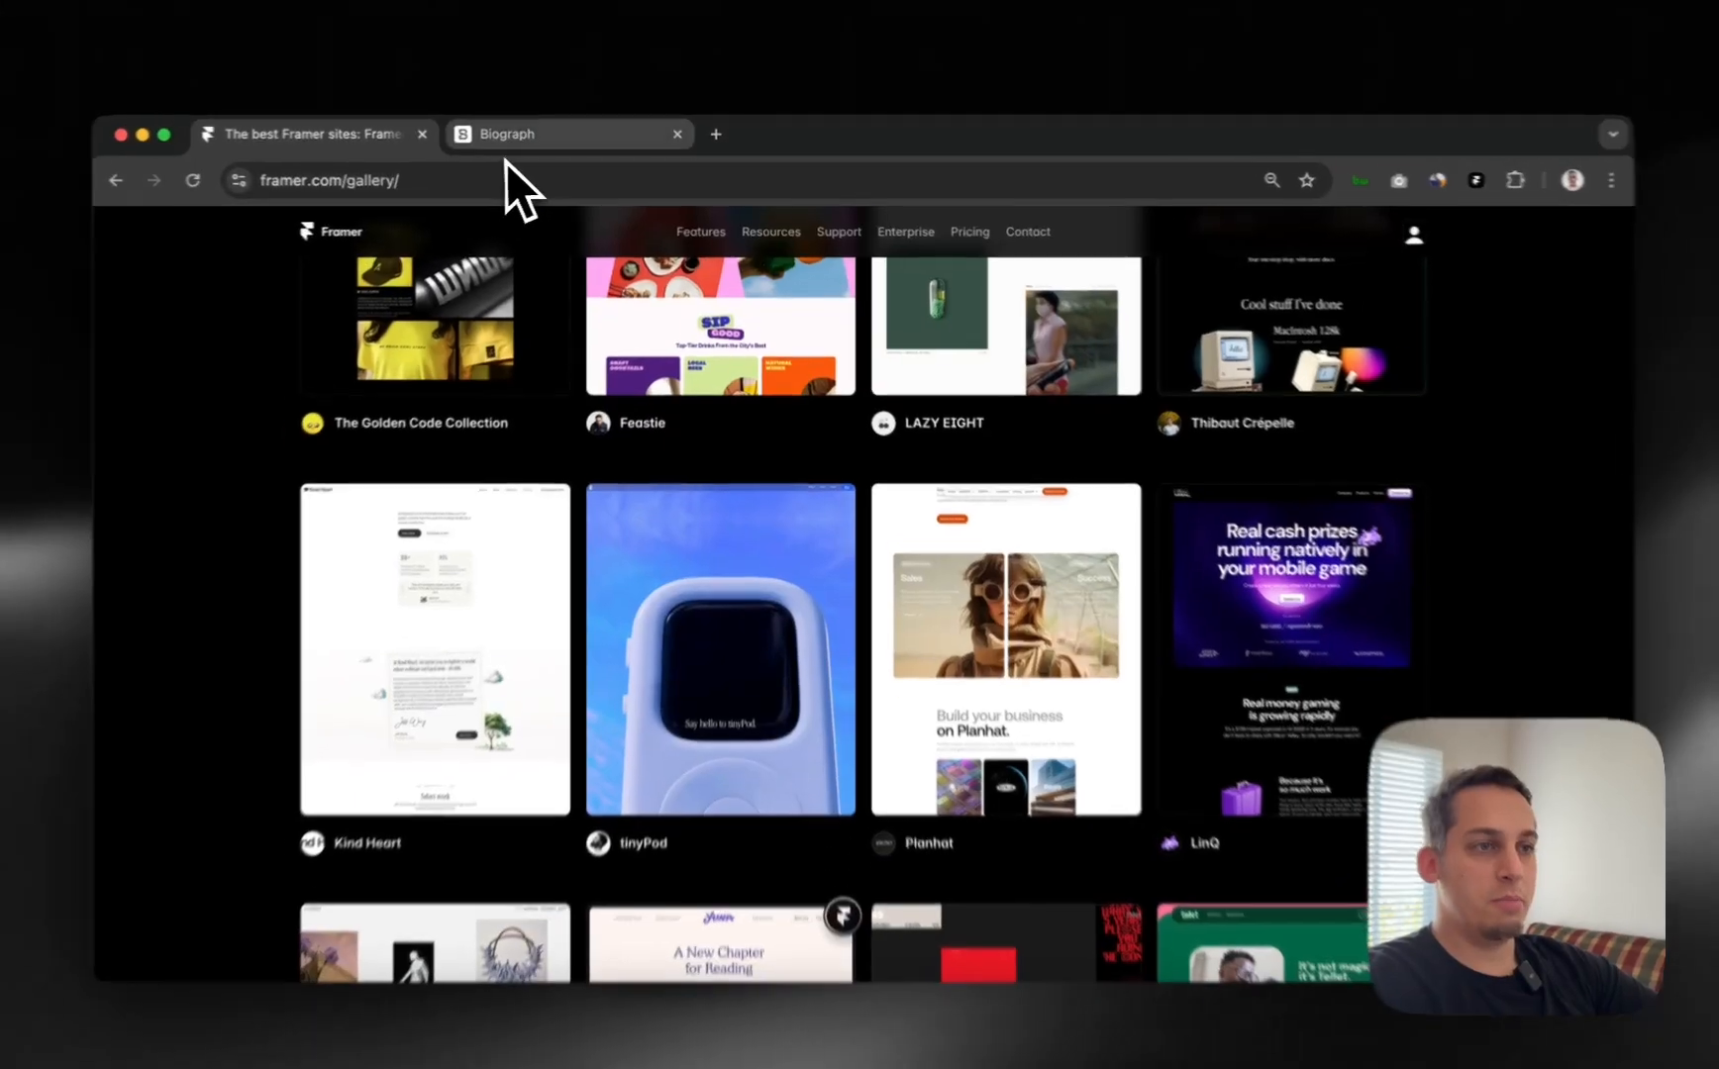
Switch to the Biograph website and examine the hero section and the member testimonial cards under "Biograph transforms lives.".
left_click(515, 141)
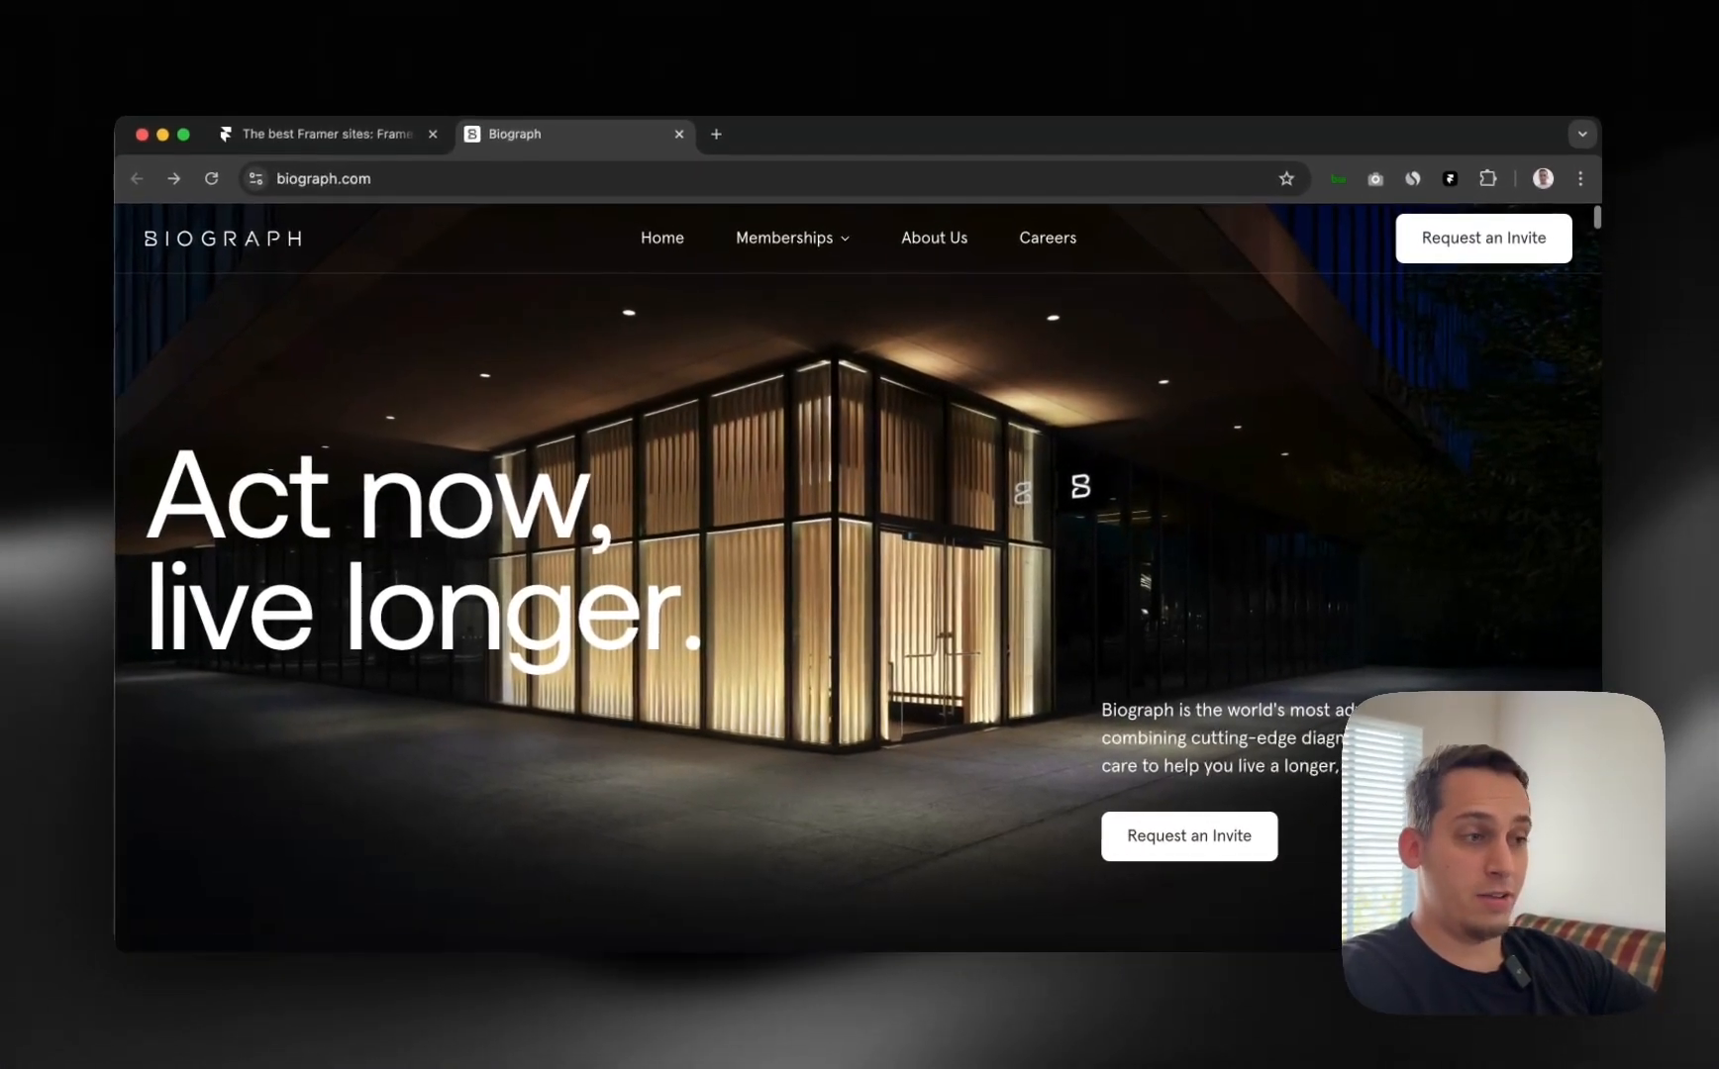
scroll(860, 574, "down", 10)
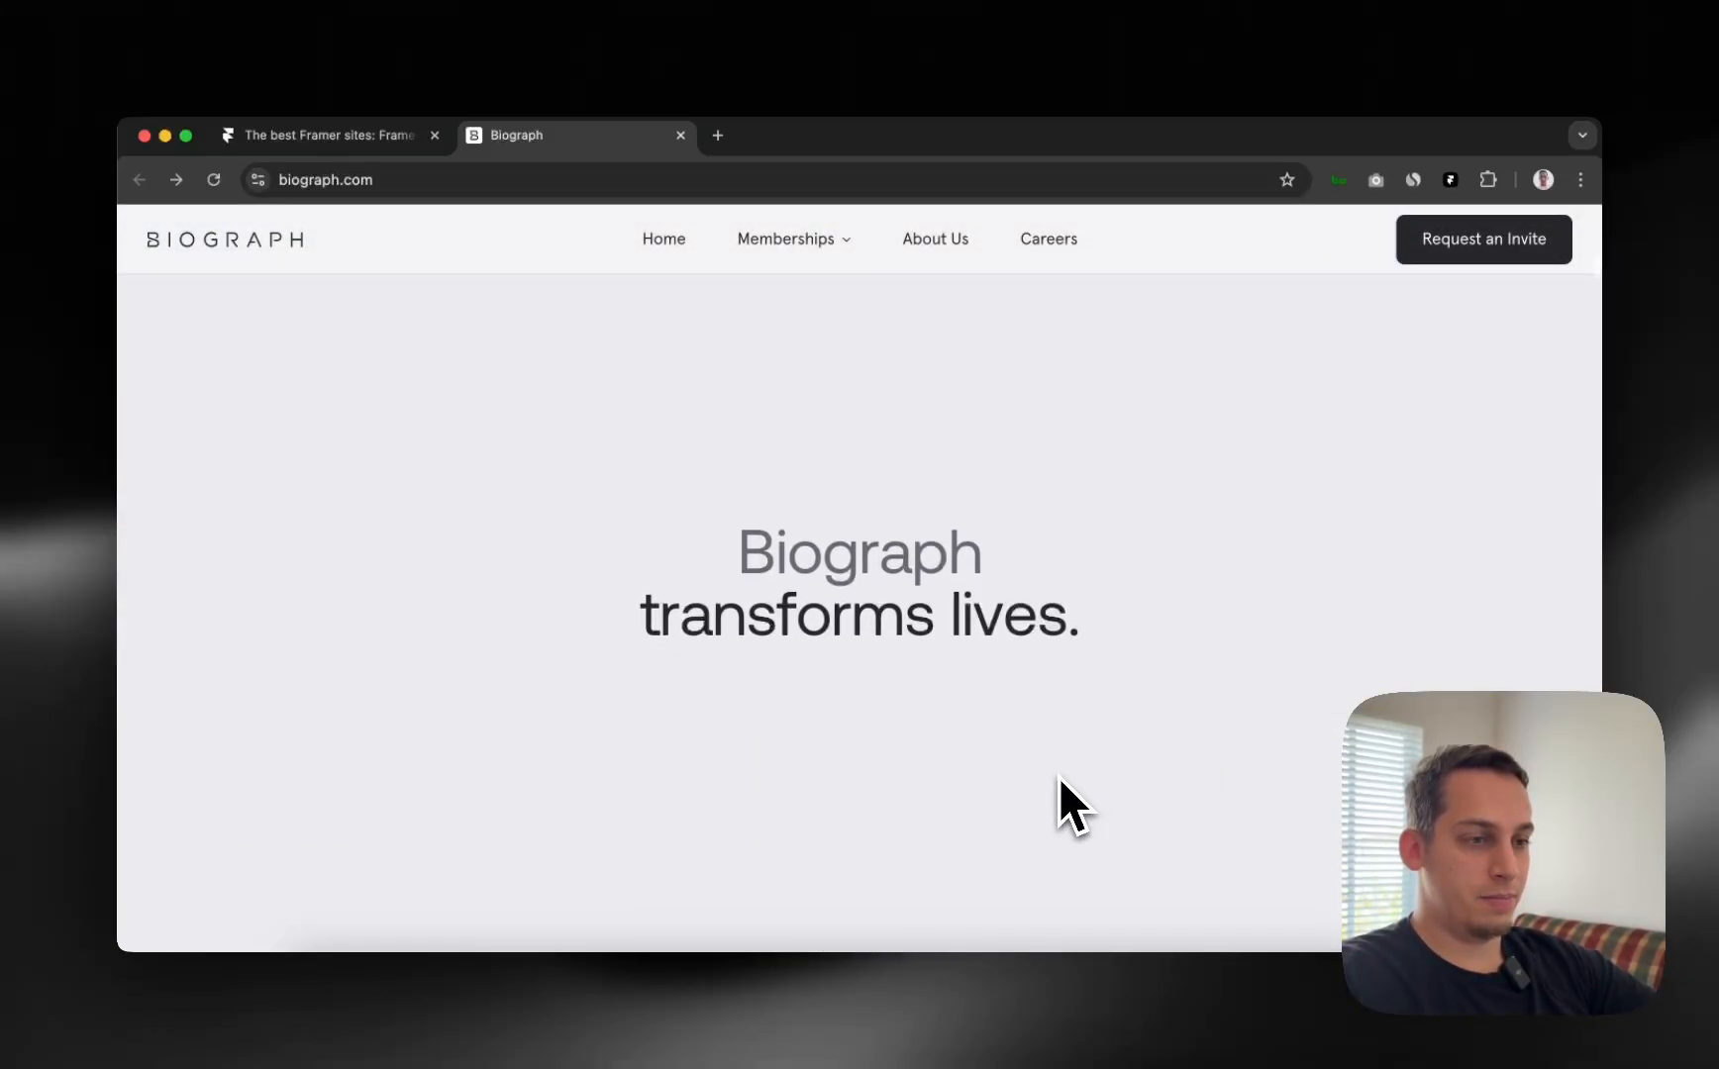
scroll(1058, 777, "down", 4)
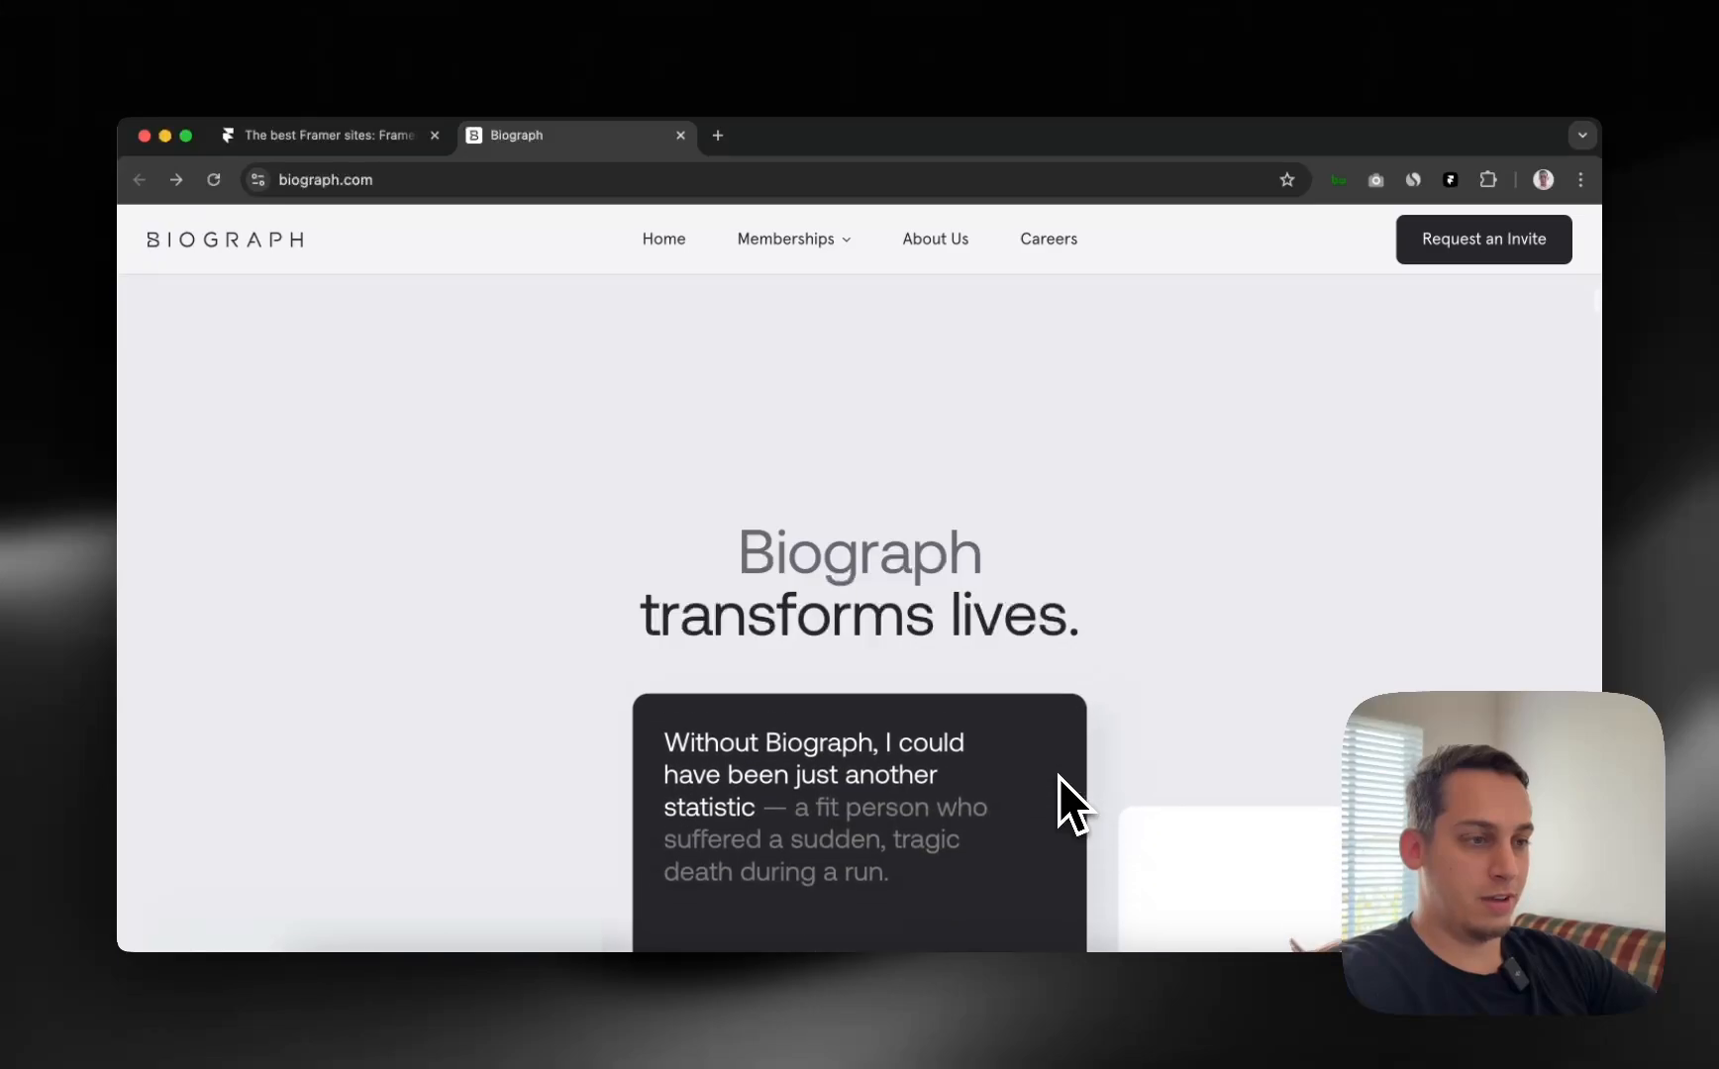
scroll(1059, 777, "down", 8)
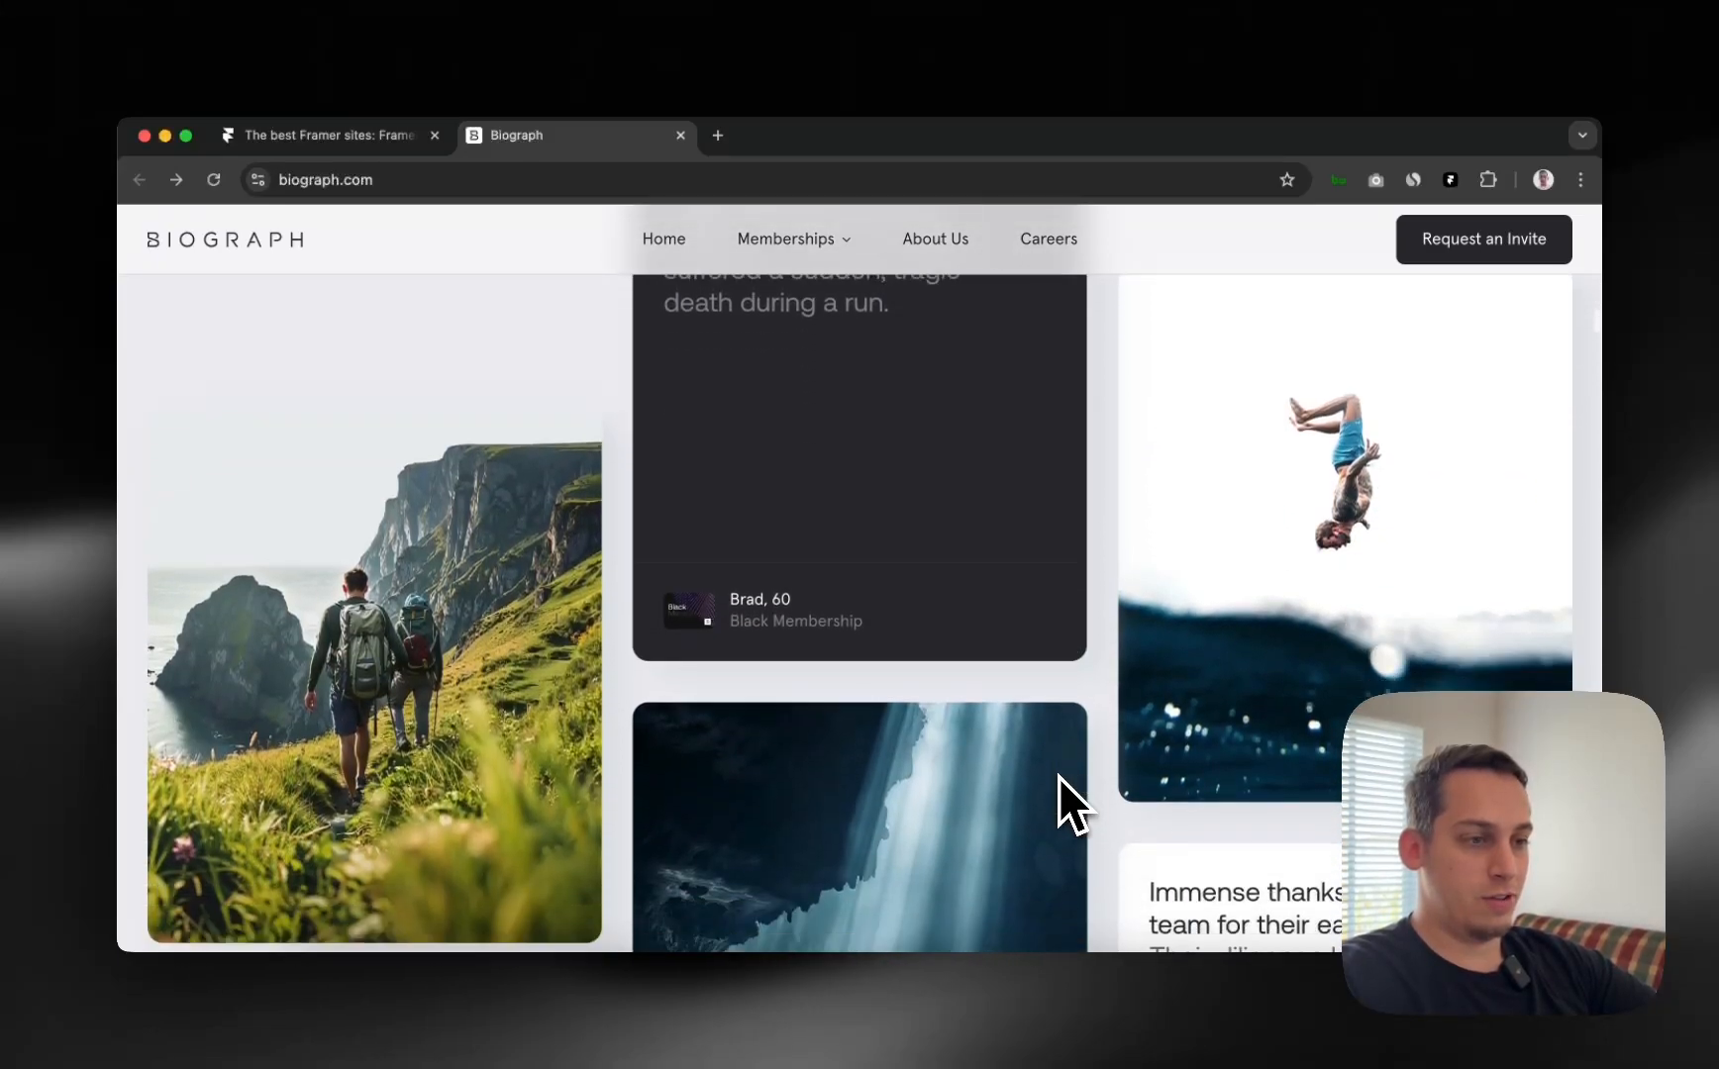
scroll(1058, 777, "down", 10)
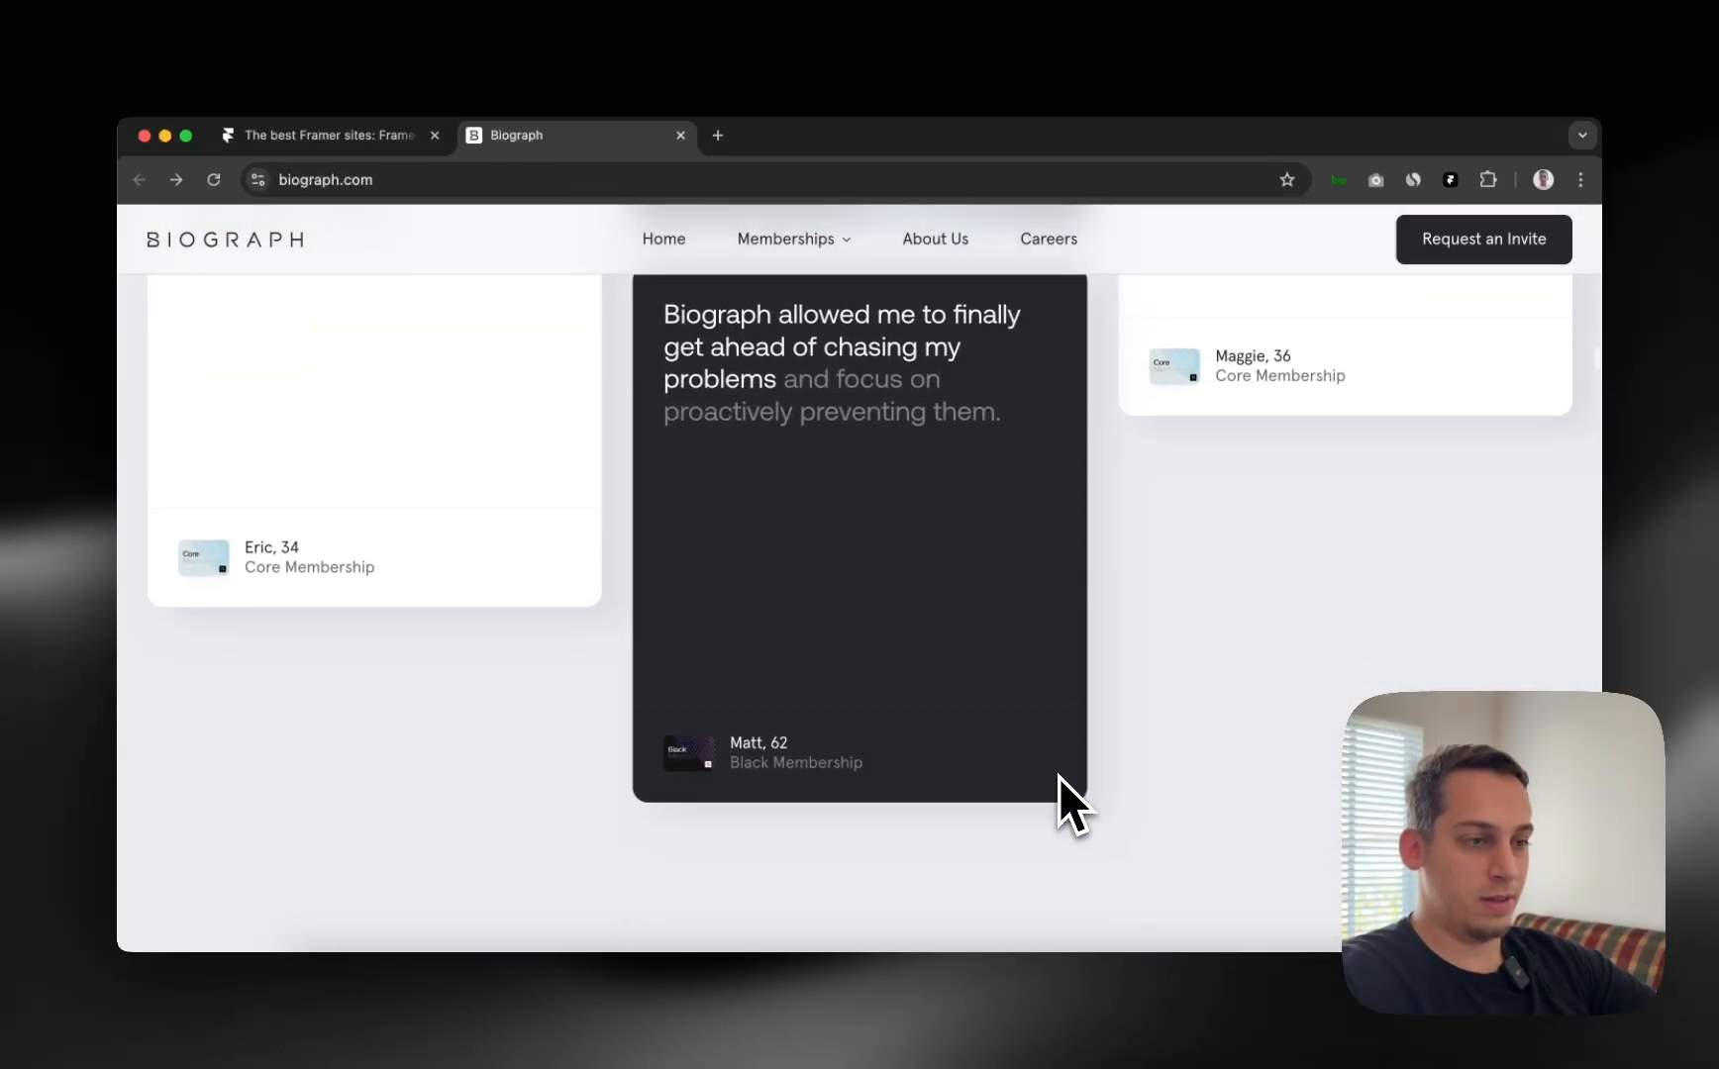
Examine the medical visit section of the Biograph homepage, including the clinic, advanced technology and Biograph experience images.
scroll(1058, 777, "down", 5)
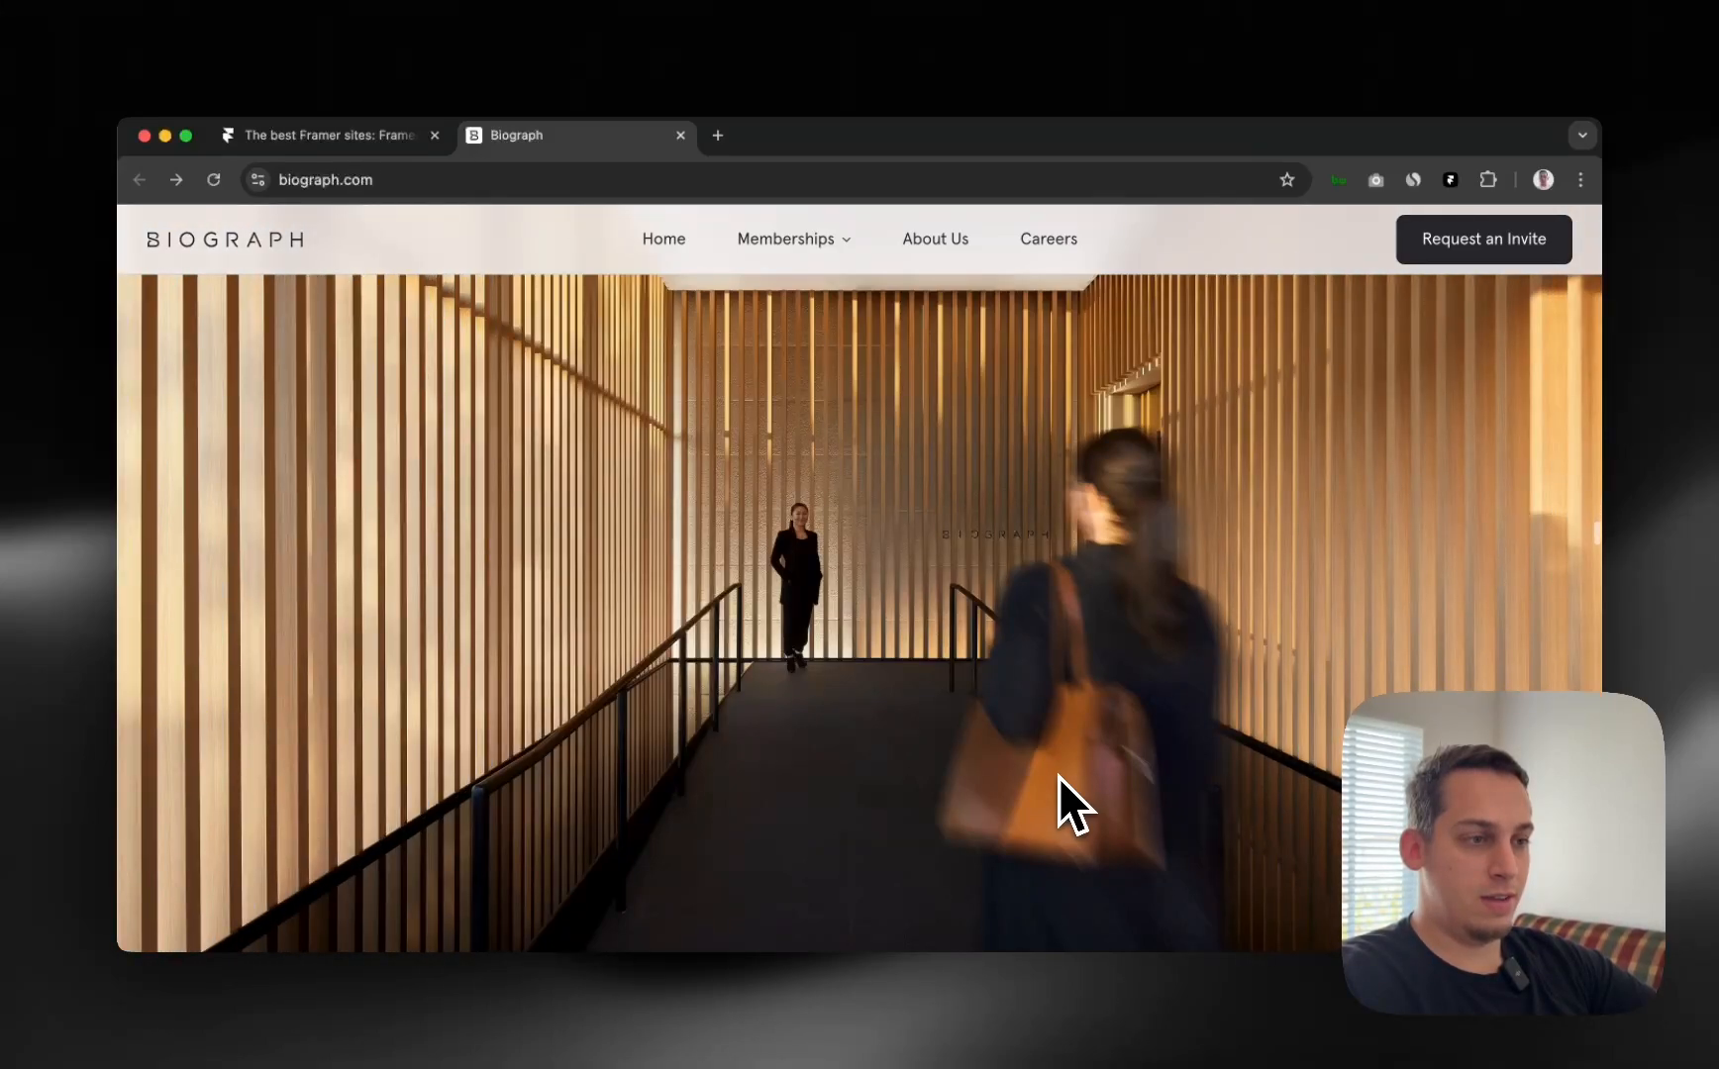
scroll(1058, 777, "down", 5)
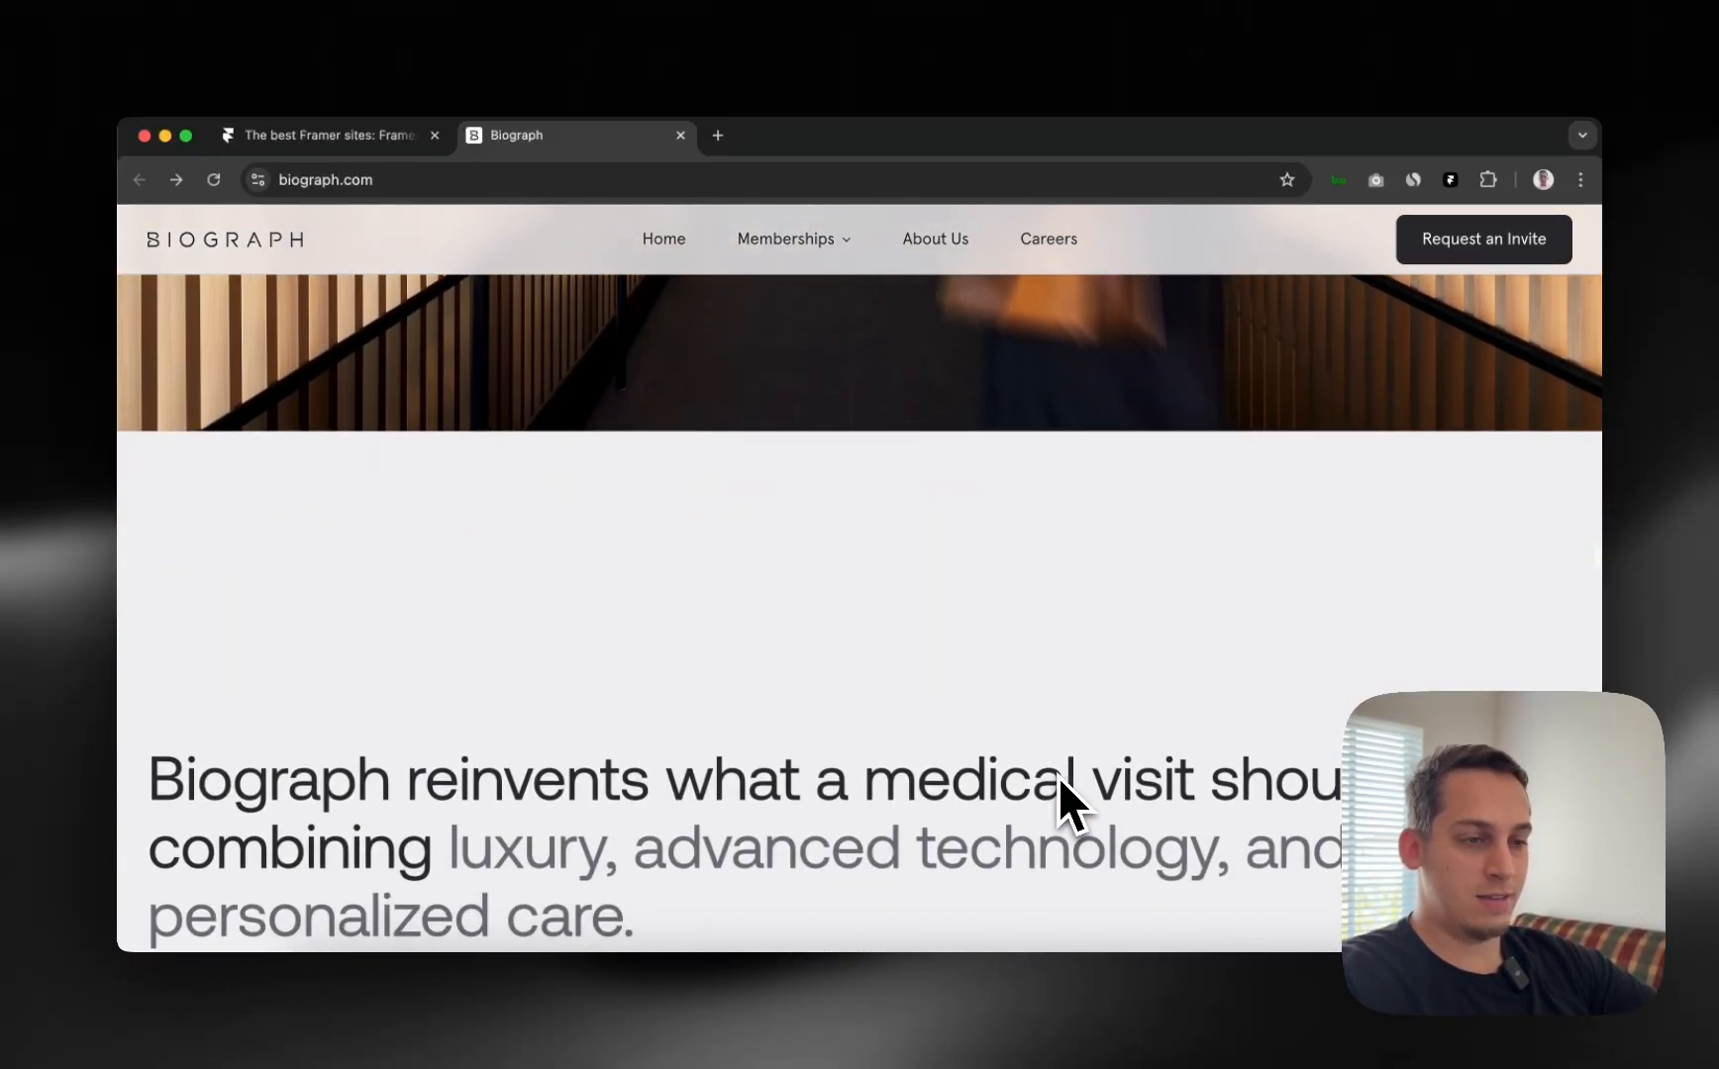
scroll(1057, 778, "down", 5)
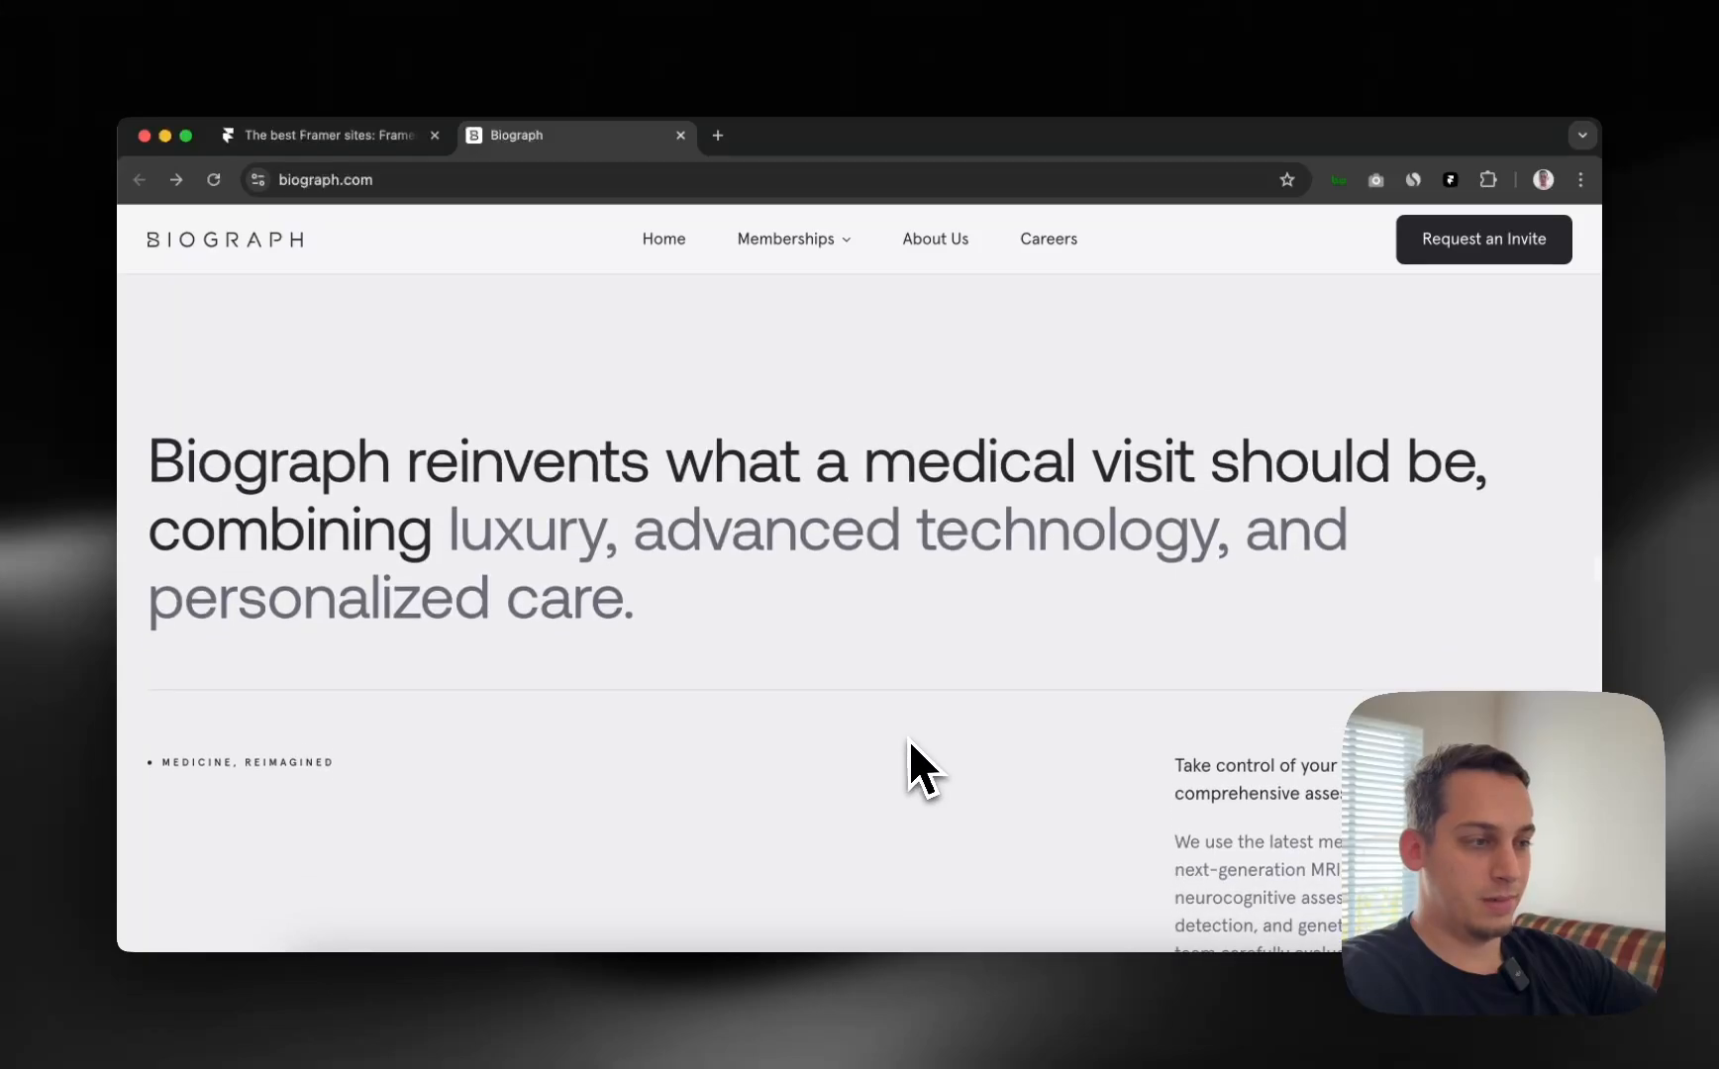
scroll(908, 742, "down", 4)
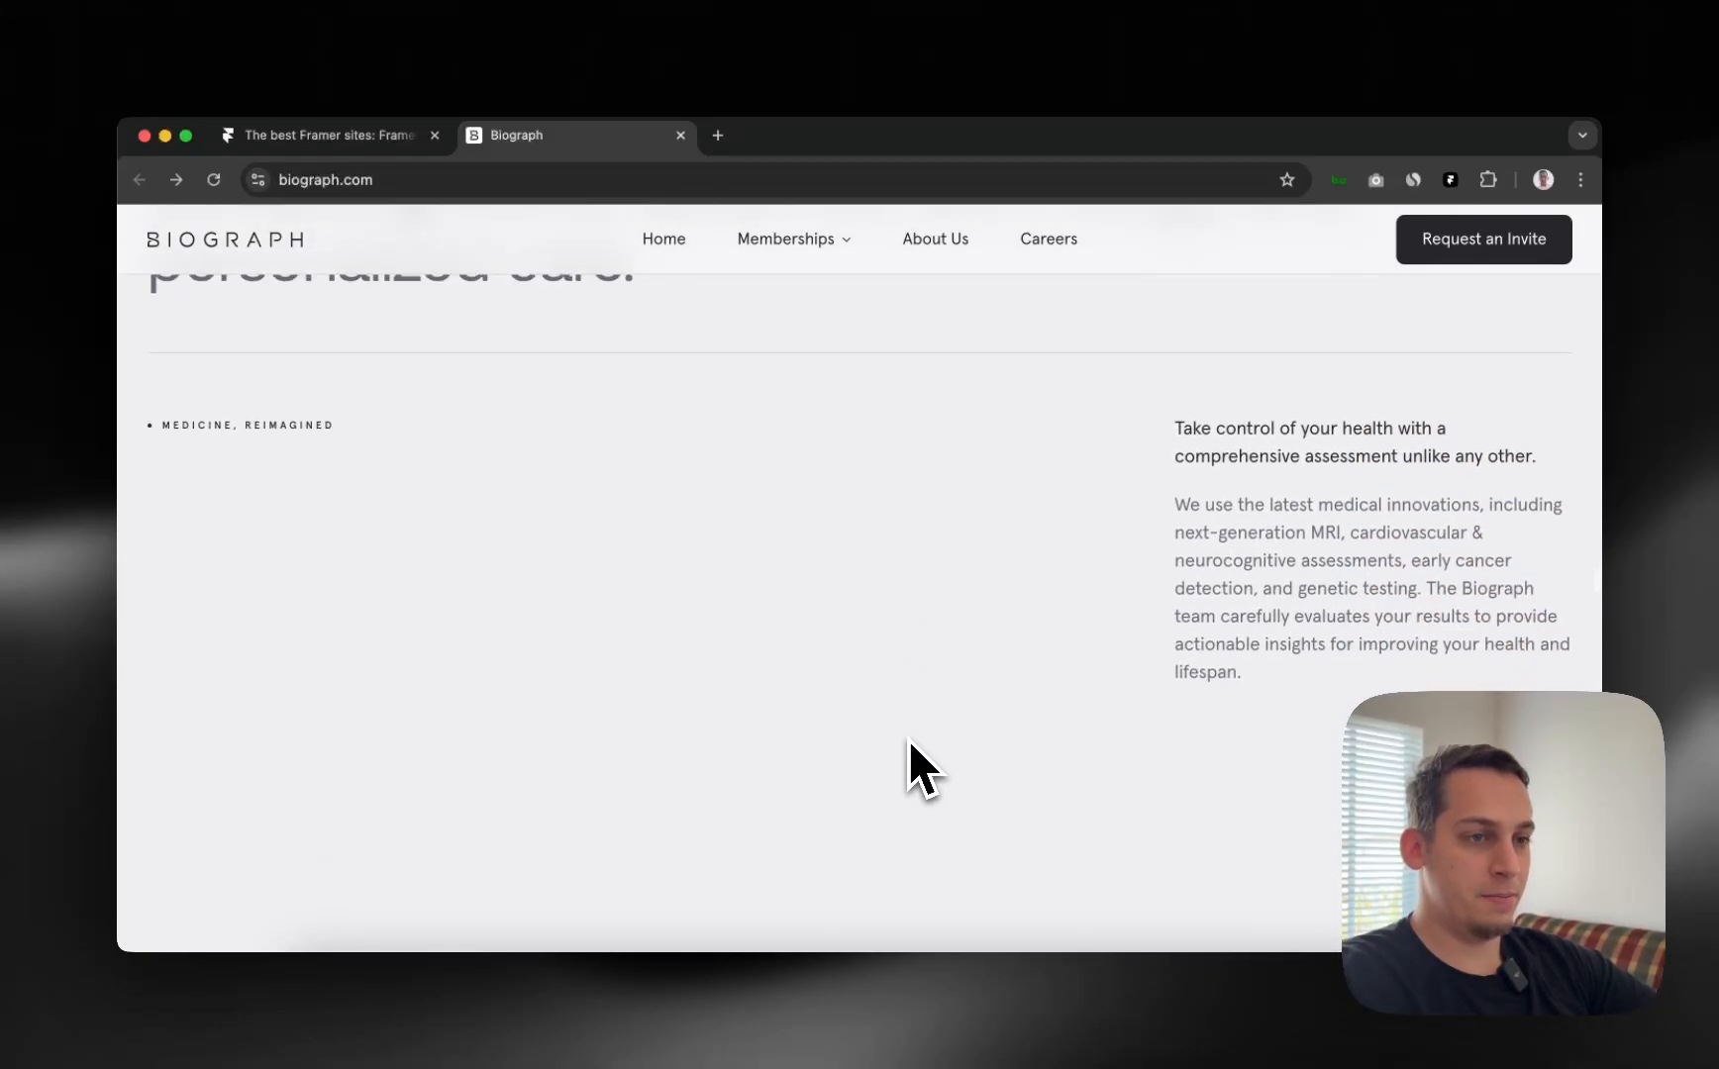
scroll(908, 772, "down", 6)
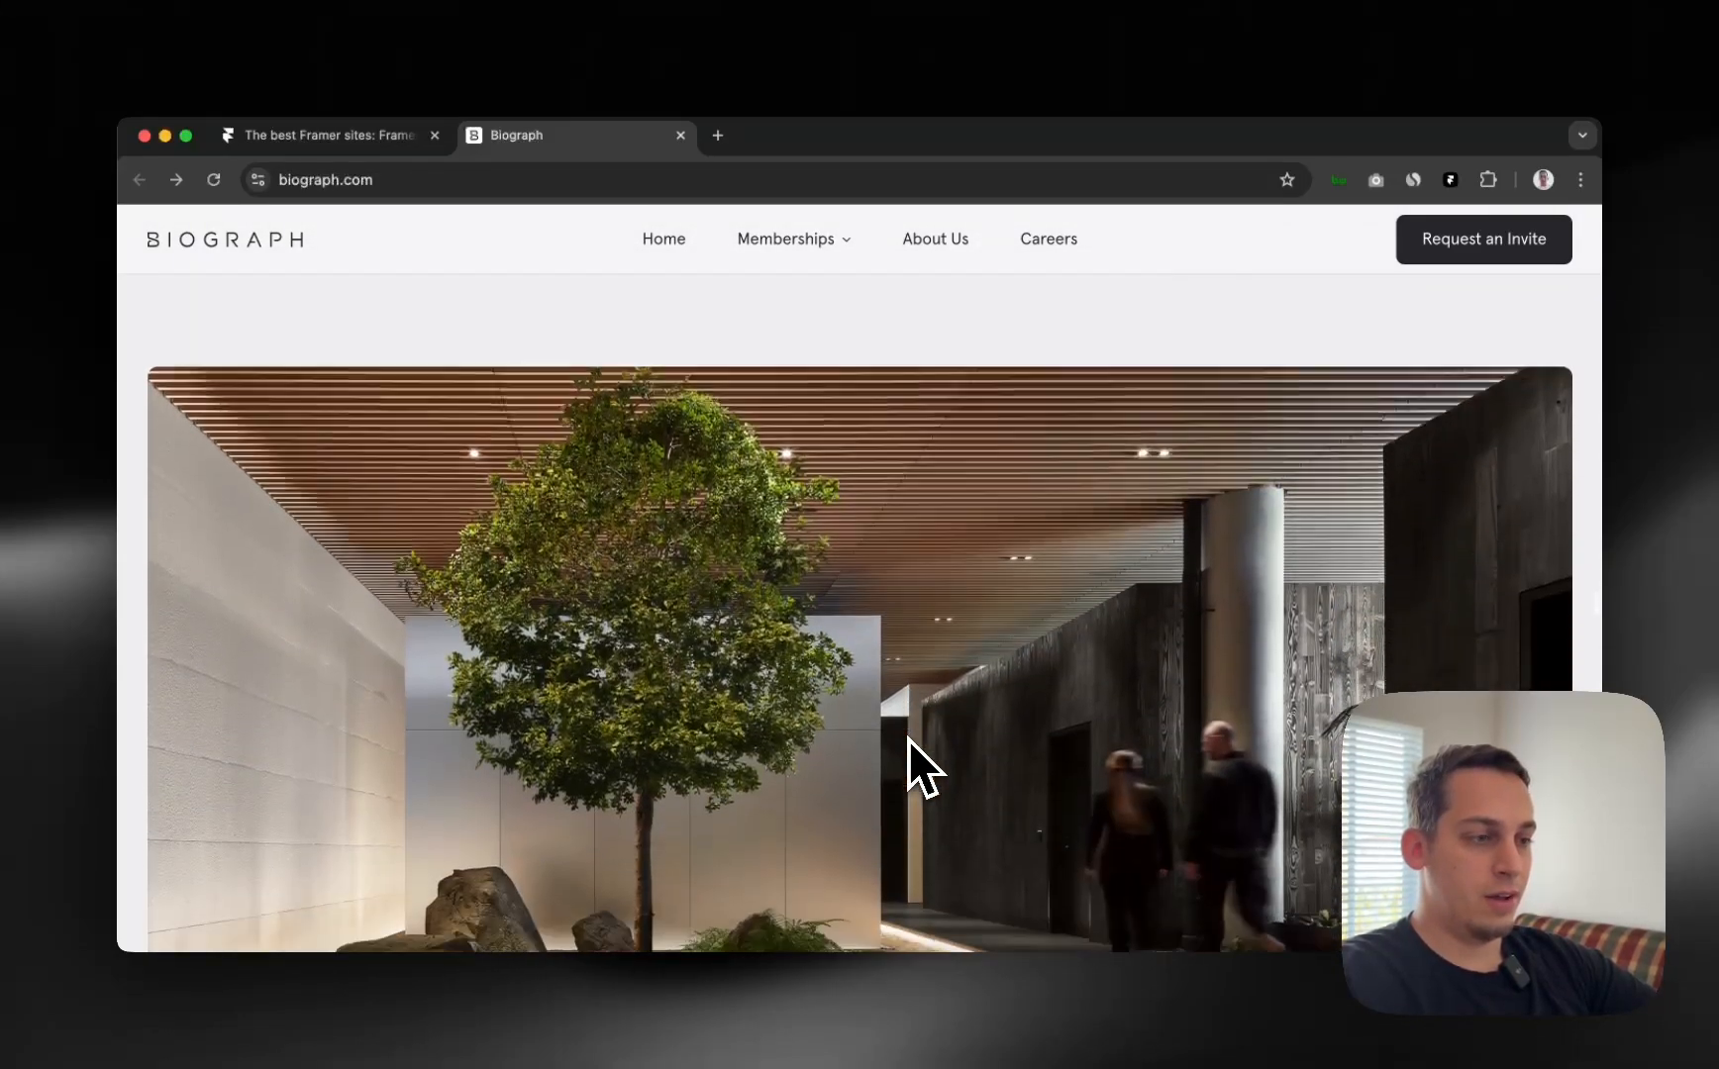
scroll(908, 739, "down", 7)
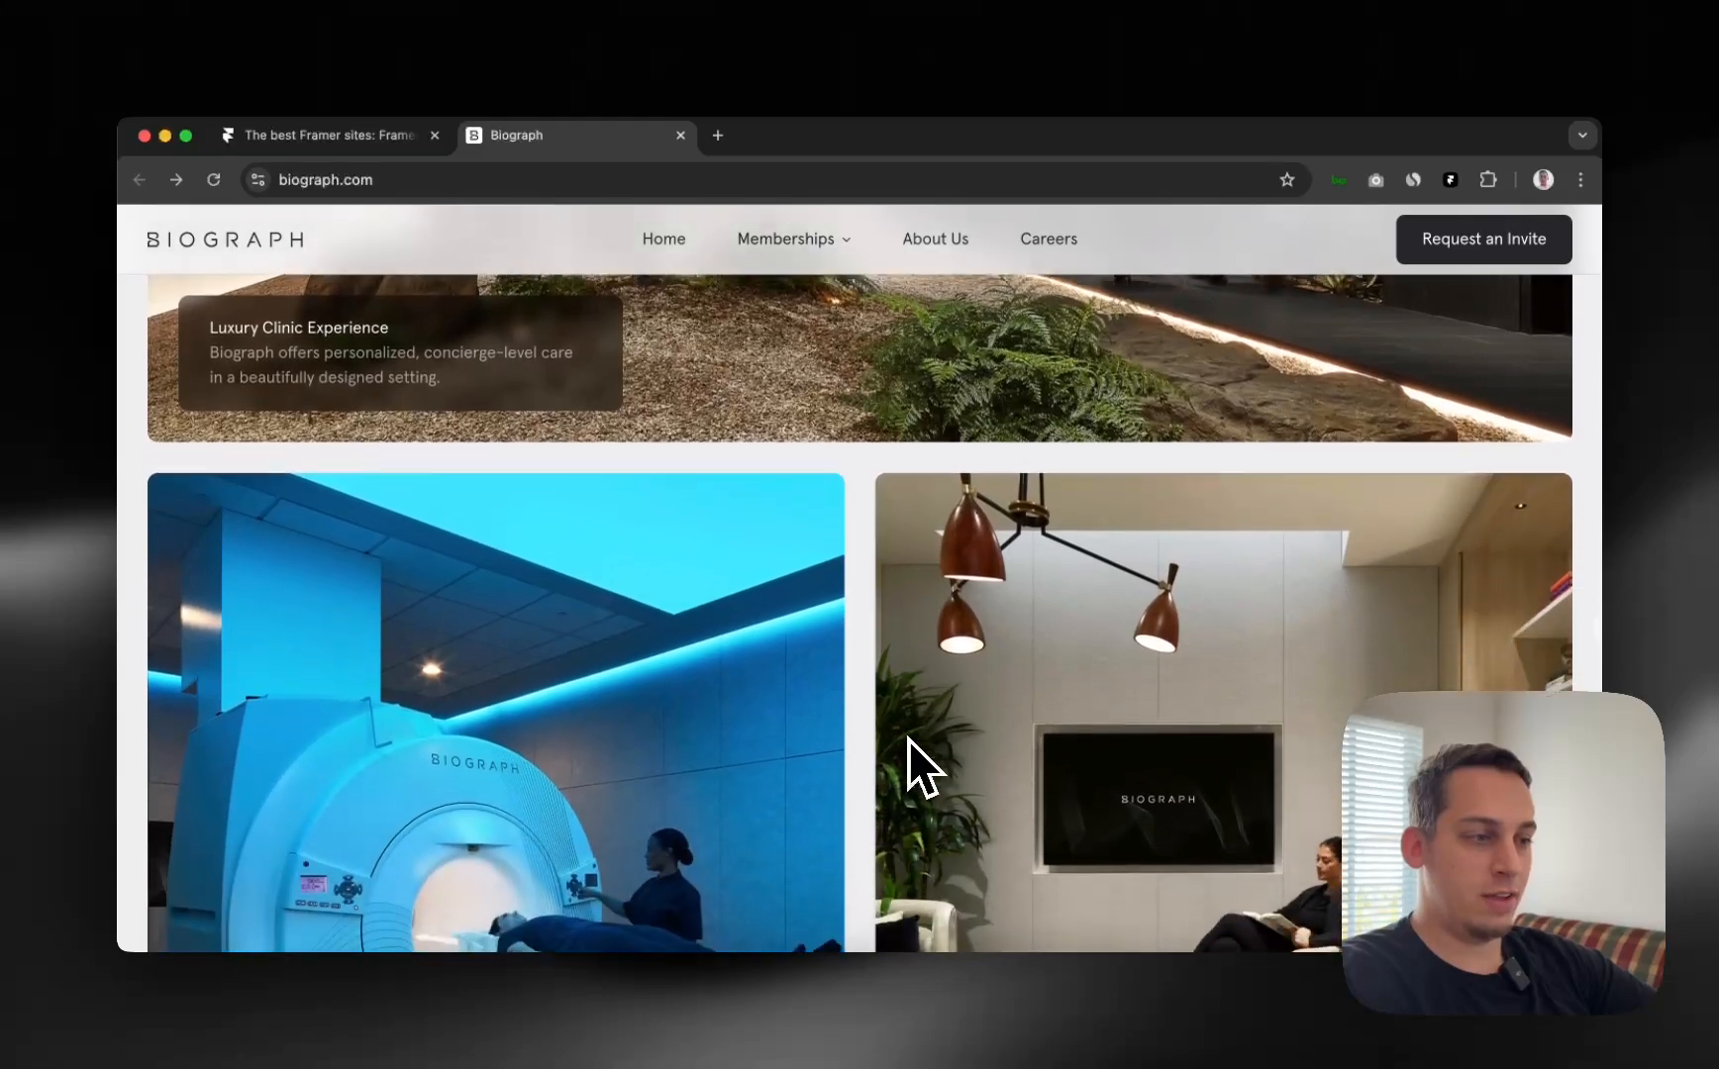
scroll(868, 775, "down", 6)
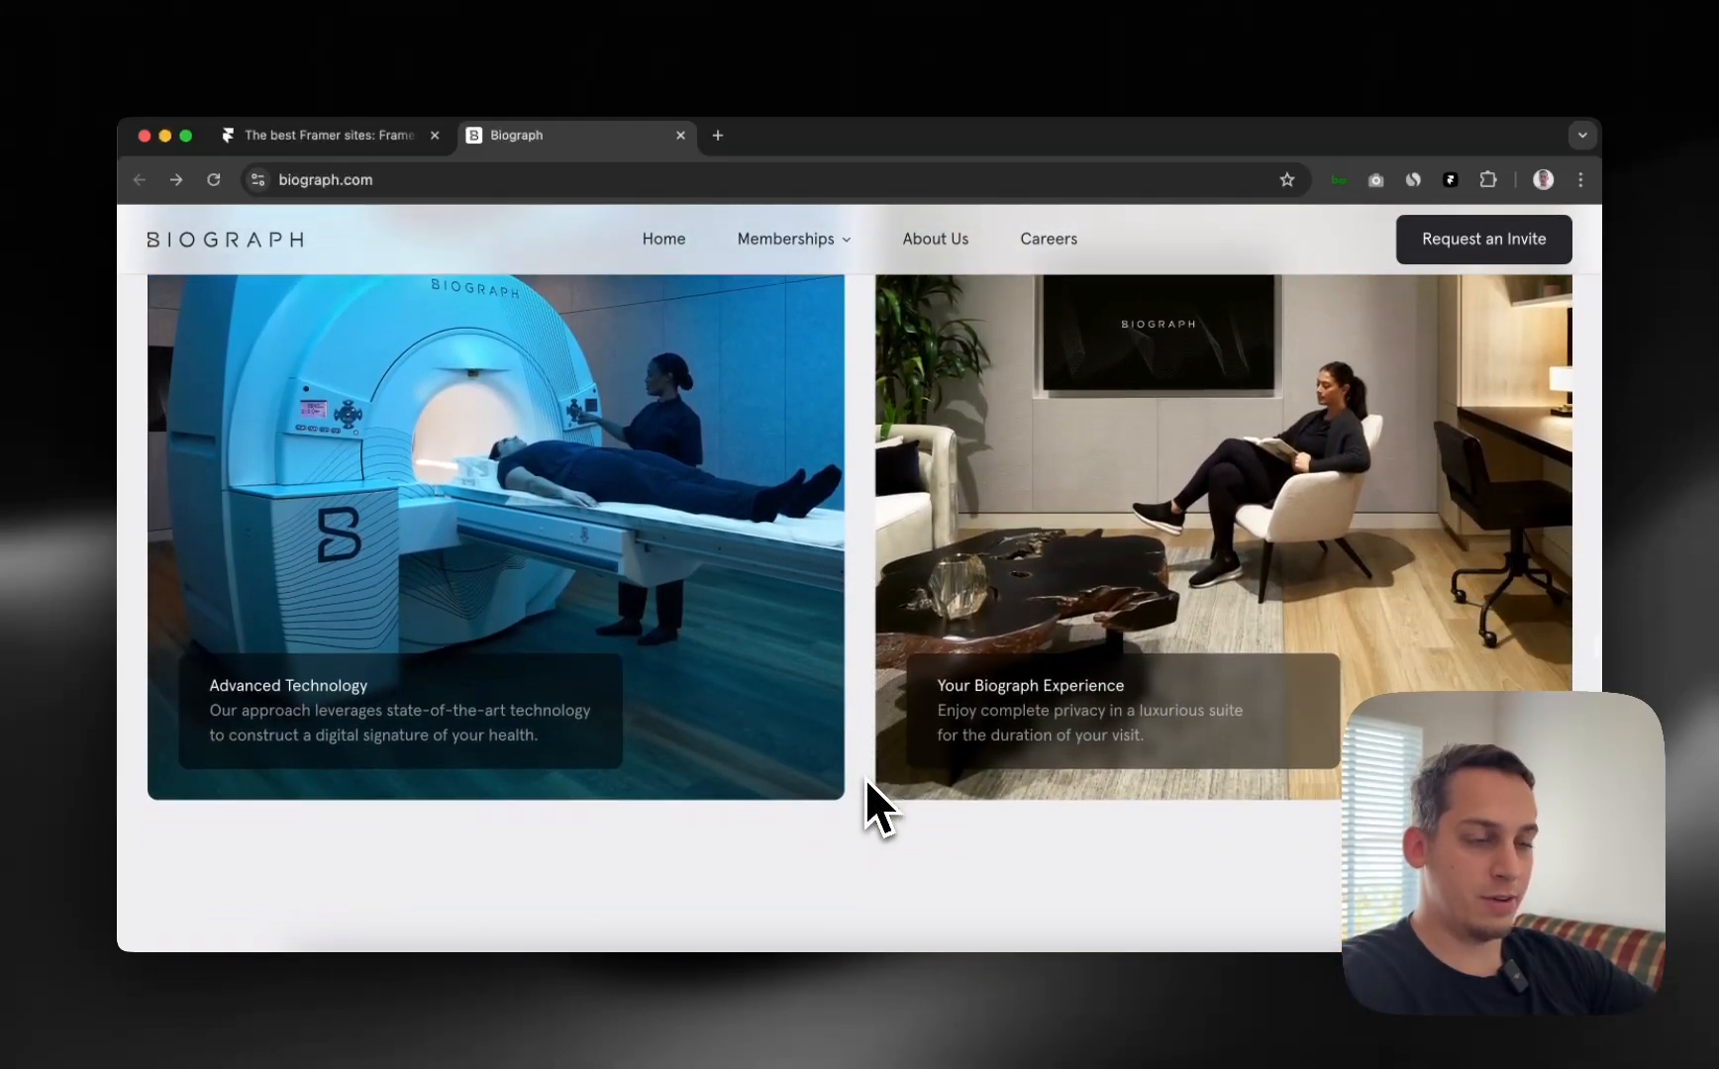
Examine the "Better data means better health" section and its scroll-driven scanner animation.
scroll(866, 782, "down", 4)
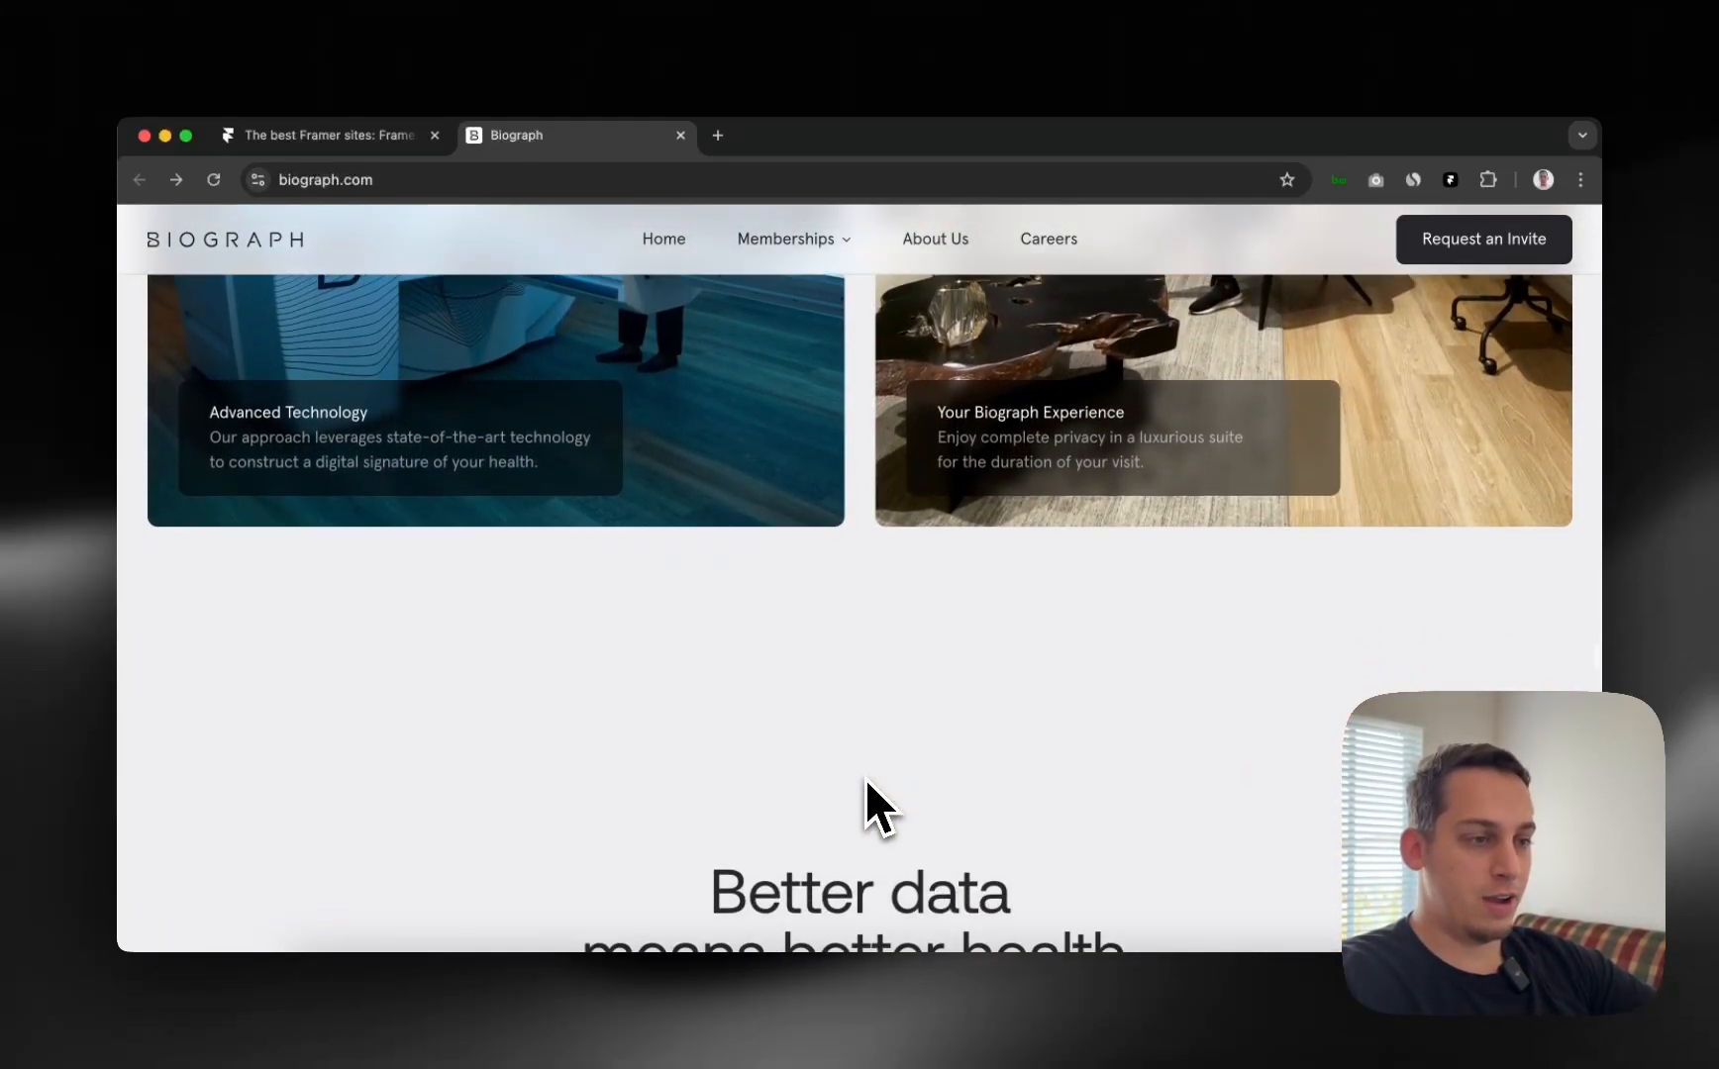
scroll(867, 782, "down", 7)
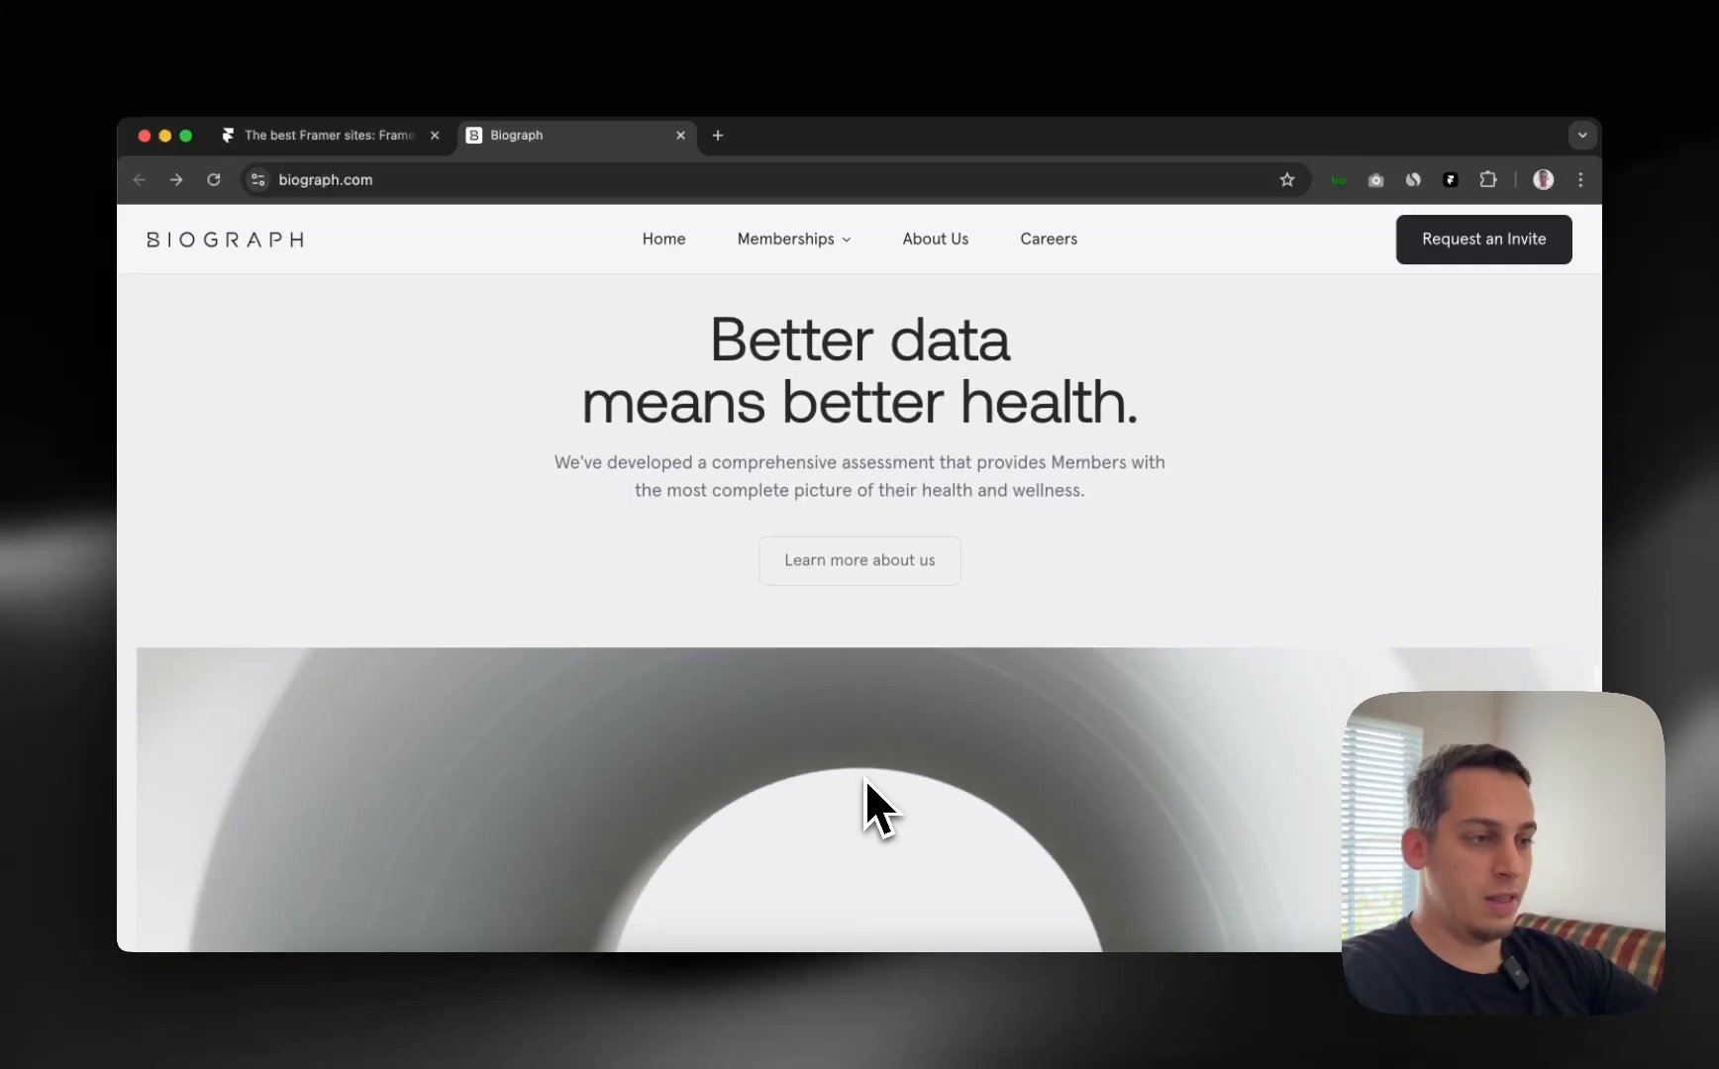
scroll(864, 779, "down", 4)
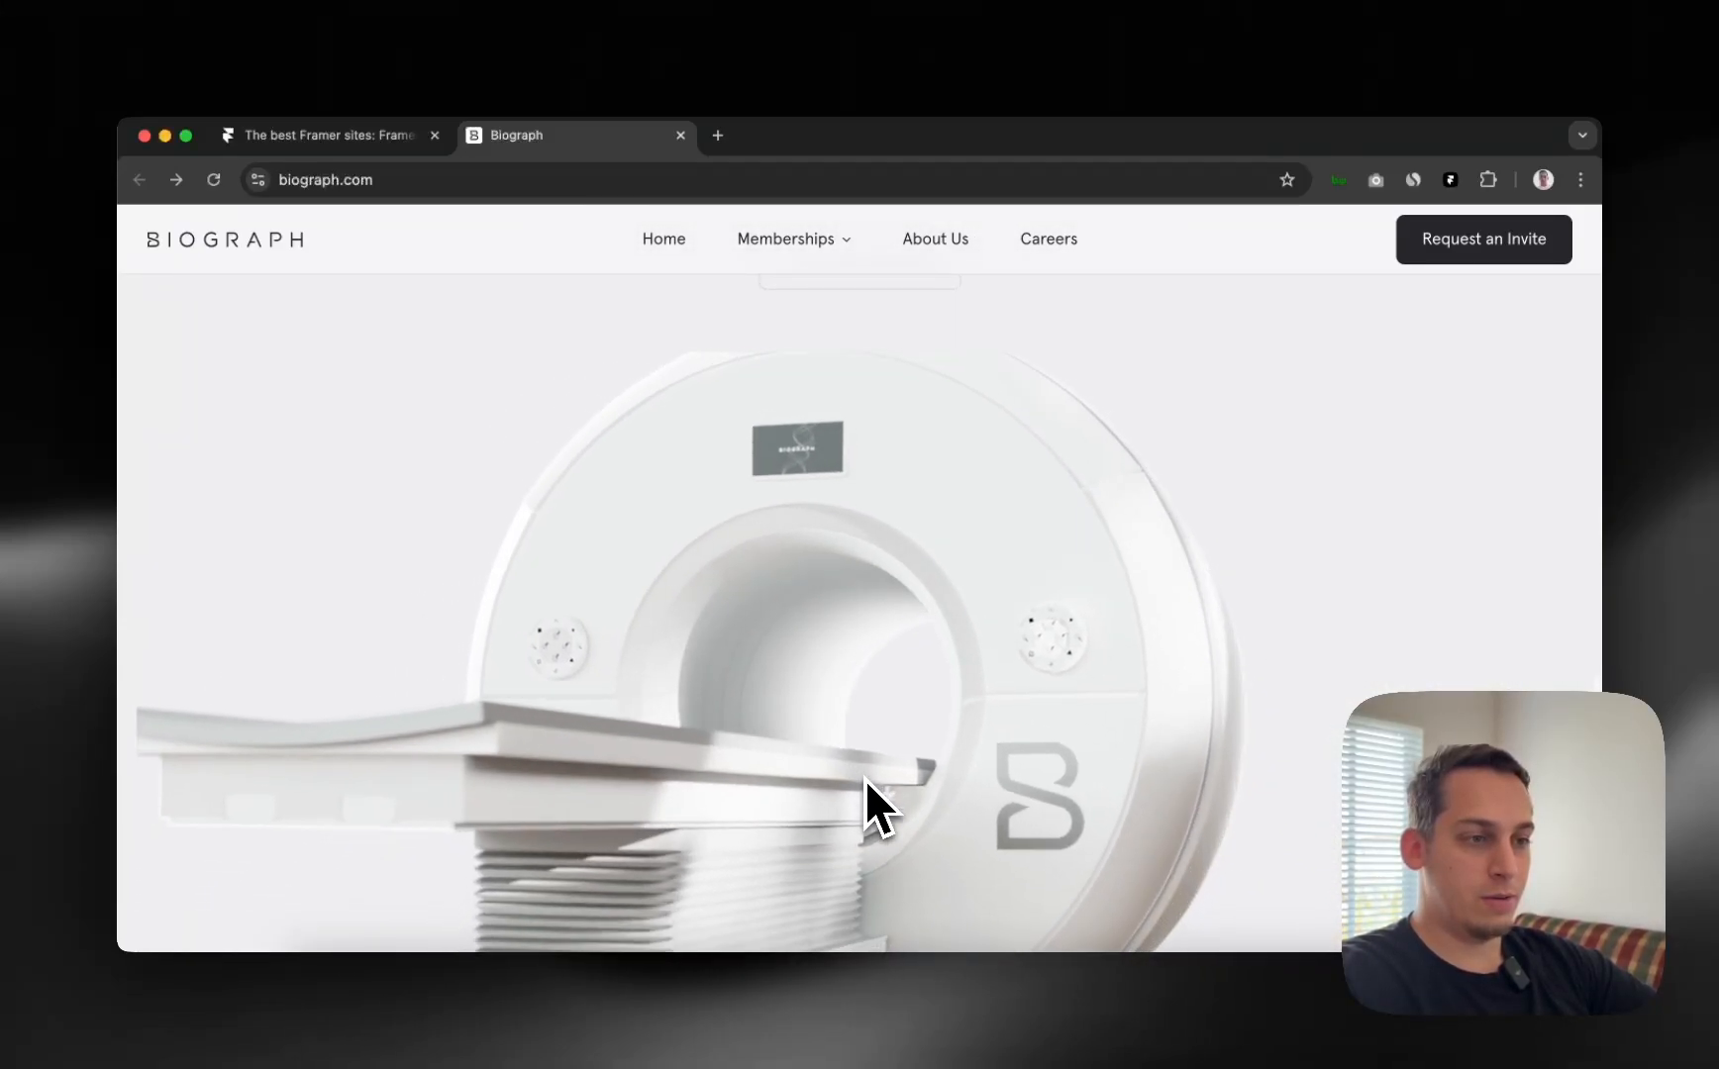
scroll(864, 779, "down", 1)
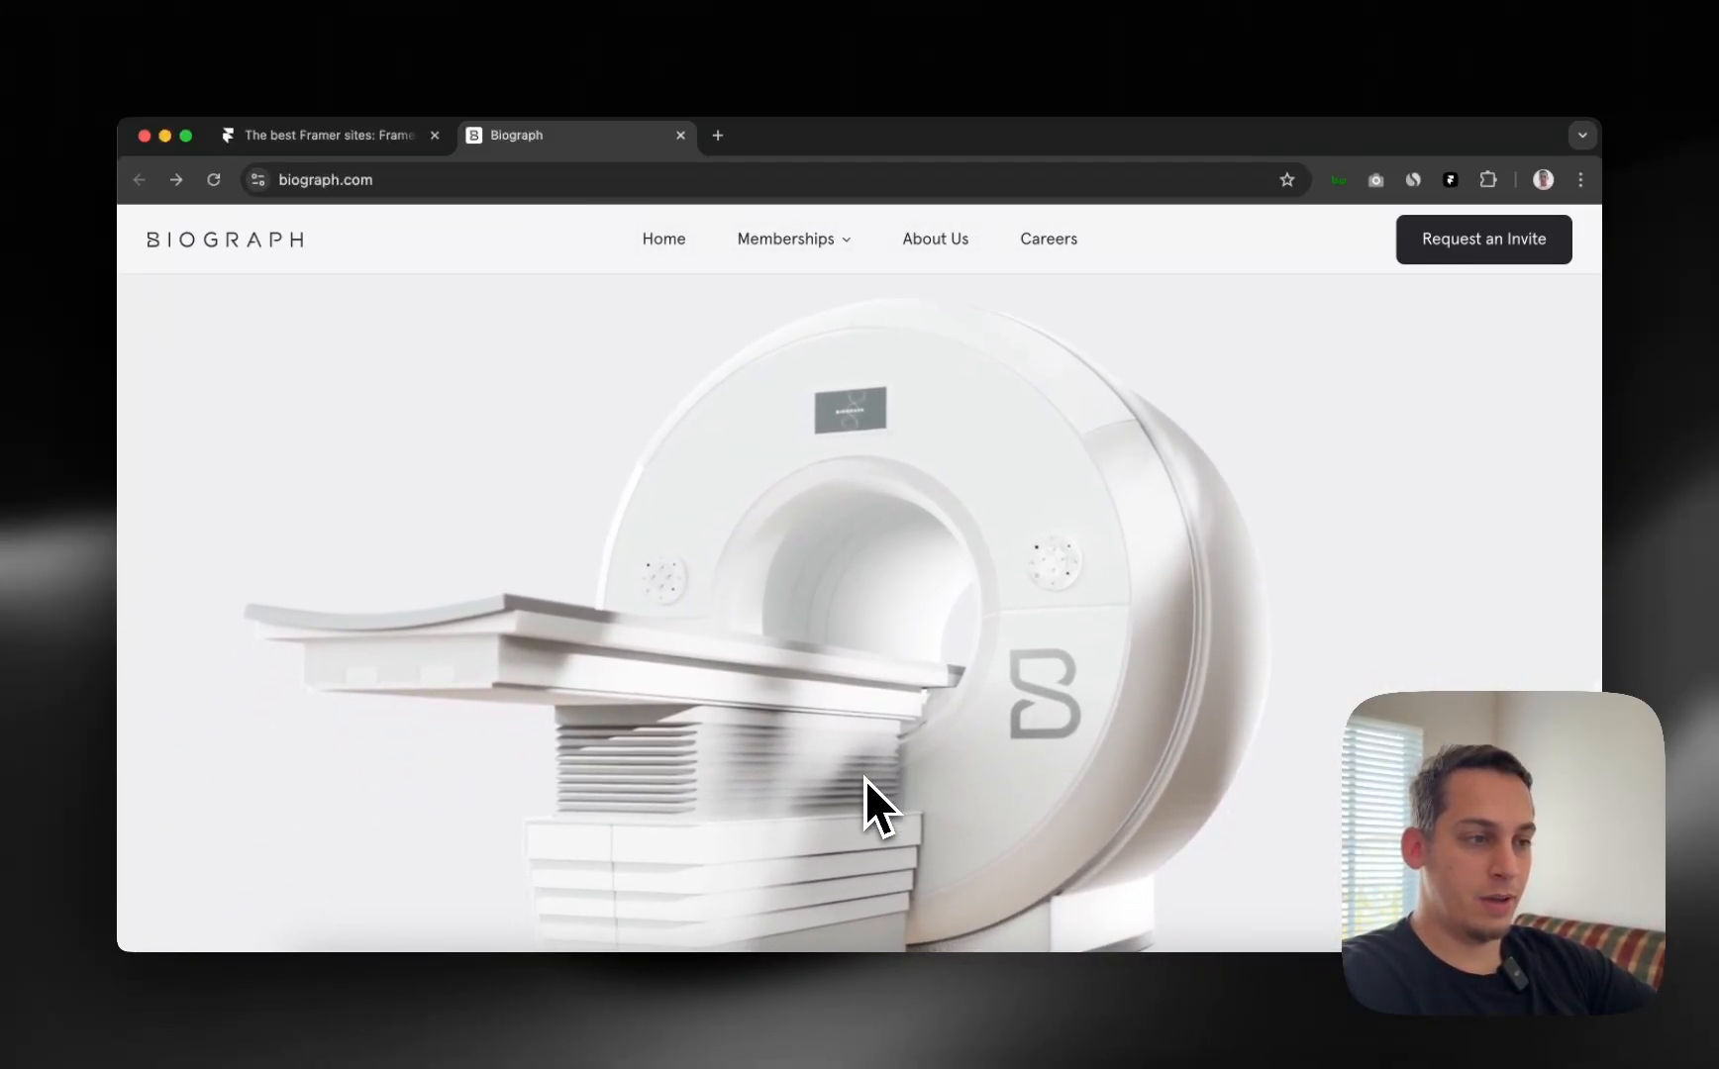
scroll(864, 779, "down", 4)
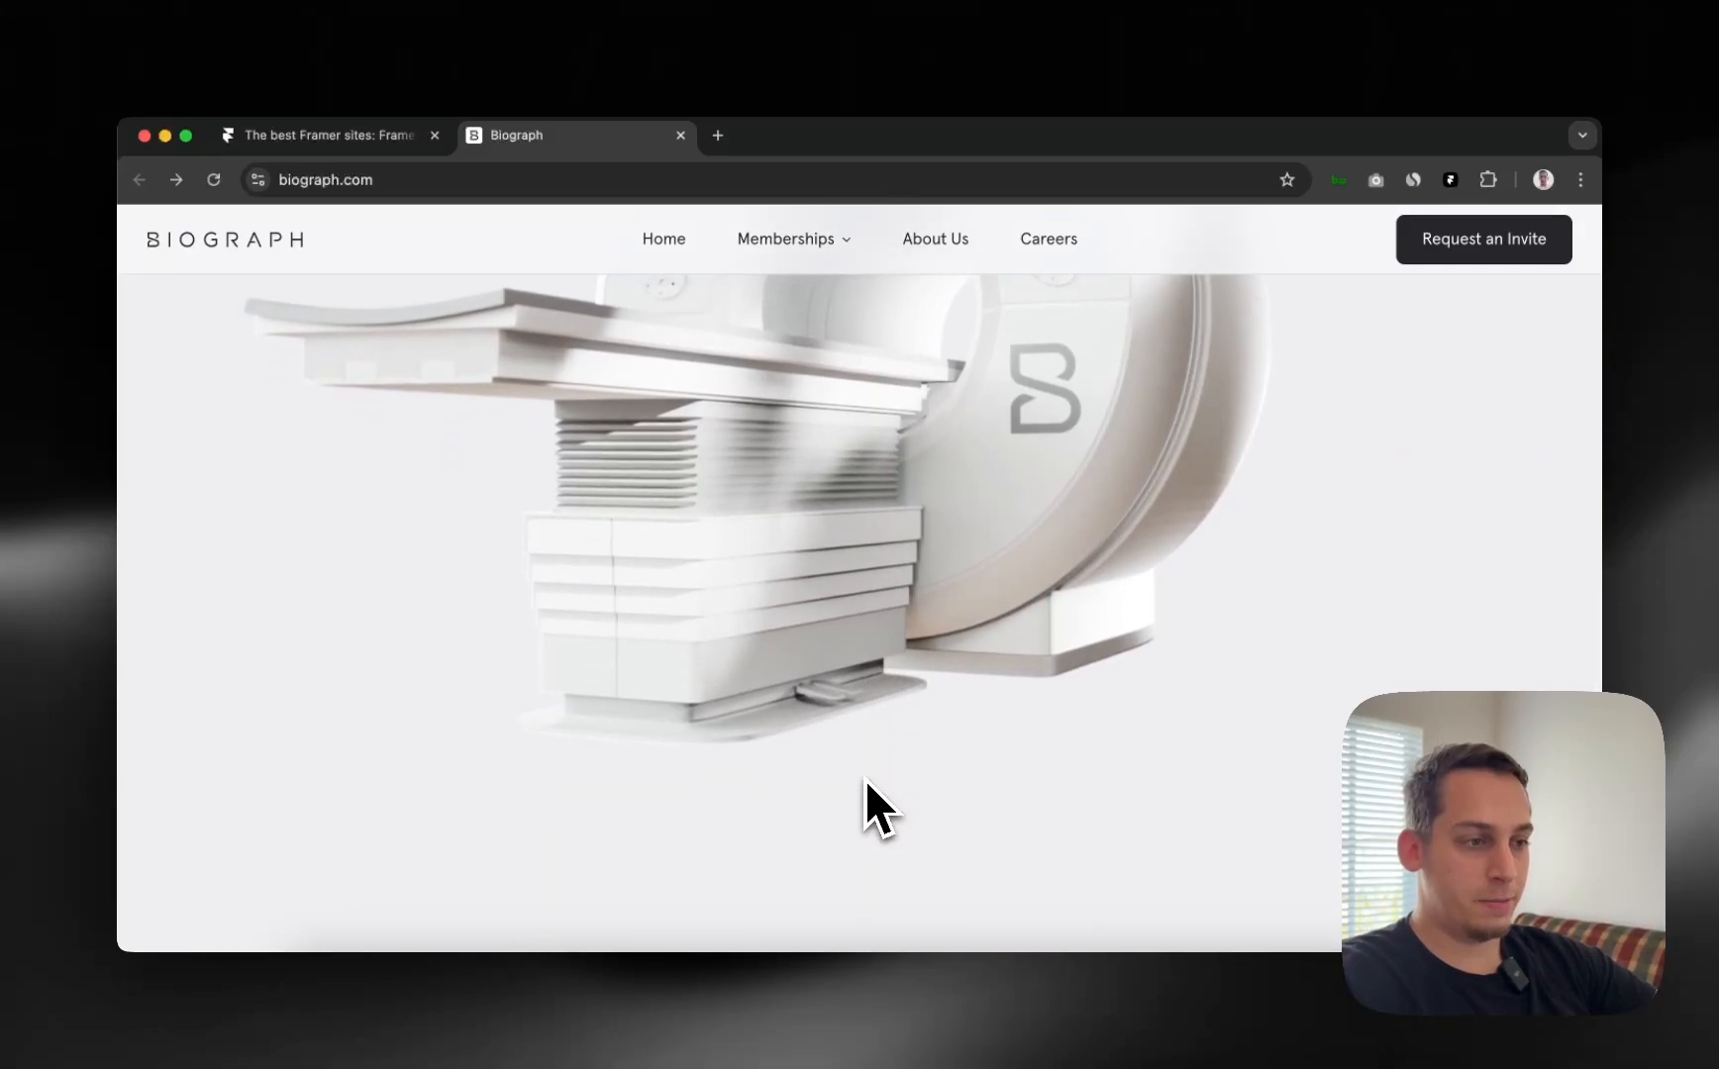
Examine the "Discover the Biograph Method" section, including the body scan, Blood Panel Analysis and chart cards.
scroll(864, 779, "down", 15)
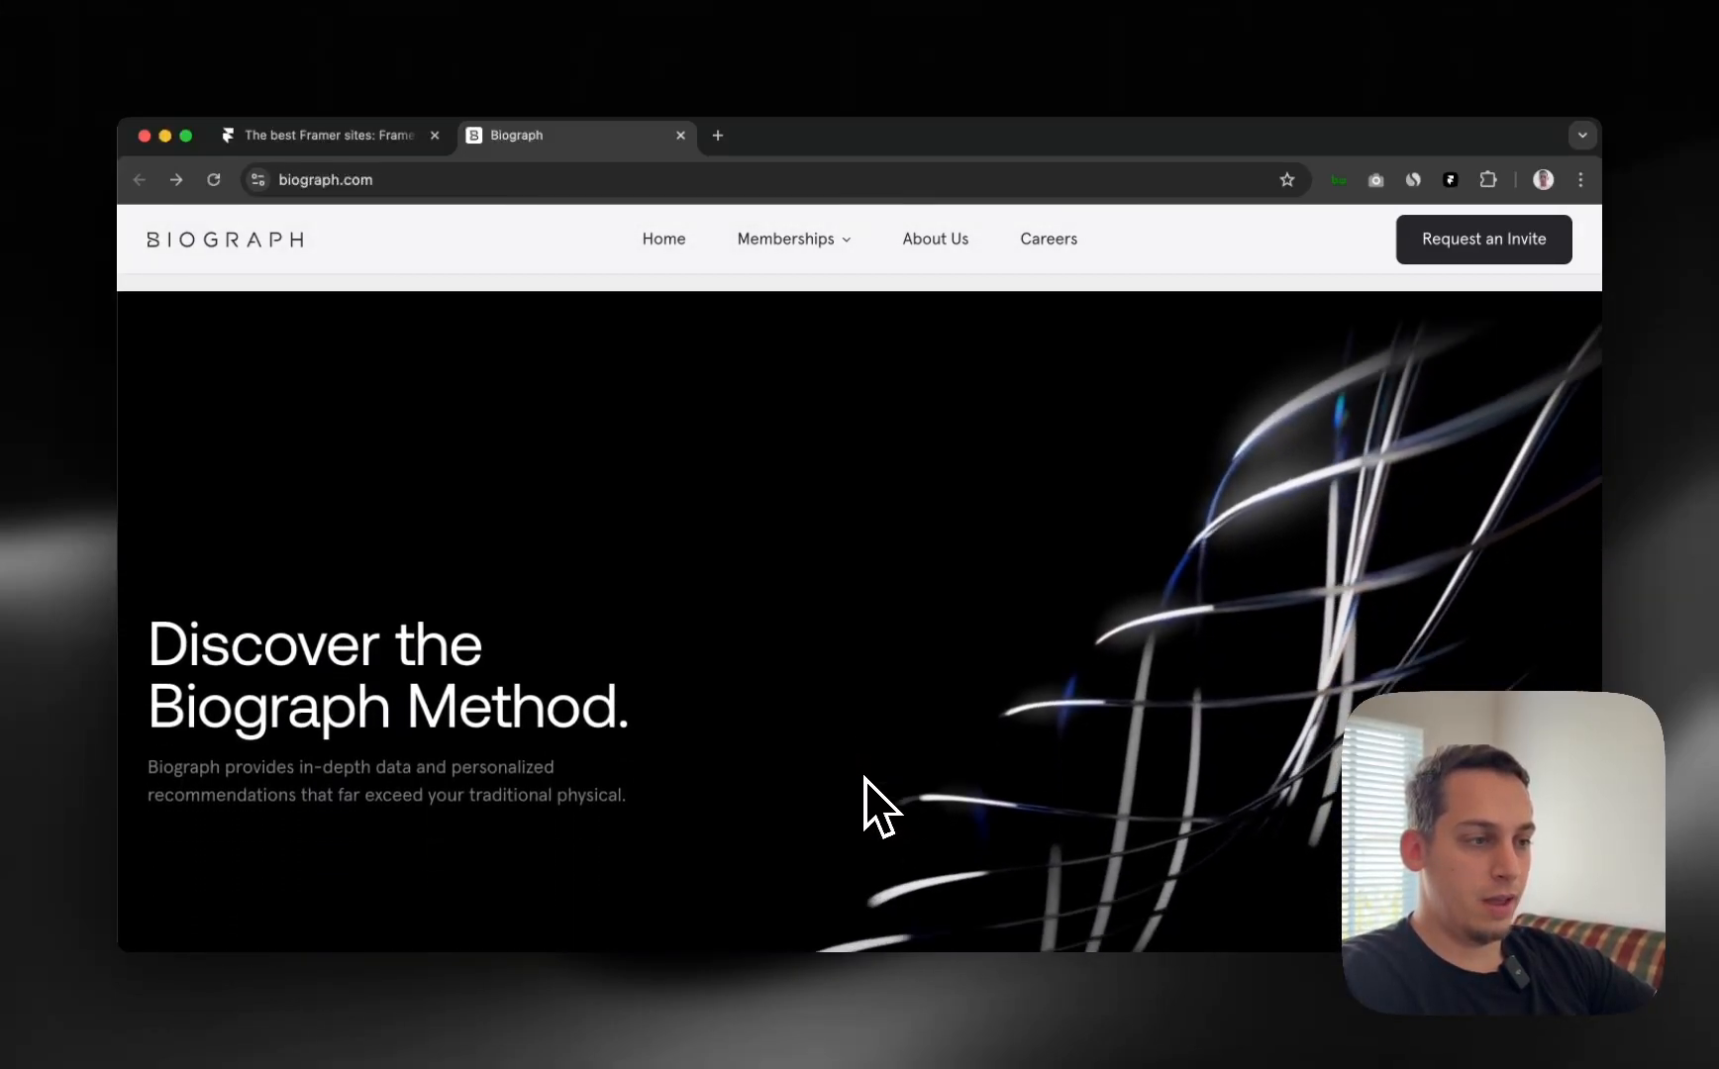
scroll(865, 779, "down", 14)
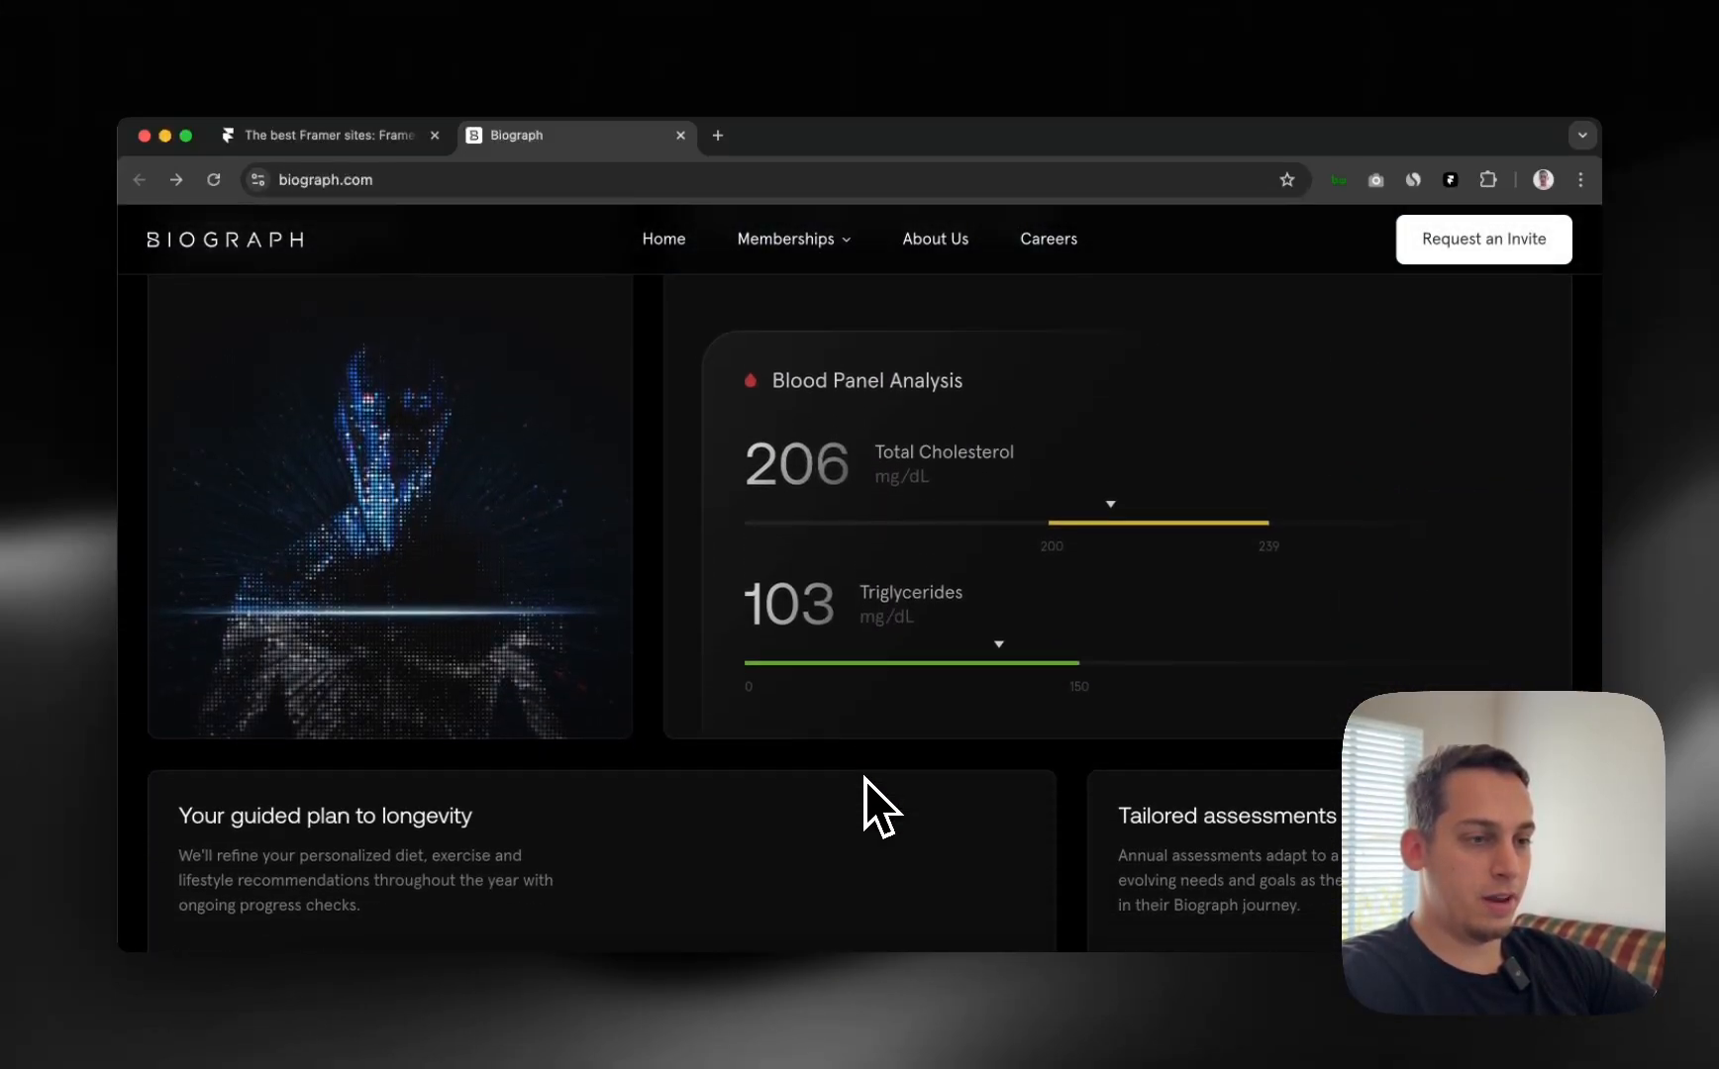
scroll(865, 779, "down", 3)
scroll(825, 794, "up", 4)
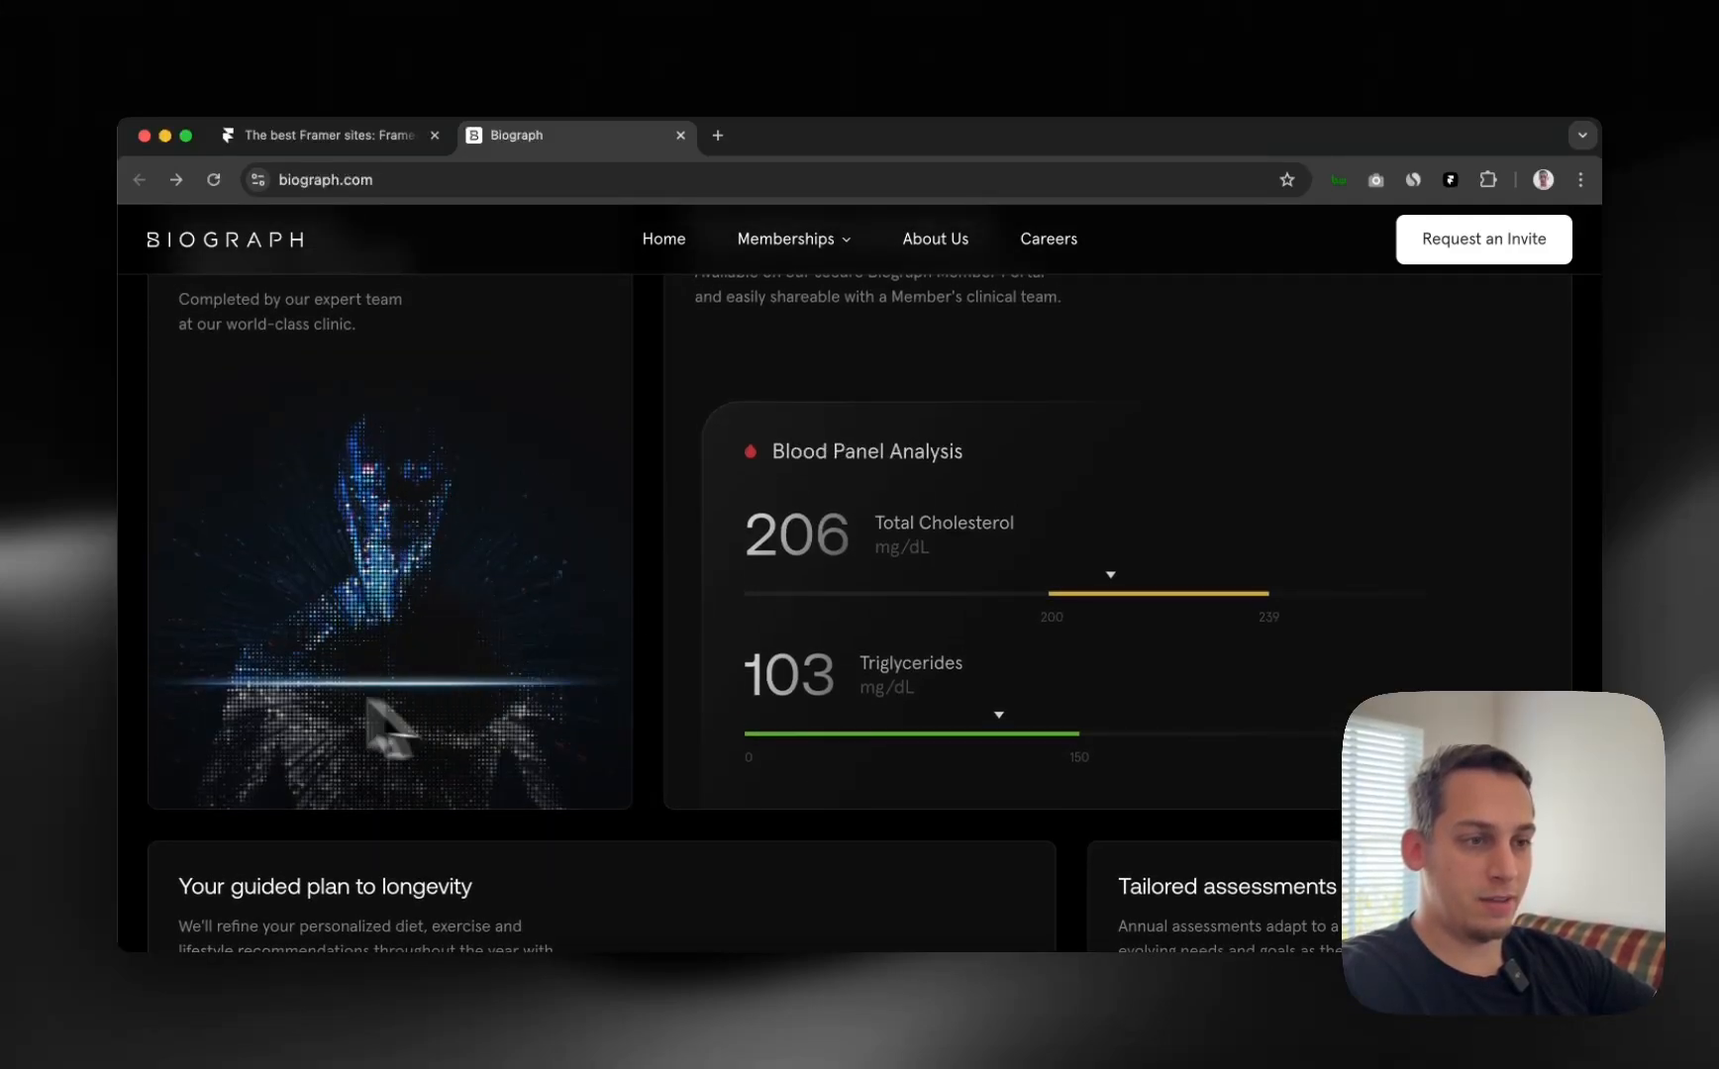
scroll(870, 860, "down", 20)
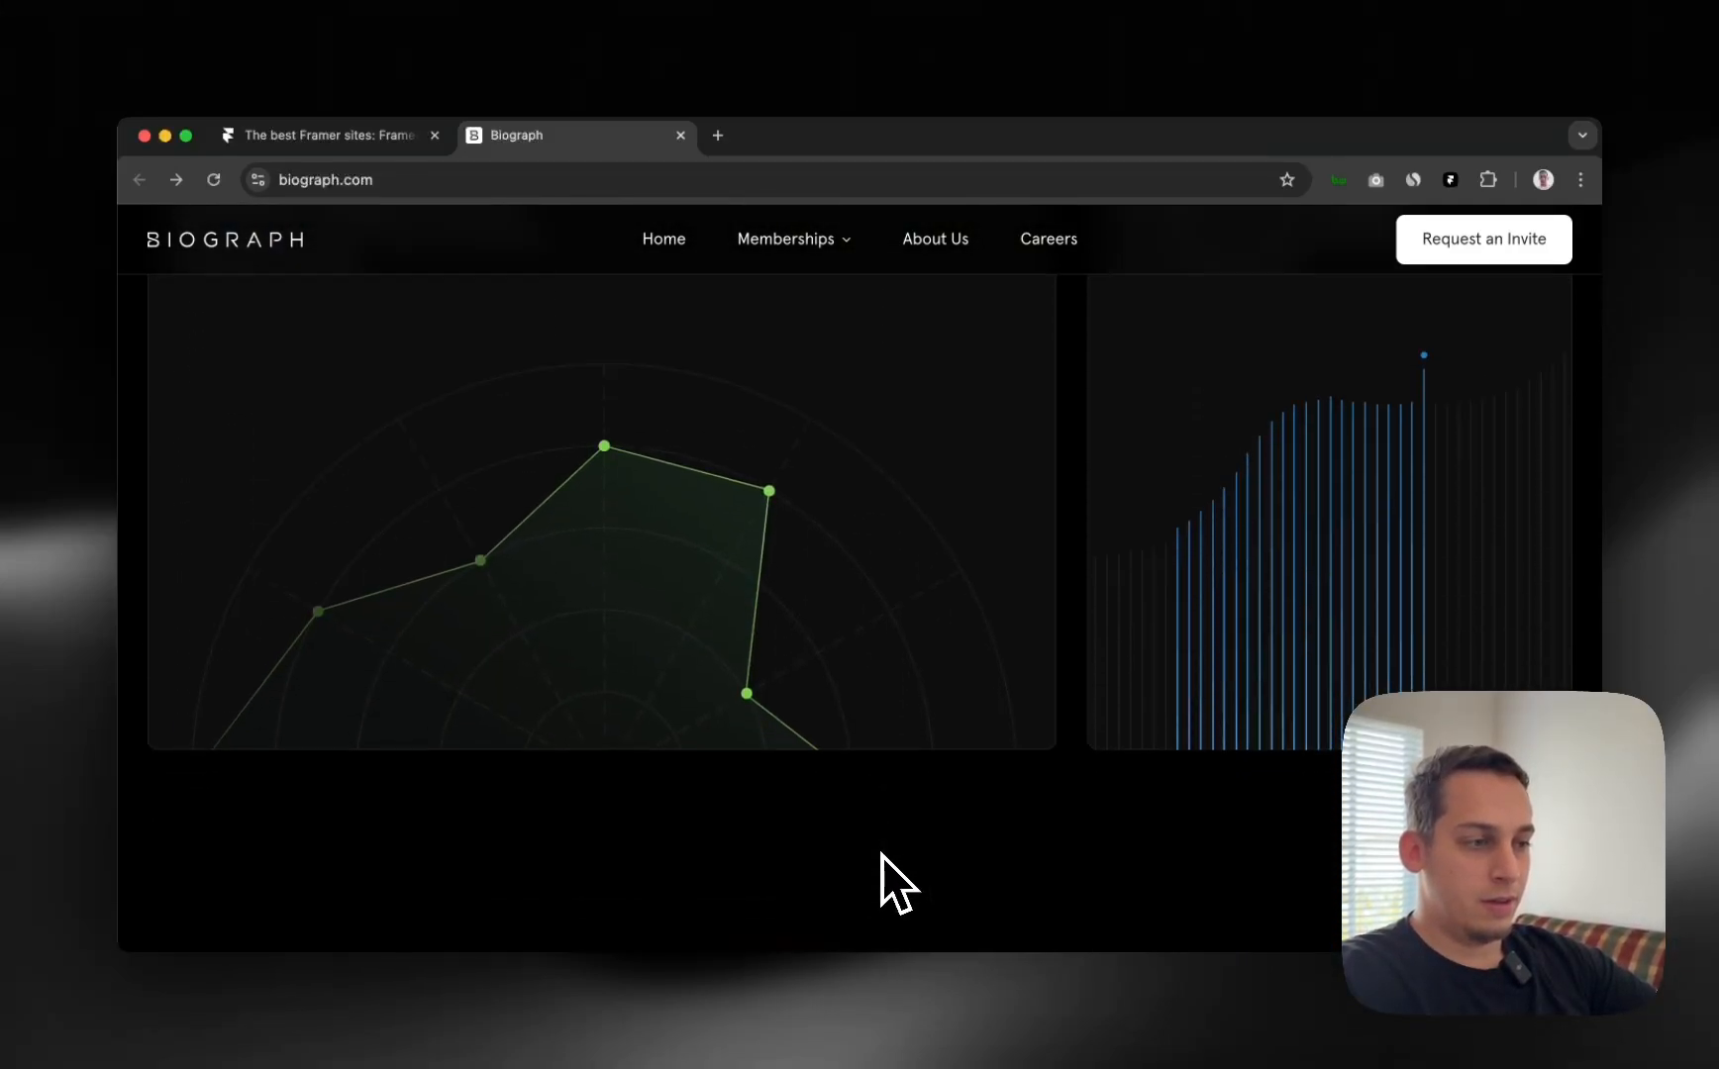
Examine the memberships section and the university and medical center logo cards in the specialists section.
scroll(882, 855, "up", 2)
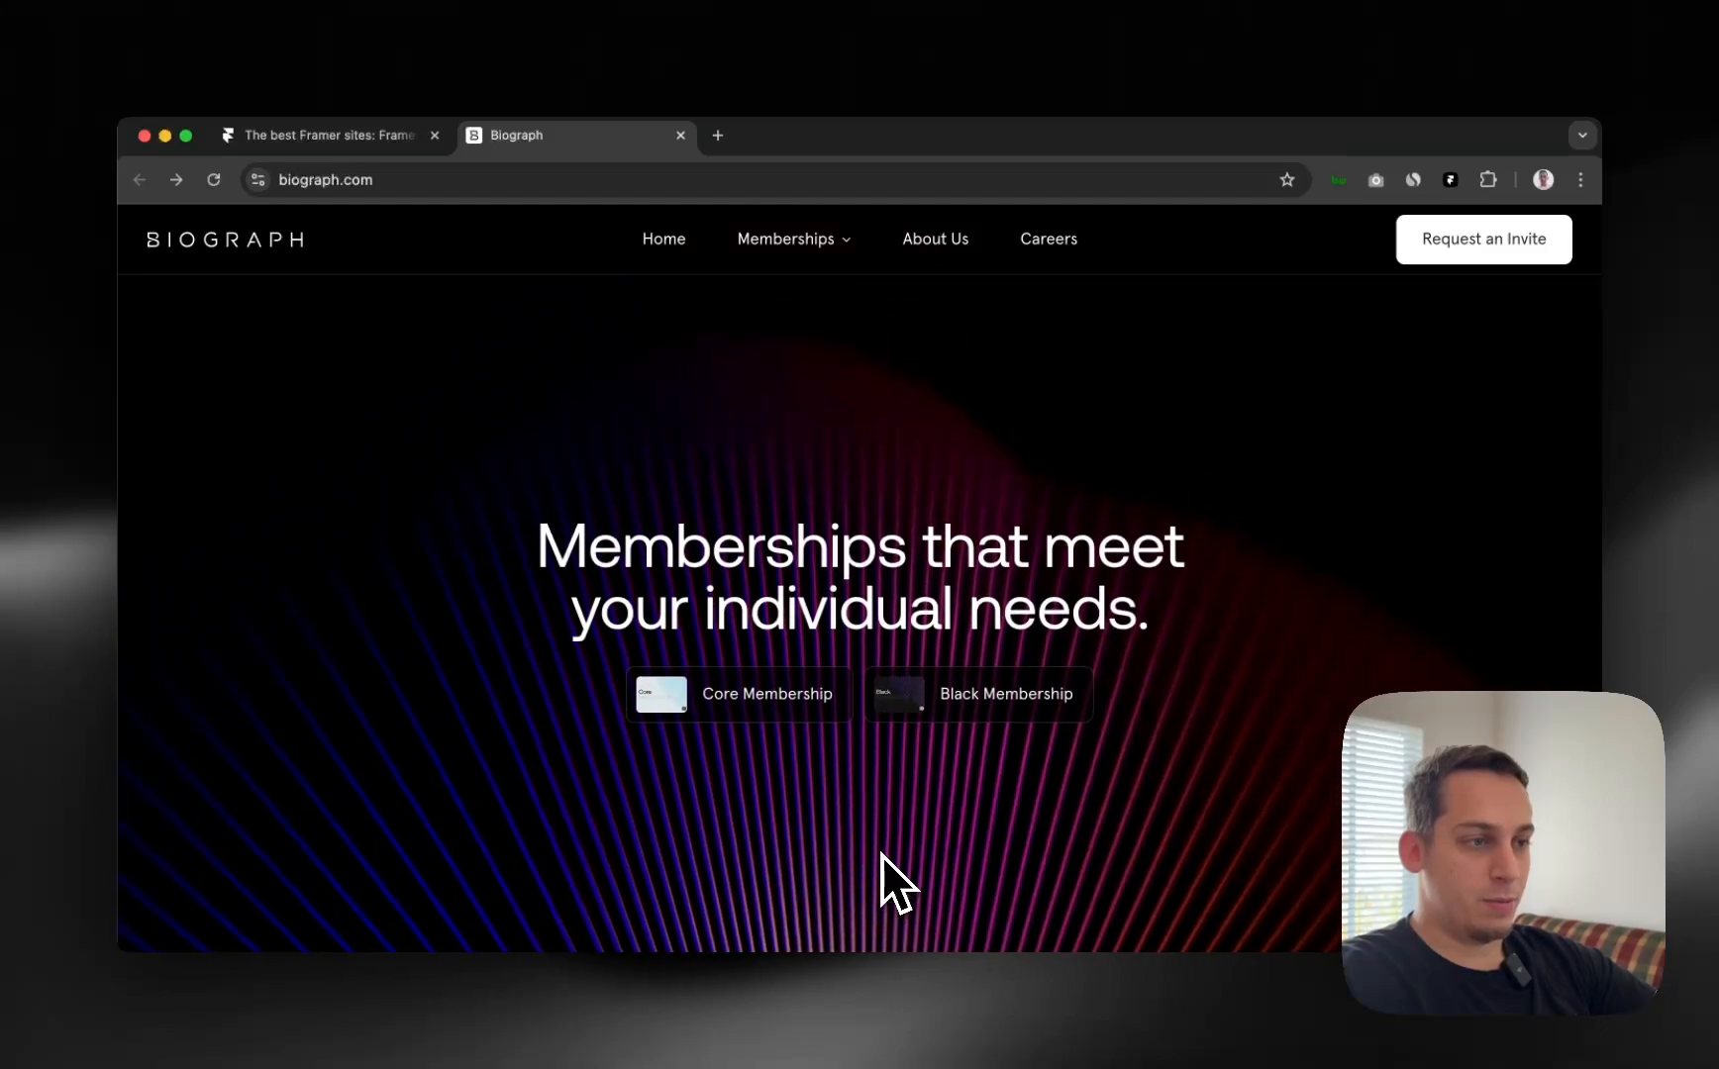
scroll(882, 855, "down", 3)
scroll(883, 856, "down", 10)
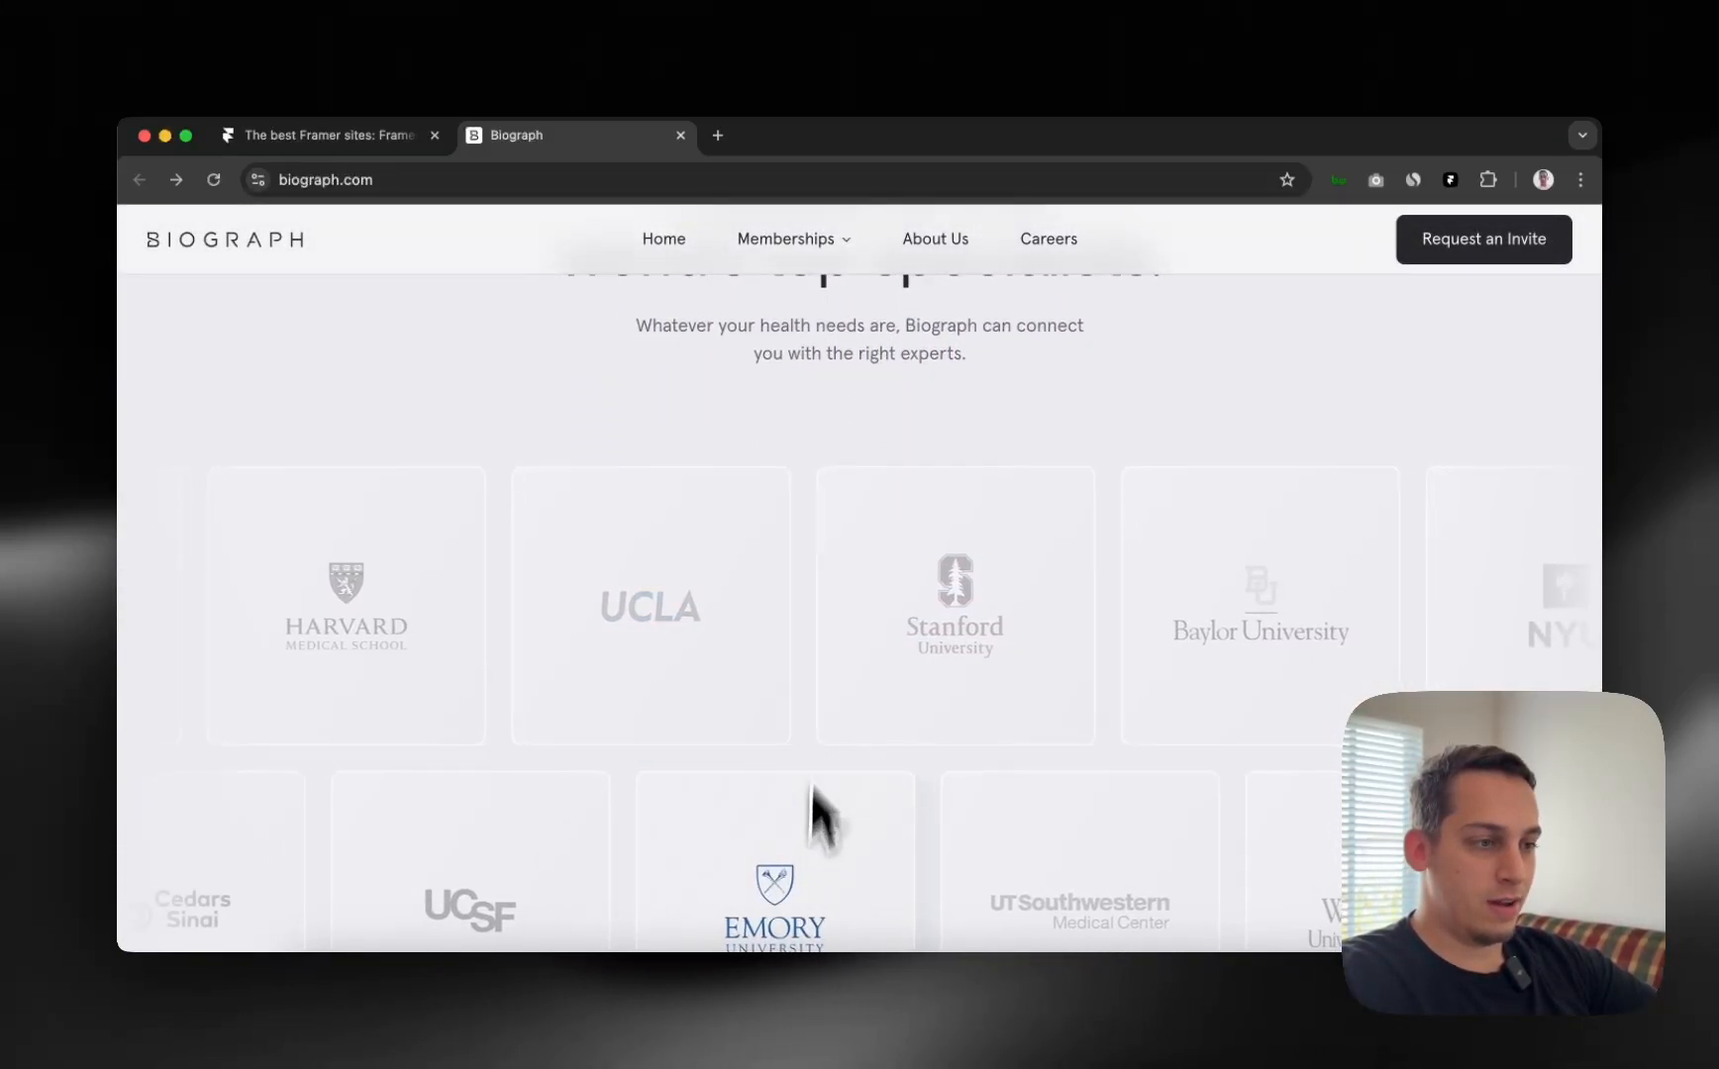
scroll(900, 777, "down", 6)
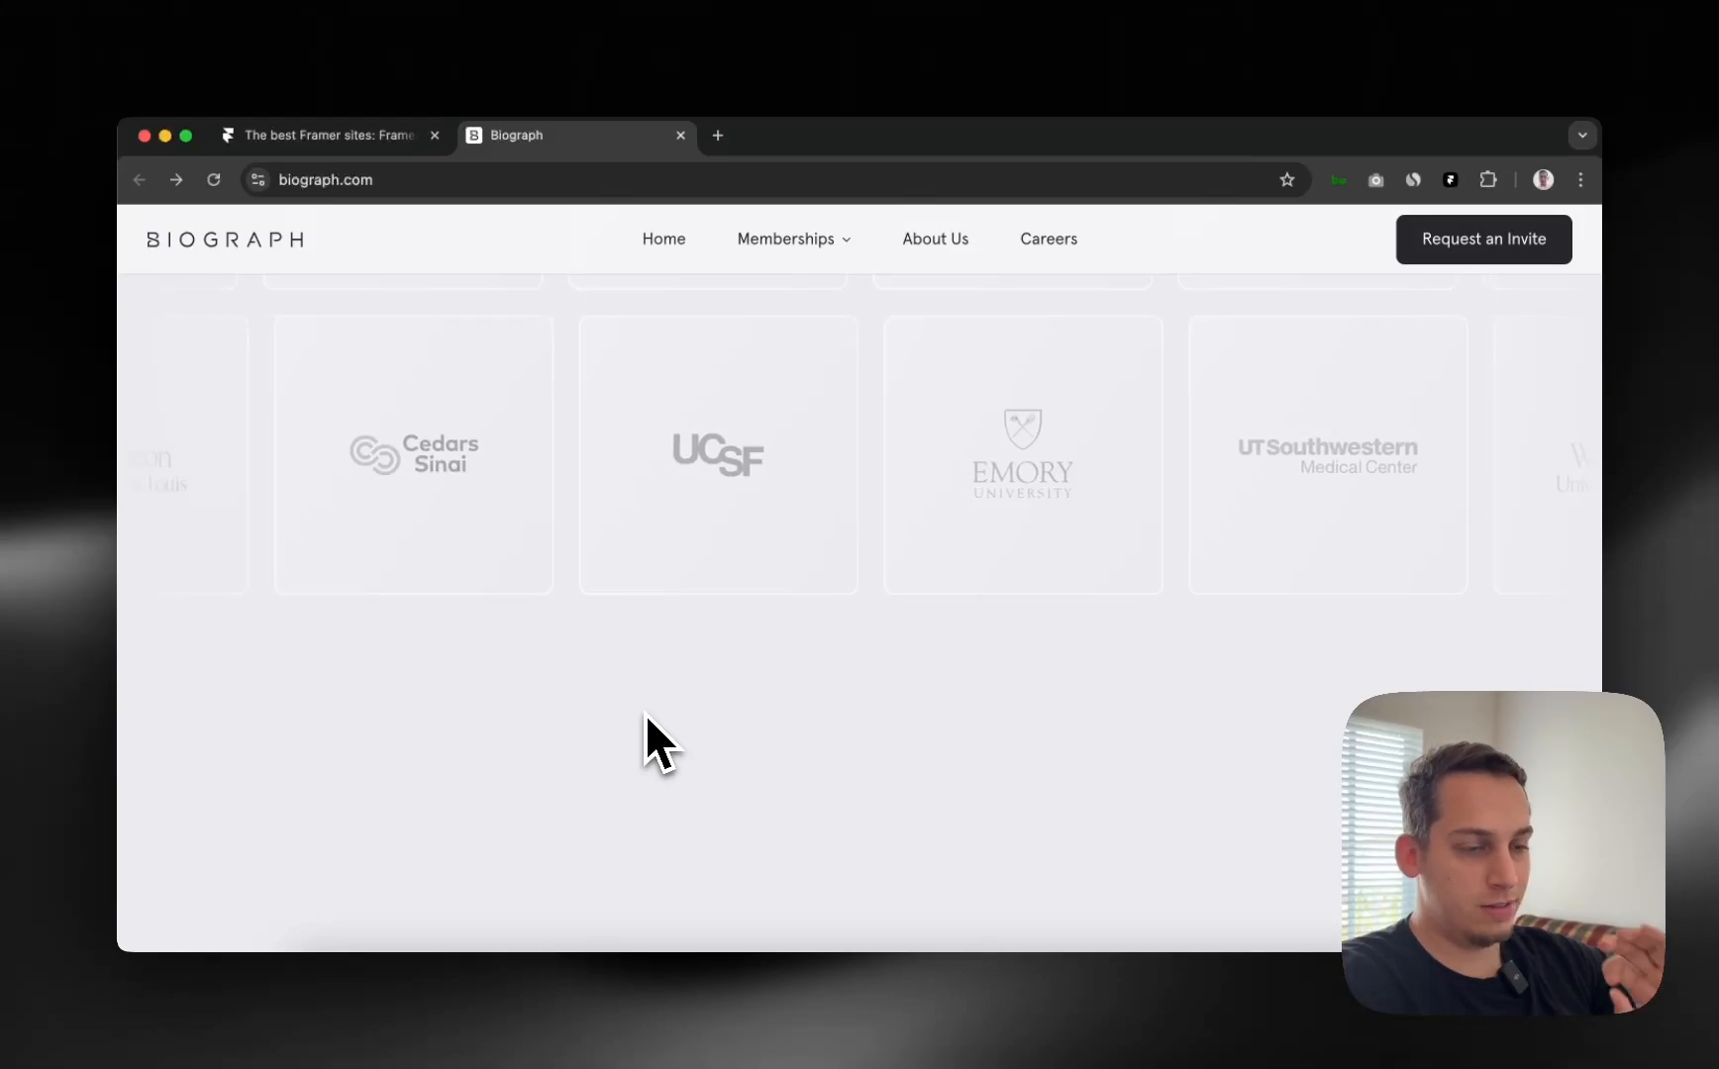
Examine the "Unlock your personal best" swimmer section and the footer, comparing its scroll effect in both directions.
scroll(644, 715, "down", 5)
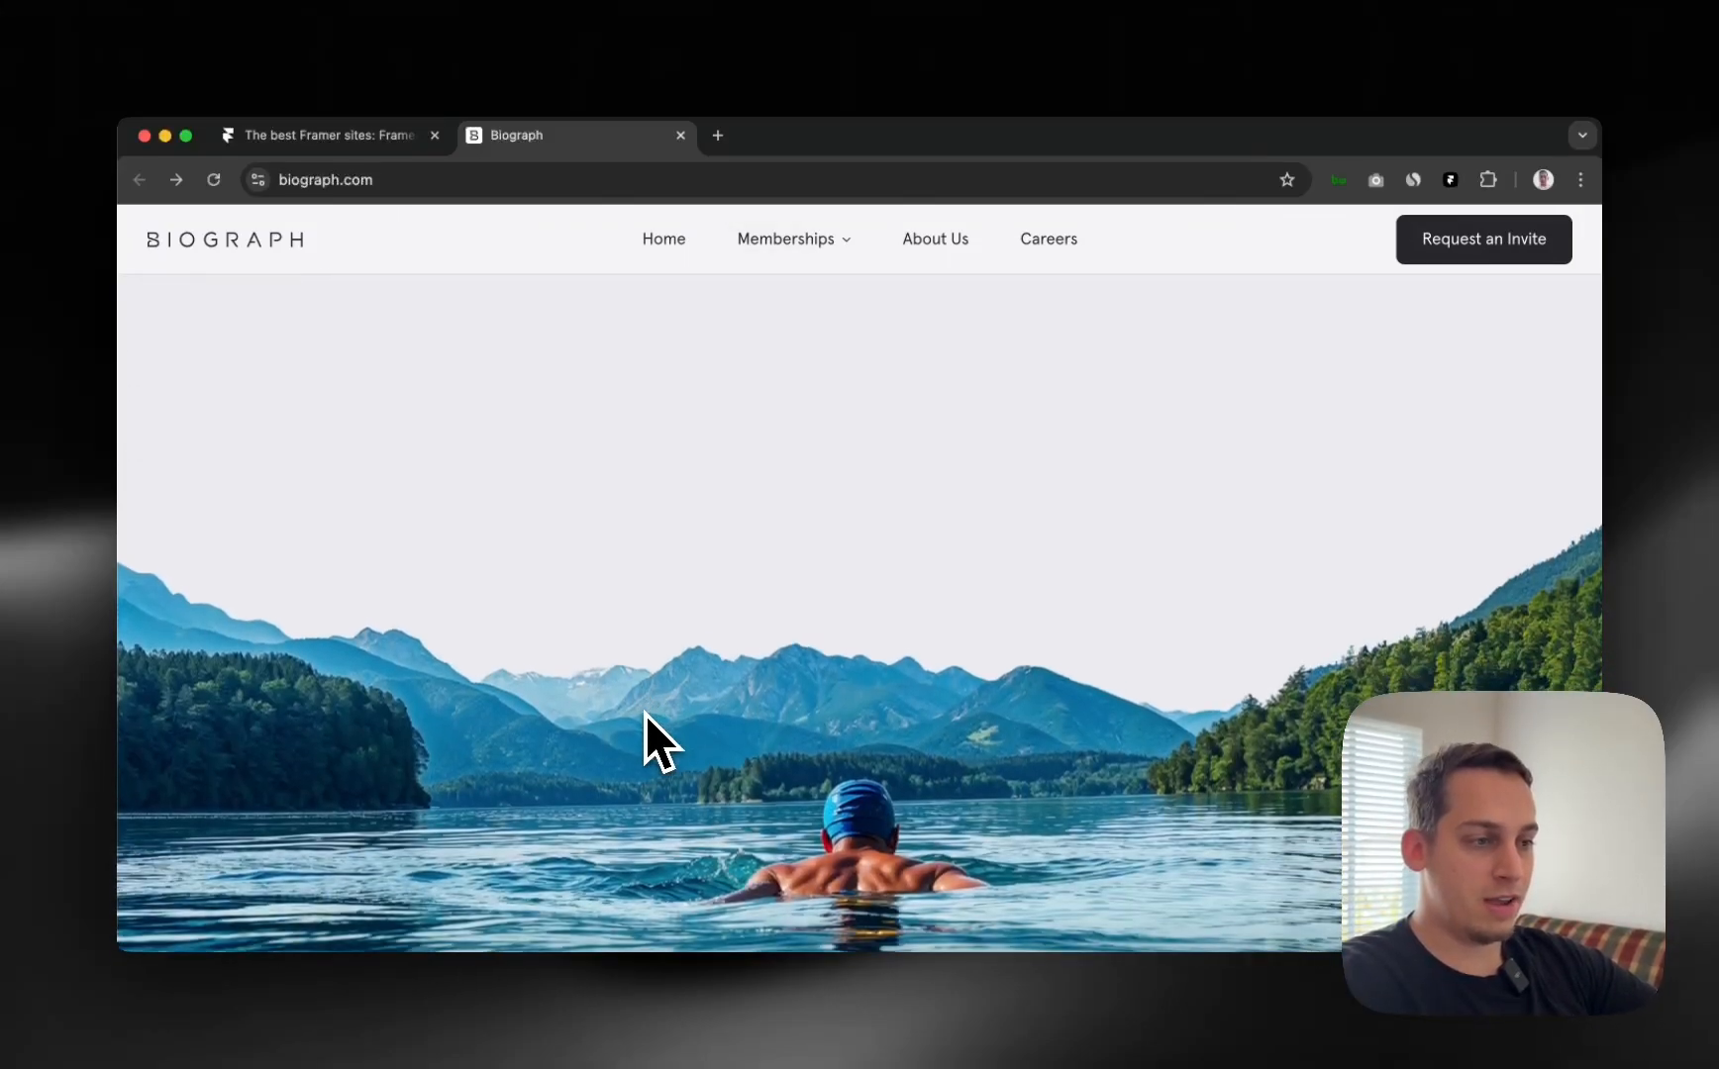
scroll(645, 715, "down", 5)
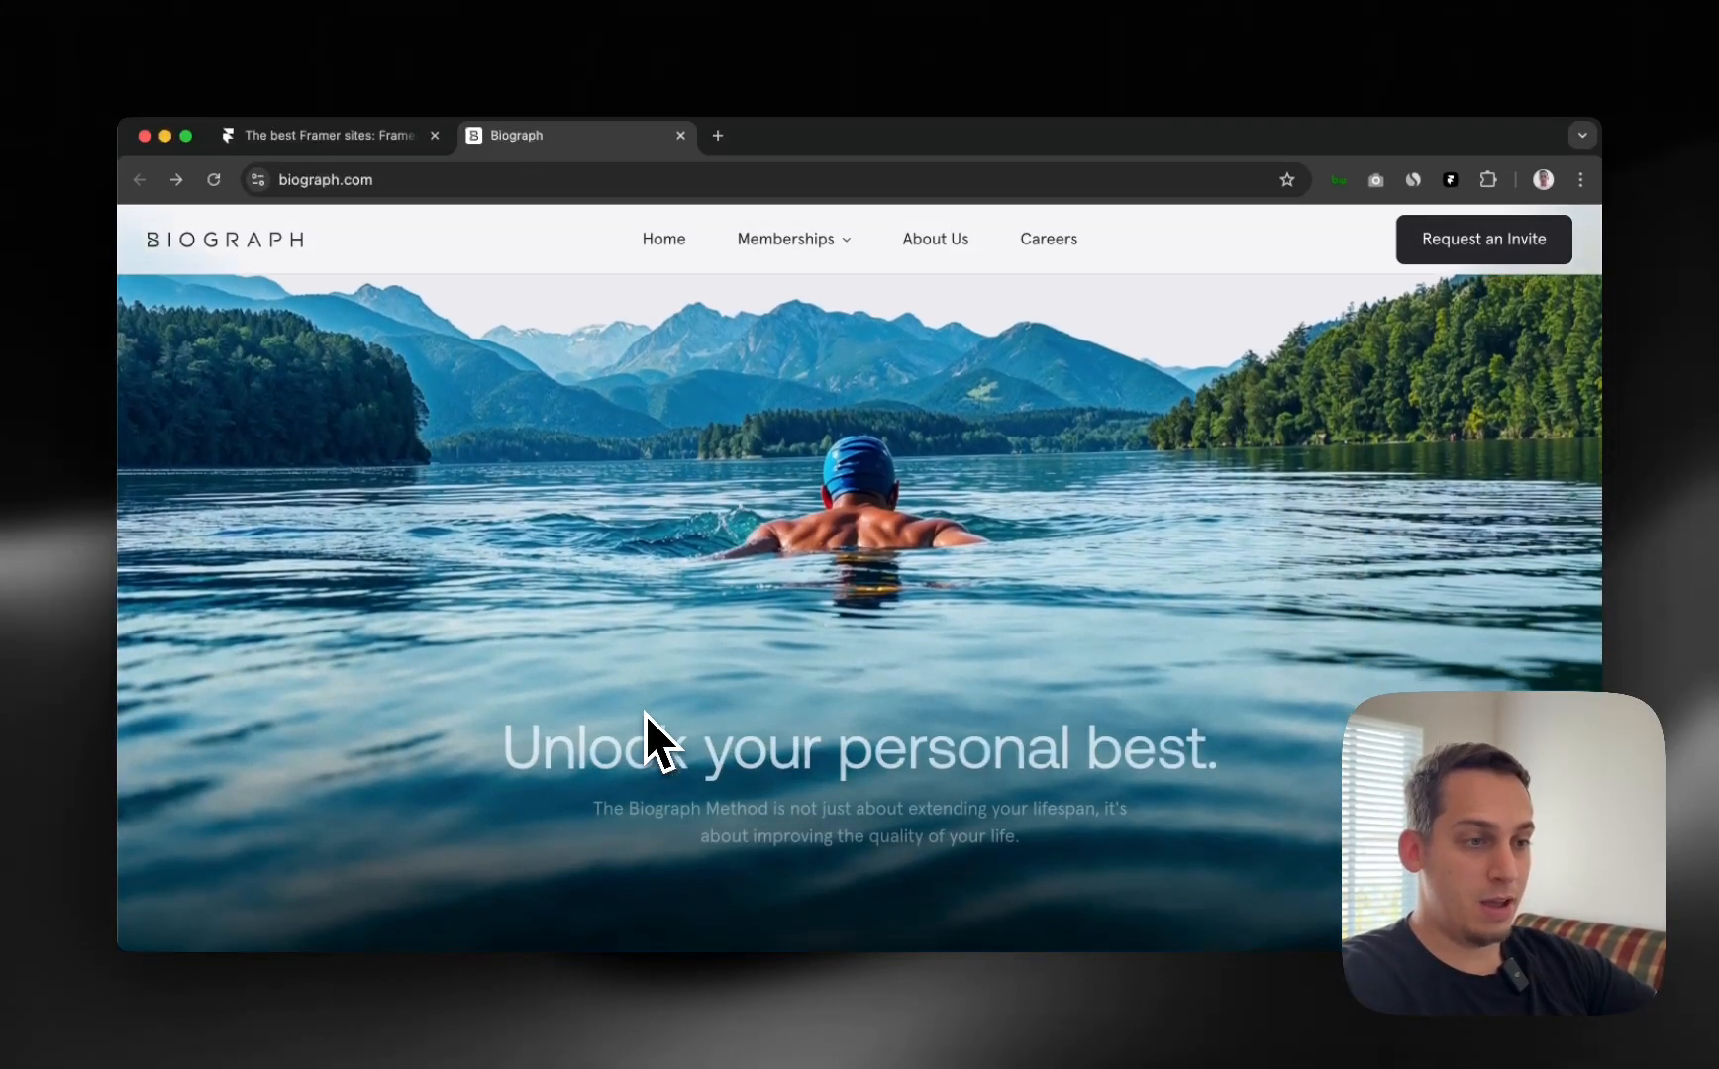
scroll(644, 715, "down", 5)
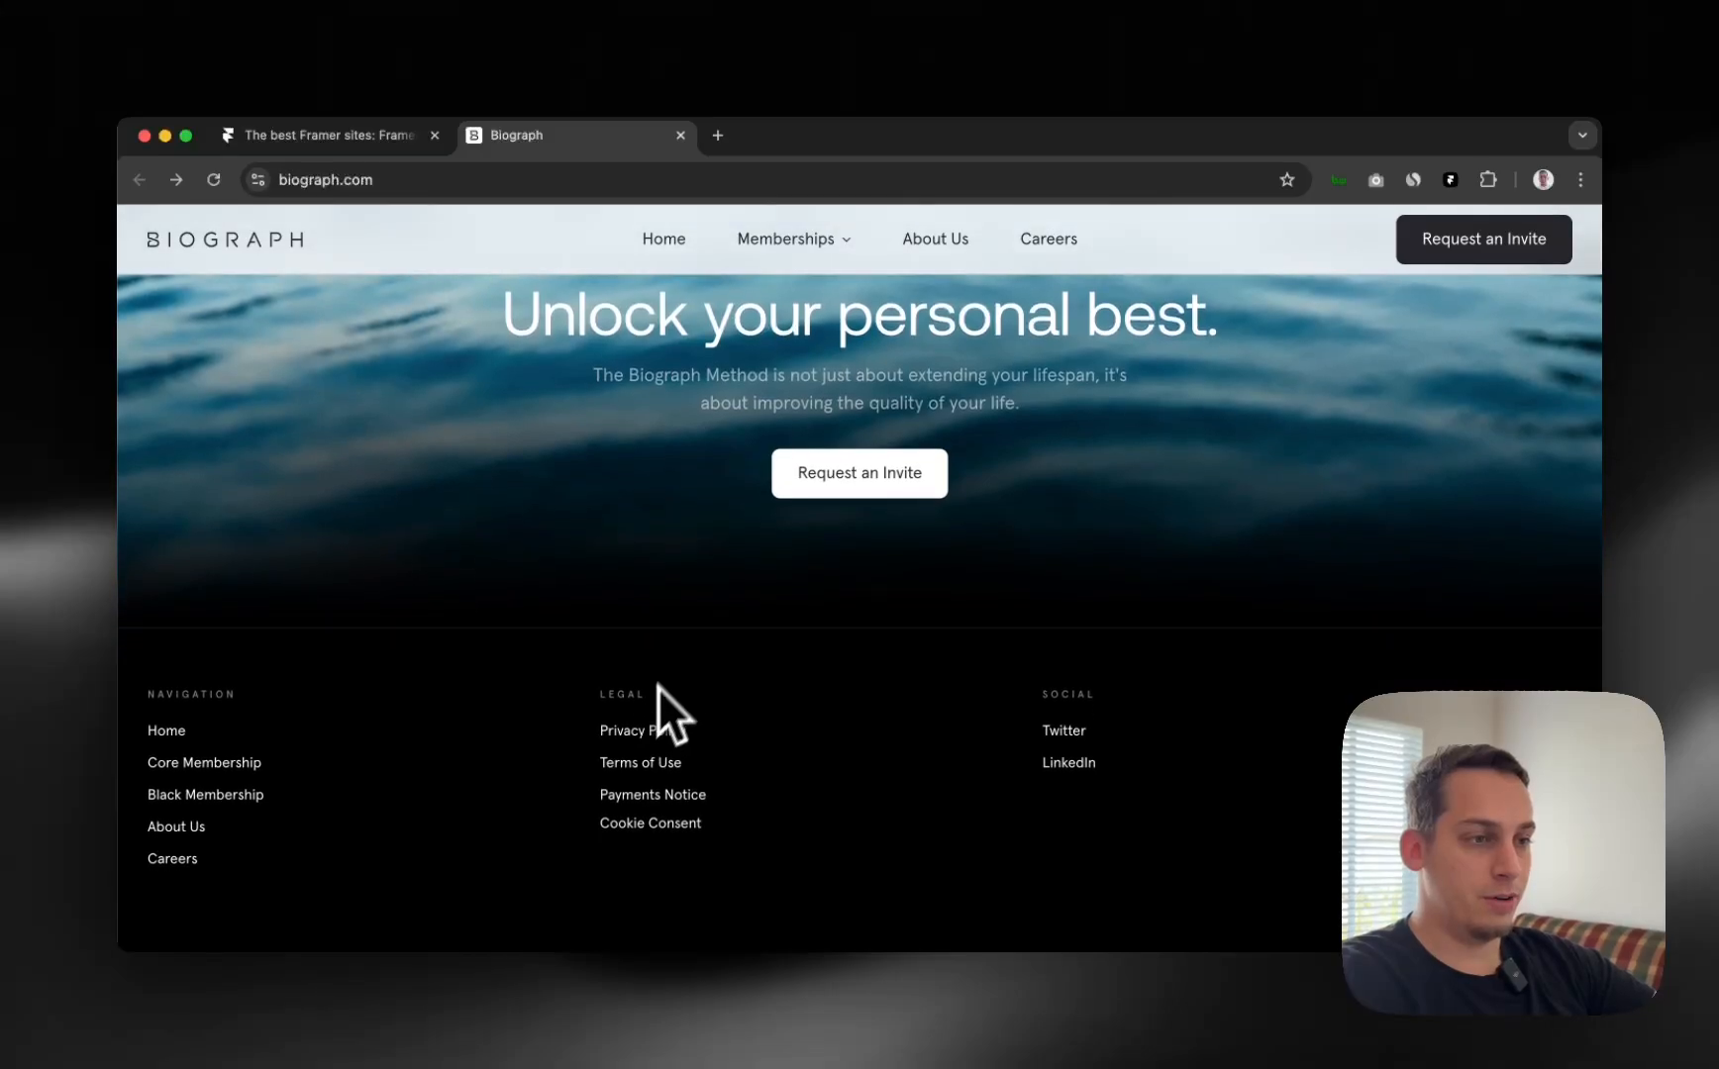
scroll(674, 659, "up", 6)
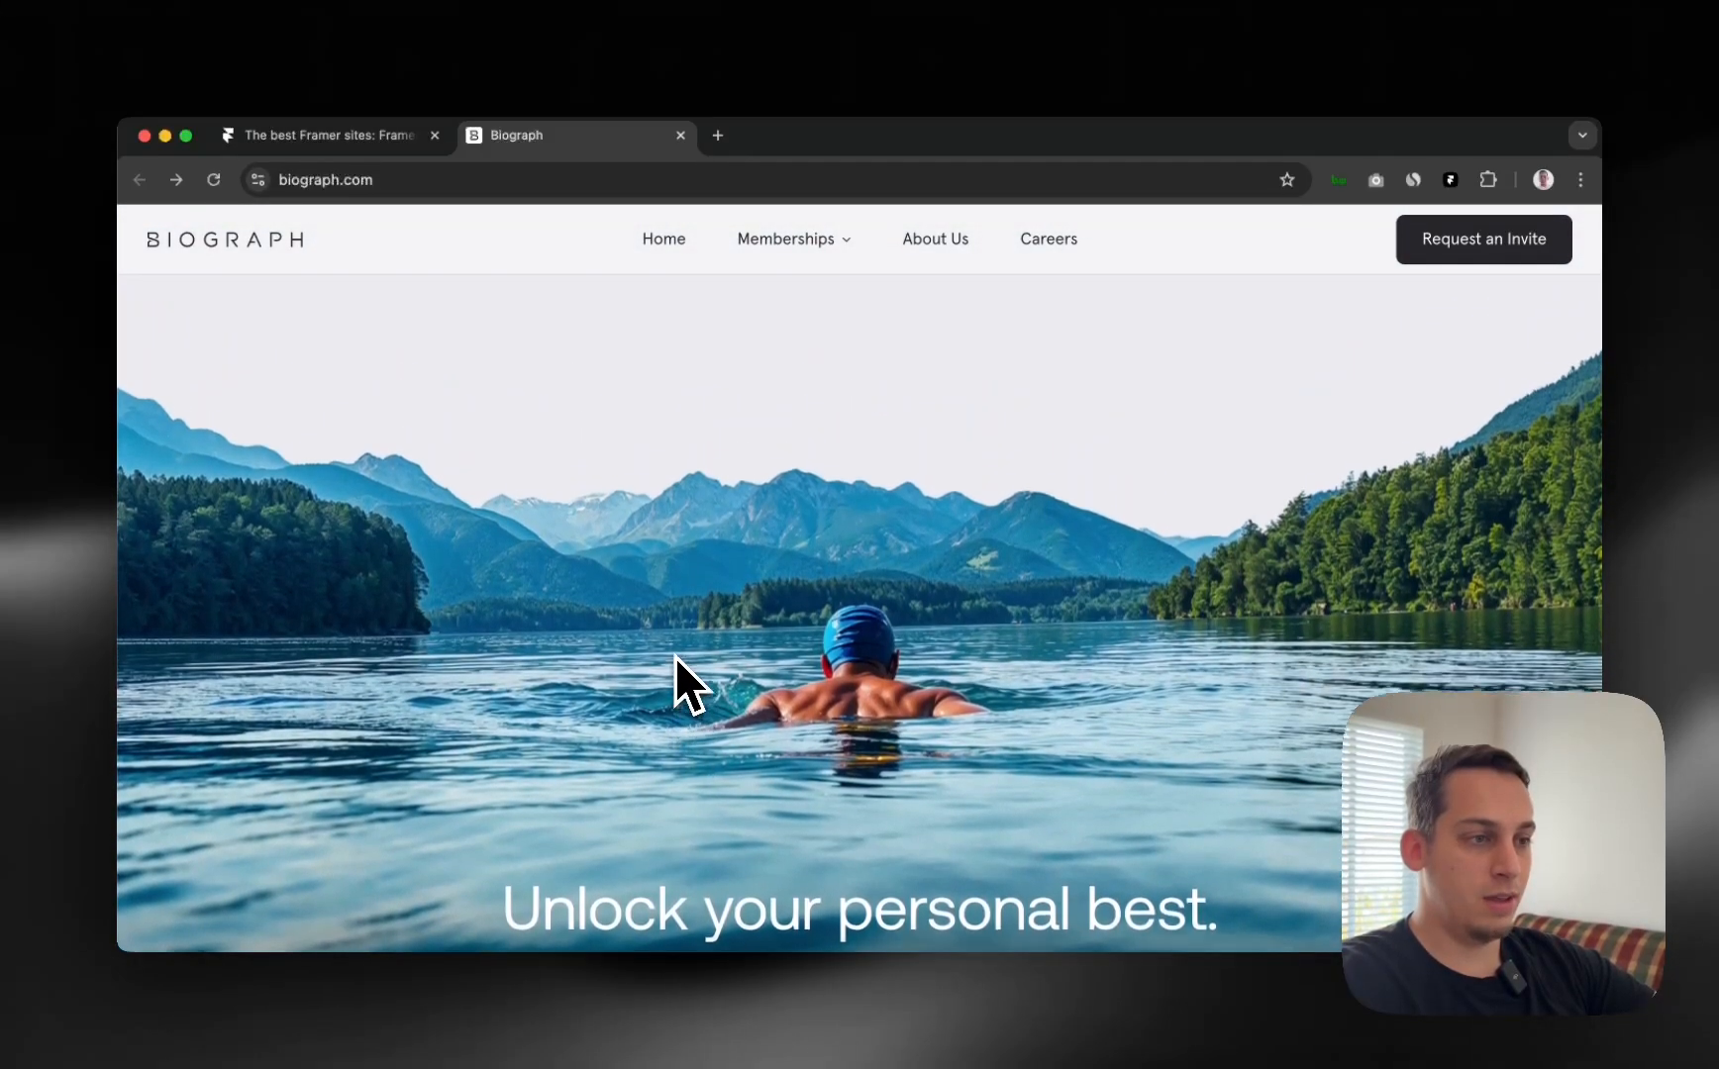
scroll(677, 658, "down", 8)
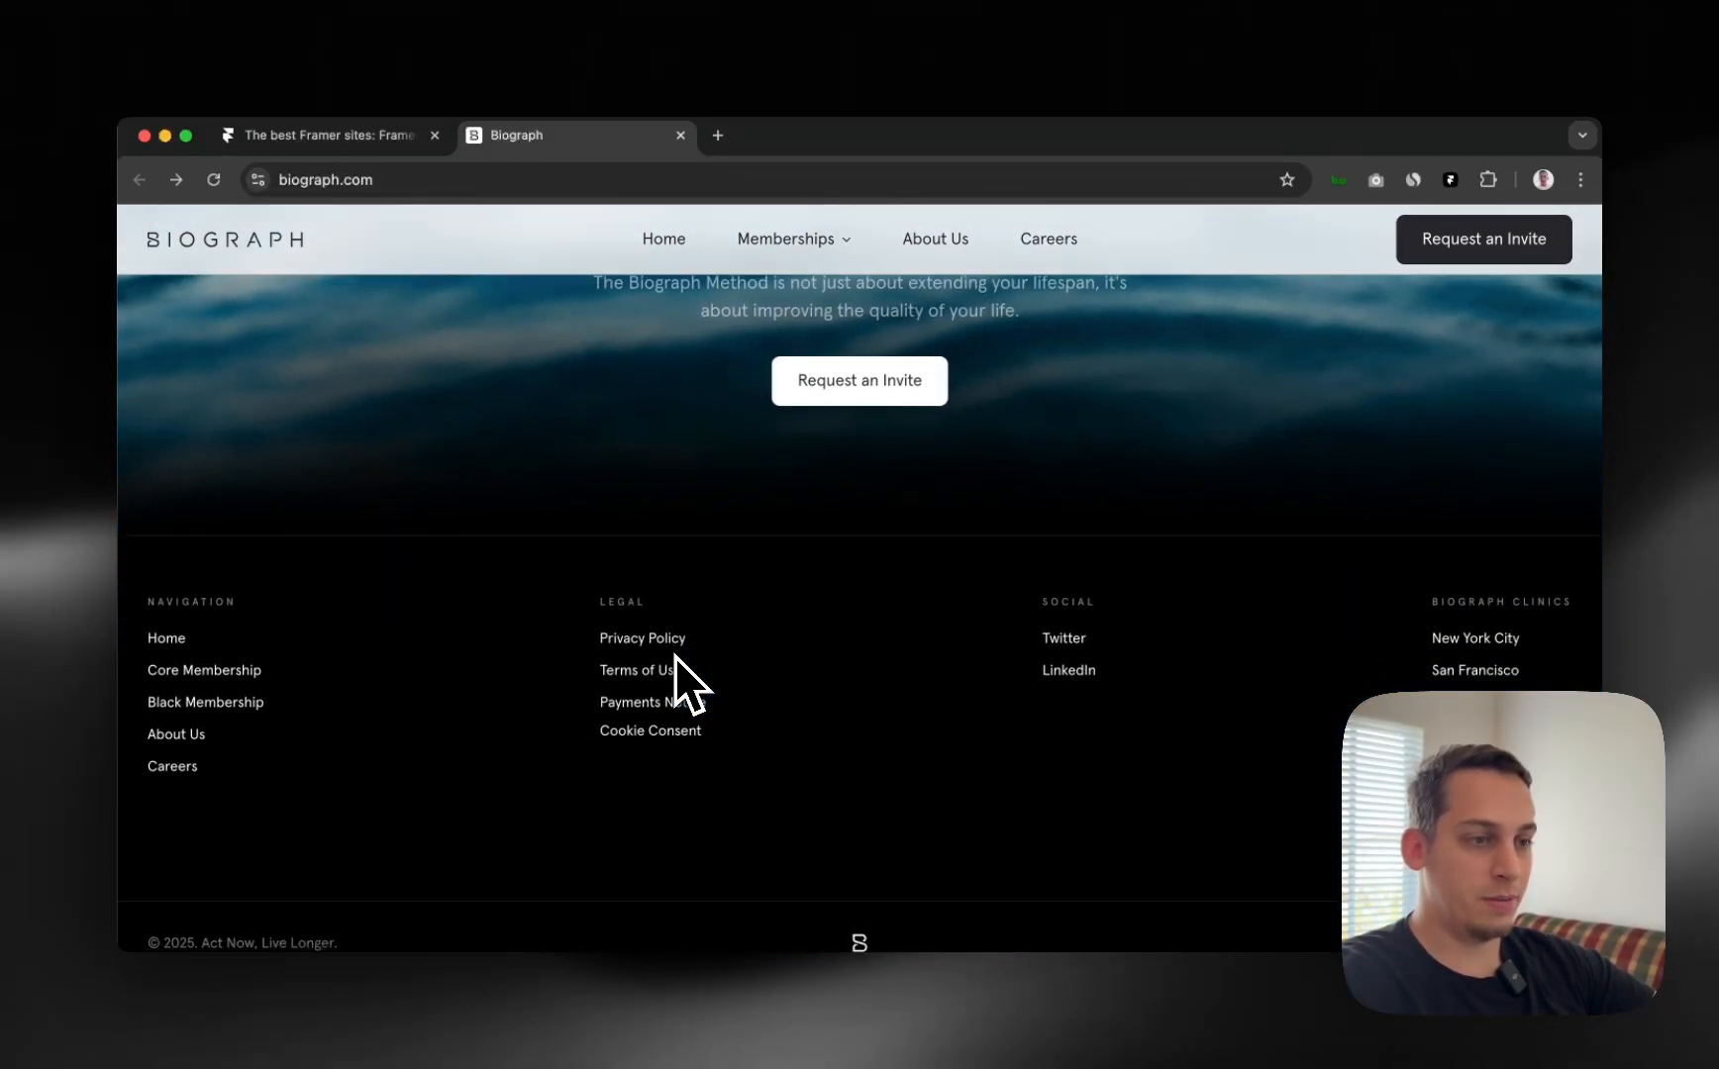
scroll(718, 629, "up", 8)
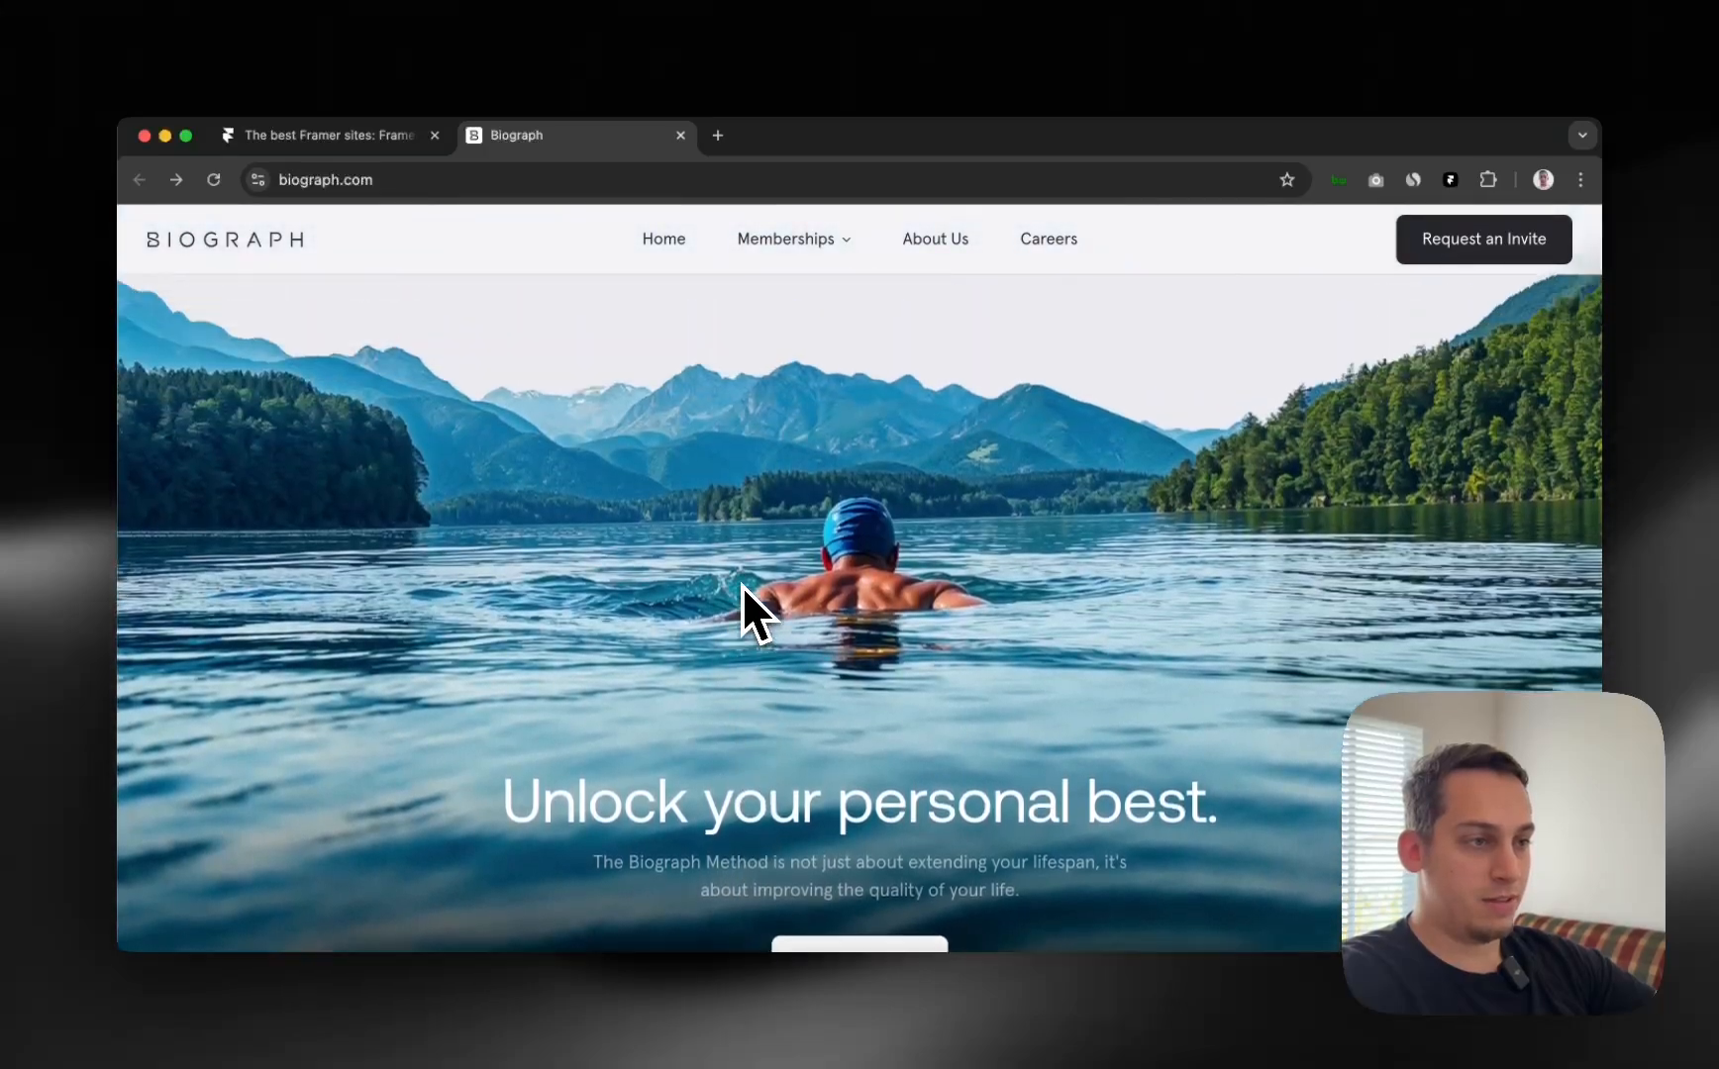
Review the homepage sections again from the Biograph Method back to the "Biograph transforms lives" heading.
scroll(741, 585, "down", 10)
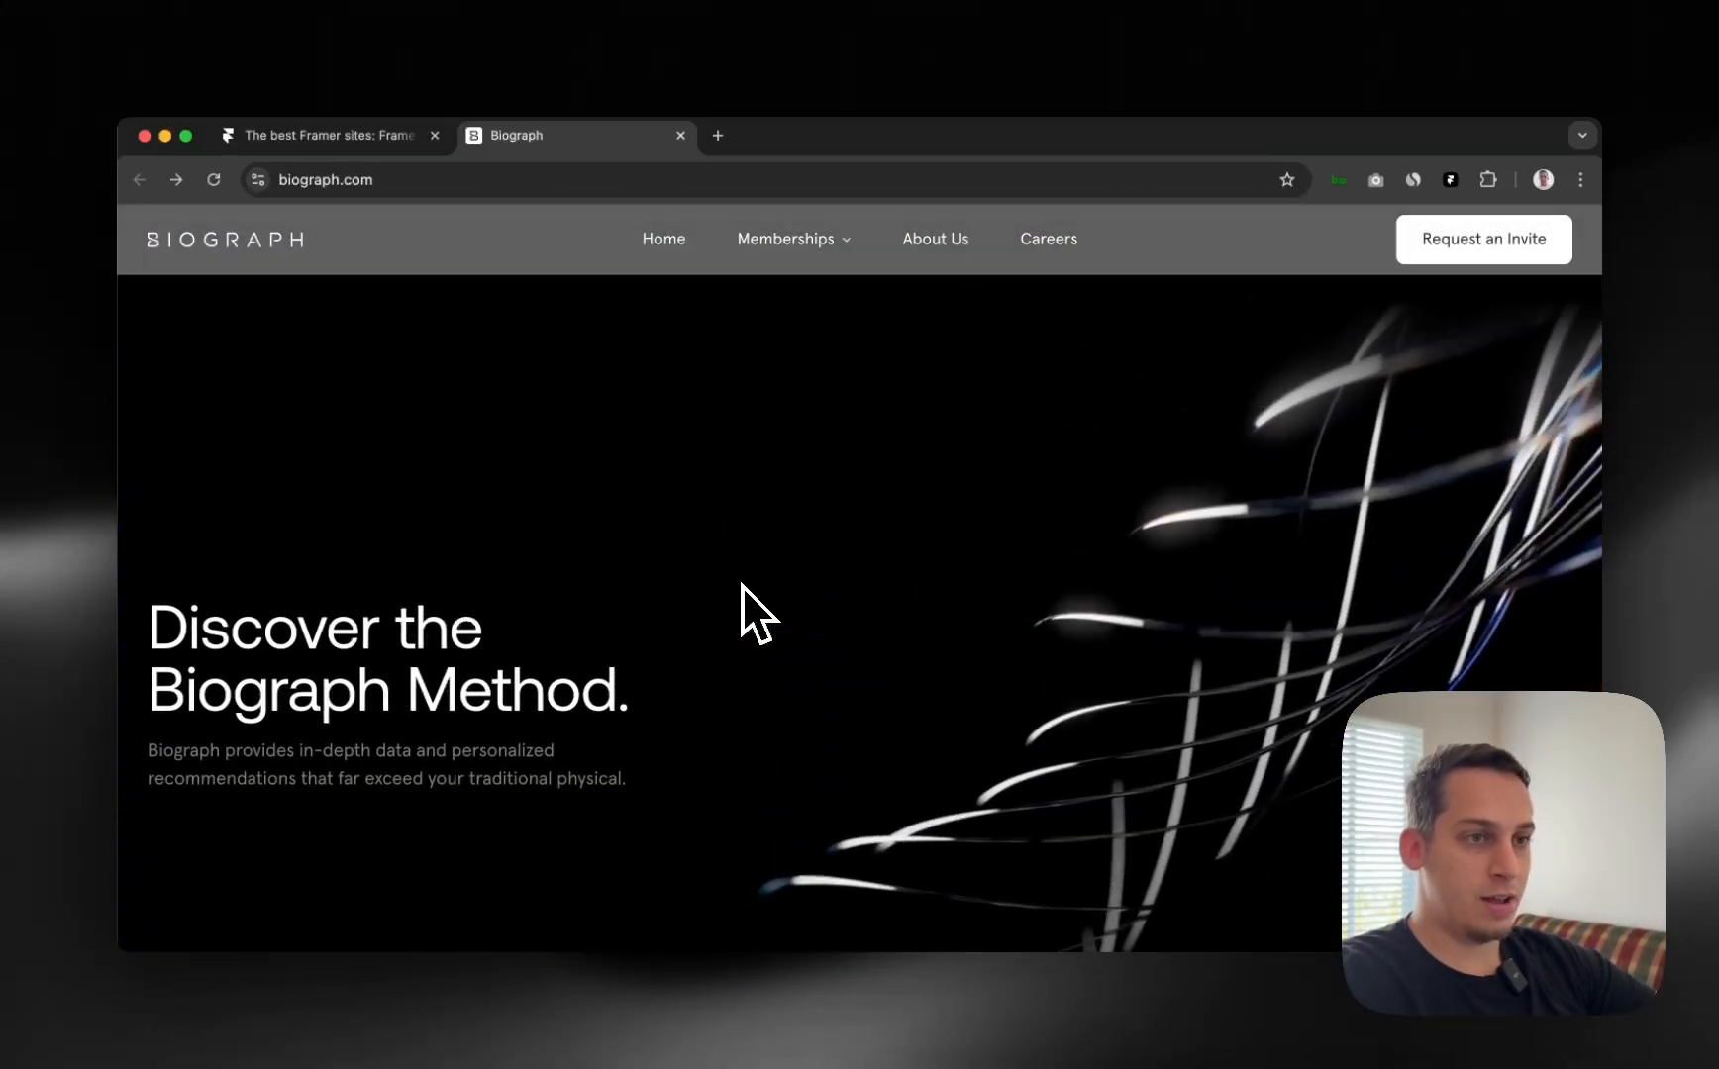
scroll(742, 585, "down", 10)
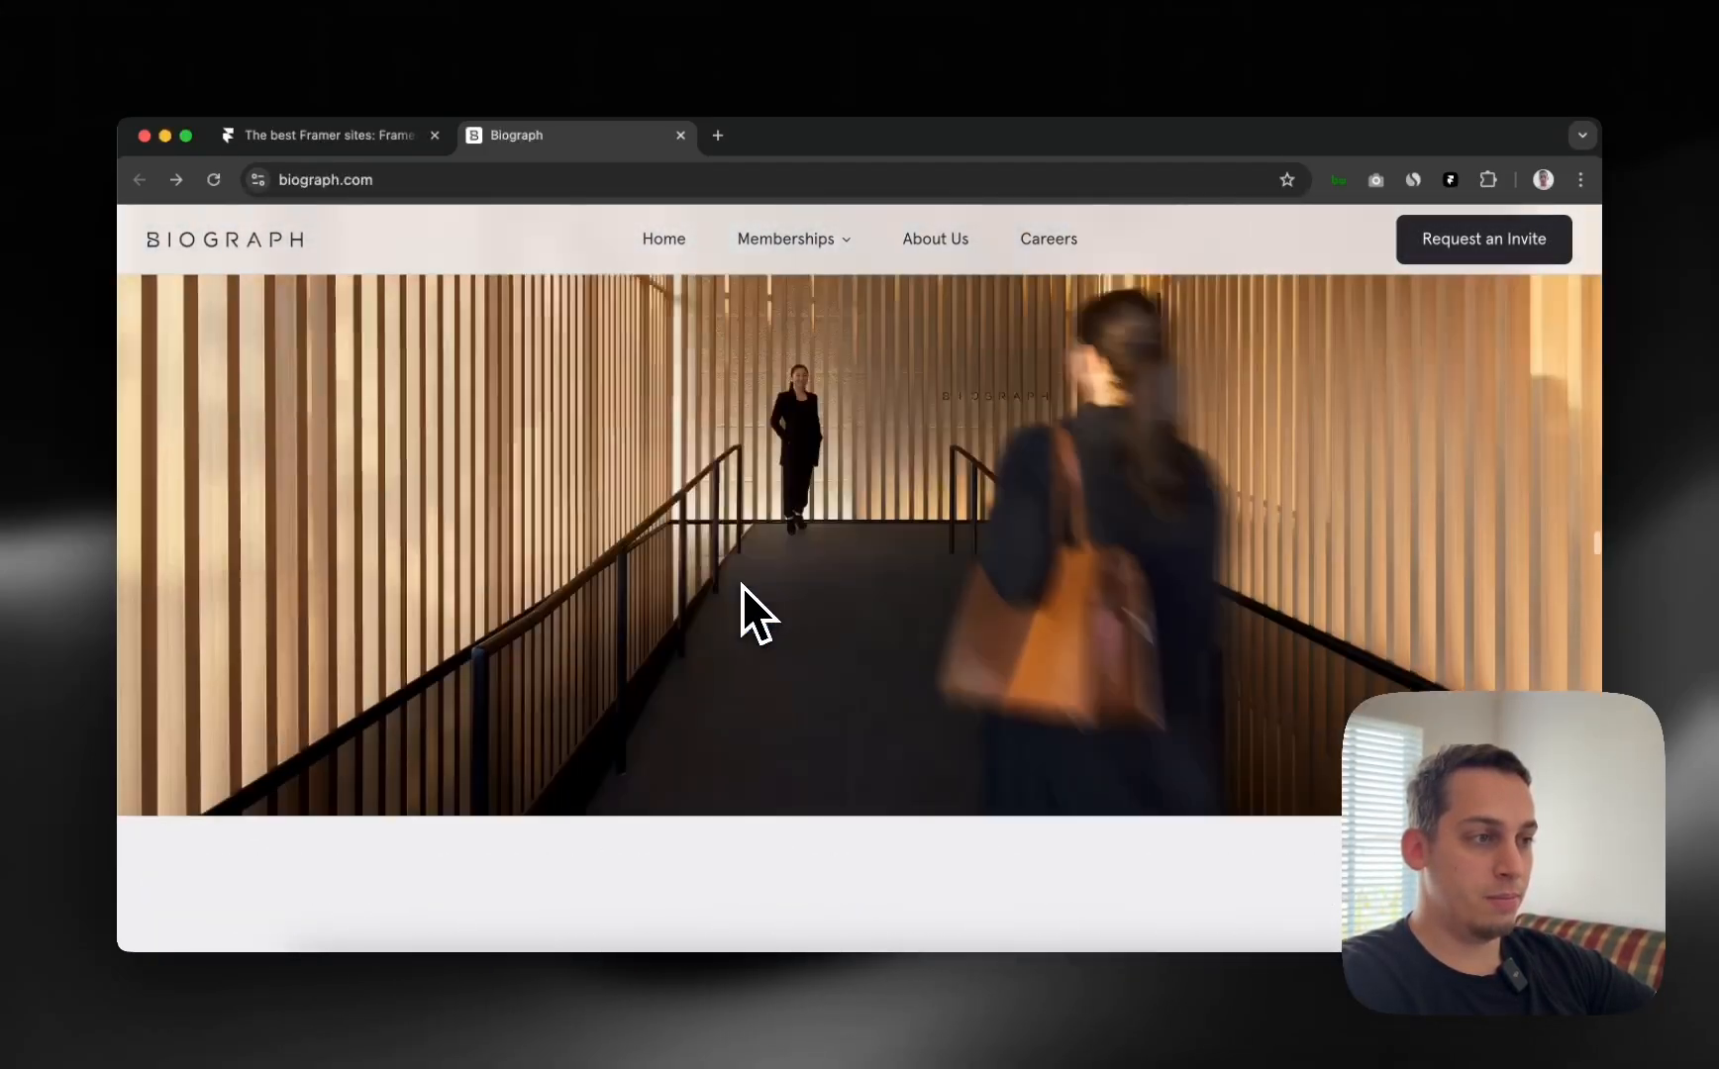
scroll(741, 586, "down", 8)
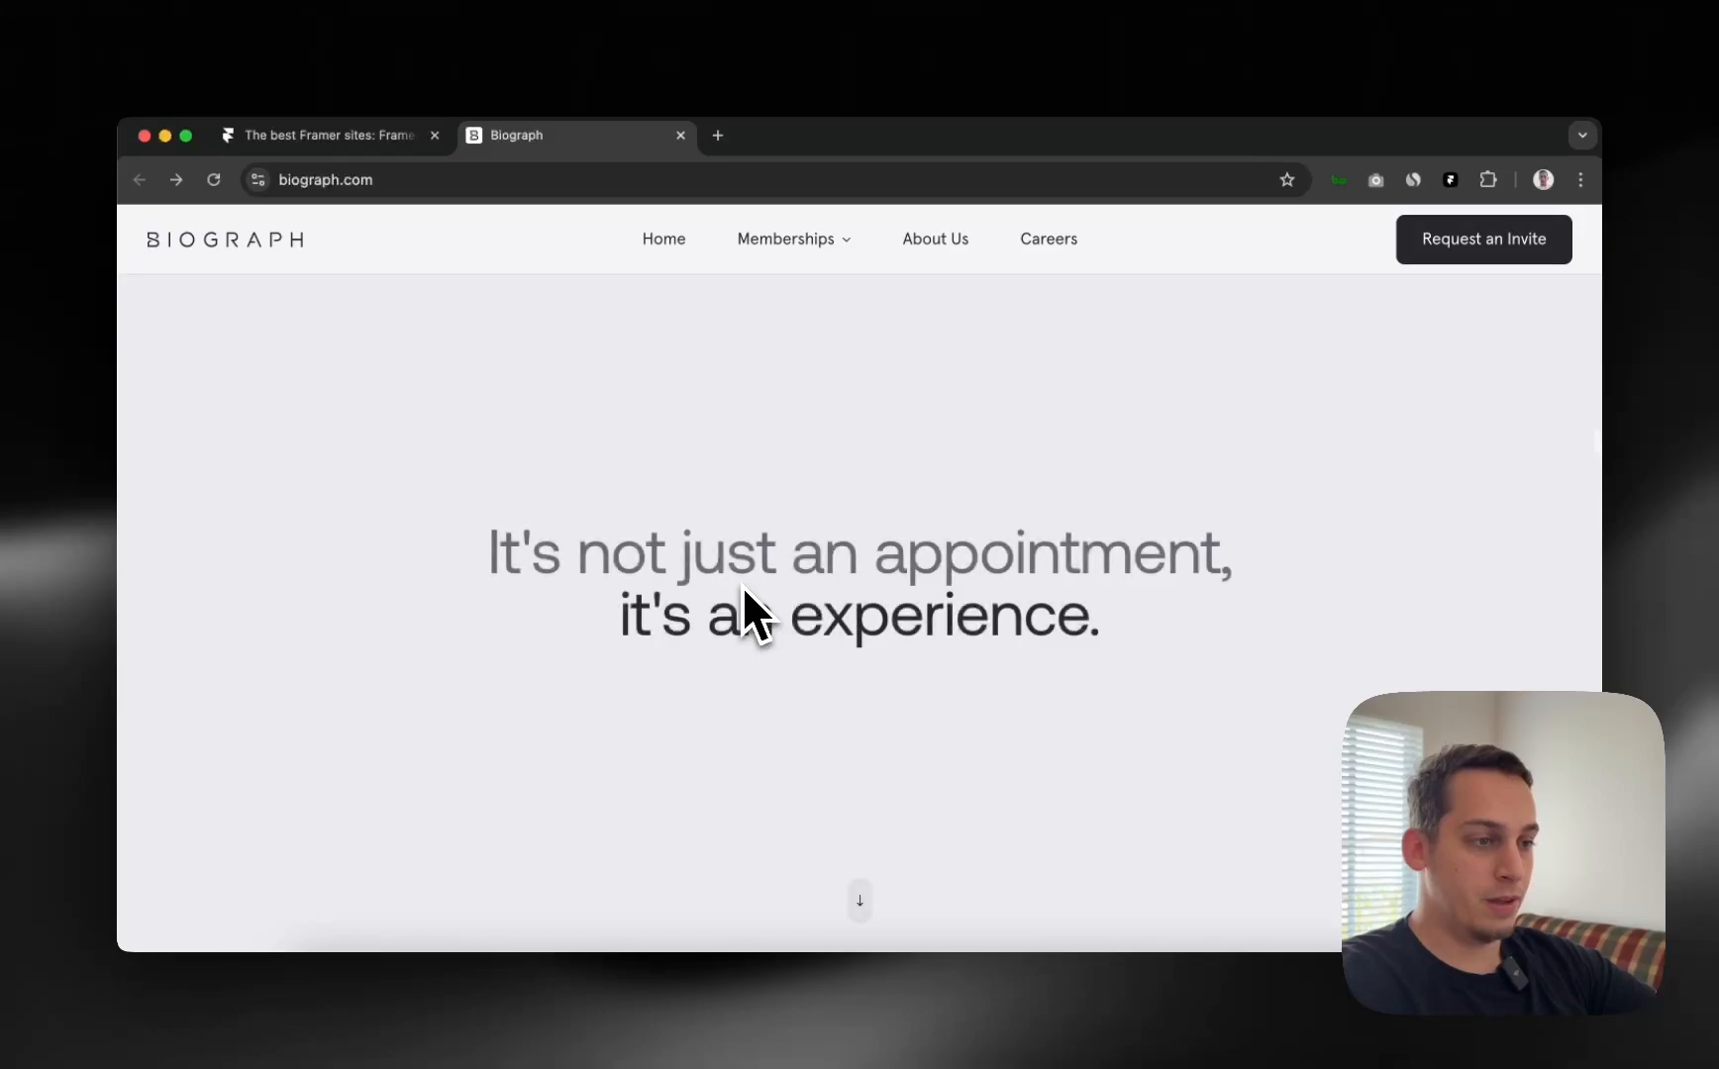
scroll(742, 585, "down", 10)
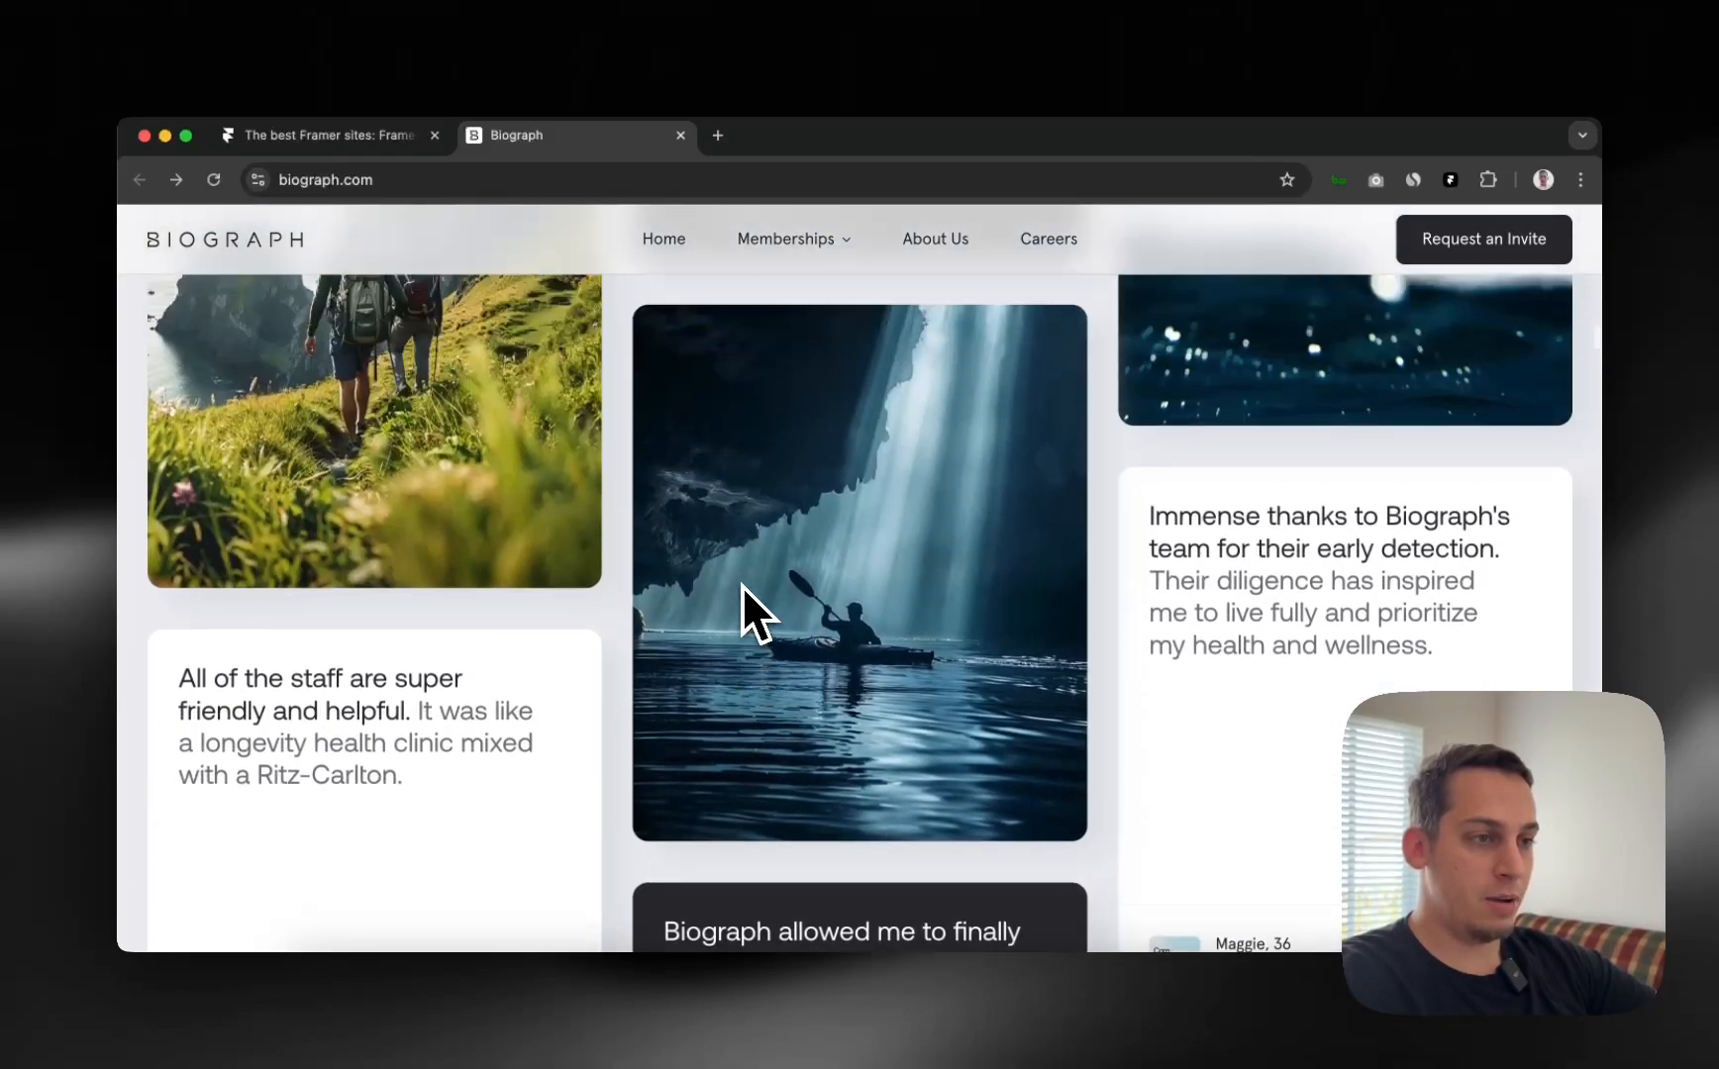
scroll(742, 585, "up", 5)
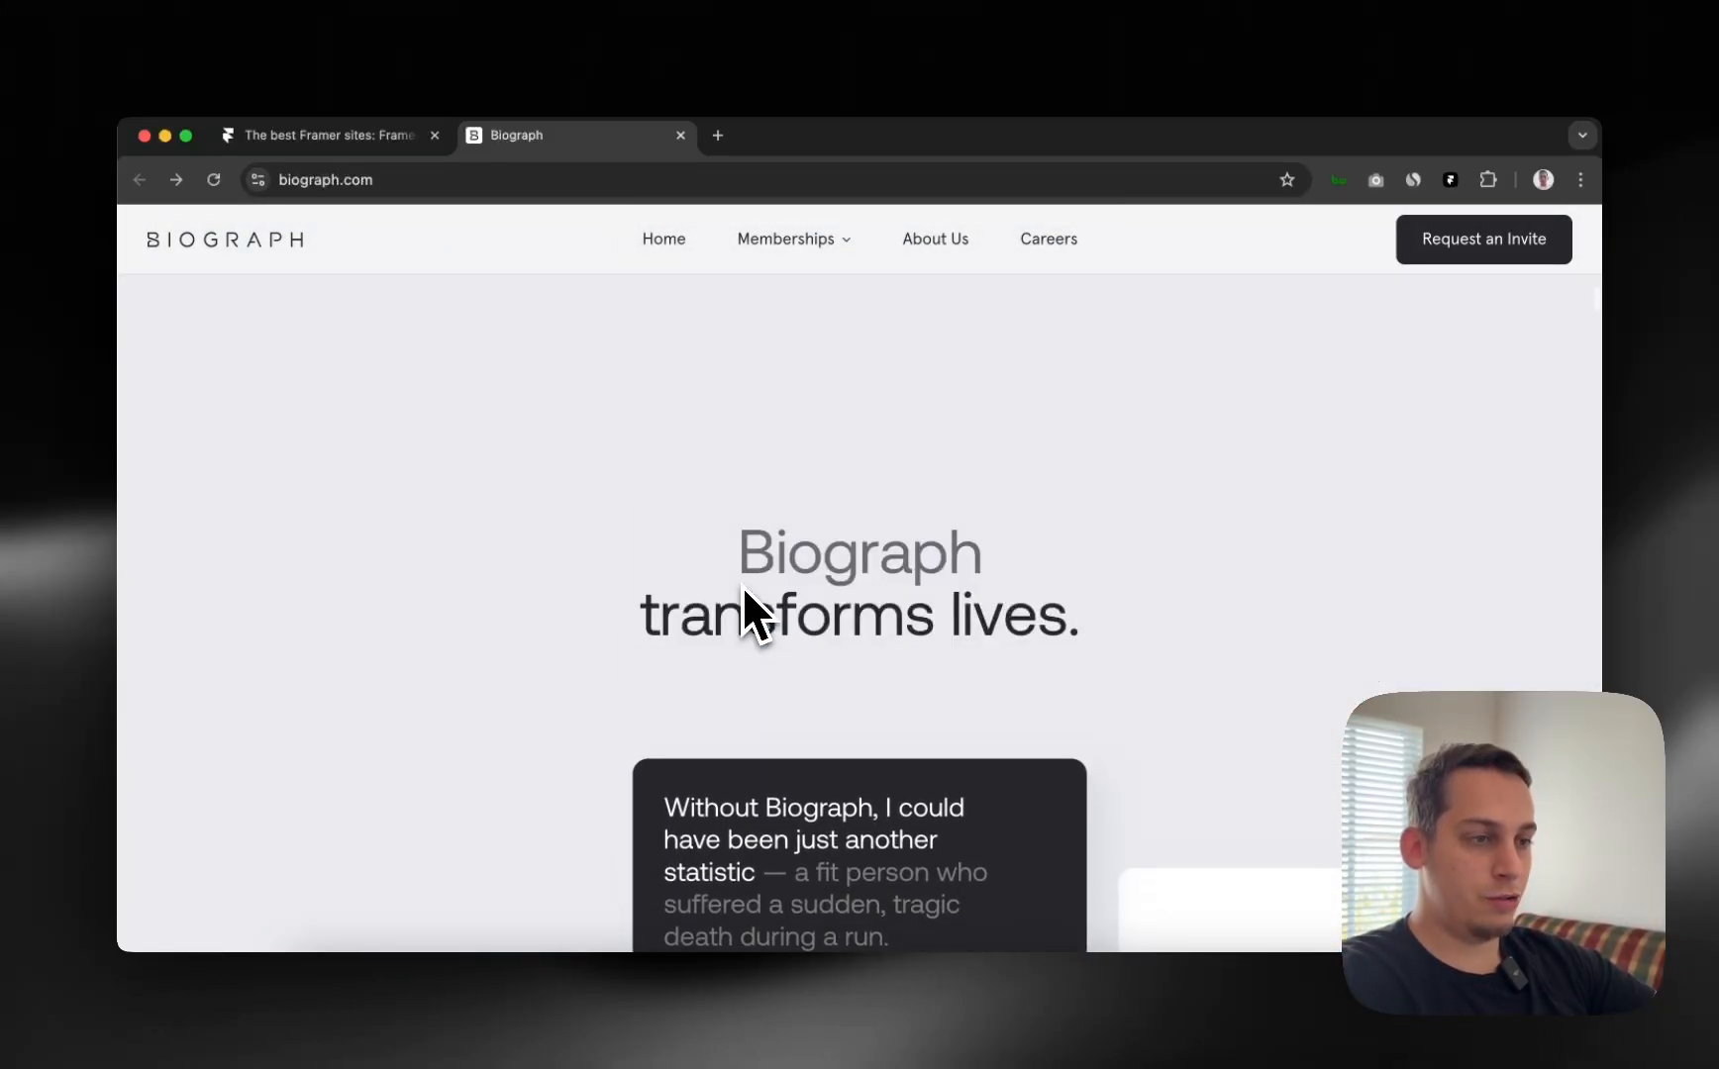
Examine how the testimonial and photo cards scroll over the "Biograph transforms lives." heading down to "It's not just an appointment, it's an experience.".
scroll(741, 585, "up", 2)
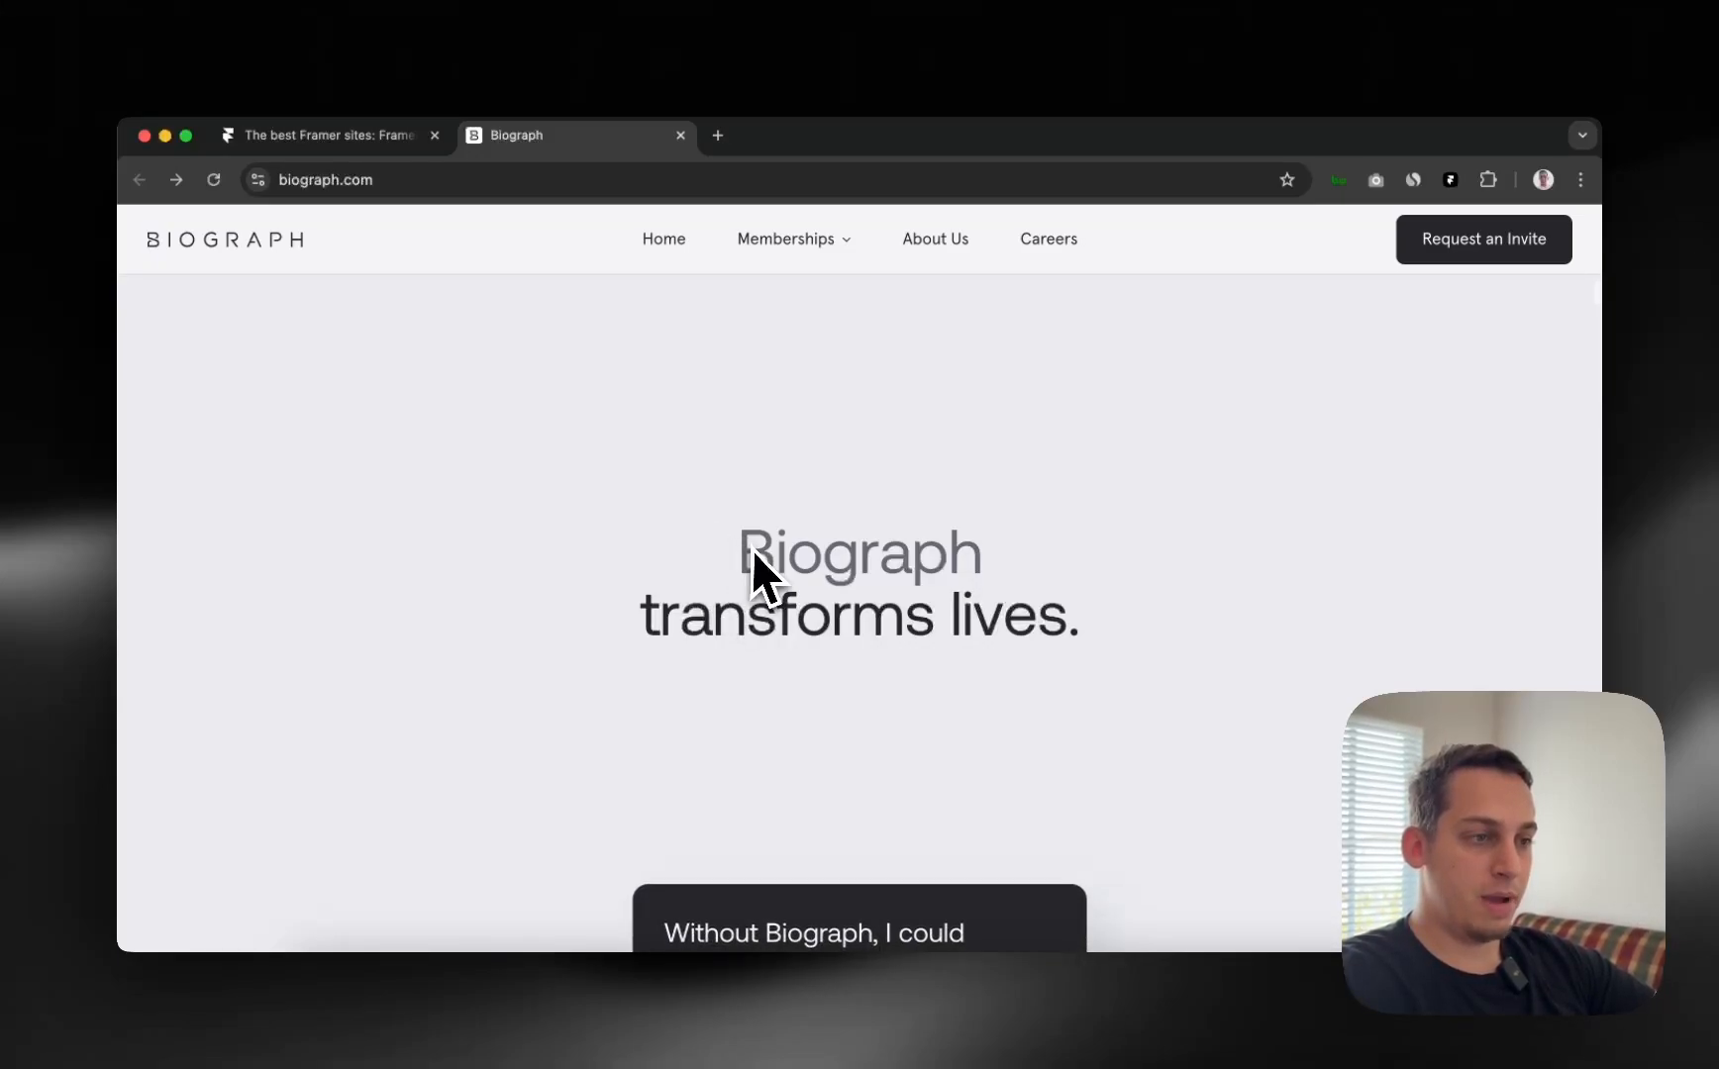
scroll(845, 679, "down", 6)
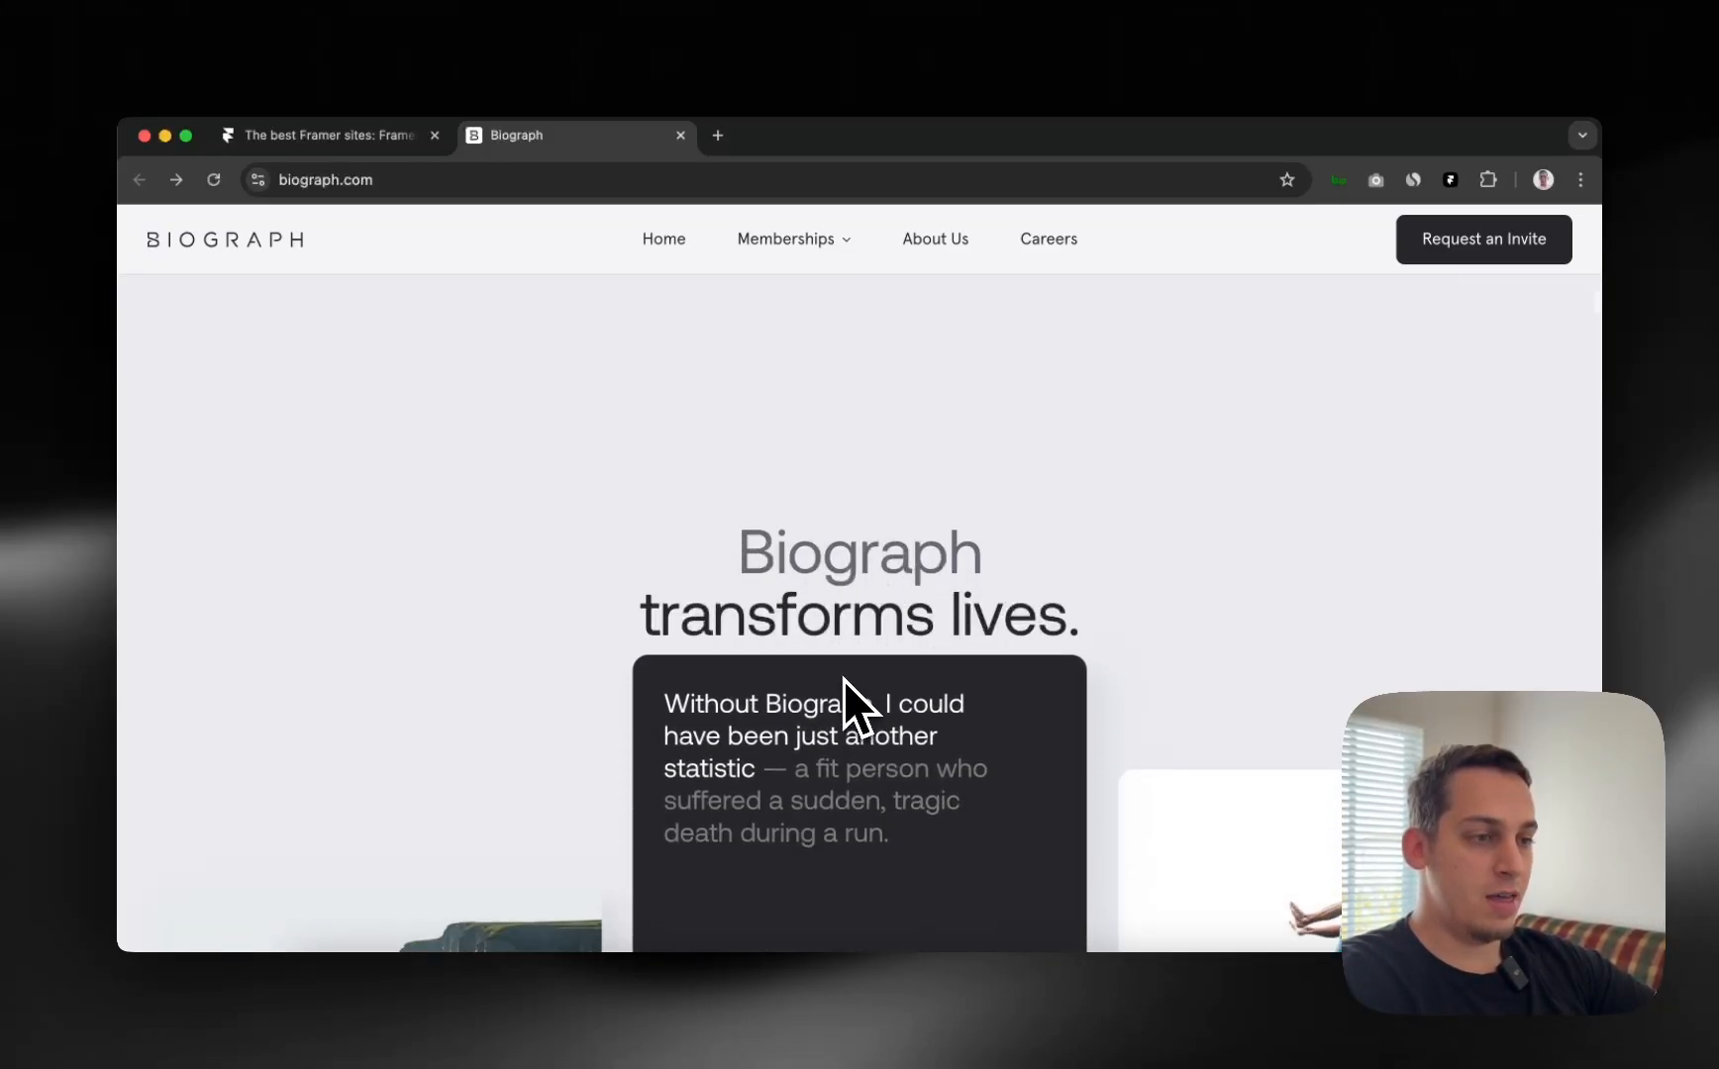
scroll(843, 681, "down", 10)
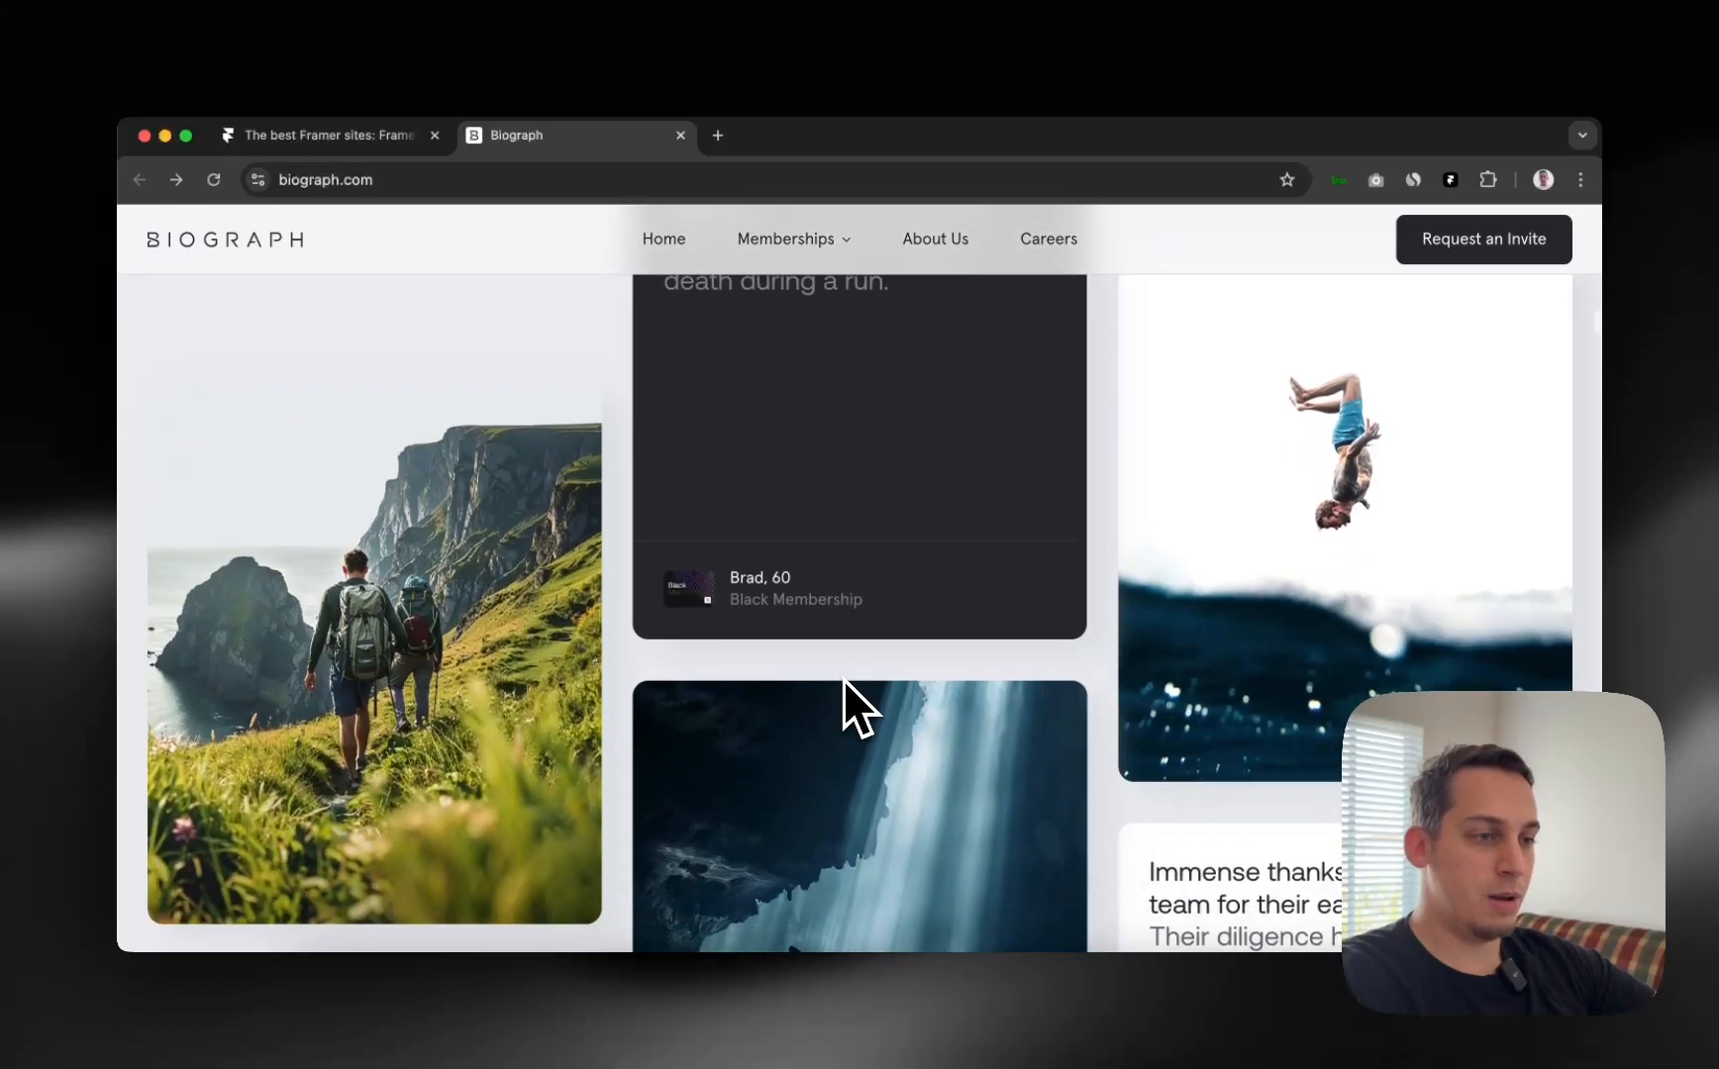
scroll(844, 681, "down", 10)
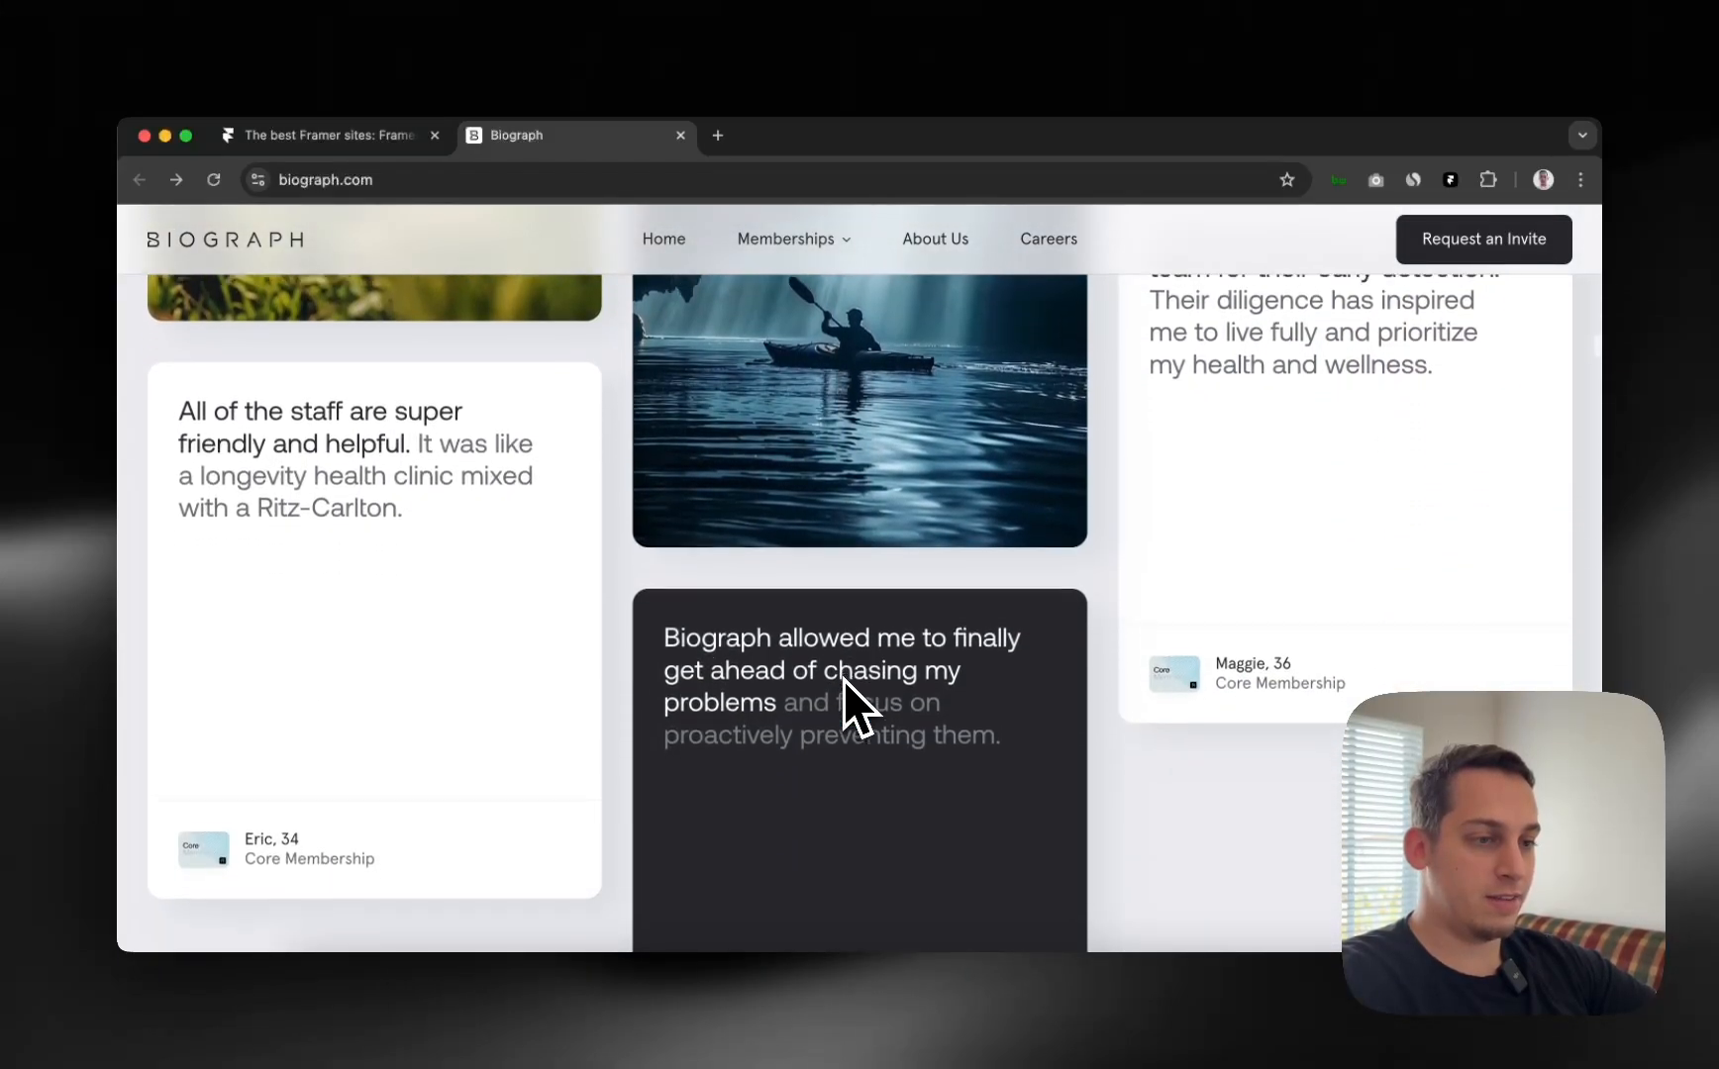
scroll(843, 679, "down", 5)
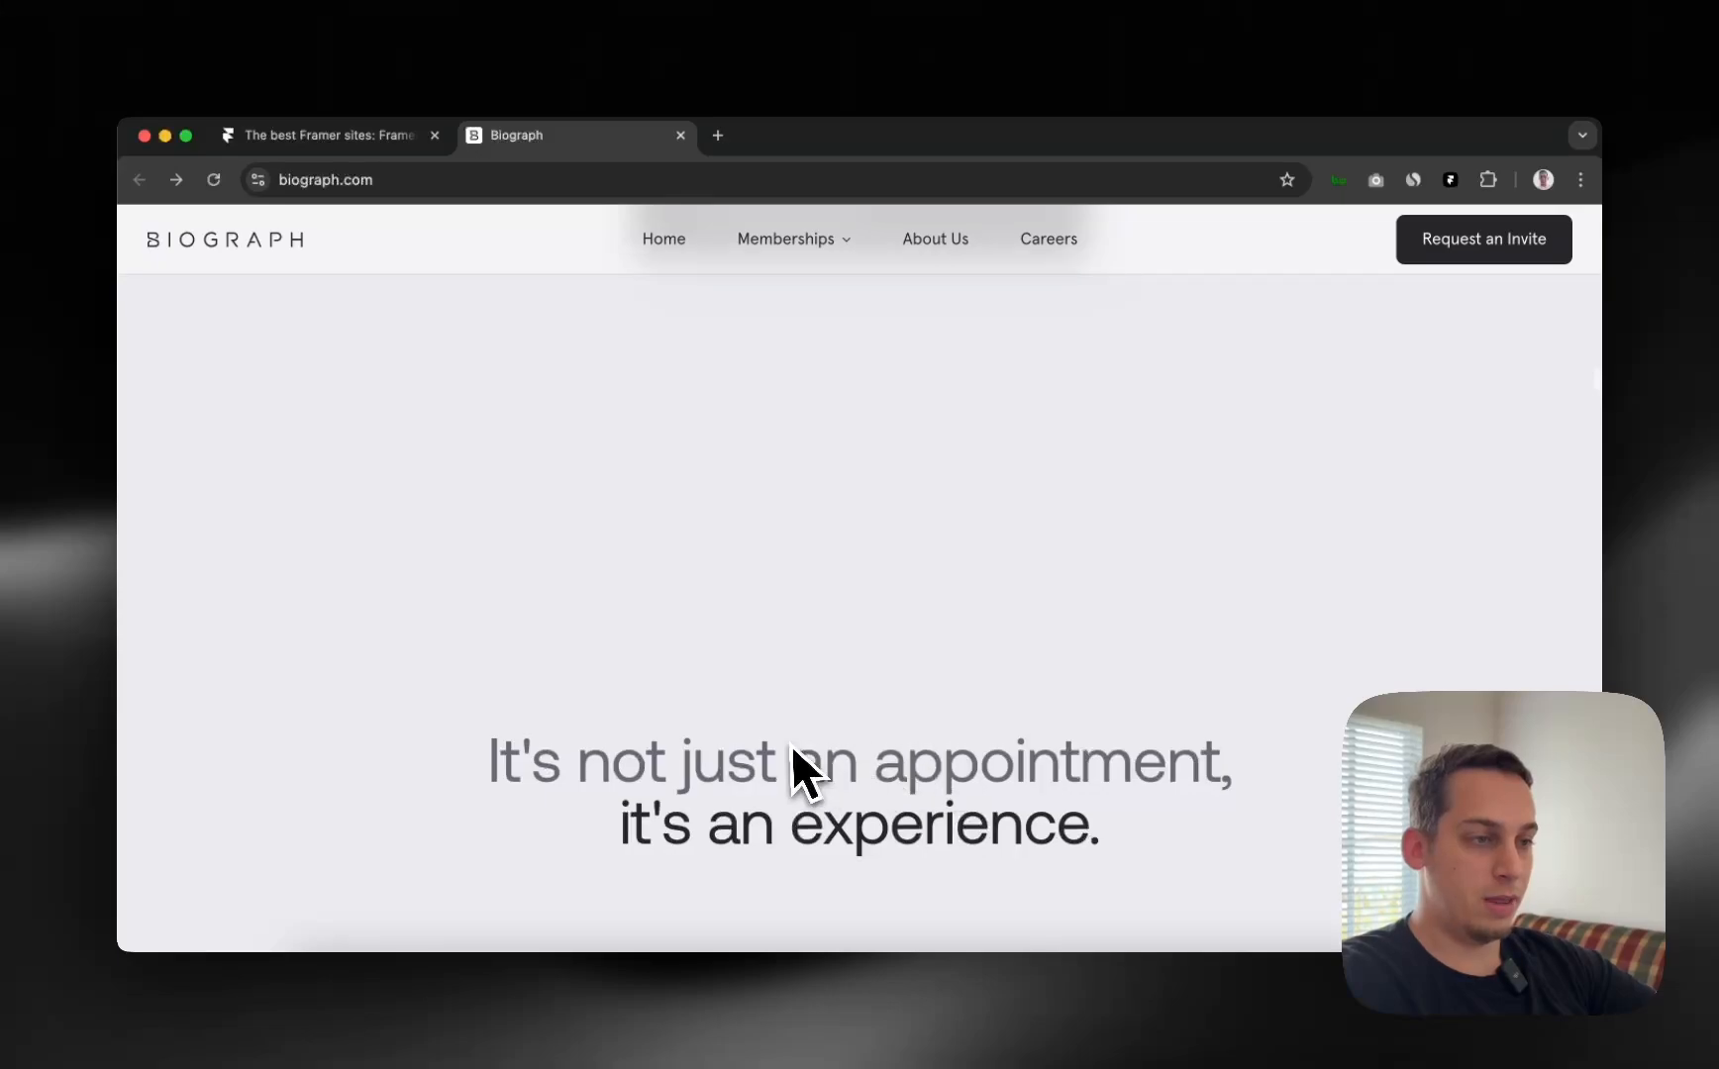
Compare the staggered three-column layout of the testimonial and photo cards by moving through them in both directions.
scroll(791, 744, "up", 10)
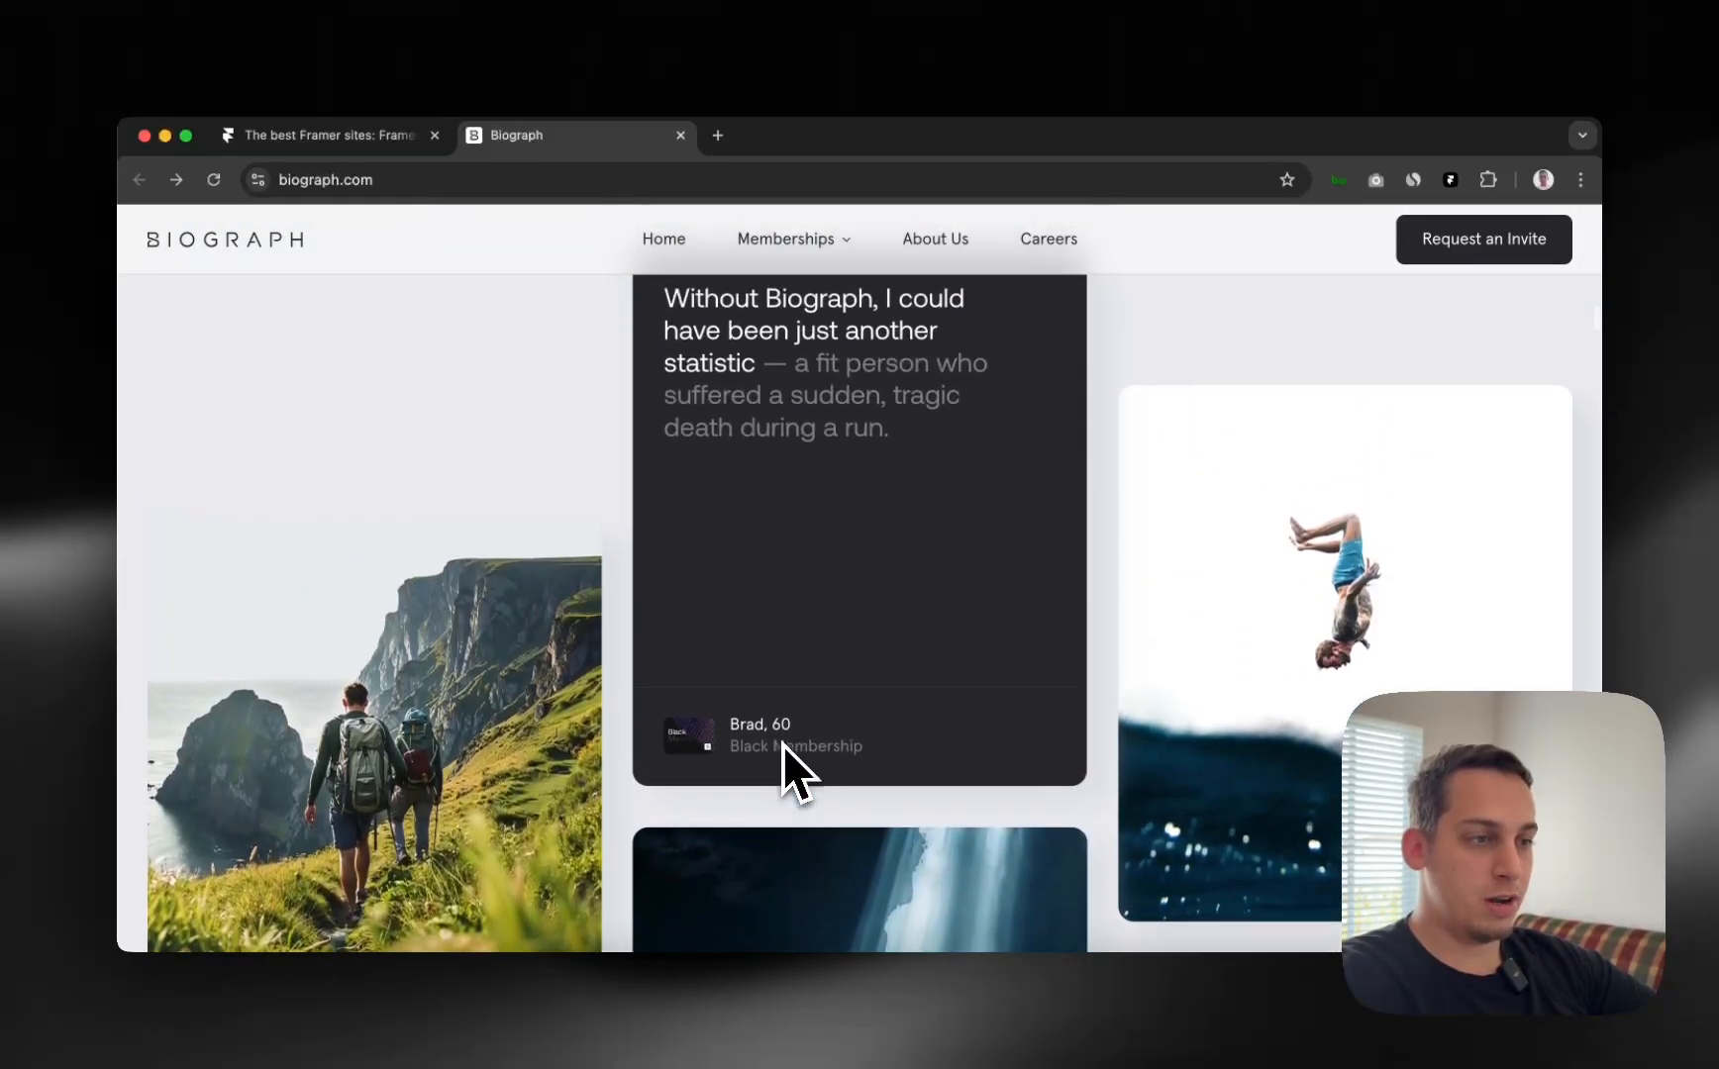
scroll(777, 737, "down", 6)
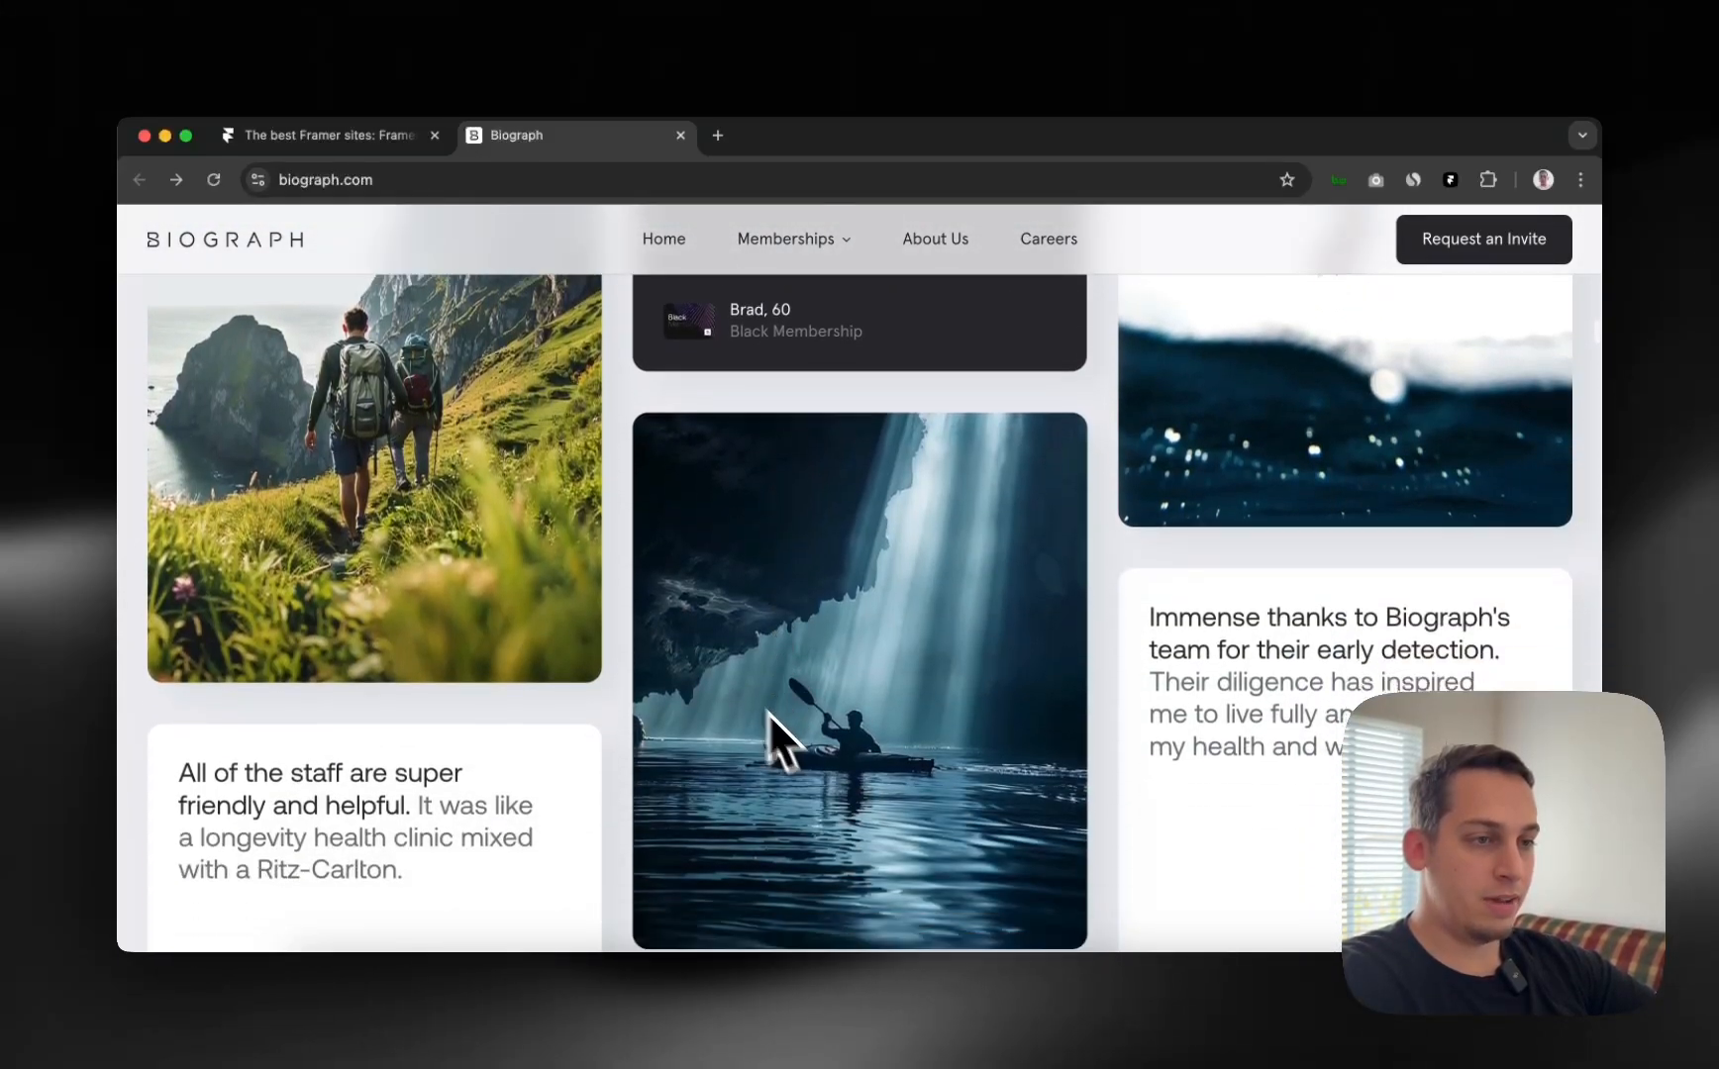
scroll(846, 673, "up", 3)
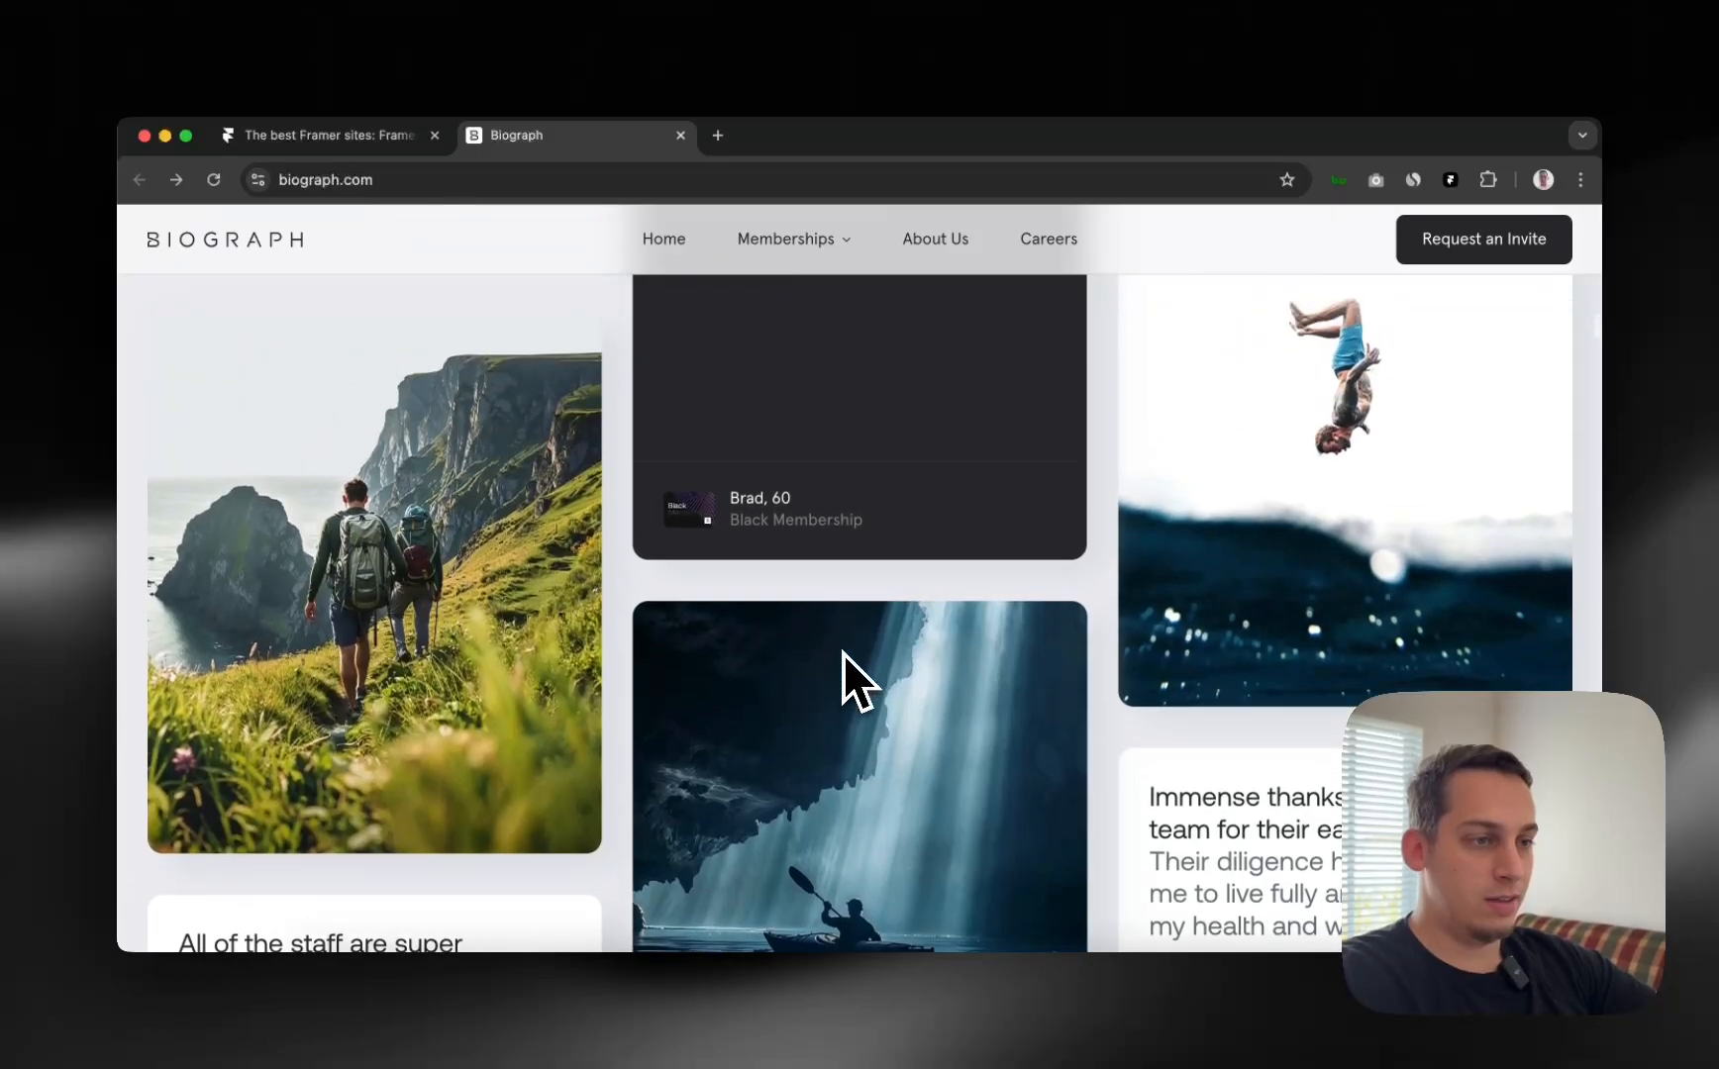
scroll(841, 653, "down", 5)
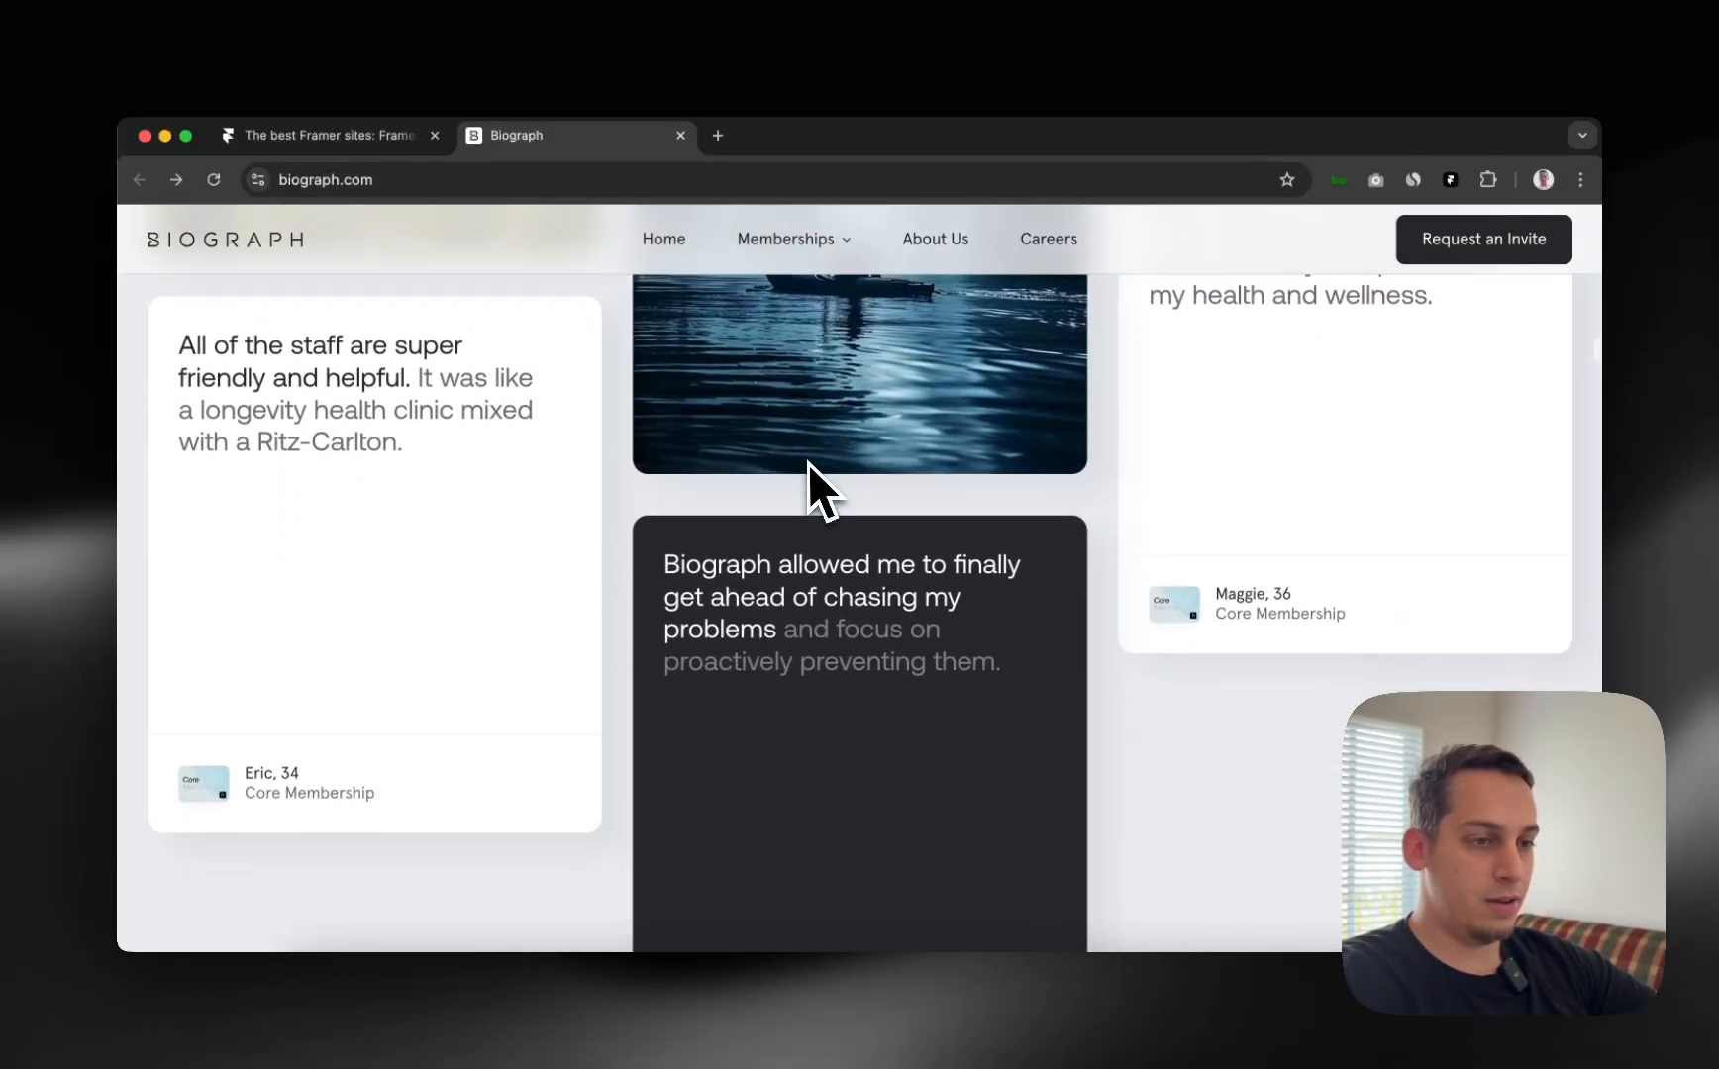
scroll(808, 463, "up", 5)
scroll(808, 463, "down", 3)
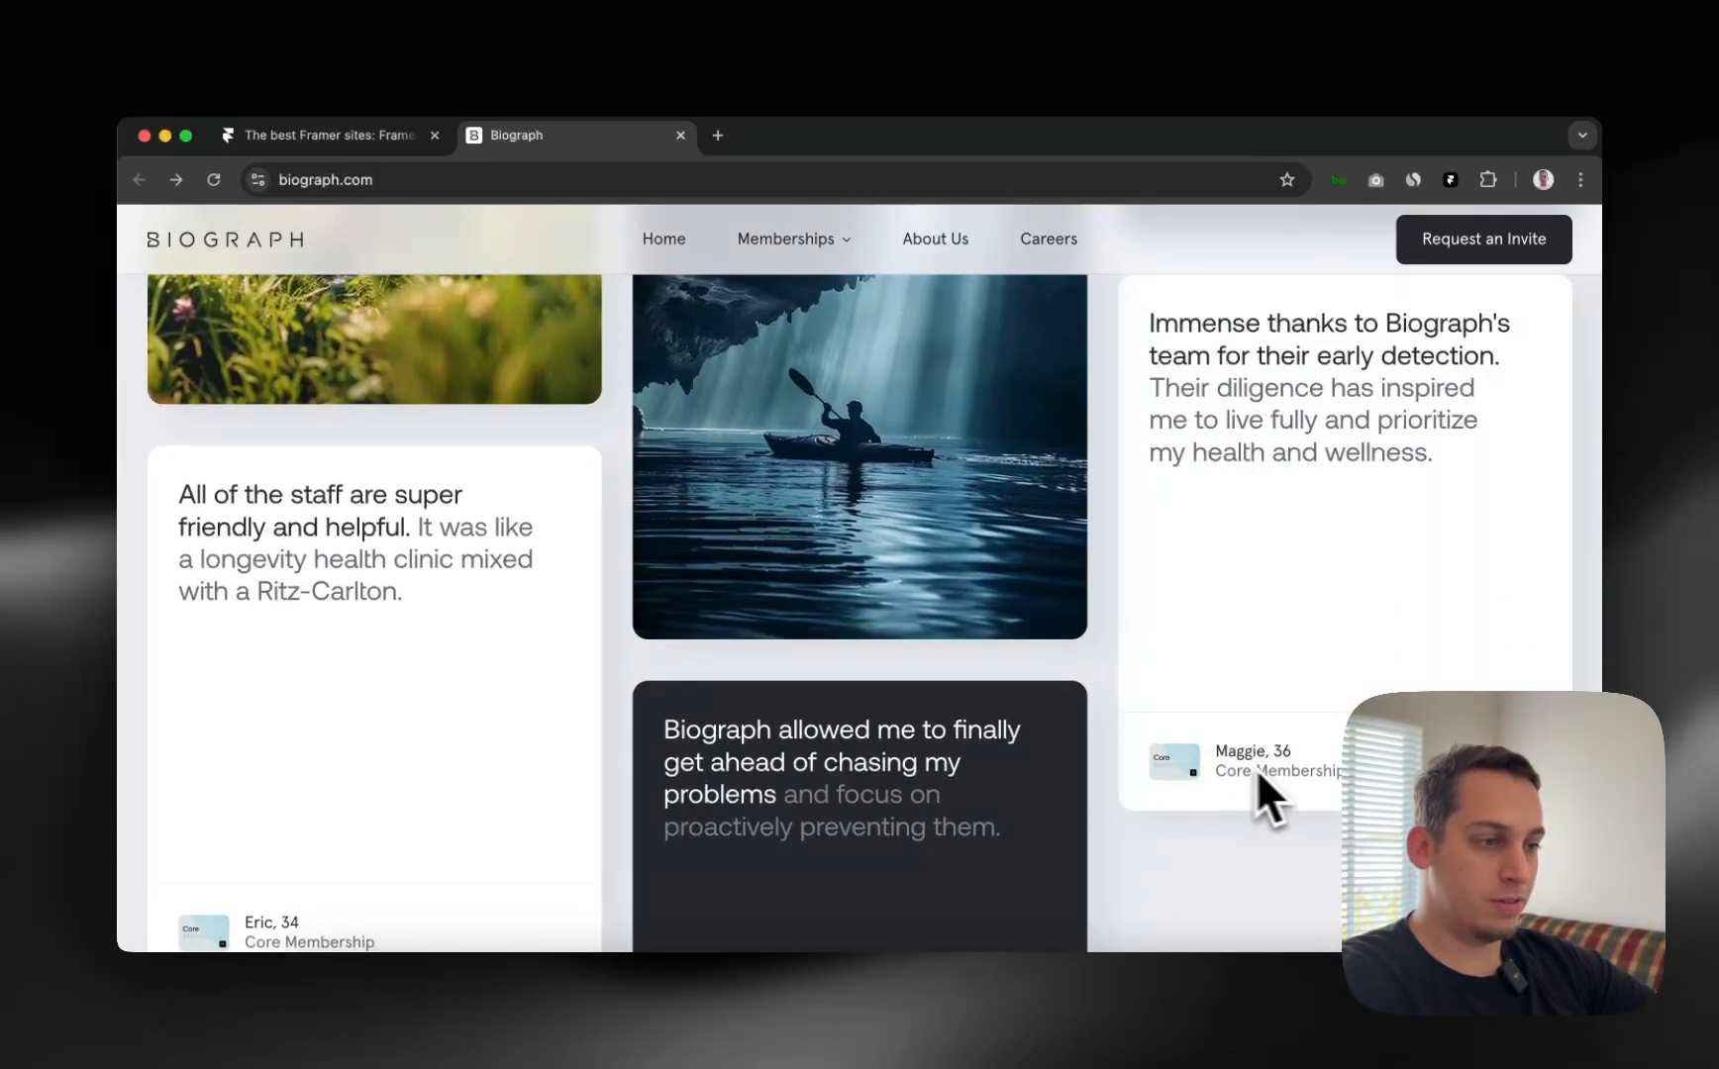
scroll(1109, 737, "down", 5)
scroll(1107, 737, "up", 7)
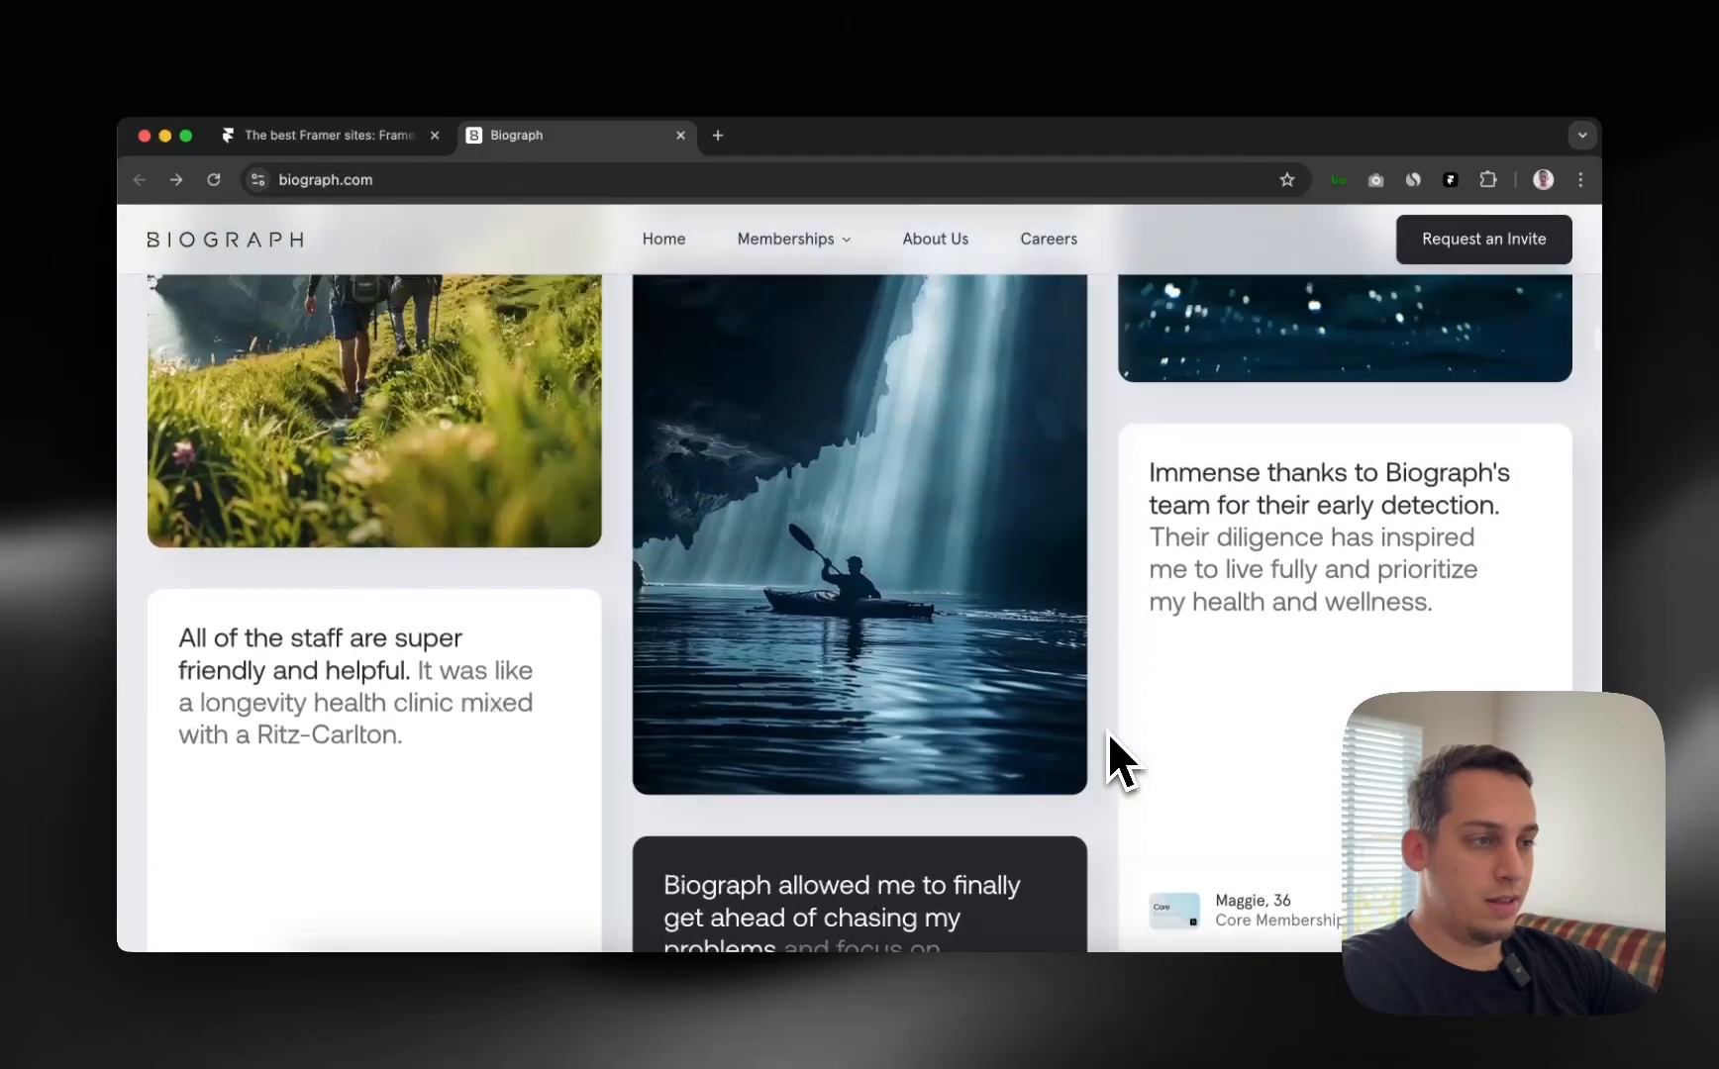
Review the pinned "Biograph transforms lives." heading and the whole card sequence again down to the "It's not just an appointment" heading.
scroll(1107, 734, "up", 10)
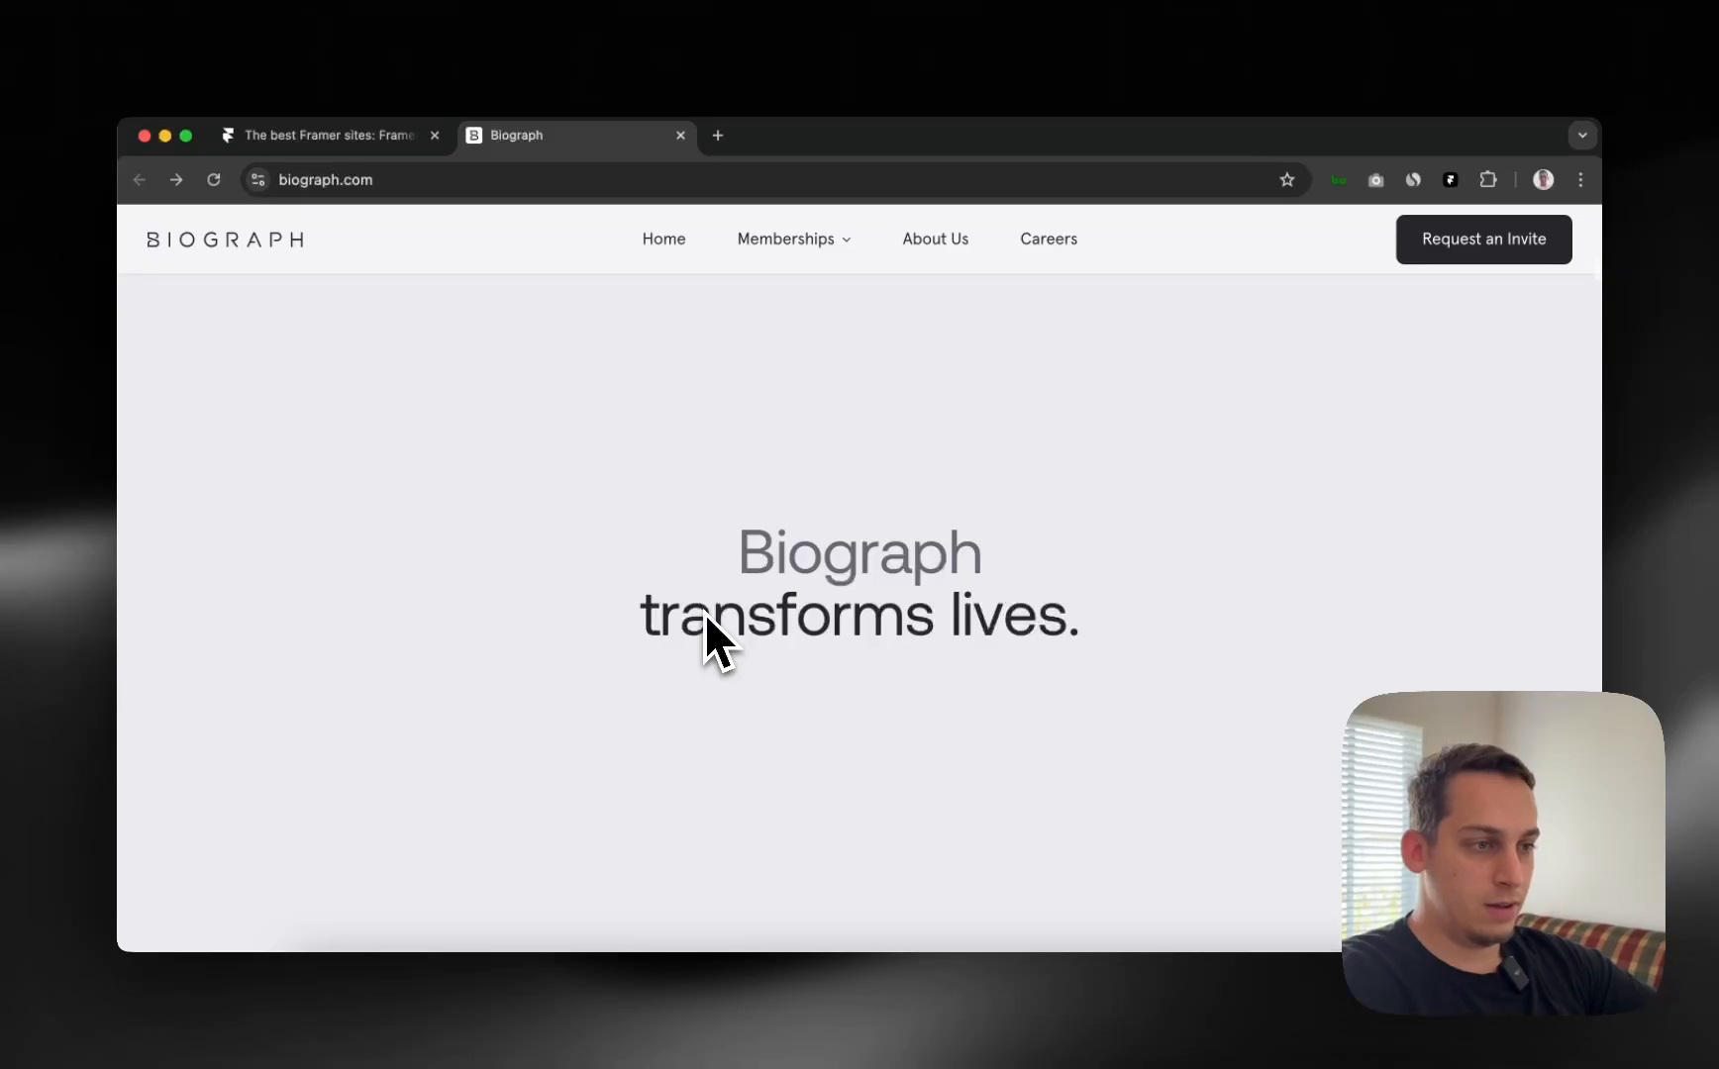
scroll(704, 612, "up", 3)
scroll(704, 612, "down", 3)
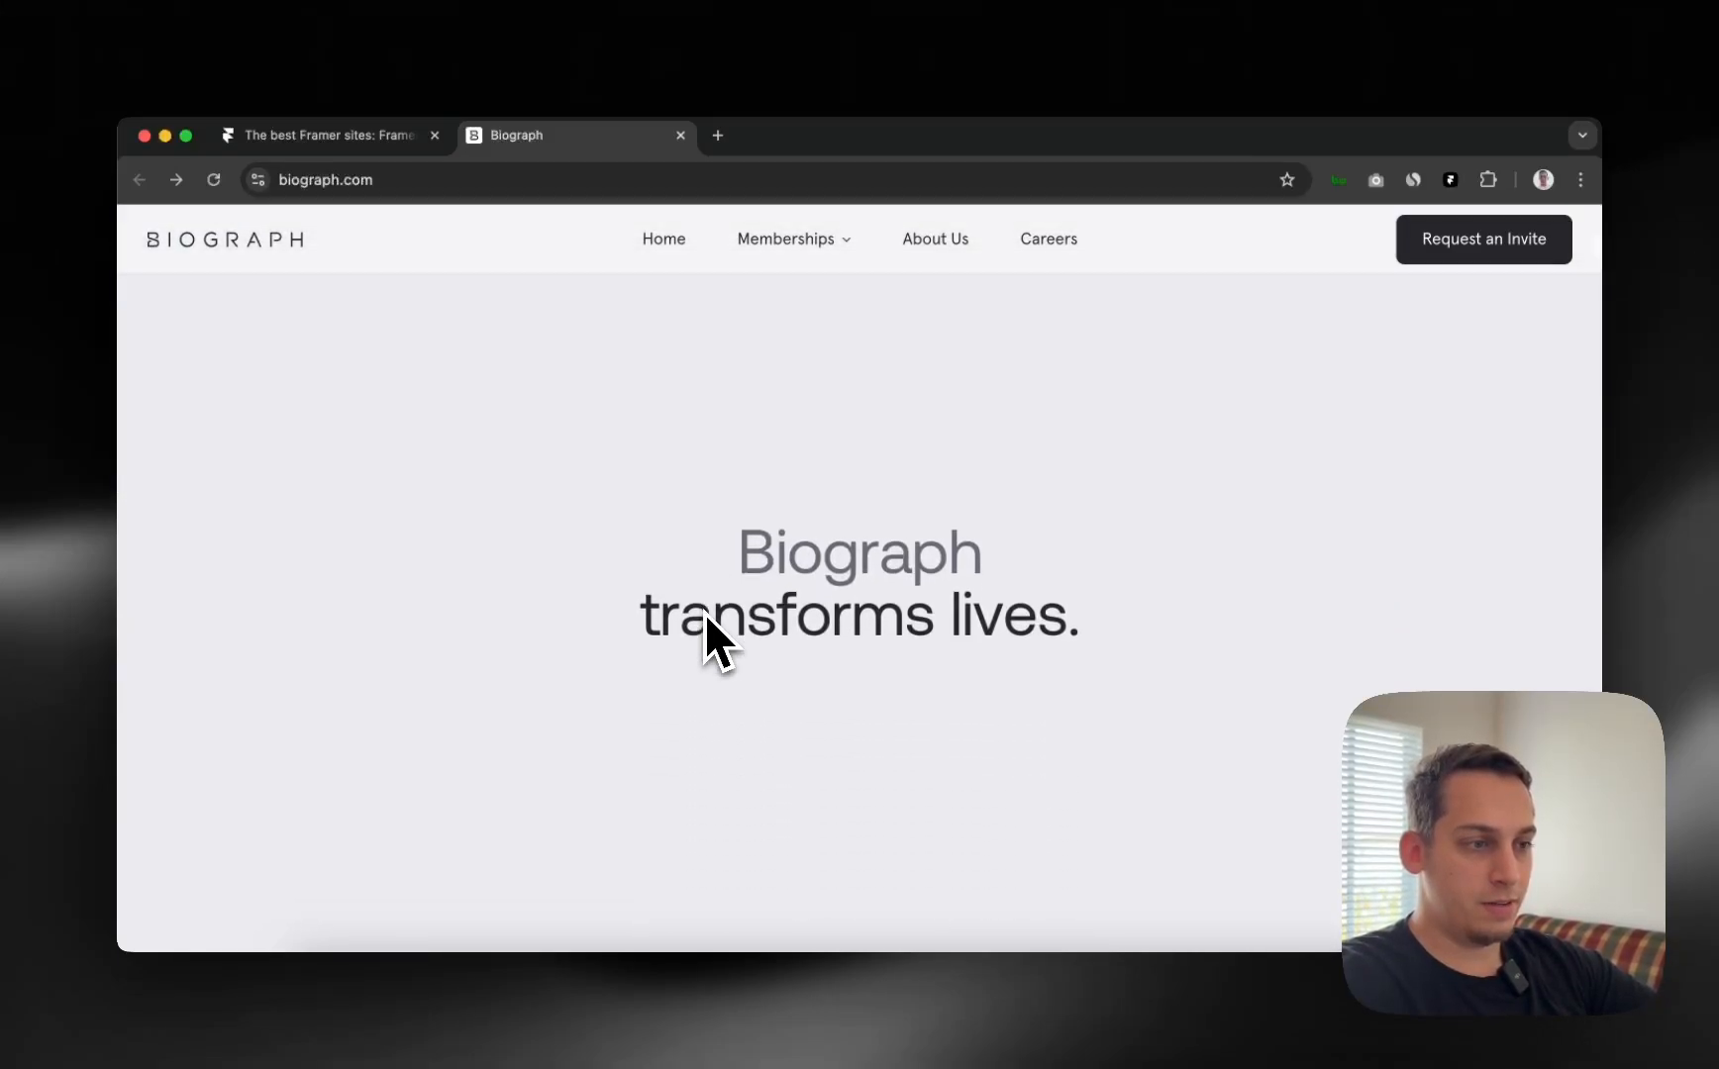
scroll(703, 611, "down", 5)
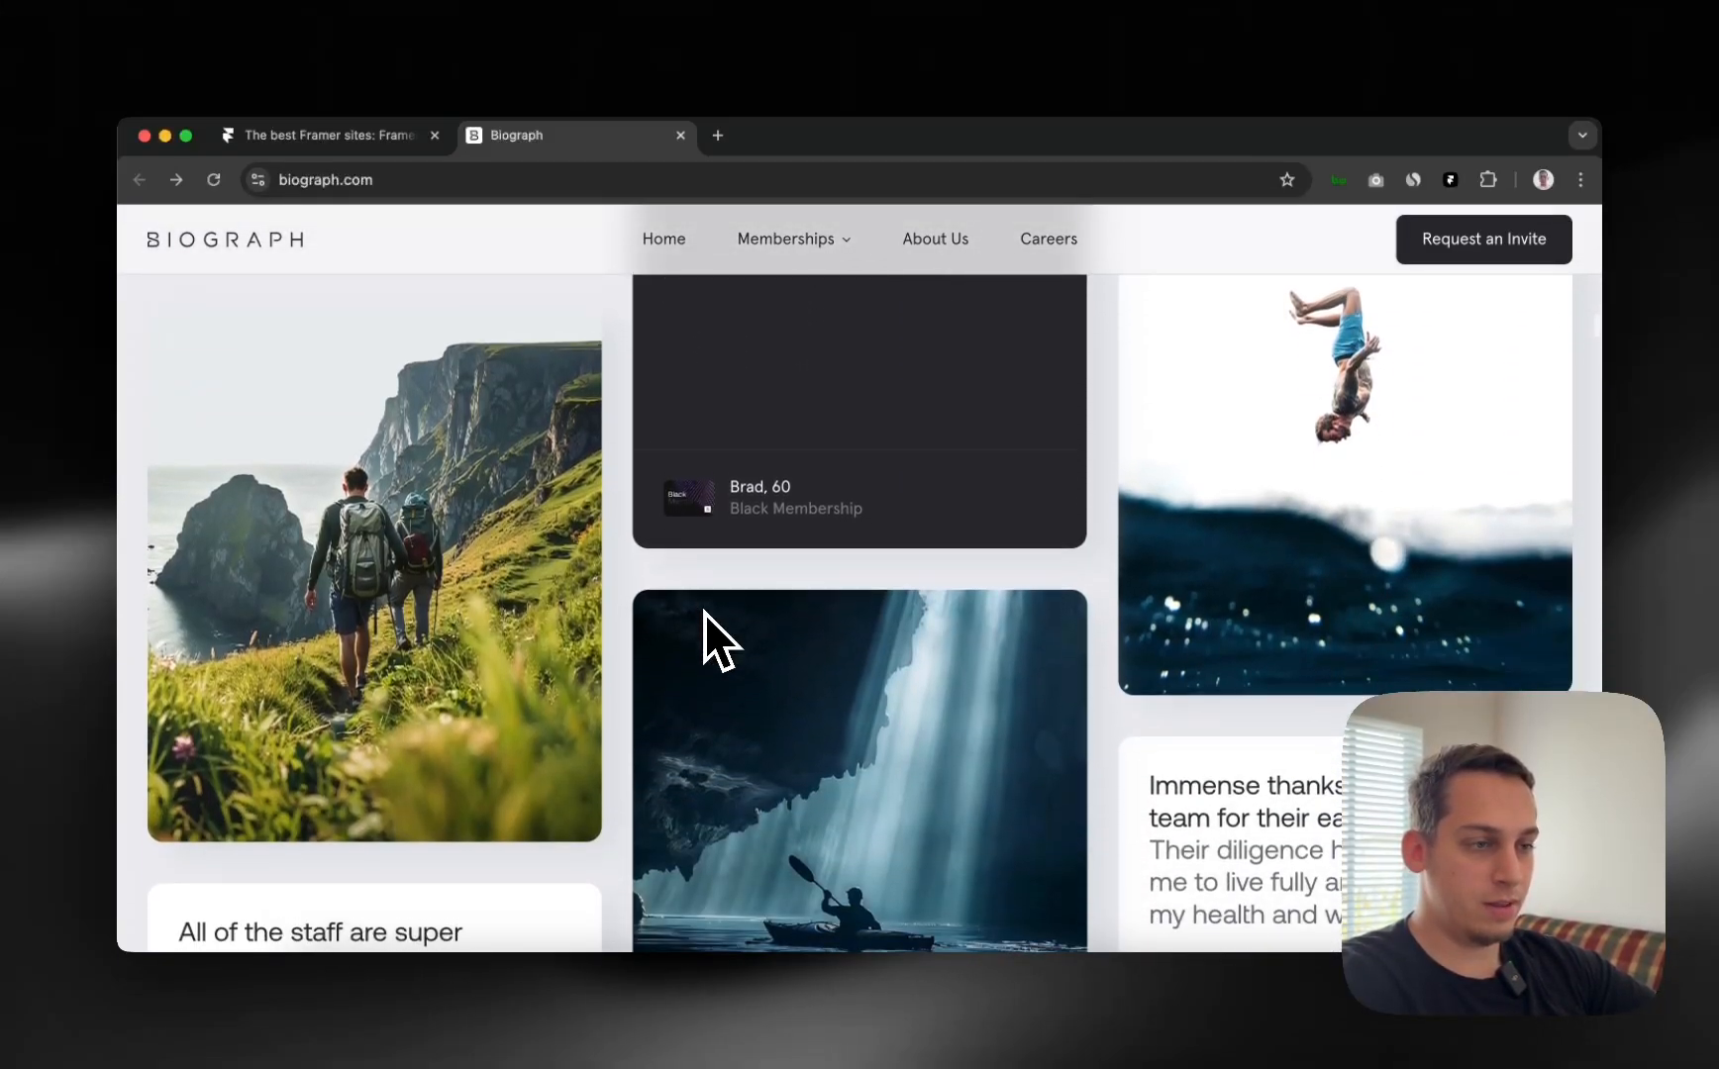
scroll(703, 612, "down", 6)
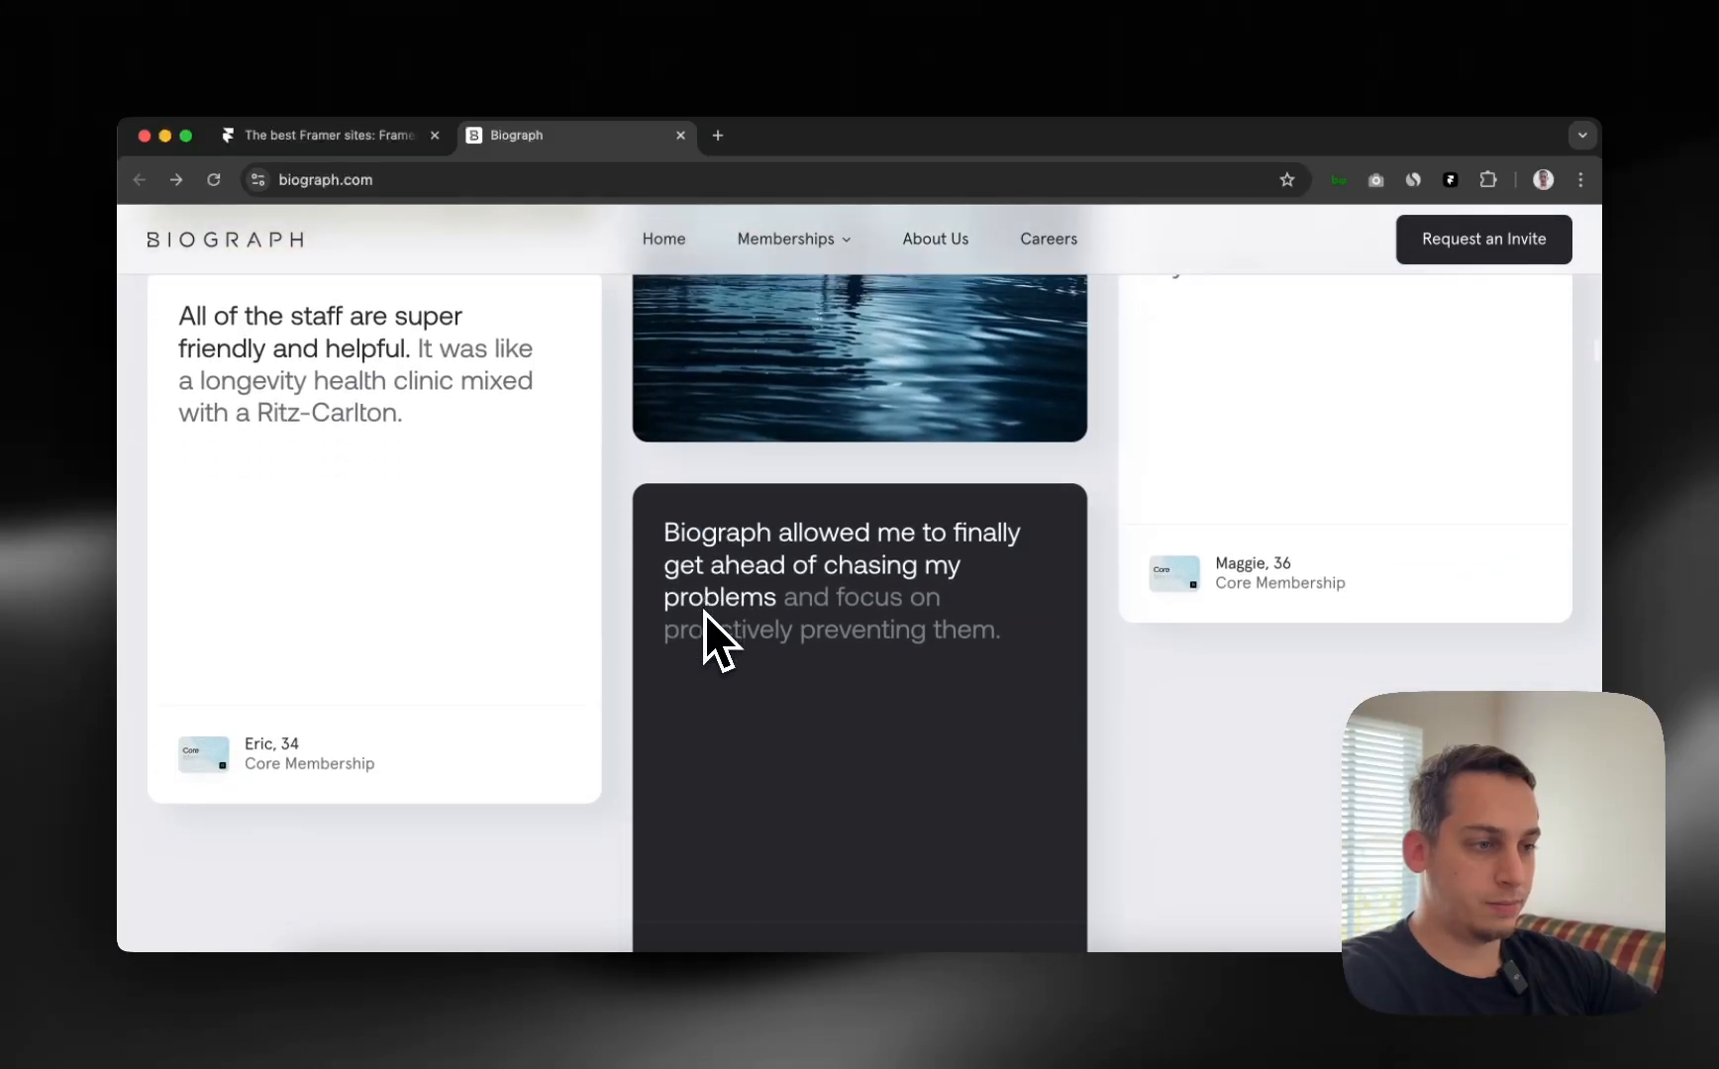
scroll(704, 612, "down", 10)
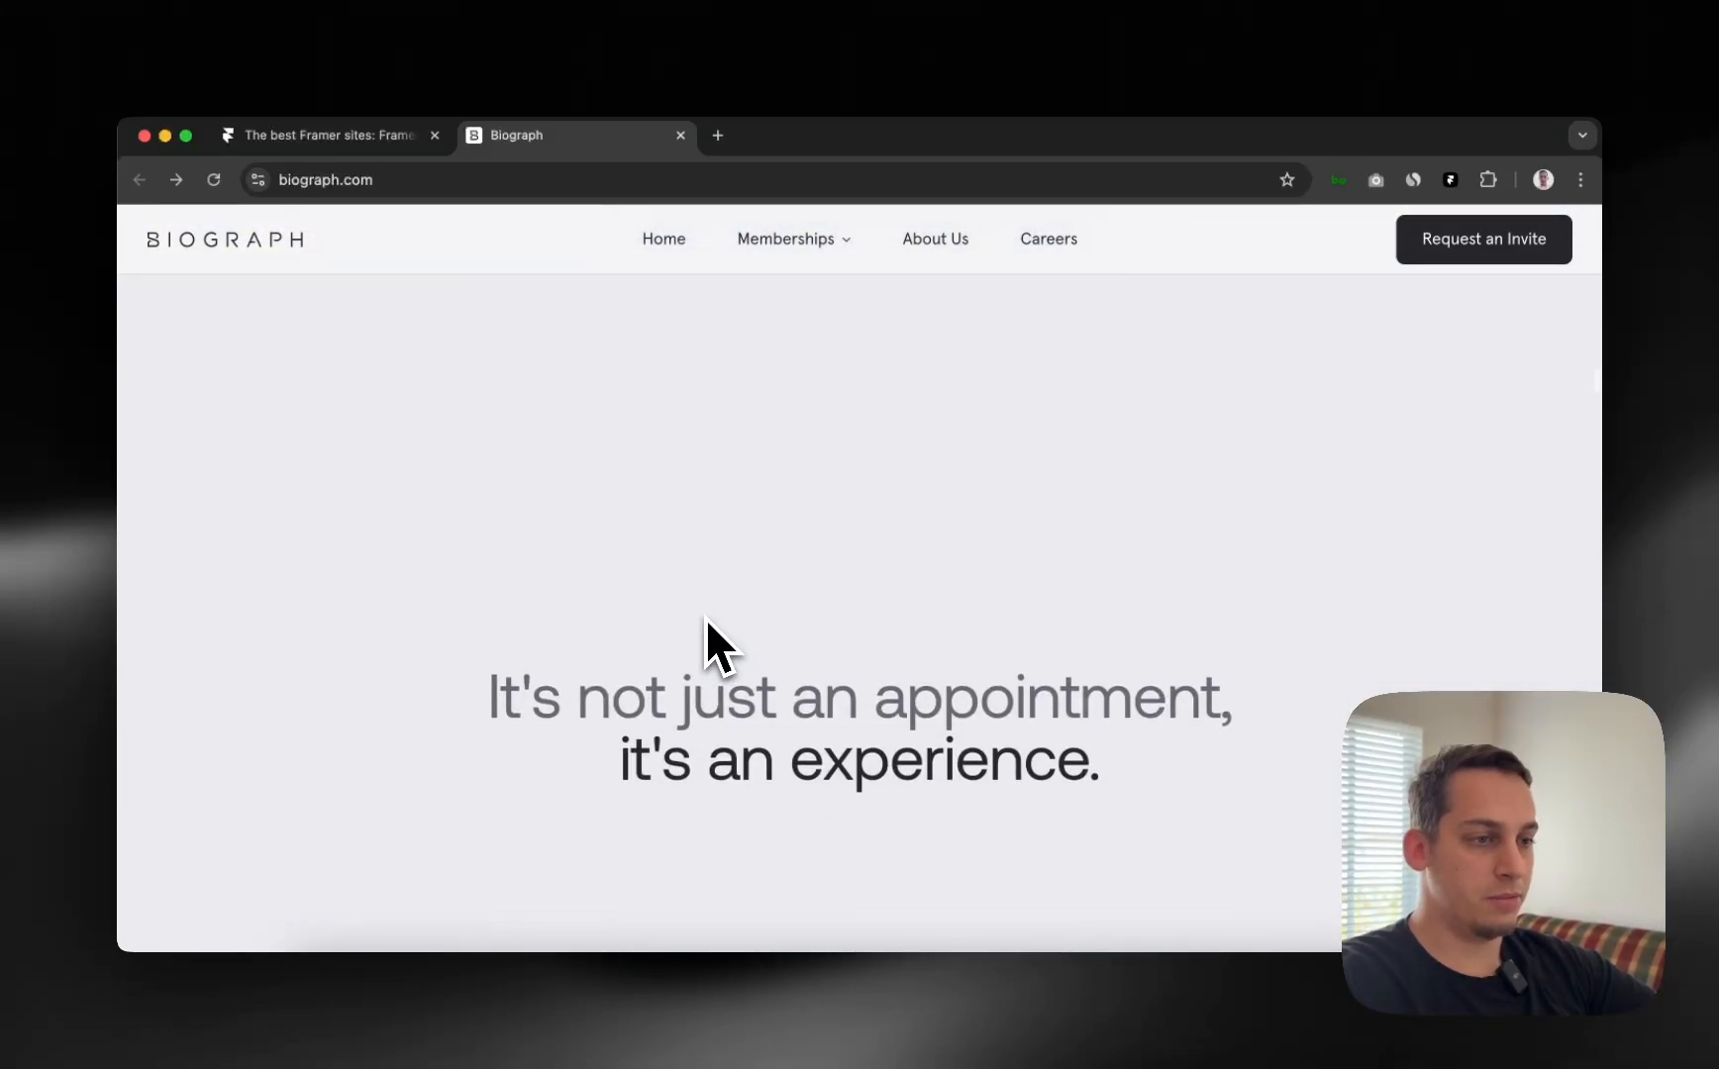
Examine how the dark center testimonial card overlaps the "Biograph transforms lives." heading as it reaches the text.
scroll(649, 683, "up", 10)
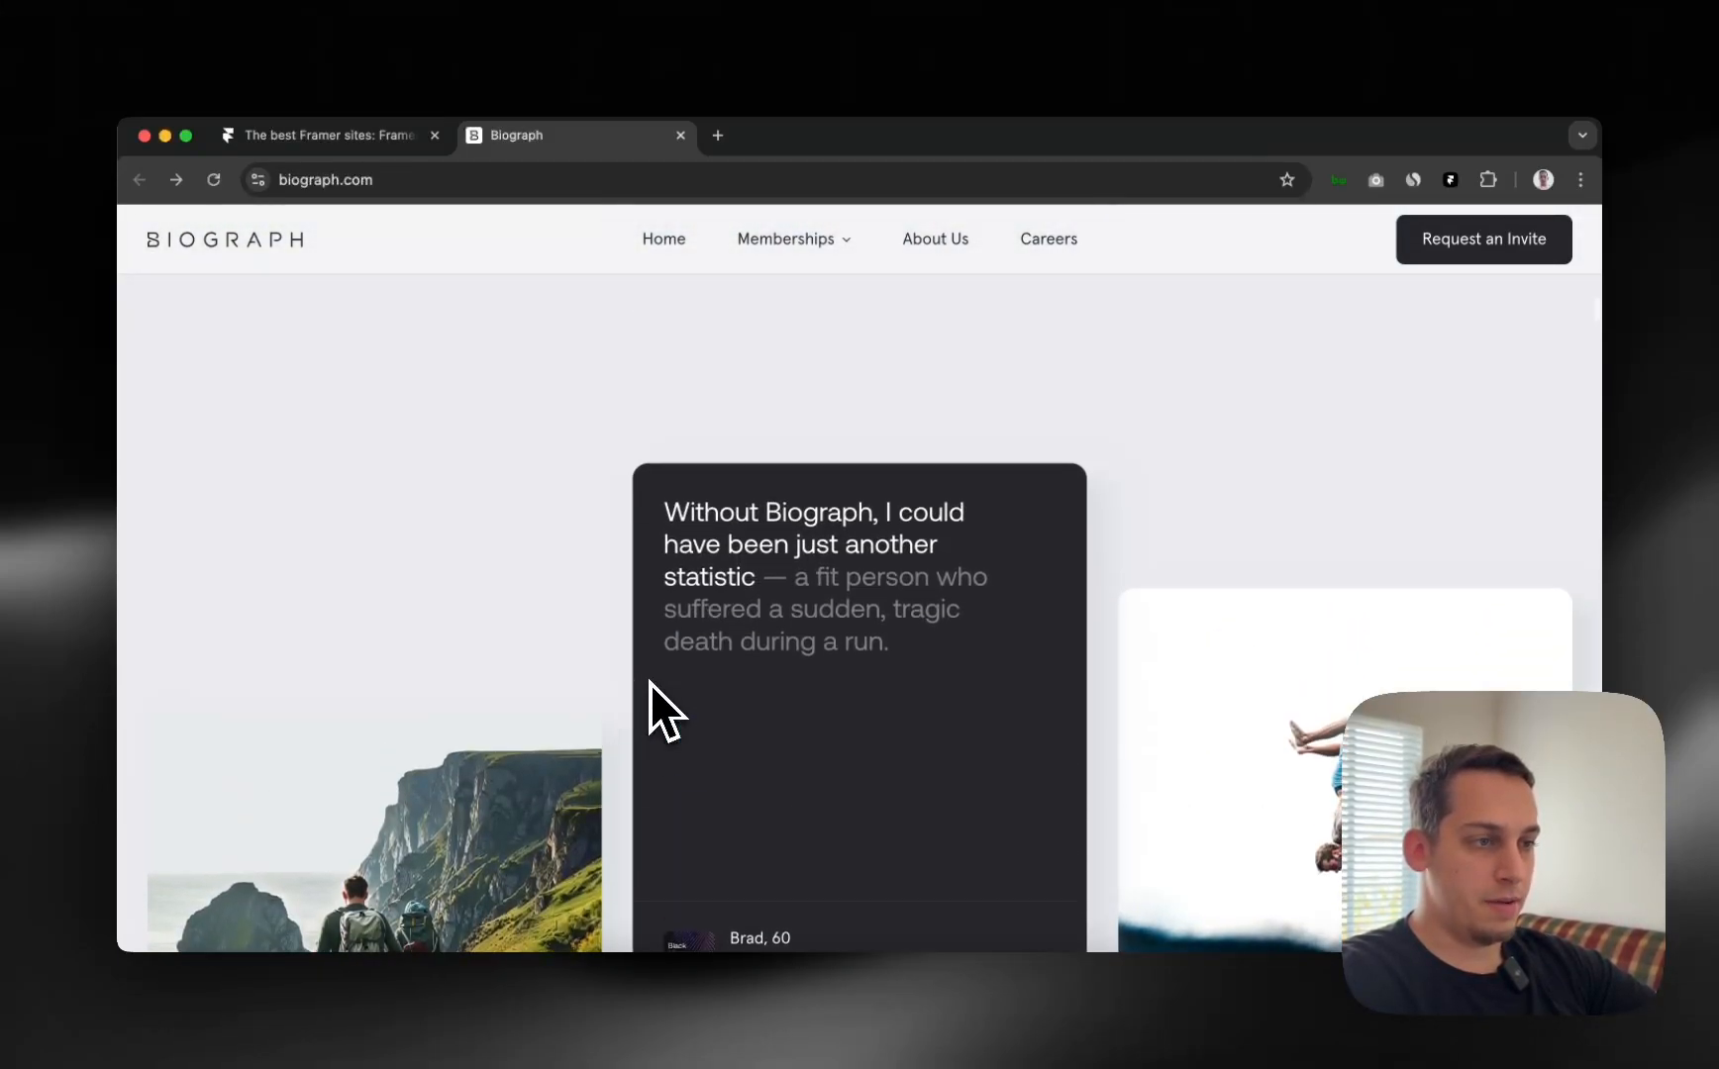
scroll(649, 683, "up", 3)
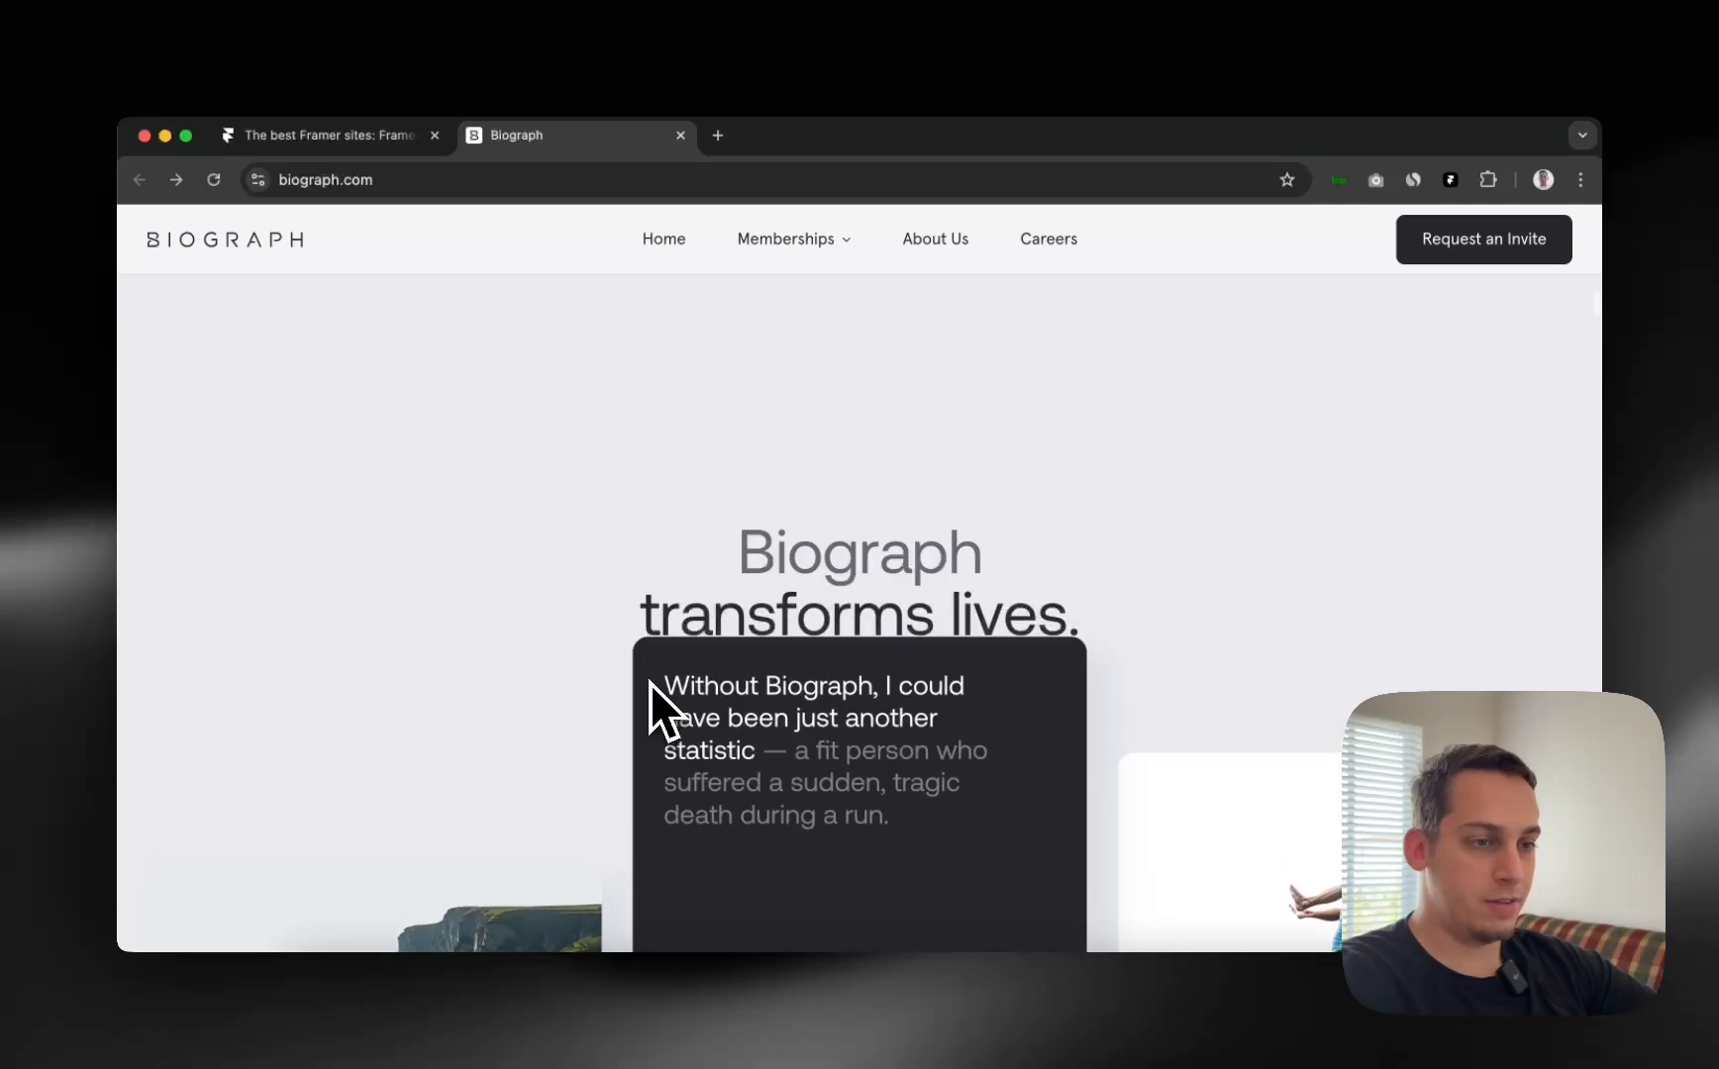
scroll(649, 684, "up", 1)
scroll(649, 683, "down", 1)
scroll(649, 683, "up", 1)
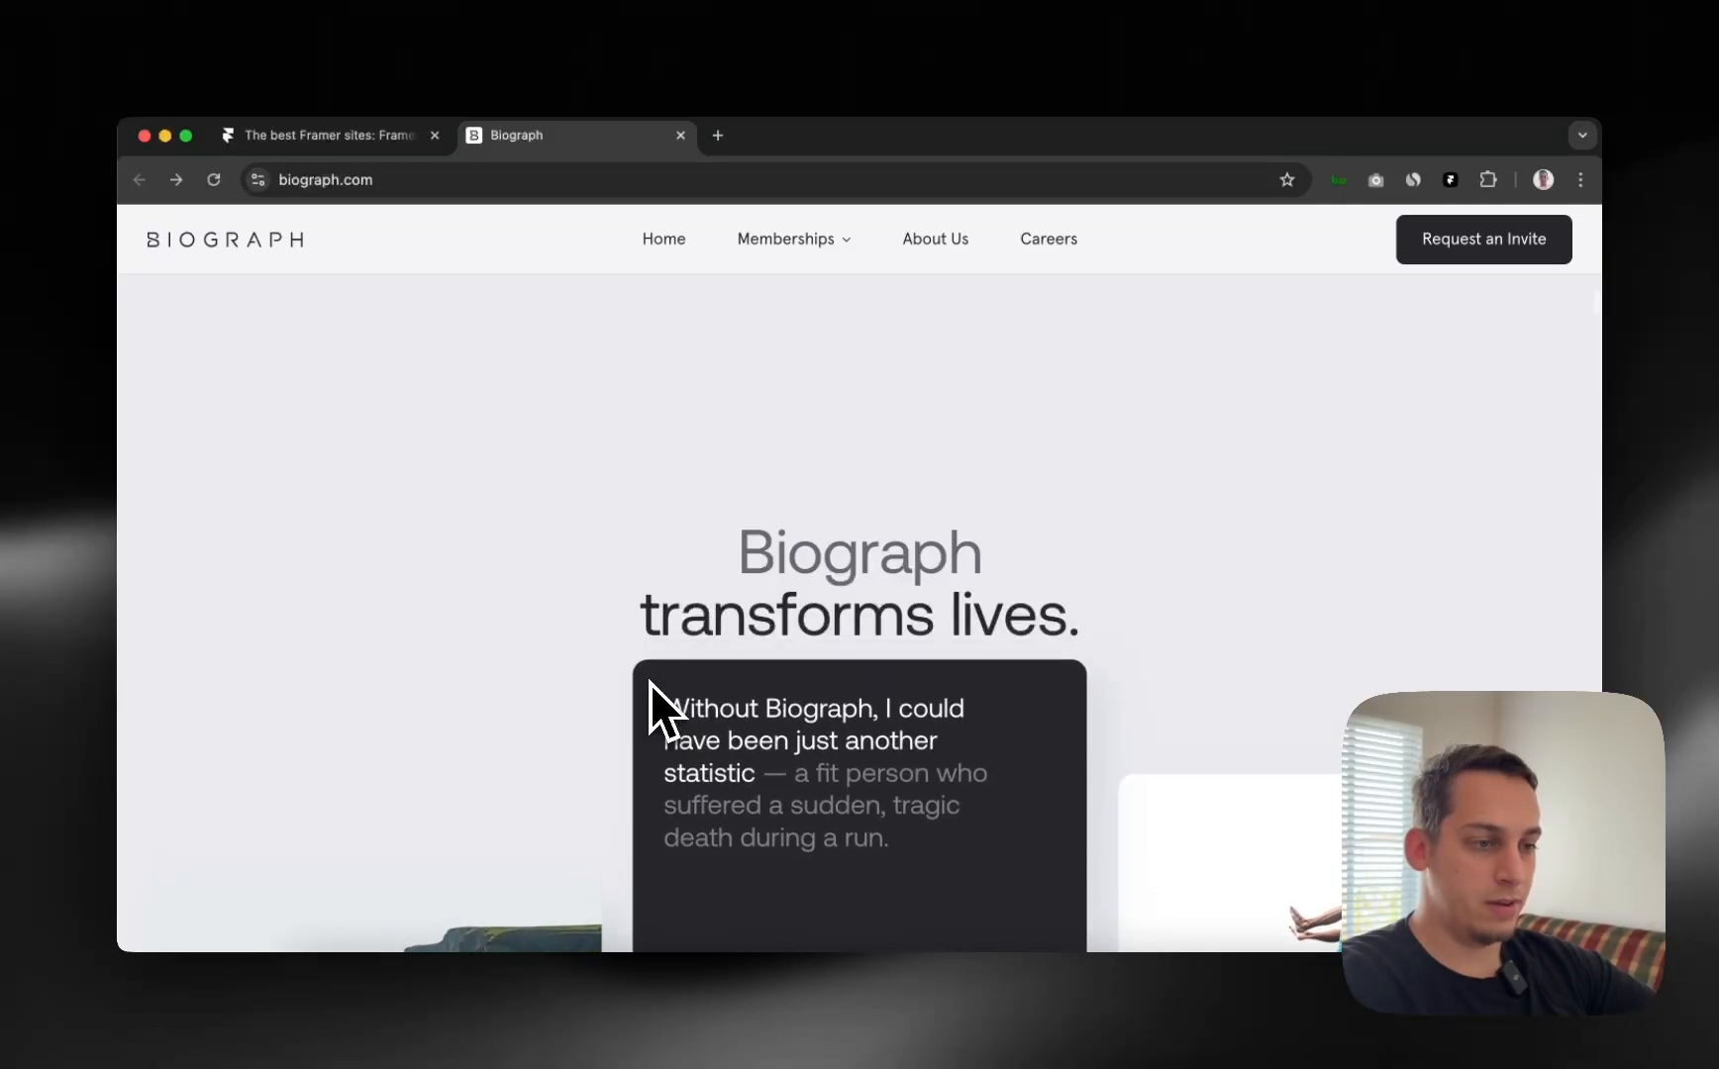
scroll(649, 683, "down", 3)
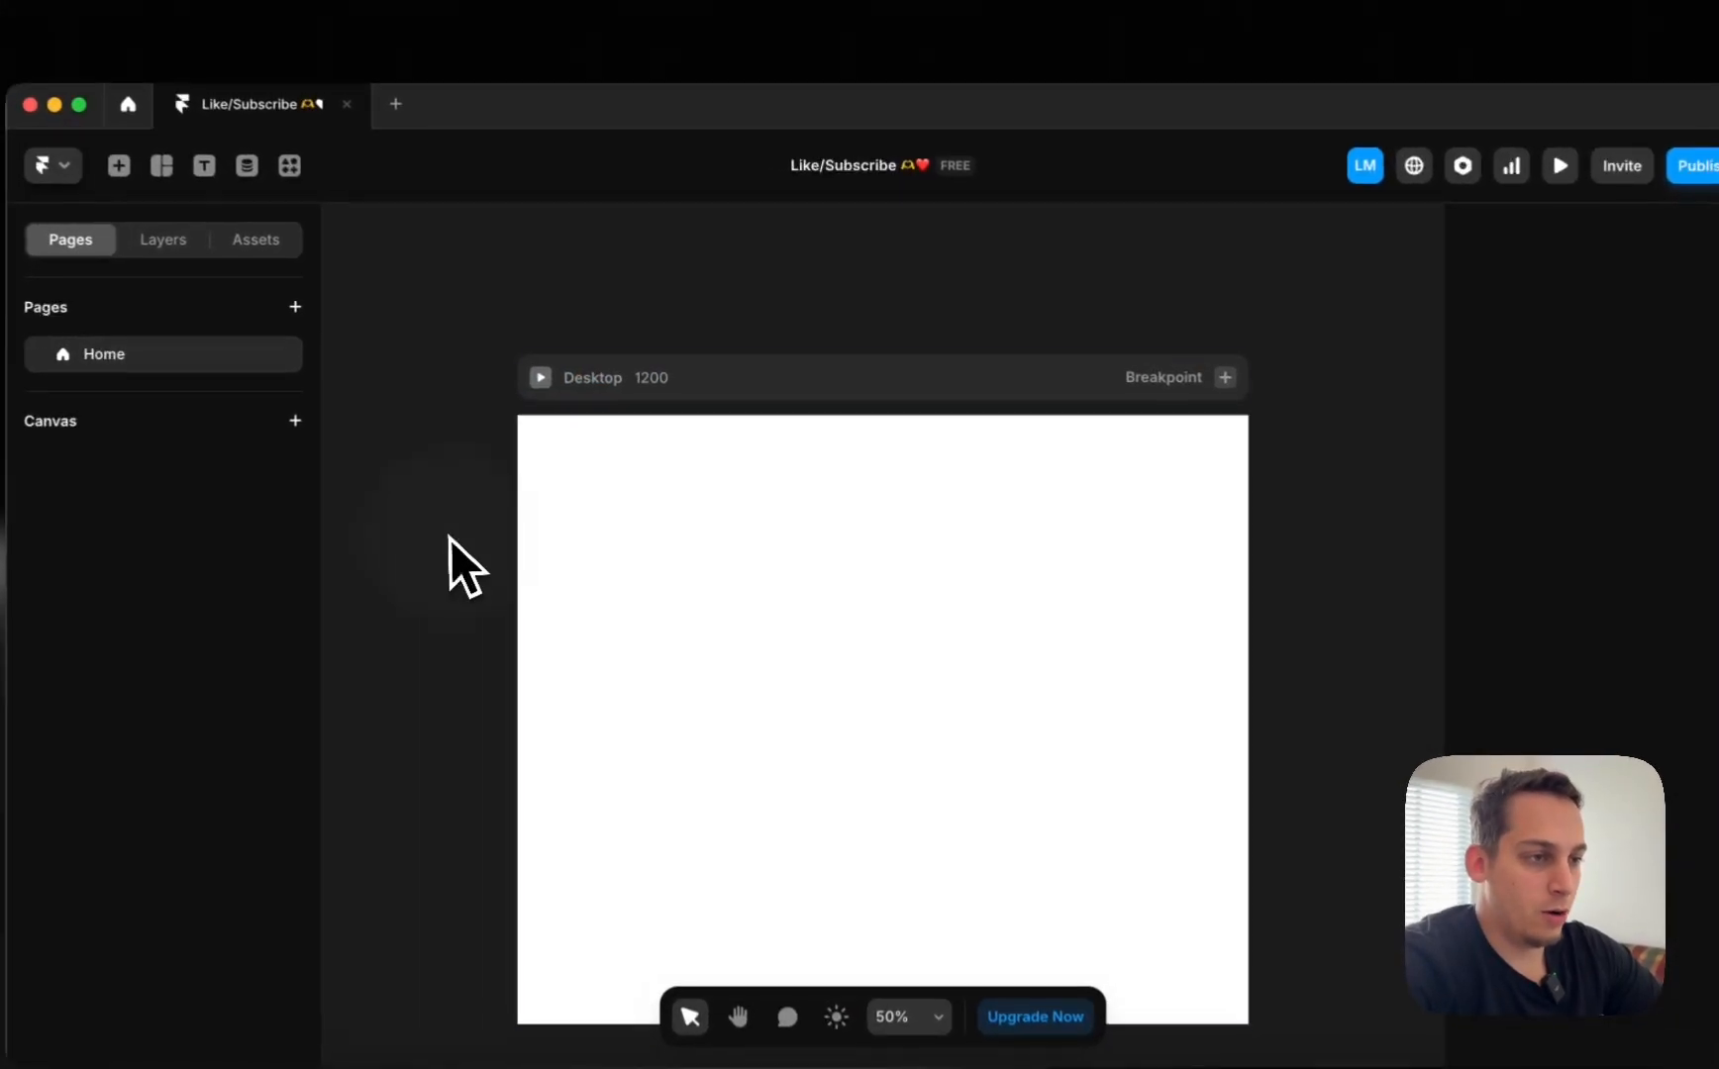
Add an 810-wide tablet breakpoint and a 390-wide phone breakpoint to the Home page beside the Desktop frame.
left_click(724, 529)
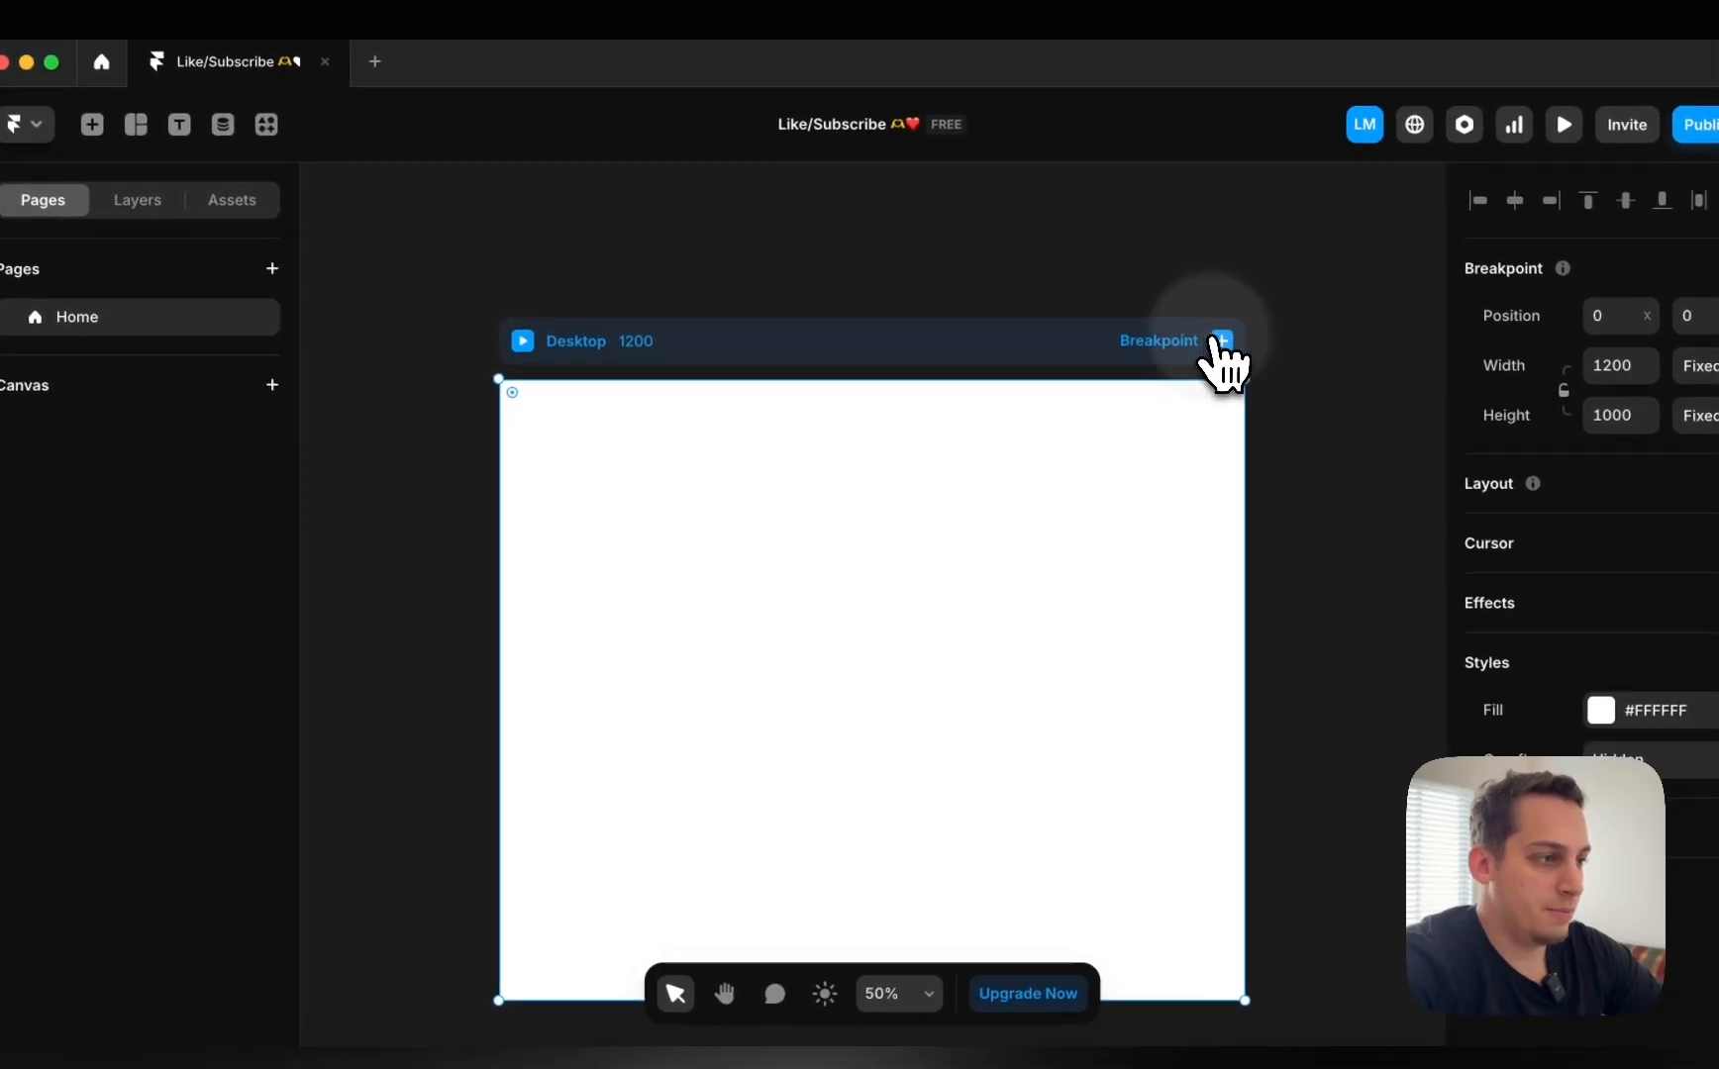
left_click(1219, 342)
left_click(1201, 394)
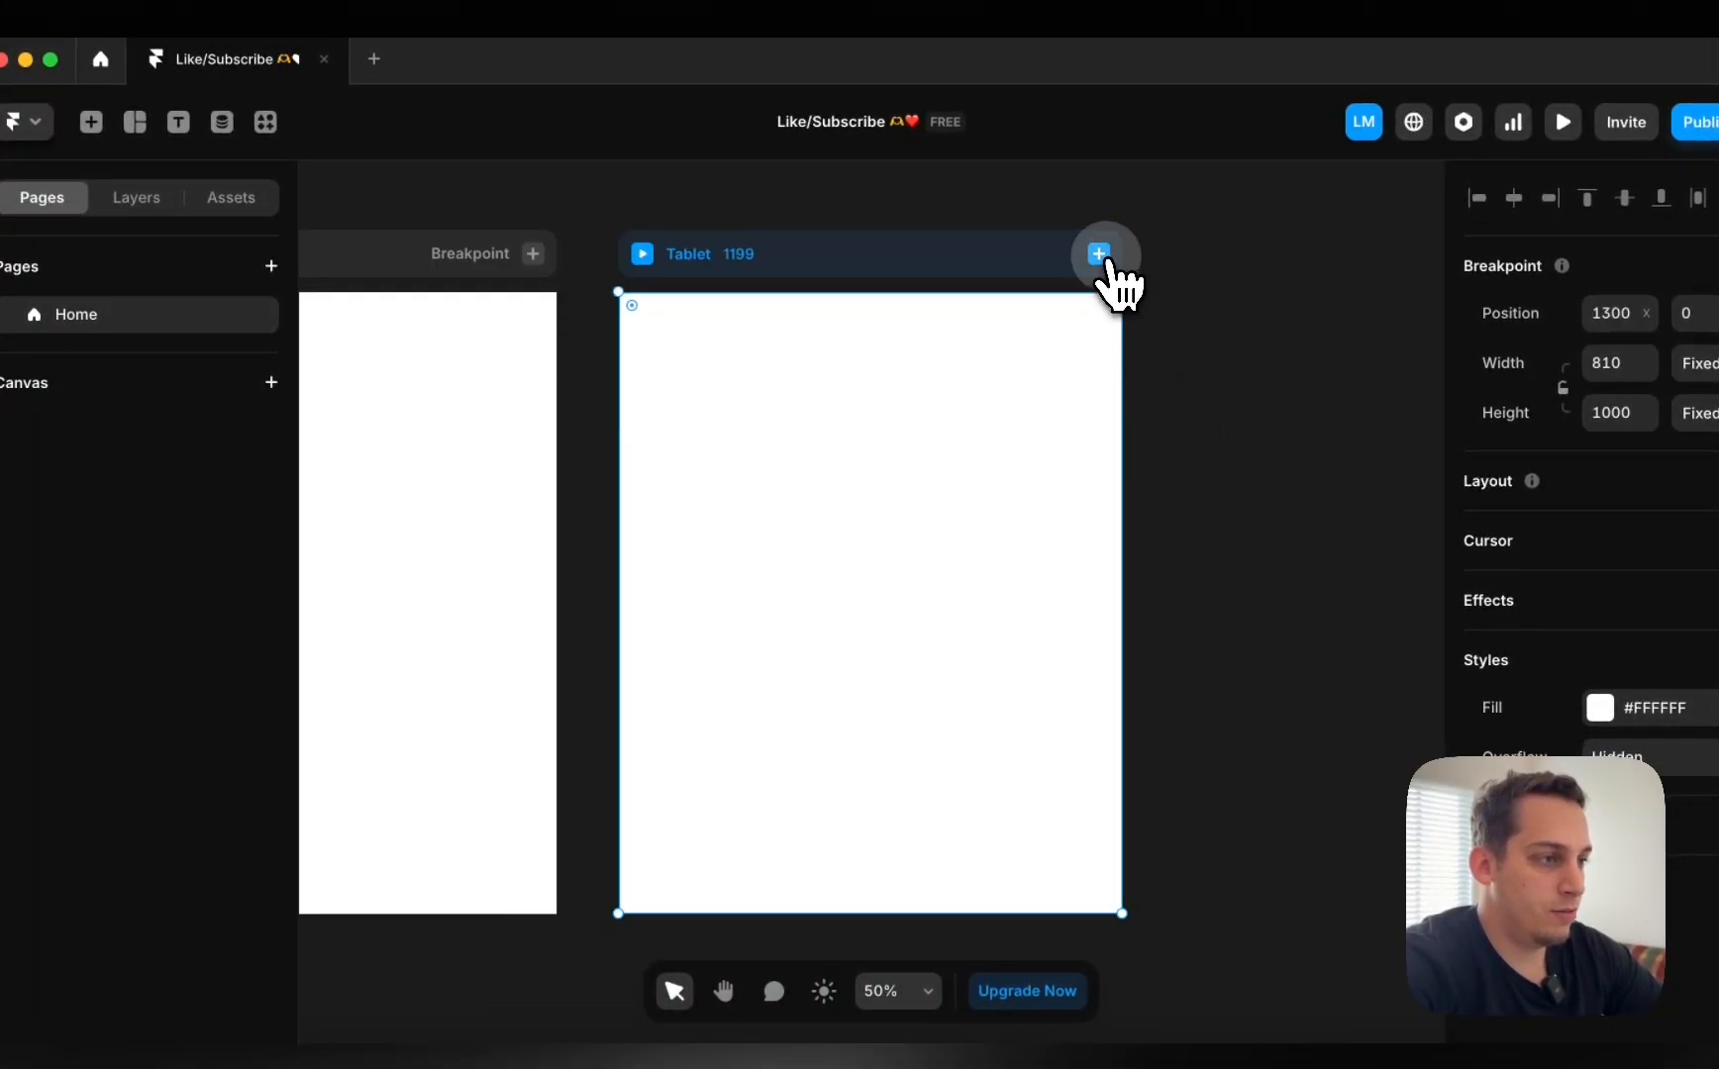
left_click(1129, 308)
scroll(786, 357, "left", 10)
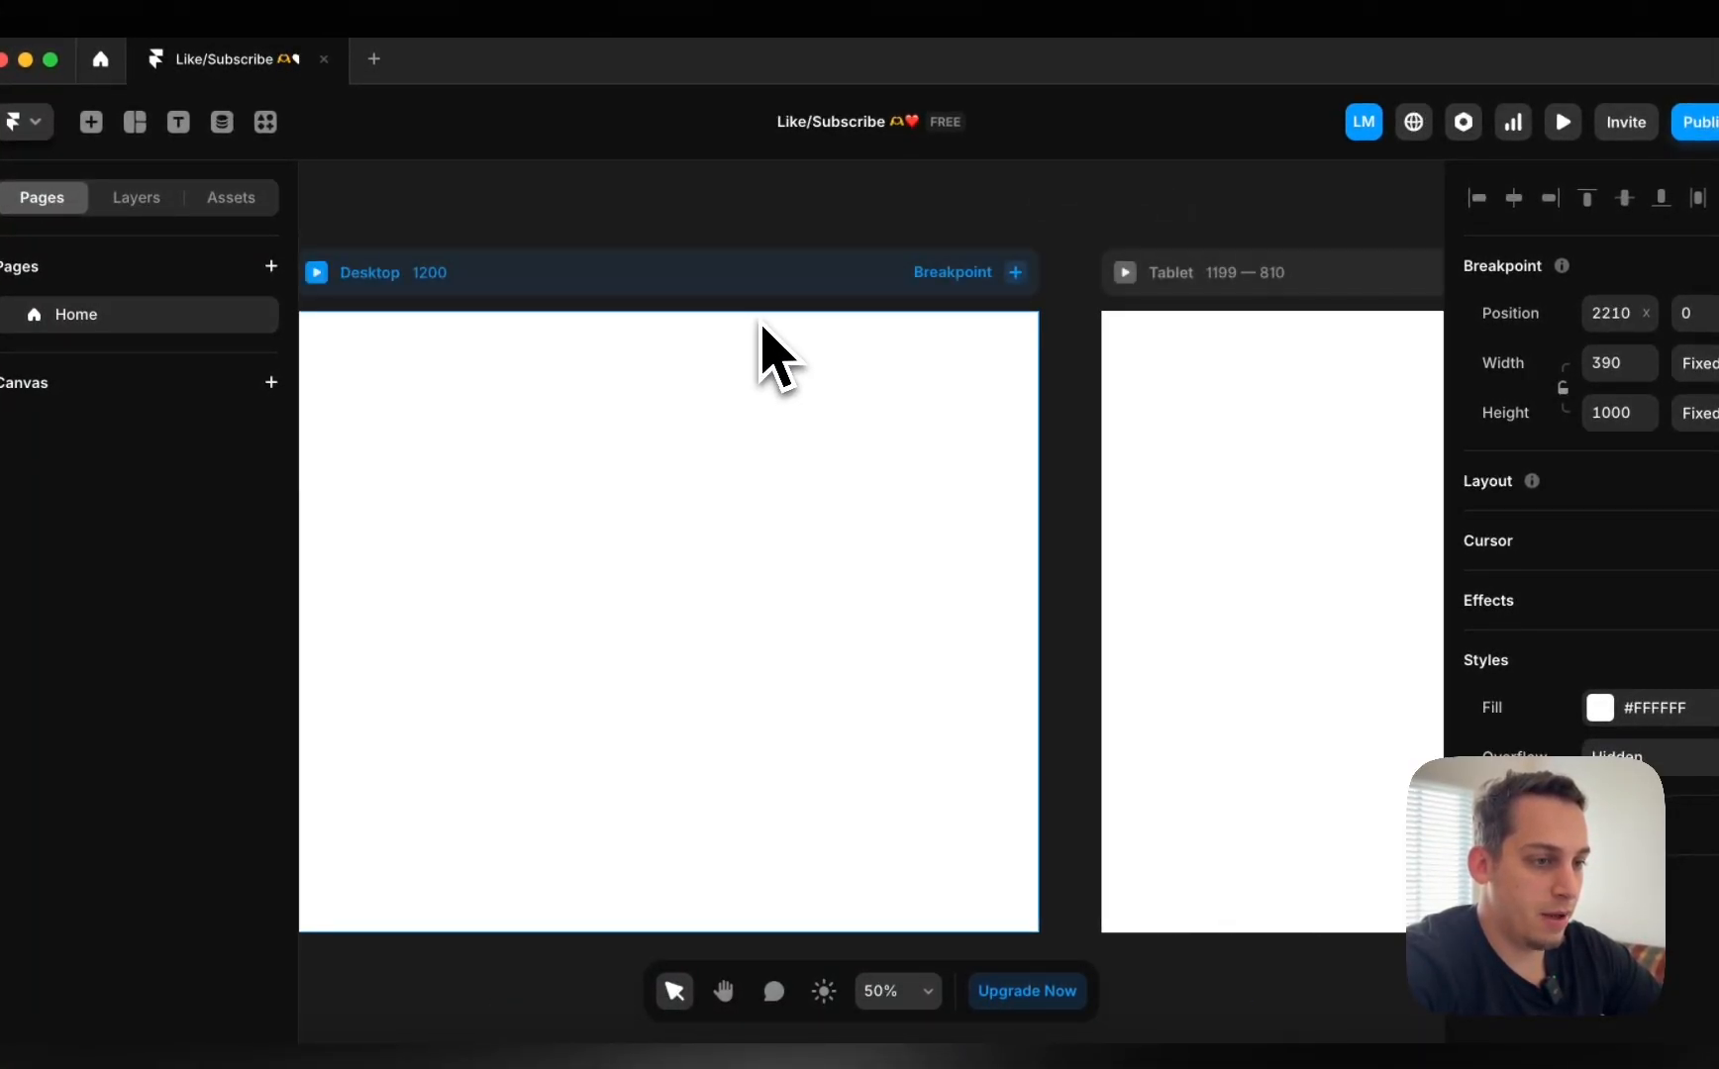
scroll(604, 357, "right", 3)
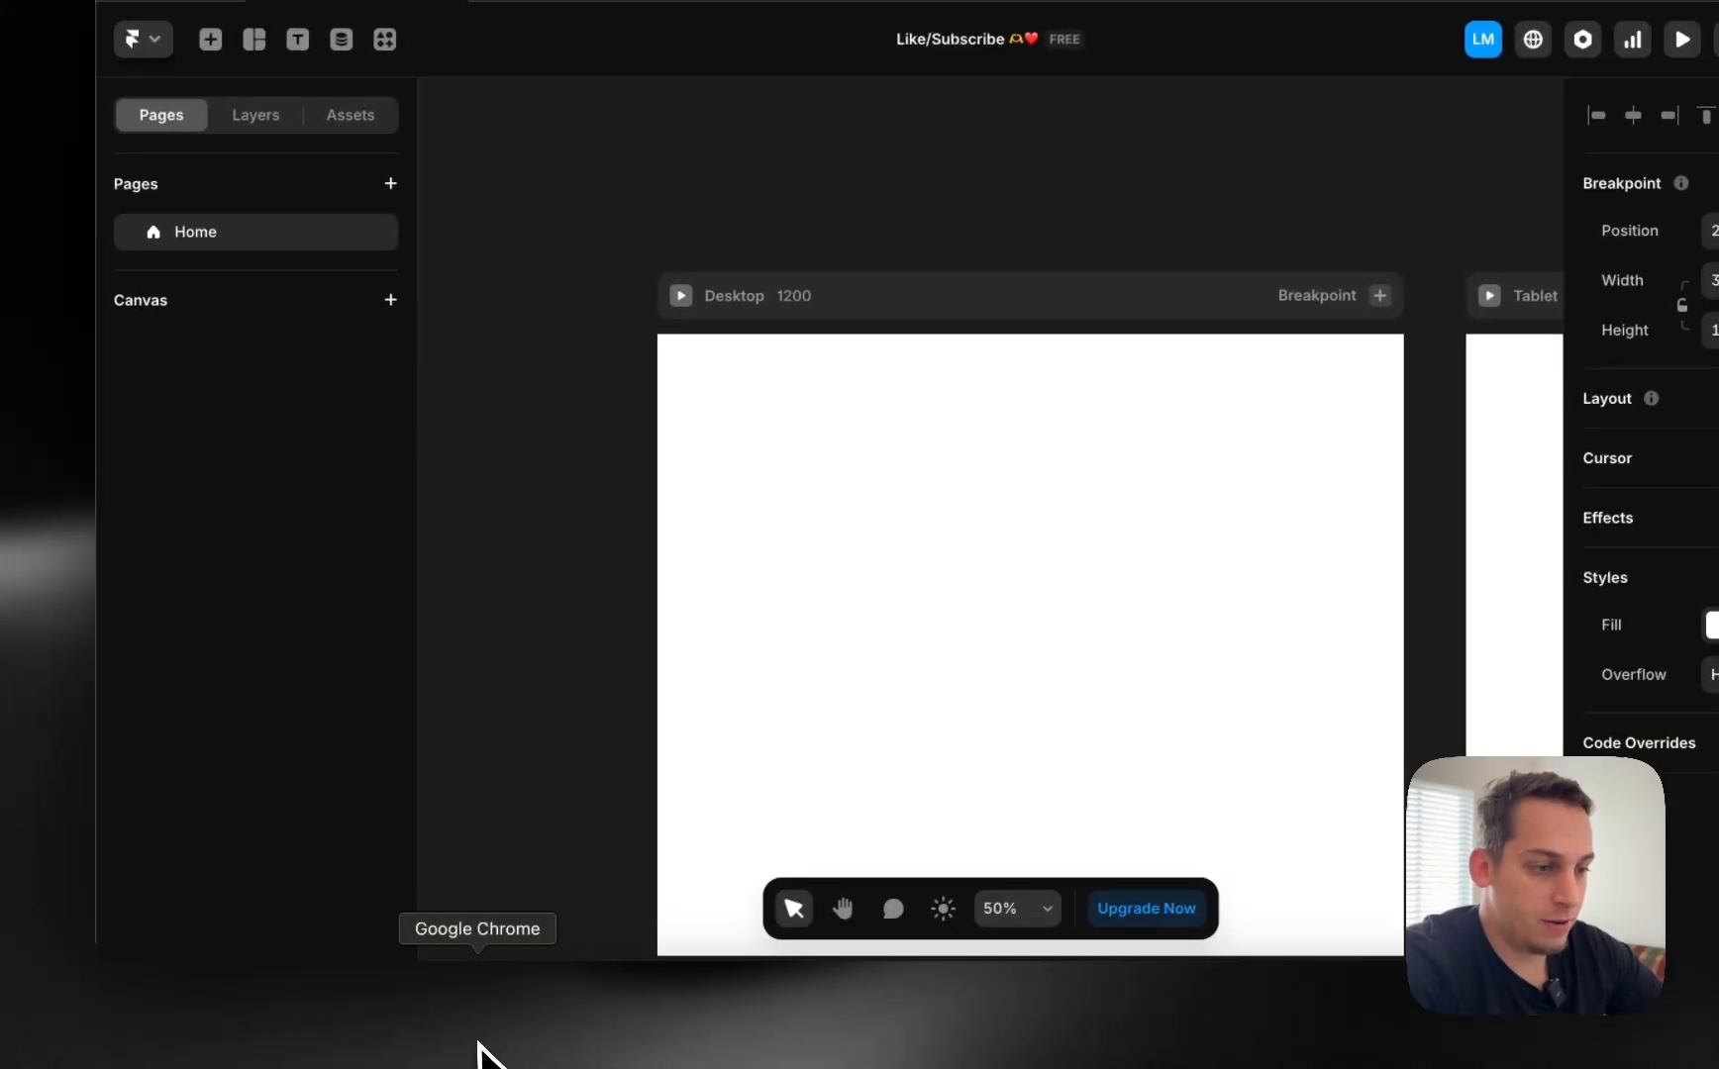
Switch to Google Chrome and capture a screenshot of the "Biograph transforms lives." heading with its surrounding background.
left_click(485, 1045)
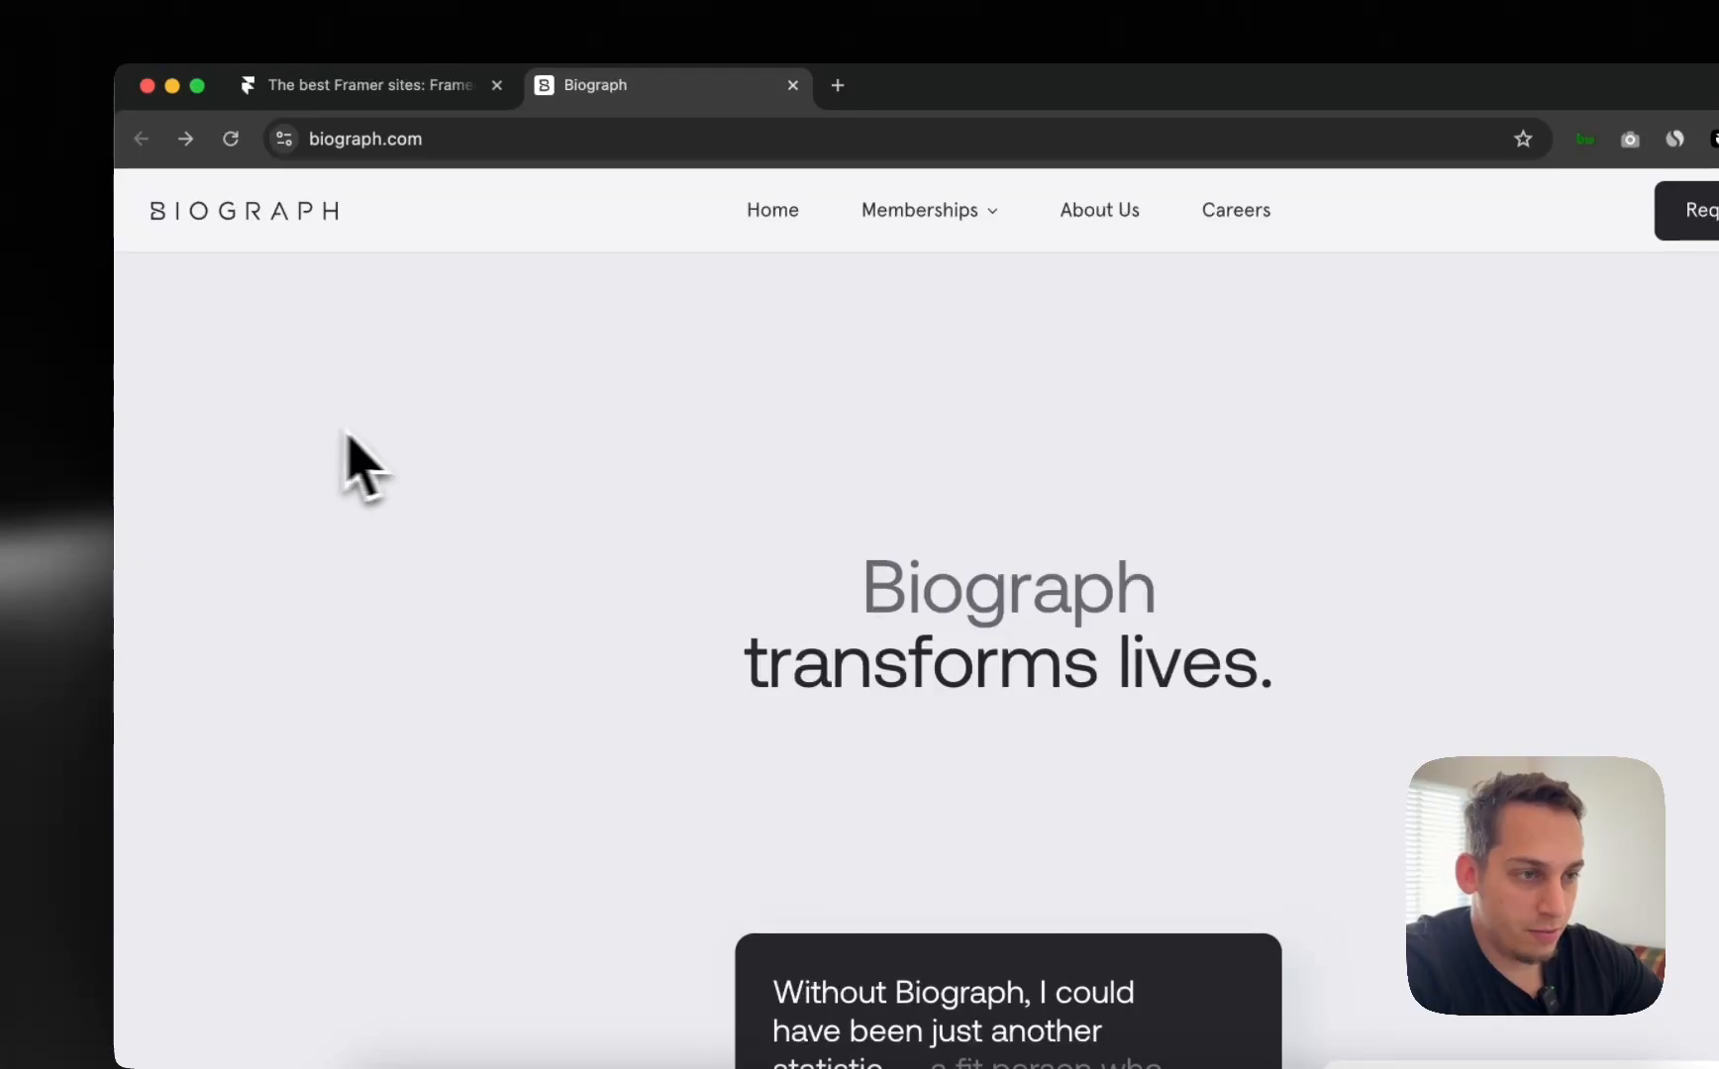
left_click_drag(439, 414, 1550, 776)
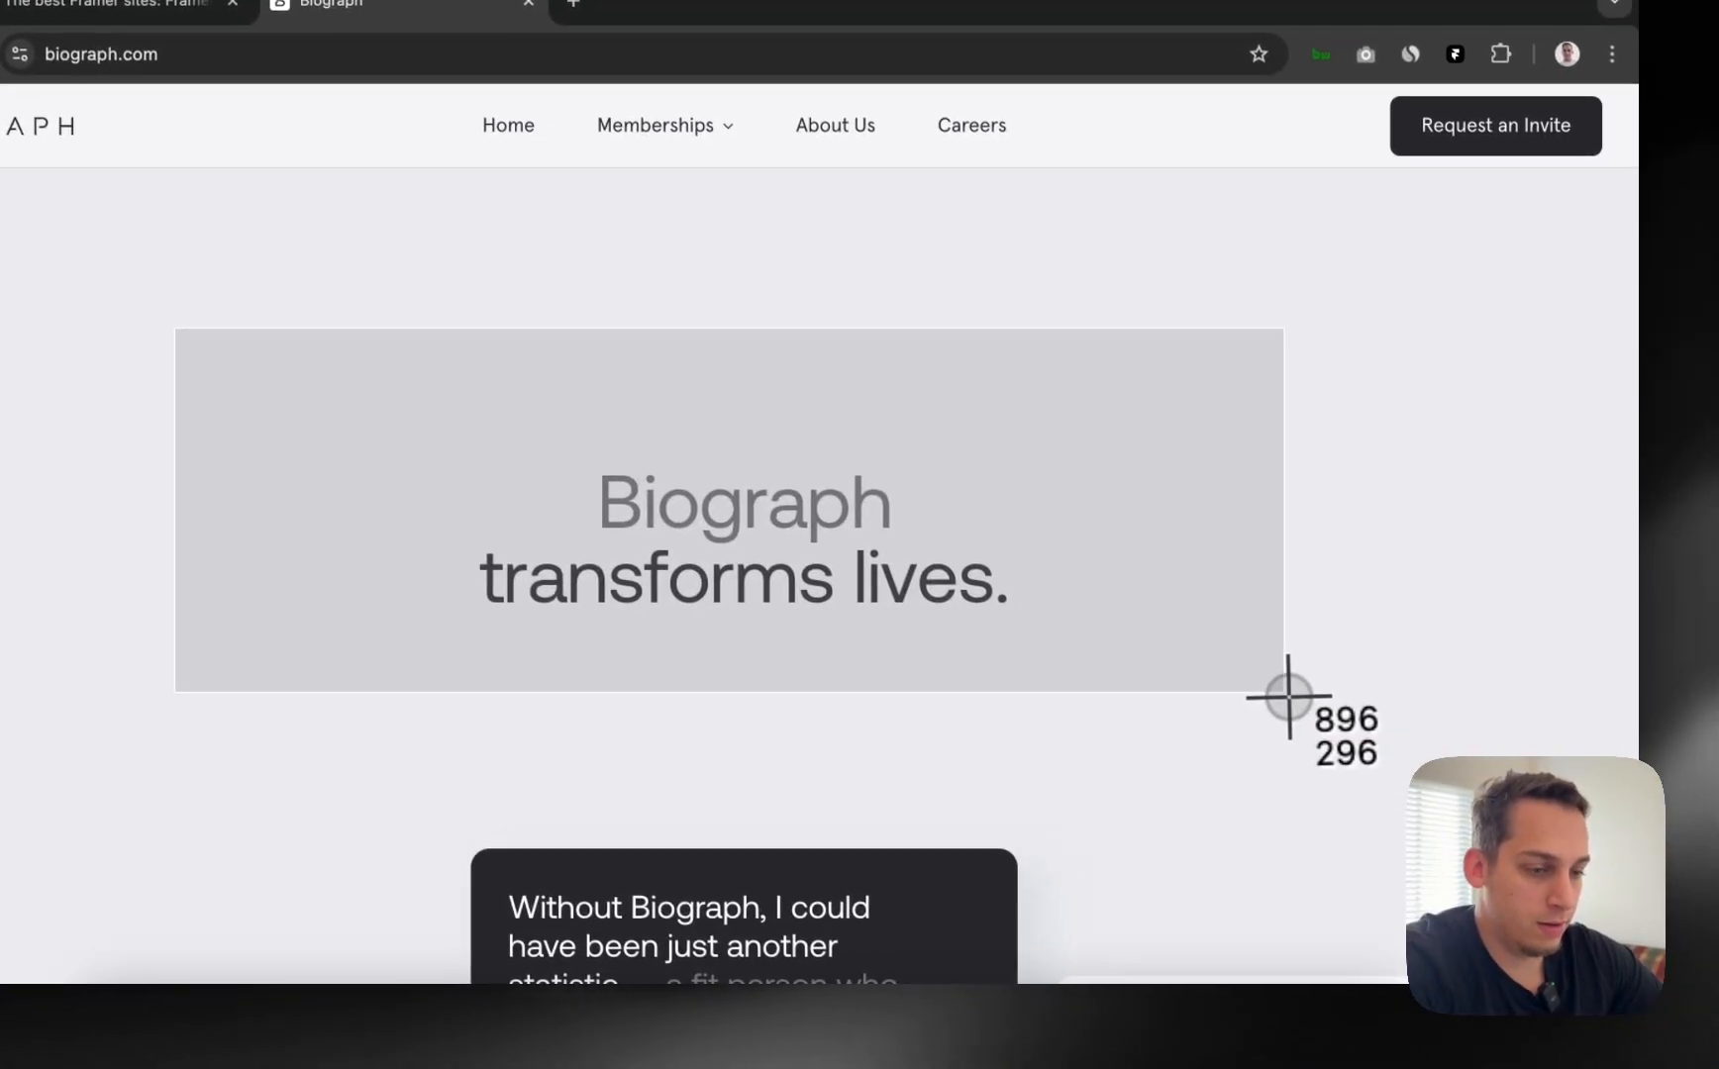
key("Escape")
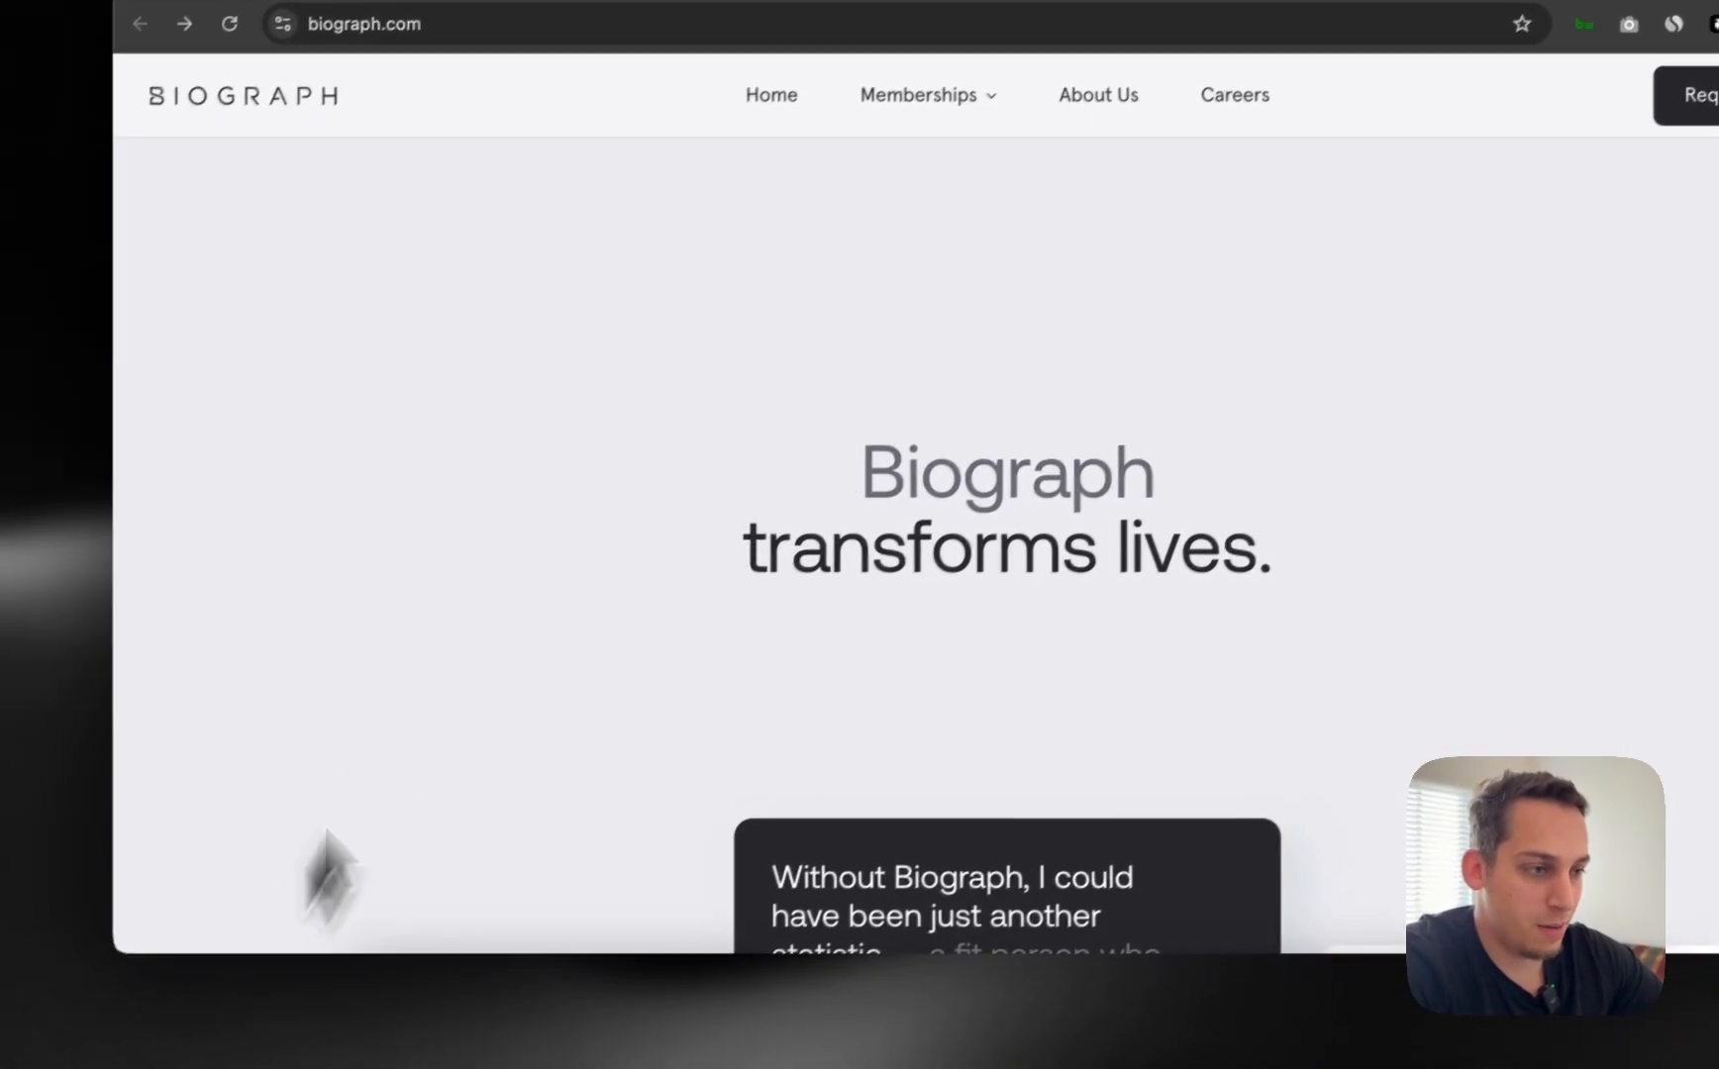
key("super+shift+4")
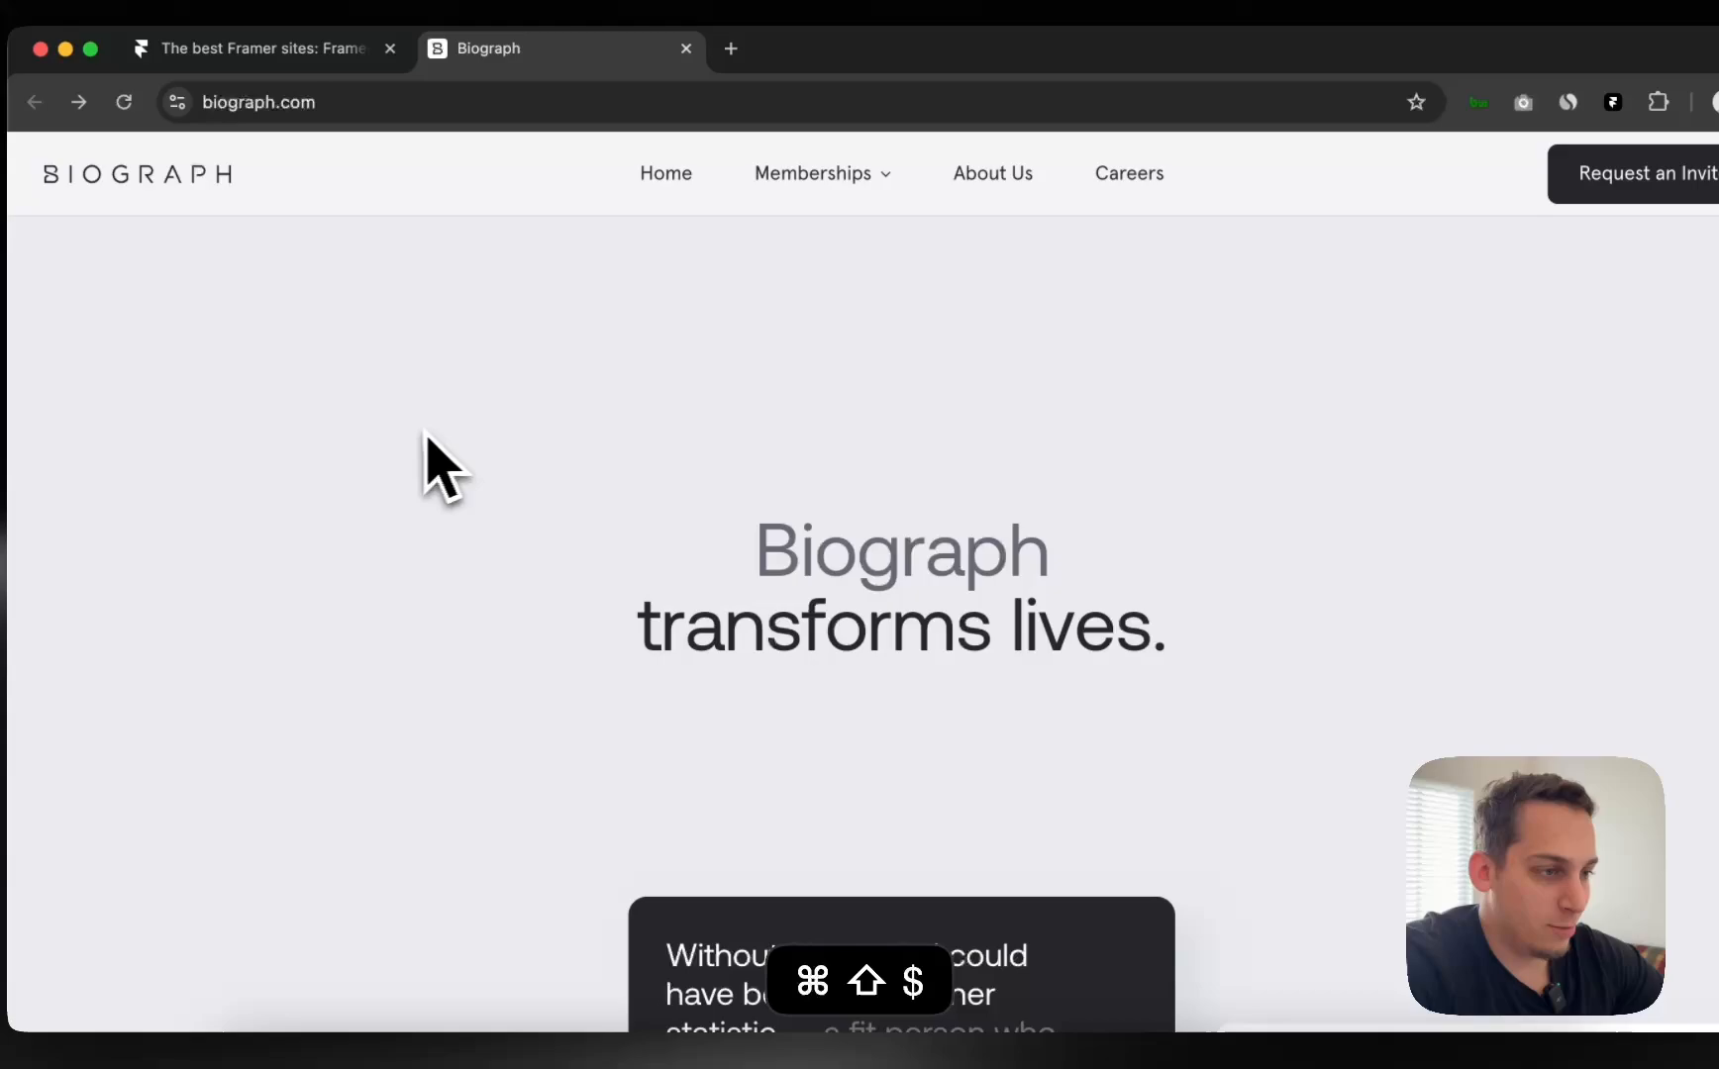
left_click_drag(425, 433, 1399, 775)
Switch to Framer and place the captured heading screenshot on the canvas next to the Desktop frame.
left_click(721, 1022)
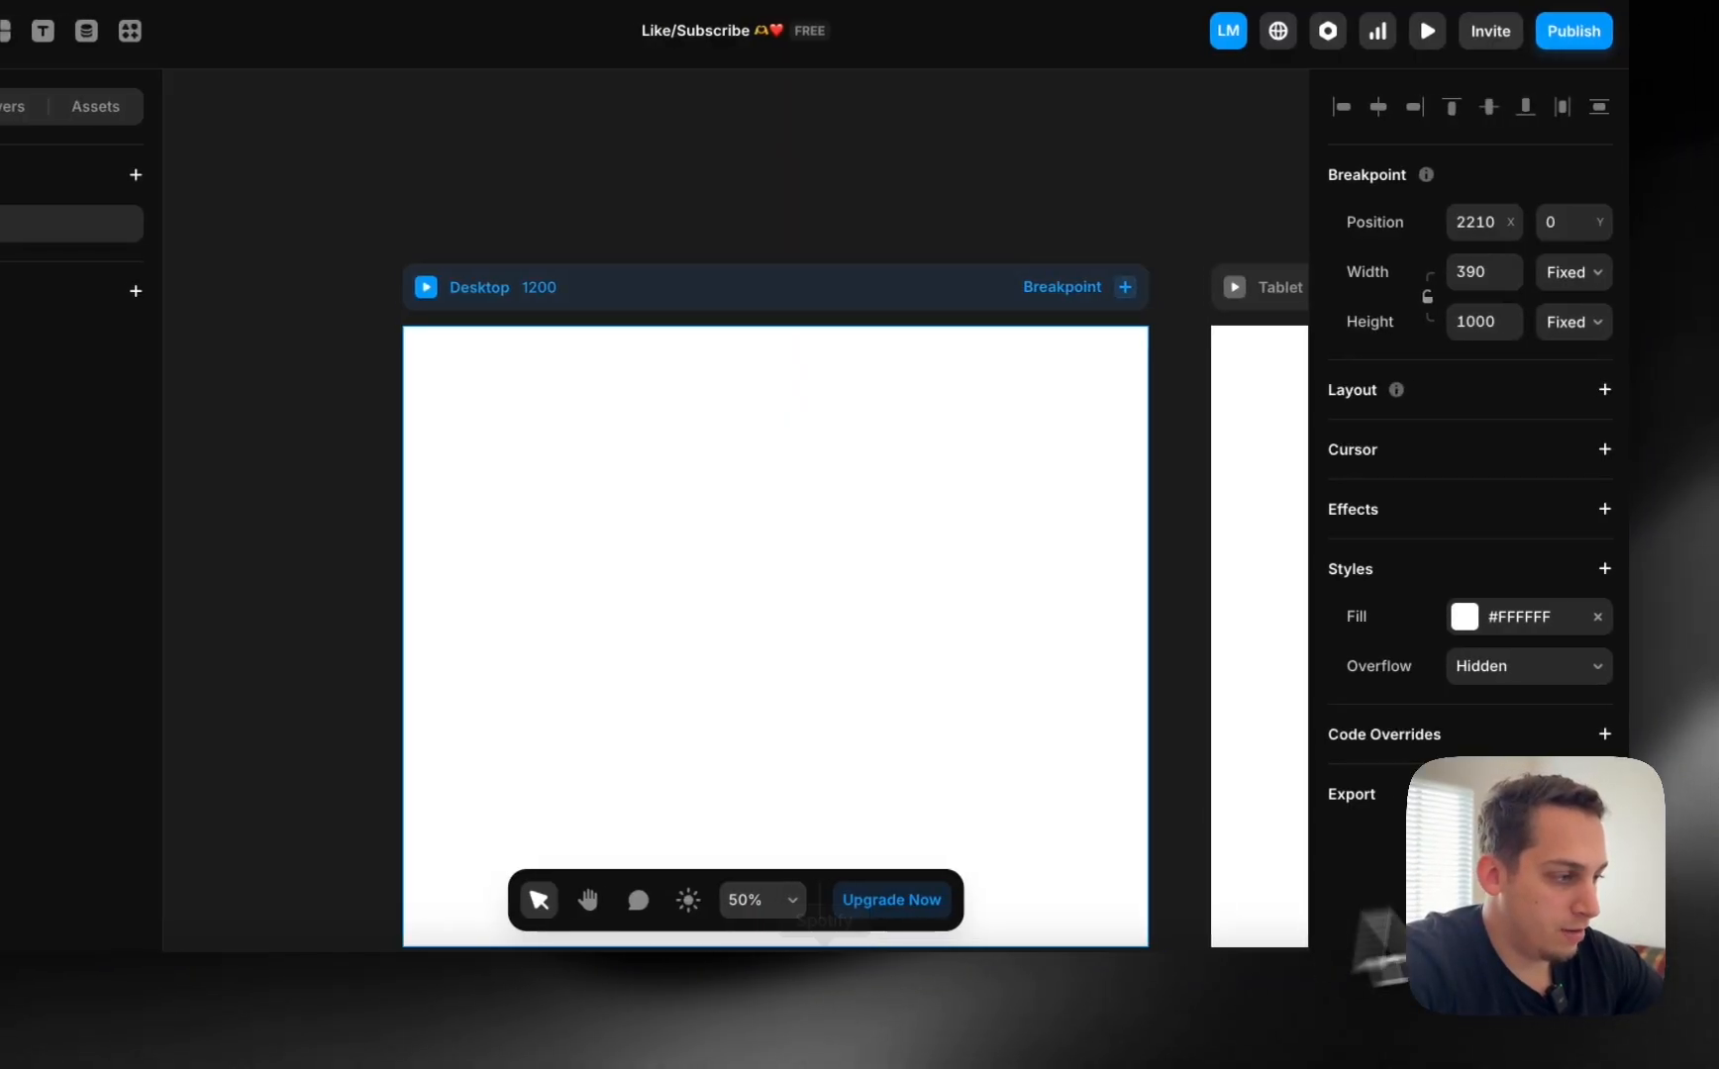
left_click_drag(1228, 831, 445, 624)
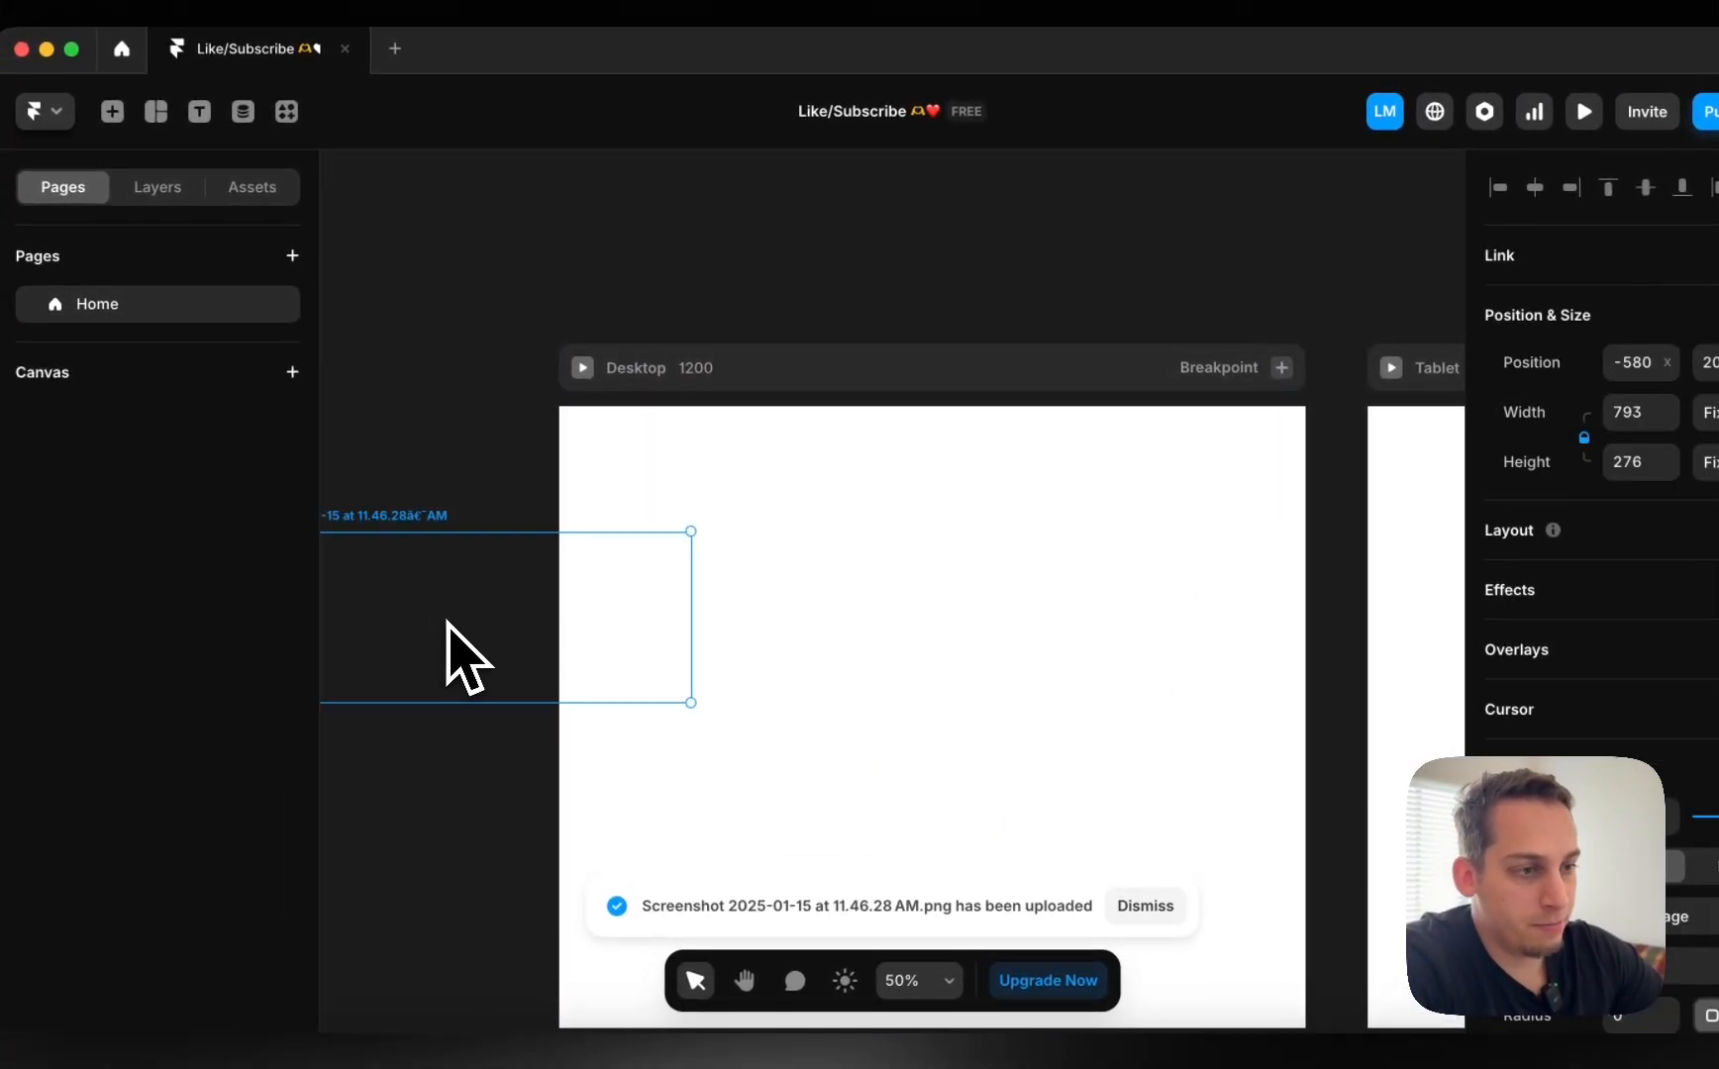
scroll(447, 622, "left", 3)
left_click_drag(632, 608, 509, 604)
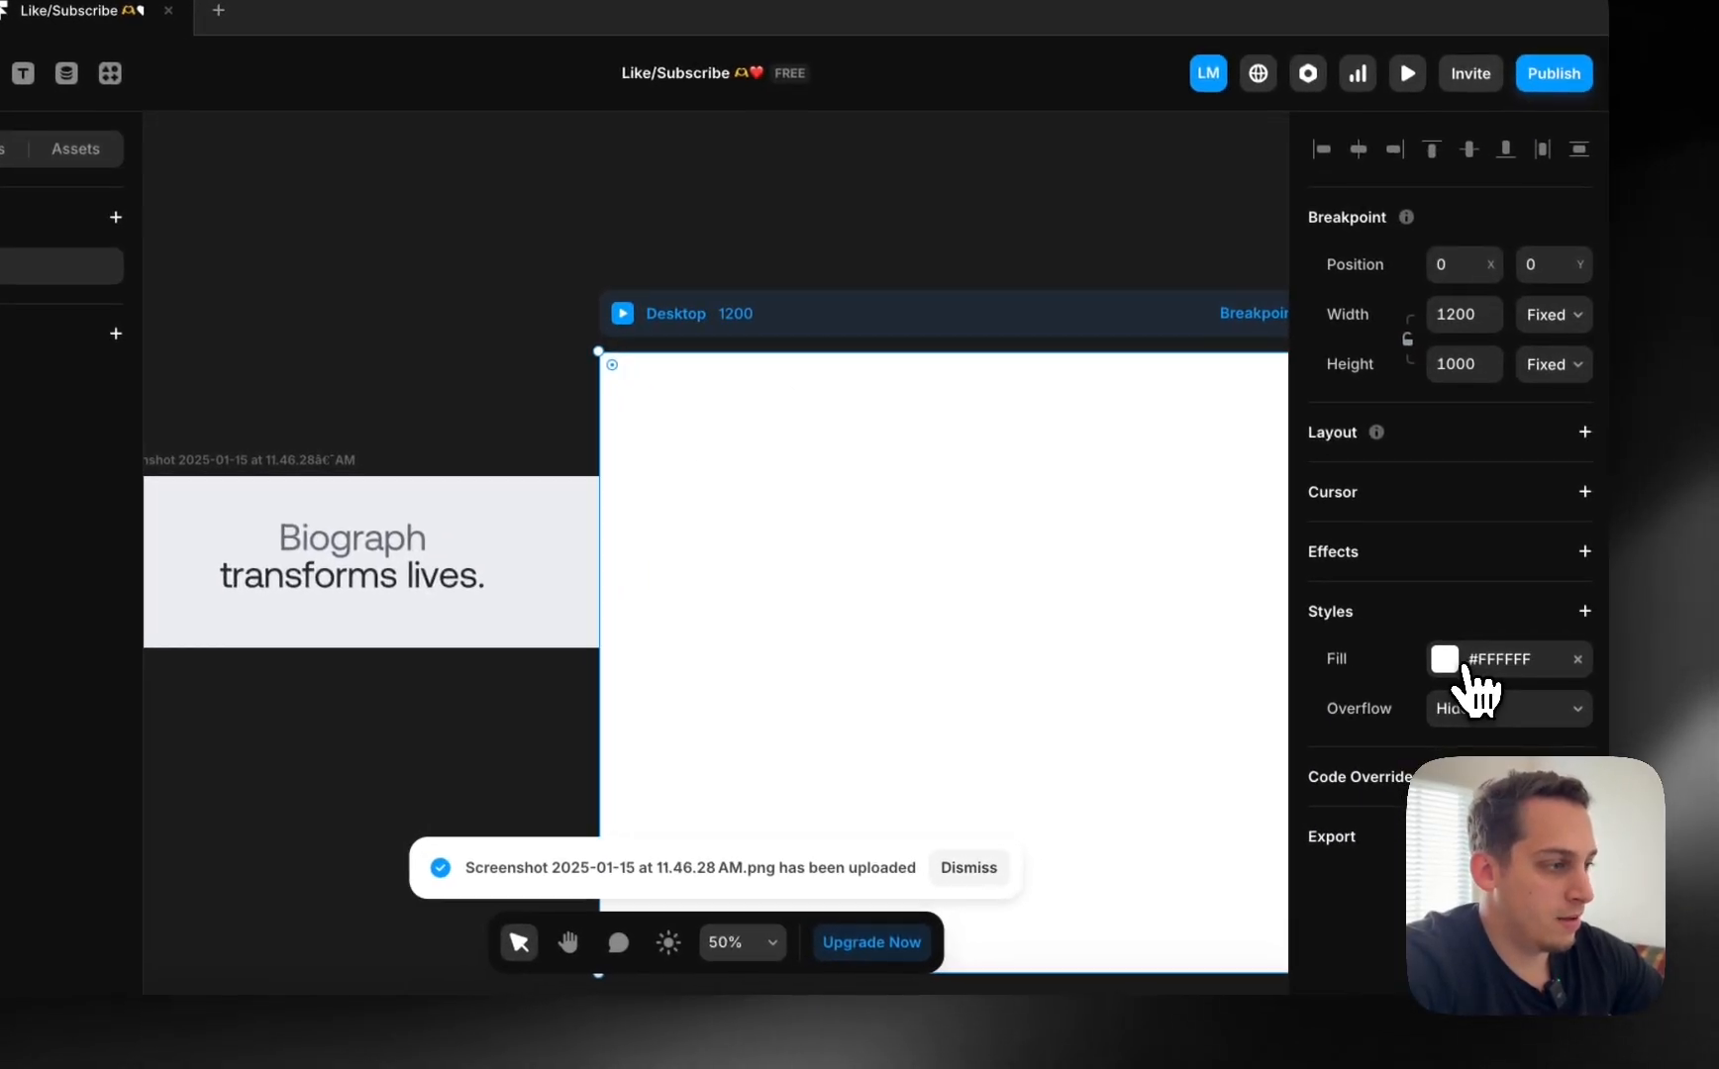
Set the Desktop frame's fill to #EBECF0, sampled from the screenshot's background, and move the screenshot clear of the frame.
left_click(1631, 699)
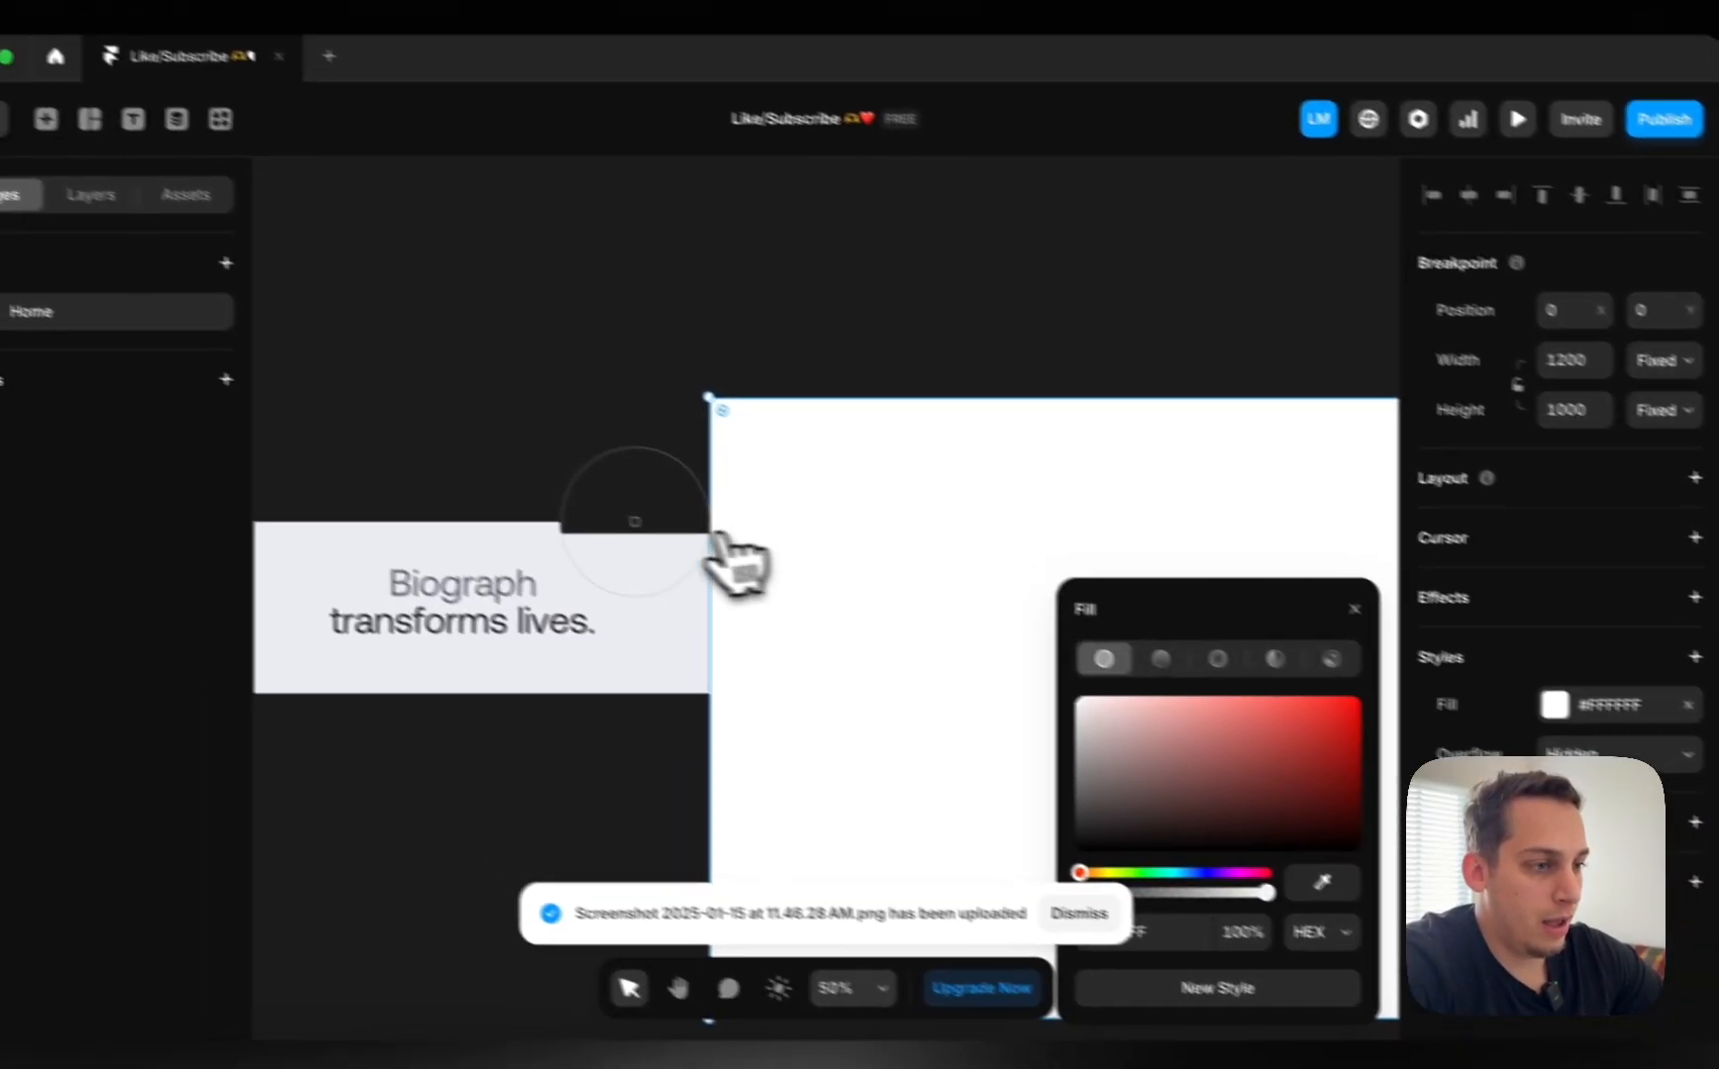
left_click(546, 530)
scroll(691, 482, "down", 3)
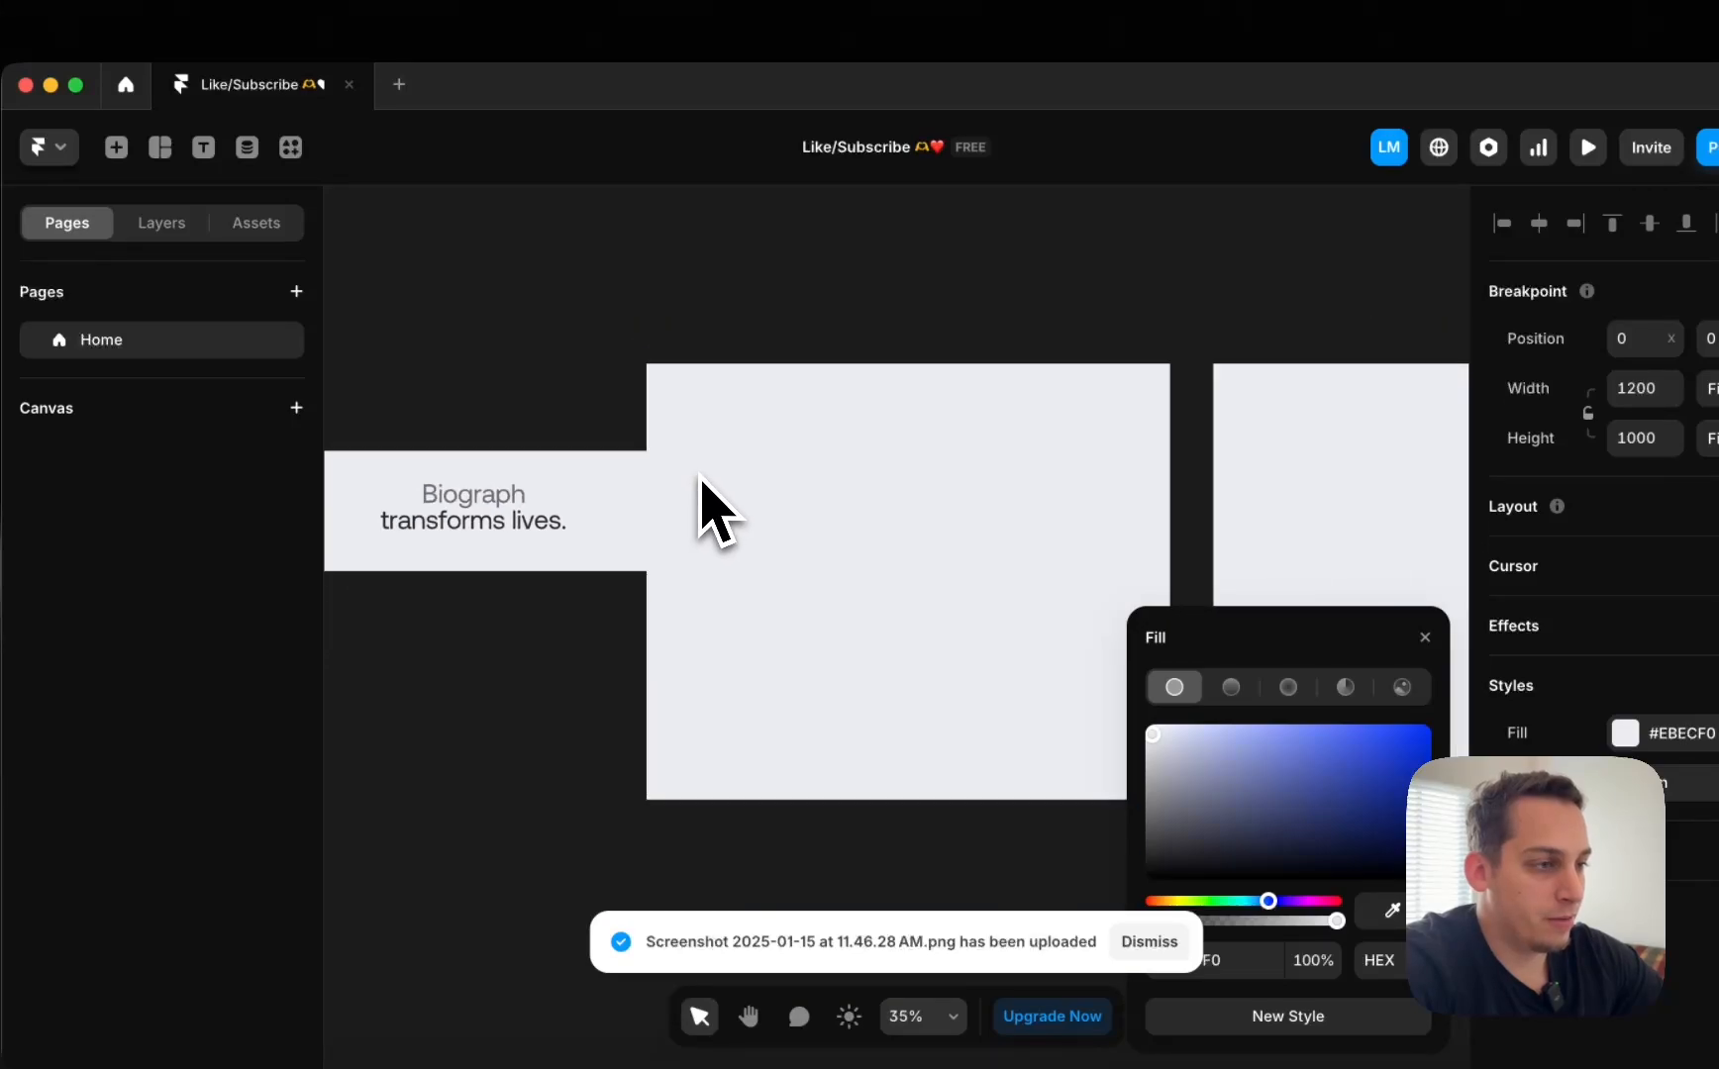
left_click_drag(558, 477, 507, 515)
Check the Desktop frame's fill colour and nudge the heading screenshot slightly upward beside the frame.
left_click(797, 464)
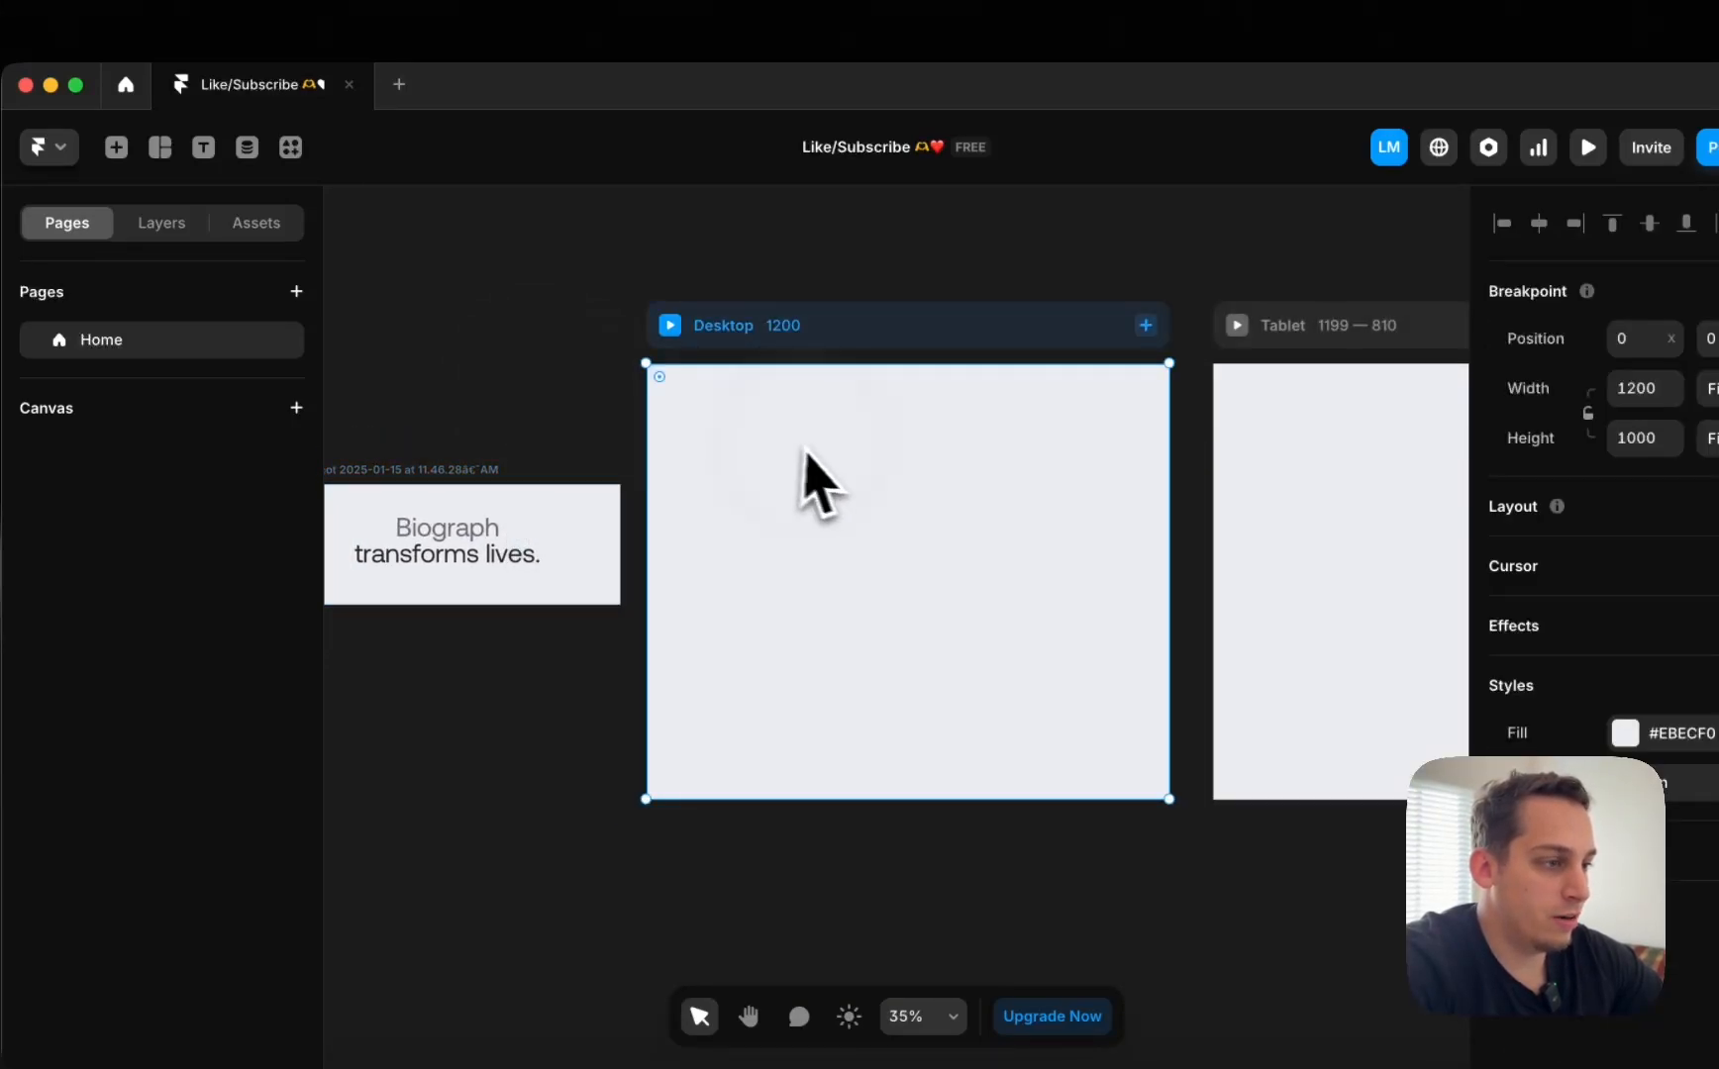
left_click(1642, 736)
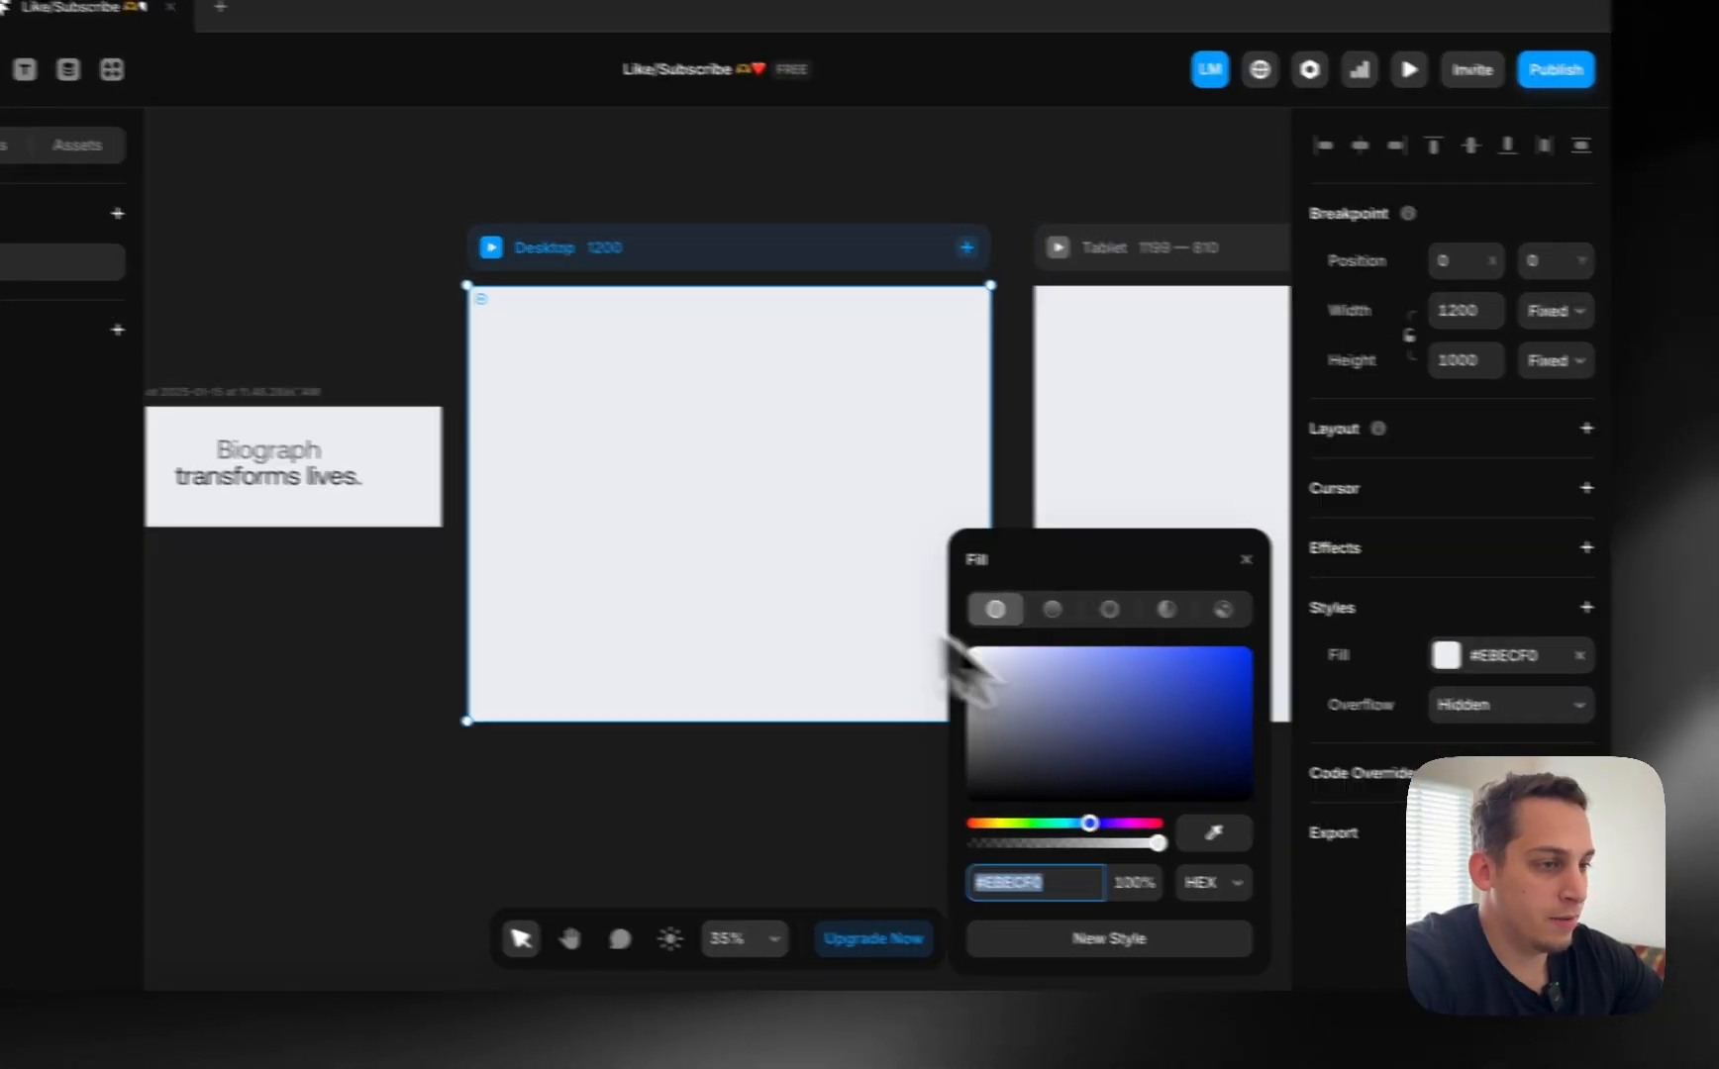
left_click(328, 334)
left_click(349, 495)
left_click_drag(532, 475, 531, 475)
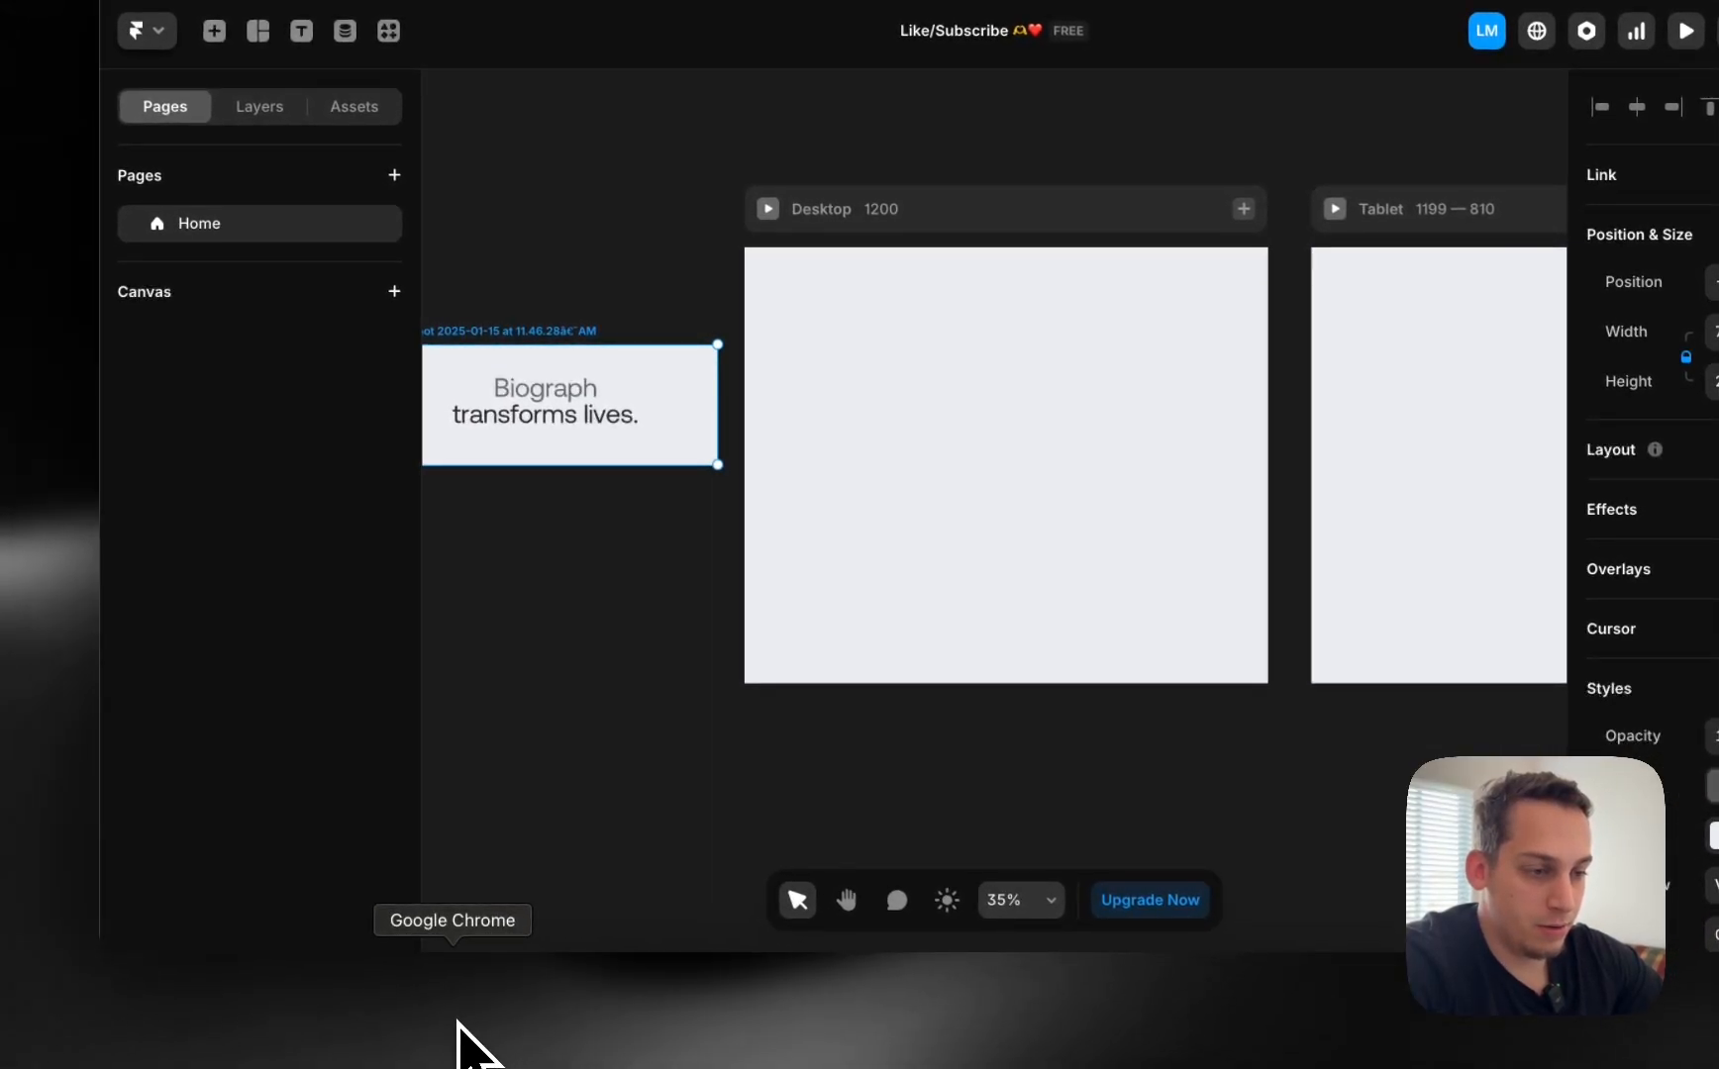
Switch to Google Chrome and examine how the testimonial cards scroll beneath the "Biograph transforms lives." heading and lead into the experience section.
left_click(458, 1022)
scroll(755, 634, "down", 12)
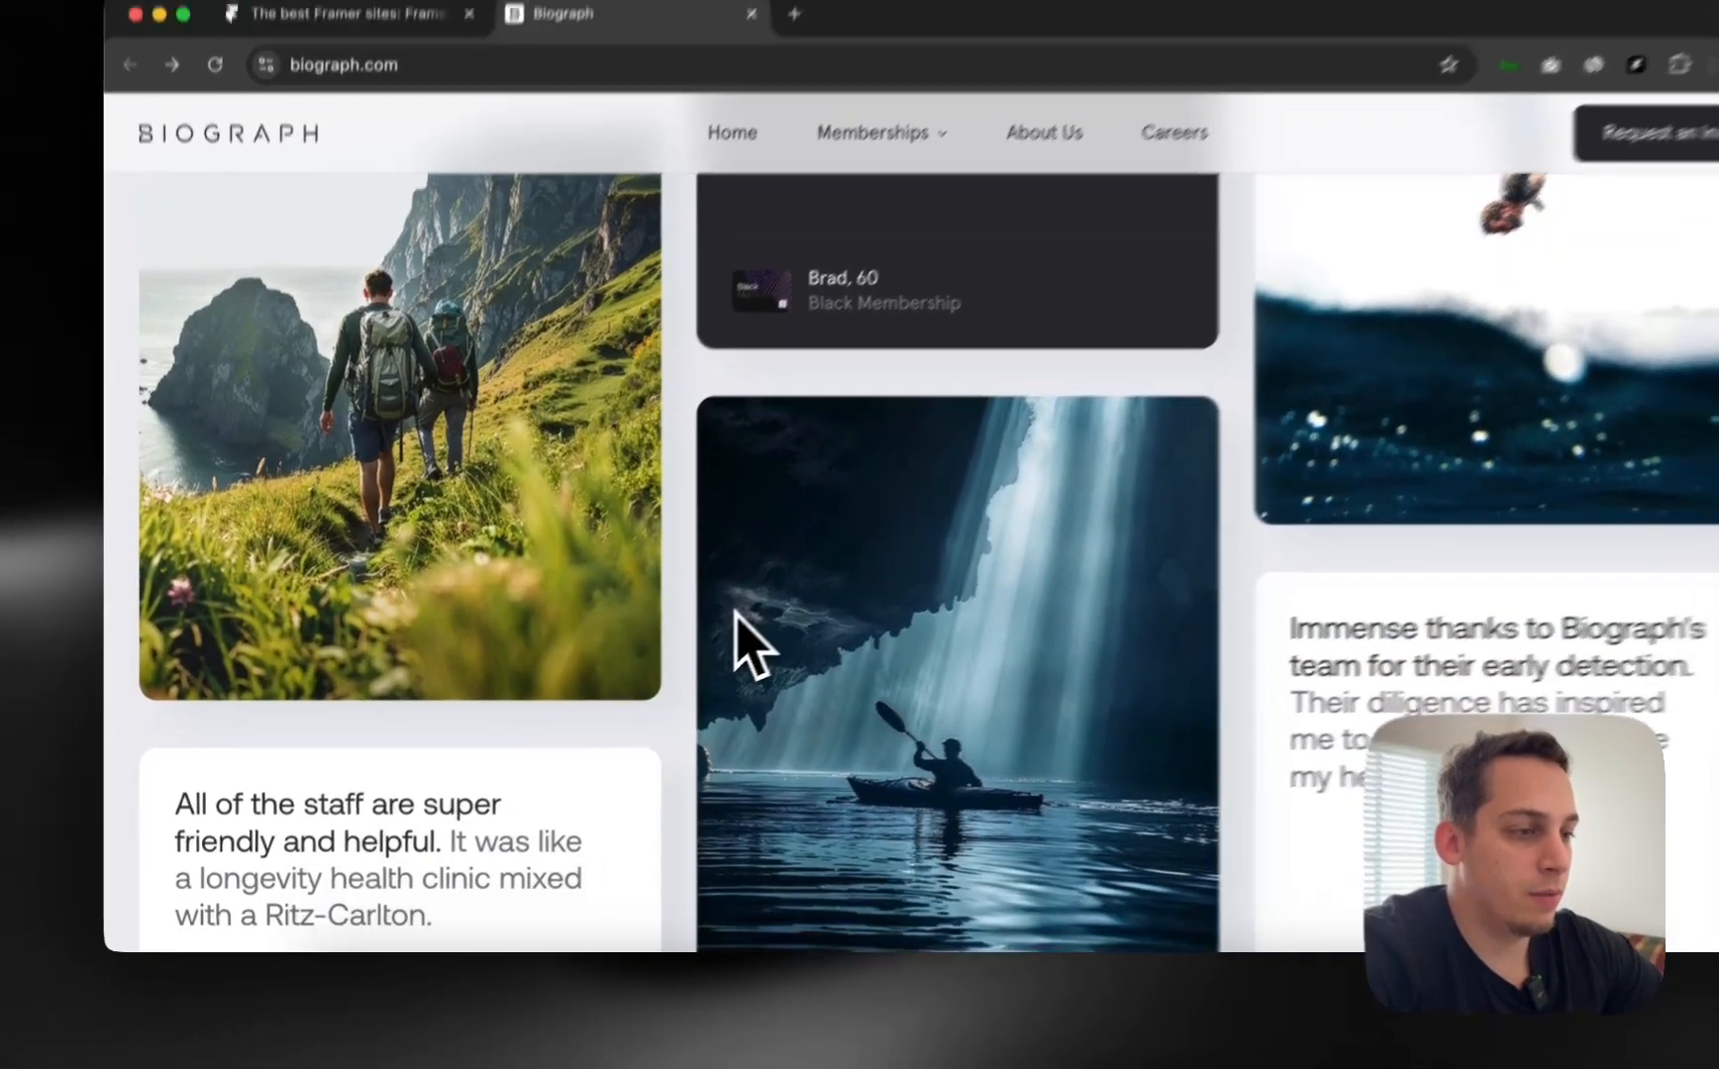
scroll(735, 612, "down", 6)
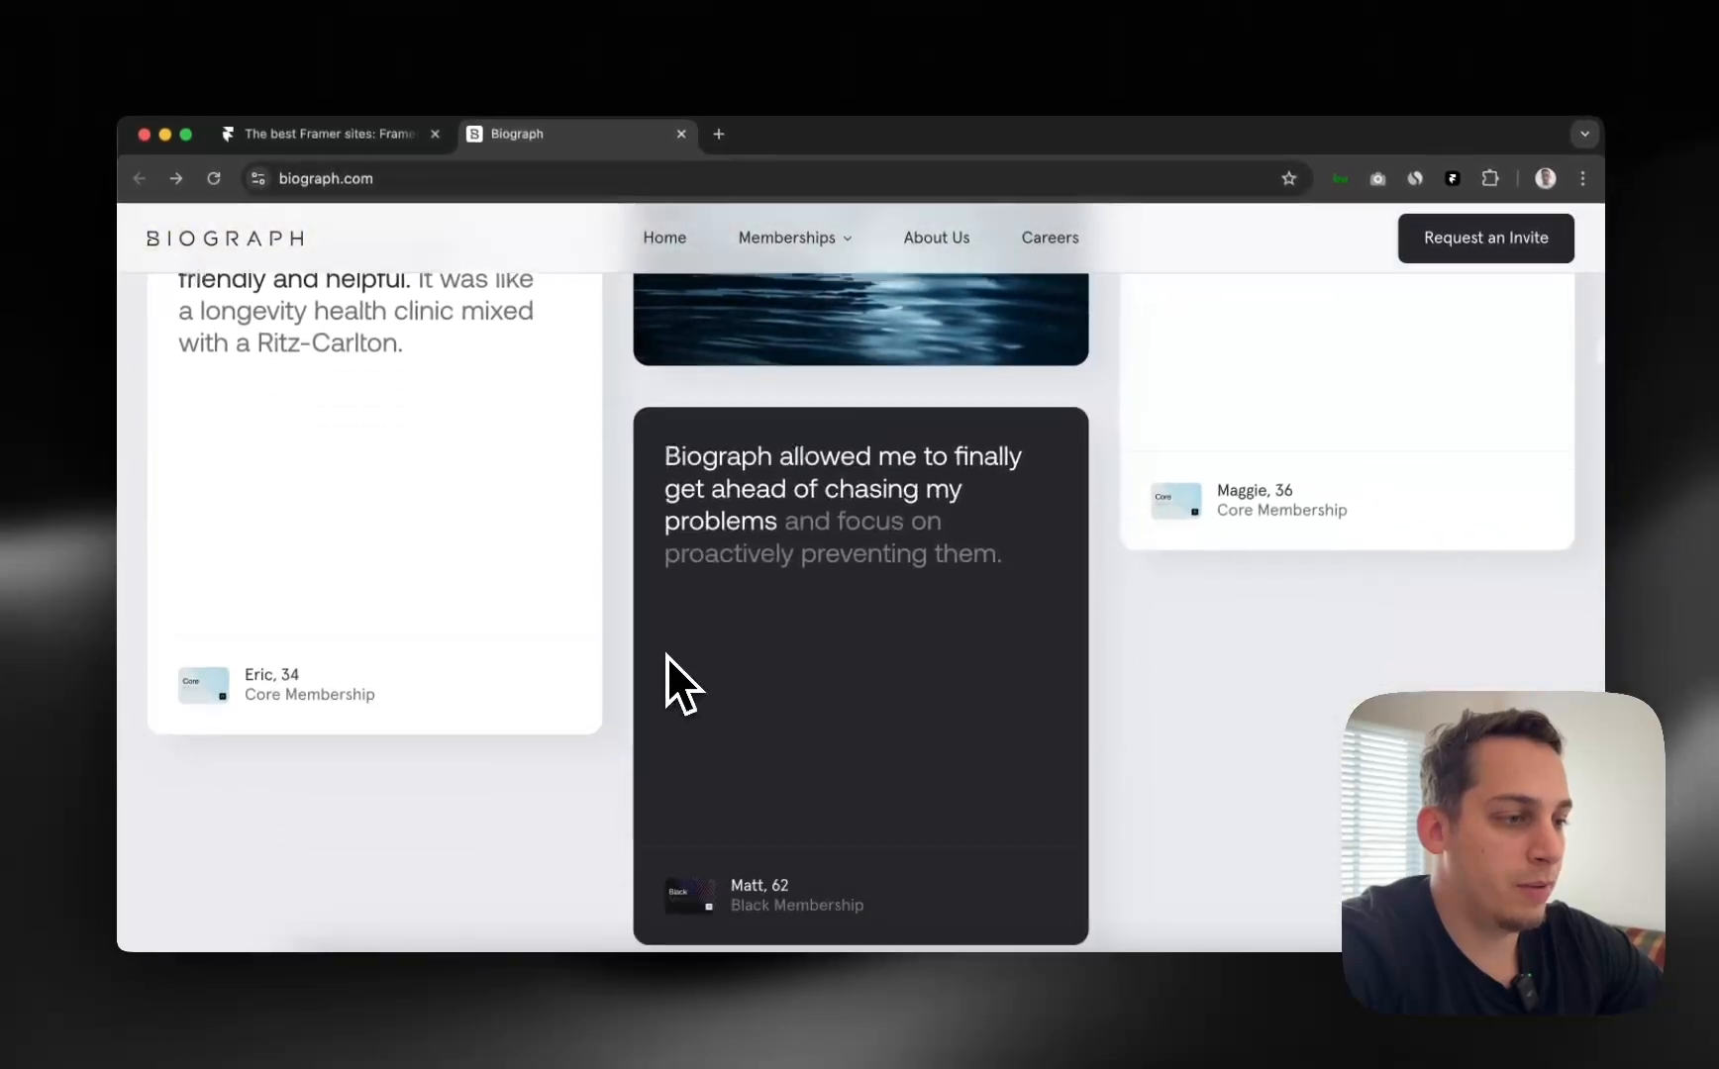
scroll(743, 622, "up", 4)
scroll(743, 623, "up", 8)
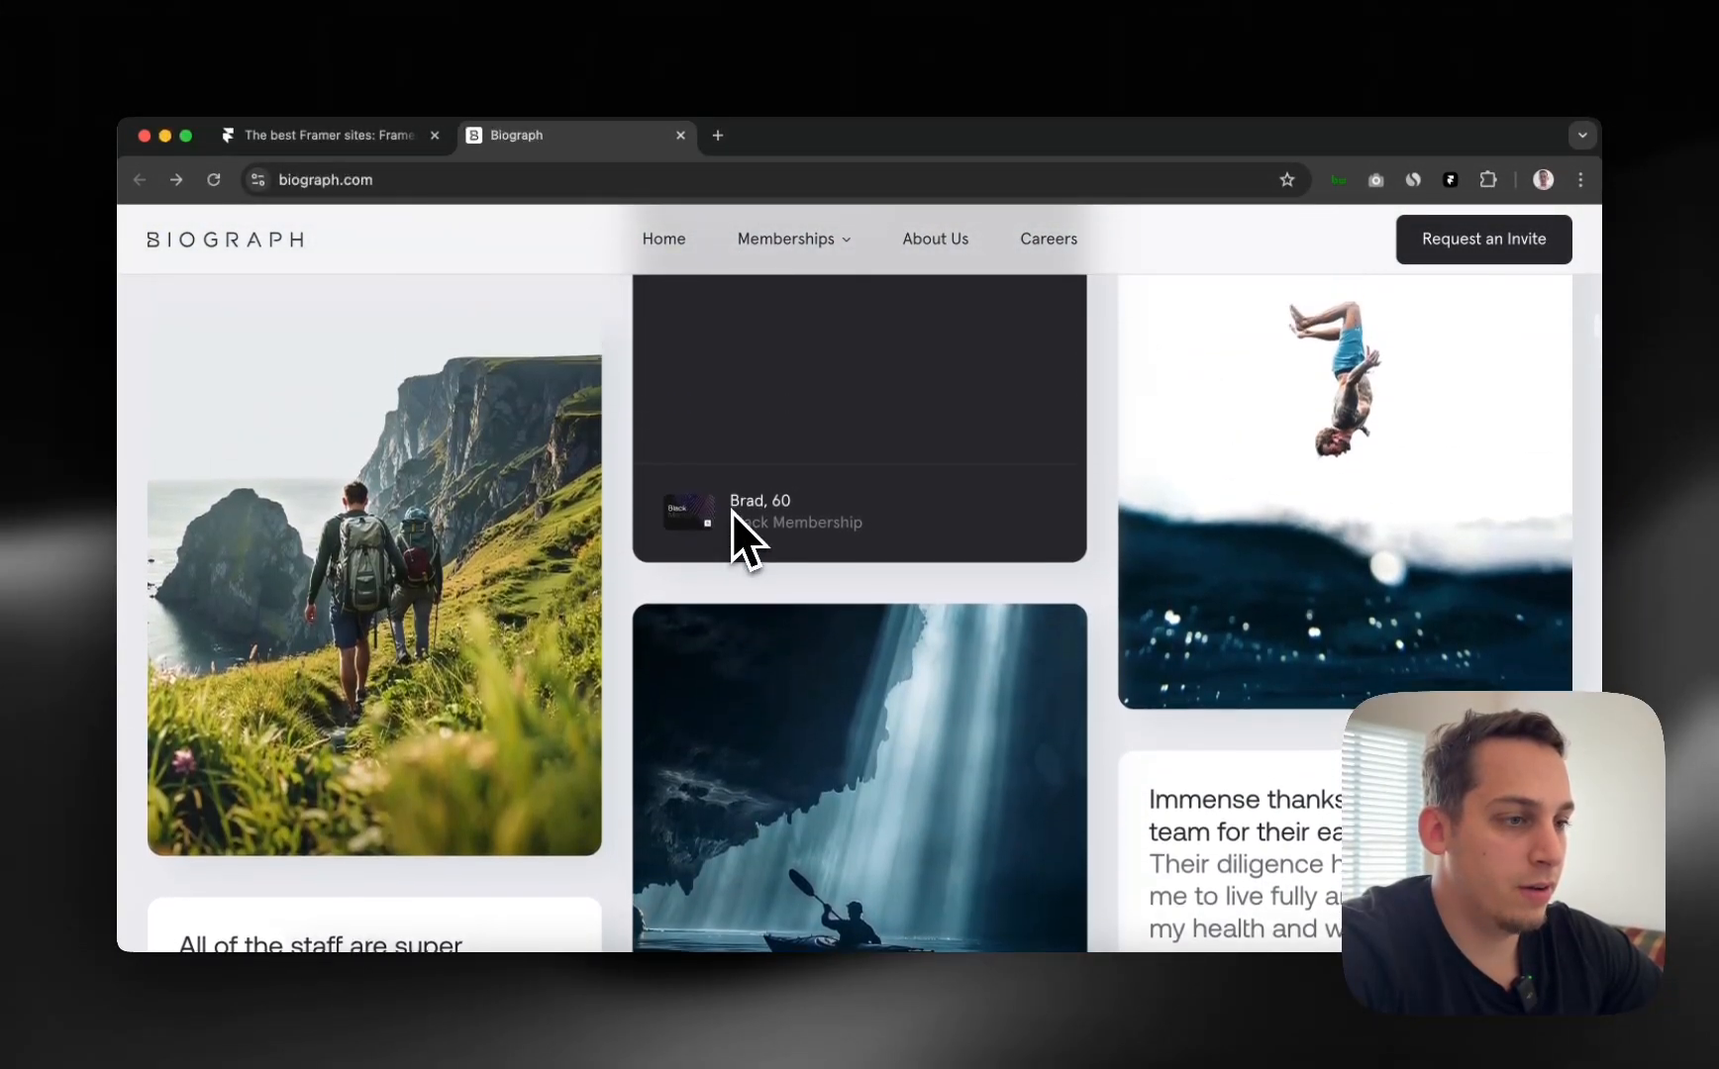
scroll(717, 502, "up", 1)
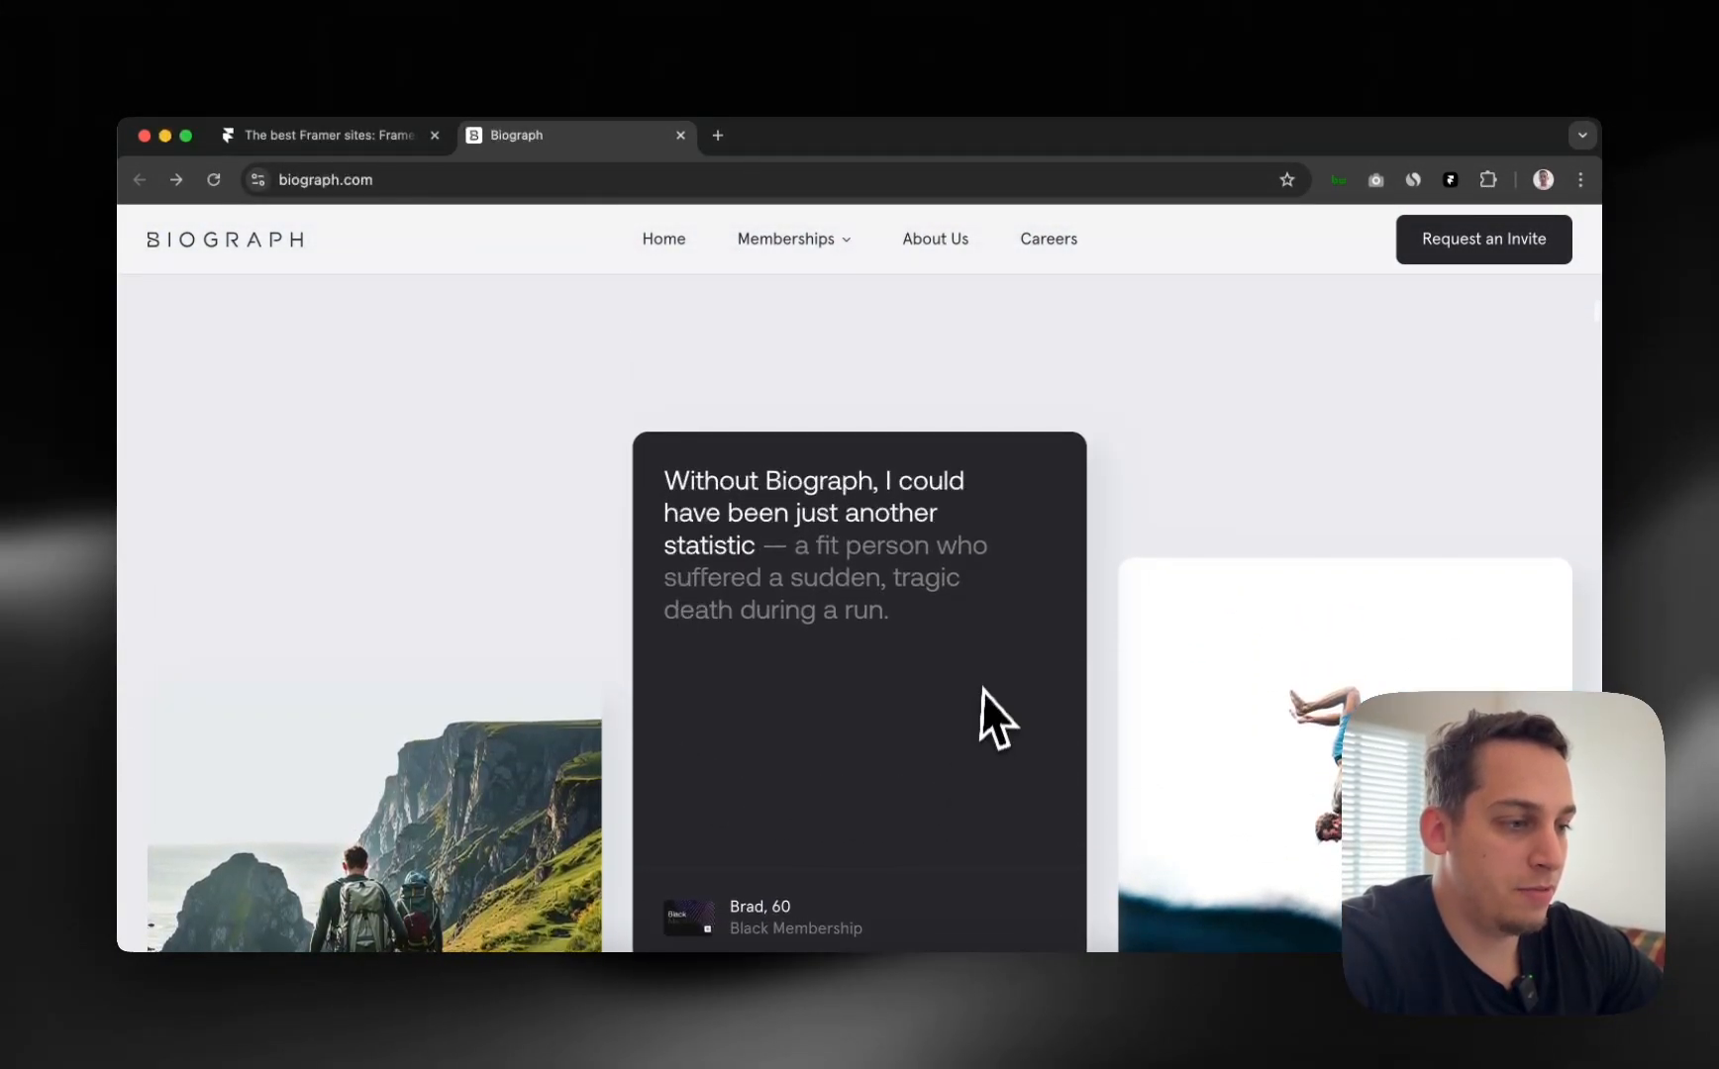
scroll(981, 688, "down", 10)
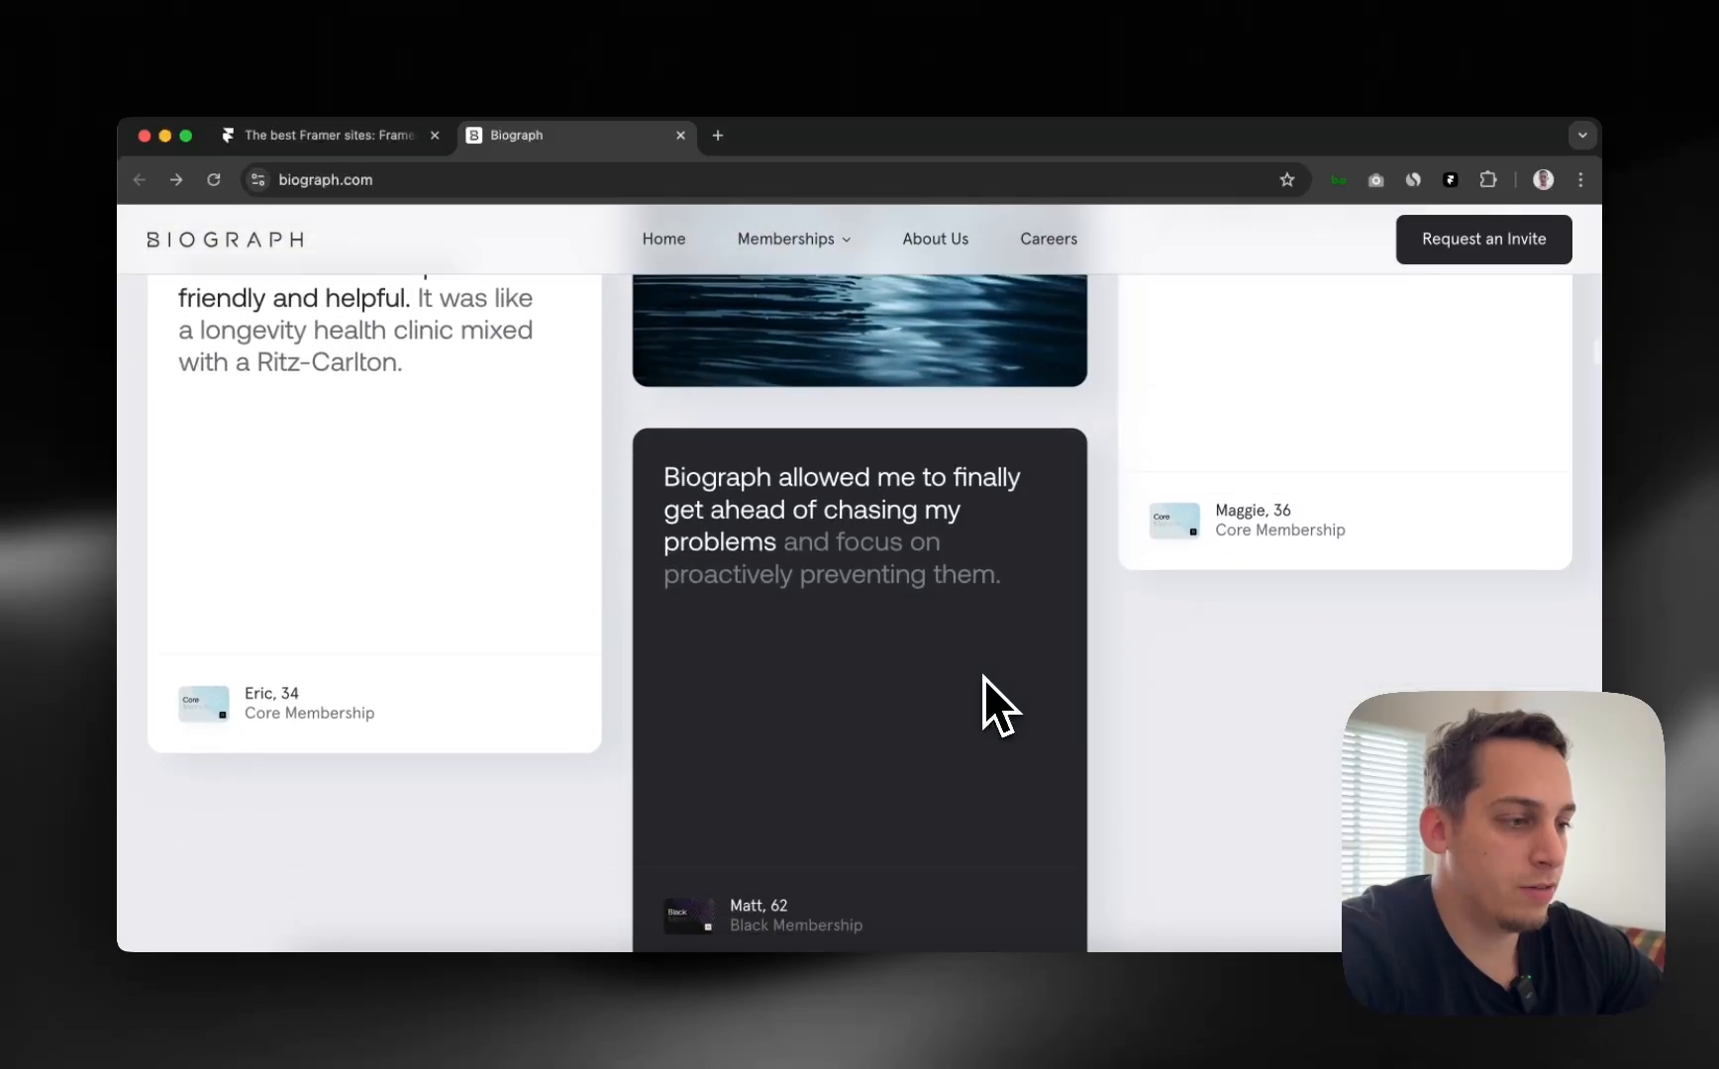
scroll(983, 678, "down", 8)
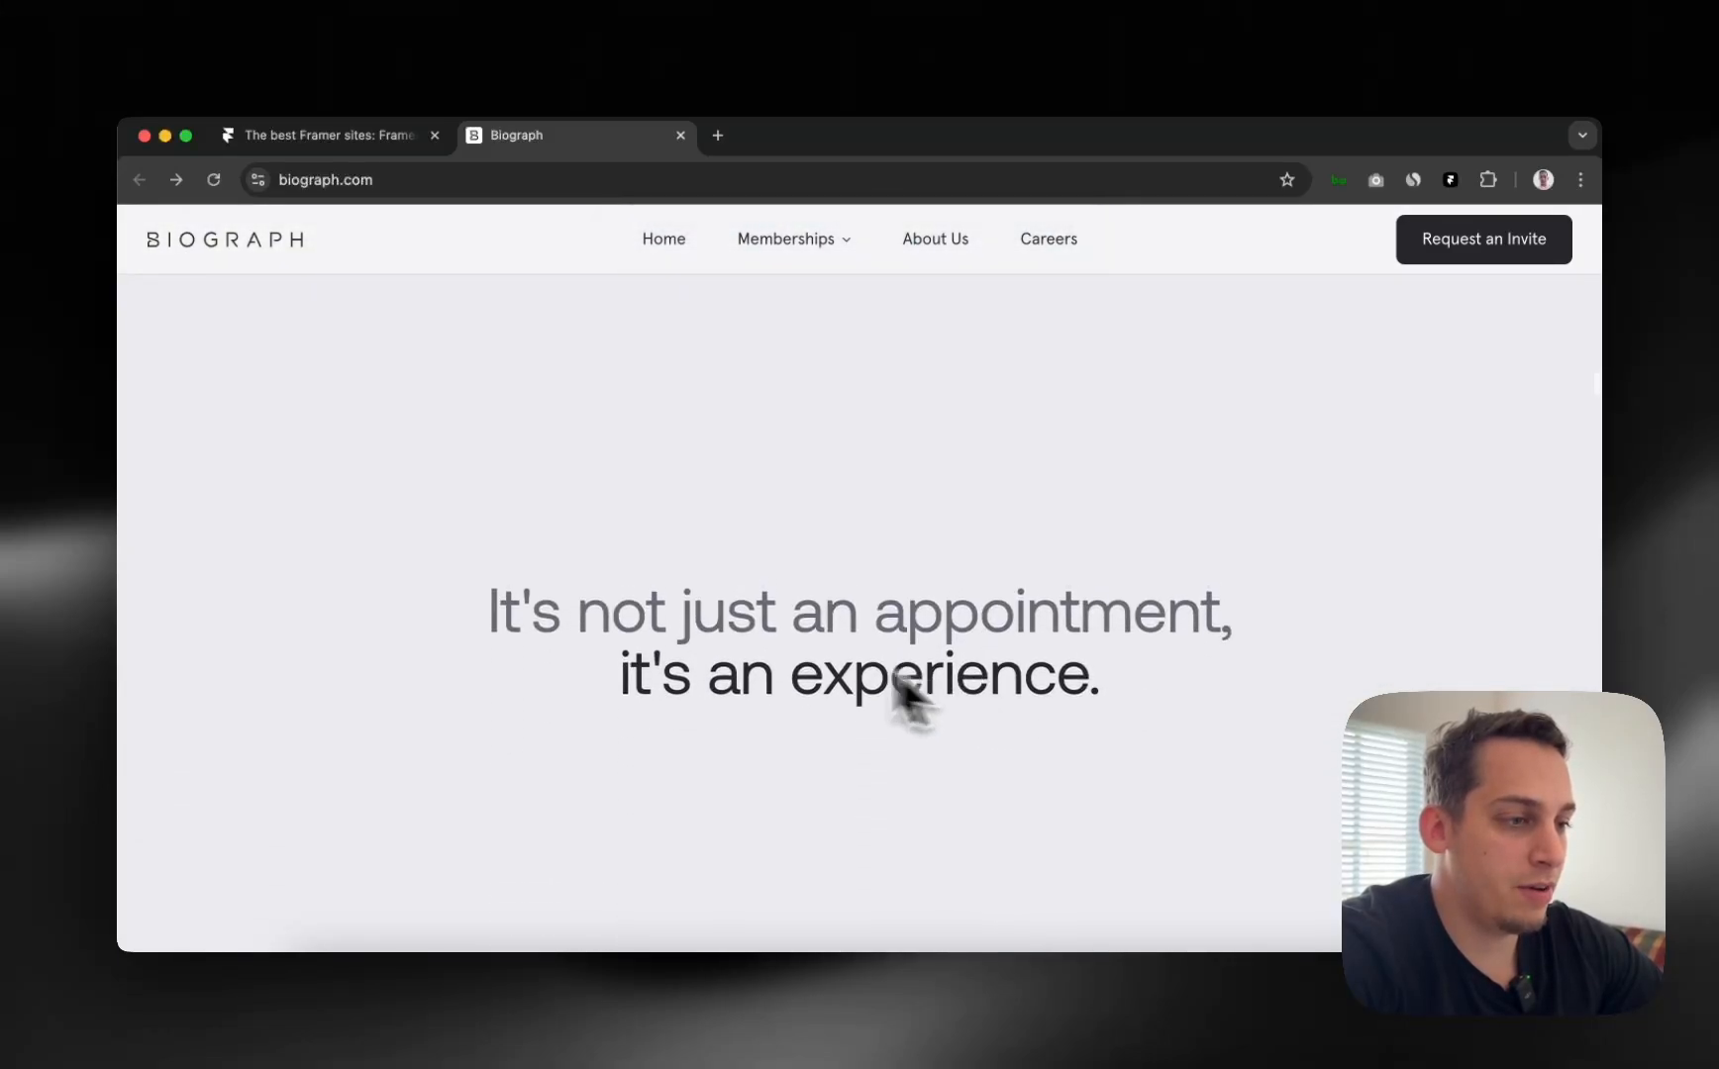
scroll(748, 733, "down", 10)
scroll(748, 733, "up", 10)
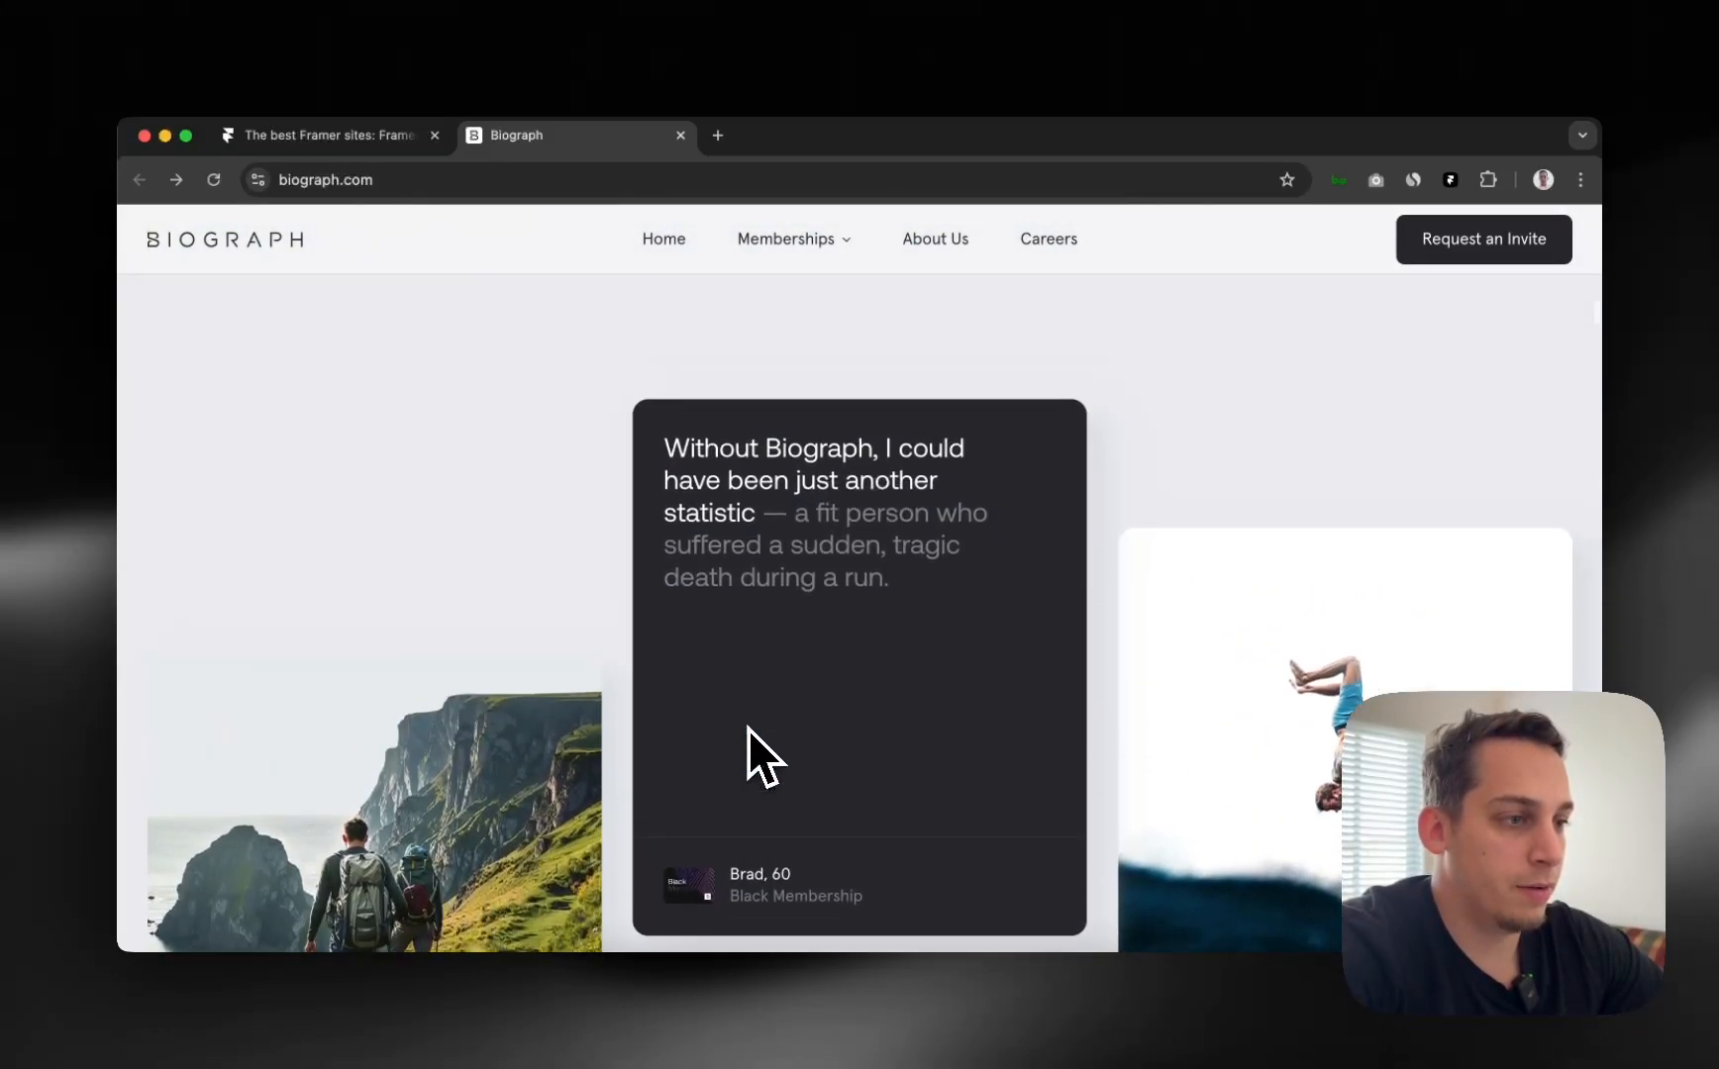
Inspect the Biograph page in the developer tools and narrow the responsive preview to 889 px wide to examine its smaller layout.
right_click(1228, 510)
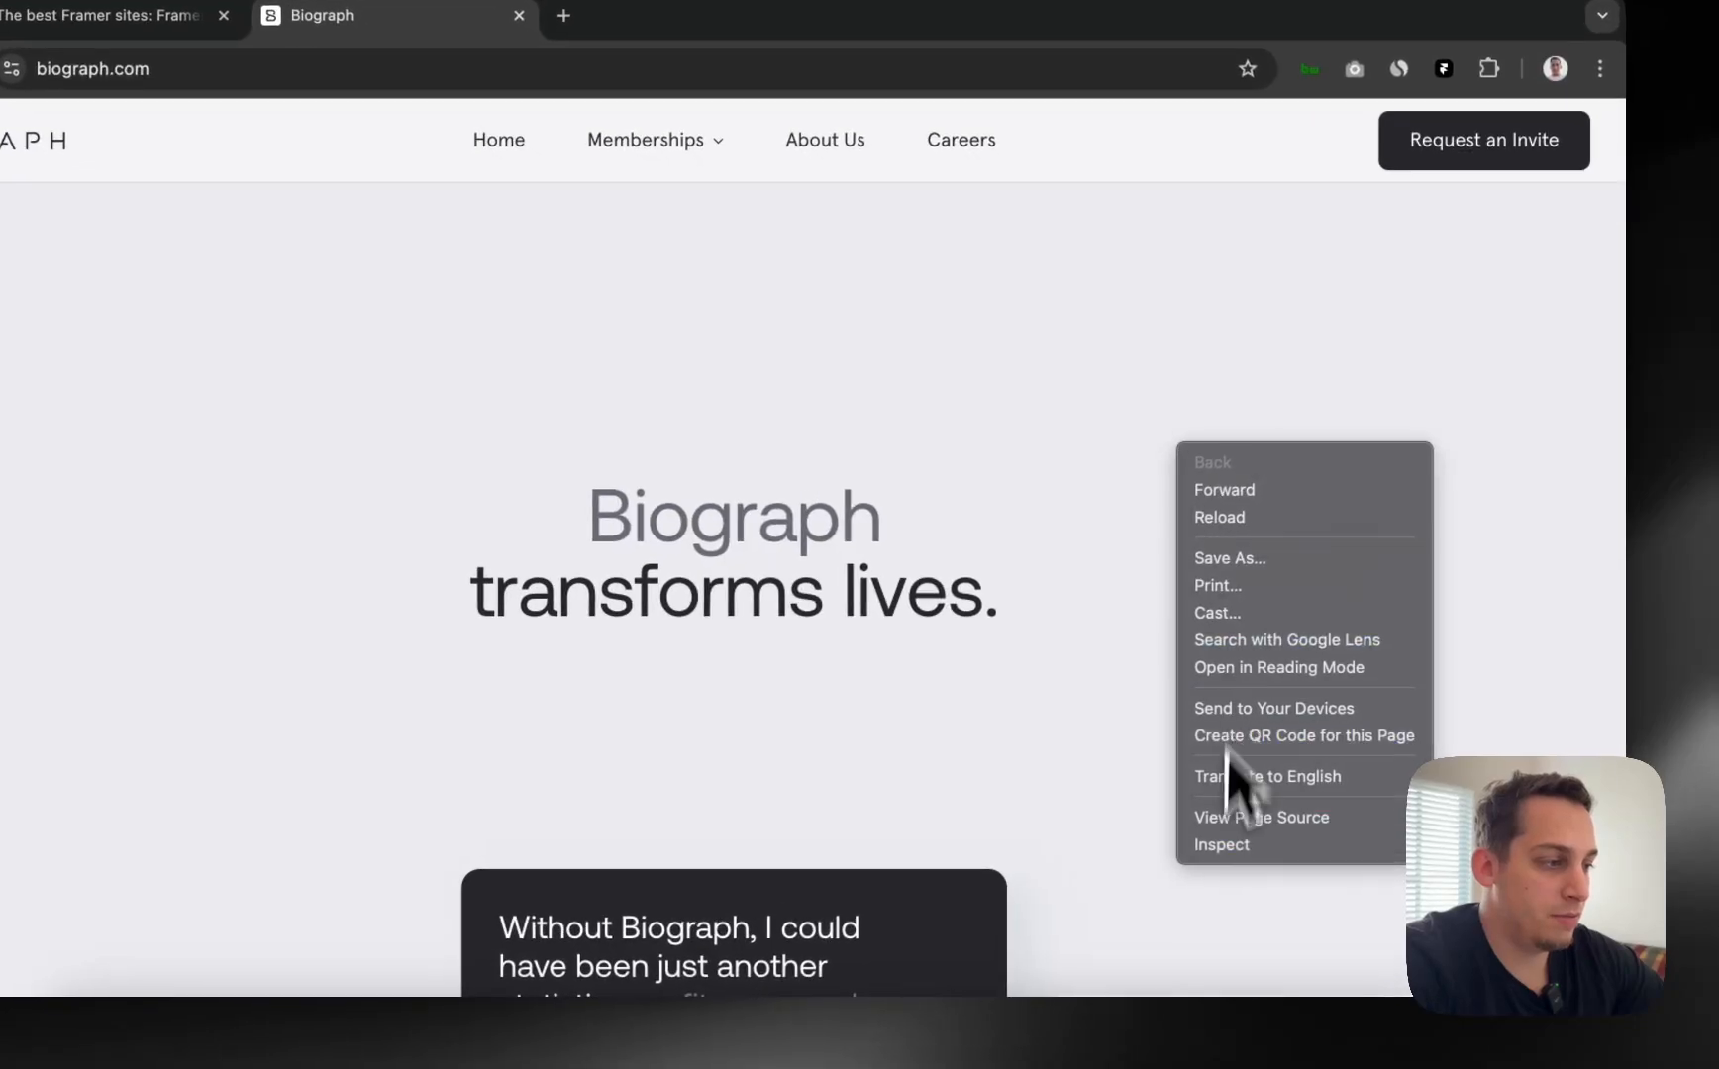
left_click(1224, 847)
left_click_drag(853, 575, 1393, 525)
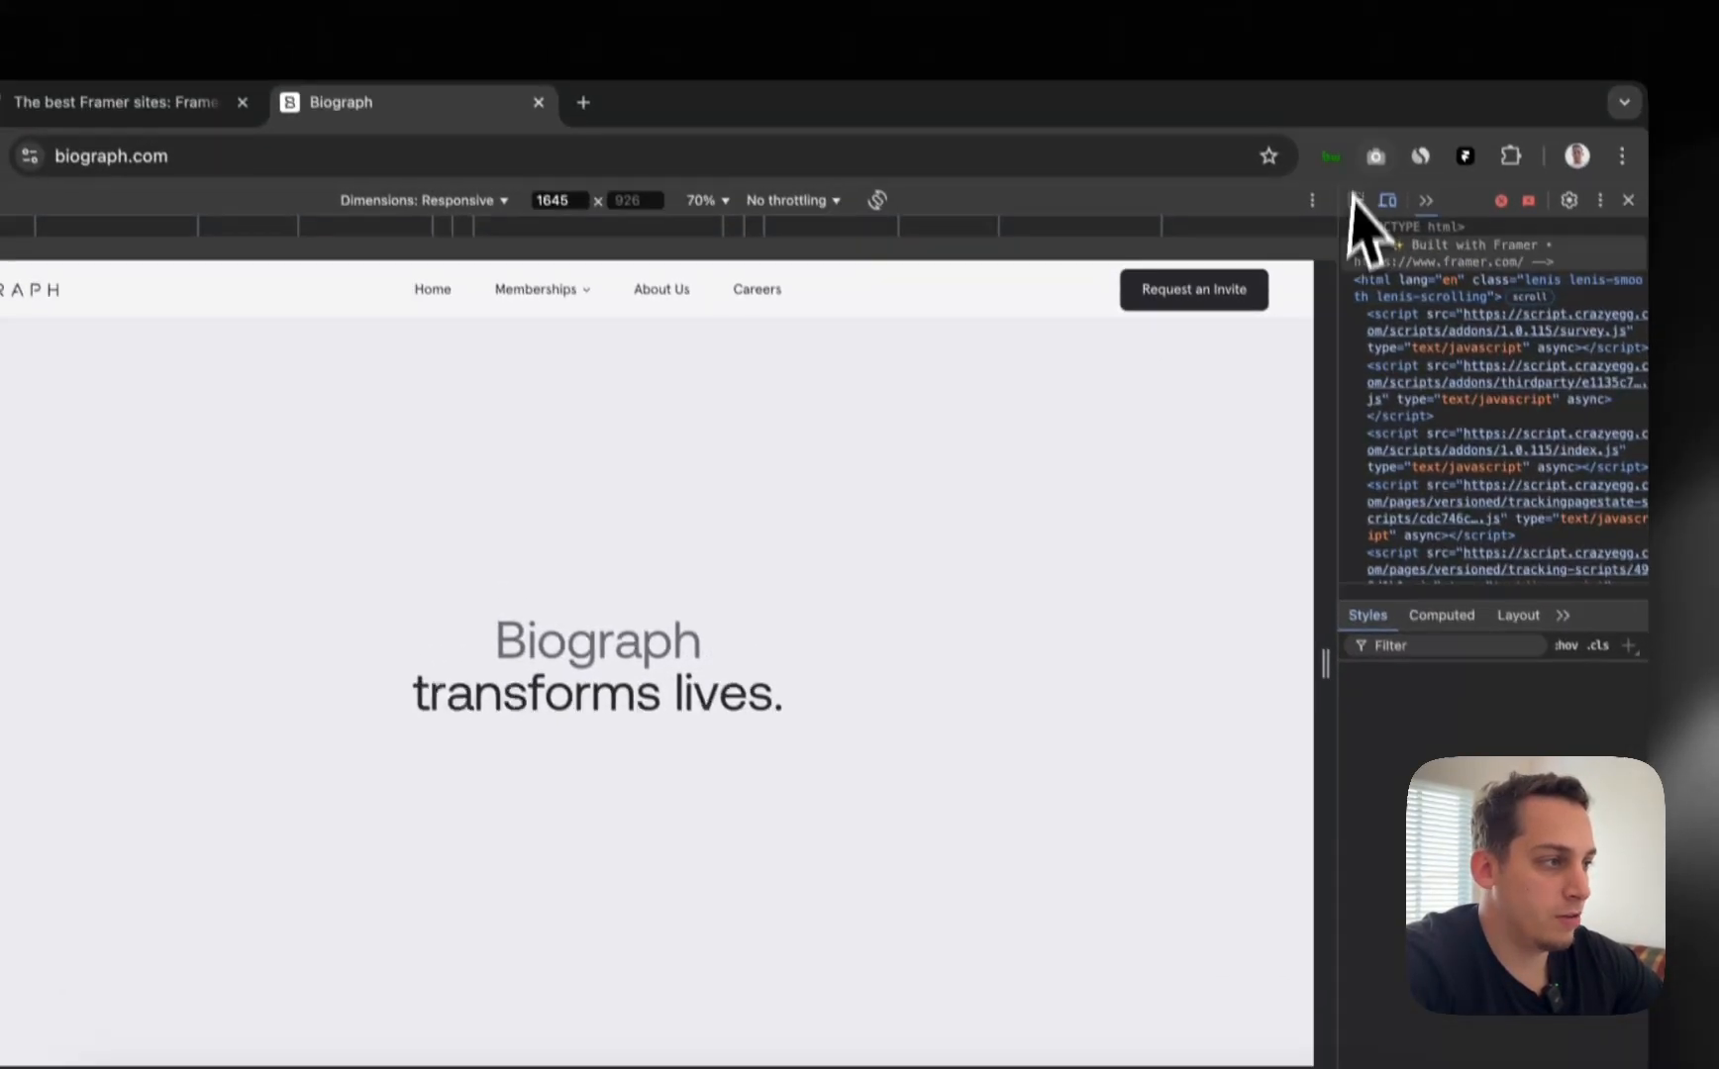
left_click(1333, 111)
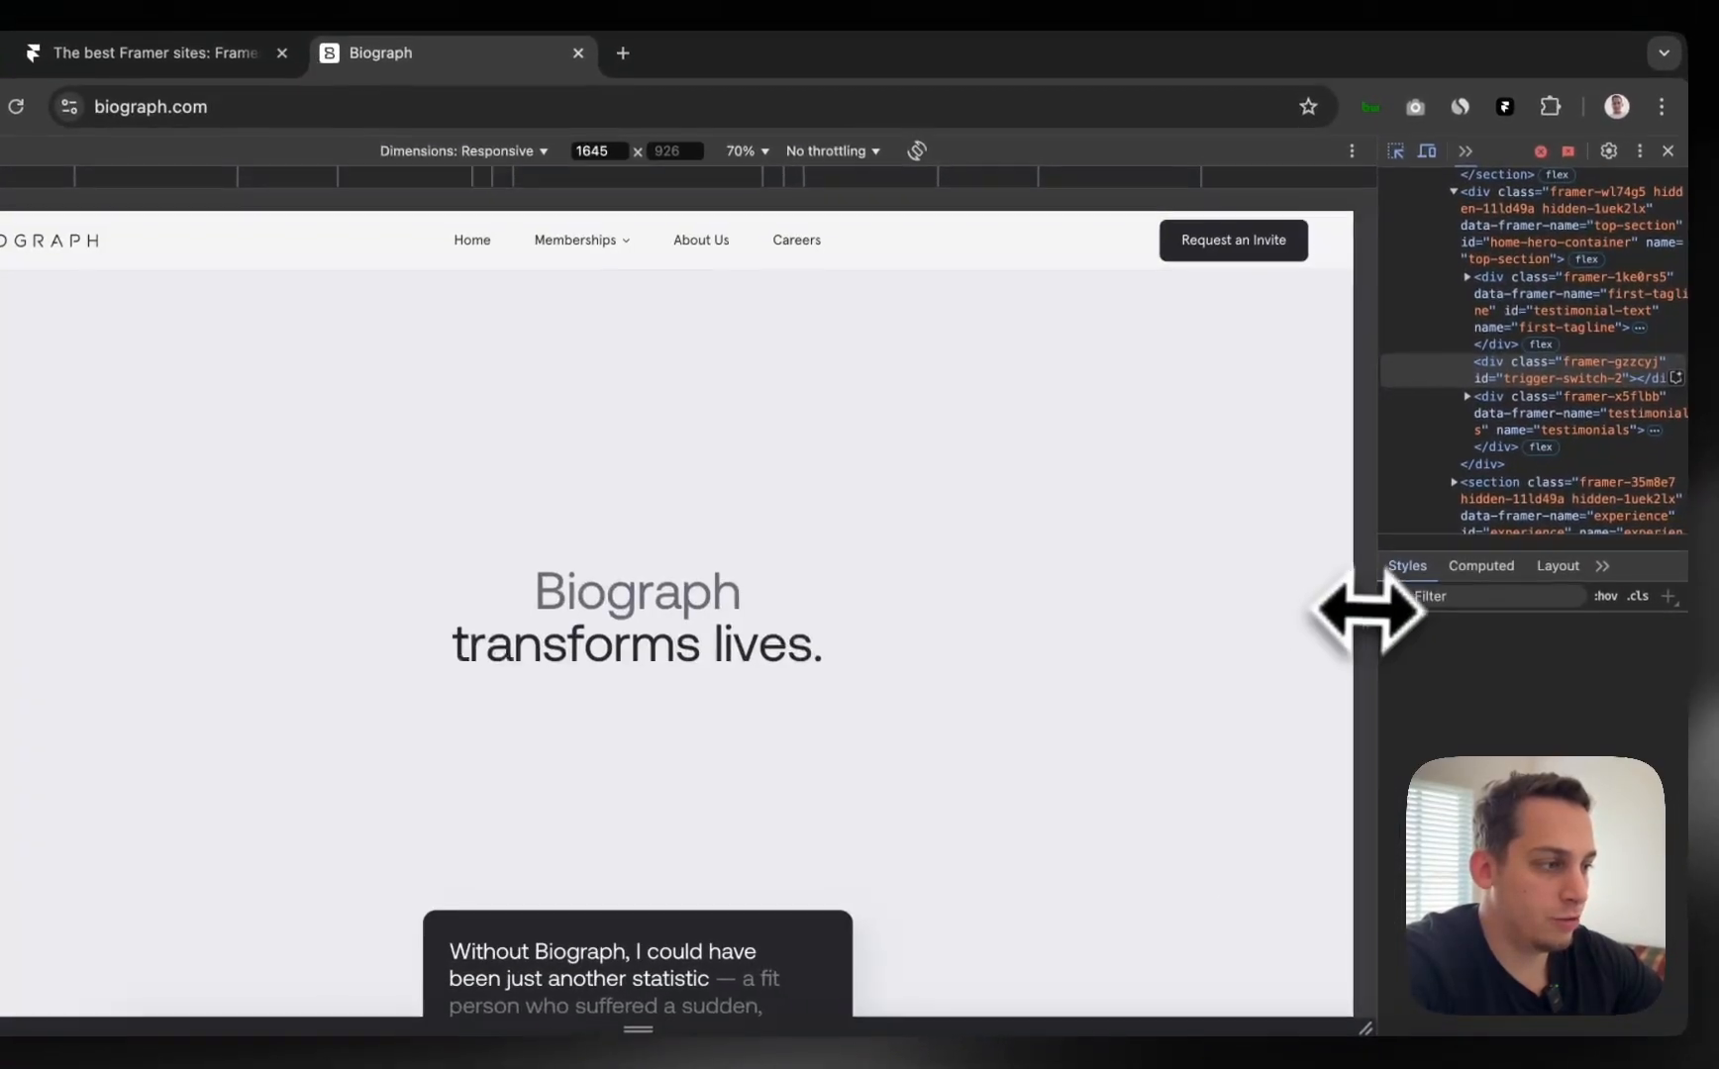
left_click_drag(1384, 592, 1012, 587)
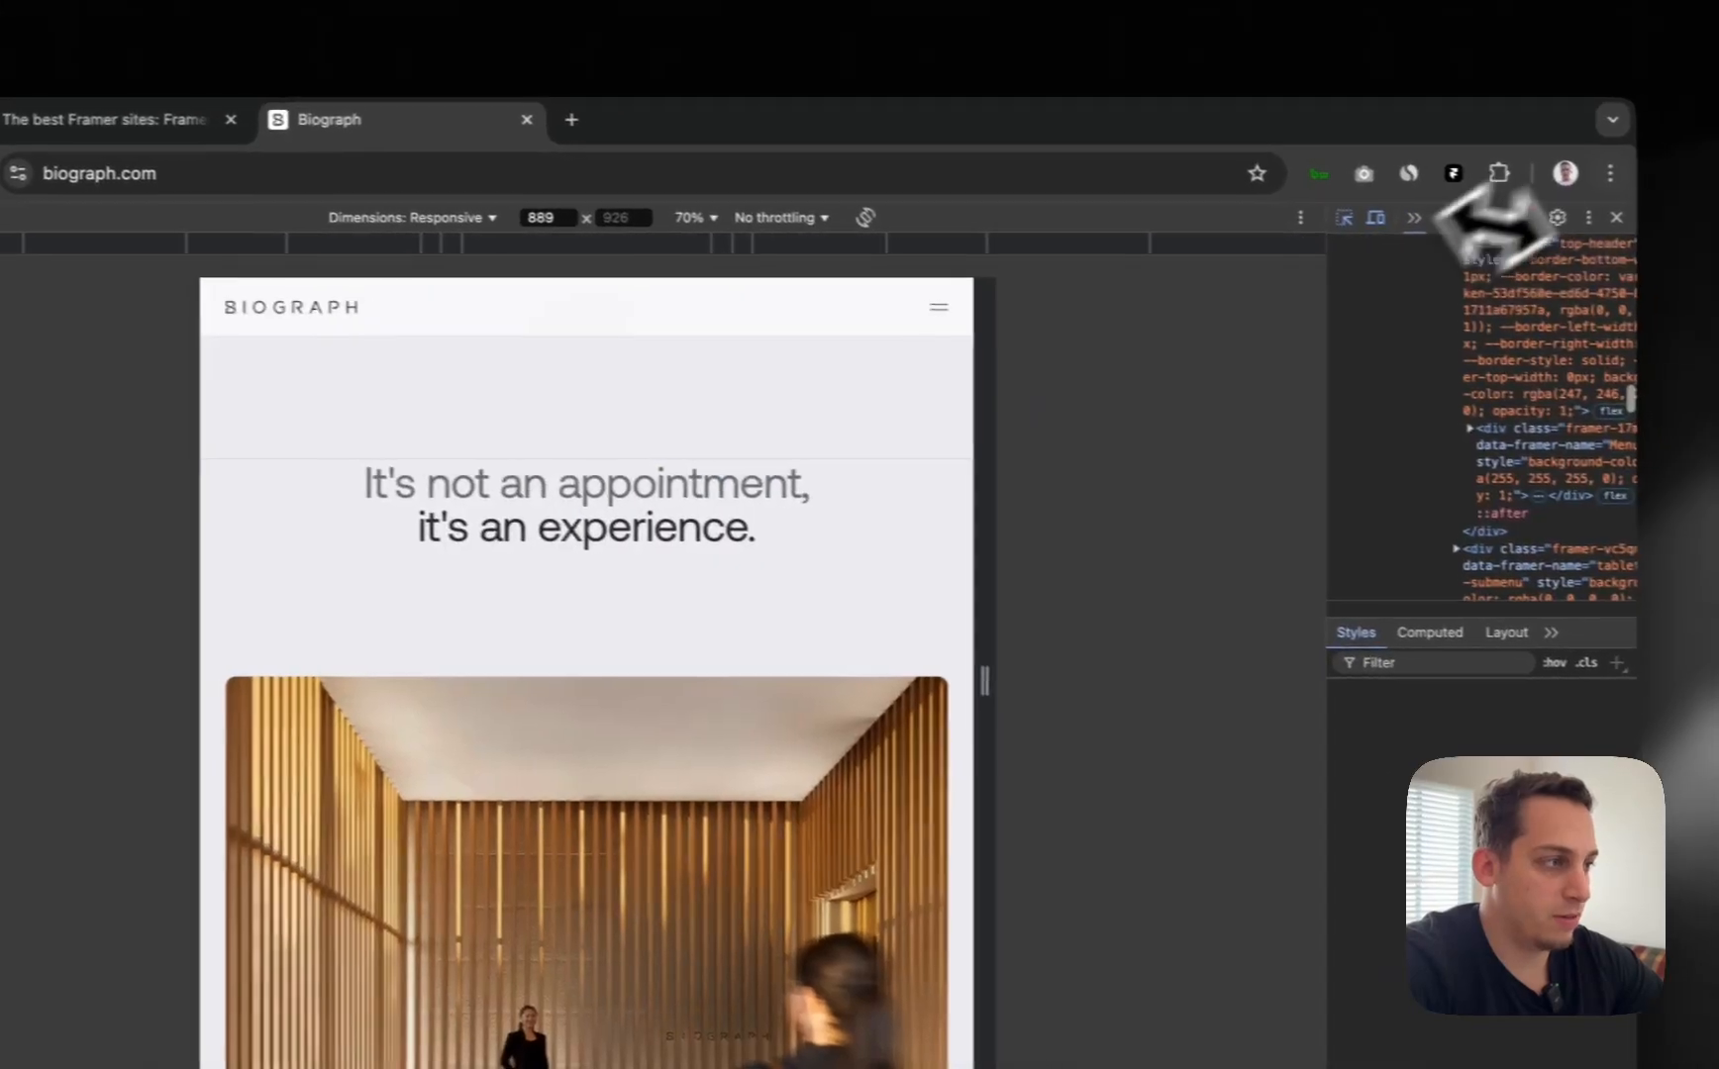
Close the developer tools, reload the Biograph page and review the scrolling of the "Biograph transforms lives." section at full width.
left_click(1616, 217)
scroll(968, 582, "up", 15)
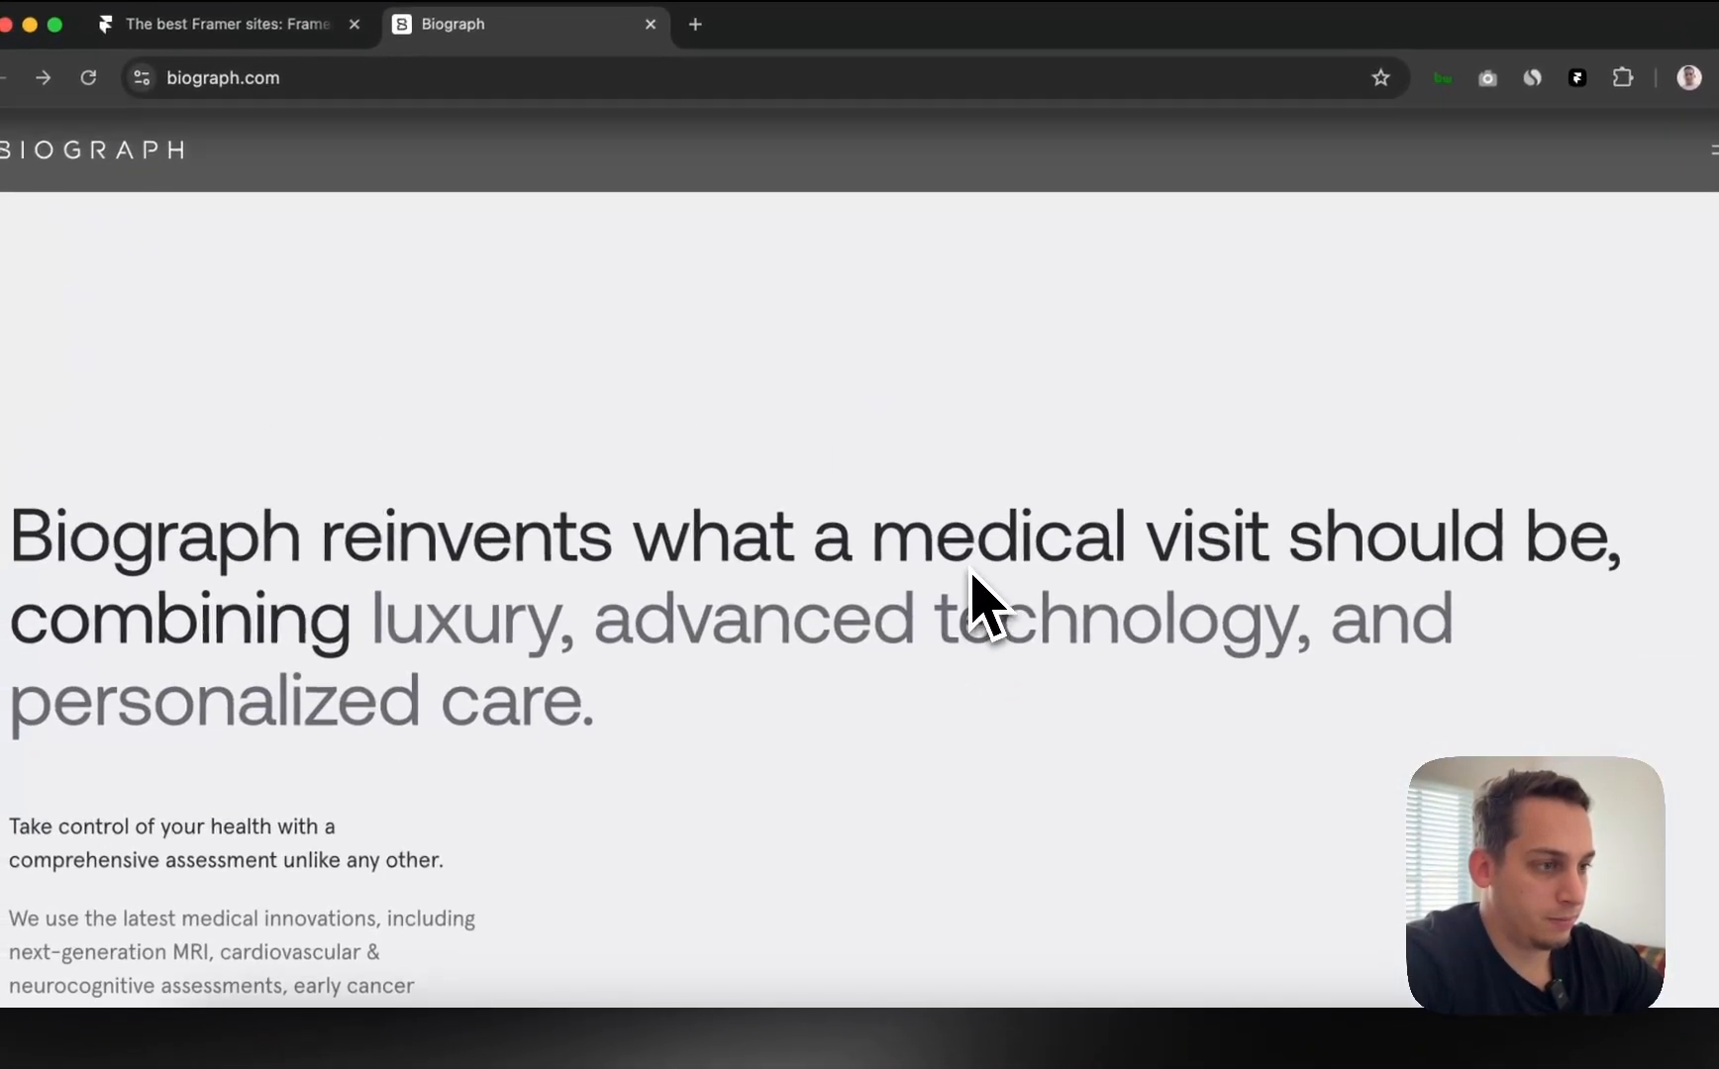
key("super+r")
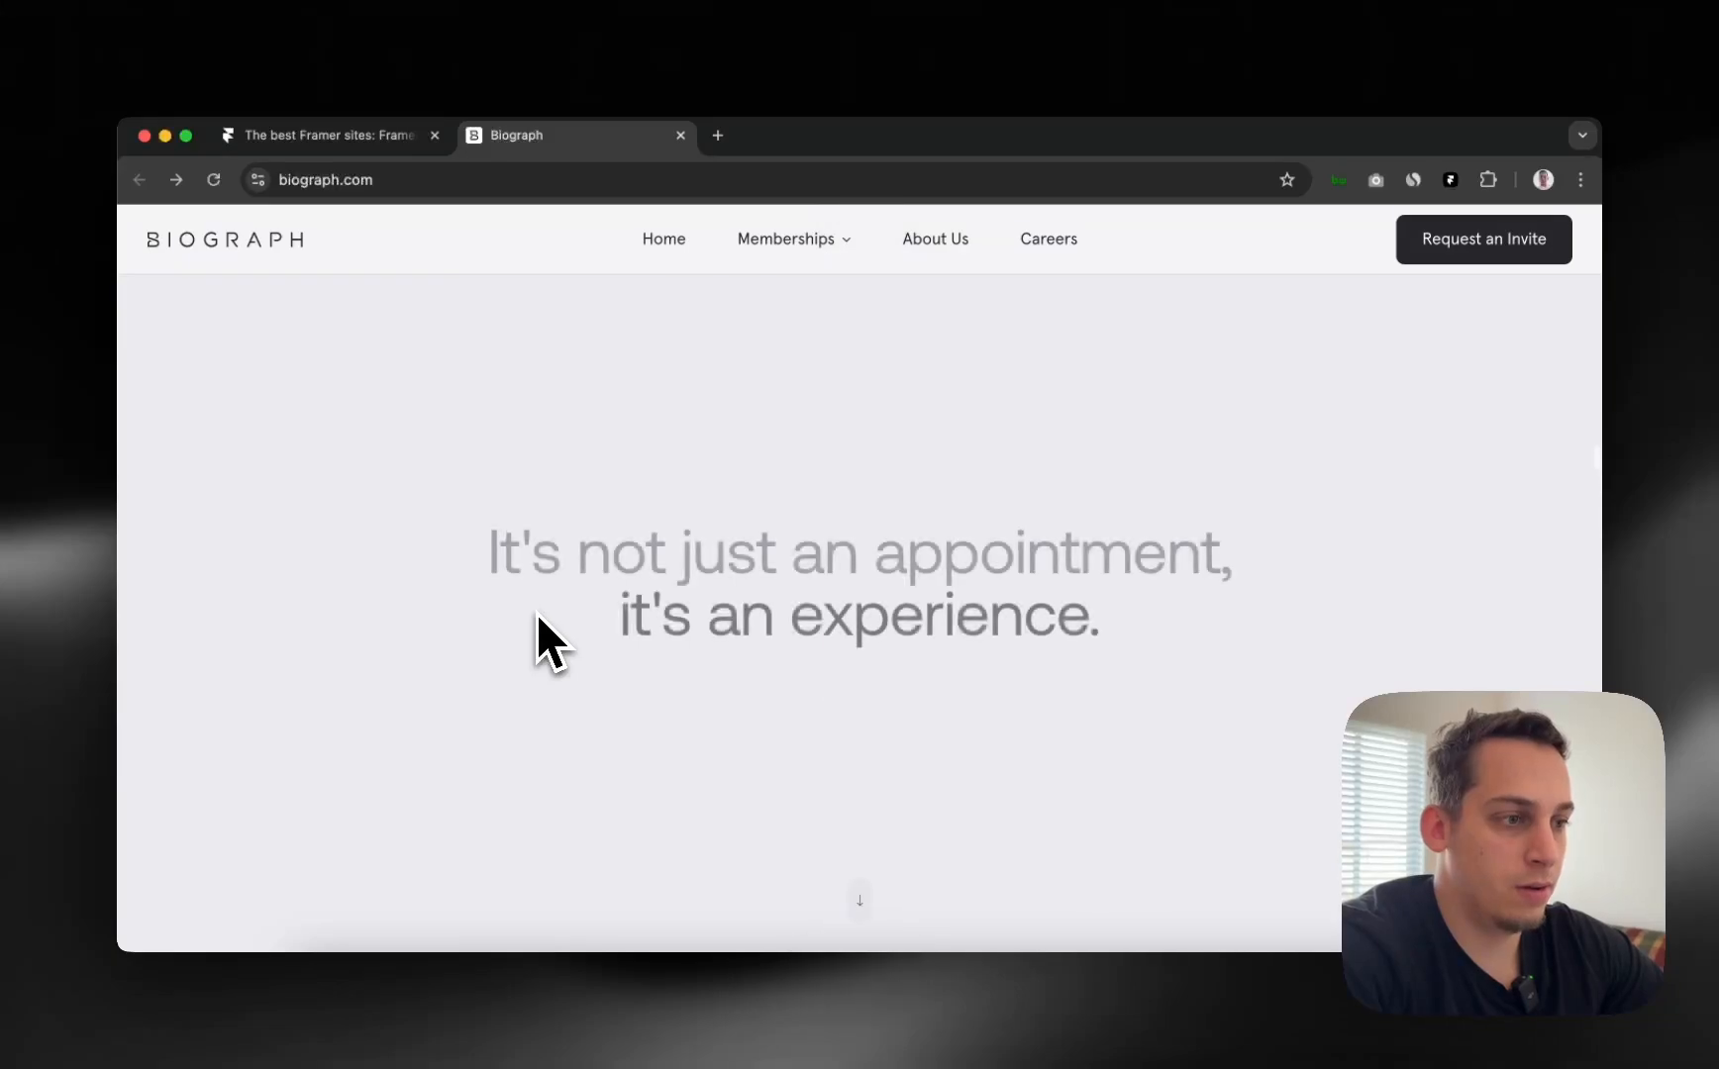
scroll(537, 614, "down", 10)
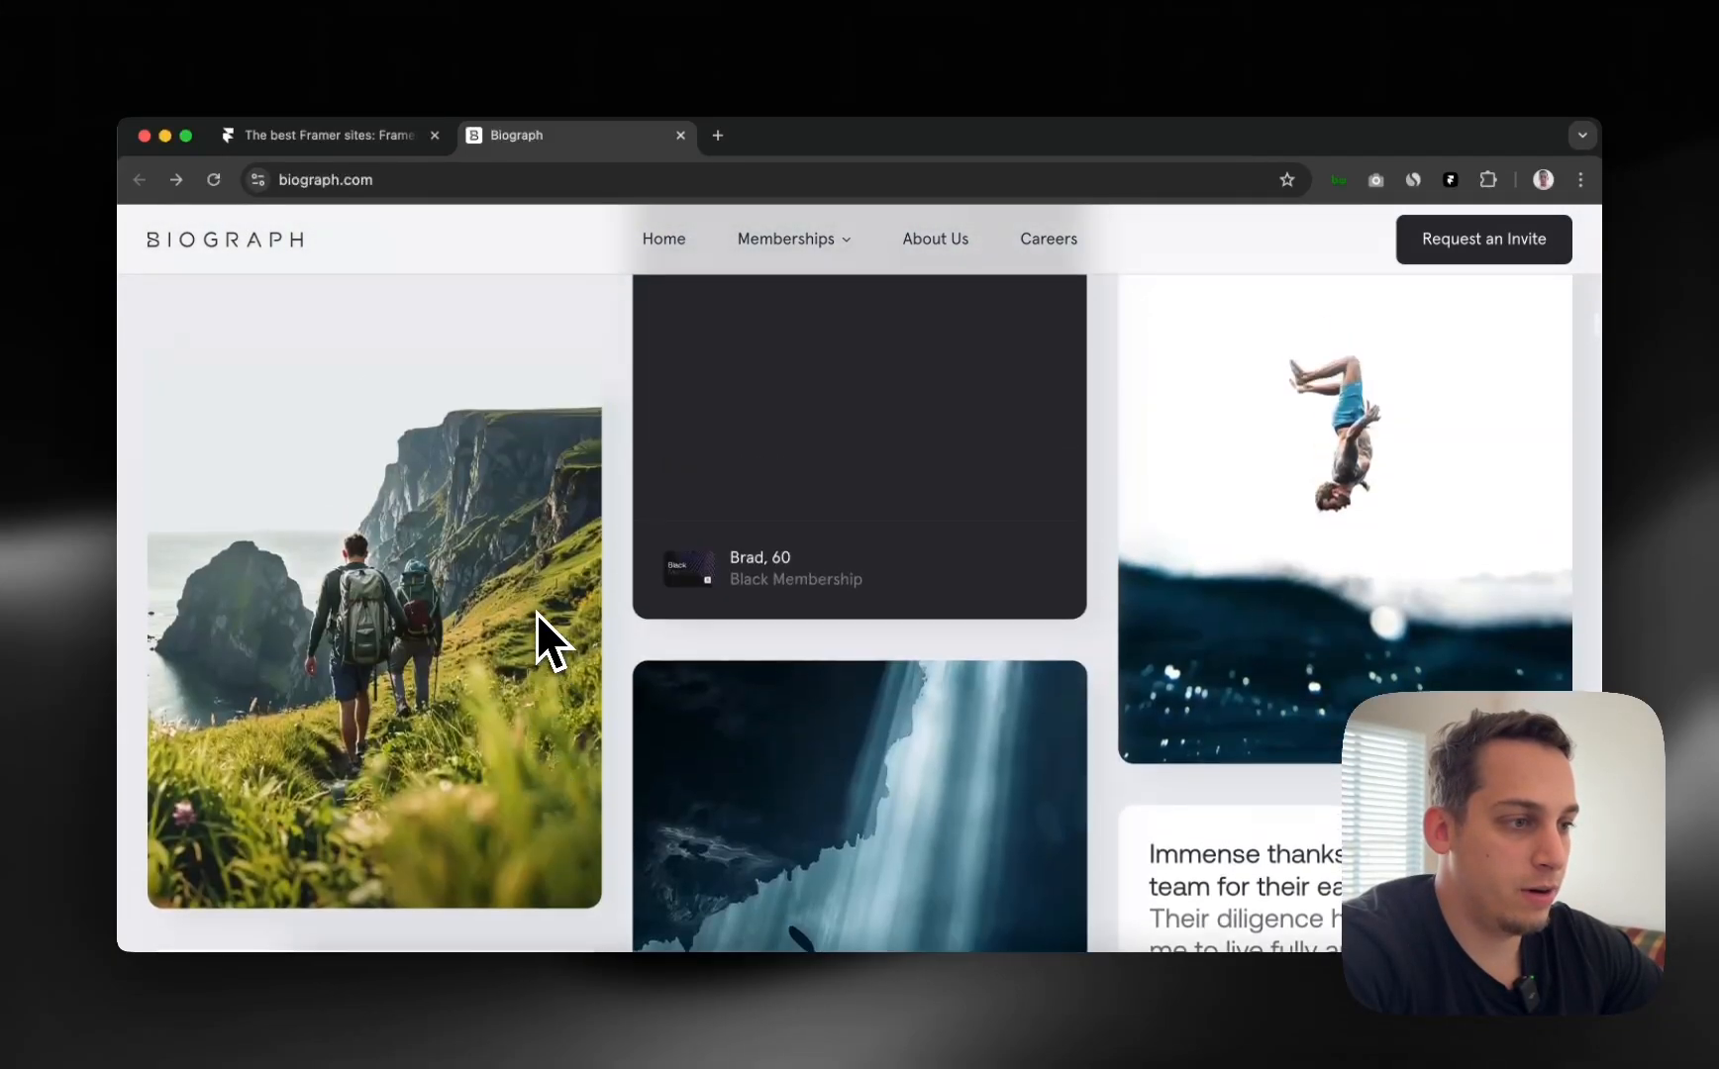
scroll(537, 614, "up", 5)
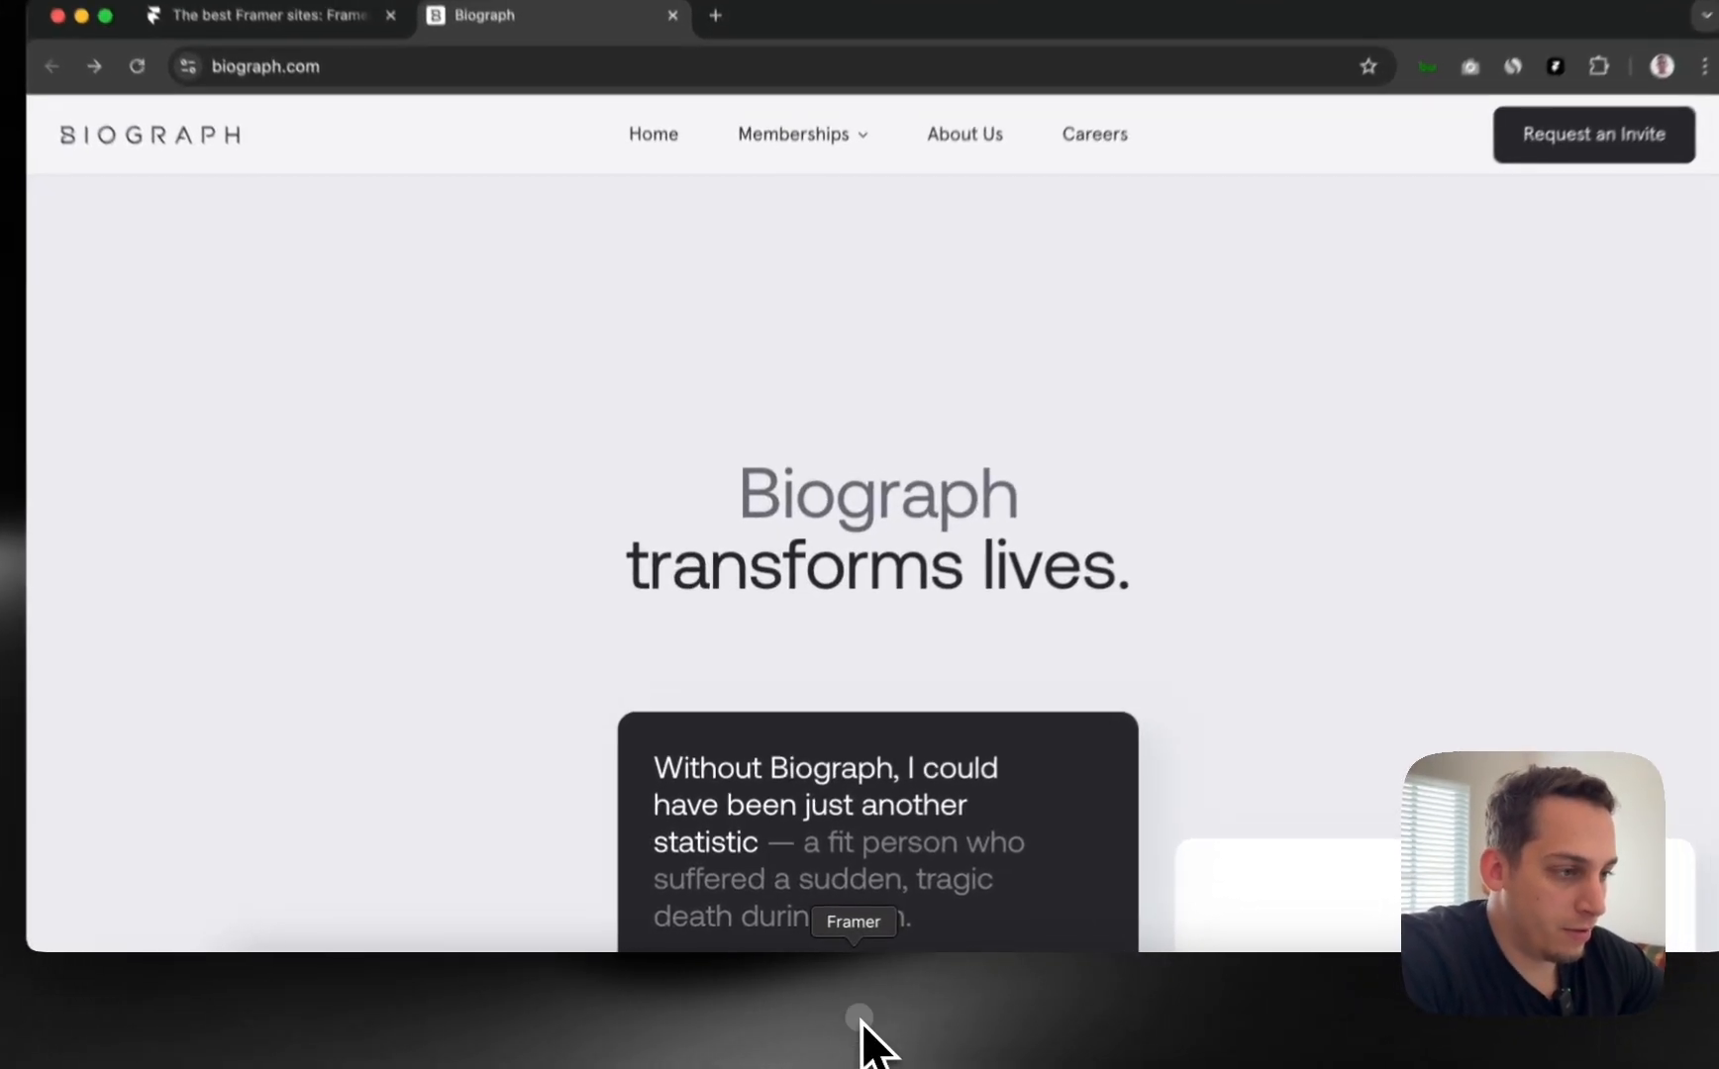
Switch to Framer and add a two-line text layer reading "Biograph" and "Transforms lives." inside the Desktop frame.
left_click(856, 982)
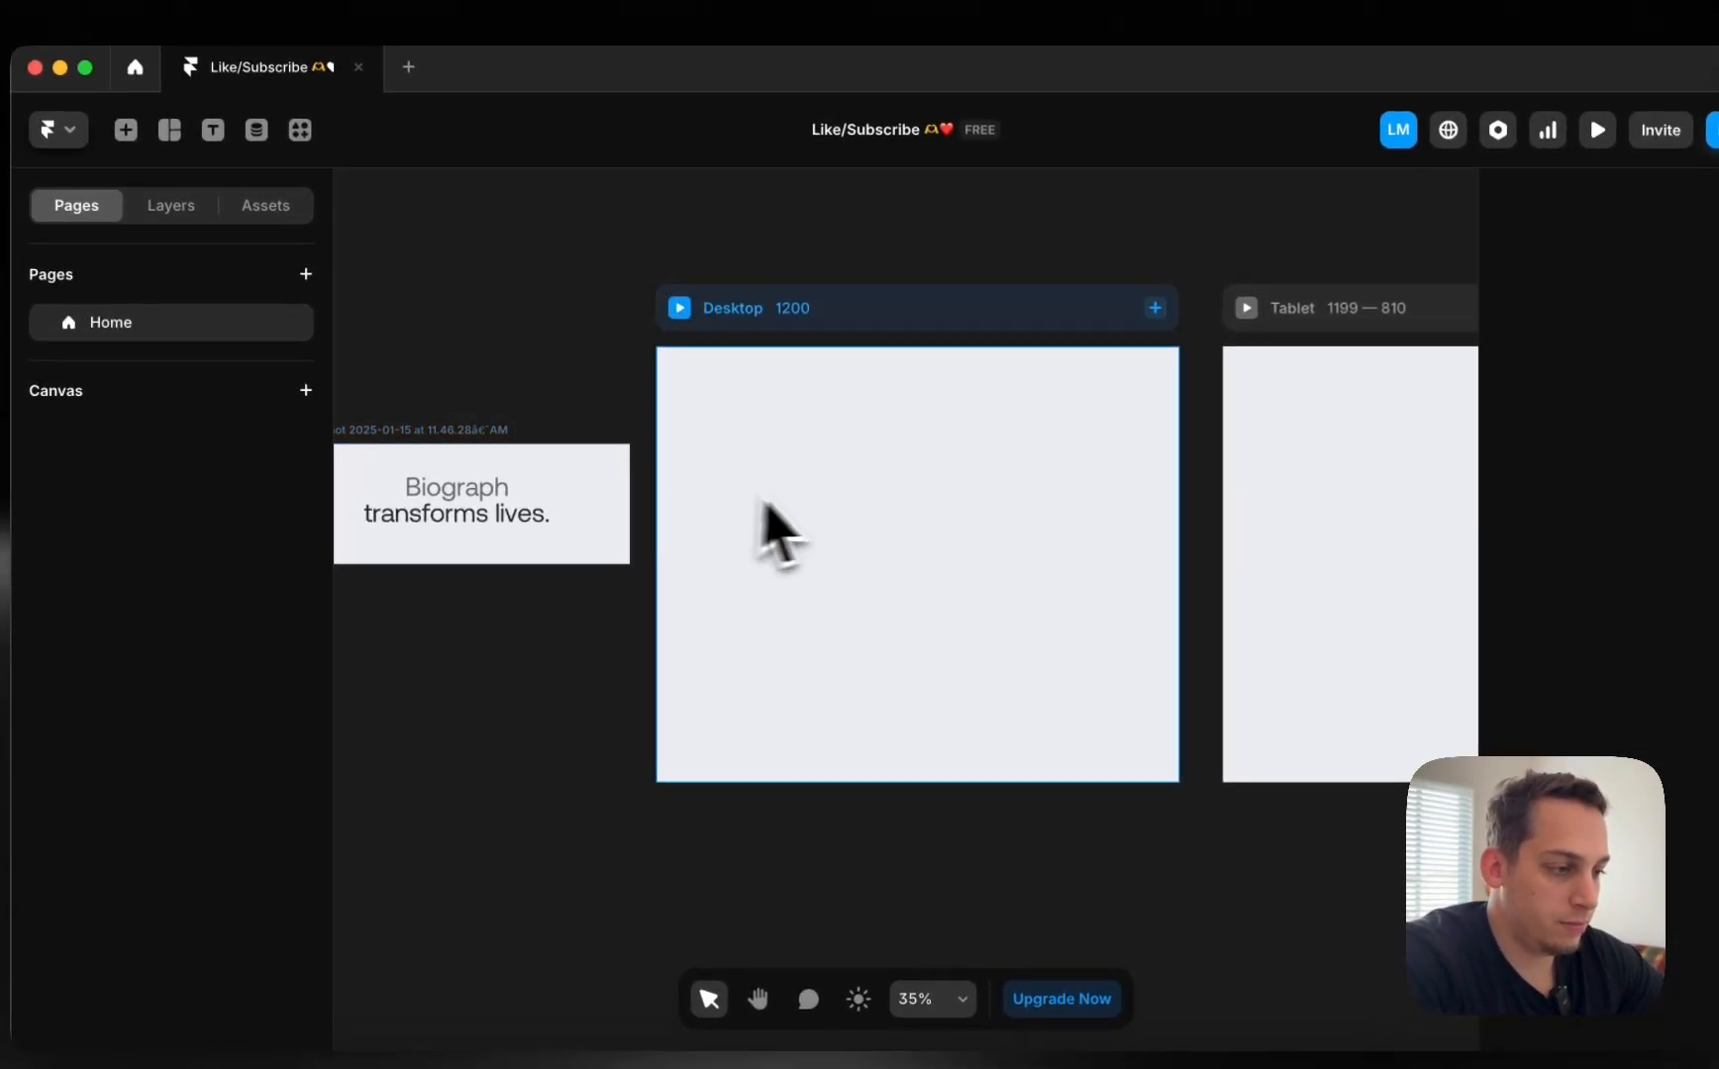
scroll(738, 485, "left", 1)
key("t")
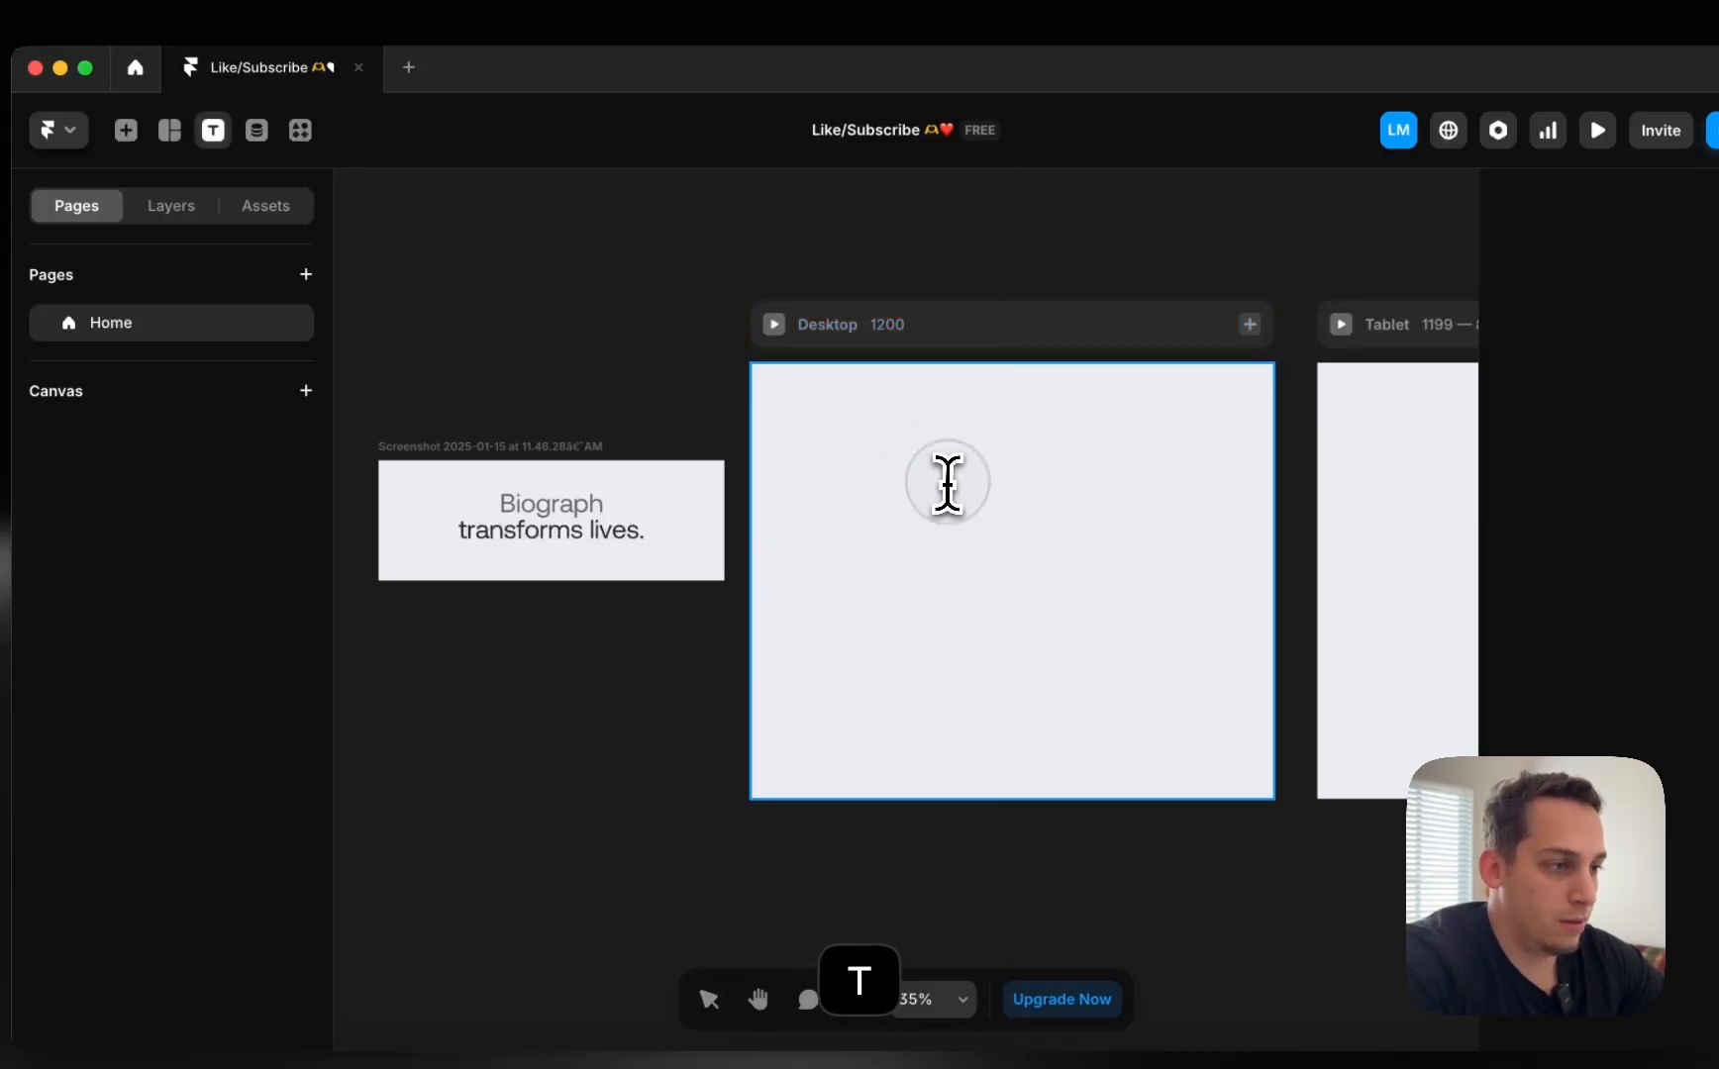
left_click(946, 482)
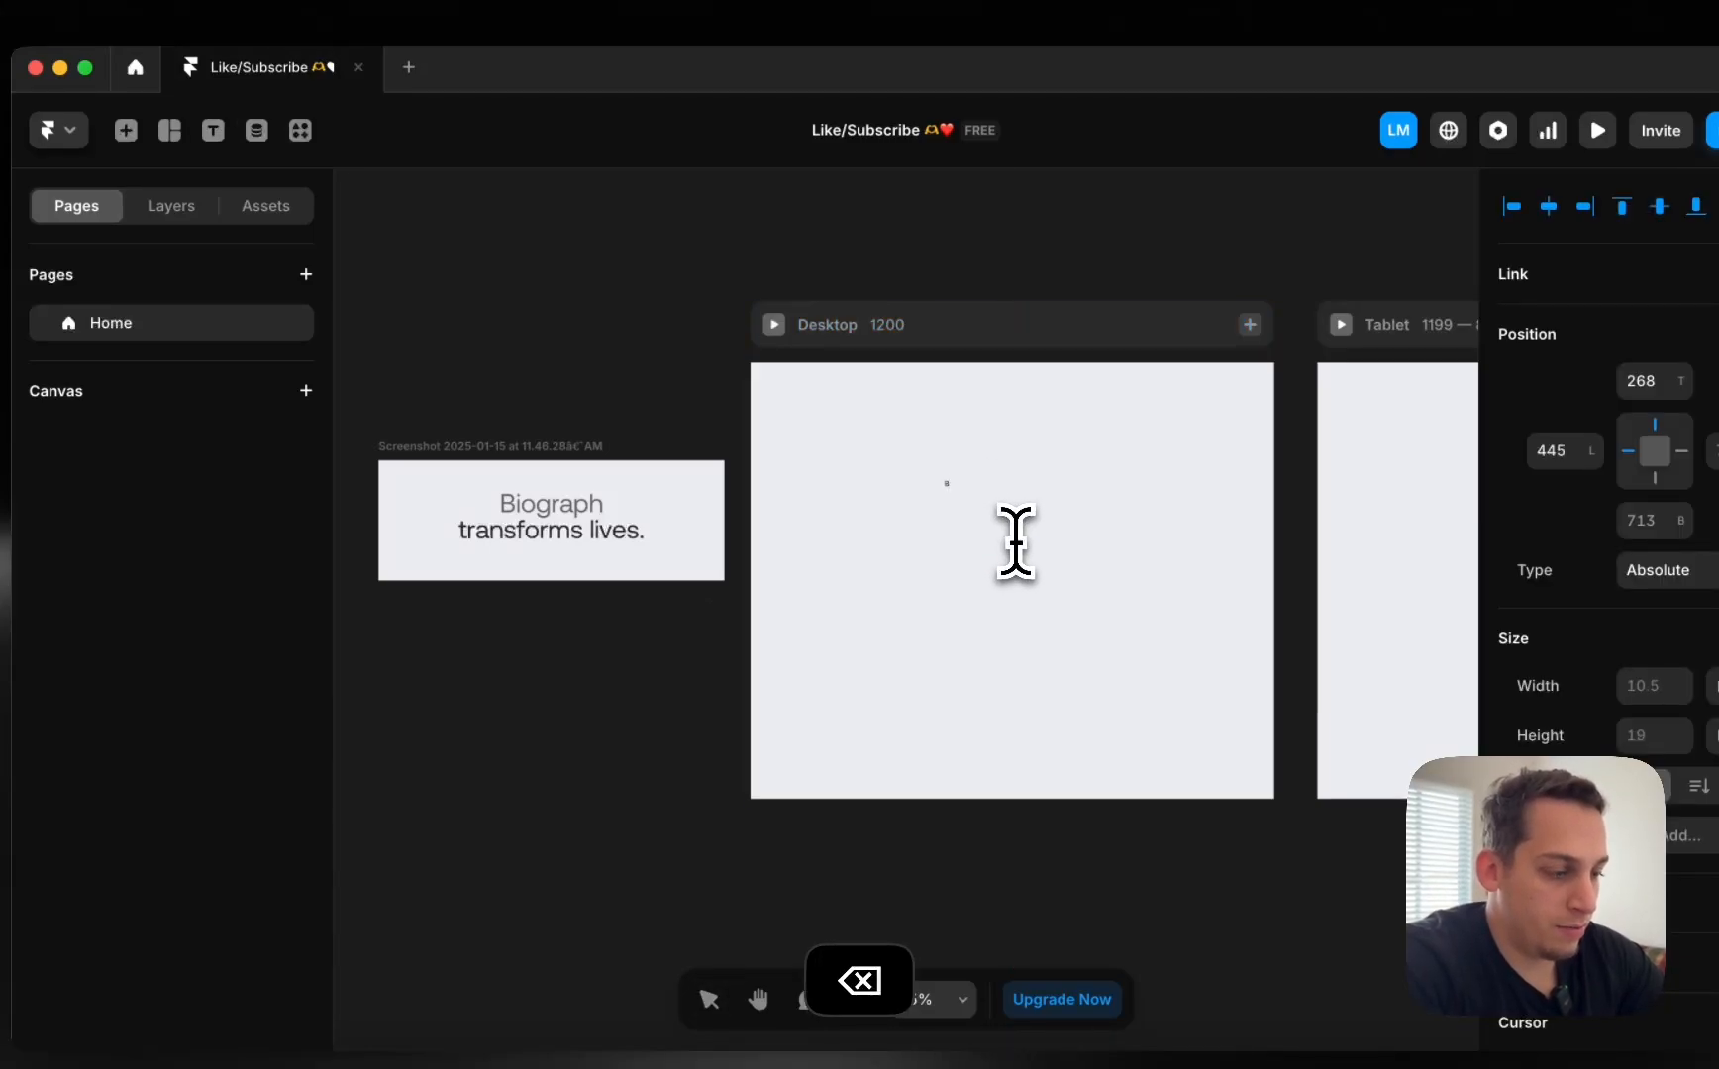
type("Biograph")
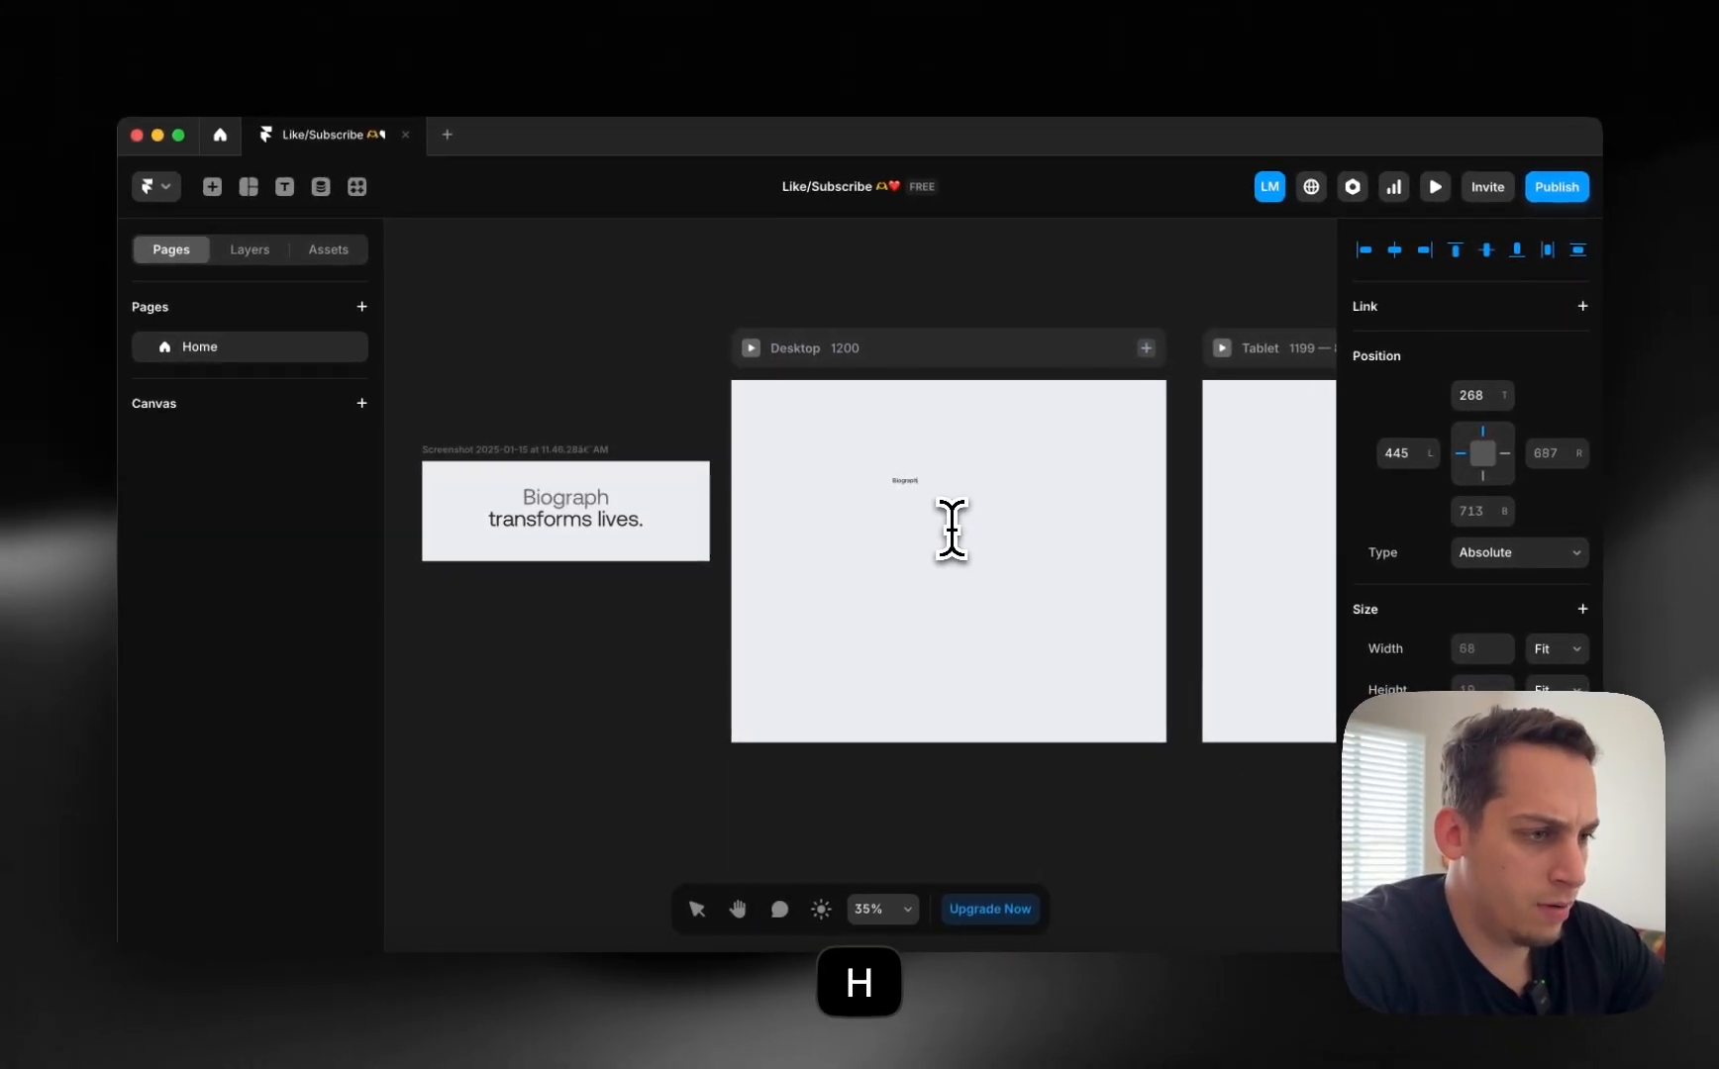
scroll(953, 545, "up", 3)
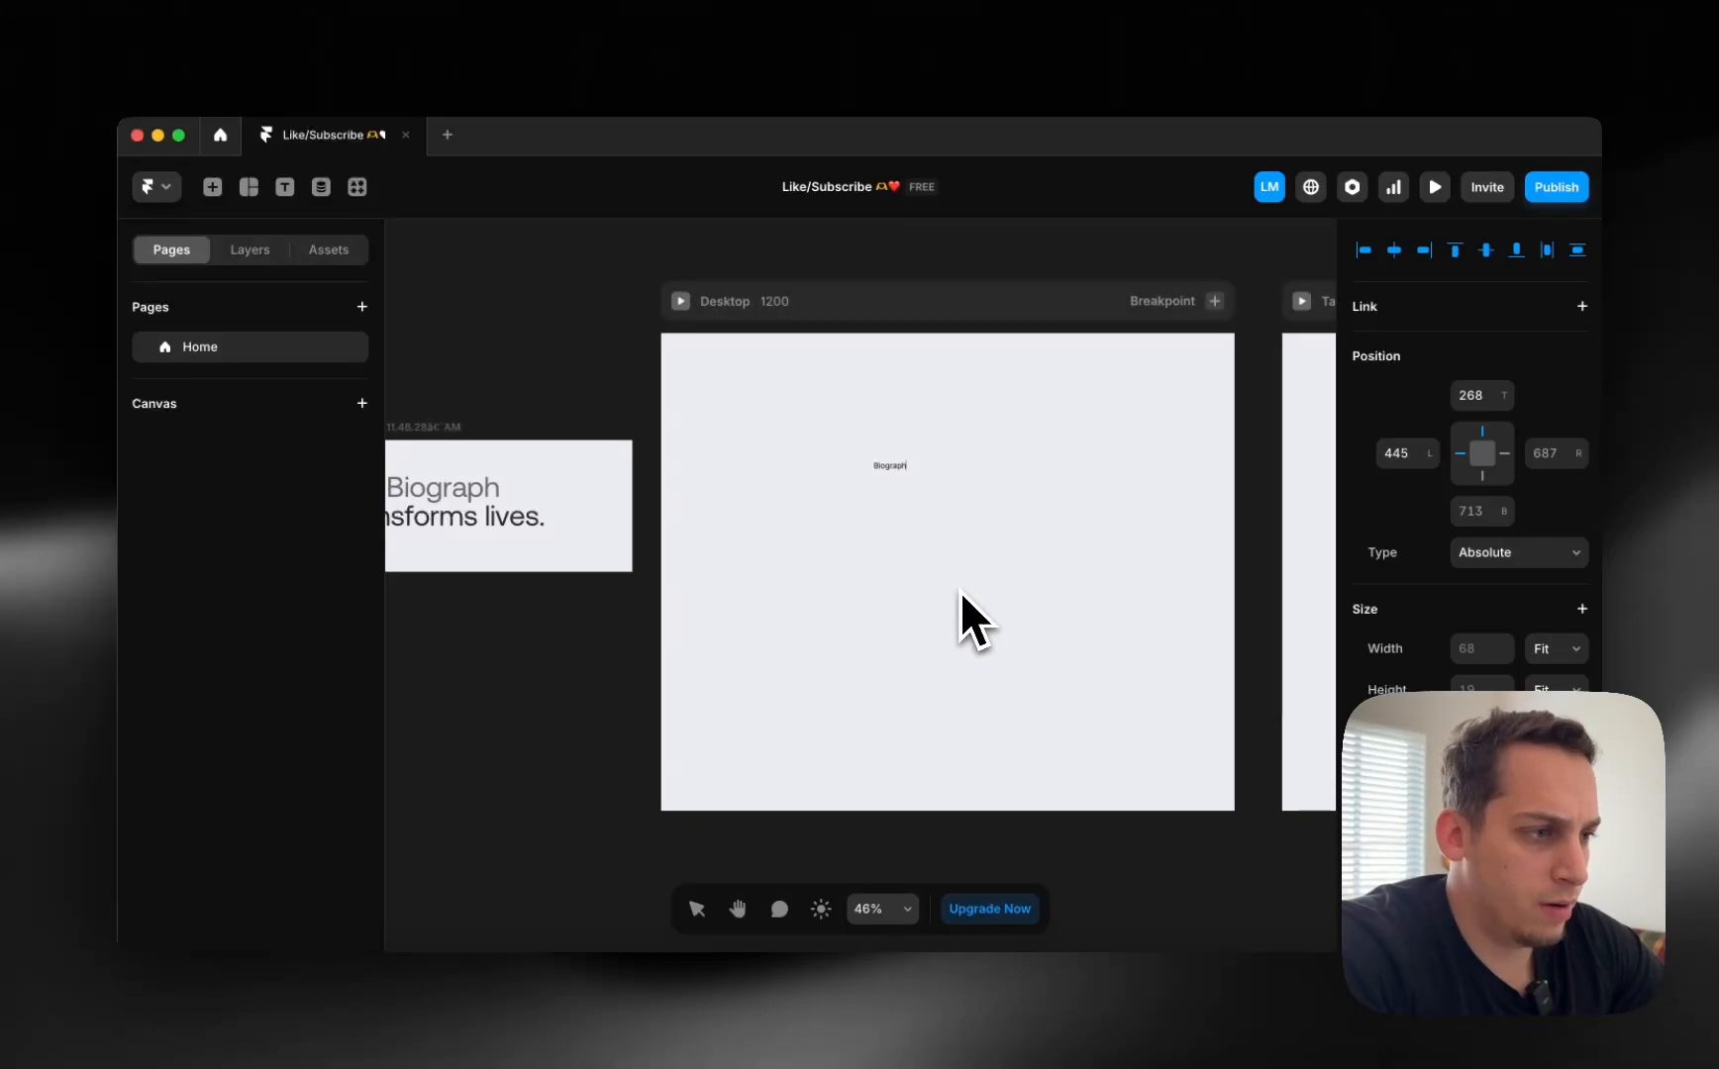
scroll(905, 509, "up", 4)
key("Return")
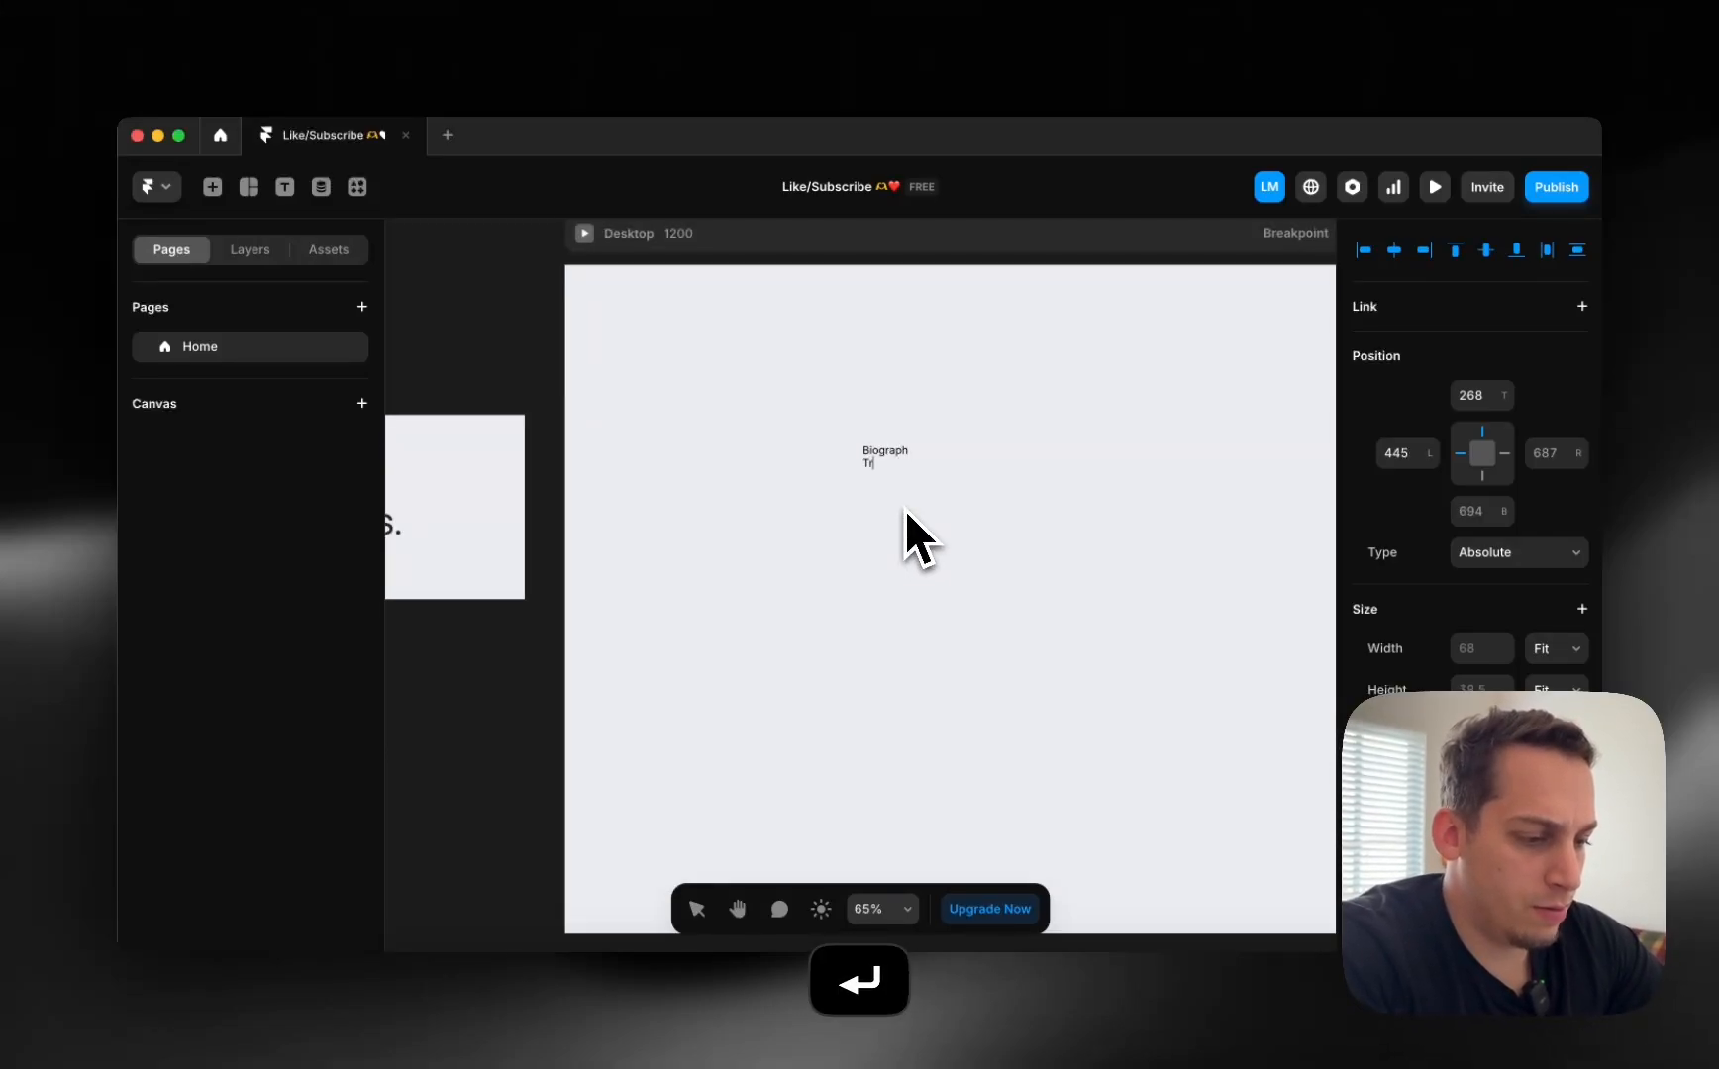
type("Transforms")
scroll(911, 515, "left", 5)
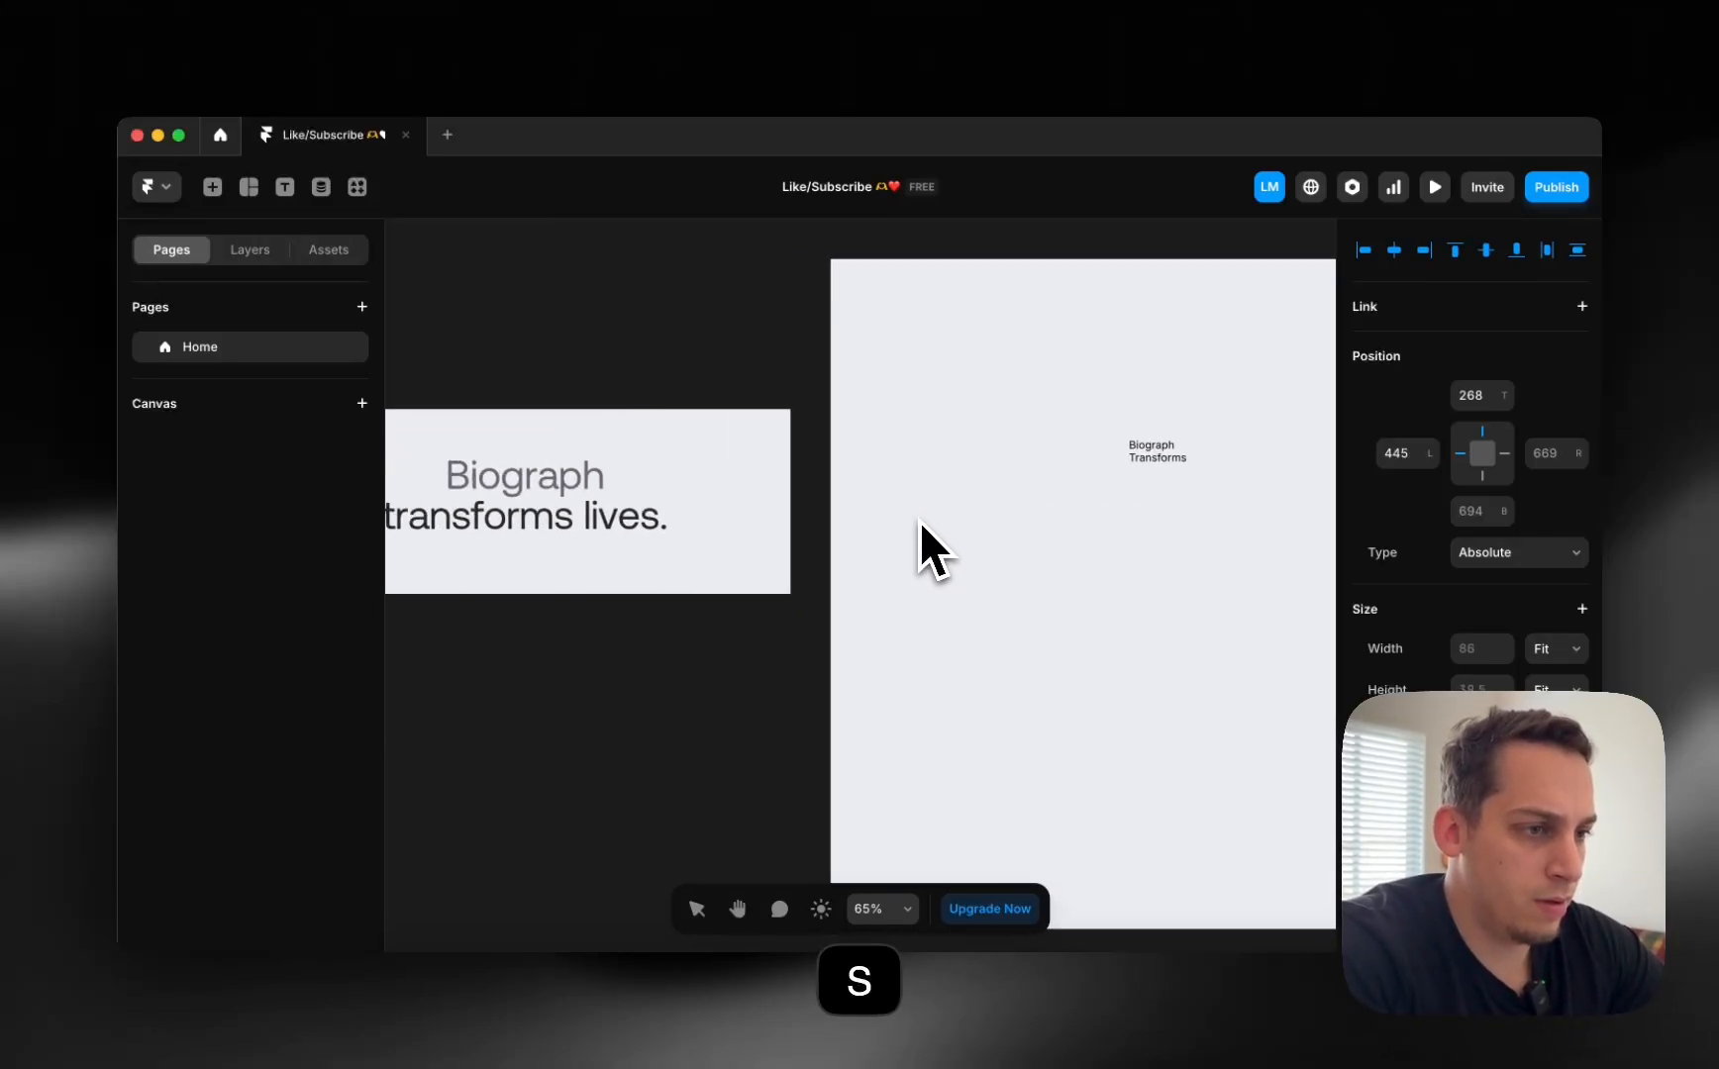
type(".")
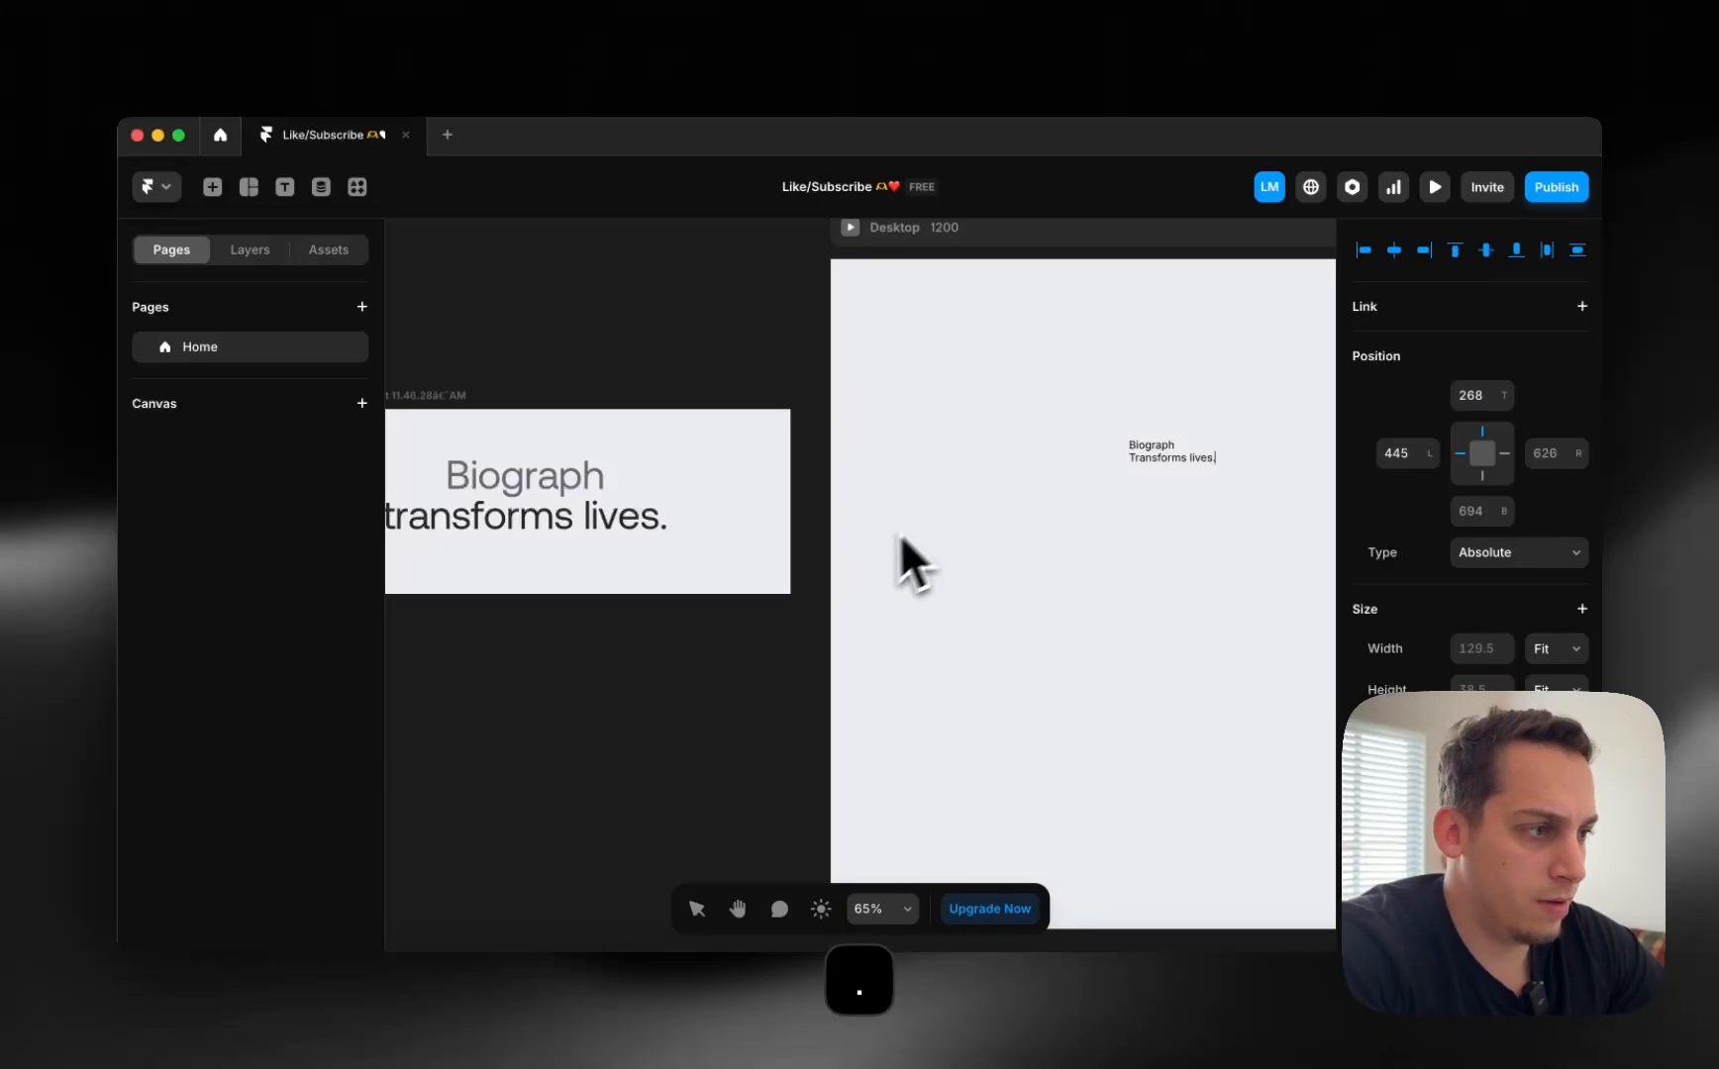
scroll(898, 533, "left", 3)
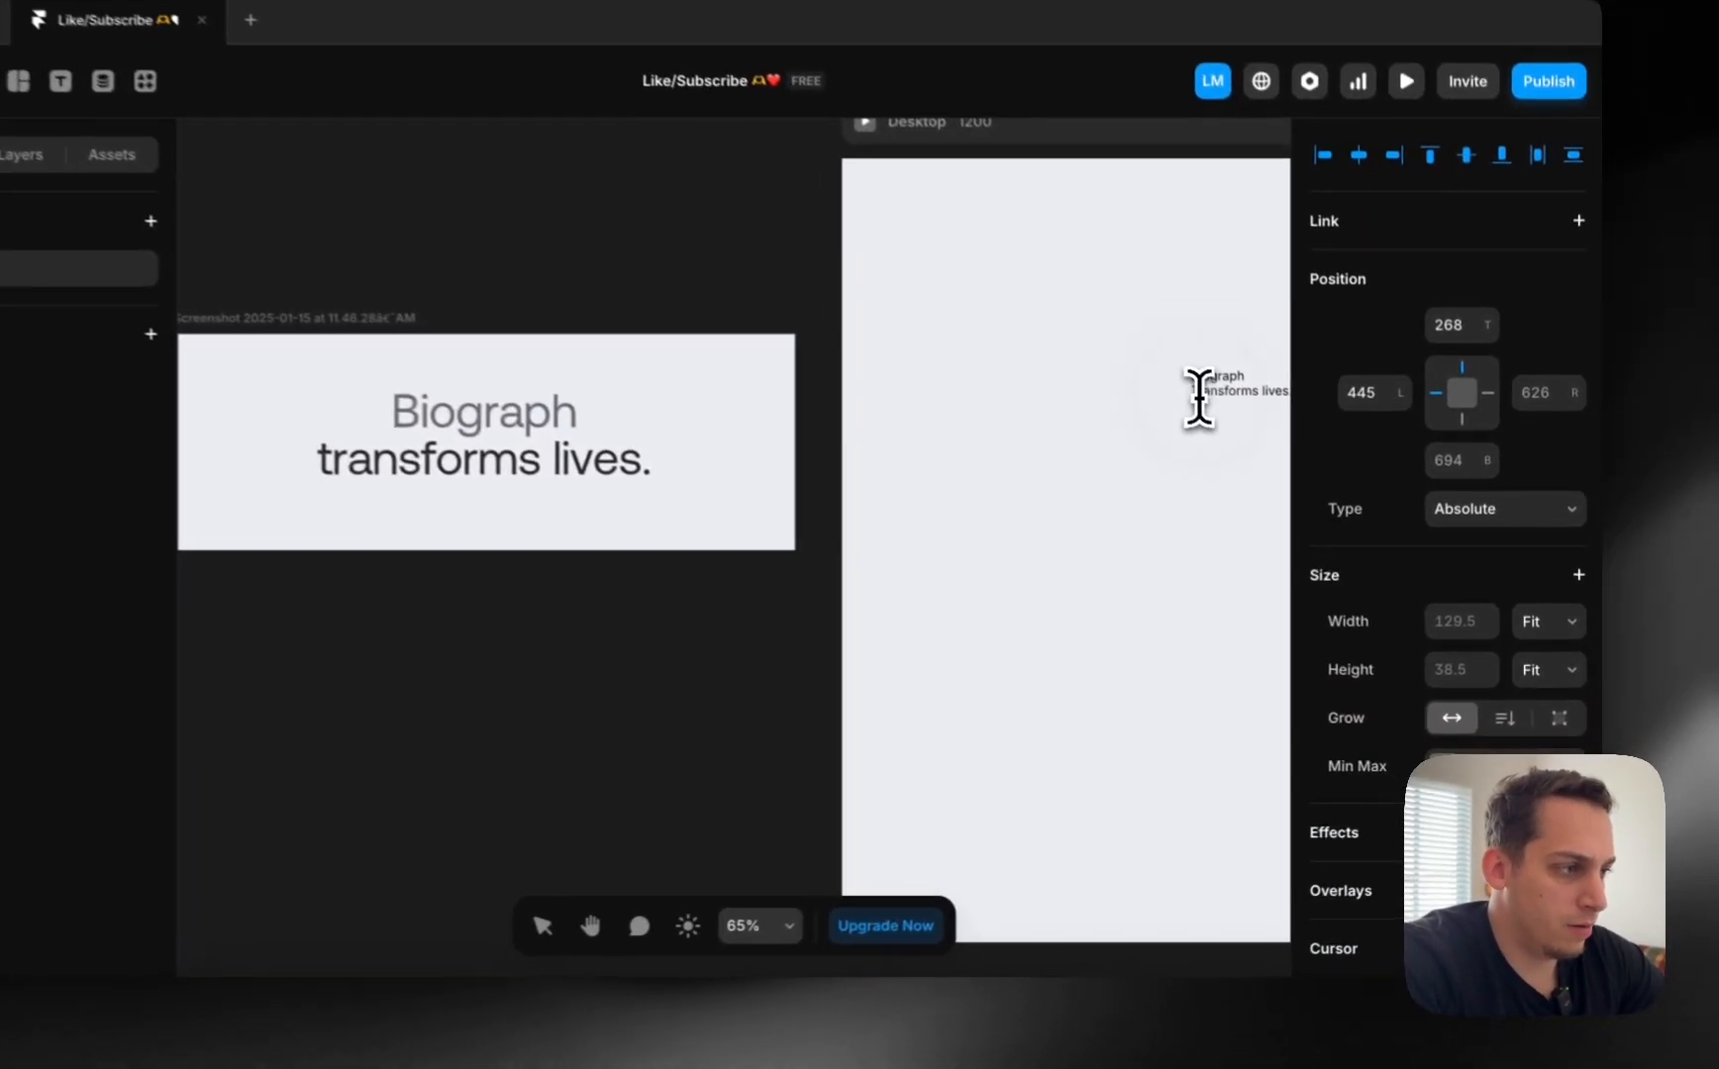
Change the heading's second line to start with a lowercase "t" and centre-align the text.
left_click(1258, 455)
key("BackSpace")
type("t")
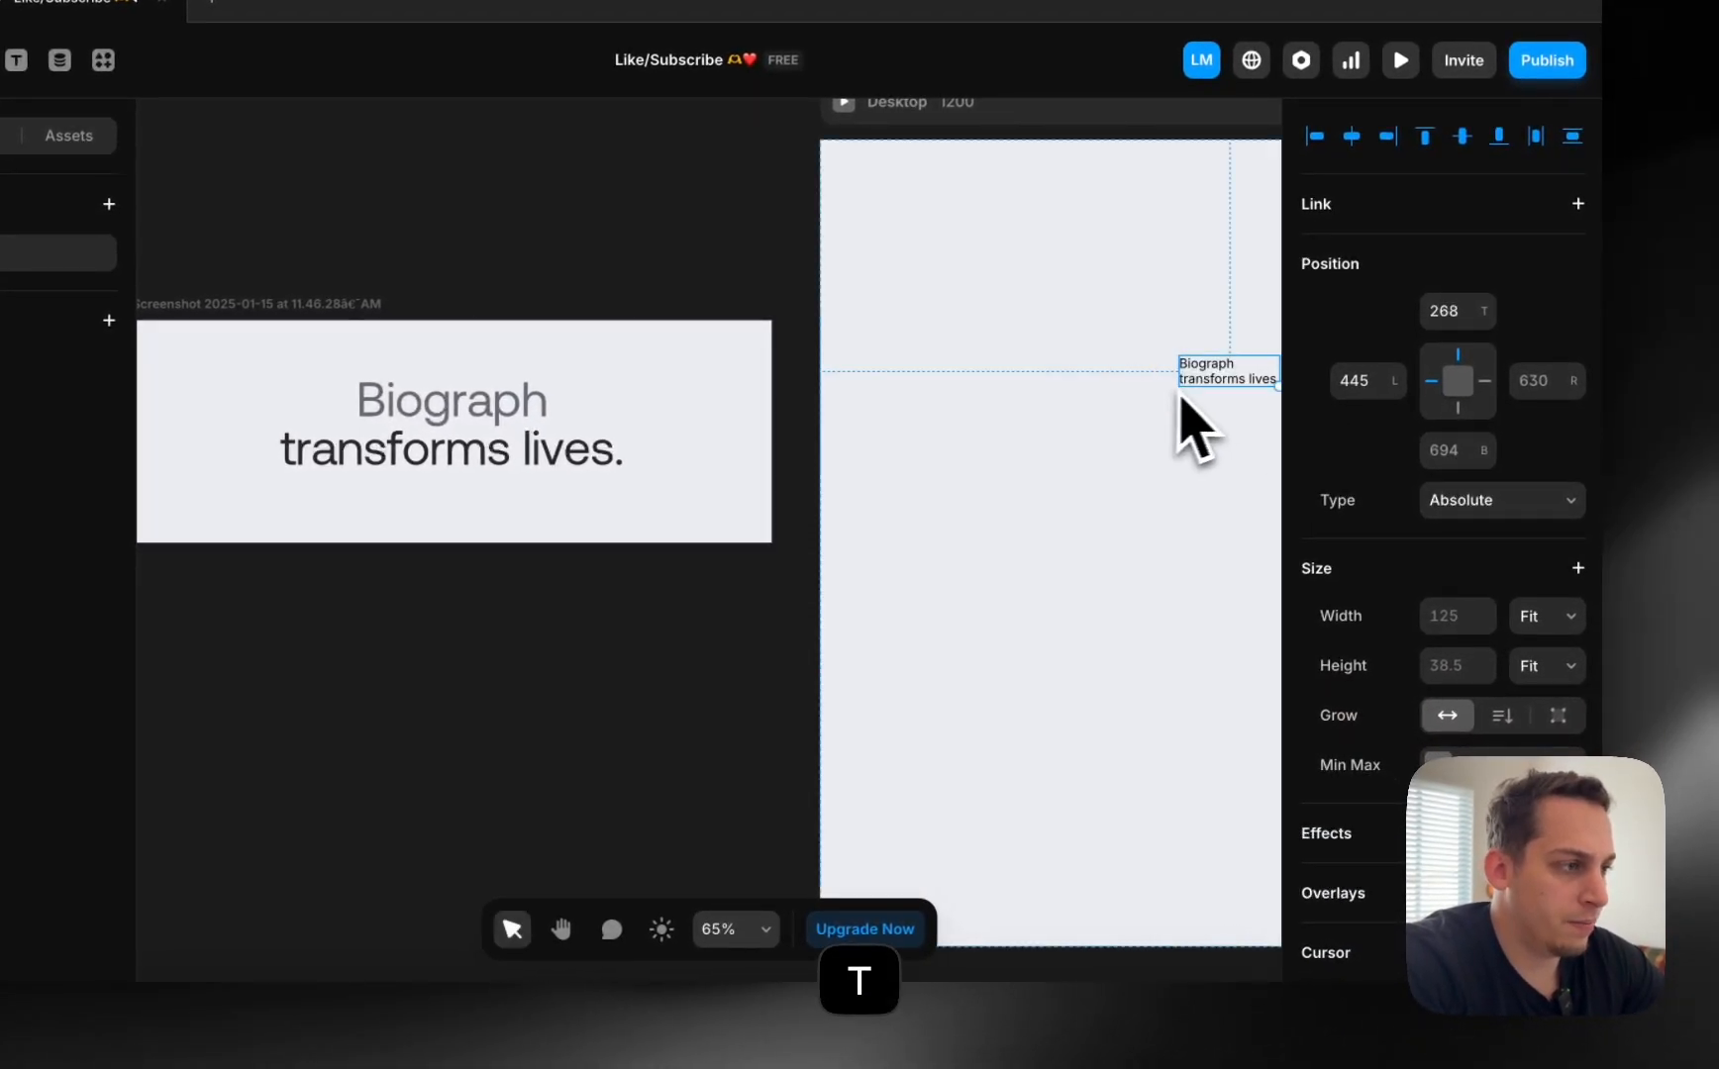
scroll(1149, 436, "right", 3)
scroll(1326, 520, "down", 10)
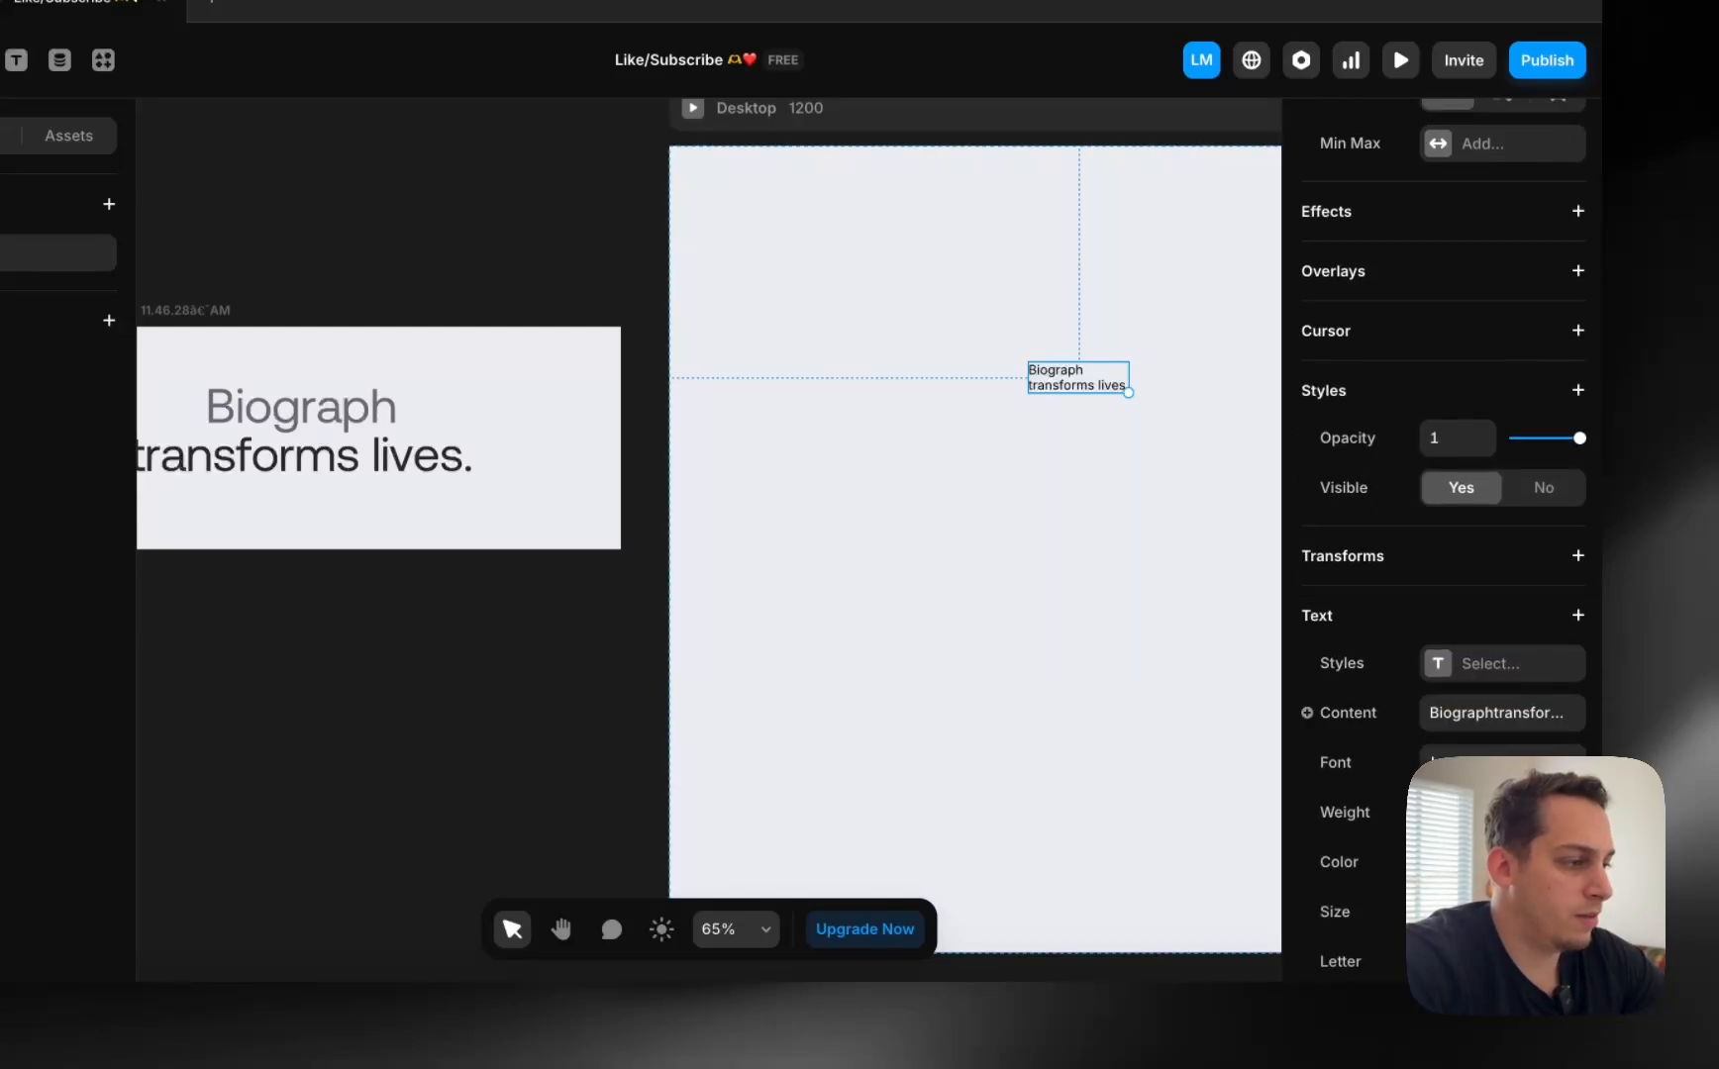
scroll(1443, 545, "down", 2)
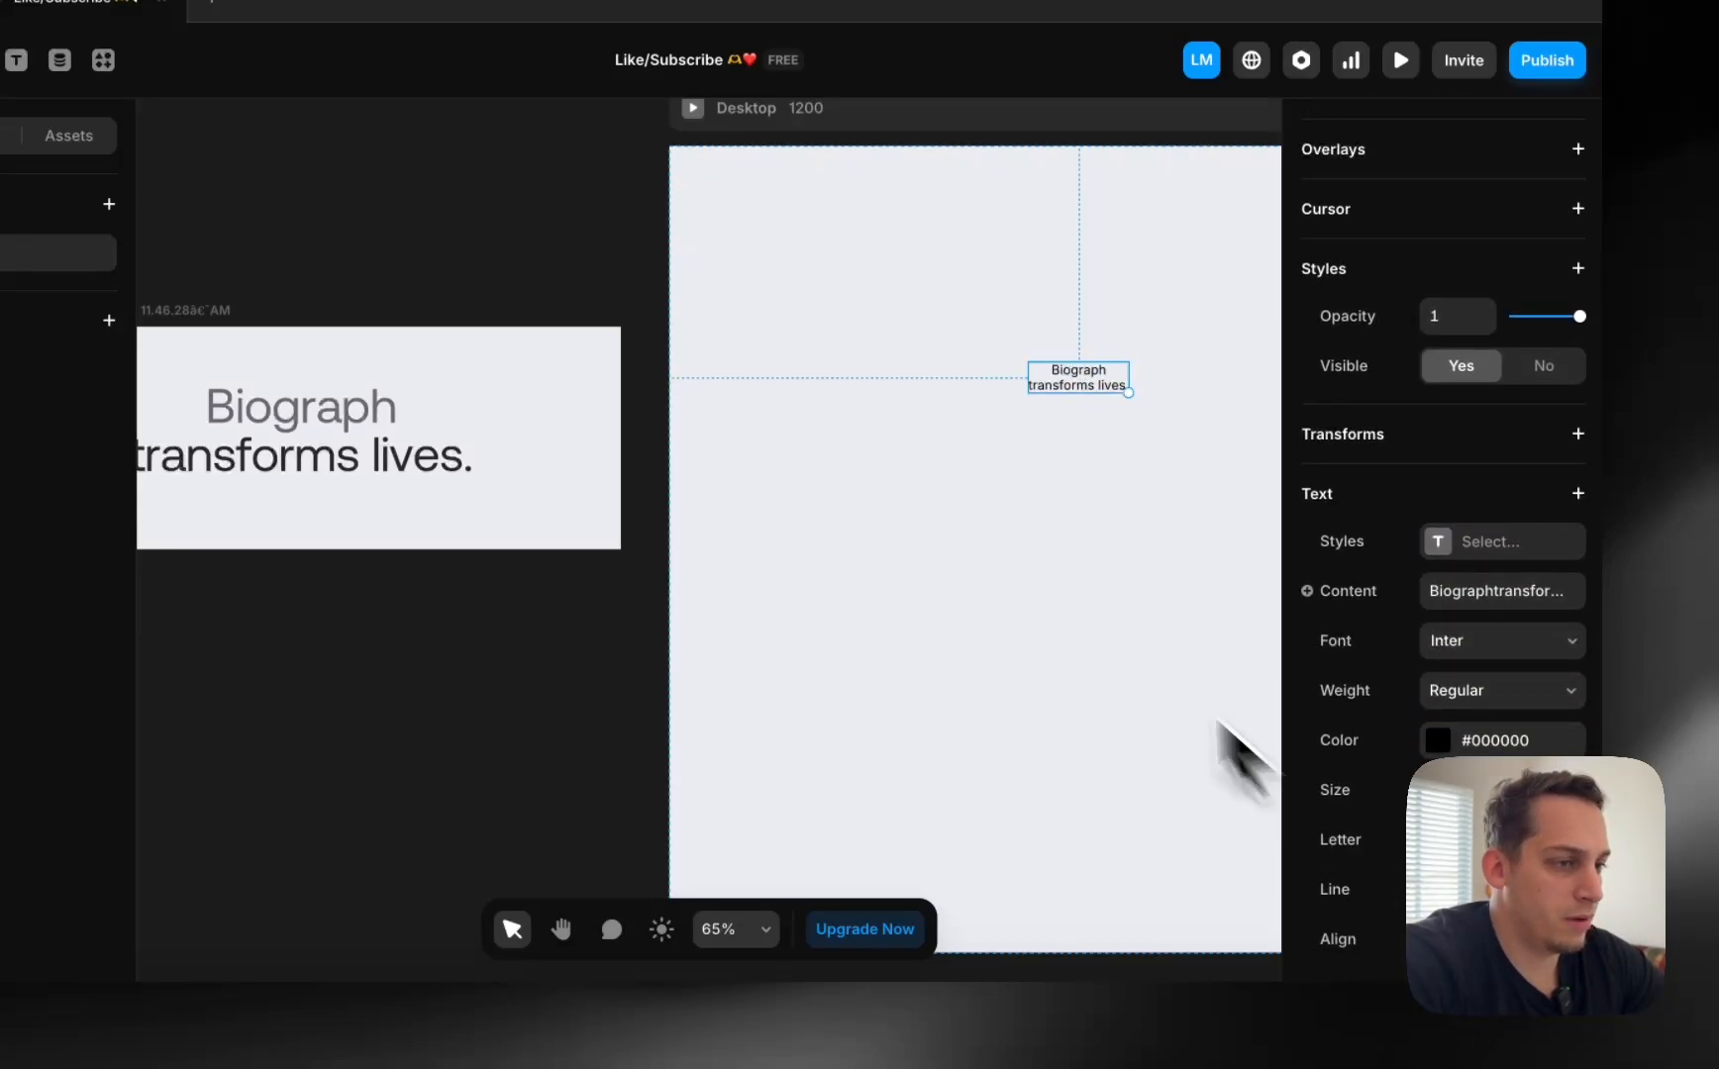
Set the "Biograph transforms lives." heading's font to SF Pro Display, using the placed screenshot as reference.
scroll(1138, 654, "right", 3)
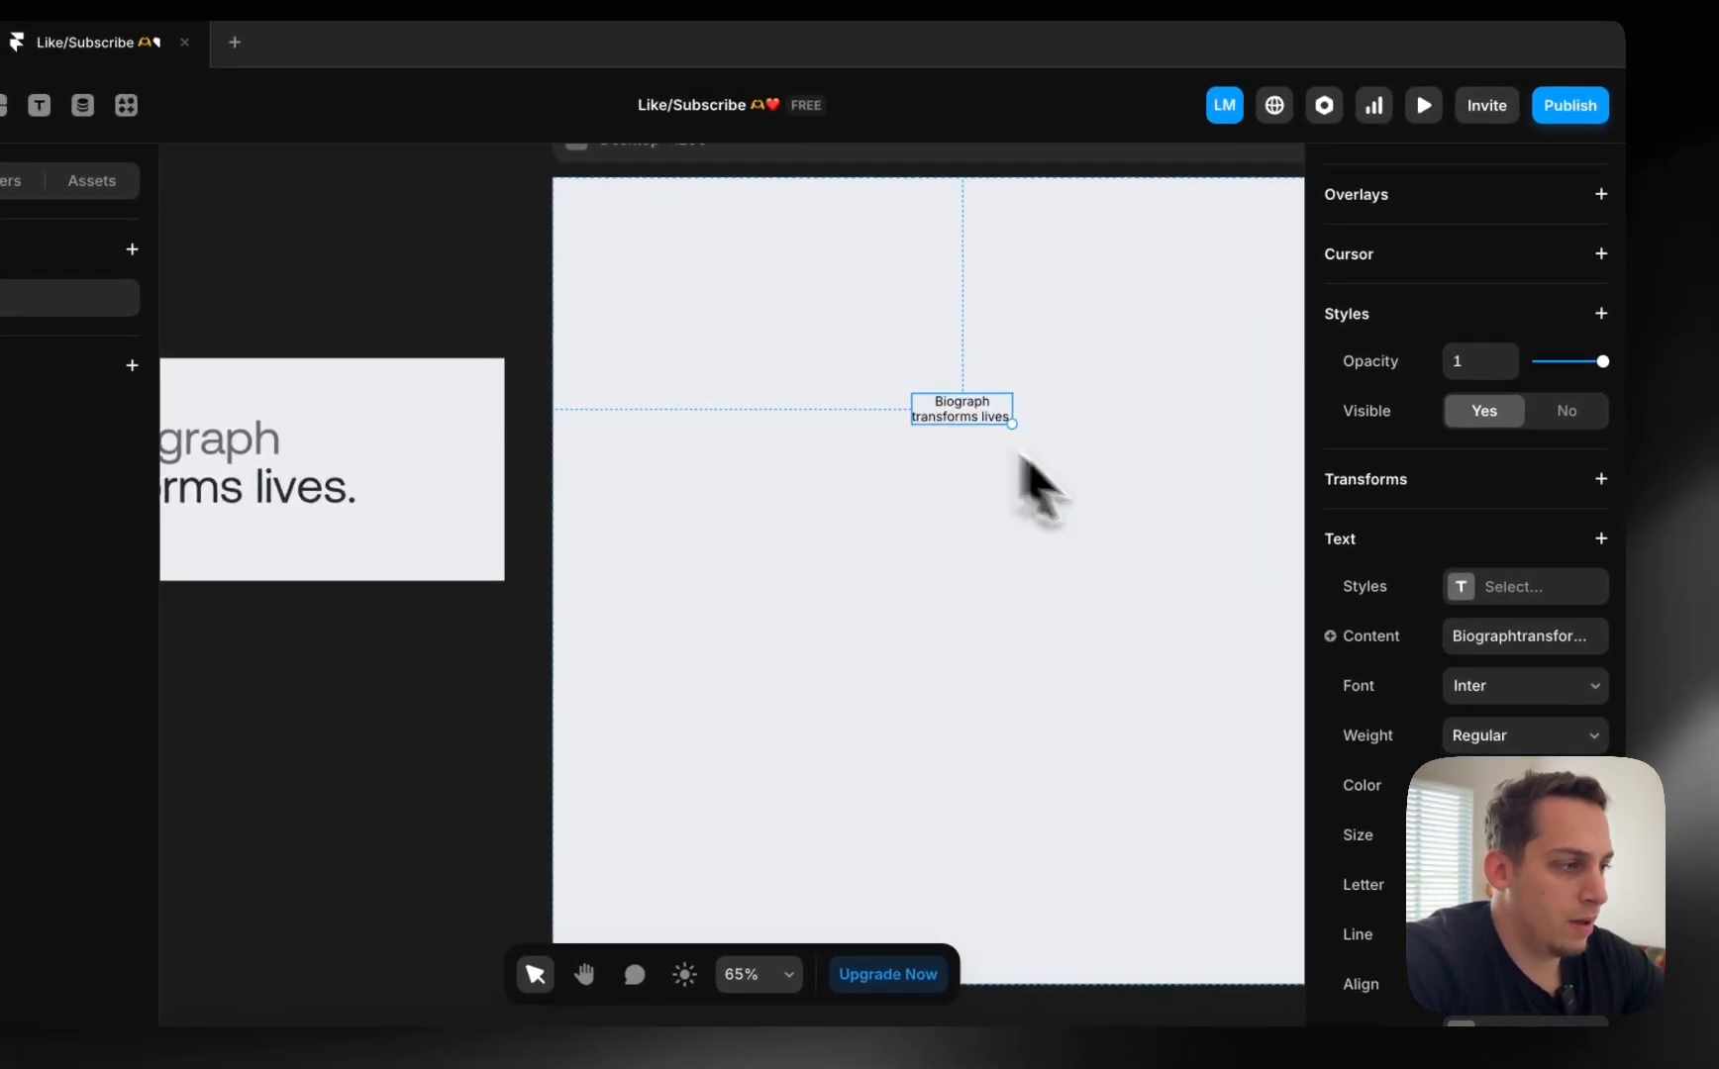
scroll(633, 515, "left", 5)
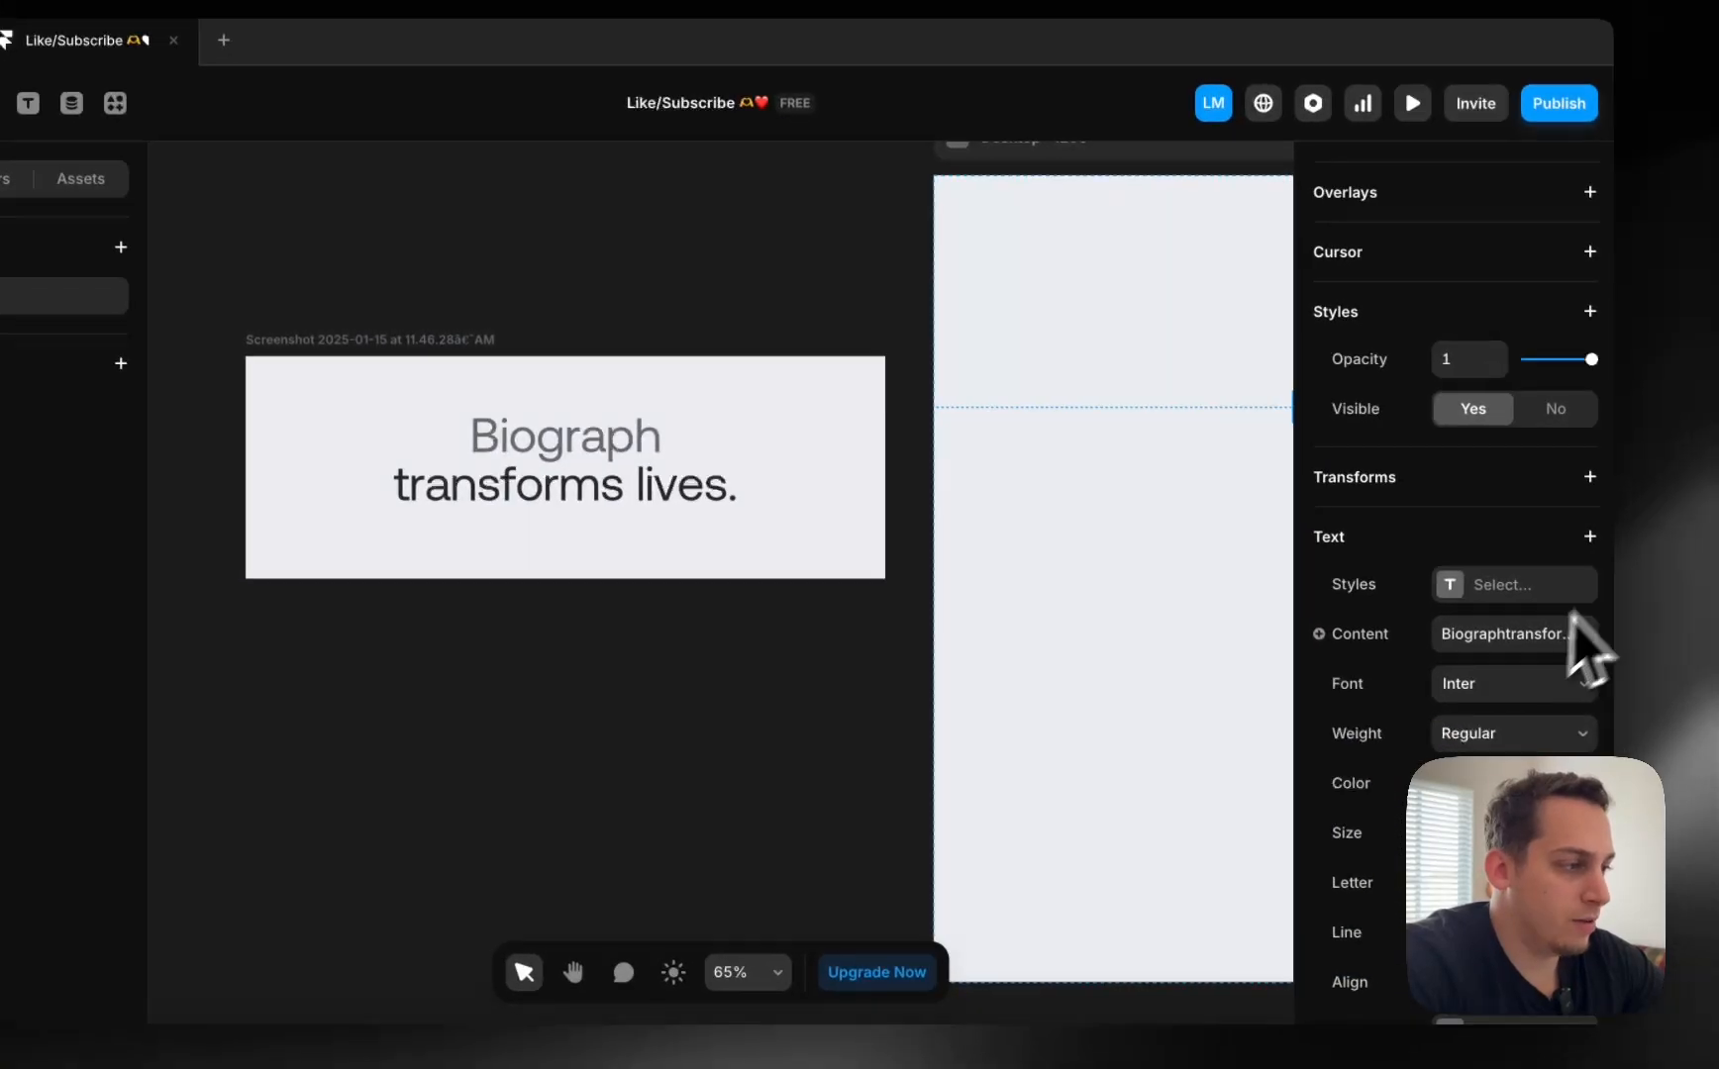
left_click(1509, 688)
type("sf")
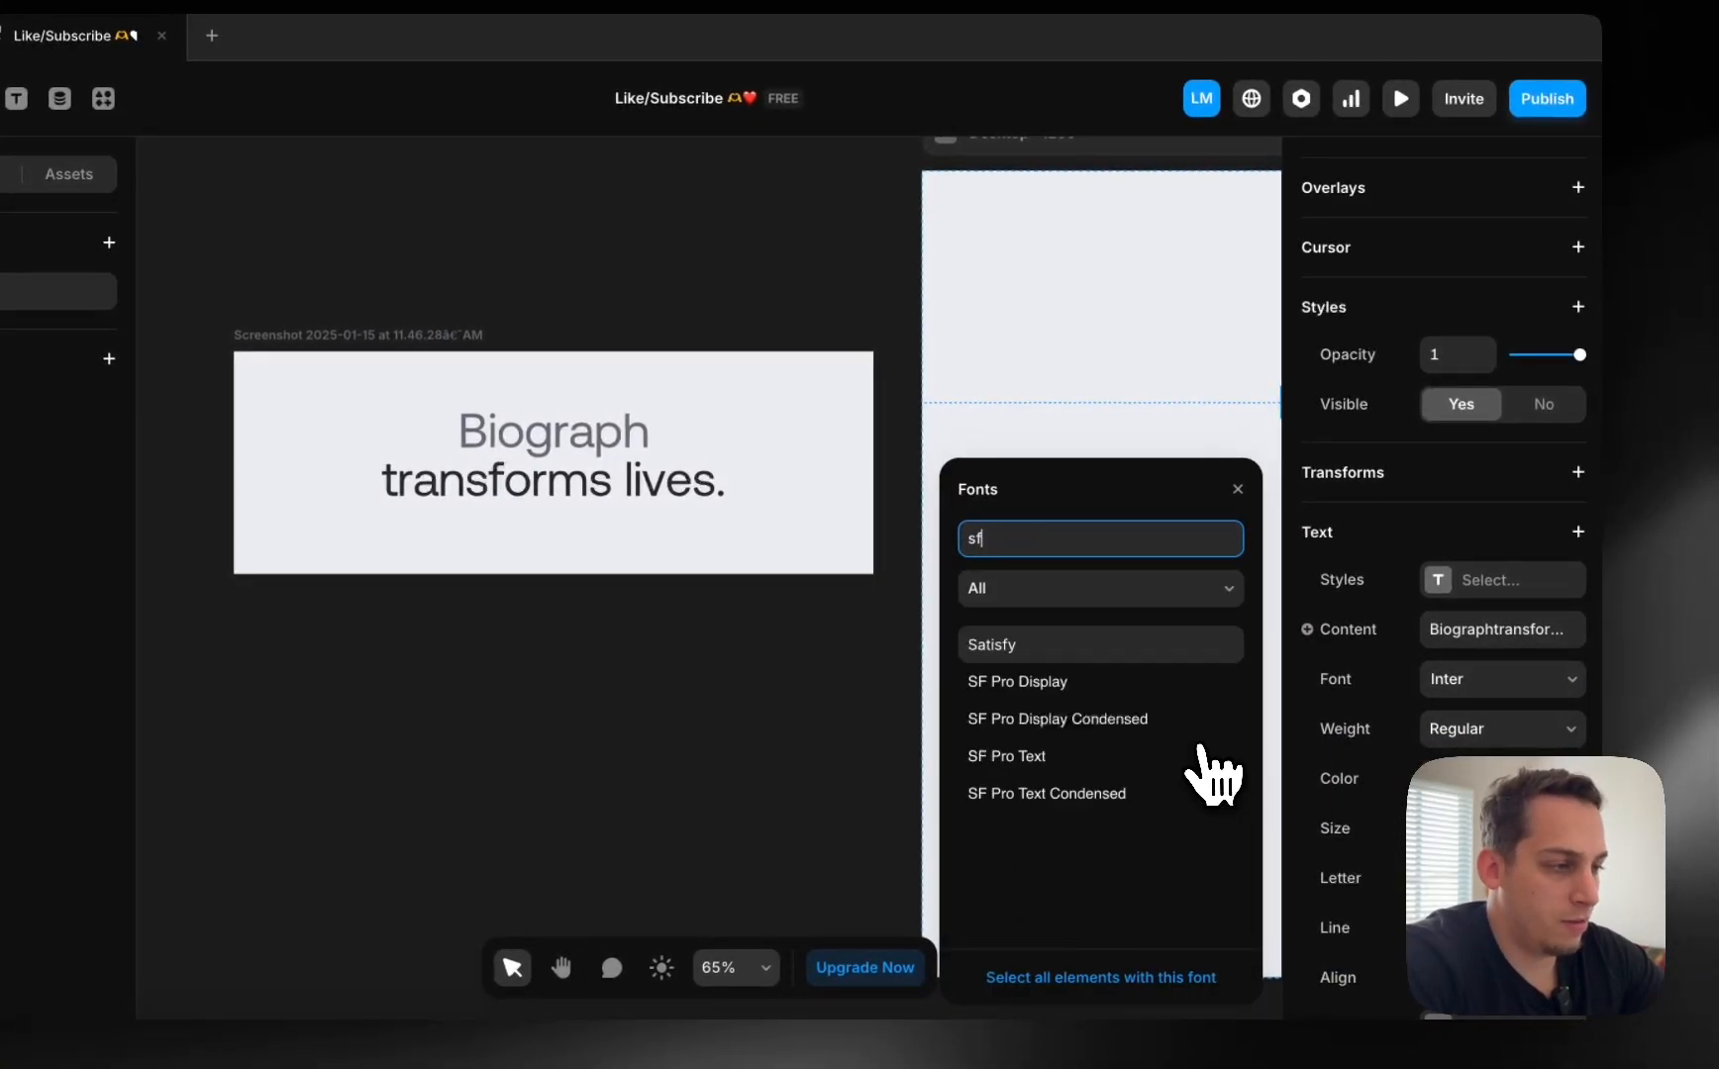
left_click(857, 566)
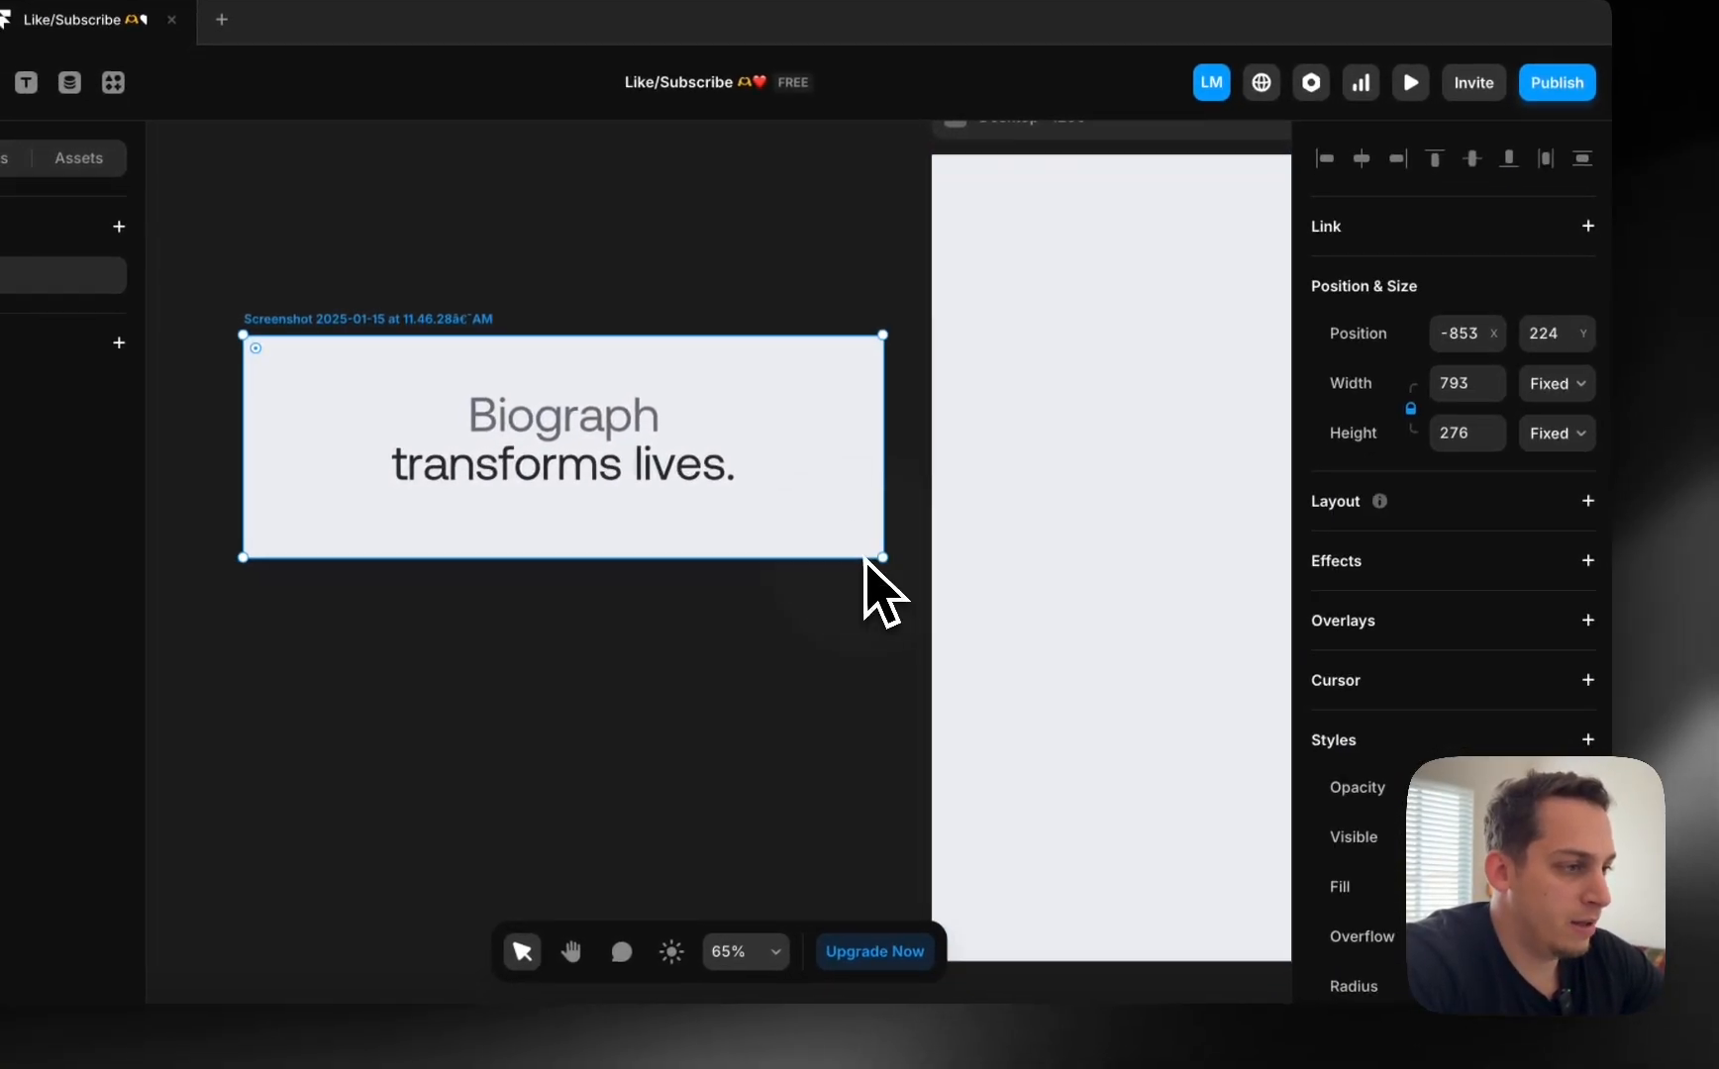
scroll(865, 557, "right", 5)
left_click(909, 405)
scroll(910, 410, "up", 5)
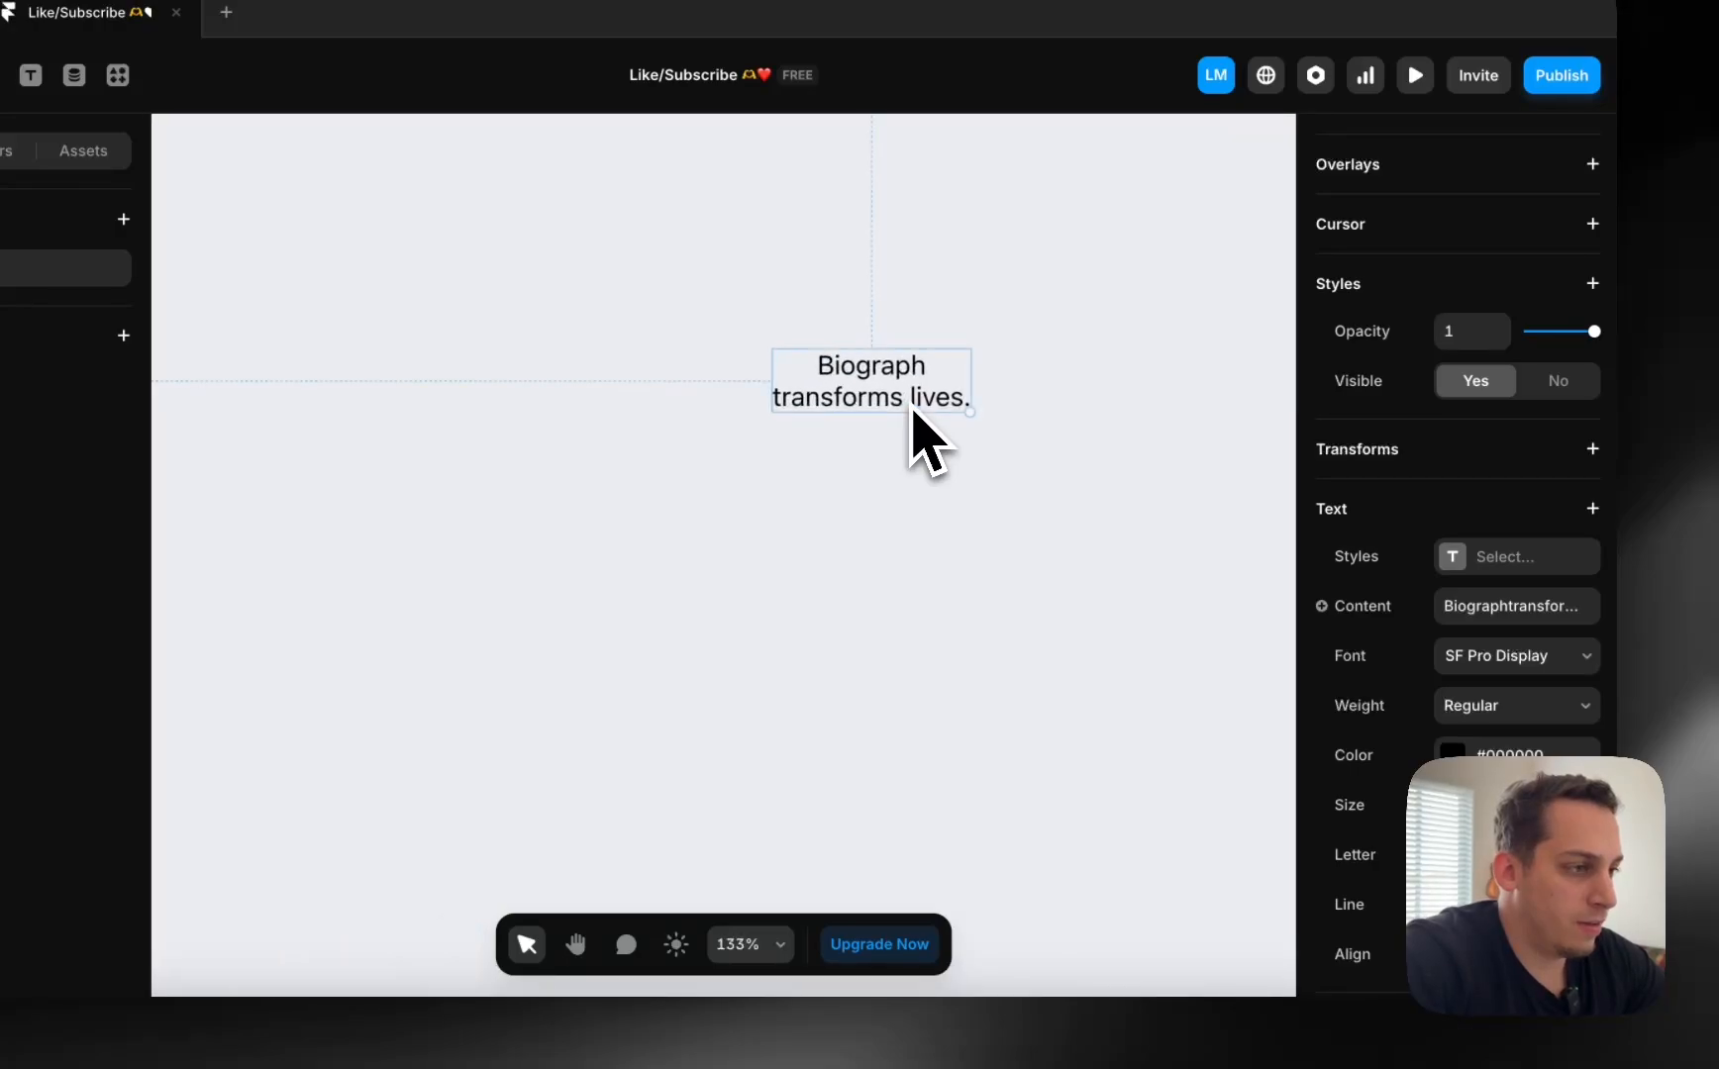
Recolour the word "Biograph" in the heading grey #686973, sampling the colour from the heading screenshot.
scroll(911, 411, "down", 8)
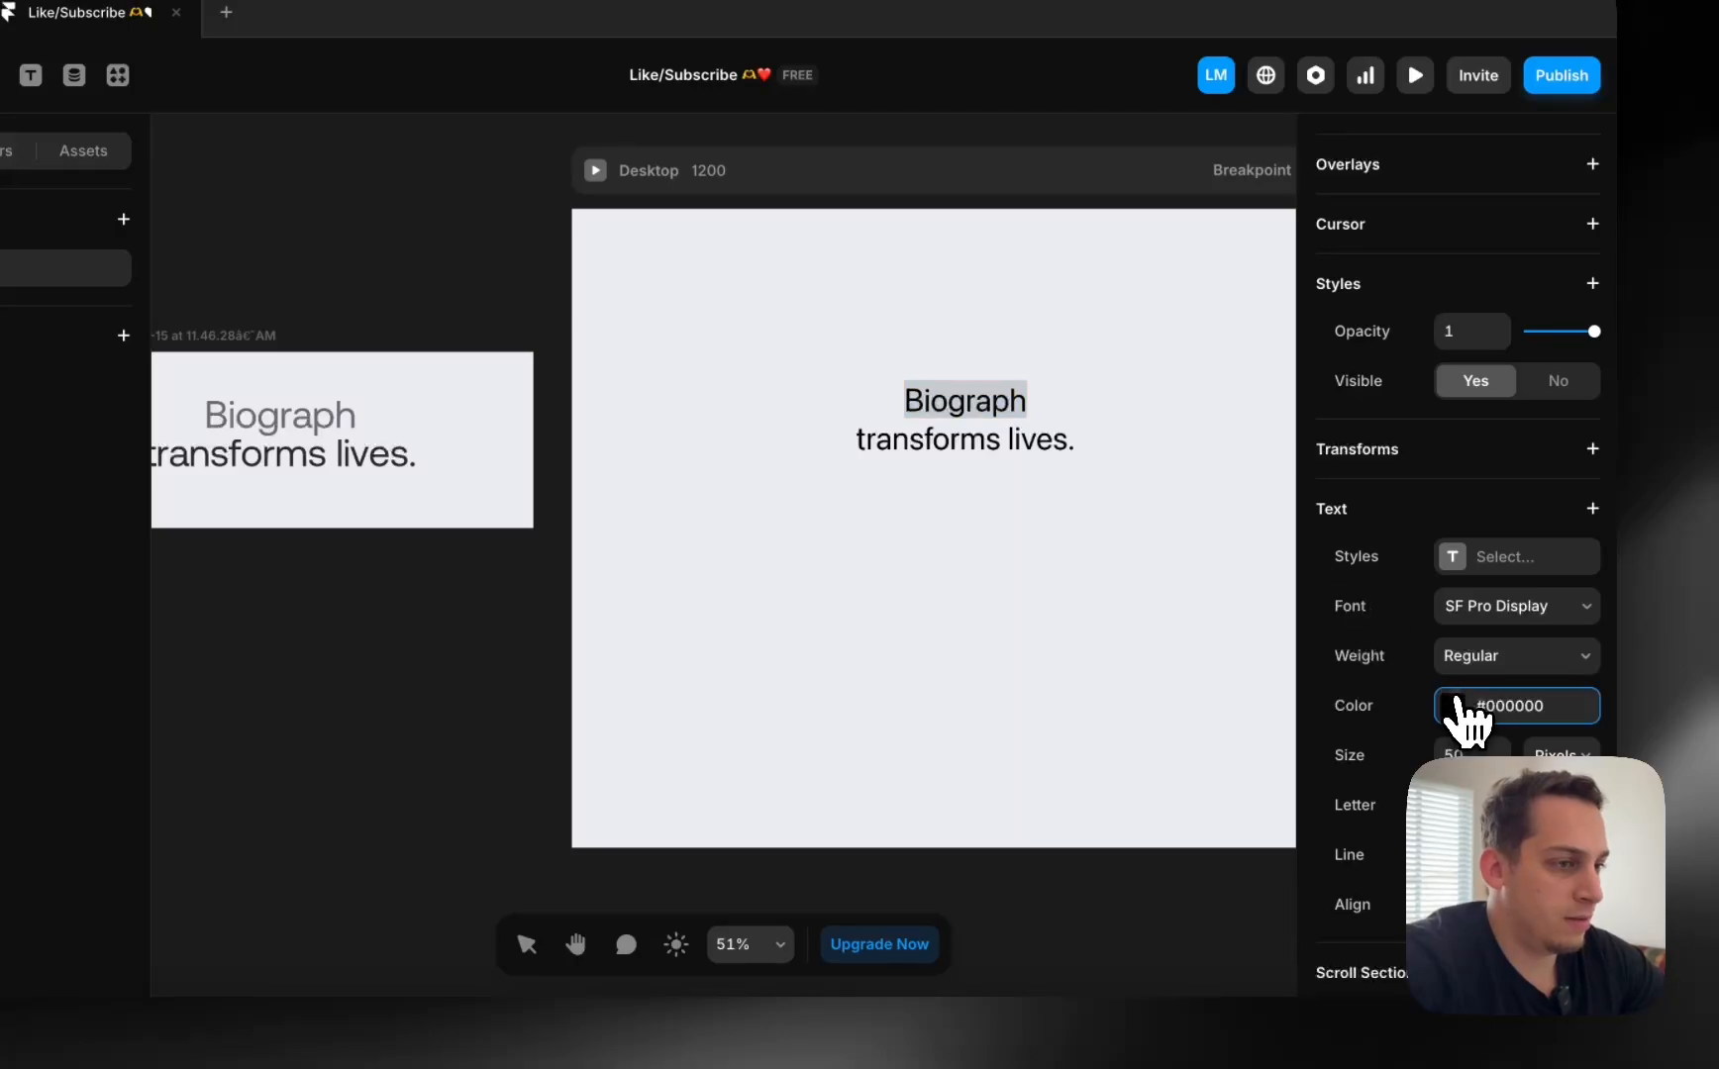
left_click(1456, 705)
left_click(1222, 840)
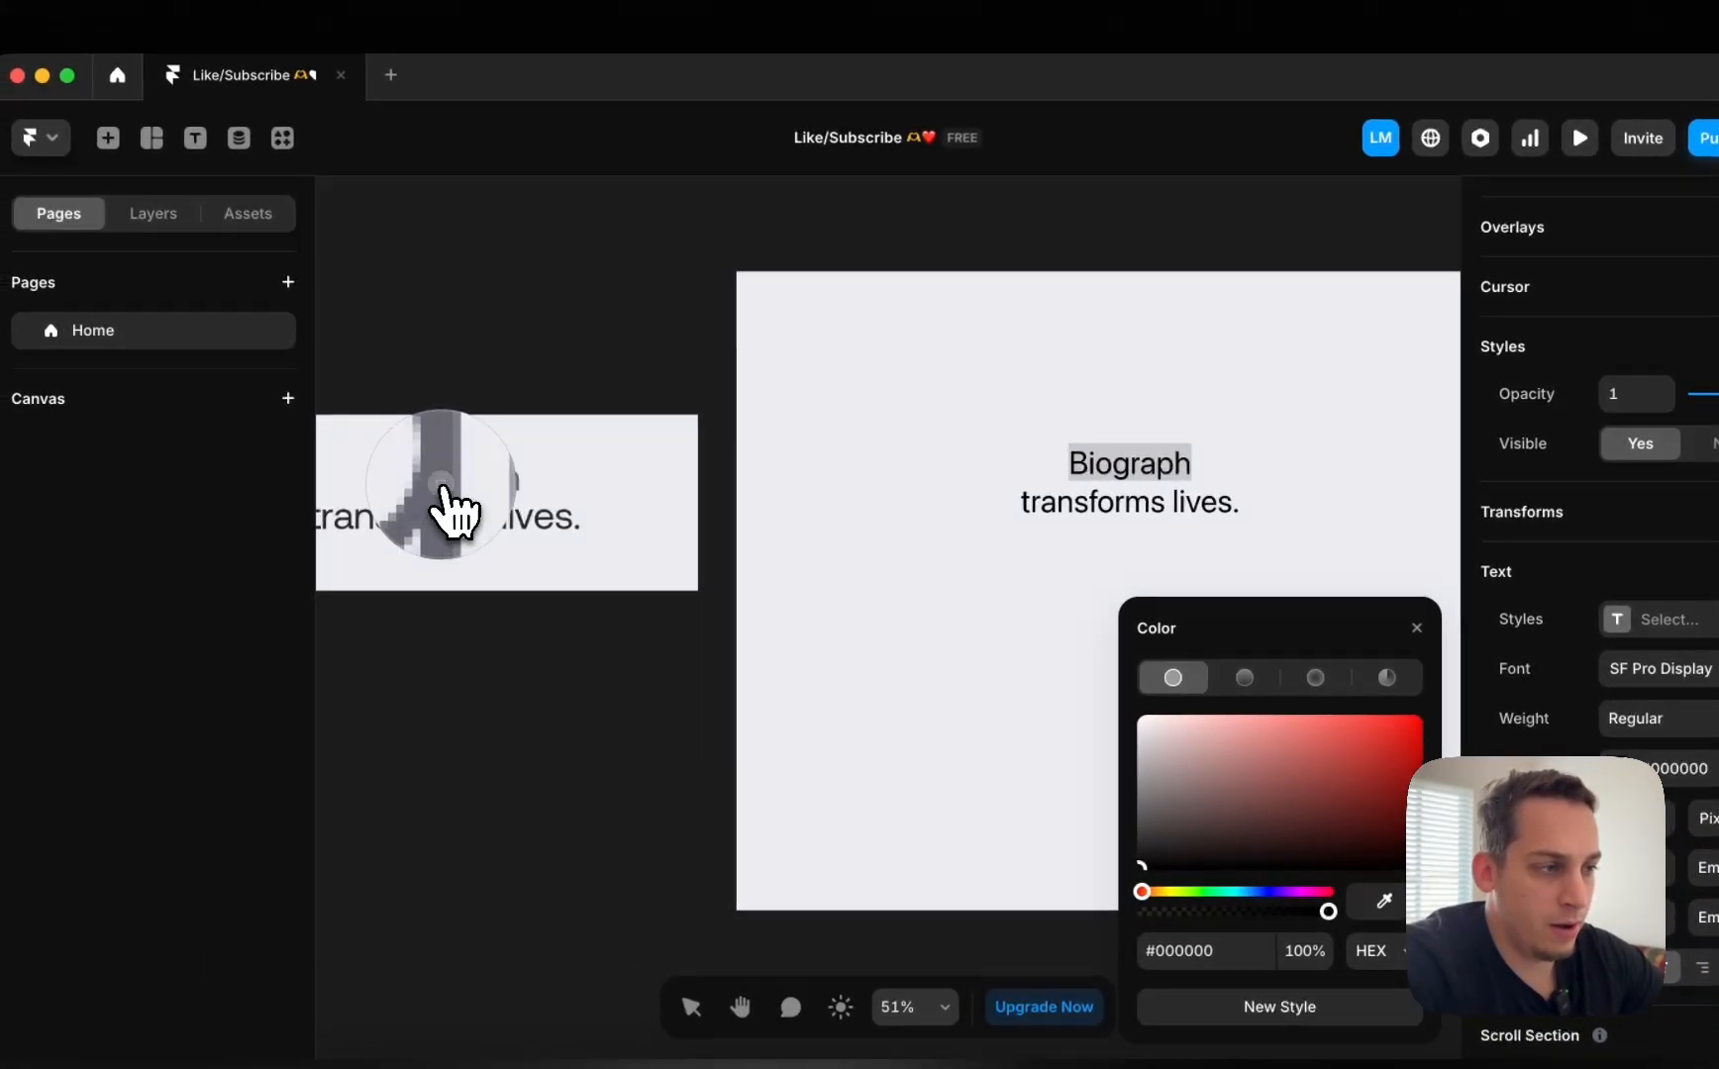
left_click(442, 490)
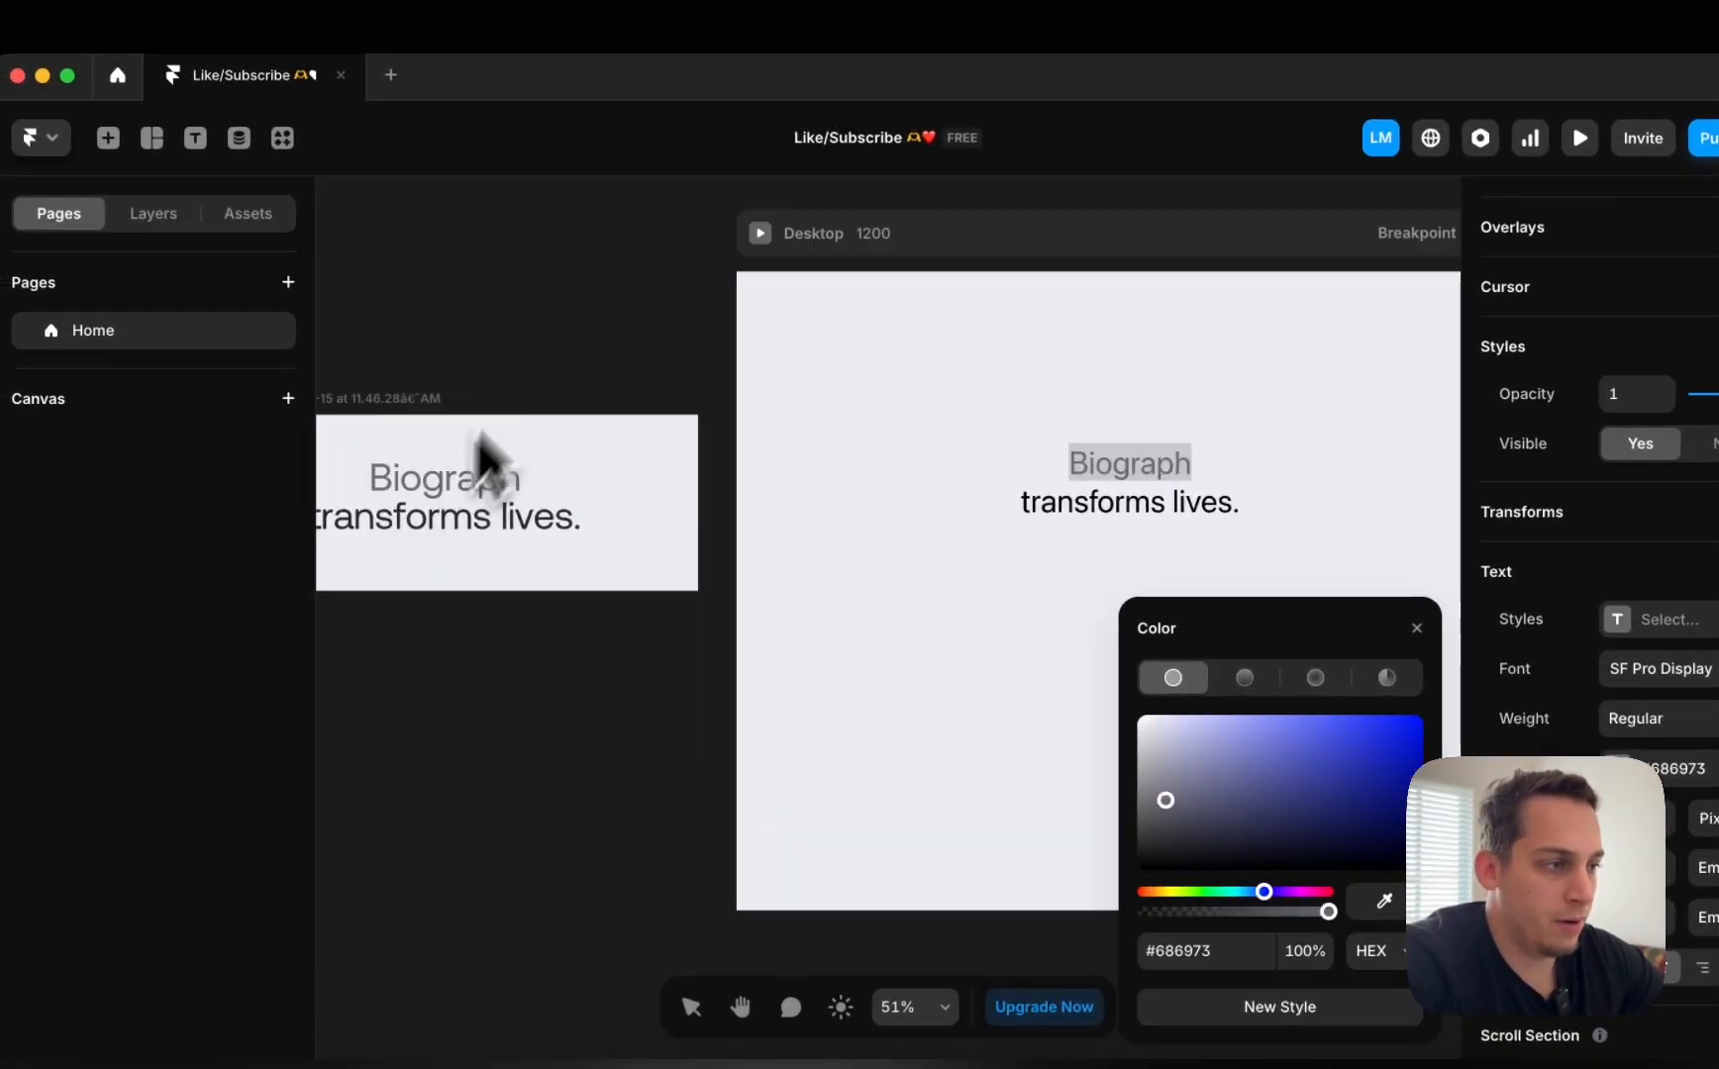
key("Escape")
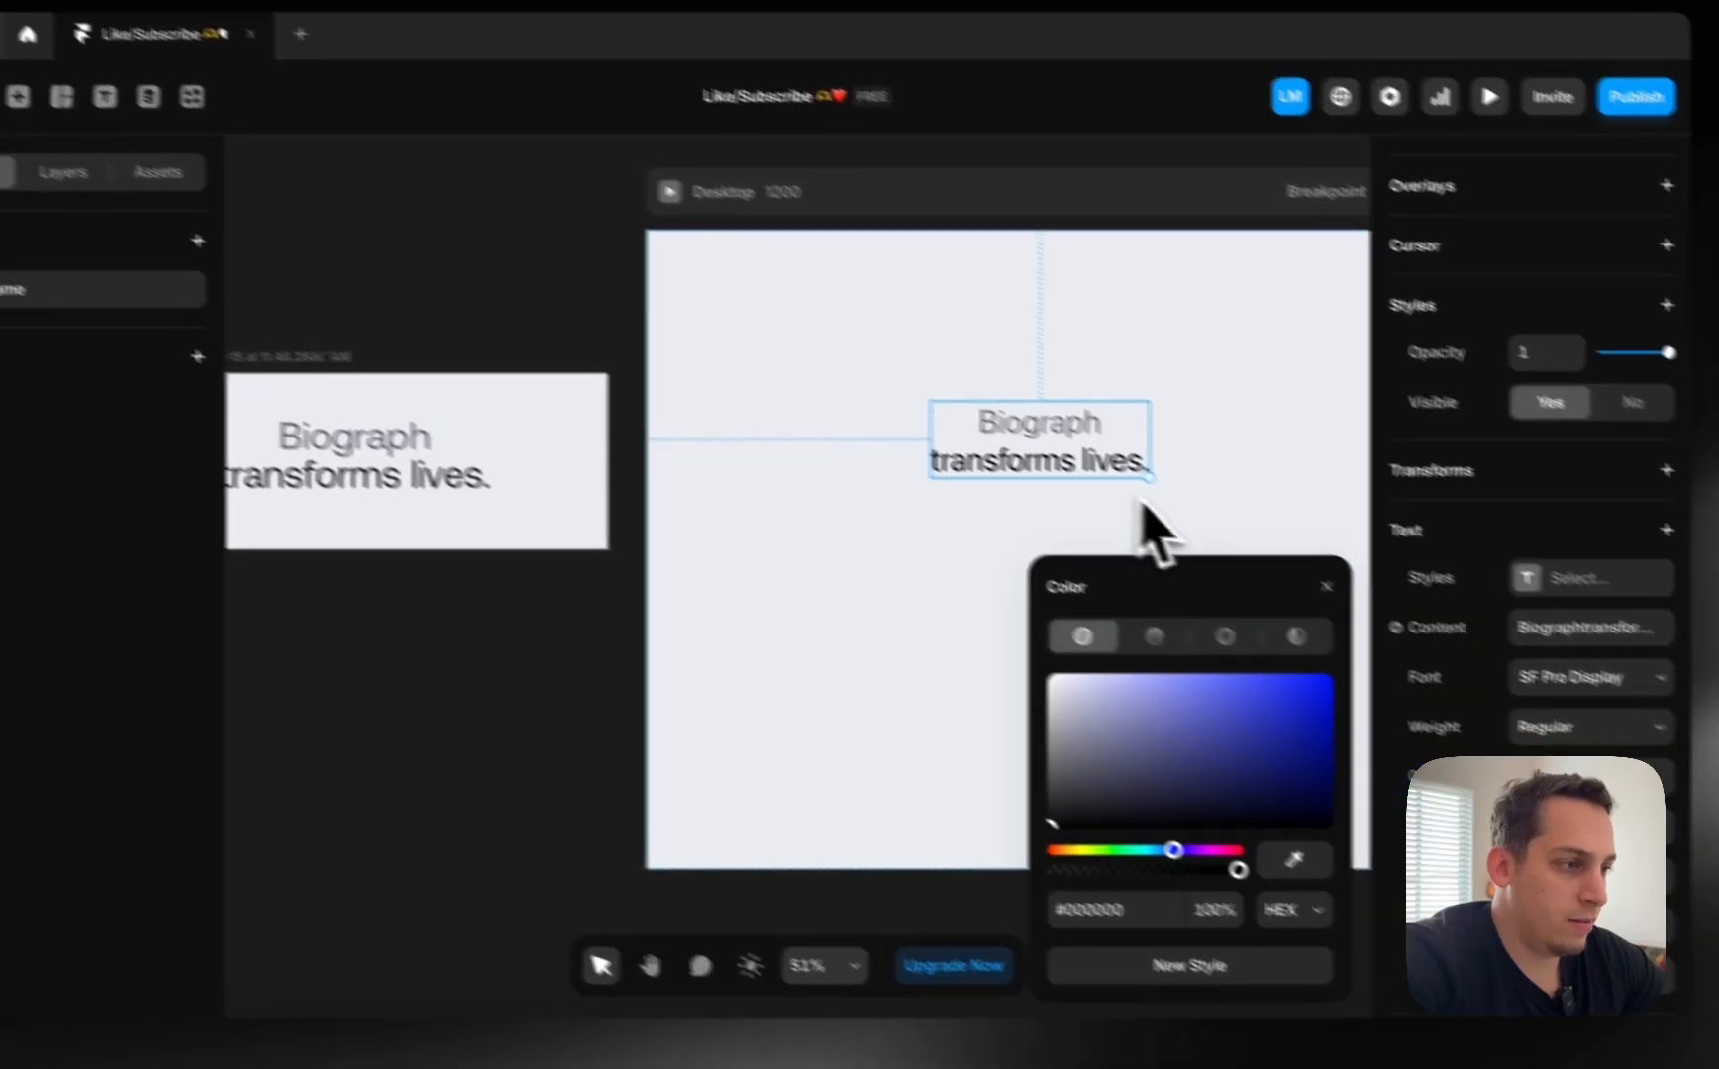
key("Escape")
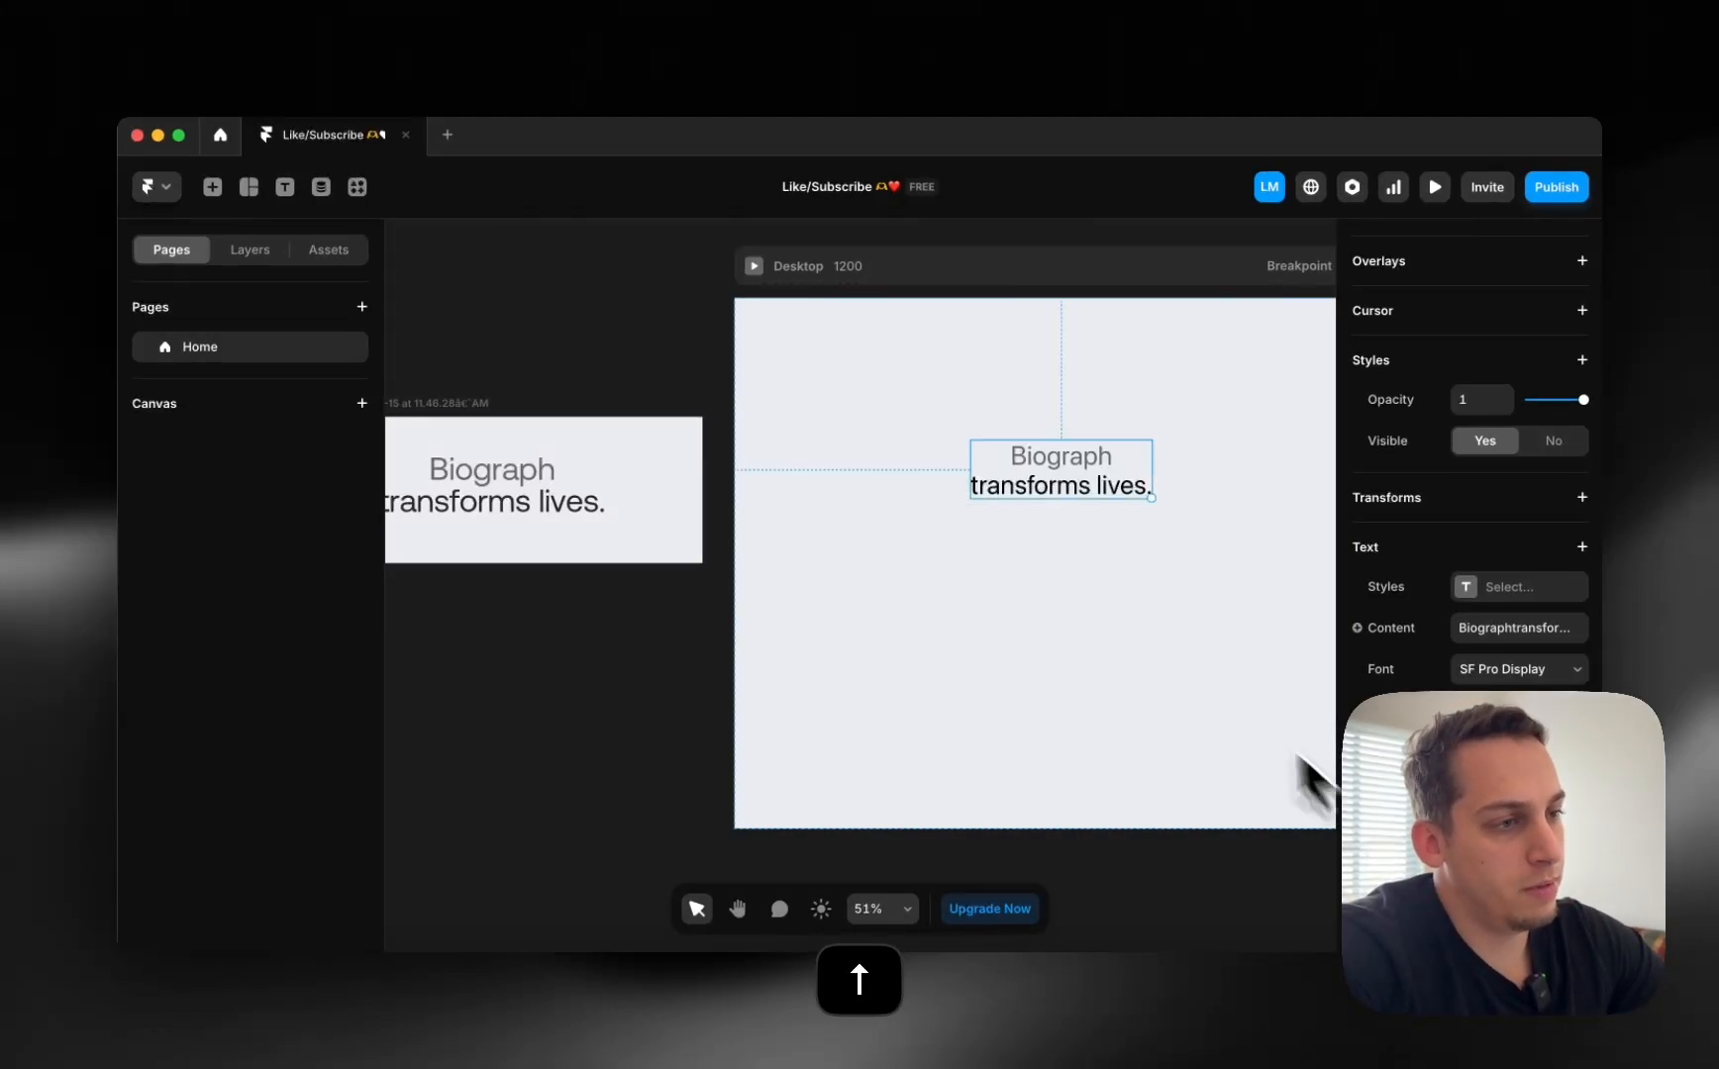
Move the "Biograph transforms lives." heading to the horizontal centre of the Desktop frame, about 120 px below its upper edge.
left_click(712, 335)
scroll(1084, 490, "right", 2)
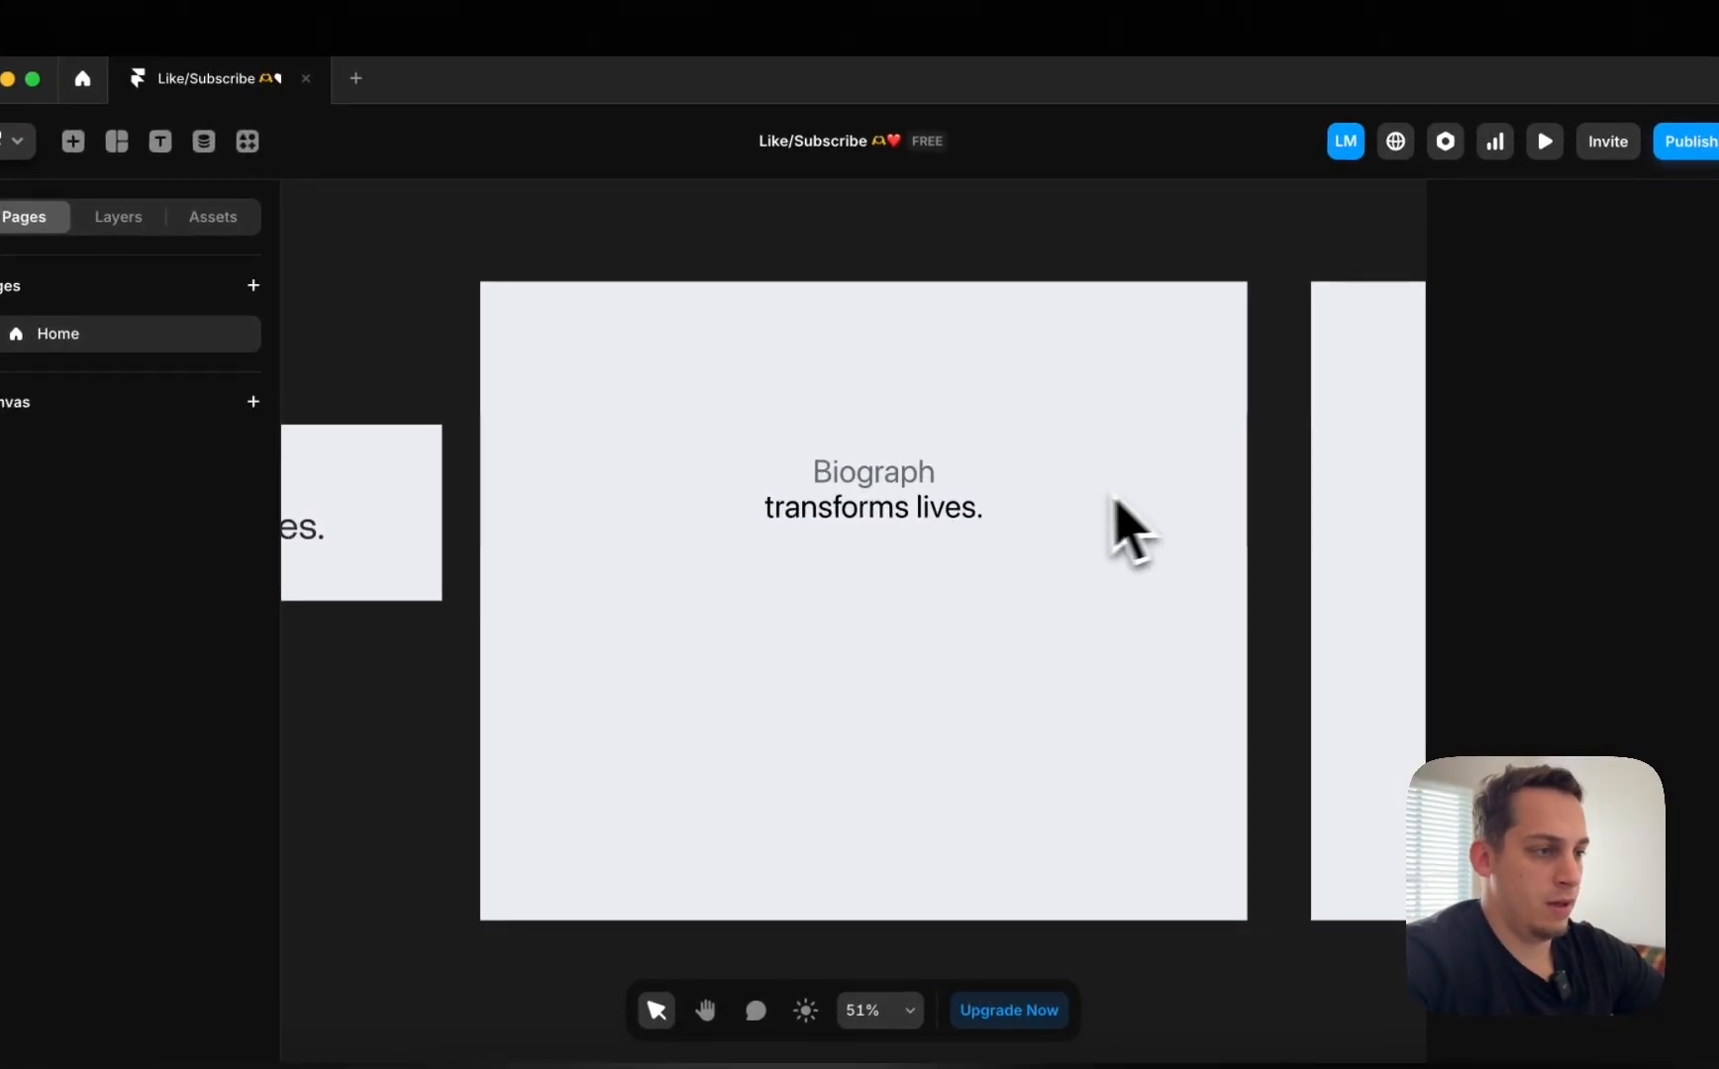
left_click(891, 512)
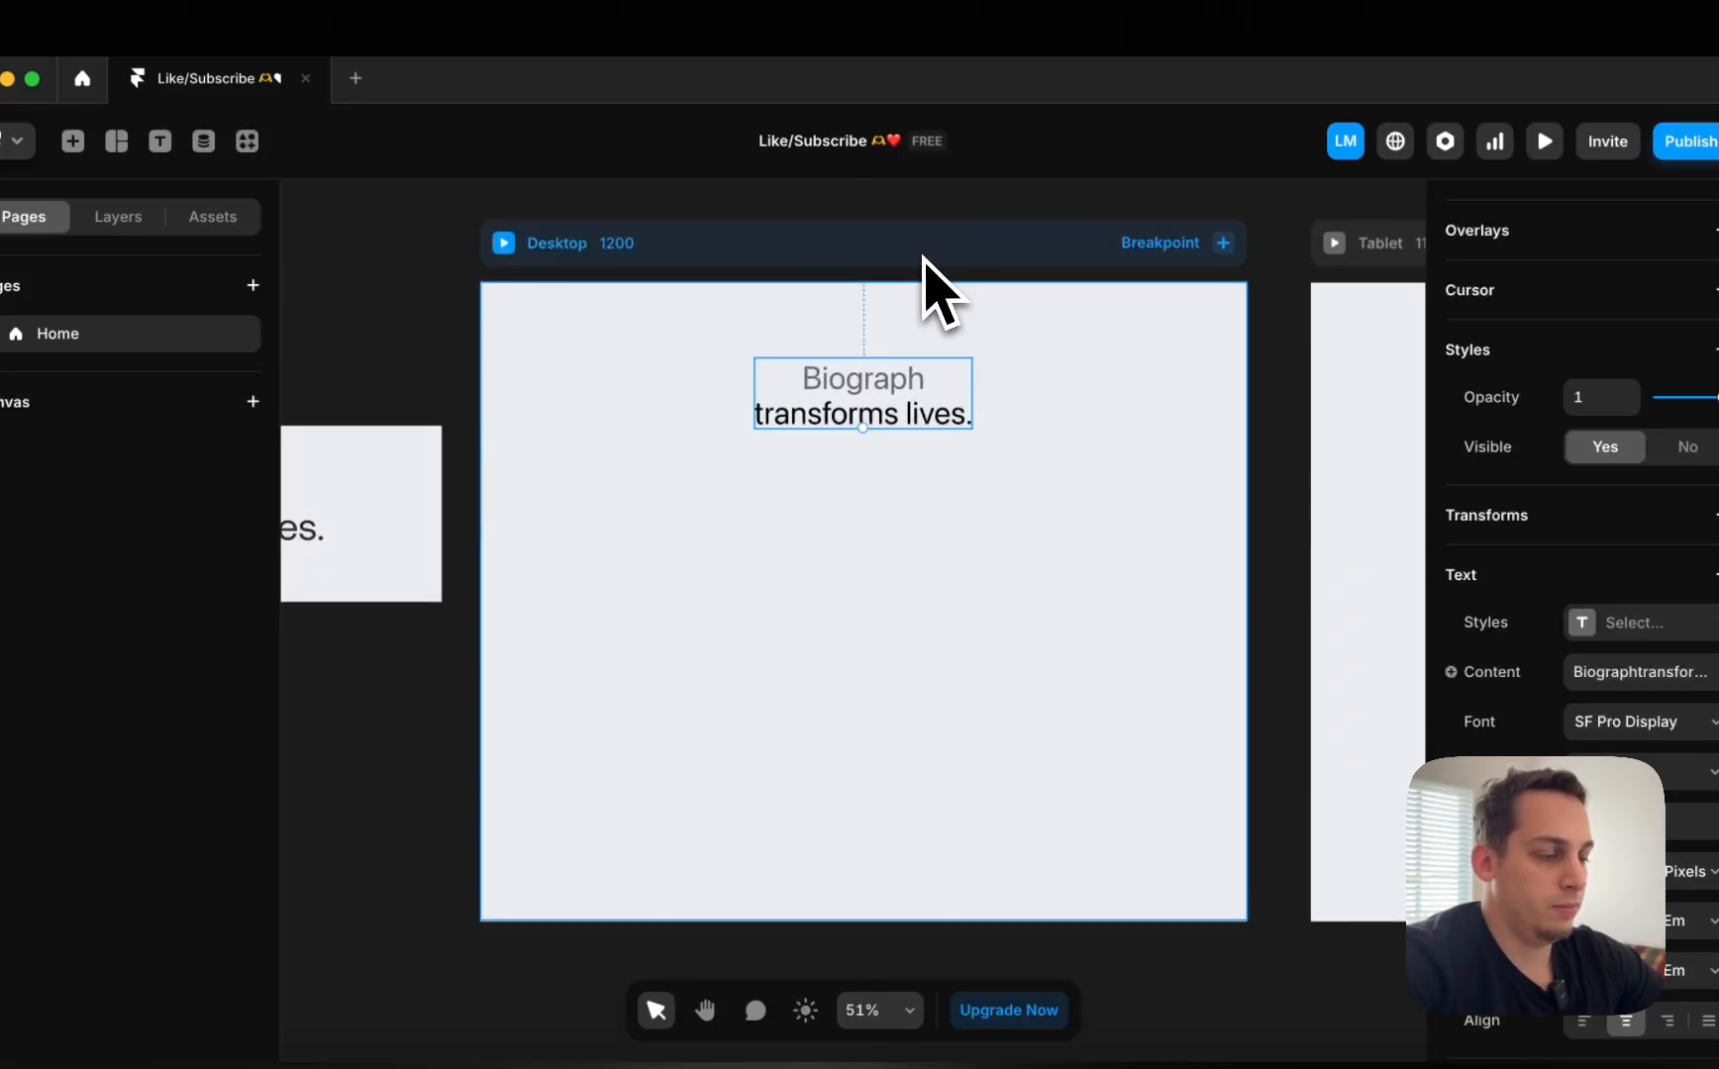
scroll(930, 277, "up", 3)
scroll(875, 384, "down", 5)
scroll(732, 585, "left", 1)
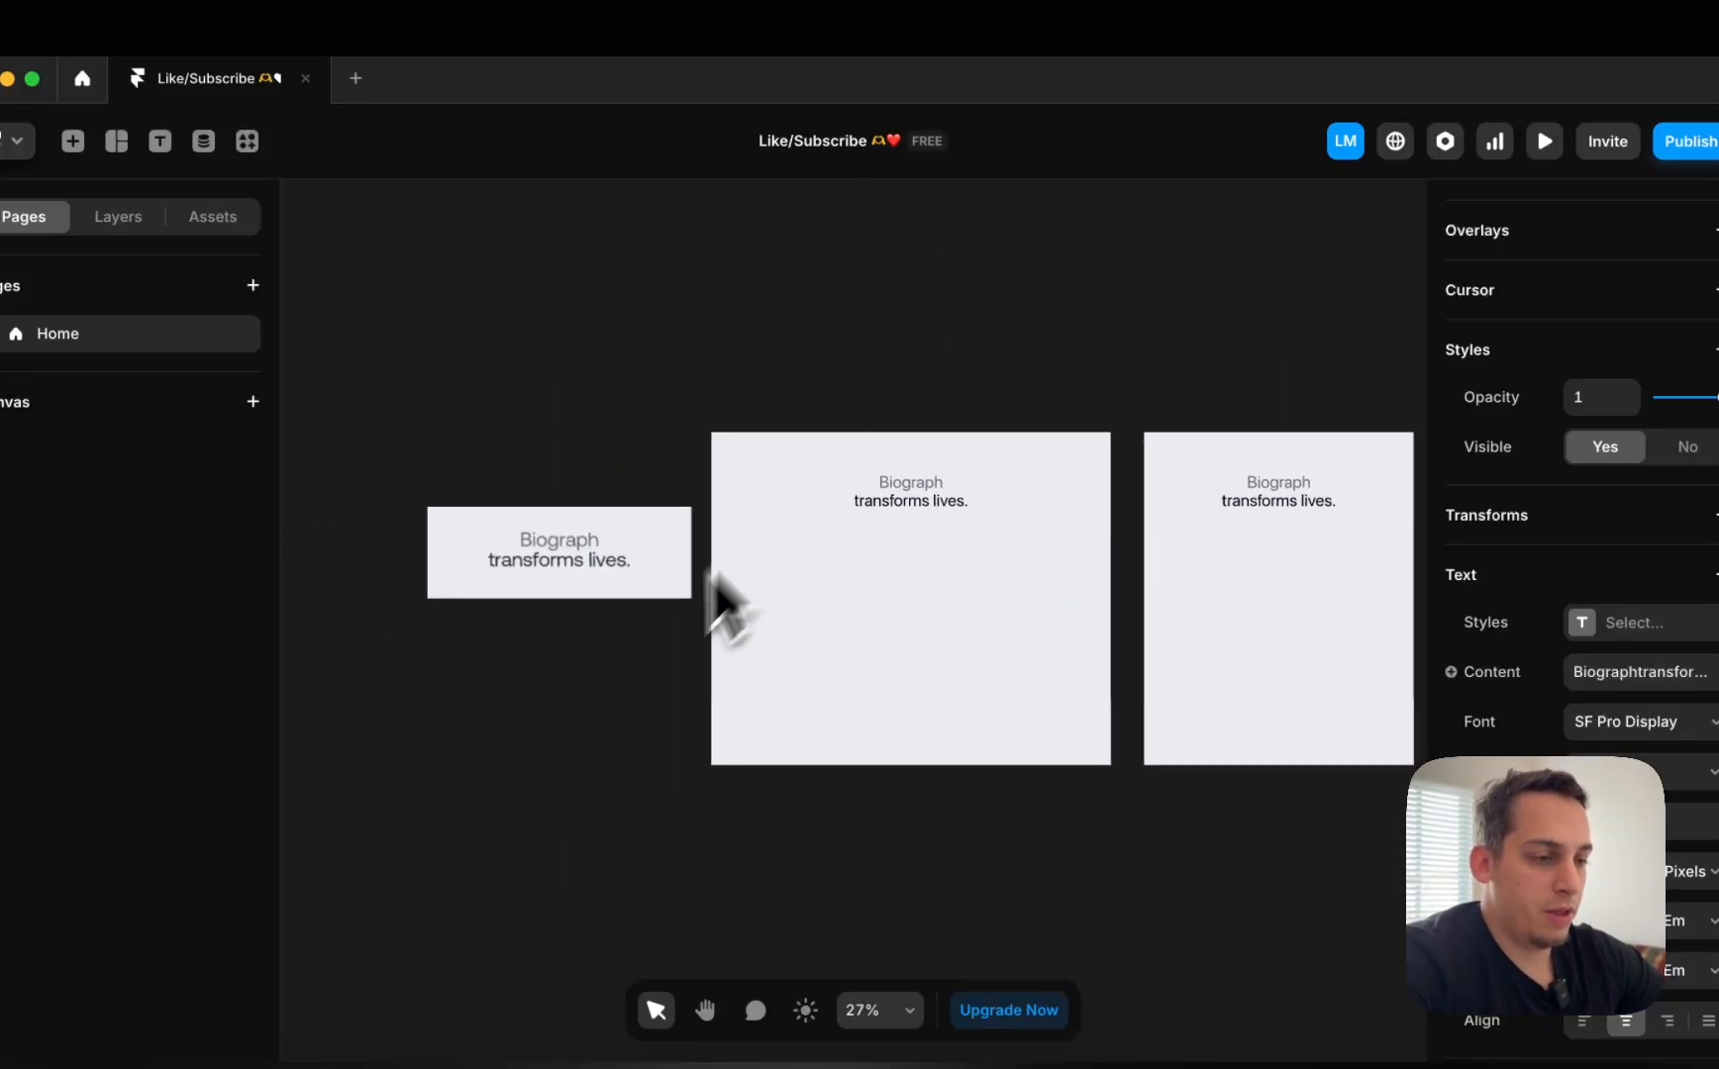
Switch to the Biograph site, capture the card grid below the heading, and place that screenshot on the Framer canvas.
left_click(367, 1042)
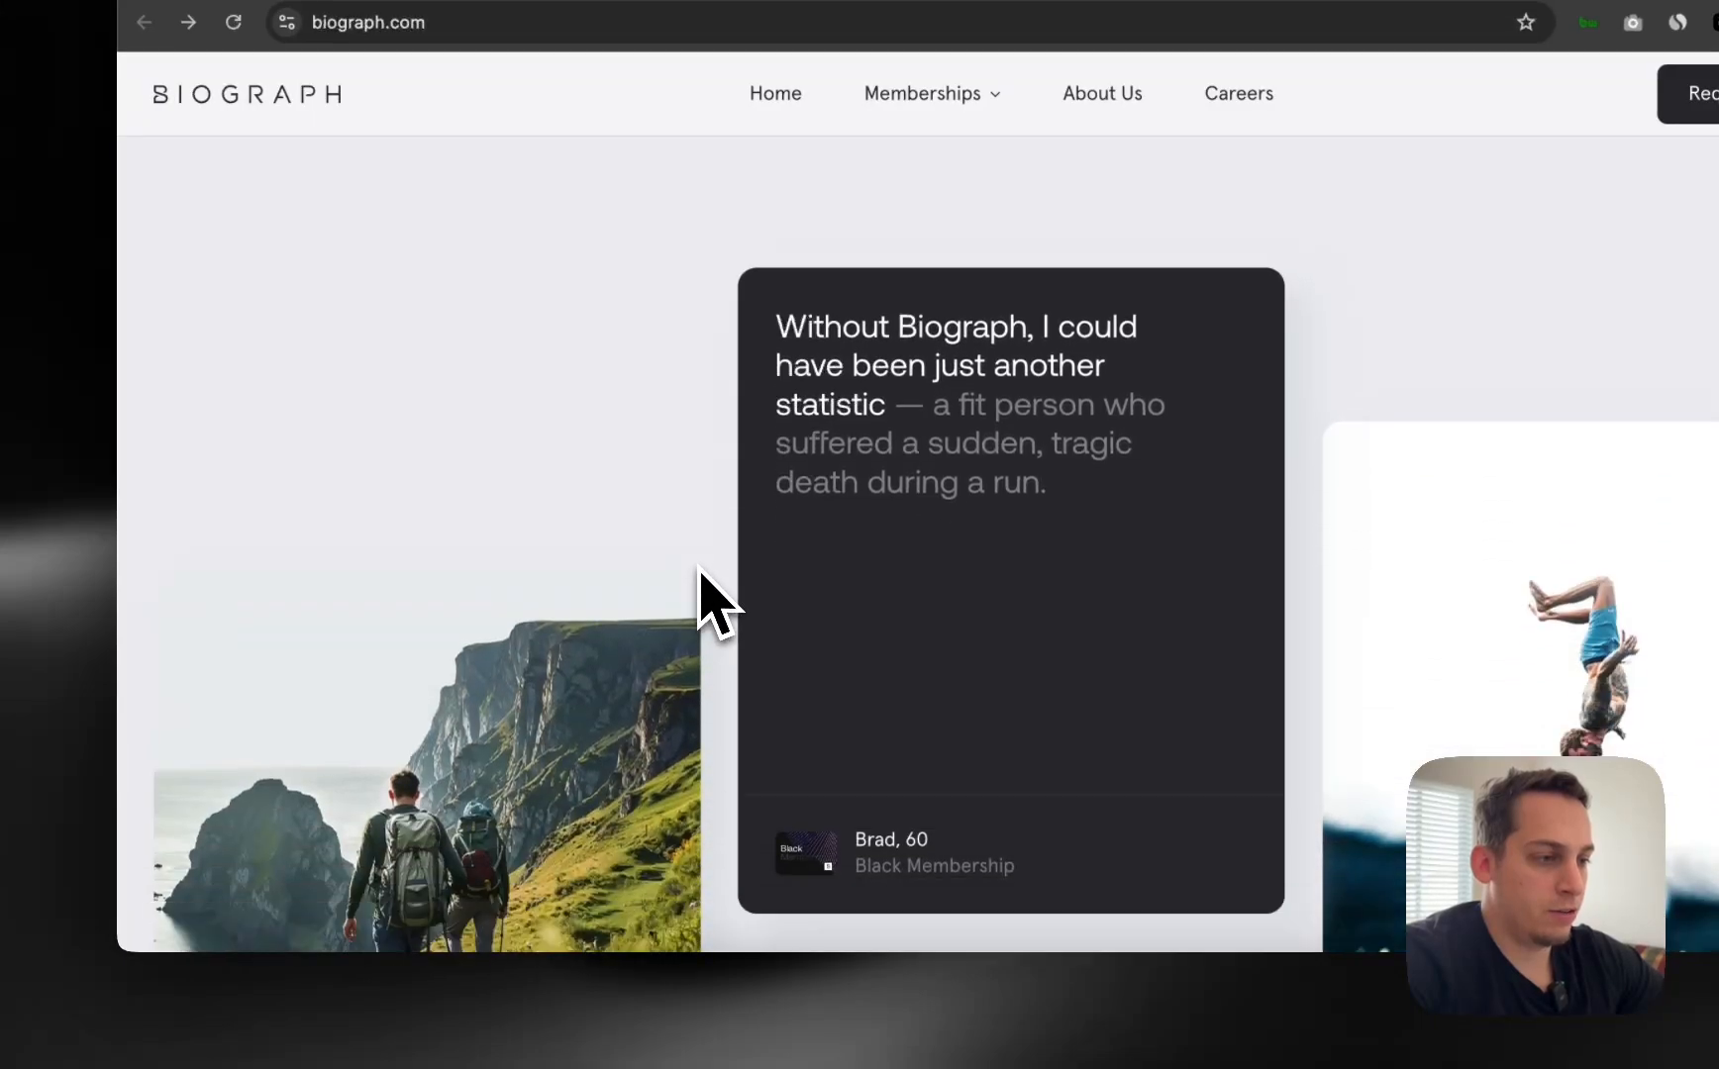
scroll(711, 599, "down", 10)
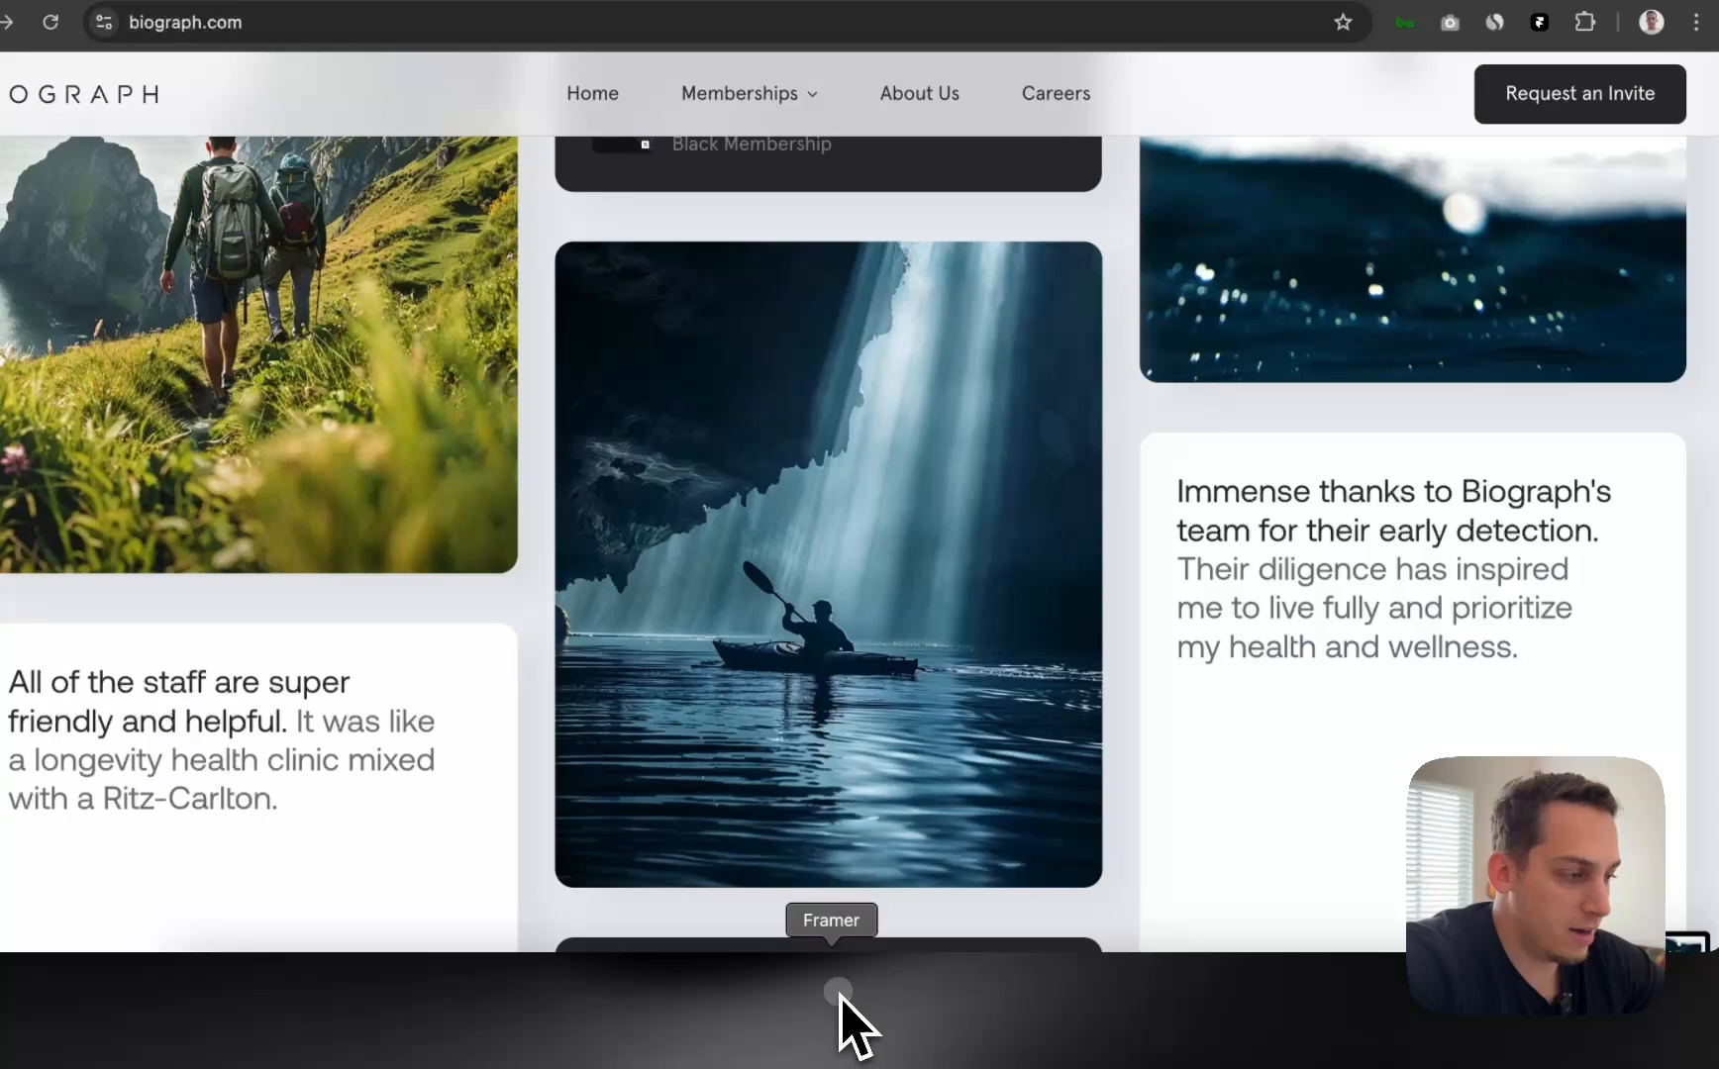
left_click(837, 992)
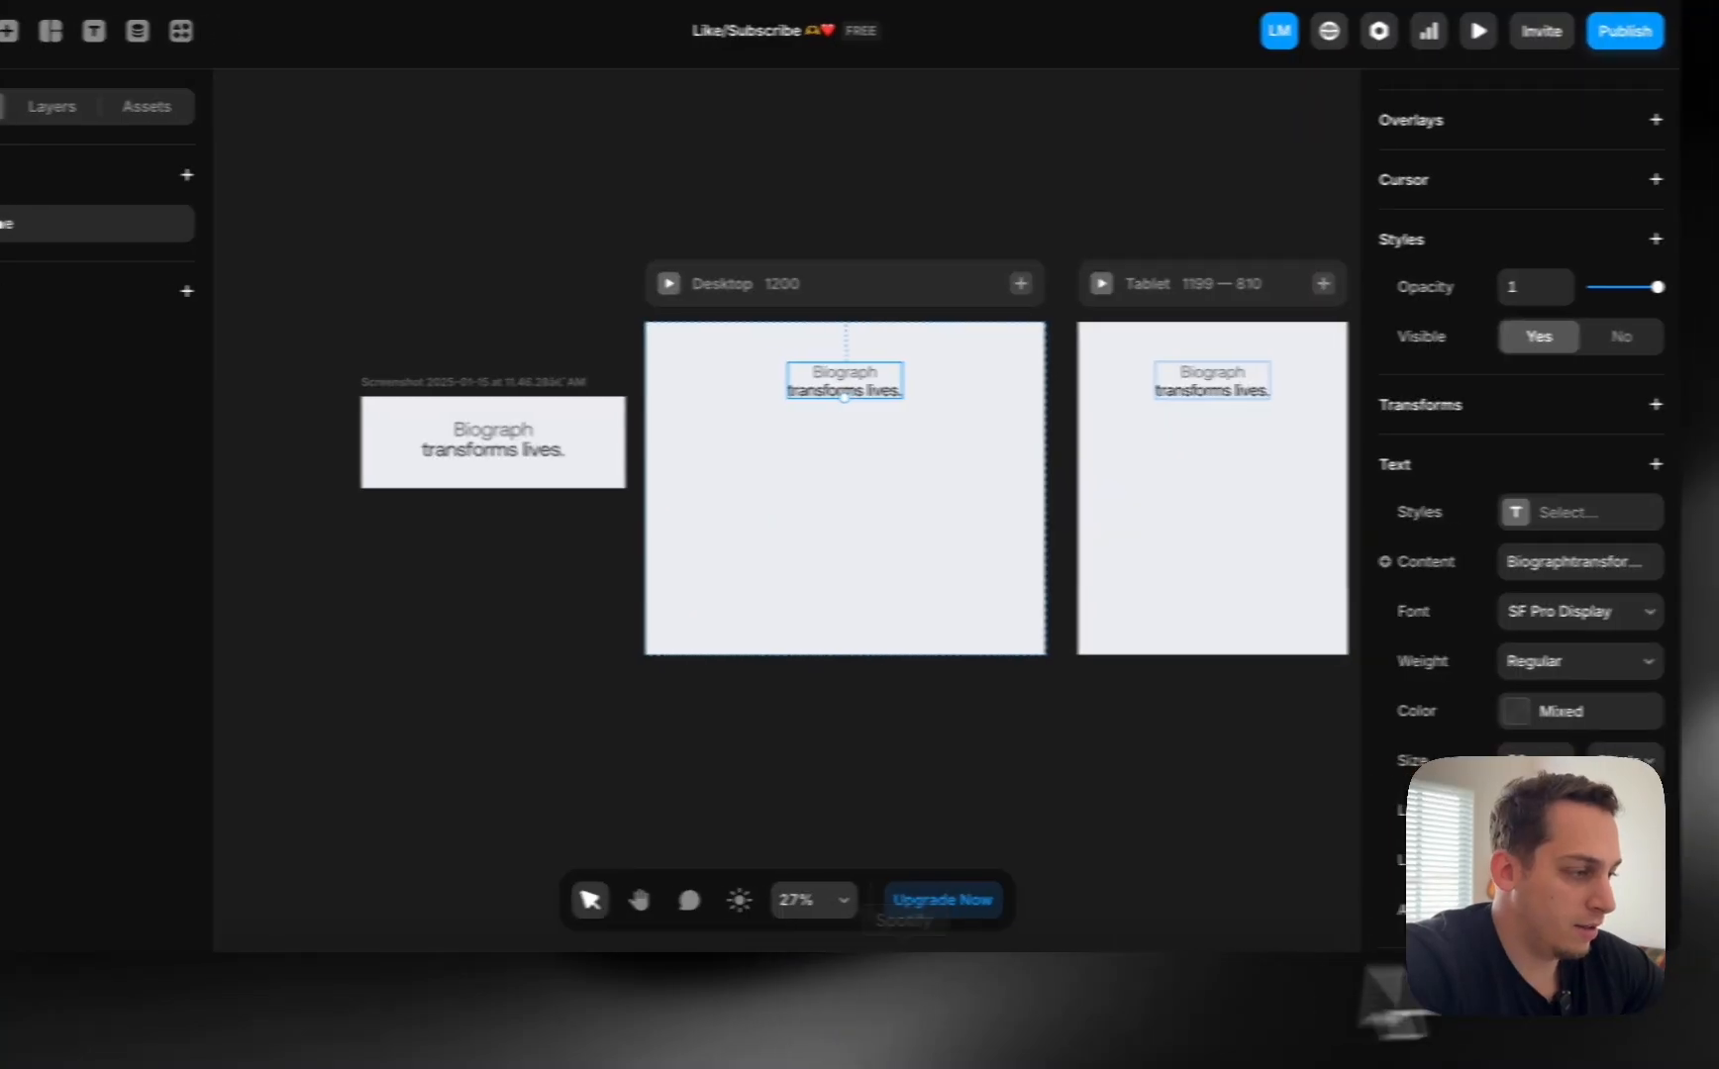
left_click_drag(1678, 970, 540, 663)
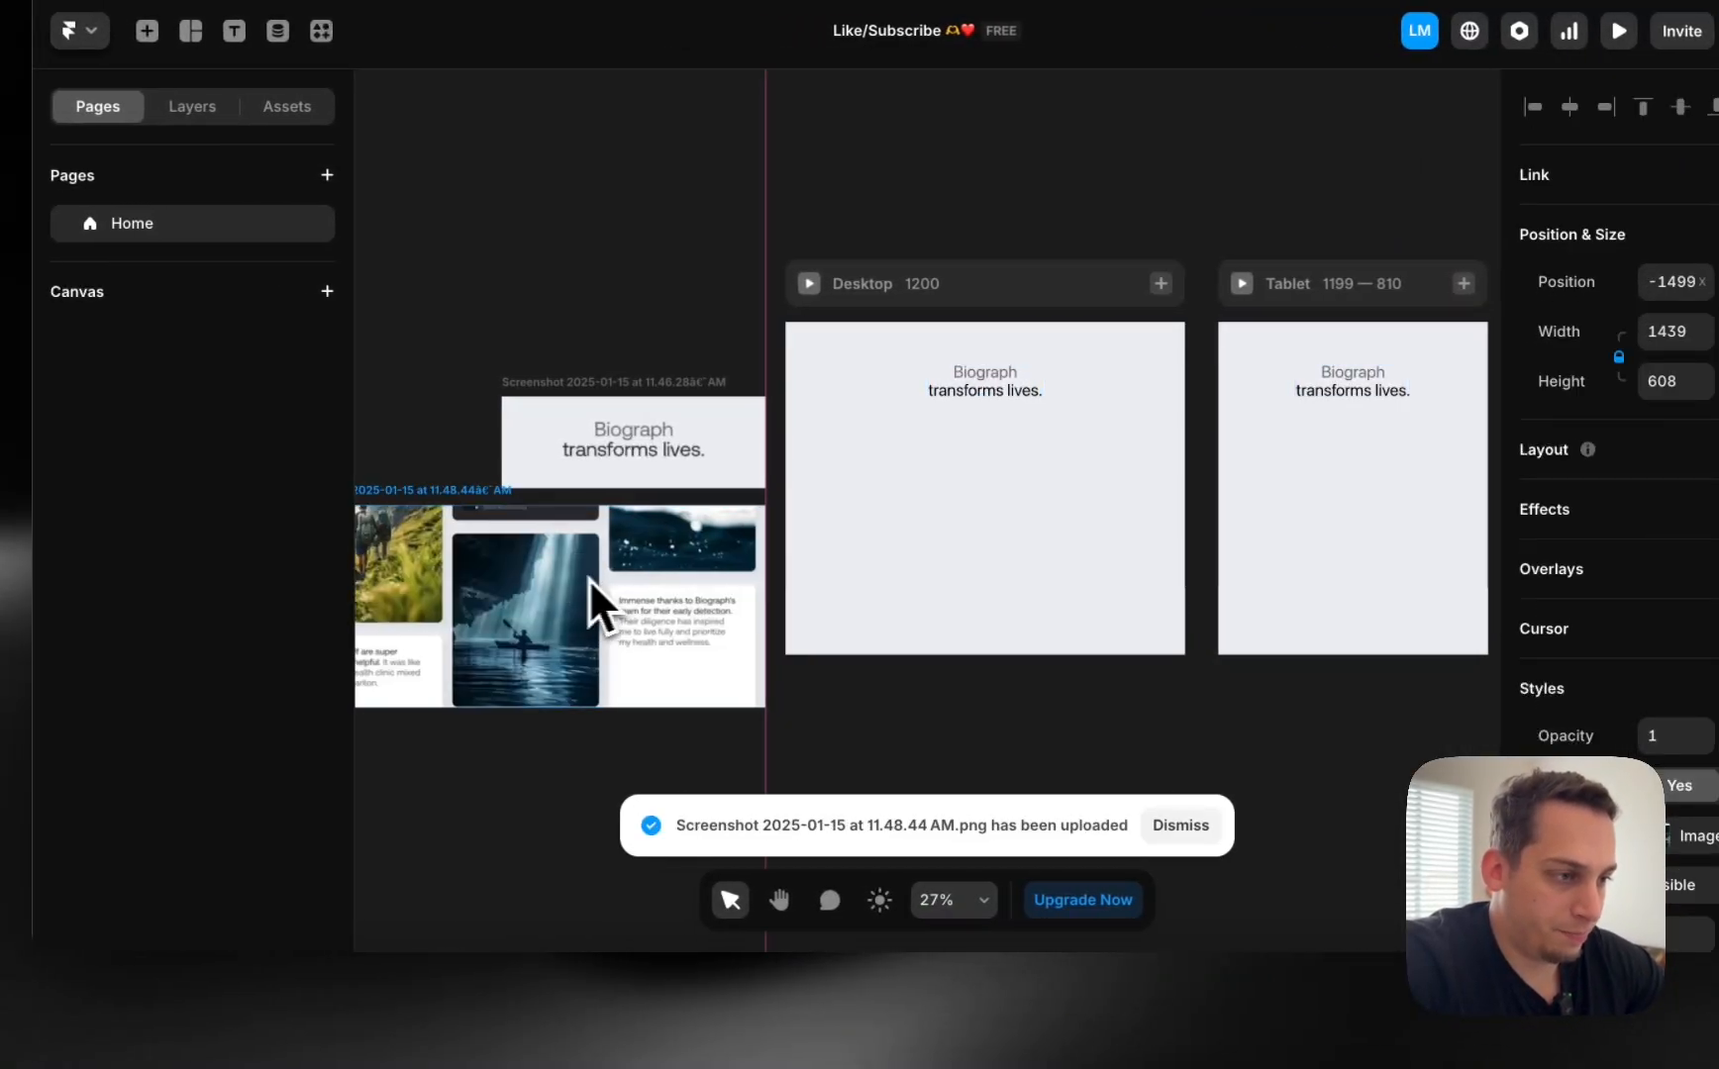
Scale the card-grid screenshot to about 793 × 335 and align it directly beneath the heading screenshot.
scroll(584, 614, "left", 3)
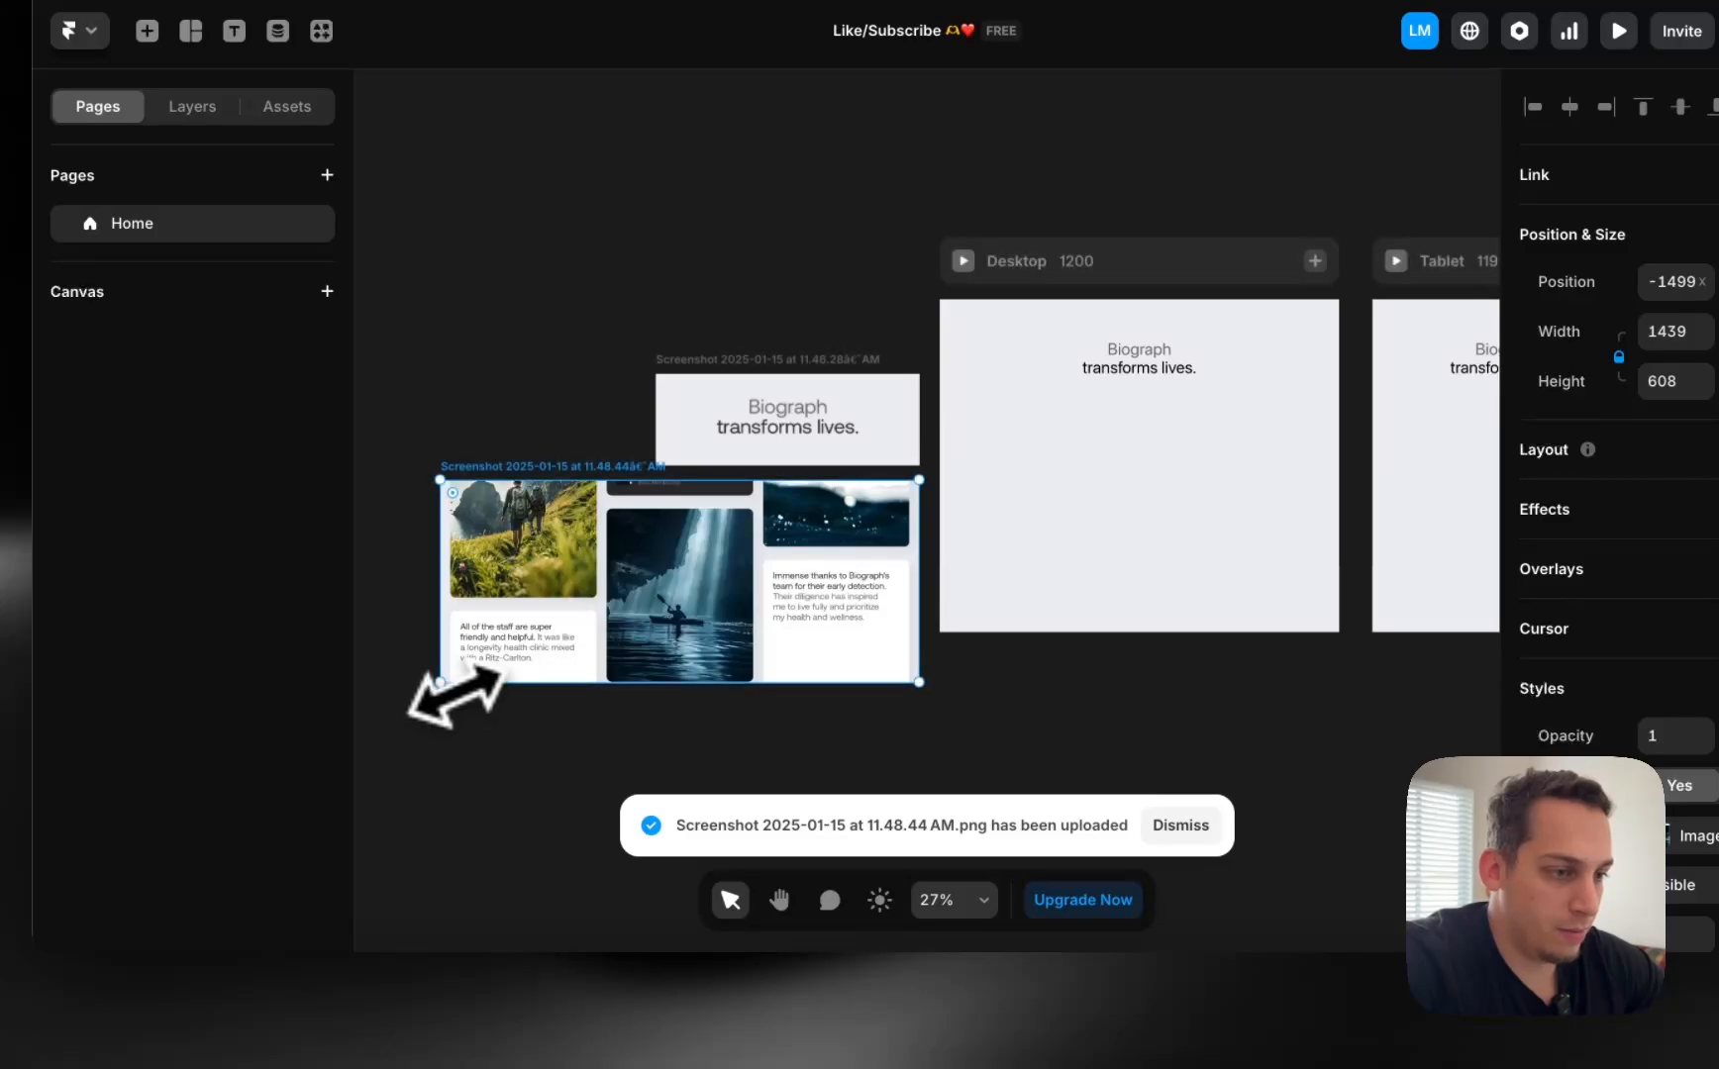
left_click_drag(442, 692, 529, 619)
left_click_drag(643, 526, 719, 521)
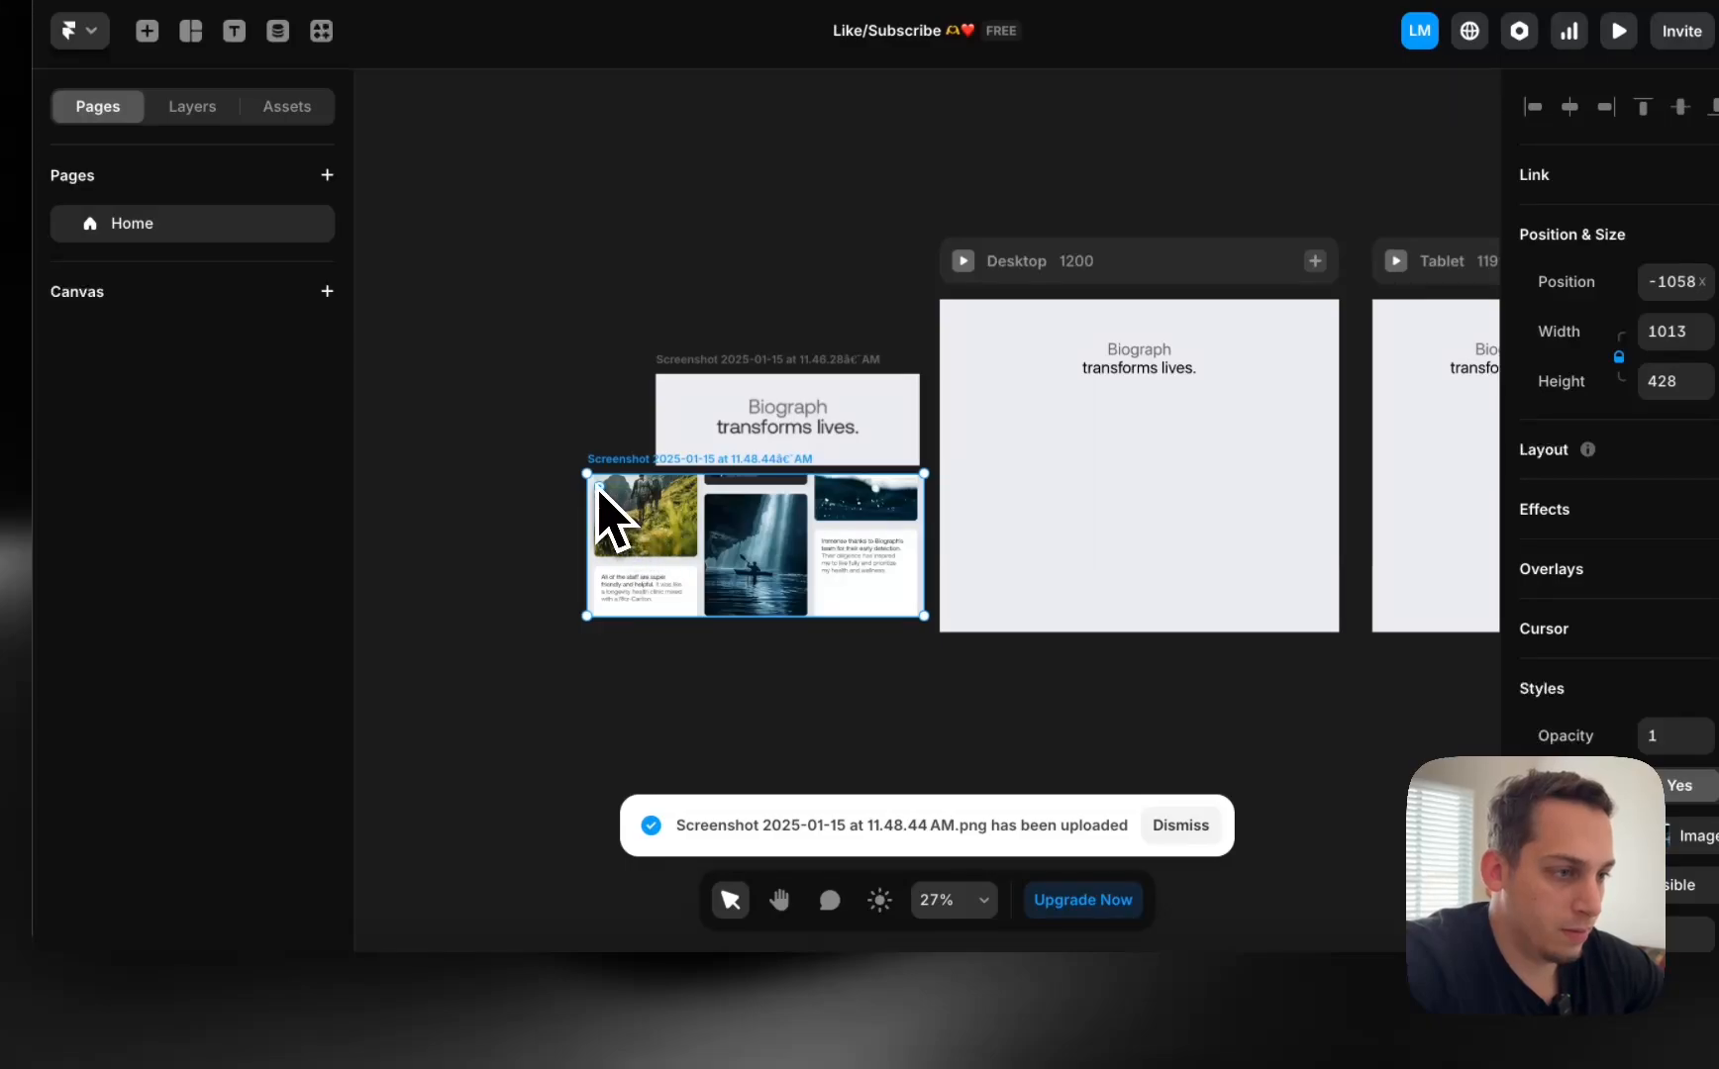
left_click_drag(588, 474, 655, 500)
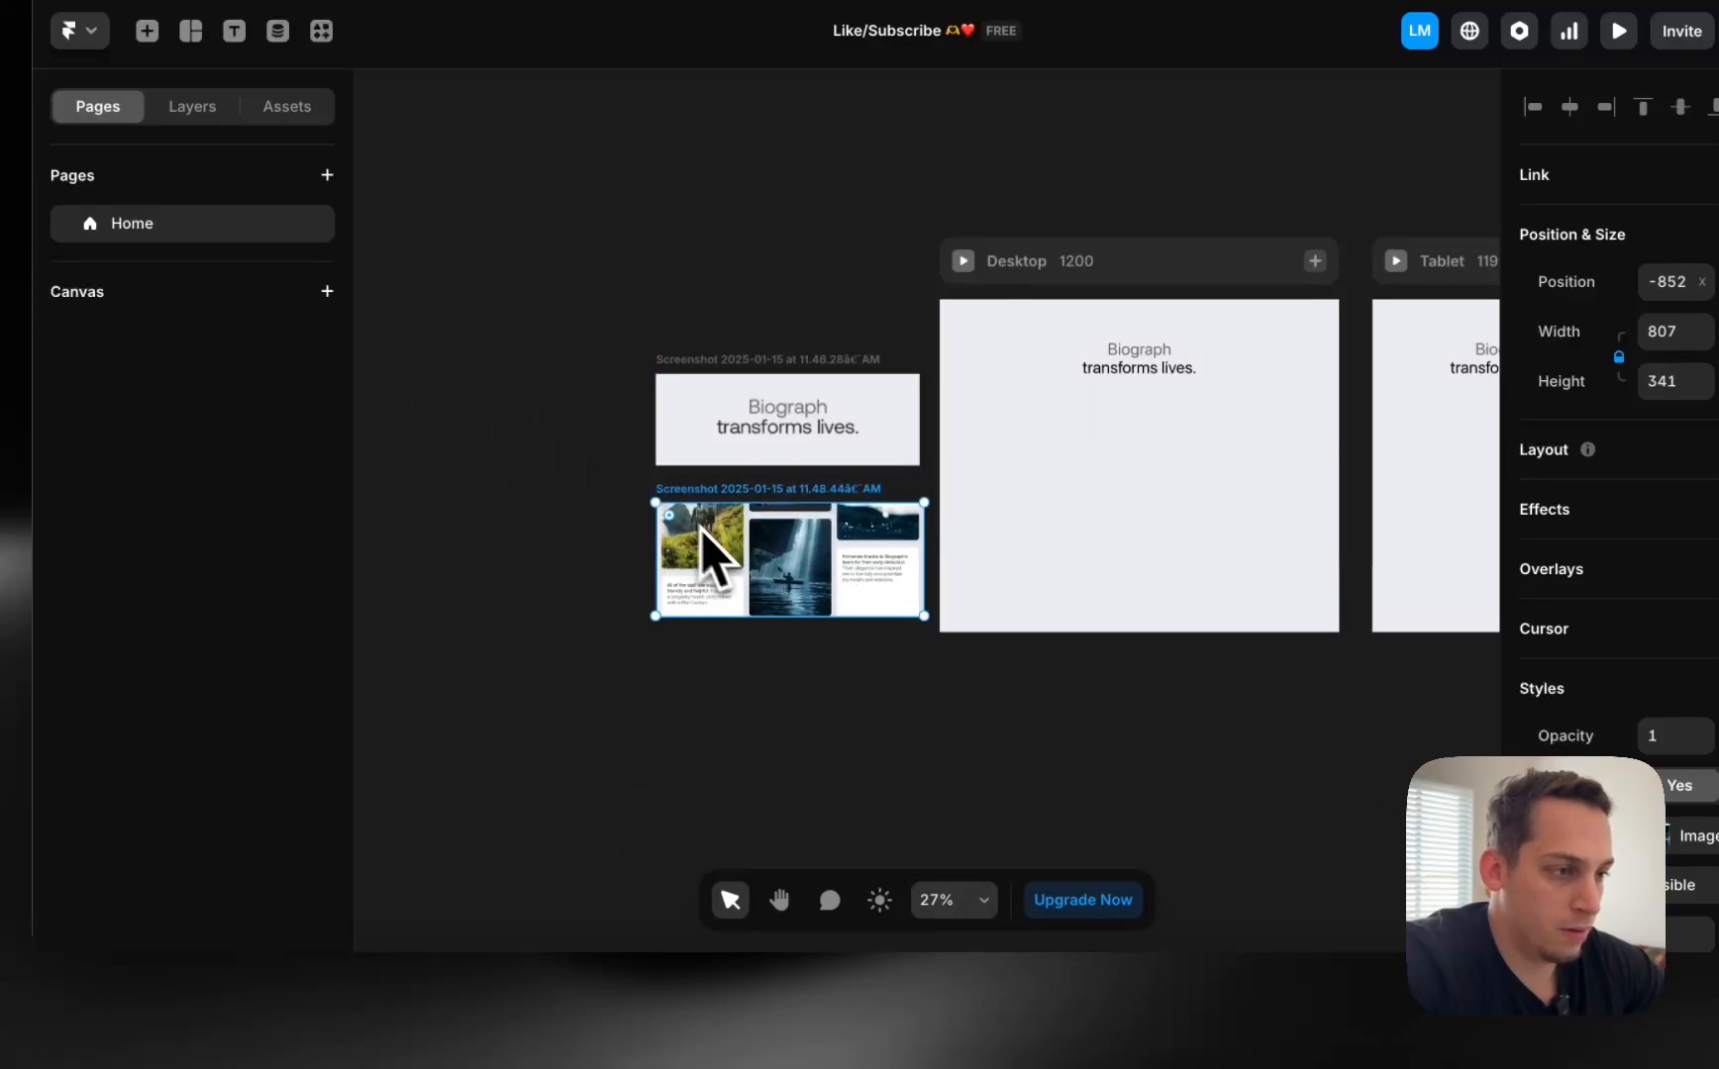
left_click(552, 521)
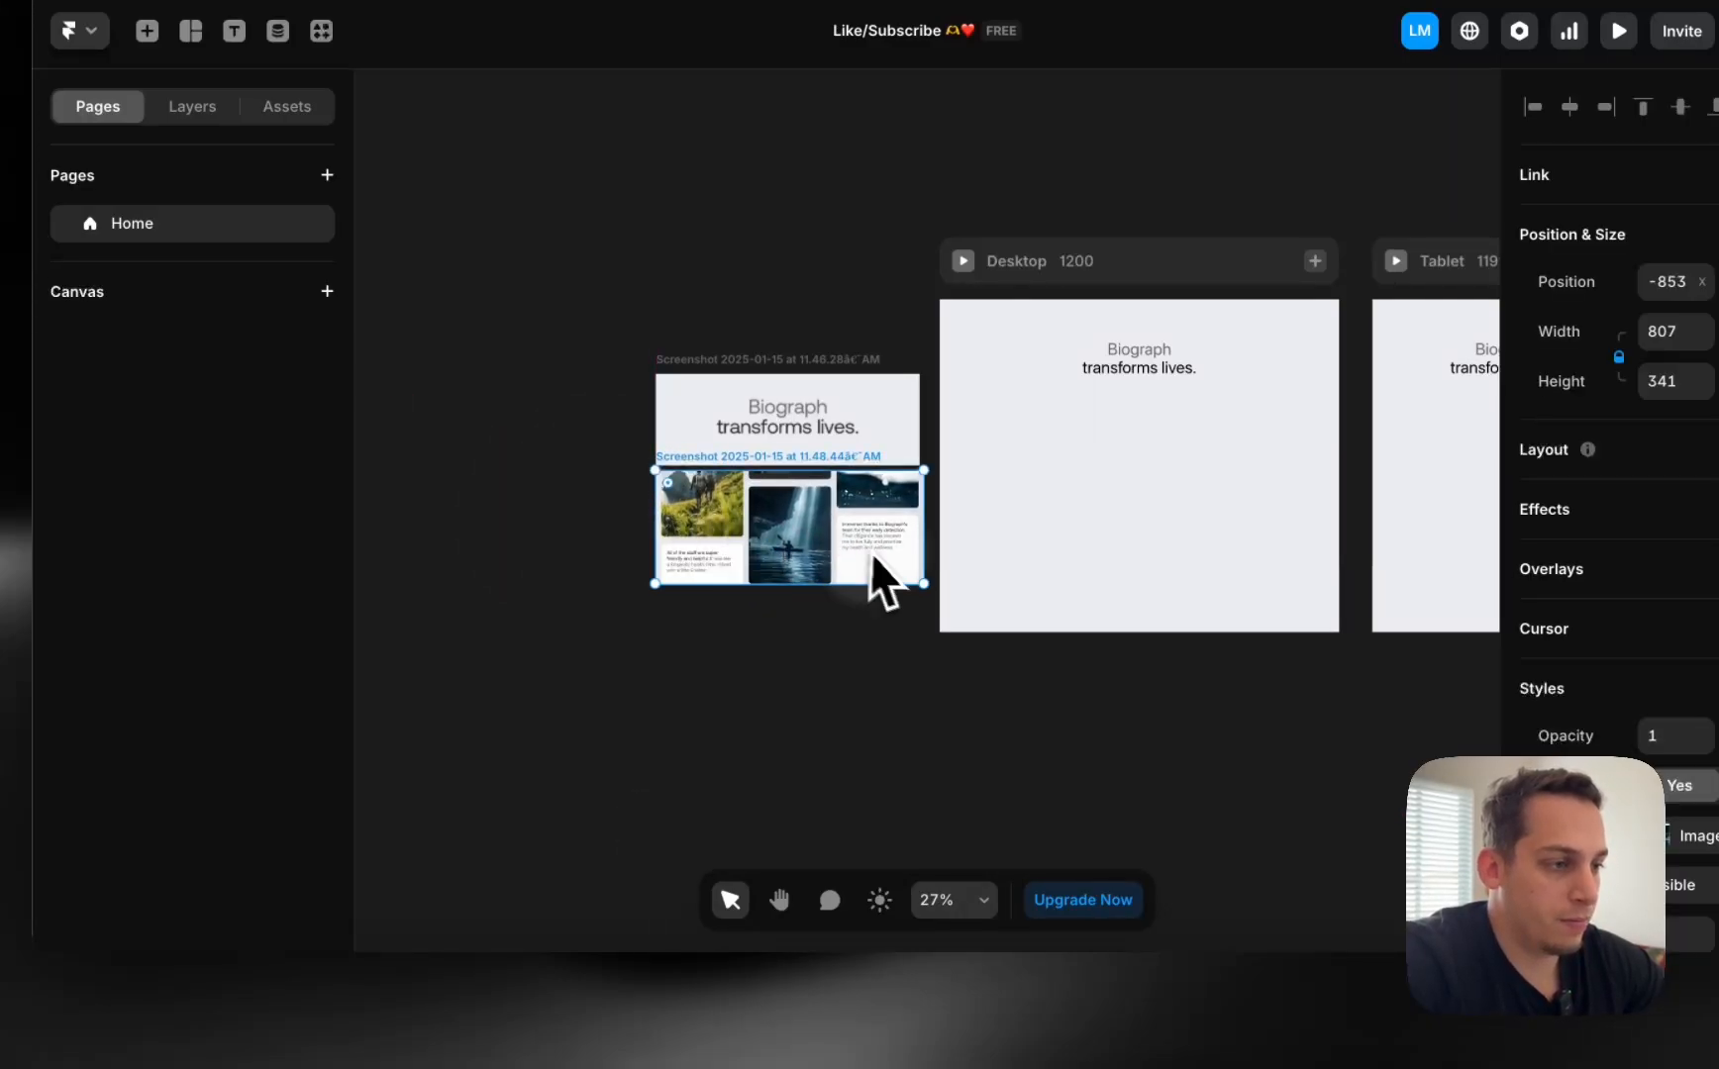
left_click_drag(921, 585, 903, 568)
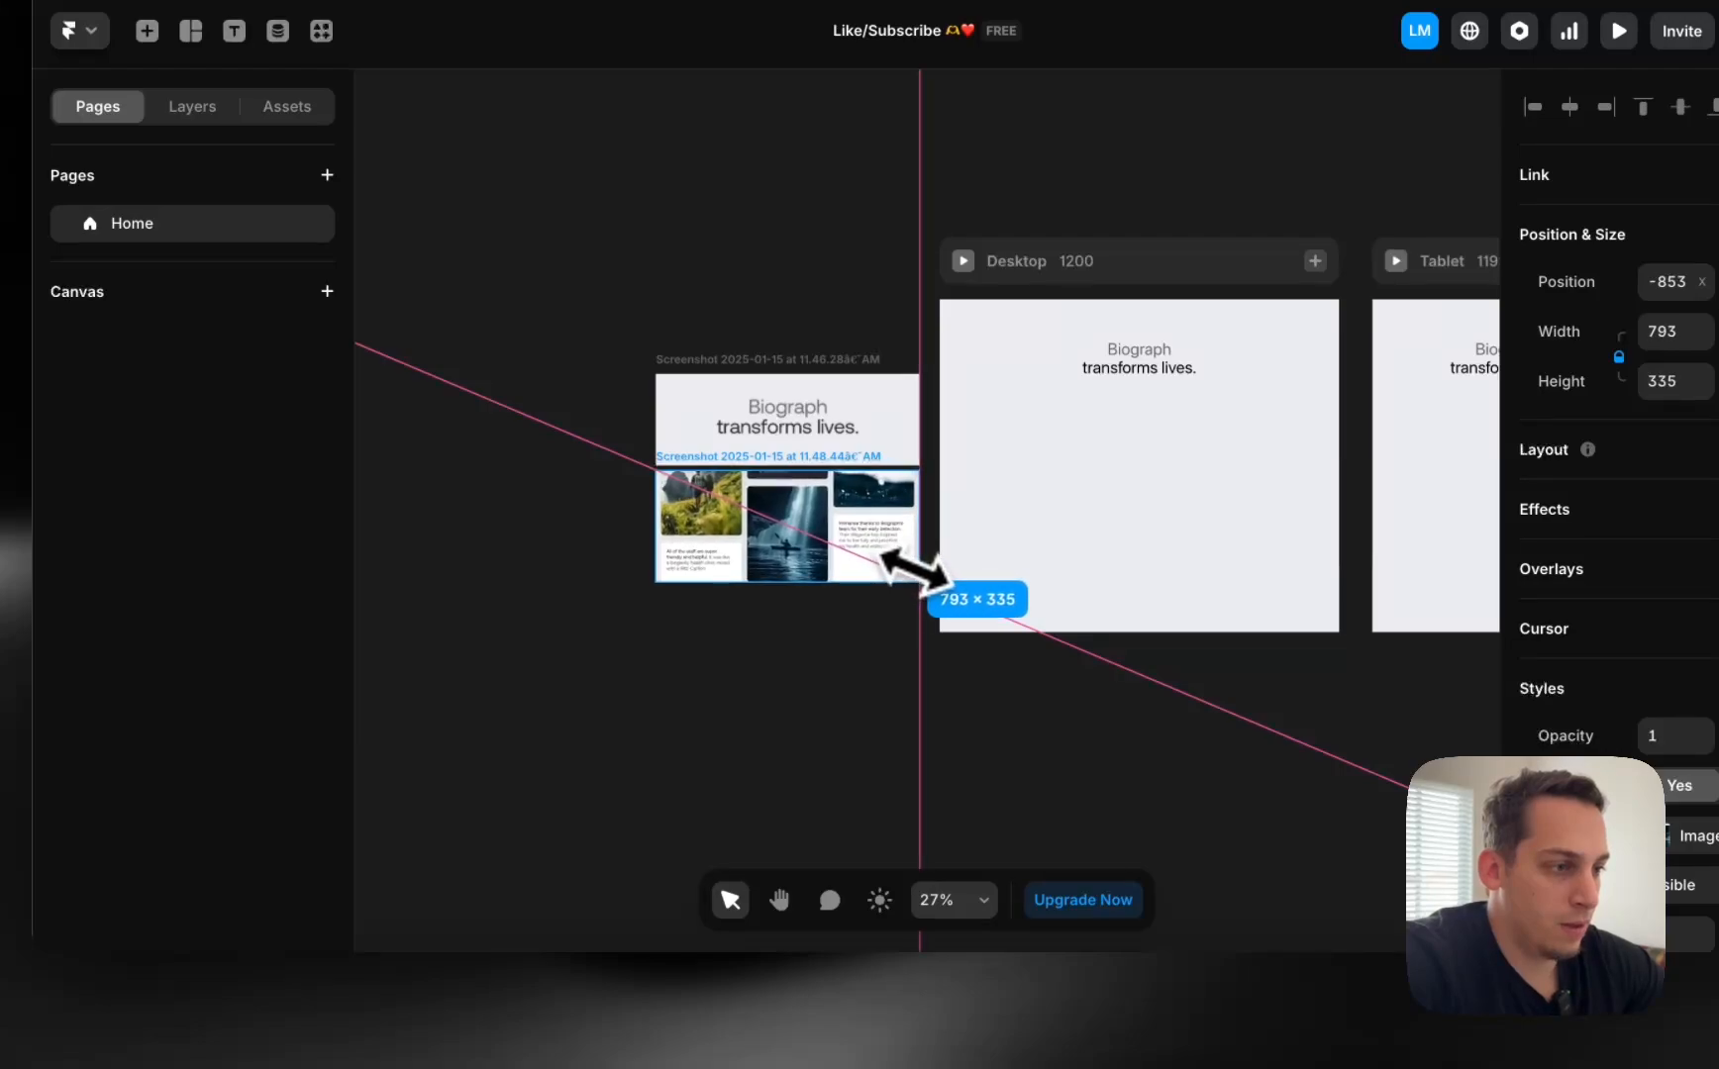
left_click(532, 471)
scroll(979, 506, "up", 4)
scroll(982, 508, "right", 1)
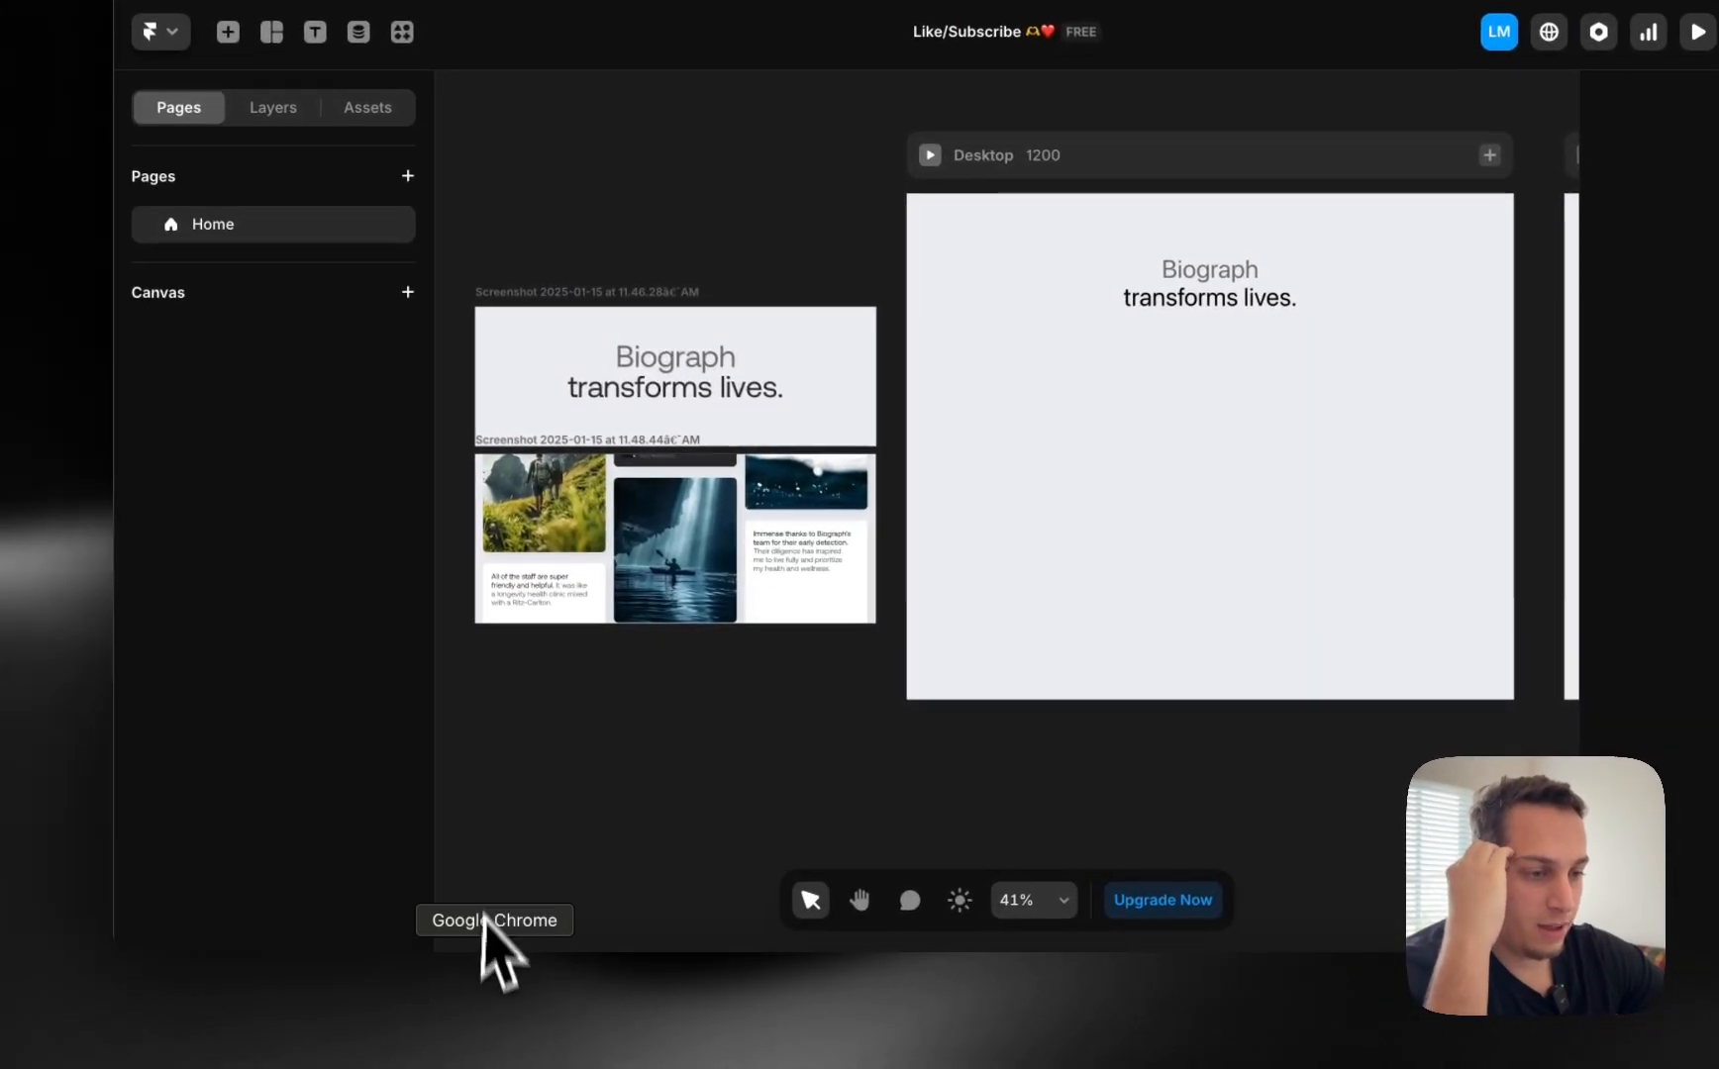
Switch to the Biograph site and examine the arrangement and scroll behaviour of the three columns of image and testimonial cards.
left_click(510, 990)
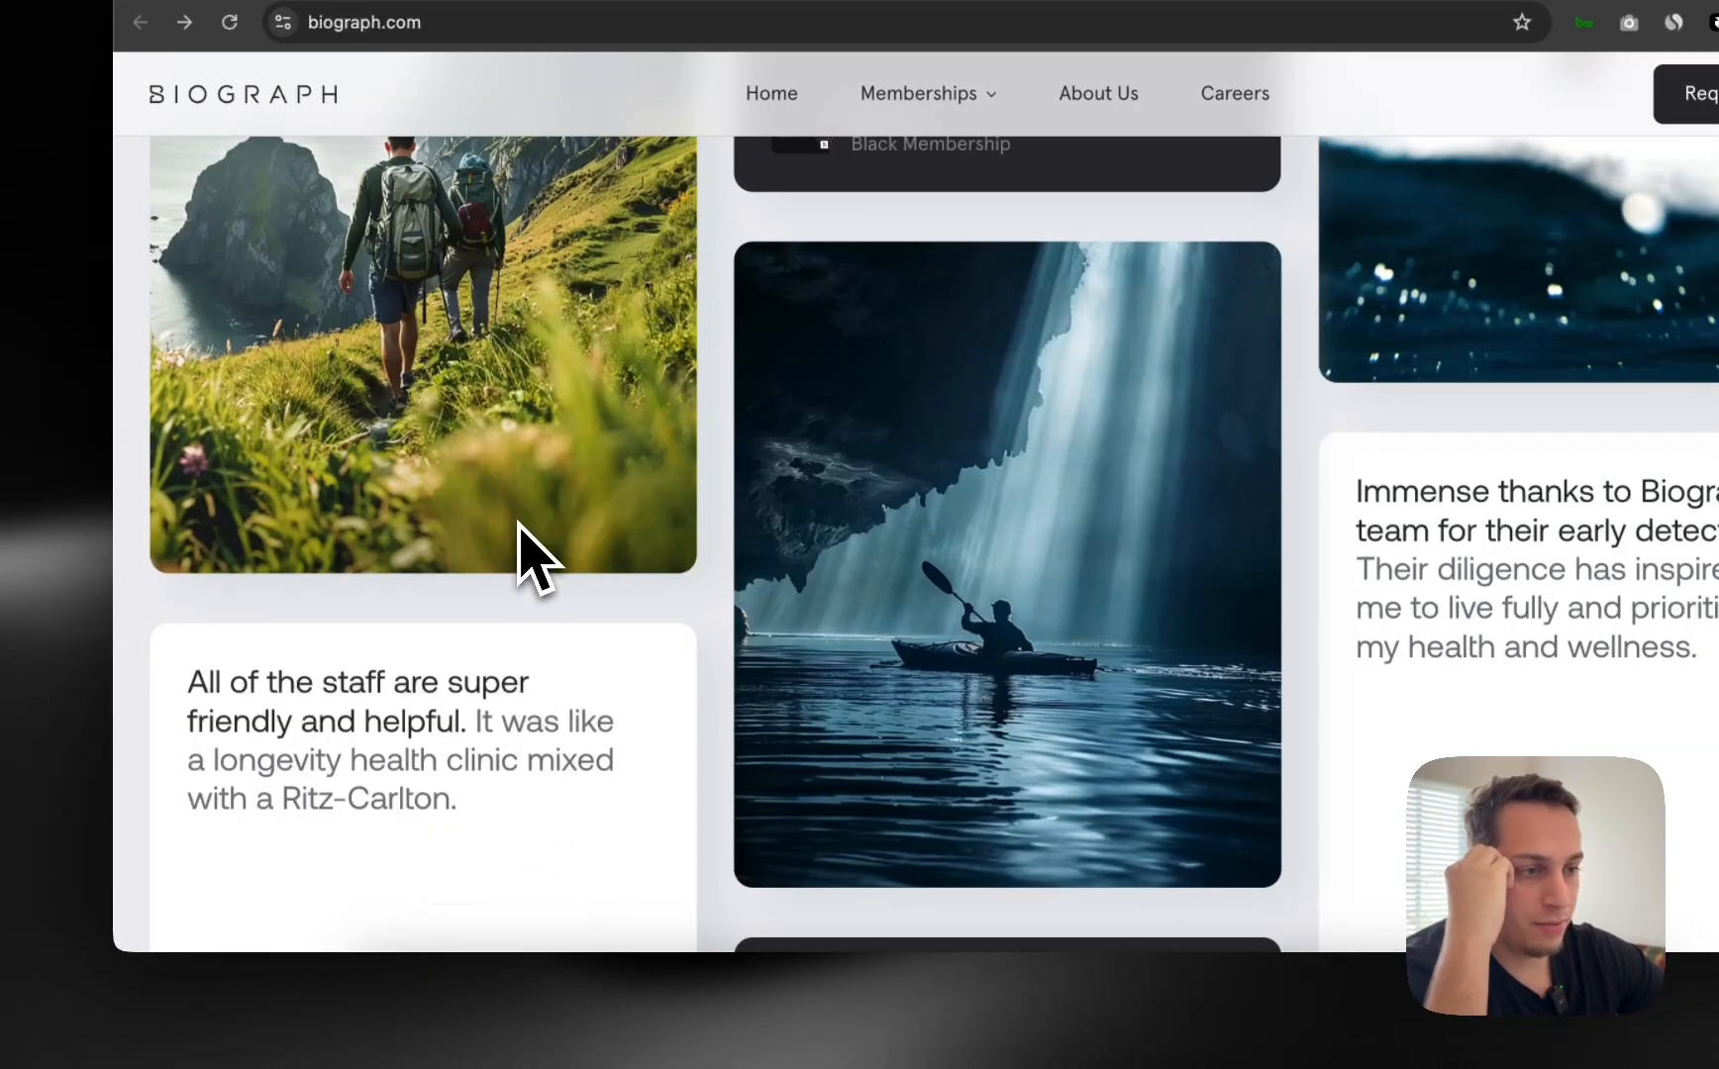
scroll(534, 584, "down", 5)
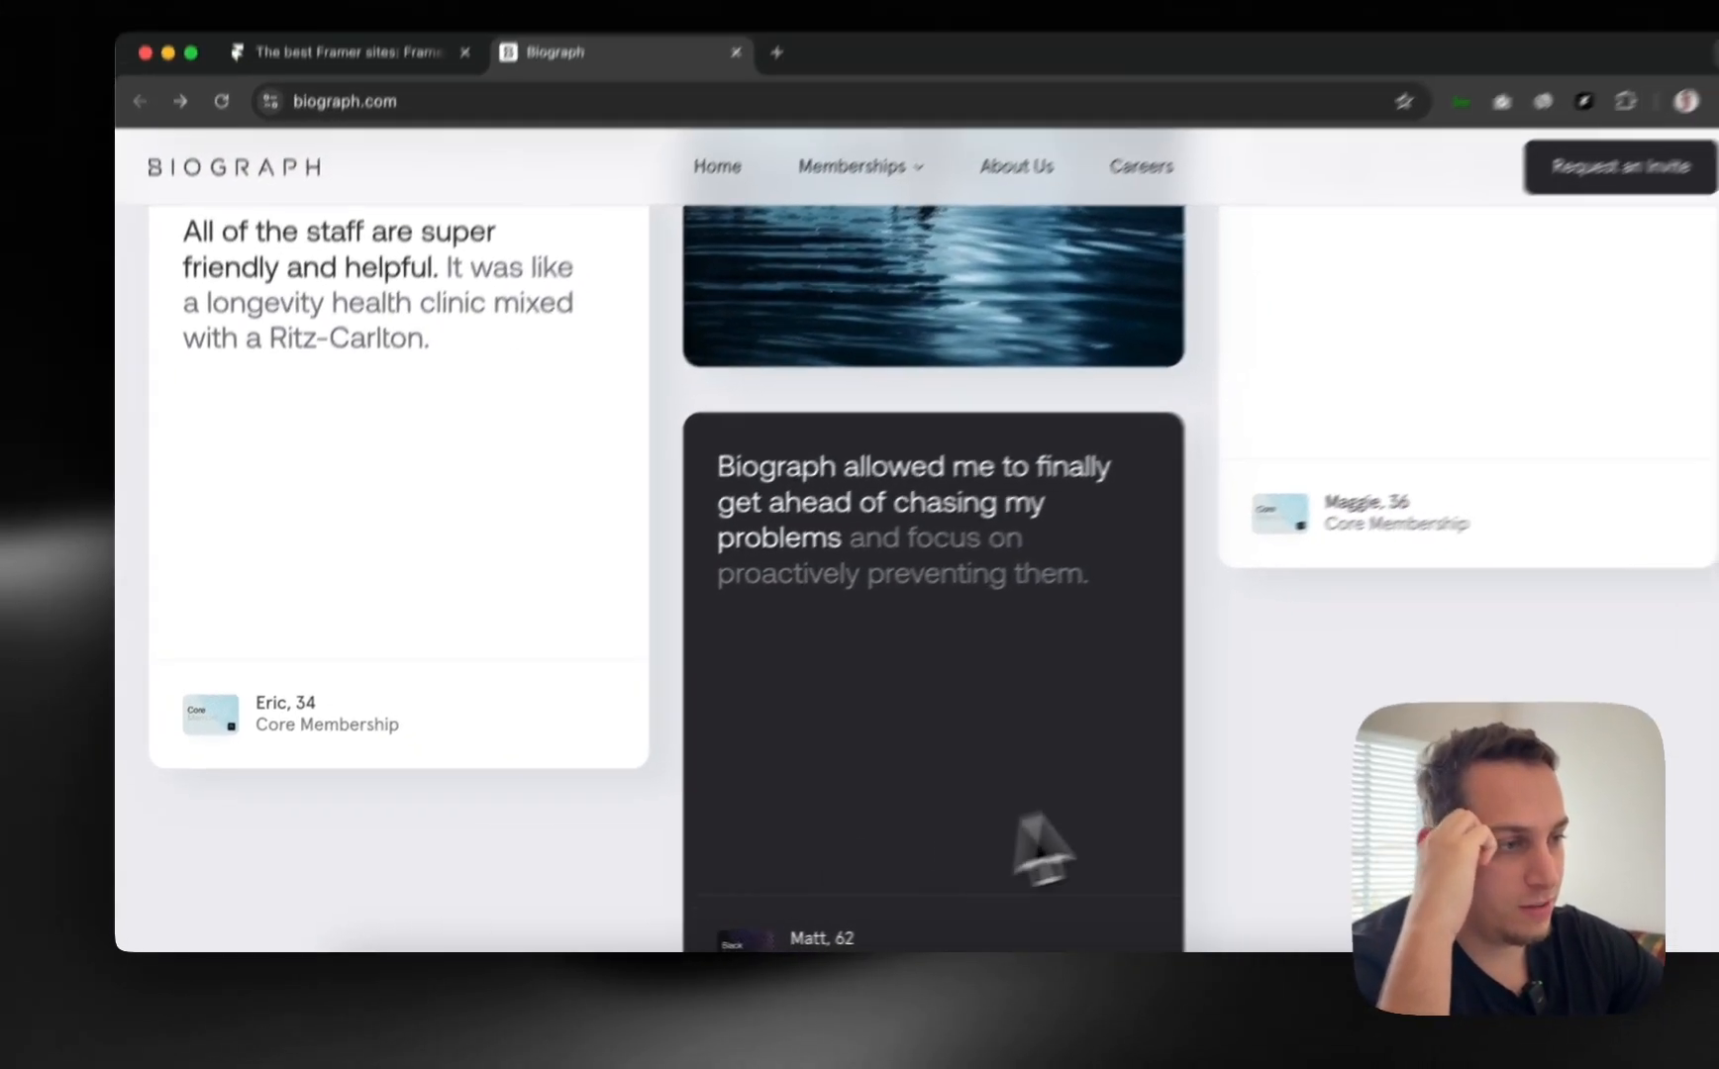
scroll(779, 488, "up", 4)
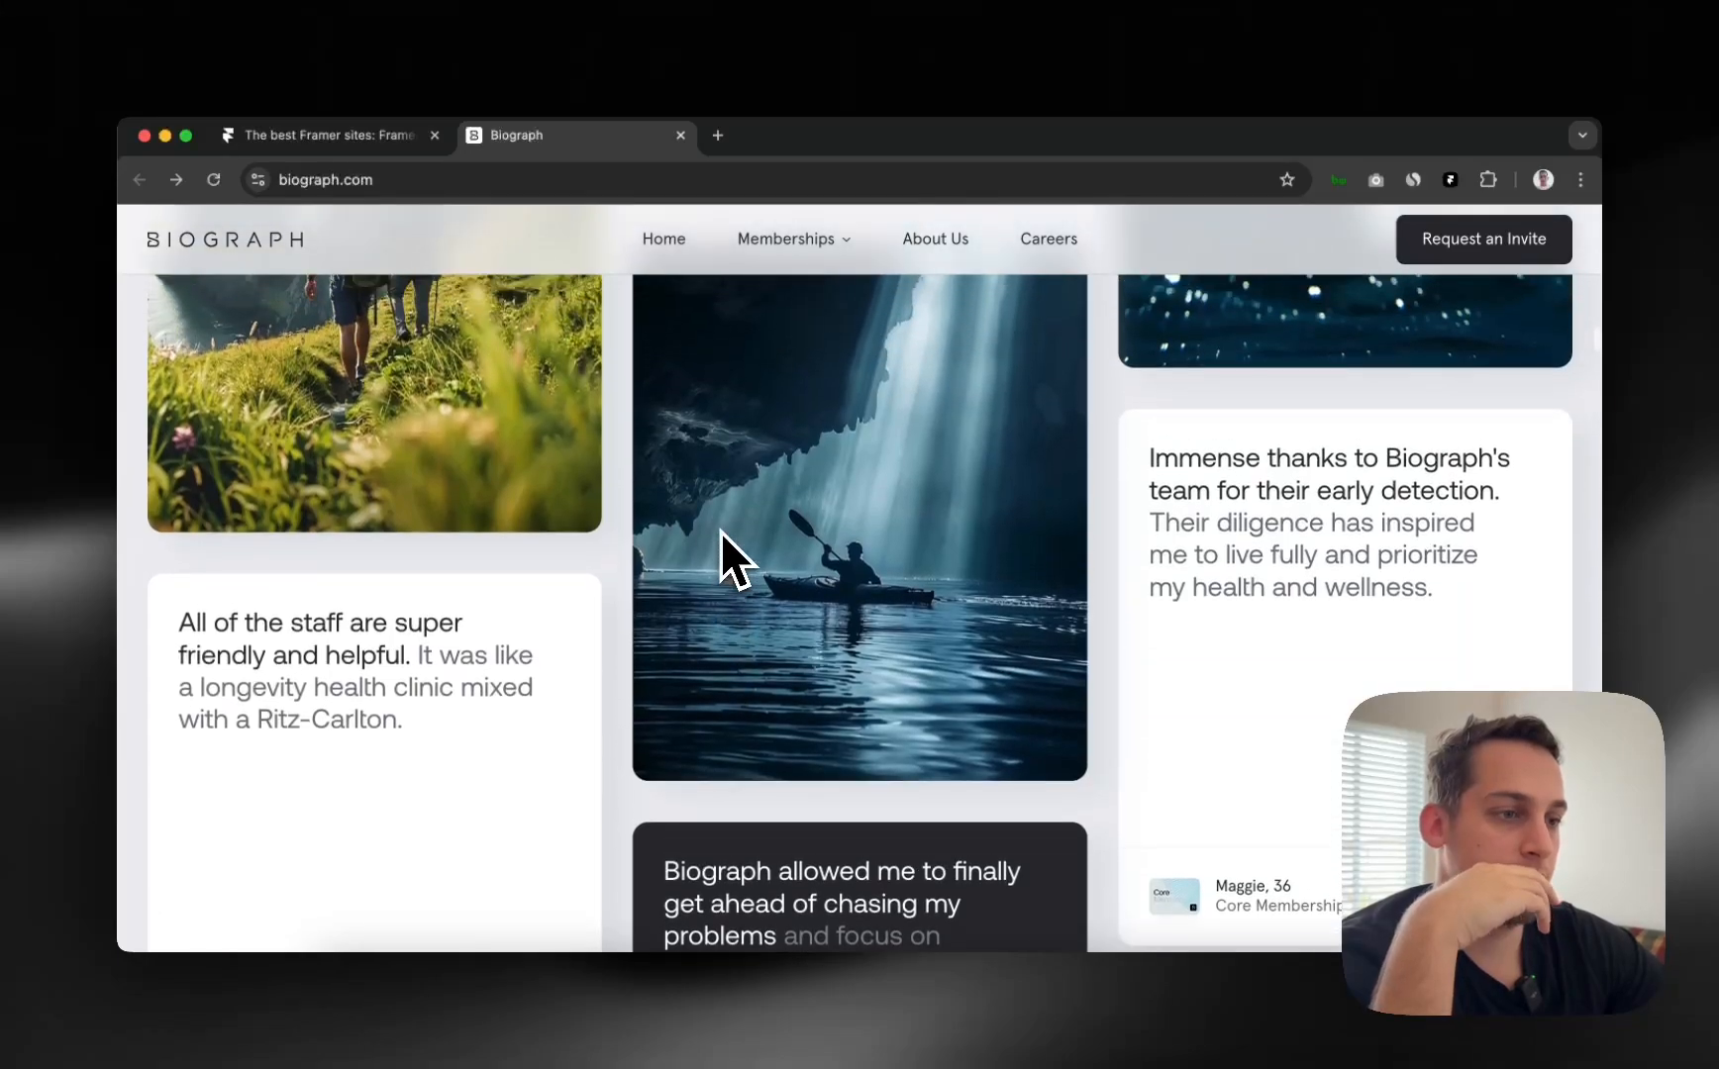
scroll(733, 554, "up", 5)
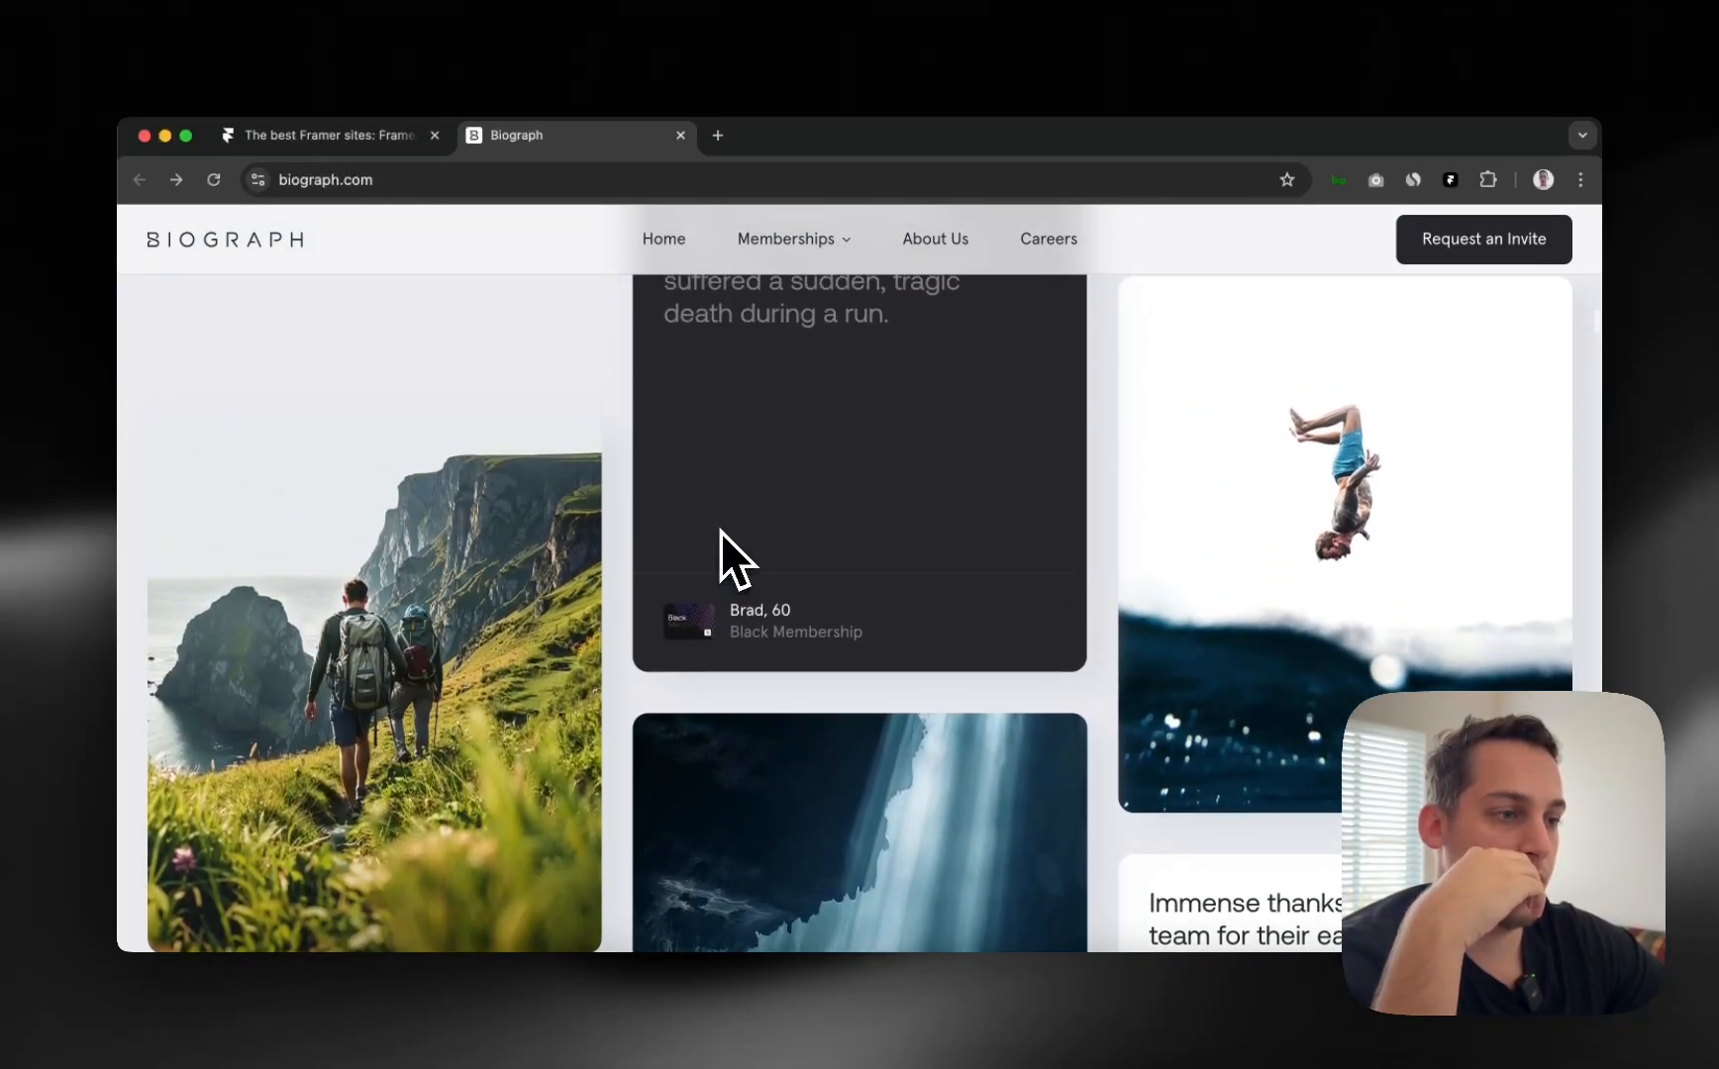
scroll(720, 532, "down", 4)
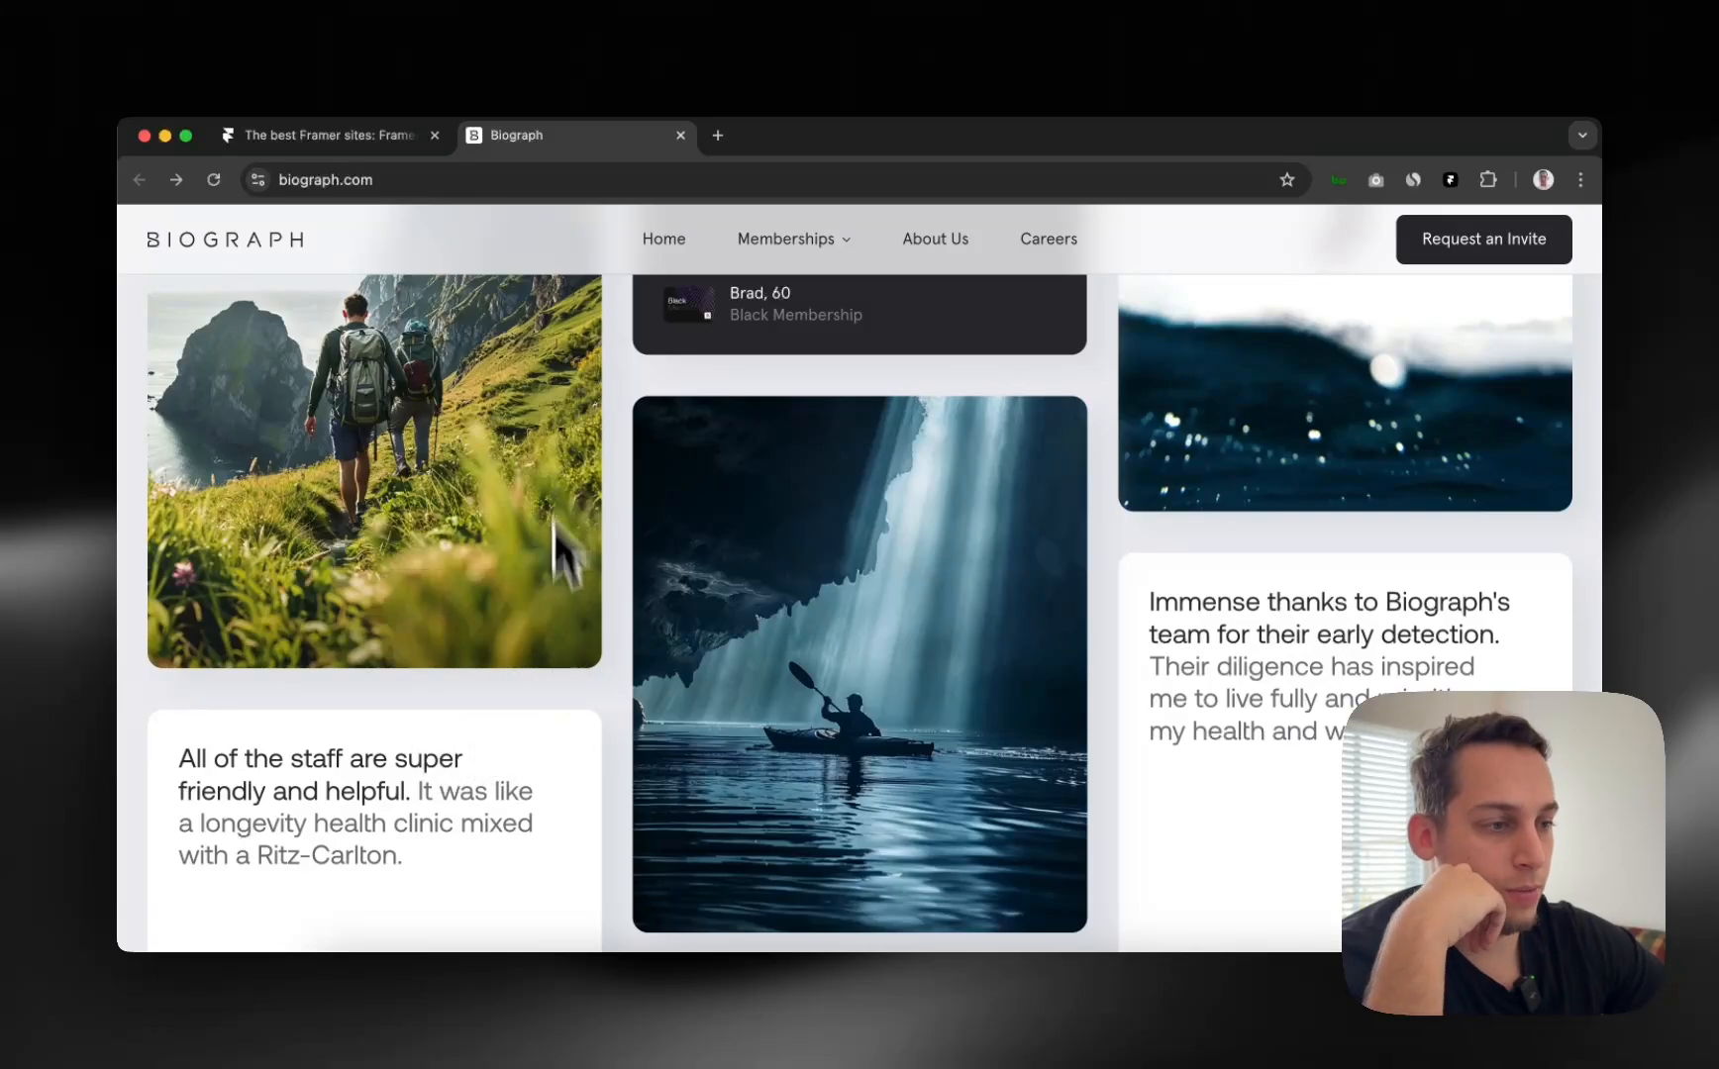
scroll(1109, 758, "down", 5)
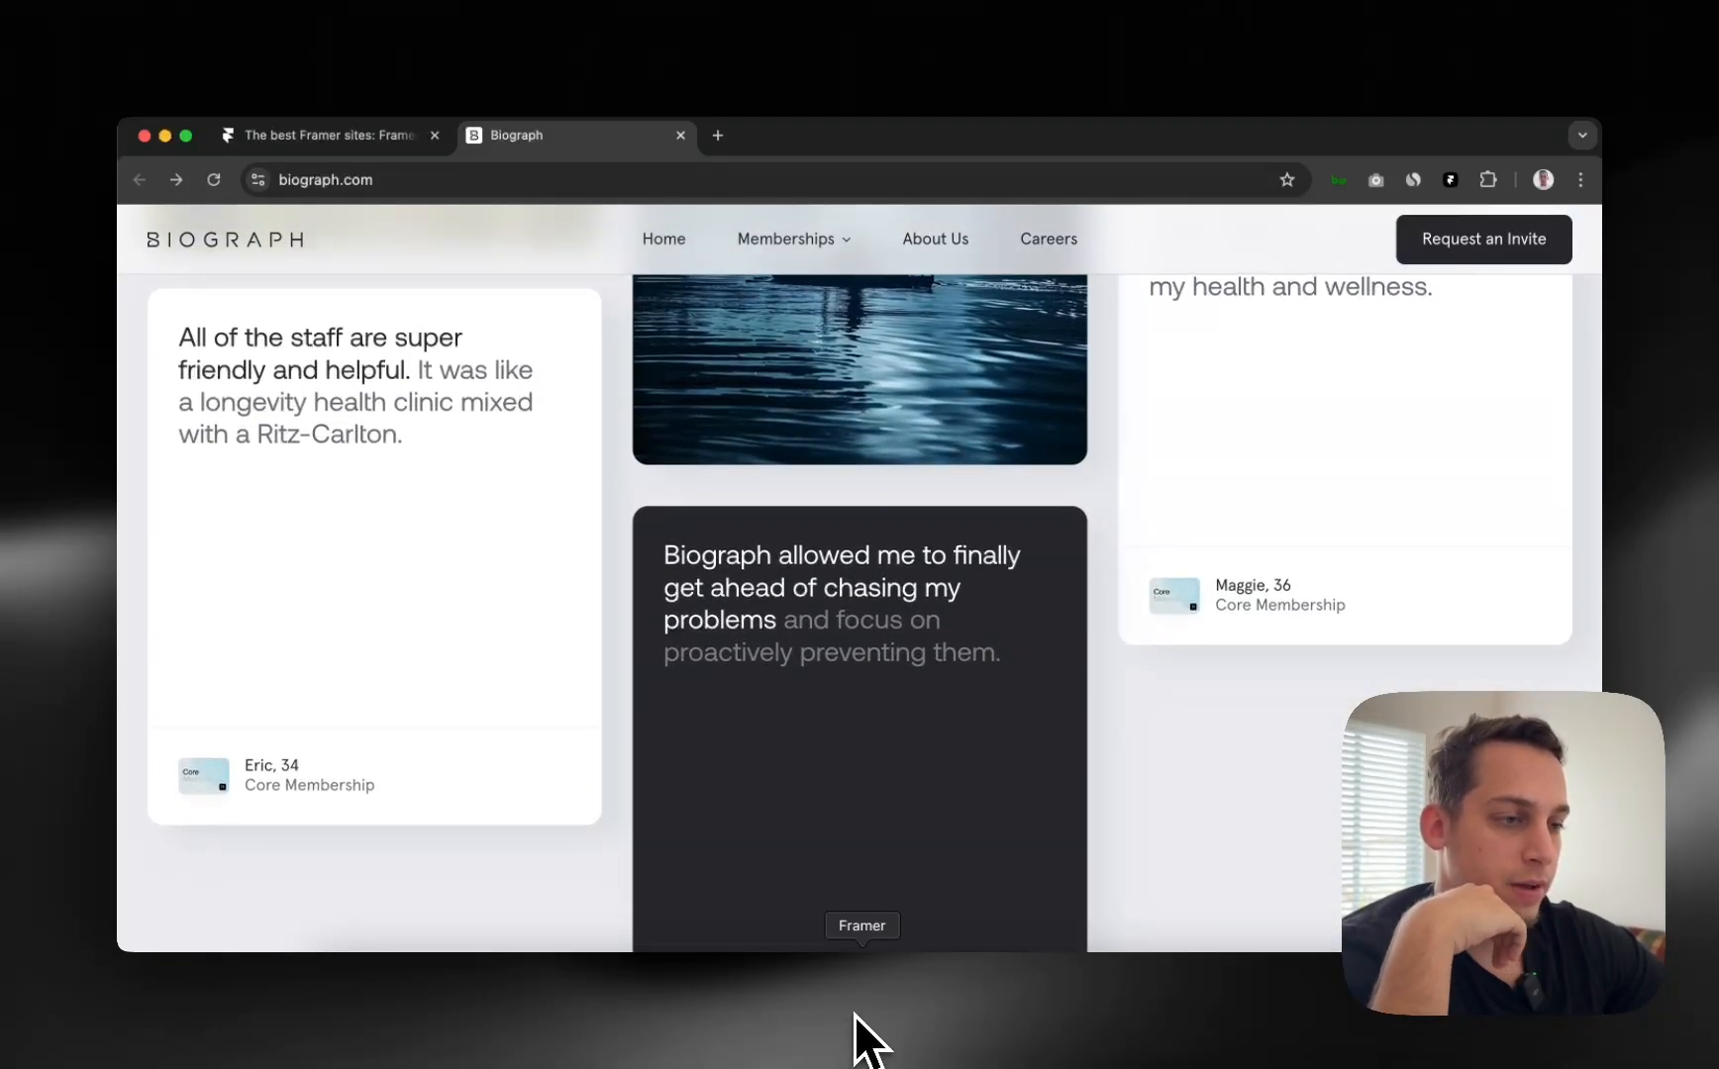
scroll(696, 689, "up", 8)
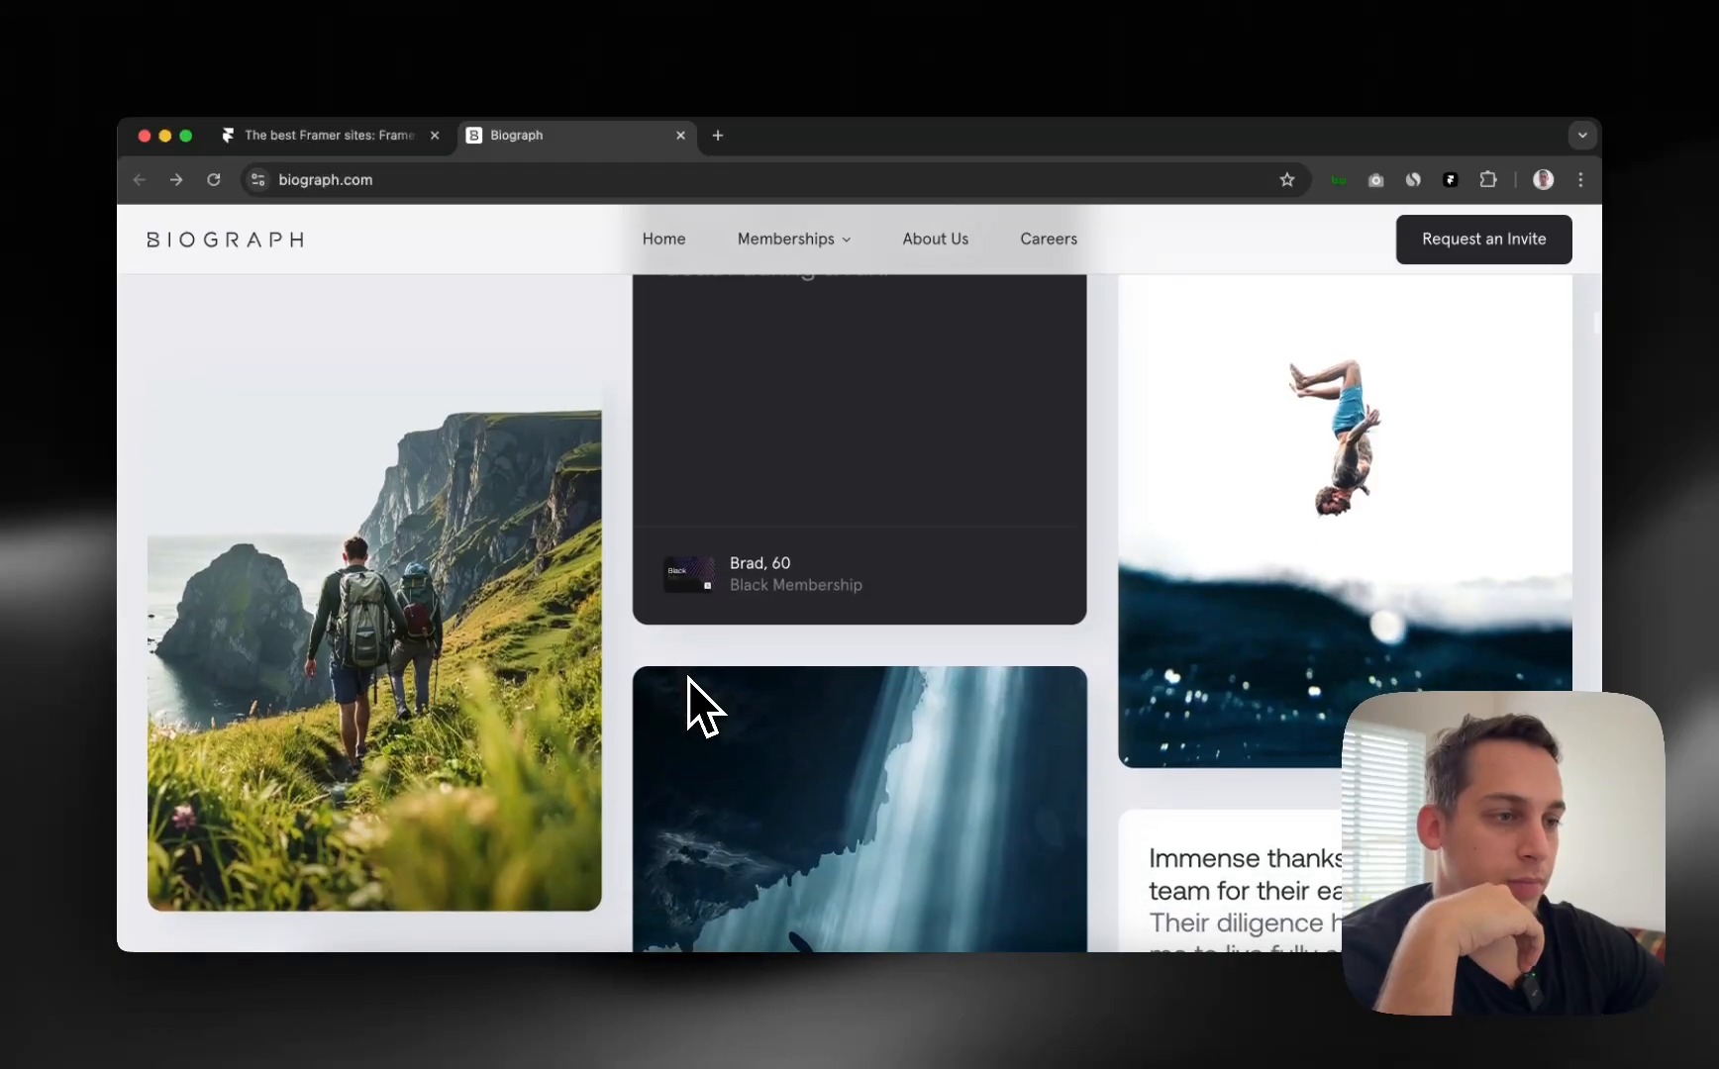
scroll(654, 693, "down", 3)
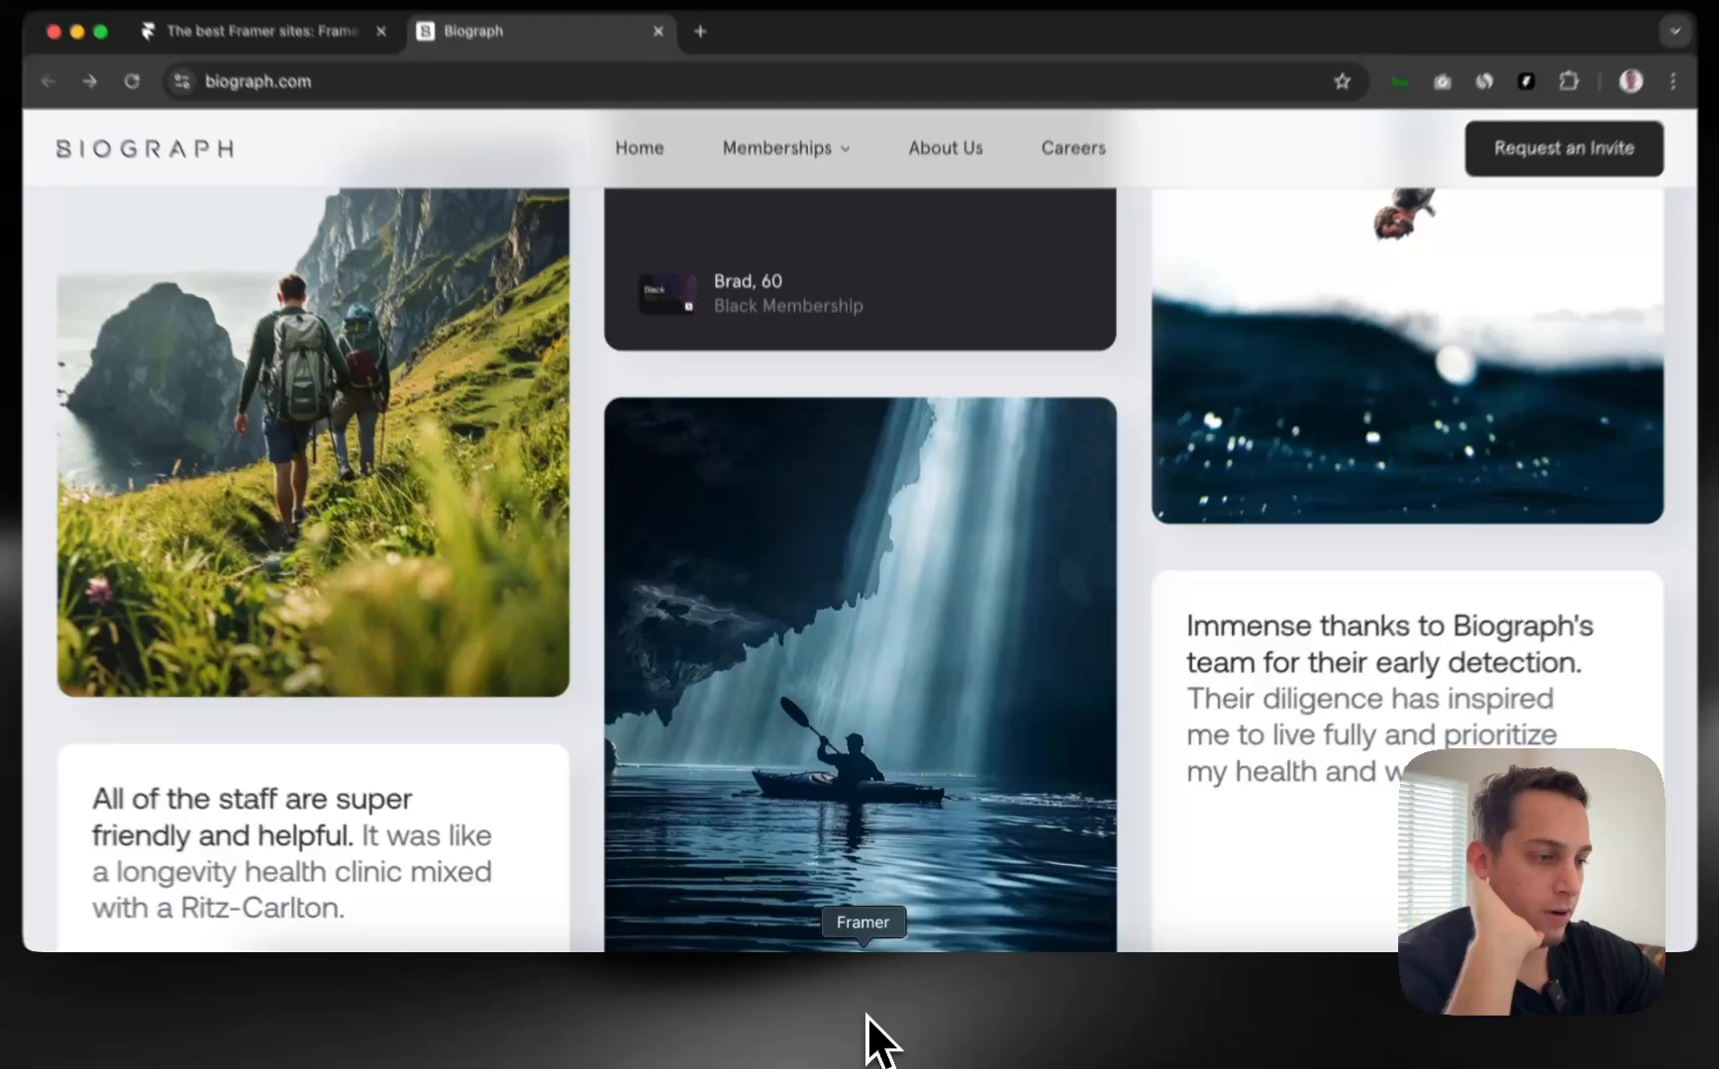
Switch to Framer, wrap the "Biograph transforms lives." text in a stack, and rename the stack "Heading".
left_click(866, 1013)
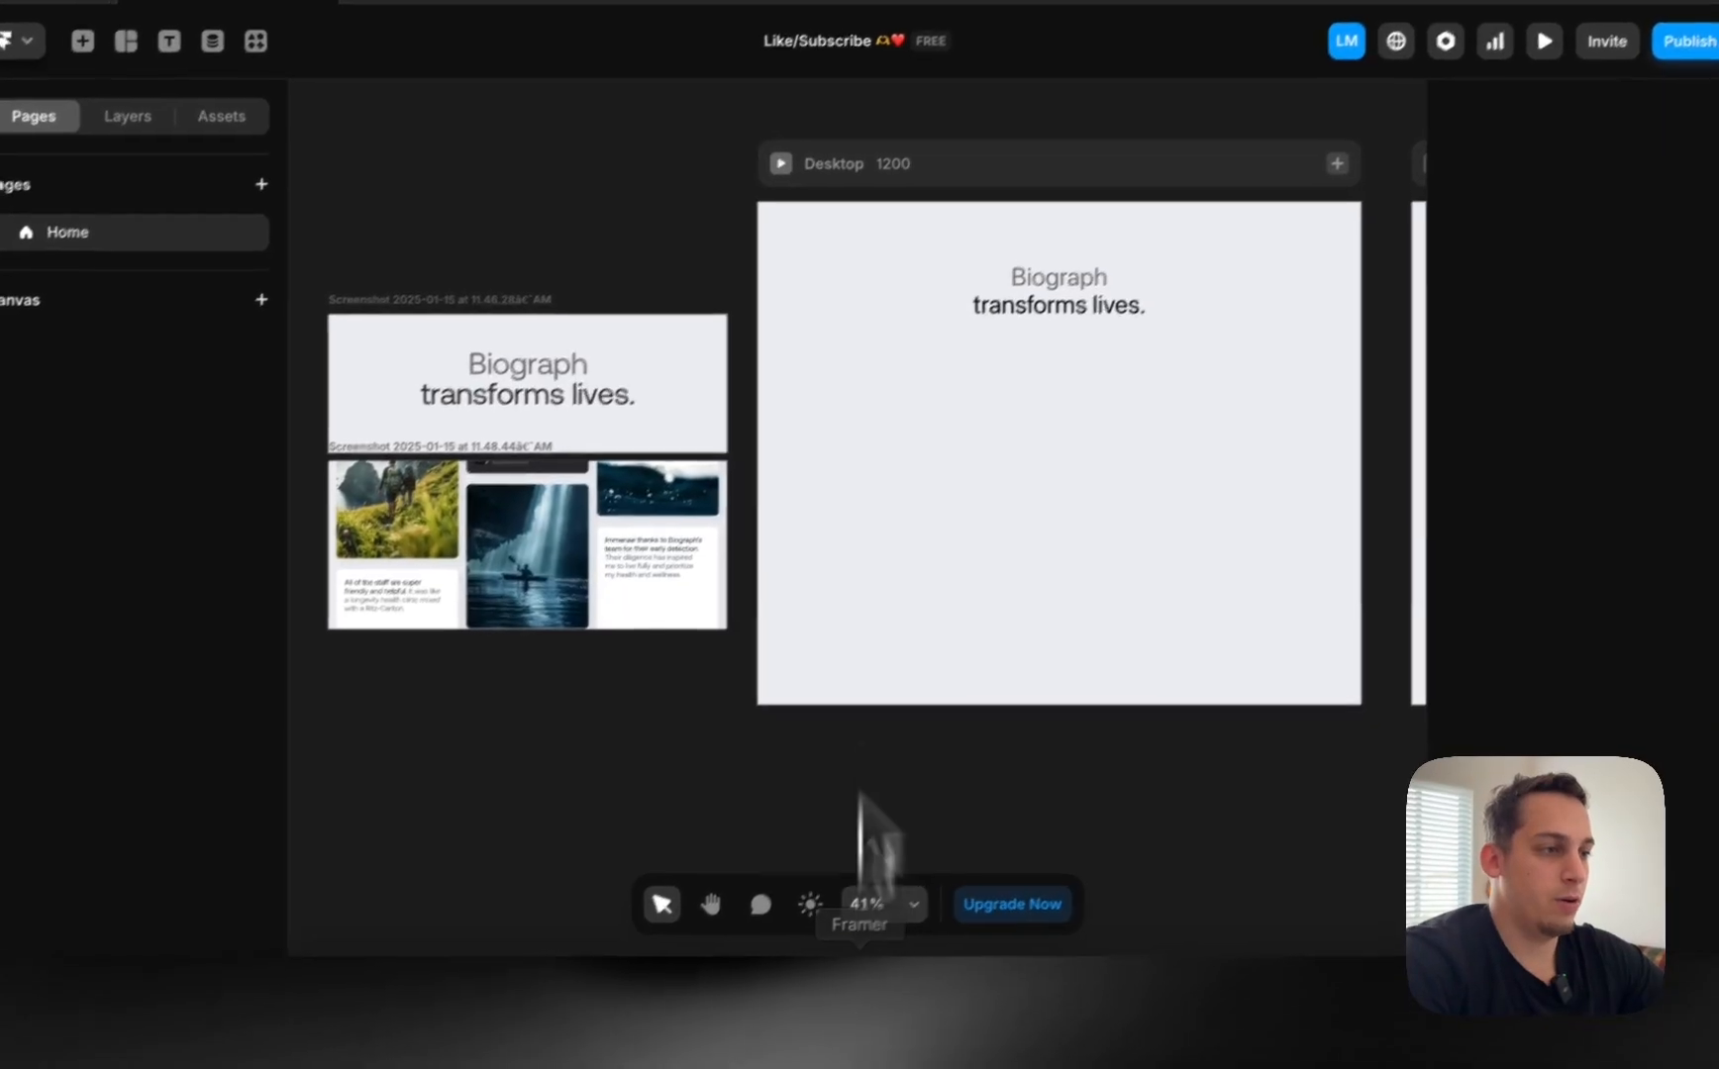
left_click(864, 241)
left_click(962, 376)
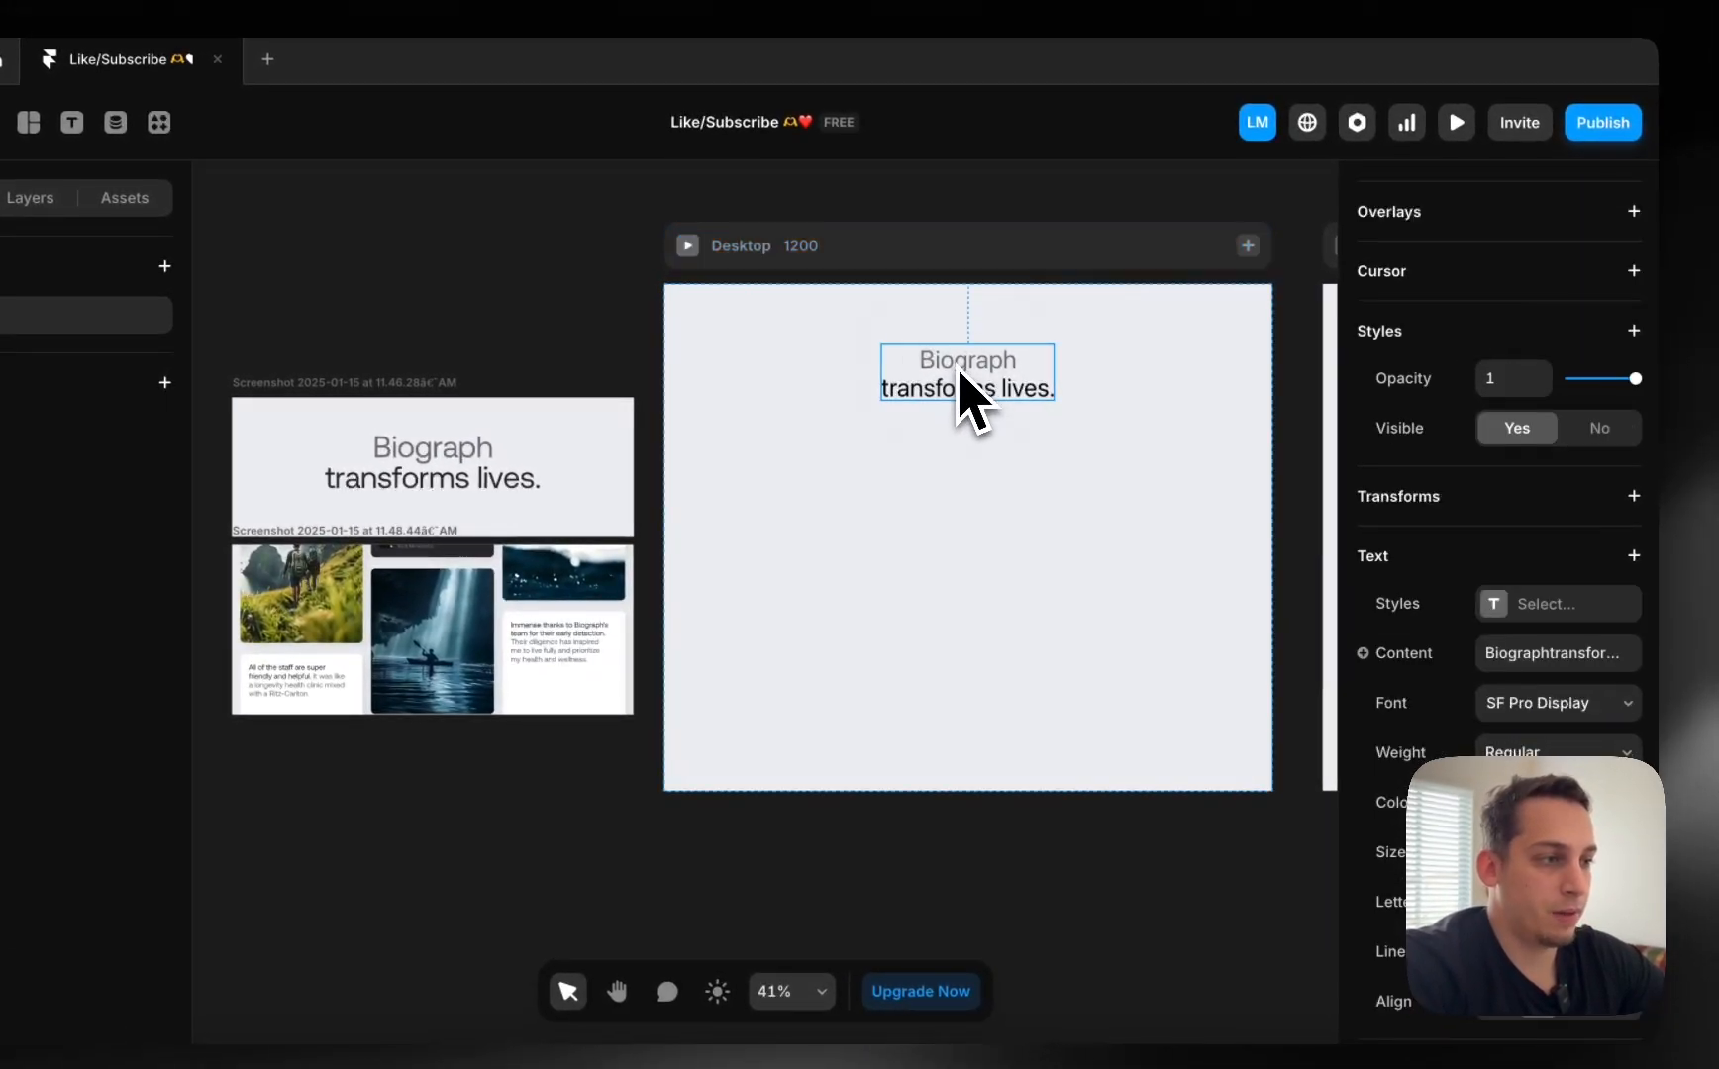
right_click(958, 372)
mouse_move(990, 523)
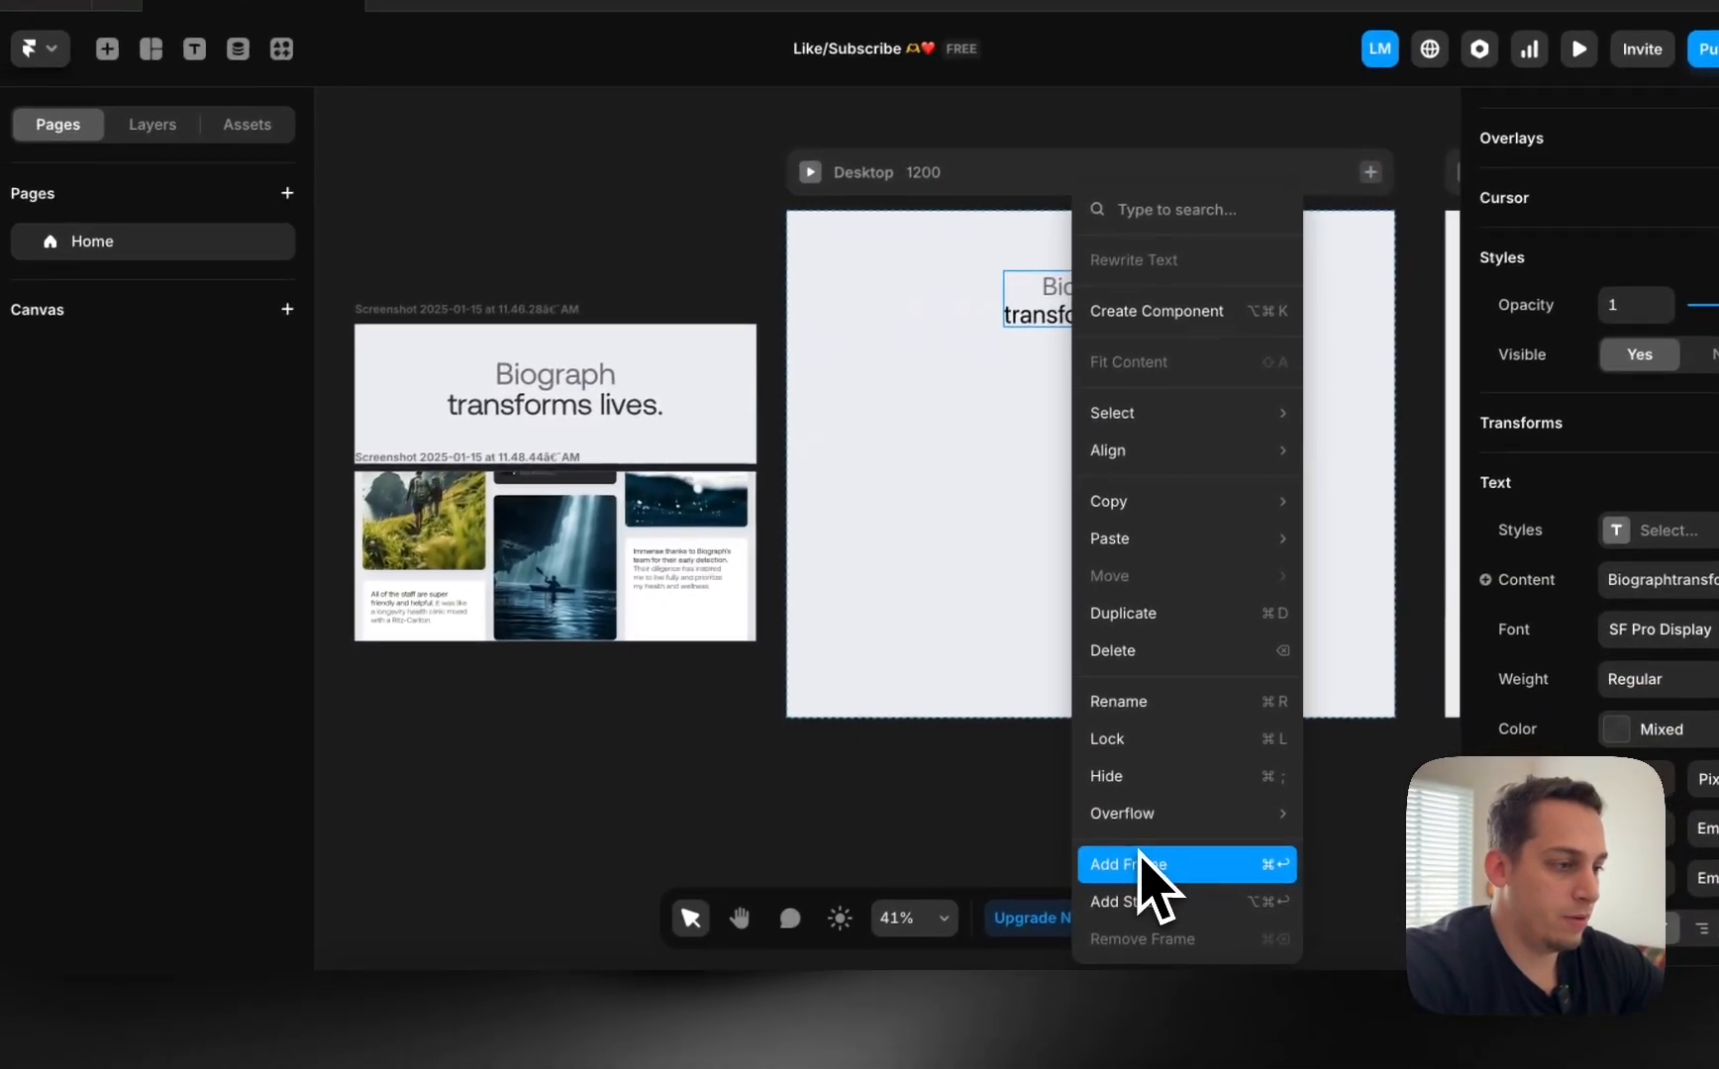
left_click(1015, 975)
left_click(204, 185)
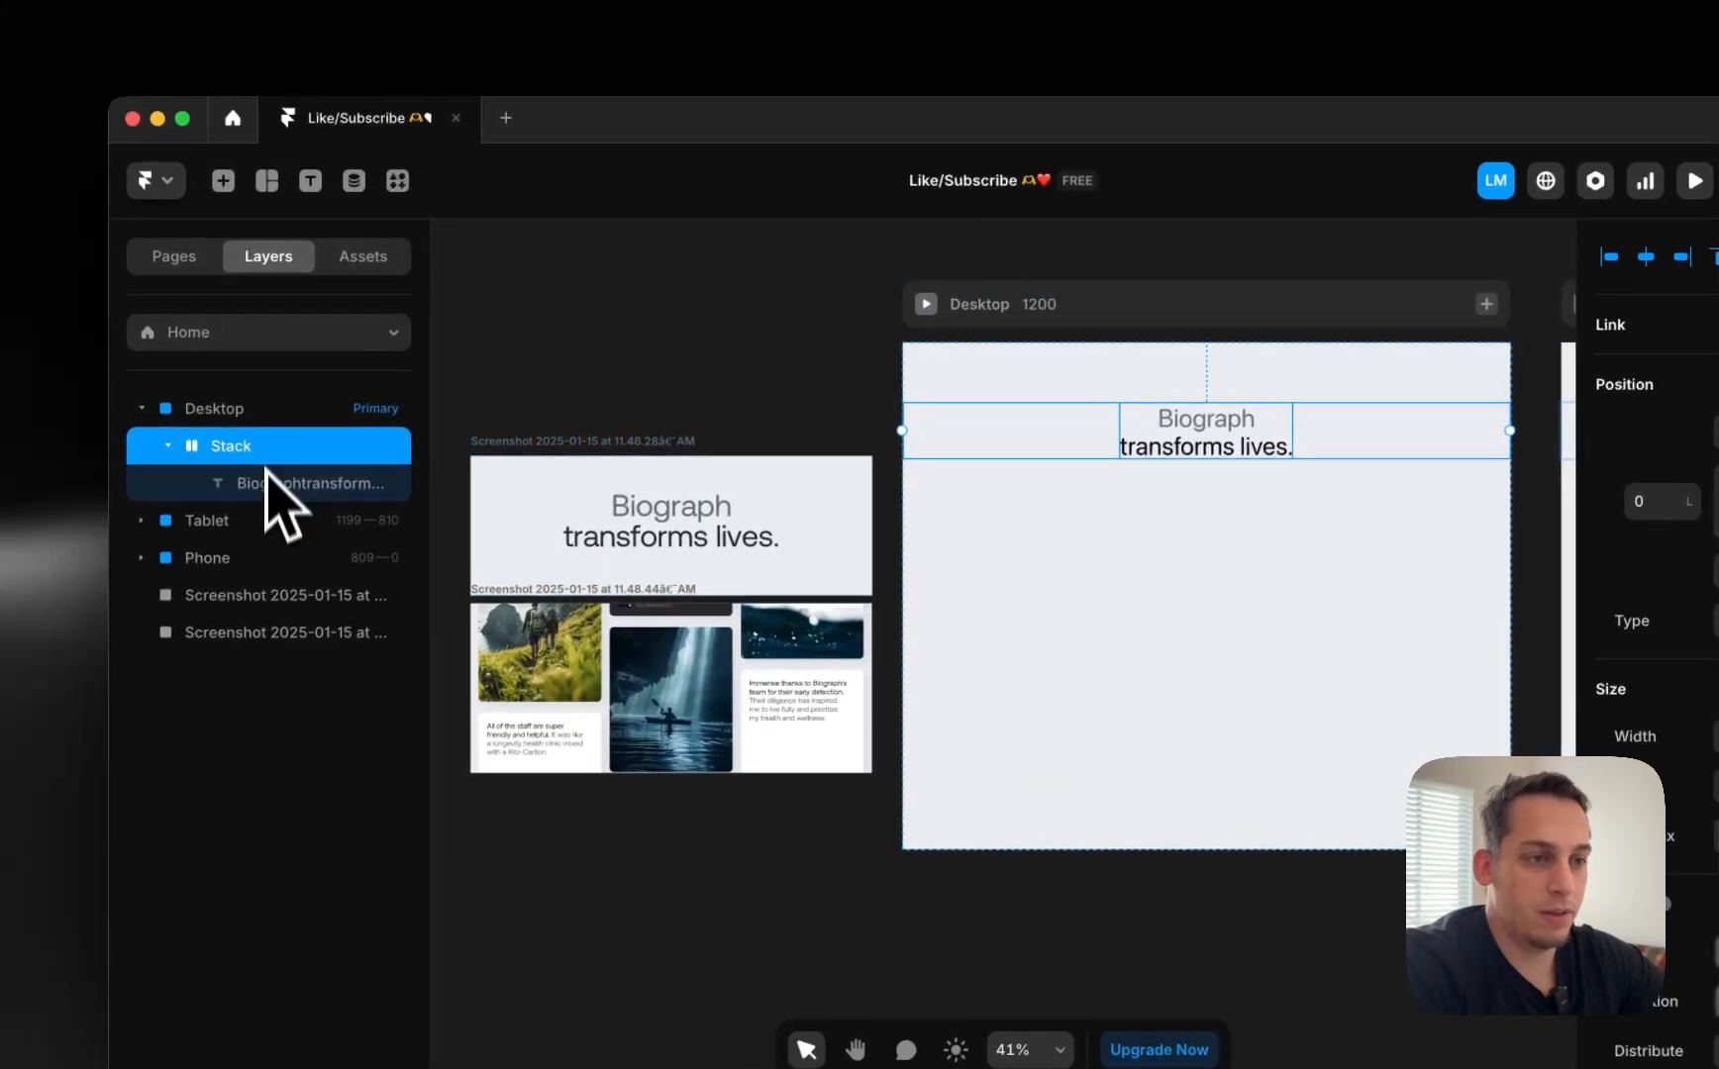
left_click(167, 377)
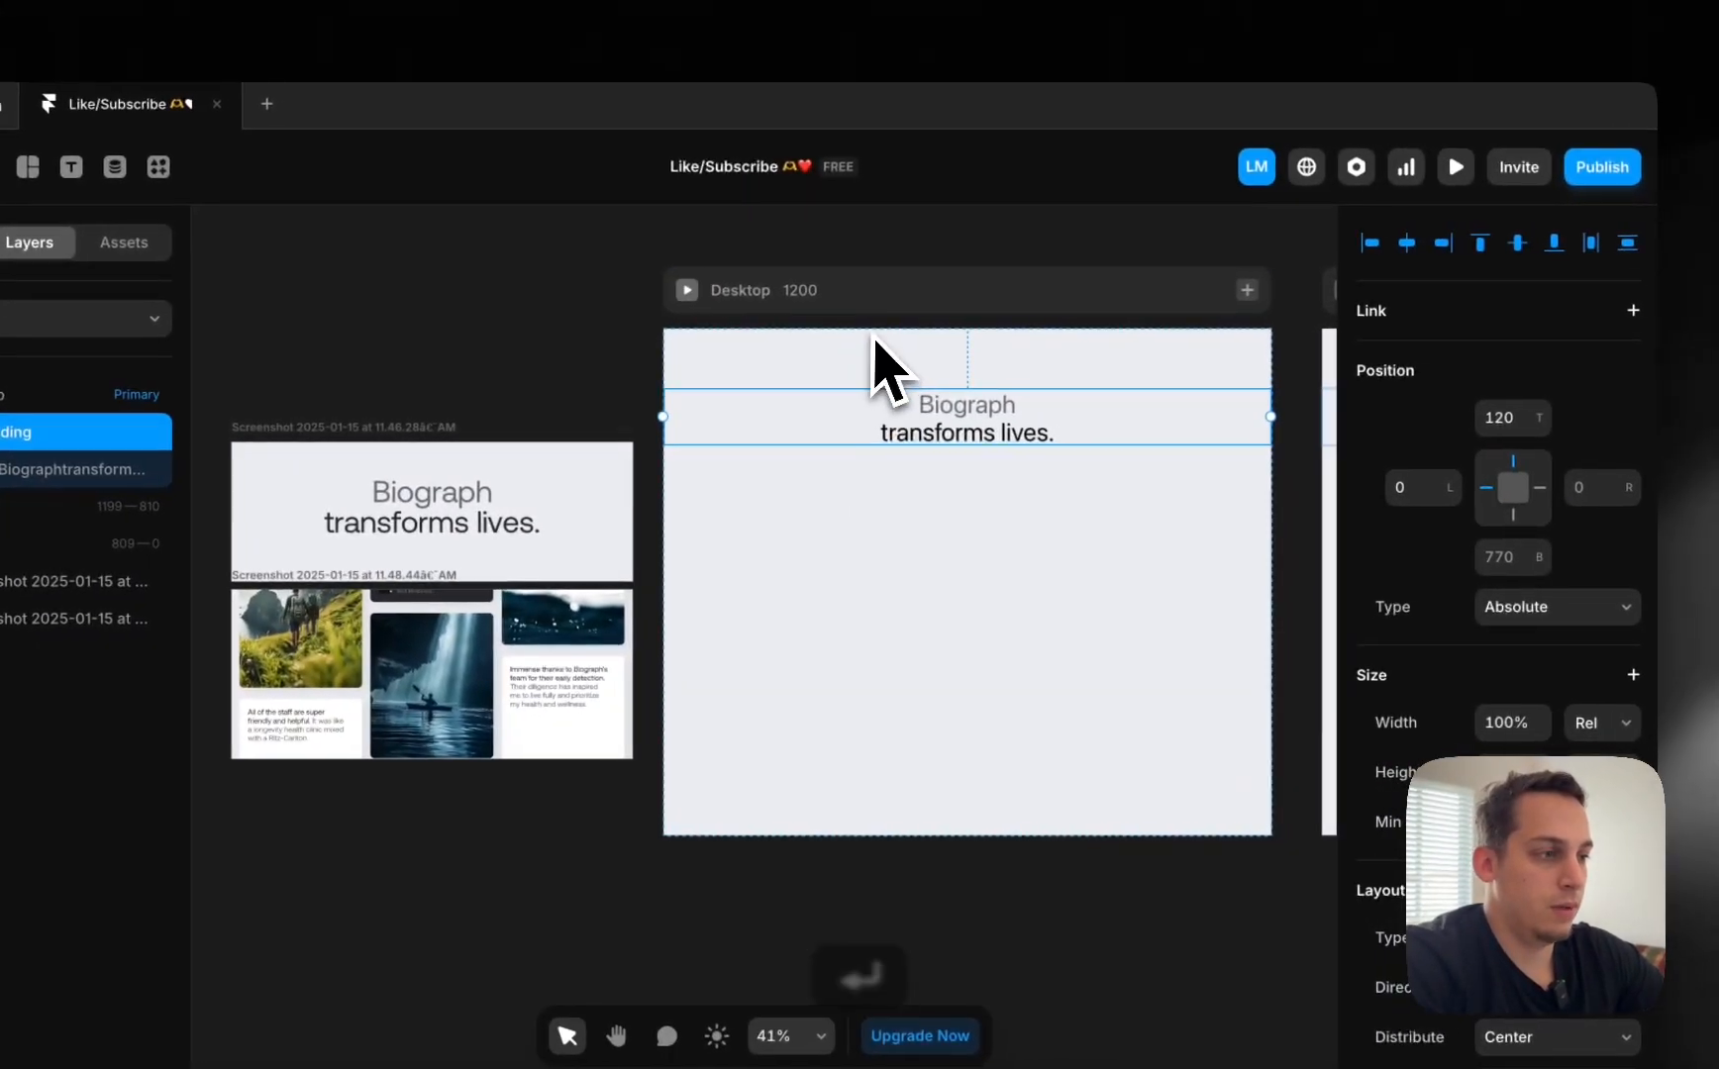
Give the Desktop breakpoint a vertical stack layout and set its height to Fit.
left_click(1180, 437)
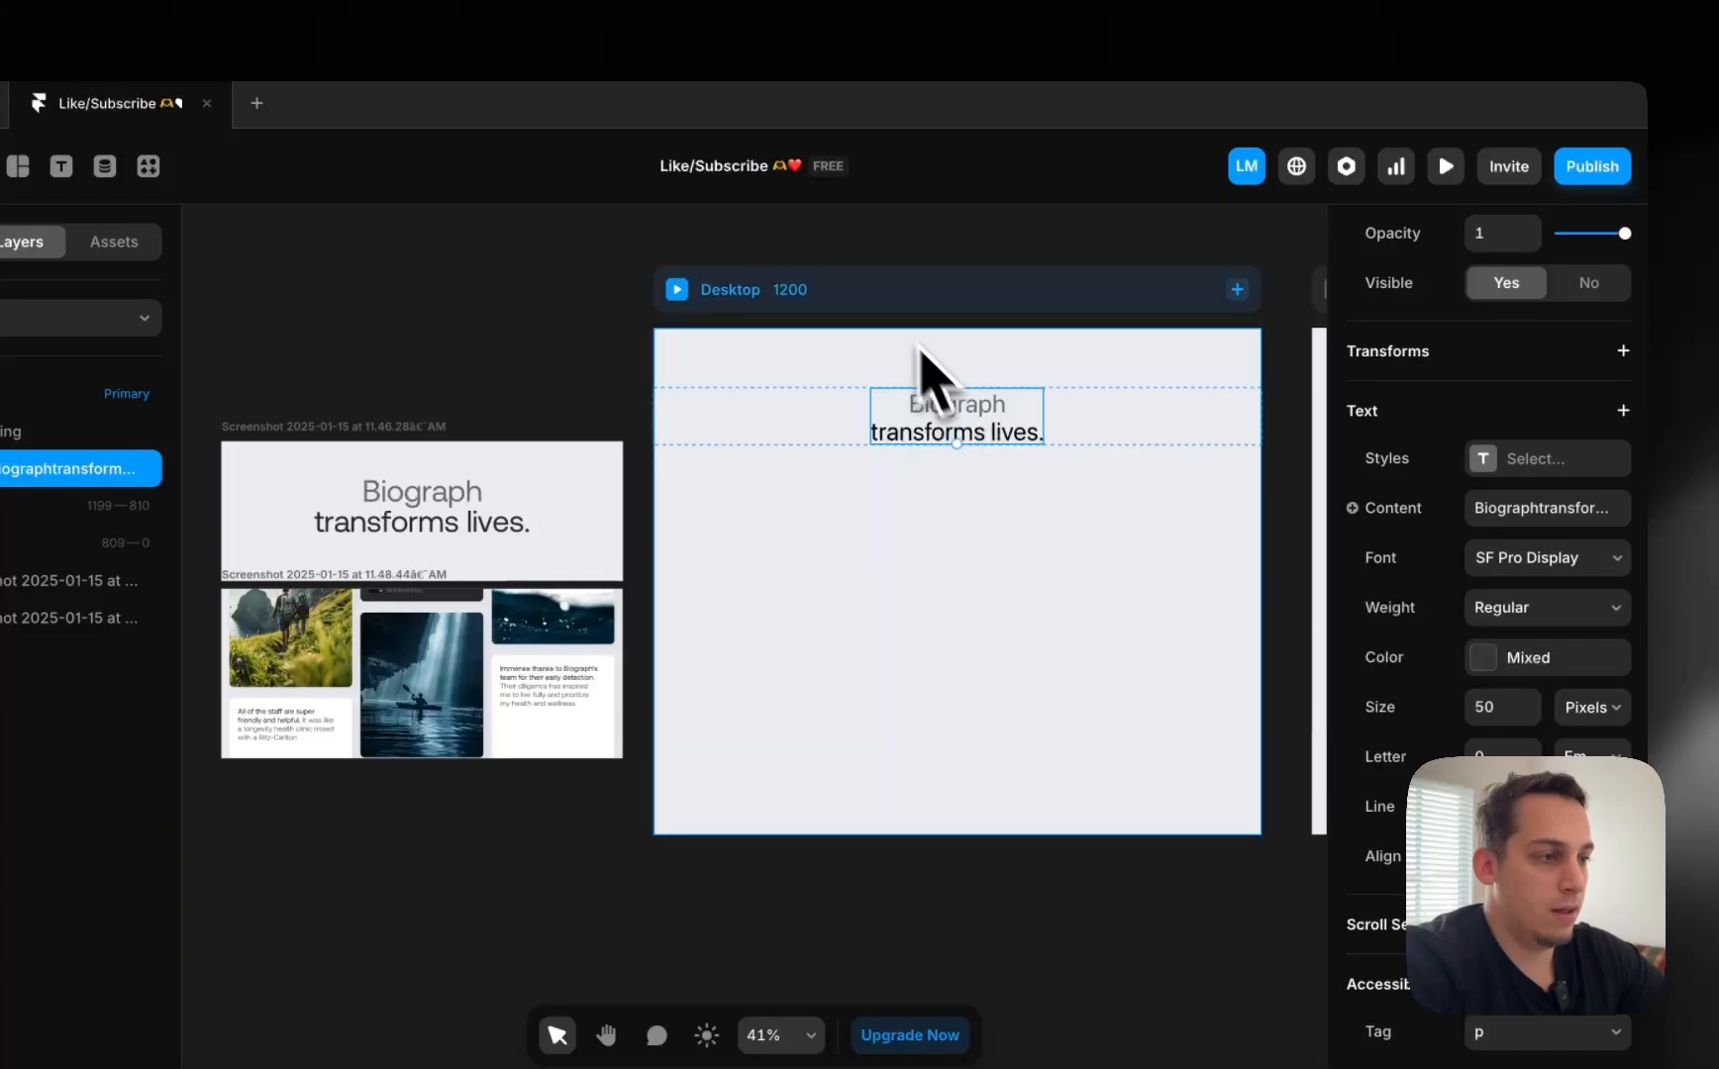
left_click(880, 312)
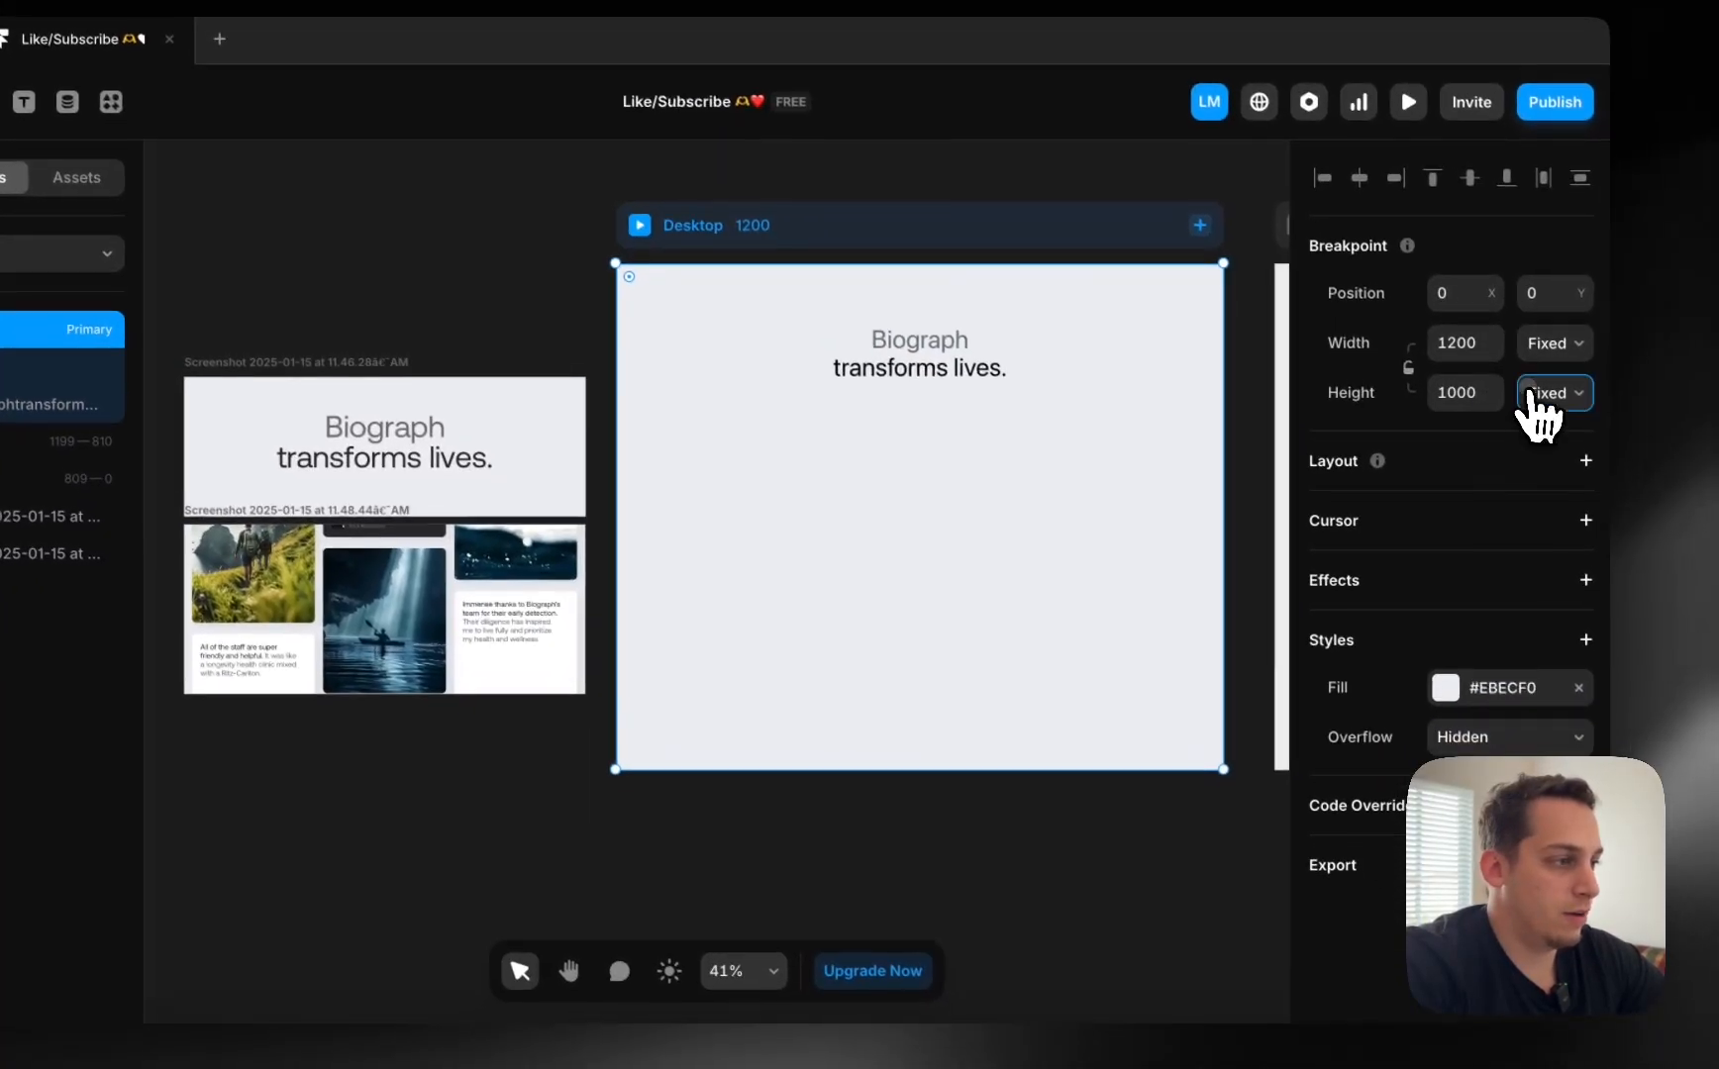
left_click(1584, 457)
left_click(1575, 538)
left_click(1392, 525)
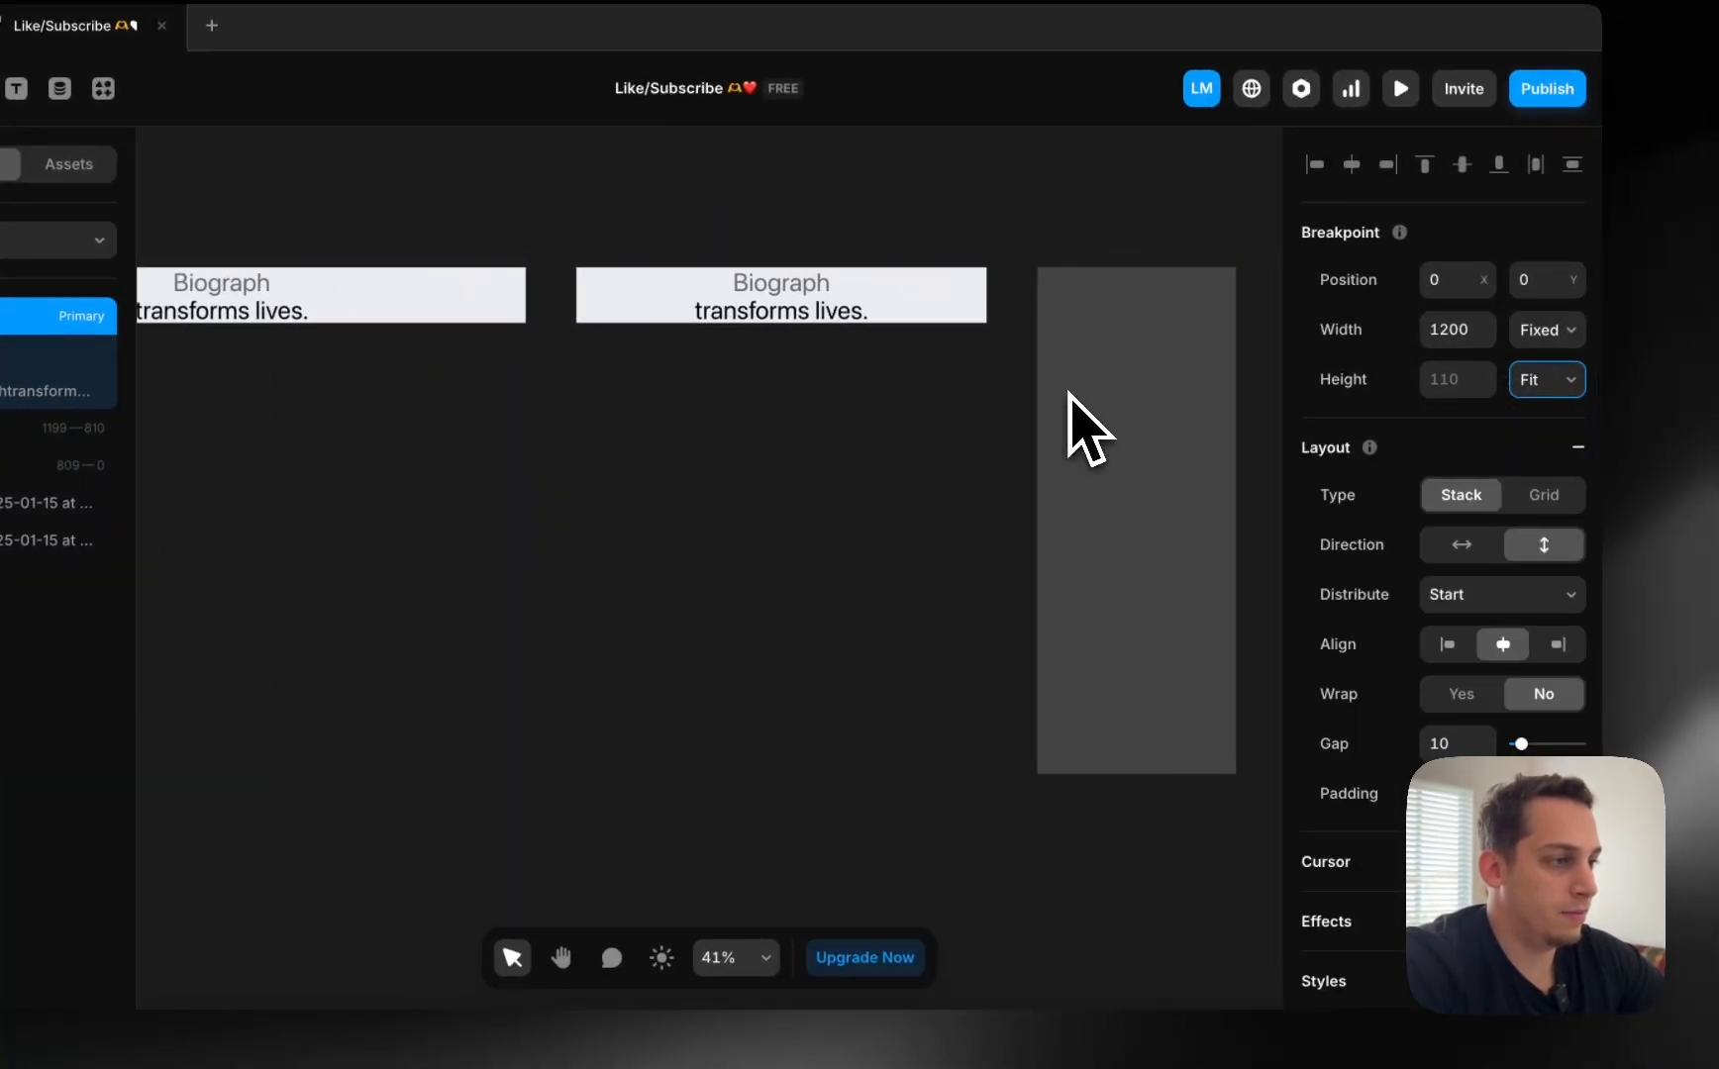
scroll(1059, 313, "left", 3)
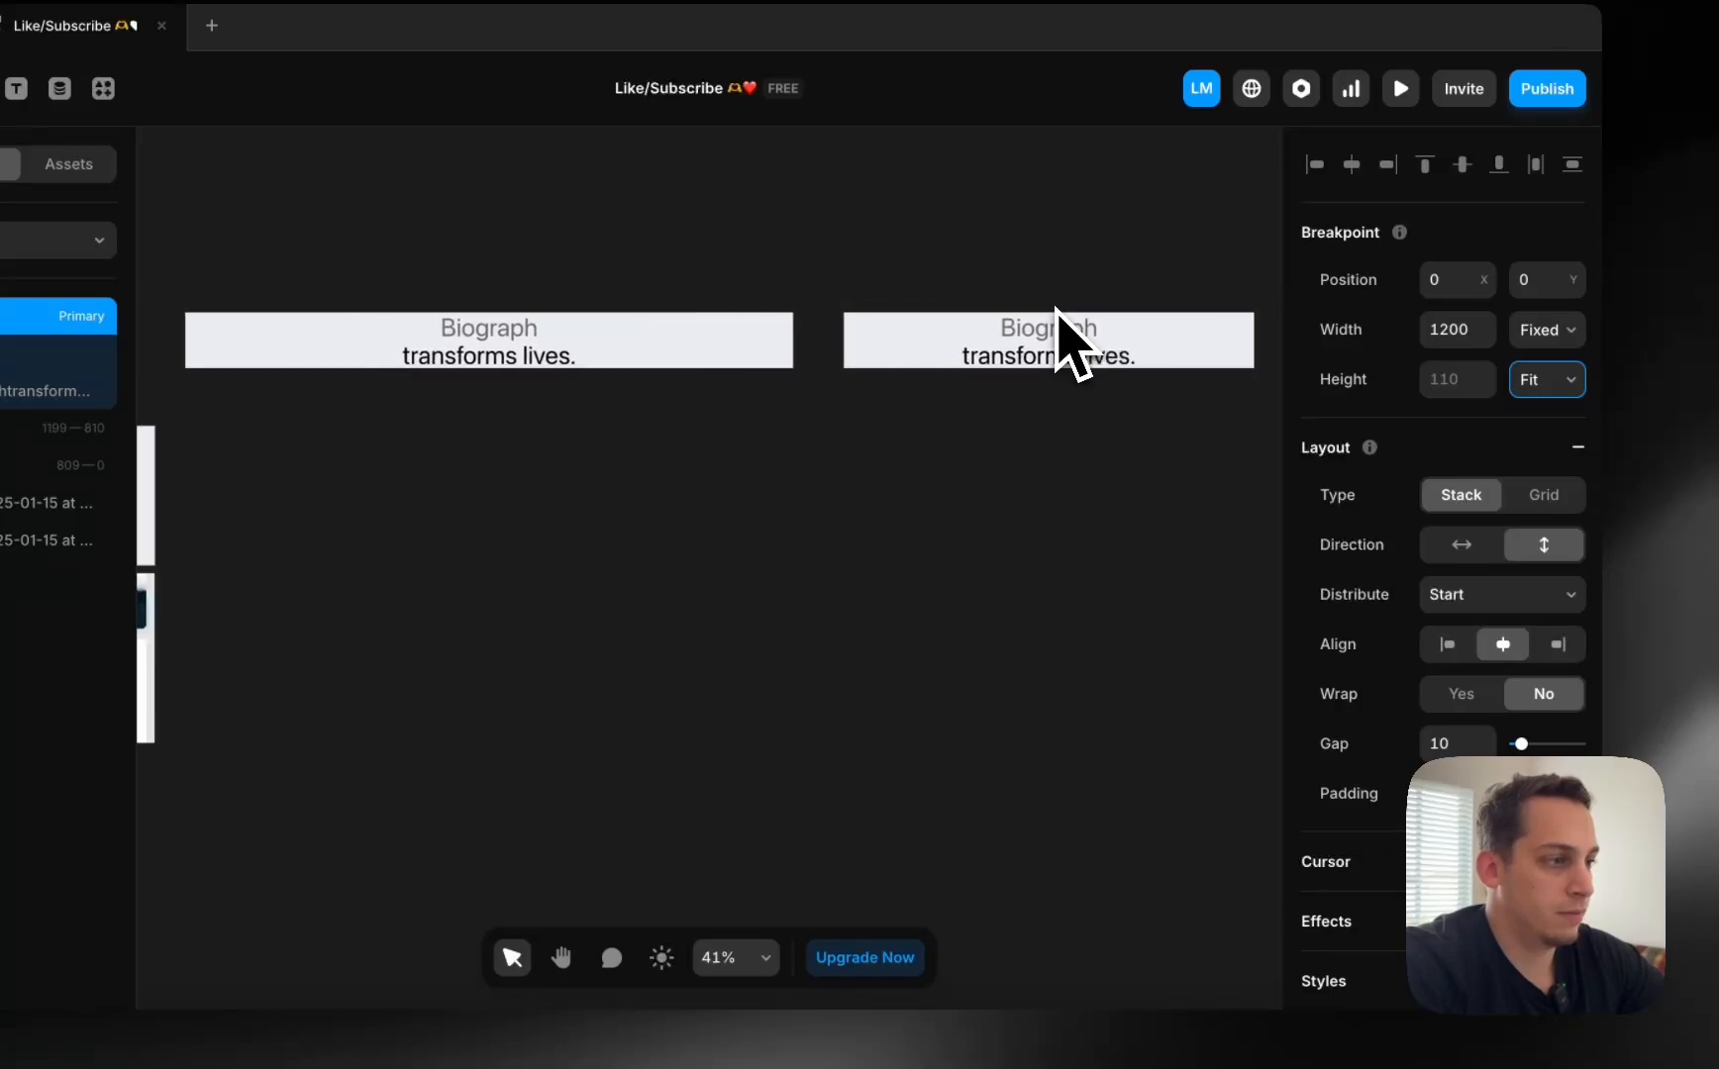
Reduce the font size of the "Biograph transforms lives." text in the Phone breakpoint.
scroll(1060, 313, "right", 5)
left_click(884, 368)
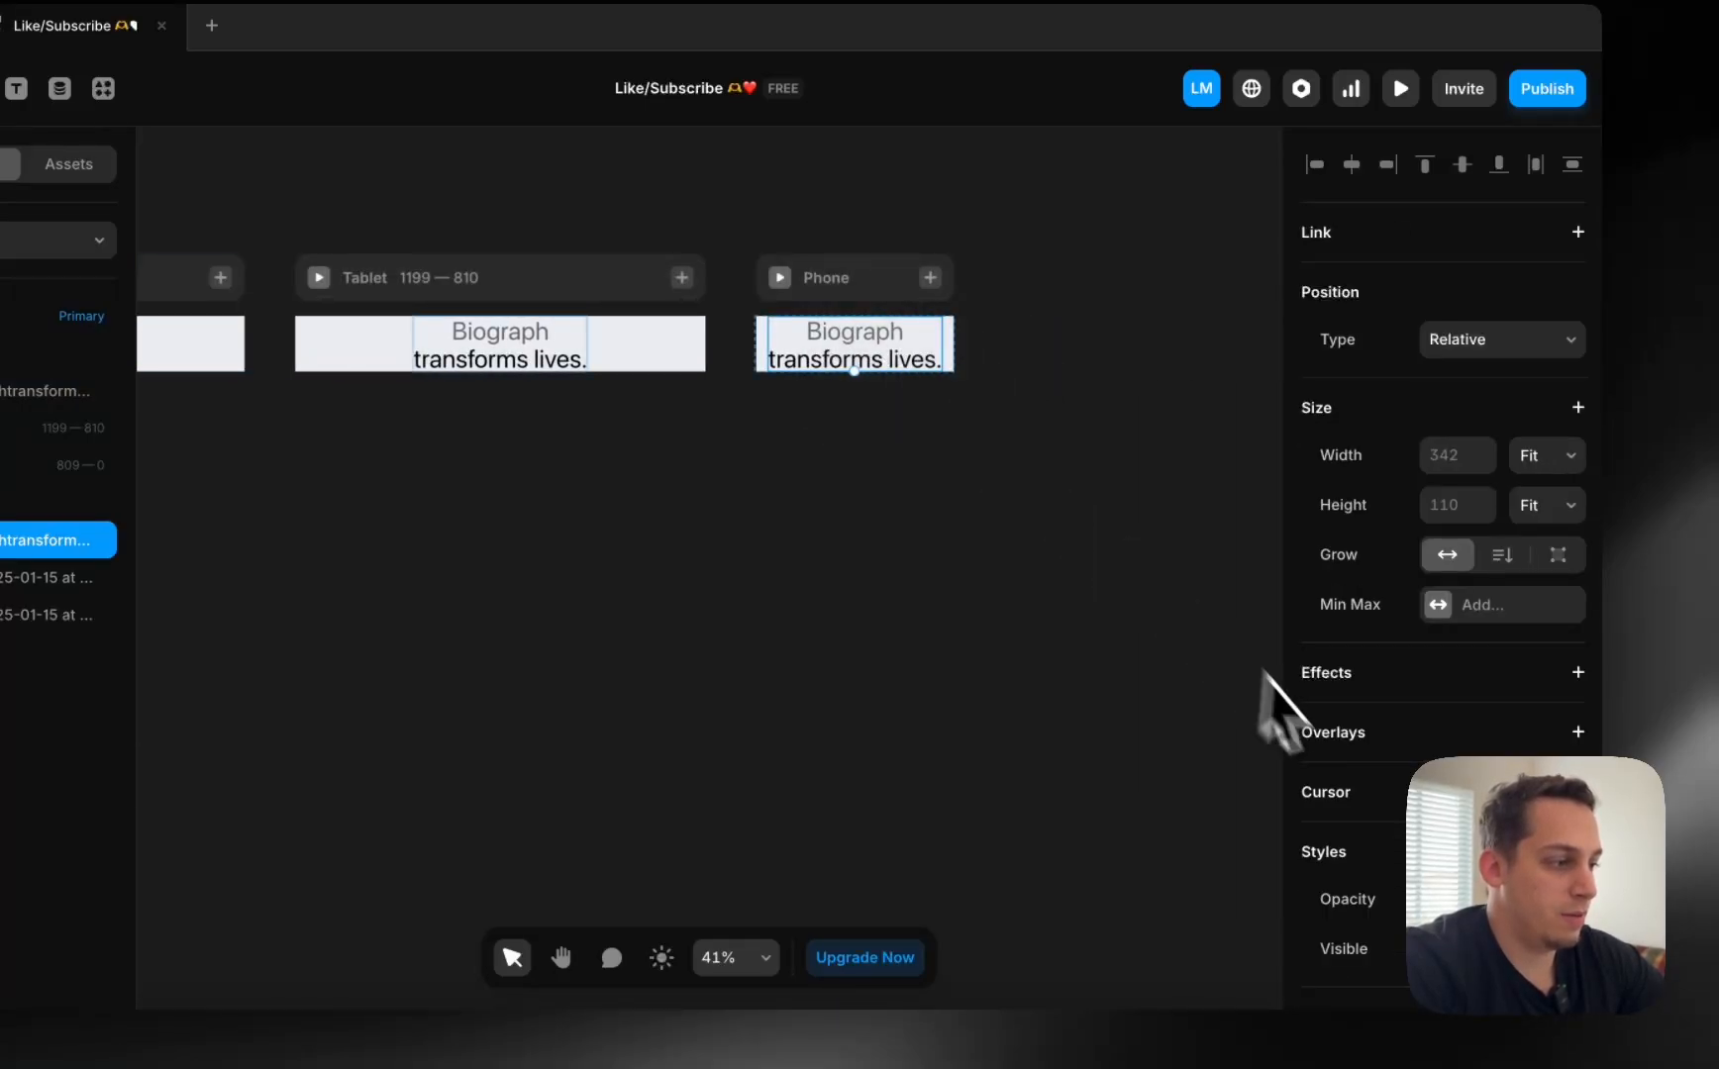
scroll(1350, 729, "down", 5)
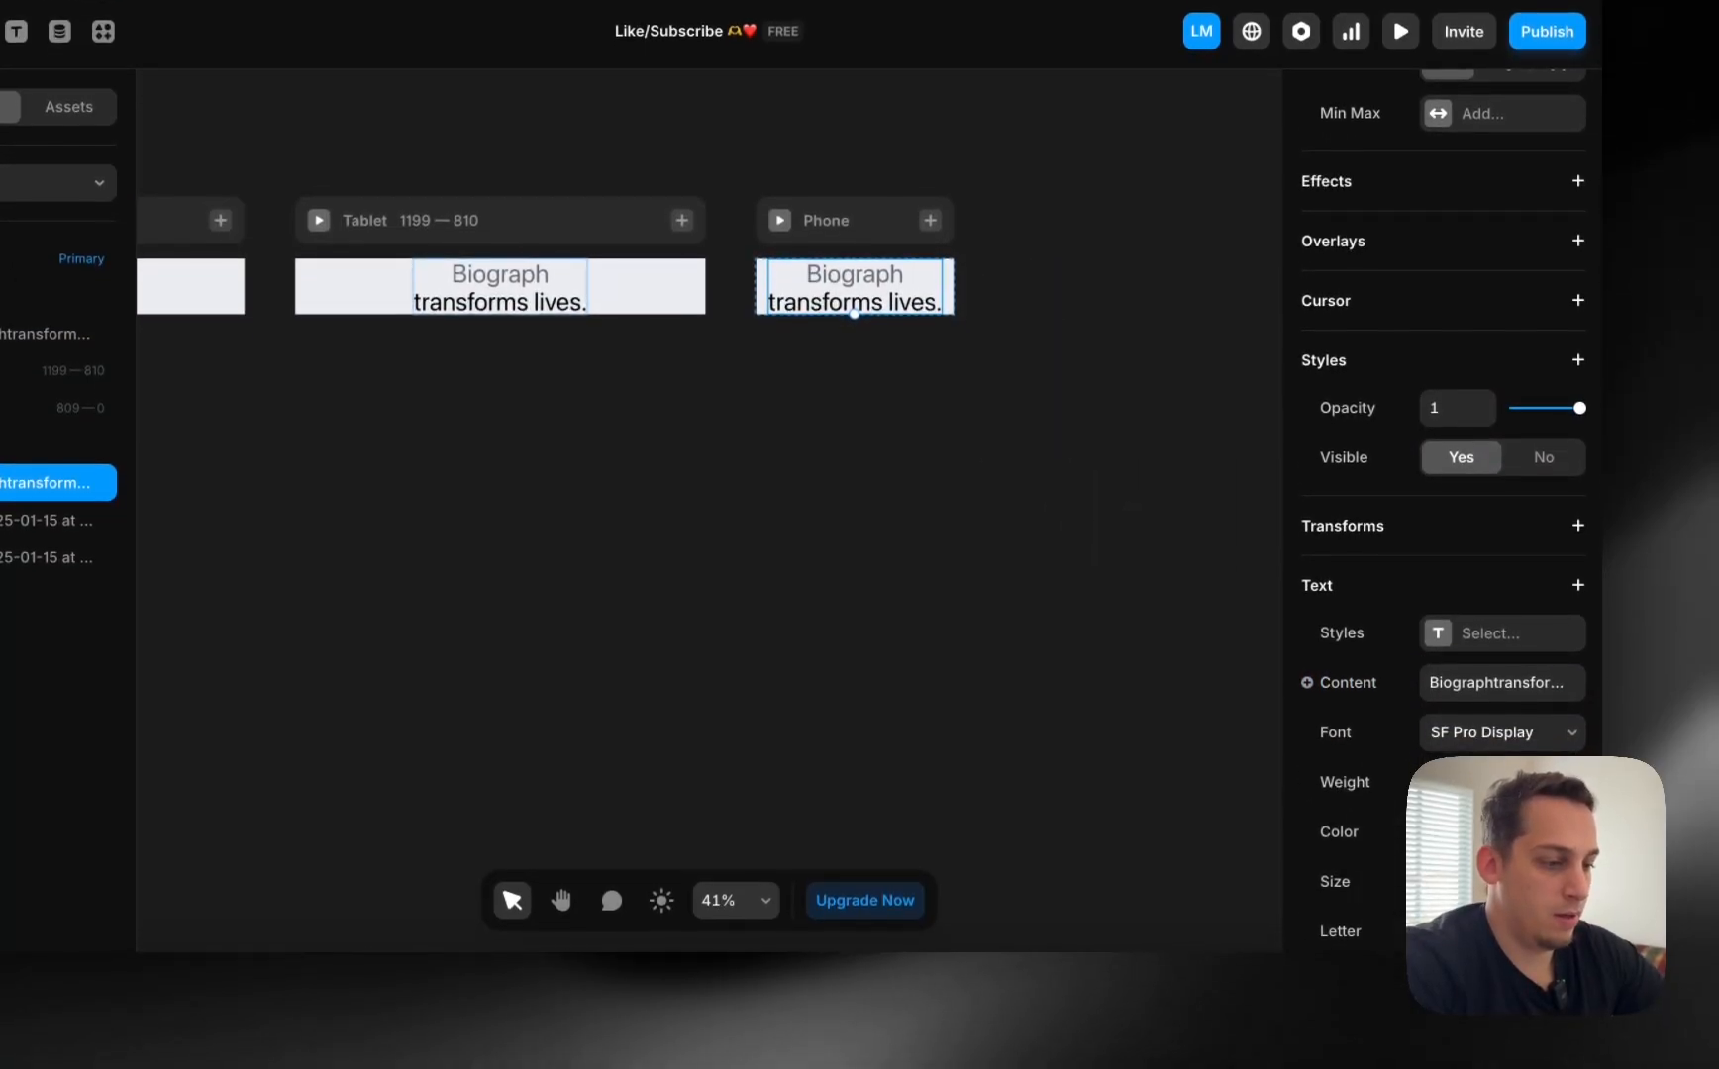
scroll(763, 594, "left", 10)
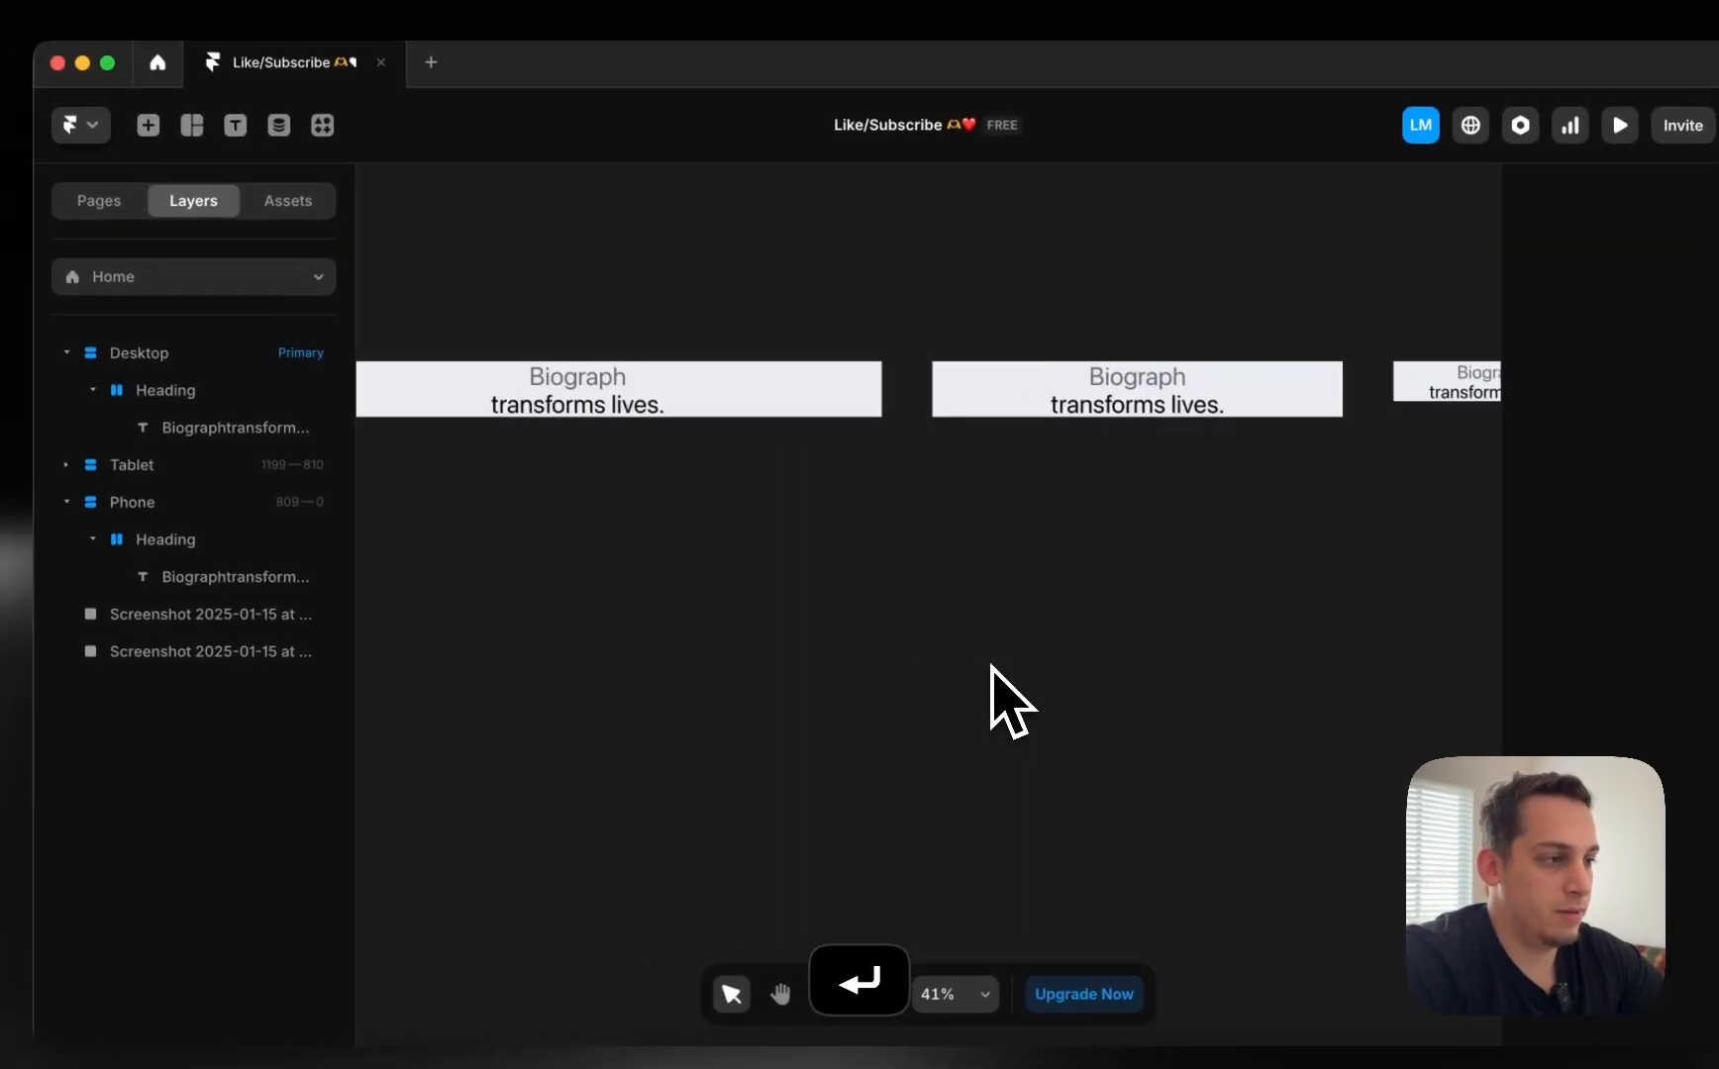
Duplicate the Desktop Heading stack, delete the text inside the copy, and rename the copy "Cards".
left_click(698, 298)
left_click(871, 358)
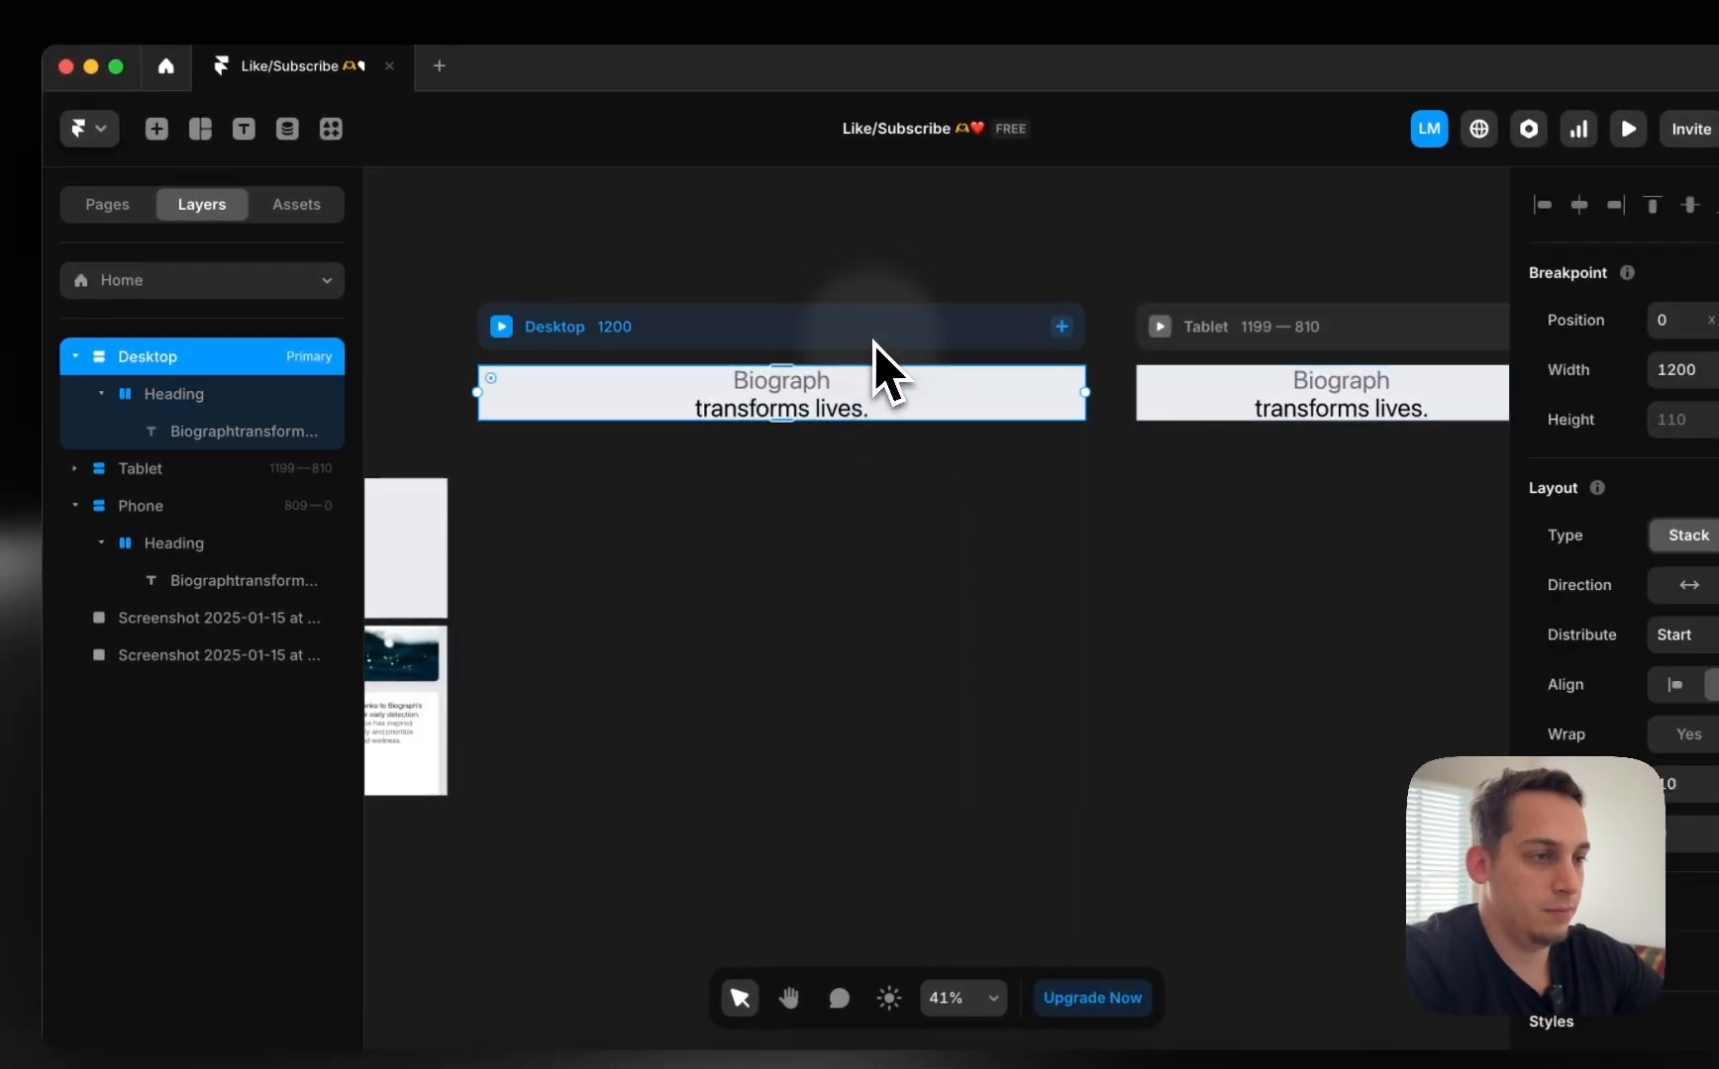
scroll(874, 366, "left", 5)
left_click(848, 382)
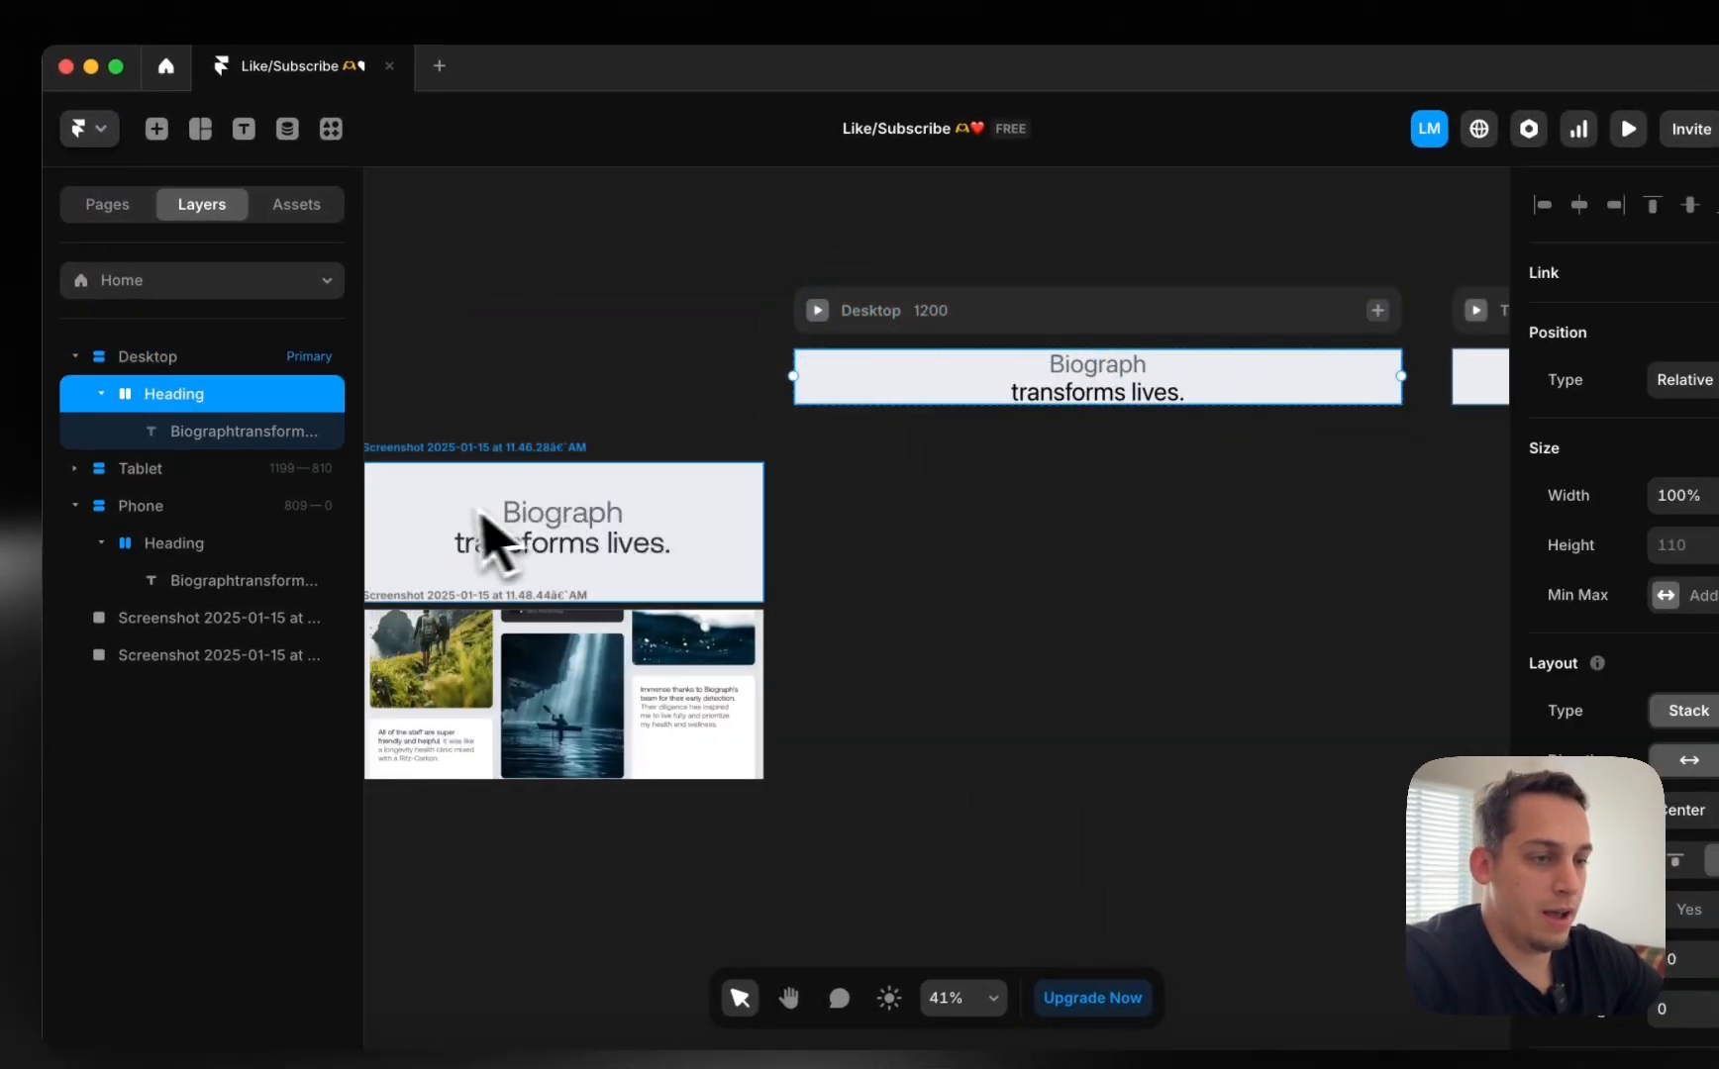
key("super+d")
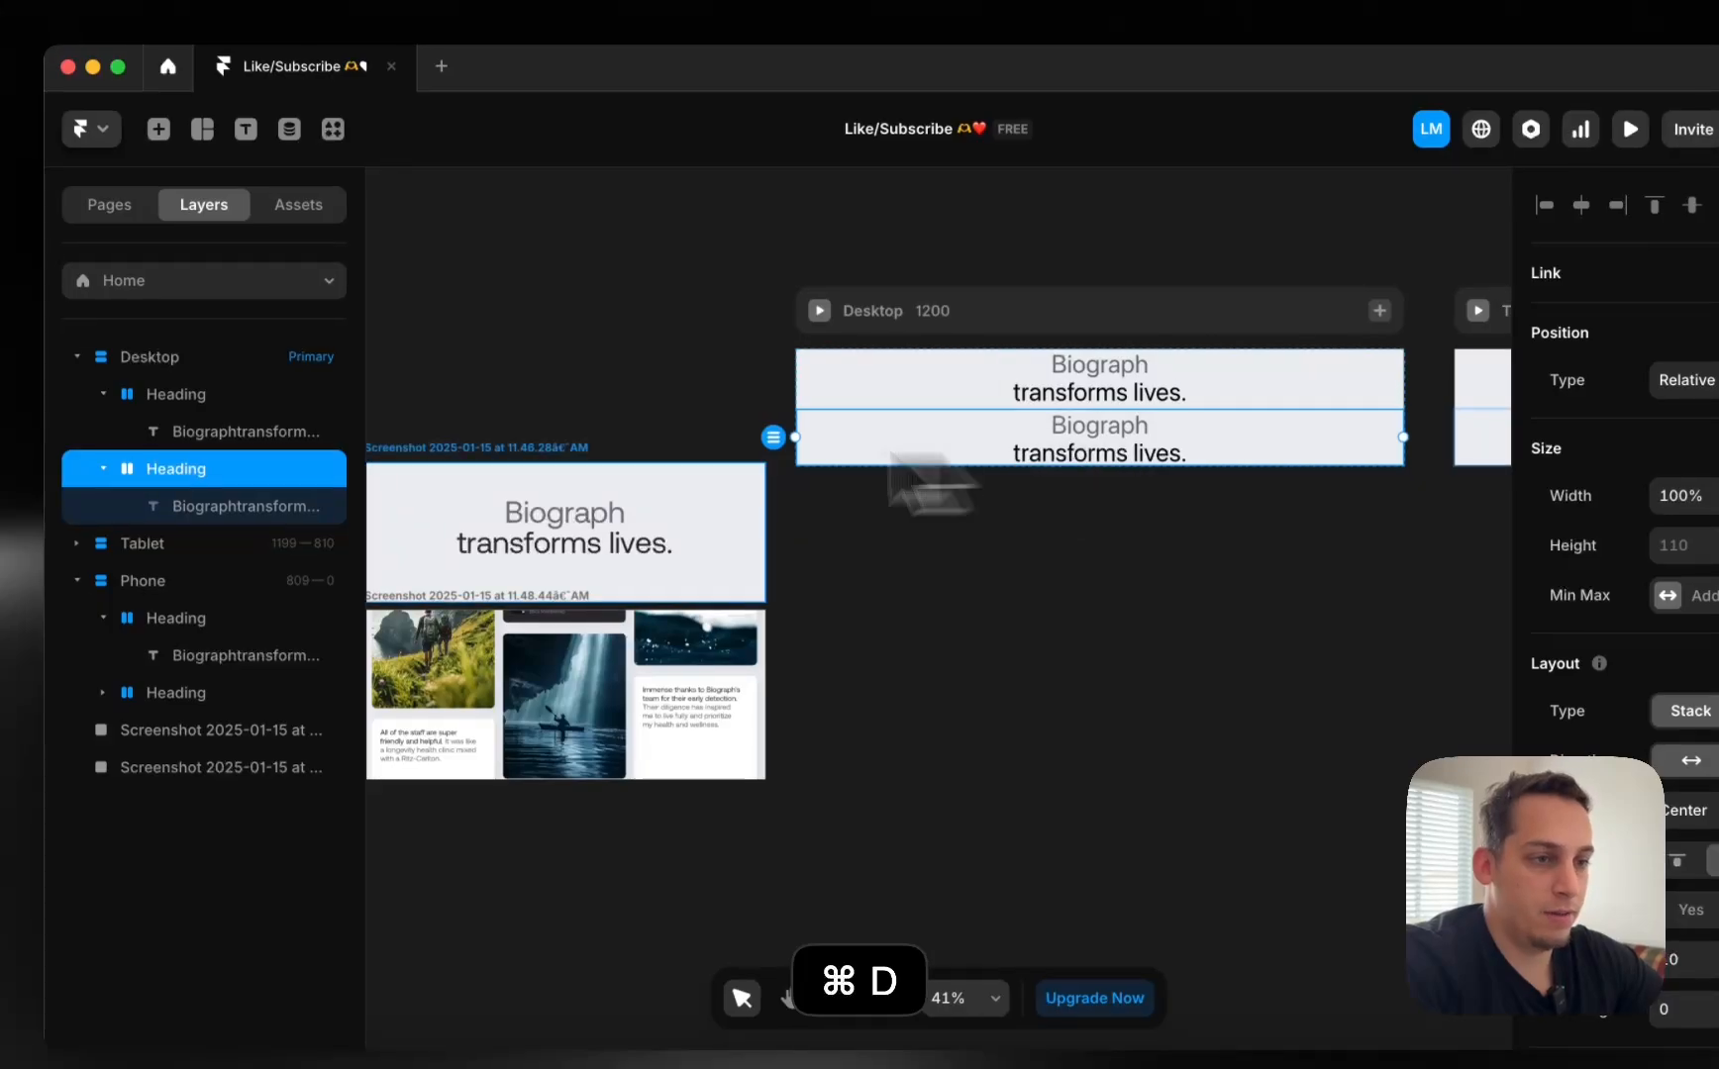
left_click(184, 507)
key("BackSpace")
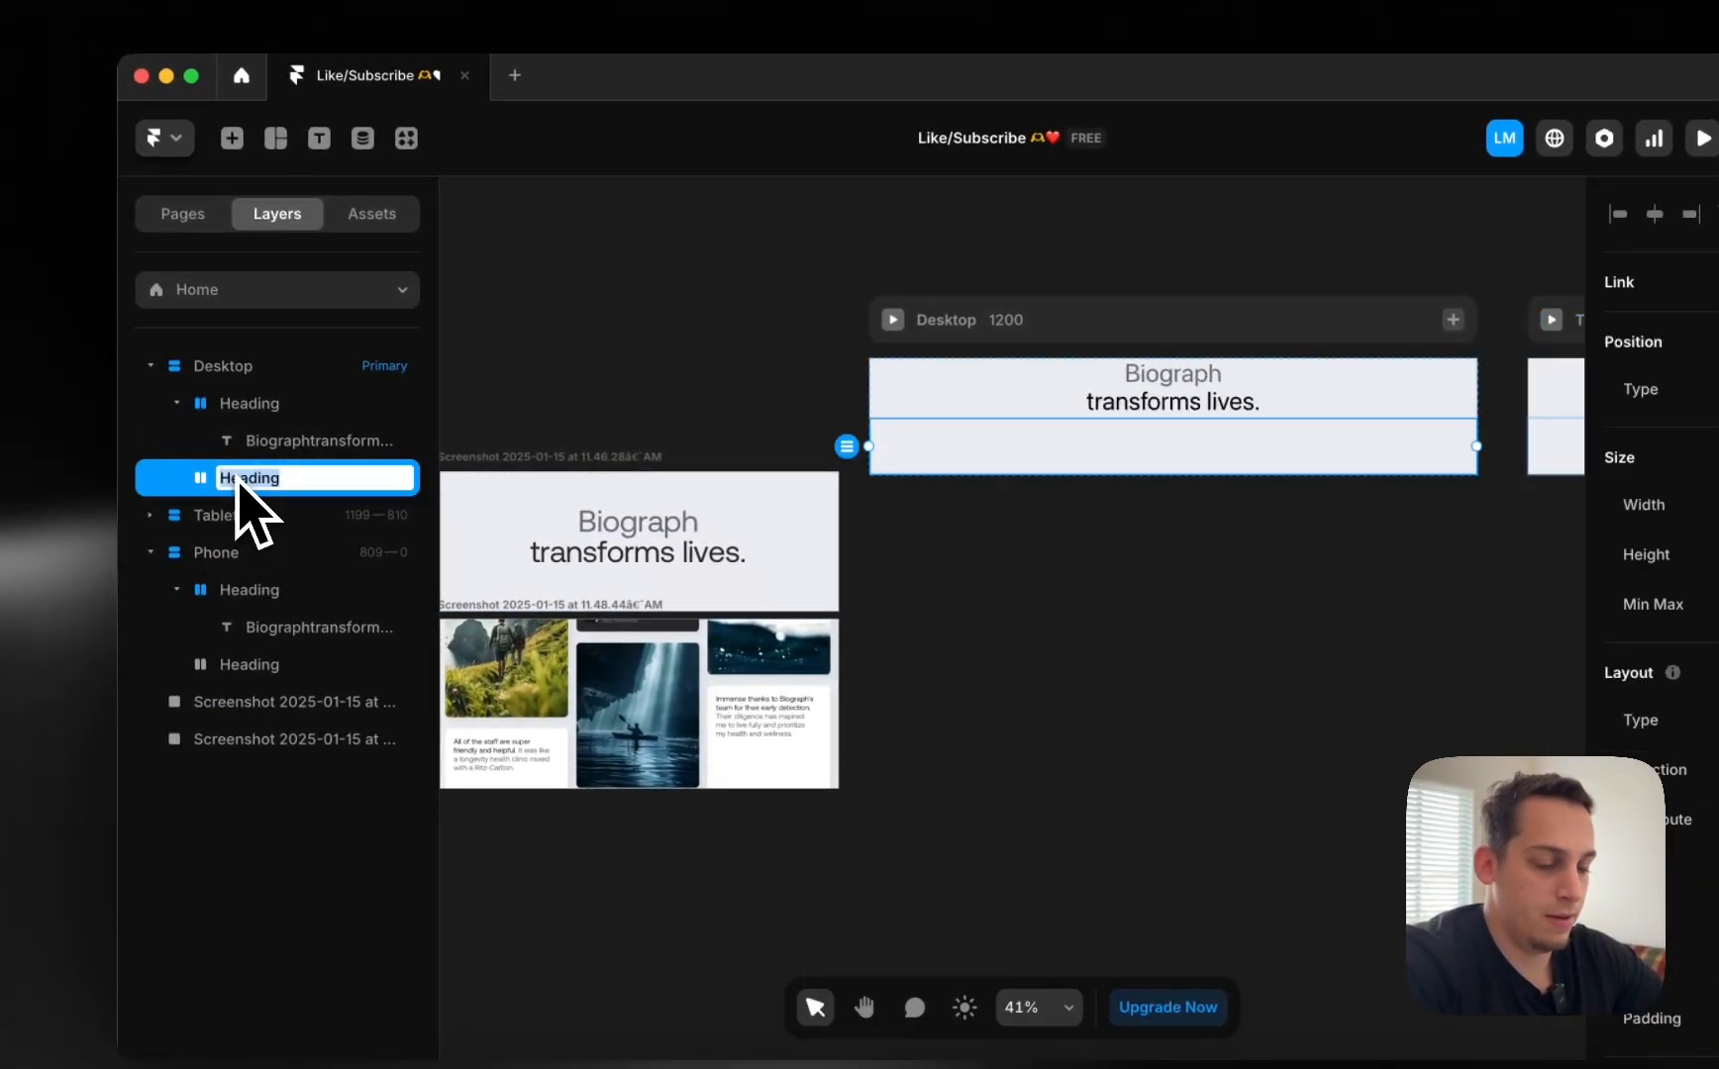
type("Cards")
key("Return")
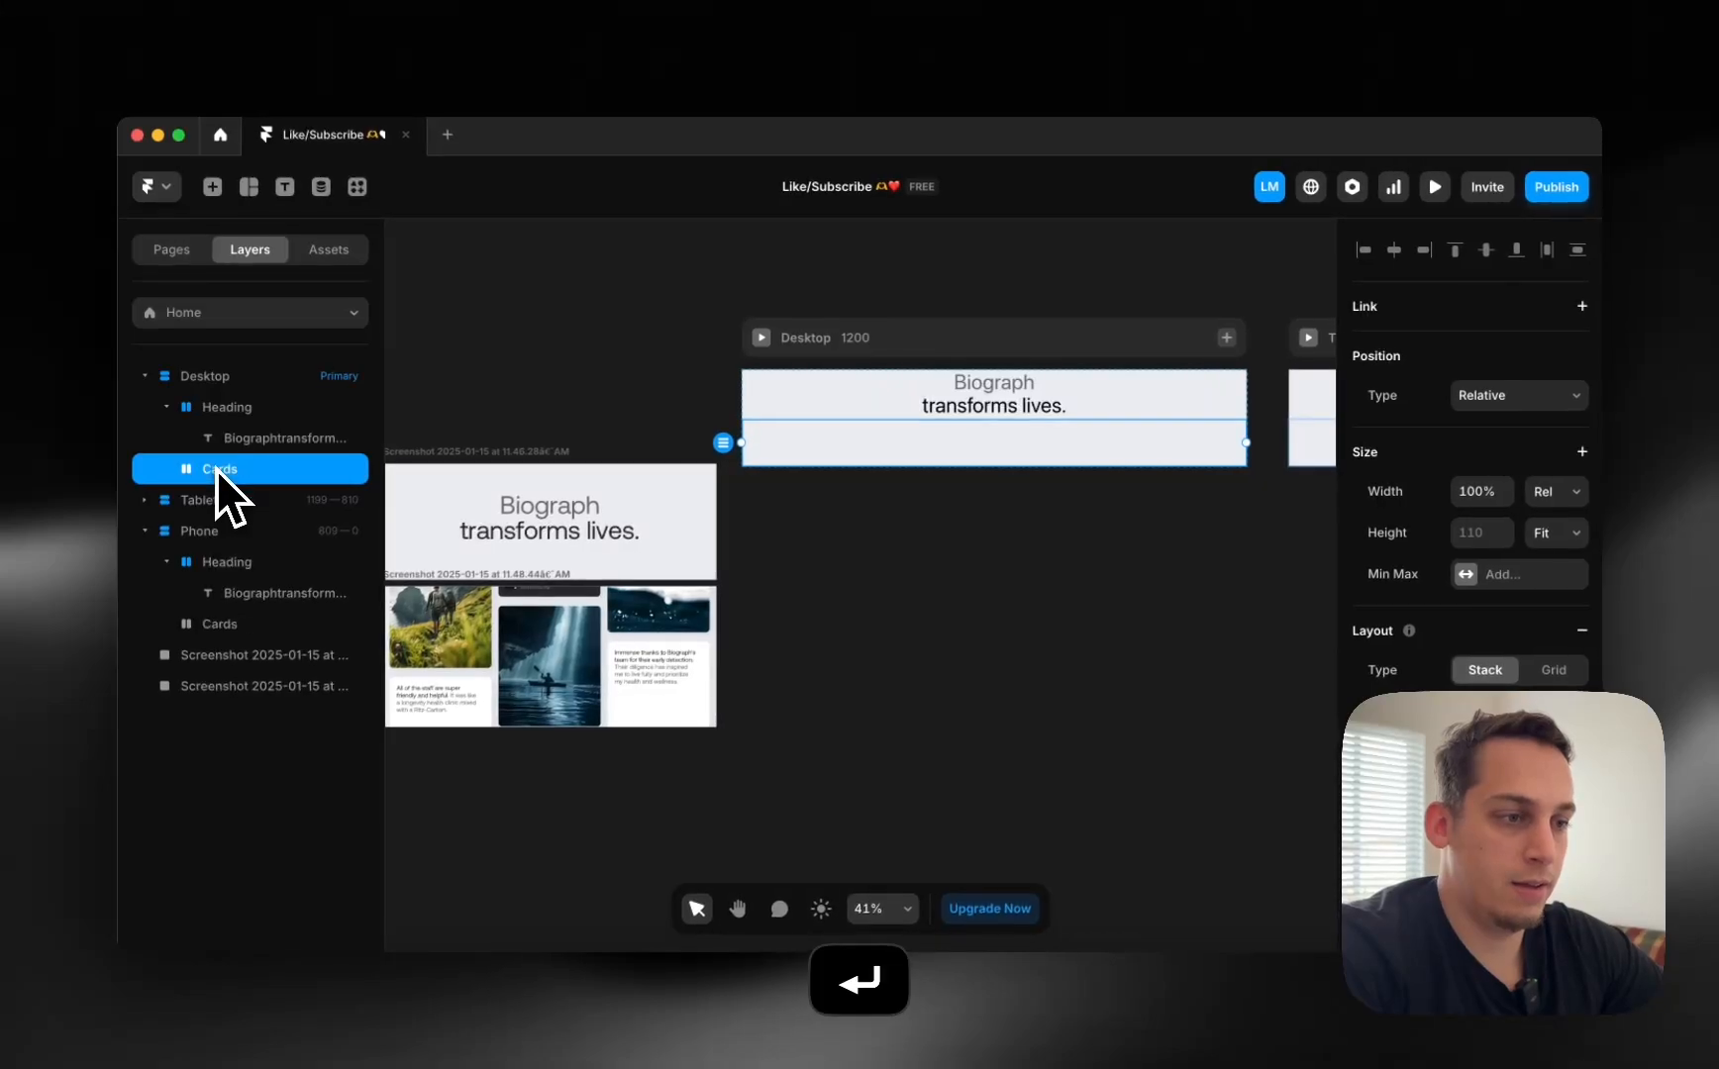
Set the left and right padding of the Cards stack to 20.
scroll(1470, 545, "down", 3)
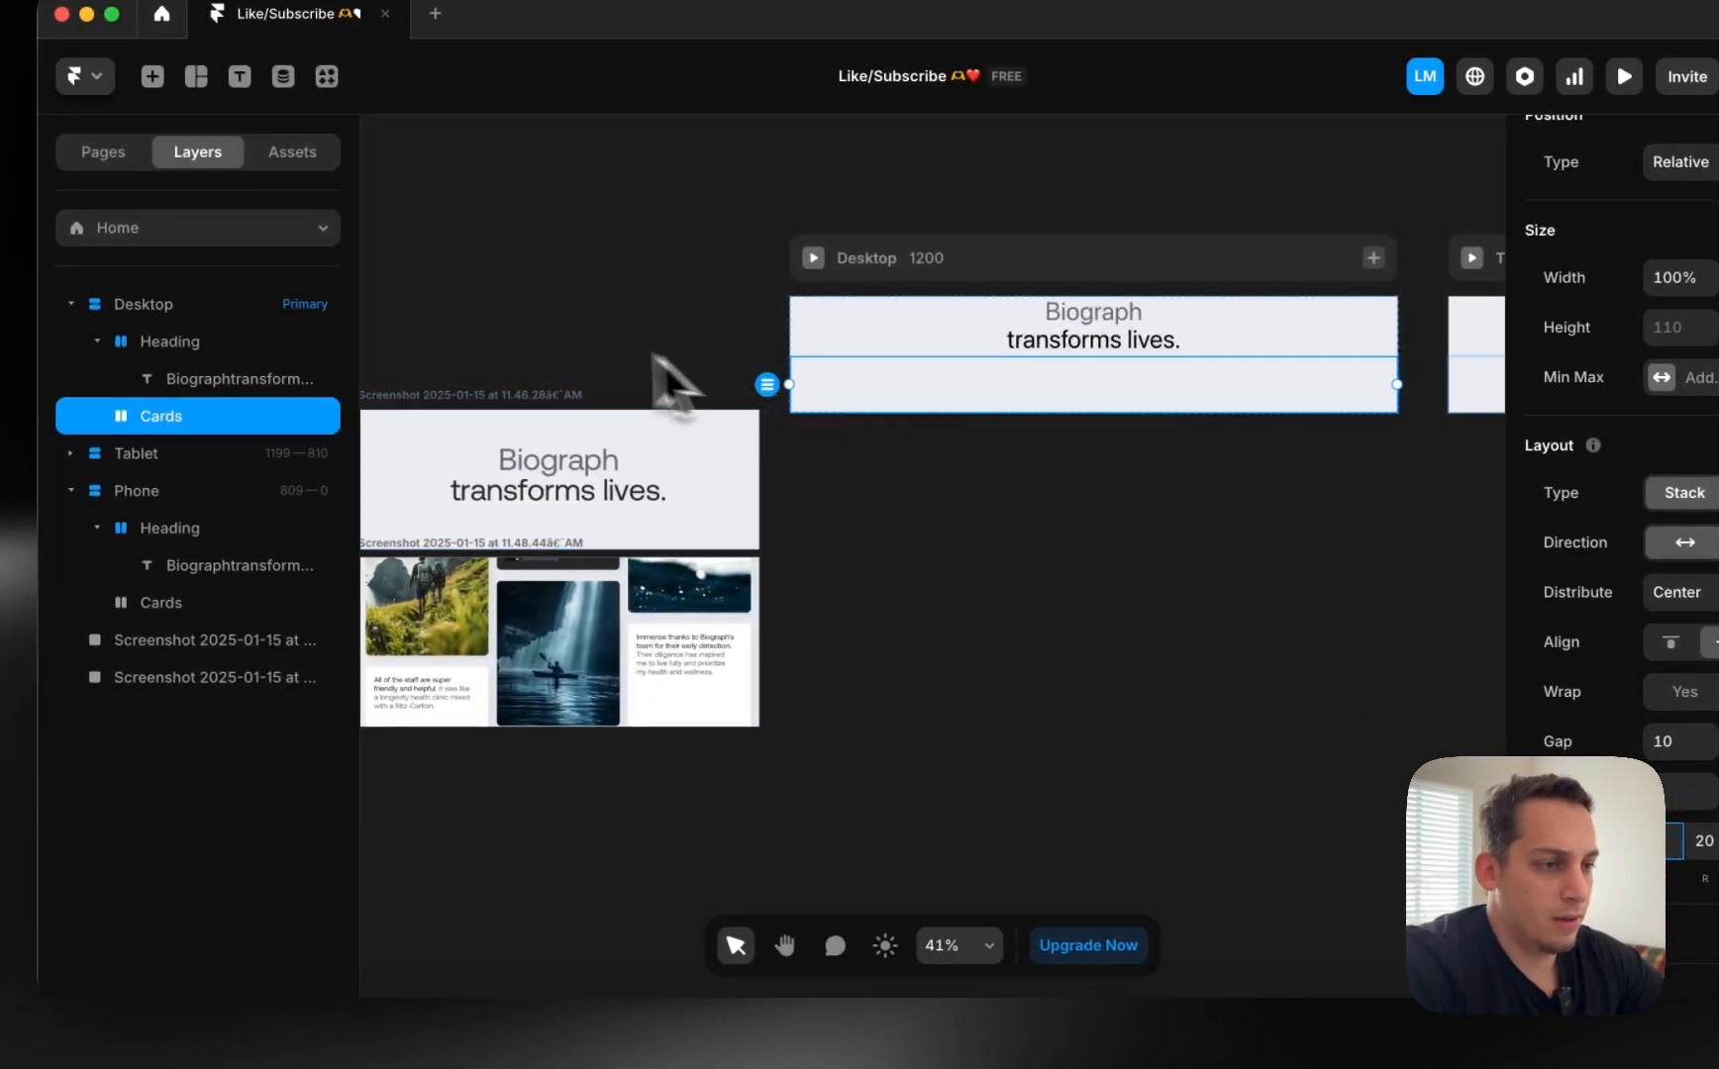
scroll(653, 354, "left", 3)
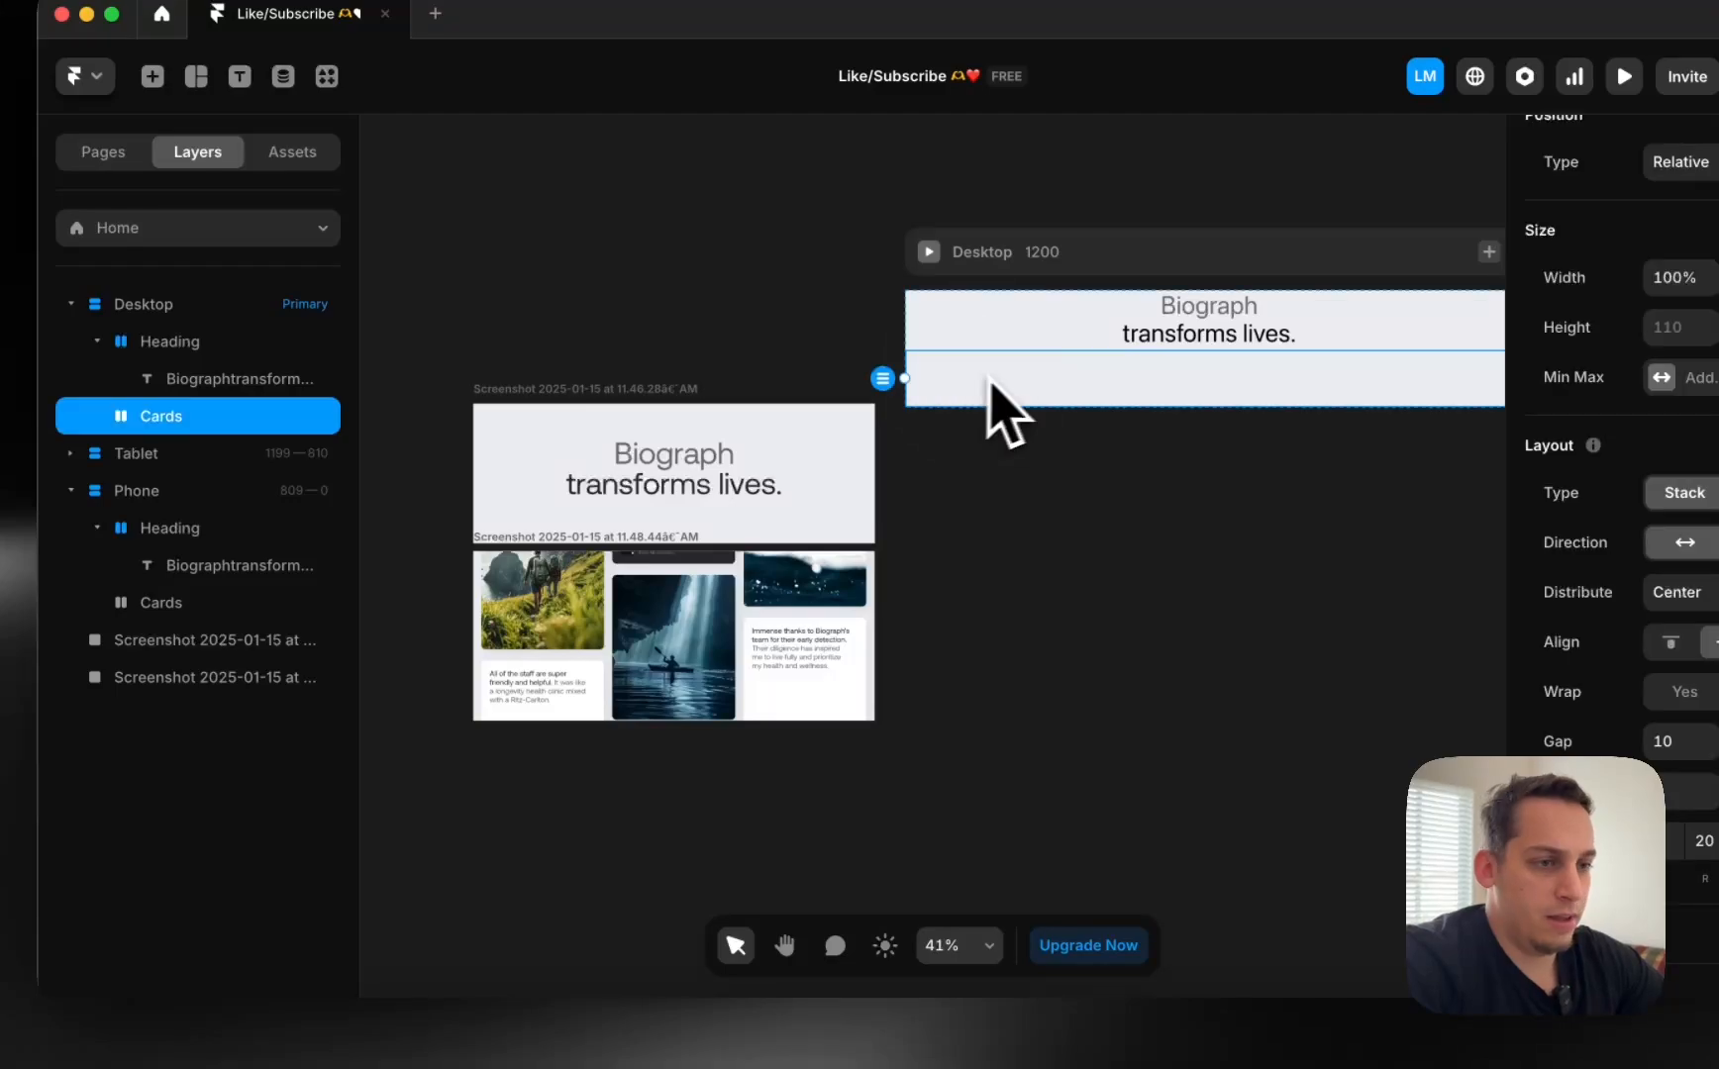
left_click(851, 840)
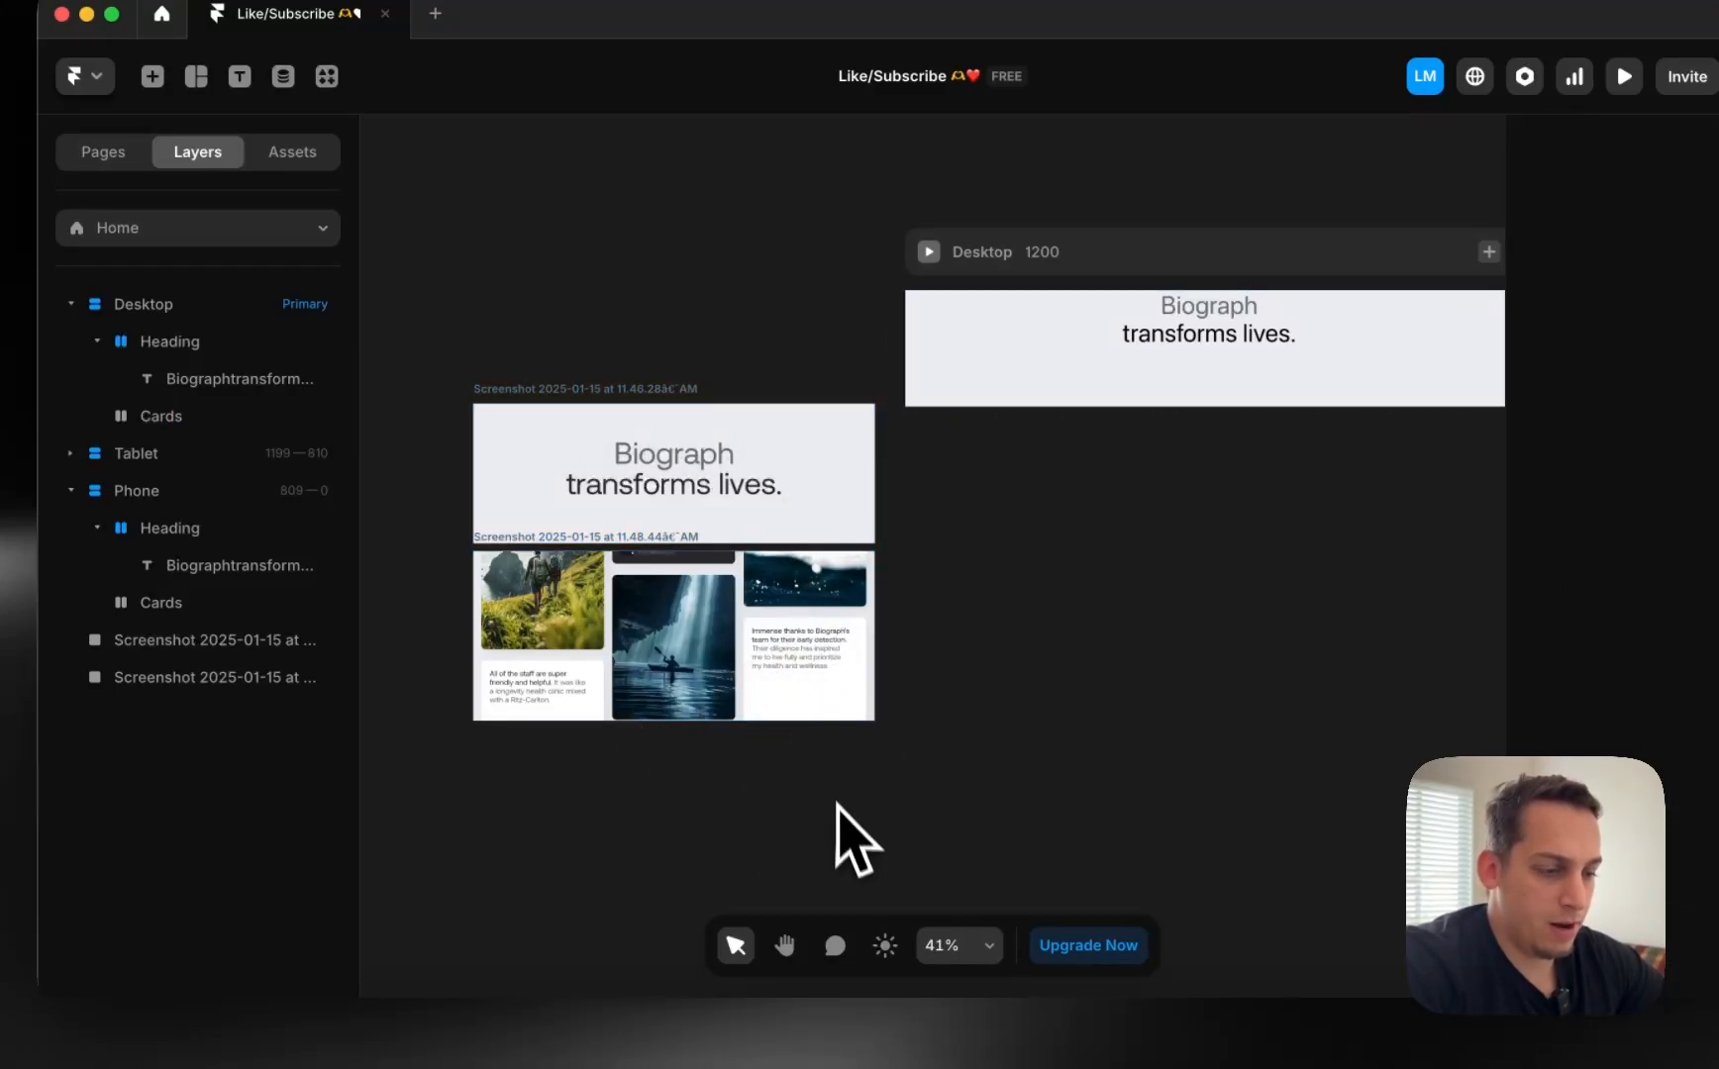
Draw a frame about 282 × 366 below the reference screenshots and fill it with light grey #E6E6E6.
key("f")
left_click_drag(633, 710, 683, 854)
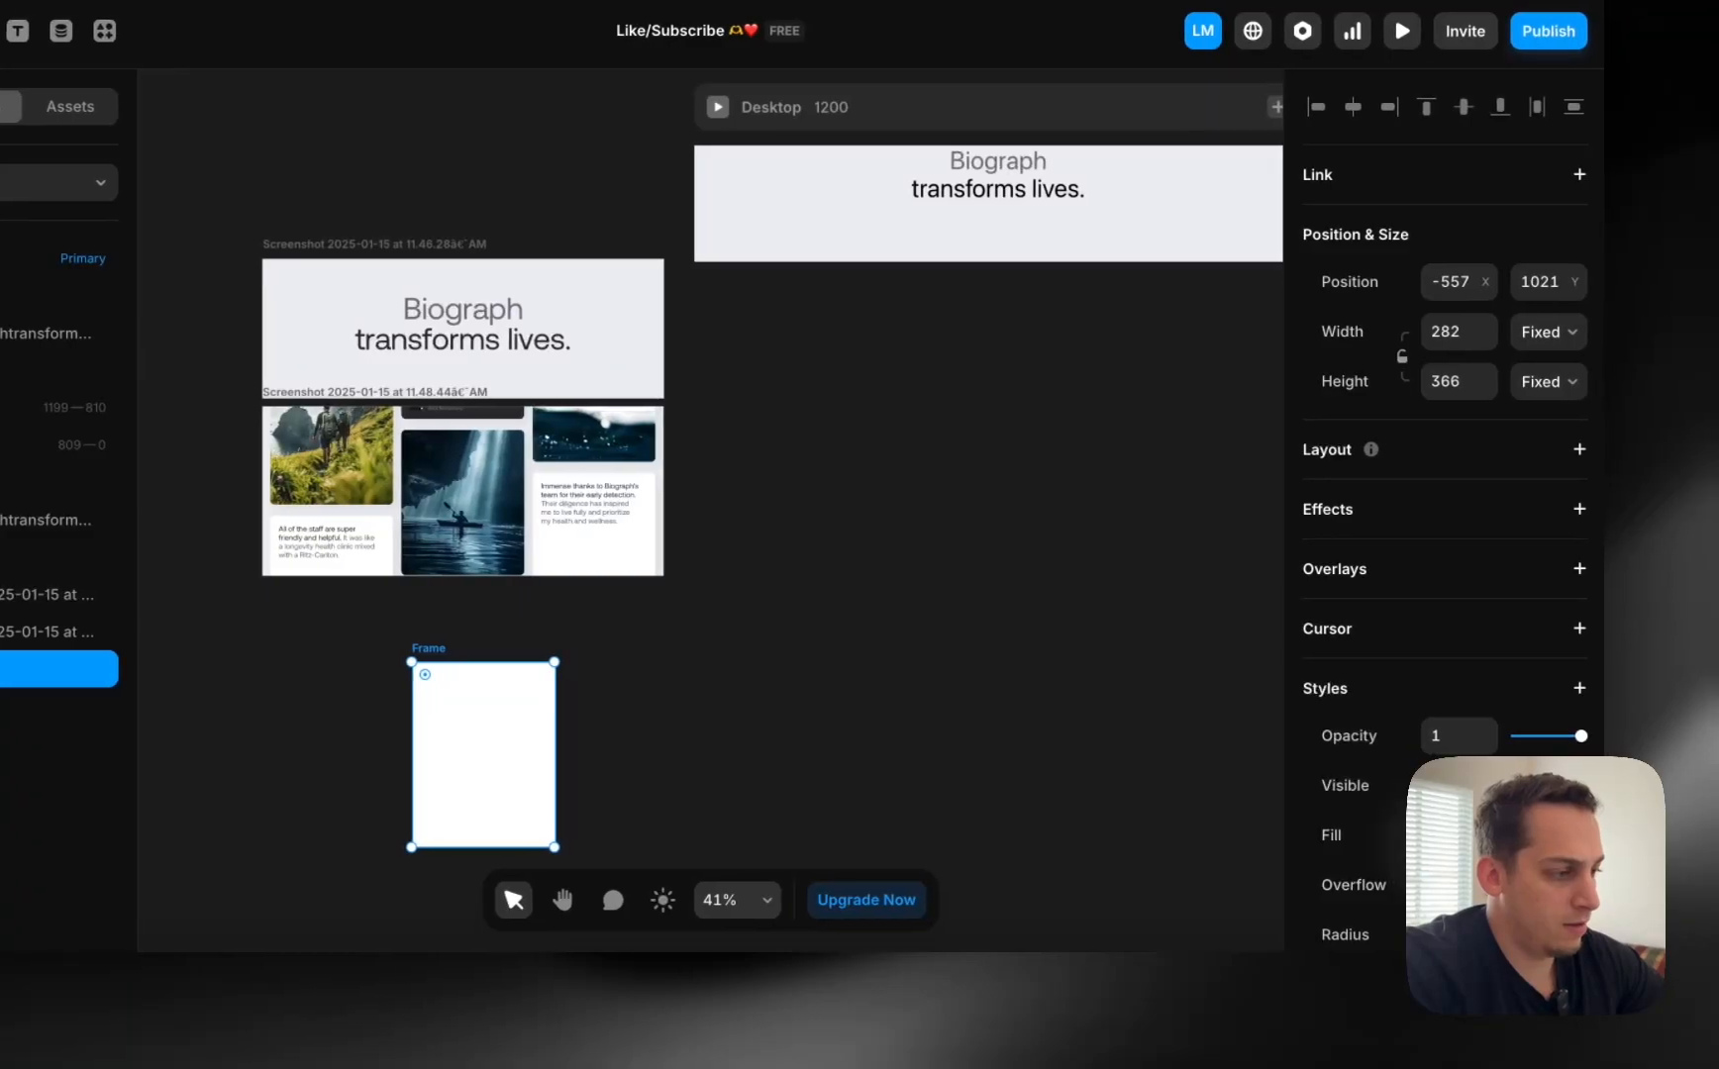
left_click(1485, 836)
left_click_drag(1048, 683, 980, 667)
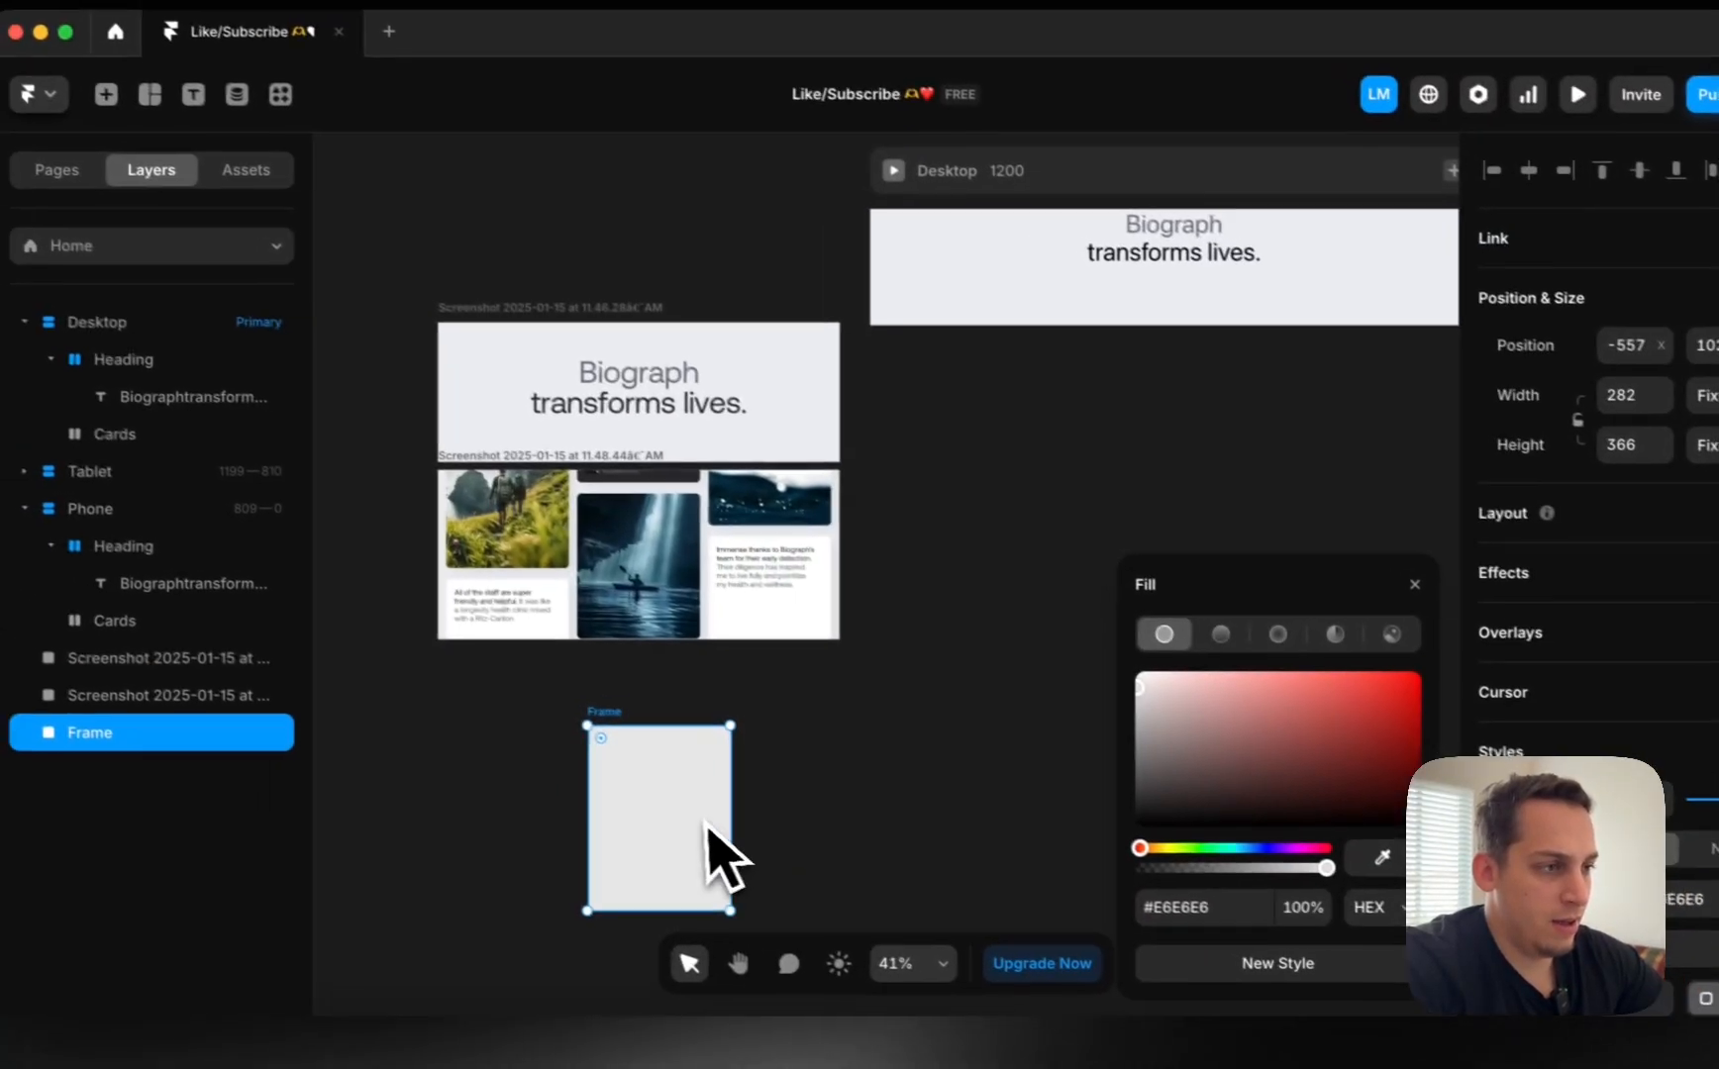
Place the grey frame inside the Desktop Cards stack and duplicate it there.
left_click_drag(503, 805, 884, 325)
left_click_drag(1081, 382, 1133, 303)
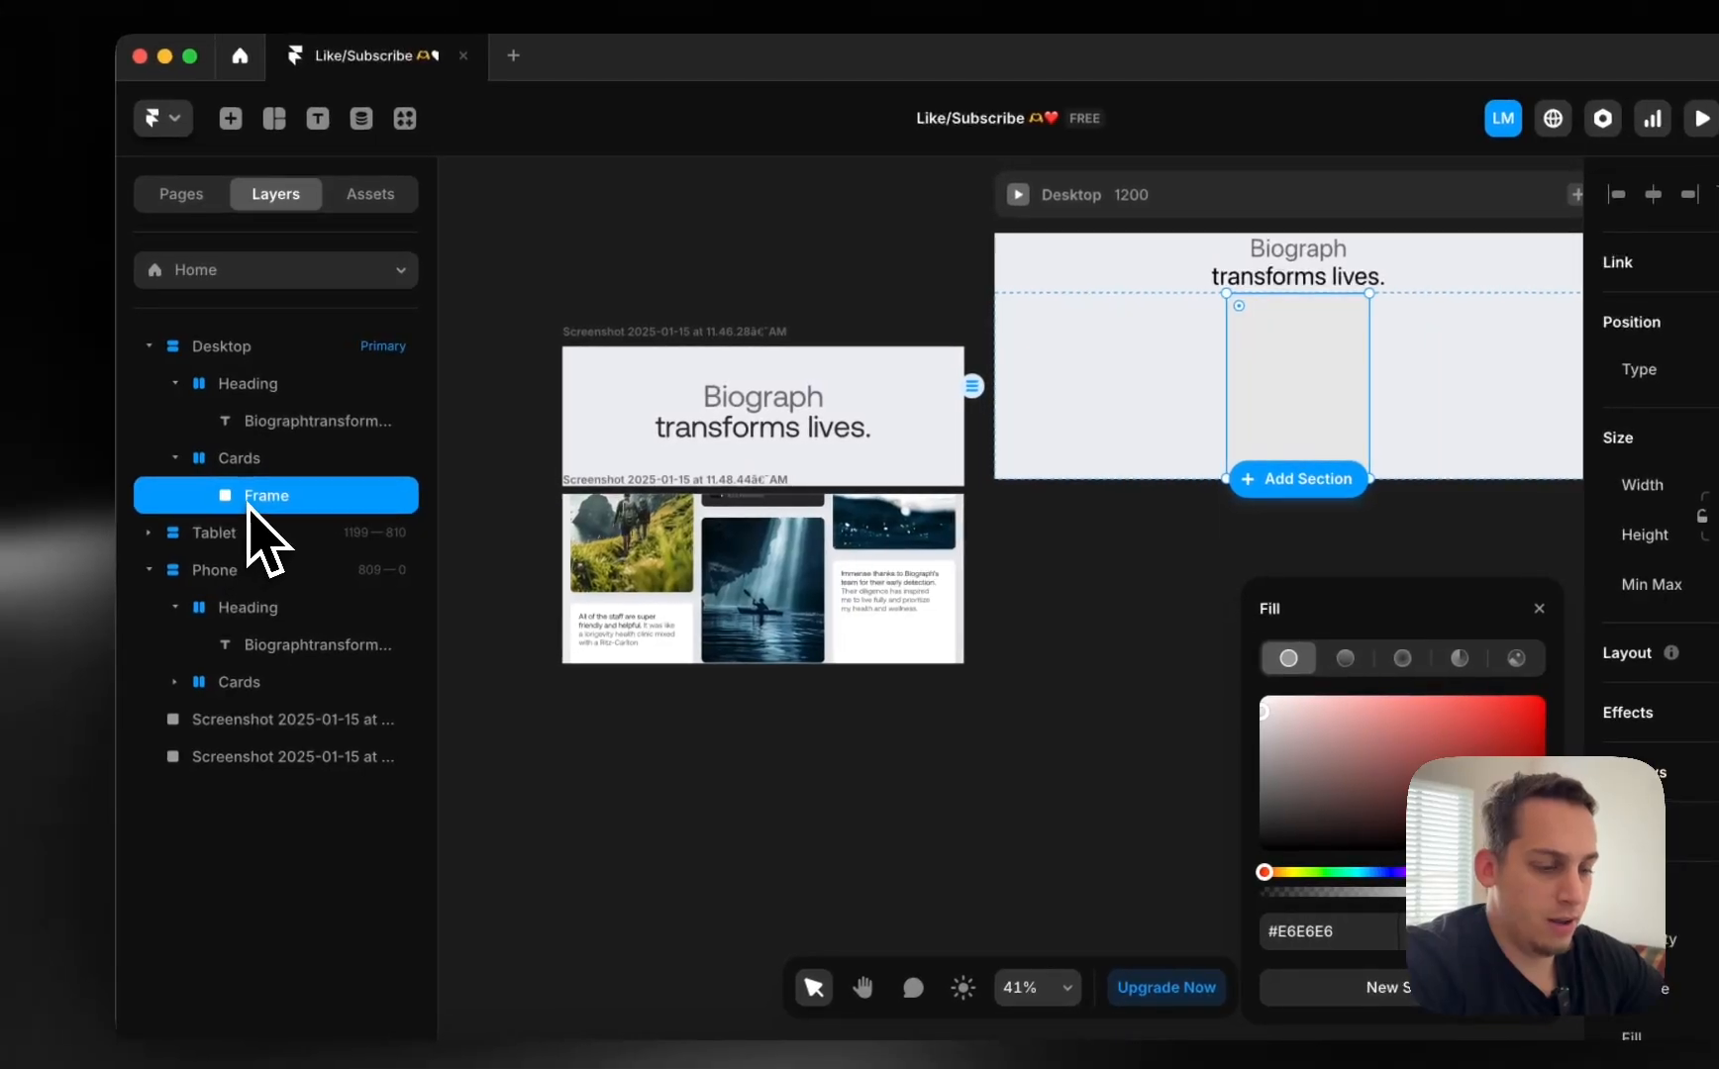
key("super+d")
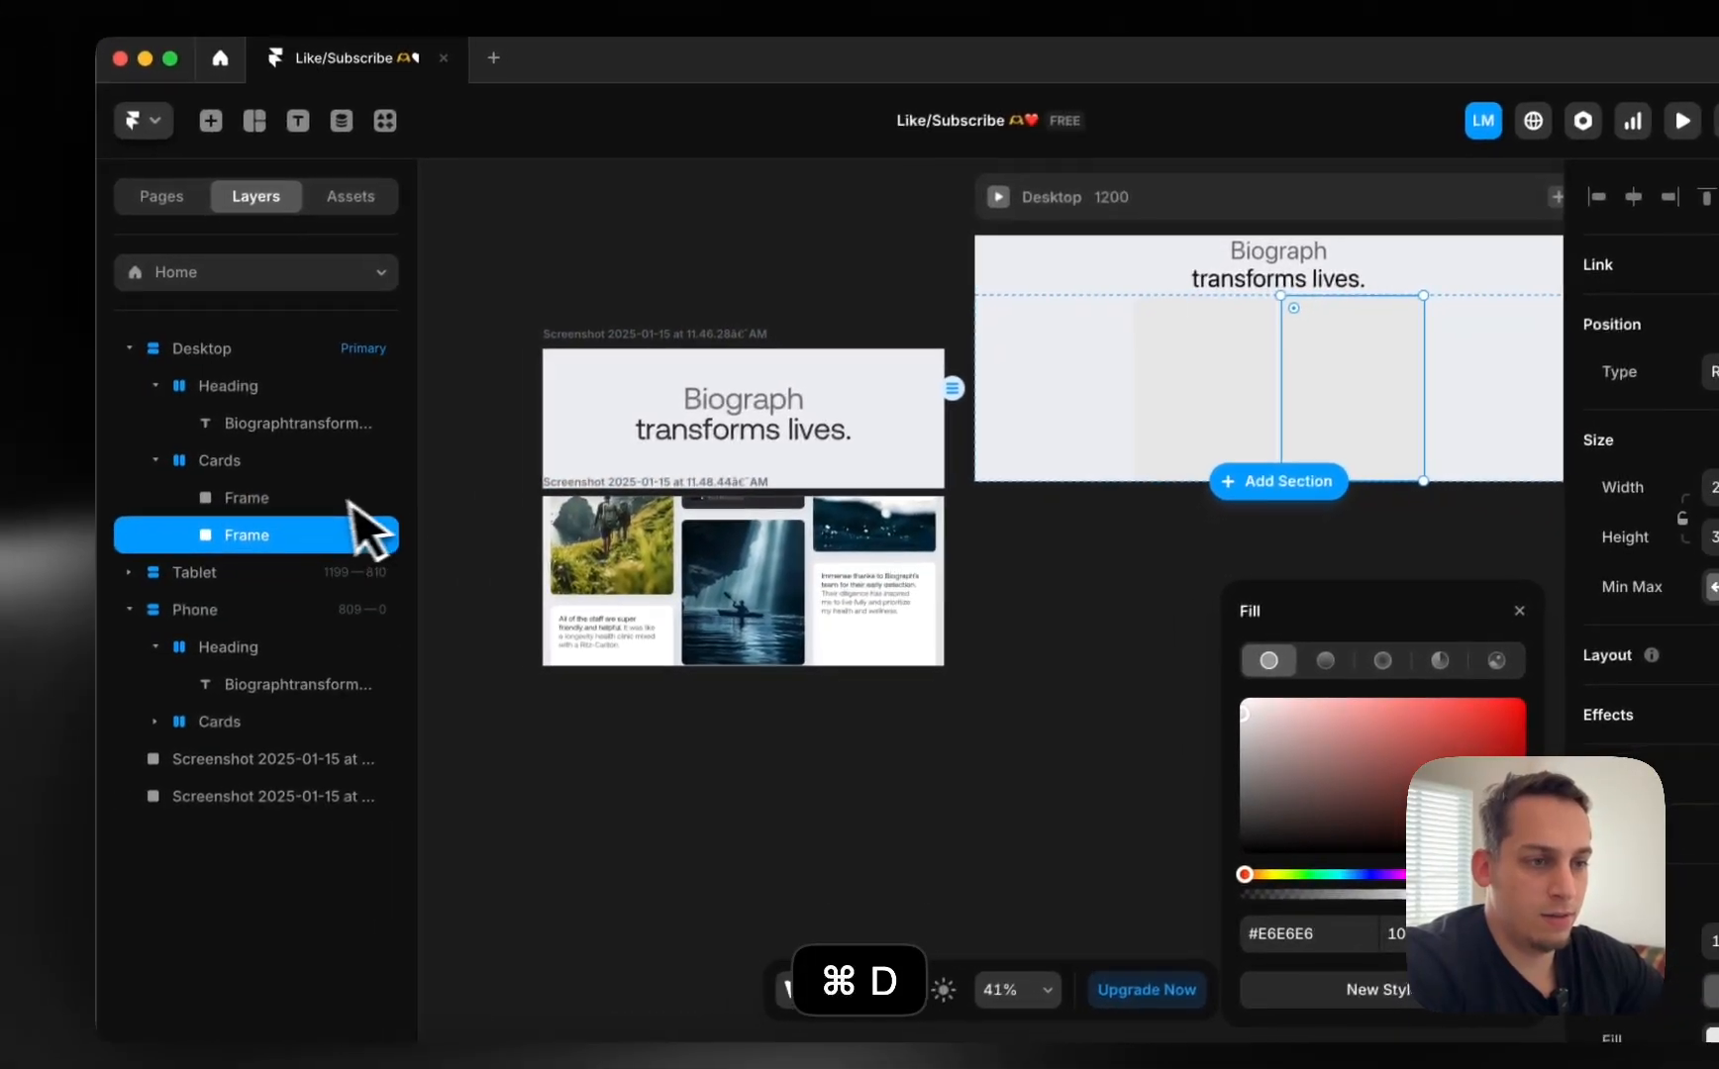
Wrap the two frames in Cards in a new stack and set its direction to vertical.
left_click(327, 495, "shift")
right_click(327, 503)
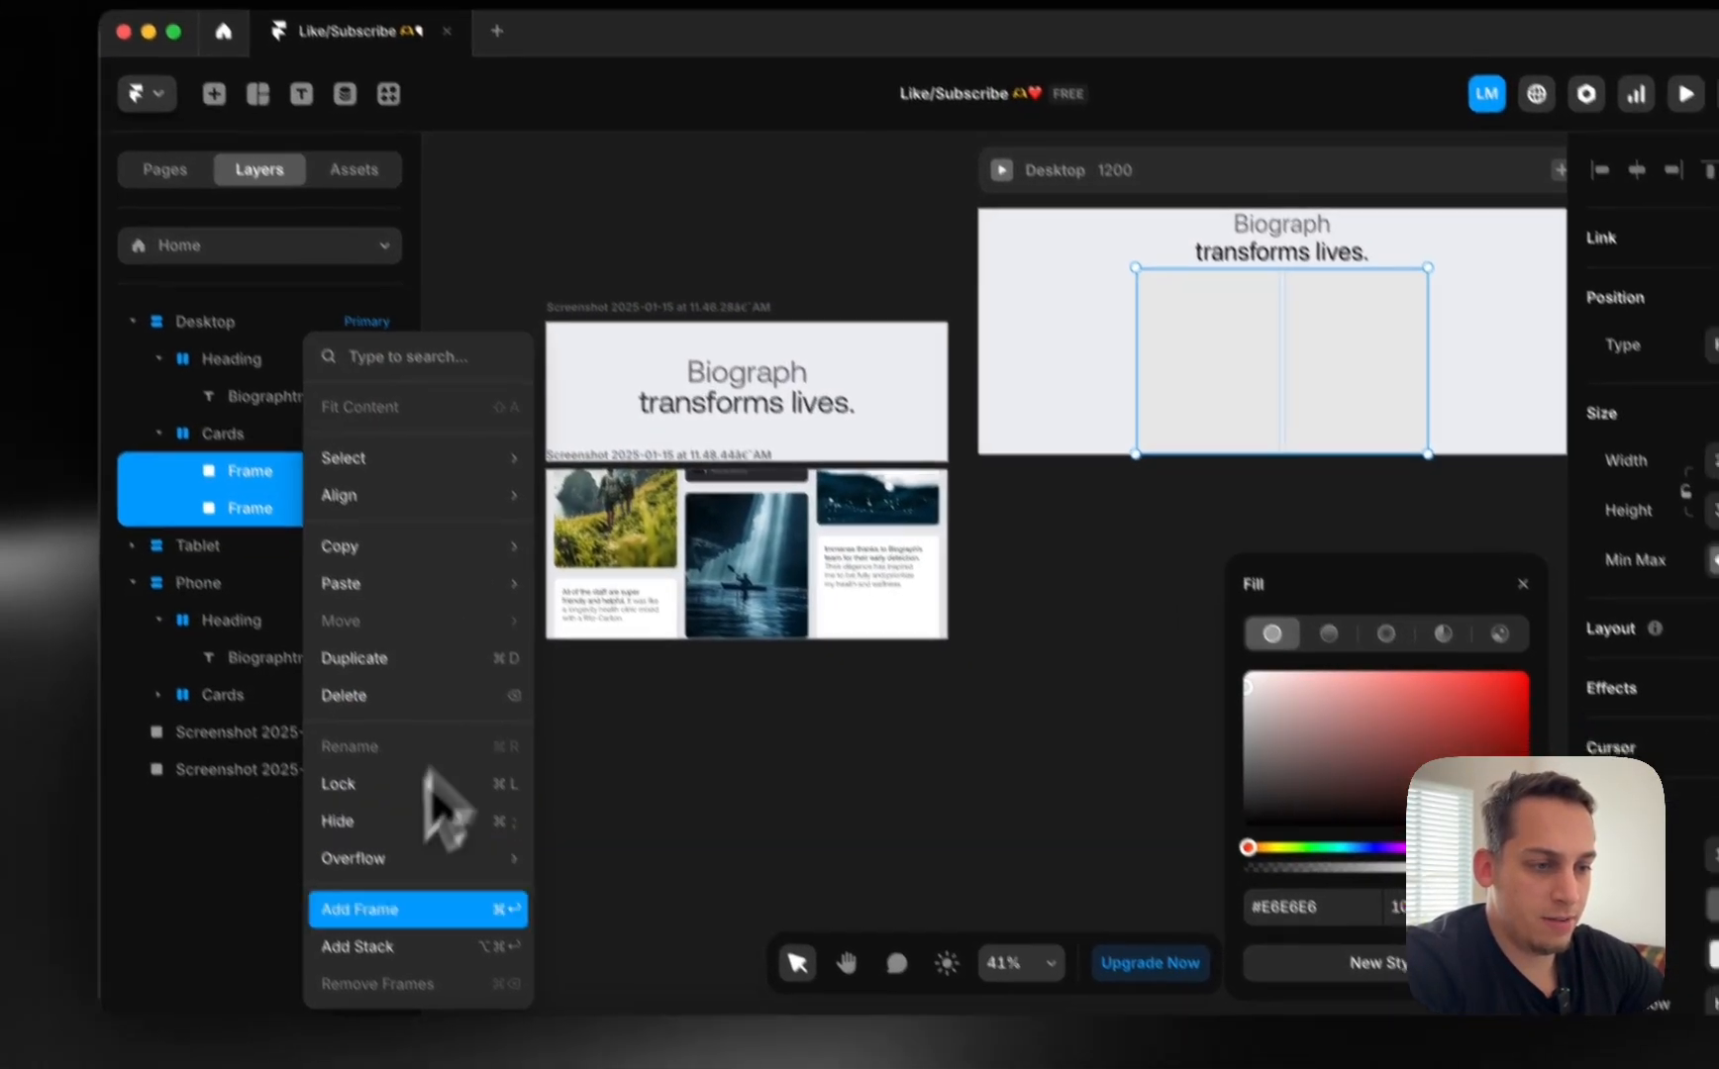
left_click(376, 970)
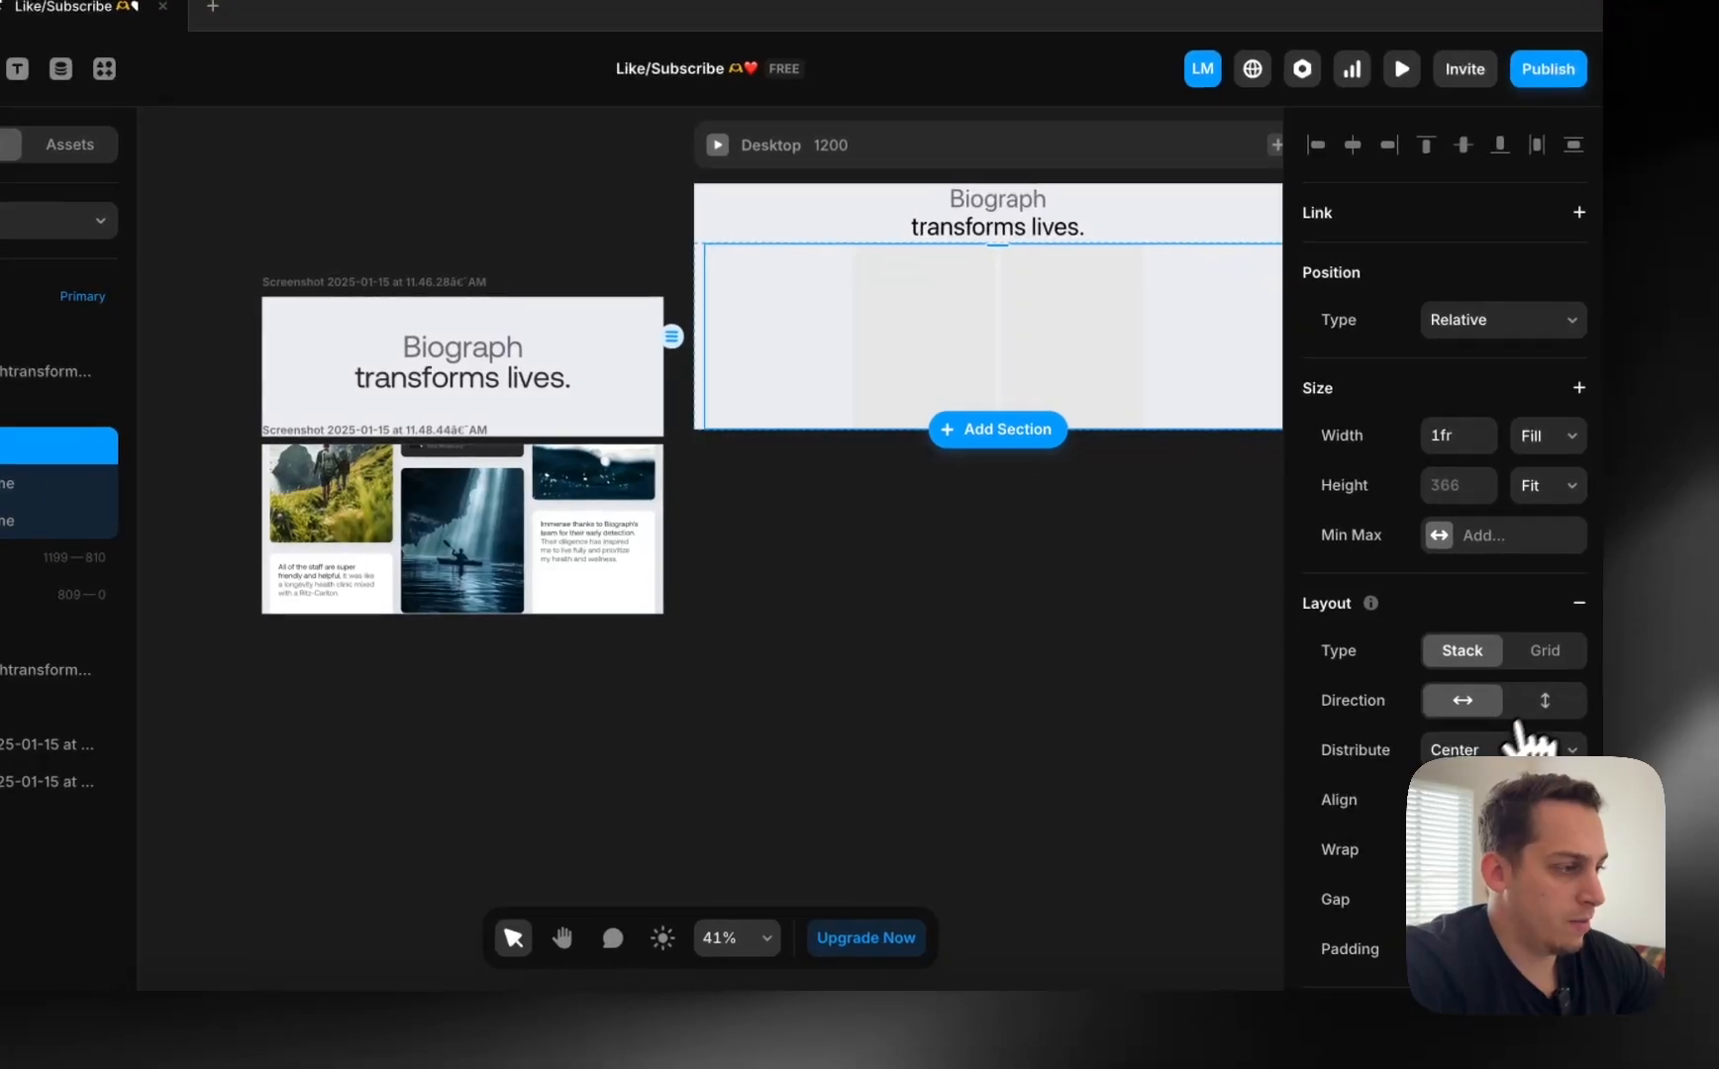
left_click(1554, 699)
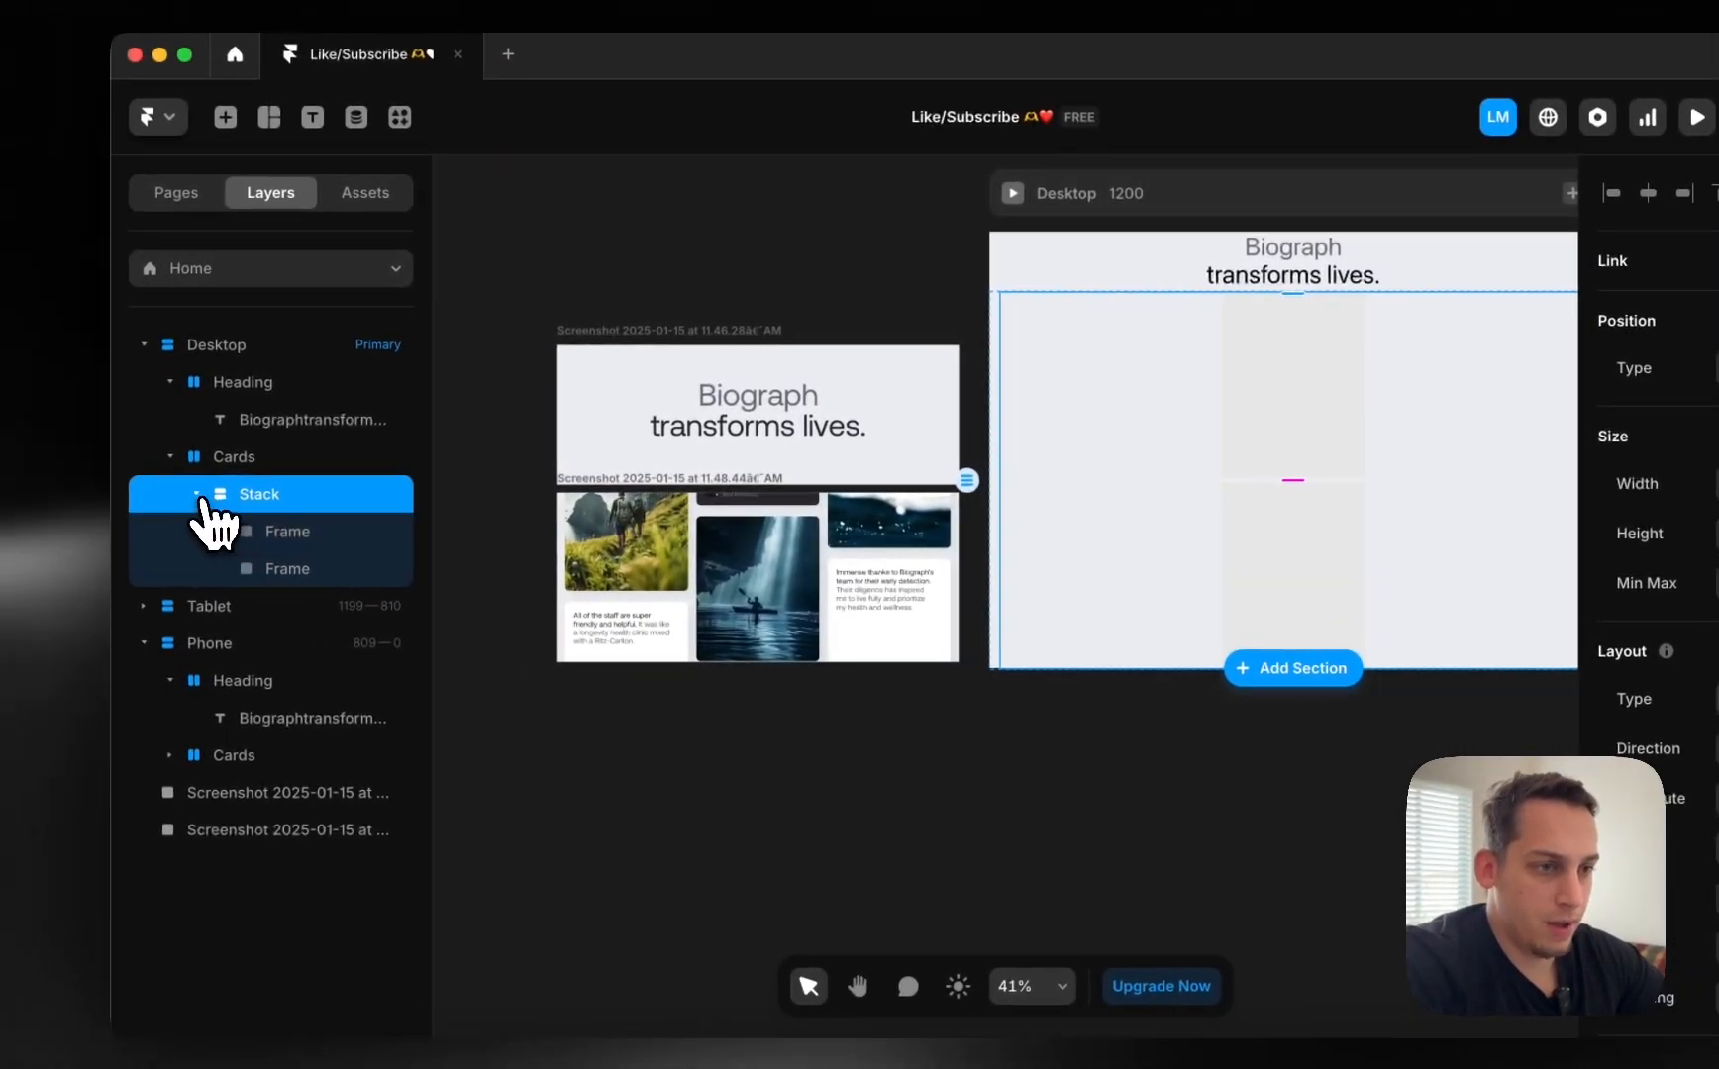
Duplicate the vertical stack twice to form three columns and add a third frame to the middle column.
key("super+d")
key("super+d")
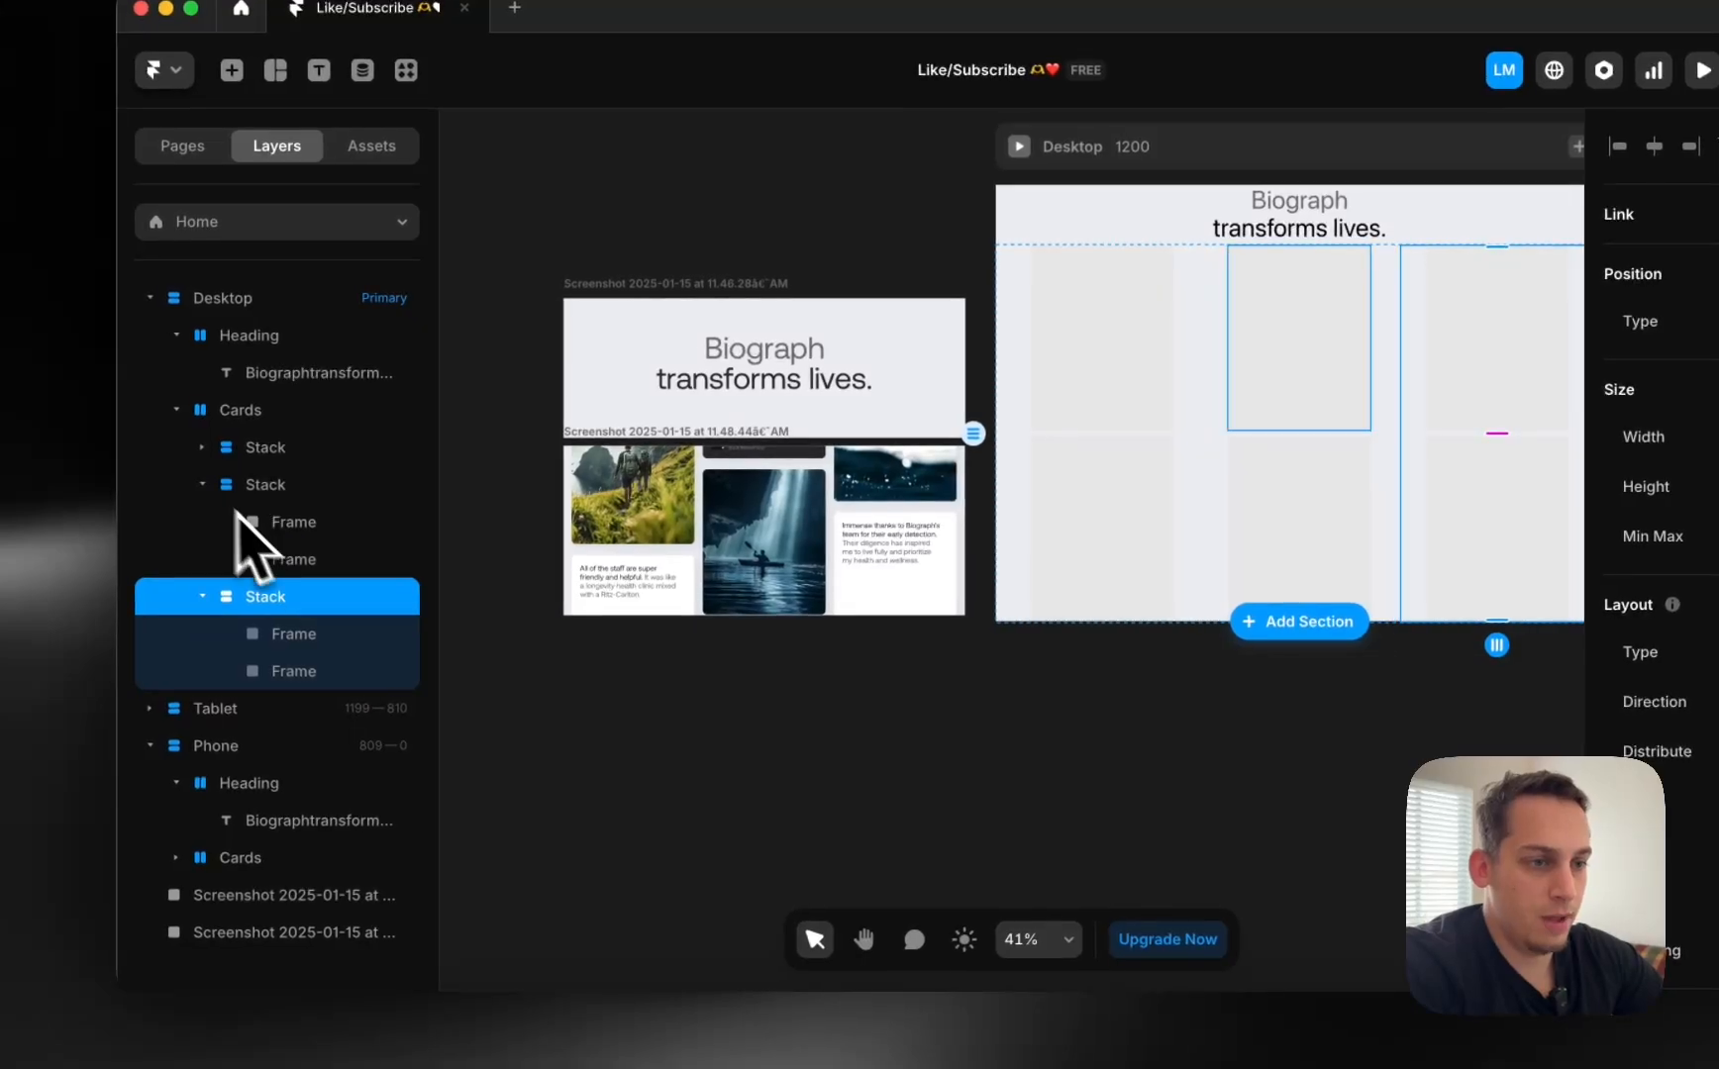
left_click(291, 524)
key("super+d")
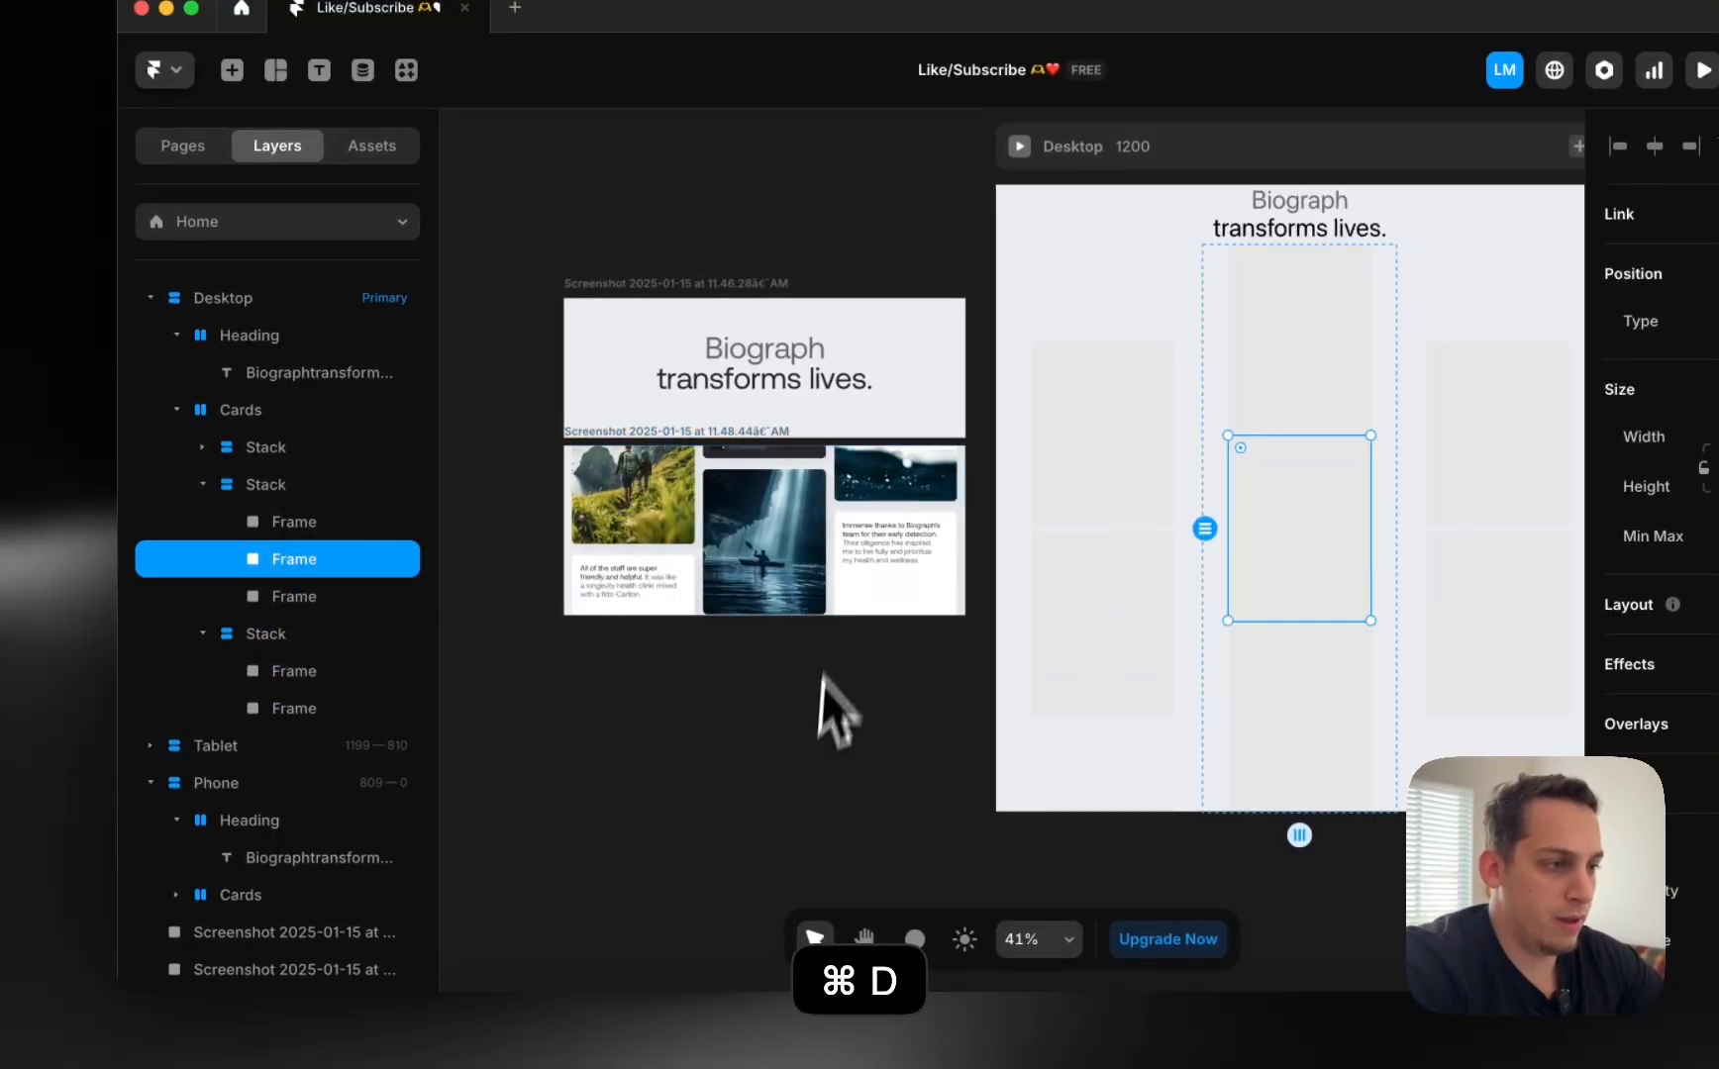
Select all seven card frames across the three columns and change their fill to #E1E2E6.
scroll(906, 749, "right", 3)
scroll(906, 749, "up", 2)
left_click(1061, 544)
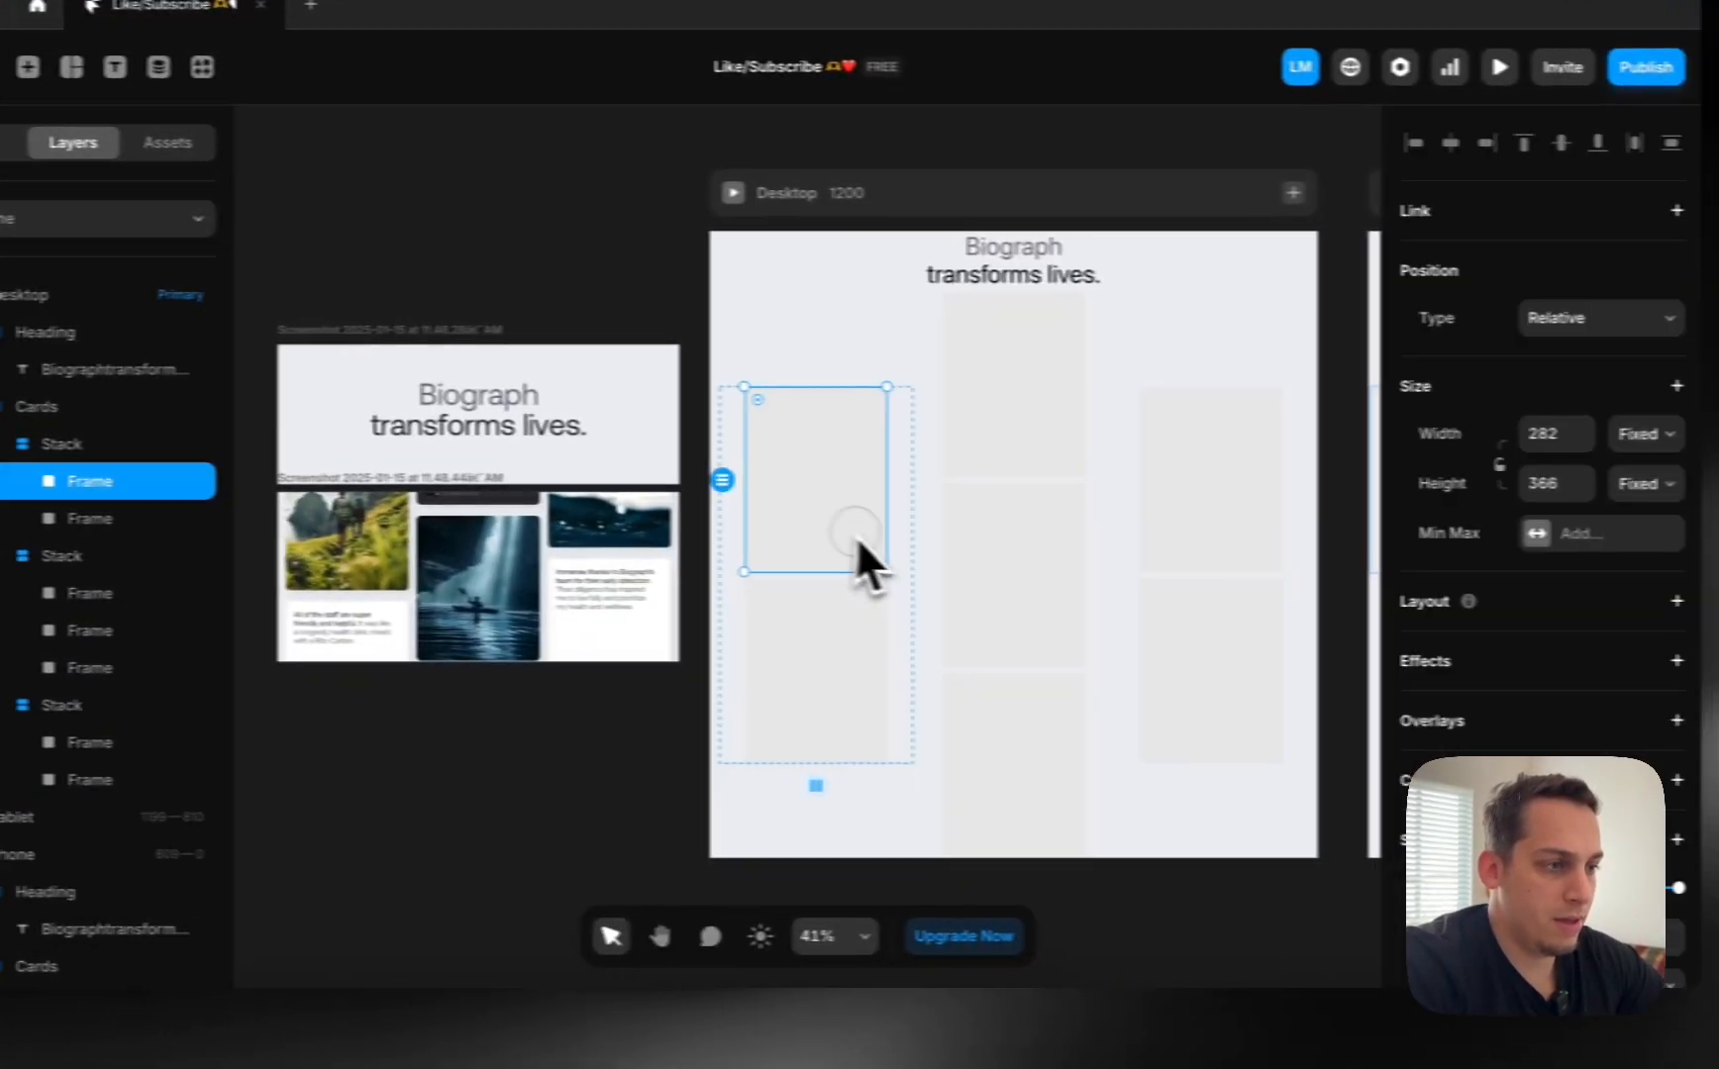
left_click(830, 683, "shift")
left_click(996, 586, "shift")
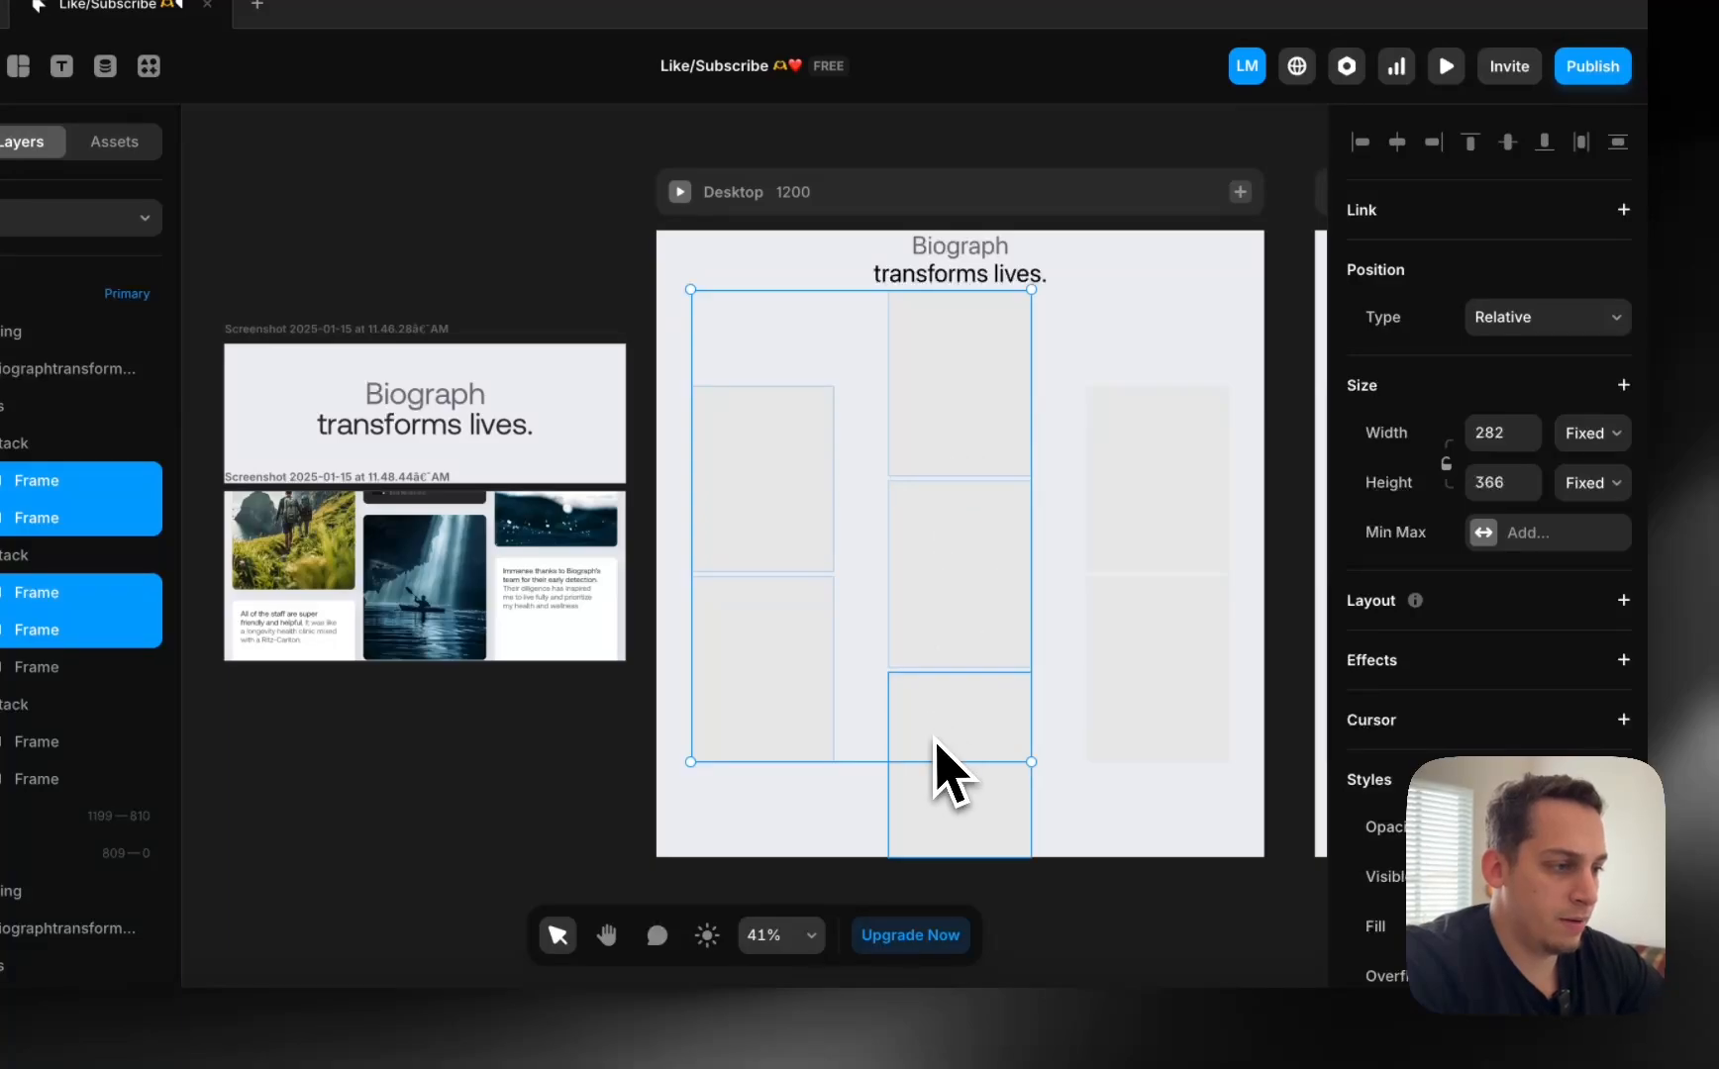
left_click(1174, 566, "shift")
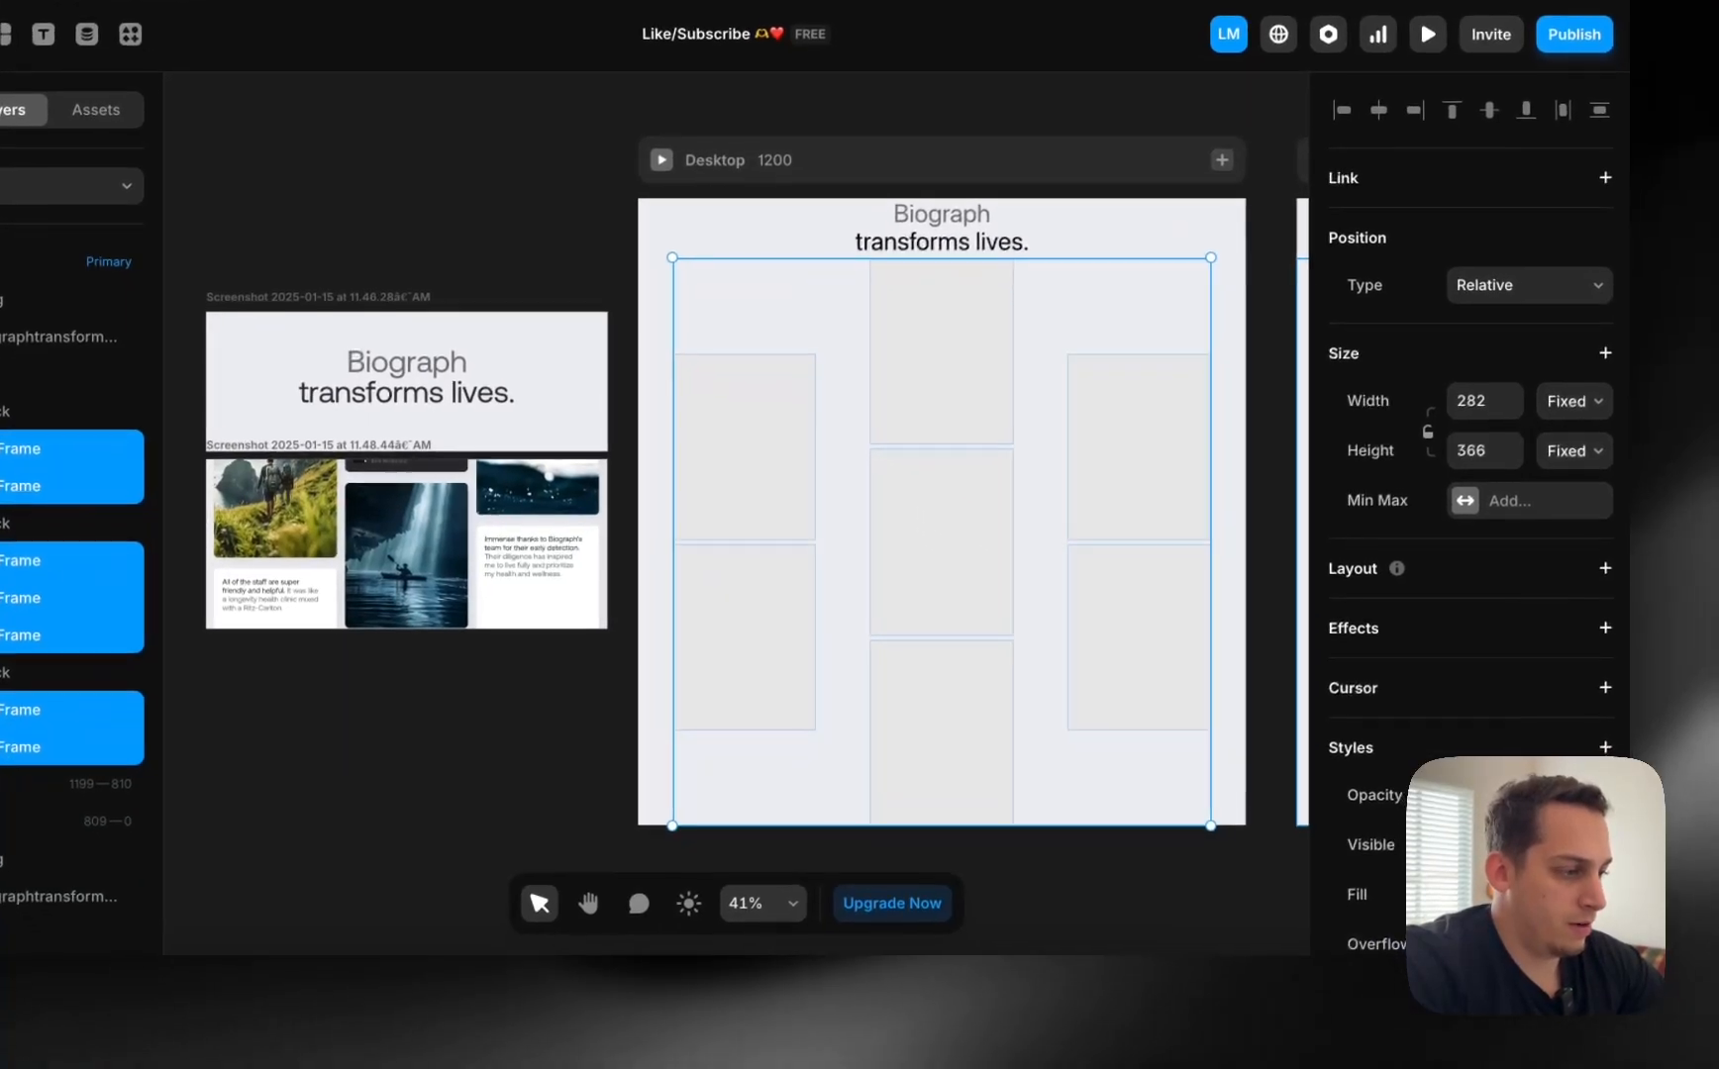
left_click(1519, 926)
left_click(1230, 793)
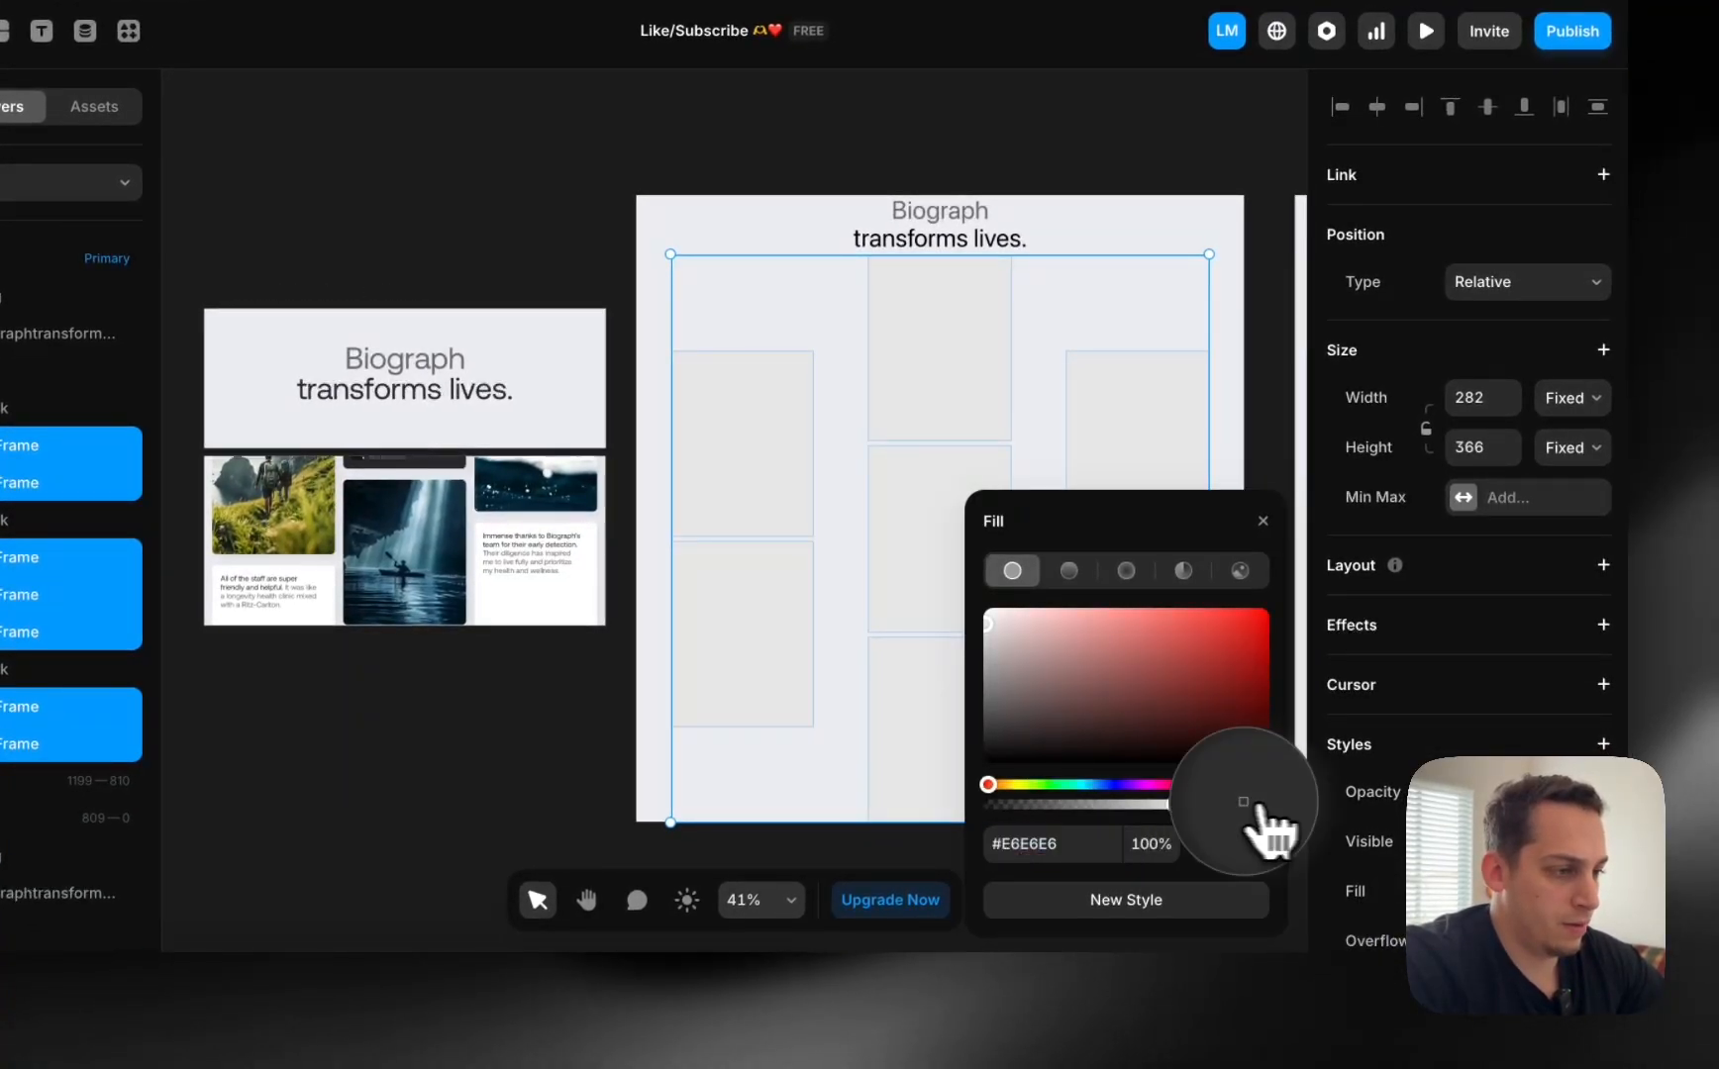
left_click(802, 757)
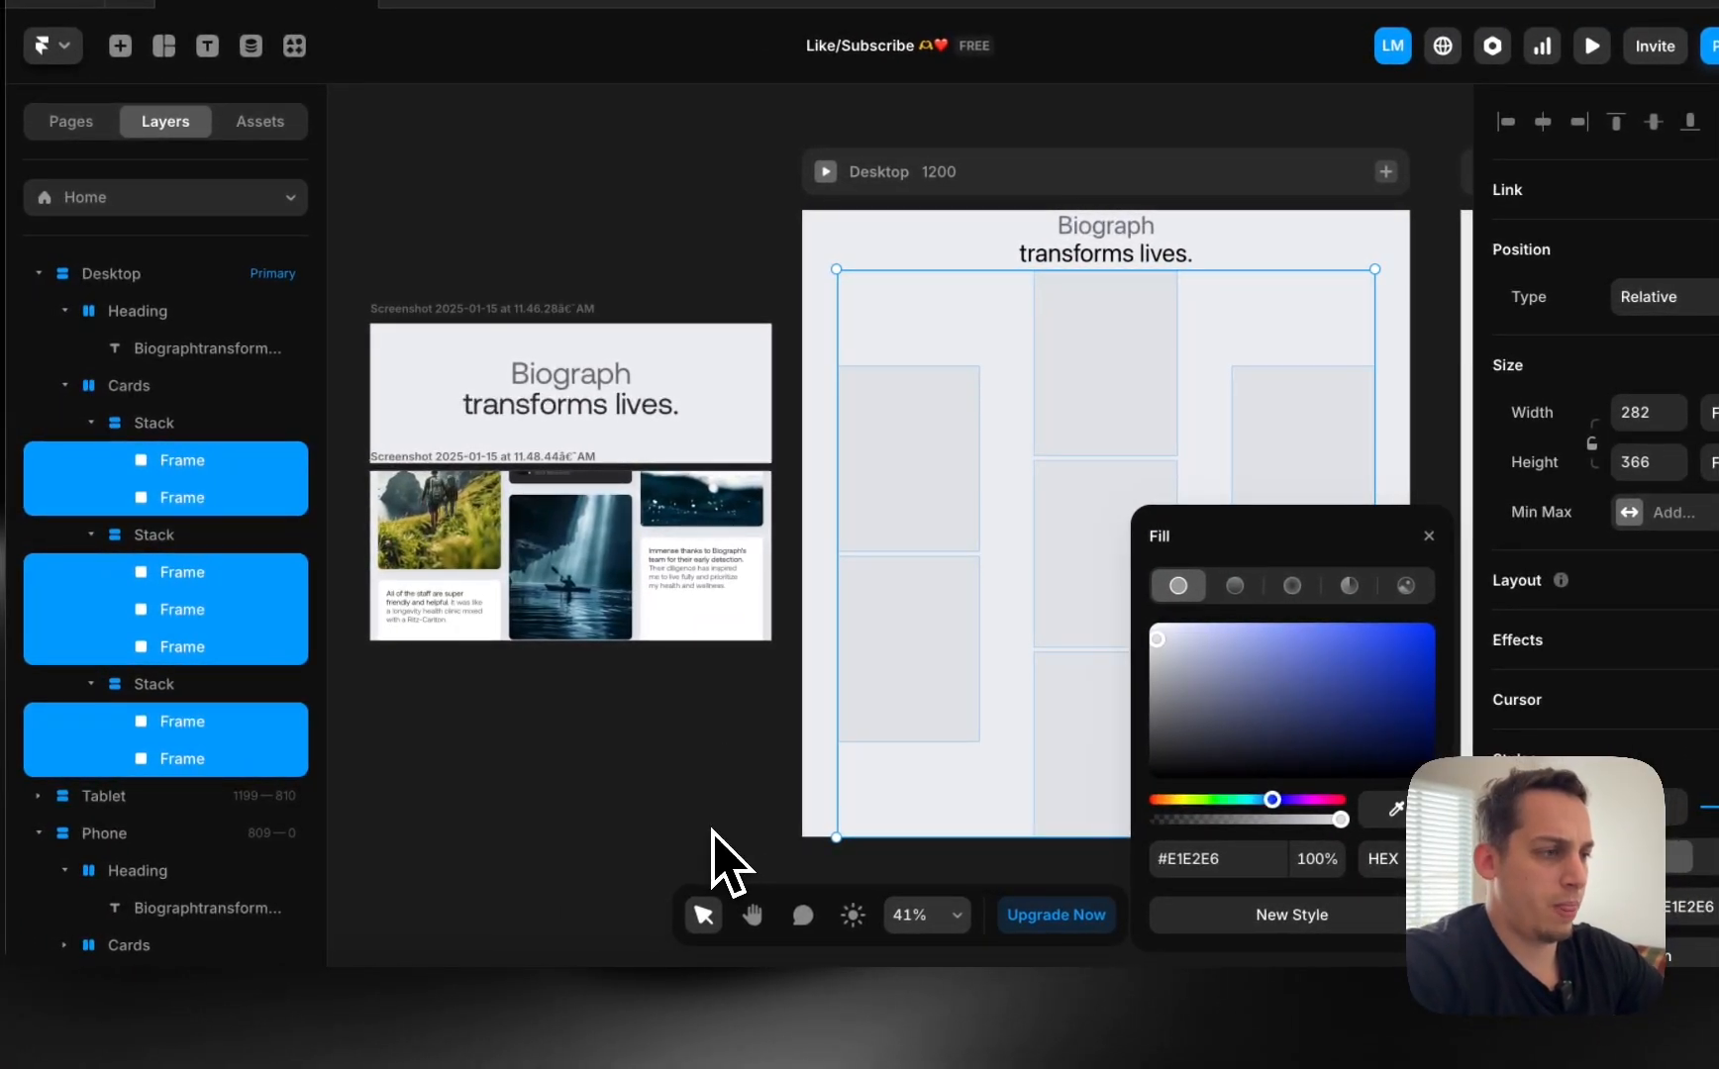
left_click(713, 831)
Set the width of both frames in the first column to Fill.
scroll(847, 554, "up", 3)
left_click(1074, 510)
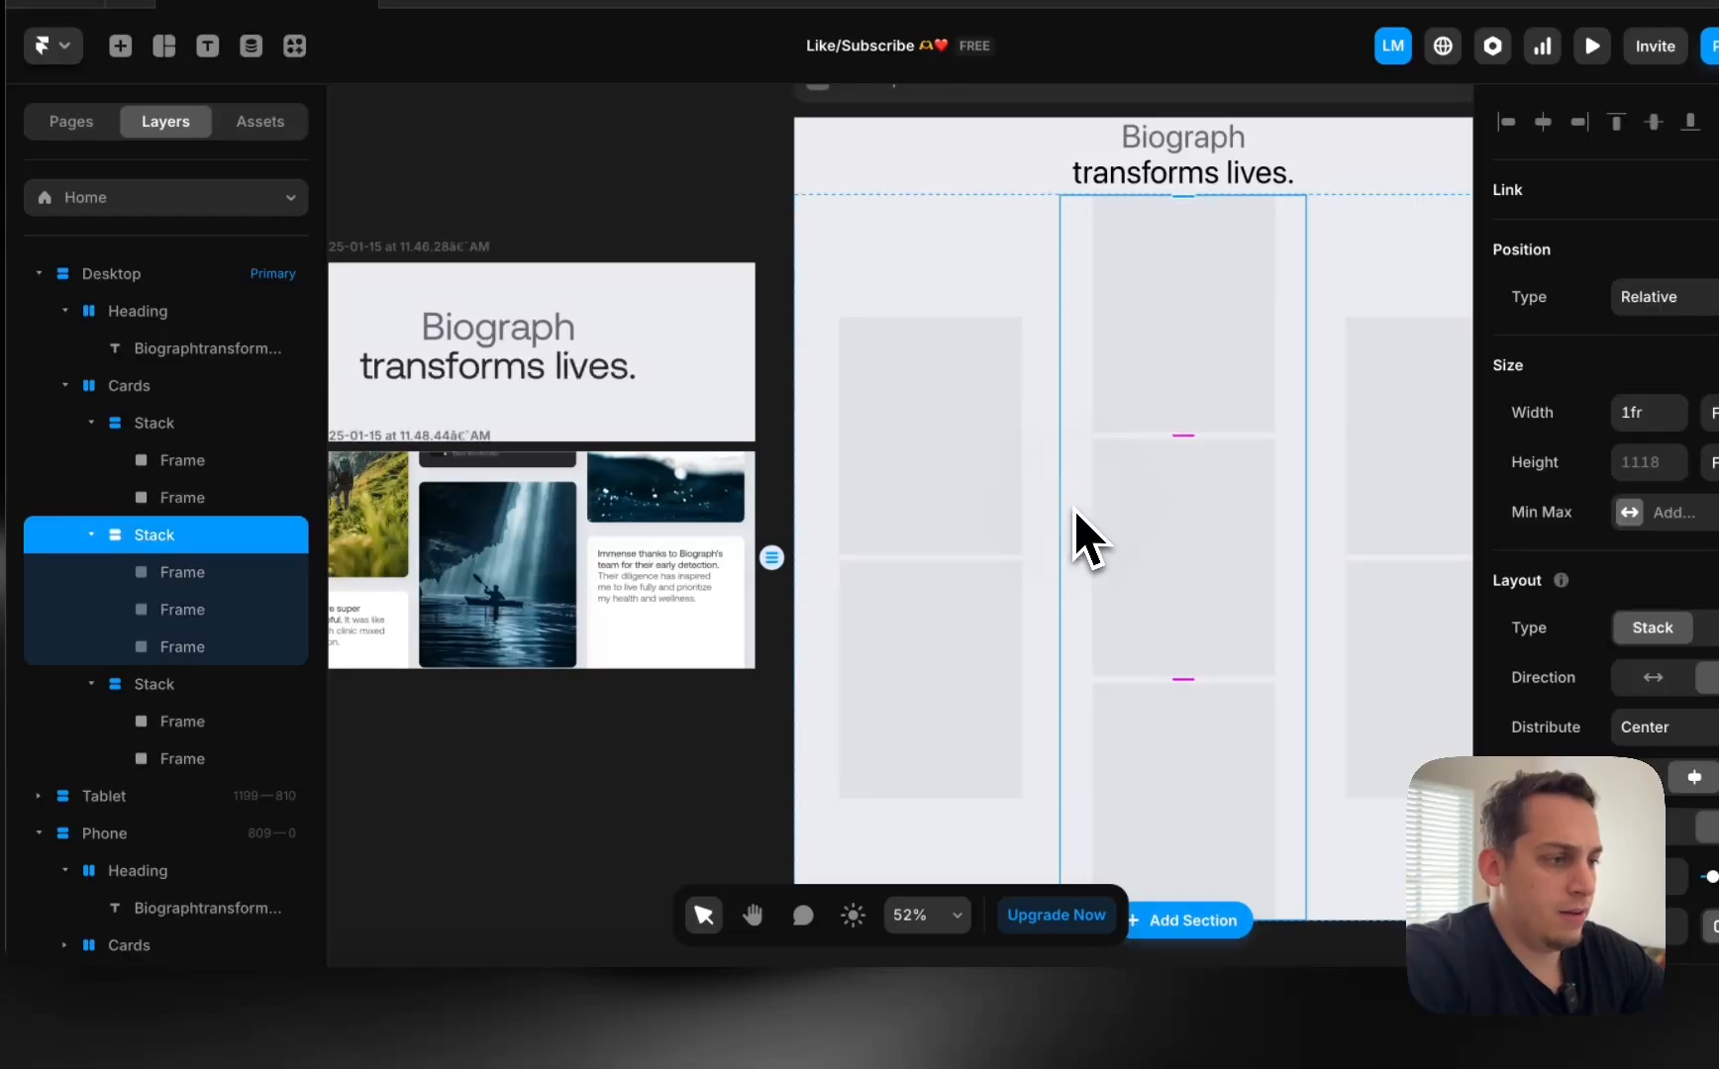
left_click(1044, 507)
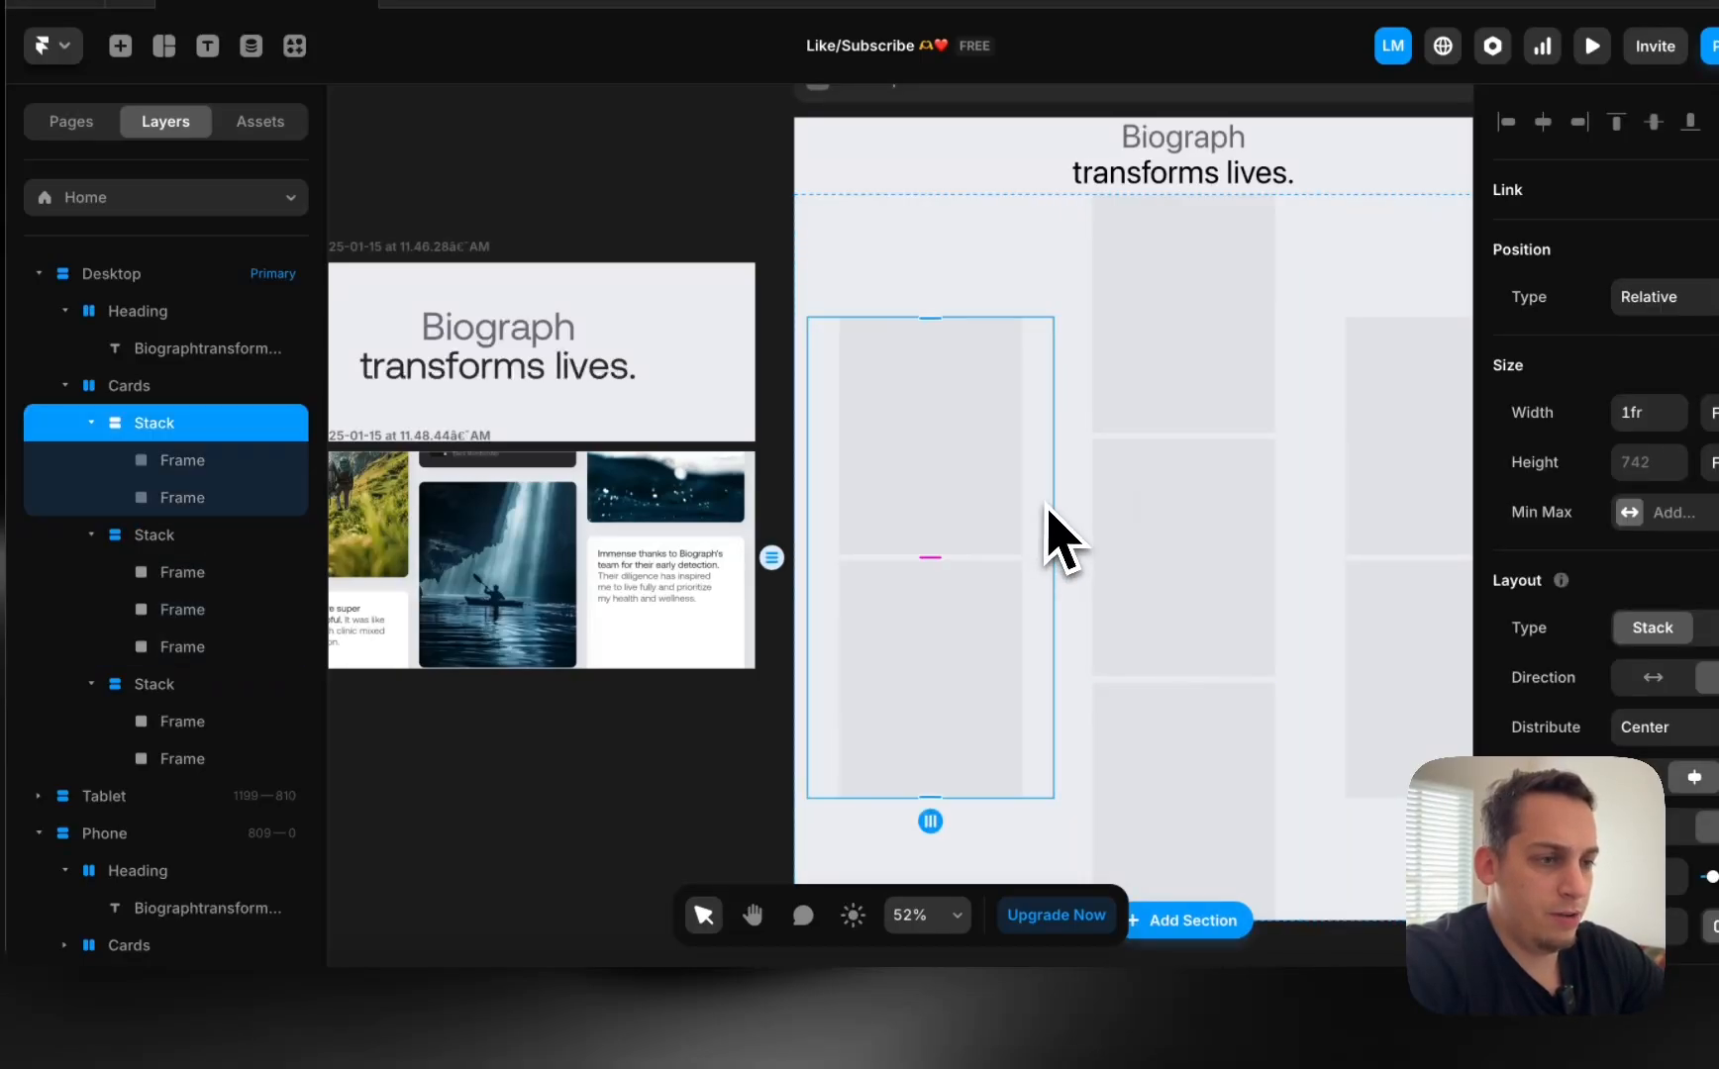
left_click(972, 511)
left_click(213, 498, "shift")
left_click(1560, 481)
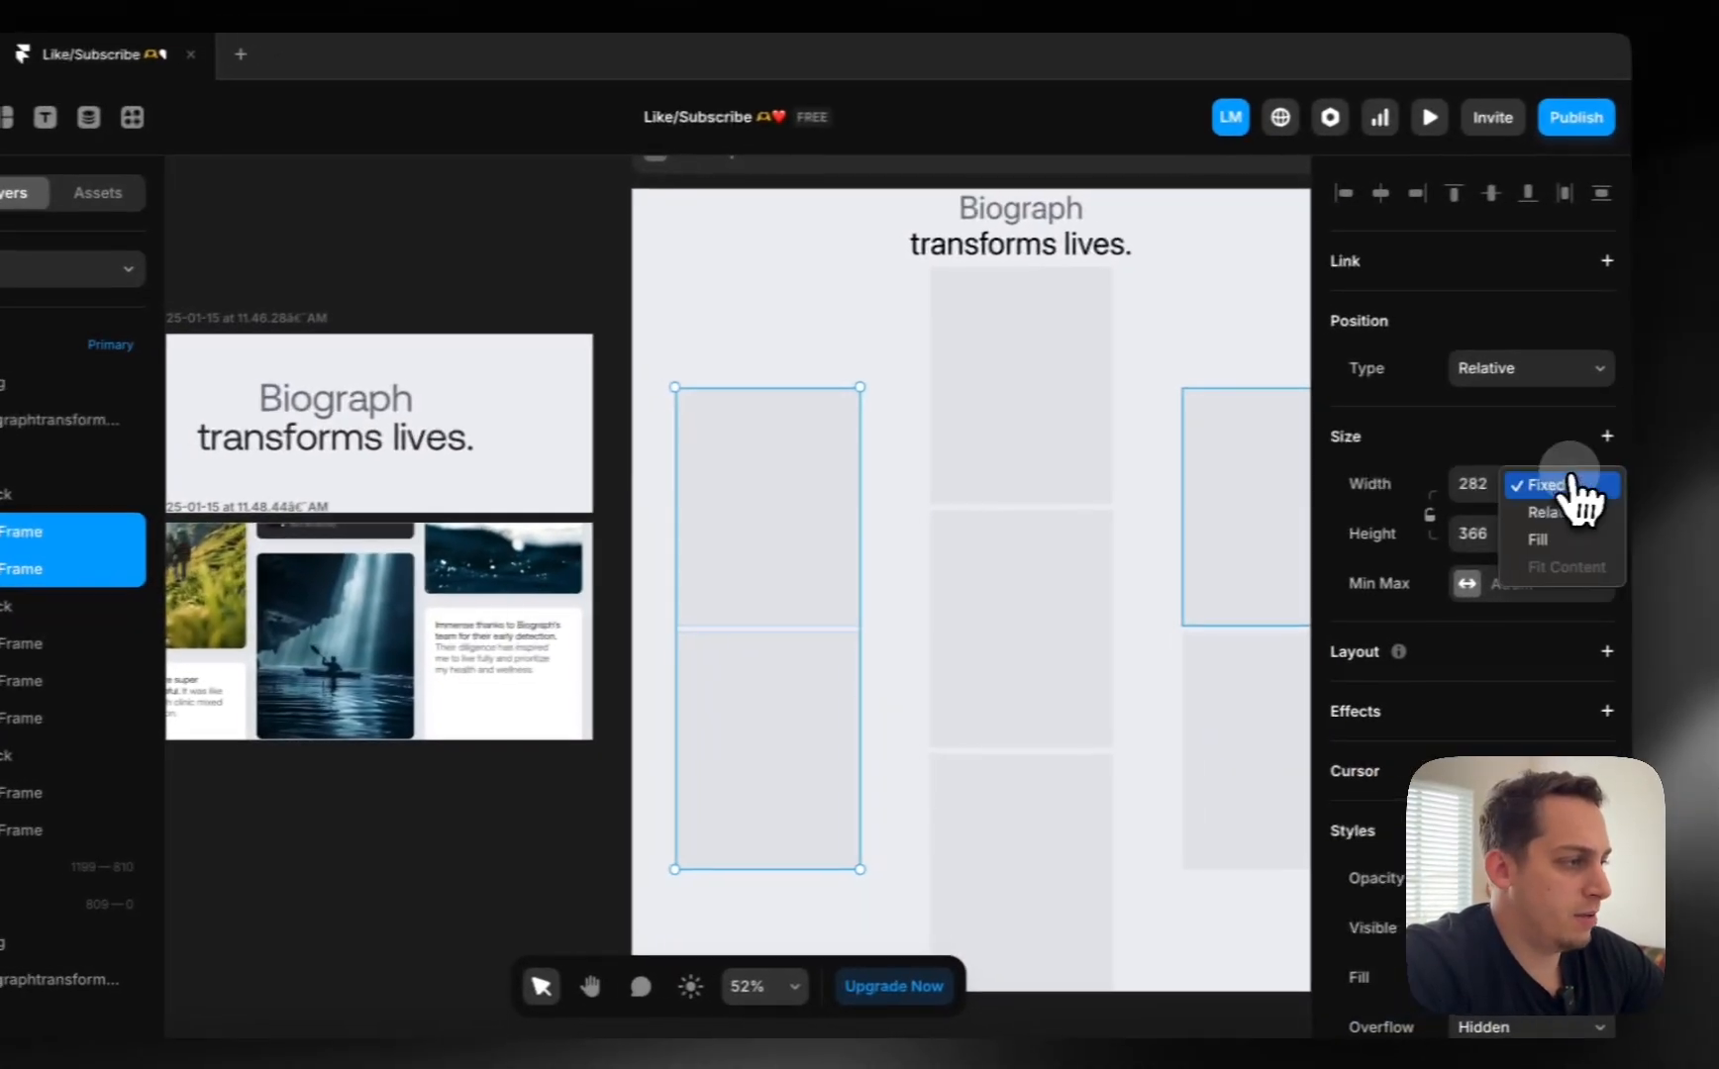
left_click(1552, 535)
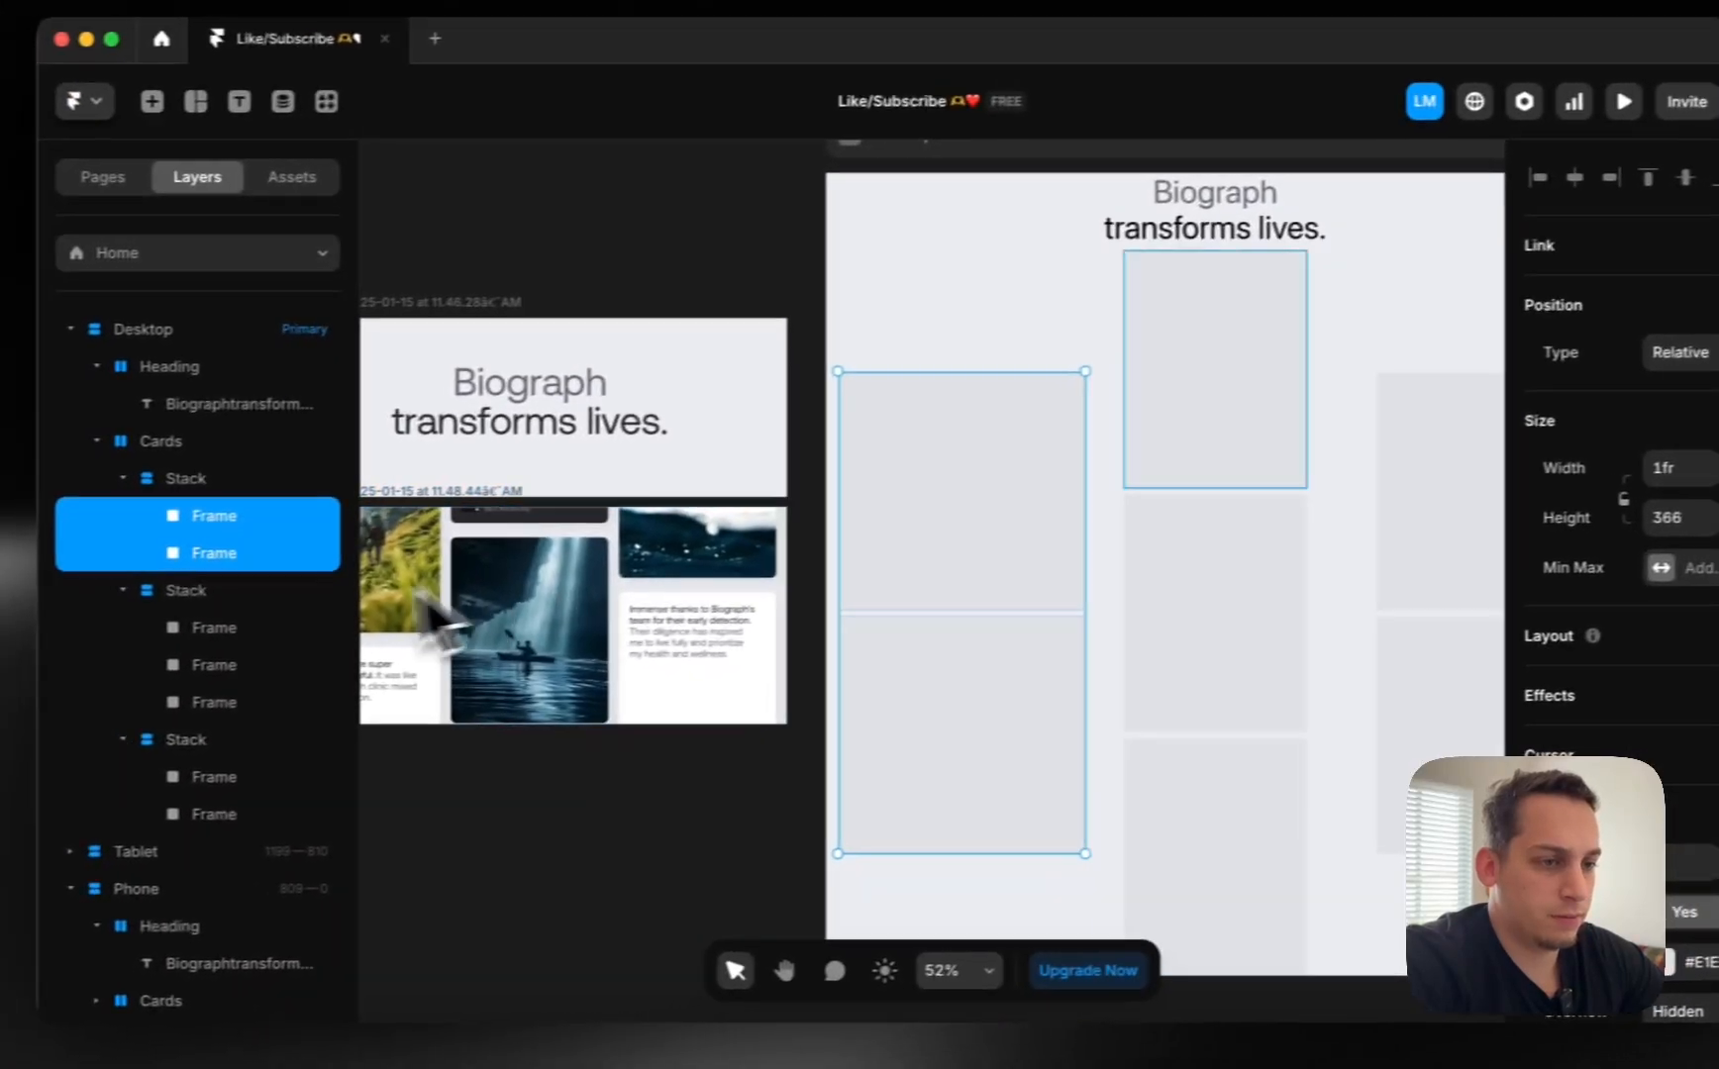
Set the width of the frames in the middle and third columns to Fill.
left_click(28, 644)
left_click(12, 713, "shift")
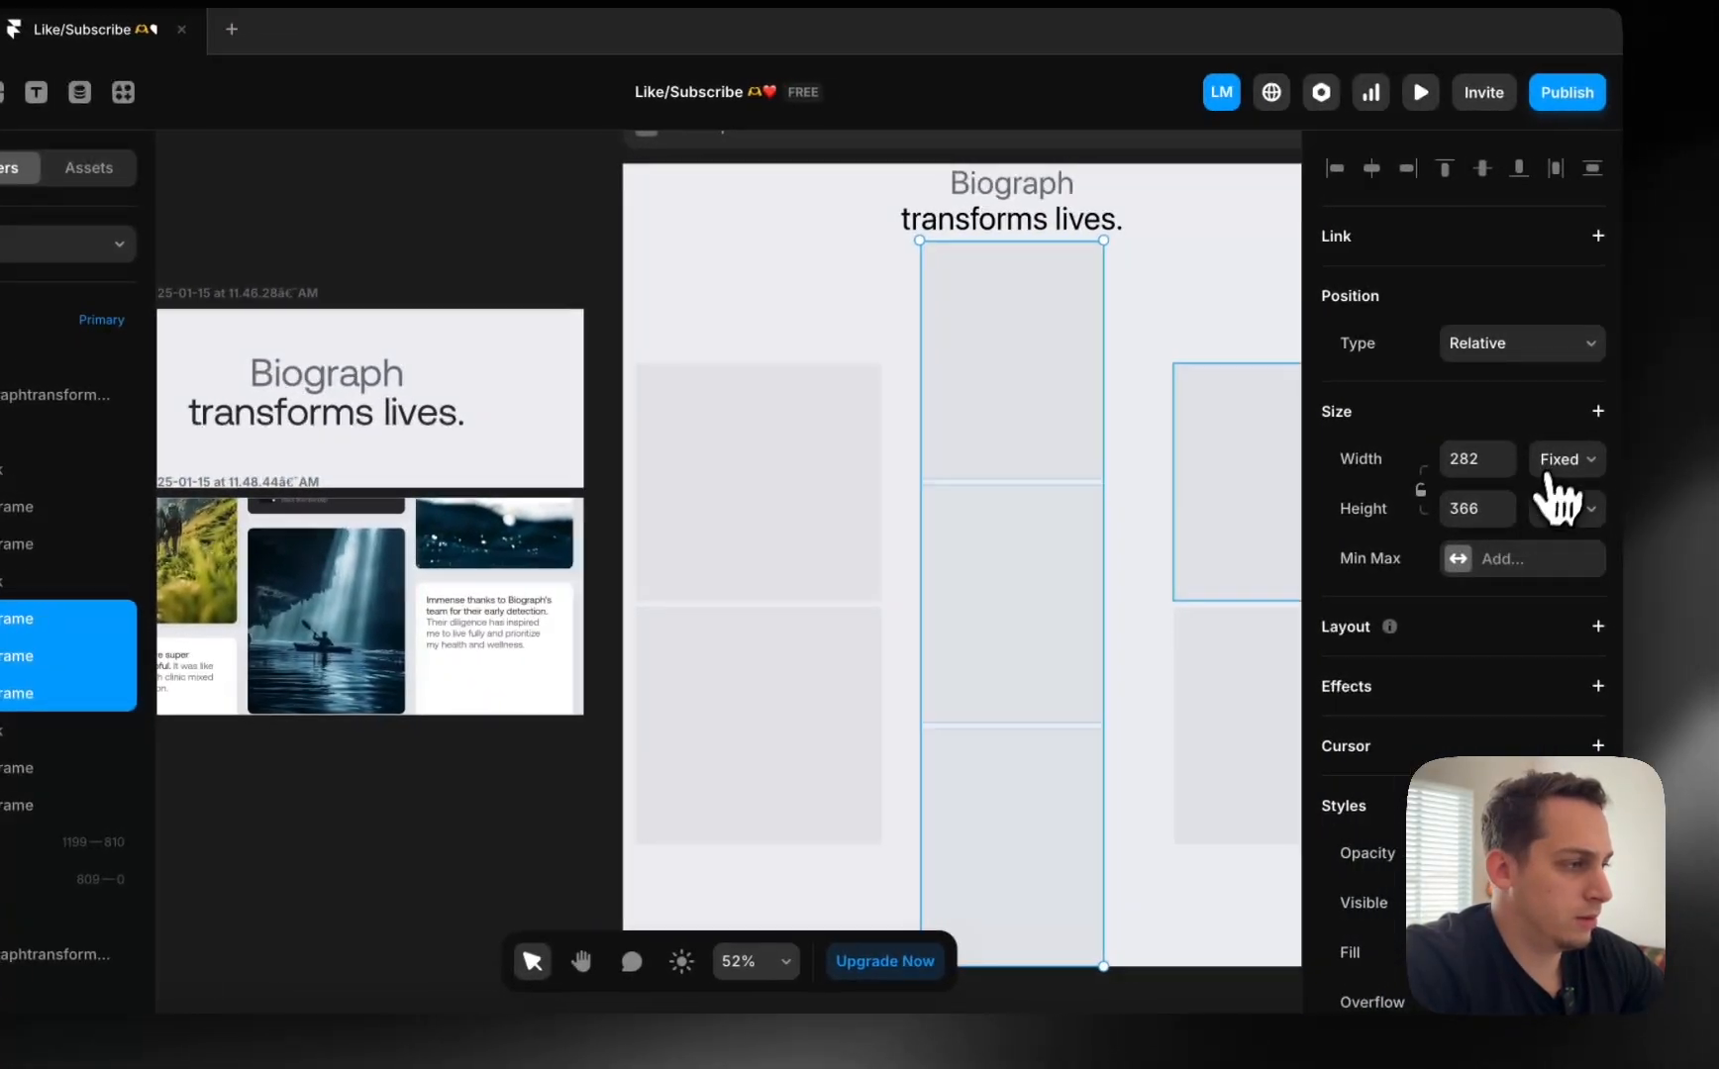
left_click(1540, 460)
left_click(1532, 517)
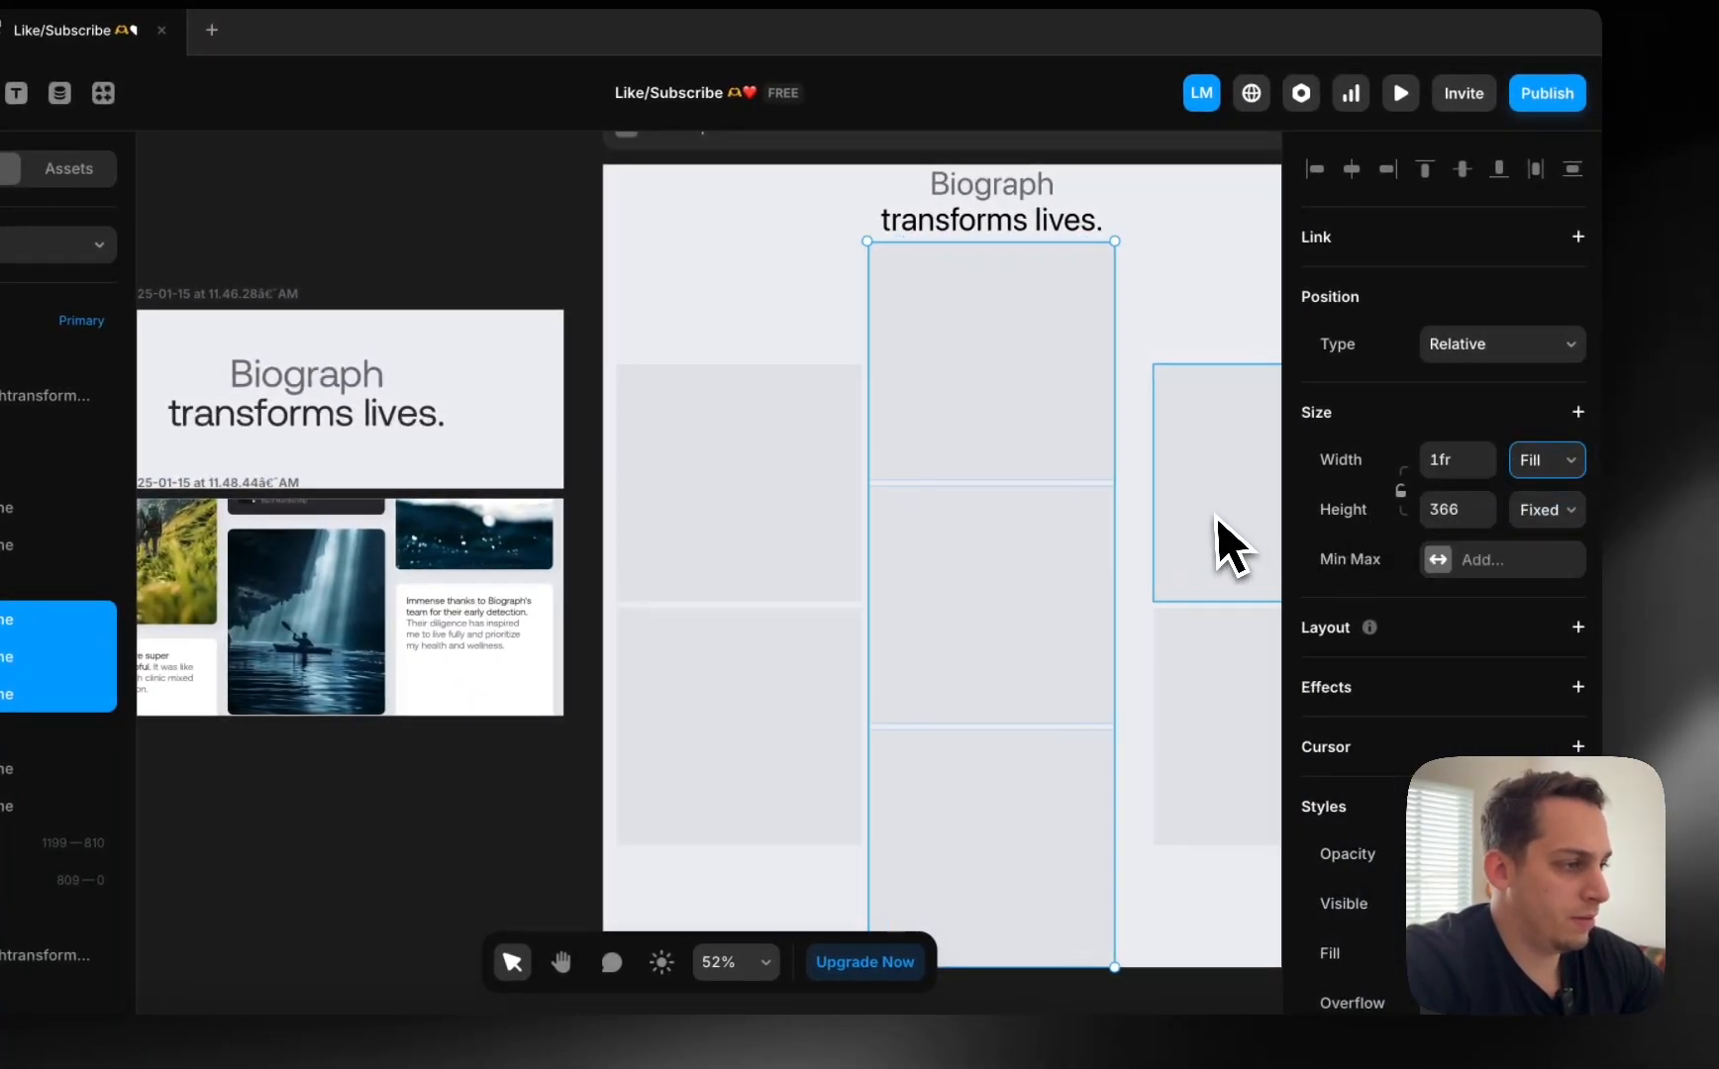
left_click(1220, 544)
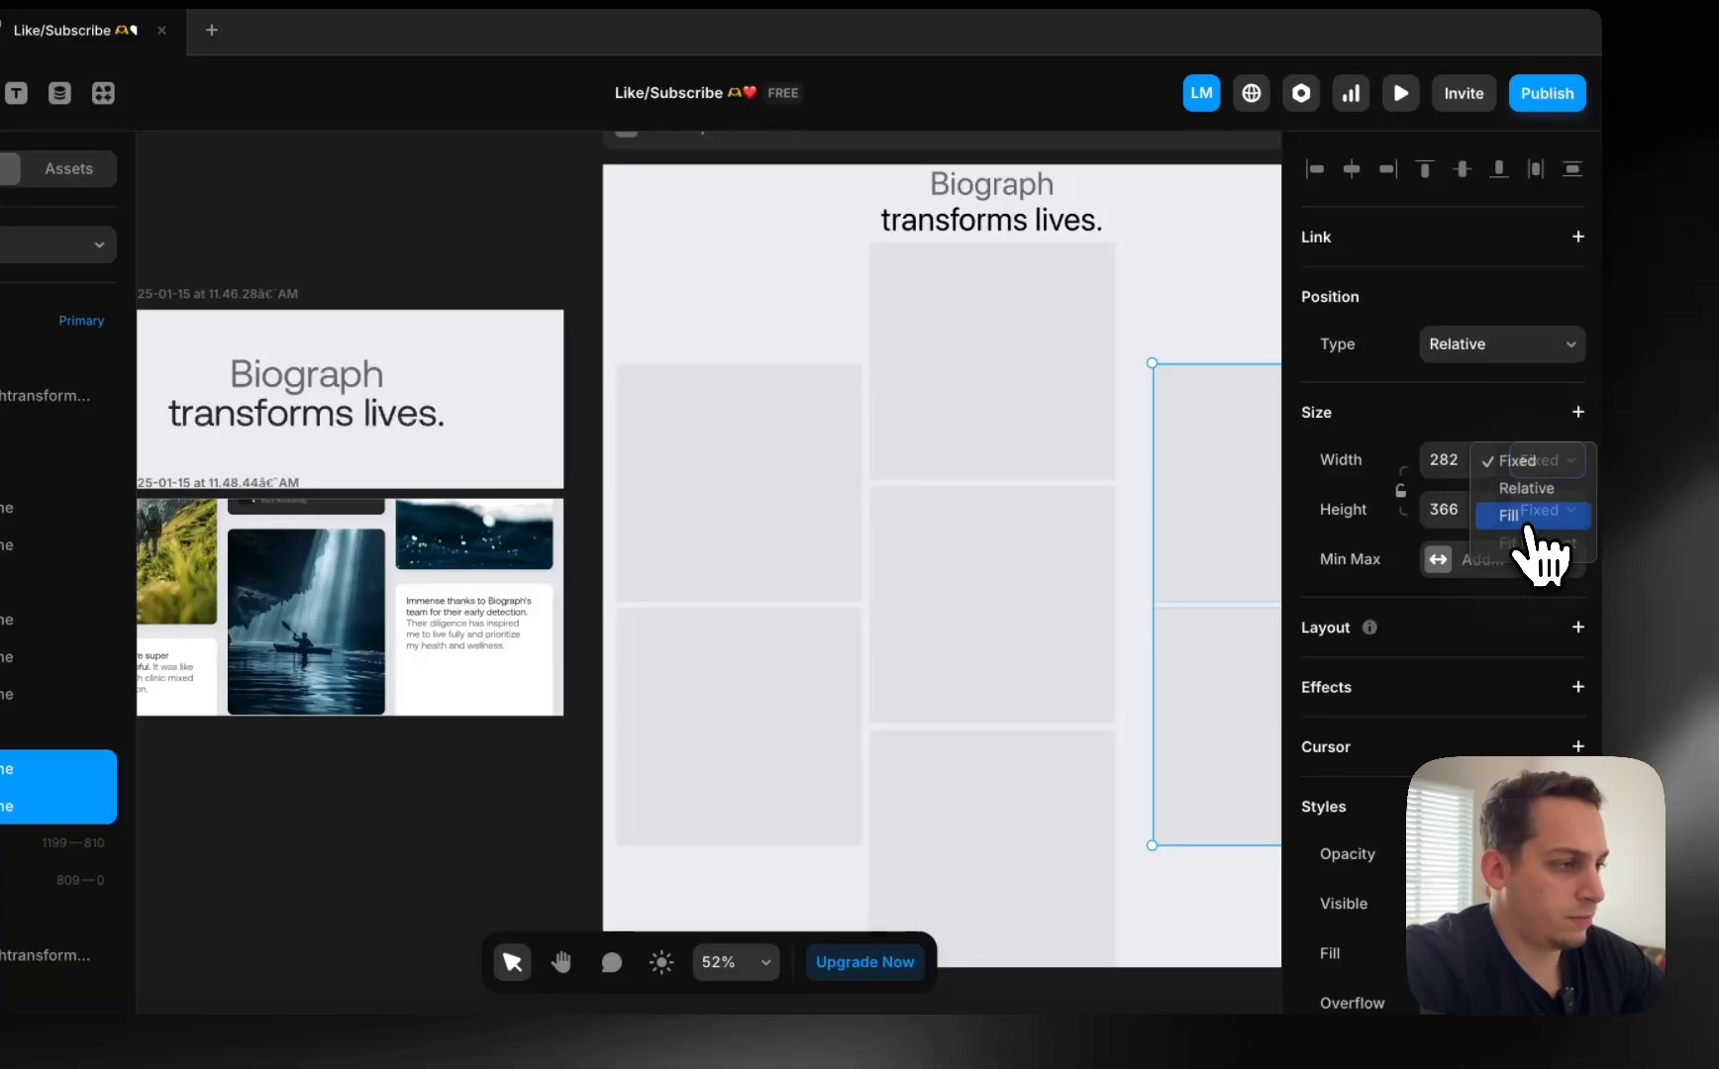
left_click(1529, 520)
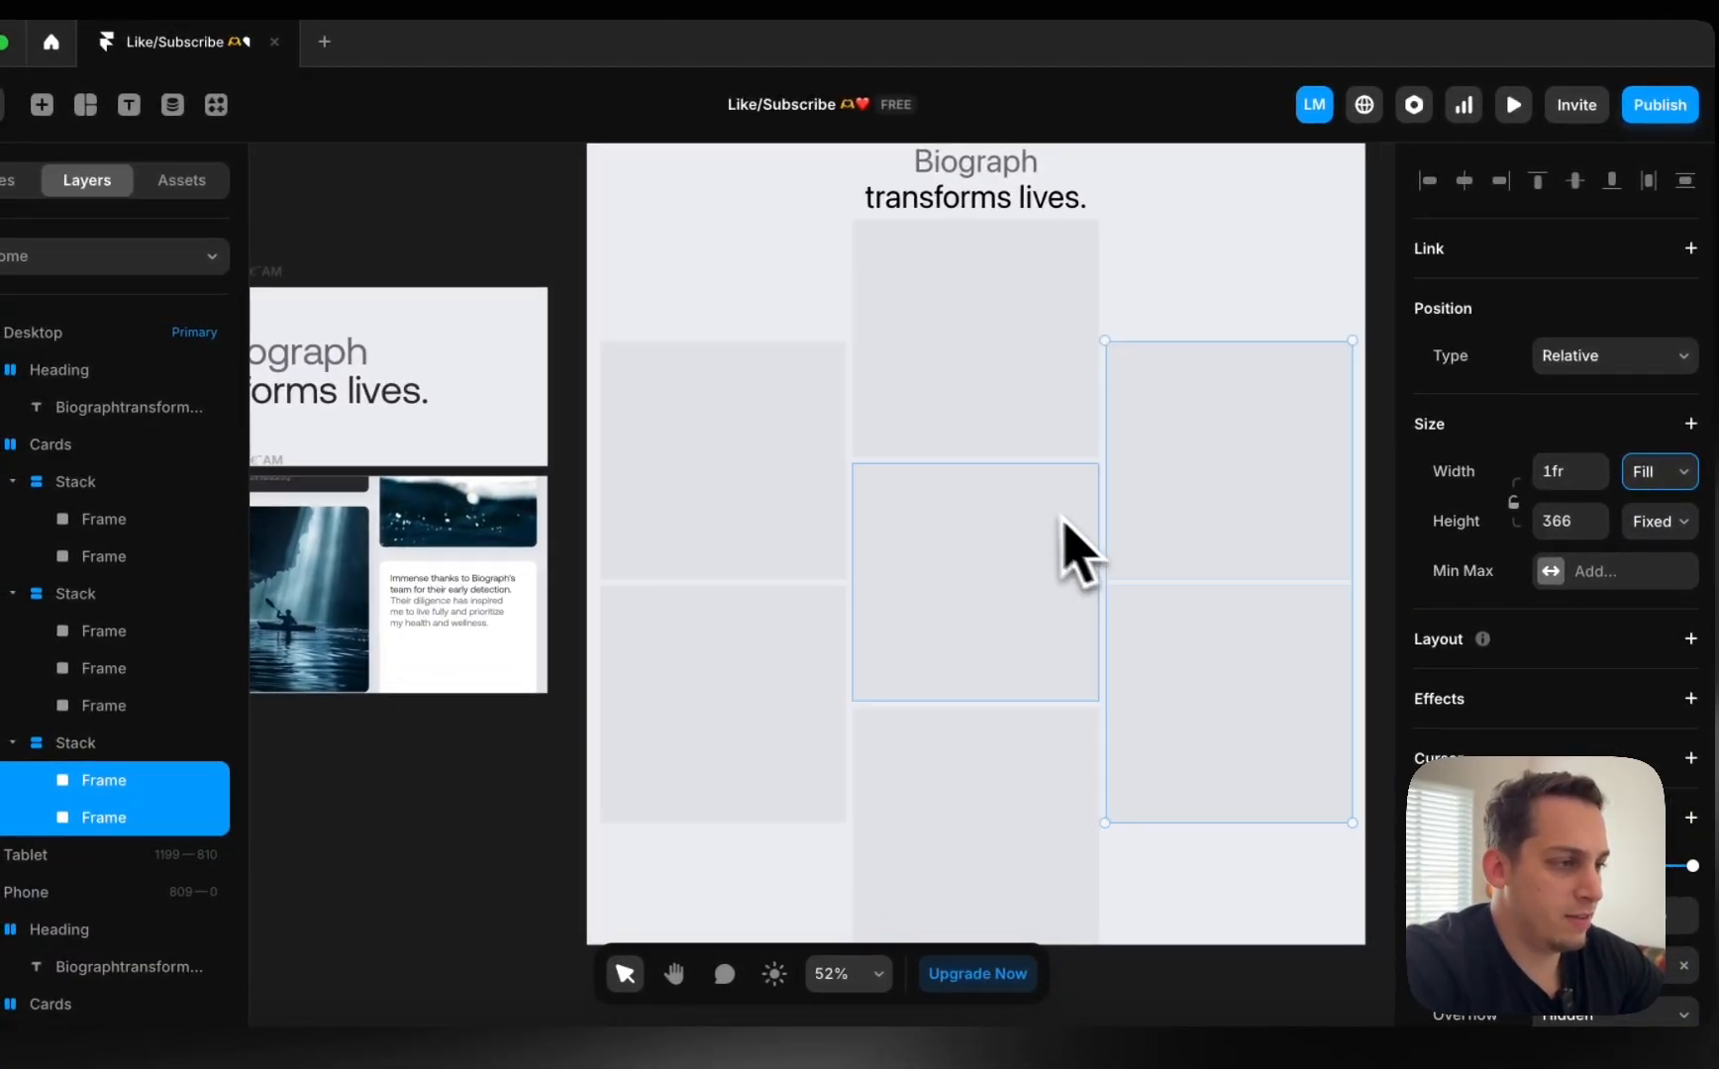
Select the first column's stack and collapse the three column stacks in the layer tree.
scroll(1078, 555, "down", 2)
left_click(834, 663)
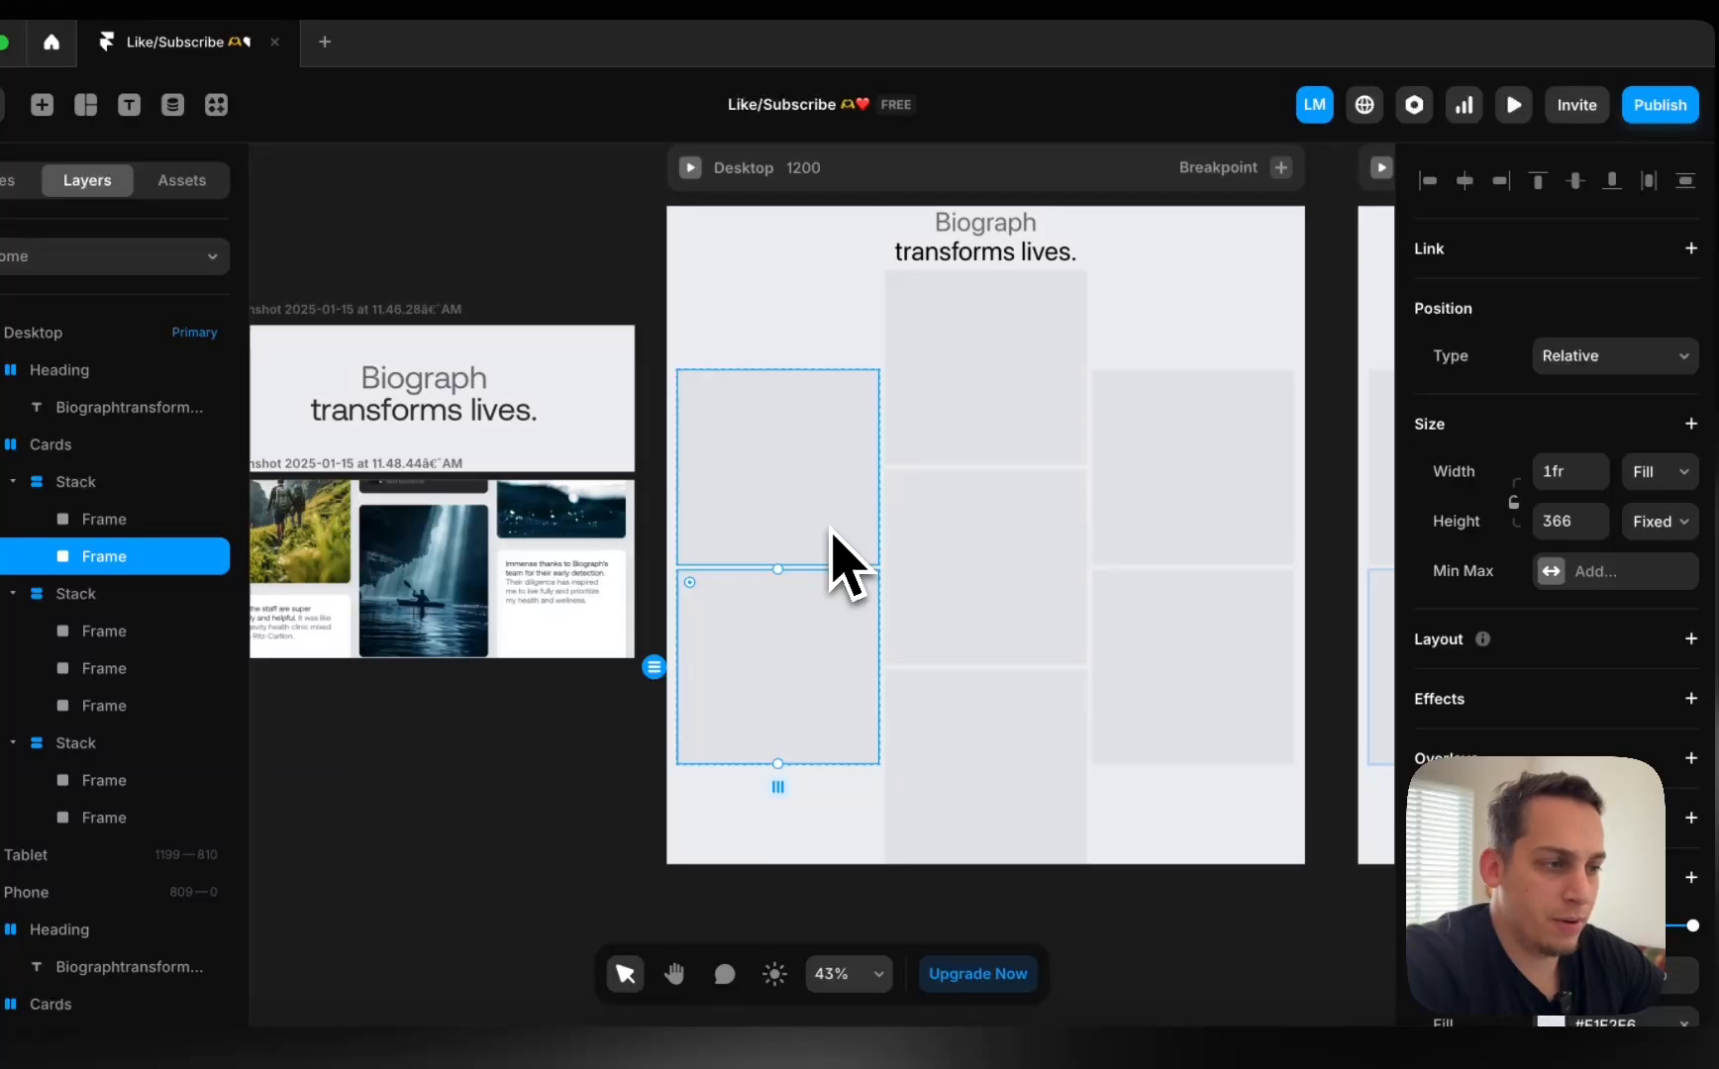
left_click(119, 489)
left_click(12, 482)
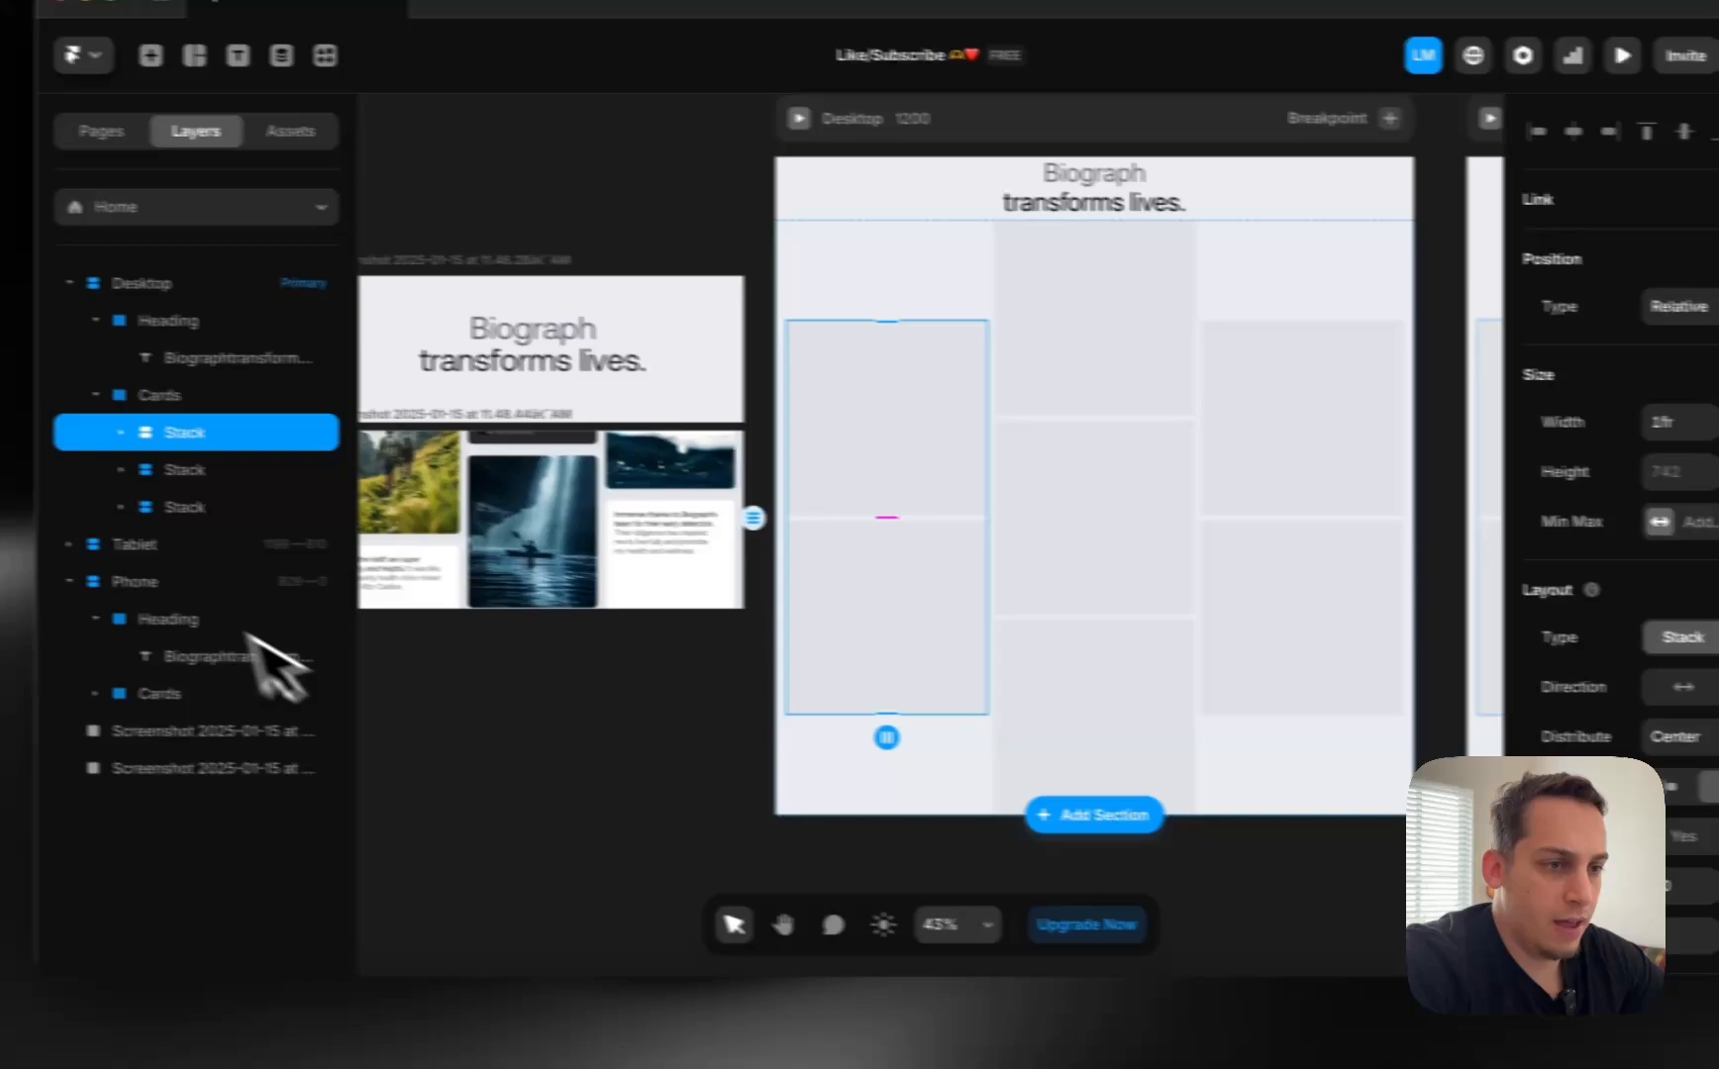
Set the gap to 20 for the three column stacks and for the Cards stack that contains them.
left_click(327, 556, "shift")
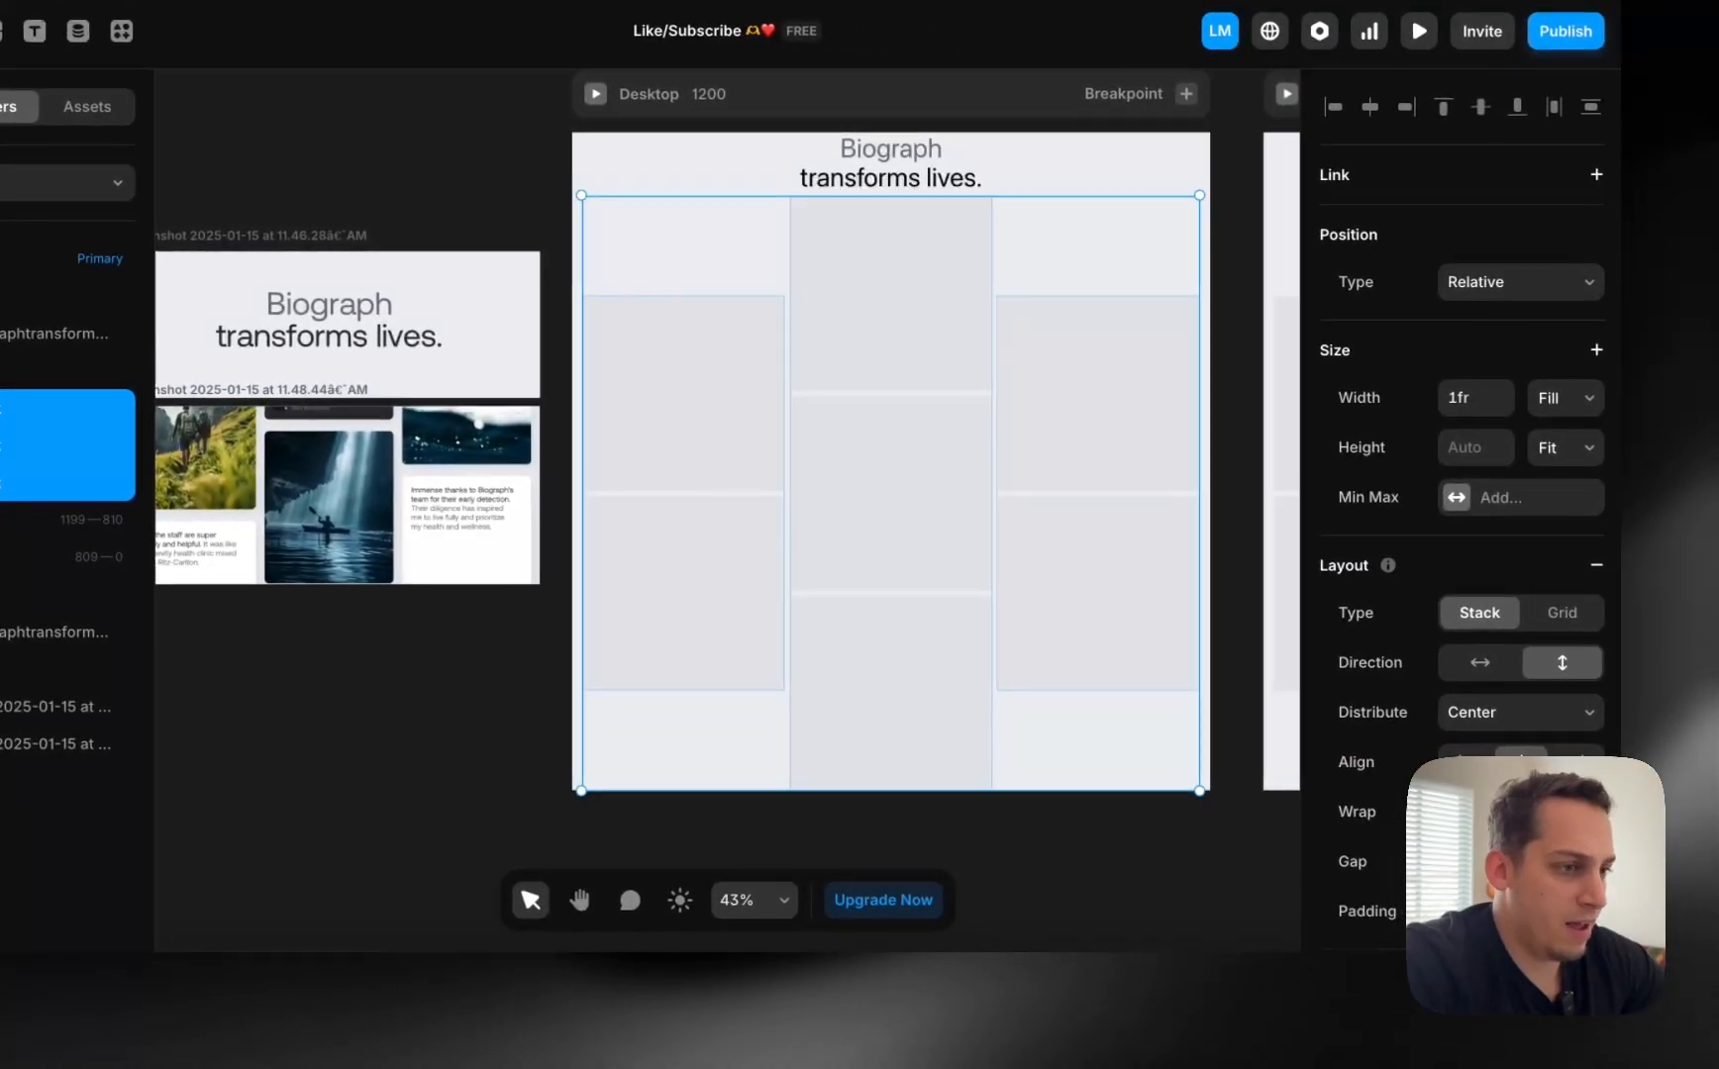
key("shift+Up")
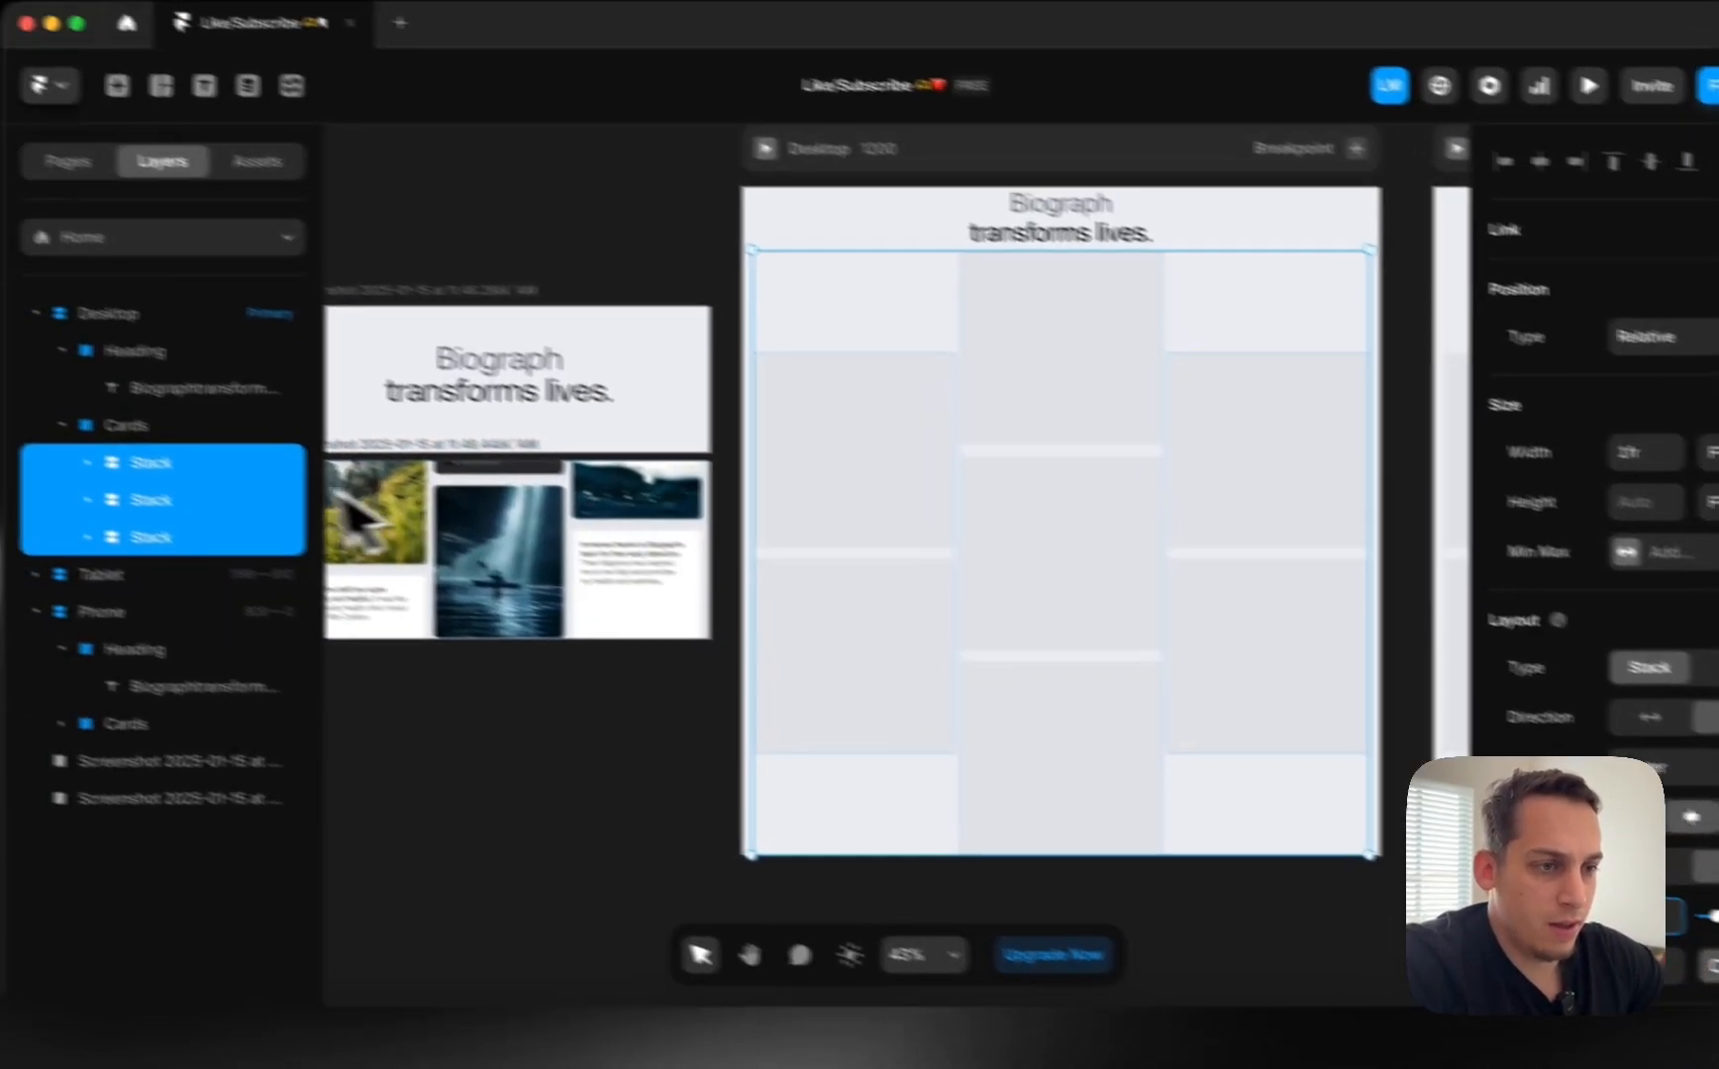
left_click(249, 490)
key("shift+Up")
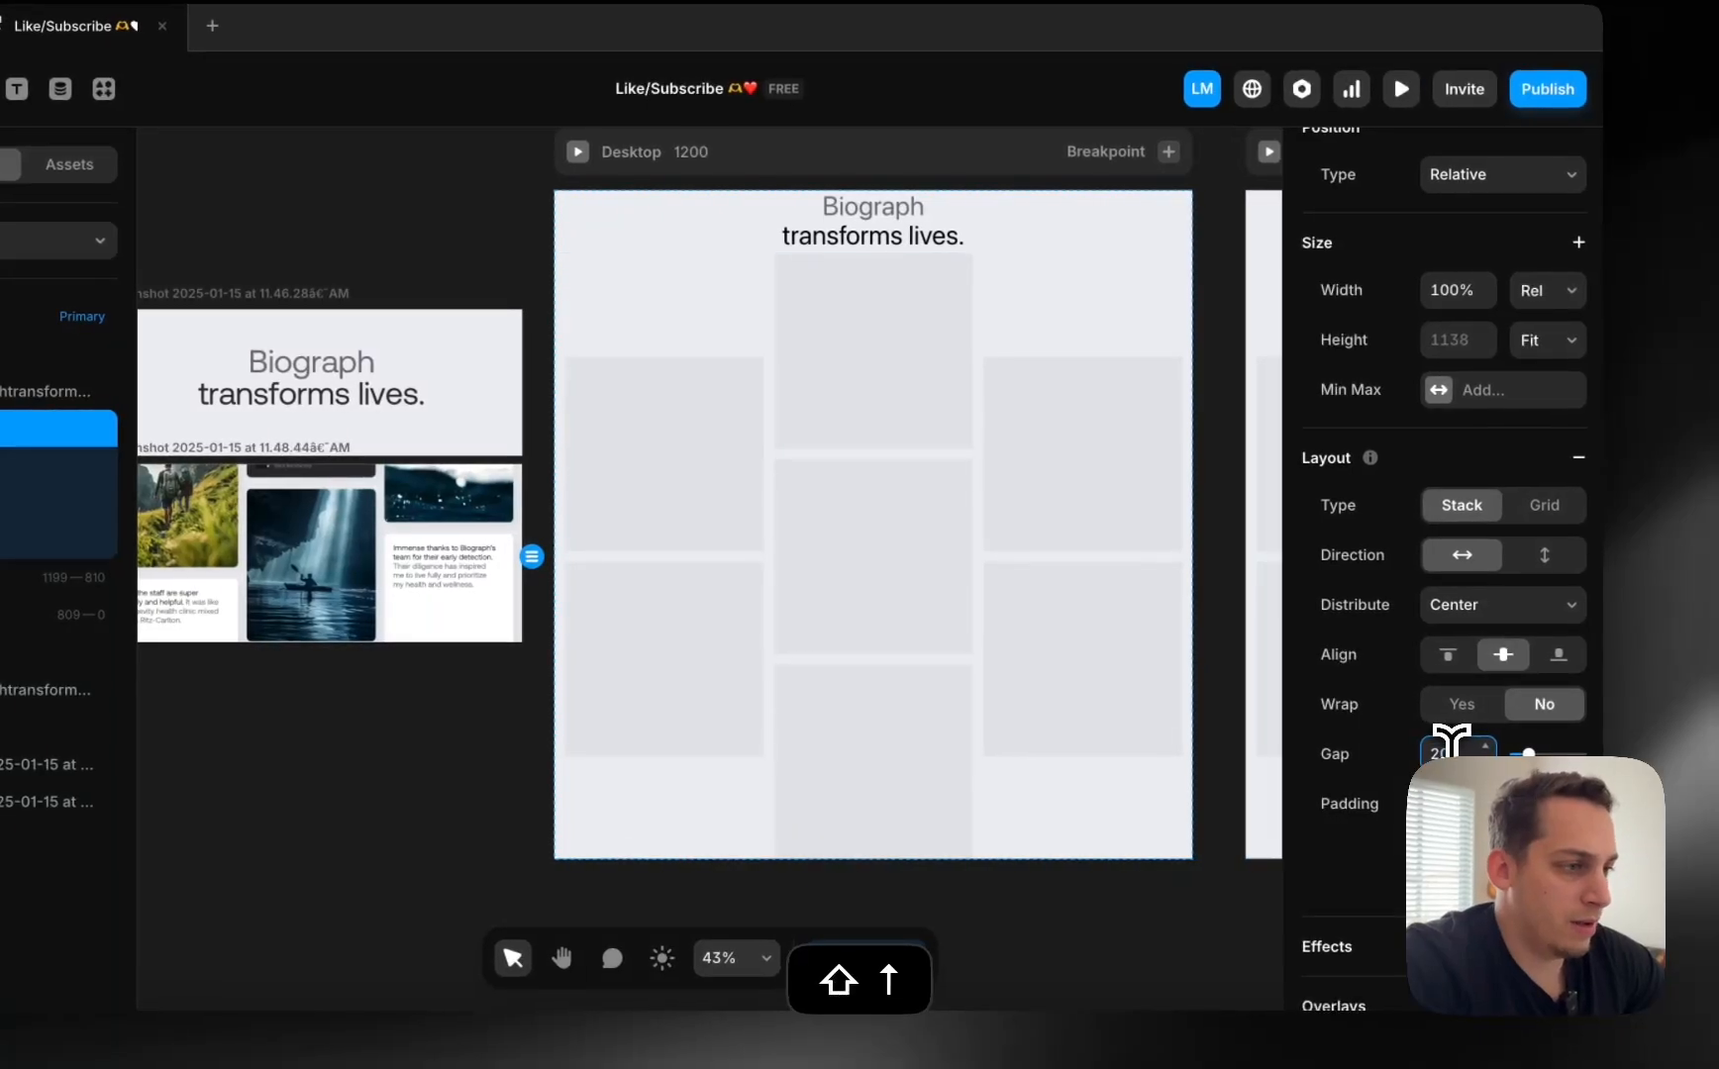
scroll(970, 413, "up", 3)
scroll(963, 412, "left", 1)
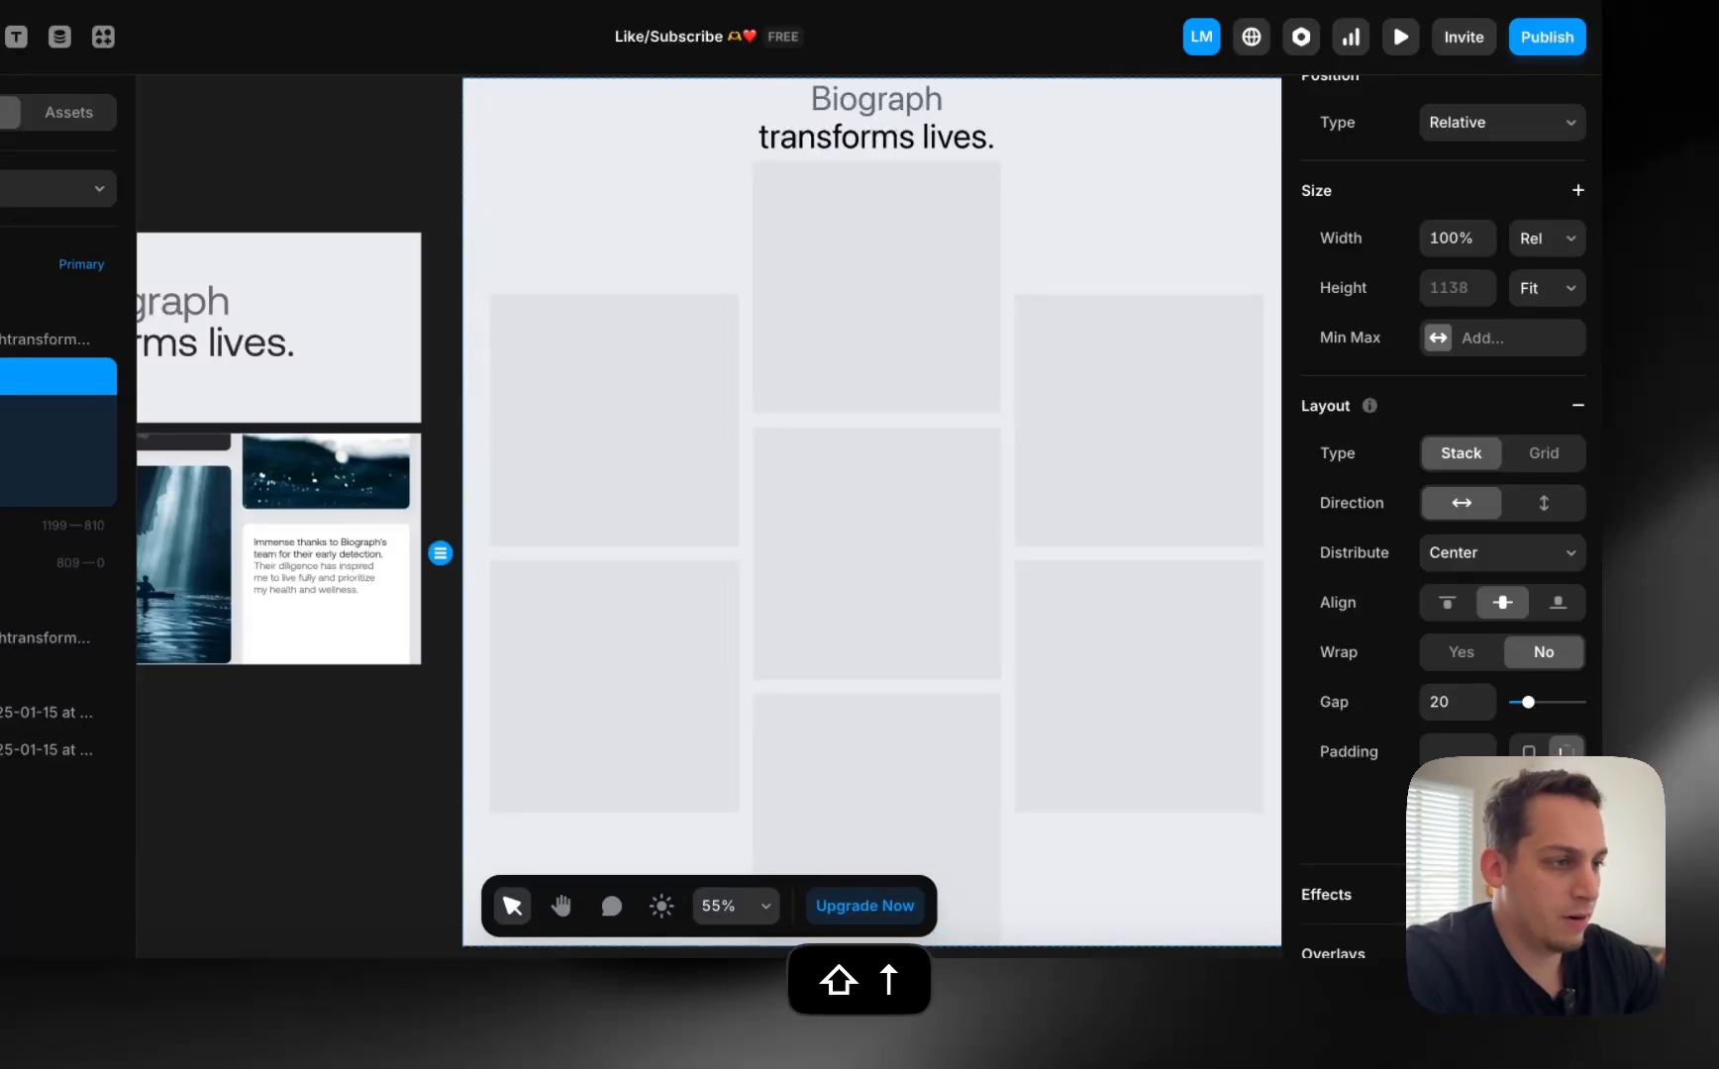
scroll(1181, 767, "down", 5)
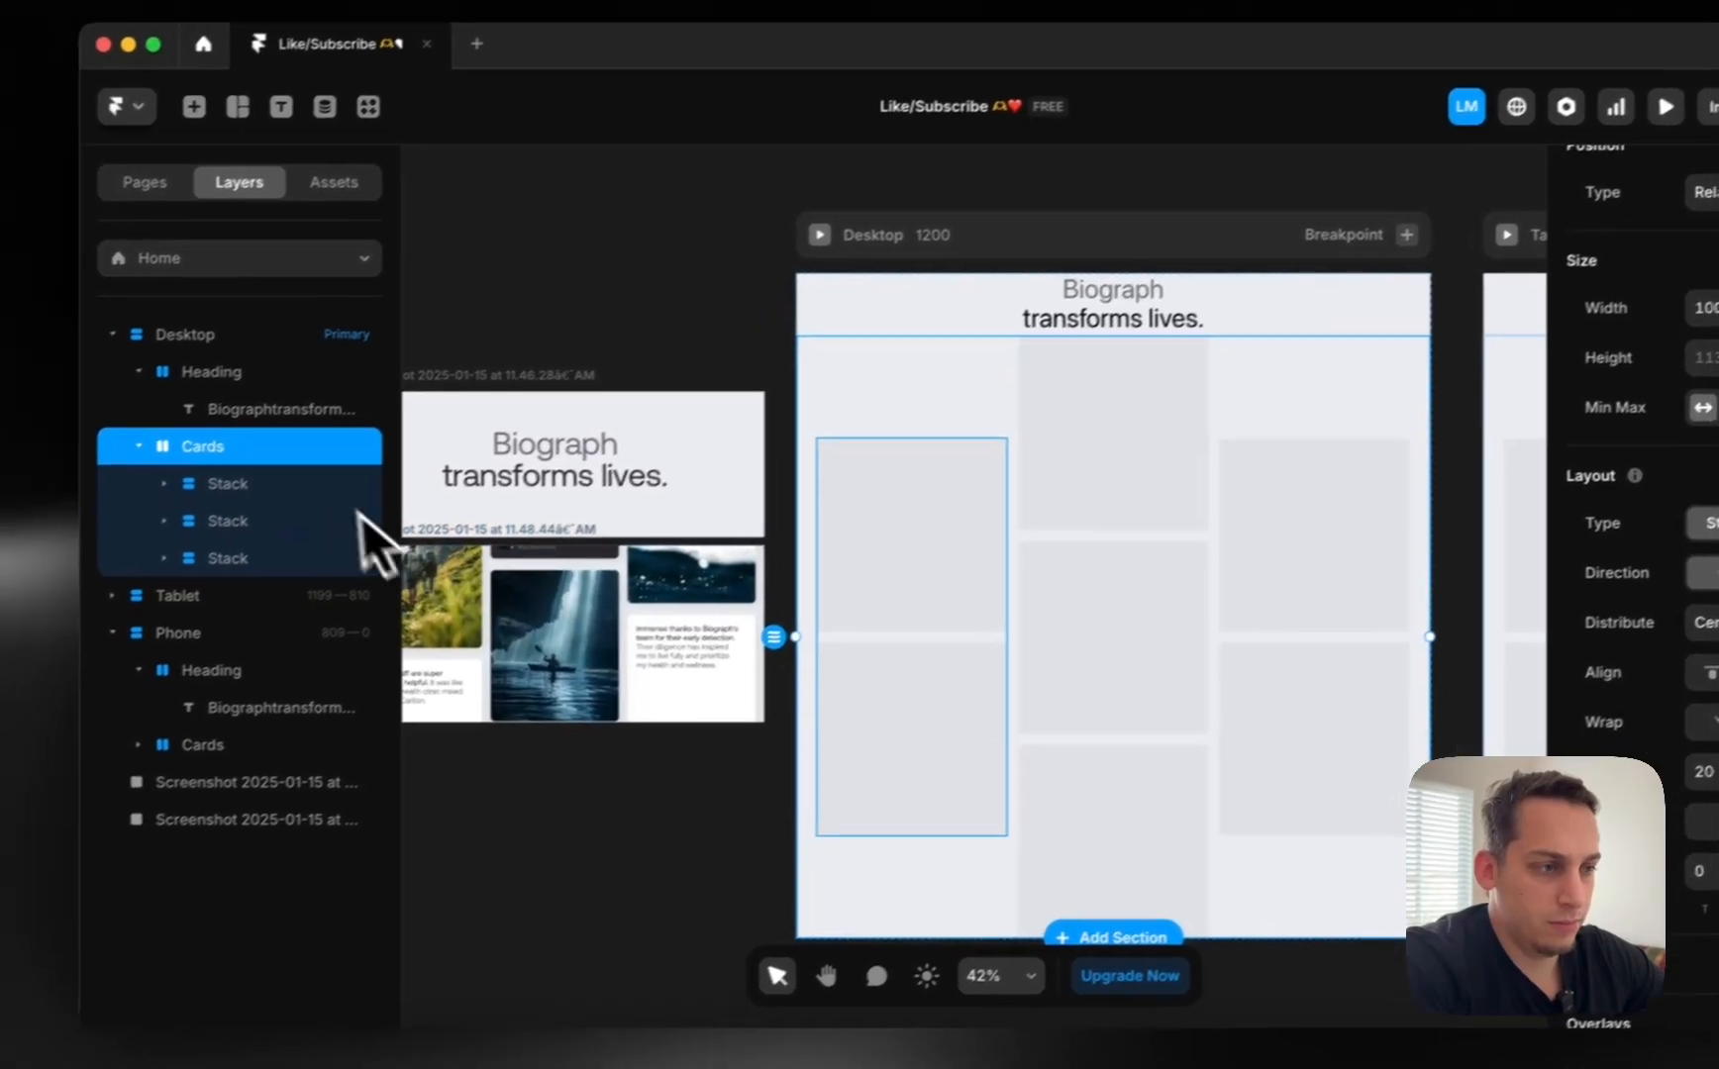
Select all seven card frames across the three columns and set their height to 500, after trying 300 and 400.
left_click(171, 471)
left_click(199, 467)
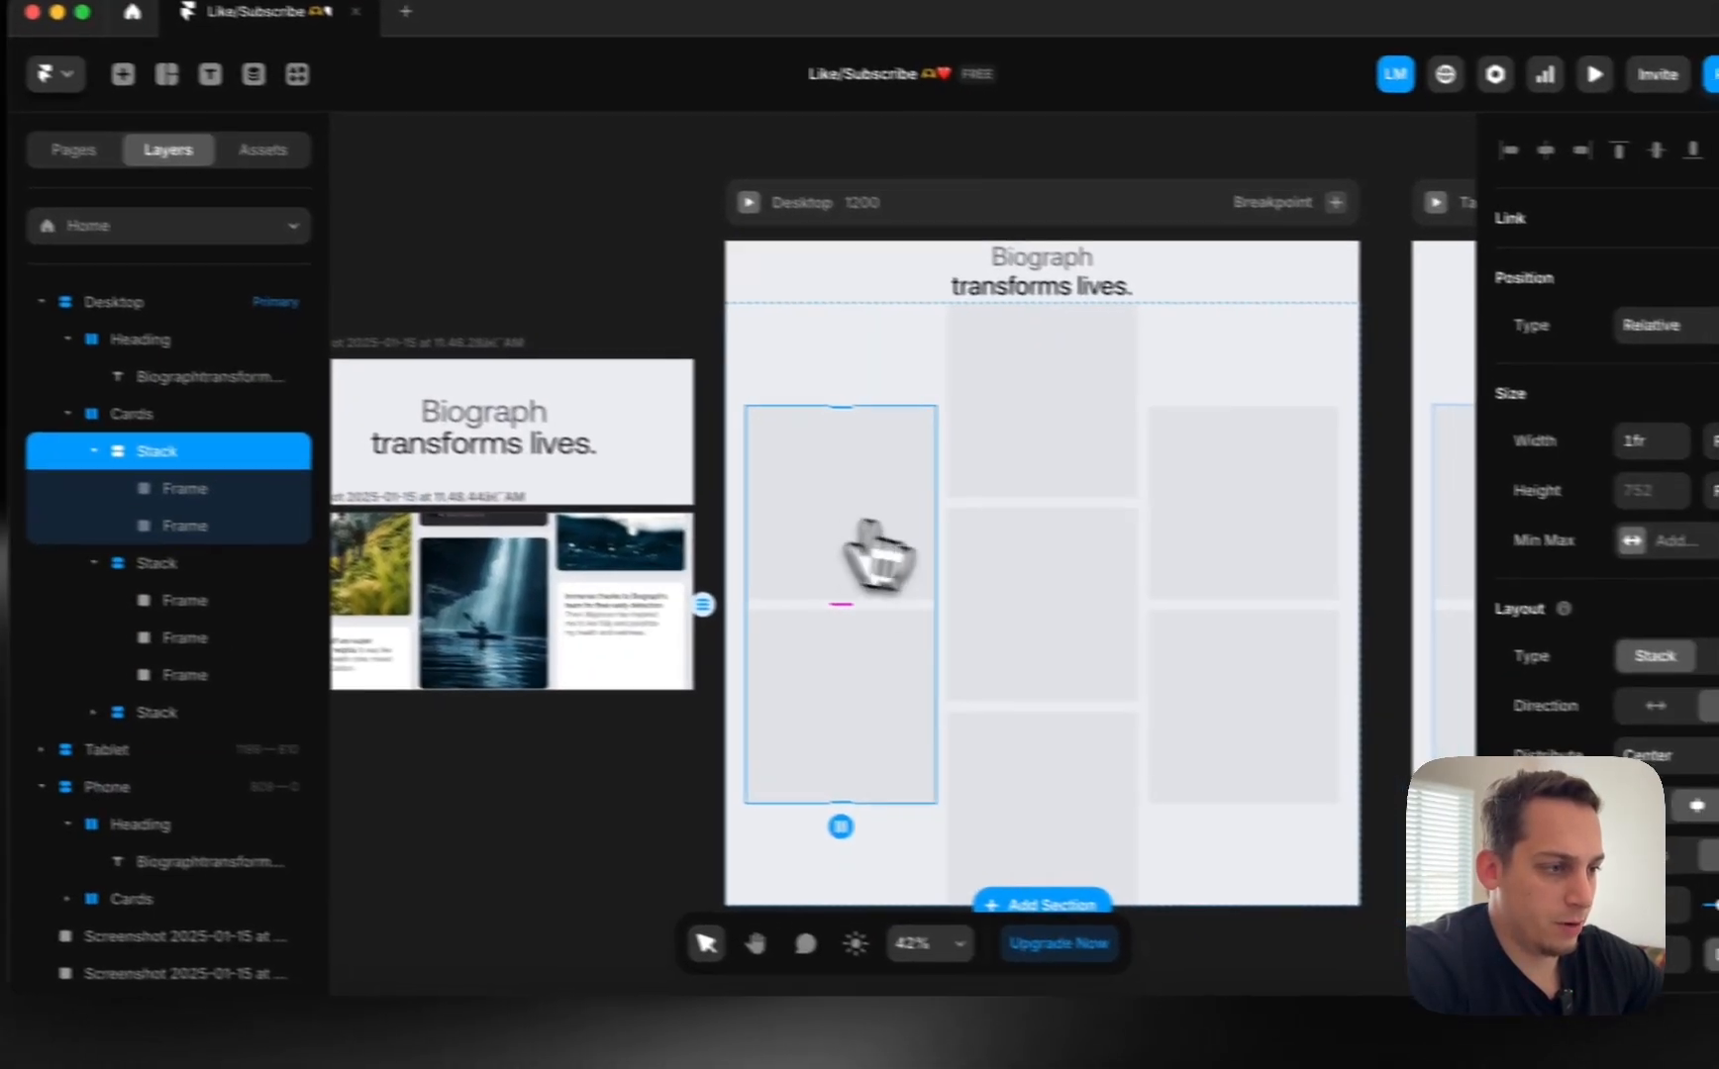
left_click(990, 554)
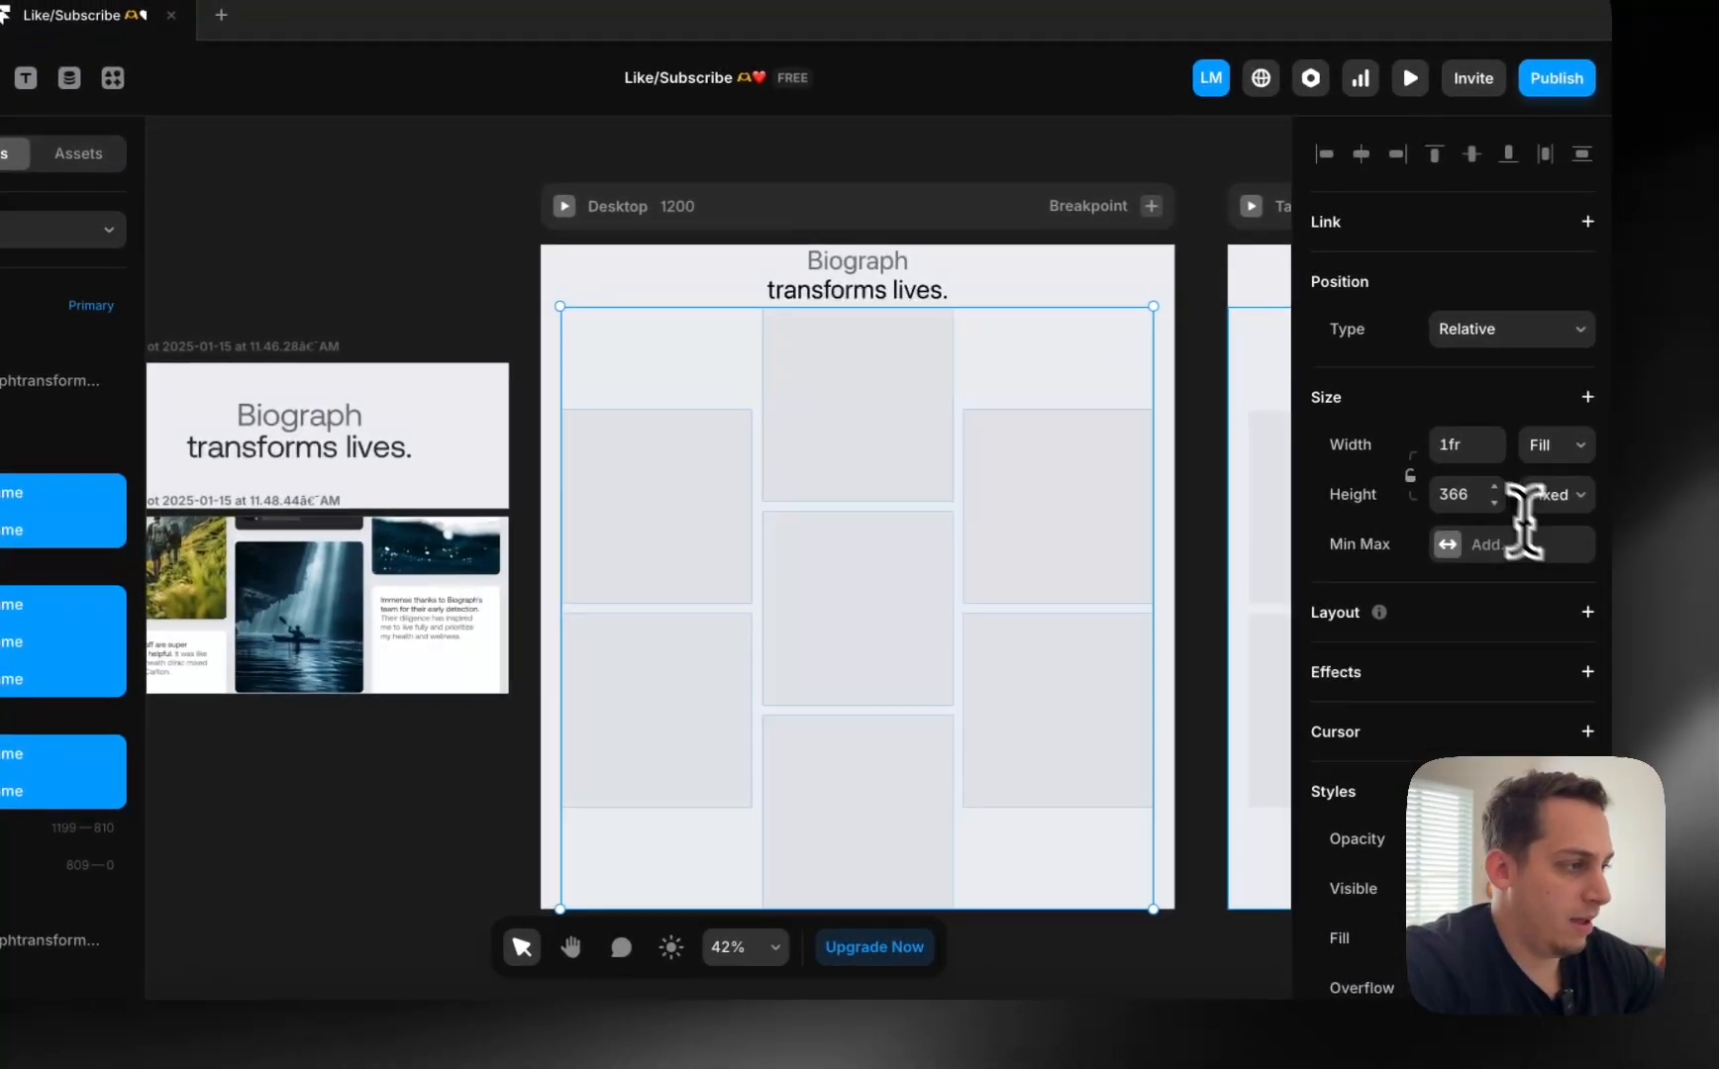
left_click(1594, 481)
type("30")
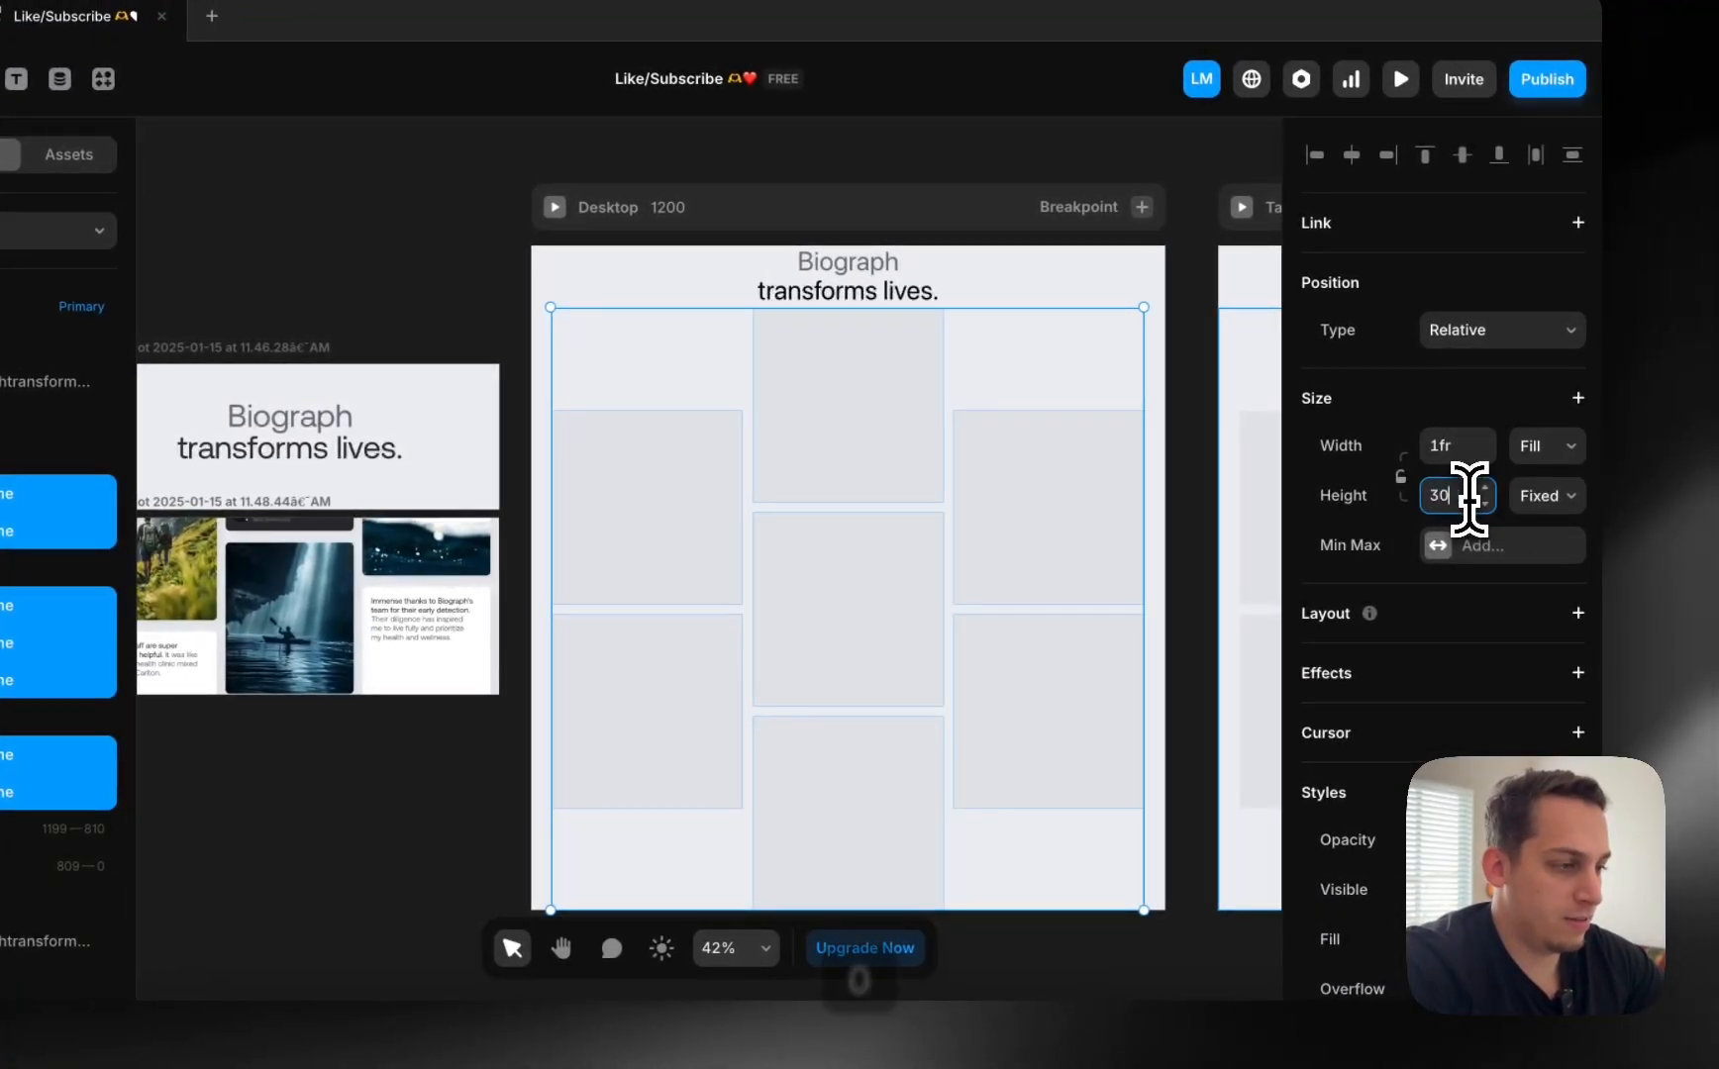
type("0")
key("Return")
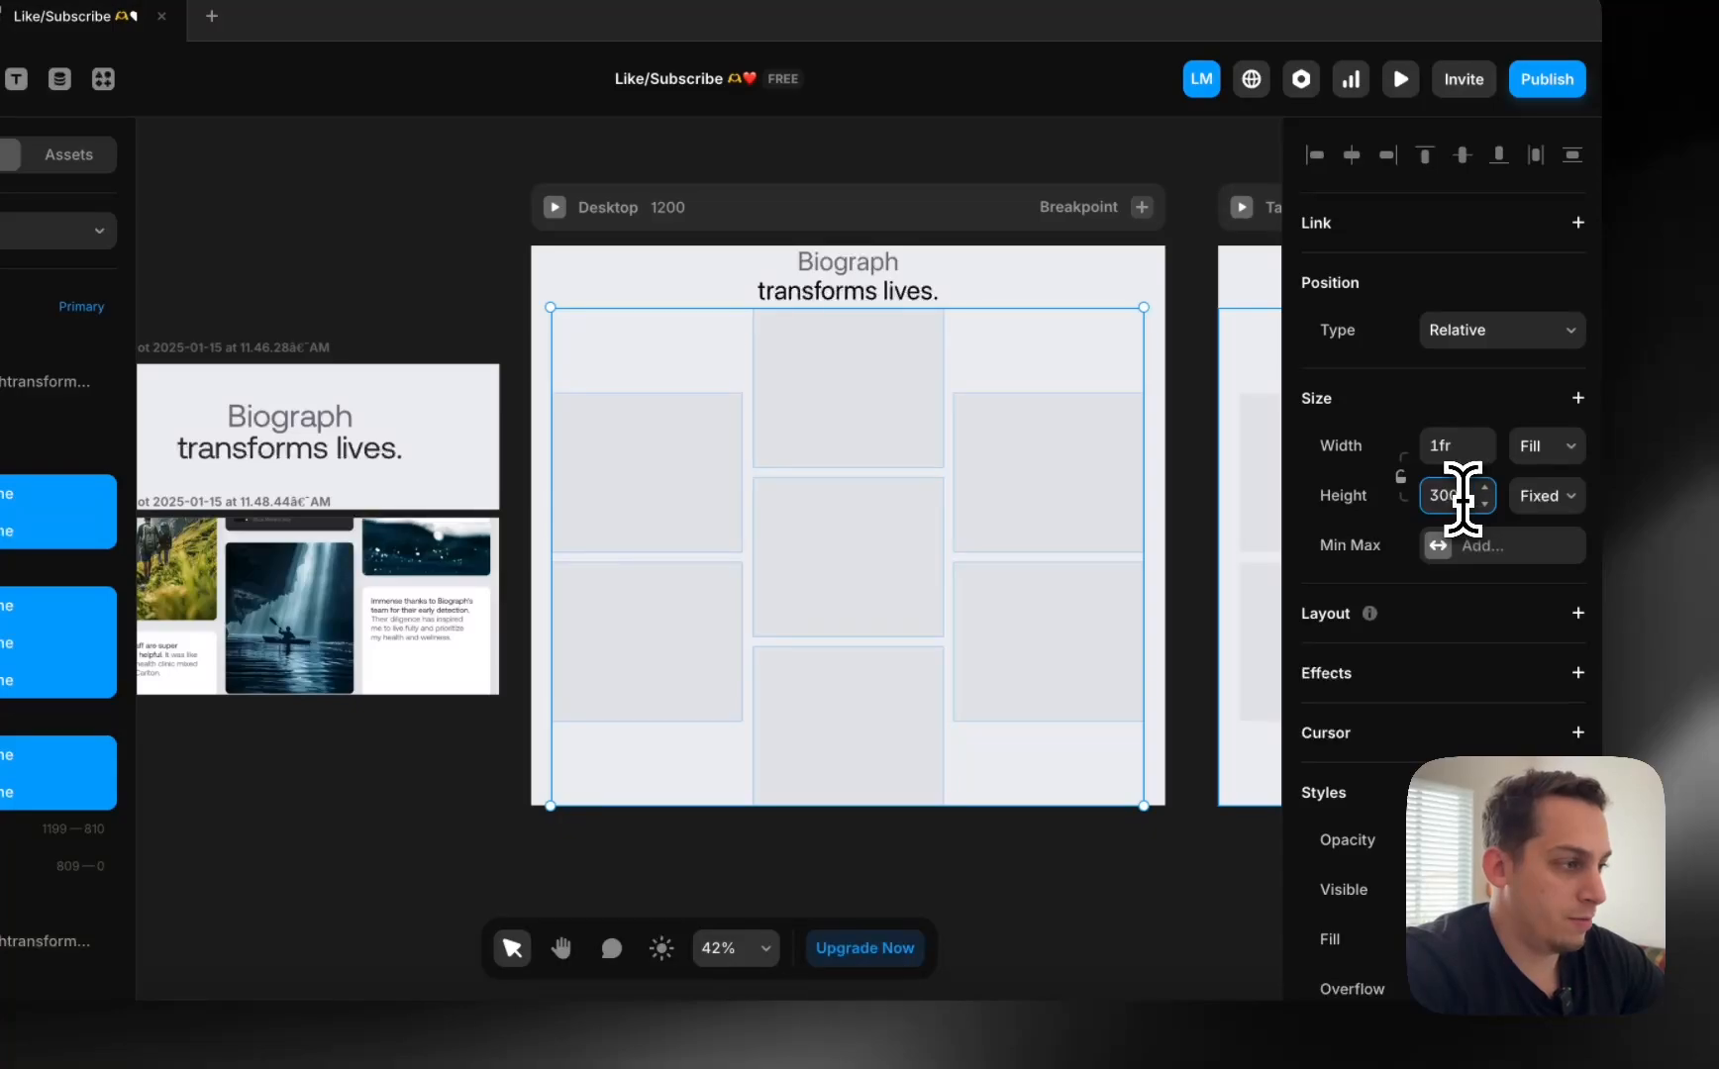
type("400")
key("Return")
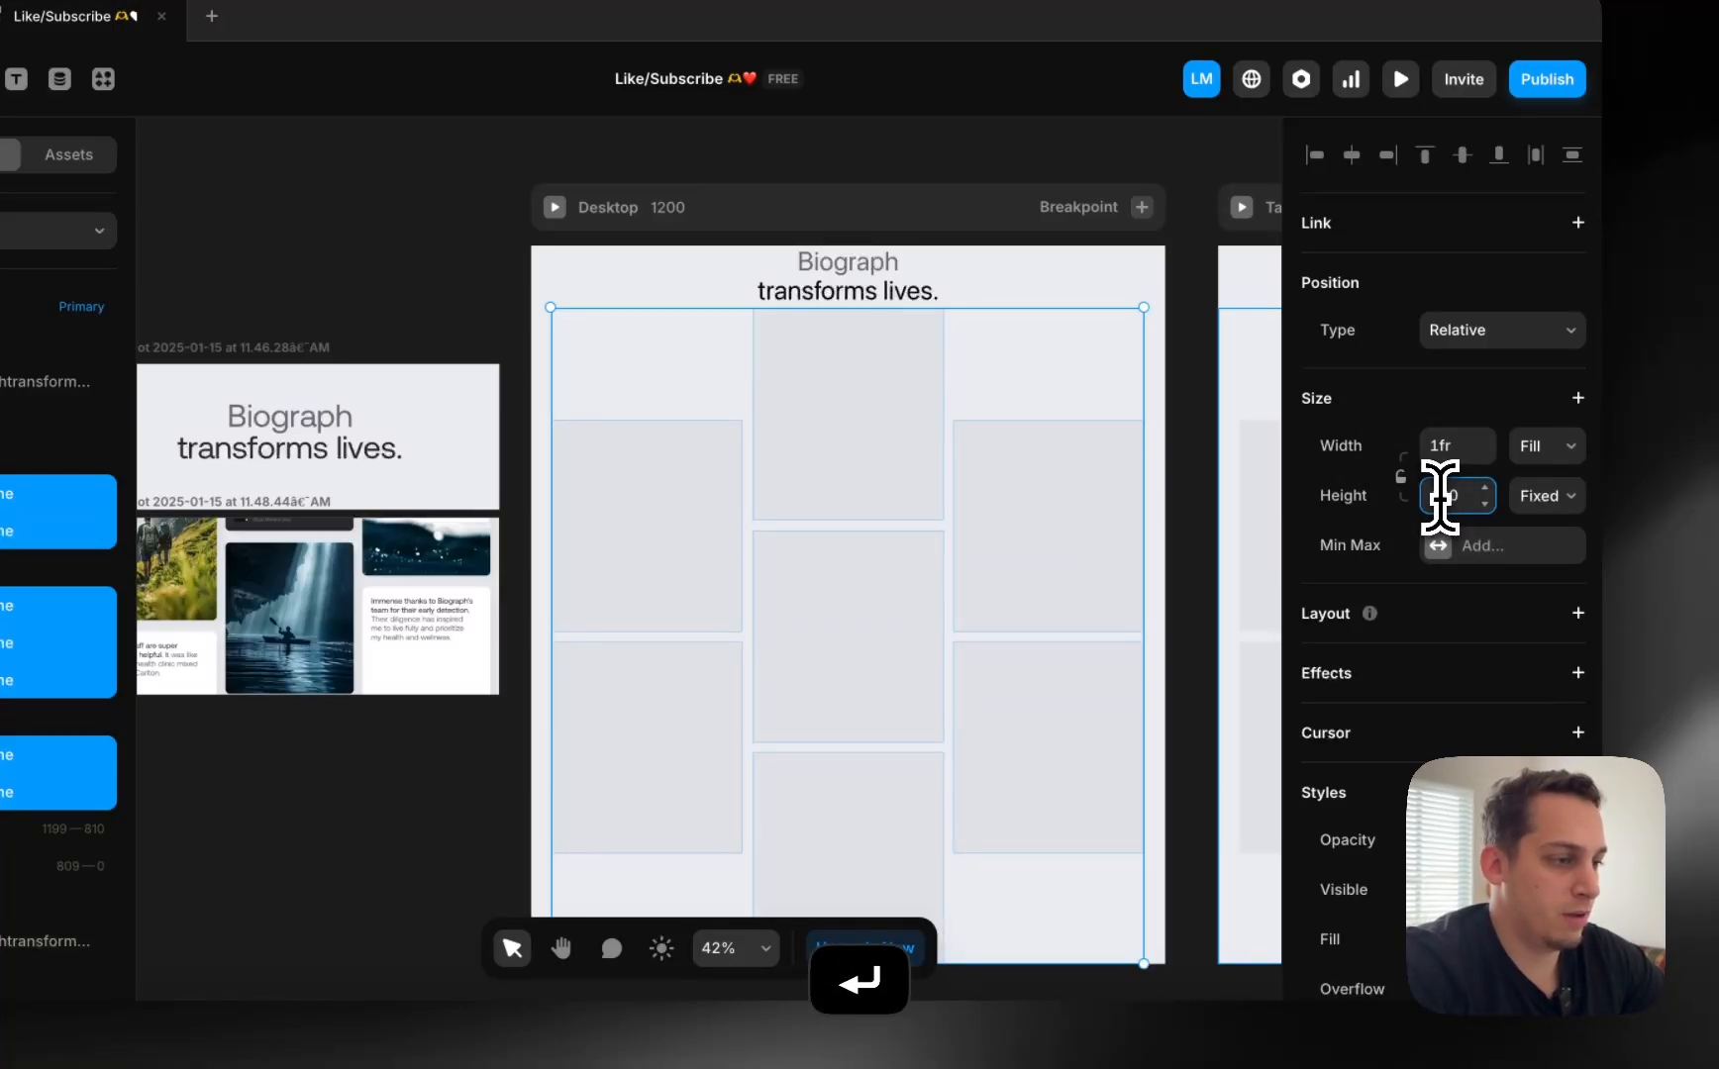
key("BackSpace")
type("500")
key("Return")
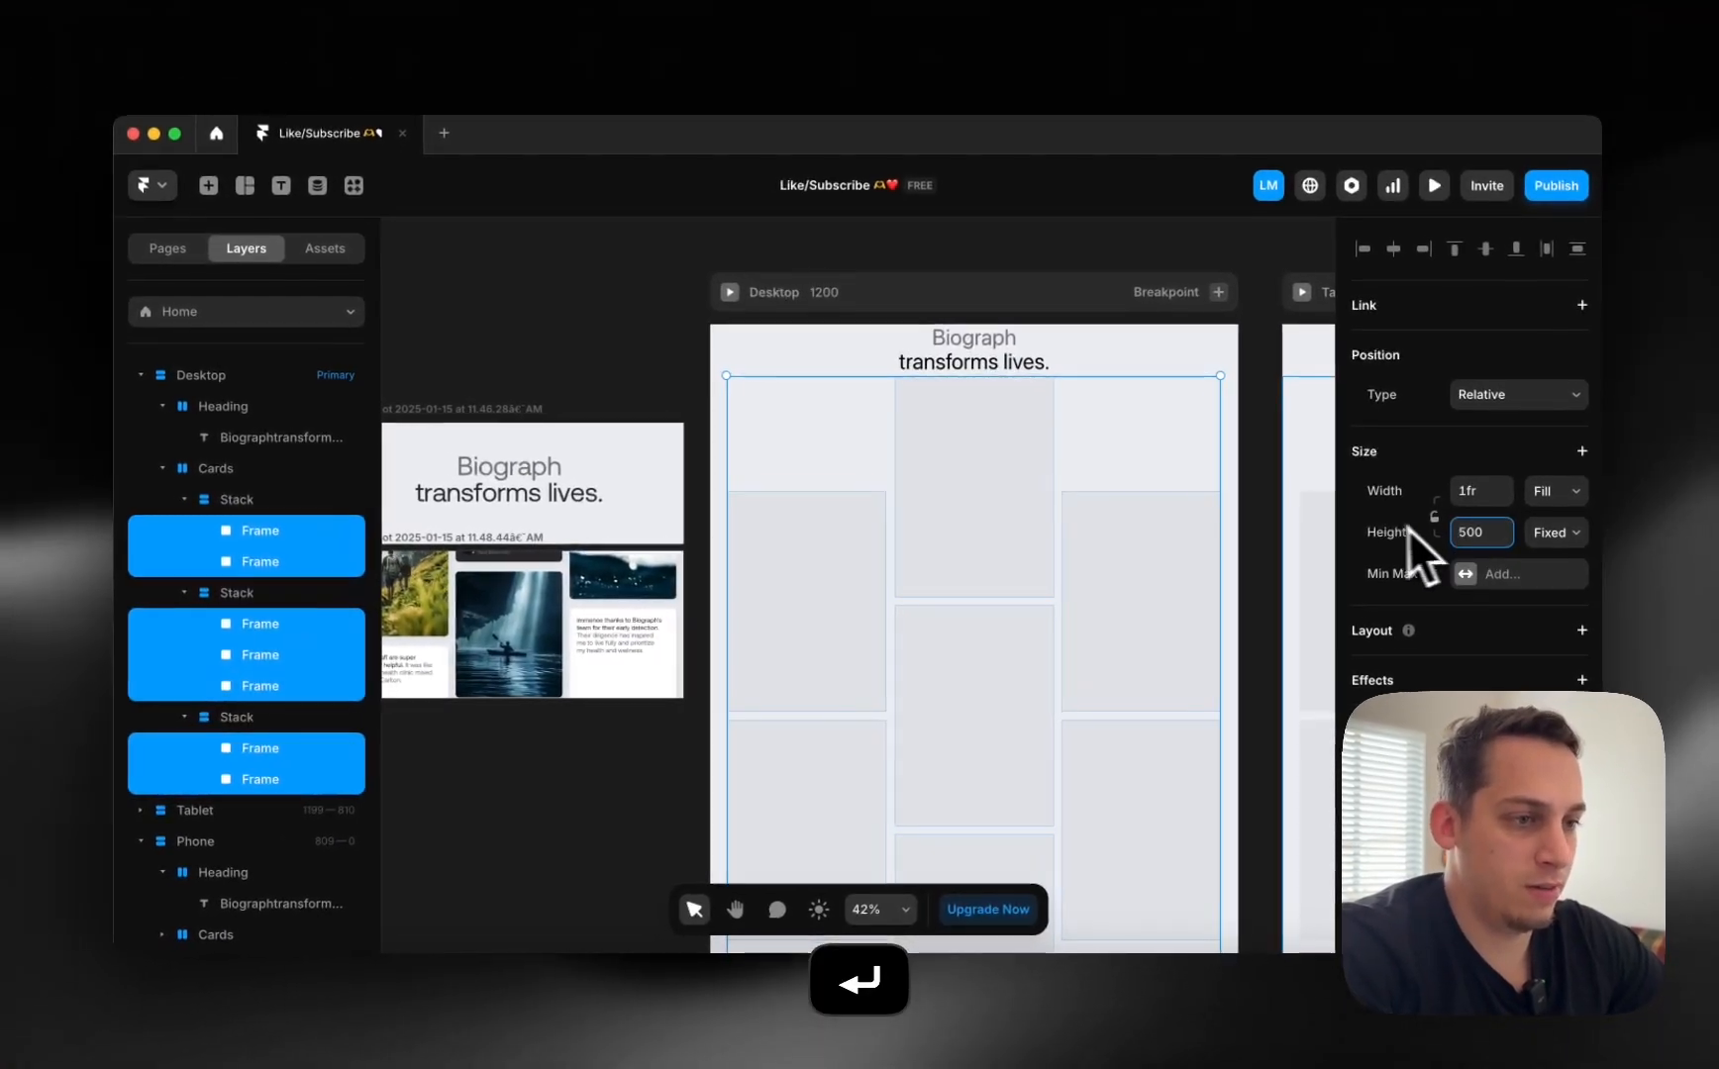
scroll(1146, 532, "down", 5)
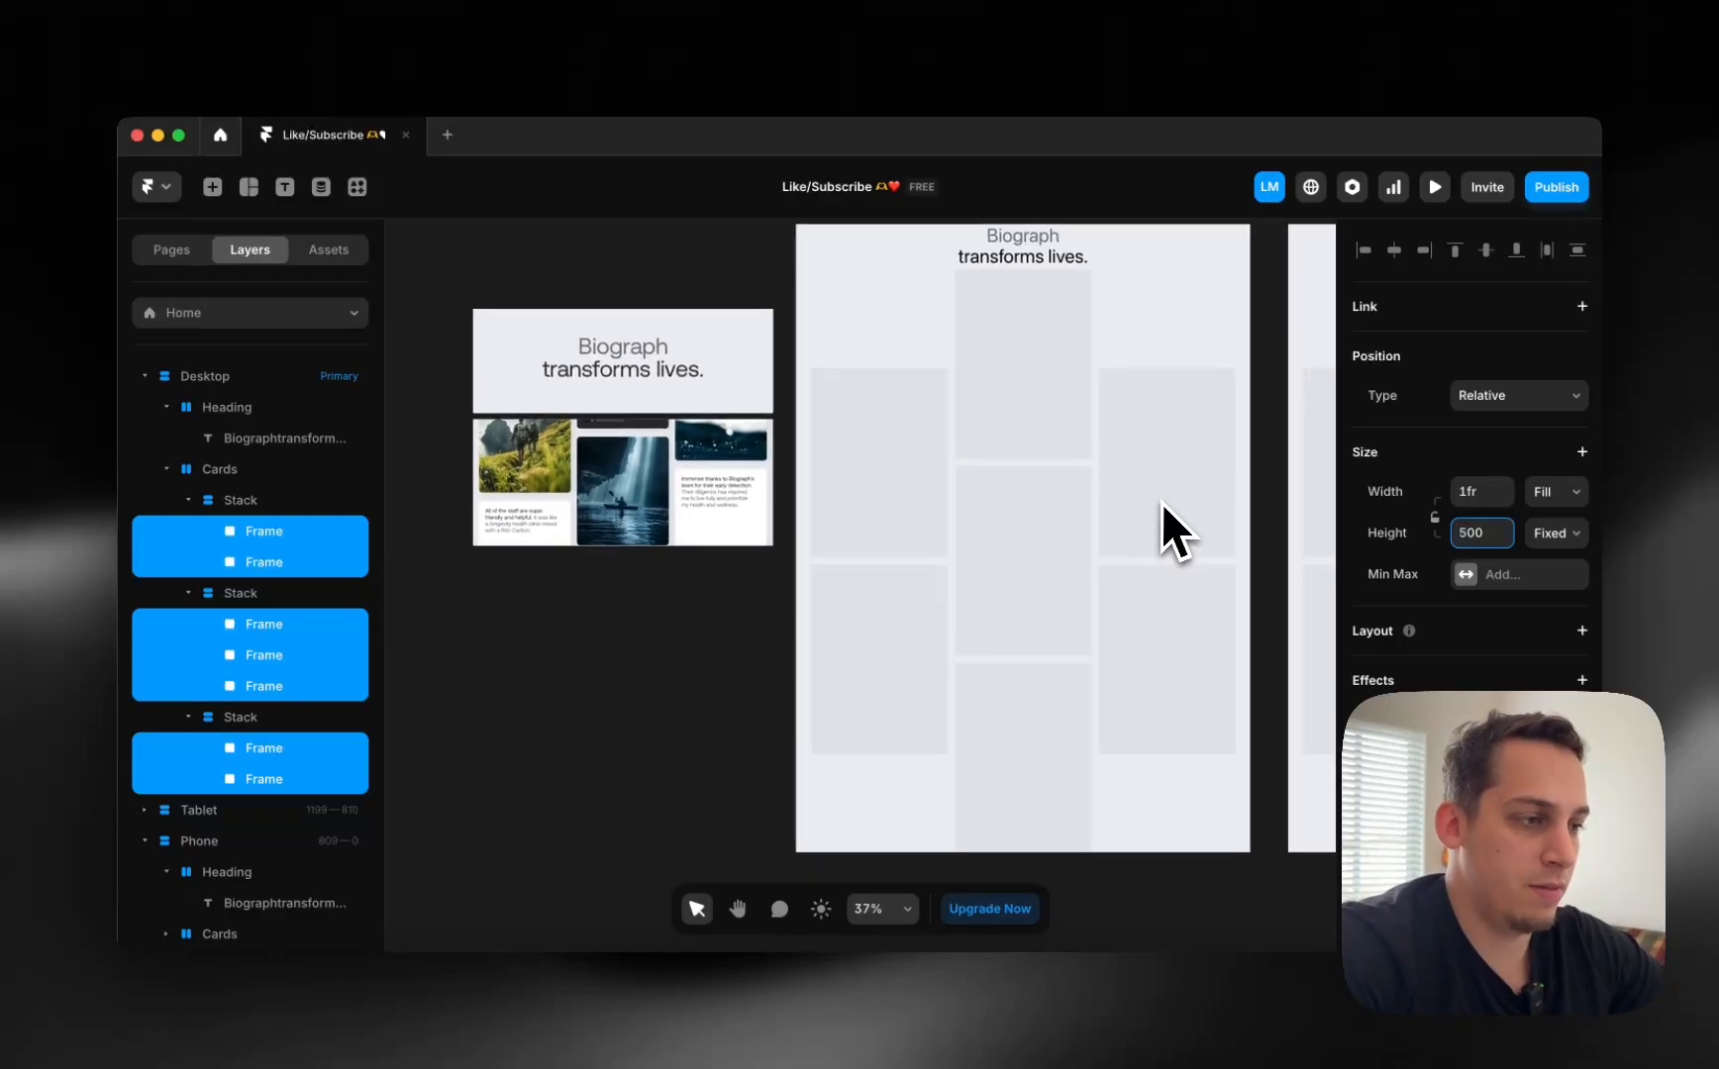
scroll(1163, 501, "down", 3)
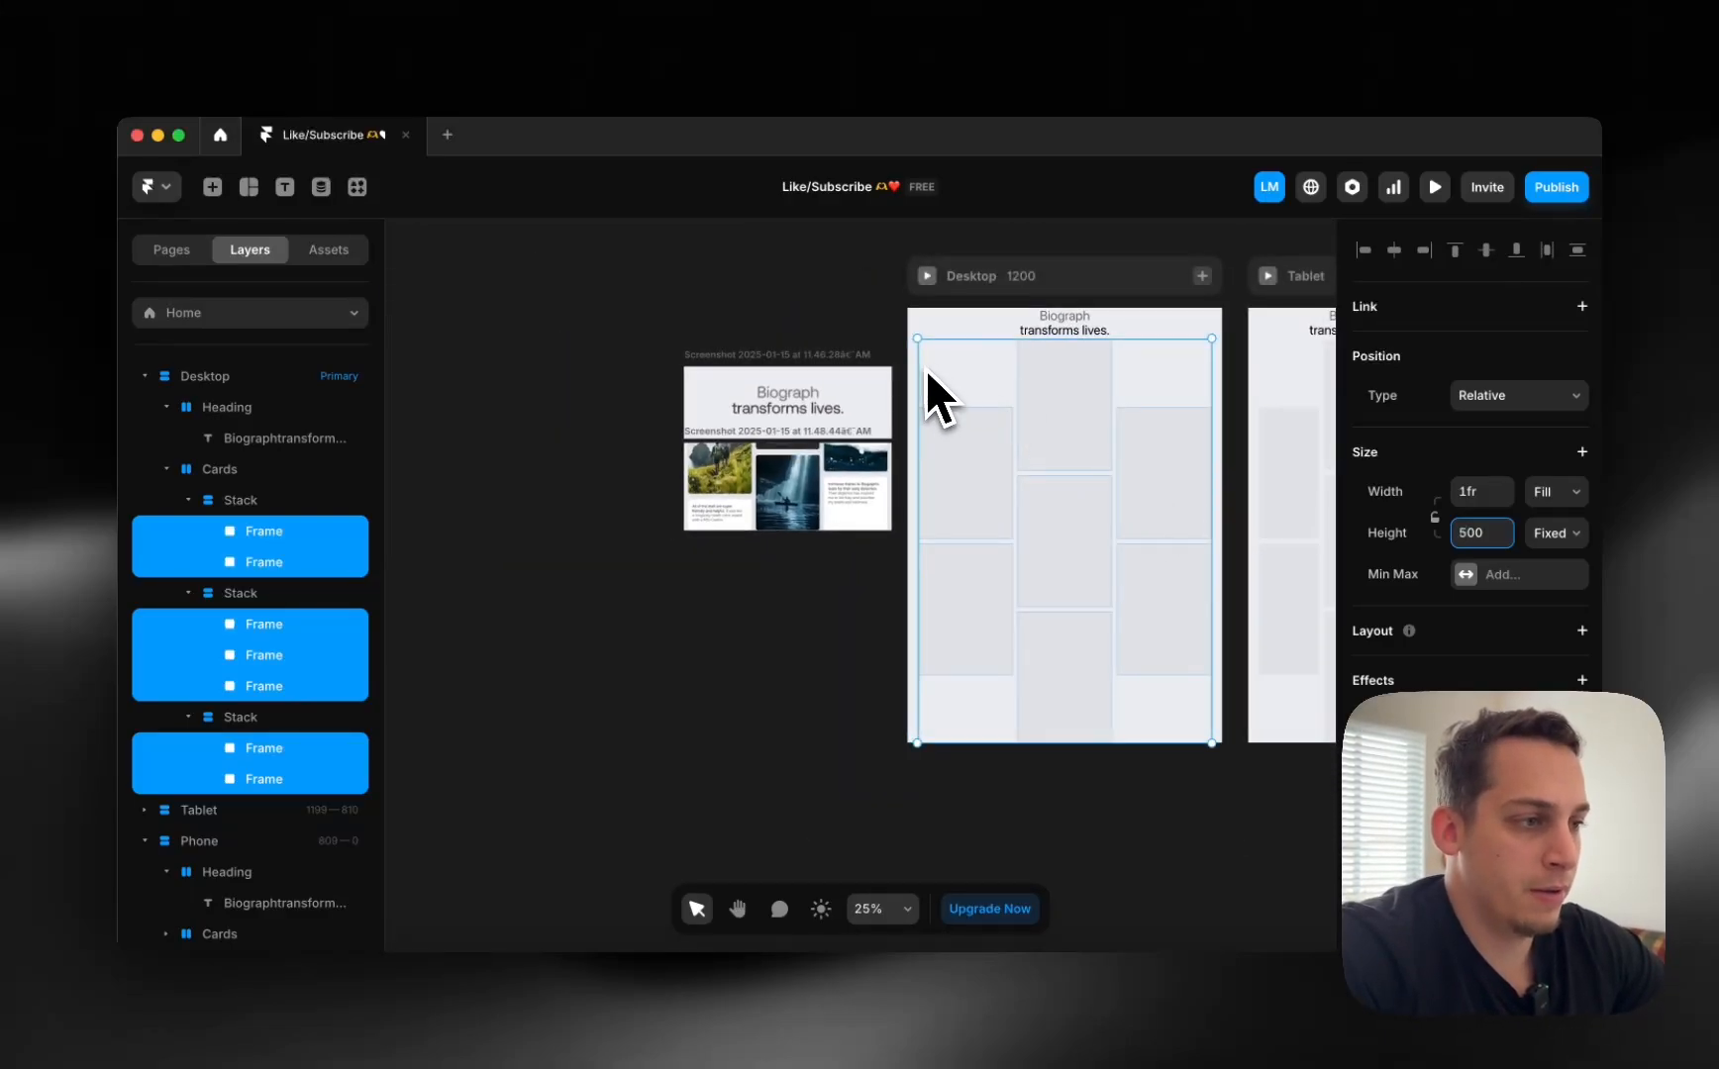
Give the desktop Heading stack individual padding of 120 at the top and 120 at the bottom.
left_click(913, 367)
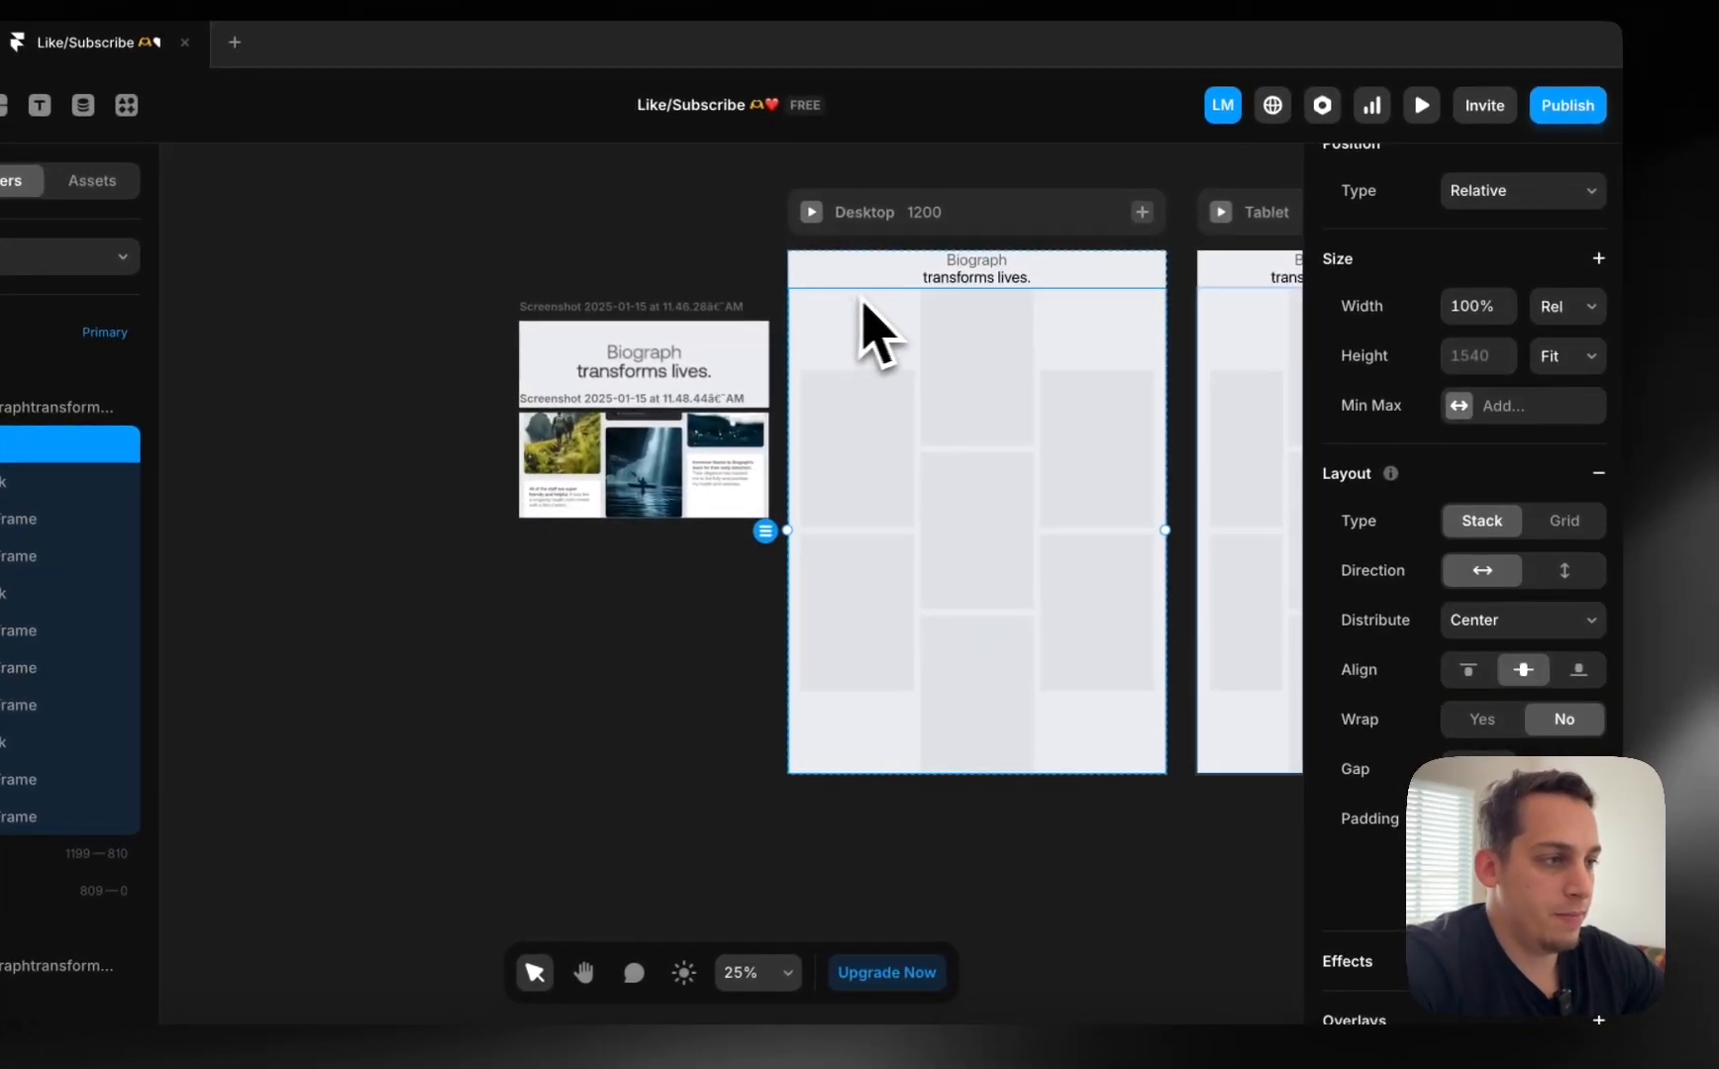
left_click(832, 281)
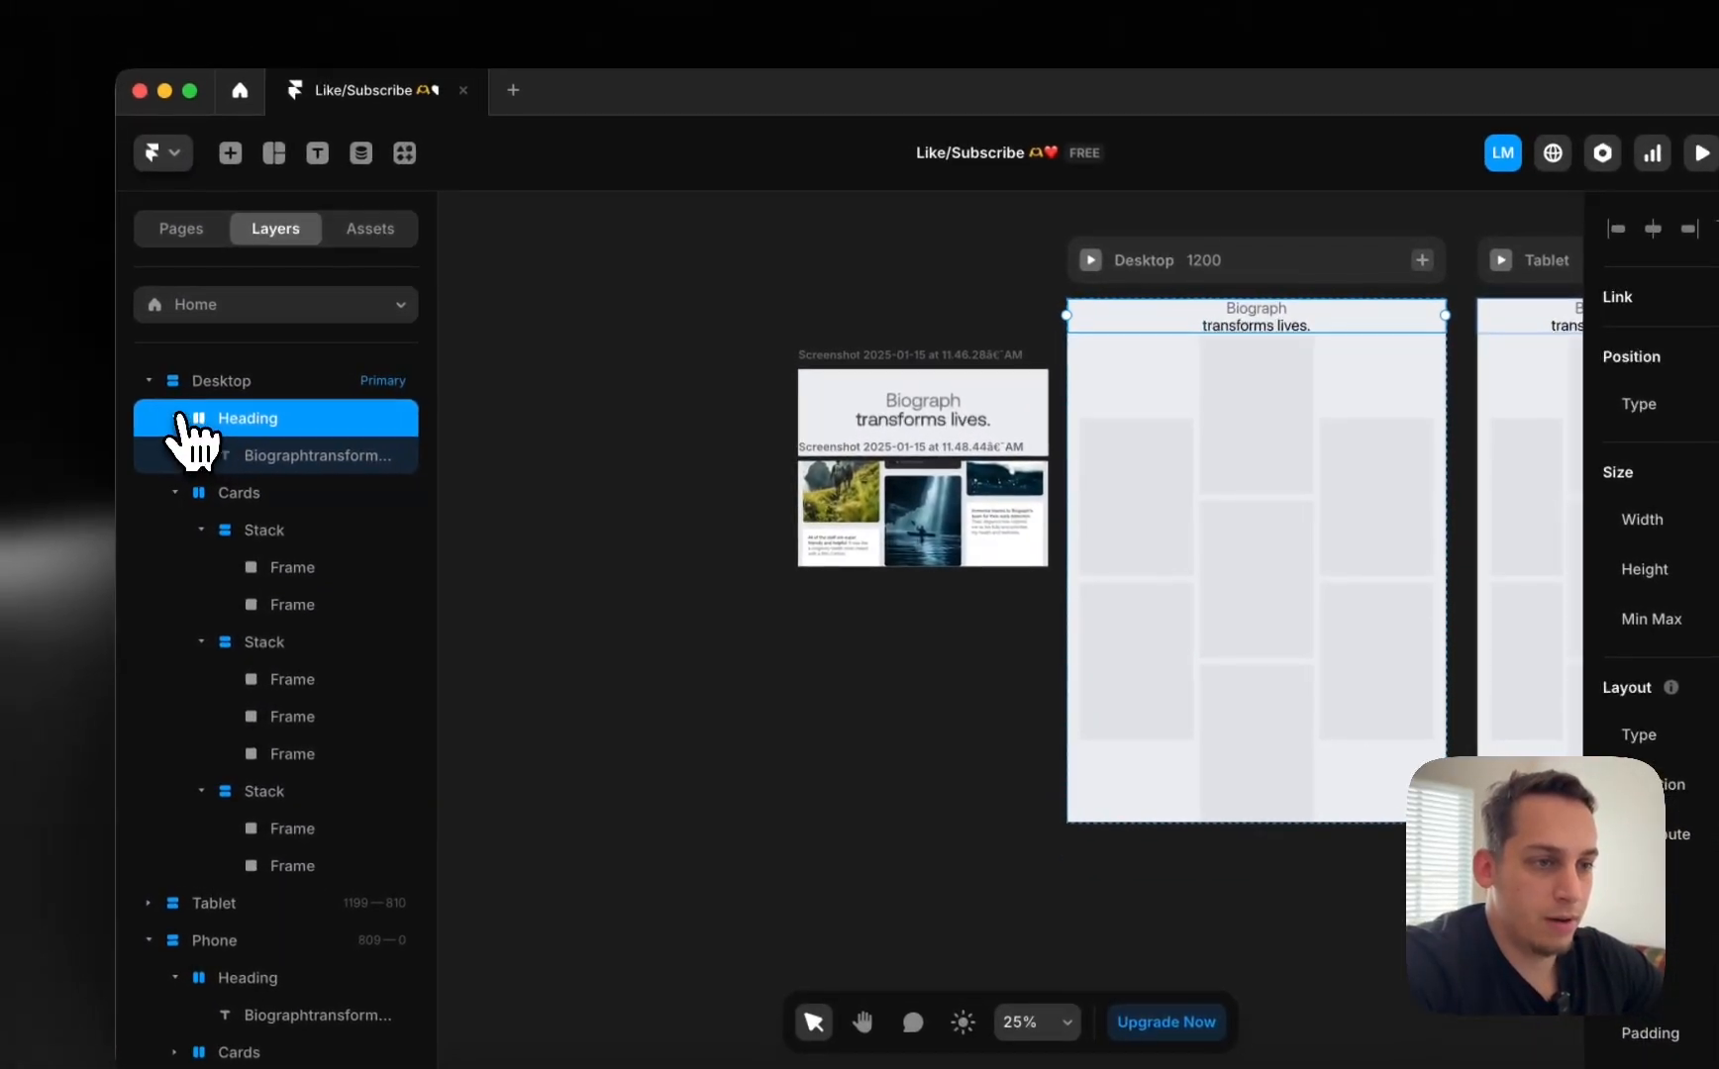
left_click(181, 421)
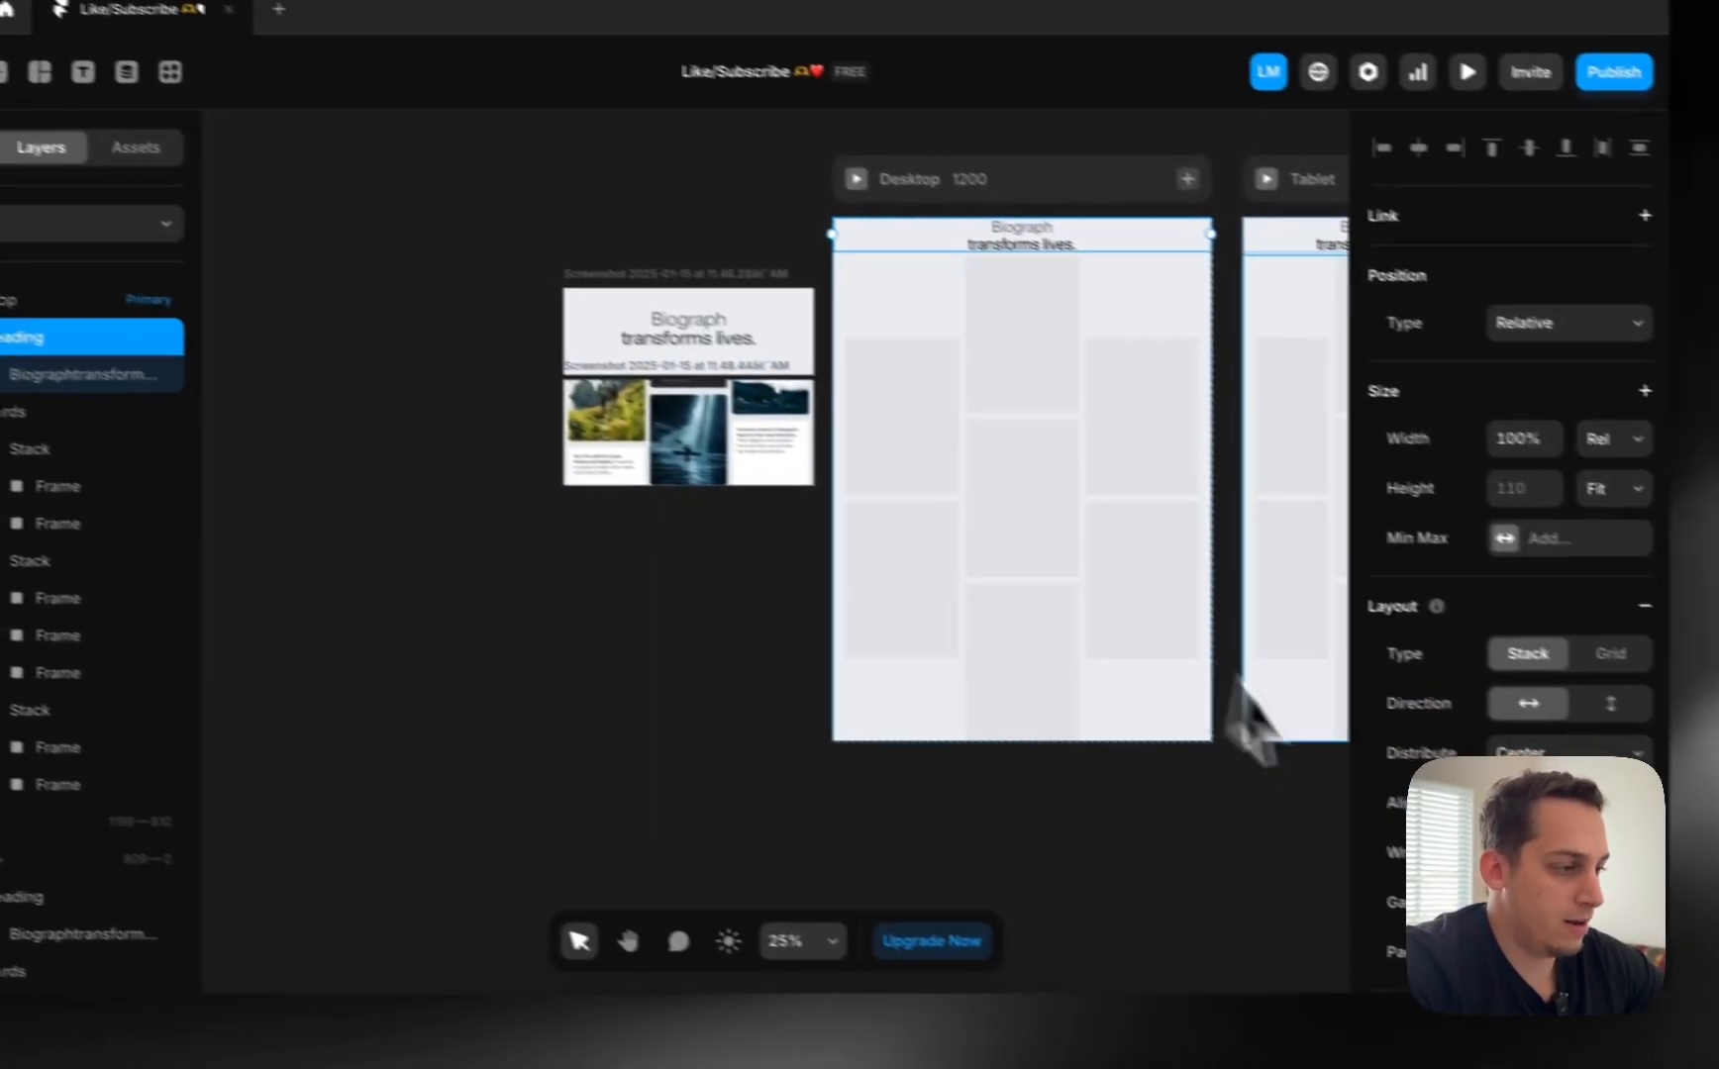
scroll(1653, 594, "down", 5)
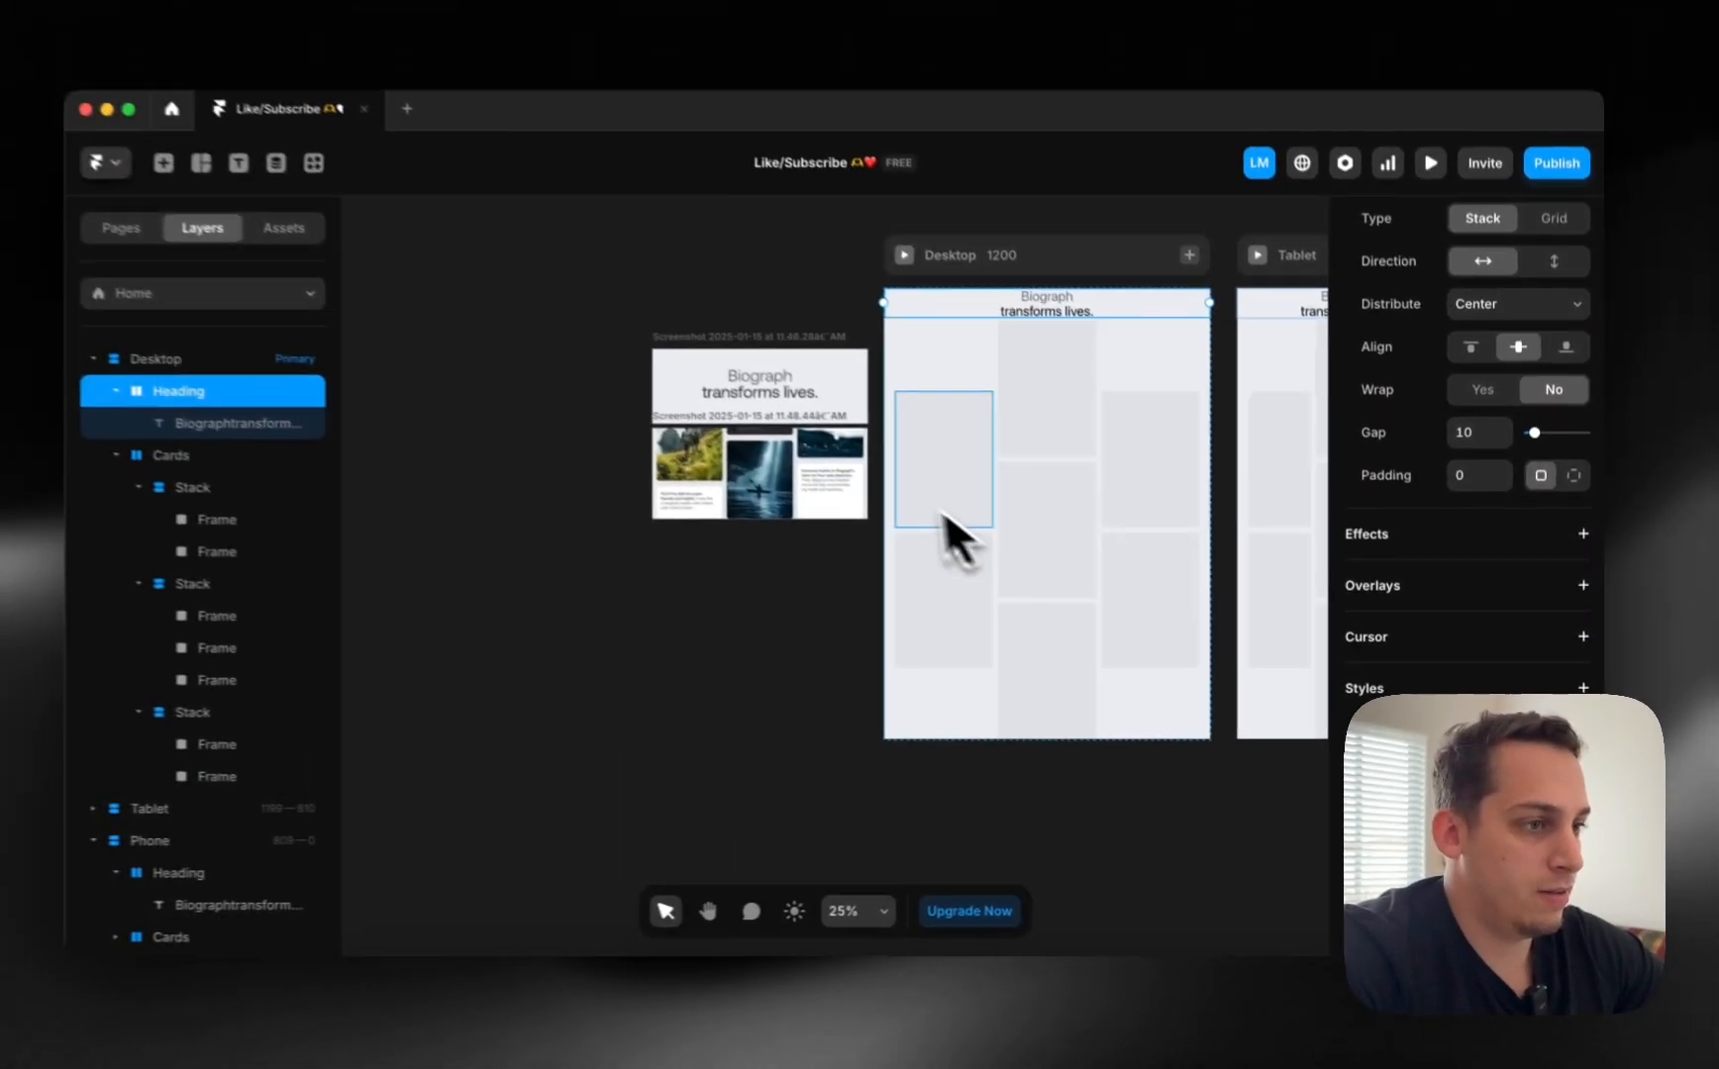
scroll(585, 316, "up", 5)
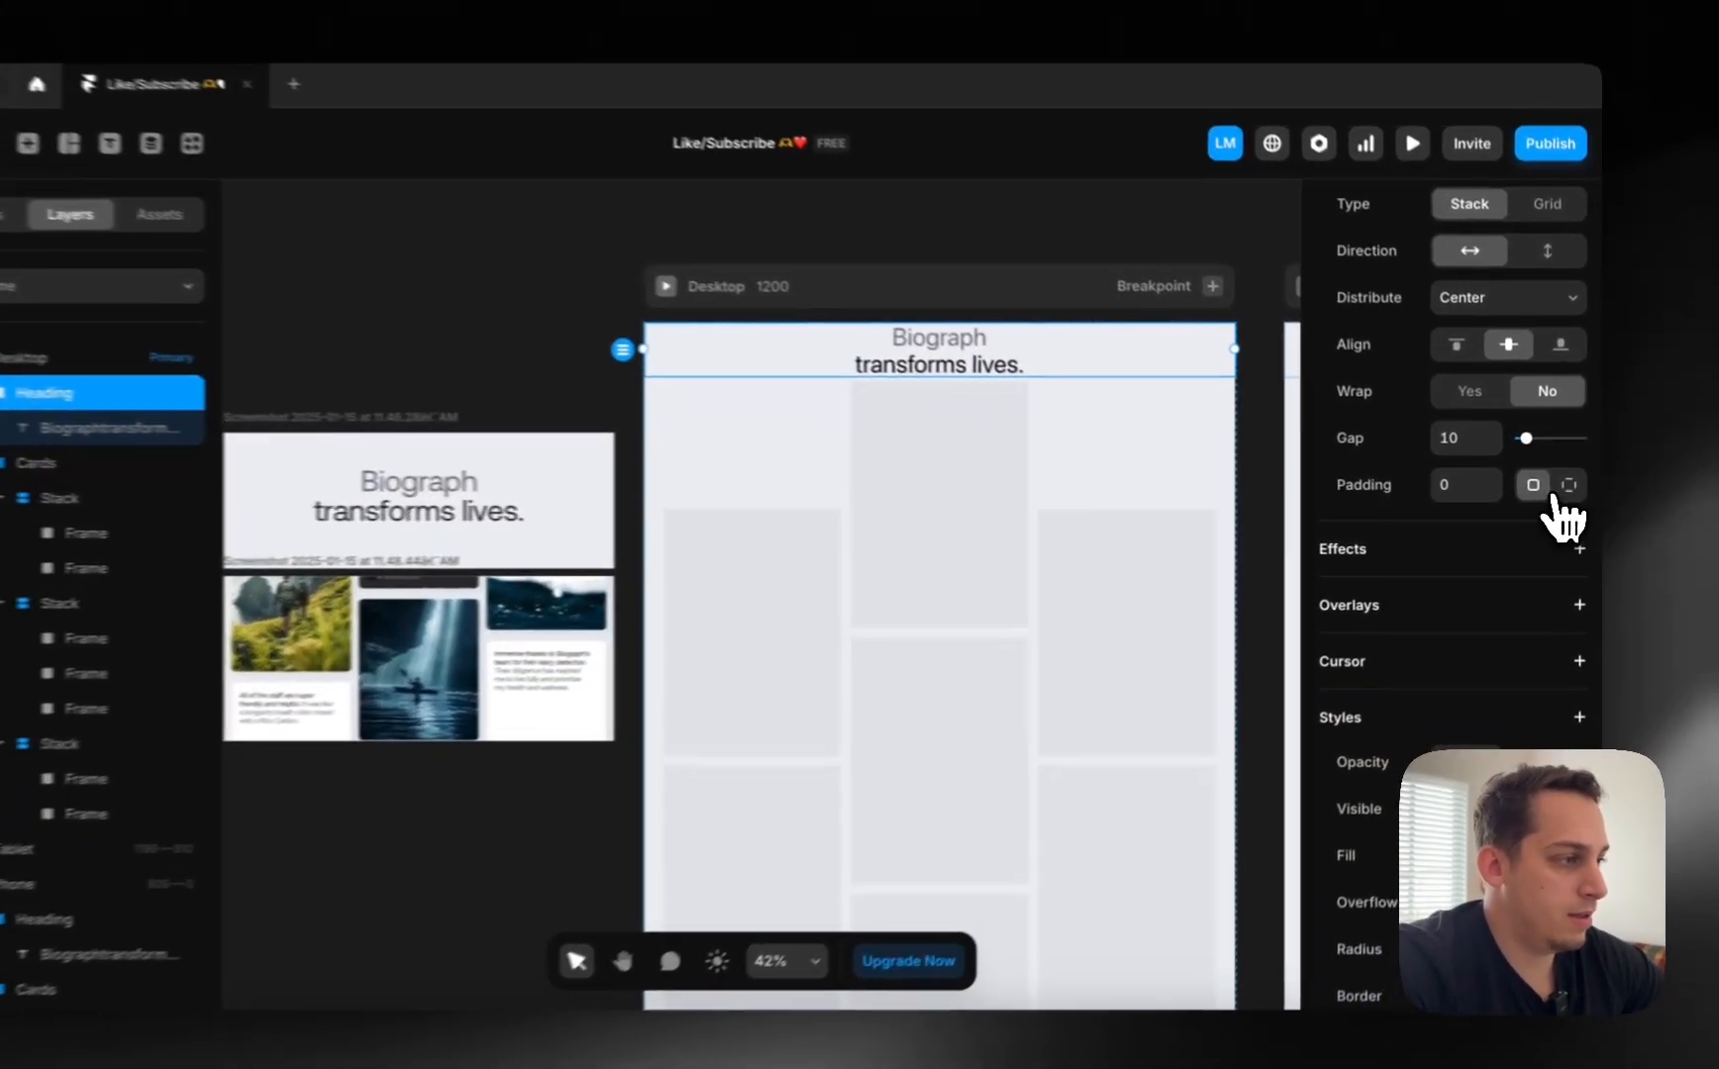
left_click(1572, 488)
left_click(1465, 529)
key("Return")
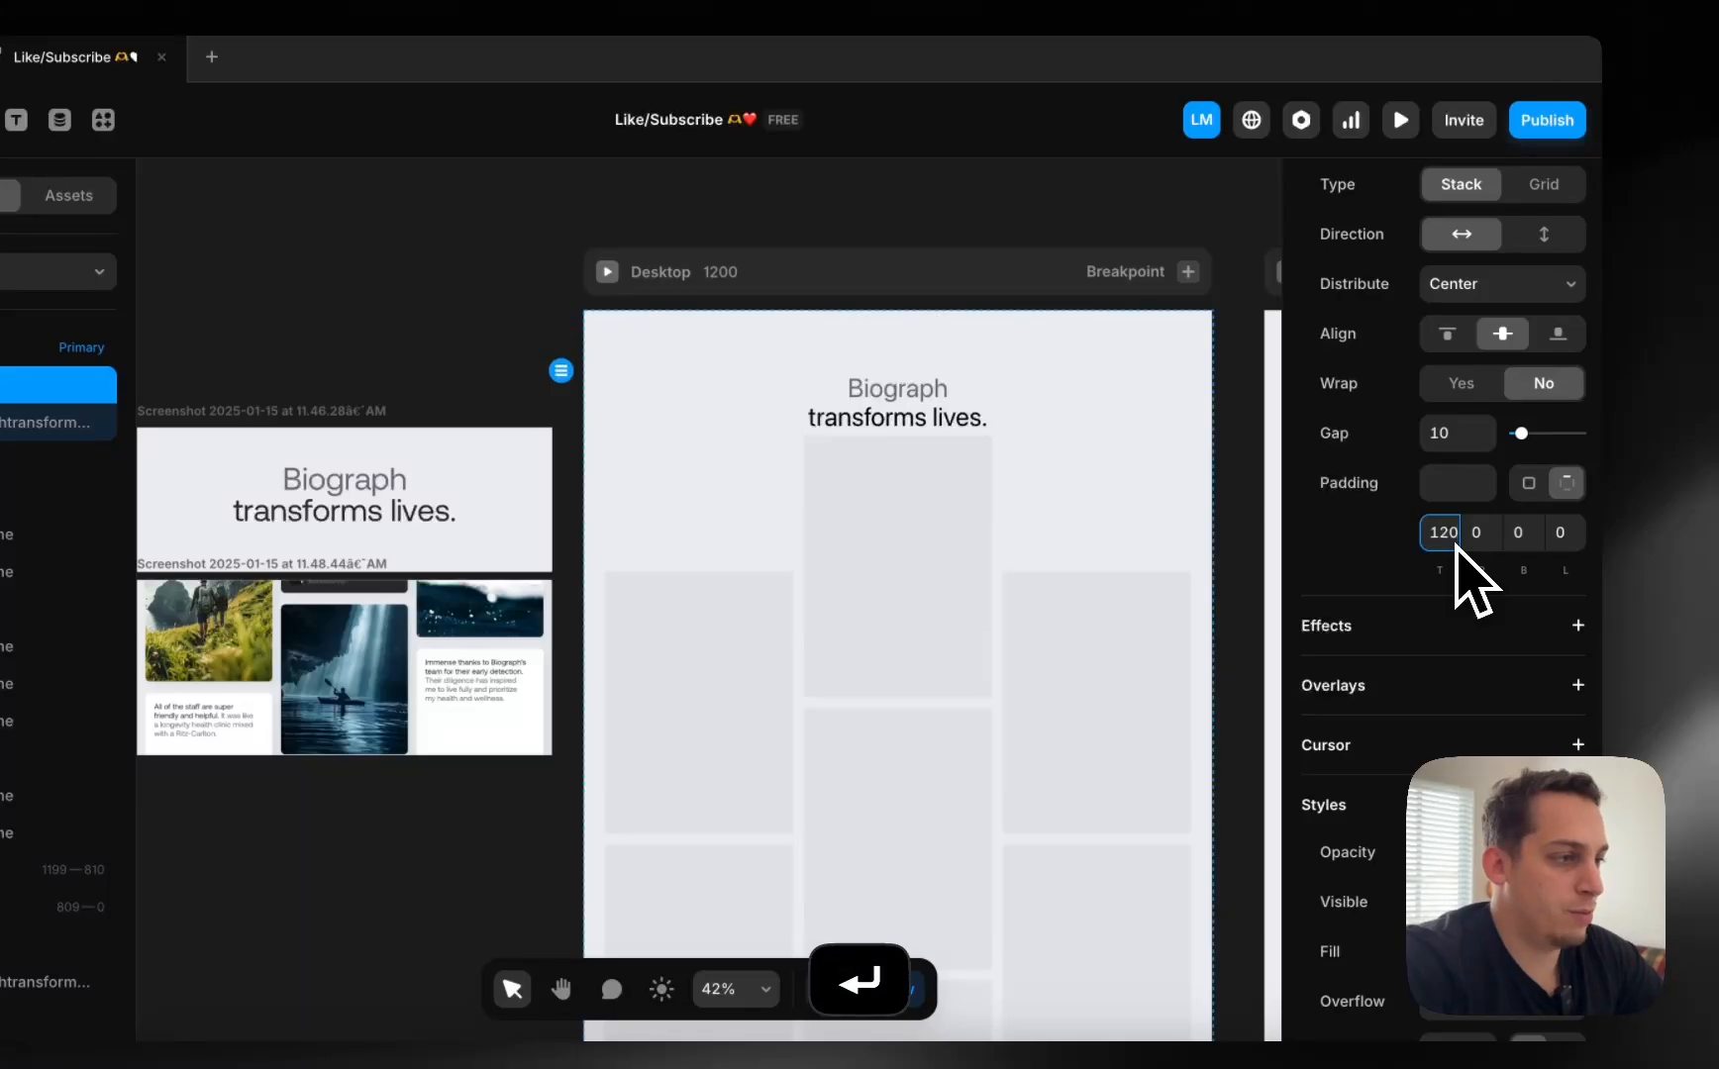
key("Return")
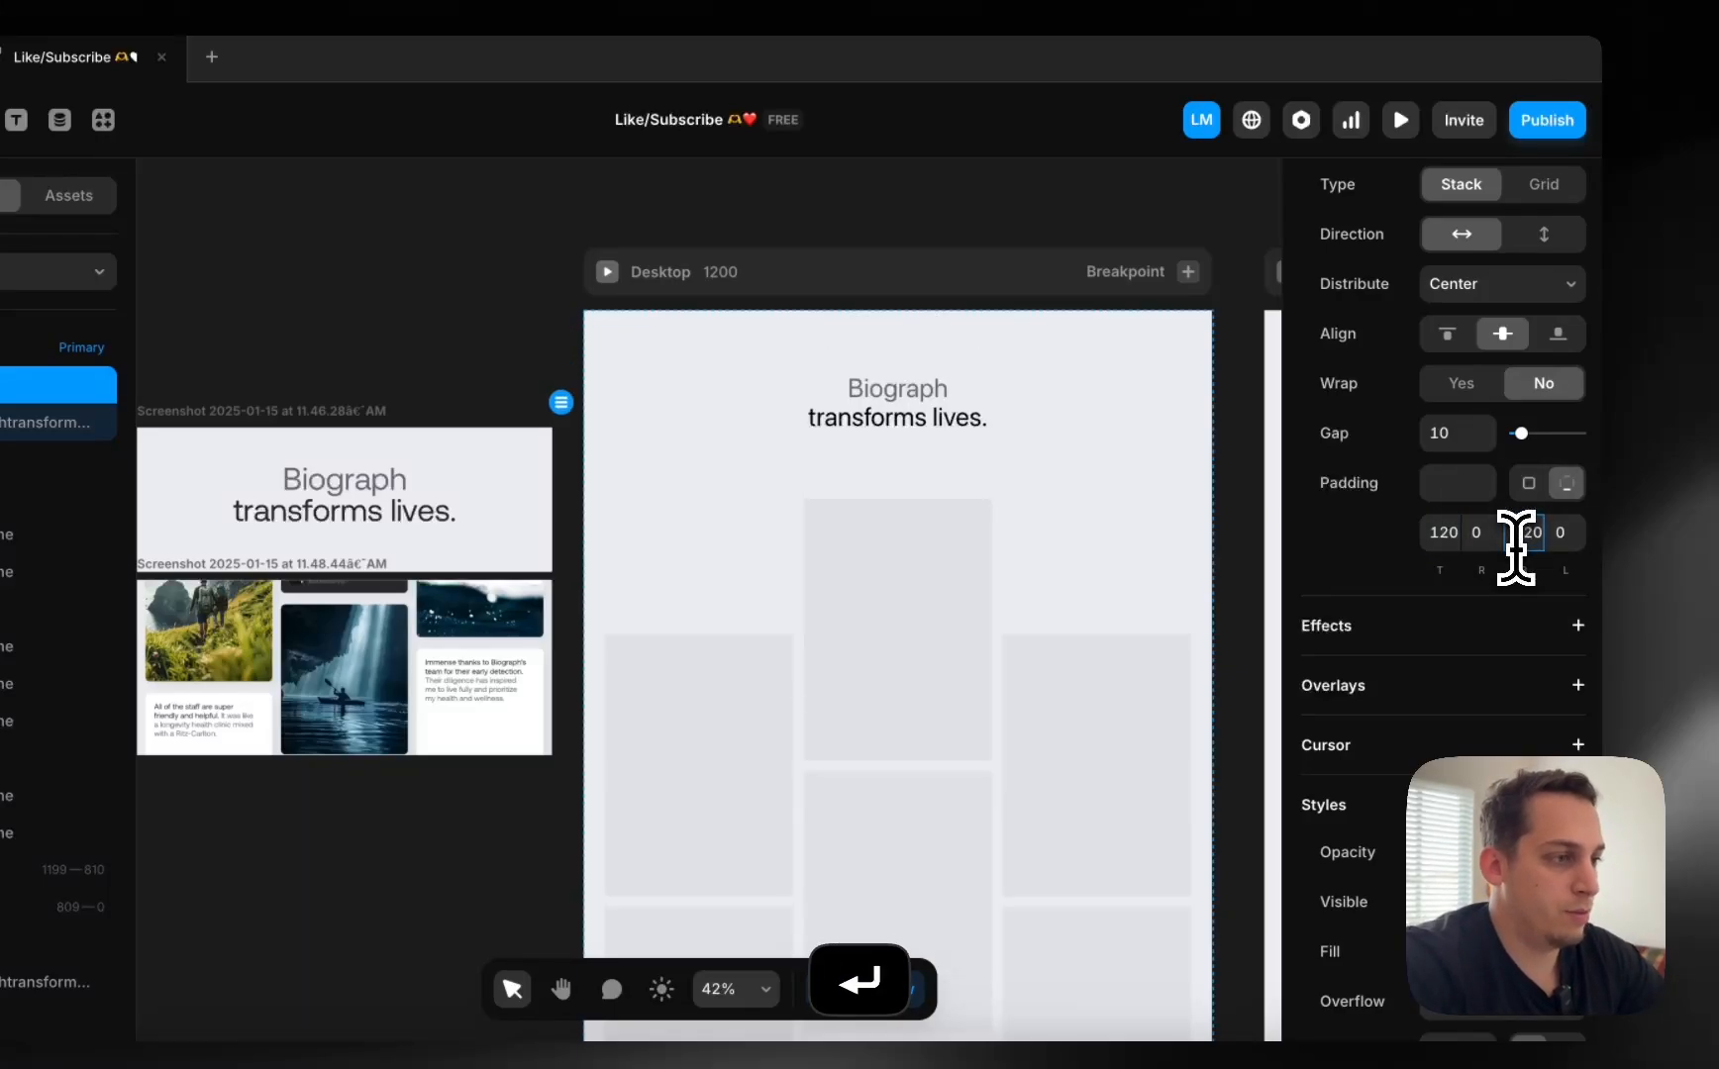
Add a fill to the Cards stack and match it to the heading section's background colour, #EBECF0.
left_click(726, 539)
left_click(858, 282)
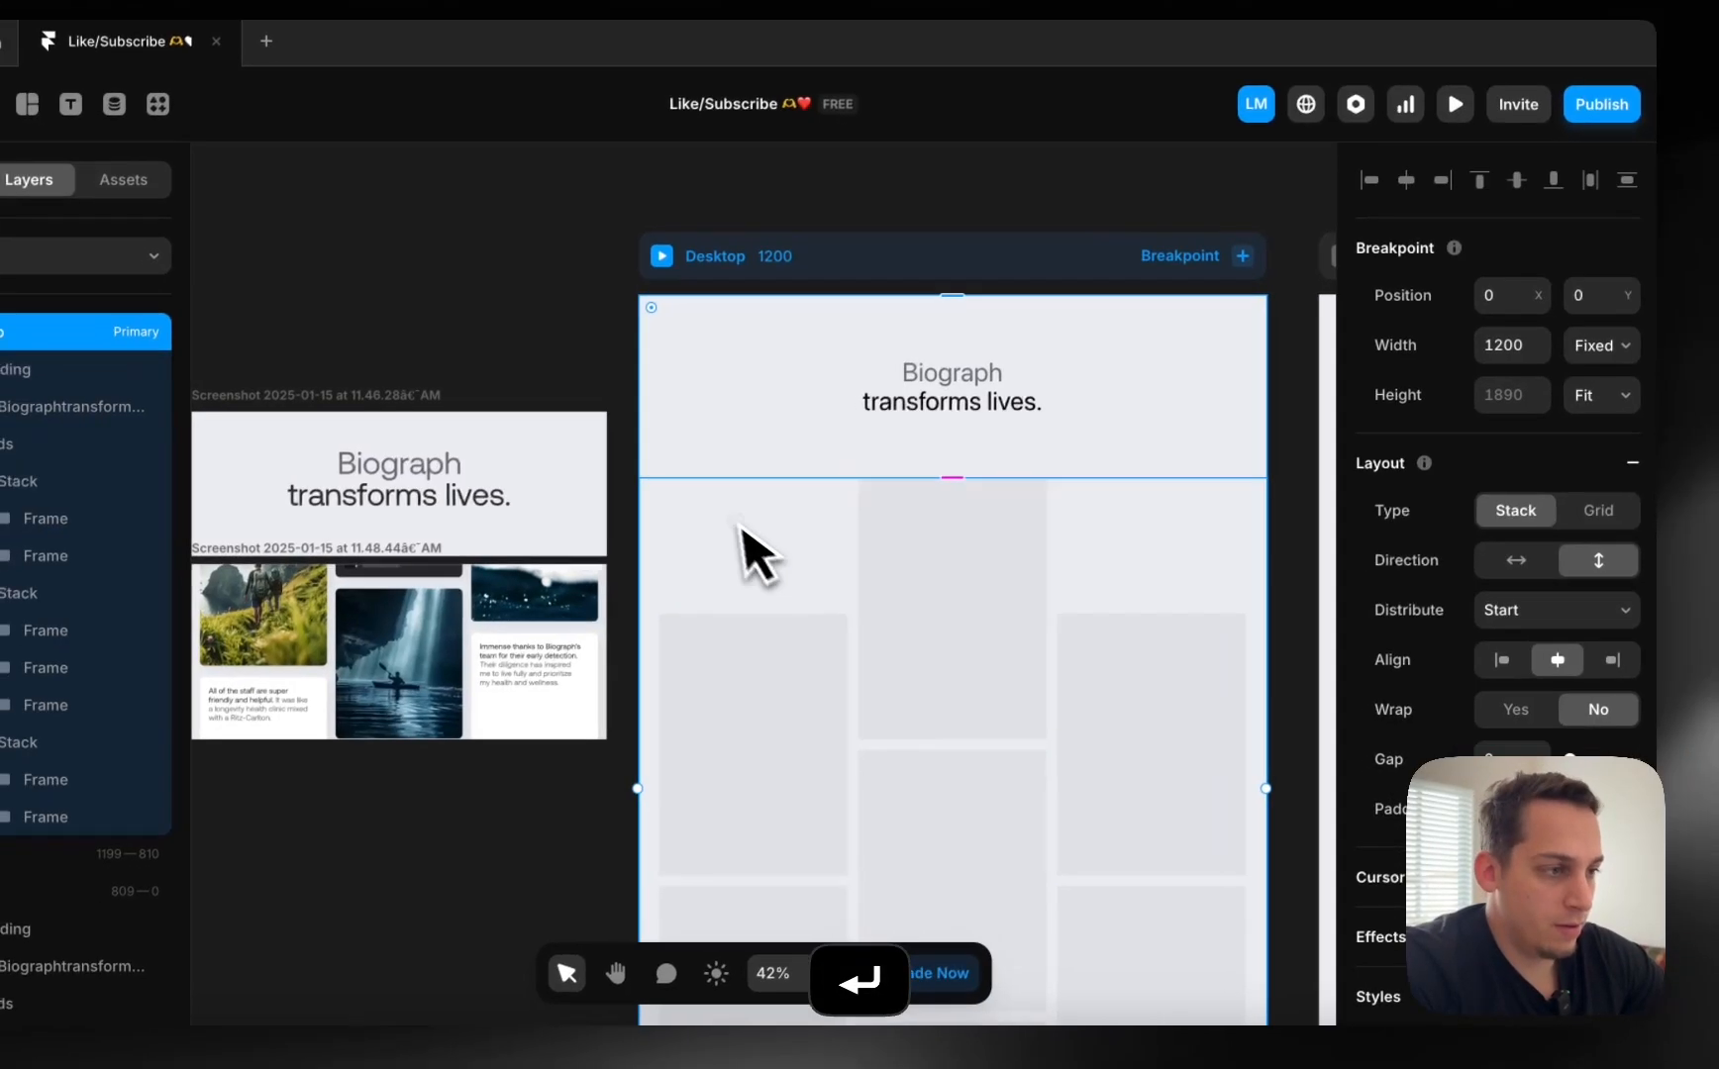
left_click(721, 520)
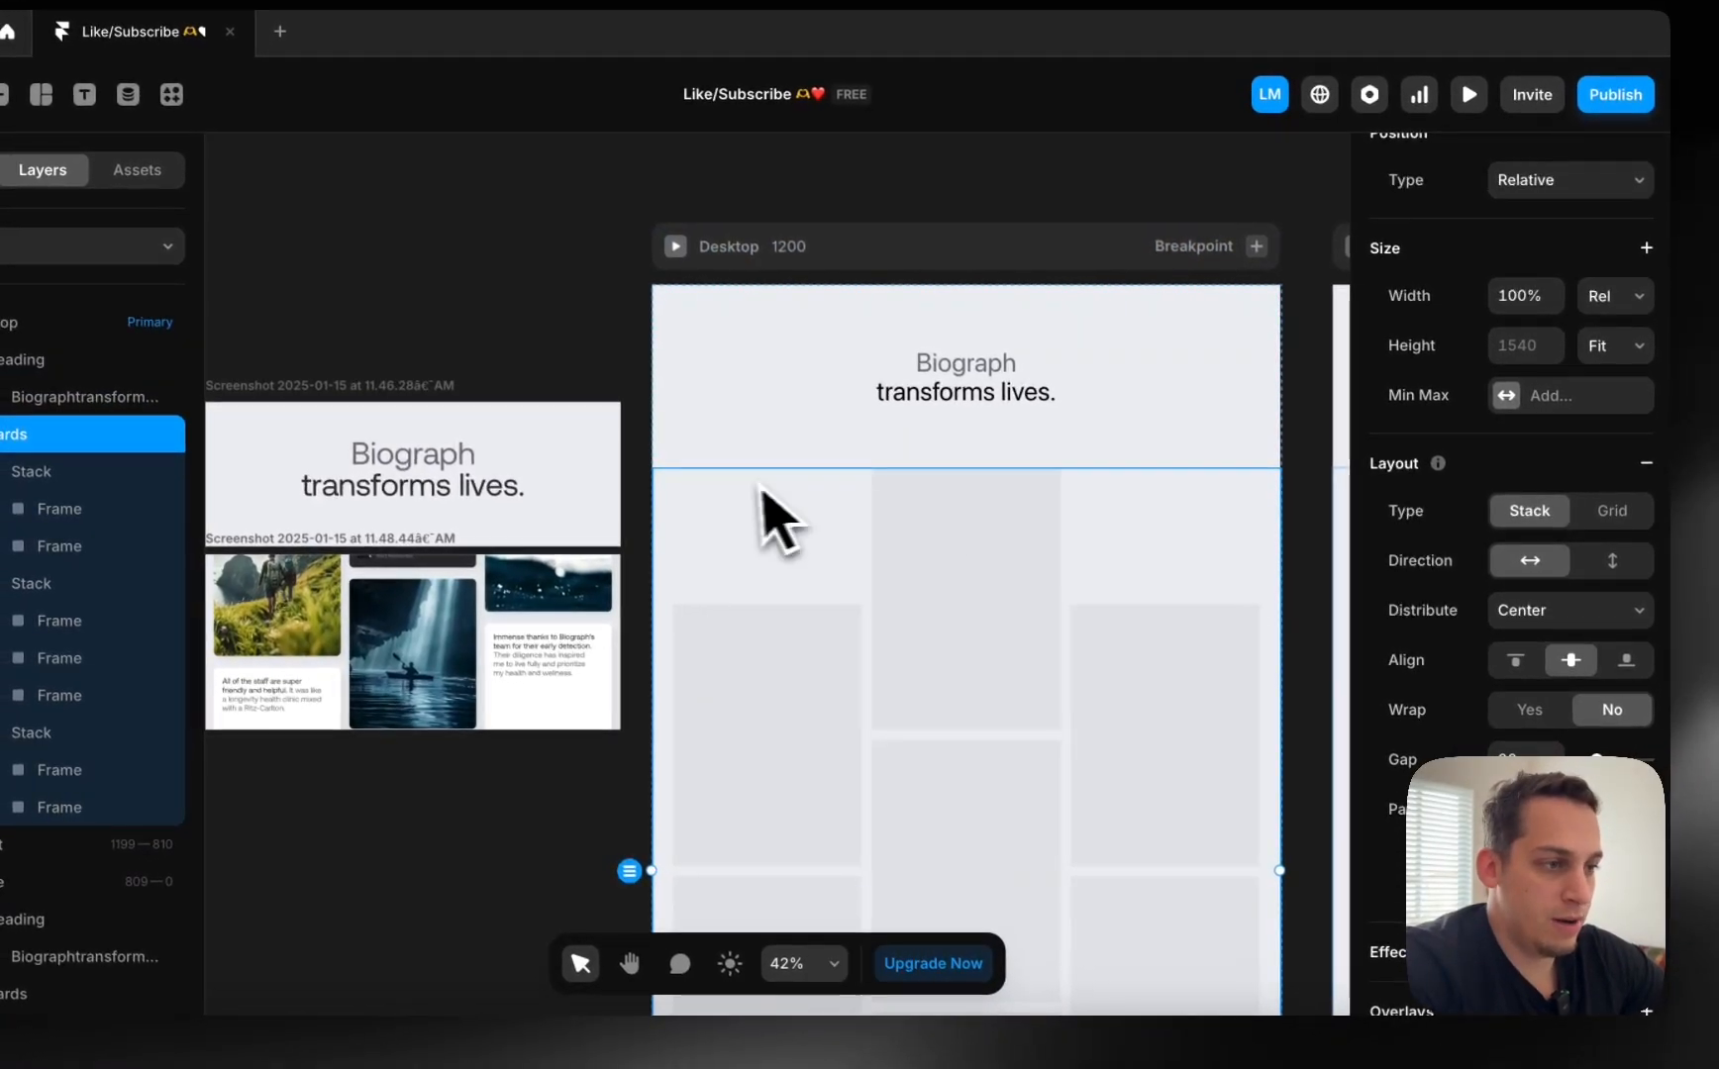
scroll(1386, 757, "down", 10)
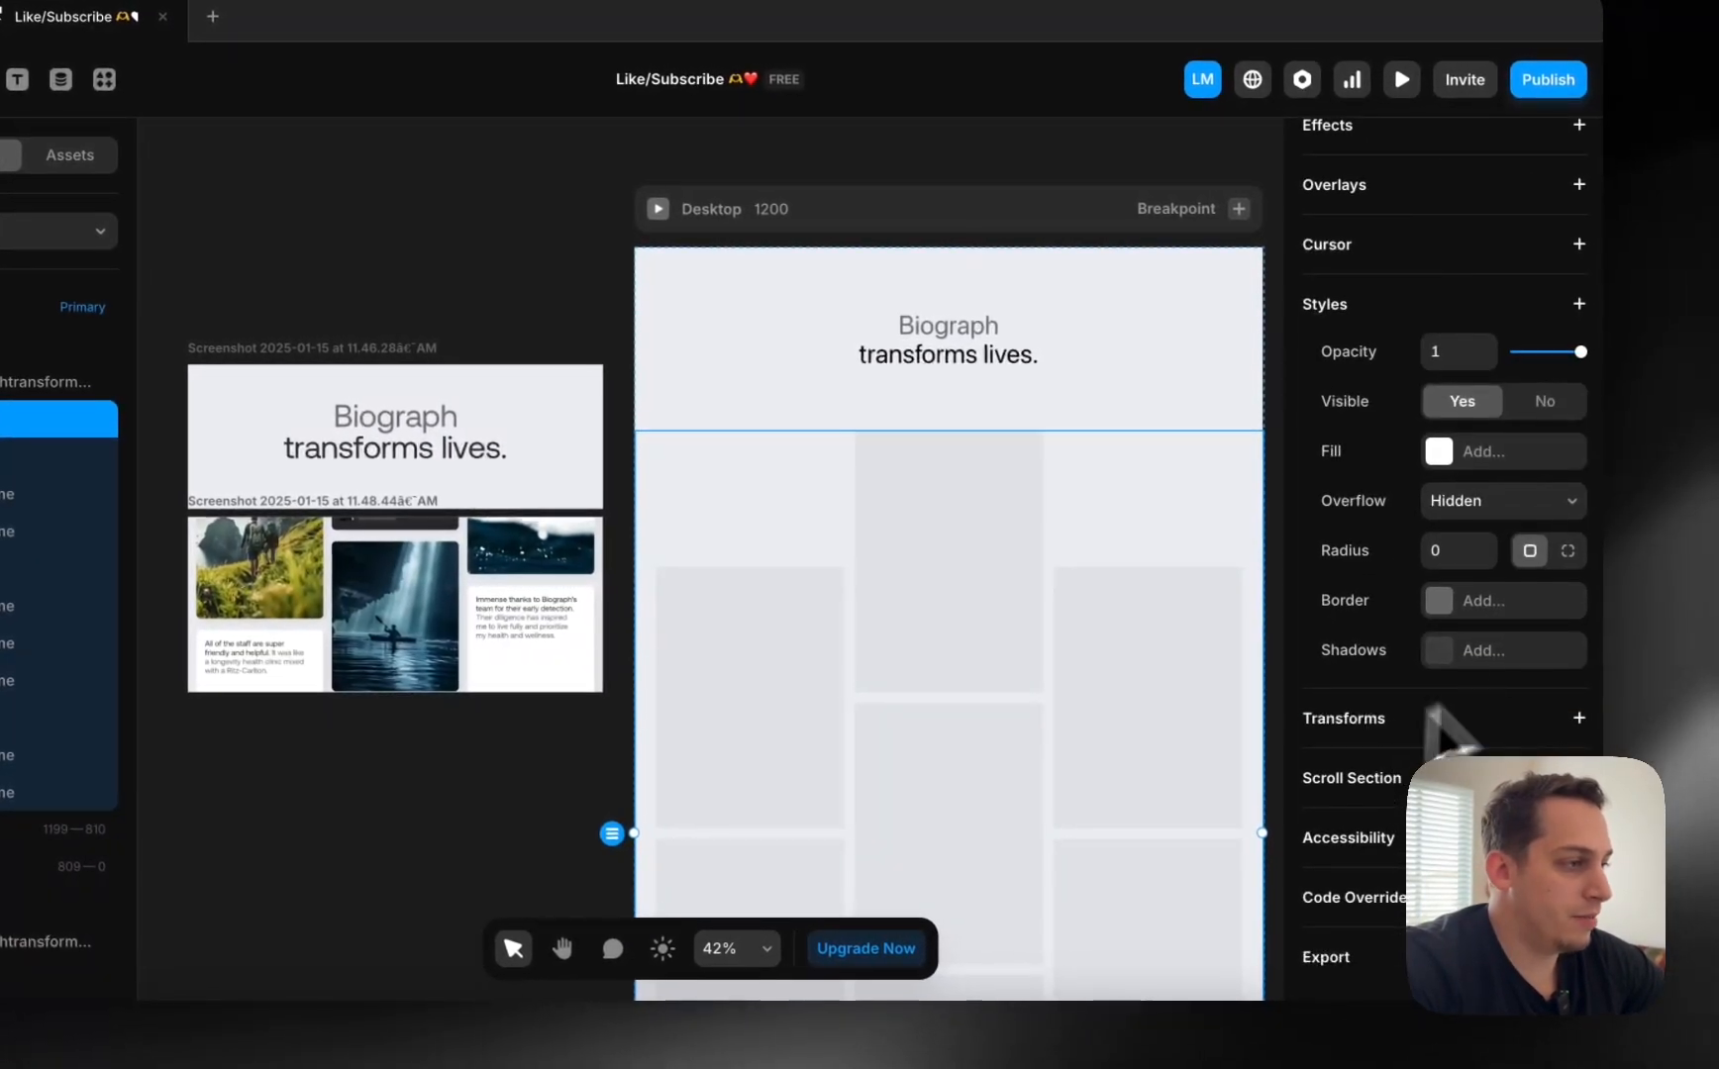
left_click(1429, 454)
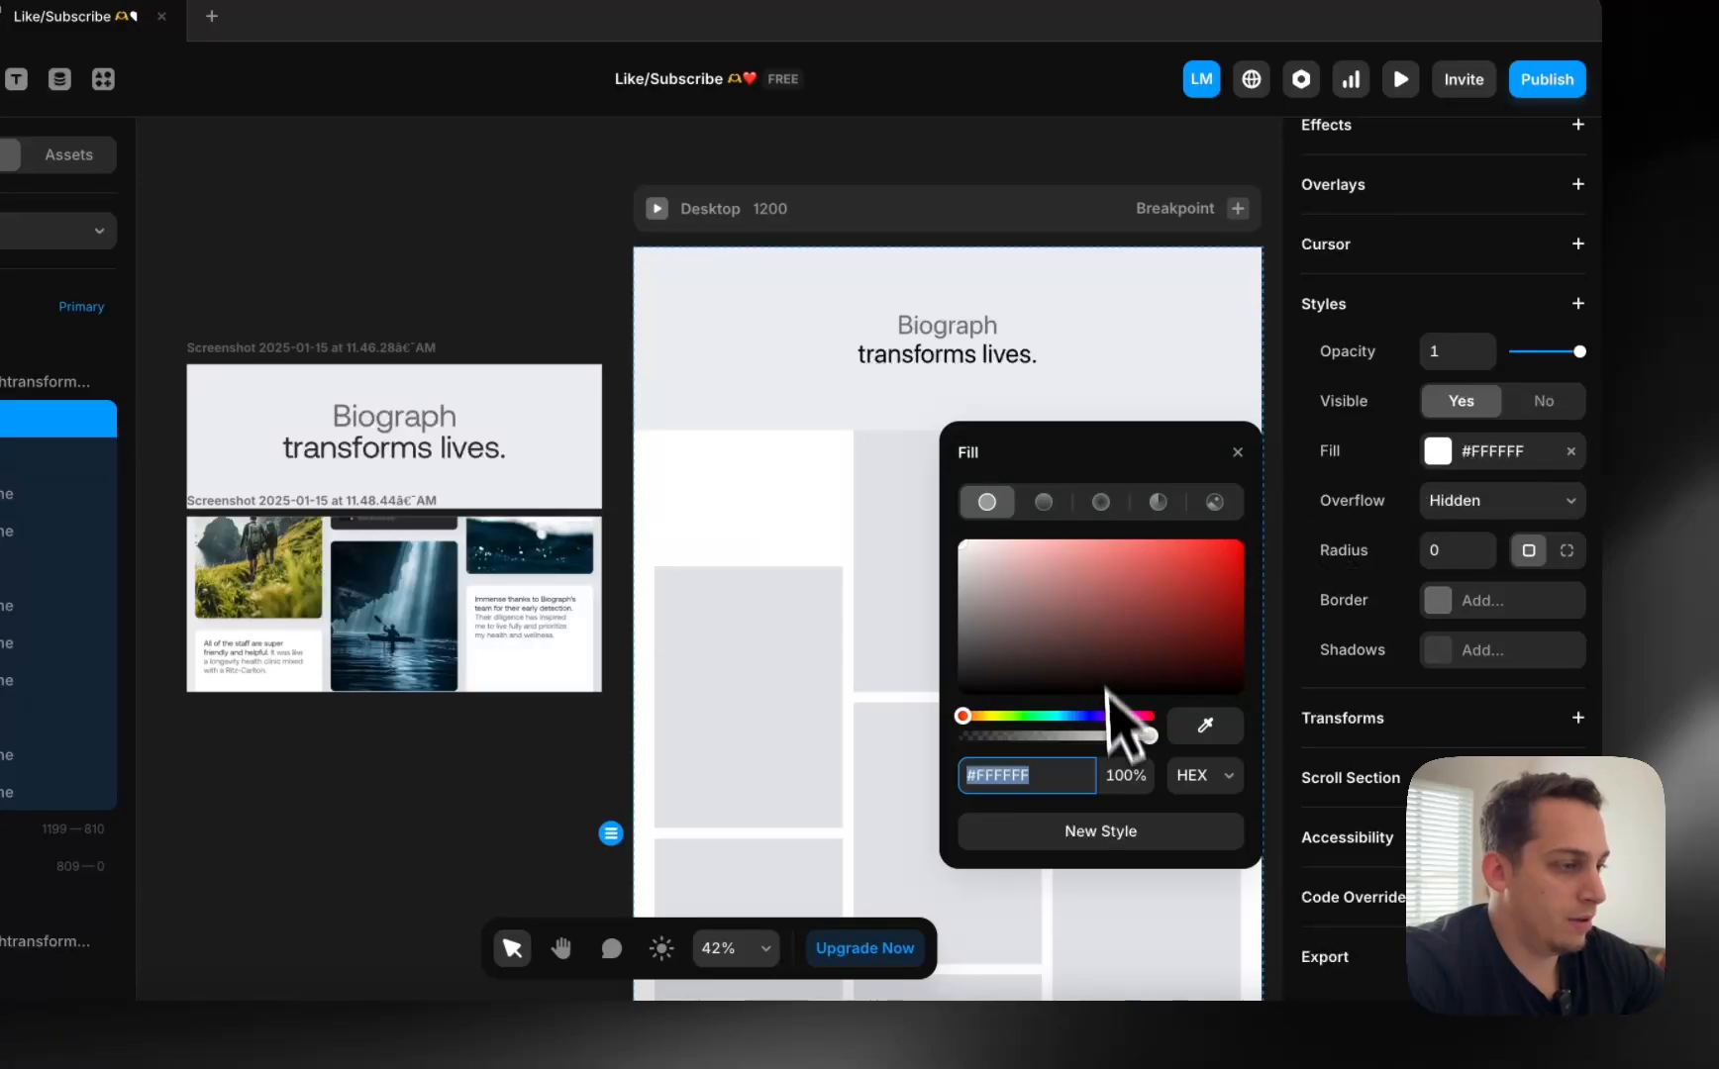
left_click(1197, 733)
left_click(713, 369)
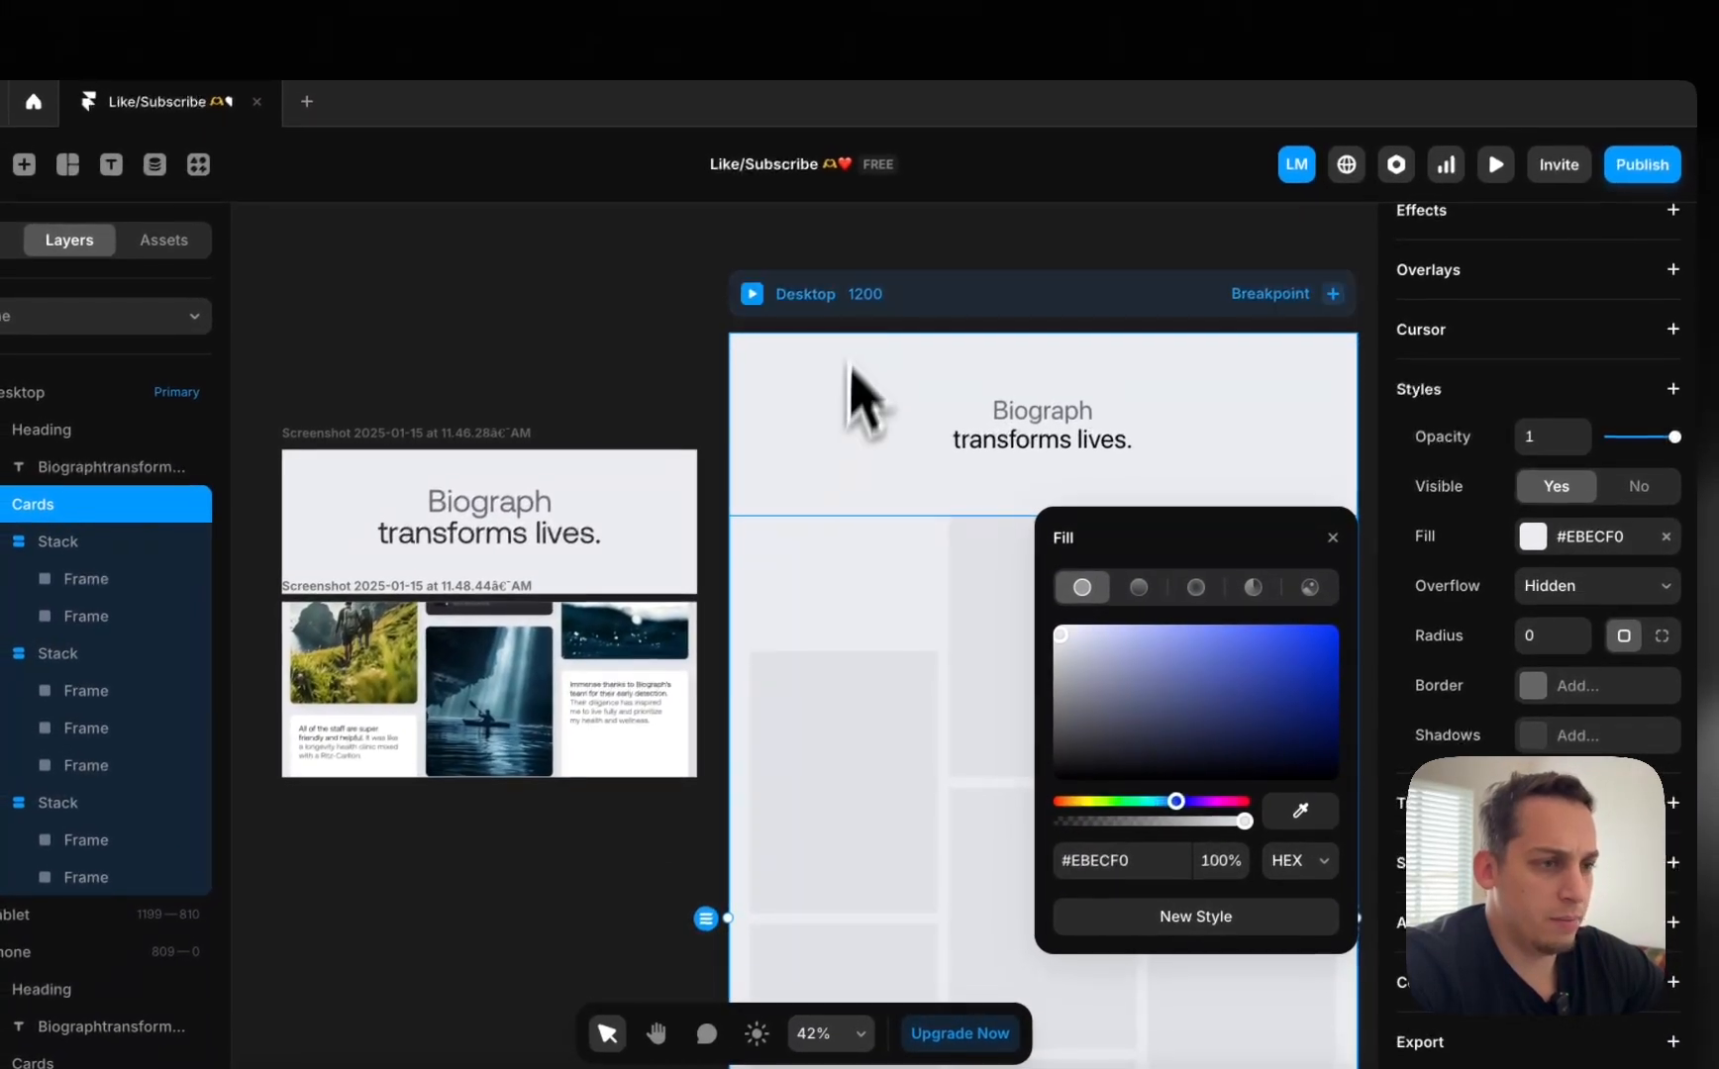
left_click(747, 277)
left_click(671, 364)
left_click(884, 589)
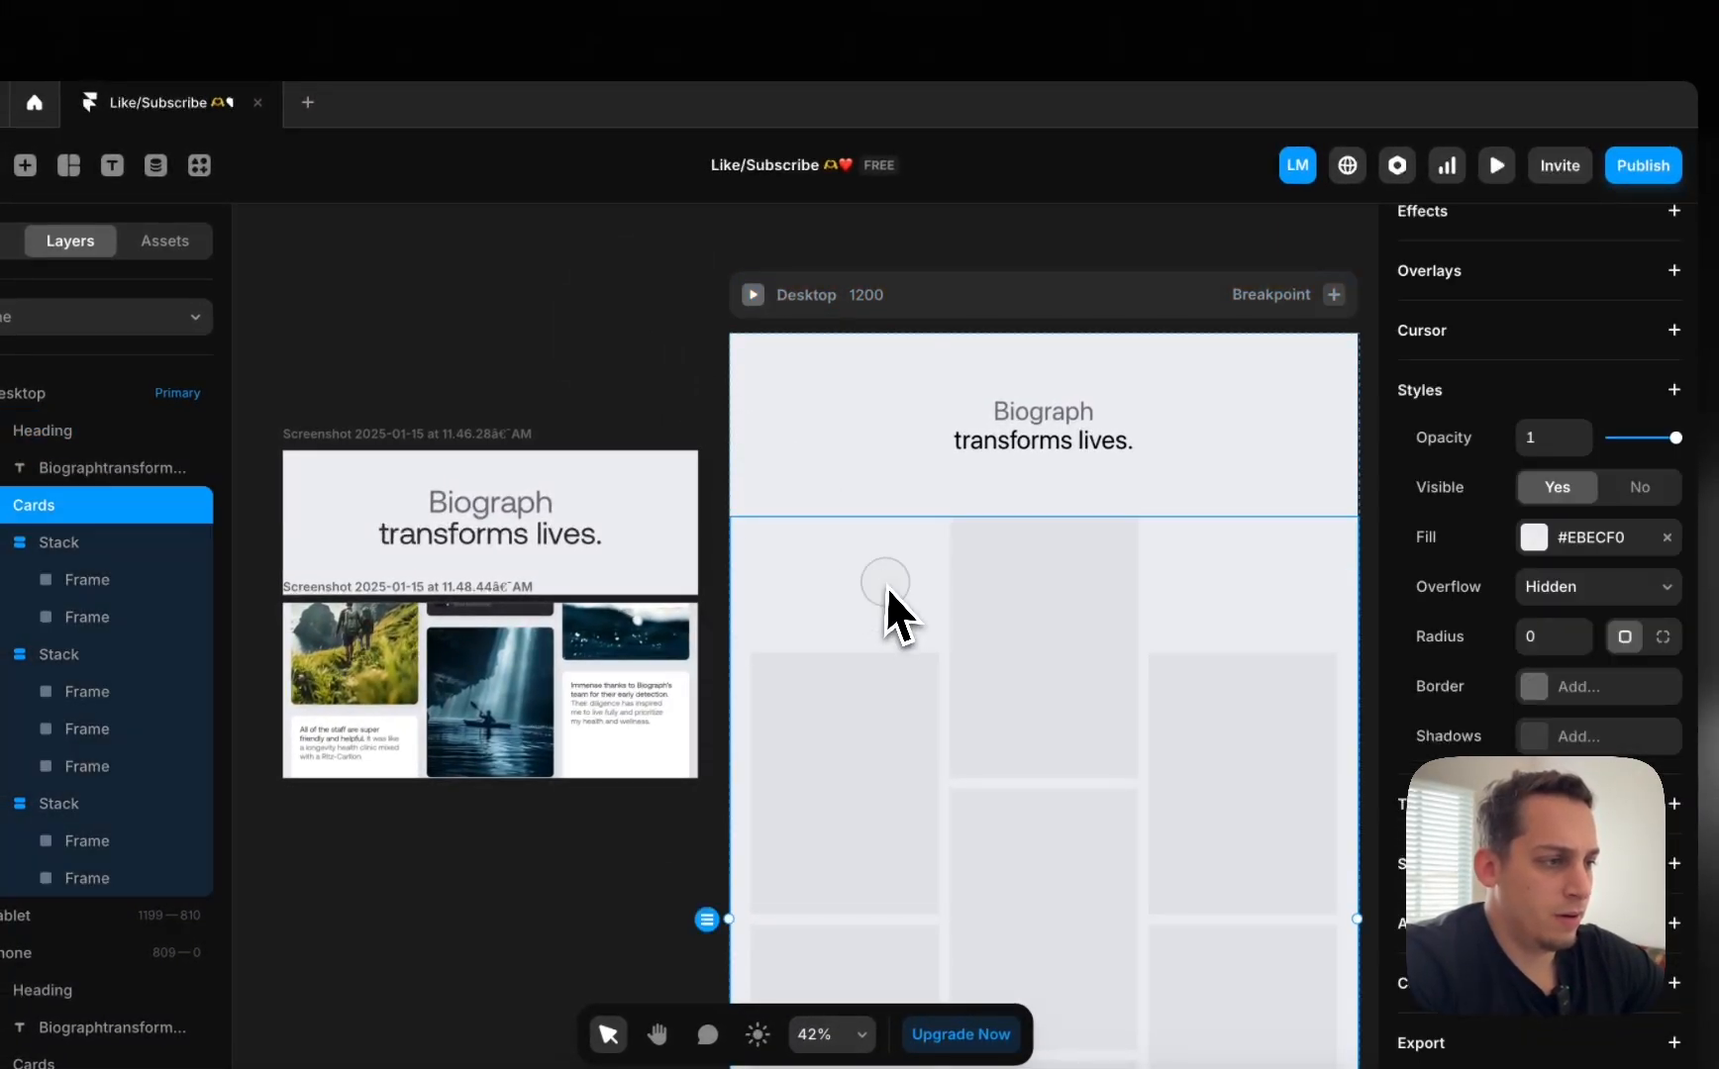
scroll(896, 619, "right", 5)
scroll(880, 594, "right", 1)
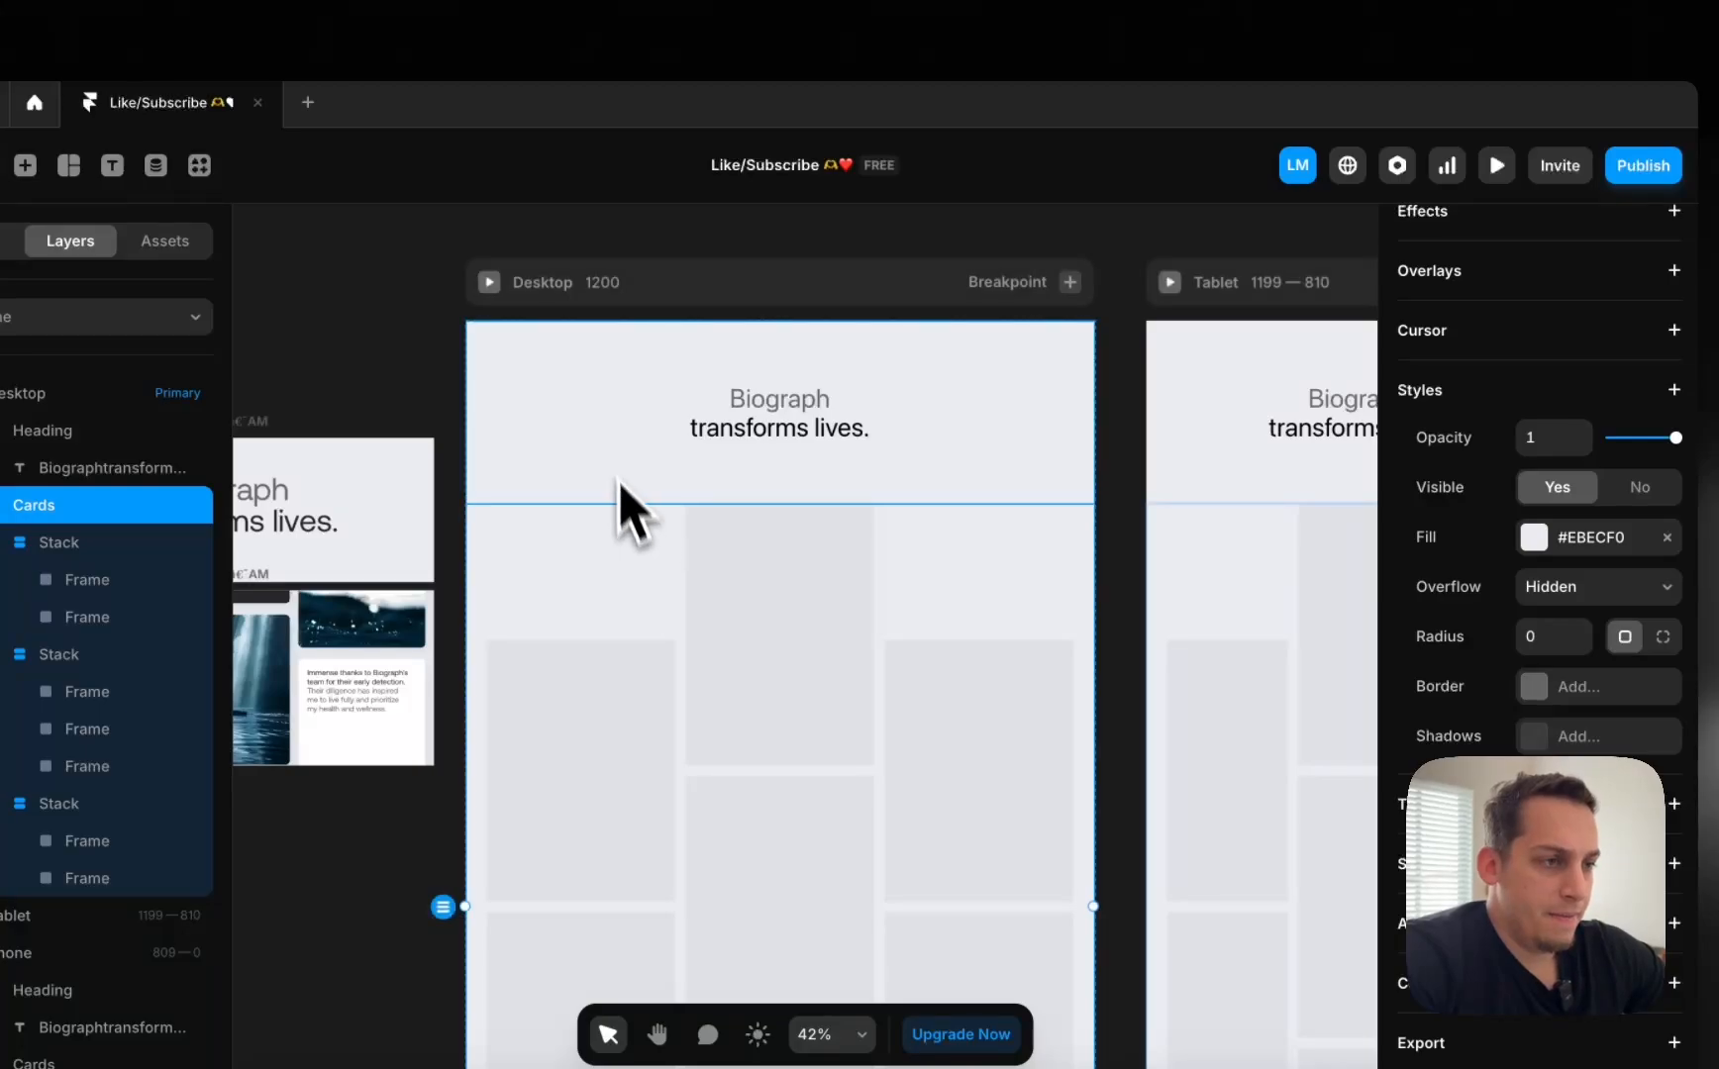
Try a different position type for the desktop Heading stack and undo the change.
left_click(605, 453)
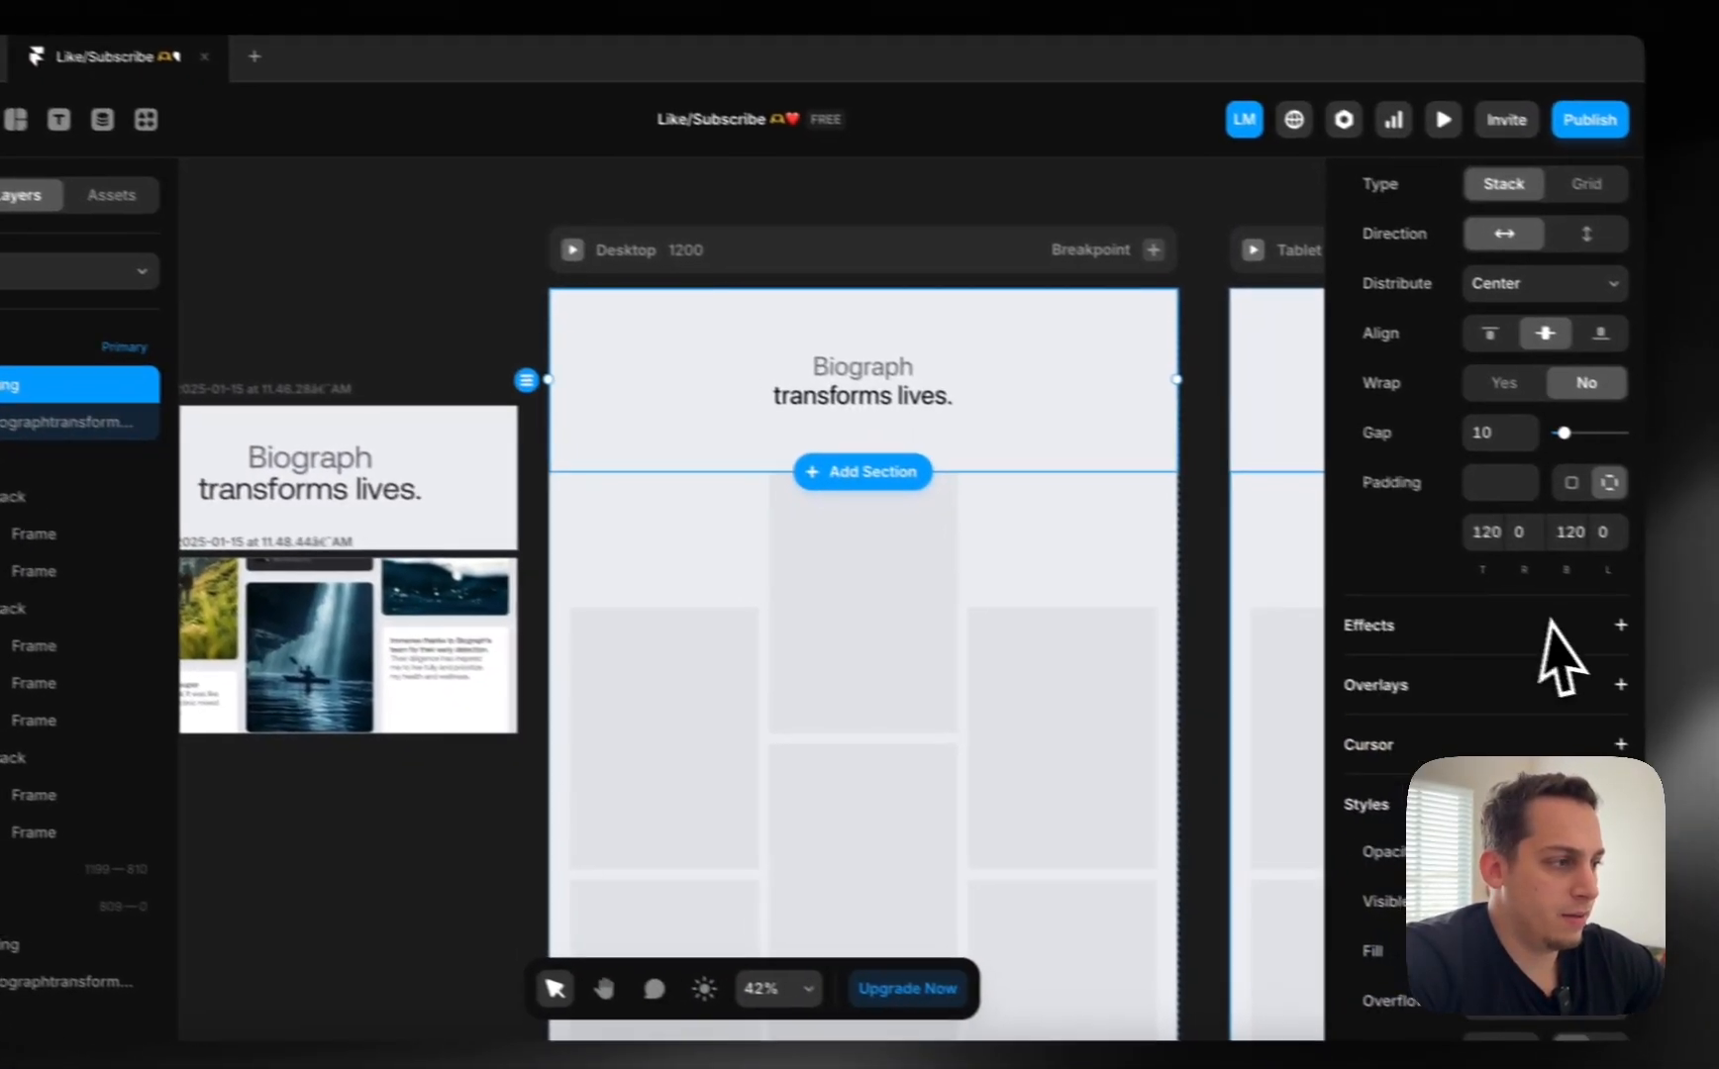
scroll(1604, 510, "up", 5)
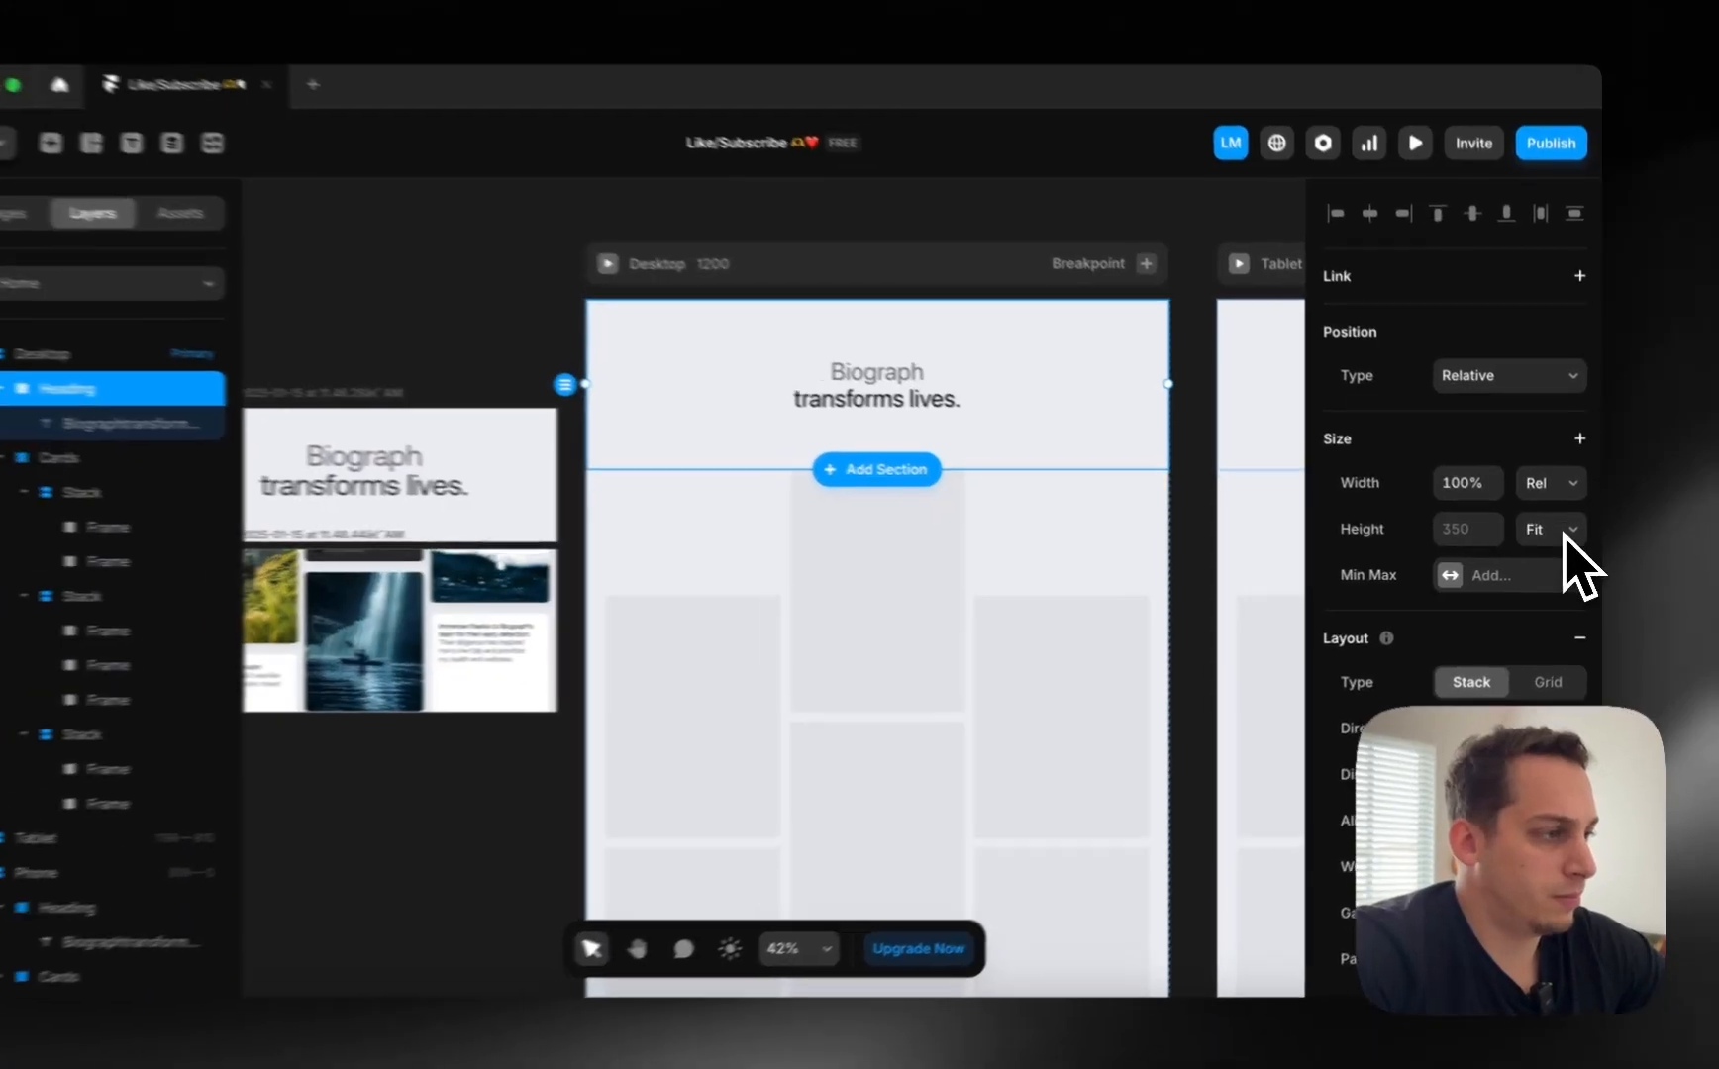
scroll(1563, 536, "down", 3)
scroll(1555, 551, "up", 3)
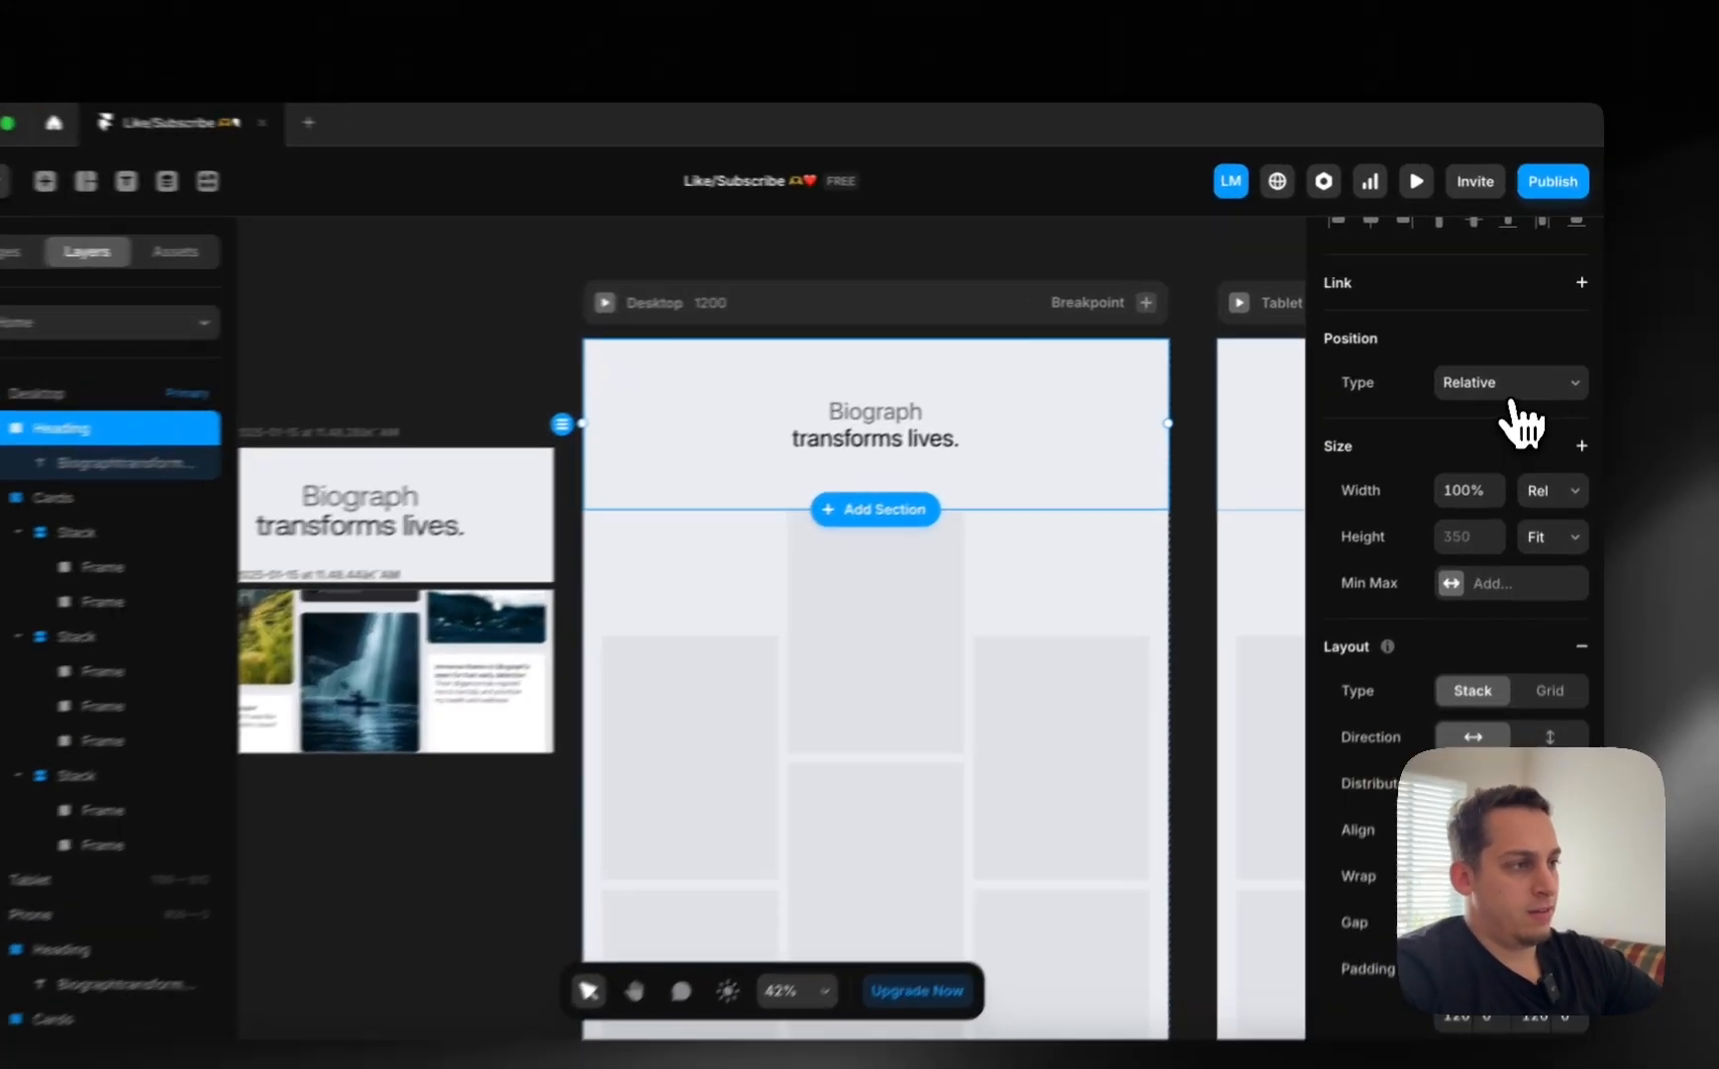
left_click(1512, 394)
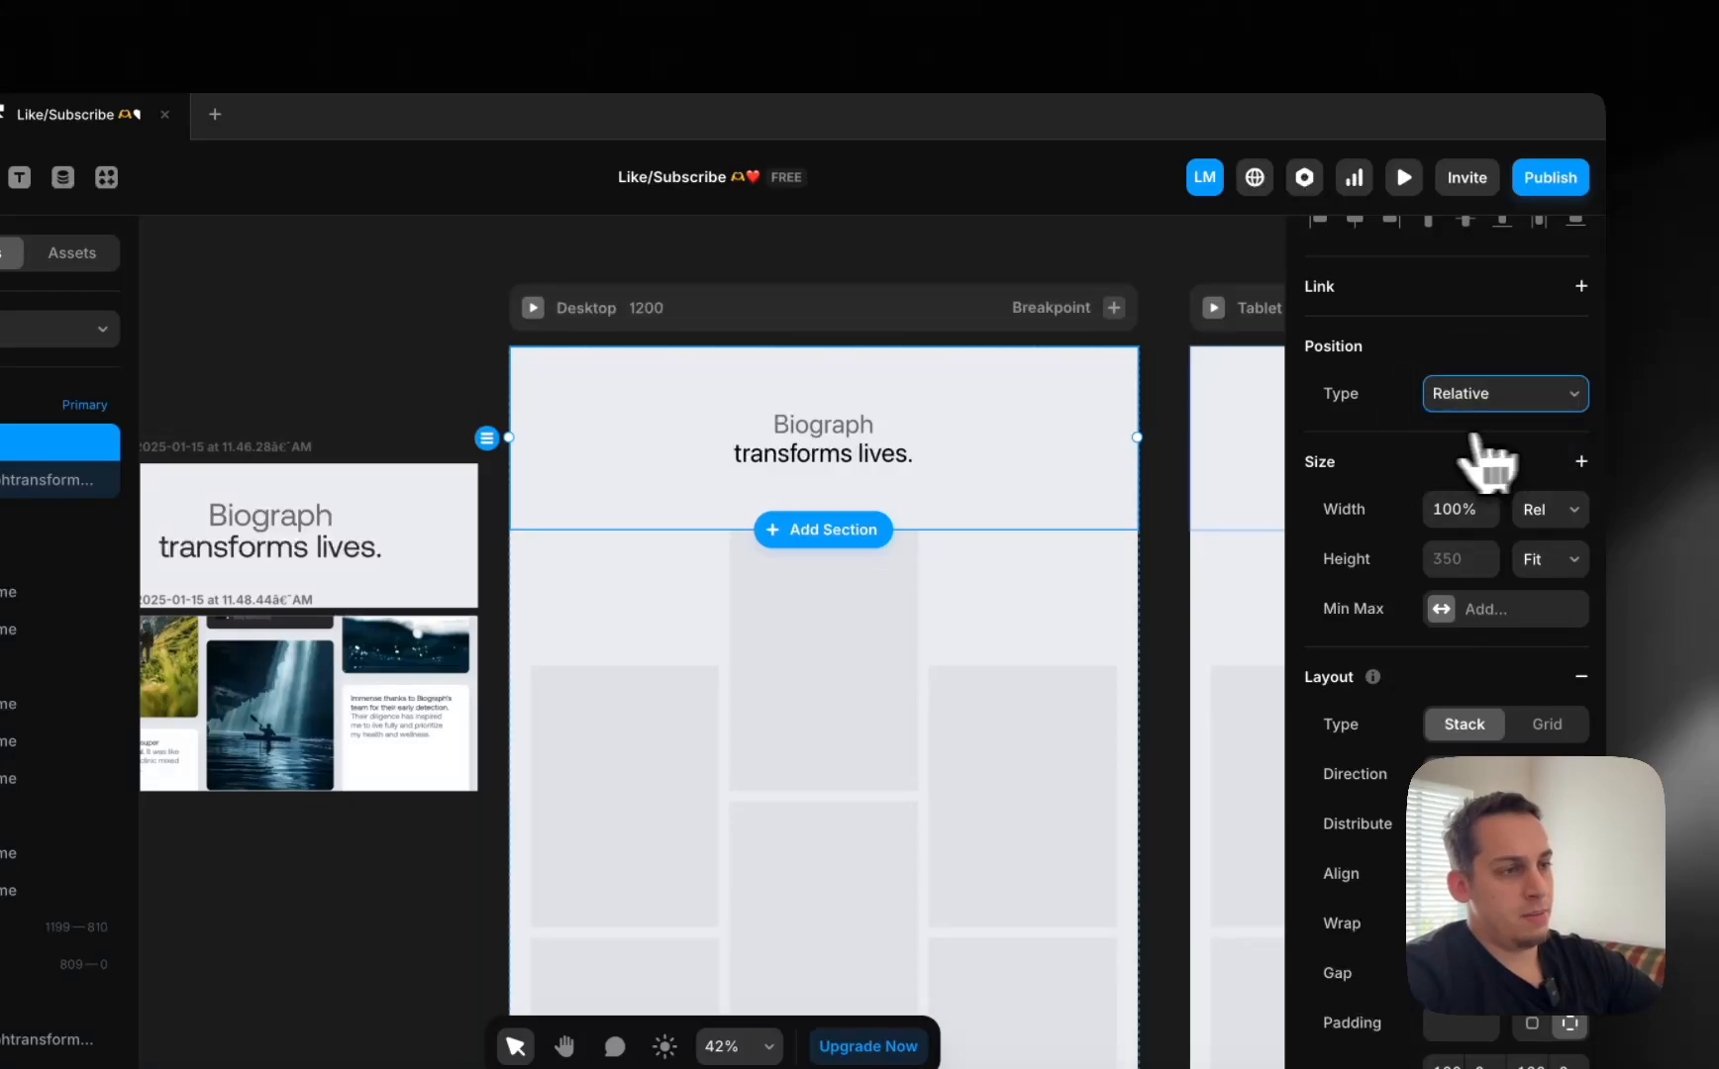
left_click(1475, 441)
key("super+z")
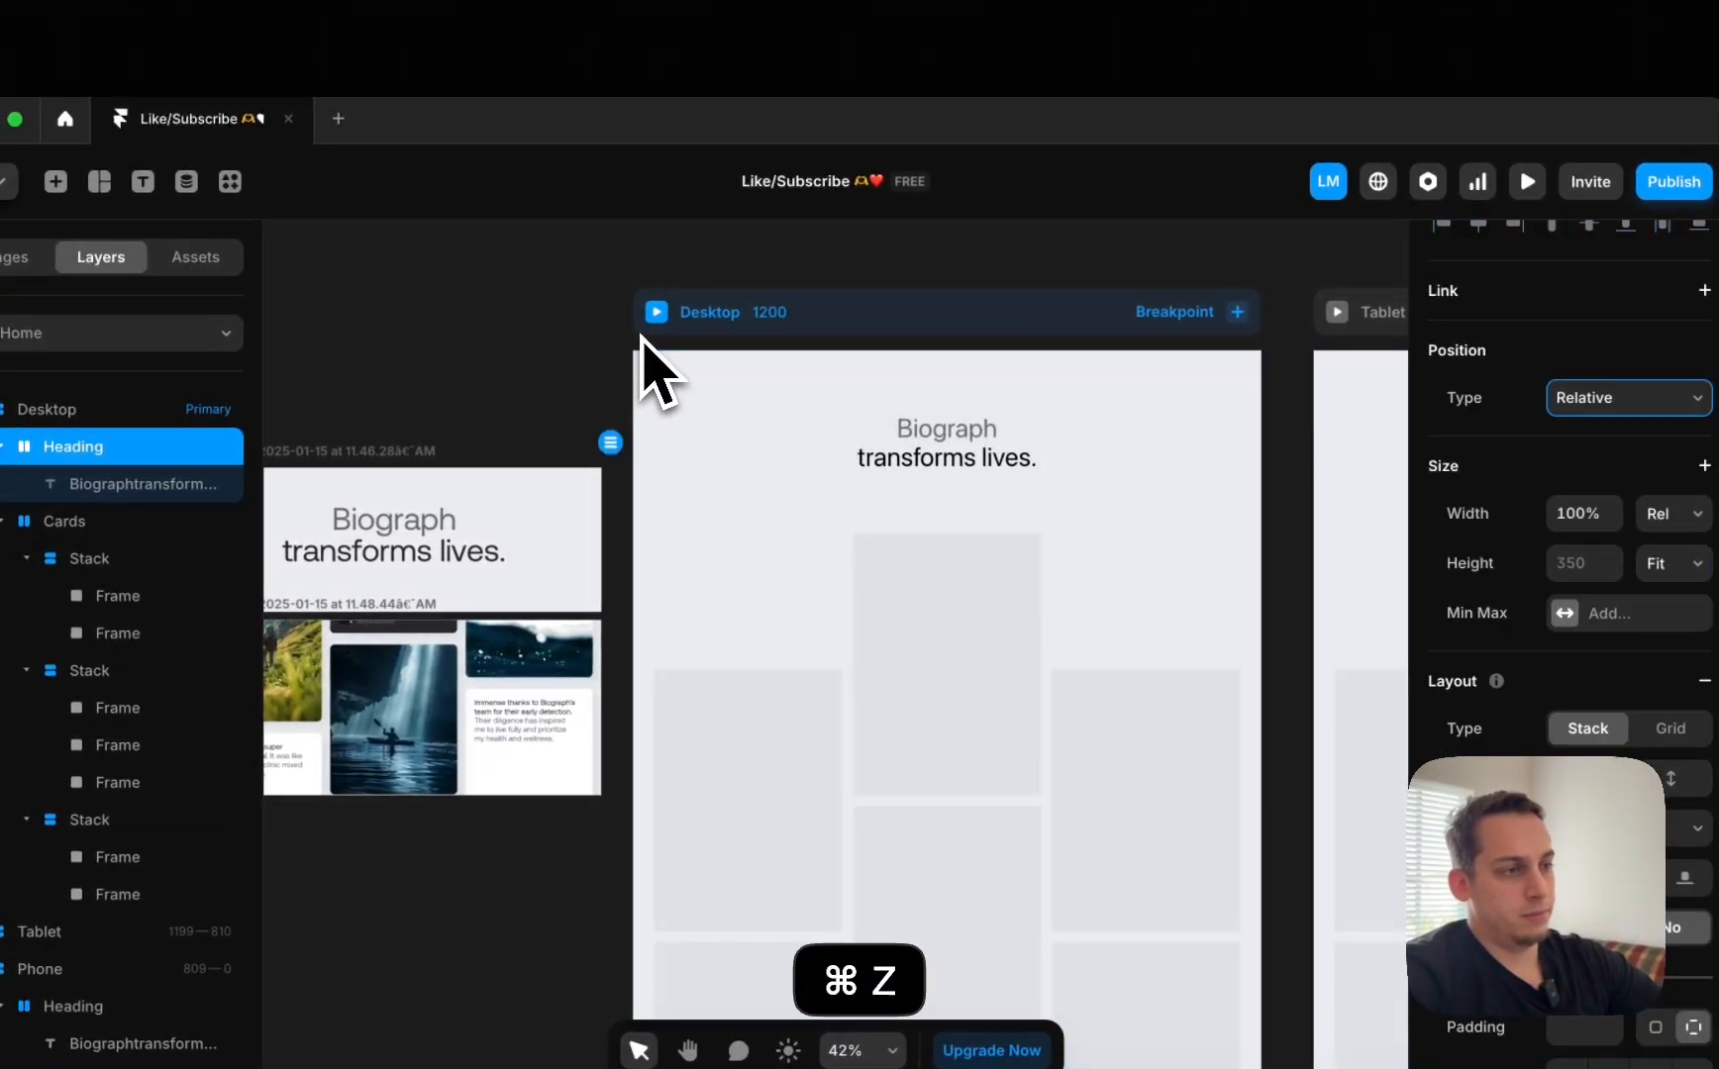
Add a Scroll Speed effect to the desktop Heading stack with the speed set to 0%.
left_click(583, 406)
left_click(757, 490)
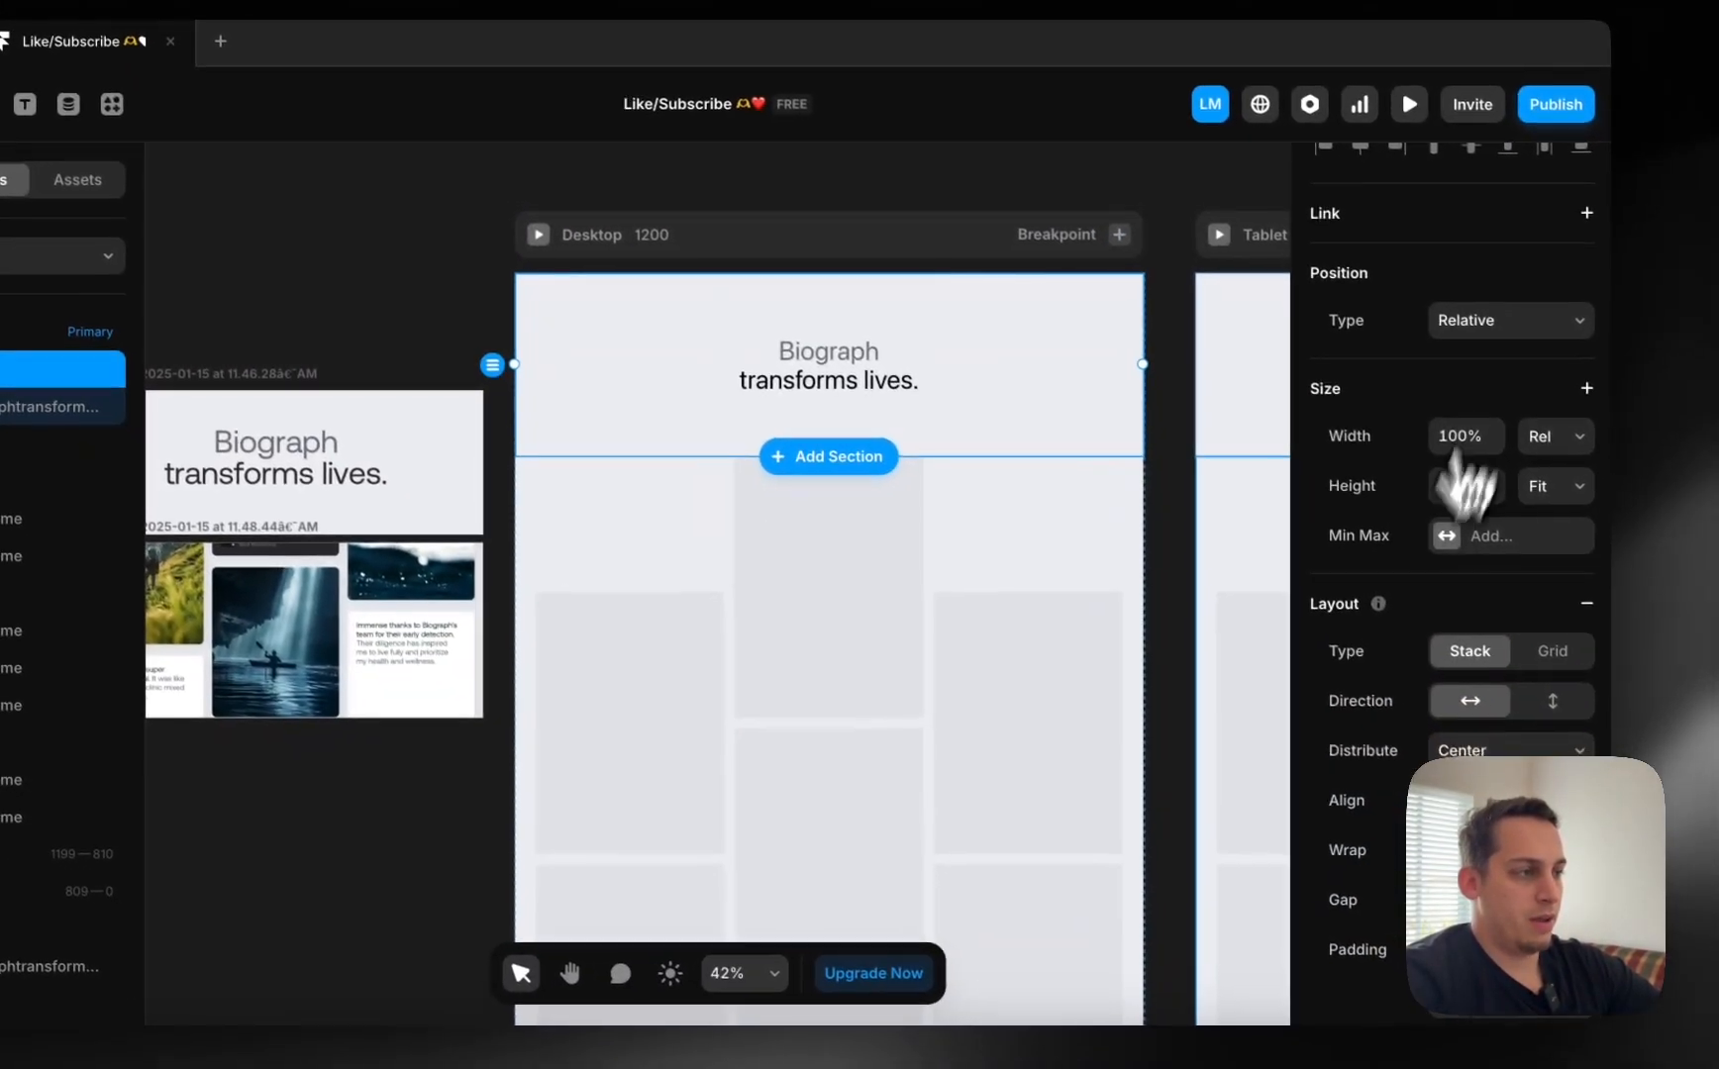
left_click(1507, 320)
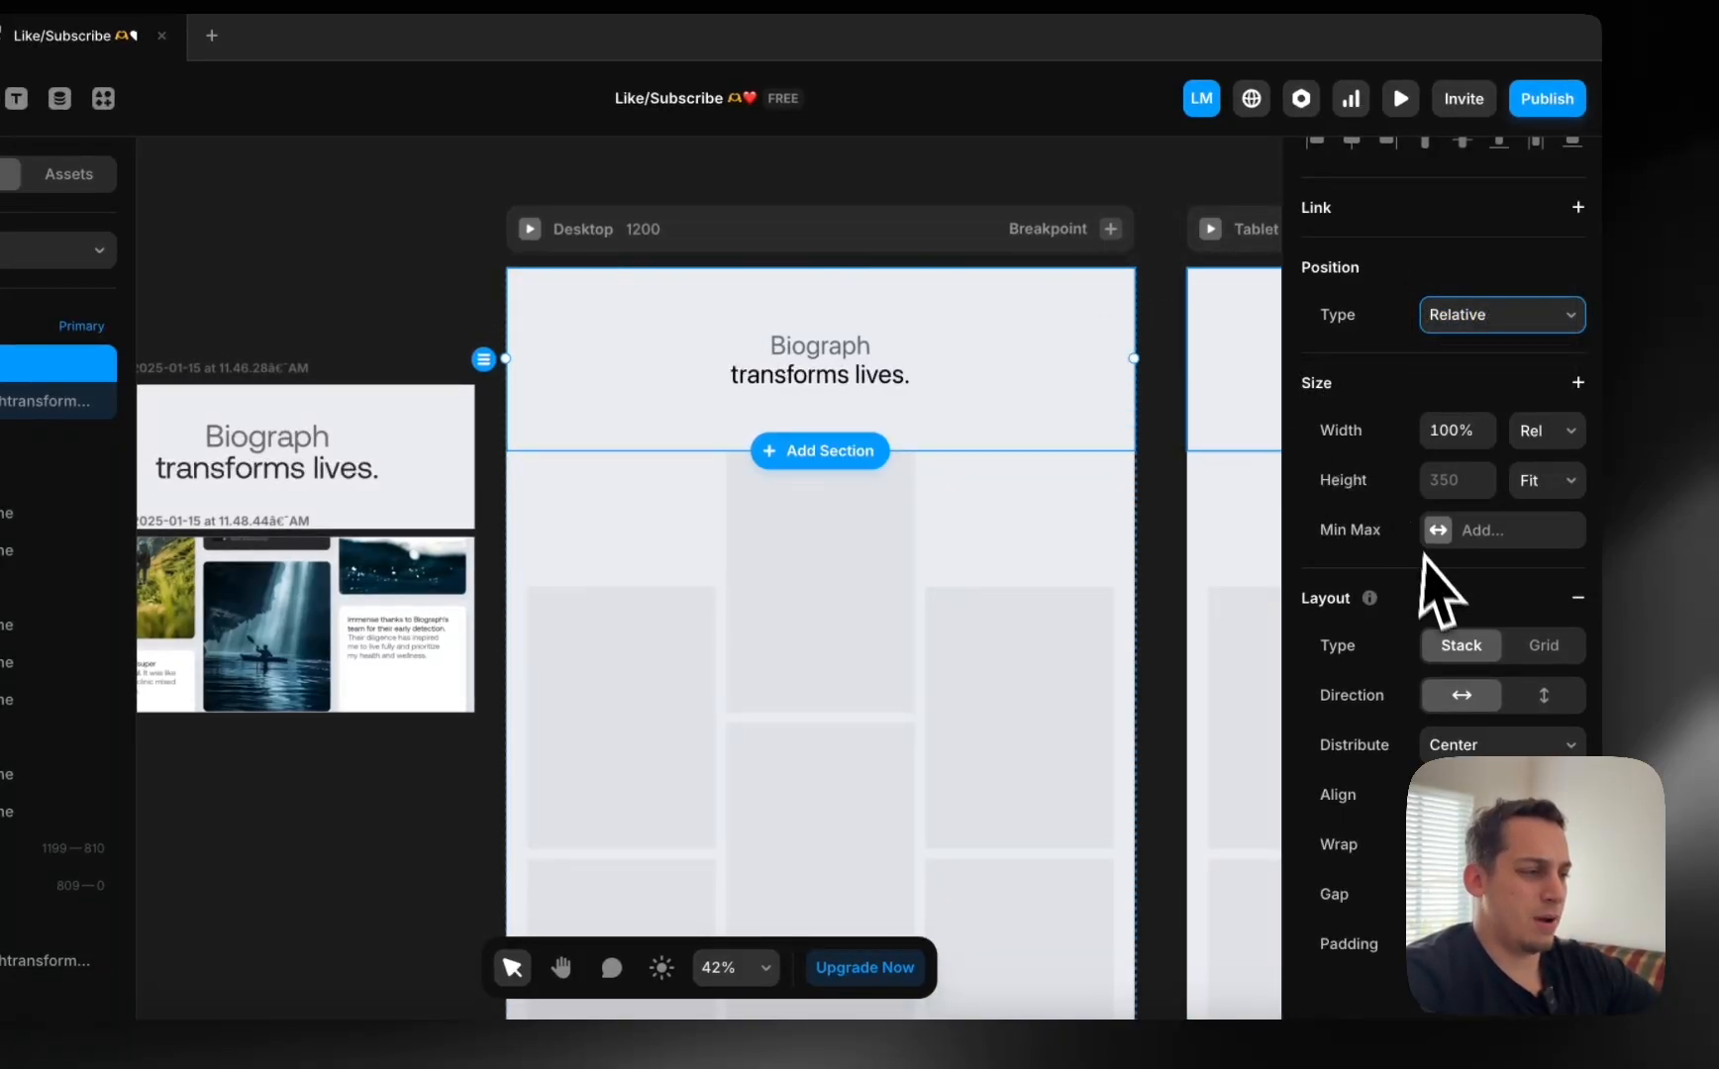
scroll(1423, 557, "down", 5)
left_click(1576, 723)
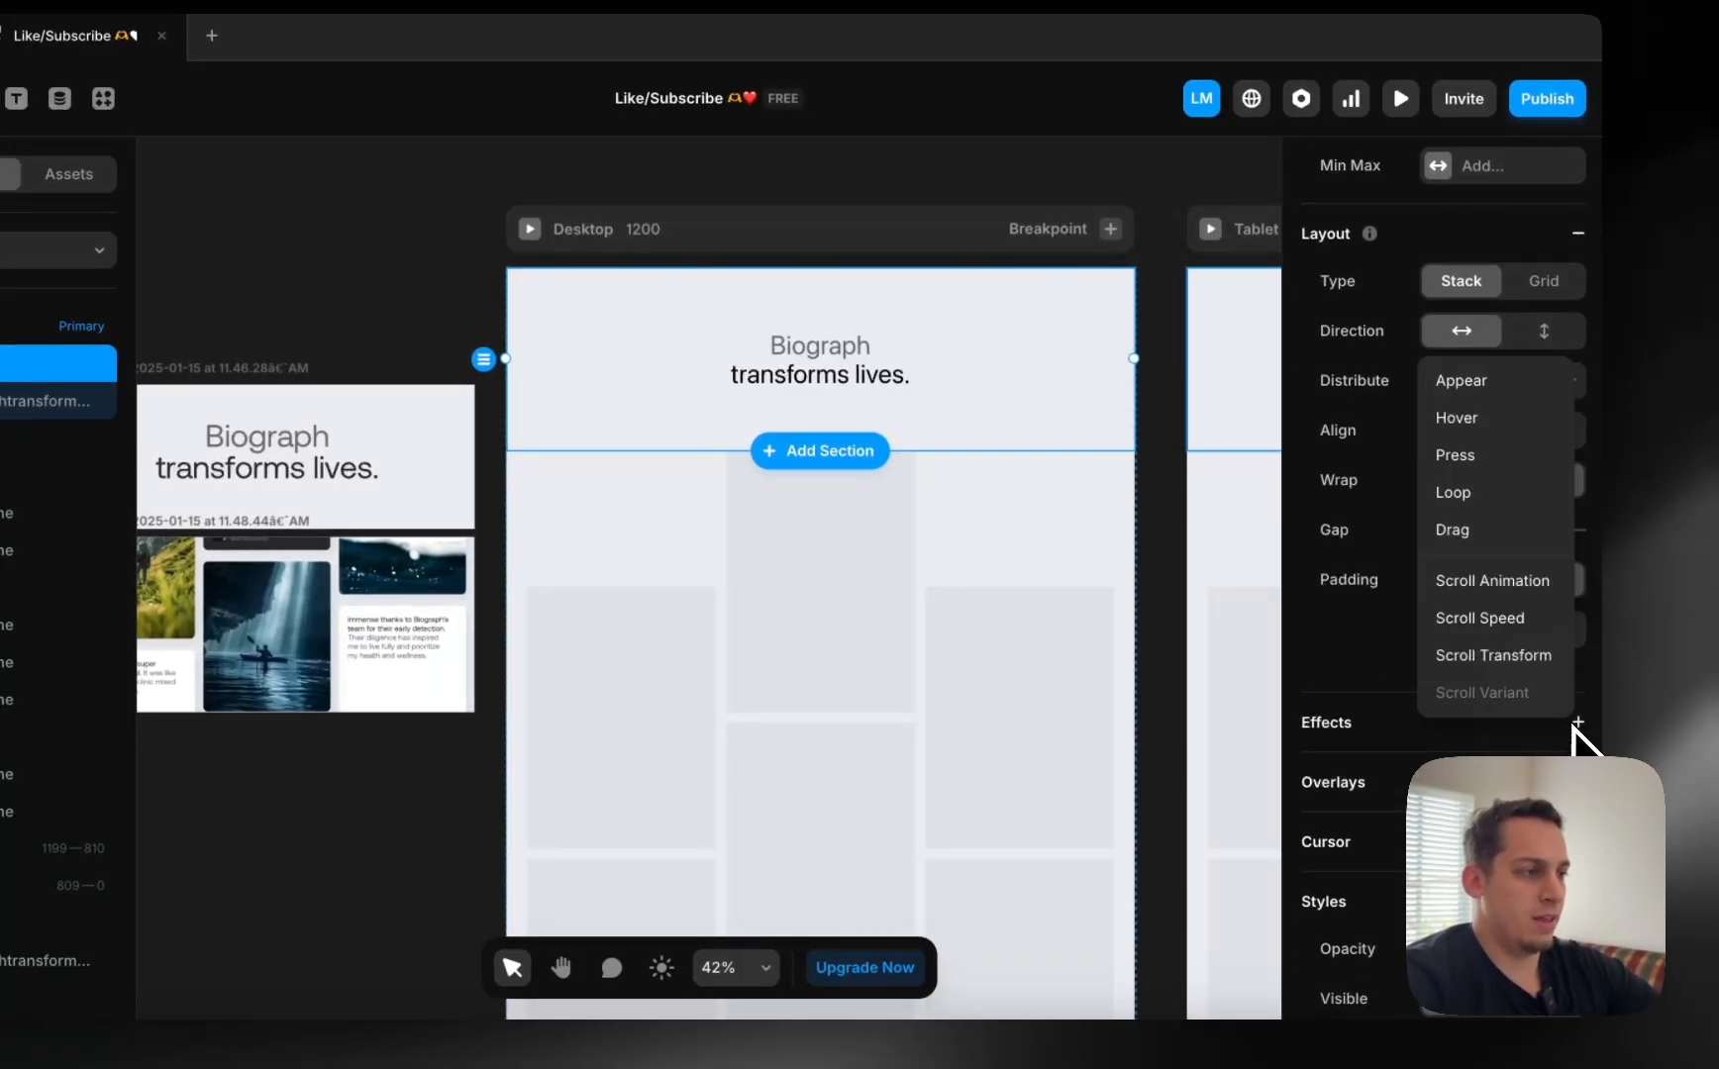
left_click(1518, 622)
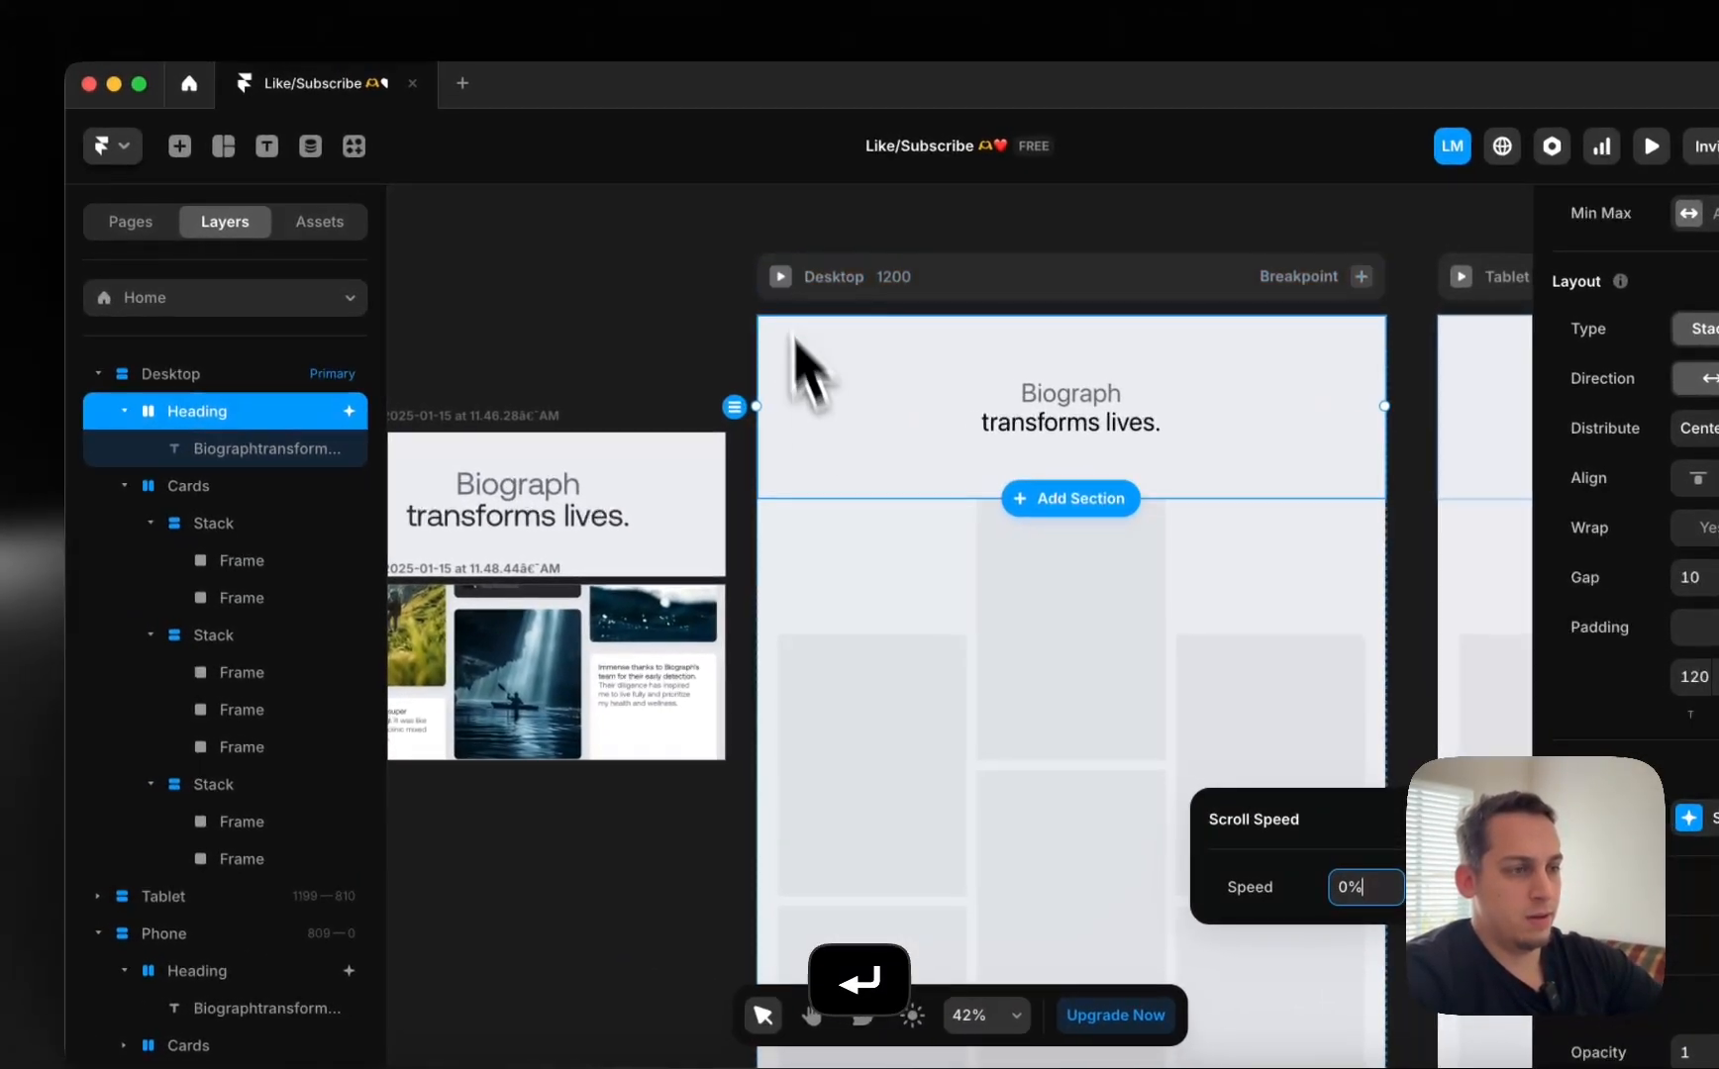
Add a Z Index of 1 to the desktop Cards stack.
left_click(602, 509)
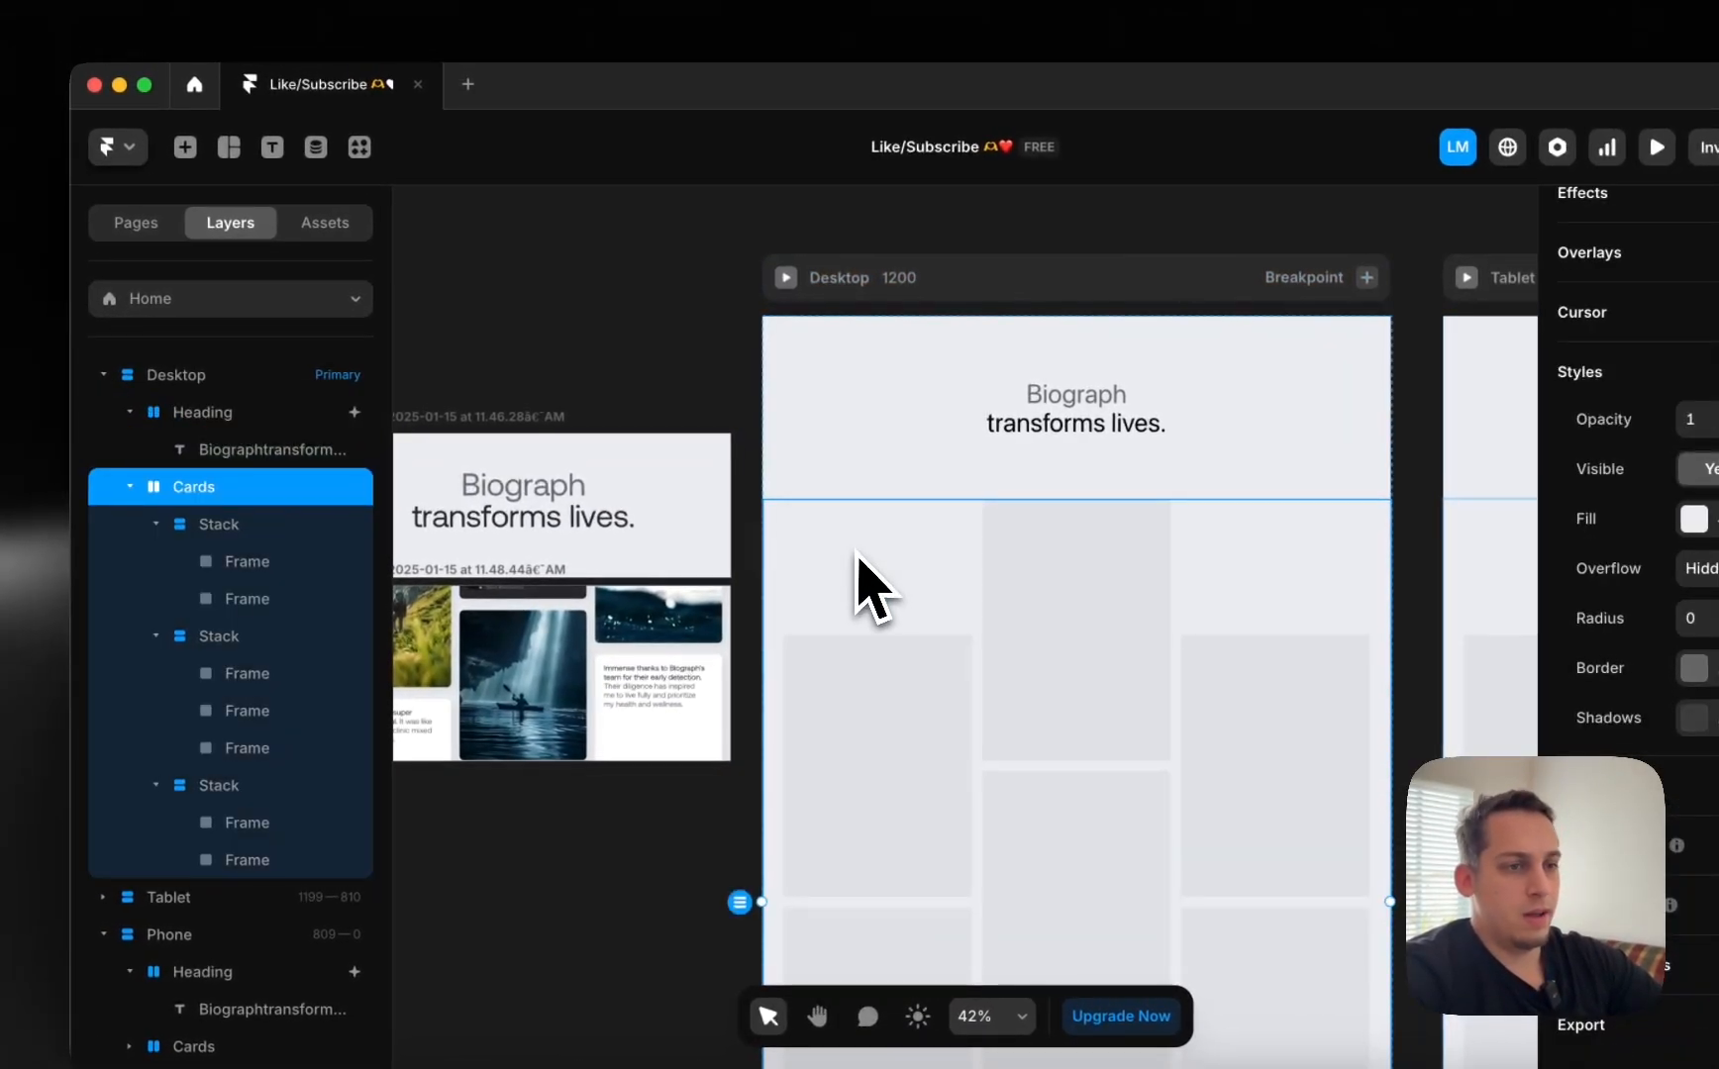
left_click(161, 481)
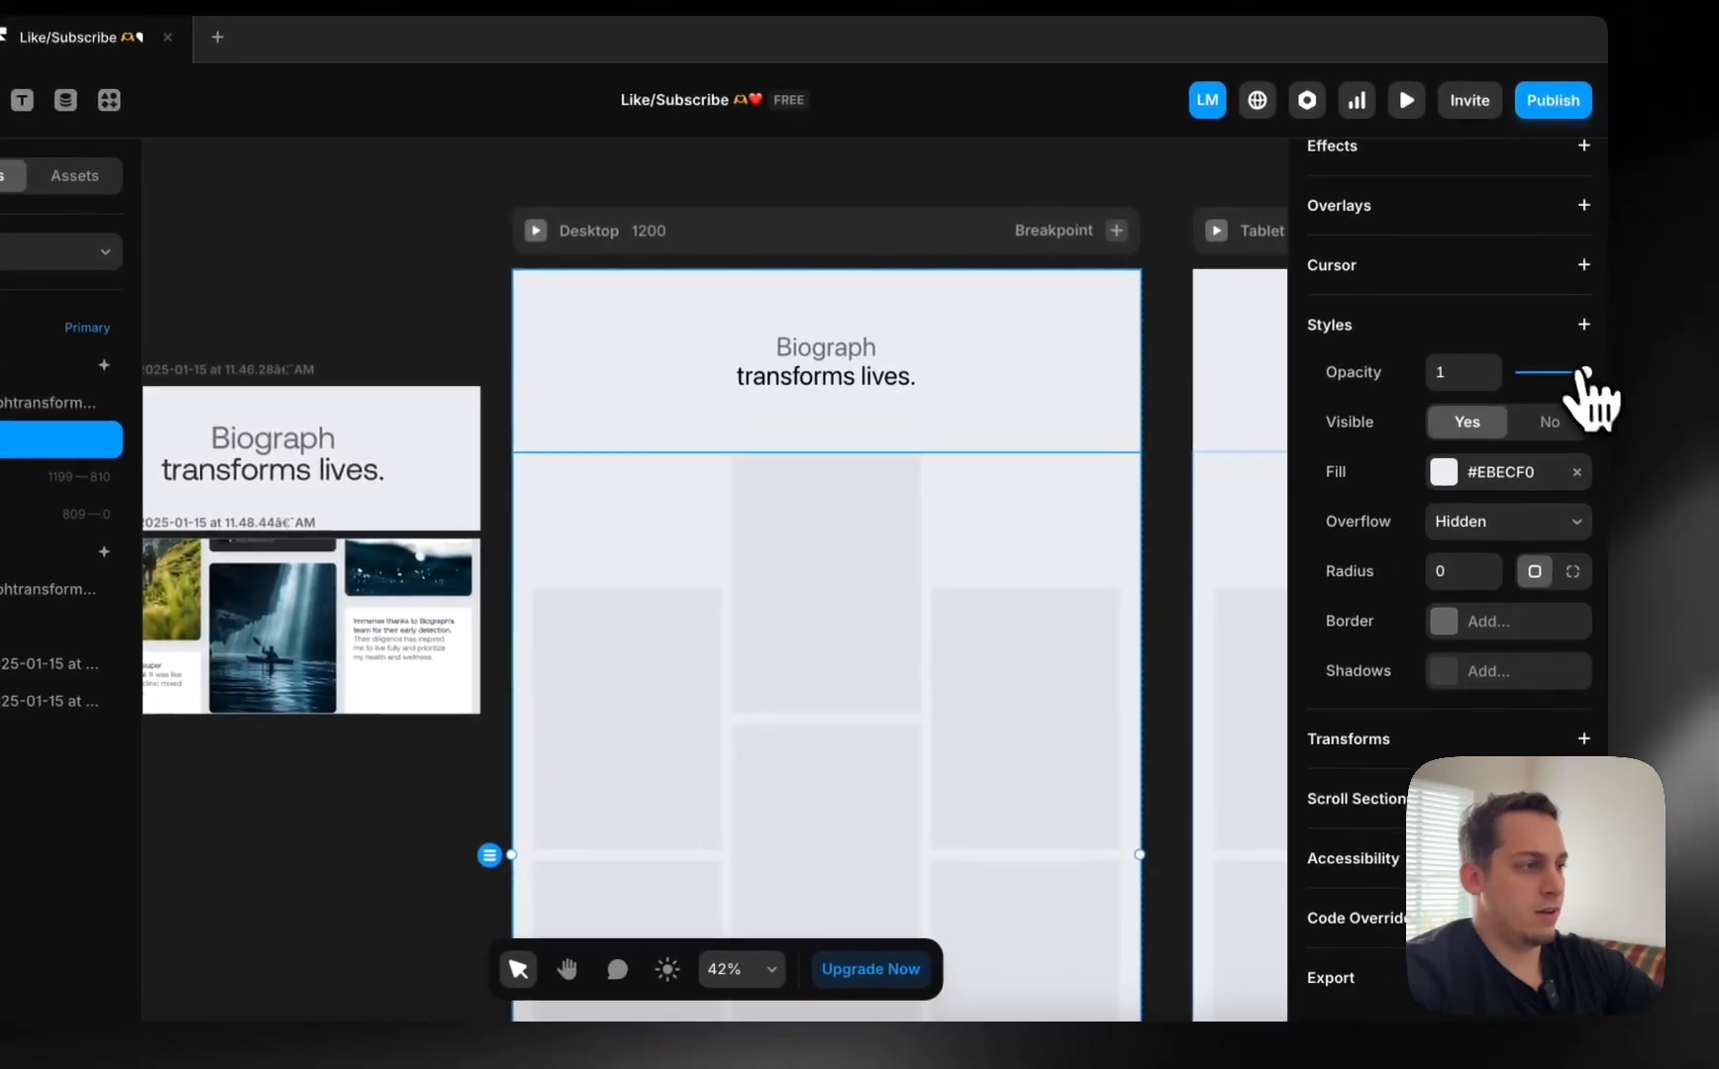
left_click(1577, 326)
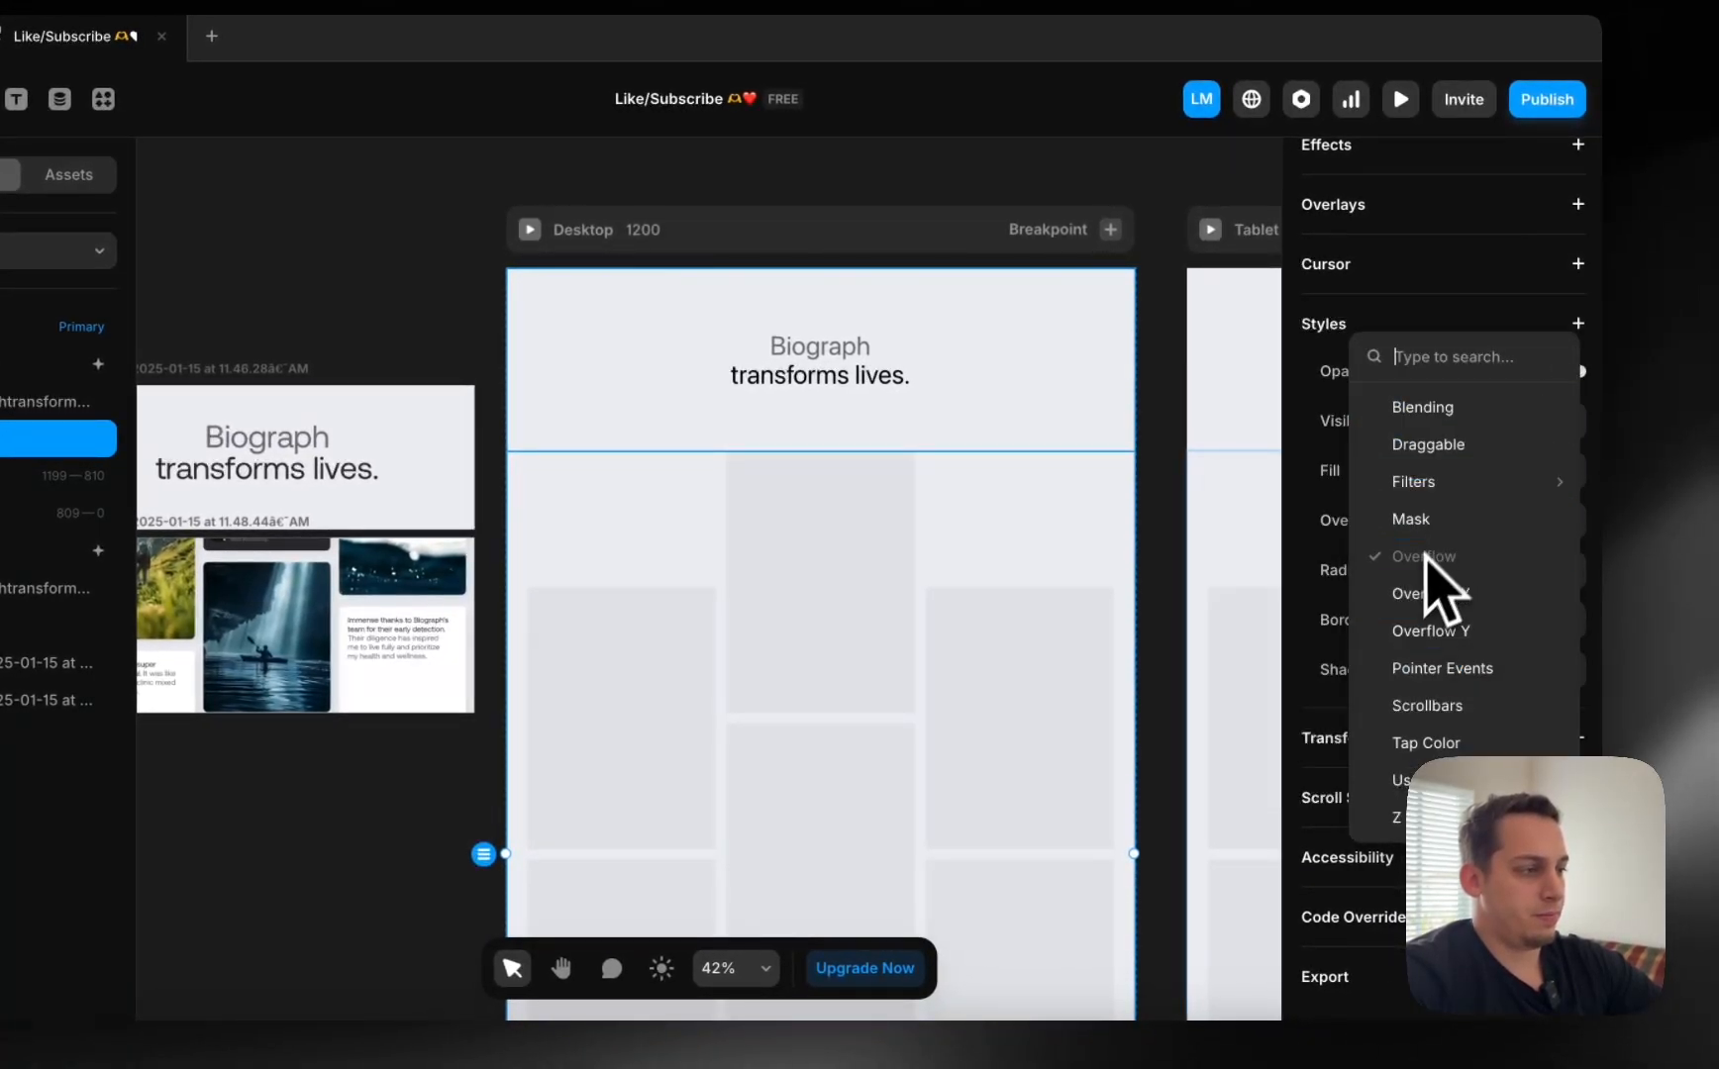
left_click(1396, 817)
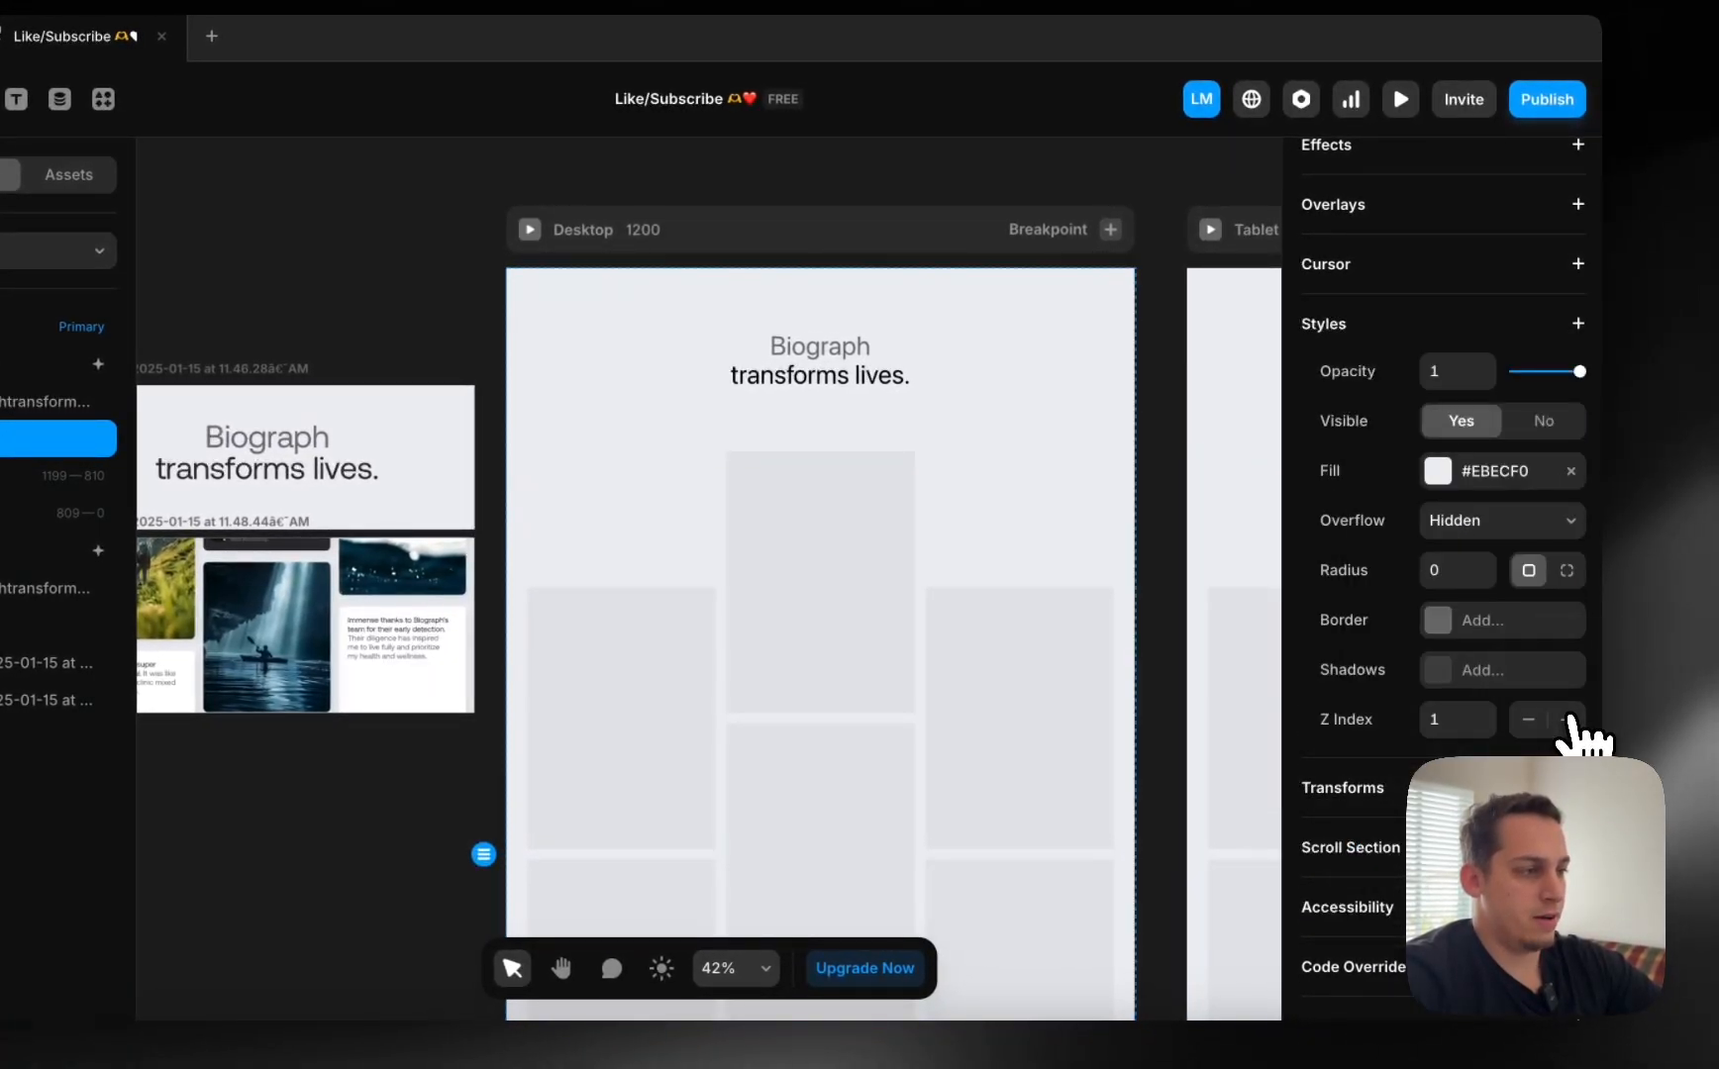
Add a Z Index style to the desktop Heading stack.
left_click(1017, 359)
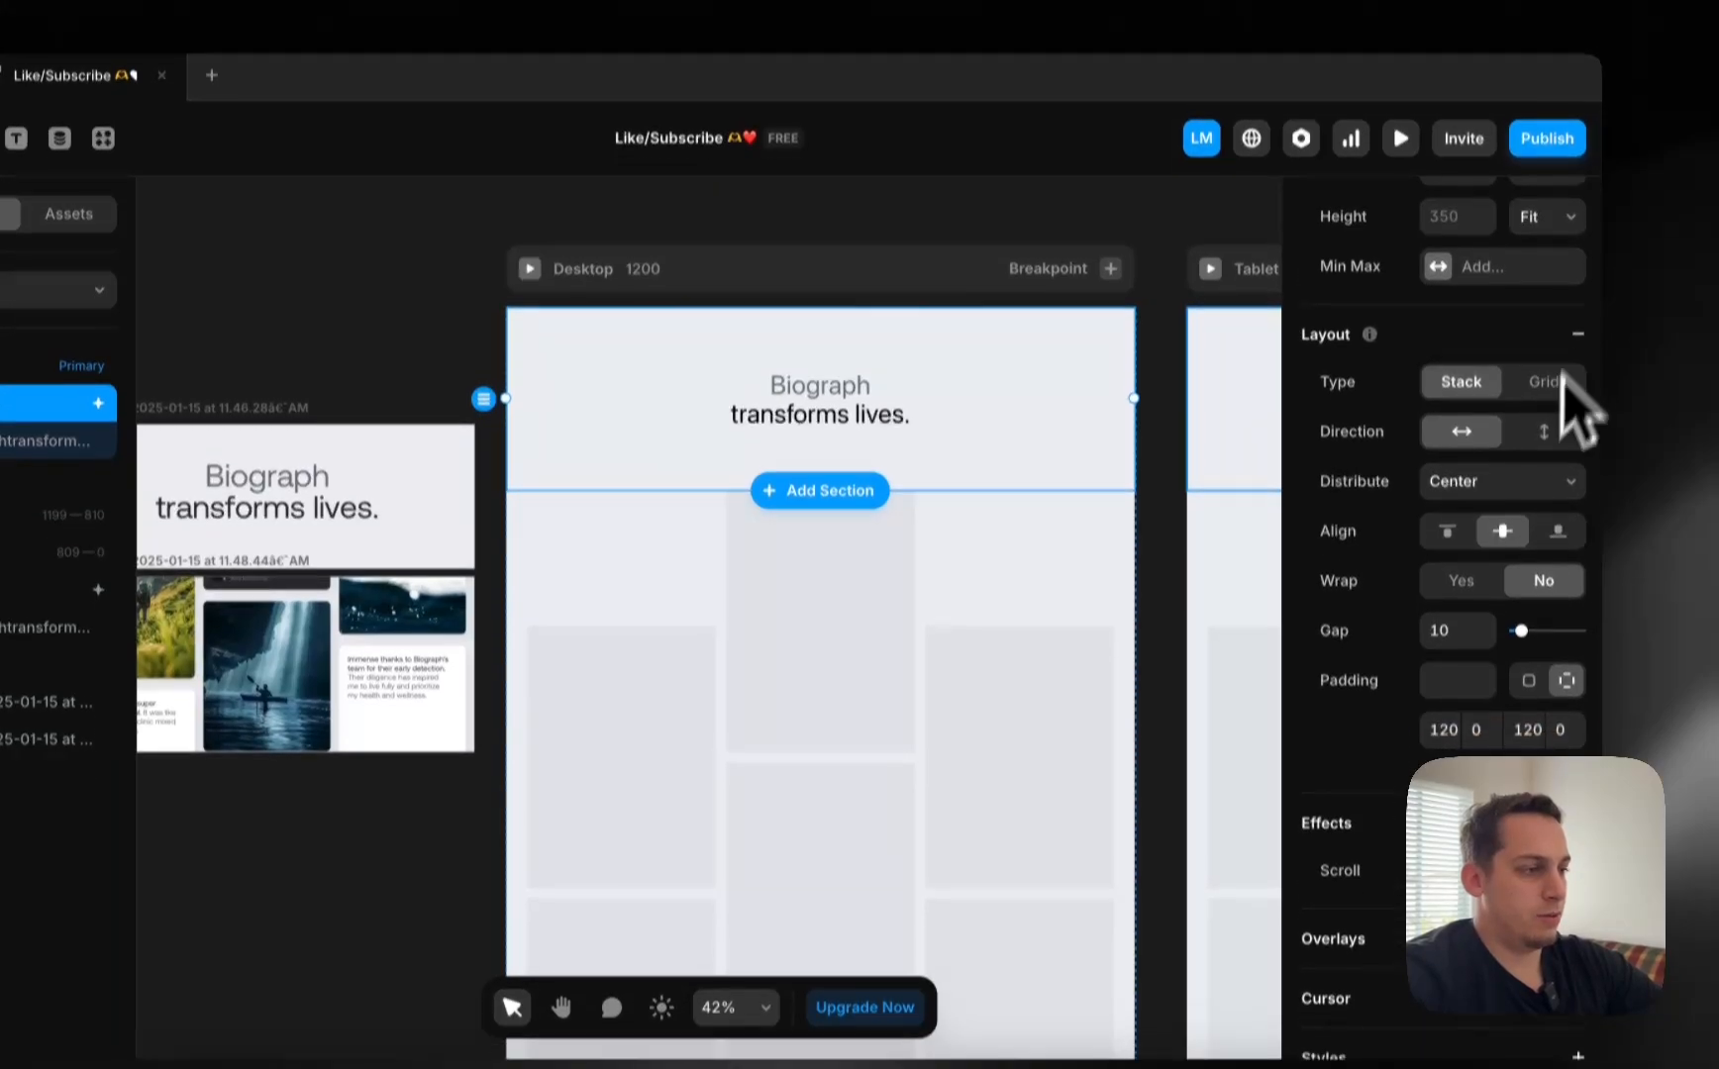
scroll(1534, 549, "down", 5)
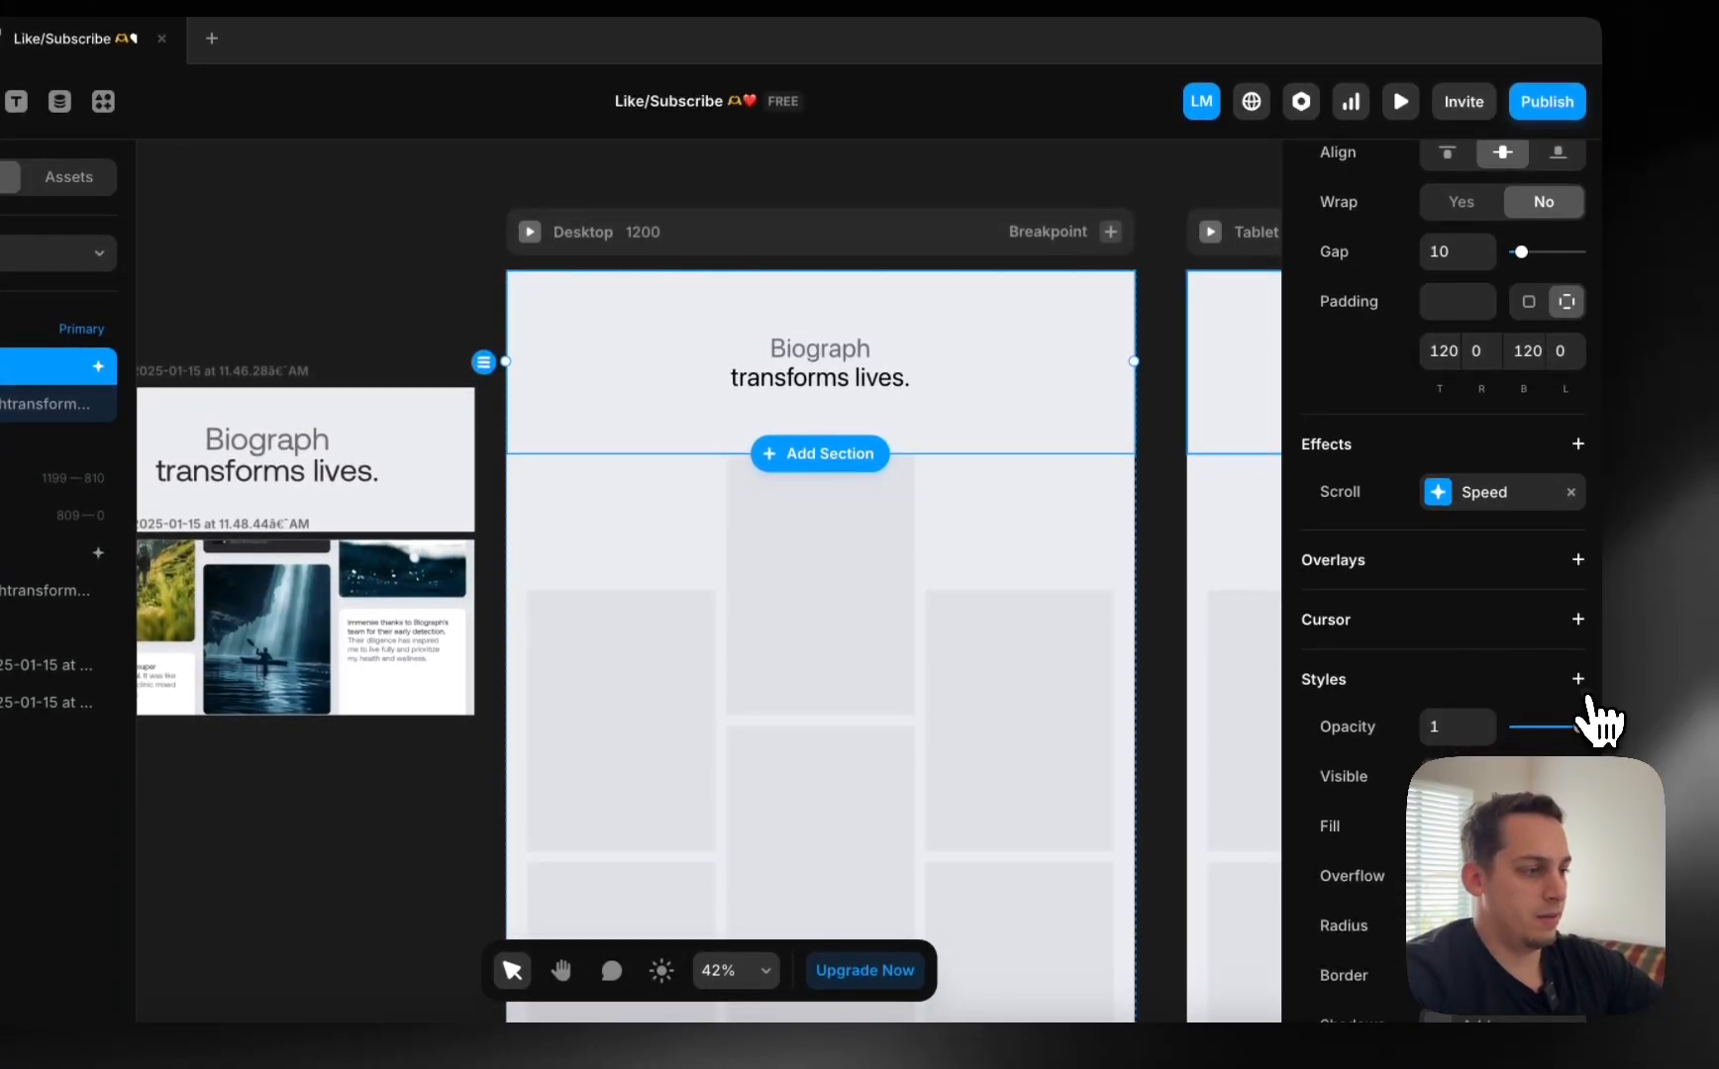
left_click(1578, 681)
left_click(1480, 669)
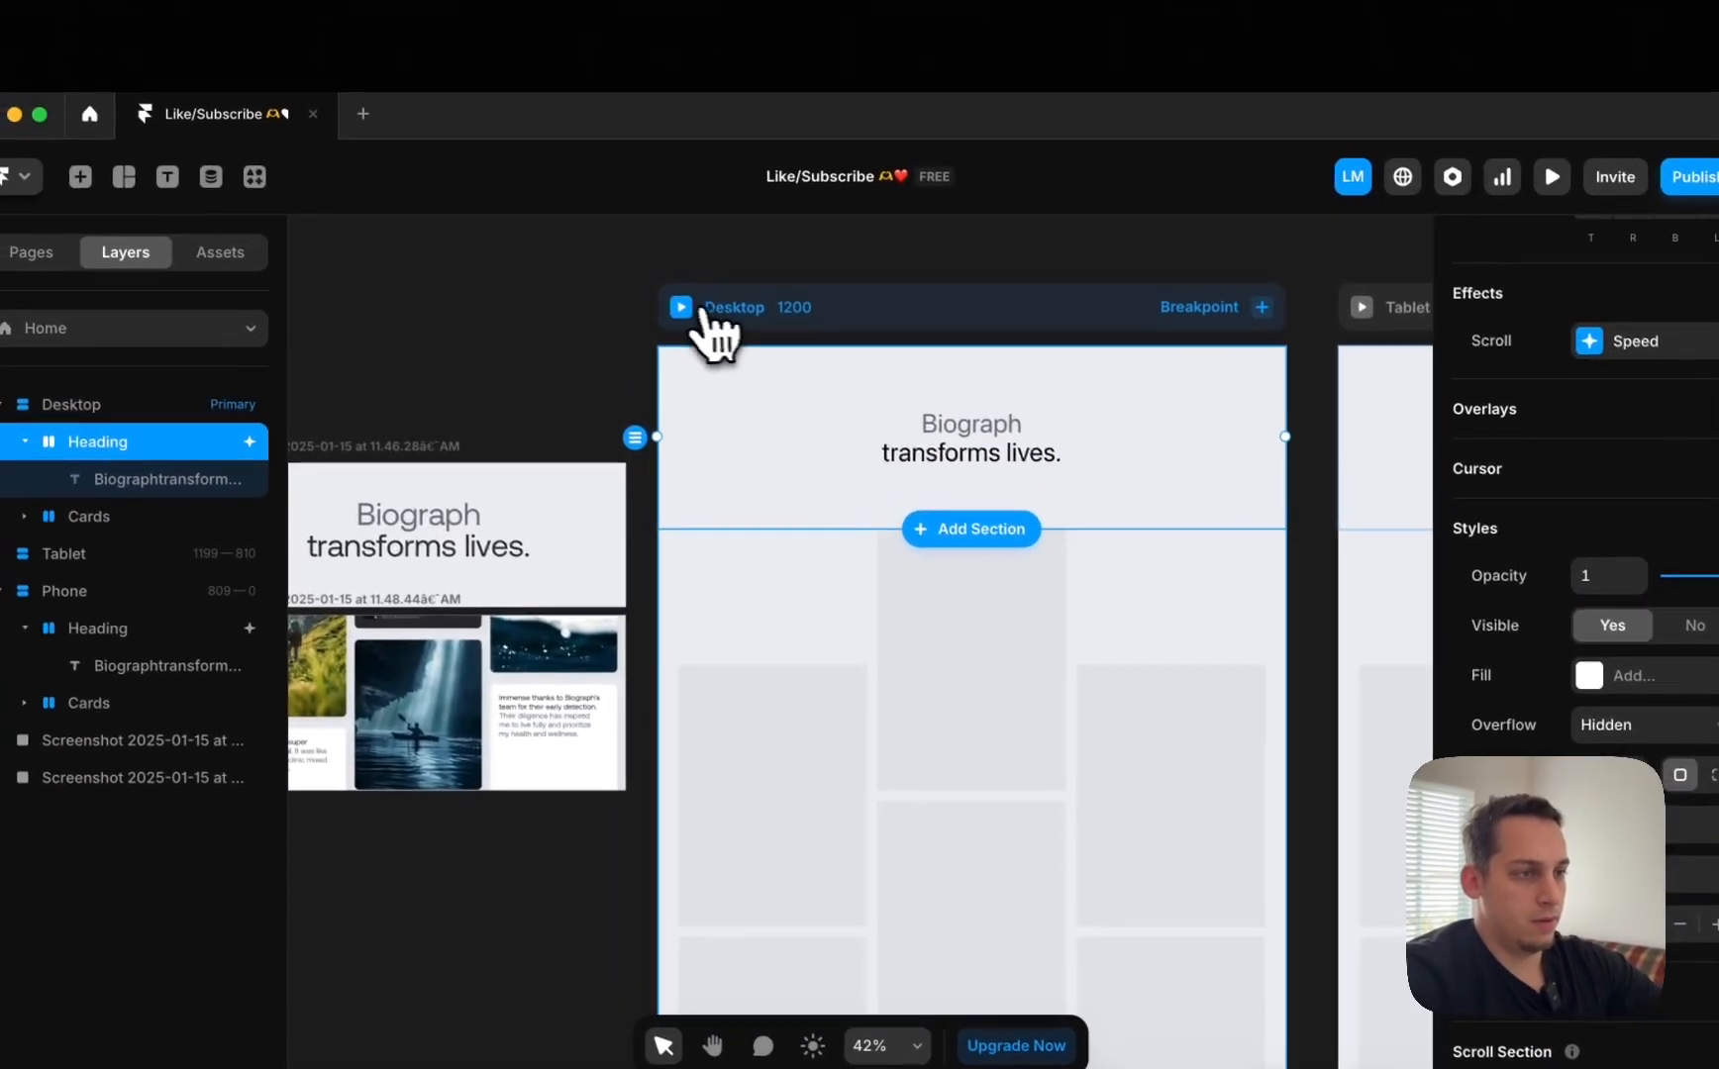
Preview the desktop page and scroll through it to check how the cards move over the heading.
left_click(529, 232)
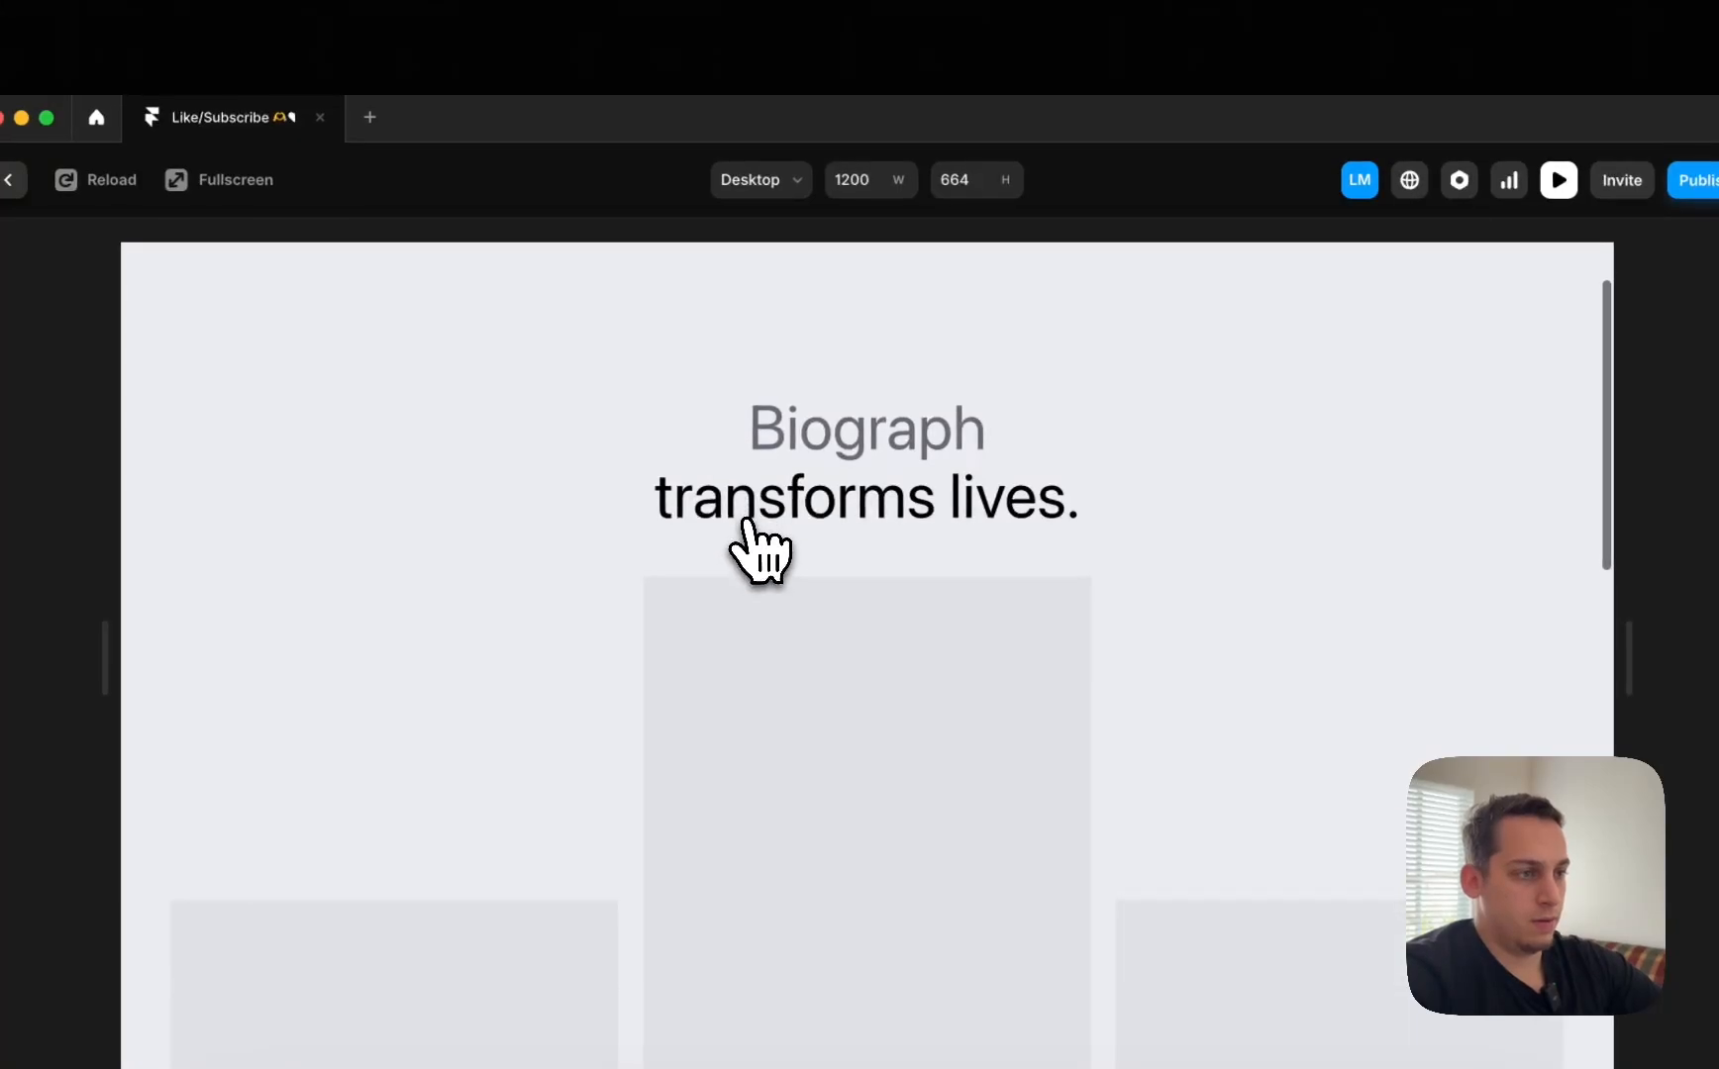
scroll(753, 544, "down", 10)
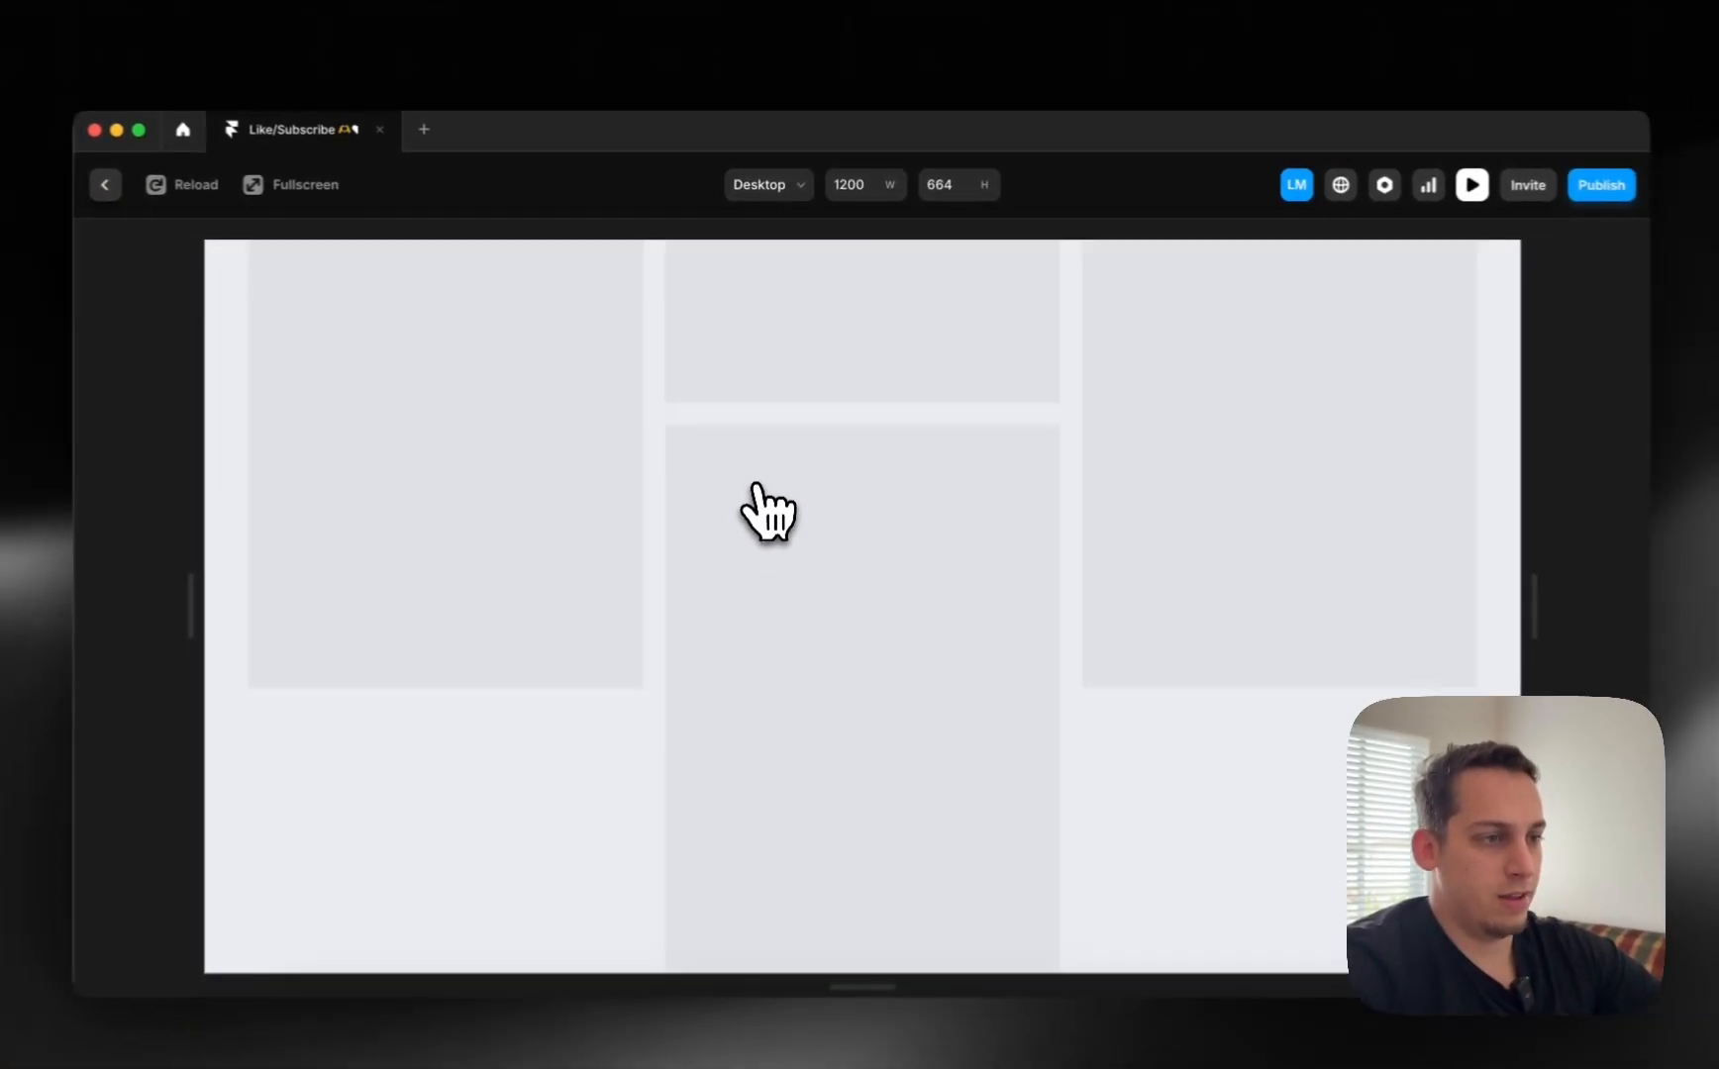
scroll(769, 512, "up", 5)
scroll(772, 495, "down", 2)
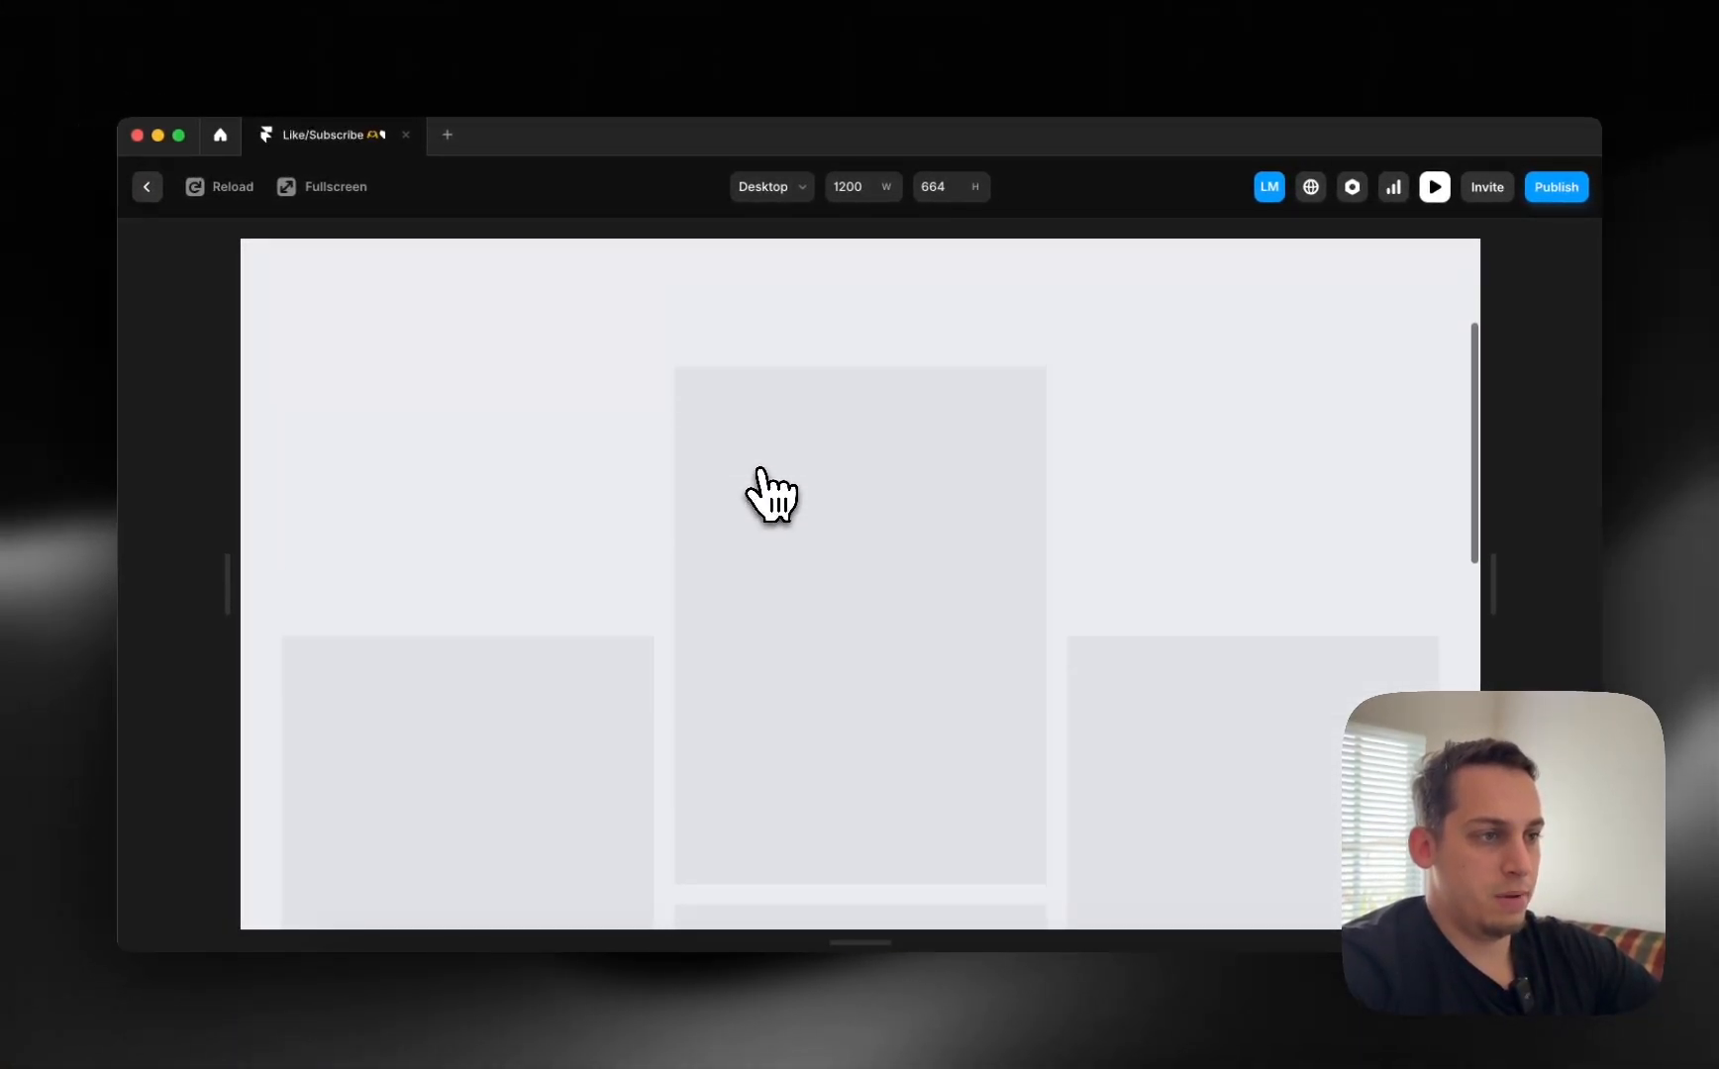
scroll(770, 495, "up", 5)
Return to the canvas and set the desktop Heading stack's top and bottom padding to 200.
left_click(147, 186)
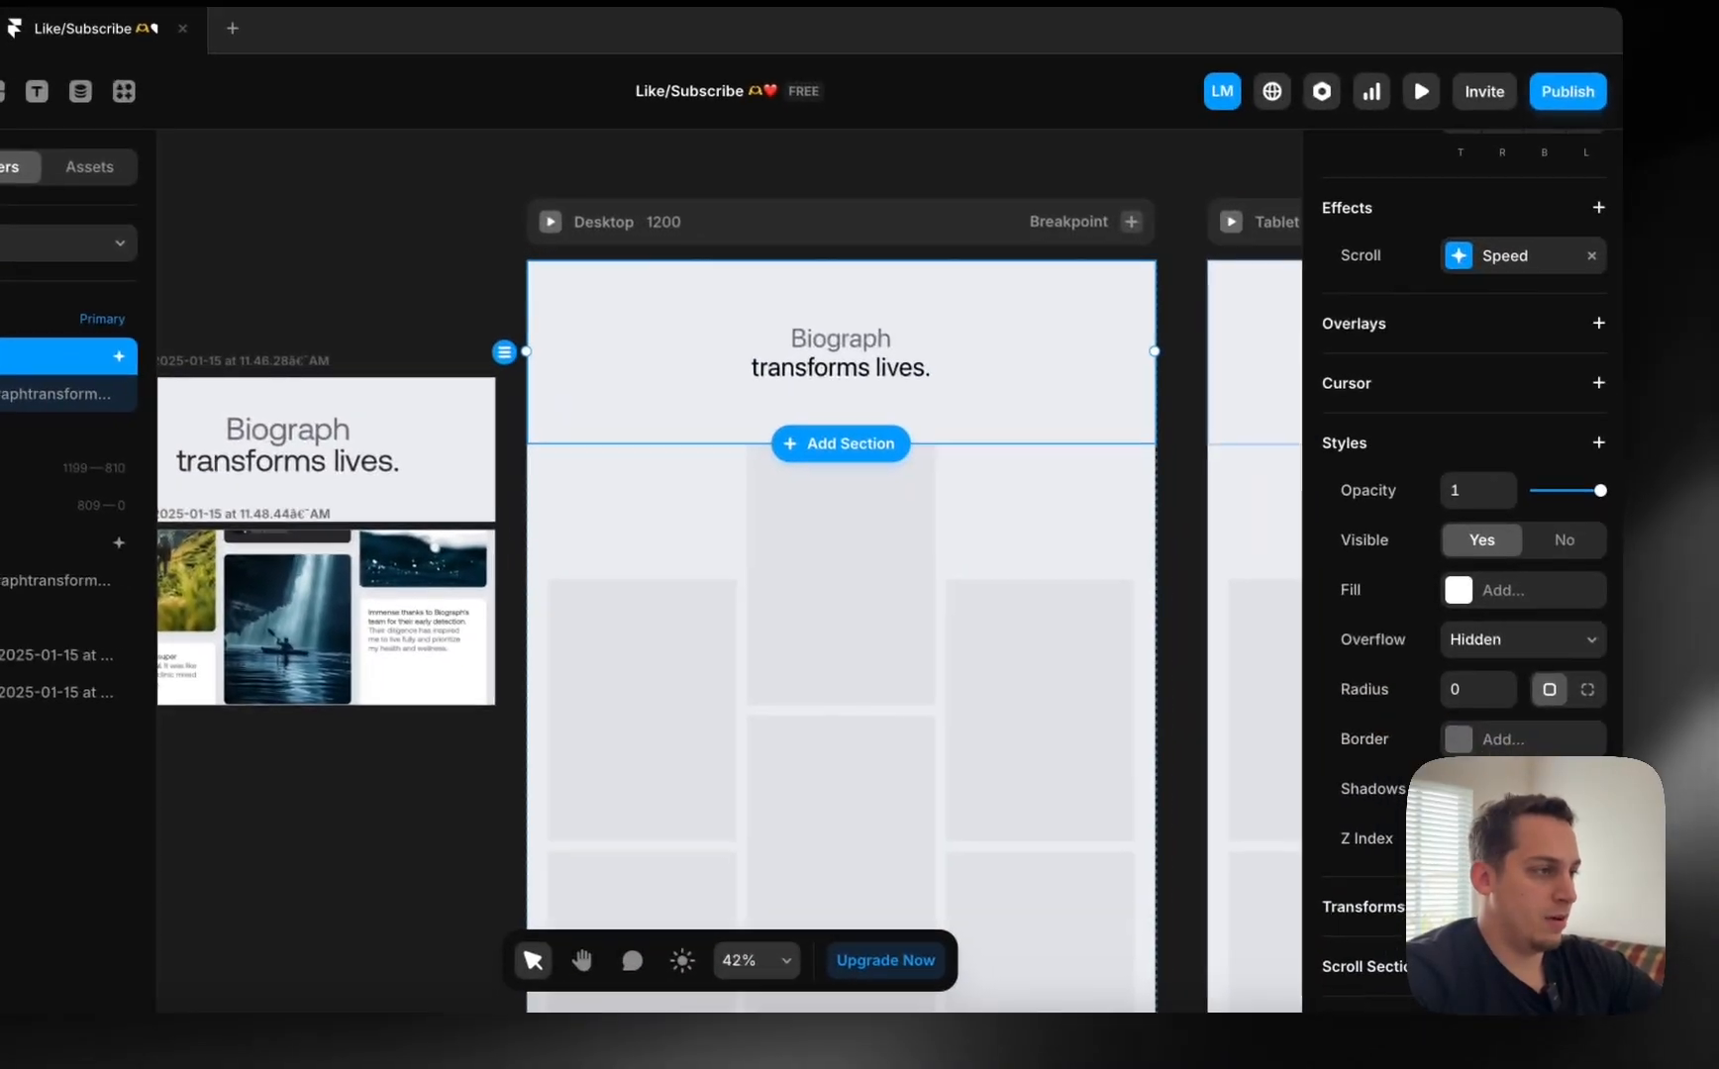
scroll(1435, 492, "up", 4)
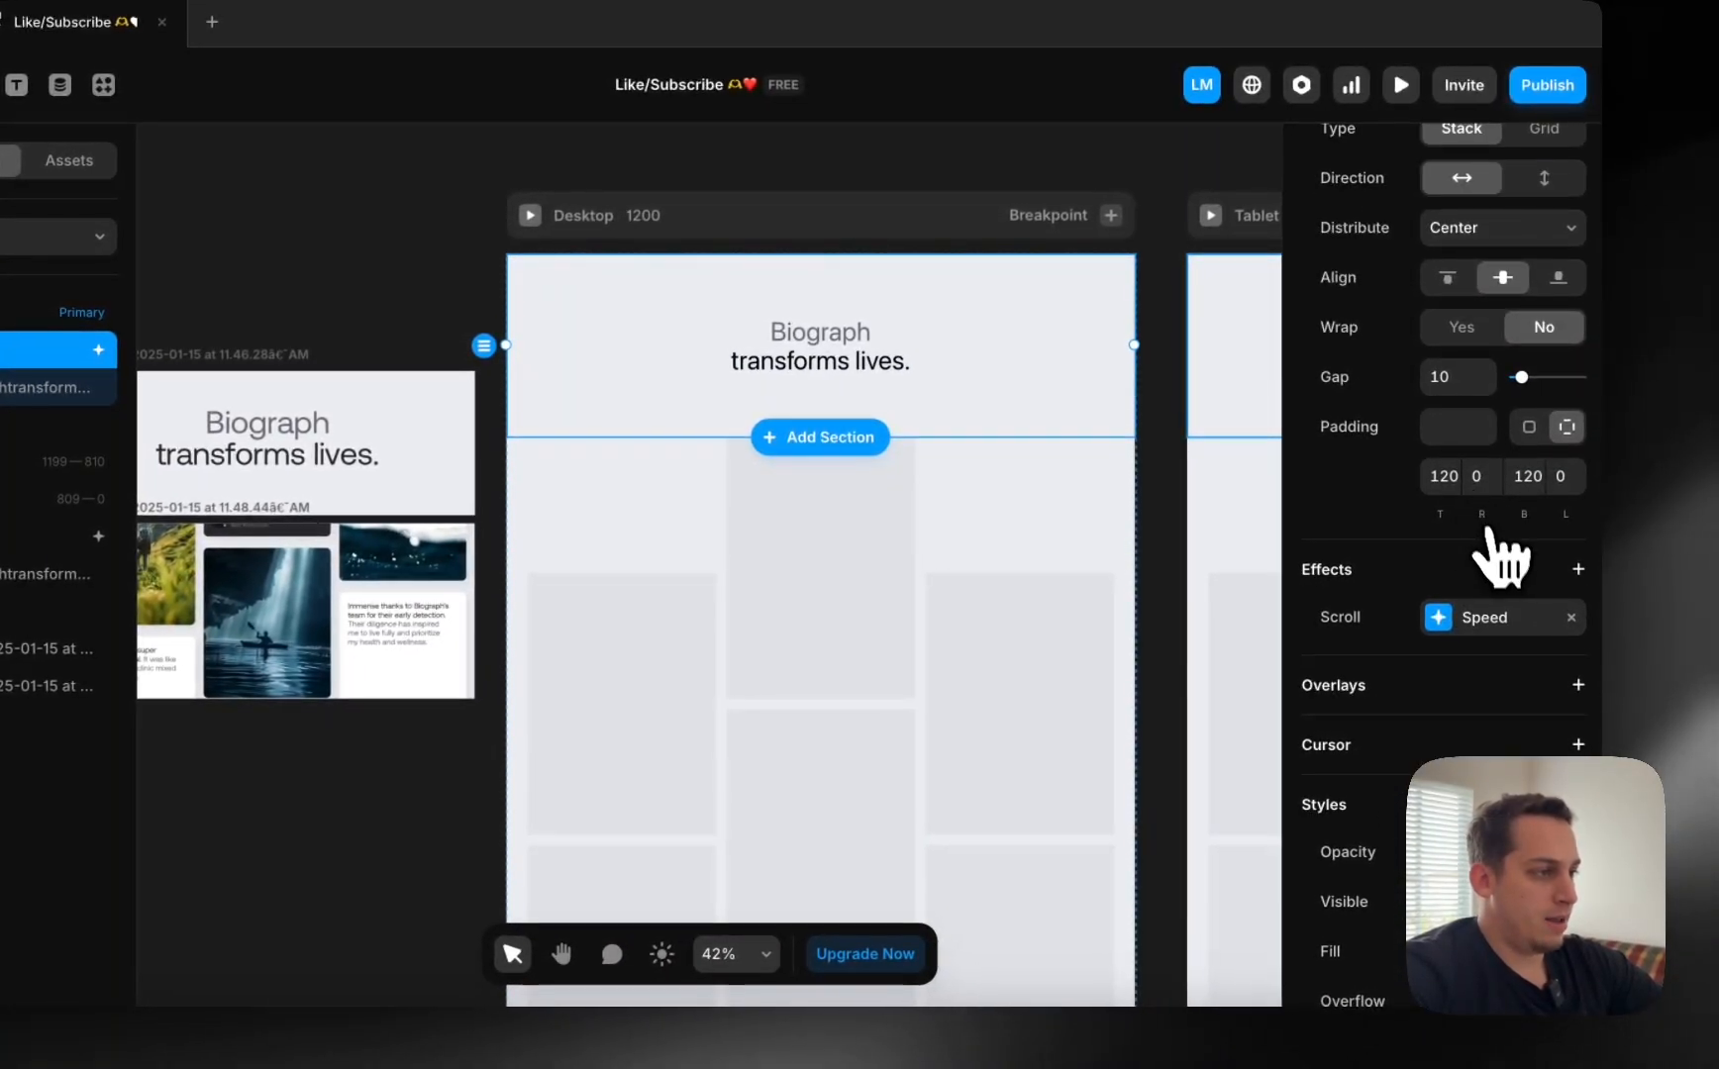
key("Return")
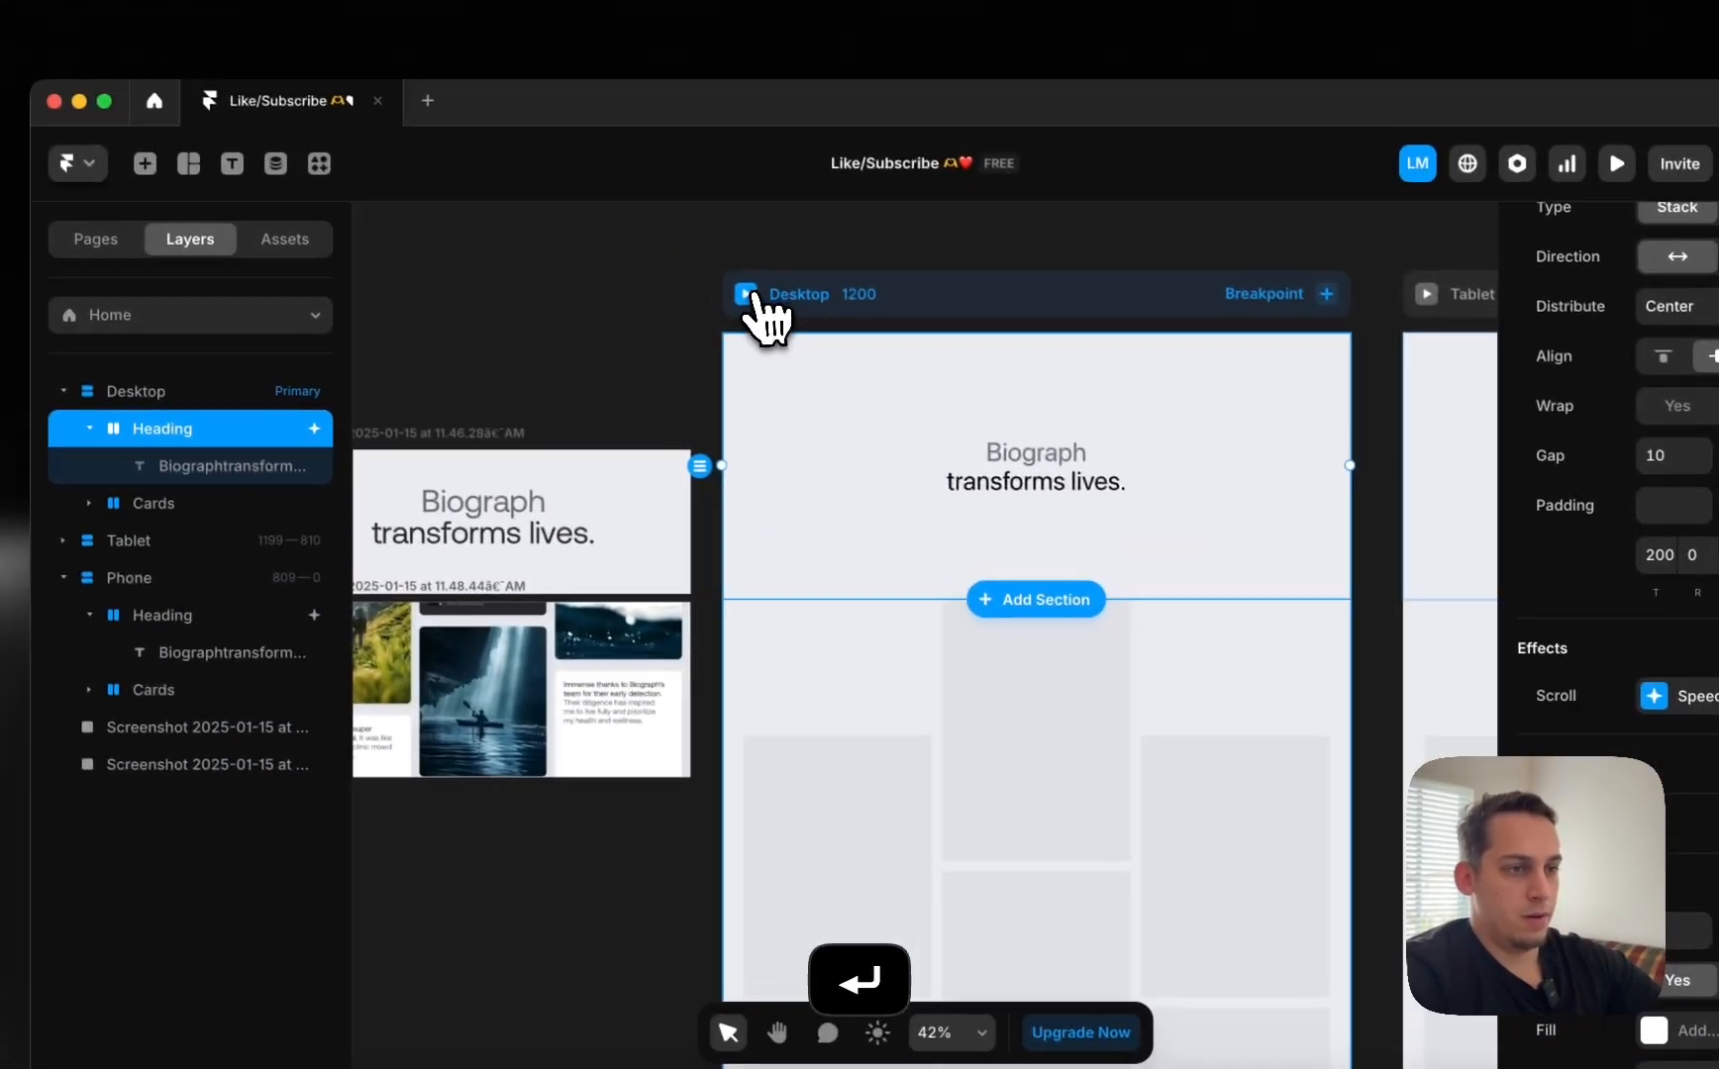
Preview the desktop page again to check the heading's new spacing while scrolling, and return to the canvas.
left_click(530, 215)
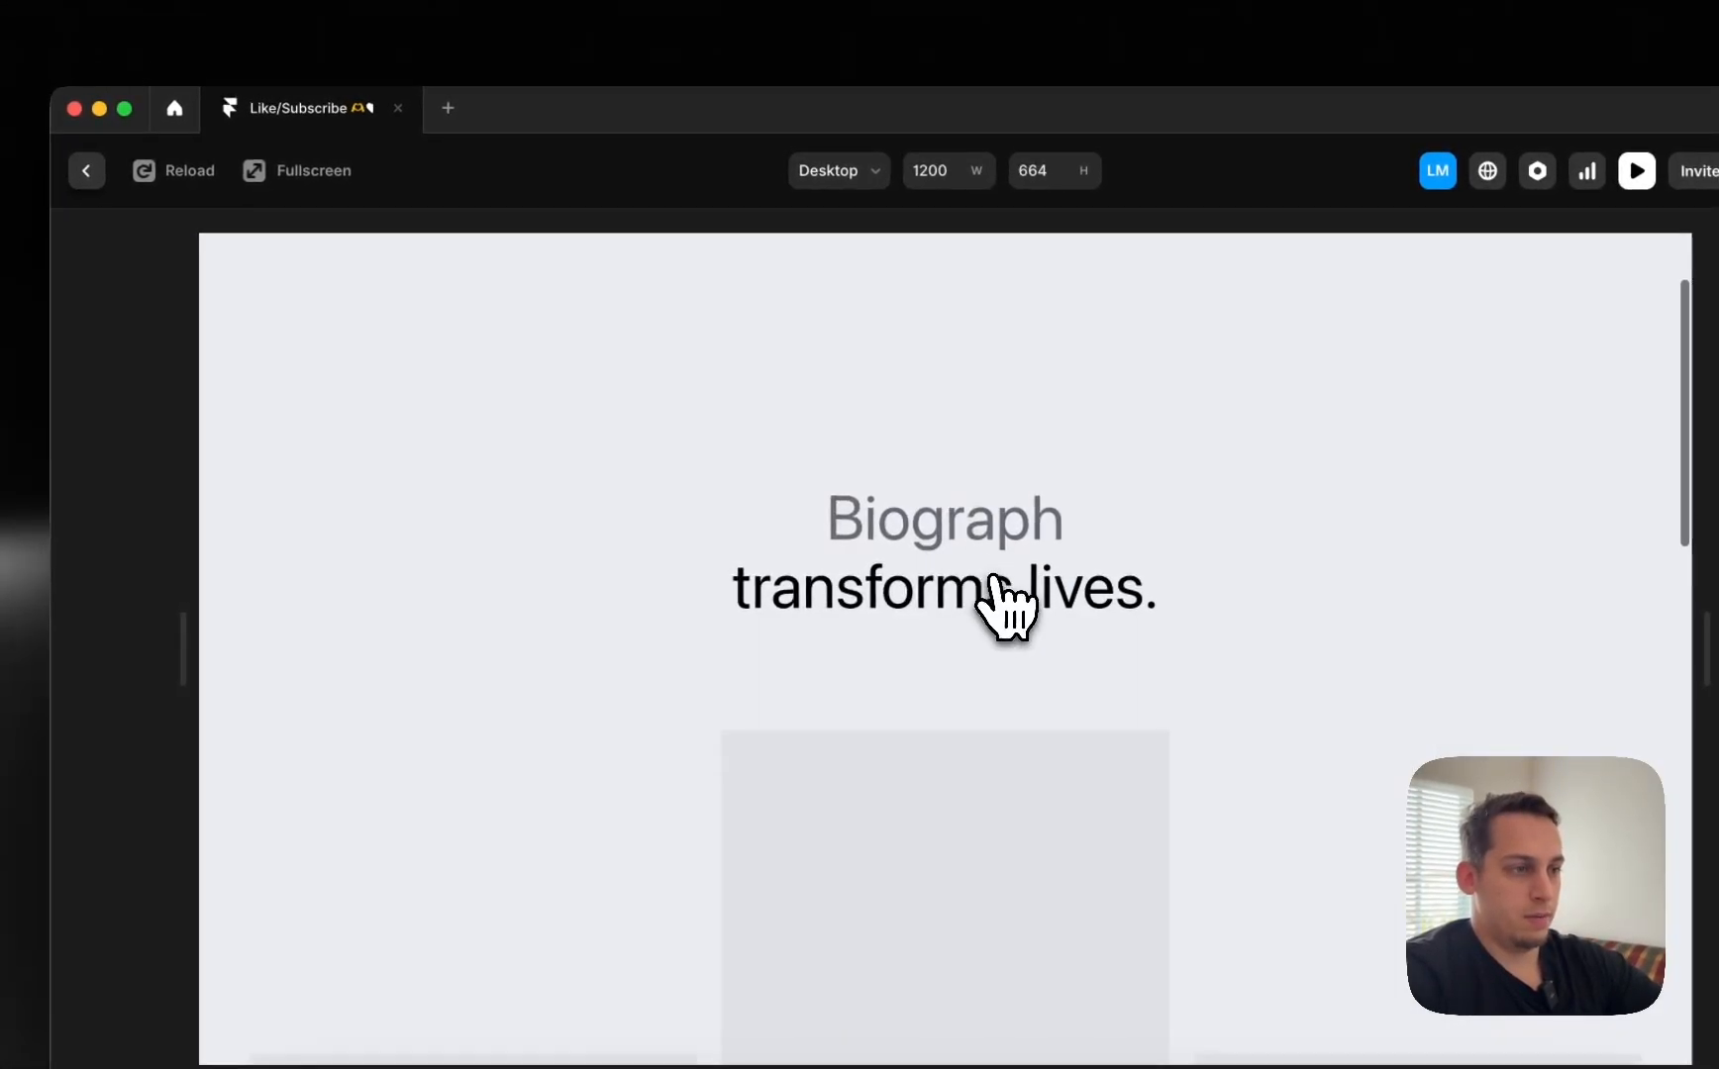
scroll(1000, 594, "down", 5)
scroll(1000, 594, "up", 5)
scroll(1000, 594, "down", 3)
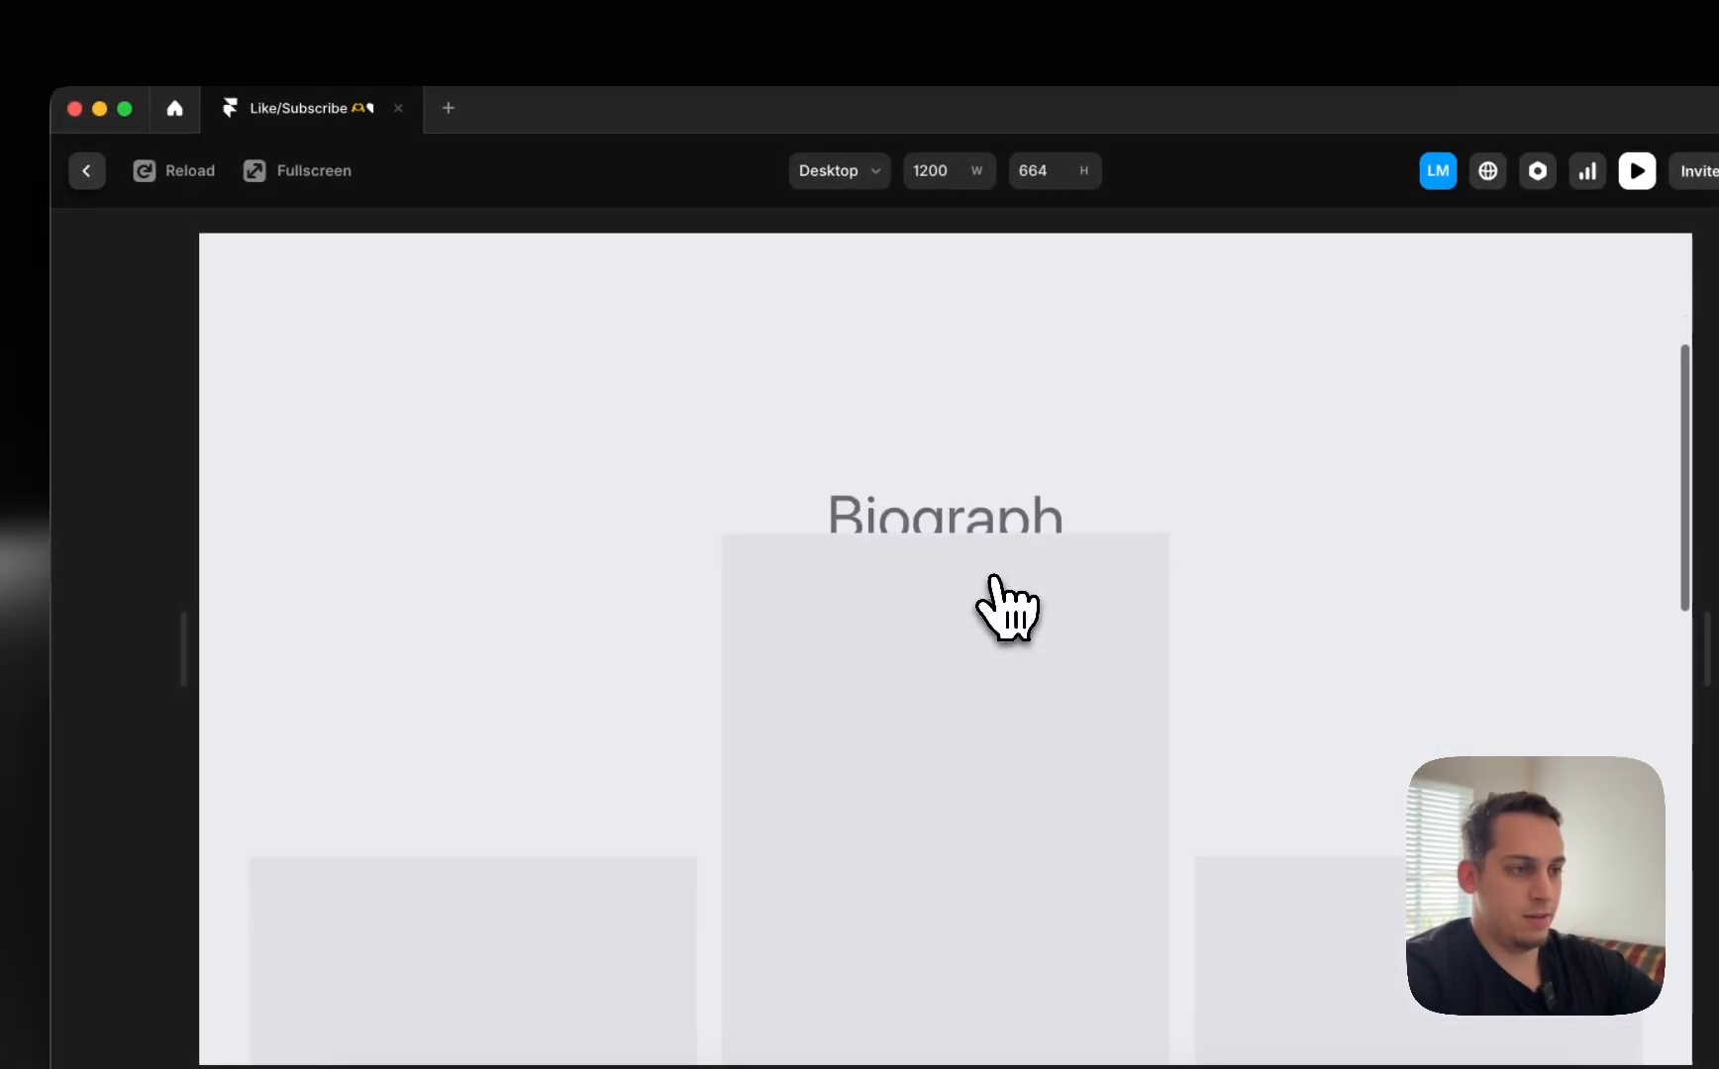
scroll(1004, 602, "down", 2)
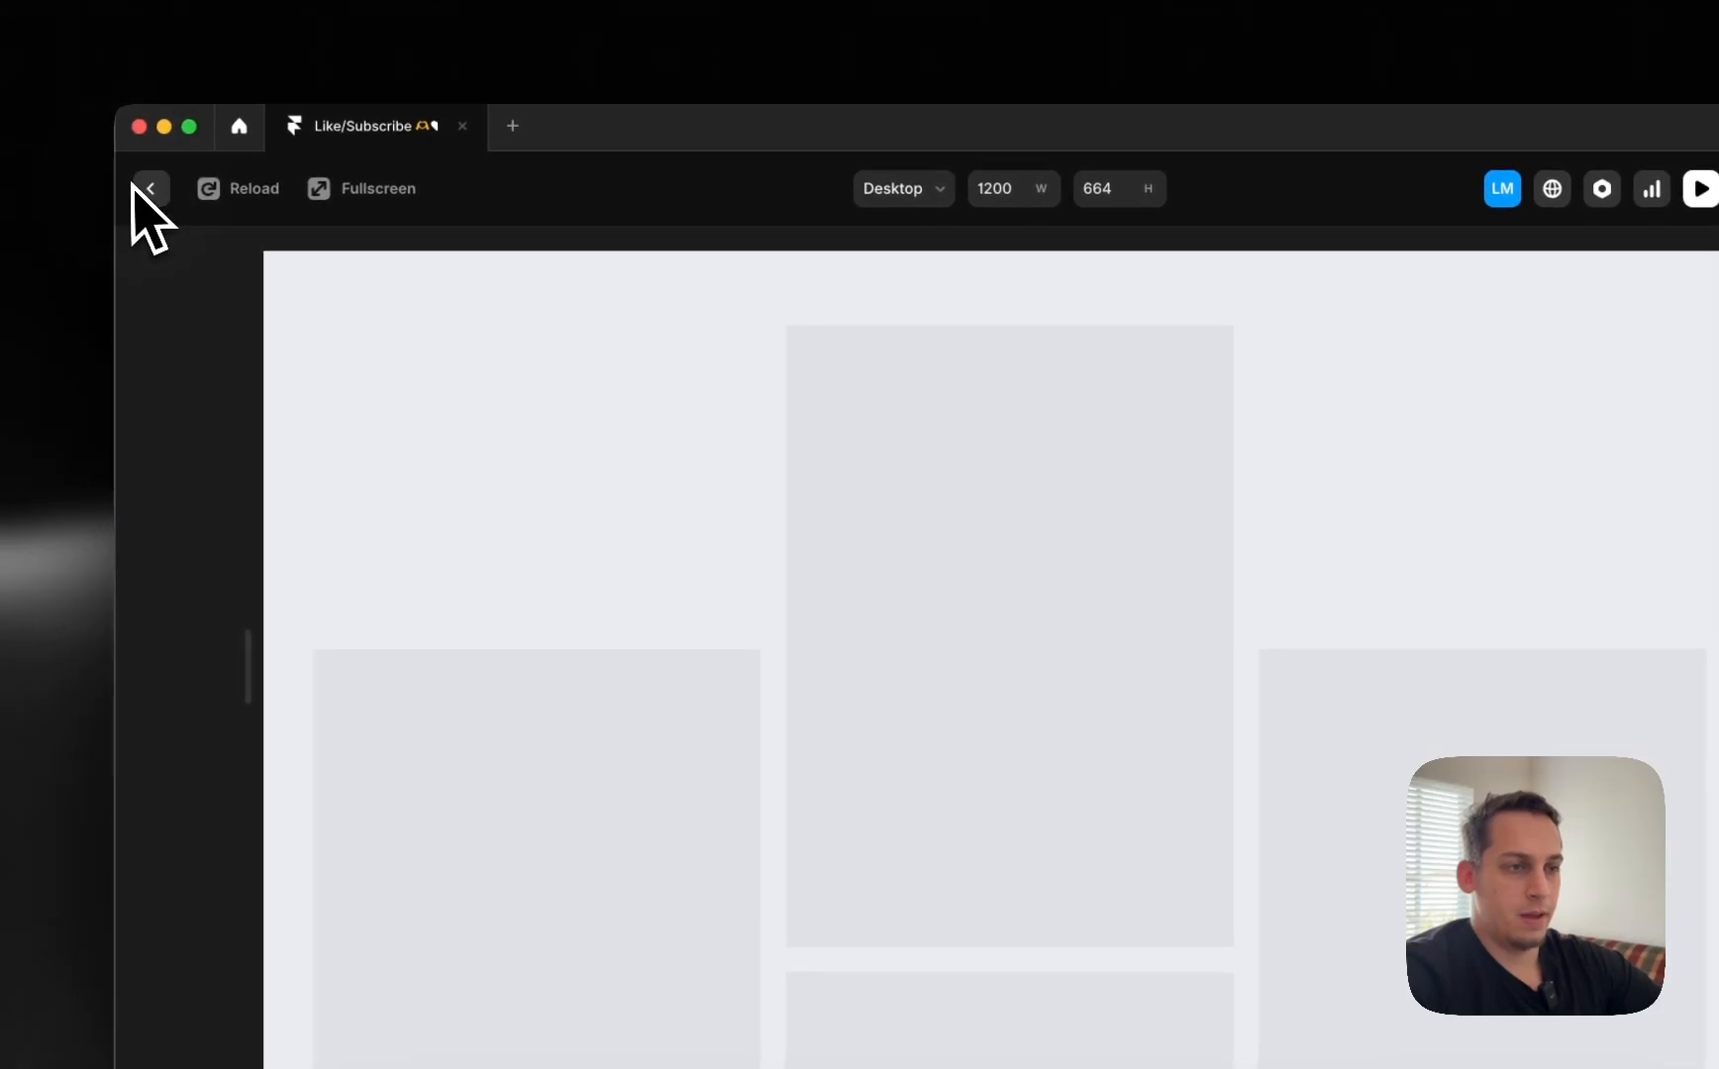
left_click(150, 188)
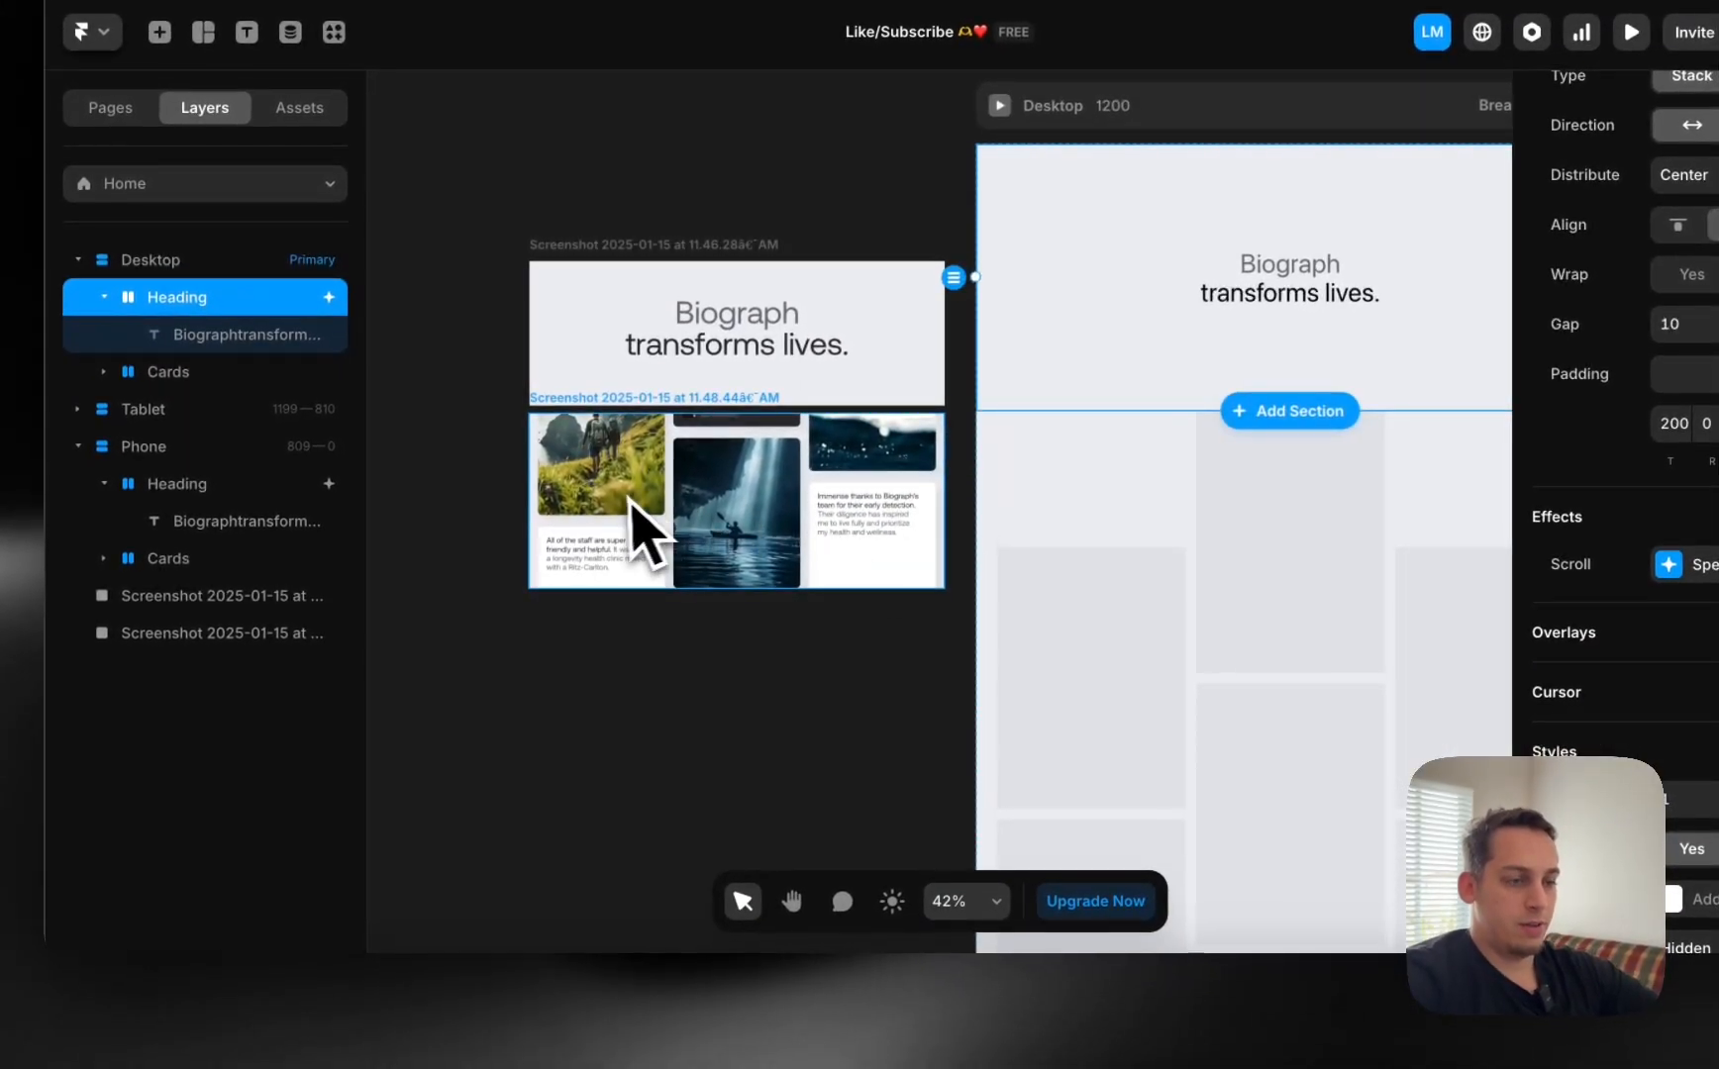
Switch to the Biograph website in the browser and examine the three columns of image and testimonial cards.
left_click(434, 980)
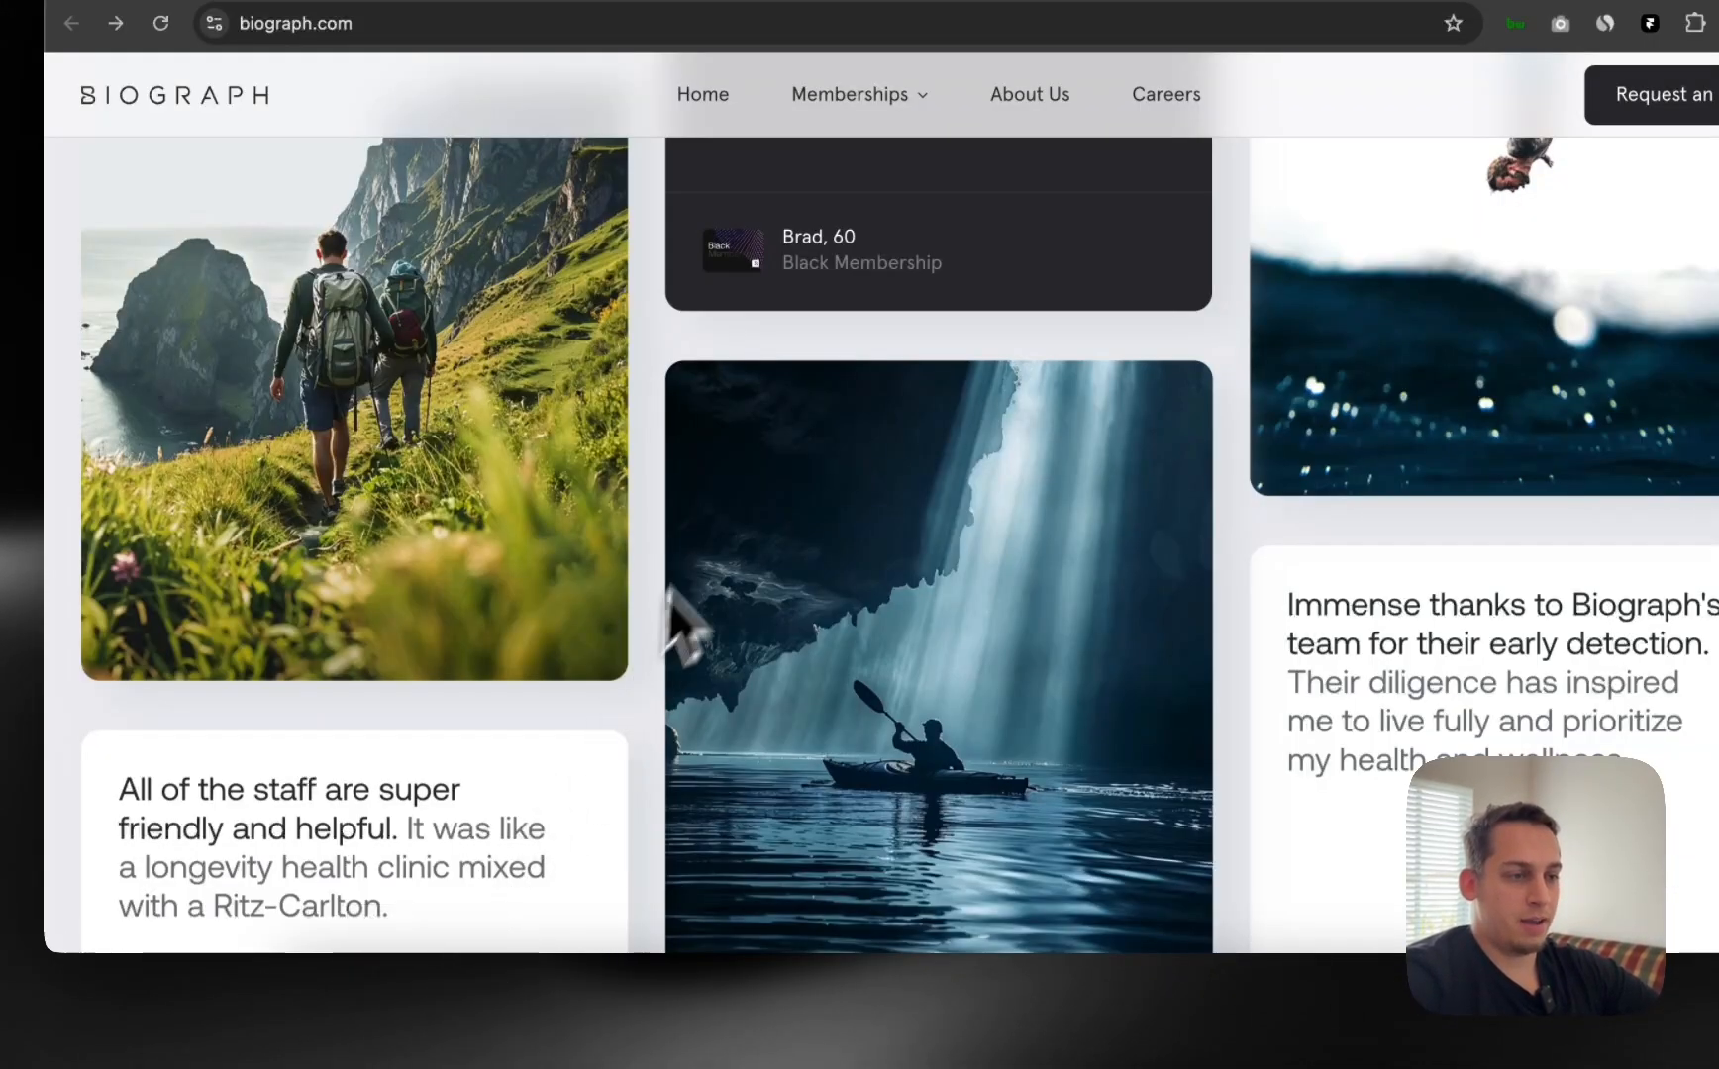
scroll(679, 619, "down", 3)
scroll(713, 554, "up", 2)
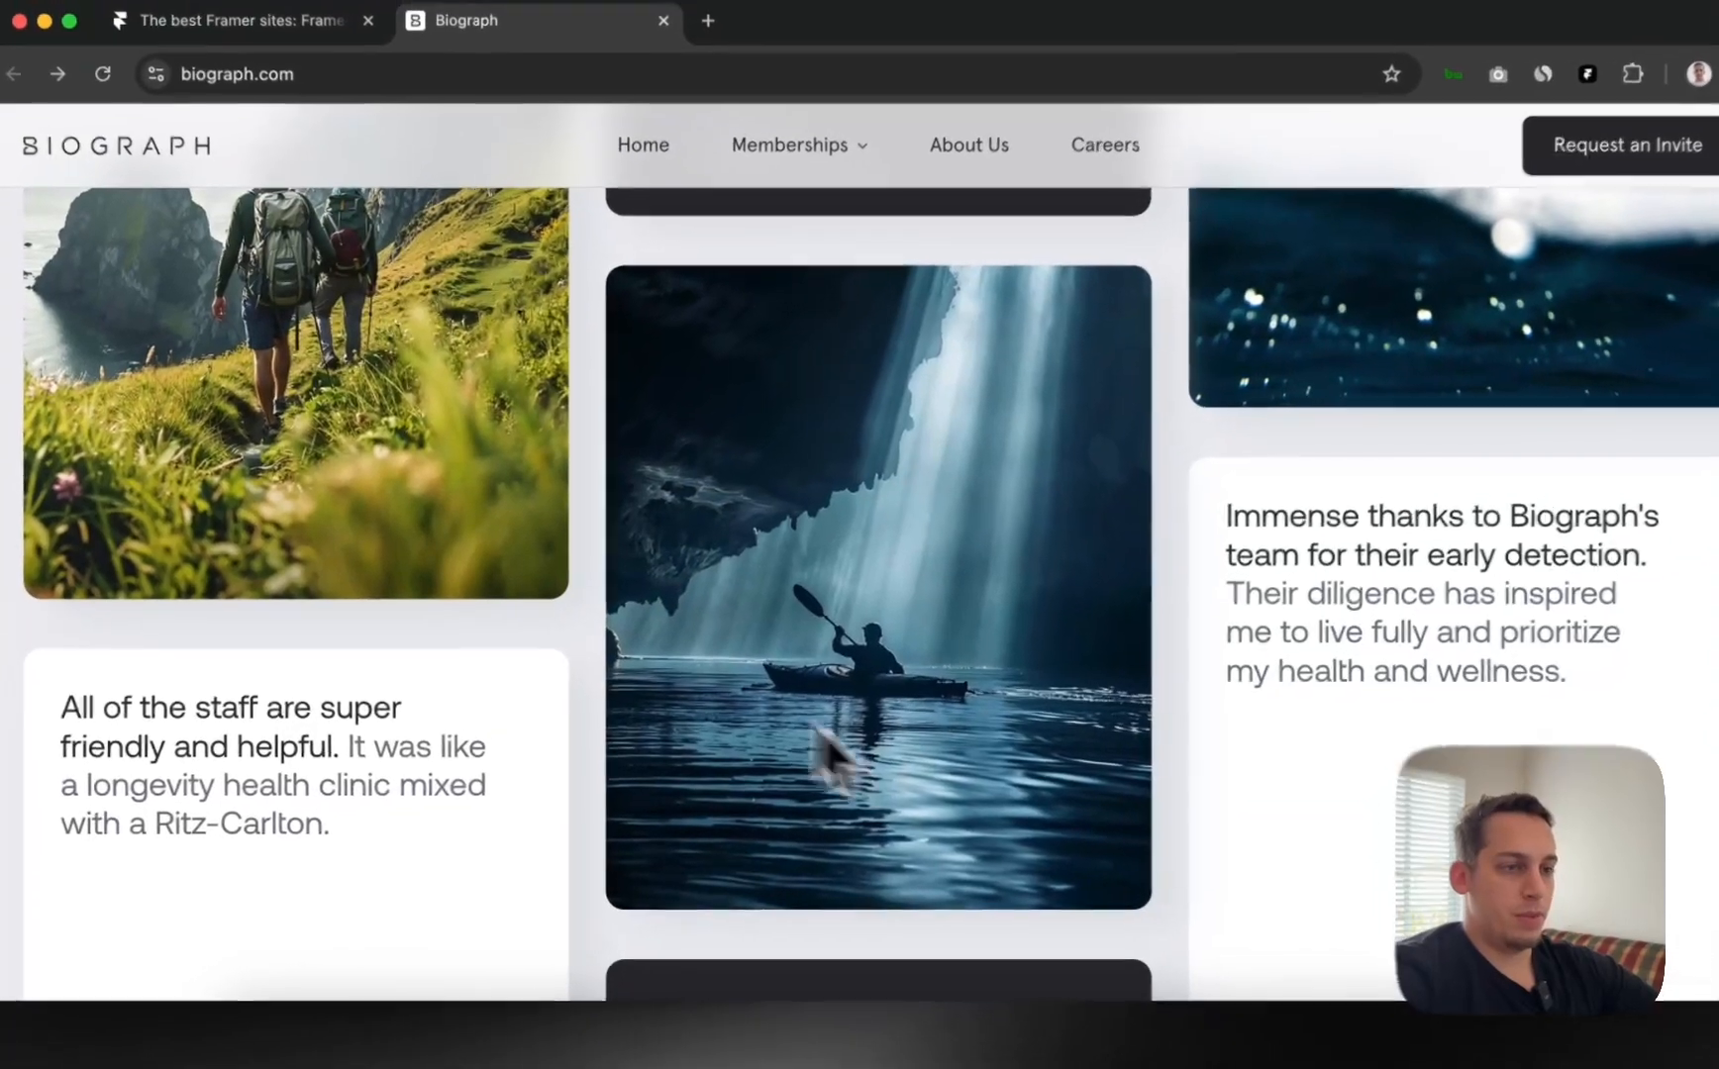
scroll(829, 757, "up", 5)
scroll(1135, 653, "down", 6)
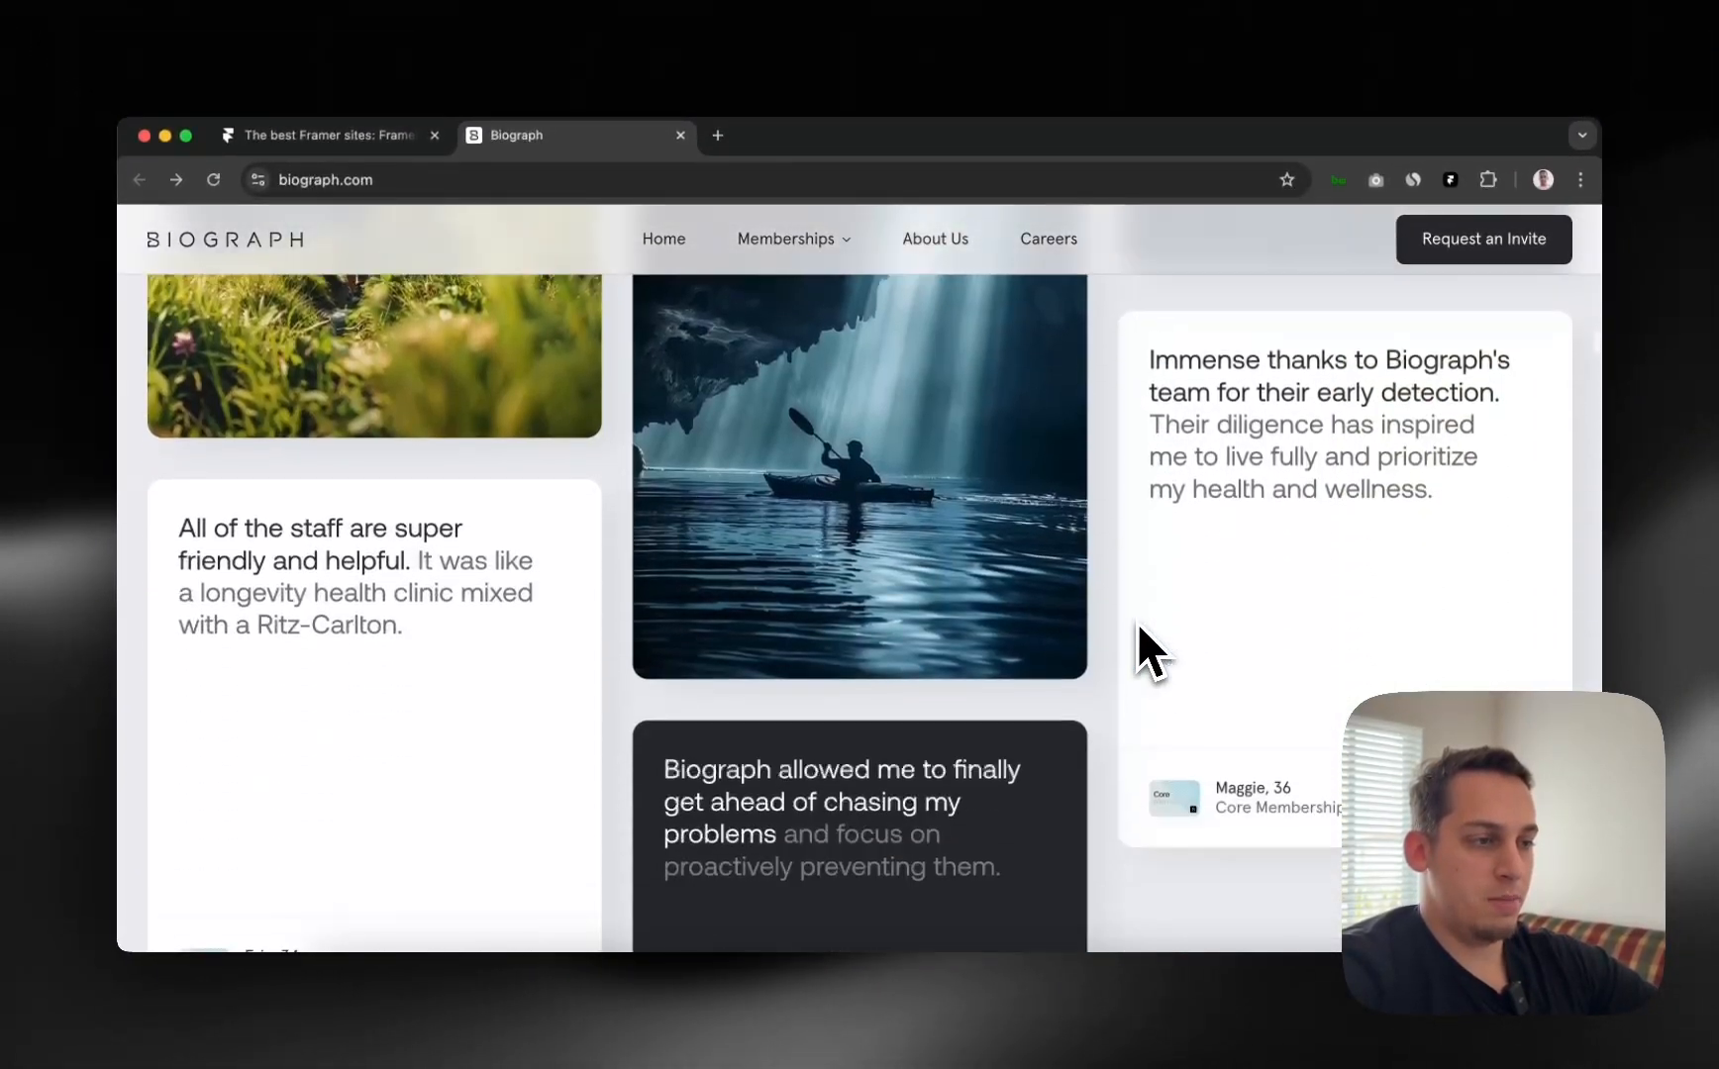
scroll(1139, 633, "down", 4)
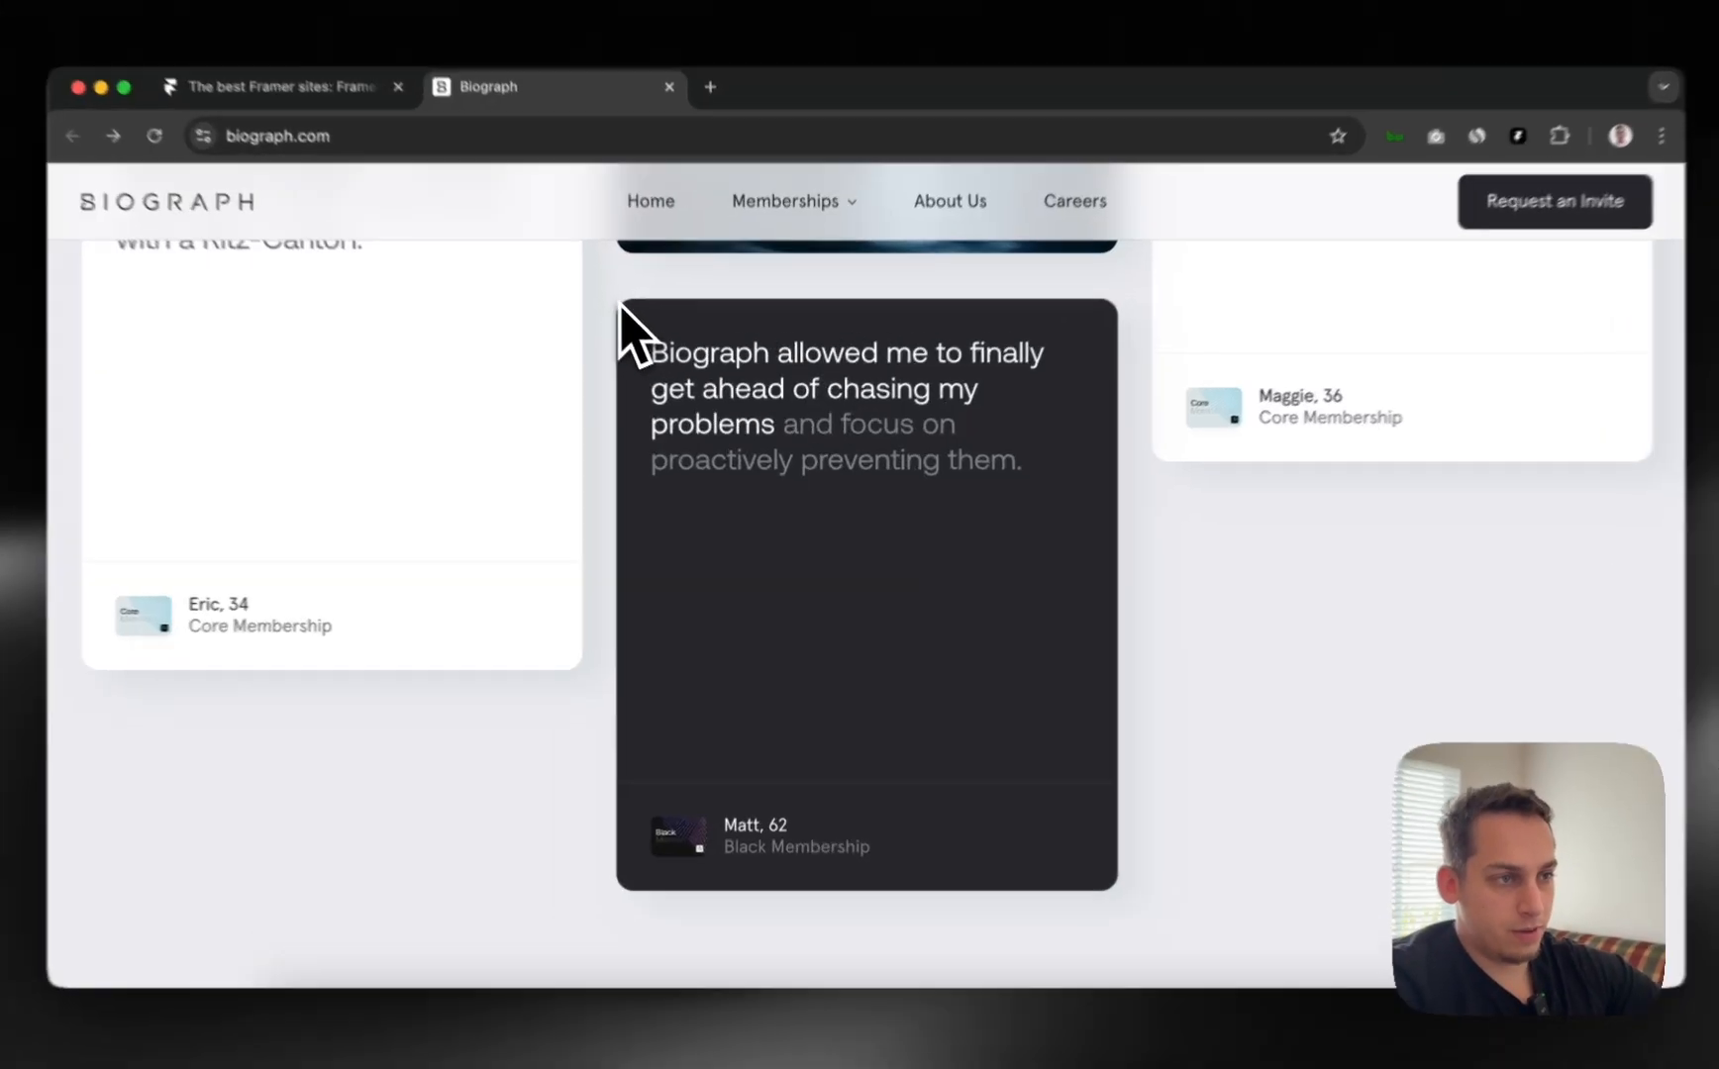
Capture the dark "Biograph allowed me to finally get ahead" card and paste it into Framer below the reference screenshots.
left_click_drag(634, 328, 1082, 859)
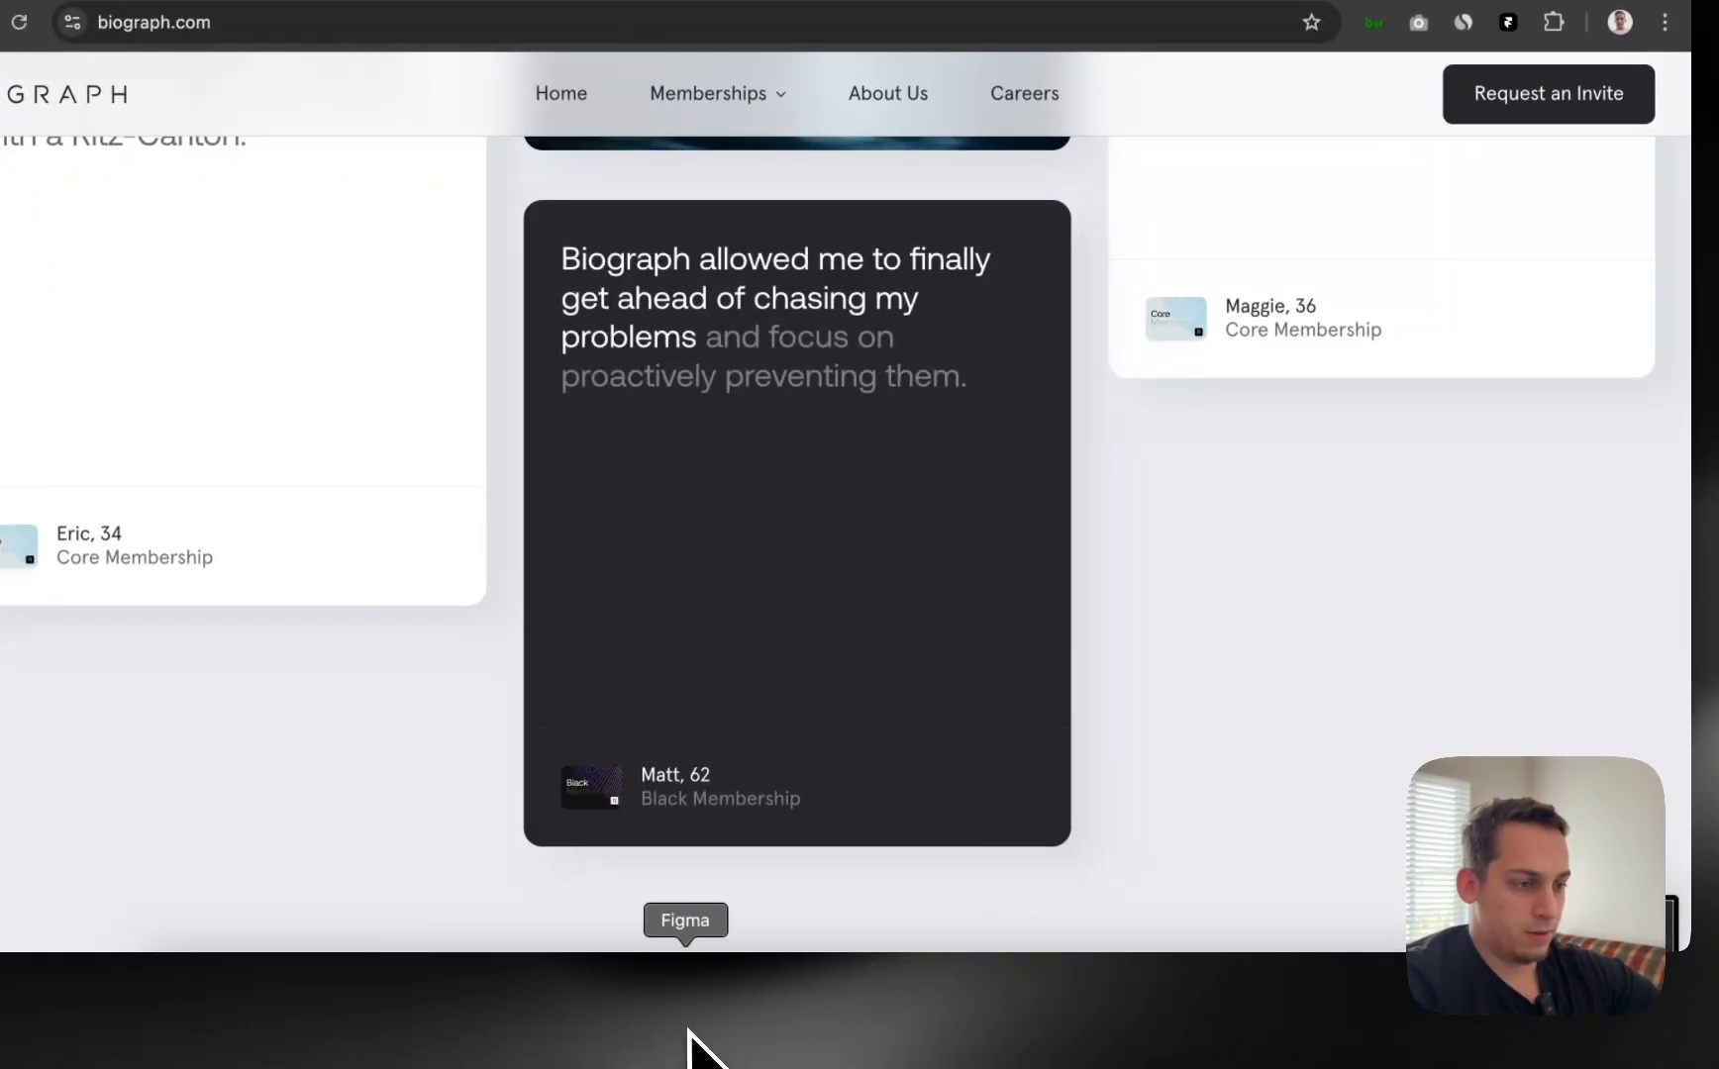
left_click(812, 1030)
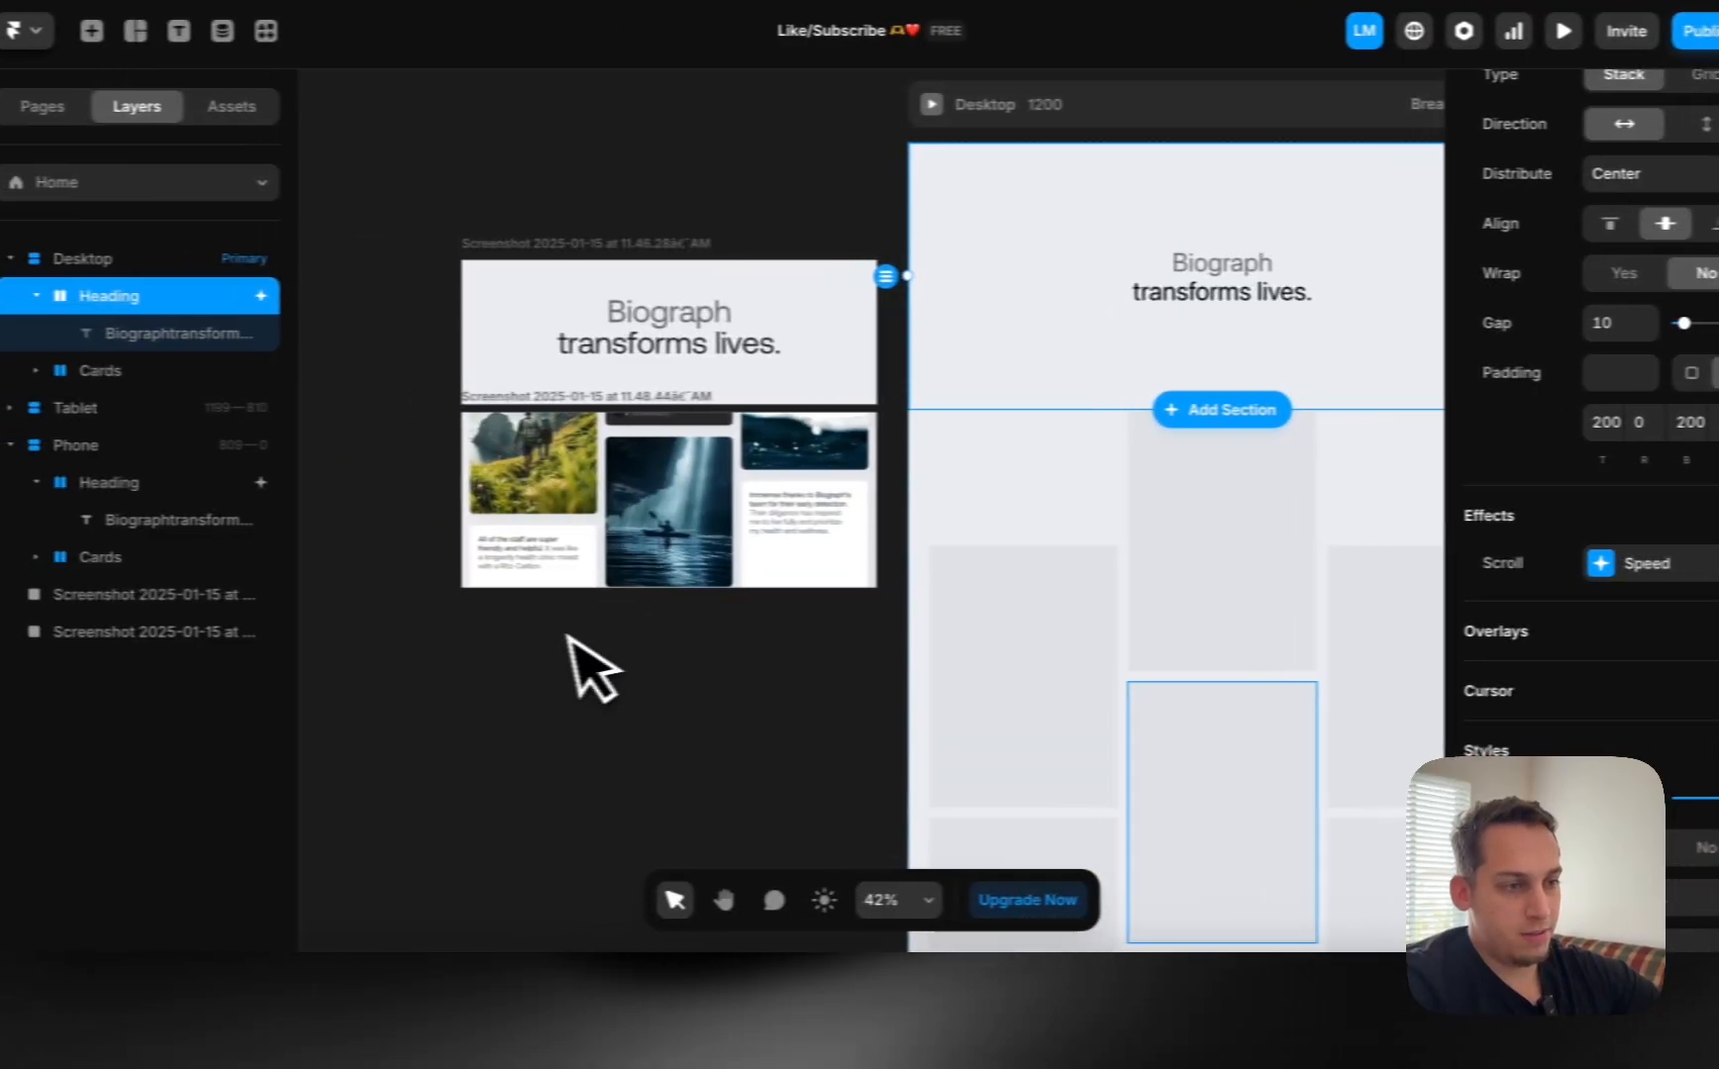
key("super+v")
left_click_drag(623, 640, 538, 779)
scroll(536, 774, "down", 3)
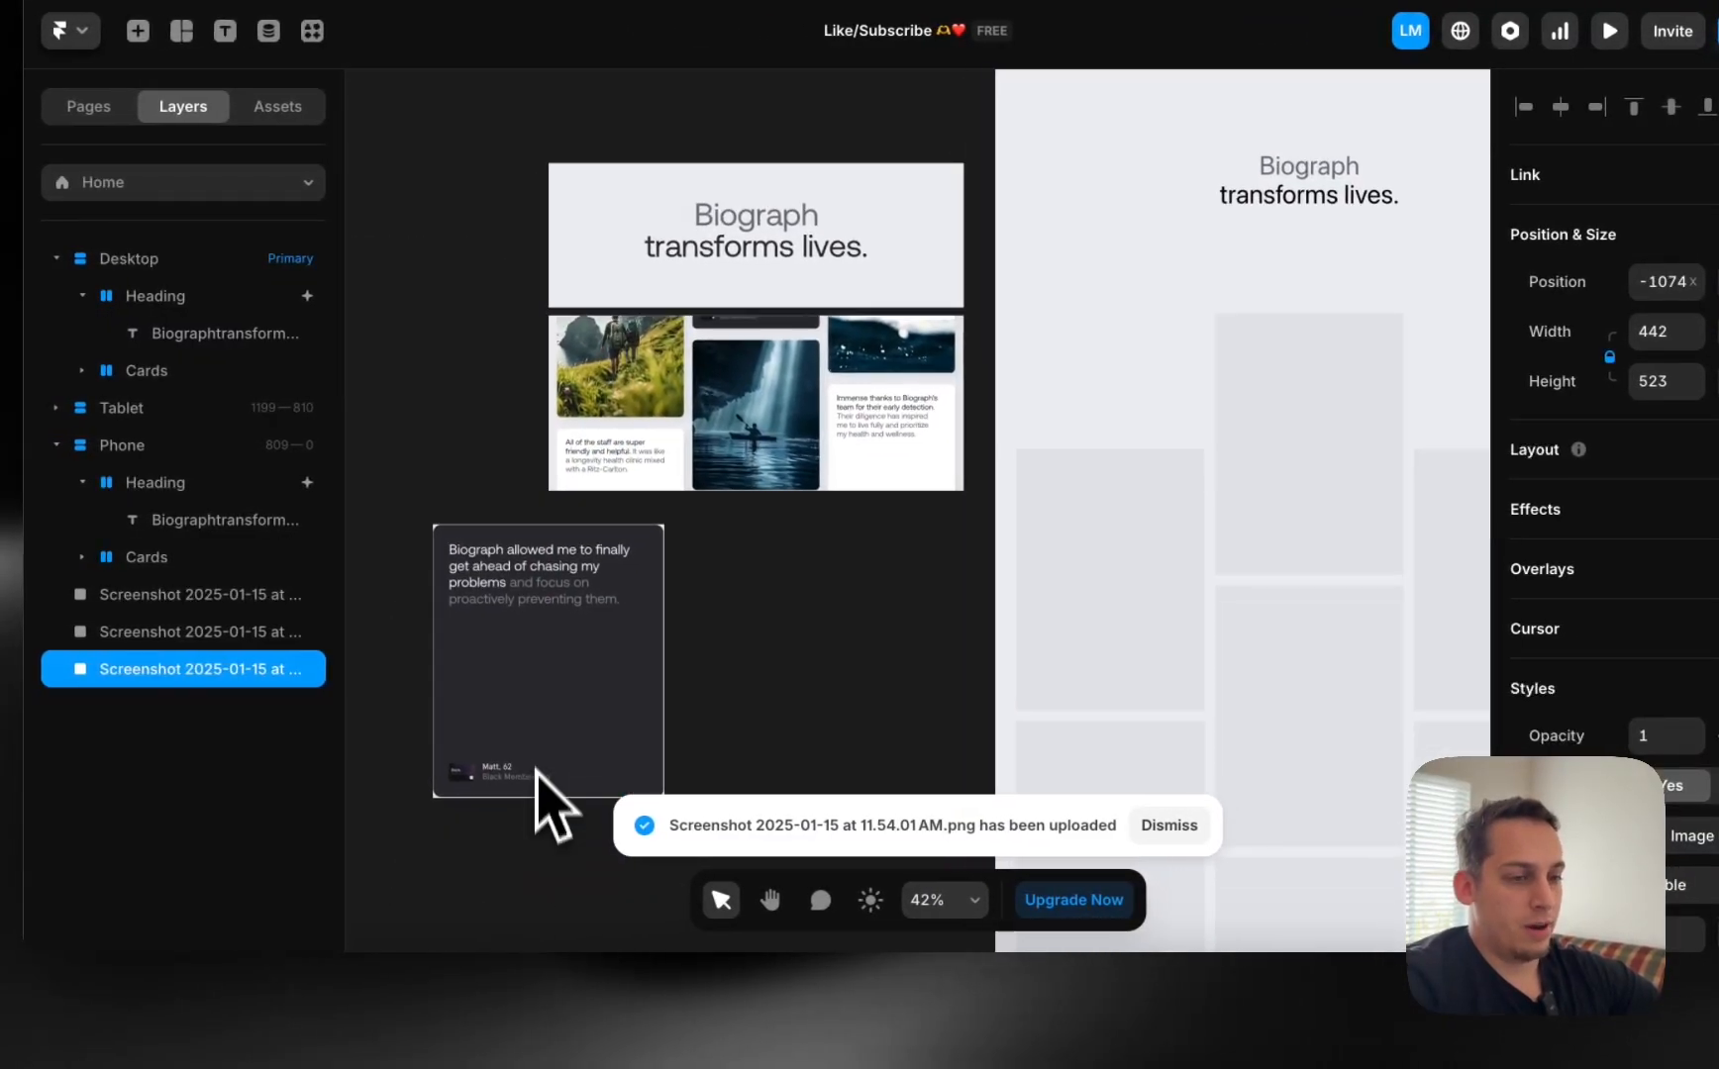
Capture the white "Immense thanks to Biograph's team" card from the website and place it beside the dark card screenshot in Framer.
left_click(439, 1022)
scroll(979, 613, "up", 5)
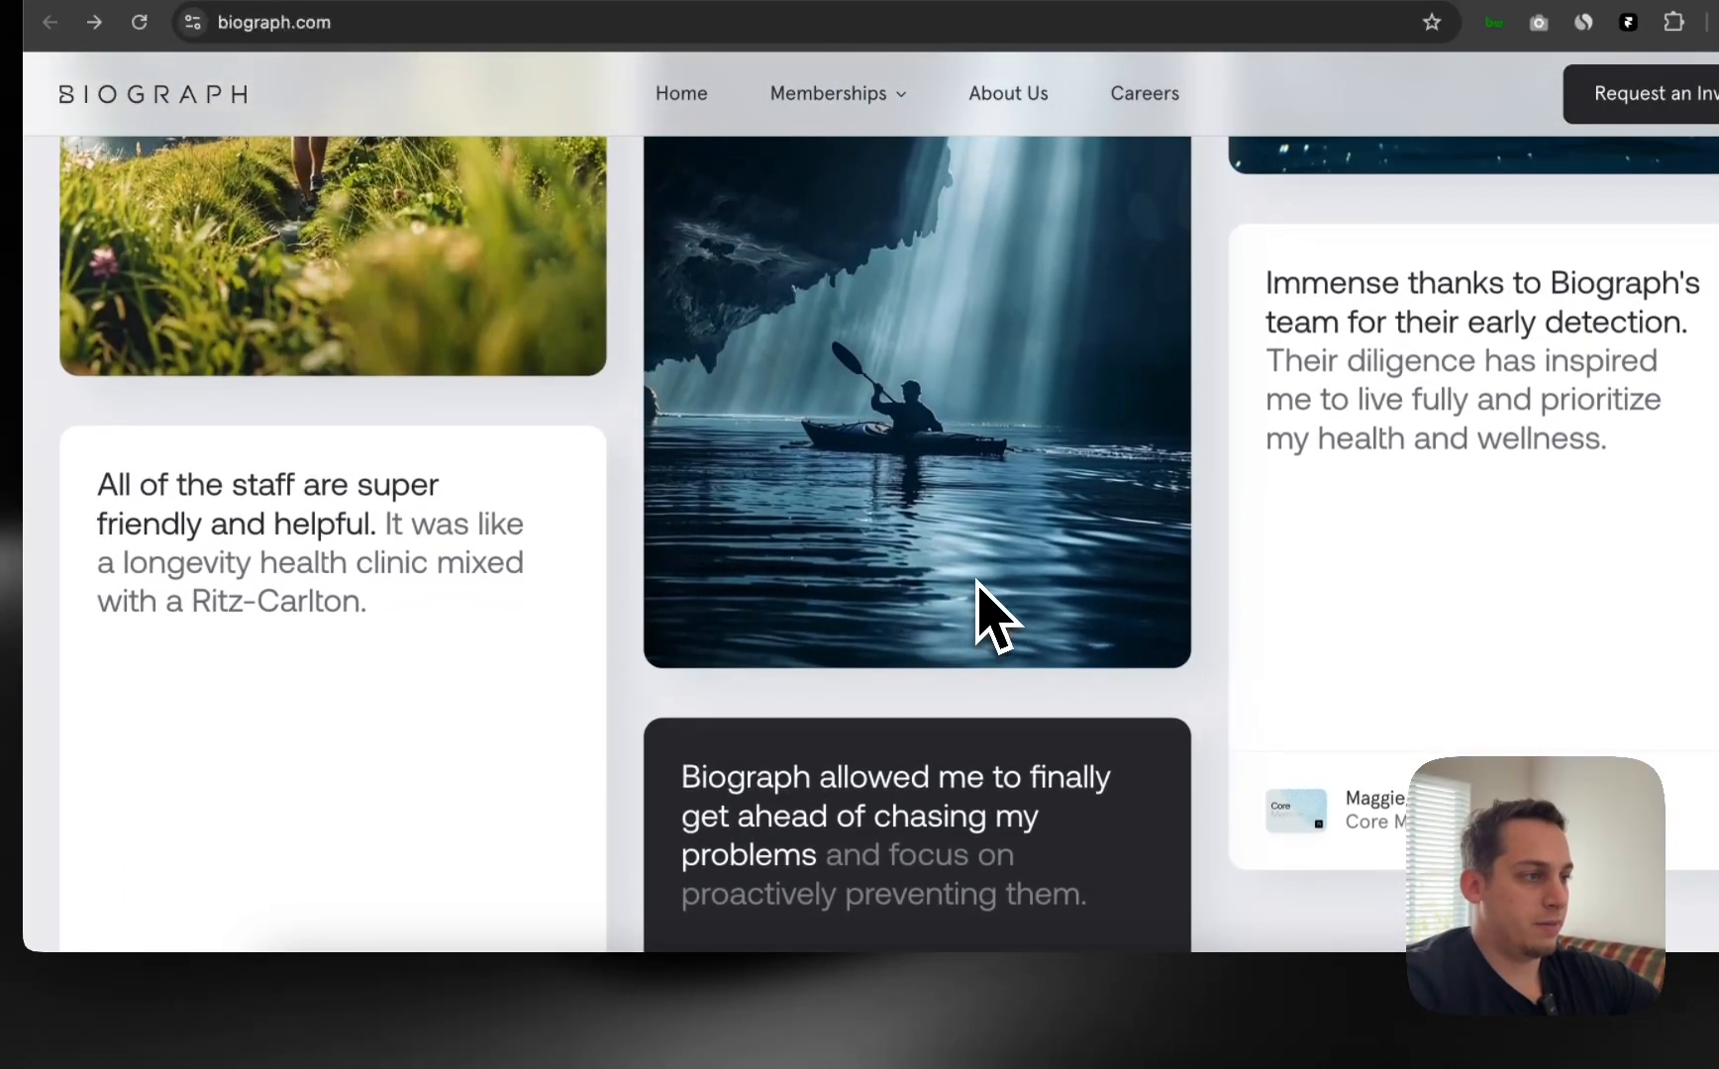
key("super+shift+4")
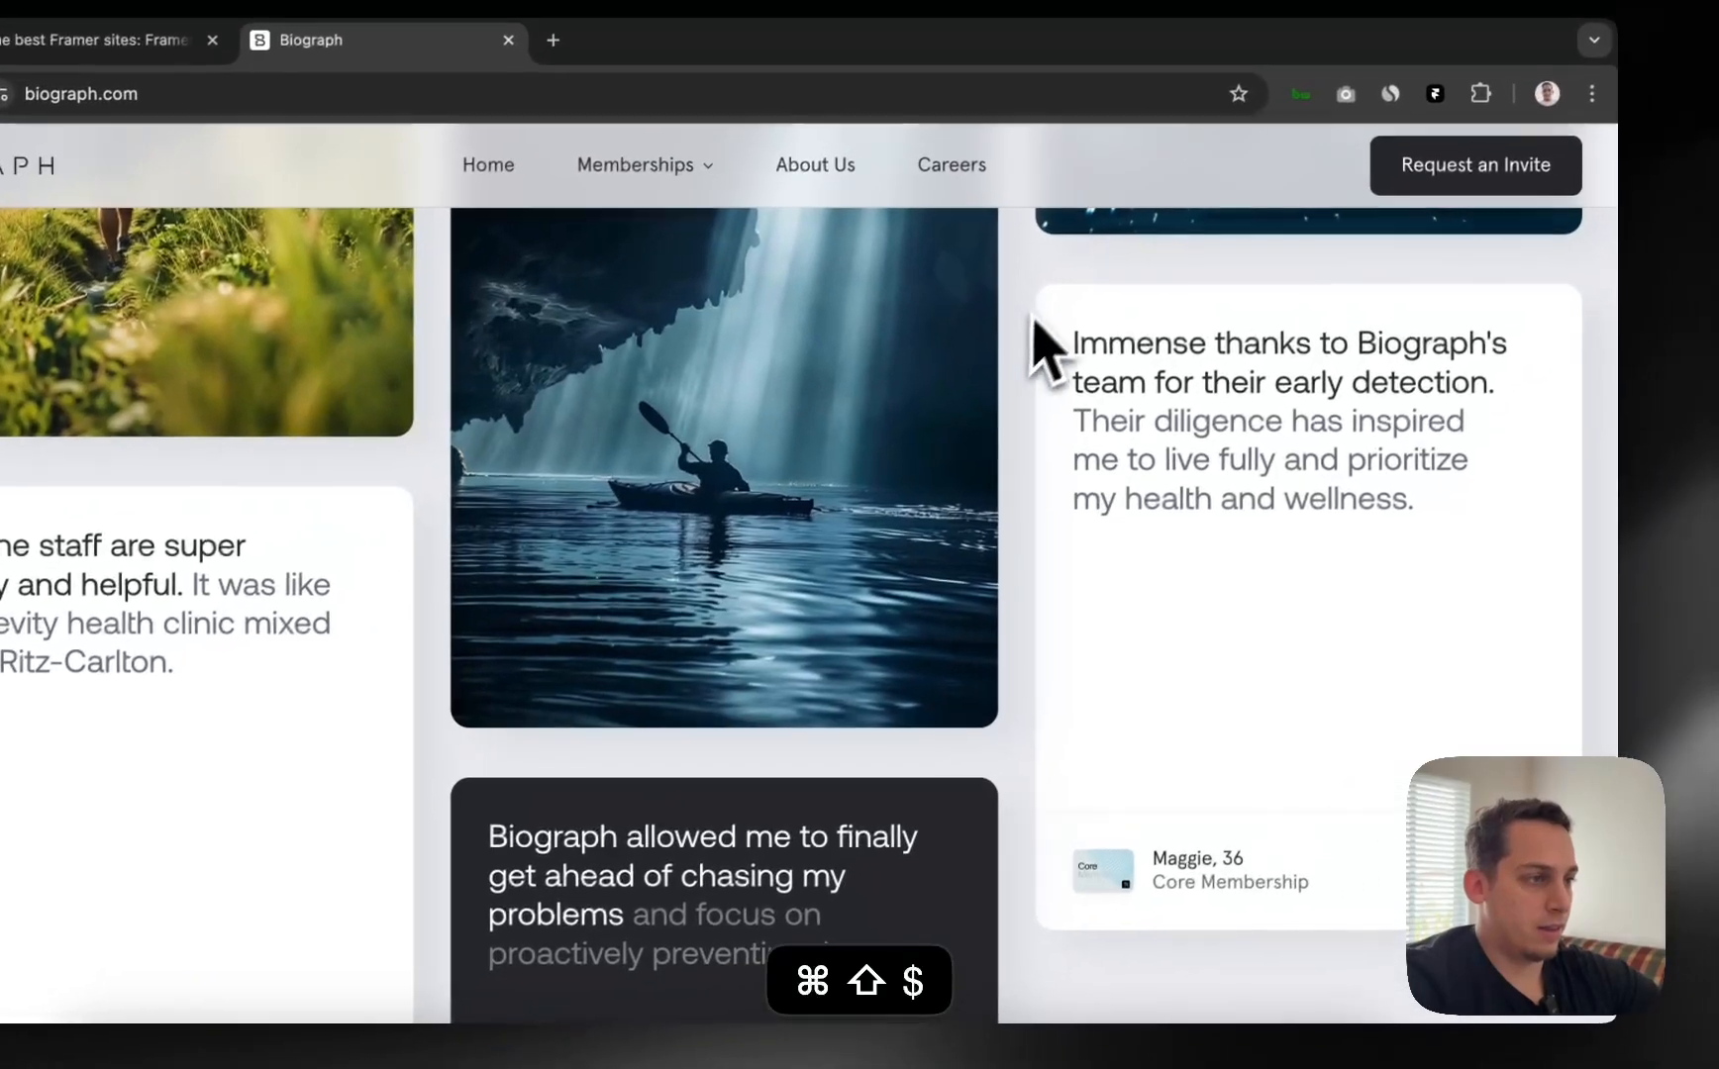
left_click_drag(1024, 288, 1569, 928)
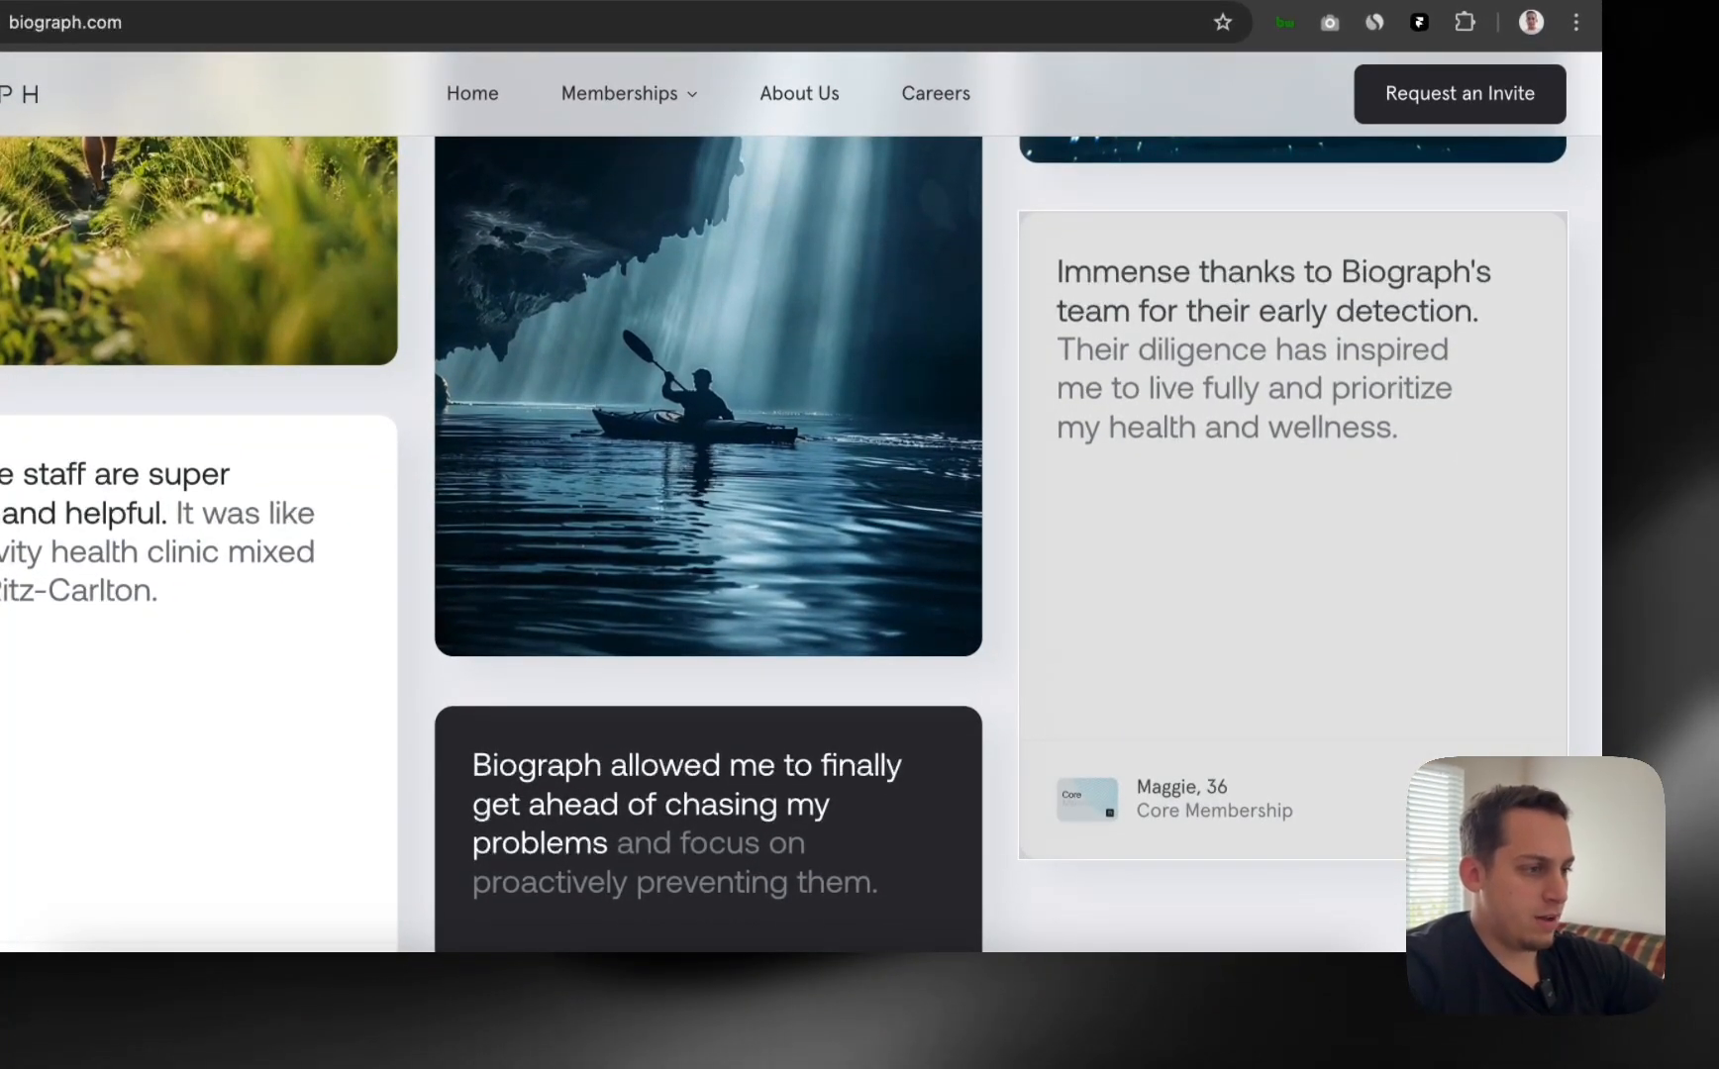
left_click_drag(1568, 860, 1568, 861)
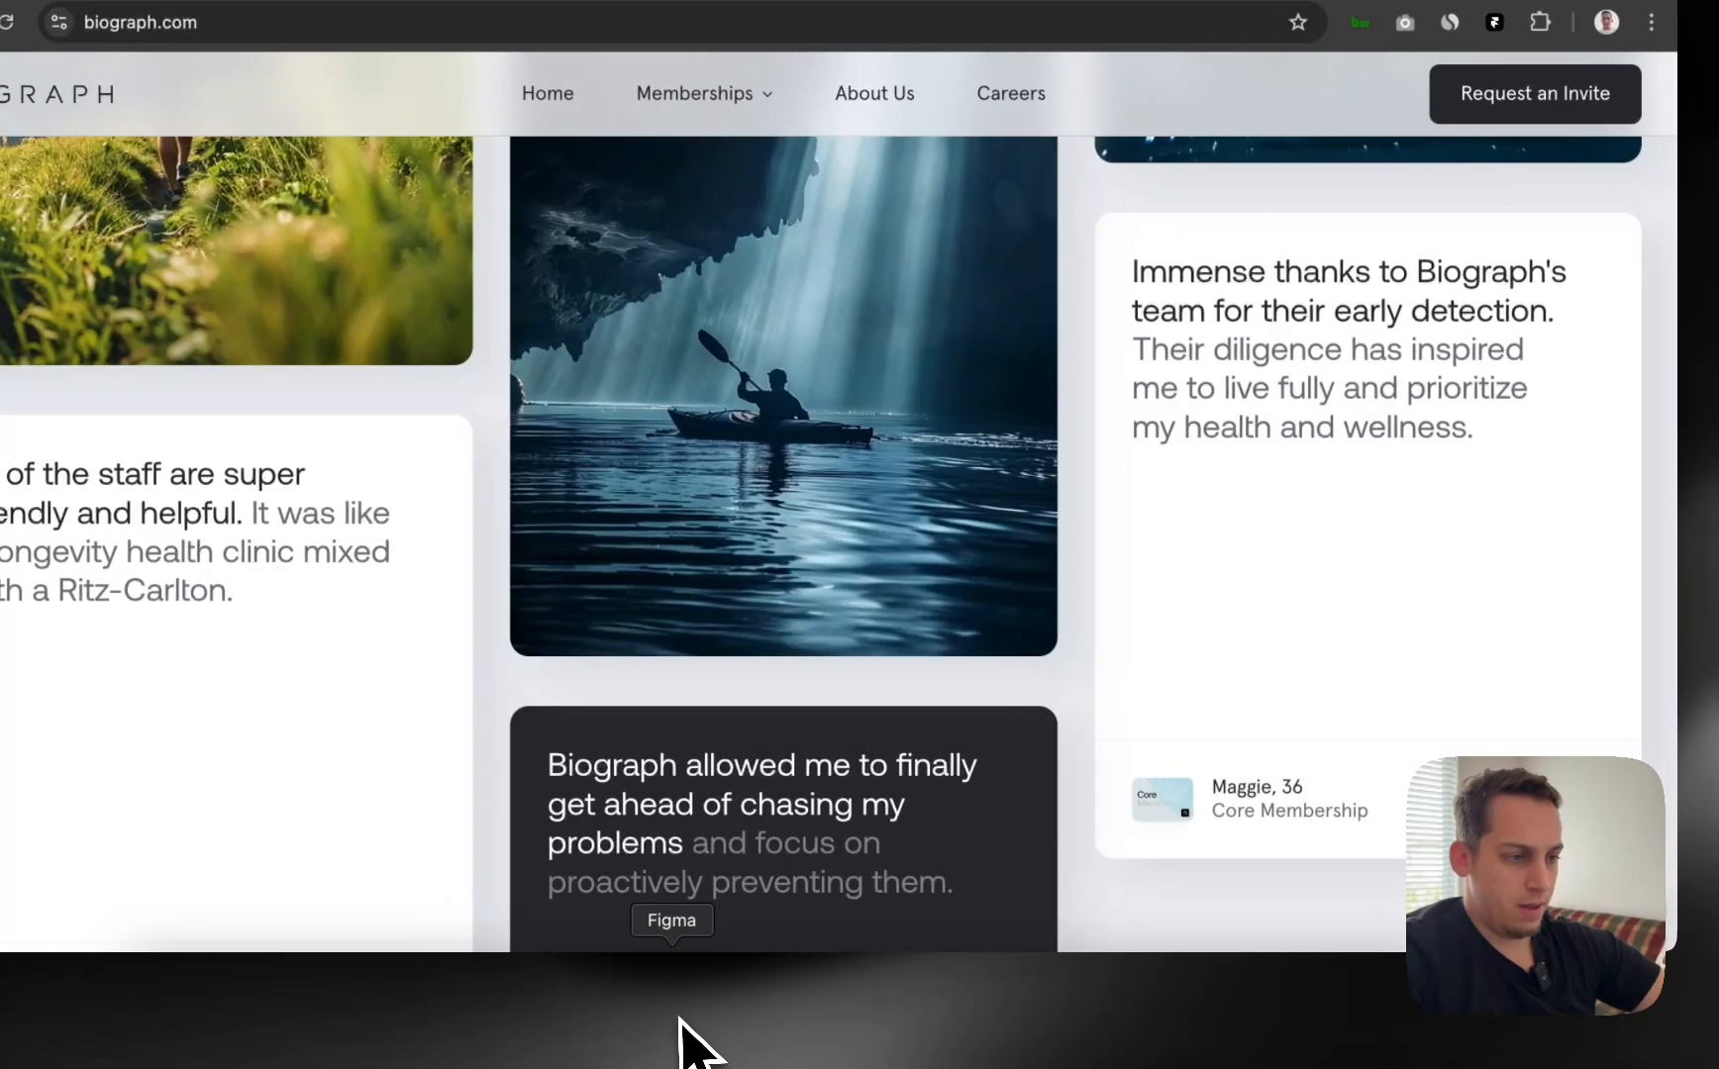
left_click(774, 1011)
left_click_drag(1545, 930, 797, 684)
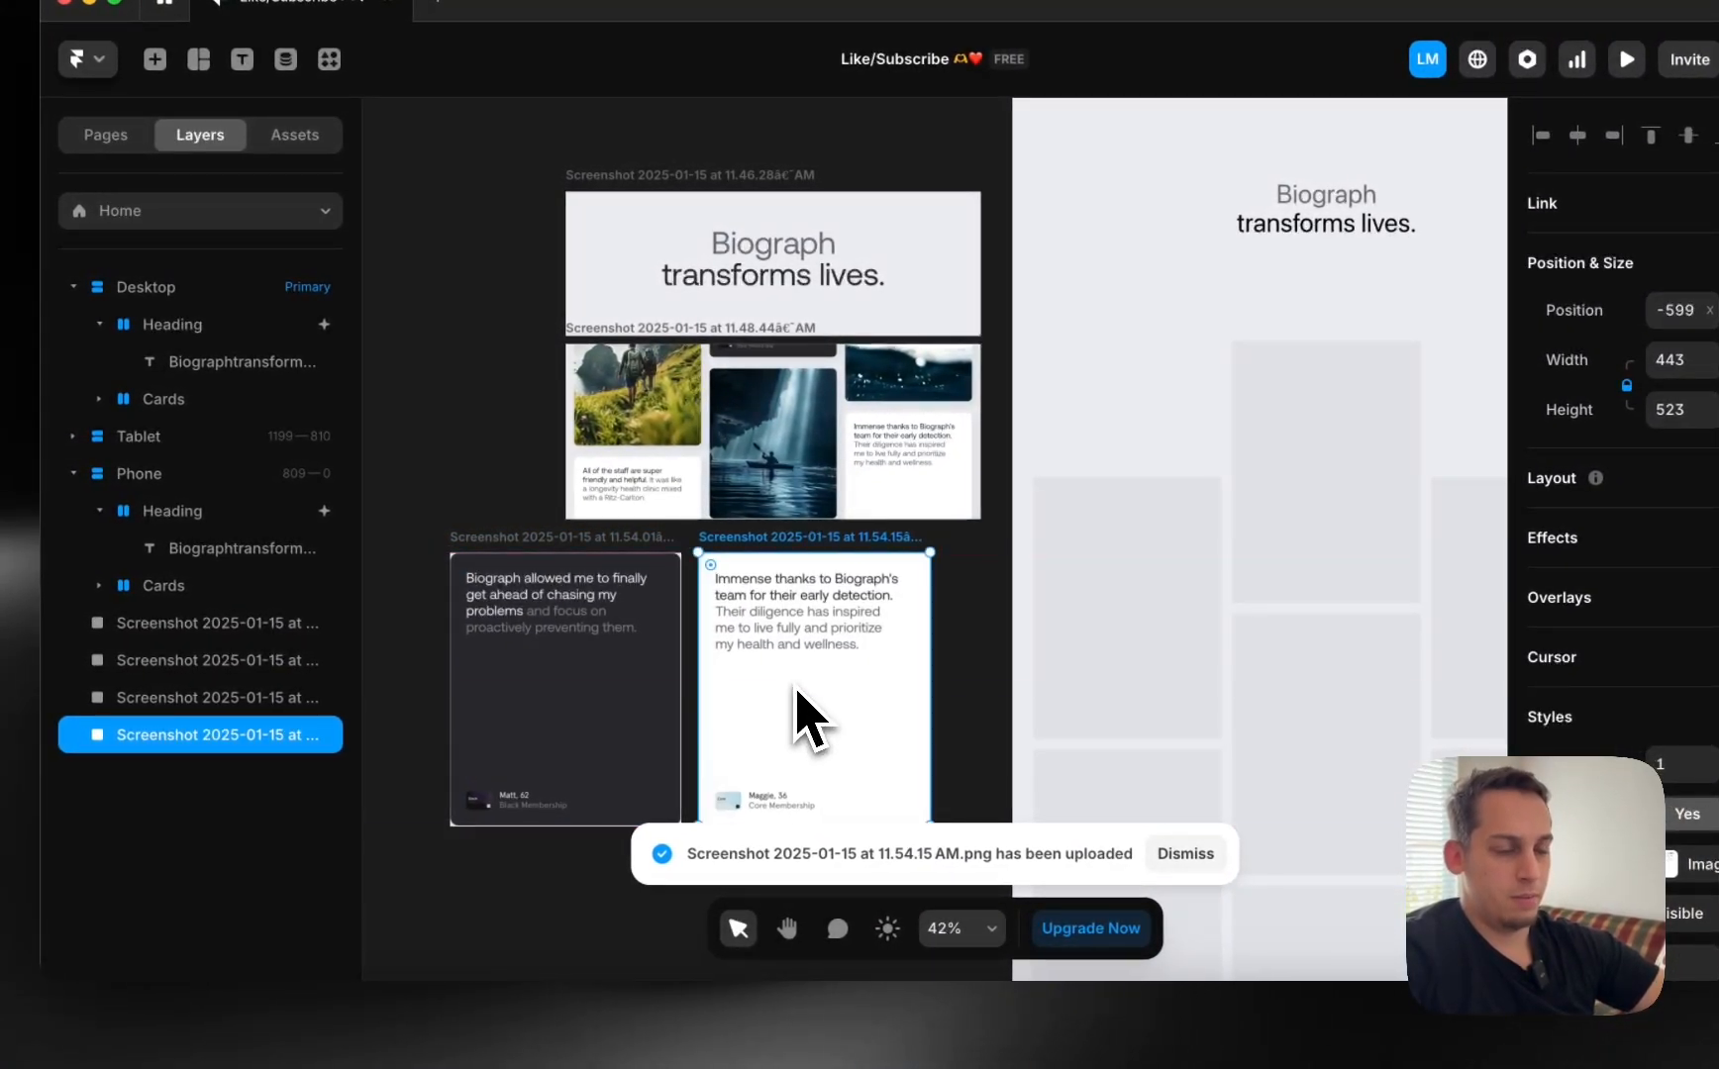
Place a copy of a gray card frame from the Desktop page's first column on the canvas beside the testimonial card screenshots.
left_click(426, 653)
scroll(836, 816, "left", 5)
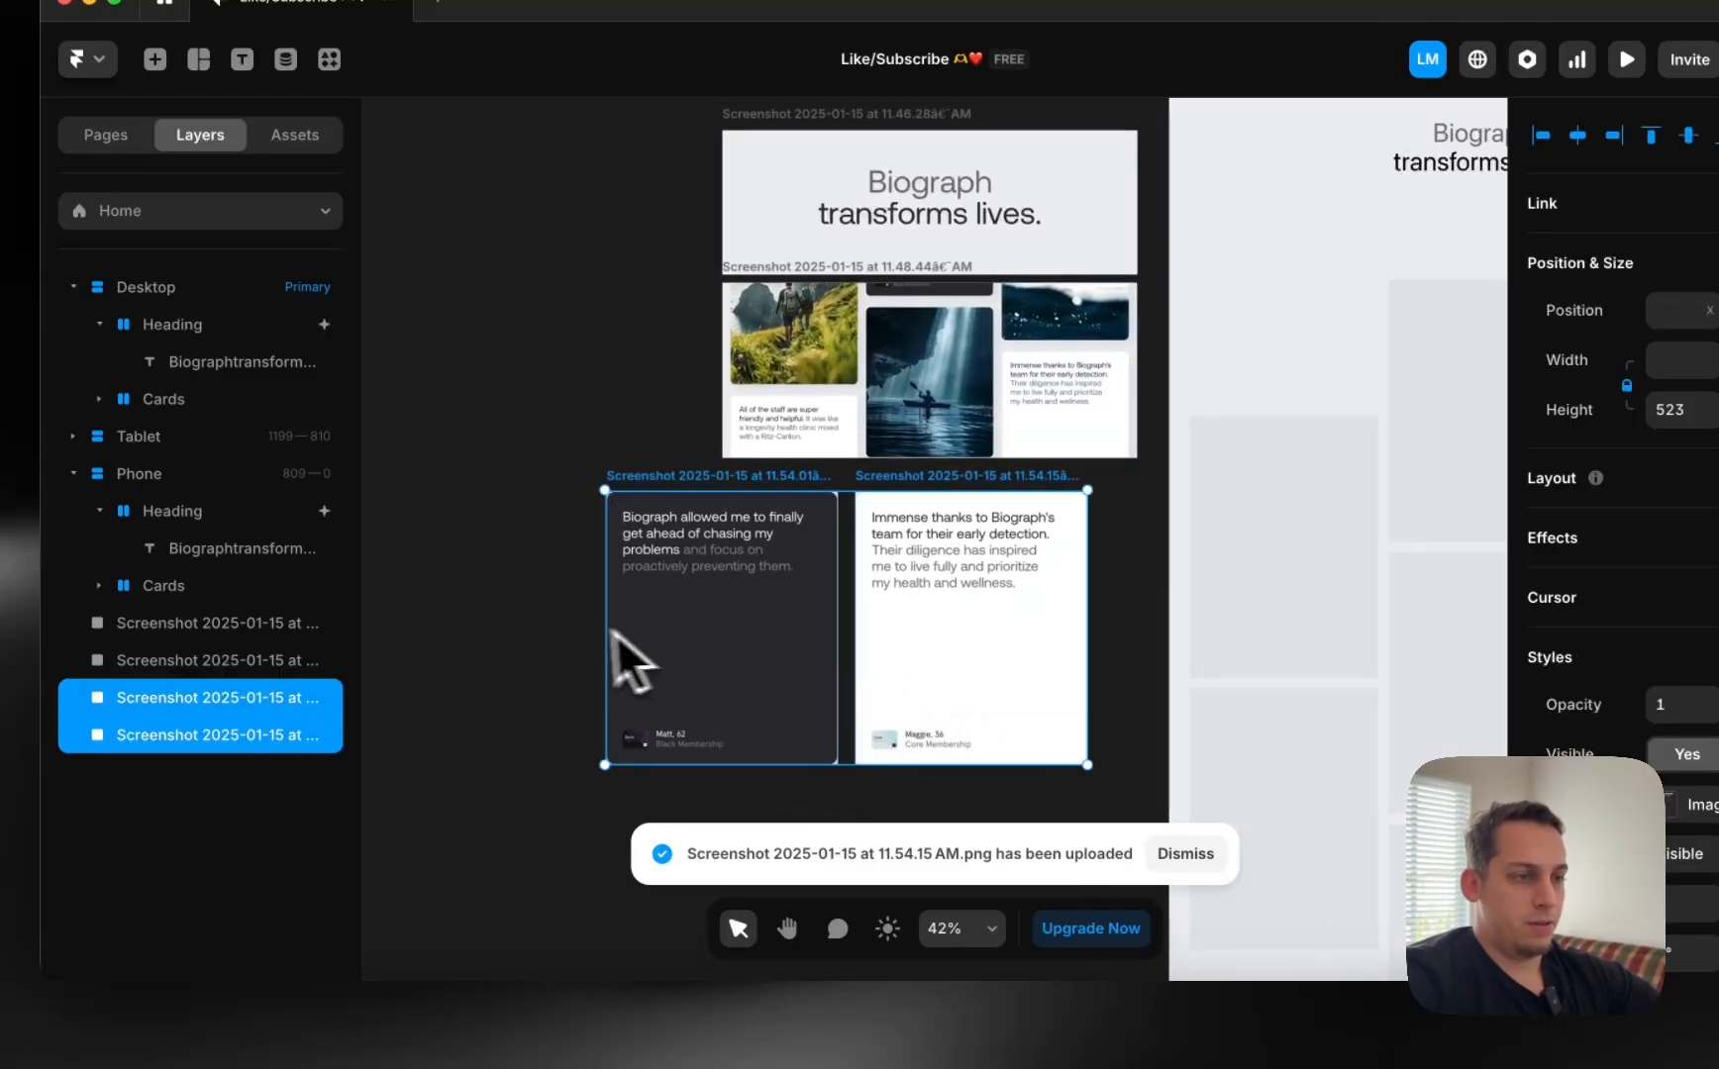
left_click(510, 663)
scroll(939, 526, "down", 3)
left_click(1066, 498)
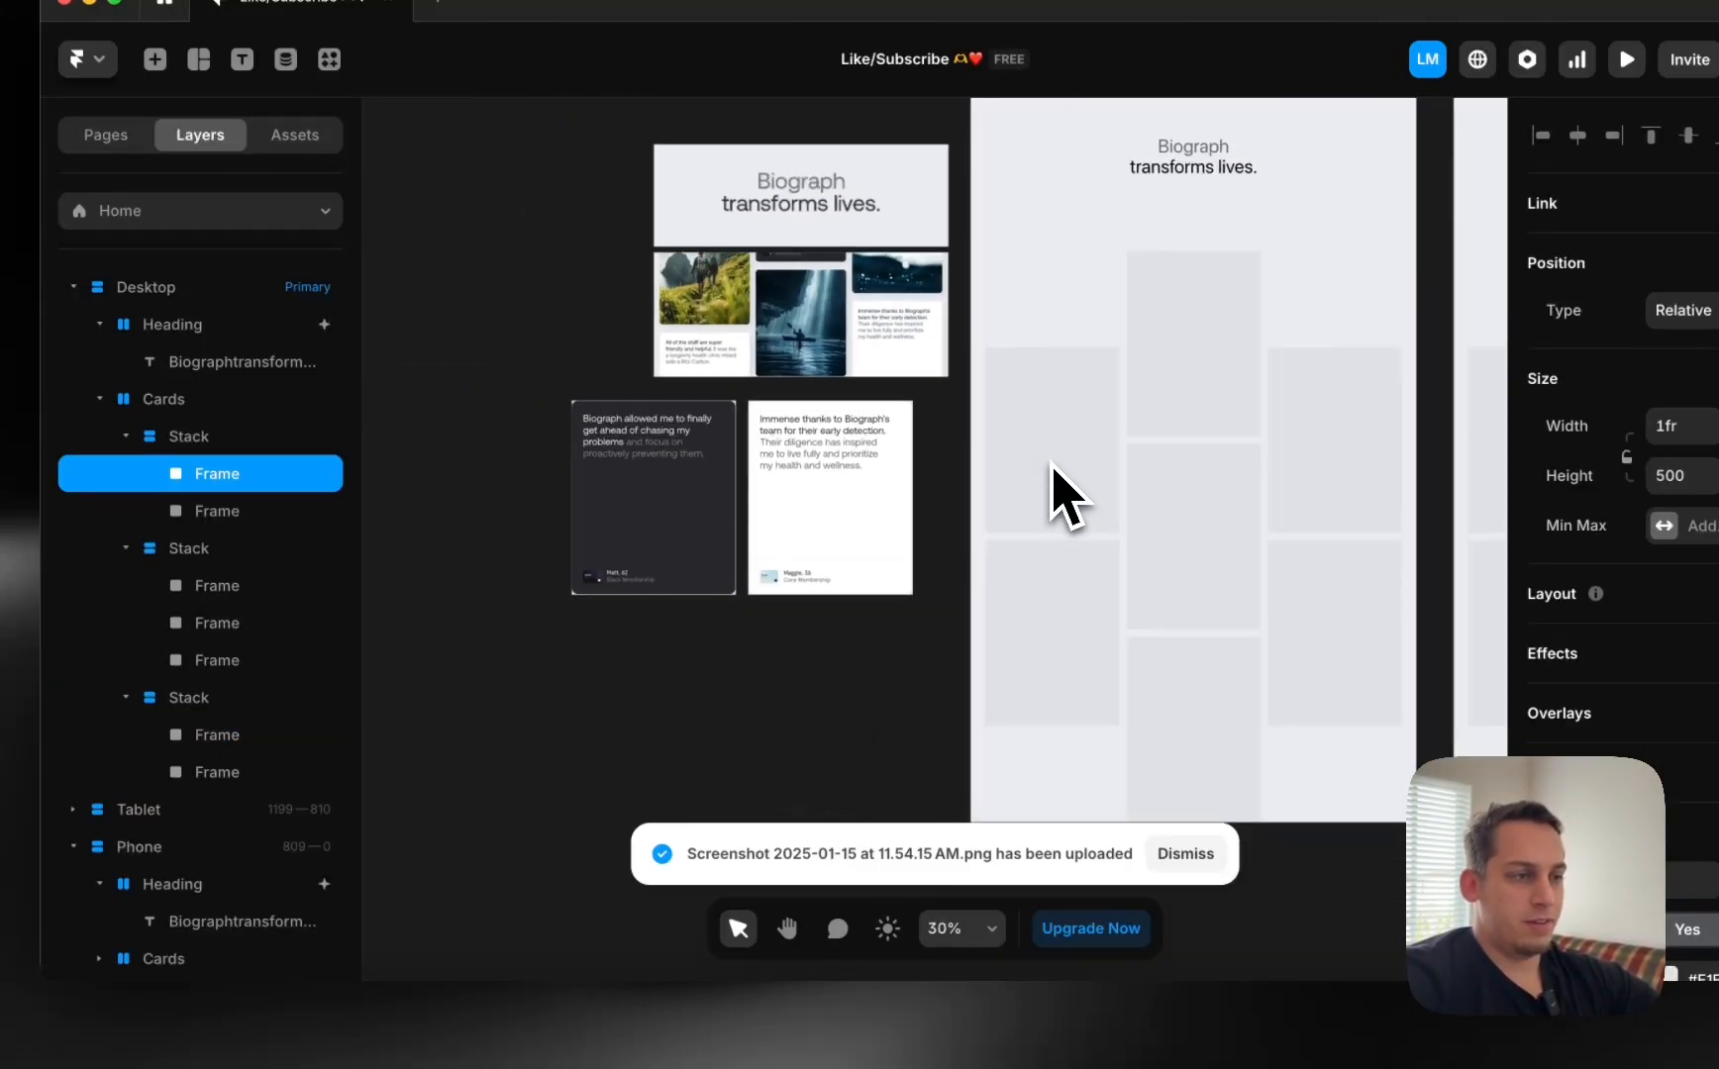
left_click_drag(1066, 498, 469, 690)
scroll(469, 690, "up", 3)
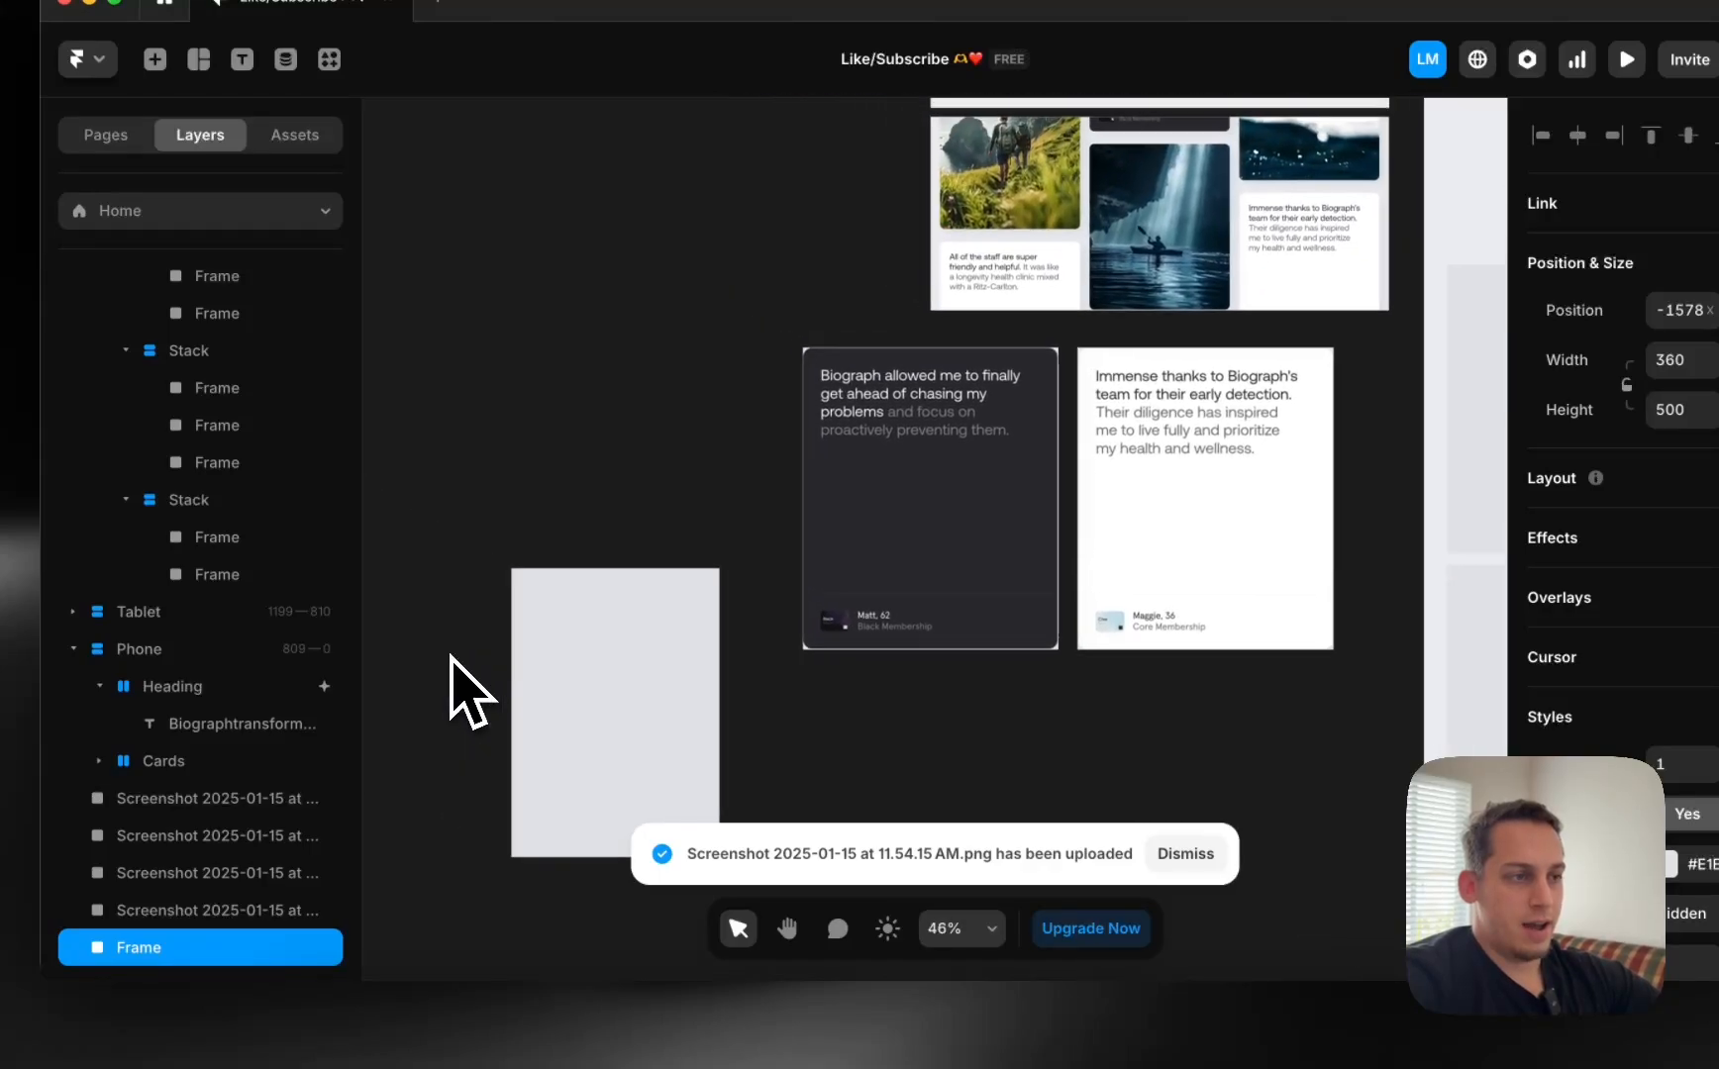
Copy the "Biograph transforms lives." heading text into the gray frame copy and convert that frame to a stack.
scroll(468, 690, "down", 3)
left_click(1396, 186)
left_click_drag(1396, 187, 602, 670)
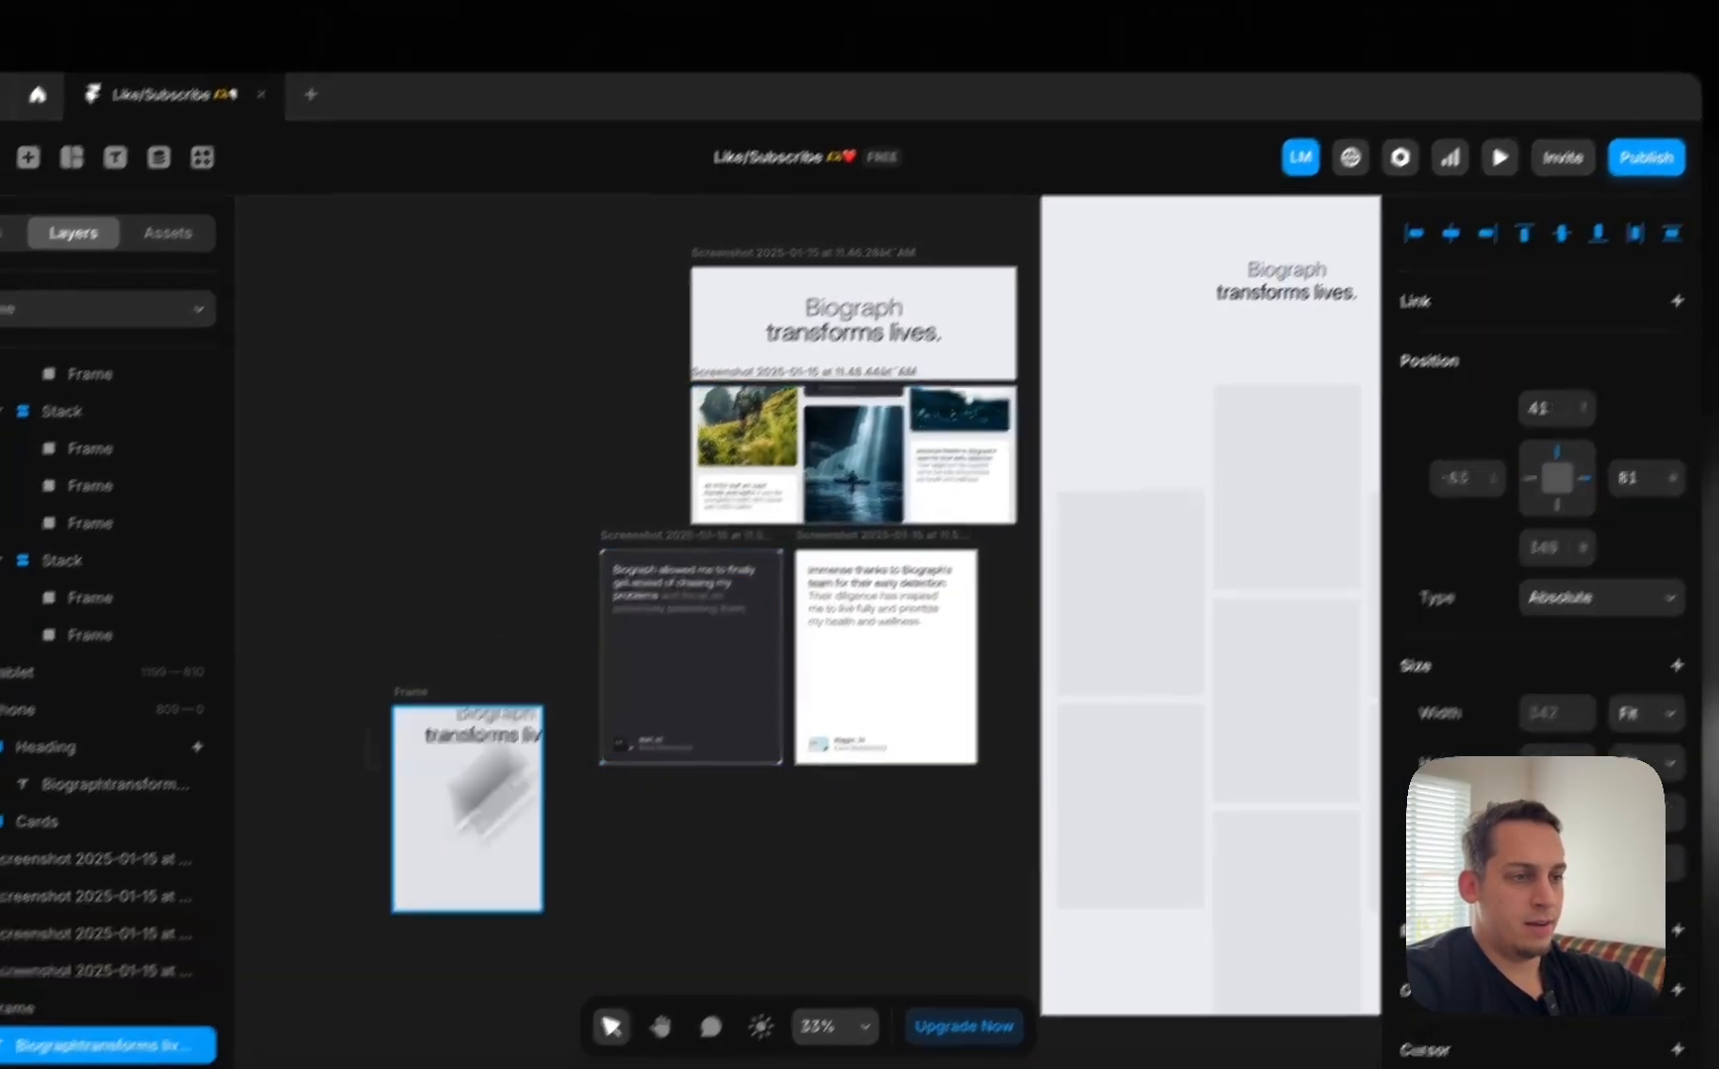
mouse_move(477, 757)
left_mouse_down()
mouse_move(431, 790)
mouse_move(485, 763)
mouse_move(468, 759)
left_mouse_up()
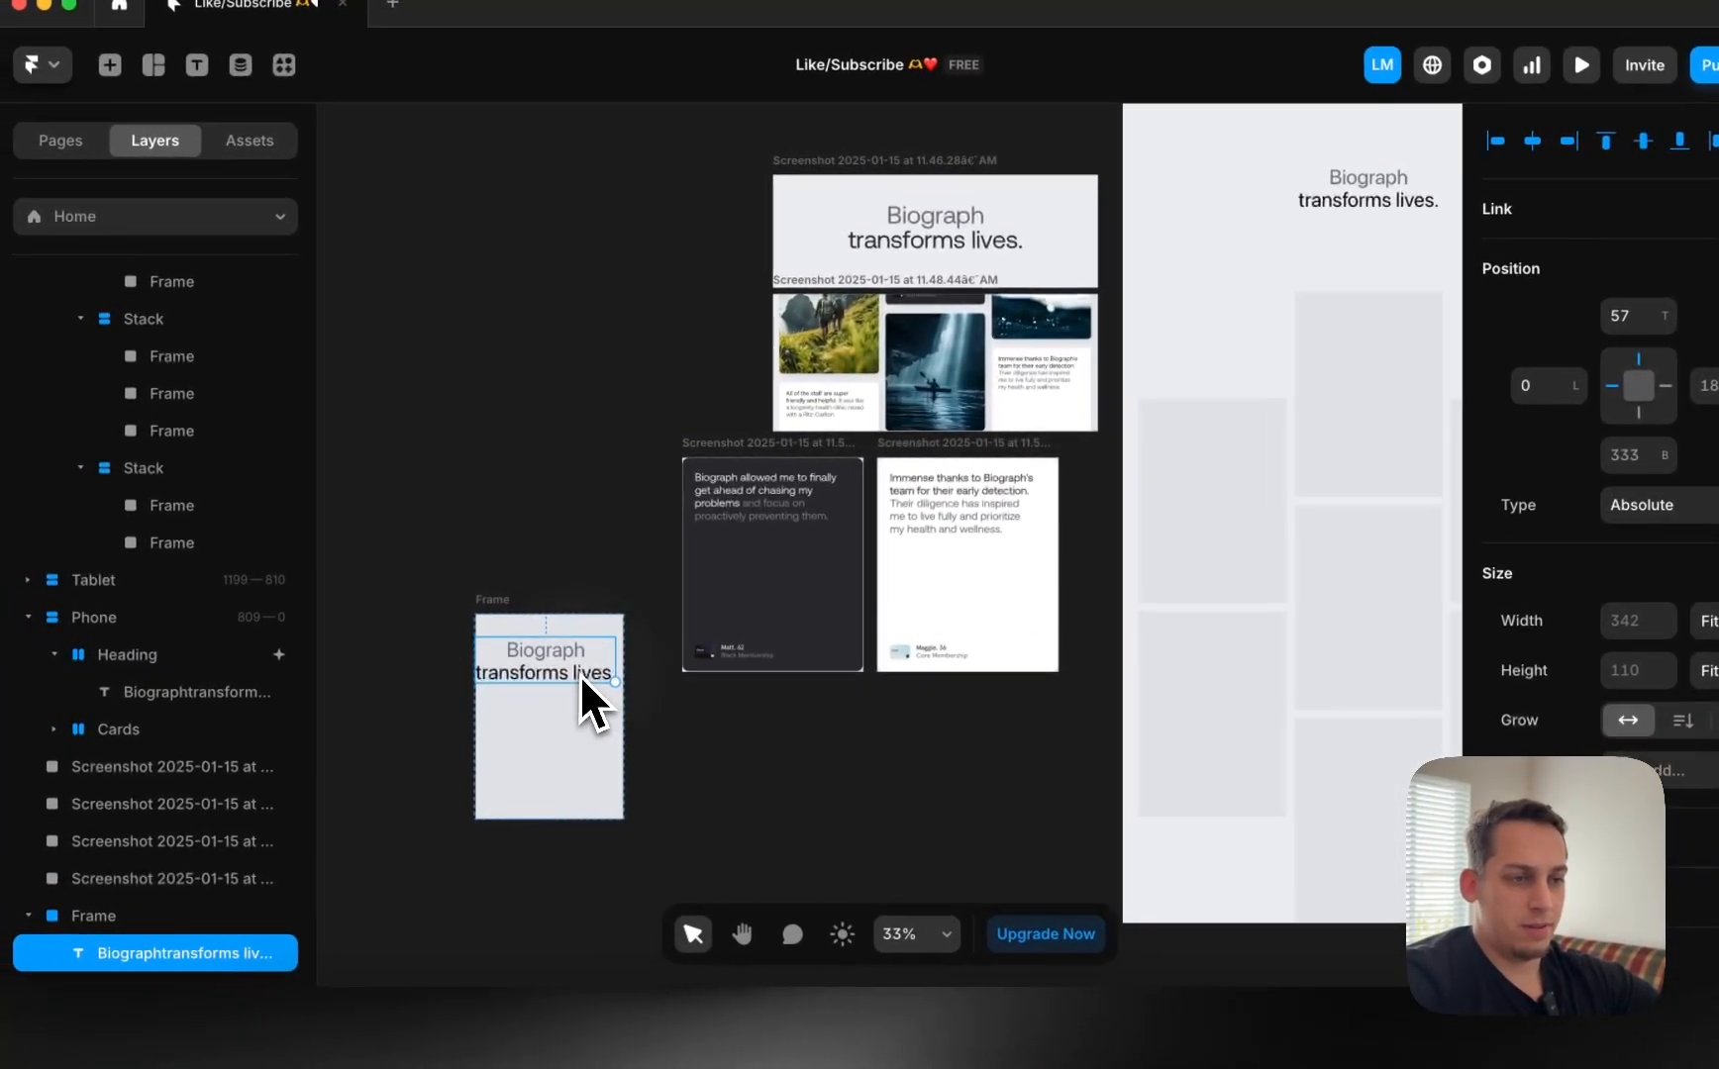
left_click_drag(481, 658, 489, 658)
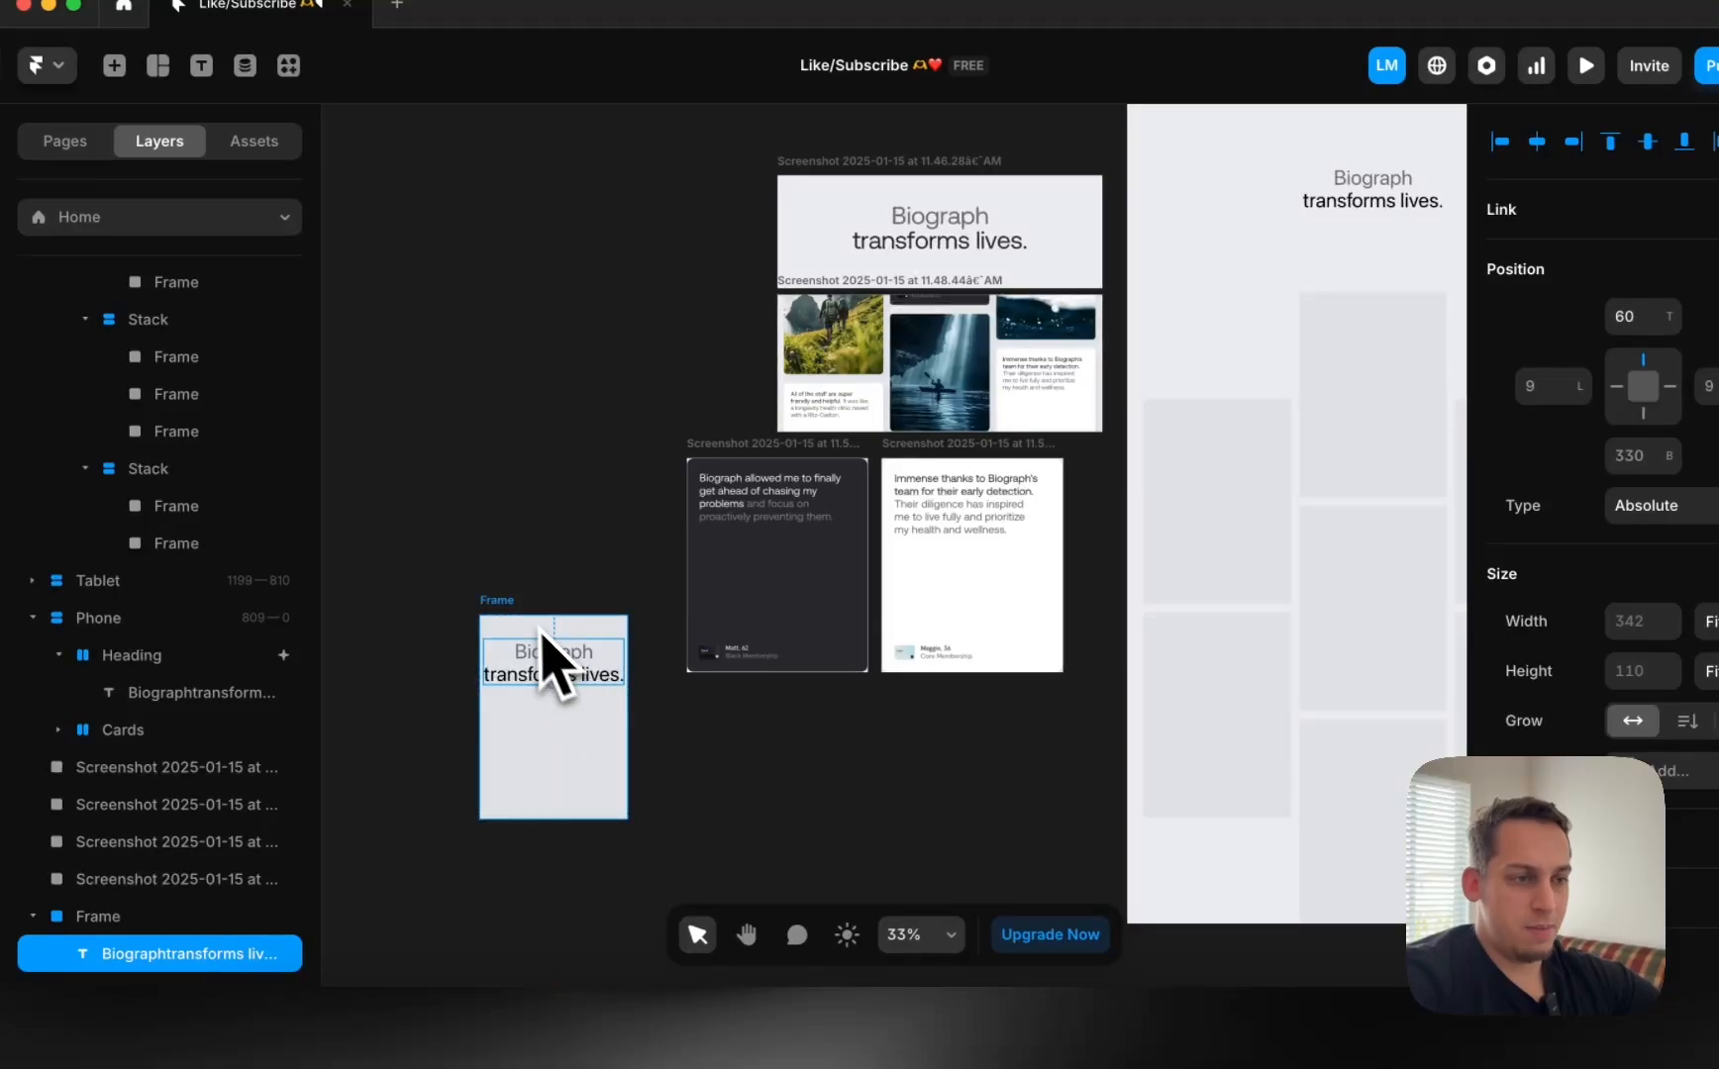
left_click(536, 629)
left_click(1577, 486)
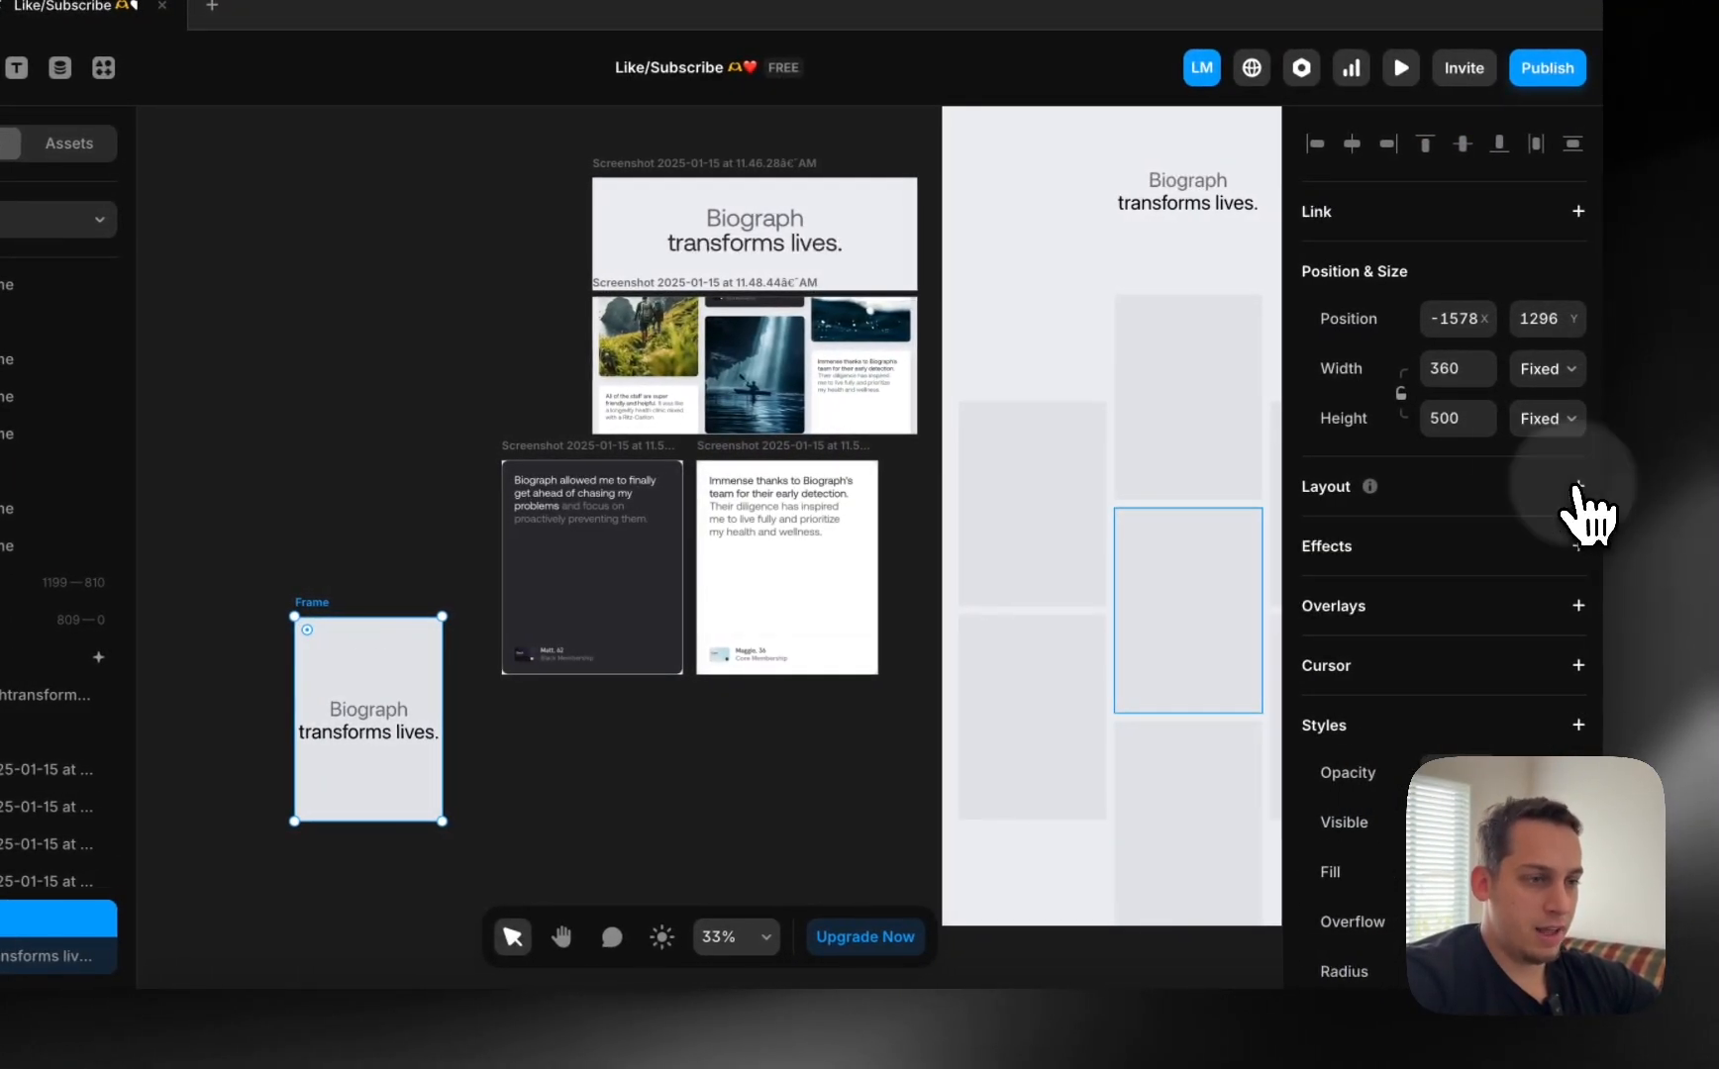
Switch to the Biograph website to check the testimonial cards' text layout, and return to the Framer canvas.
left_click(337, 727)
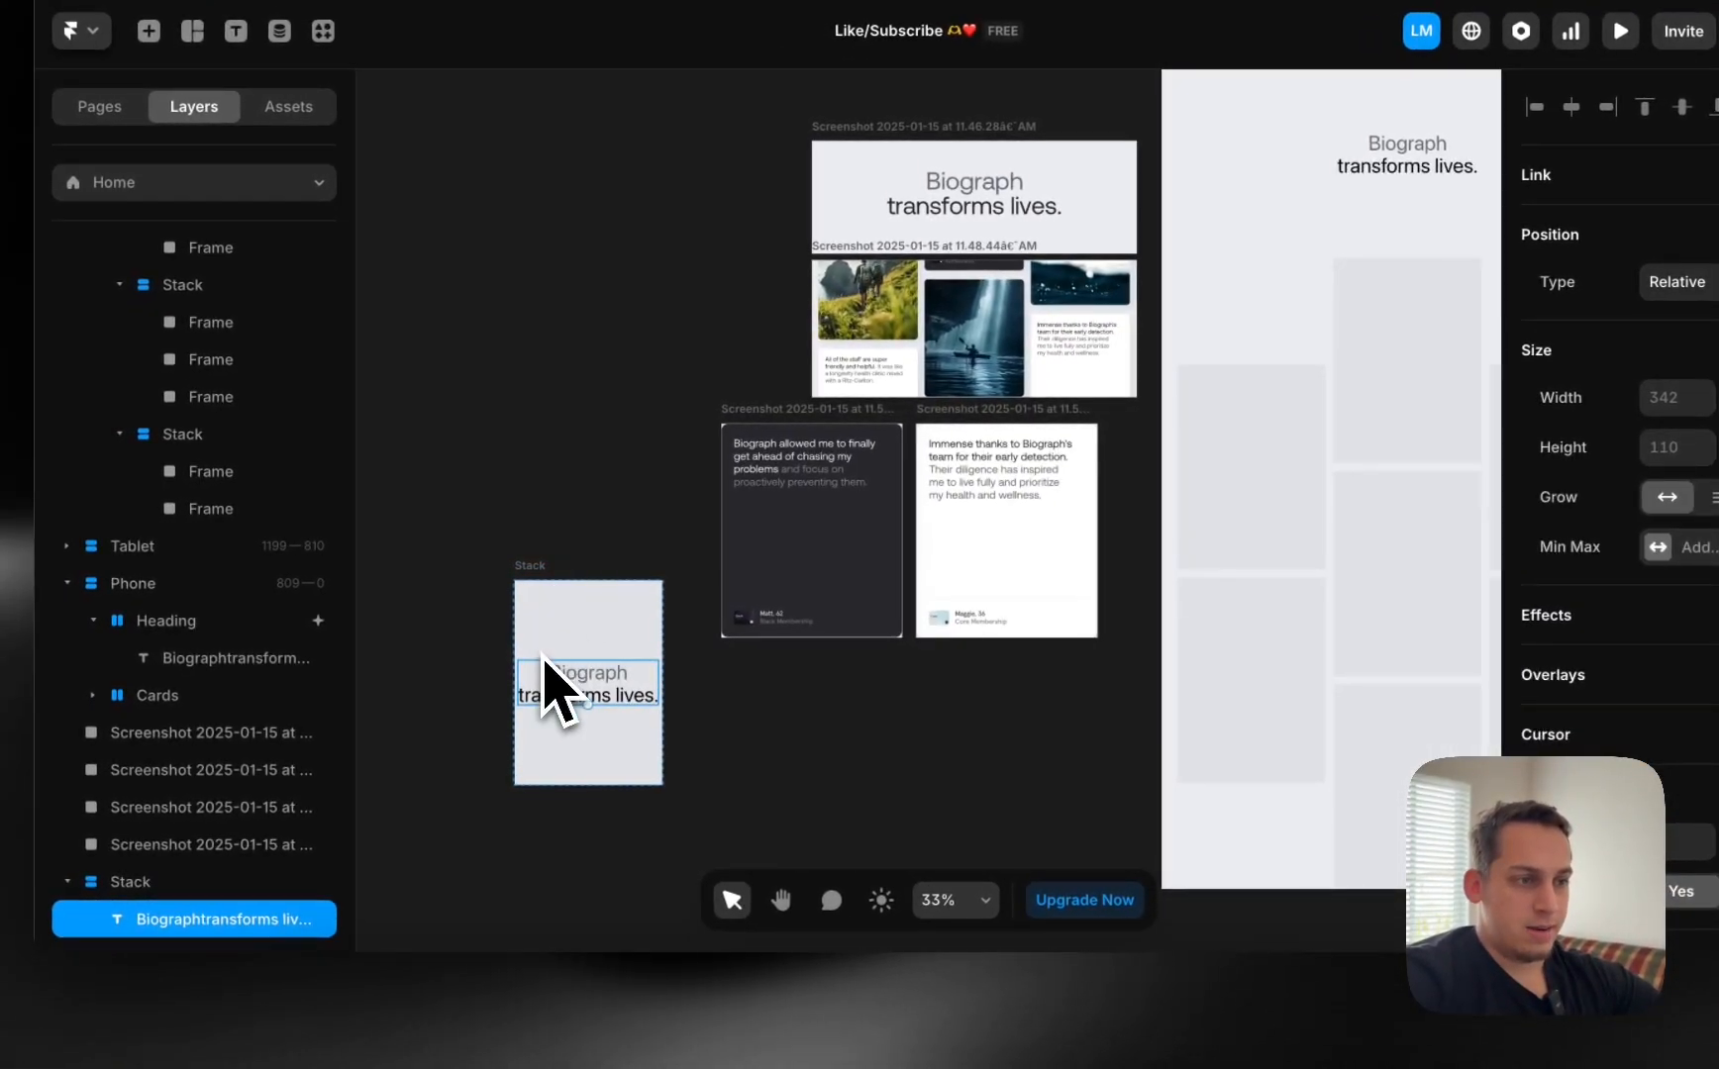
scroll(544, 657, "up", 3)
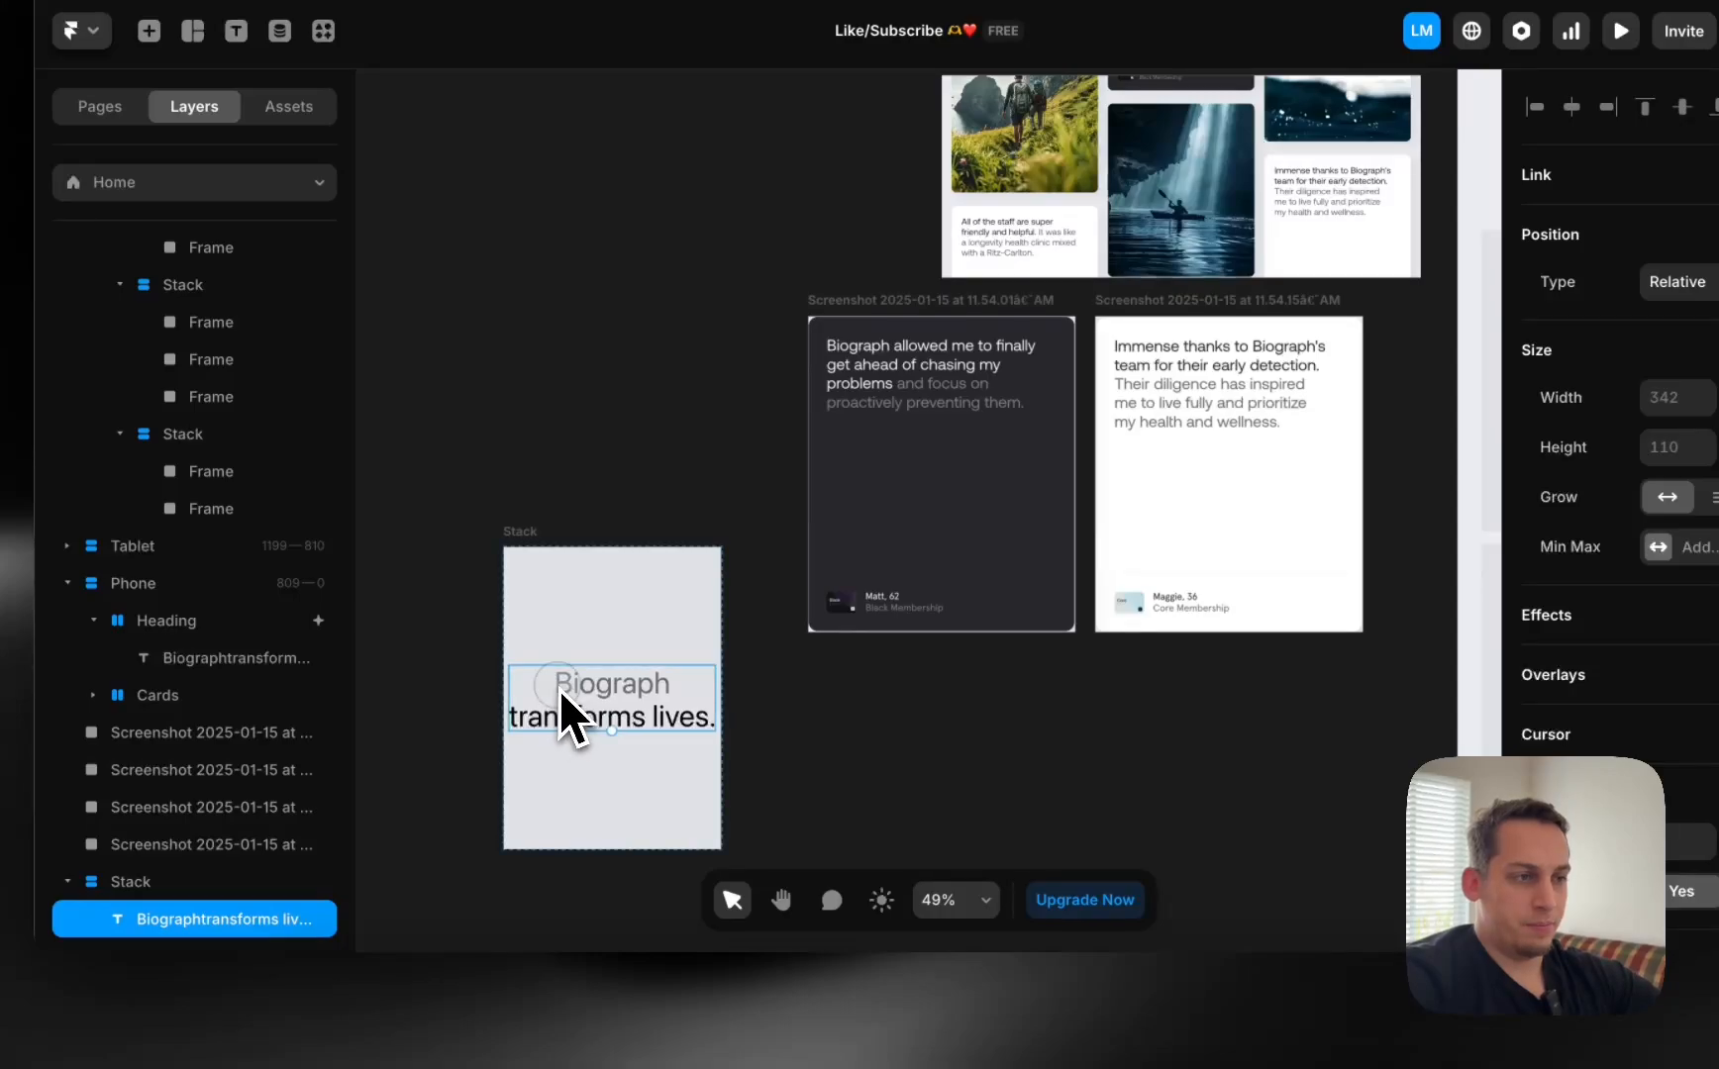
double_click(558, 689)
left_click(560, 690)
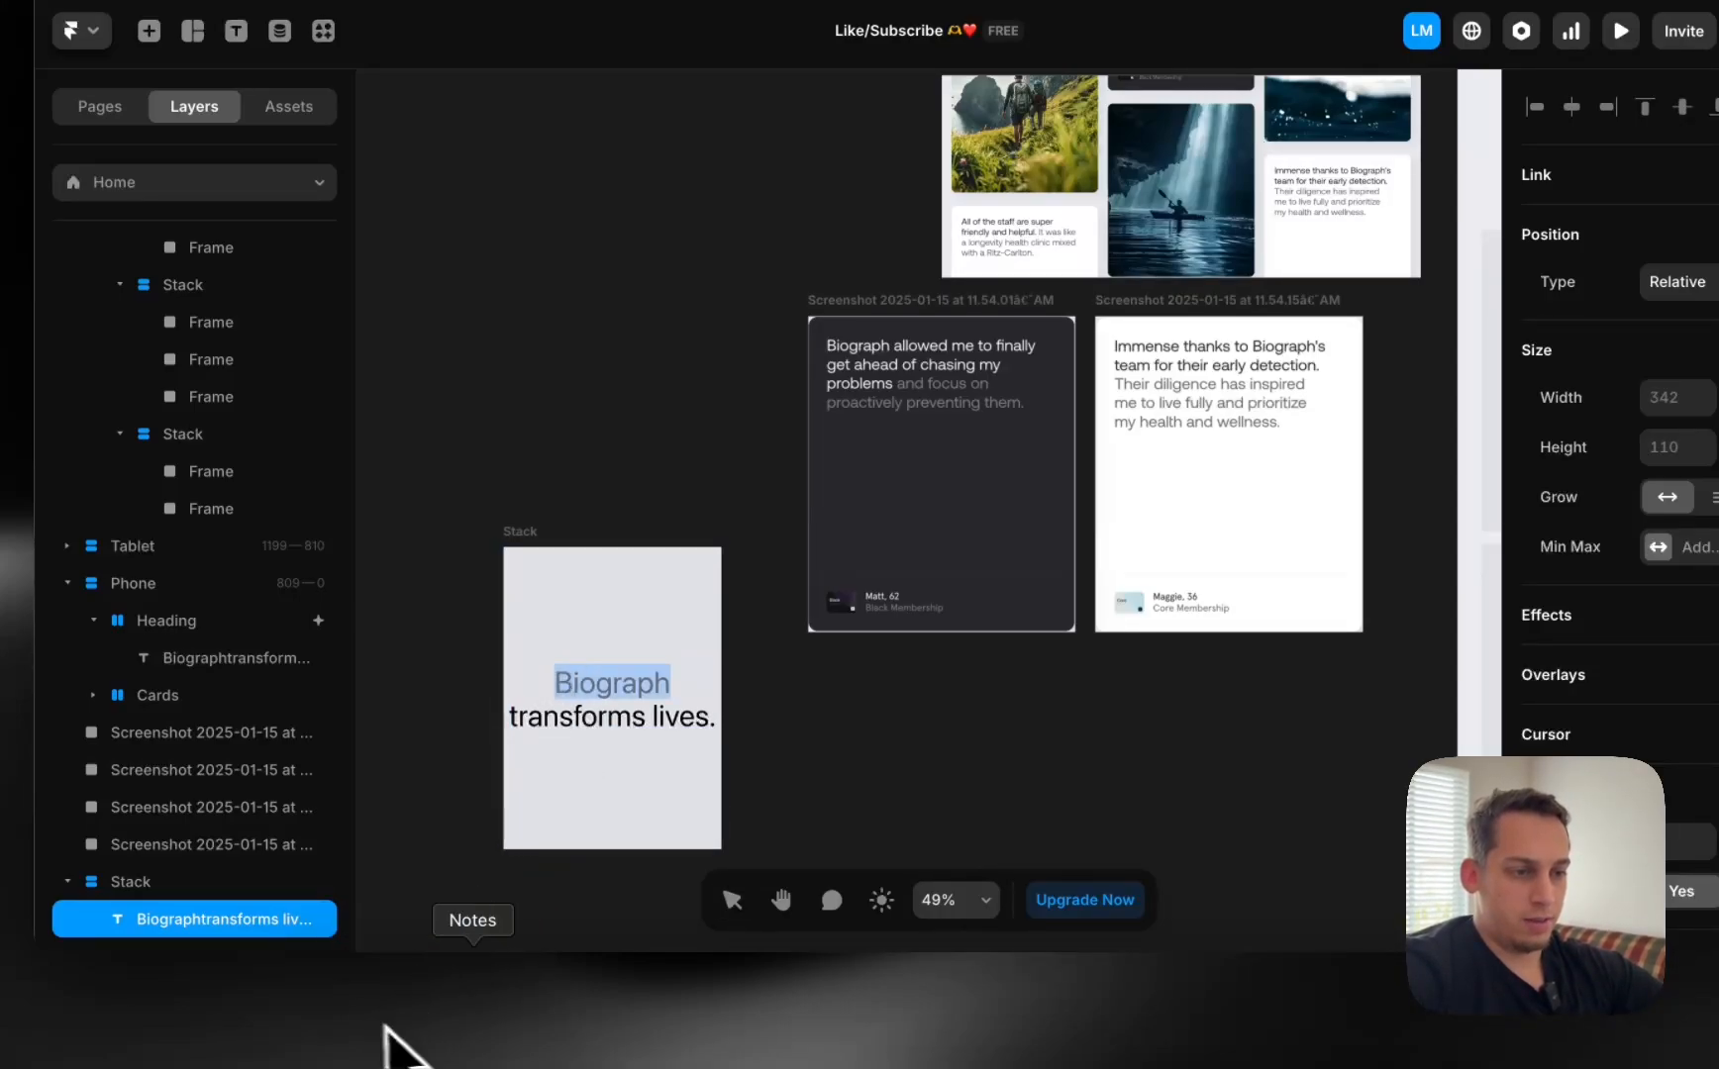
left_click(419, 1022)
scroll(980, 792, "down", 2)
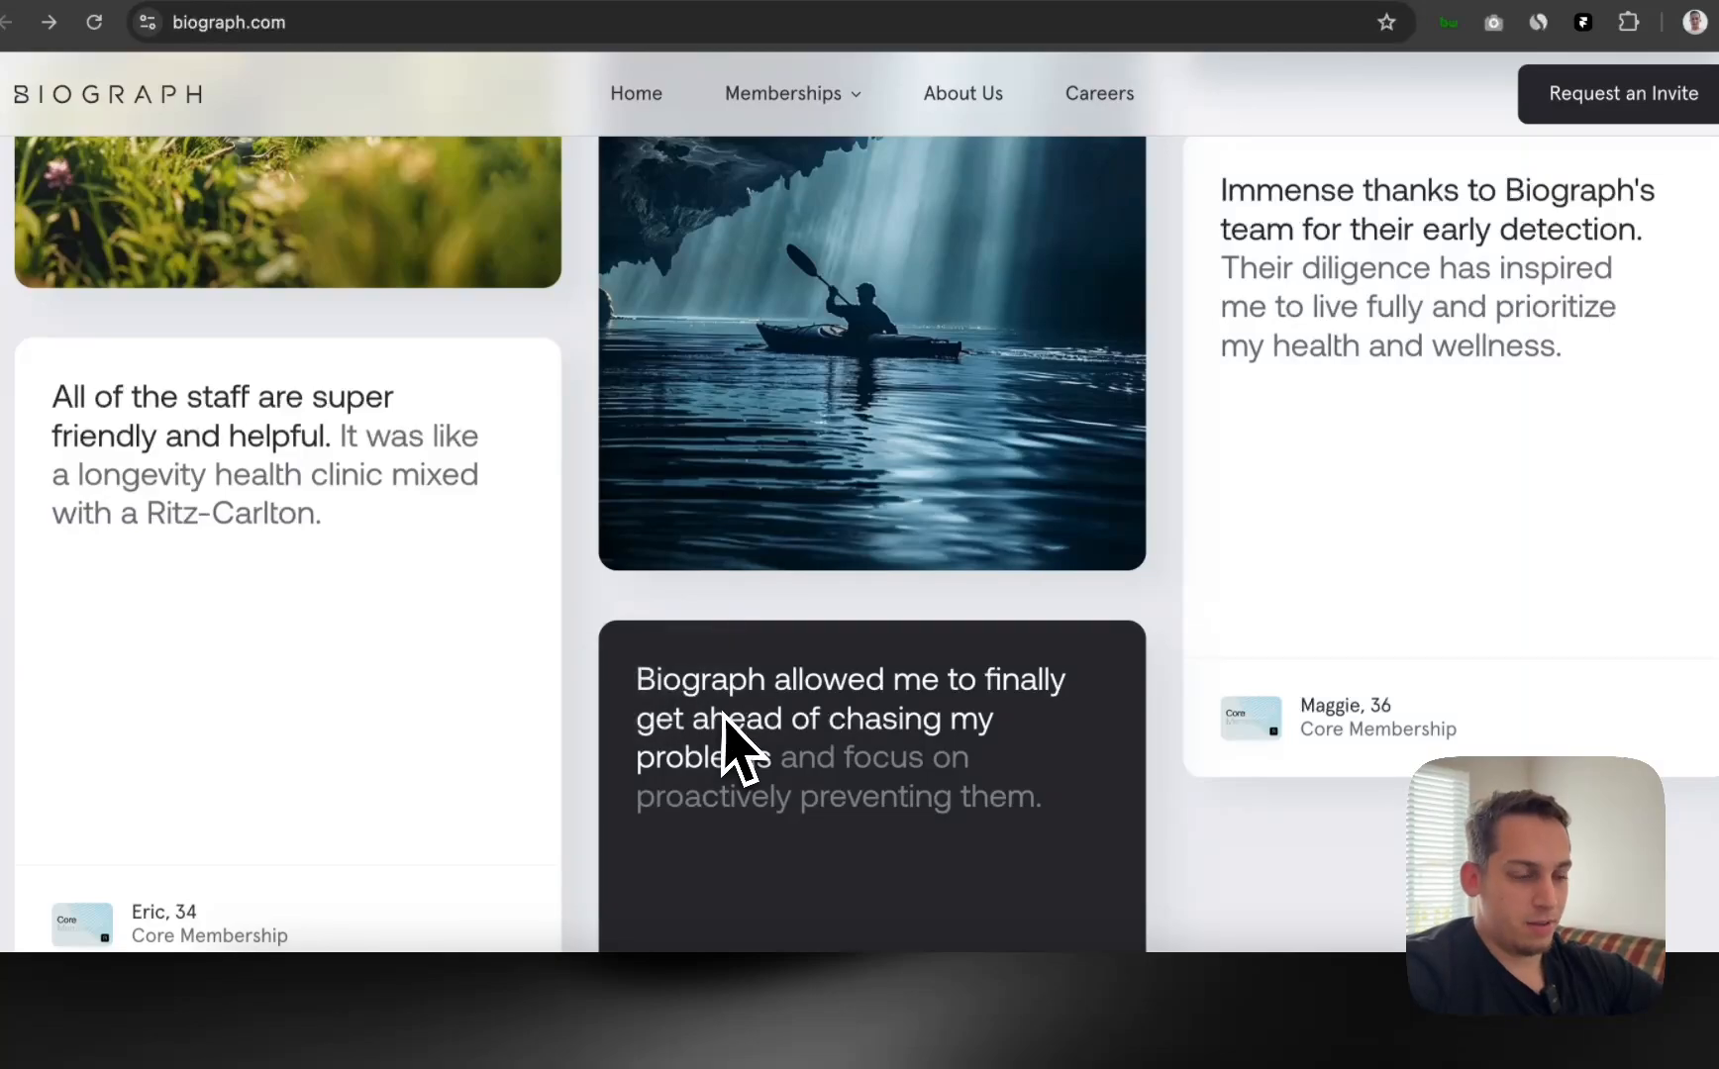
left_click(894, 1034)
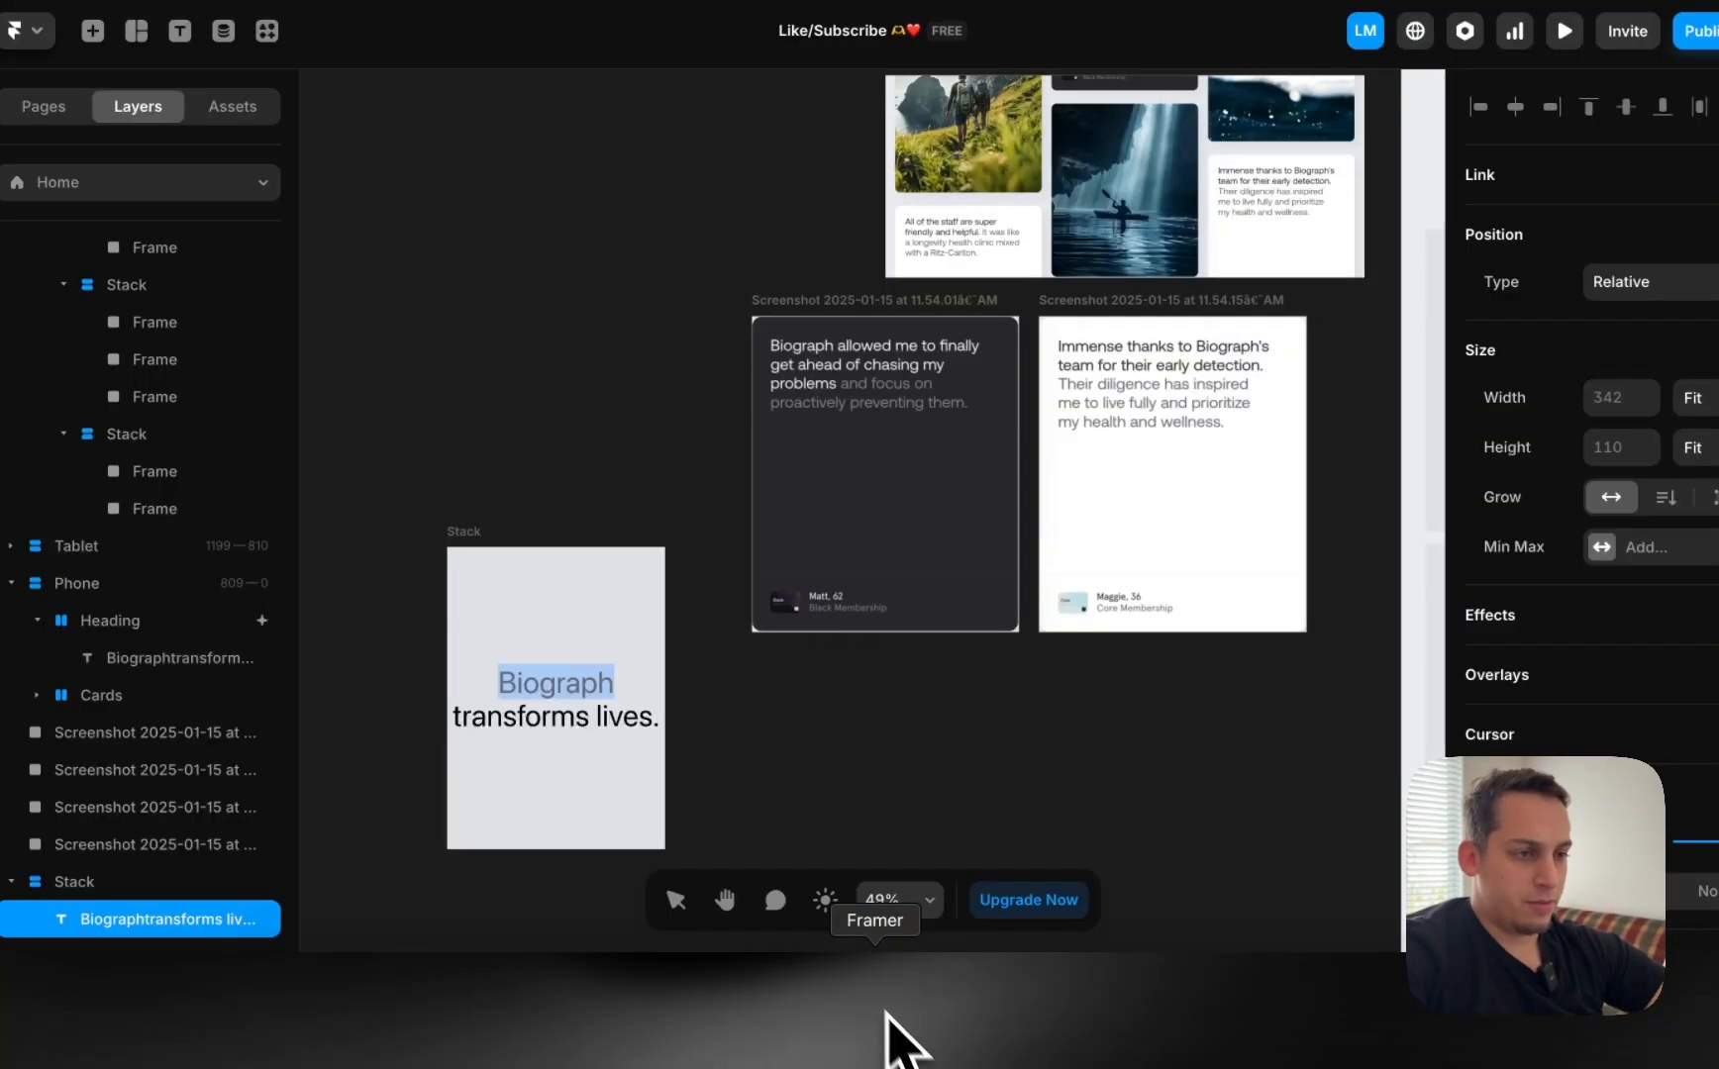
Fill the new stack with the dark #28272C sampled from the dark testimonial card screenshot.
left_click(480, 512)
left_click(480, 543)
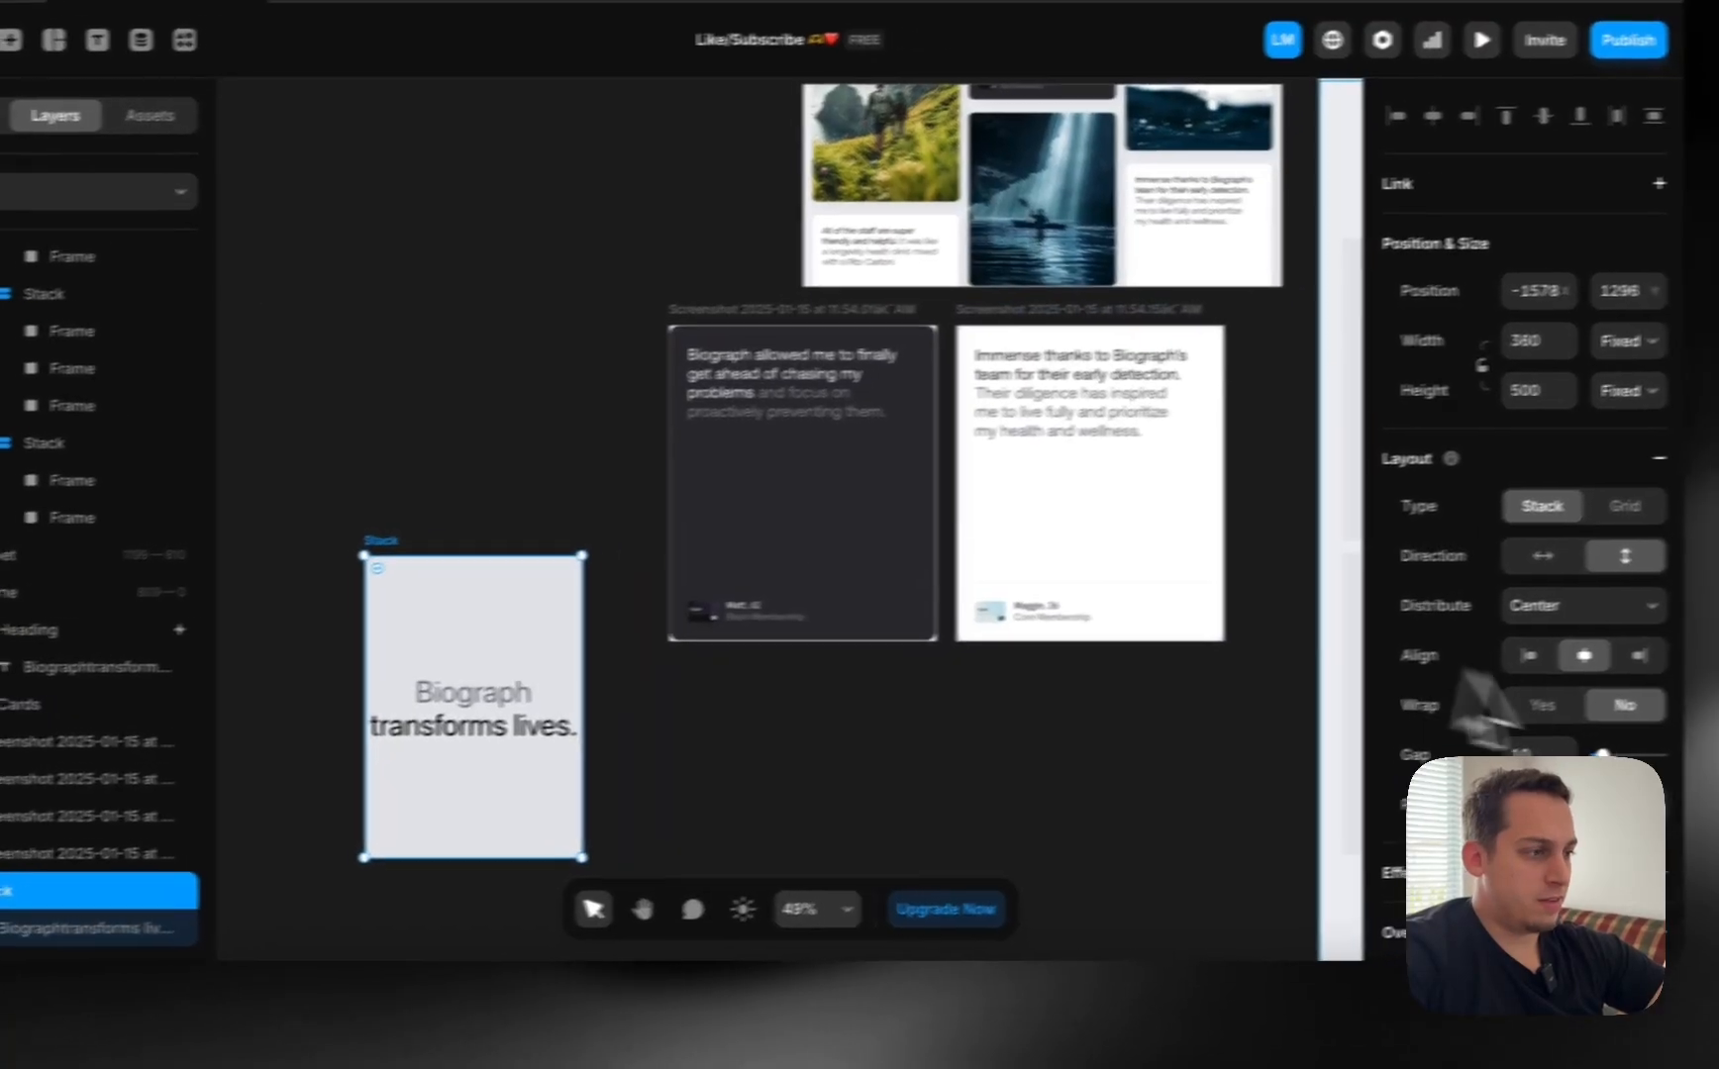
scroll(1596, 722, "down", 7)
left_click(1465, 489)
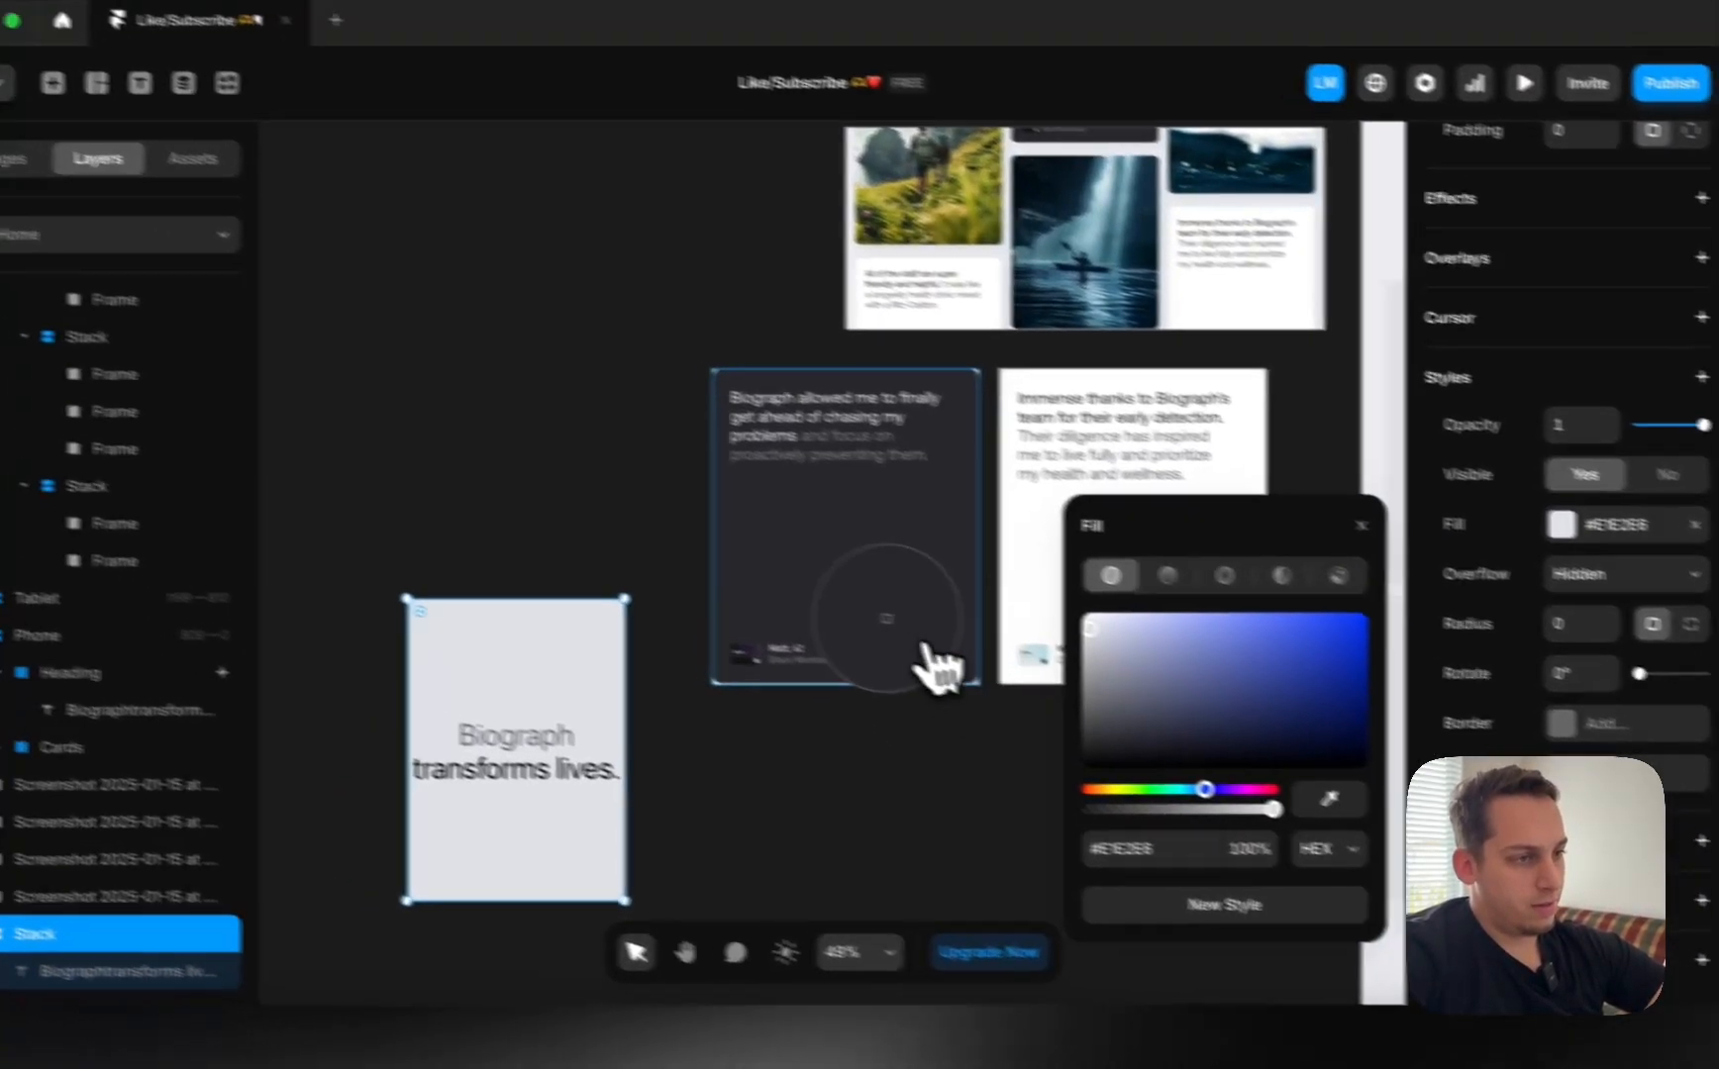
left_click(762, 584)
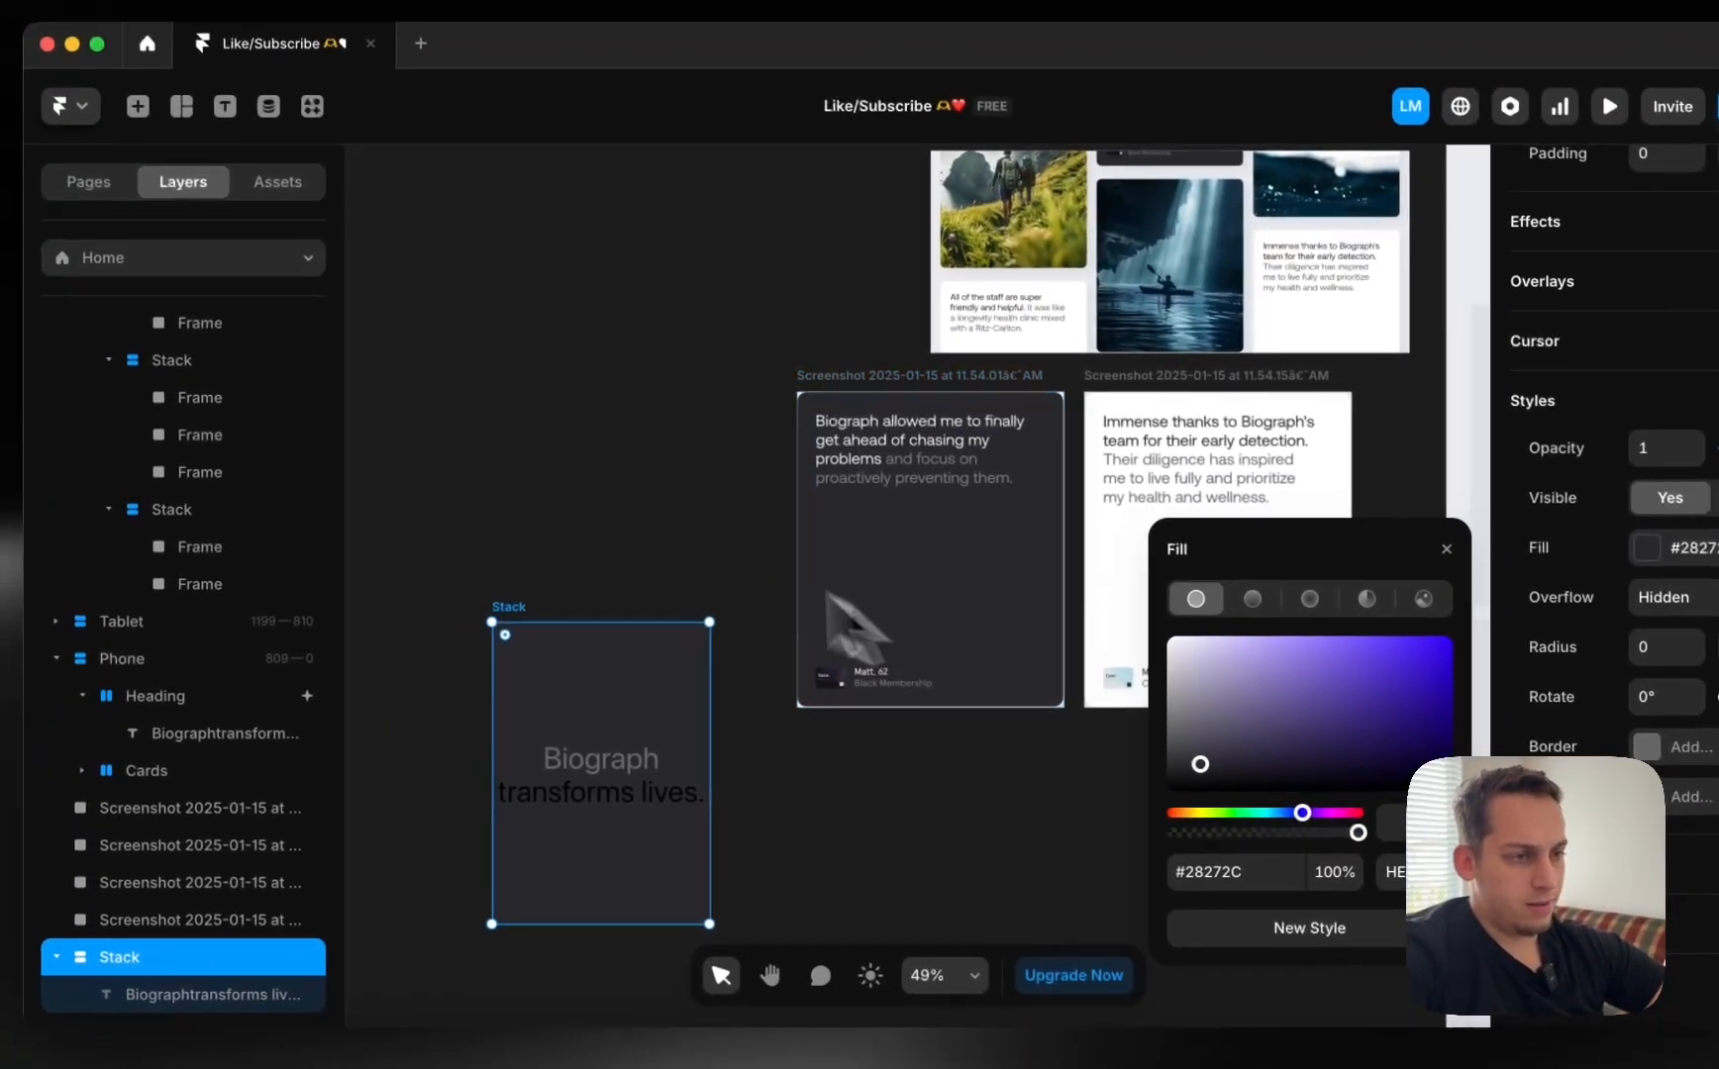
Replace all the text in the dark stack with one sentence generated by the Lorem Ipsum plugin.
left_click(375, 436)
left_click(384, 739)
double_click(601, 798)
scroll(601, 798, "up", 5)
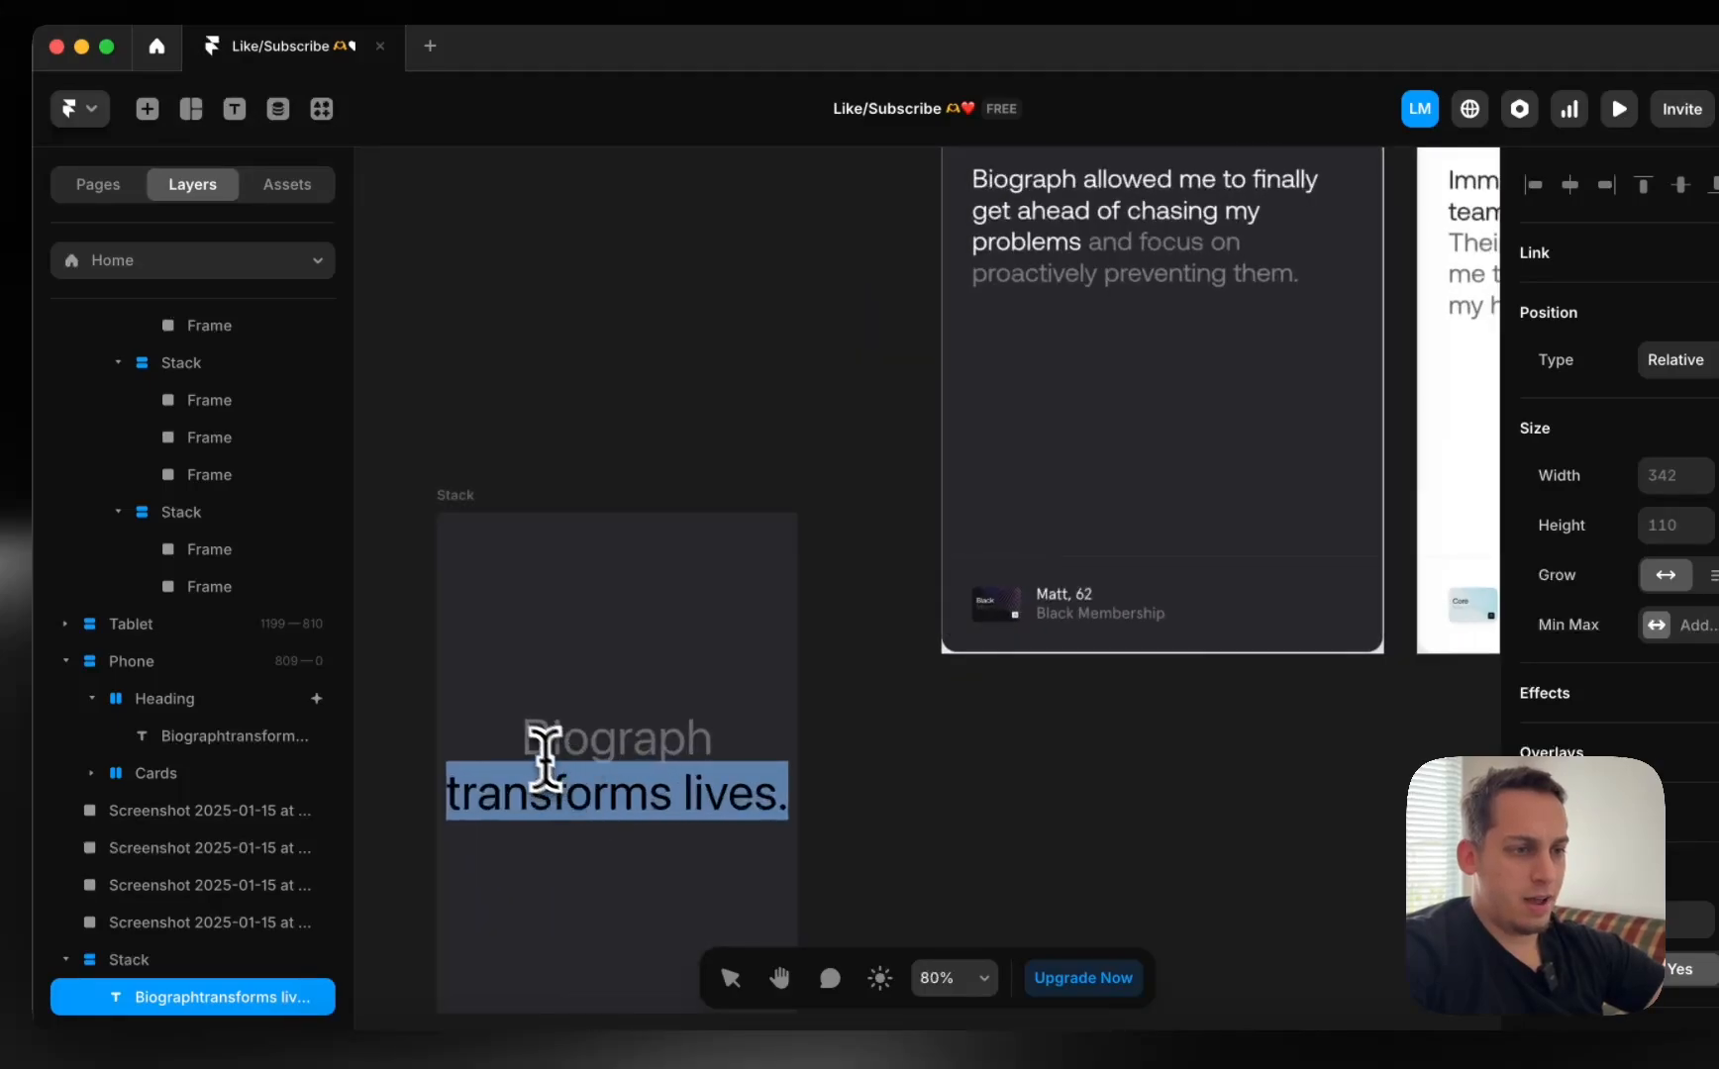
left_click_drag(525, 759, 931, 845)
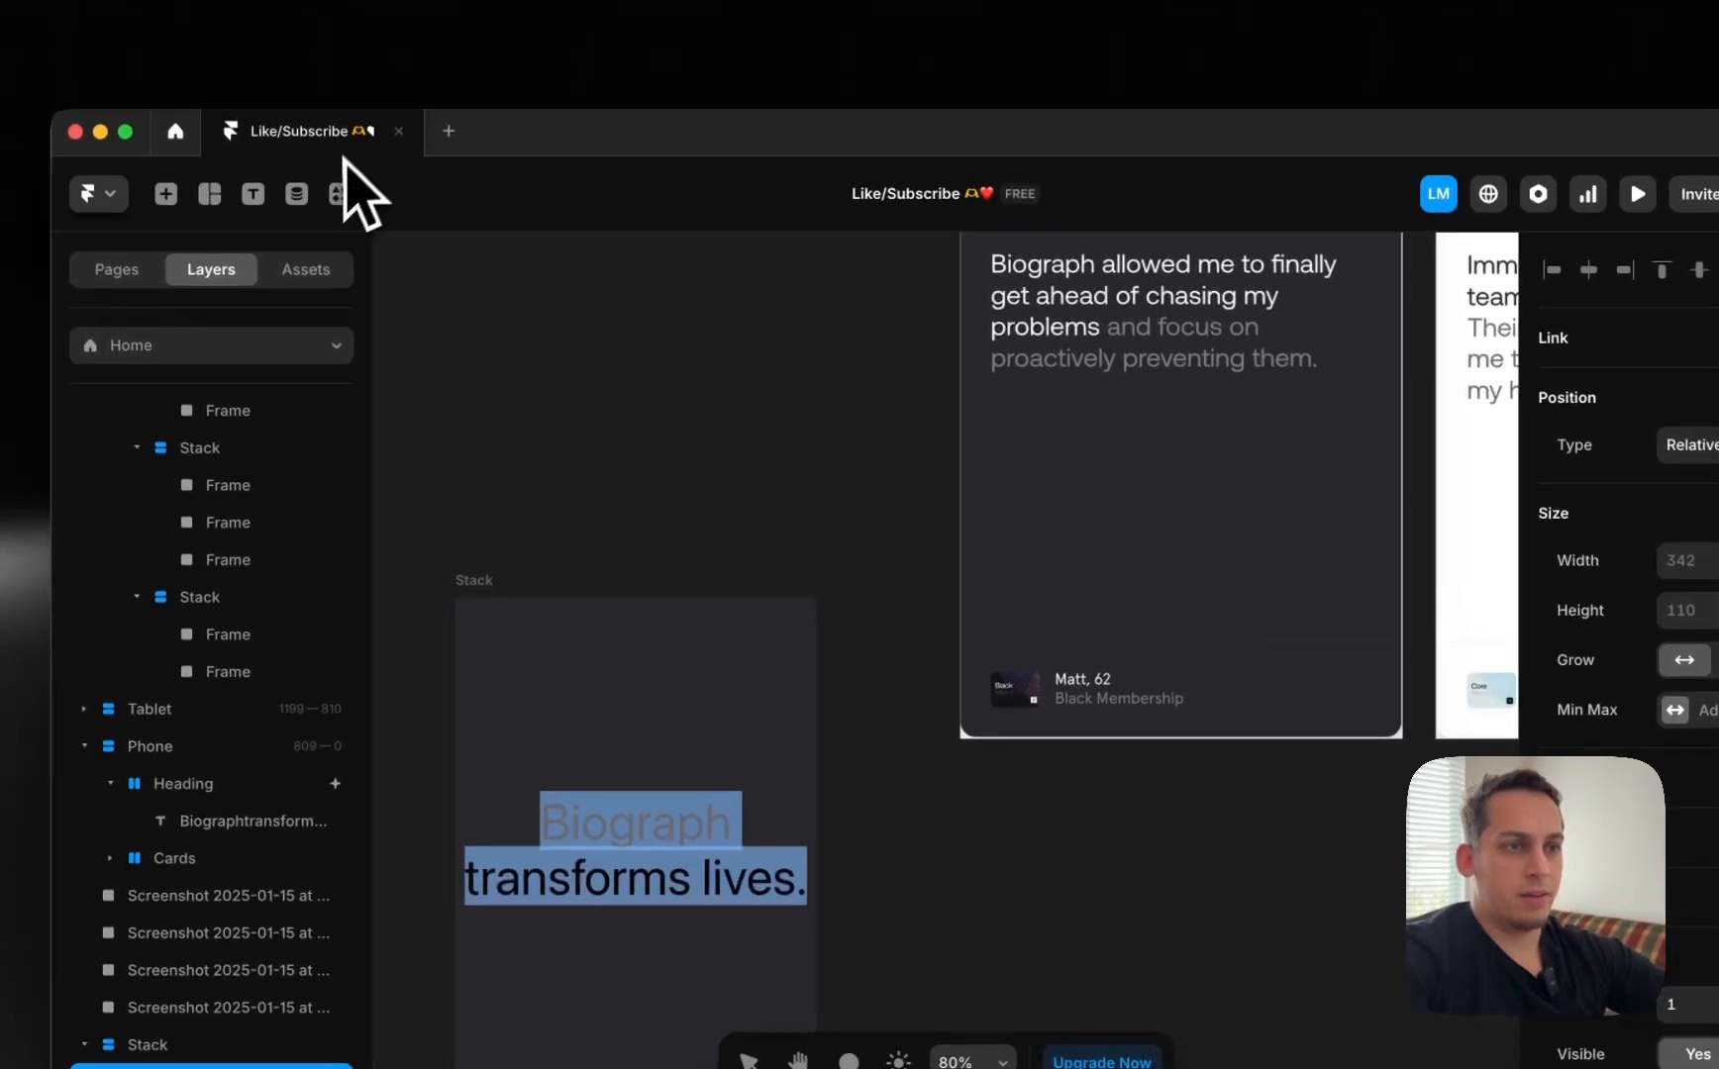
left_click(327, 134)
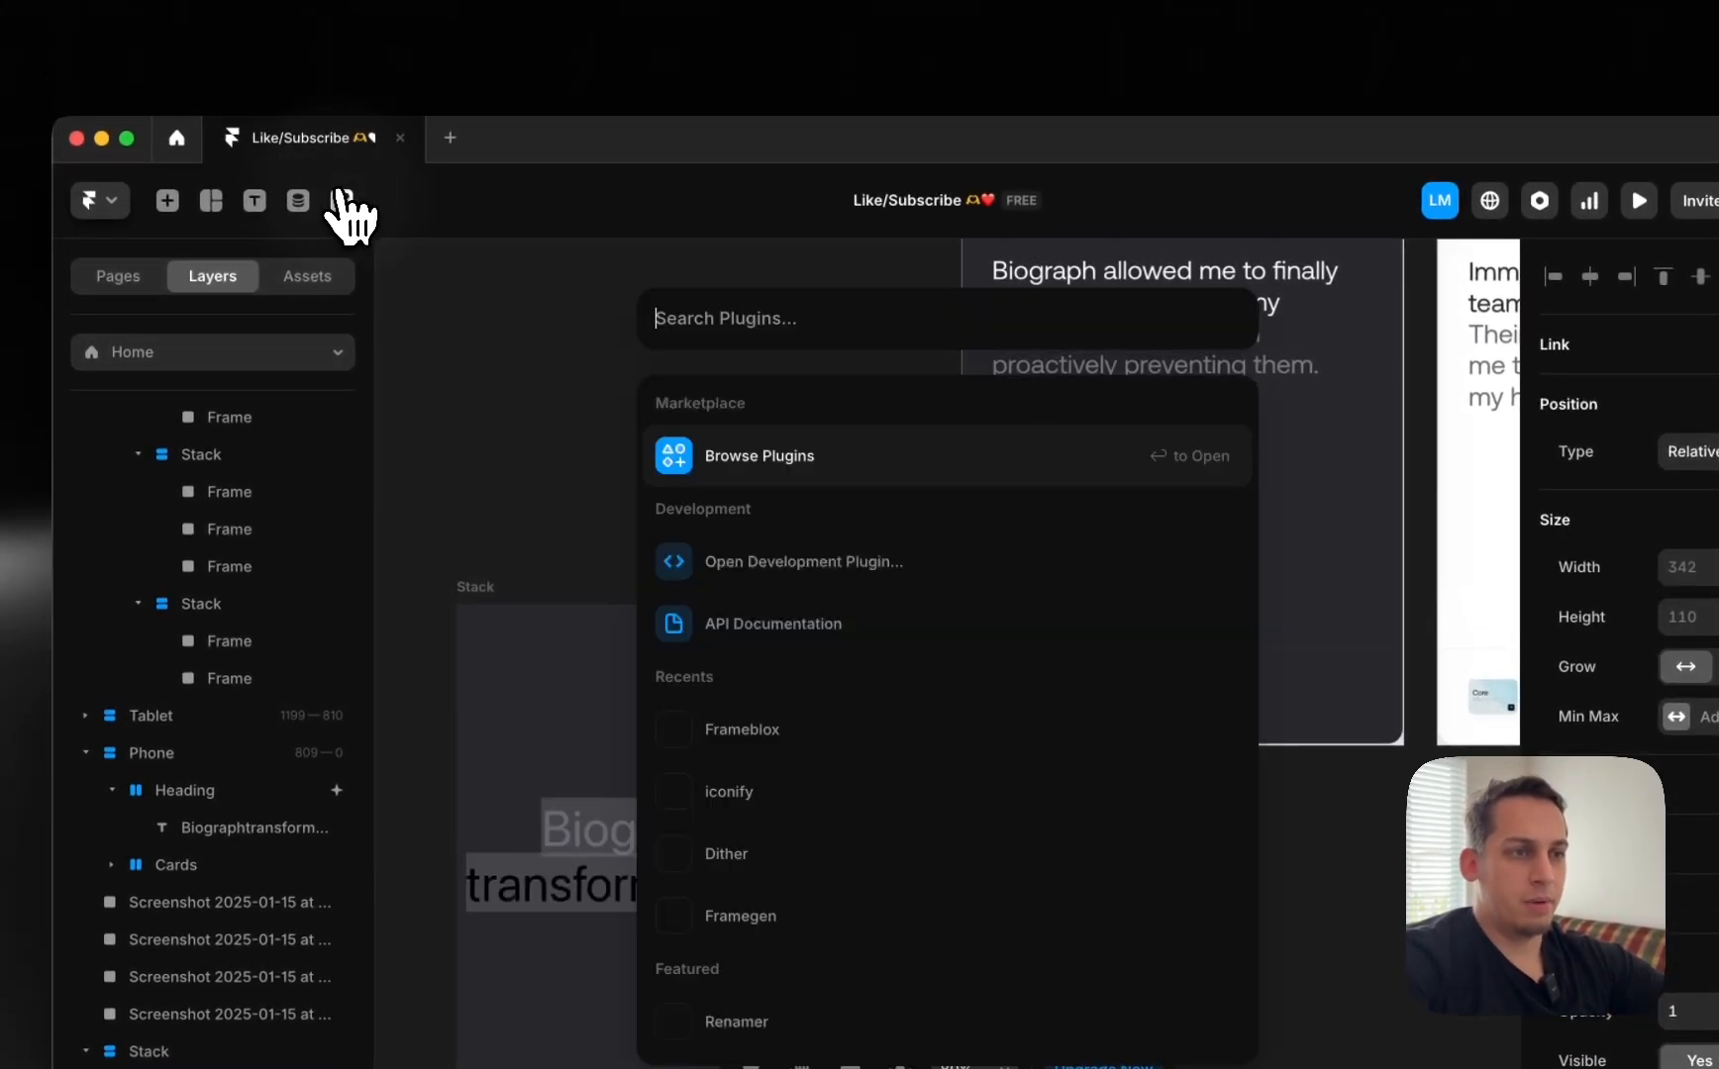
type("lore")
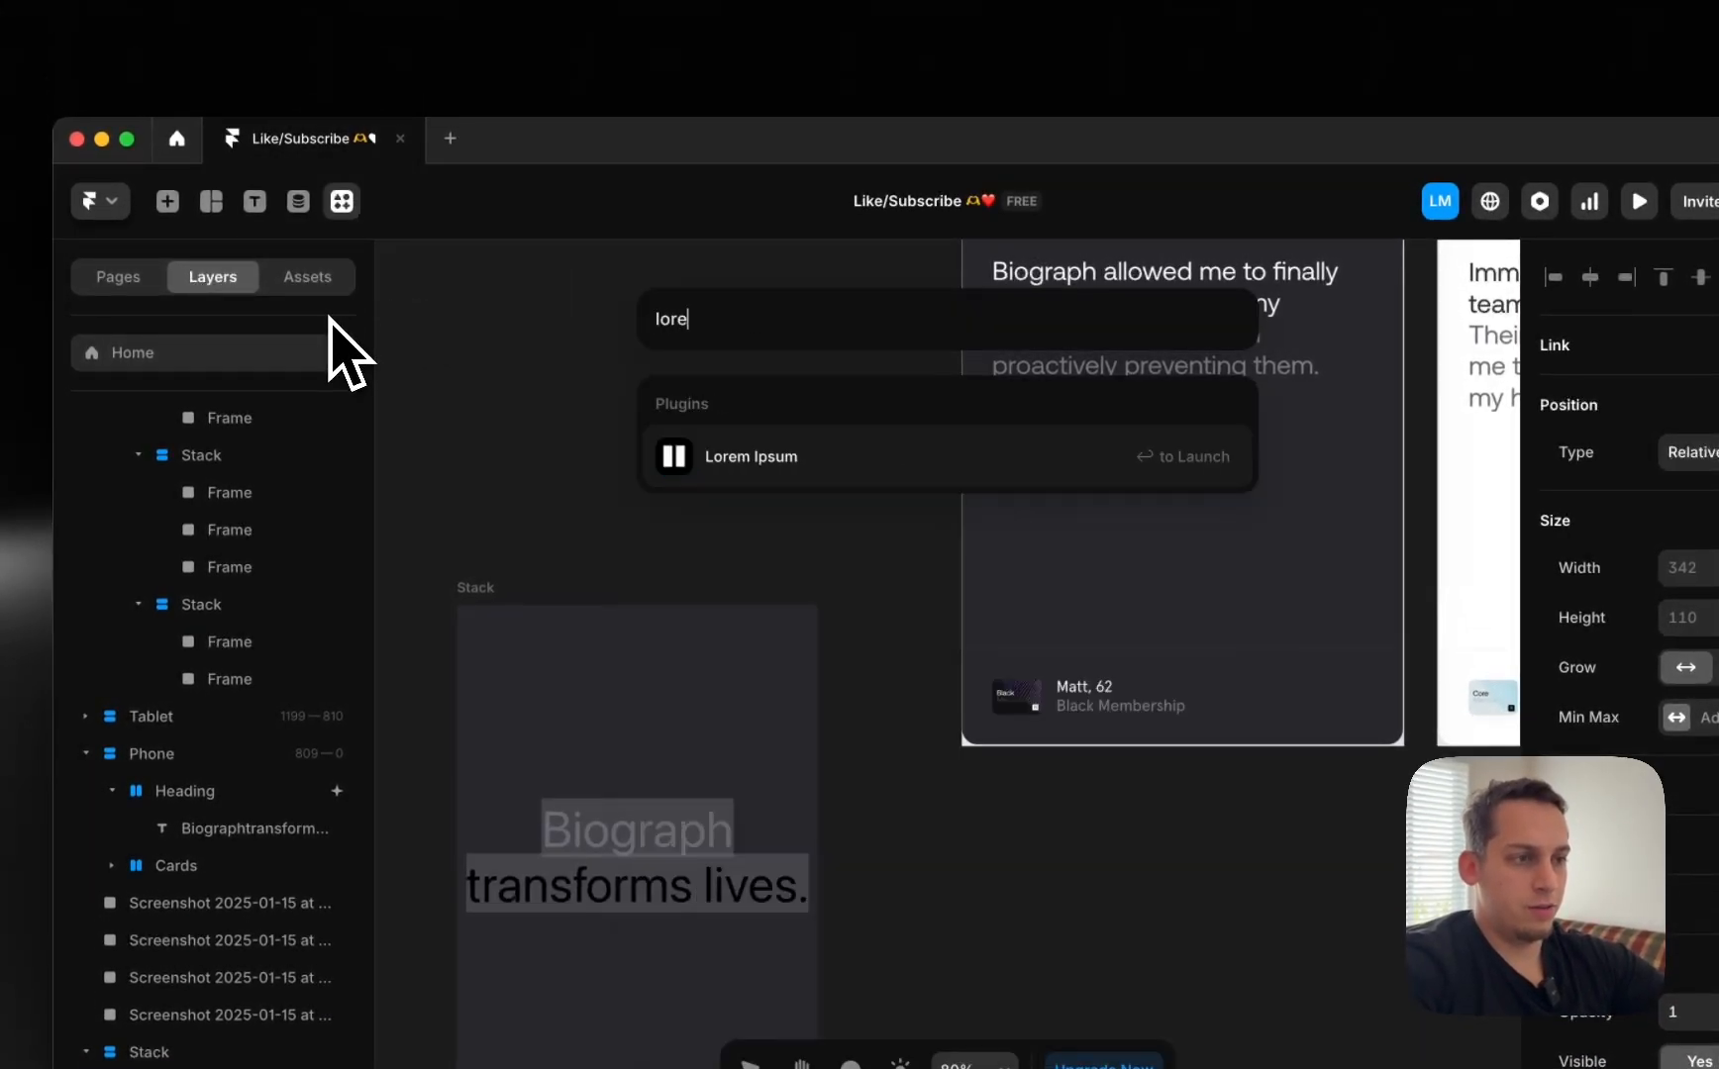
left_click(639, 457)
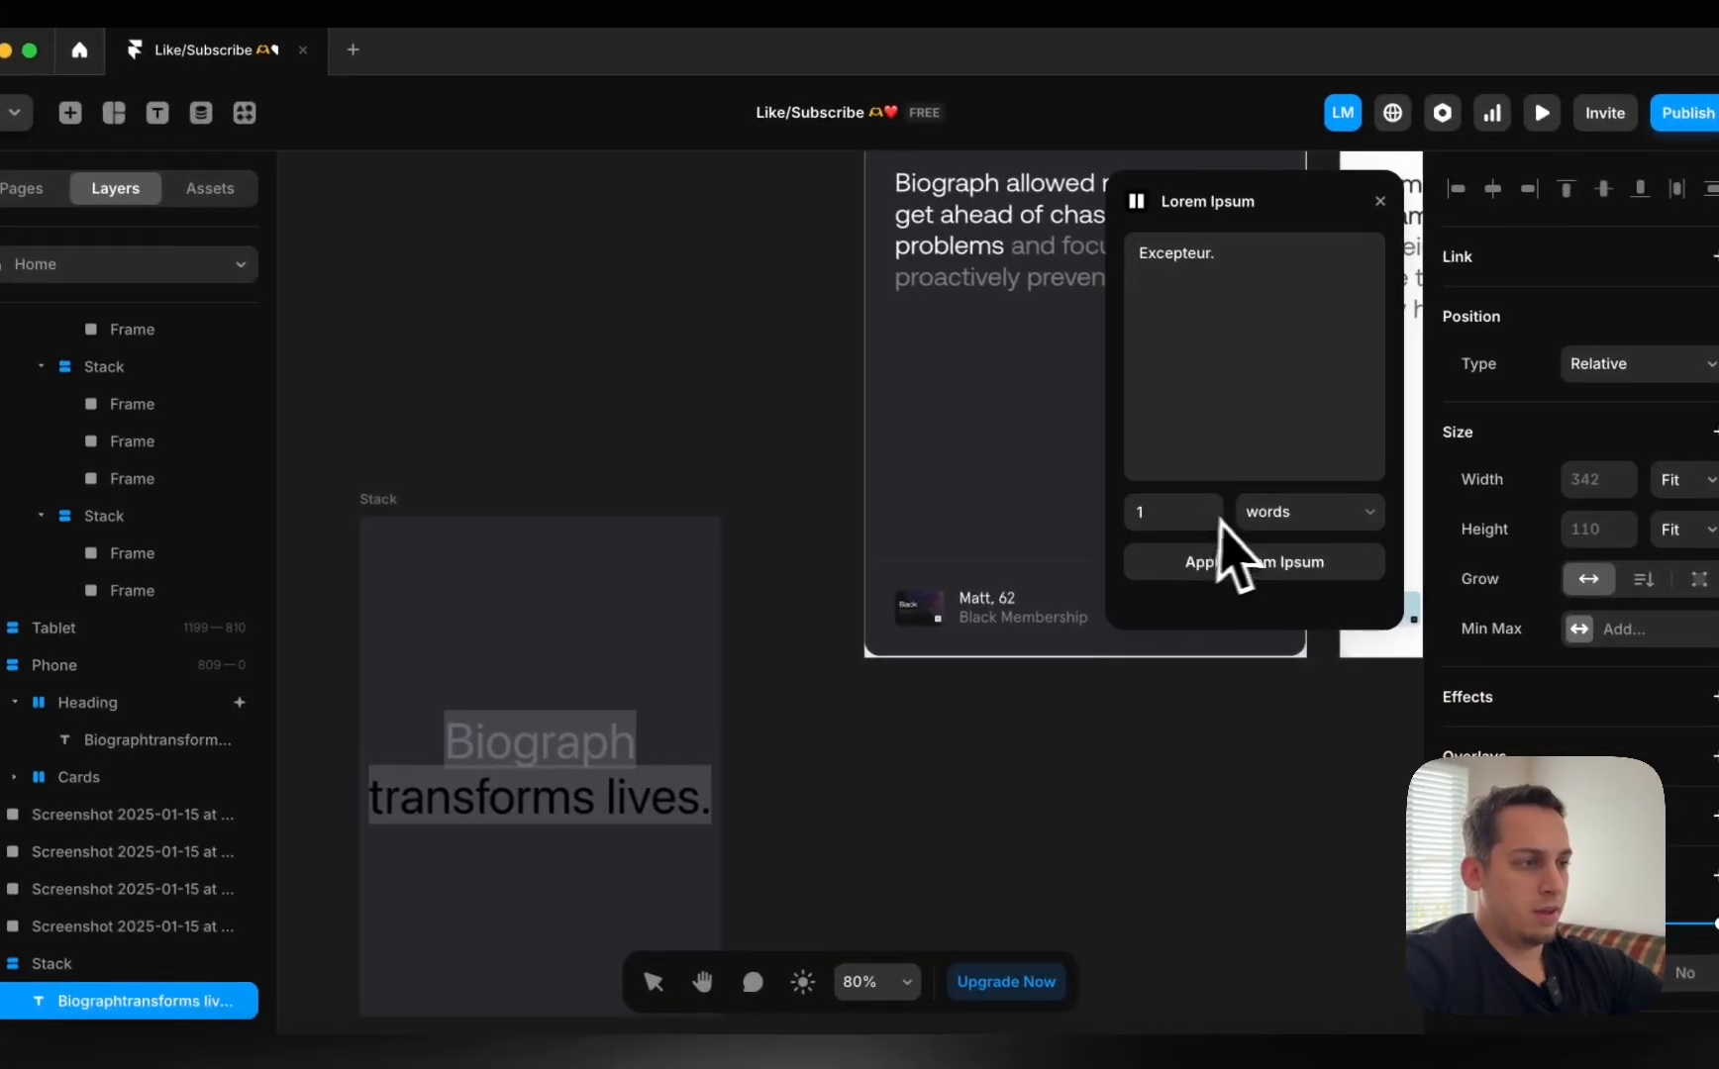
left_click(1378, 604)
left_click(1277, 527)
scroll(990, 495, "right", 2)
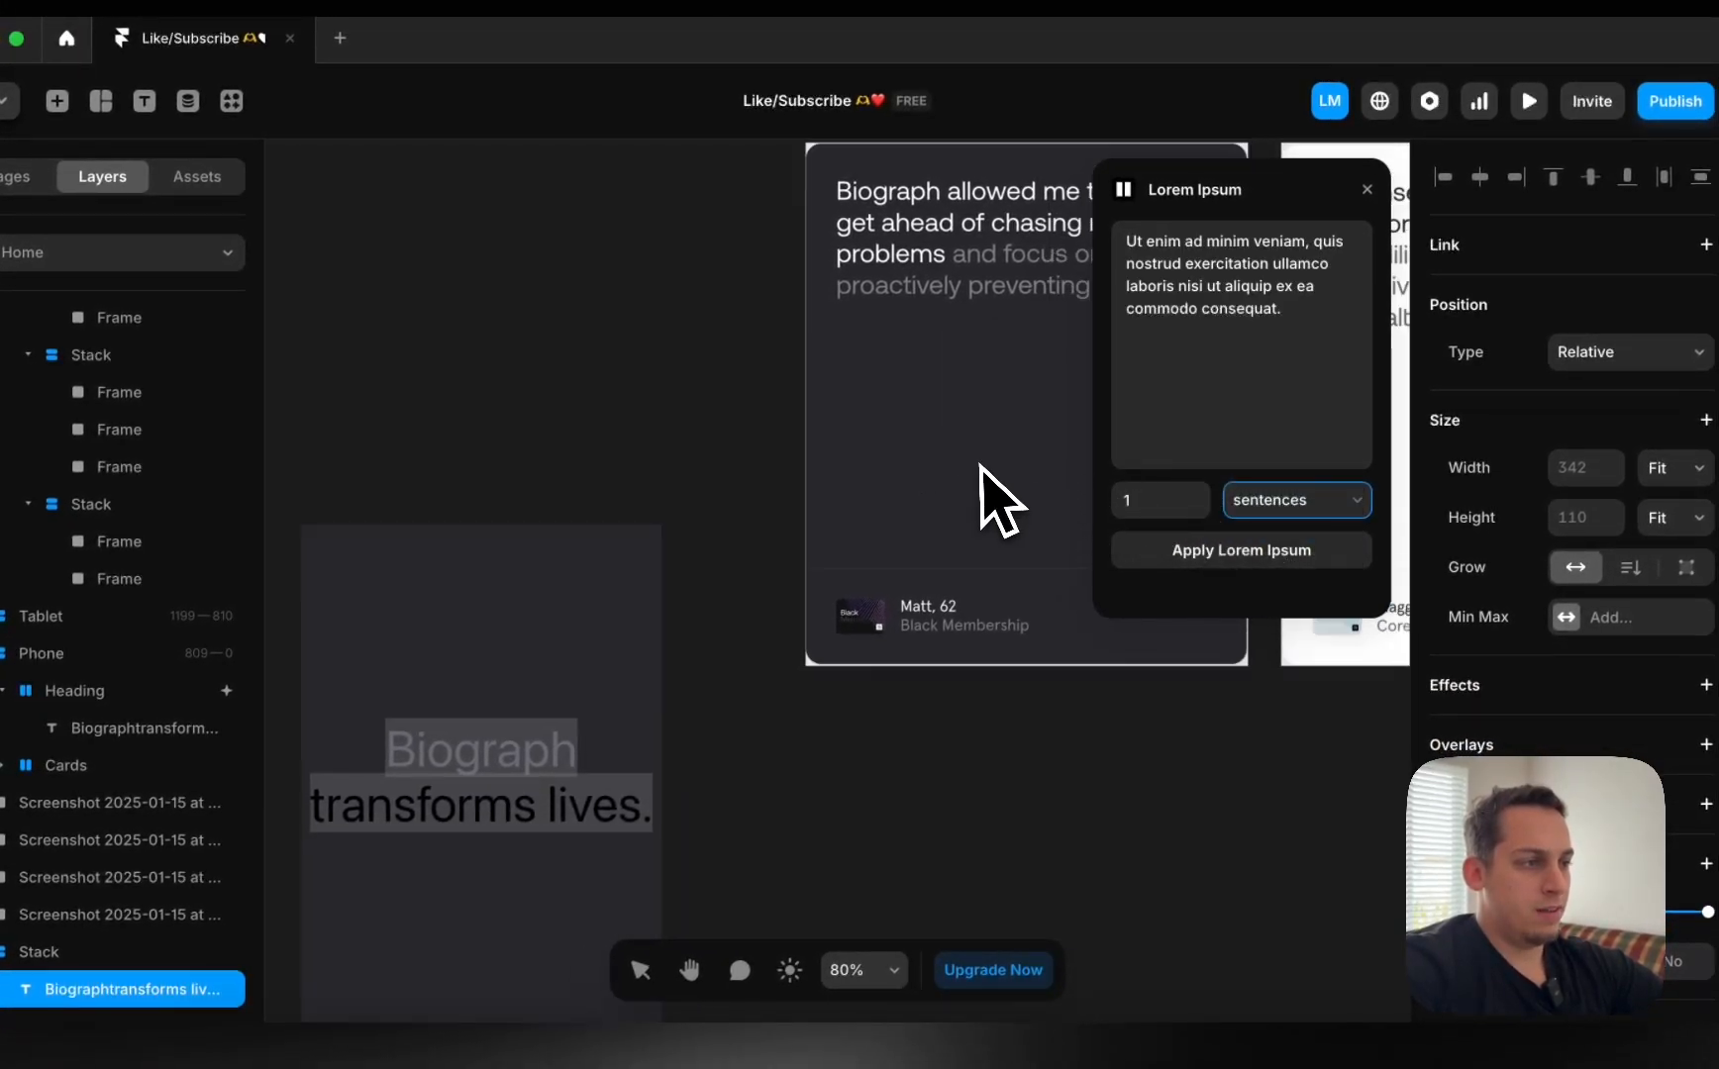
left_click(1178, 553)
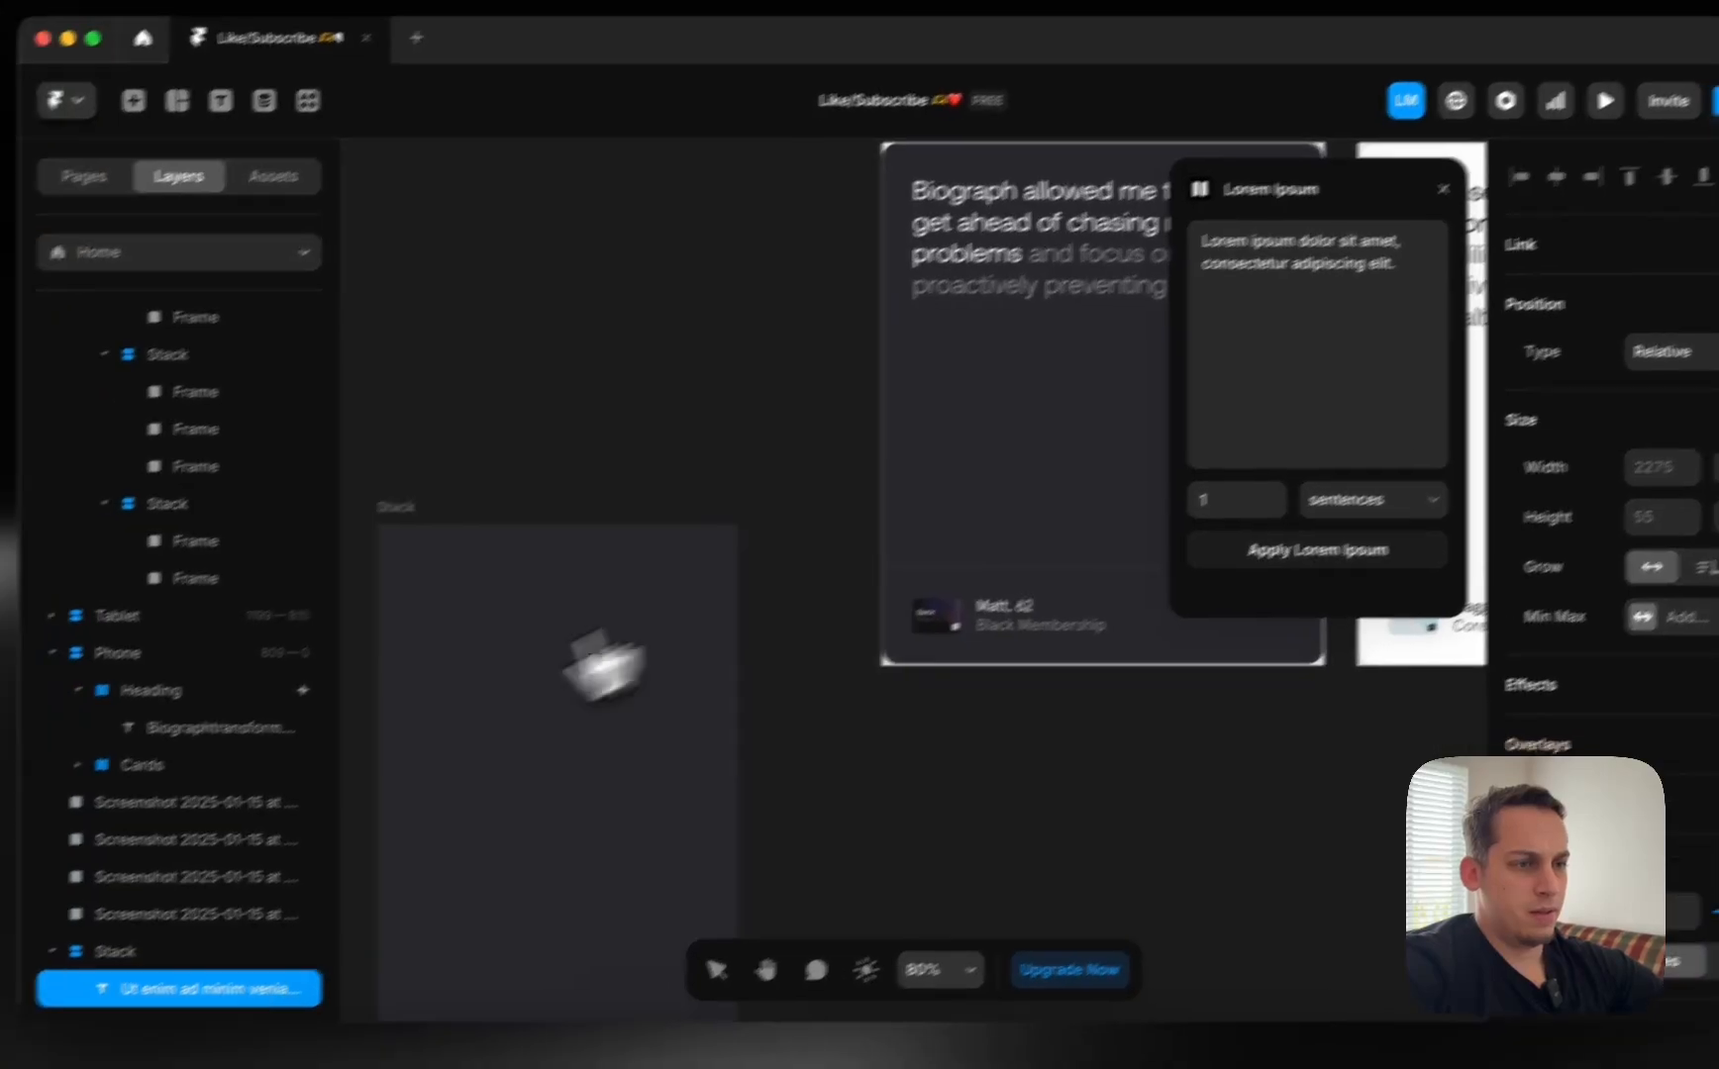
Set the placeholder text's width and height to Fill and reduce its font size so it wraps inside the dark stack.
scroll(361, 747, "down", 3)
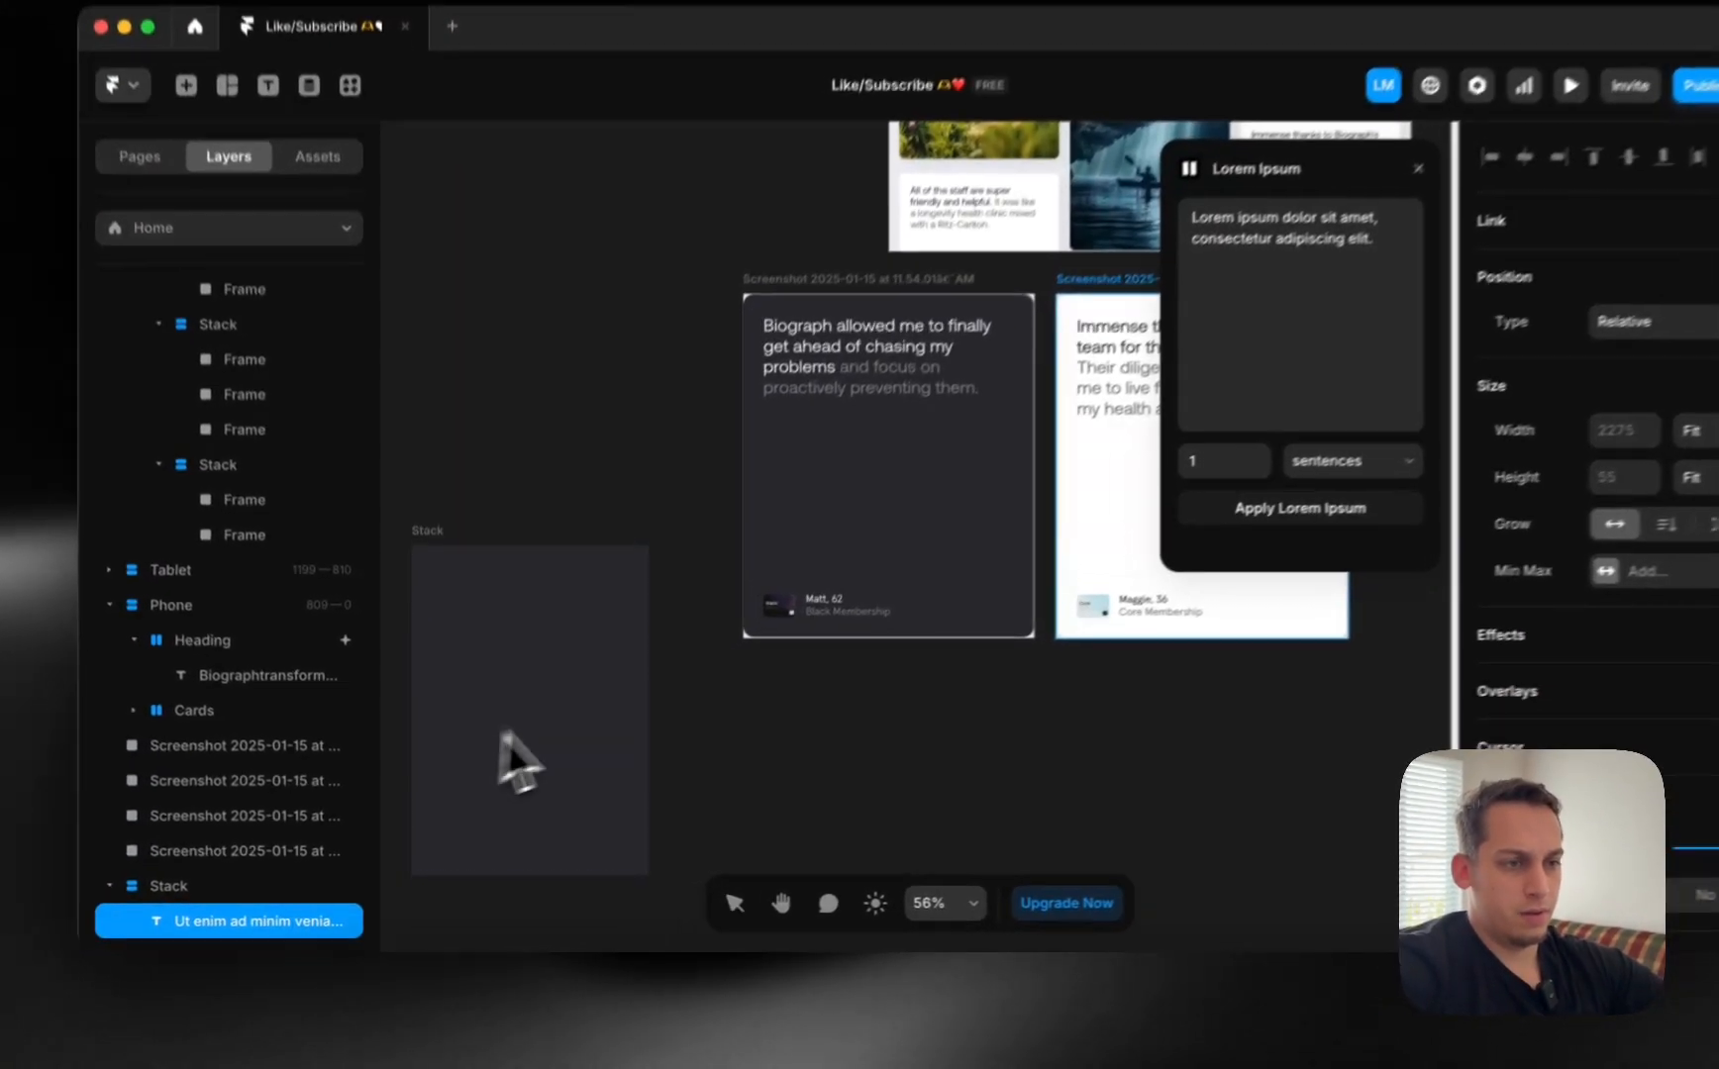
left_click(455, 784)
scroll(562, 697, "left", 3)
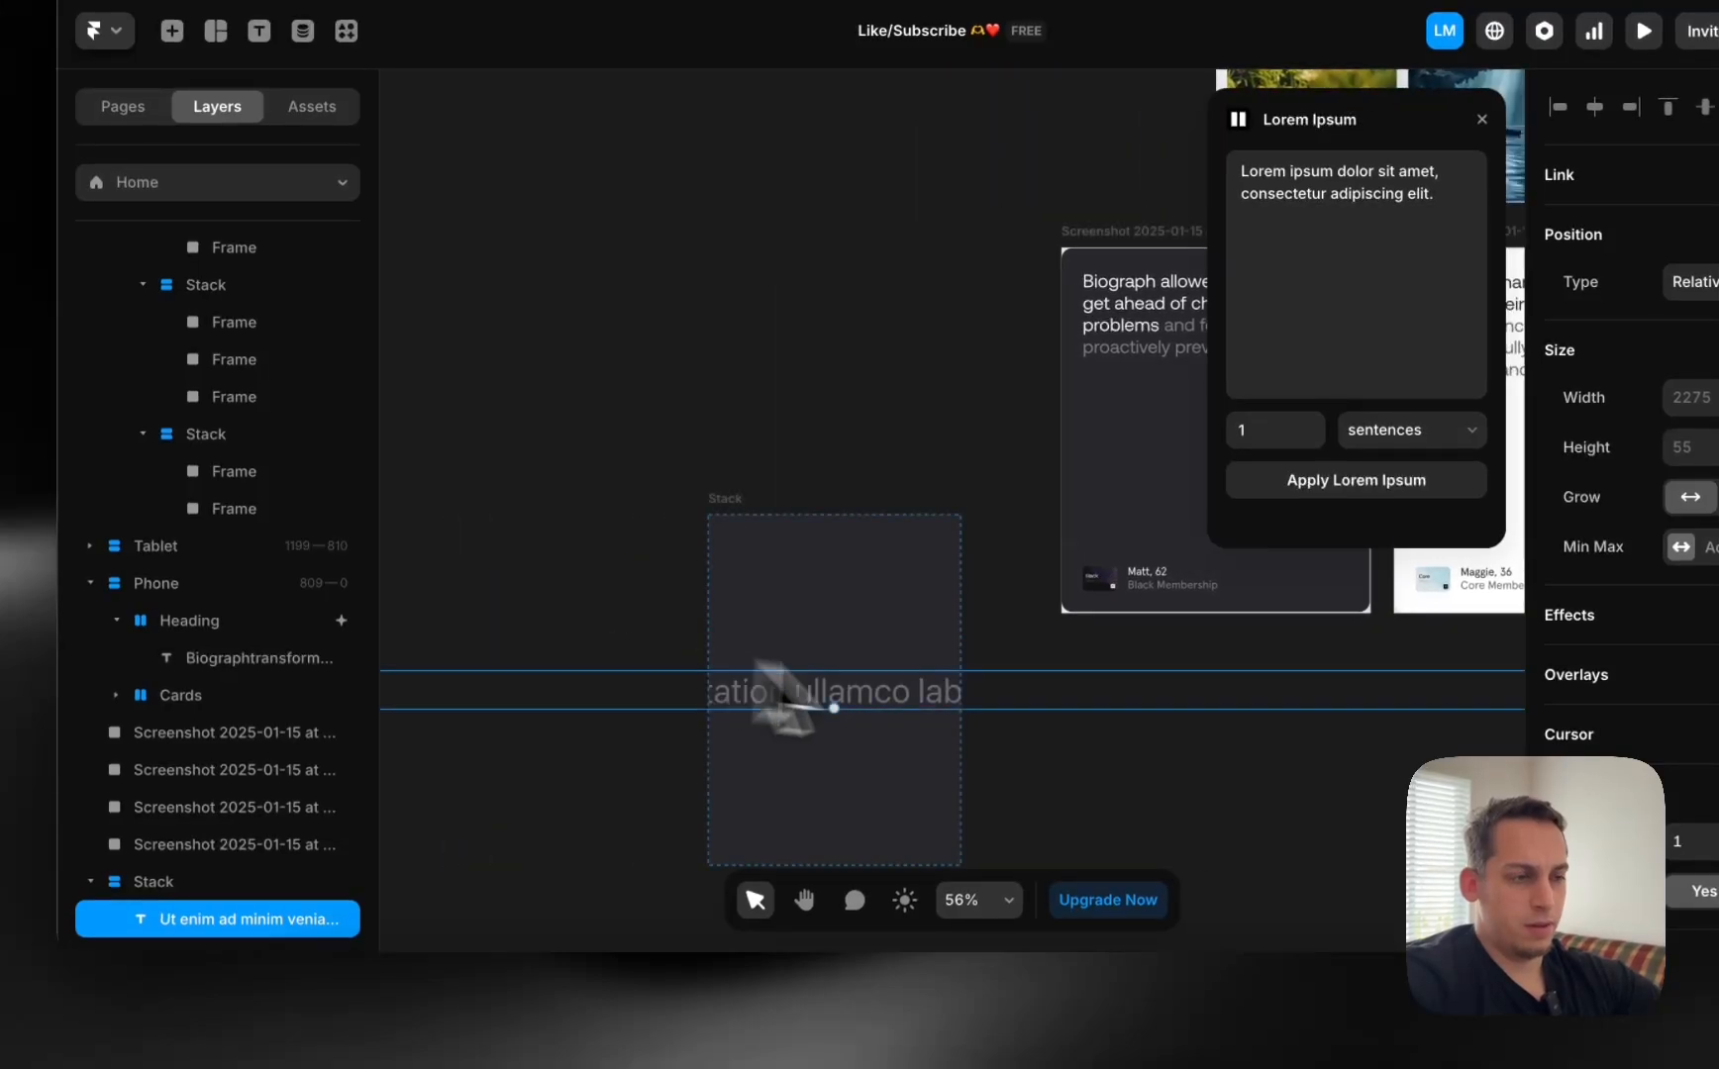
scroll(1010, 698, "down", 3)
left_click(1623, 465)
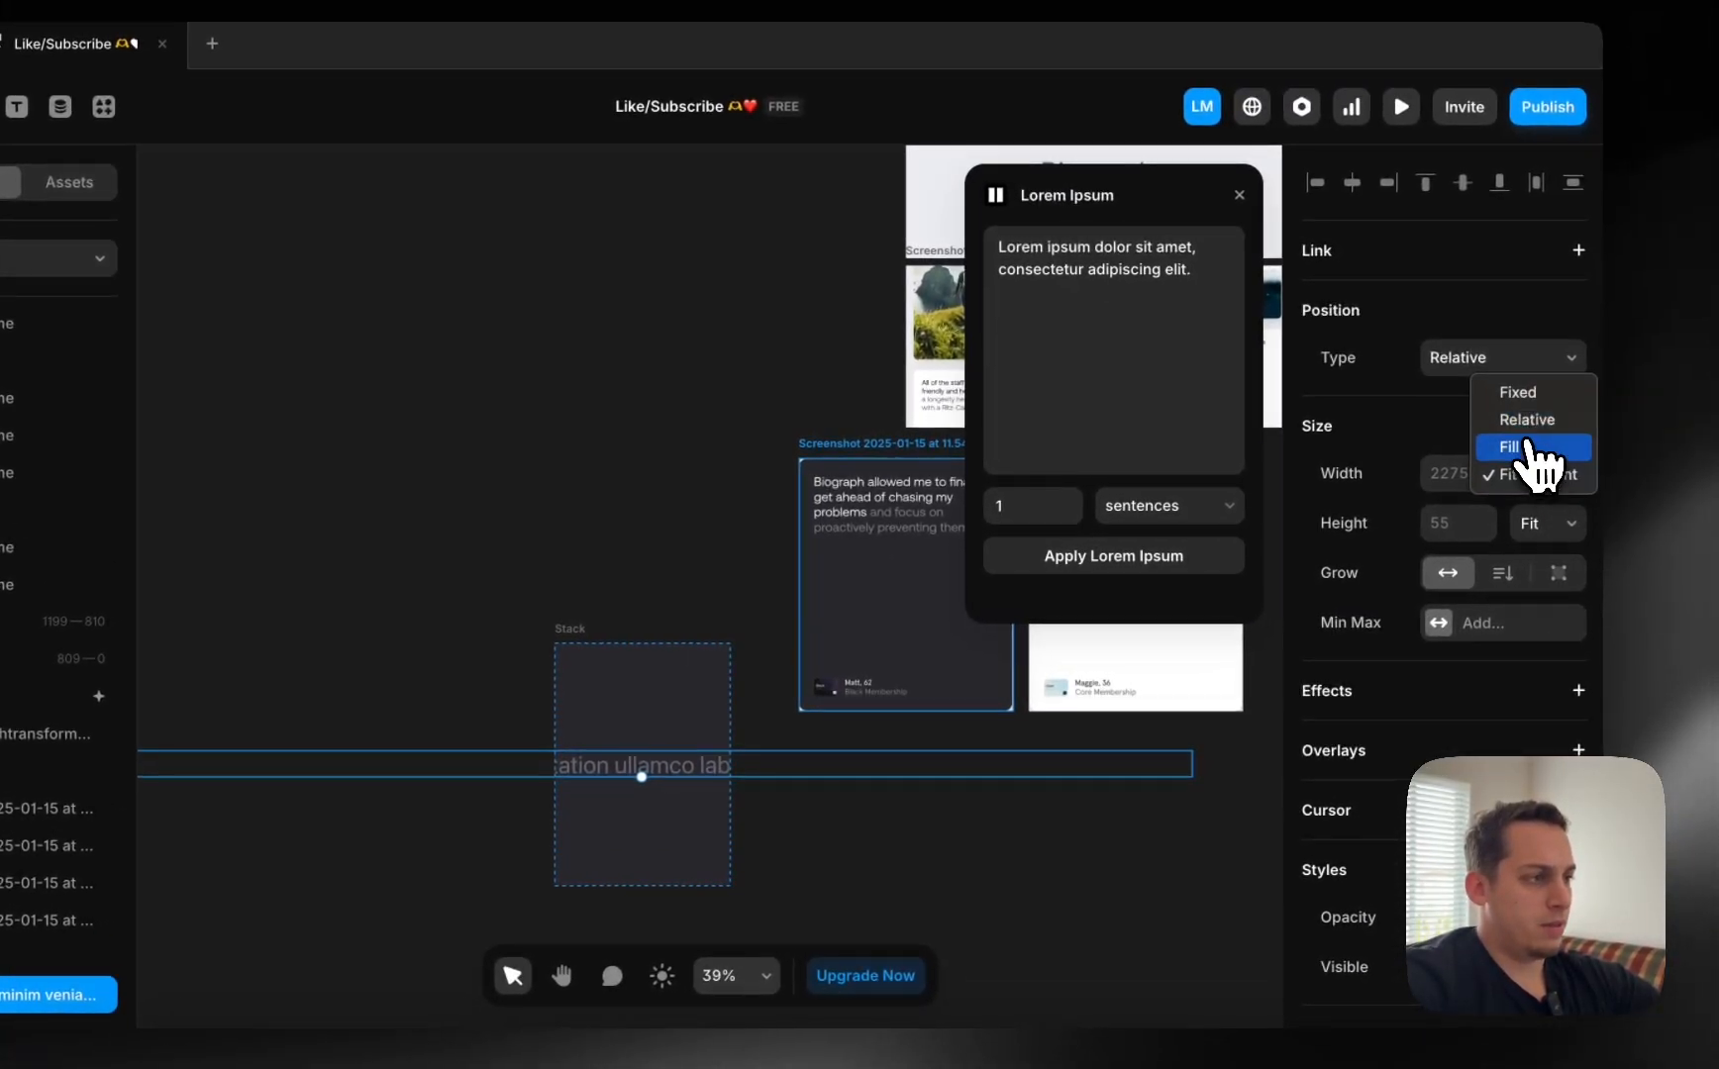
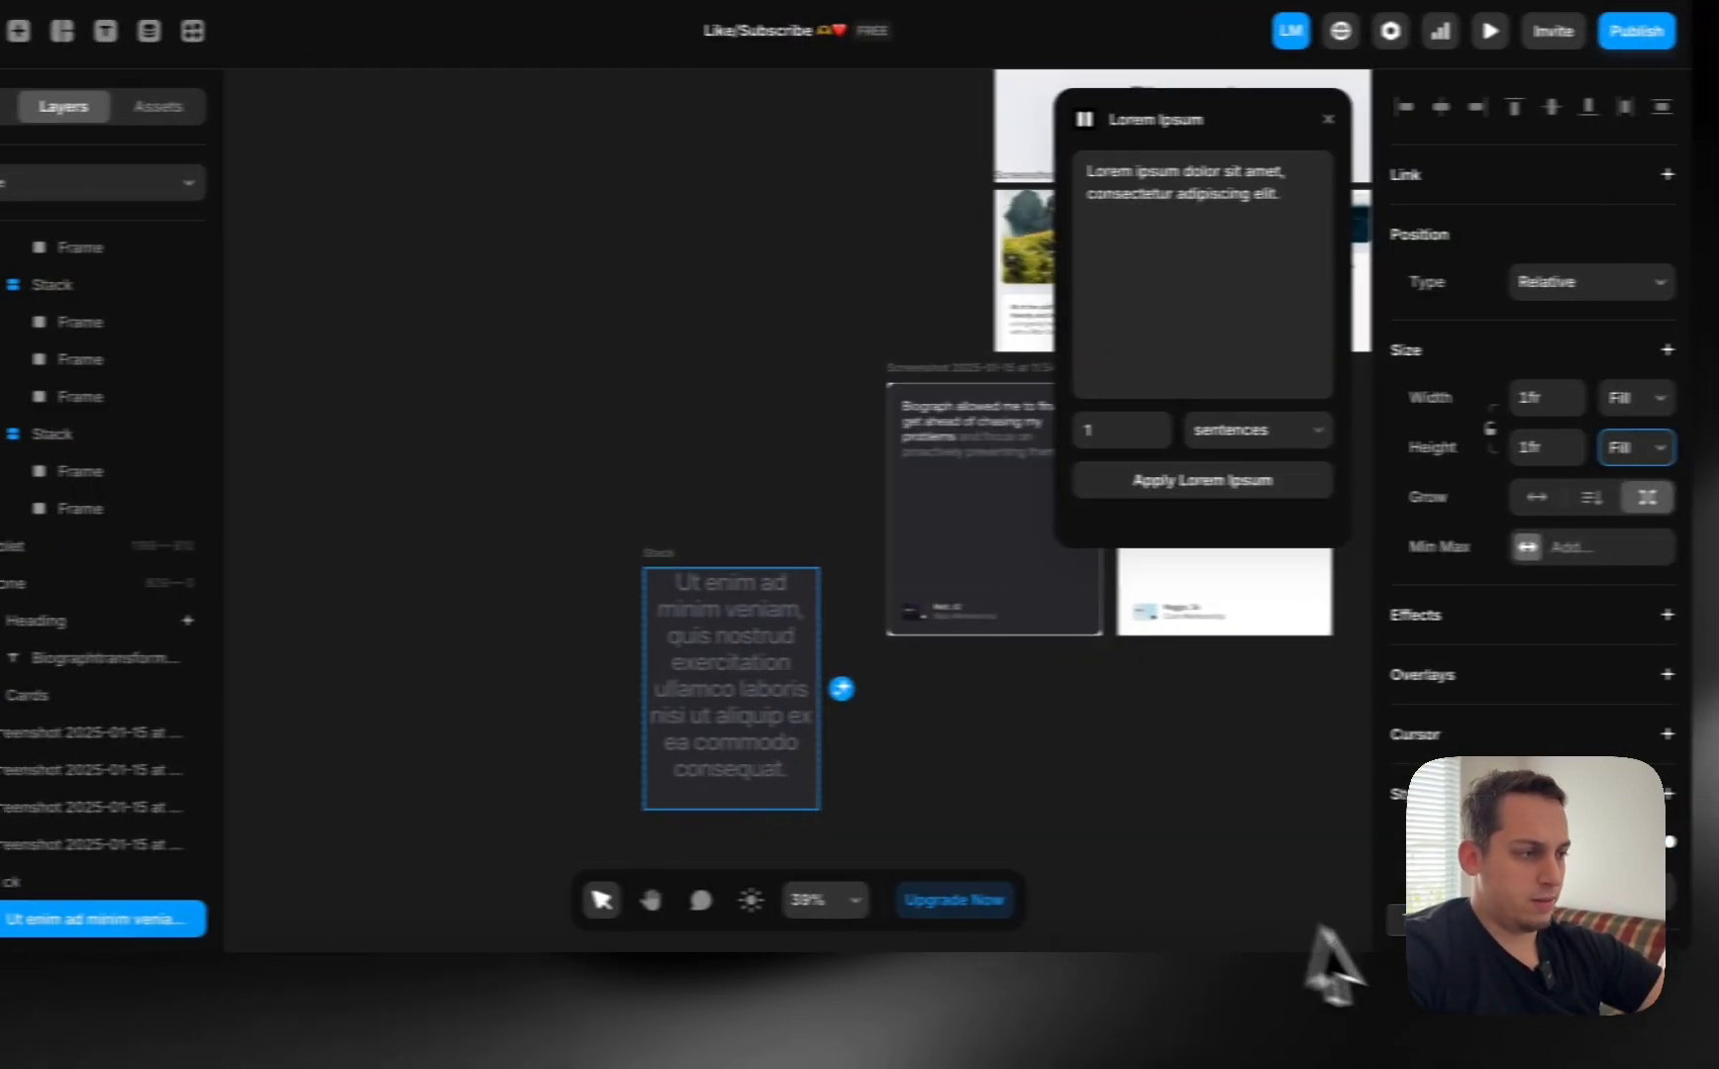
scroll(1683, 842, "down", 5)
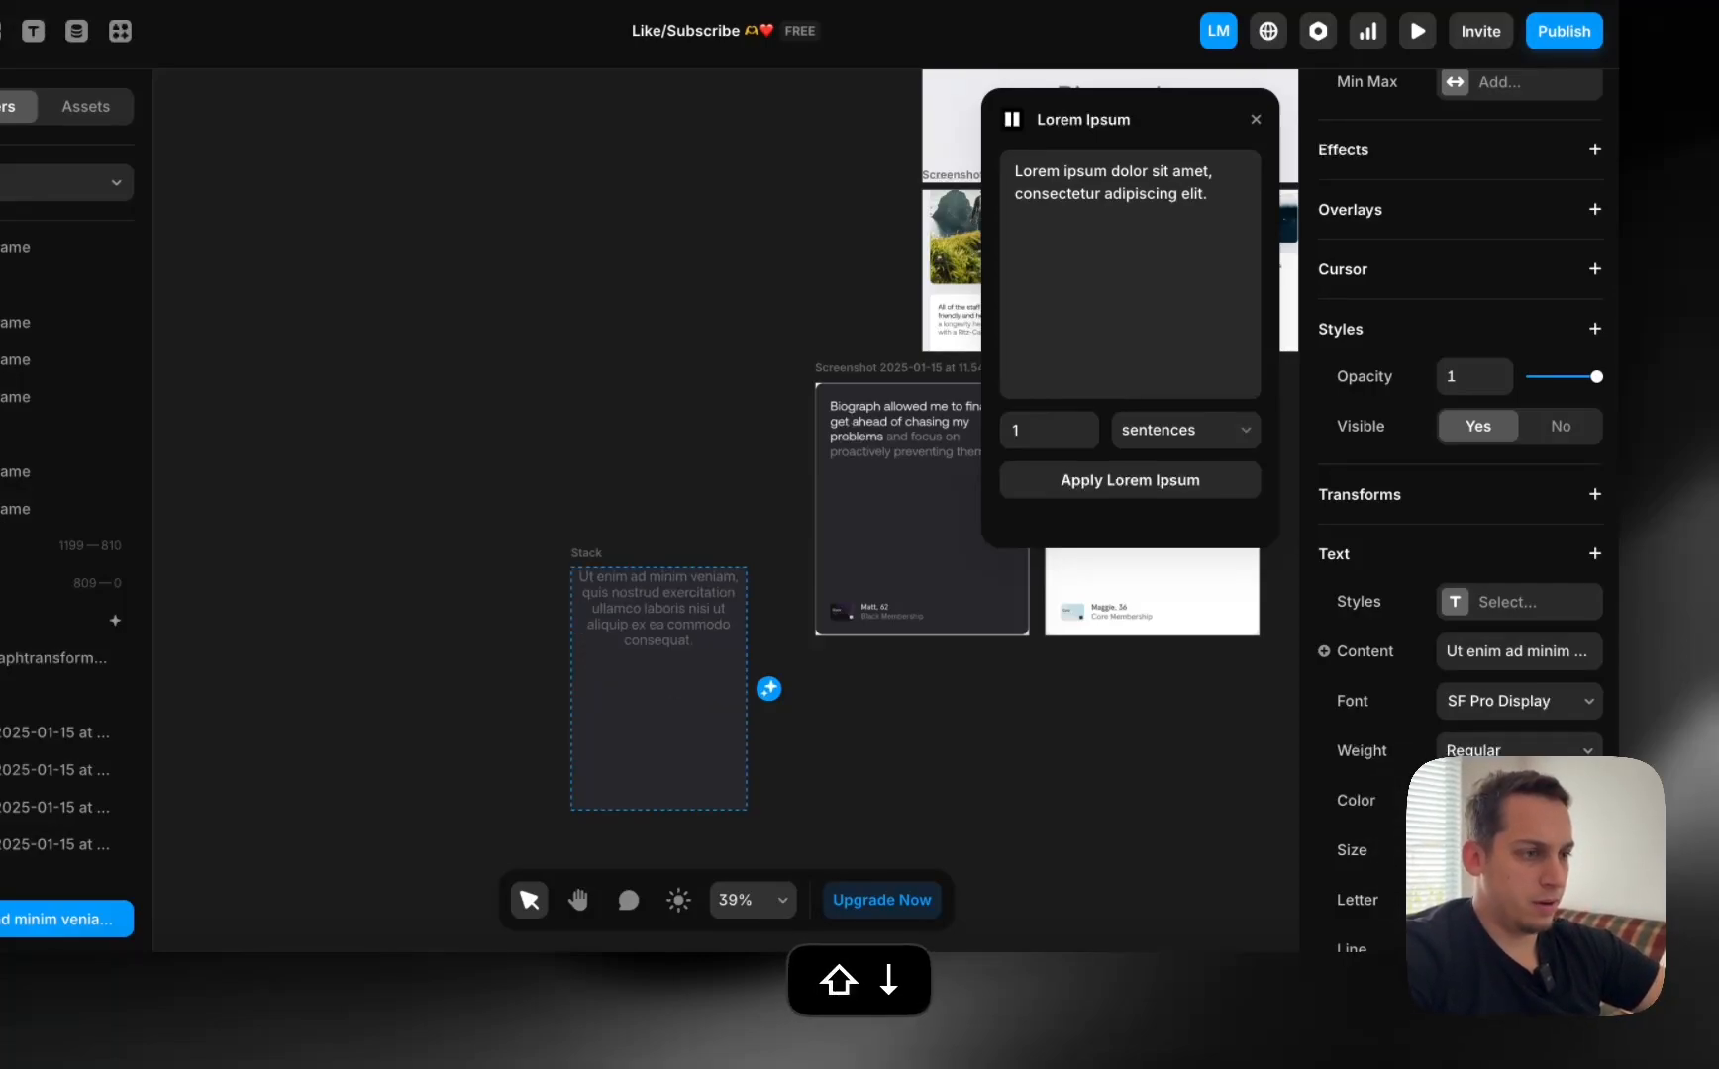
key("Up")
key("Up")
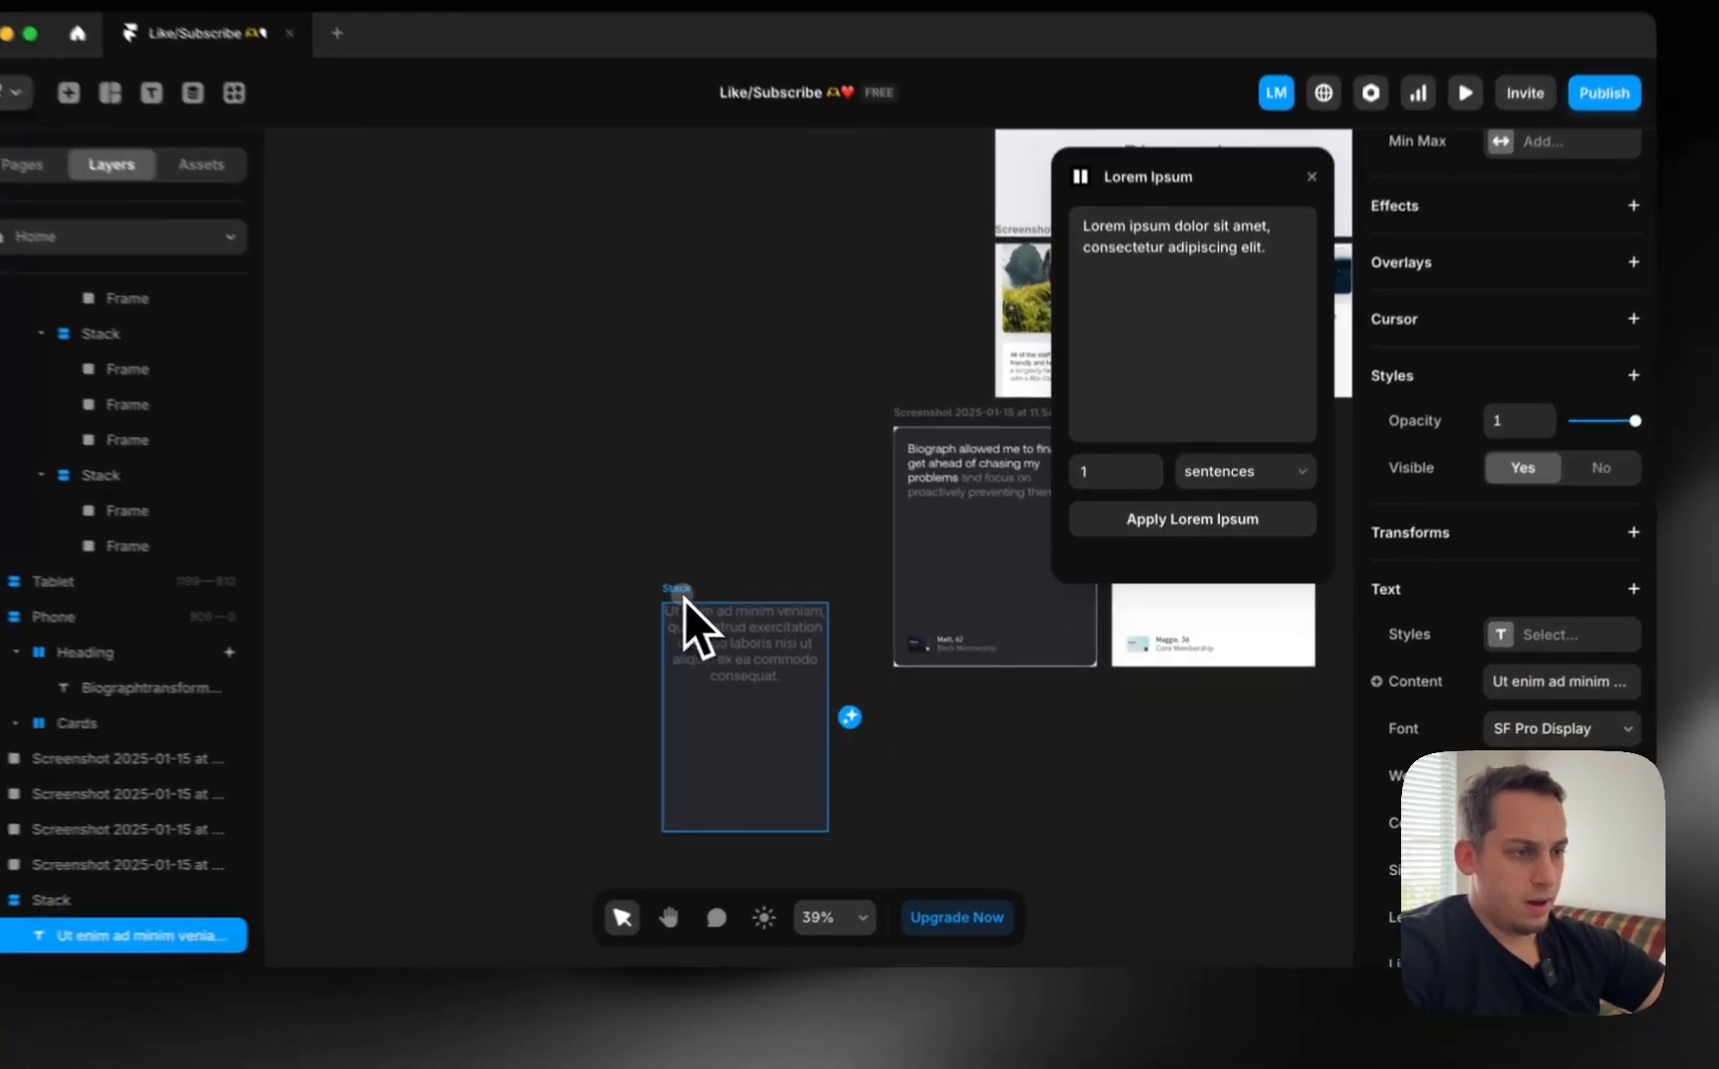
Set the dark stack's padding to 20.
left_click(744, 622)
scroll(1488, 801, "up", 1)
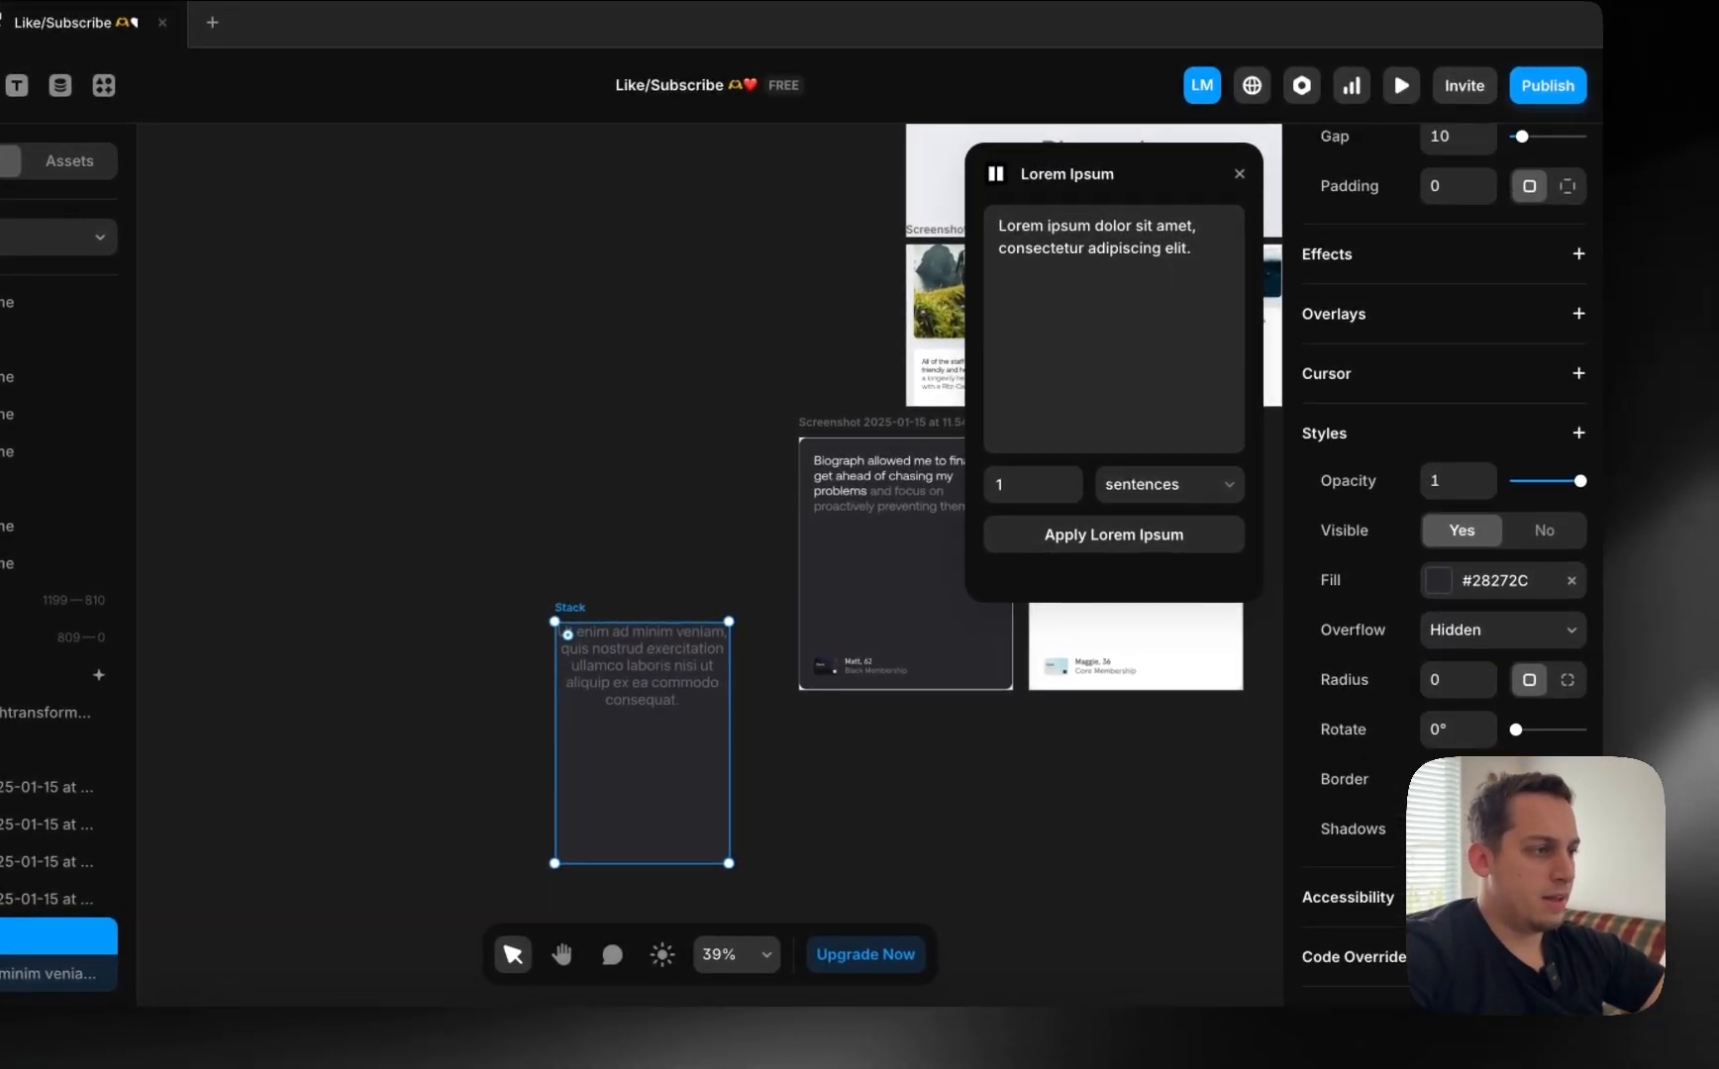
scroll(1483, 754, "up", 2)
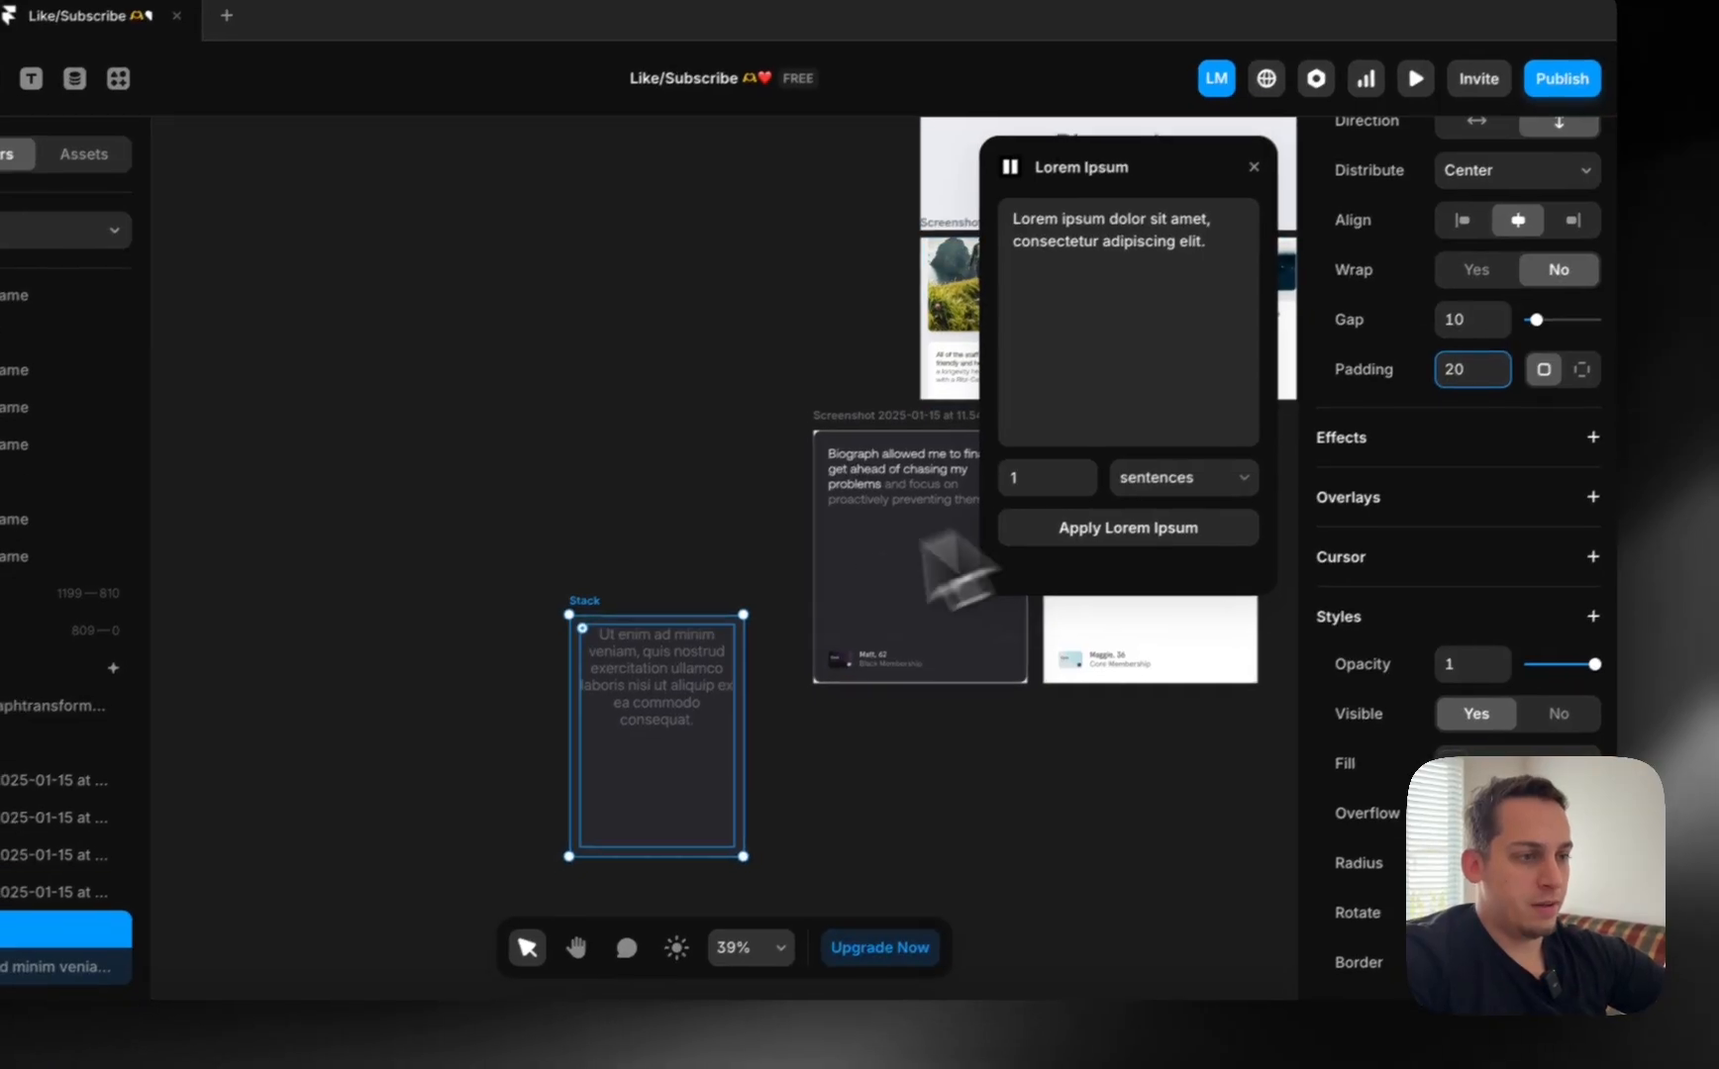
Set the placeholder text's font size to 24 pixels and align it left.
left_click(663, 710)
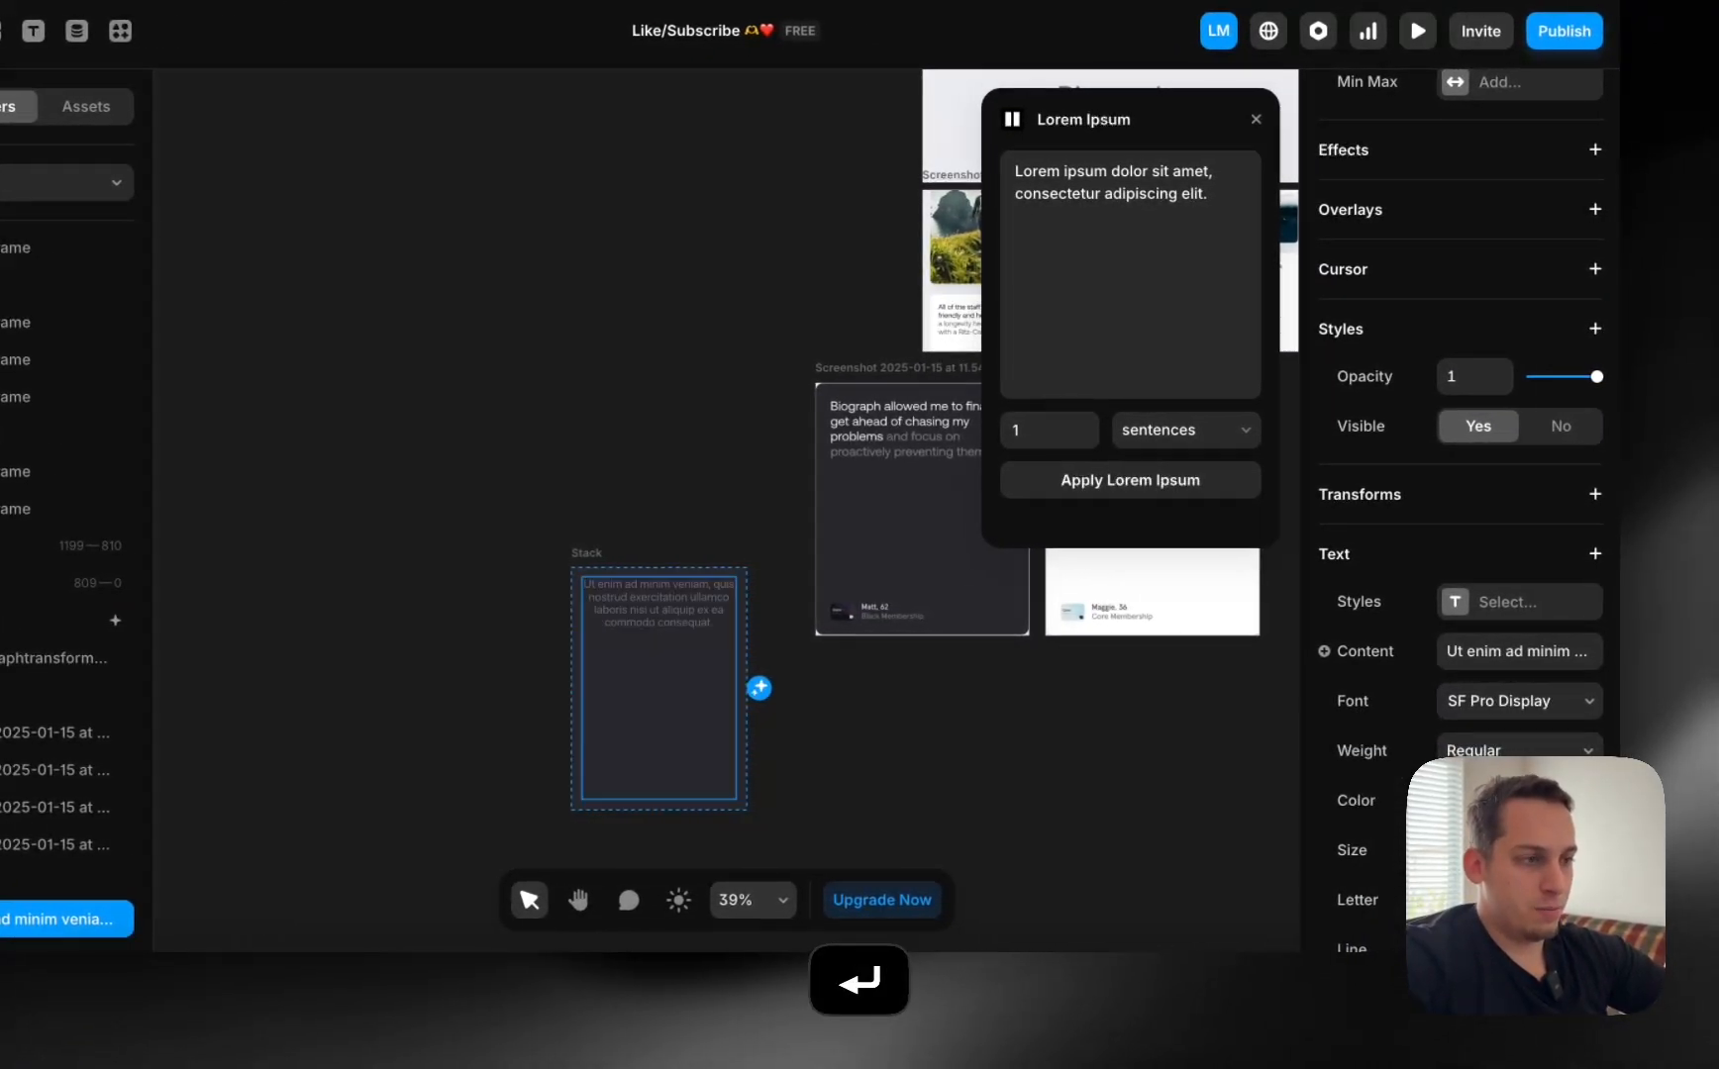
scroll(557, 523, "up", 3)
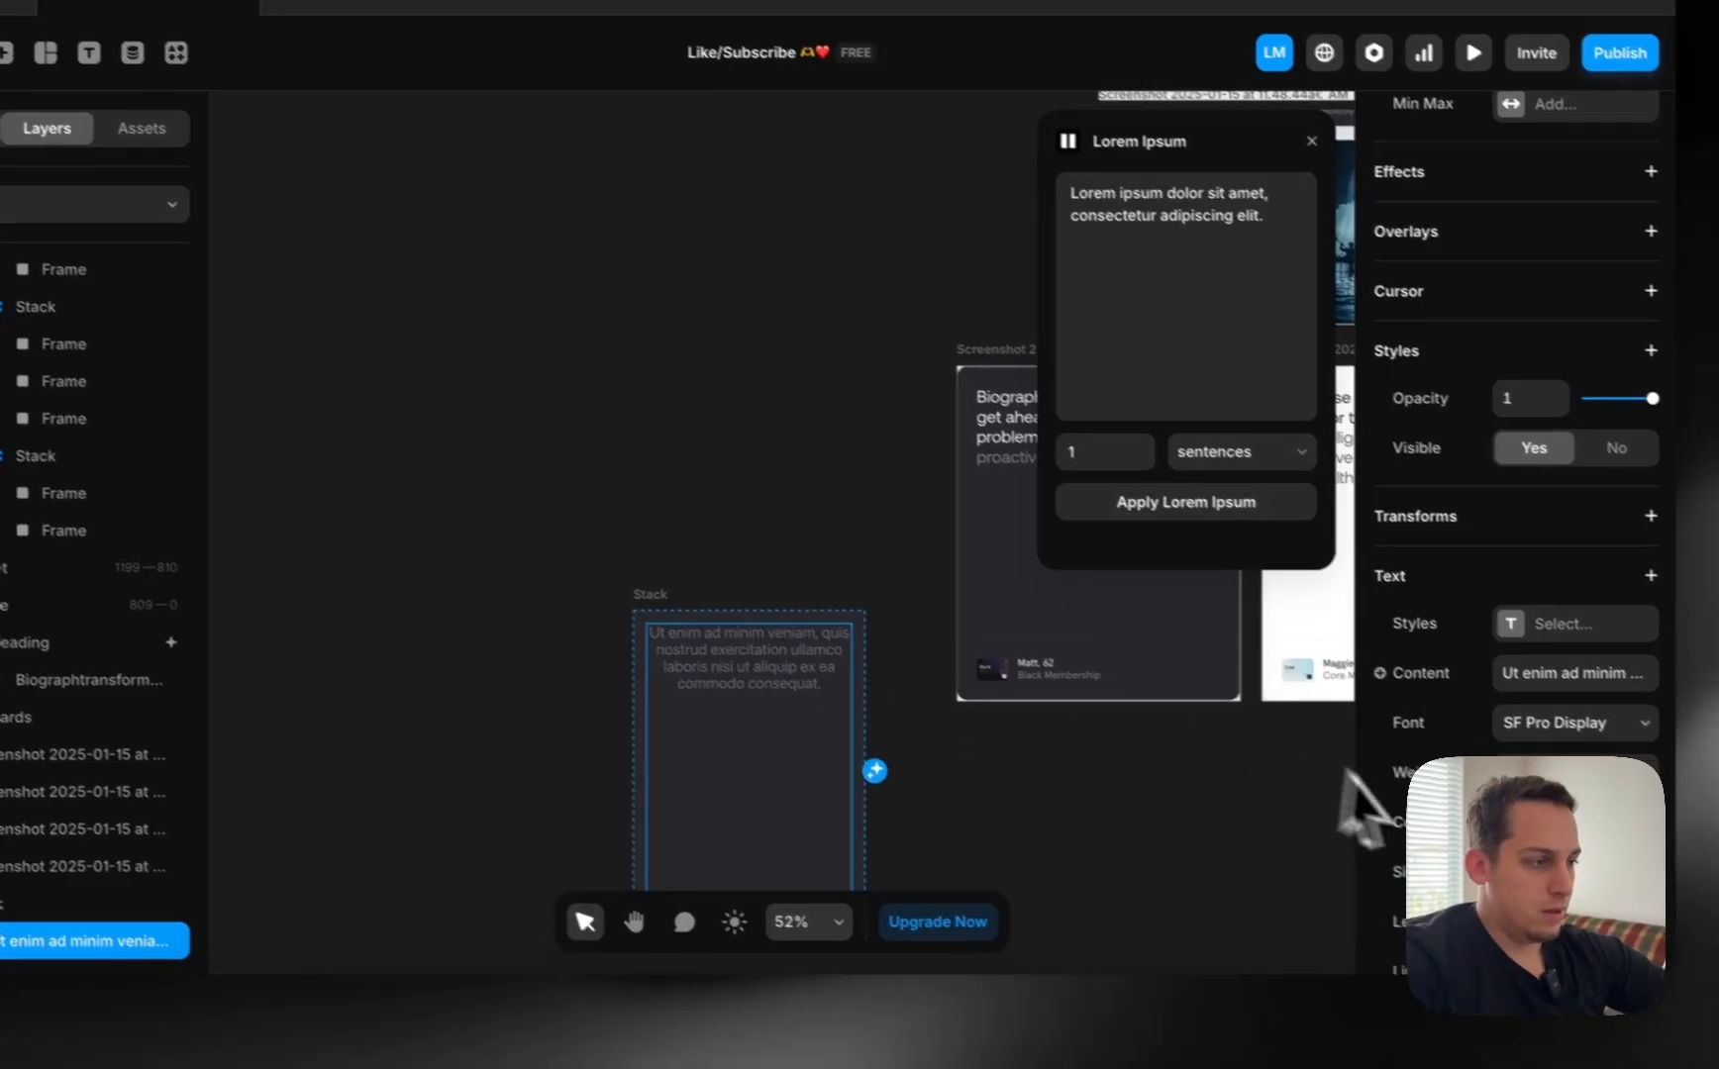
scroll(1534, 738, "down", 5)
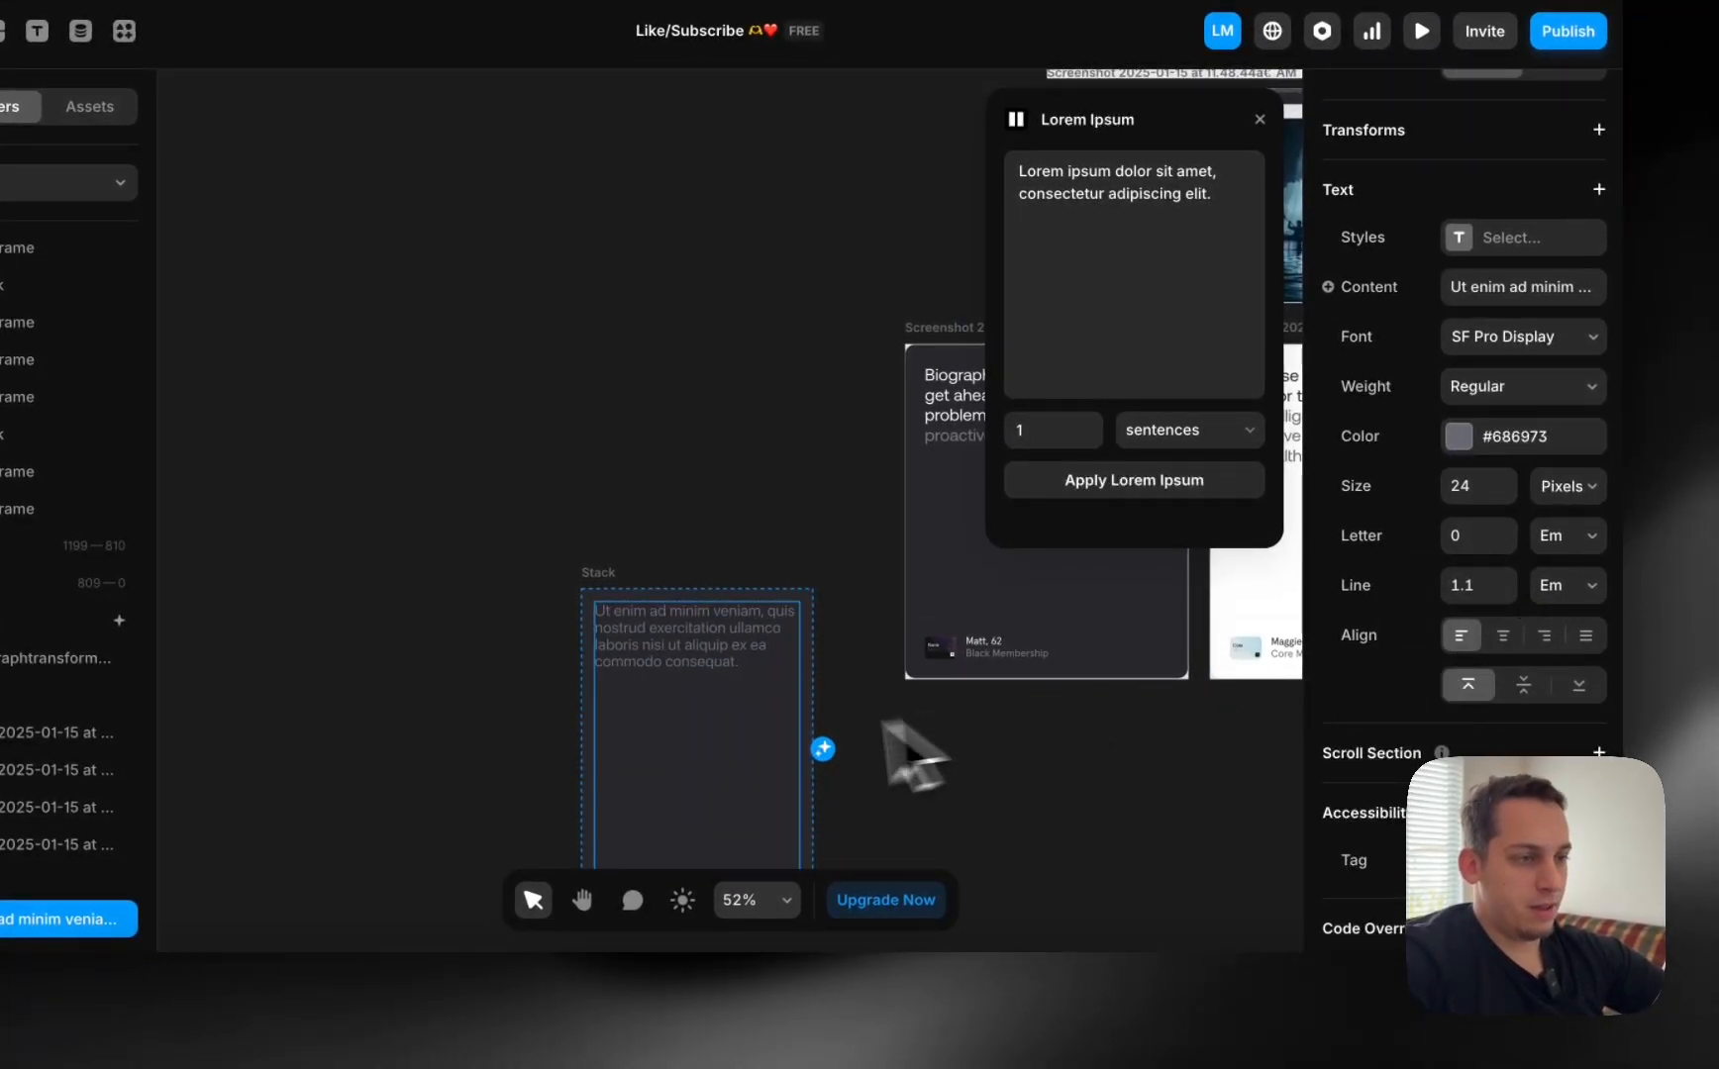
Recolor the words "Ut enim ad minim veniam, quis nostrud exercitation ullamco laboris nisi" white in the dark stack's placeholder text.
scroll(685, 698, "up", 4)
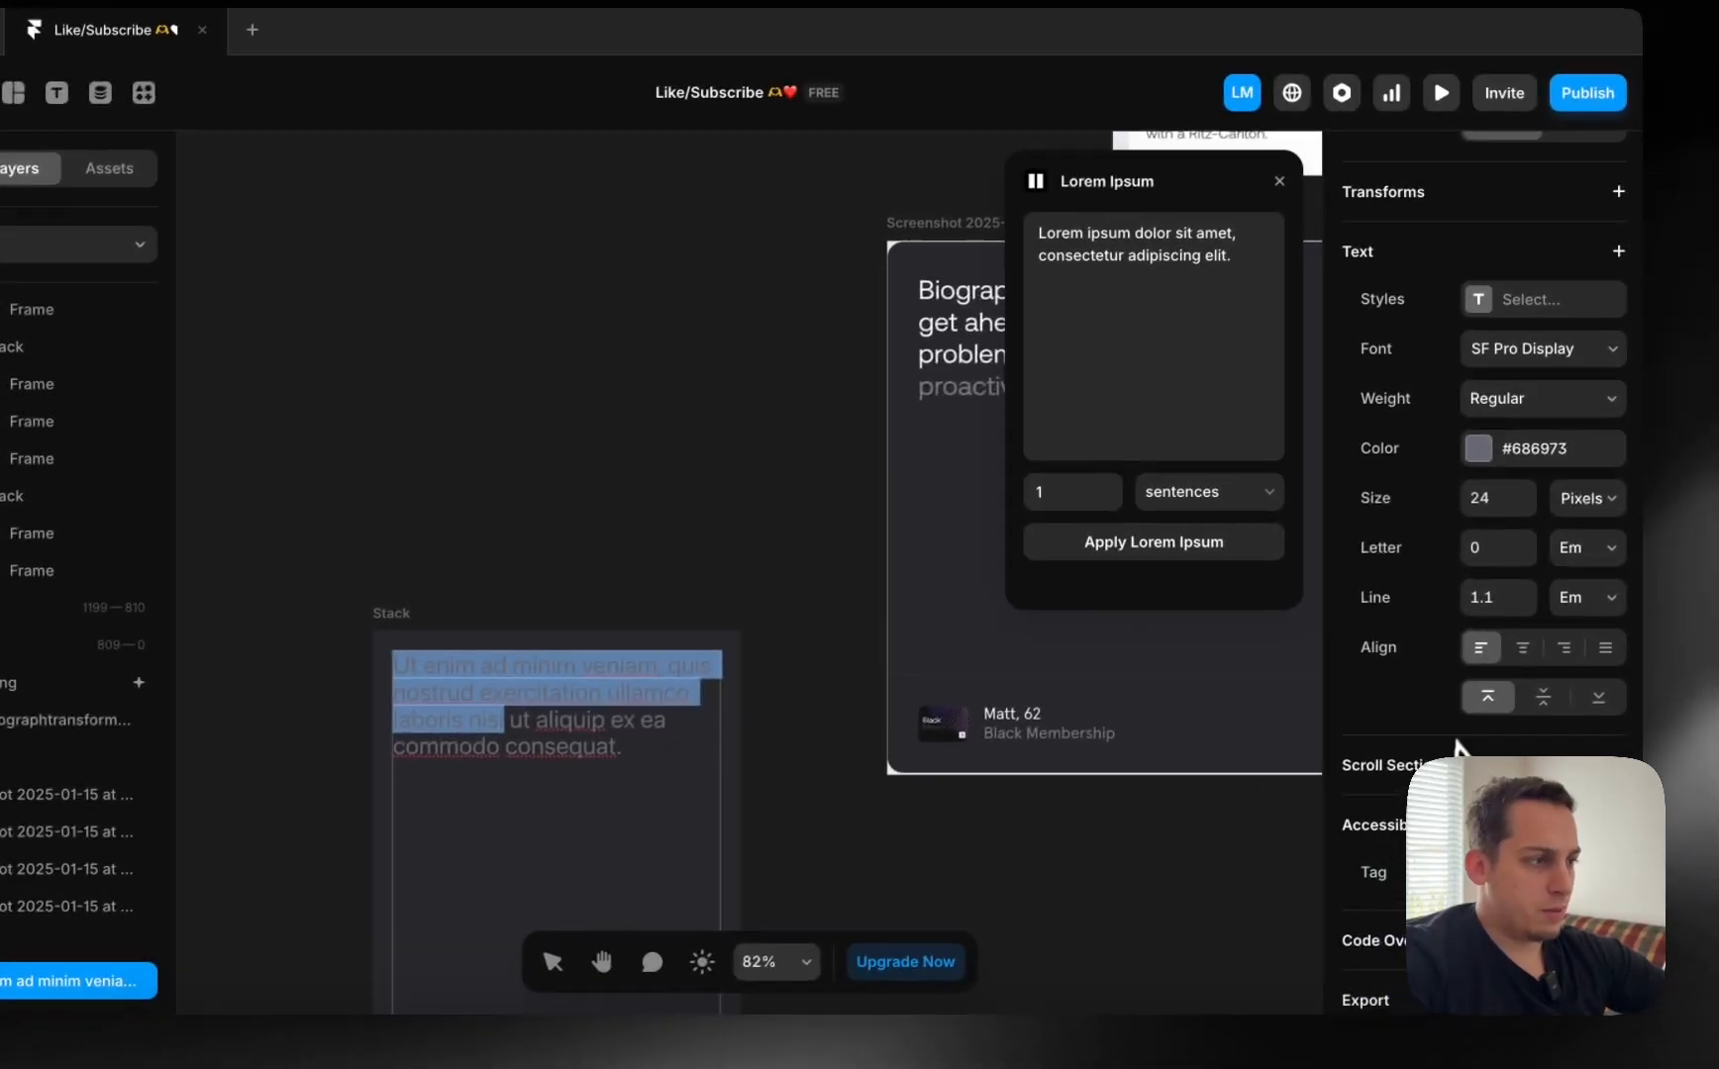
left_click(1460, 457)
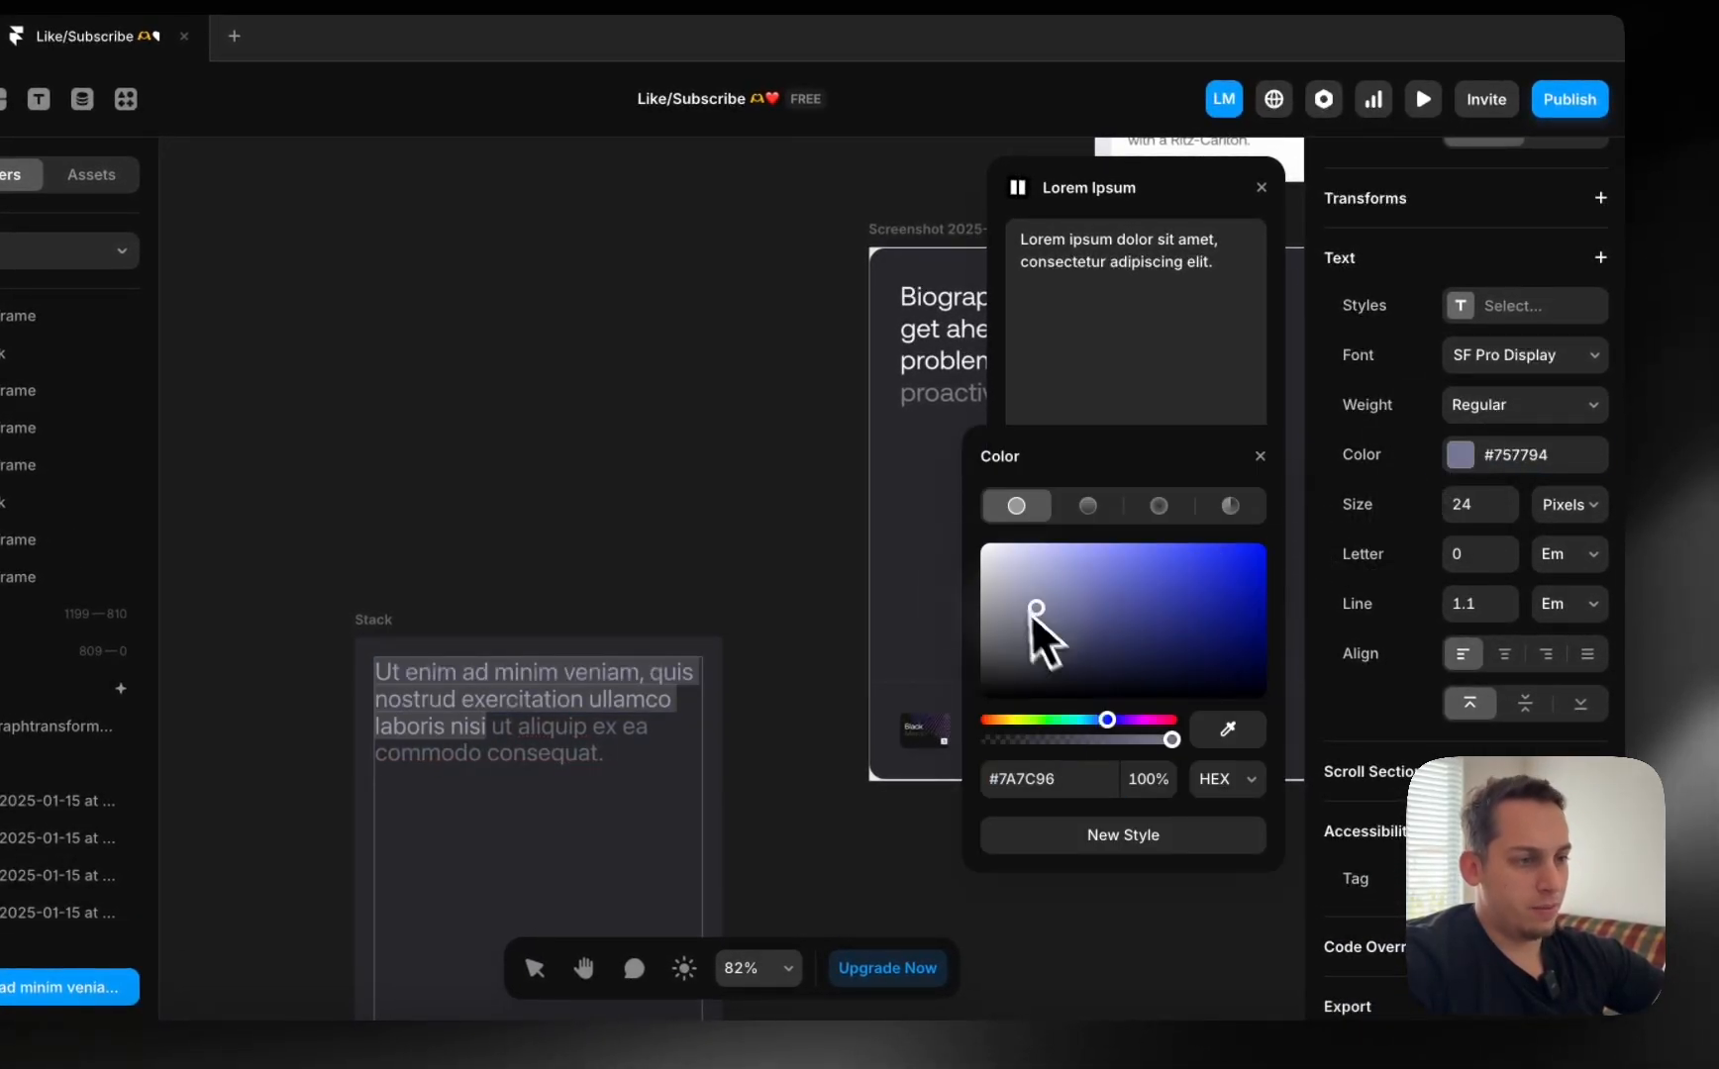
left_click_drag(1032, 613, 978, 540)
left_click(798, 456)
Wrap the placeholder text in its own stack named Text inside the dark stack, and duplicate that Text stack.
scroll(742, 475, "right", 2)
scroll(731, 479, "down", 3)
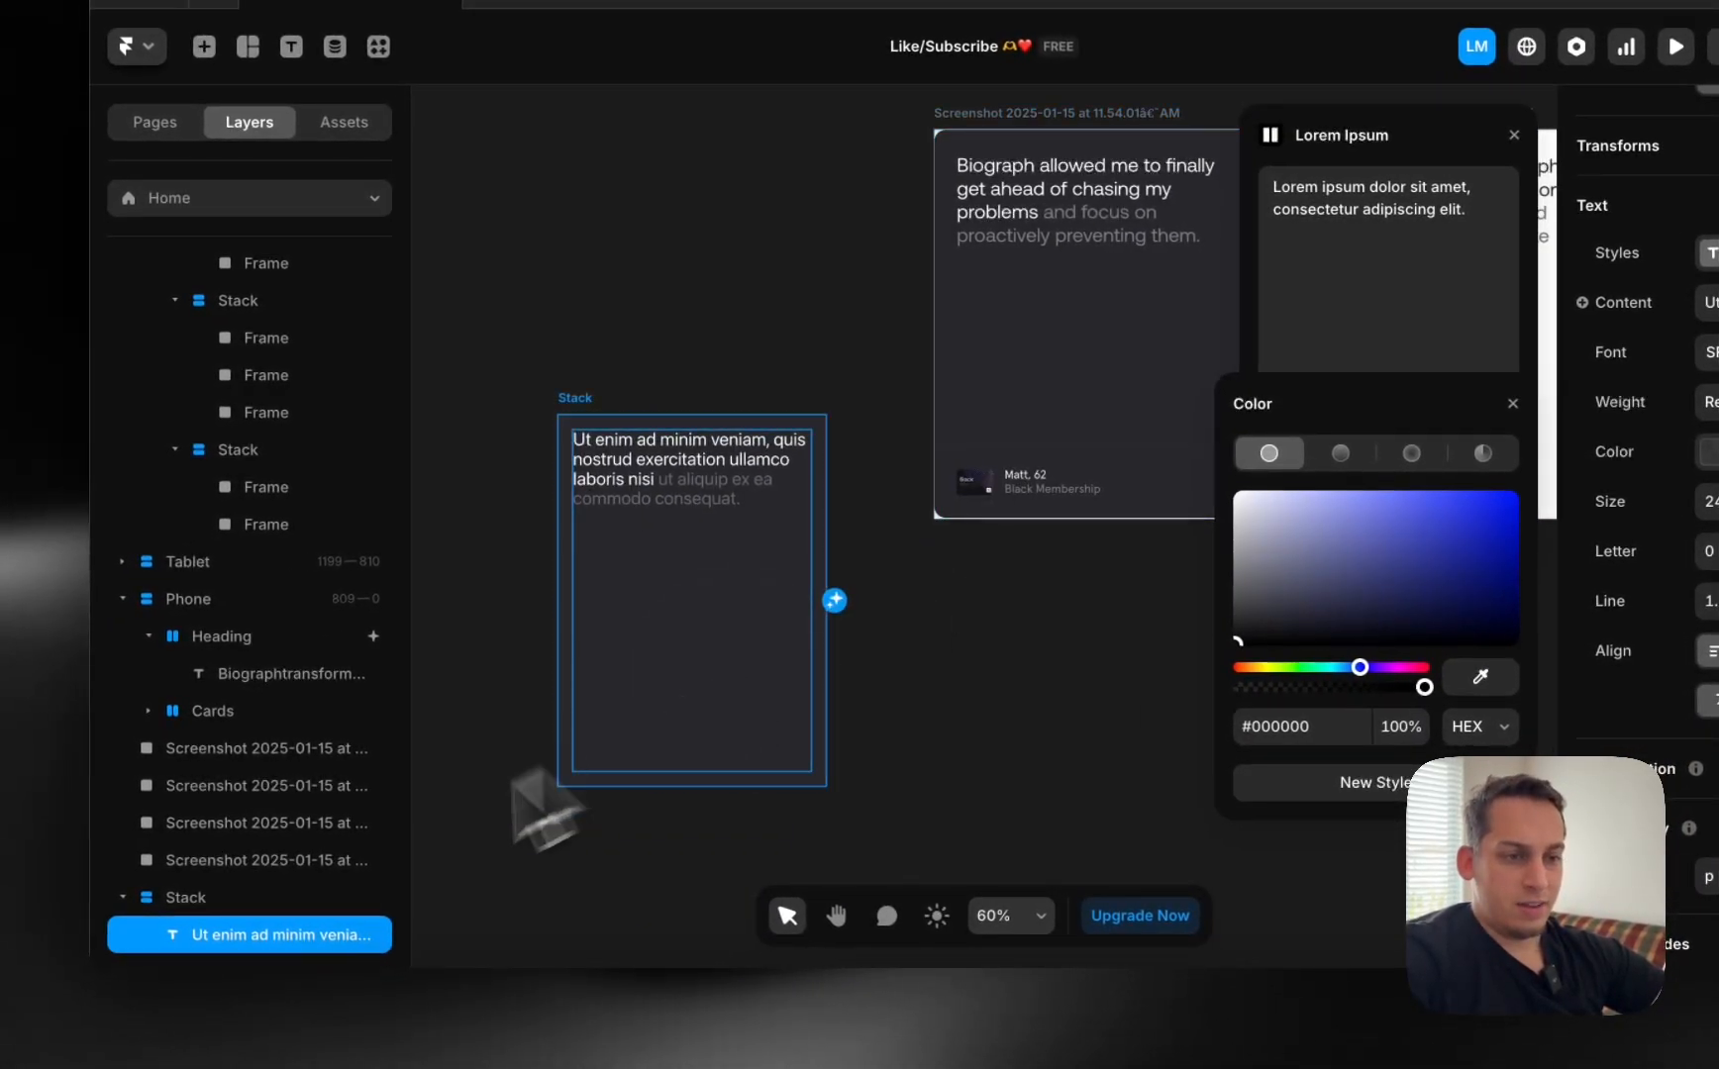
left_click(226, 905)
left_click(238, 933)
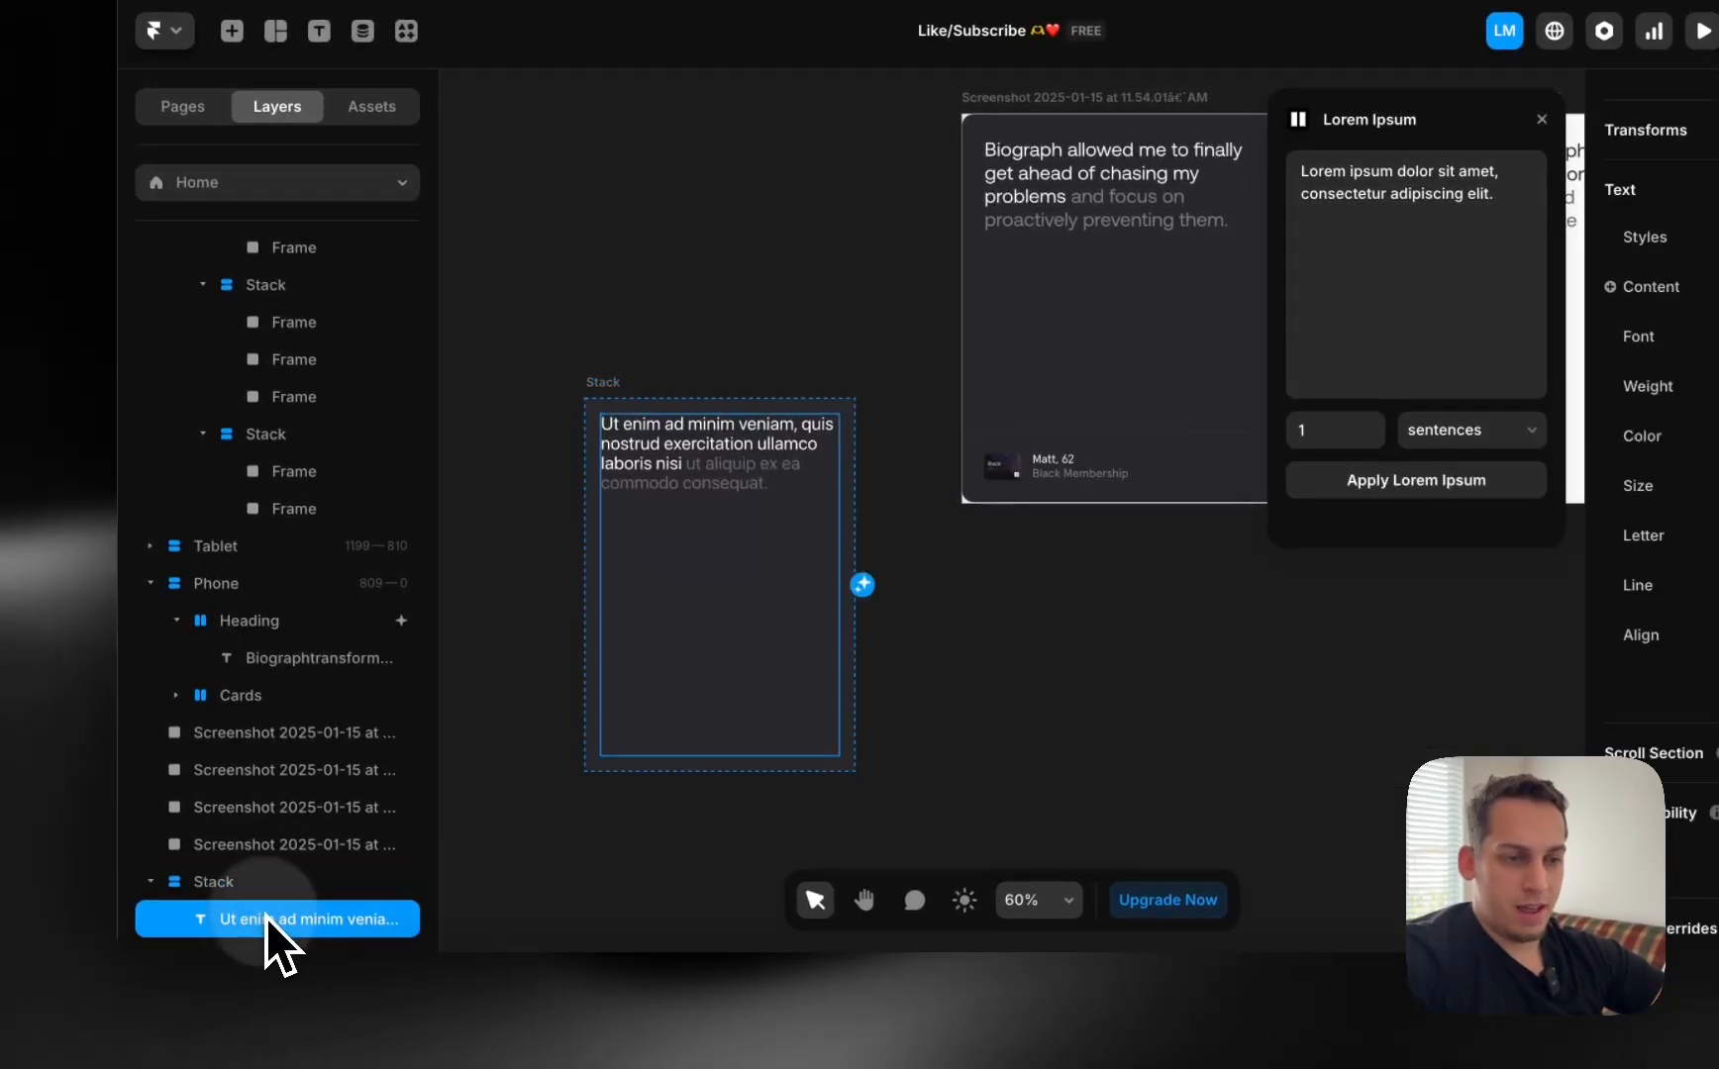
right_click(266, 918)
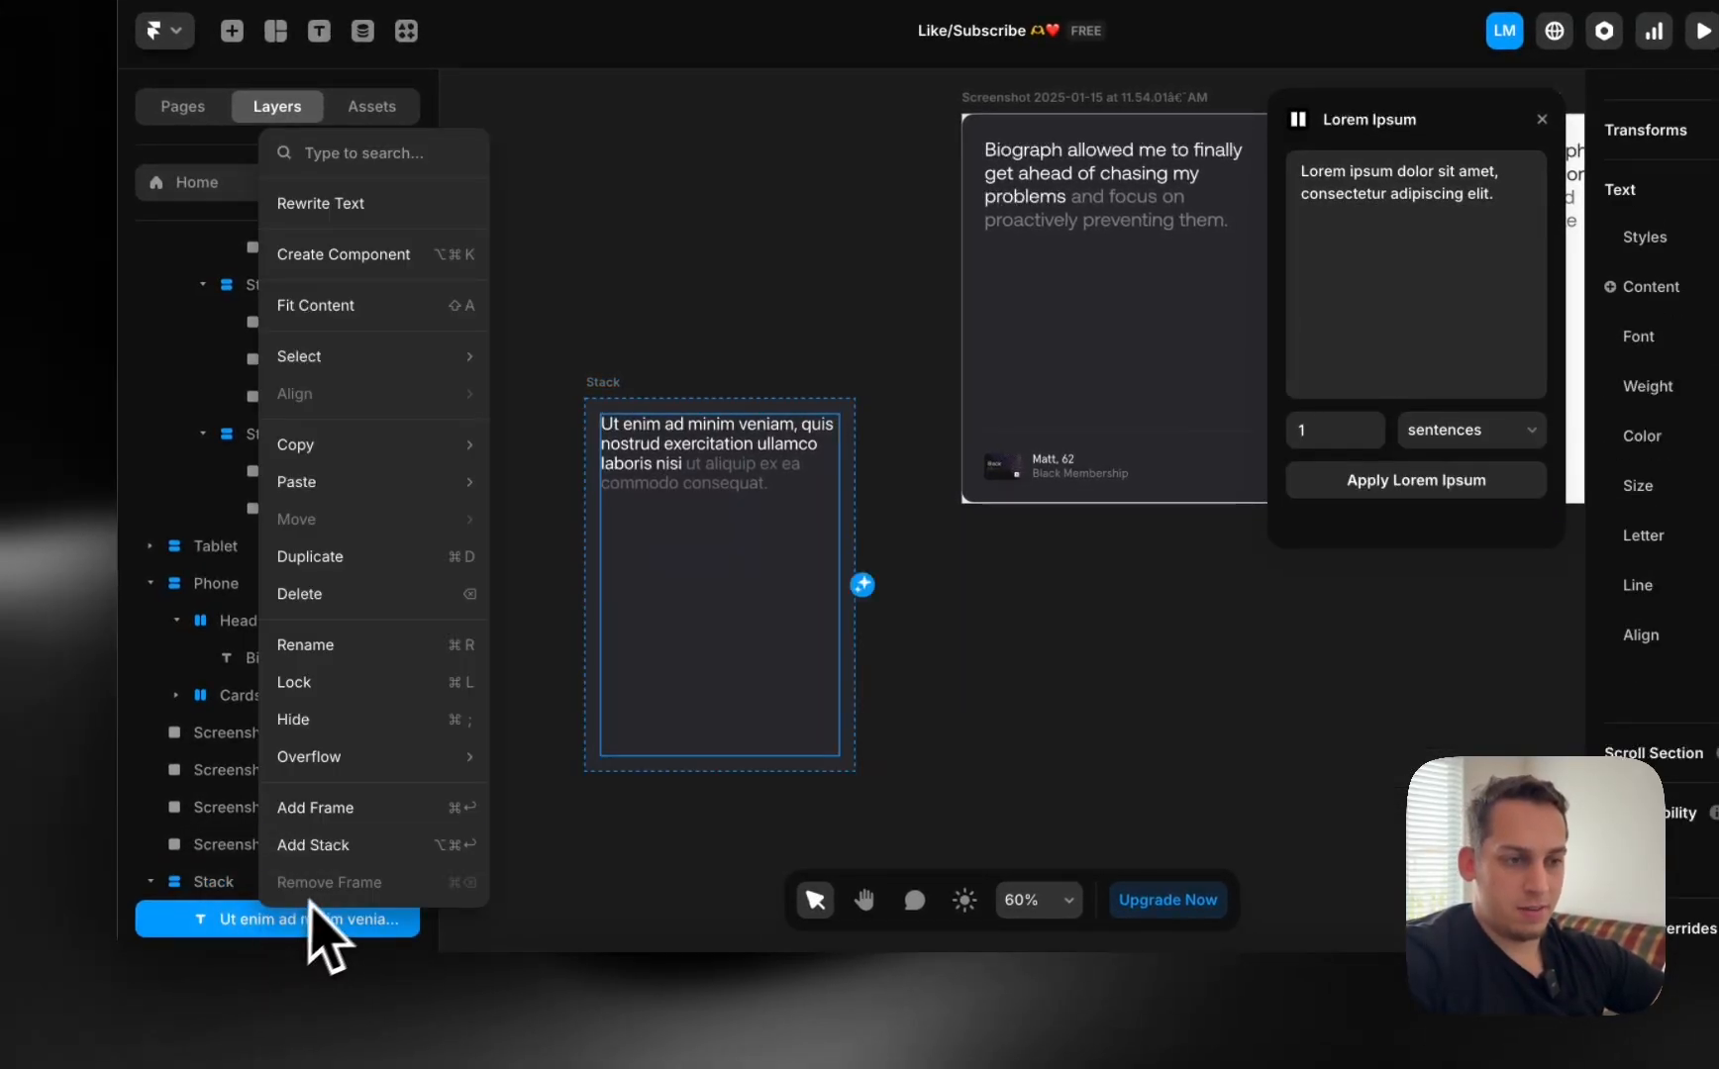
left_click(326, 845)
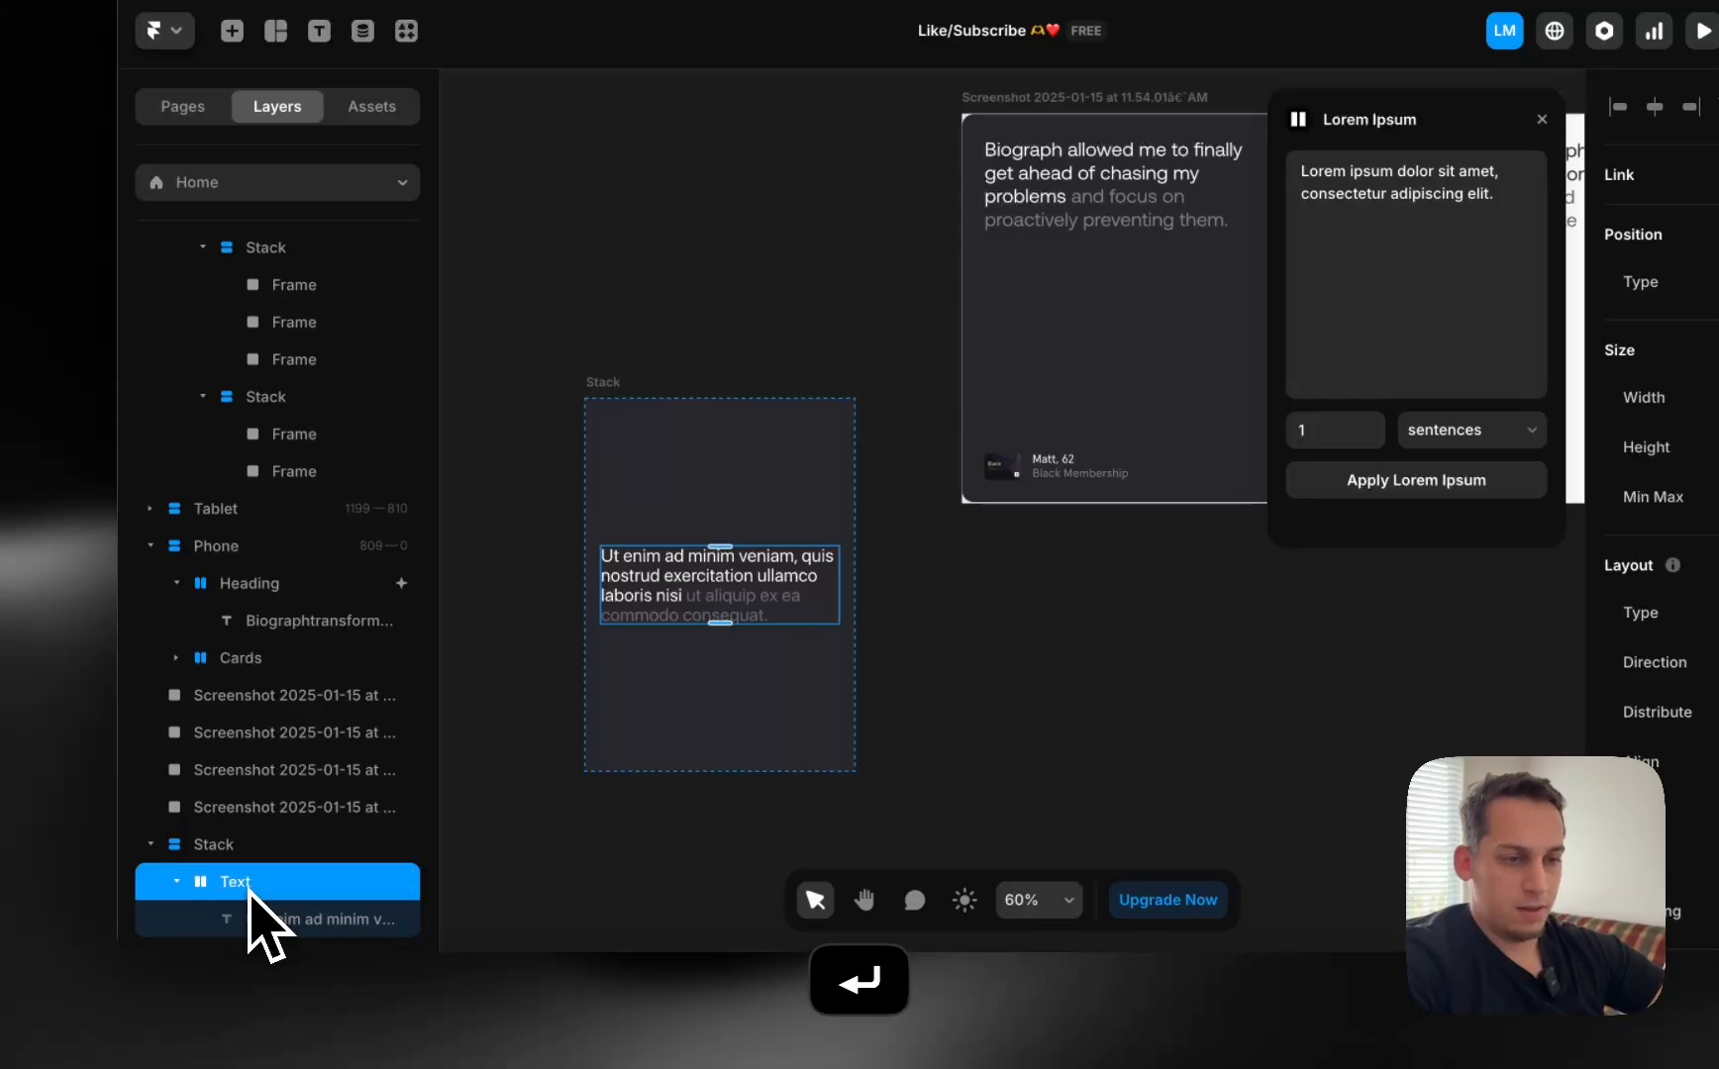
key("super+d")
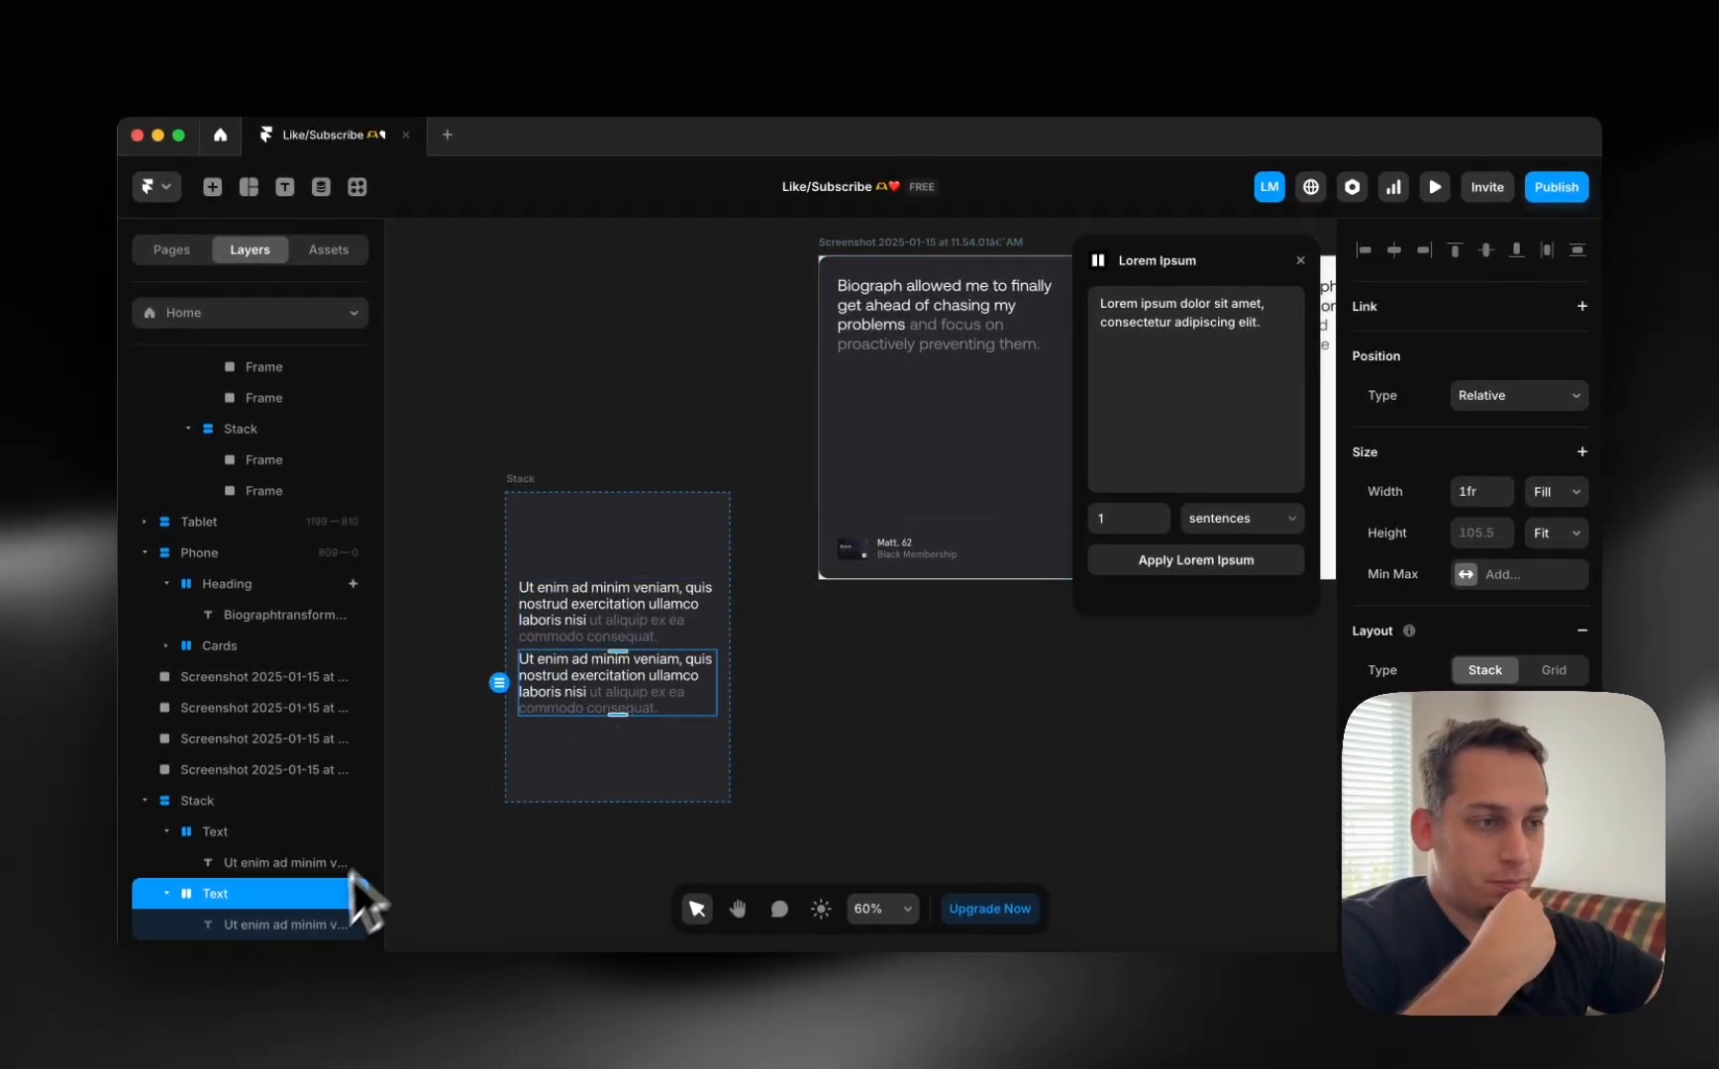
Draw a frame about 73 × 51 on the empty canvas beside the dark stack and give it an image fill.
scroll(935, 555, "up", 3)
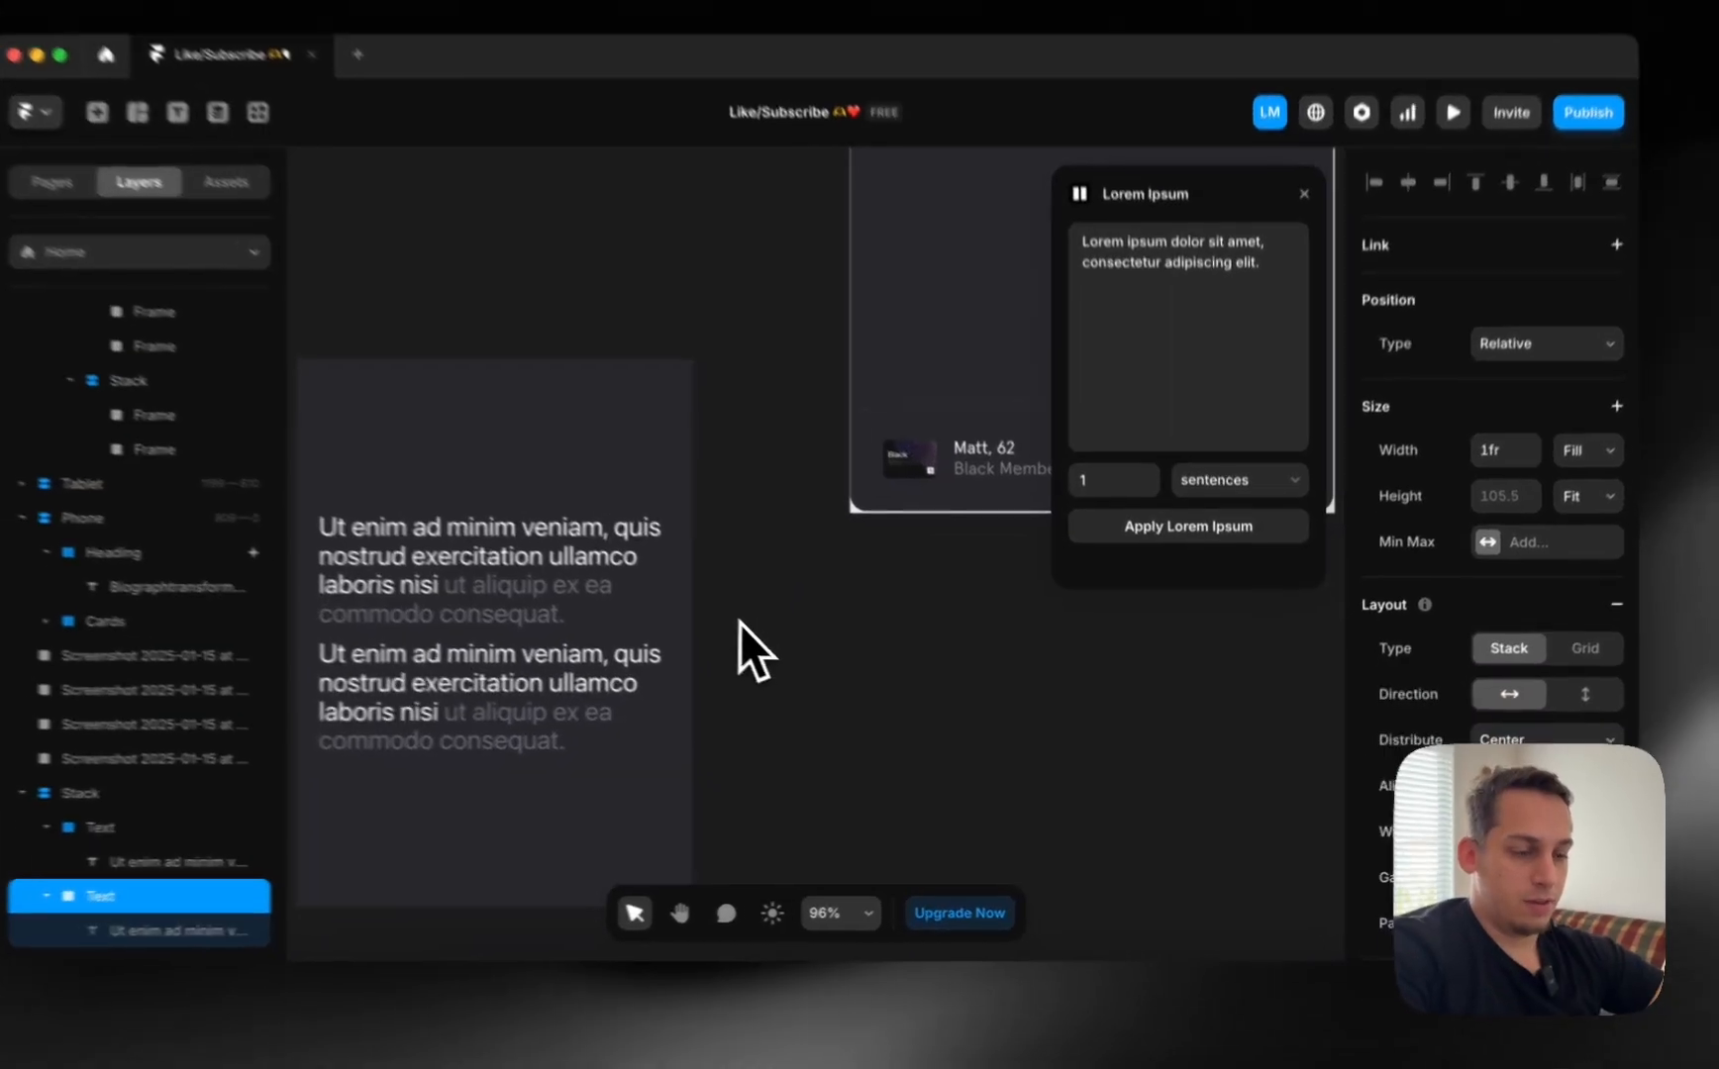
key("f")
mouse_move(785, 641)
left_mouse_down()
mouse_move(888, 709)
mouse_move(870, 699)
left_mouse_up()
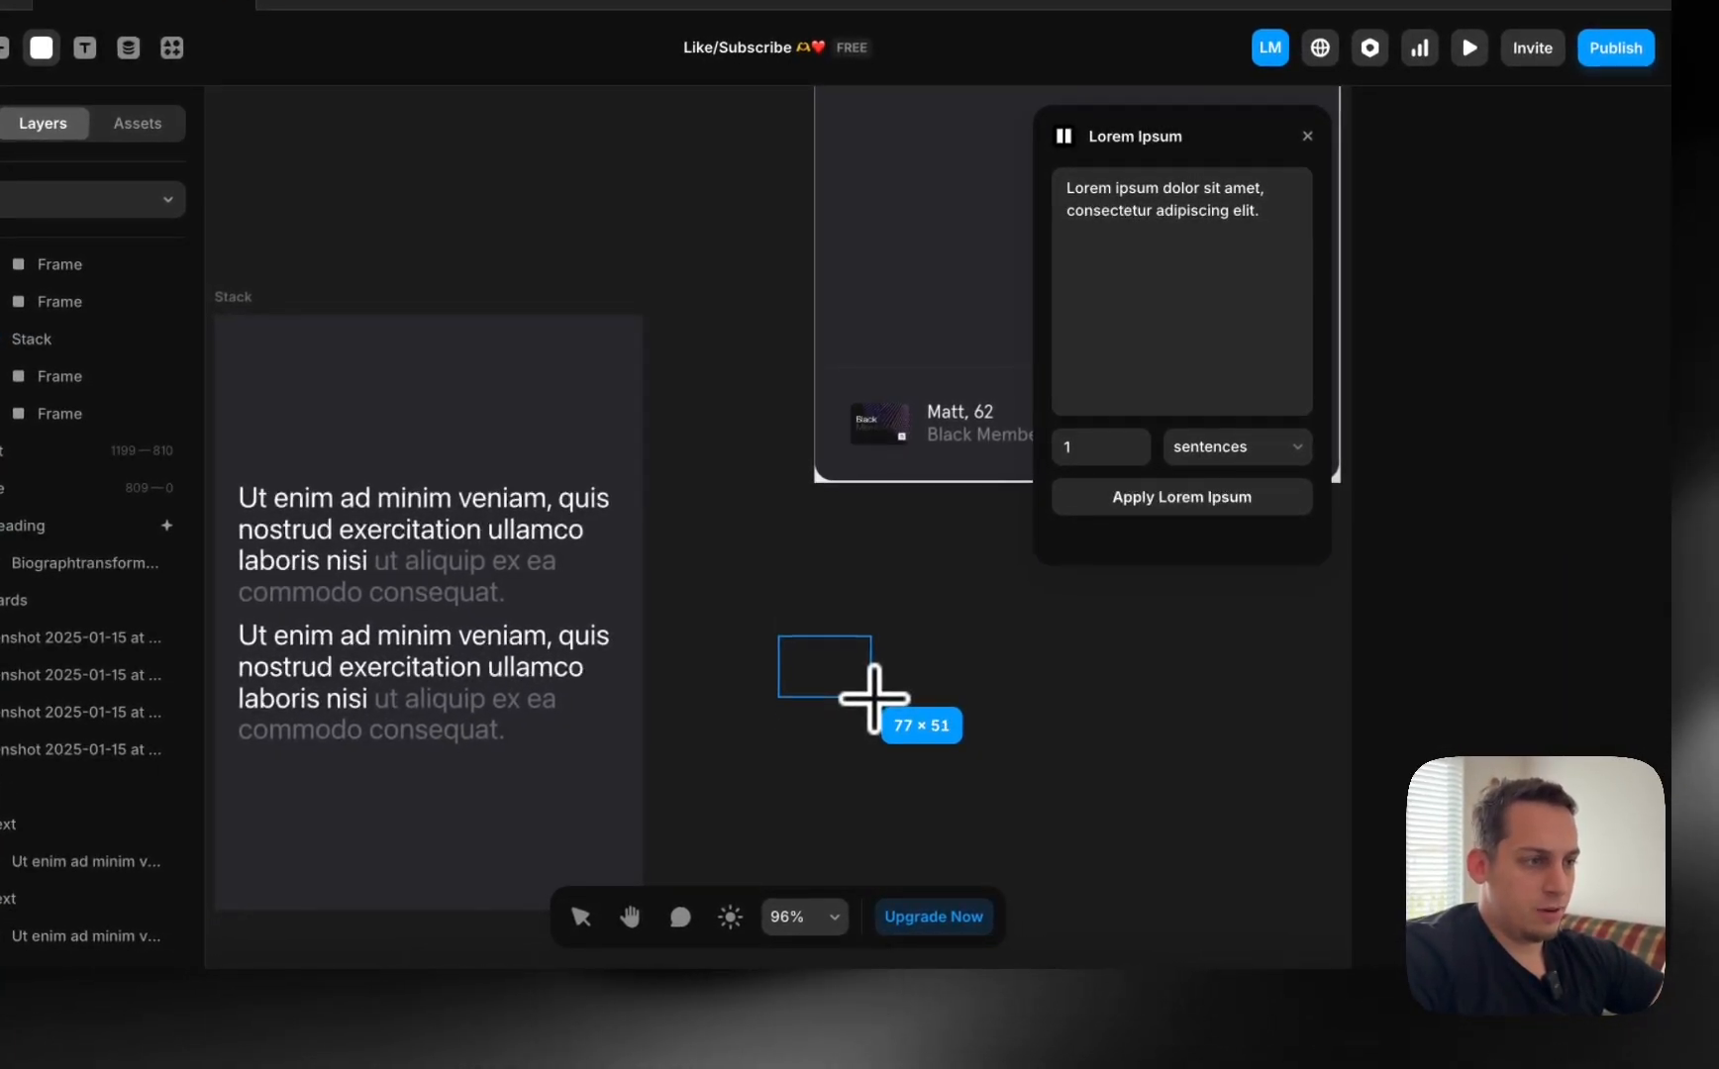
left_click(1534, 850)
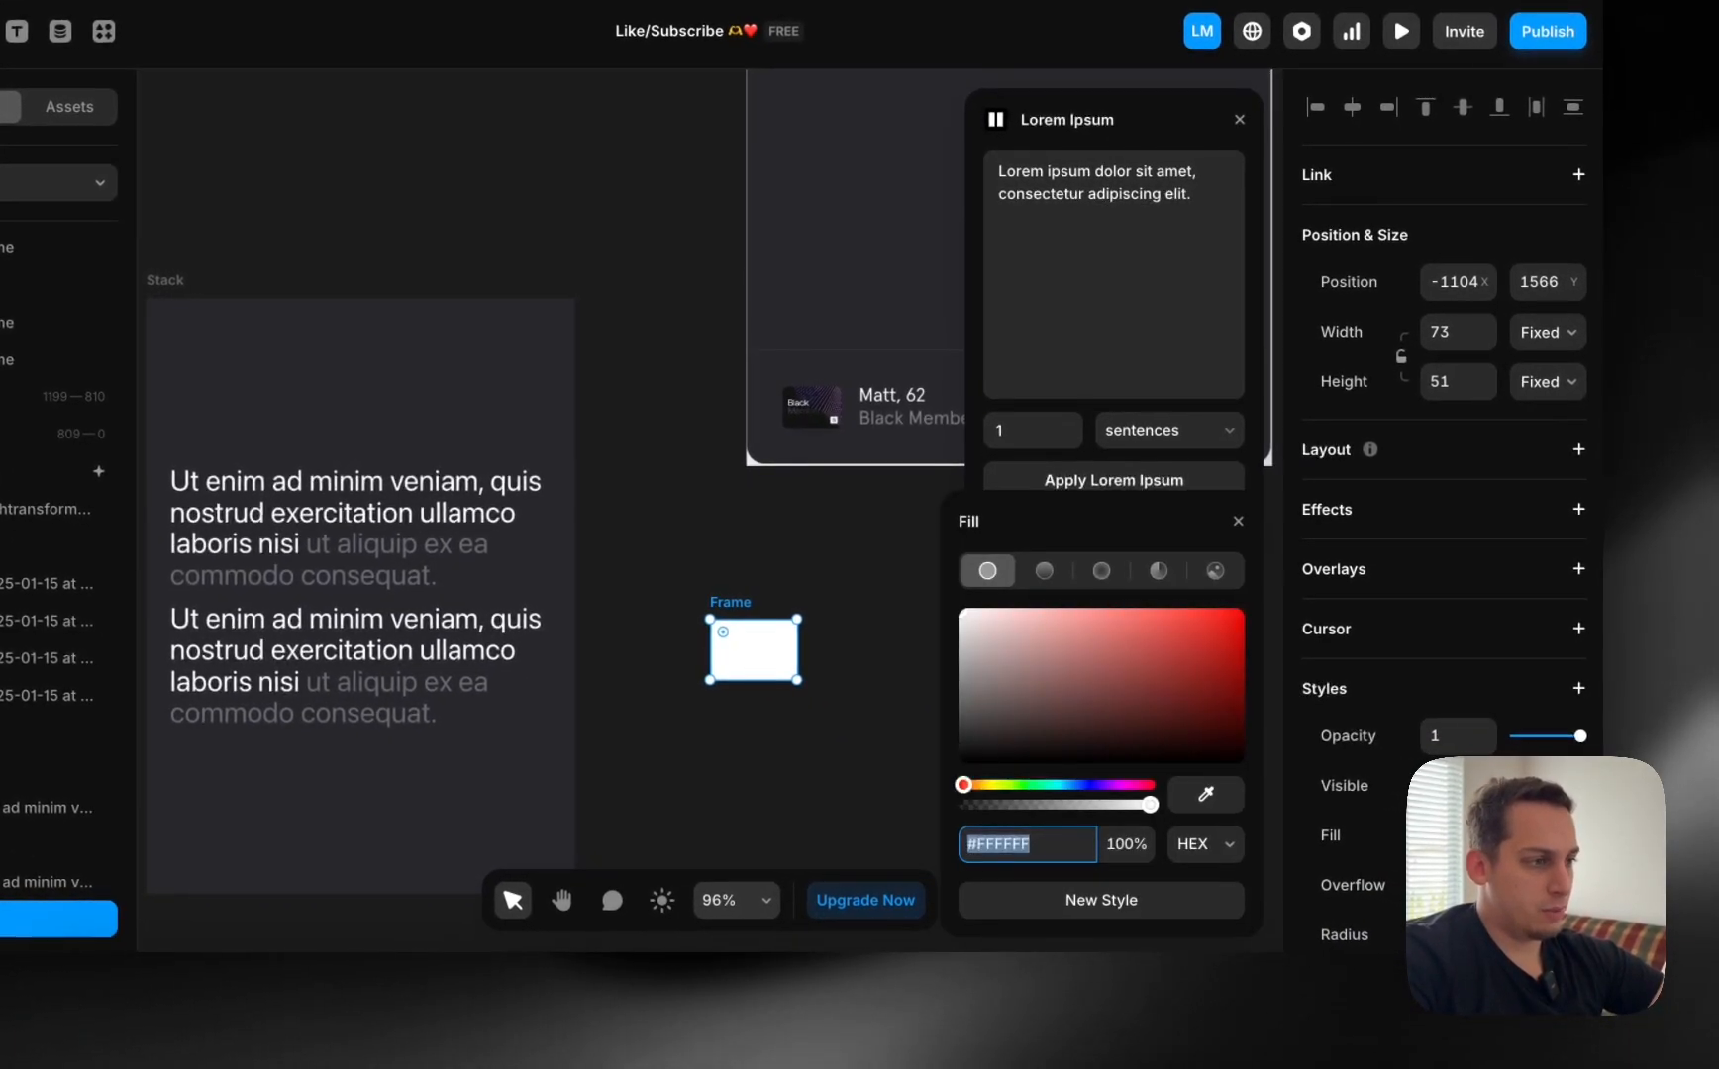
left_click(1208, 577)
left_click(693, 745)
scroll(693, 746, "down", 2)
scroll(693, 747, "left", 1)
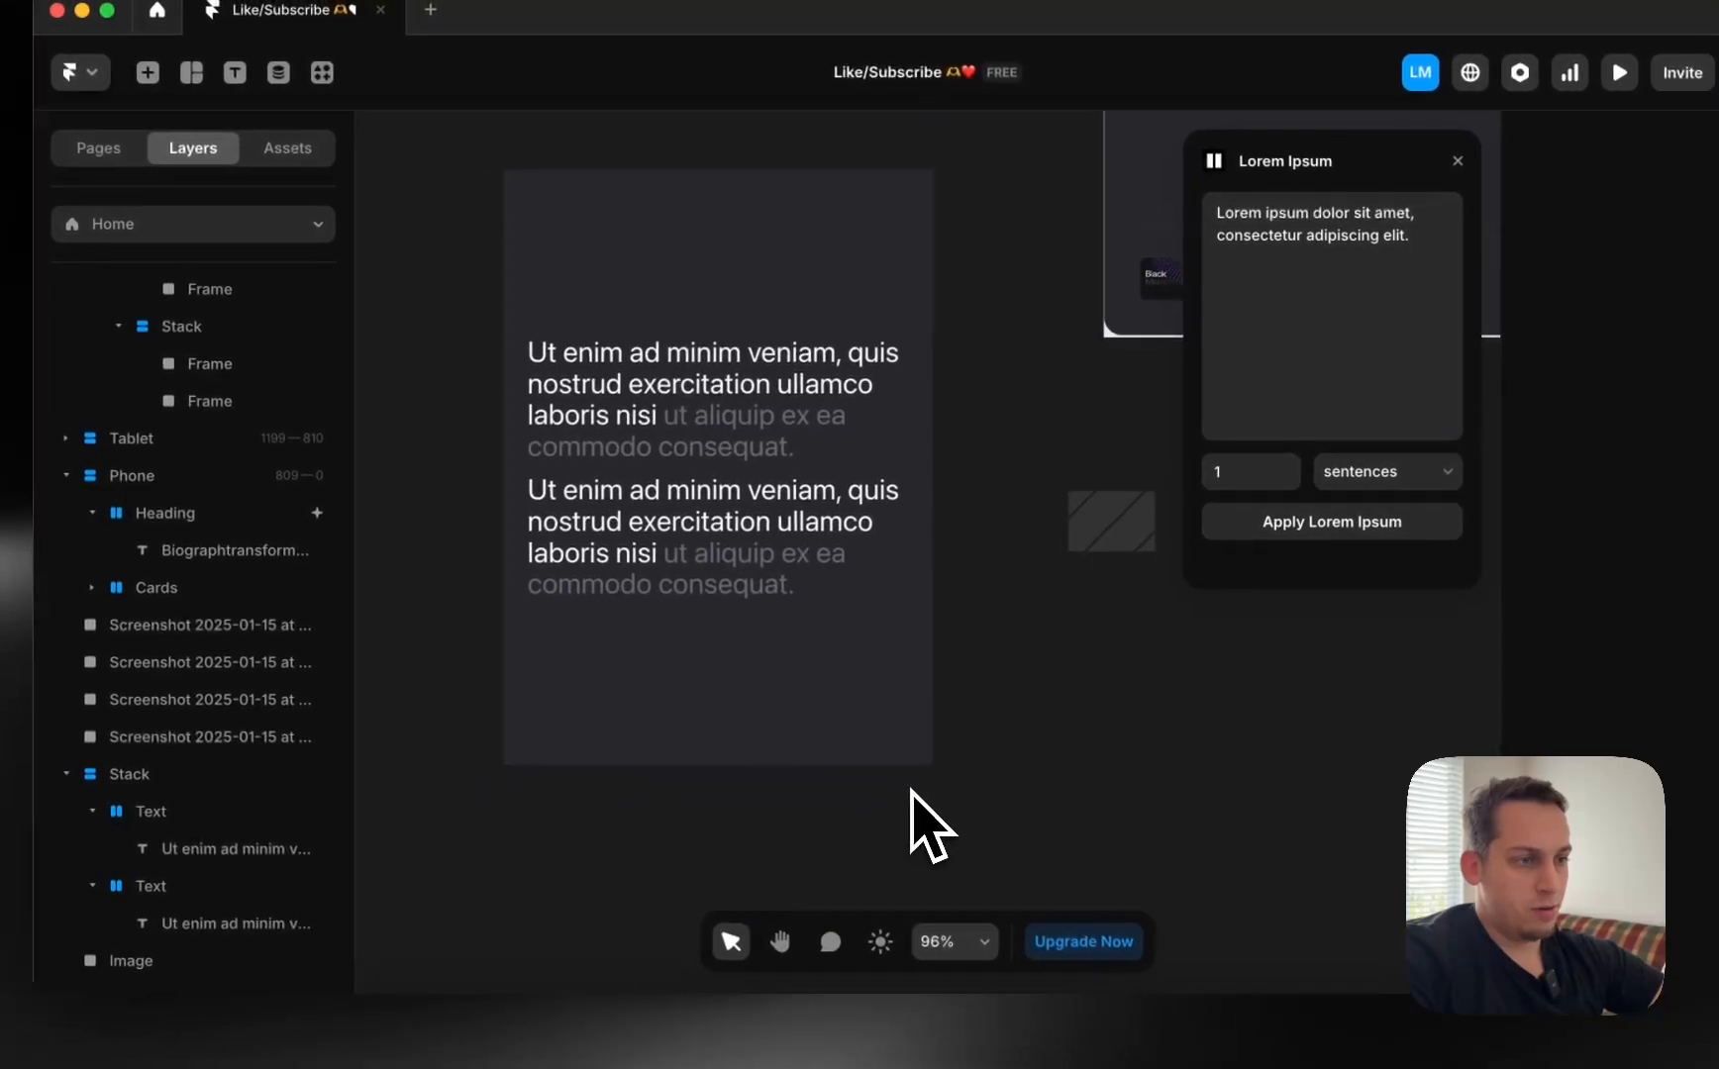
Move the image placeholder into the second Text stack ahead of its text, and rename that stack Footer.
scroll(960, 782, "down", 3)
left_click_drag(1073, 595, 757, 546)
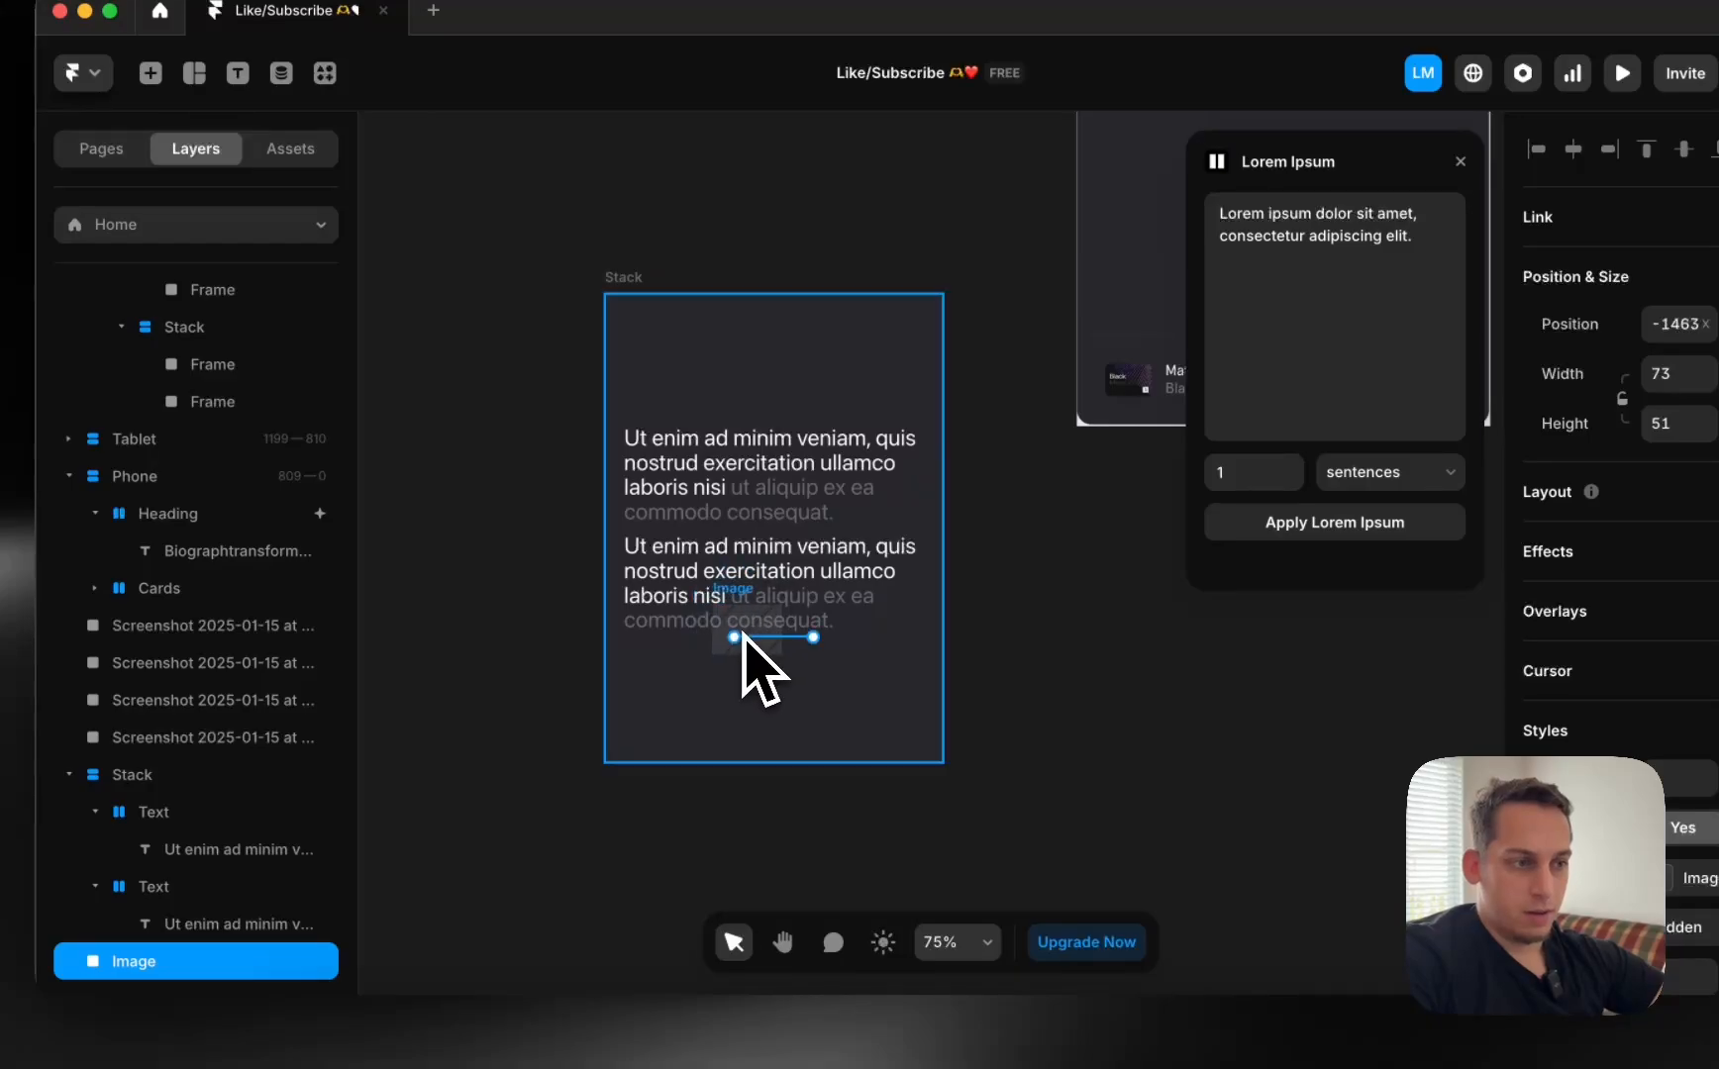
left_click_drag(745, 637, 743, 649)
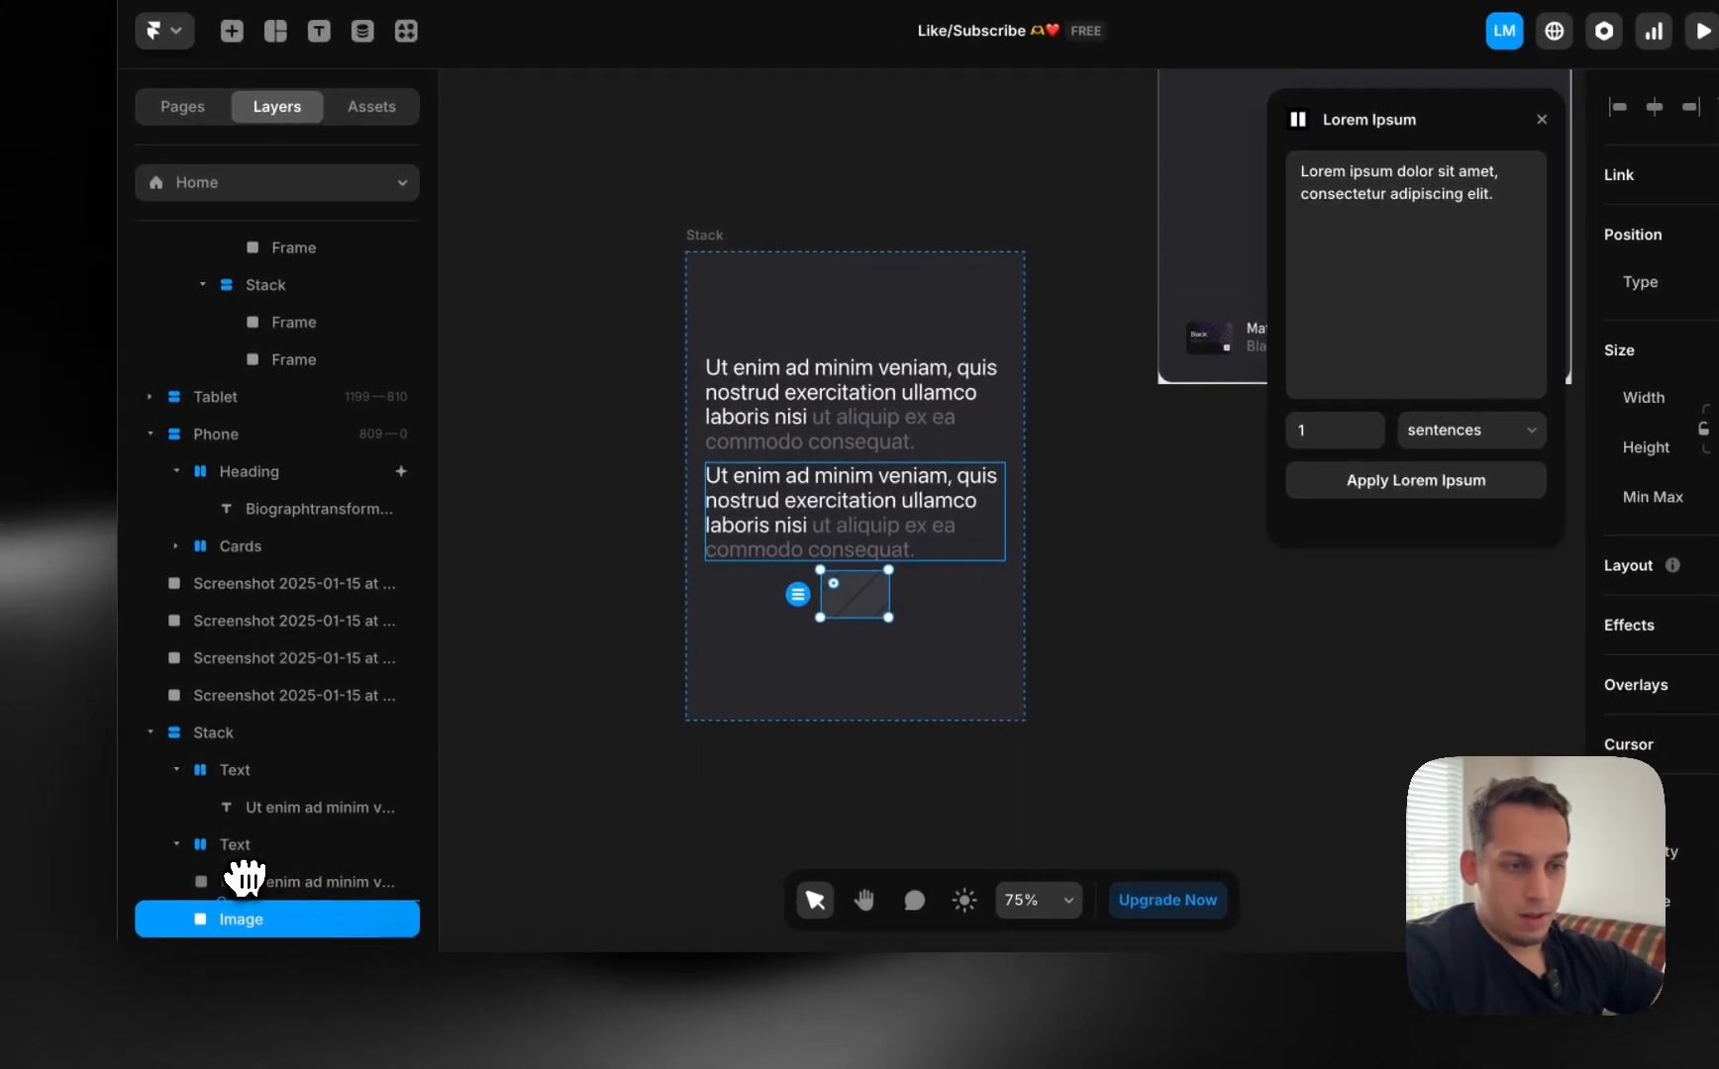
left_click_drag(244, 877, 251, 866)
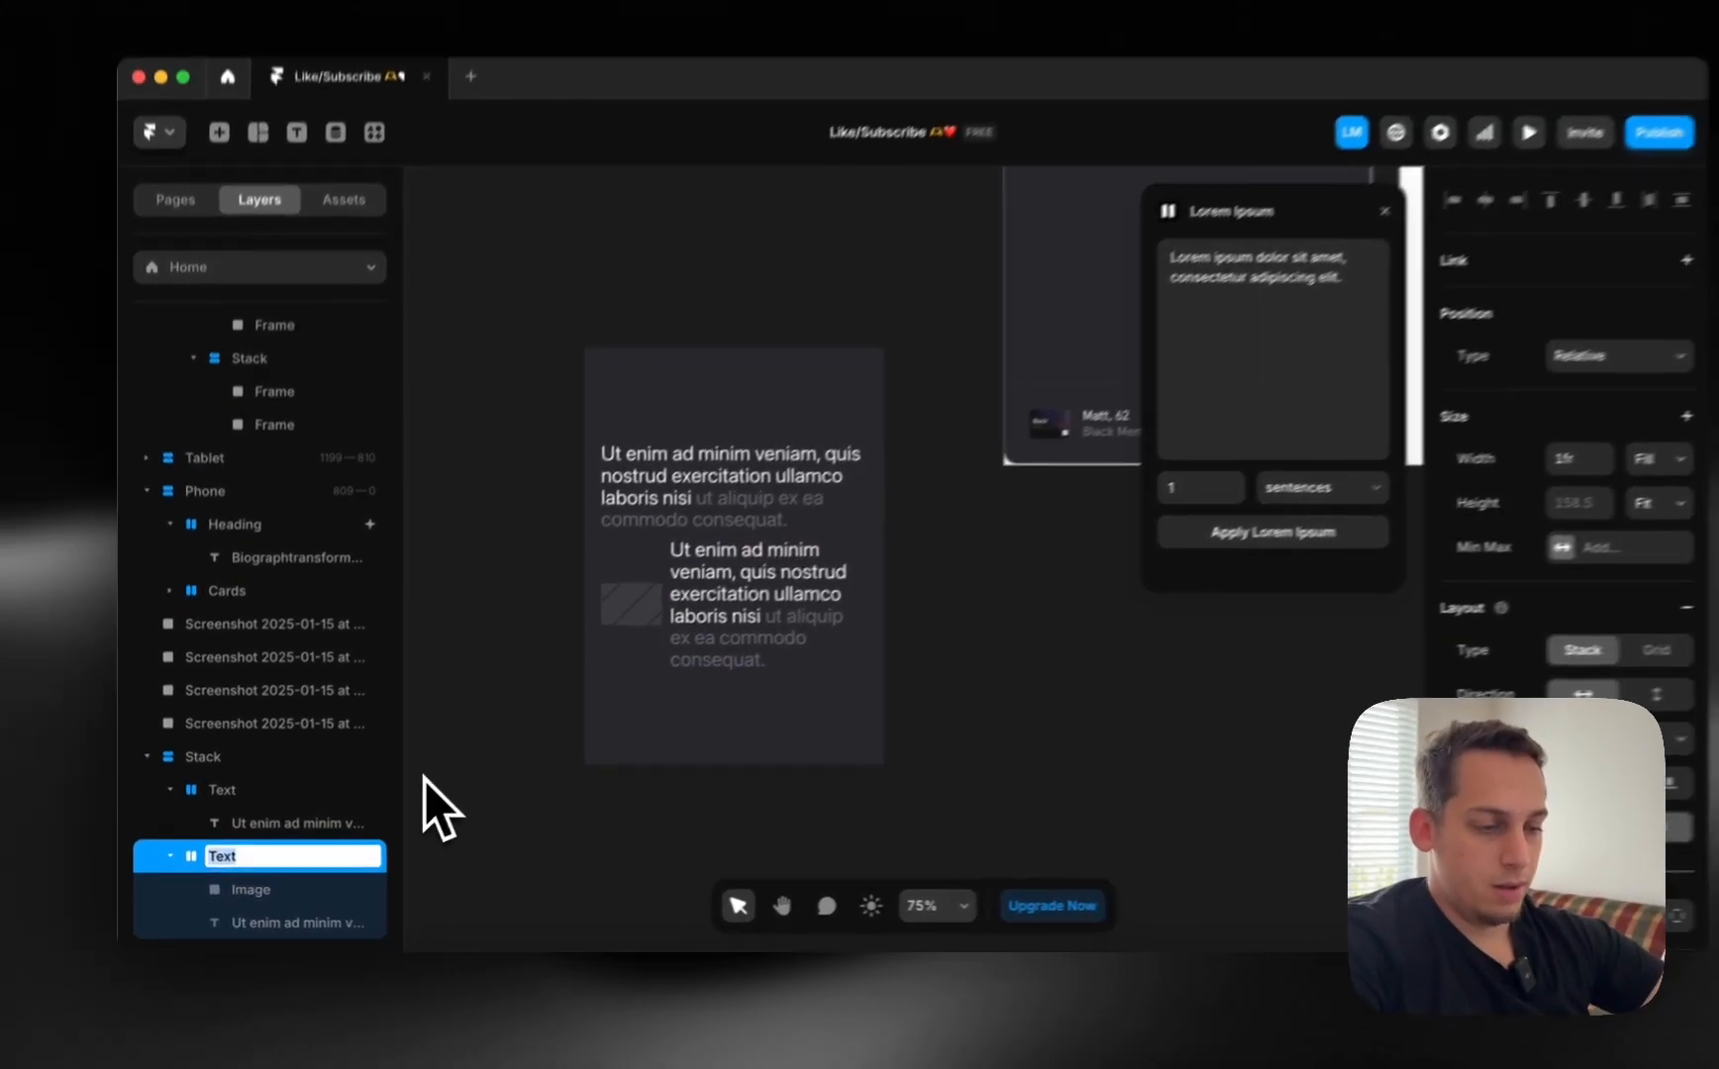
type("Footer")
key("Return")
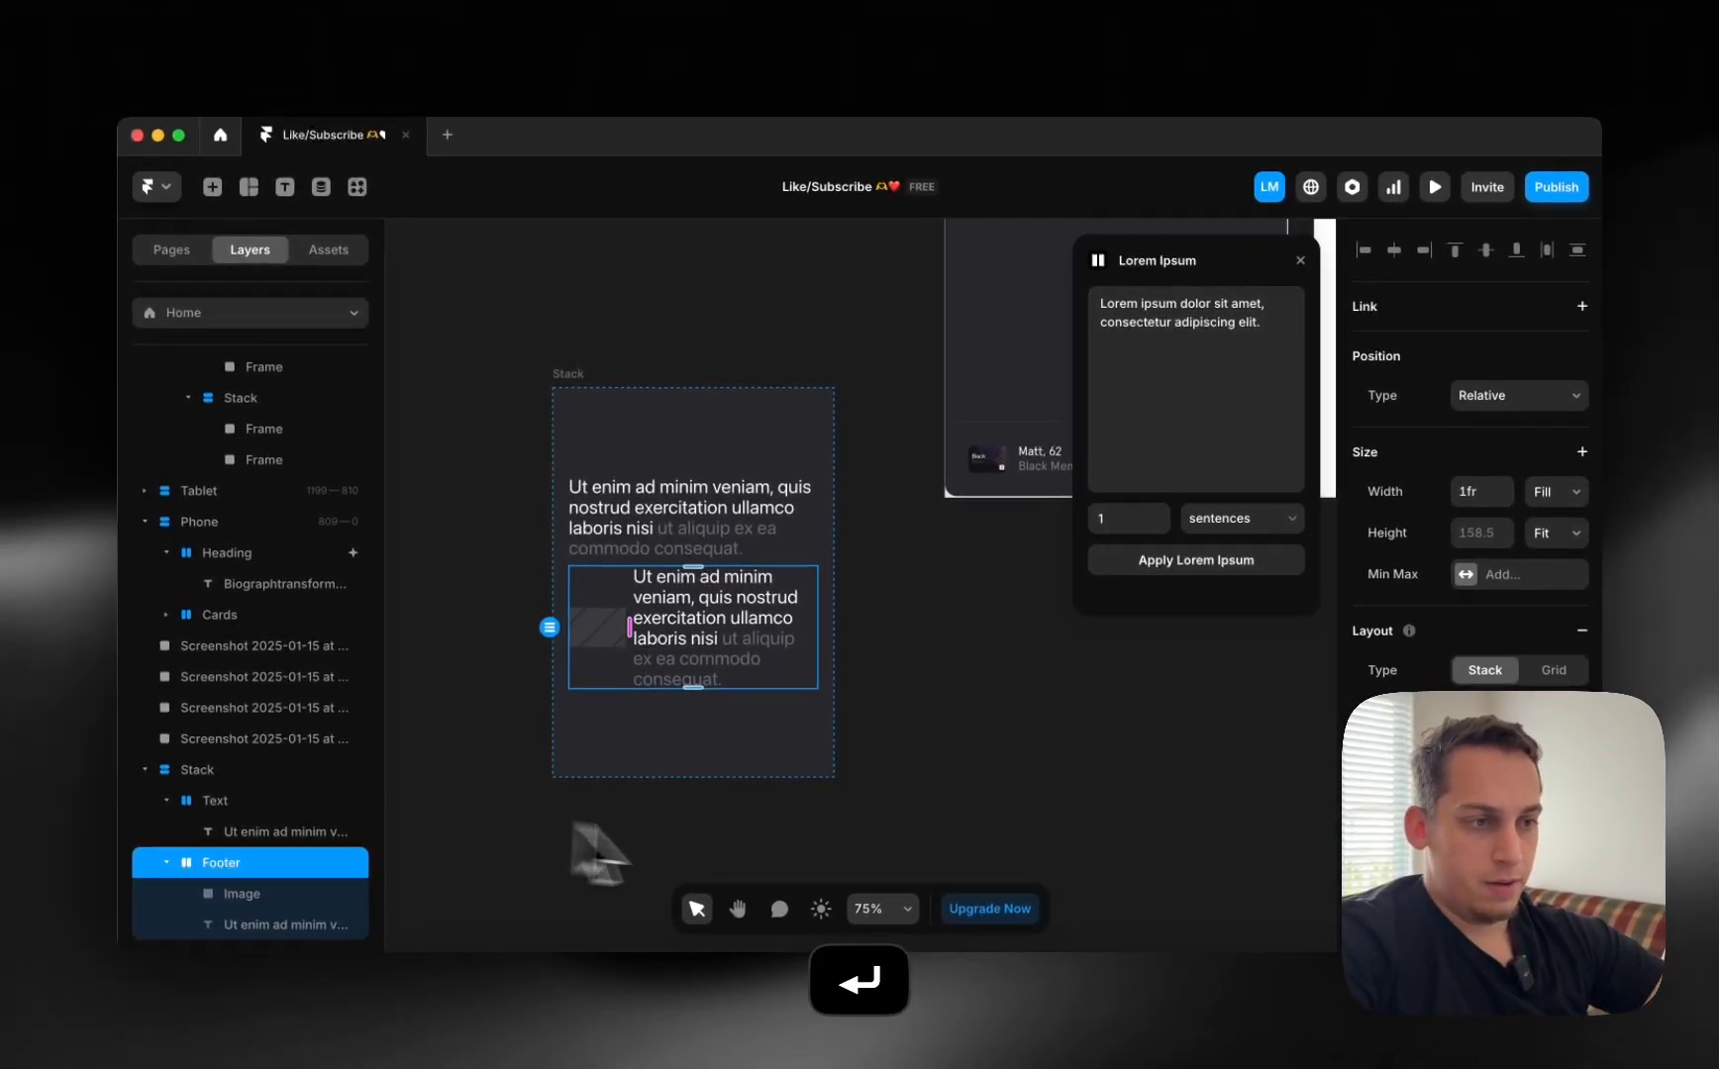
Select the placeholder text beside the image in the Footer stack.
left_click(315, 924)
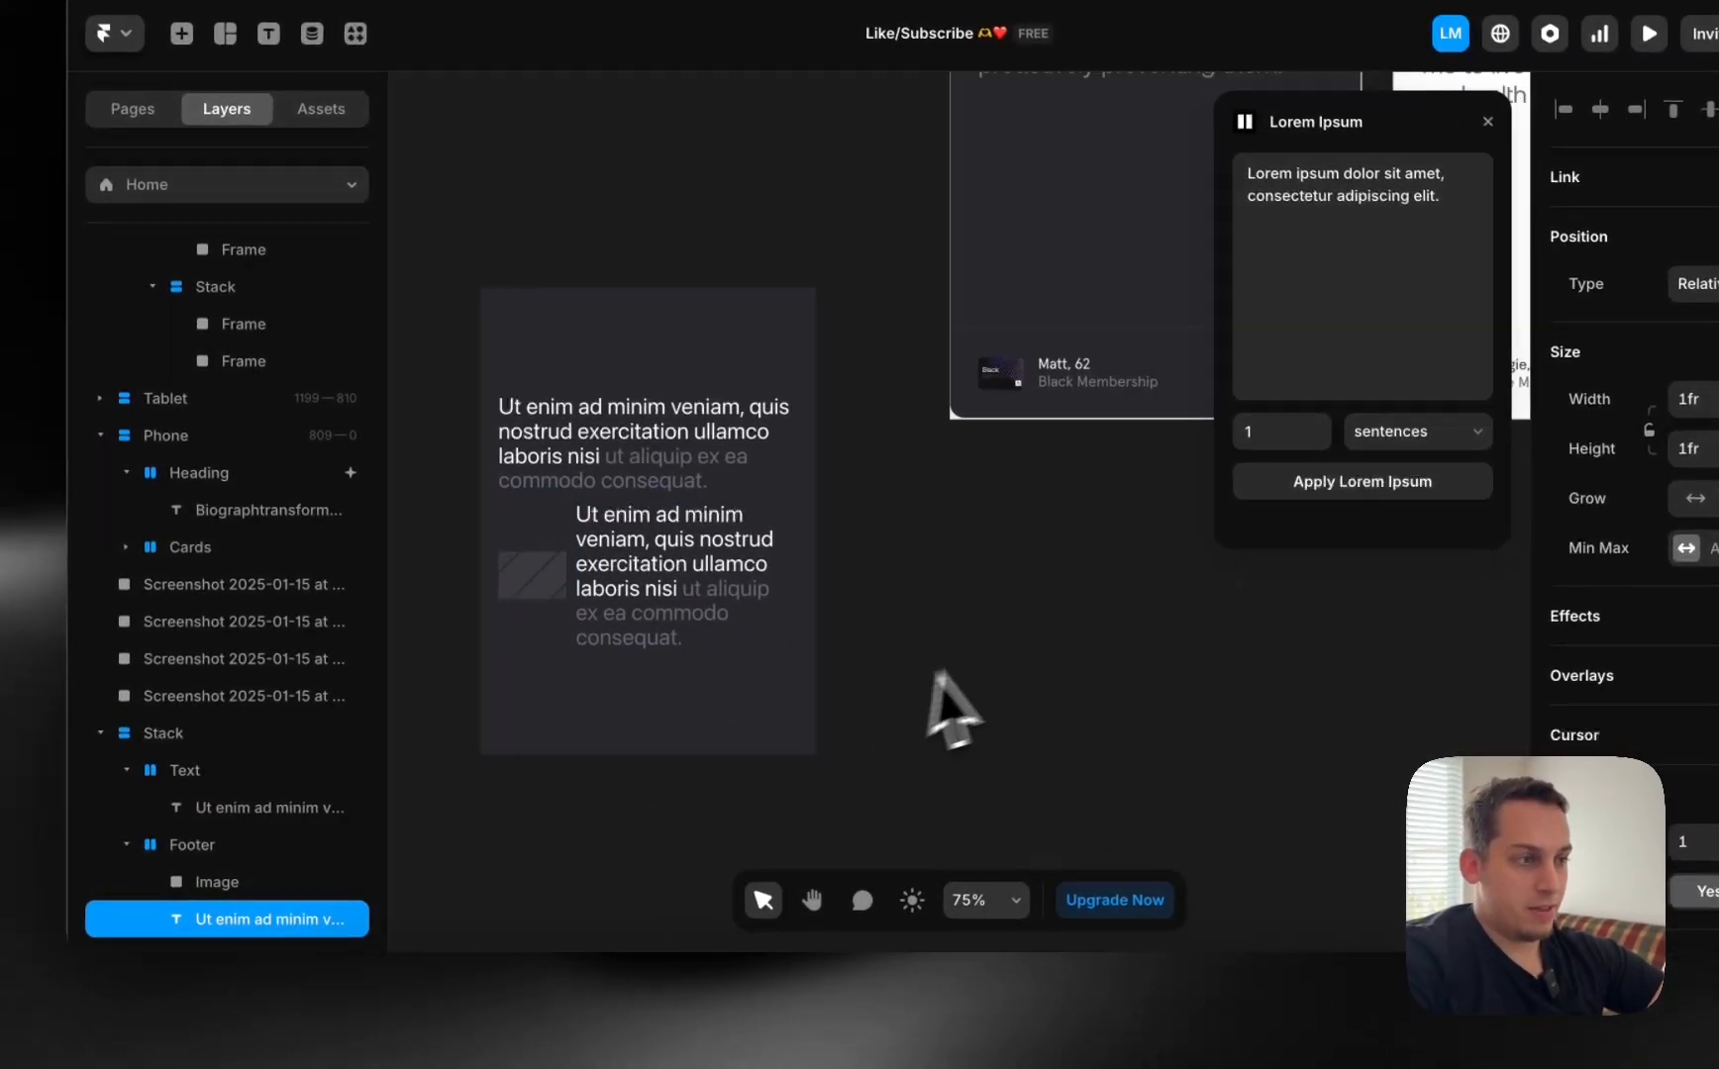
scroll(941, 673, "right", 1)
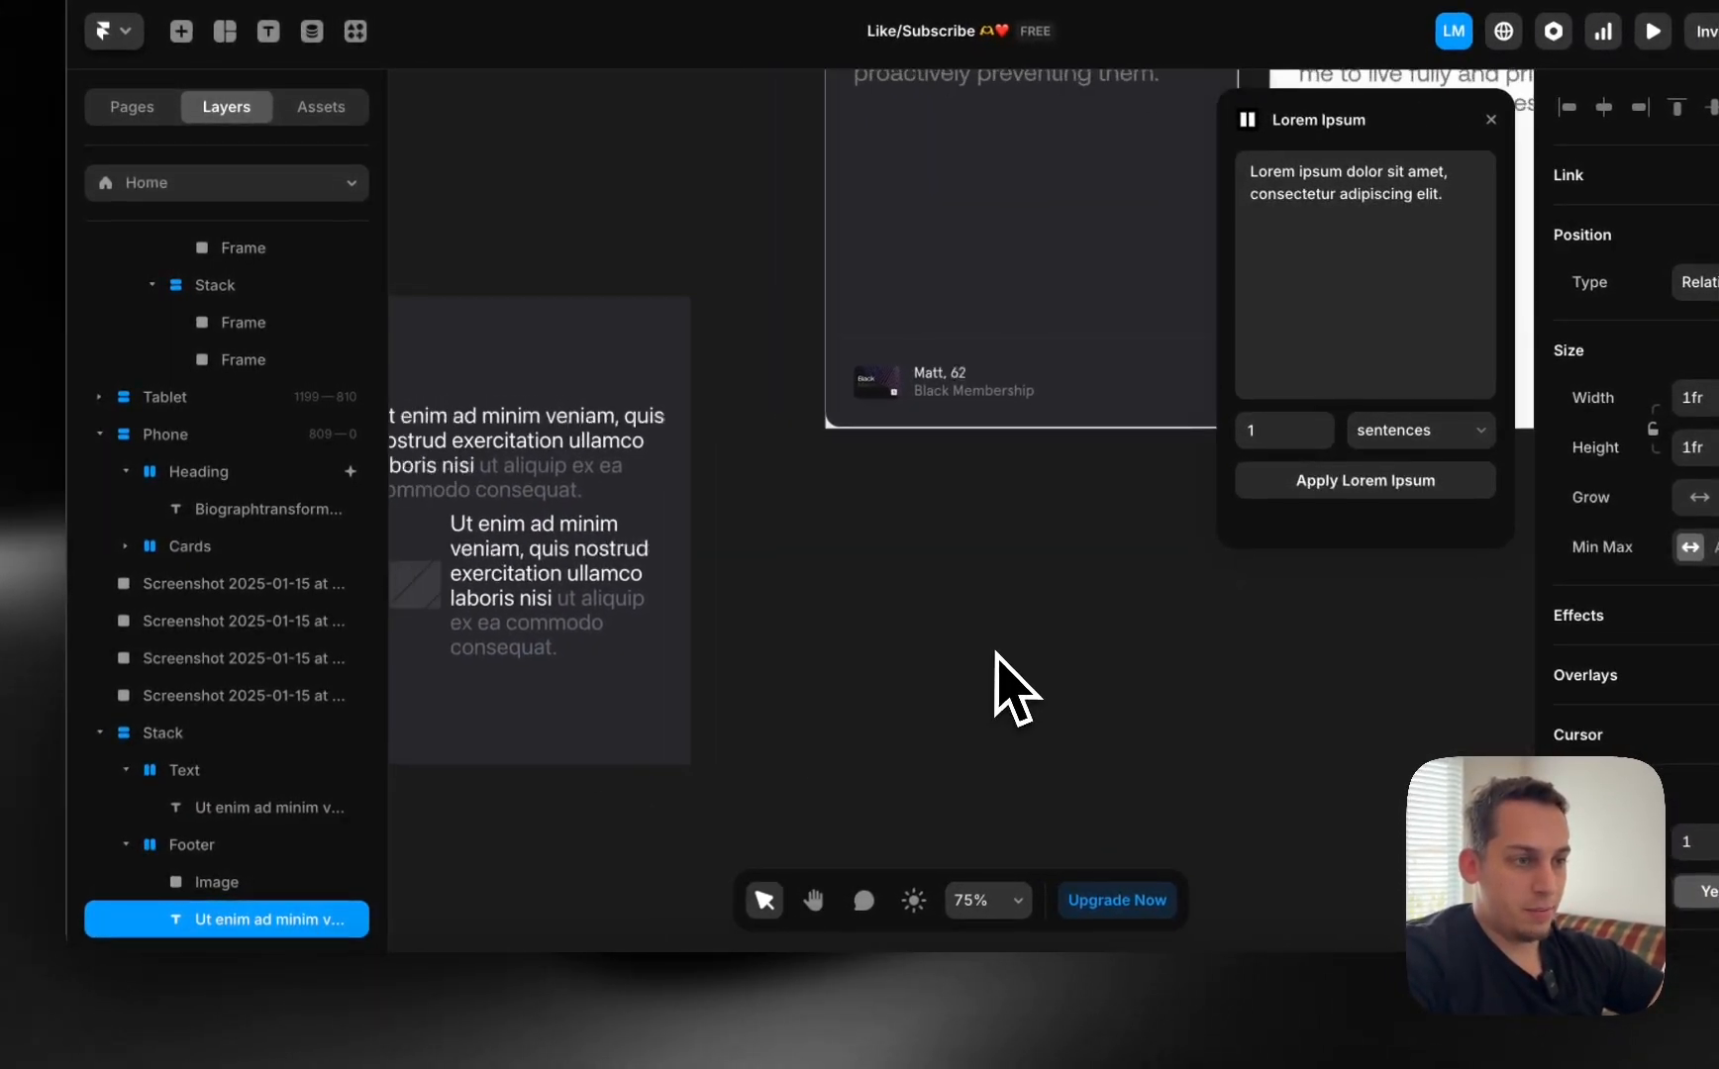
scroll(996, 653, "left", 2)
scroll(771, 665, "right", 1)
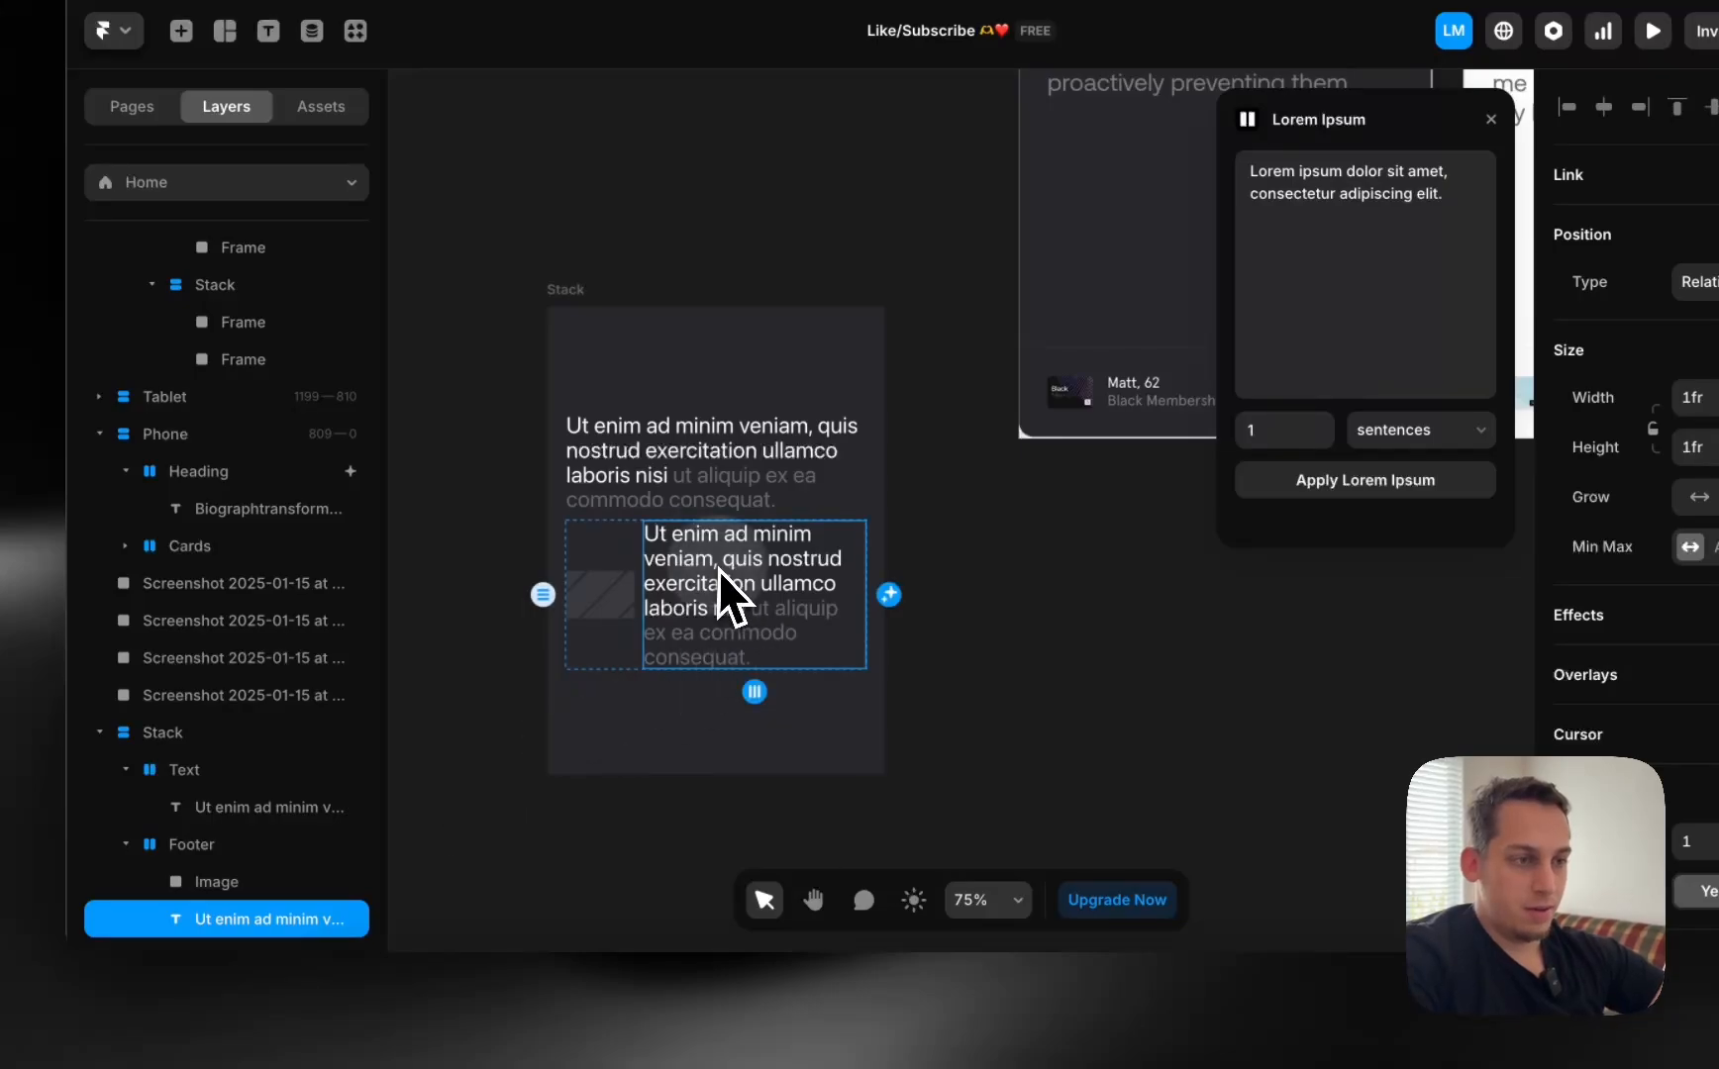
Replace the placeholder text beside the footer image with the customer's name and age.
type("M")
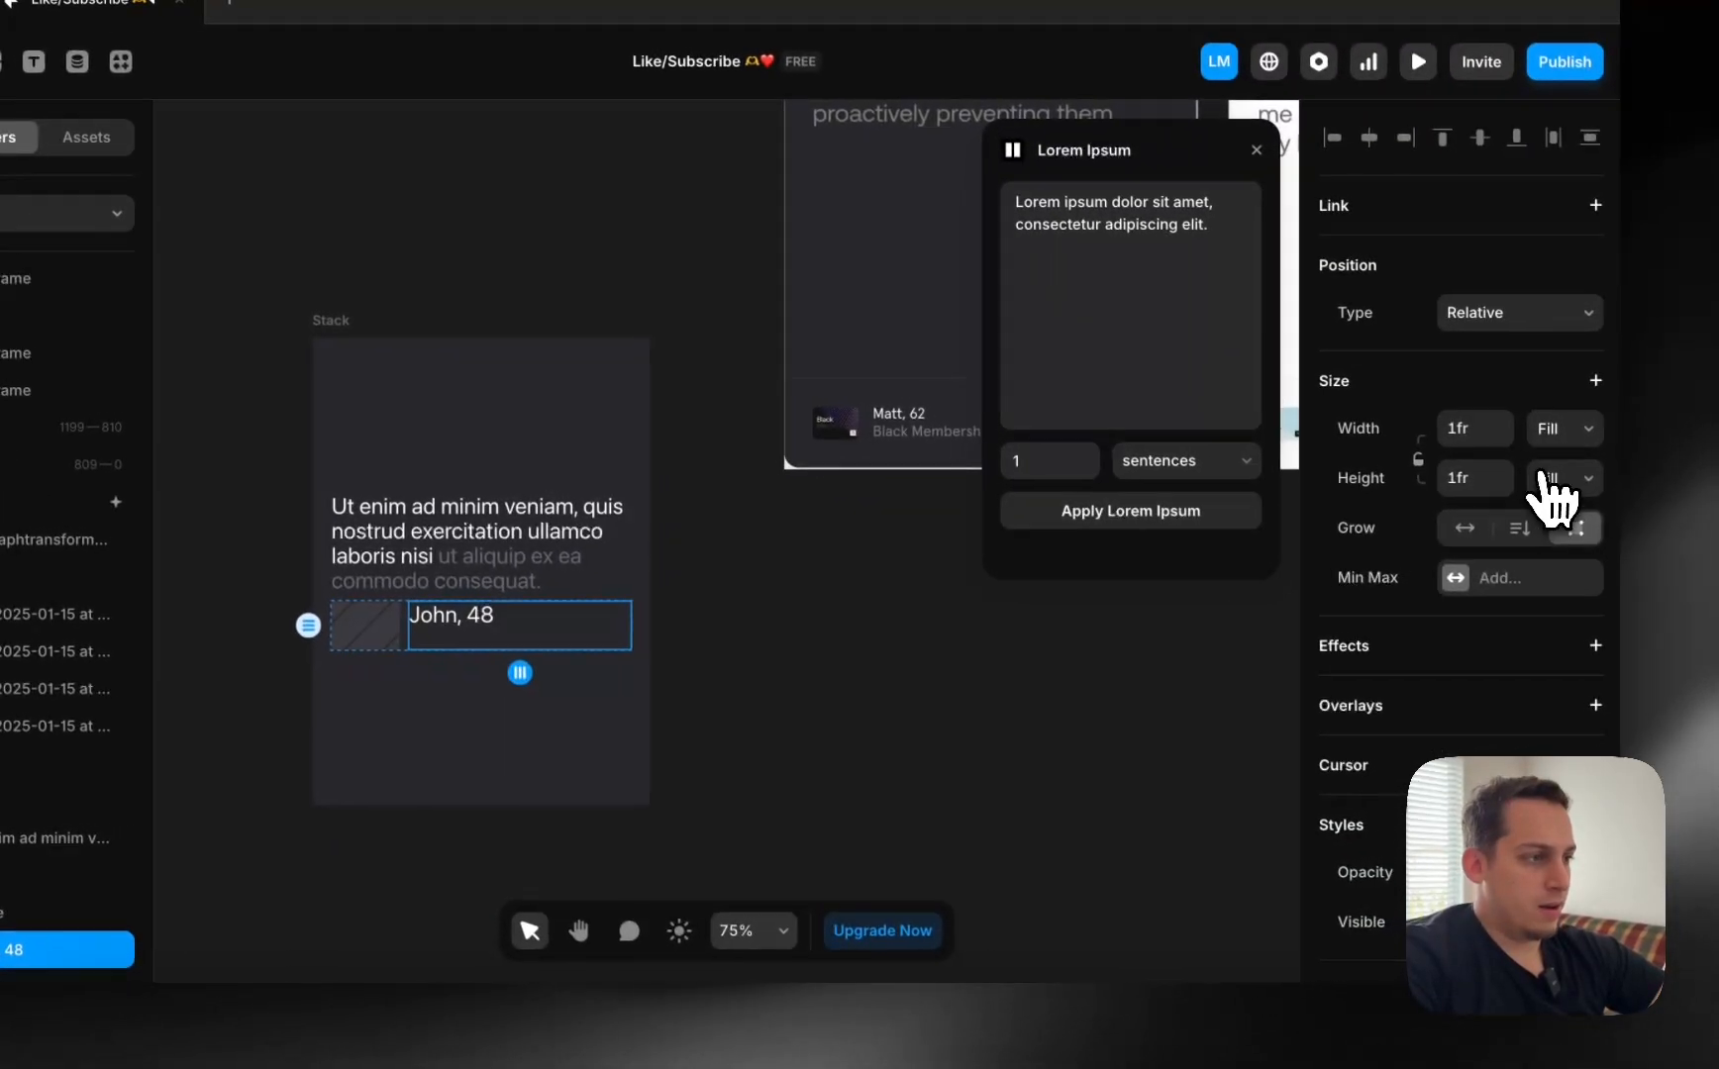
left_click(1541, 482)
key("Escape")
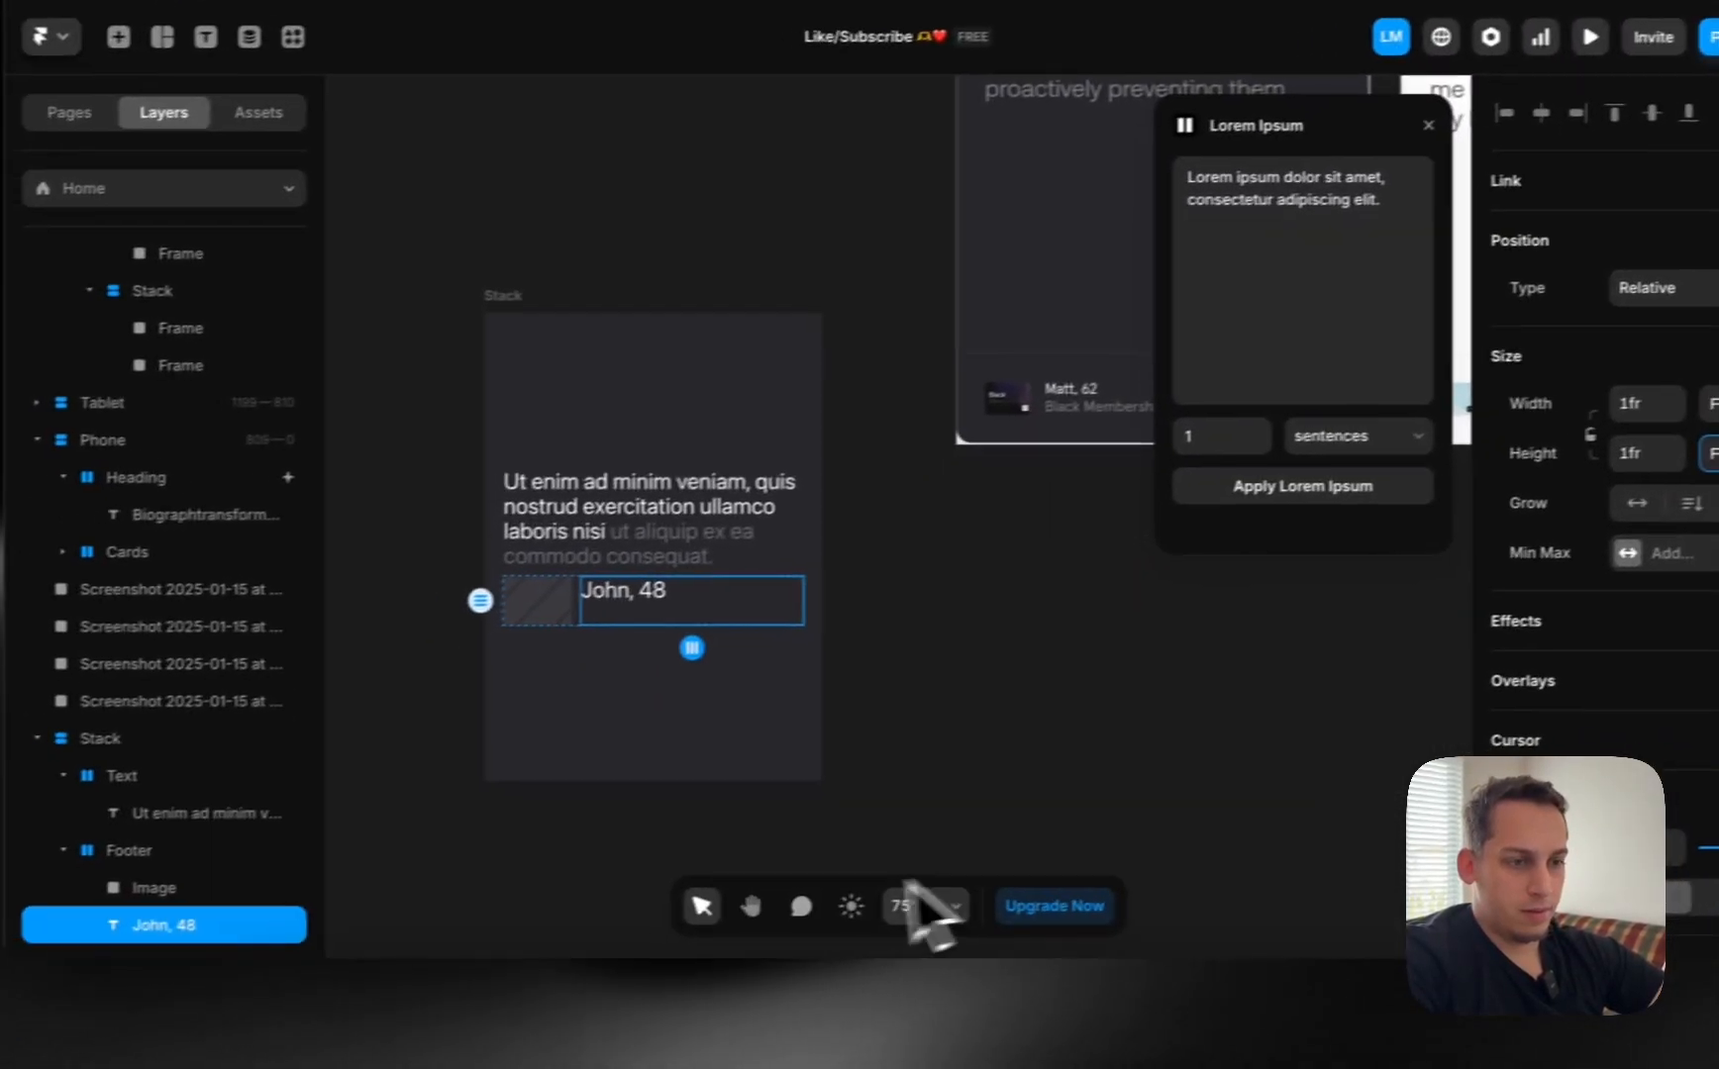
Duplicate the footer's name text and wrap both copies in a vertical stack.
key("super+d")
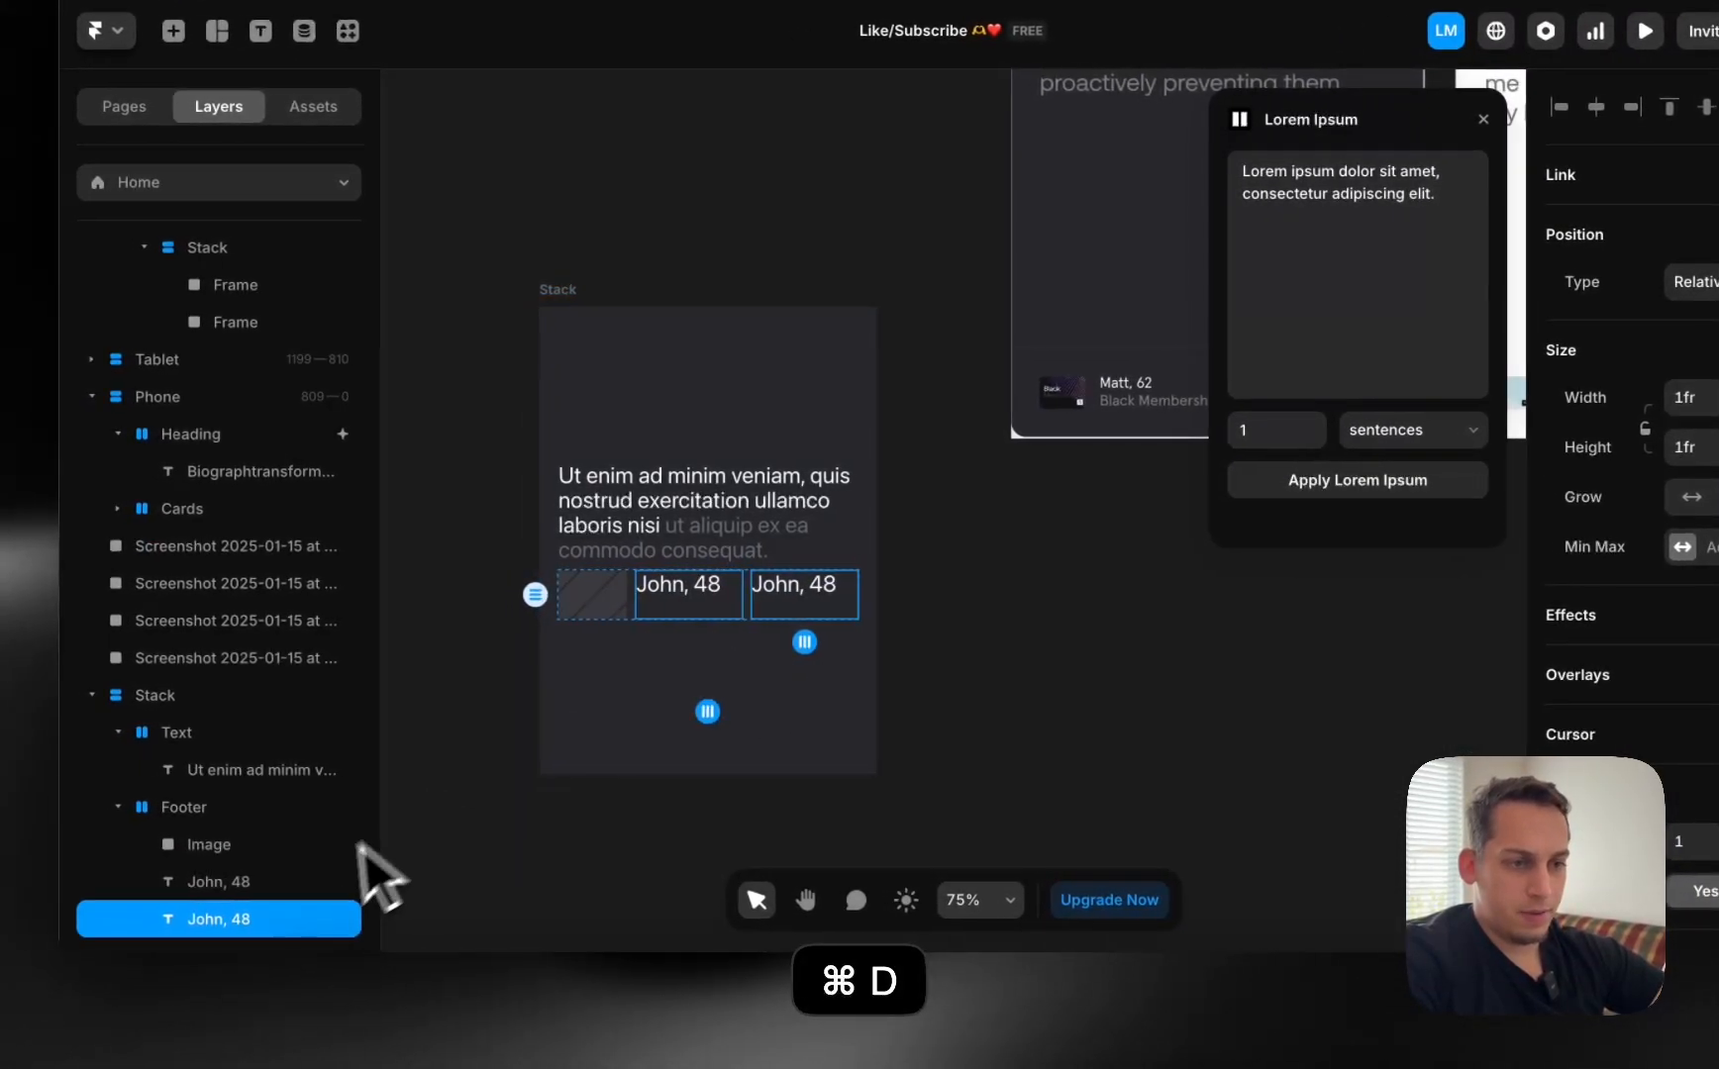
left_click(299, 881, "shift")
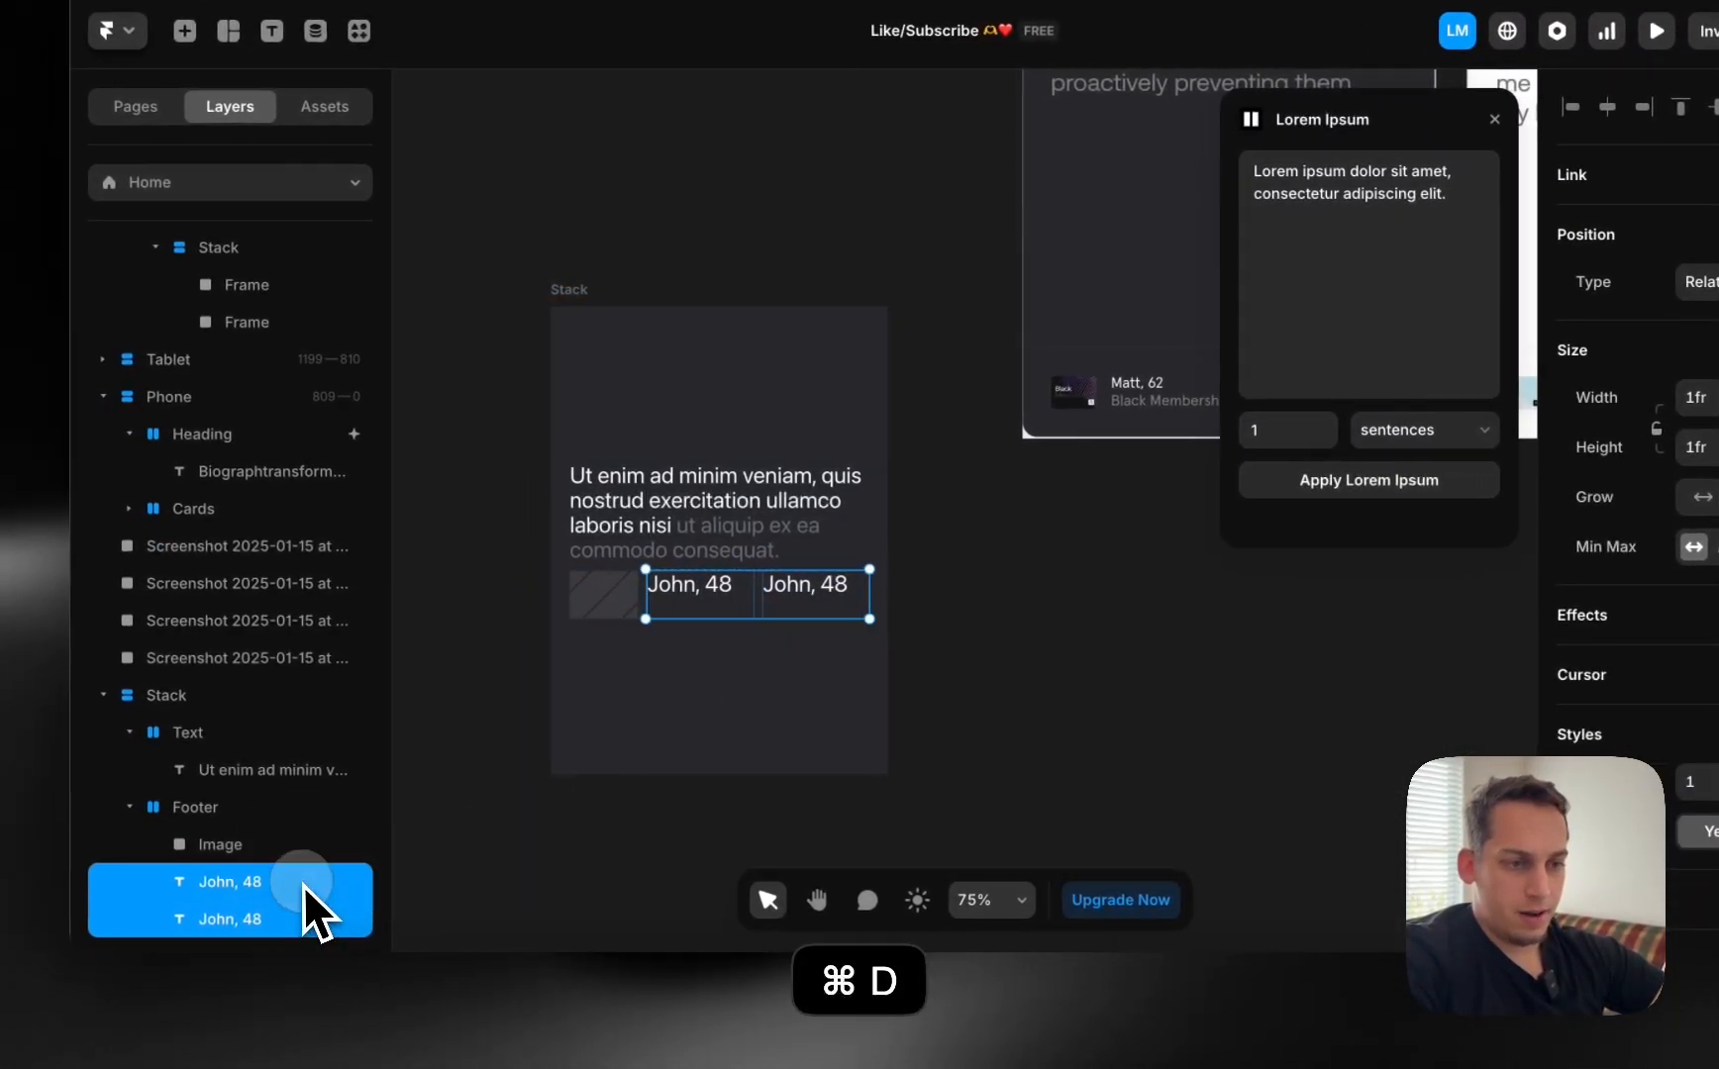
right_click(301, 881)
left_click(327, 810)
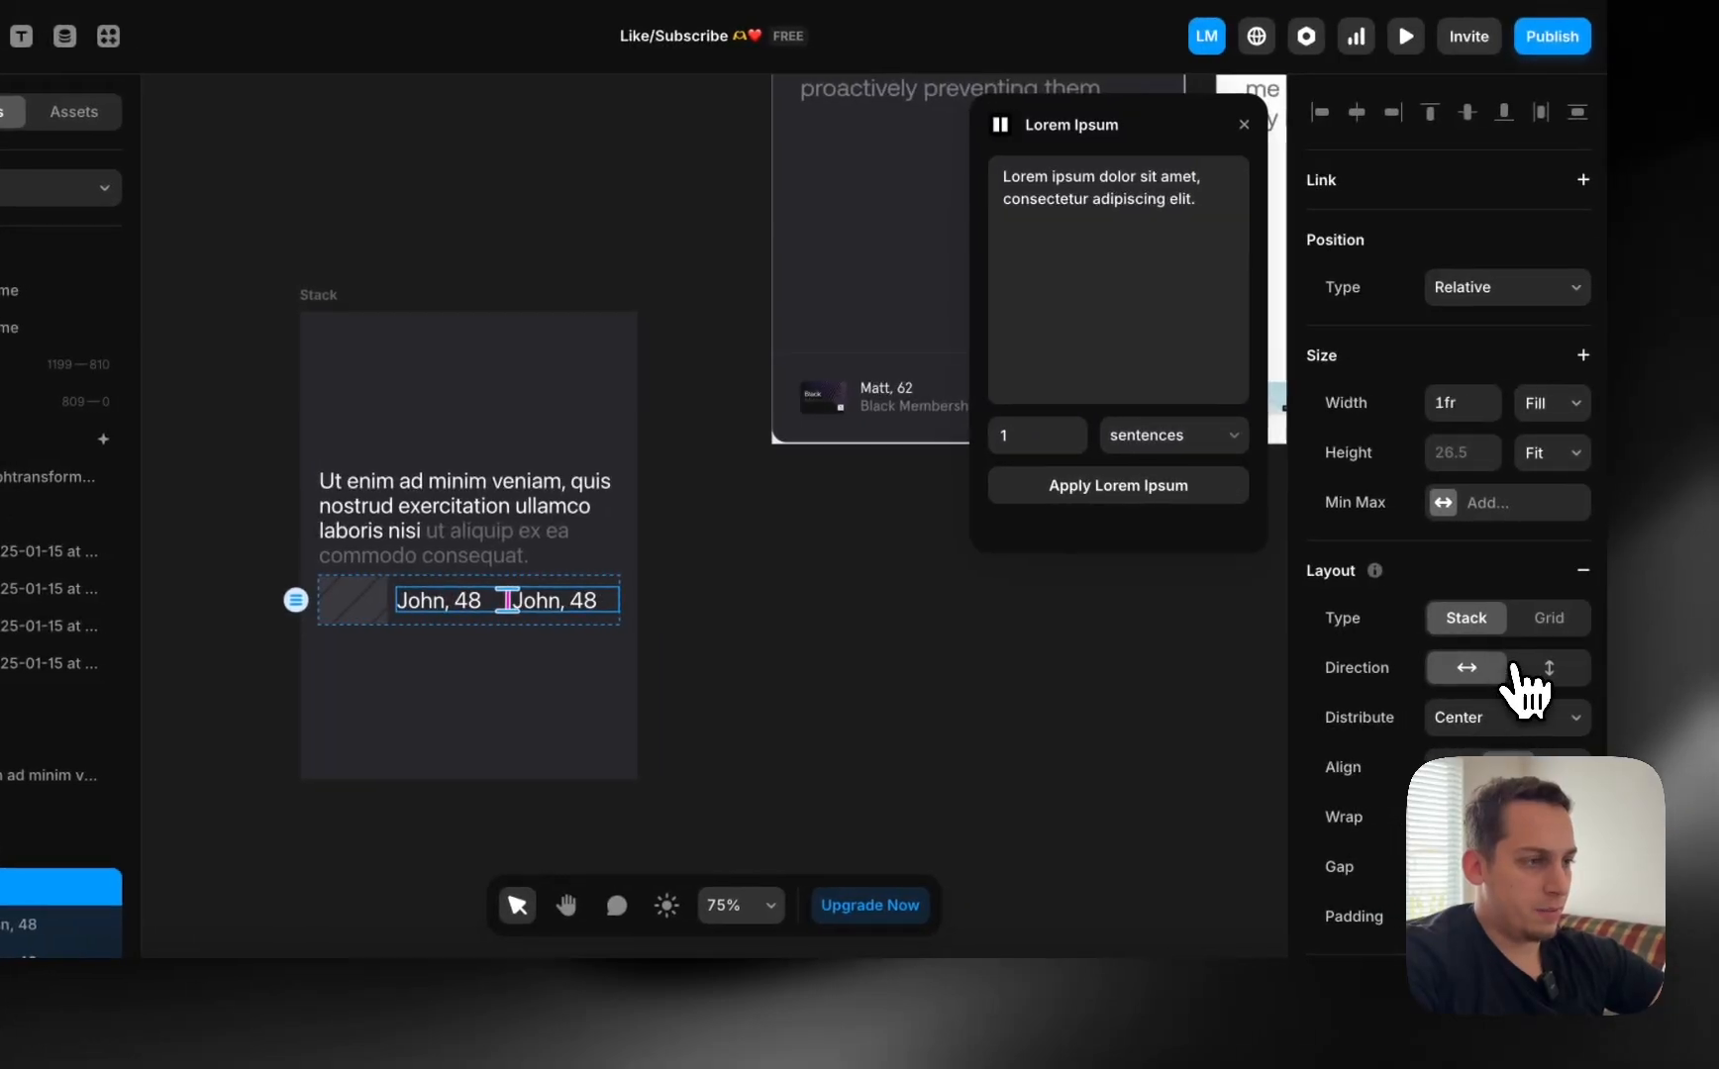
left_click(1596, 666)
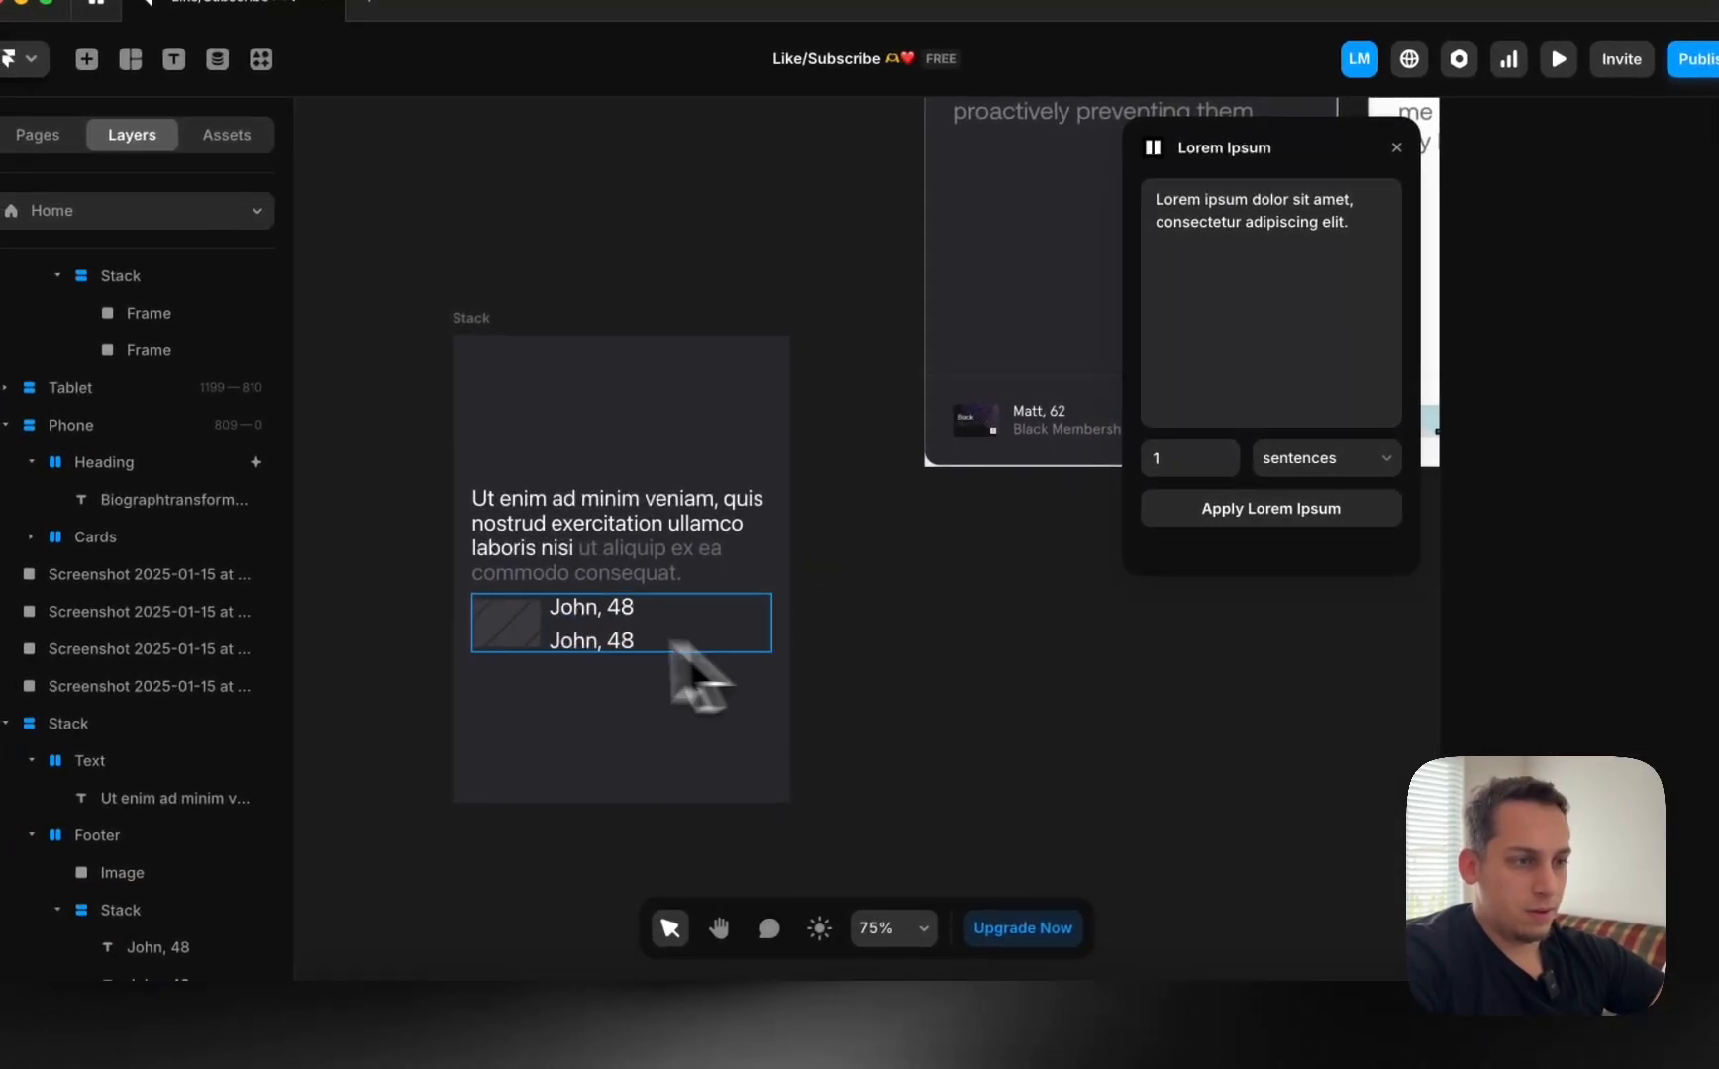
Set the font size of both footer text lines to 16.
left_click(589, 611, "super")
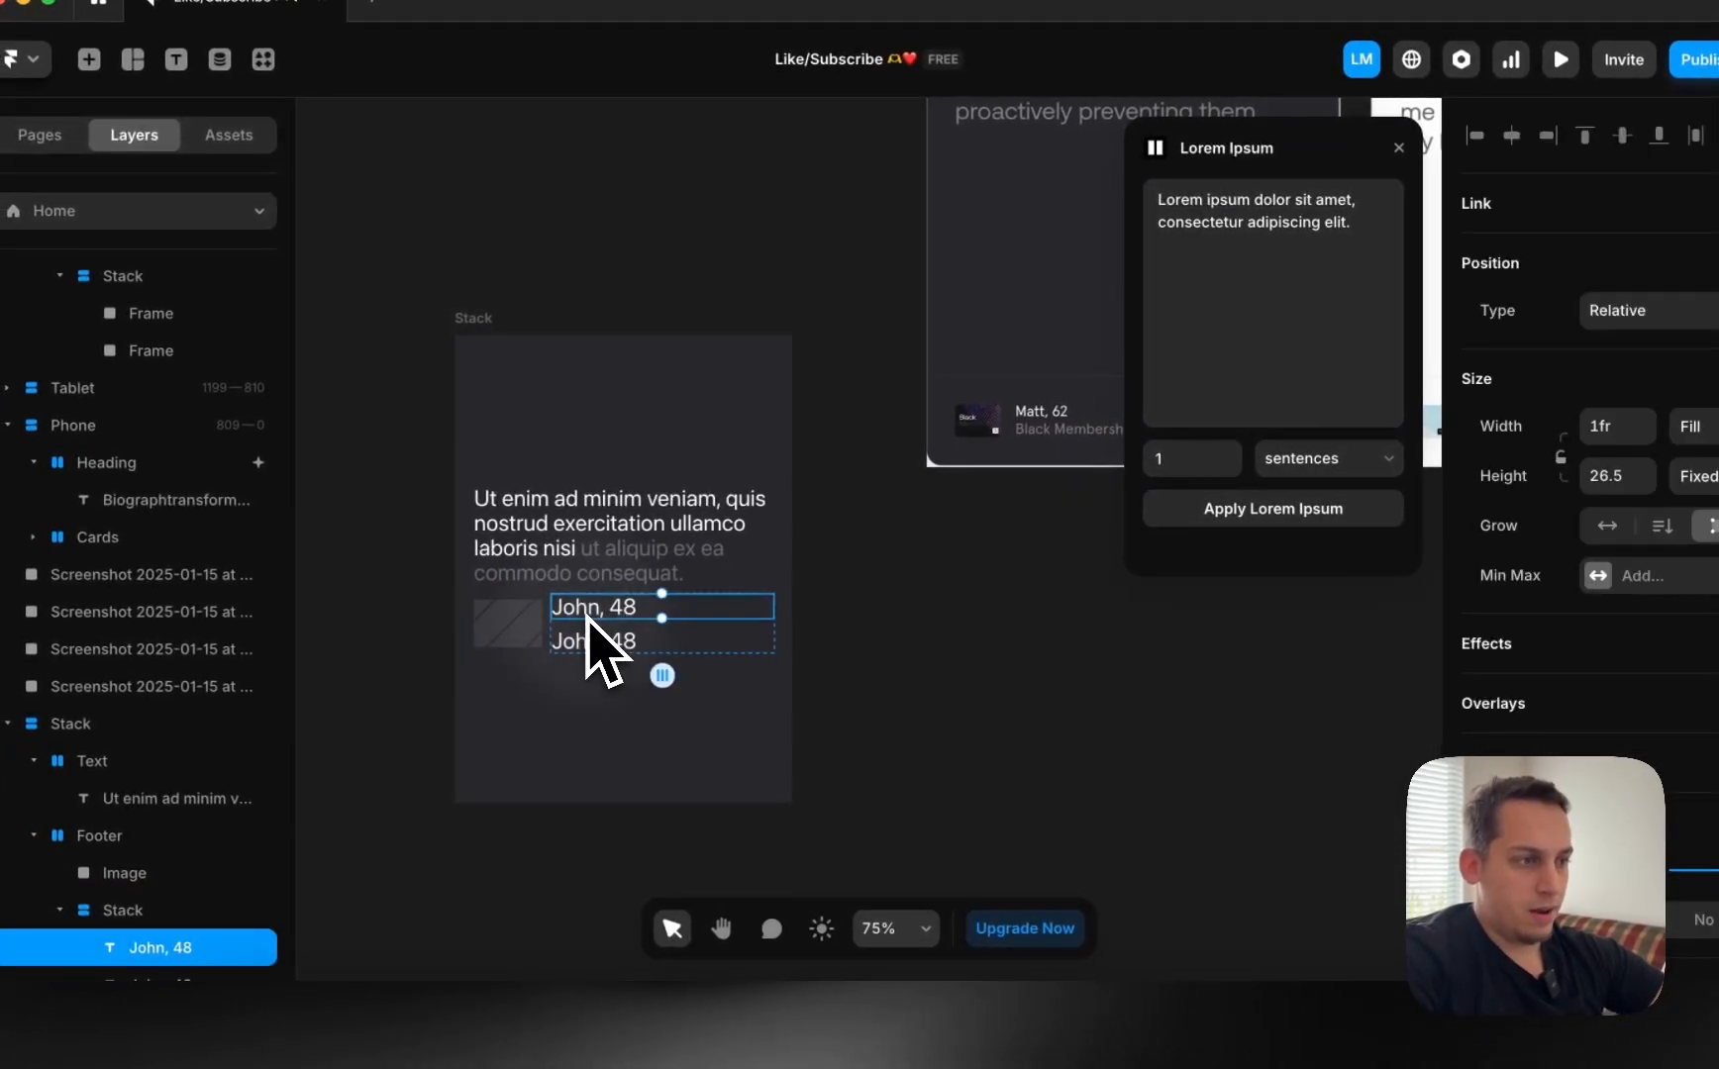
scroll(1529, 705, "down", 4)
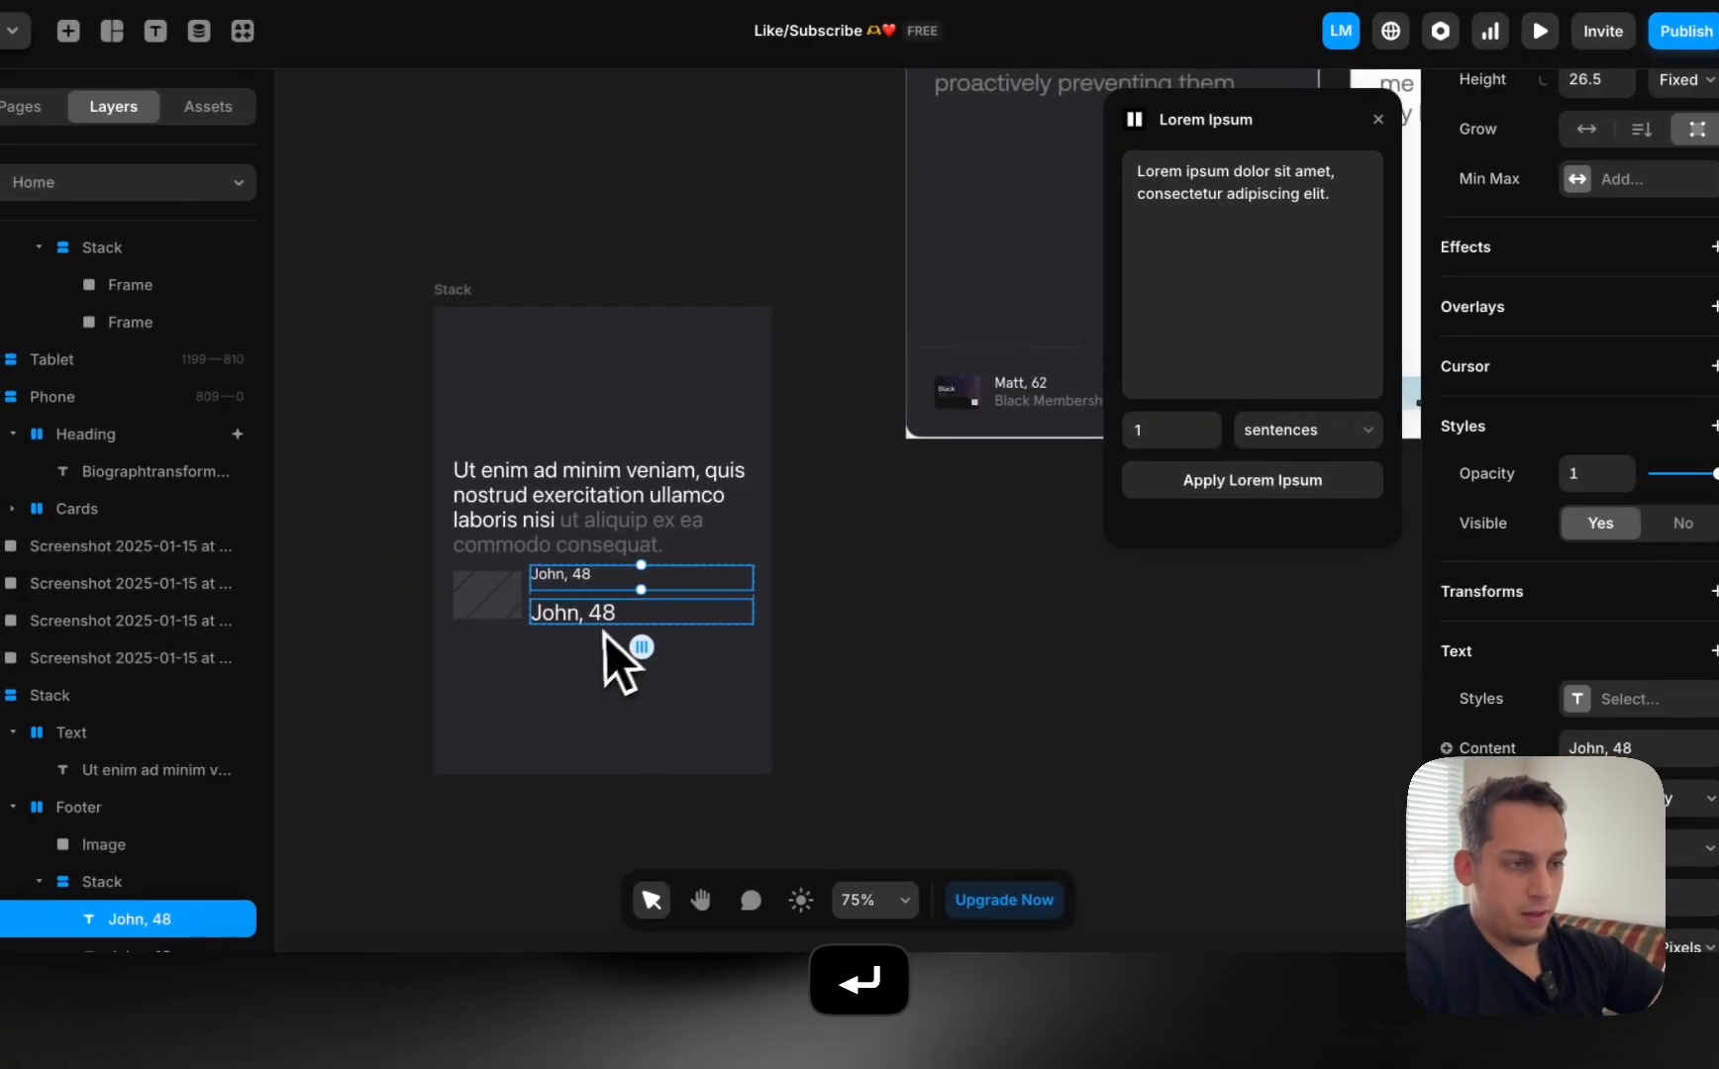
left_click(435, 612)
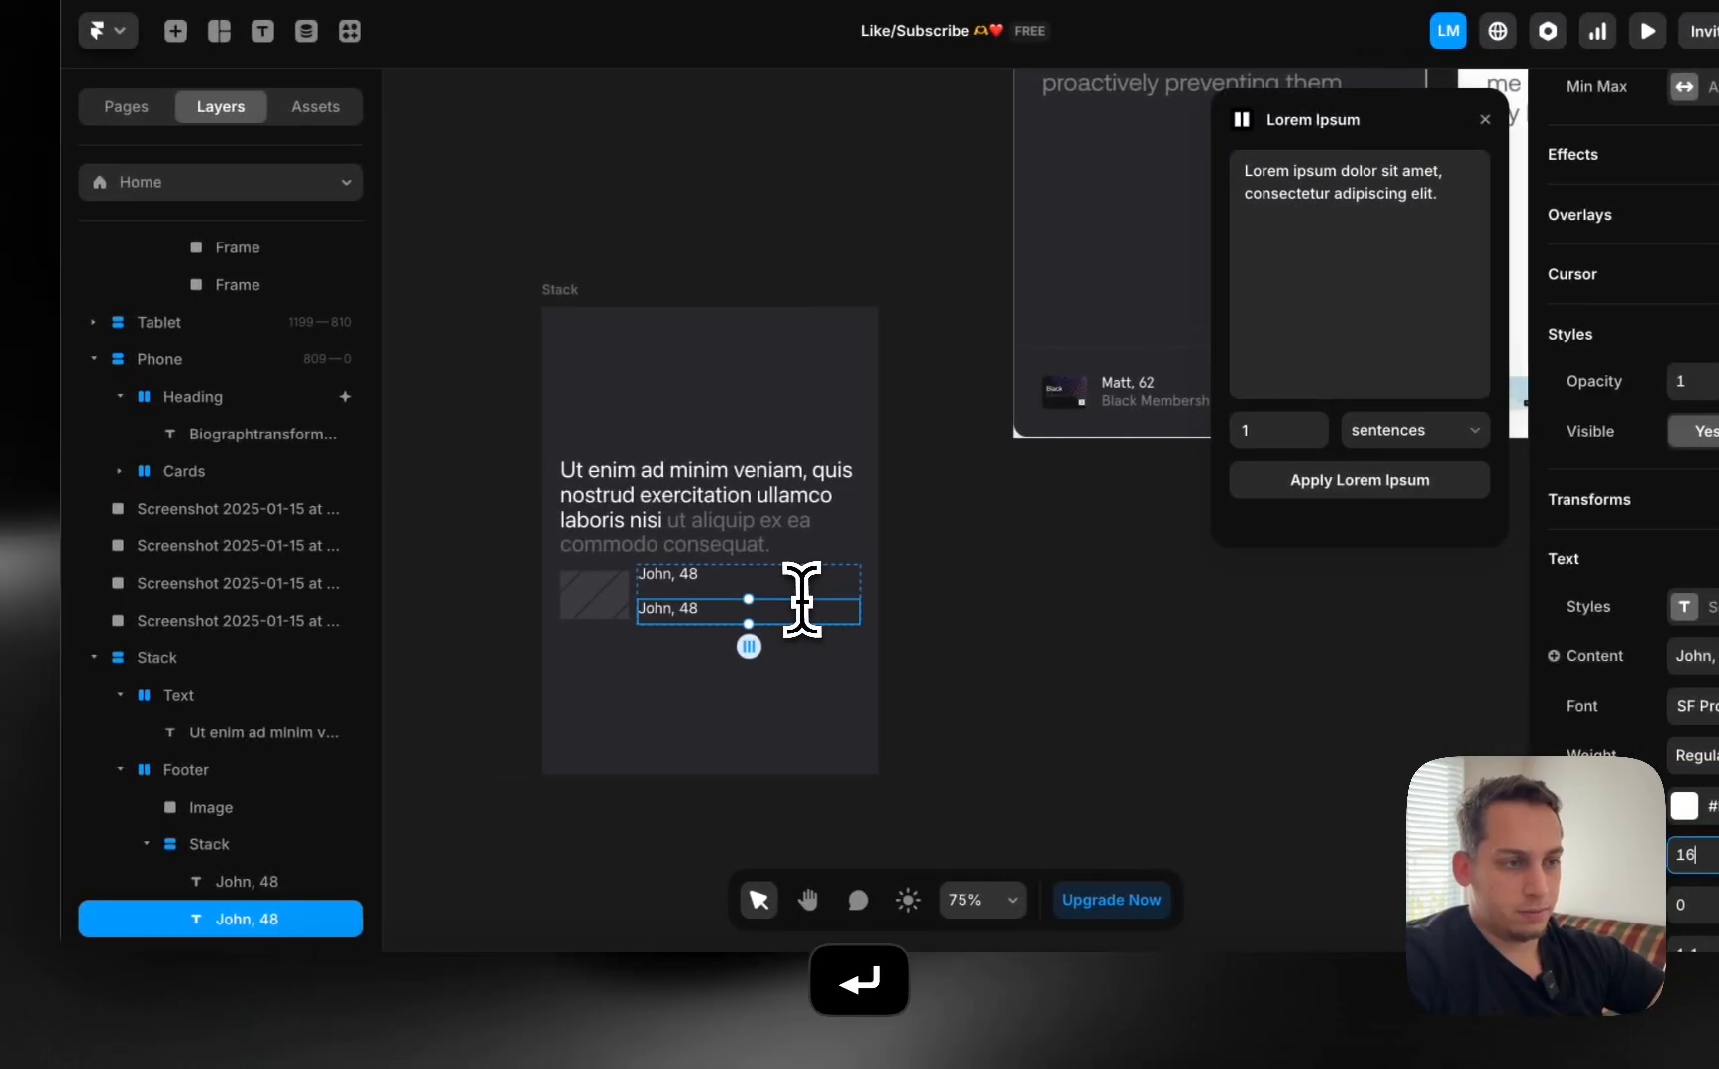
left_click(554, 584)
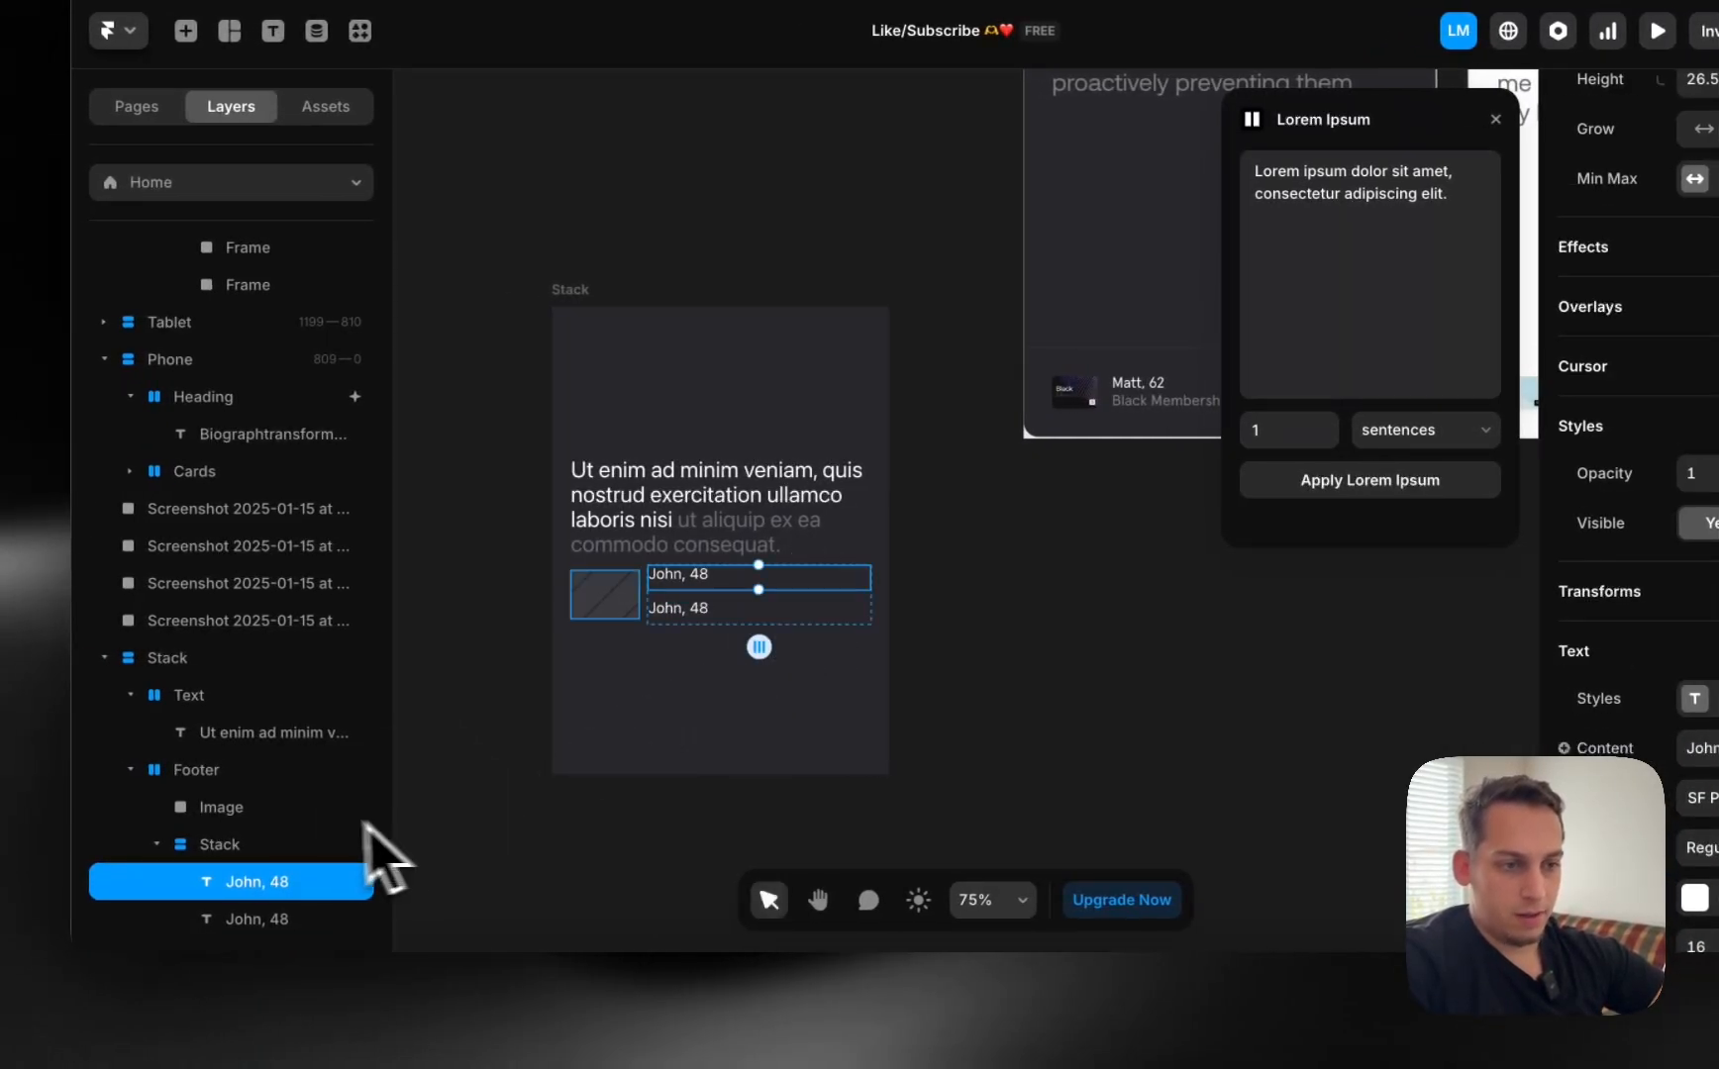
Set the text stack's gap to 0 and make both text lines' heights fit their content.
left_click(295, 842)
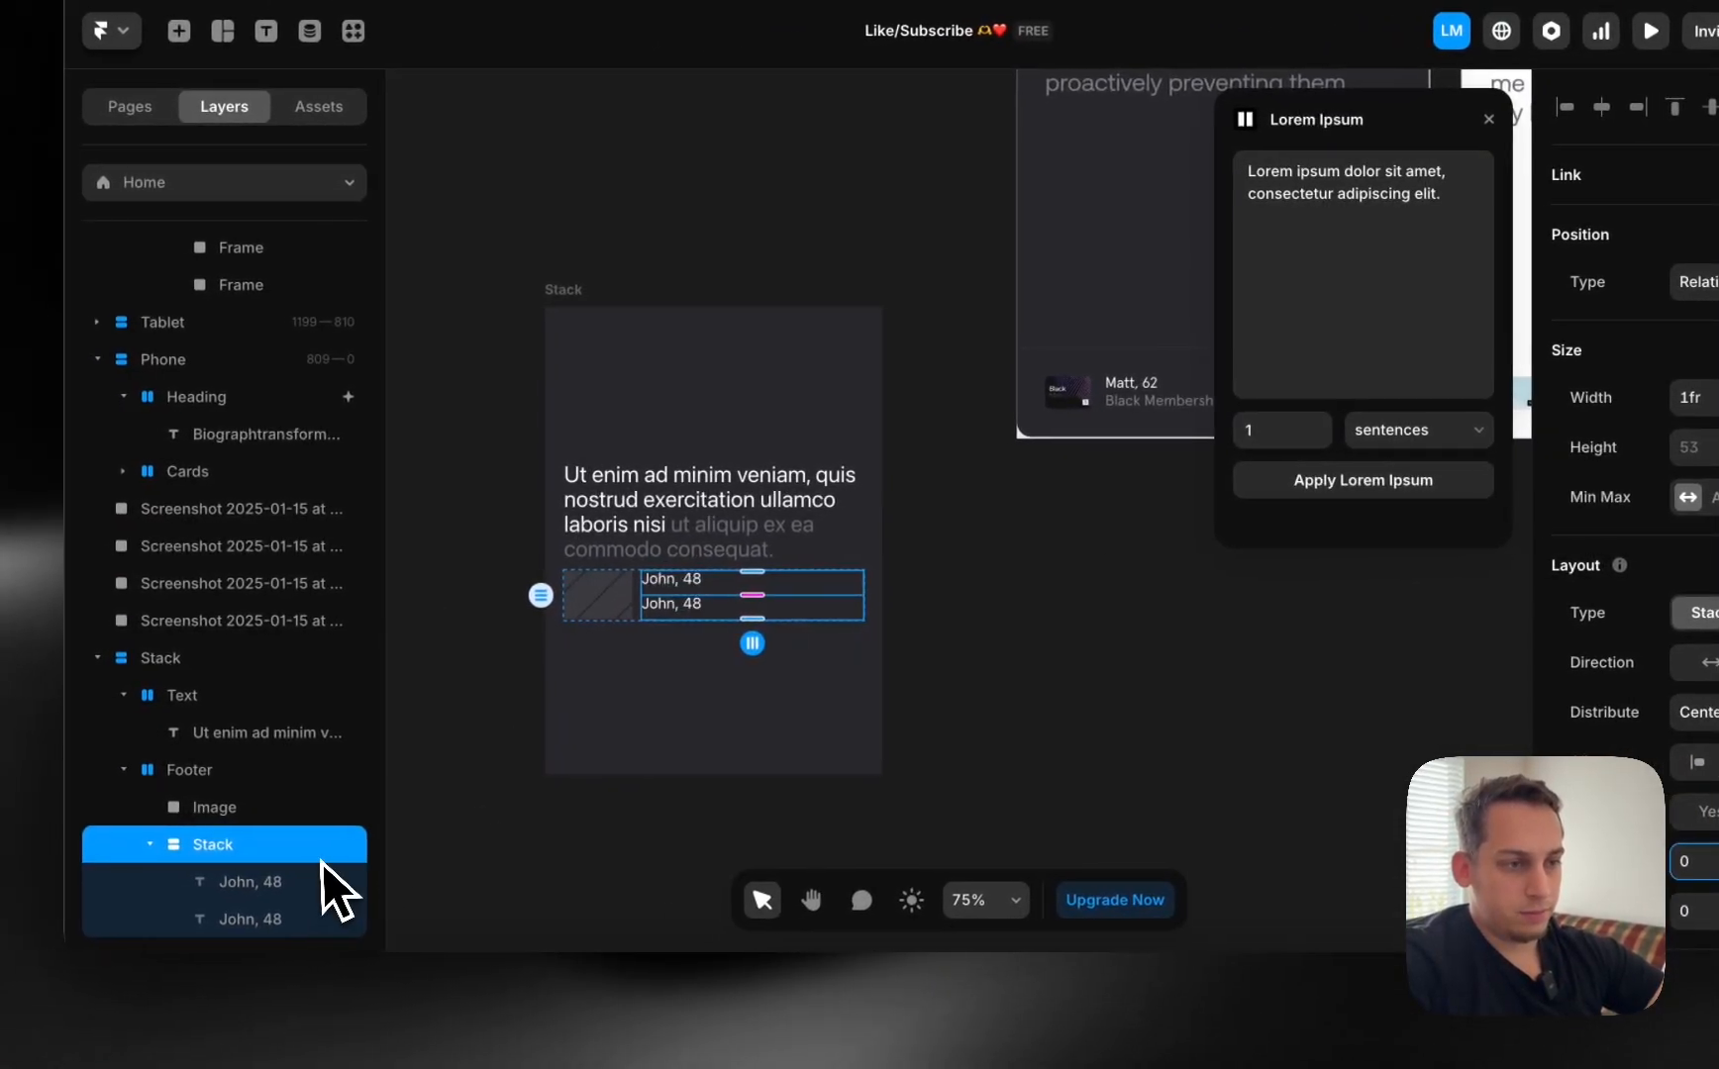
left_click(319, 882)
left_click(305, 919, "shift")
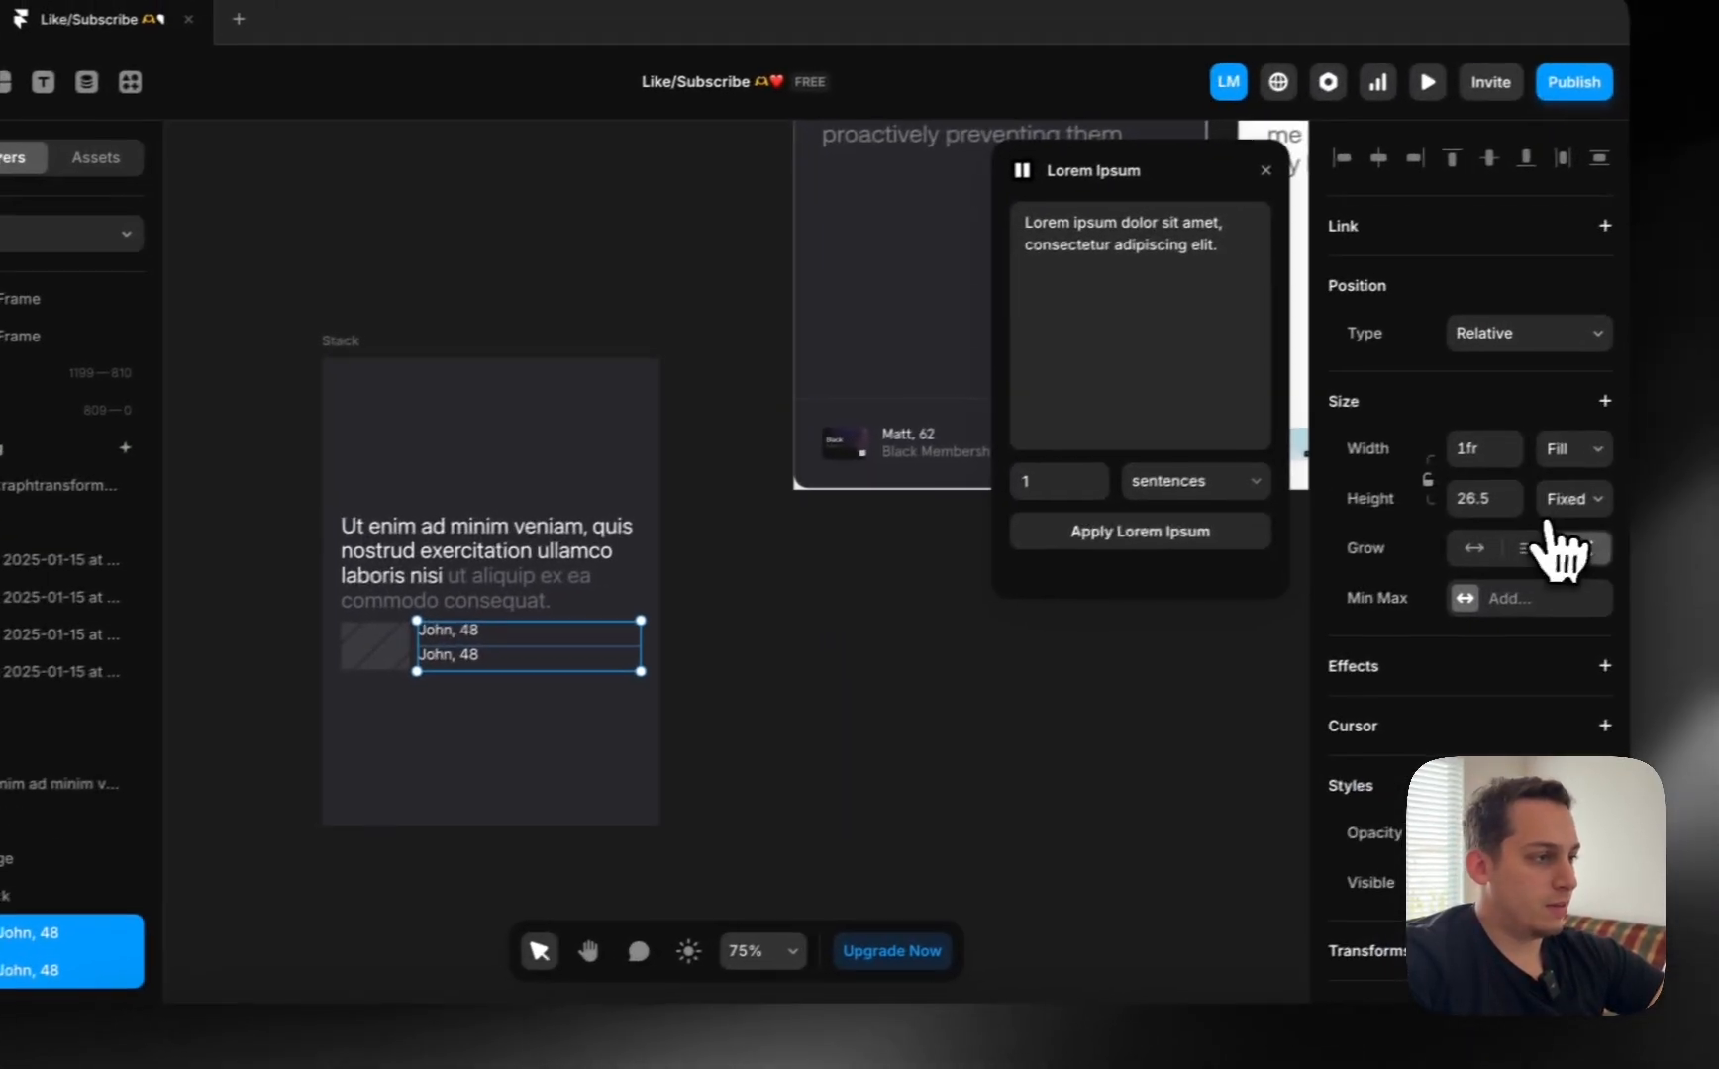
left_click(1563, 504)
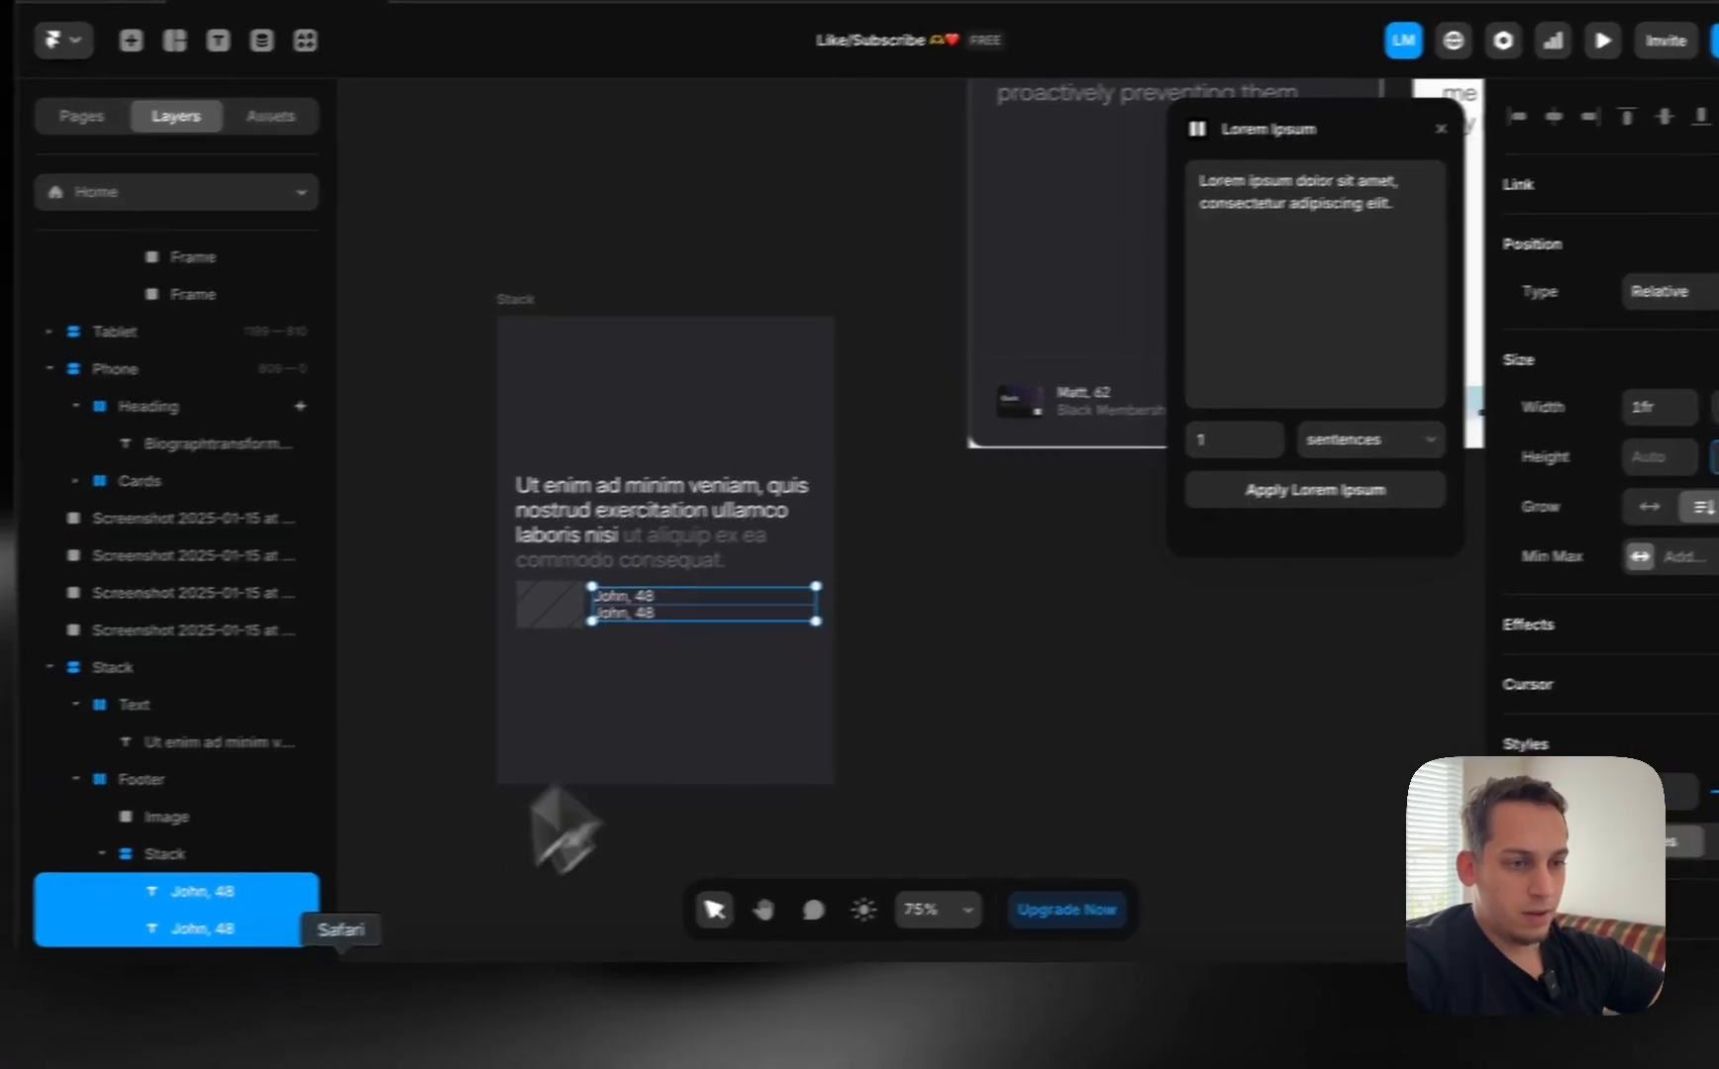
Set the text stack's height to Fill and widen the gap between its two lines.
left_click(39, 901)
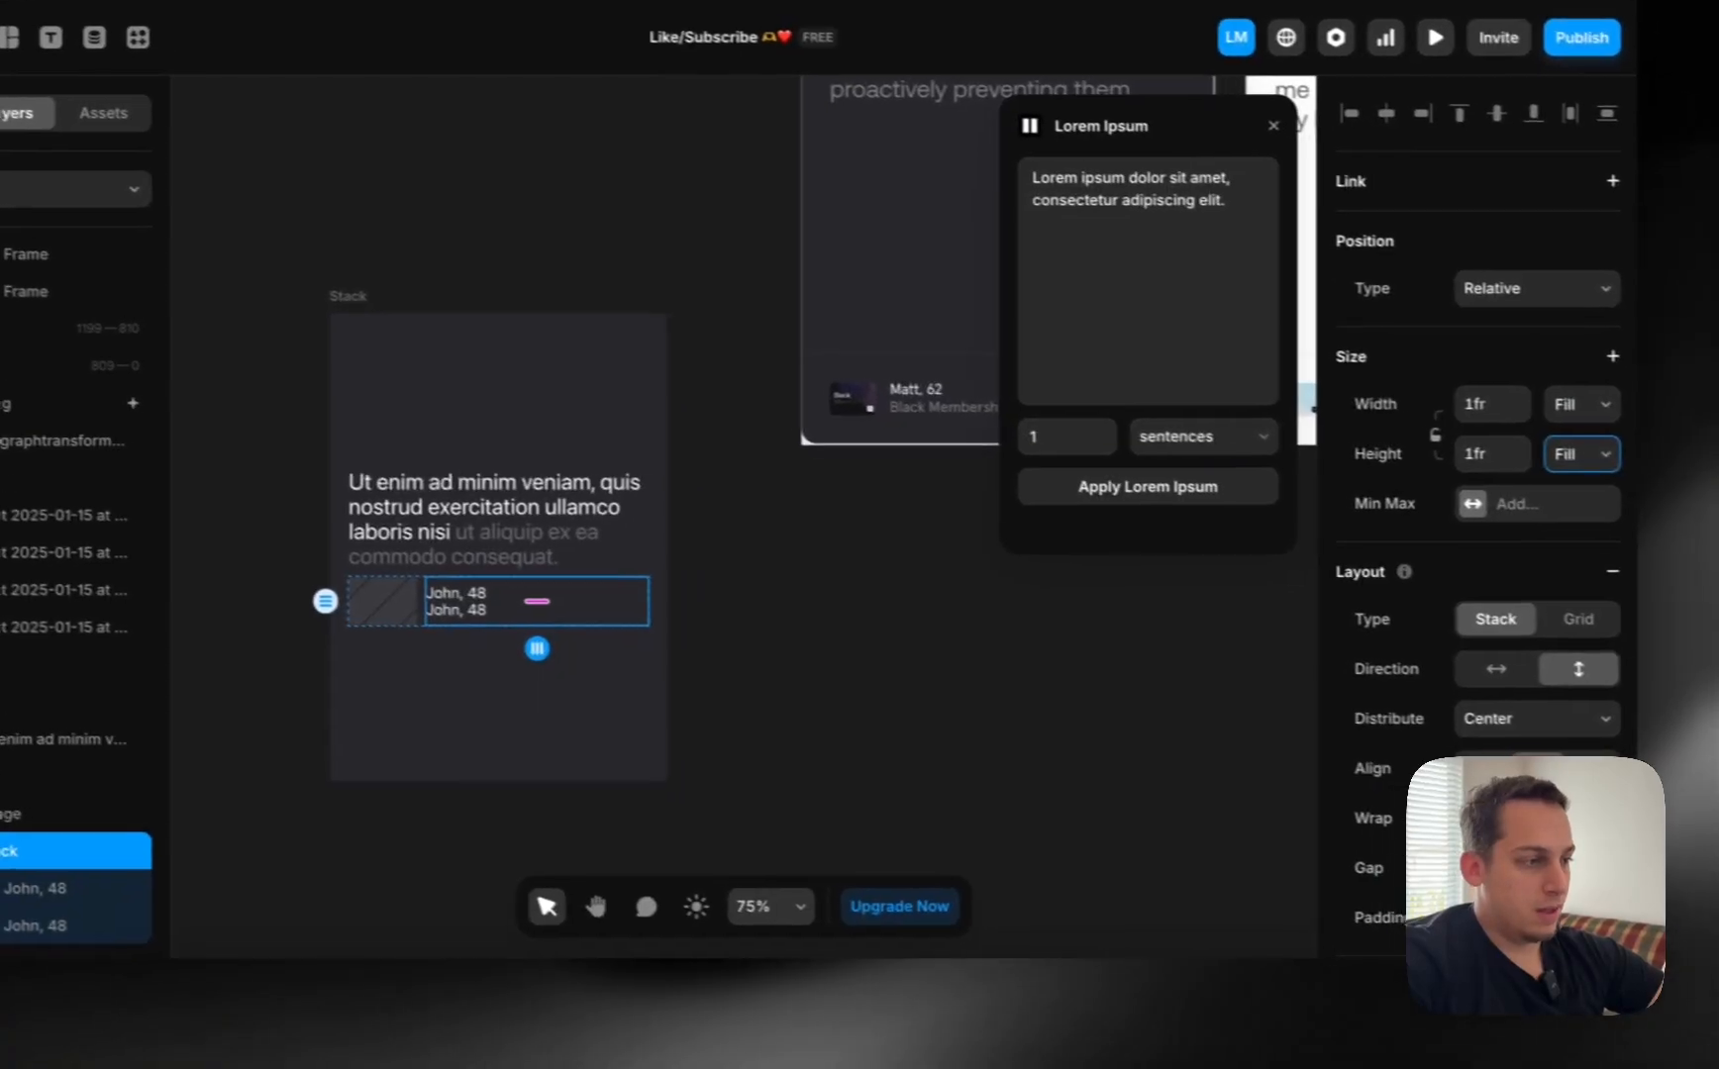
left_click(1461, 904)
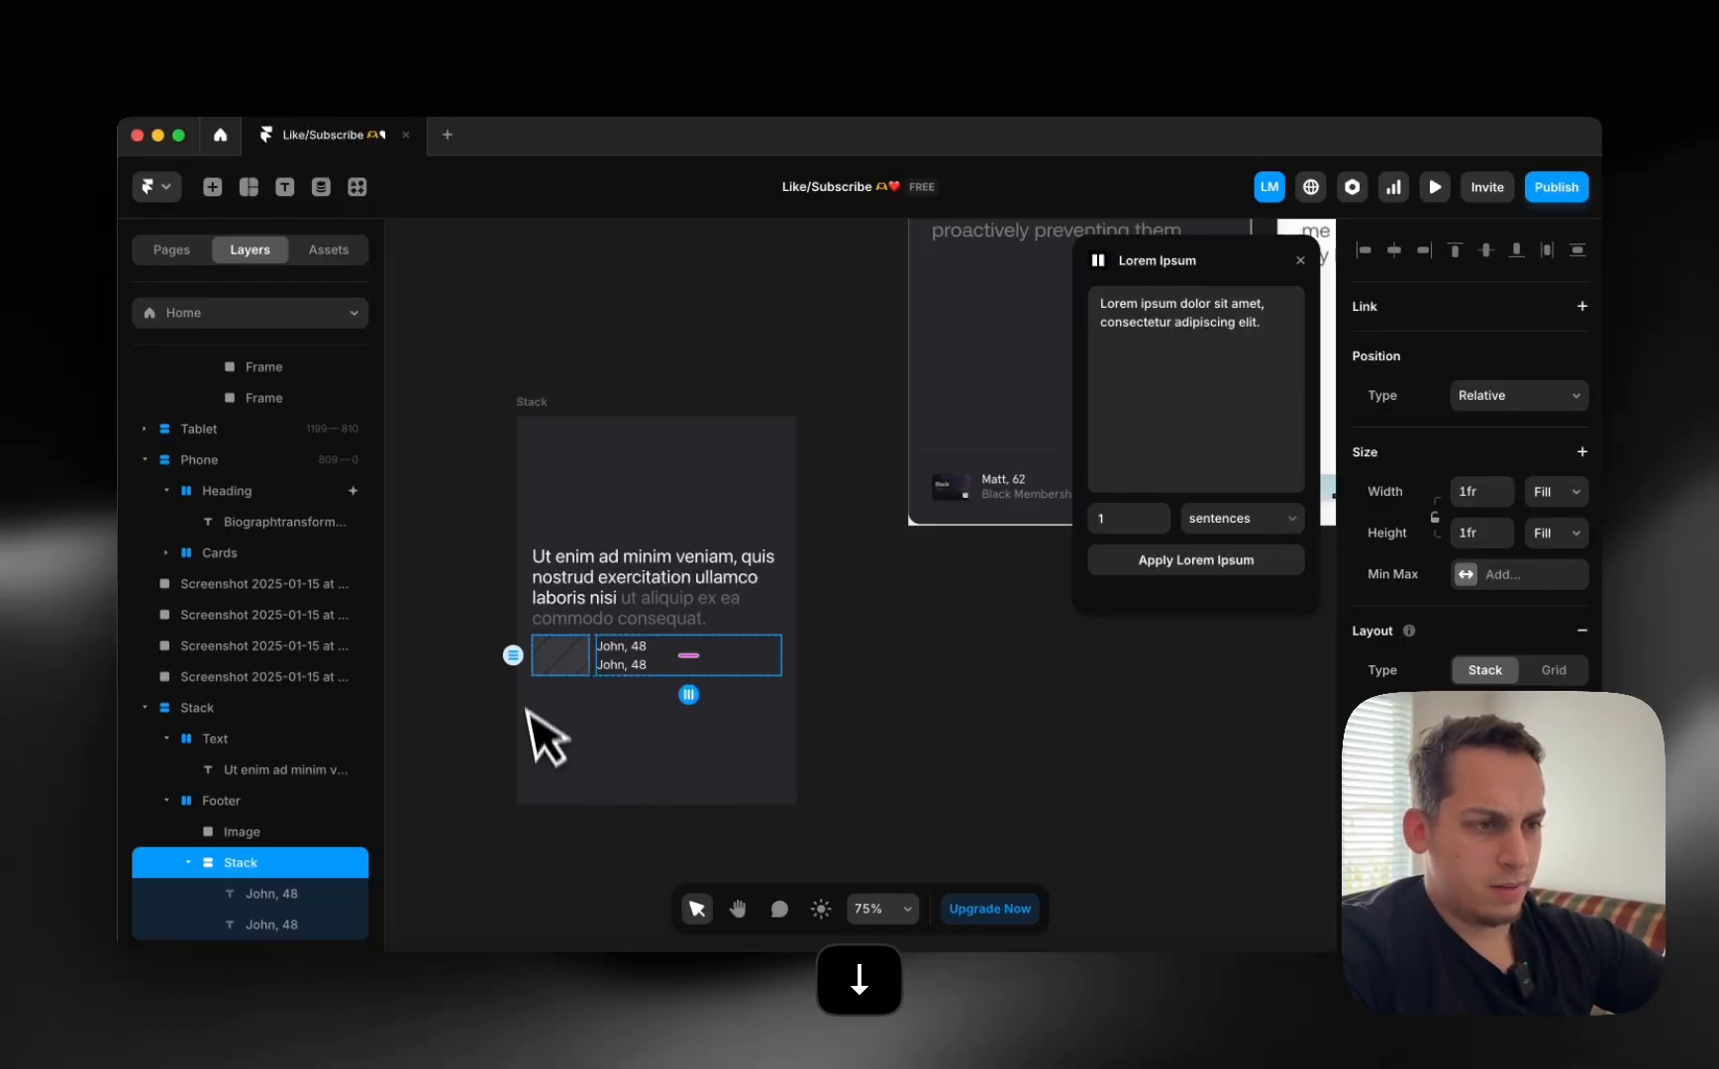
Distribute the two footer text lines from the top edge of their stack.
scroll(595, 647, "up", 5)
left_click(595, 648)
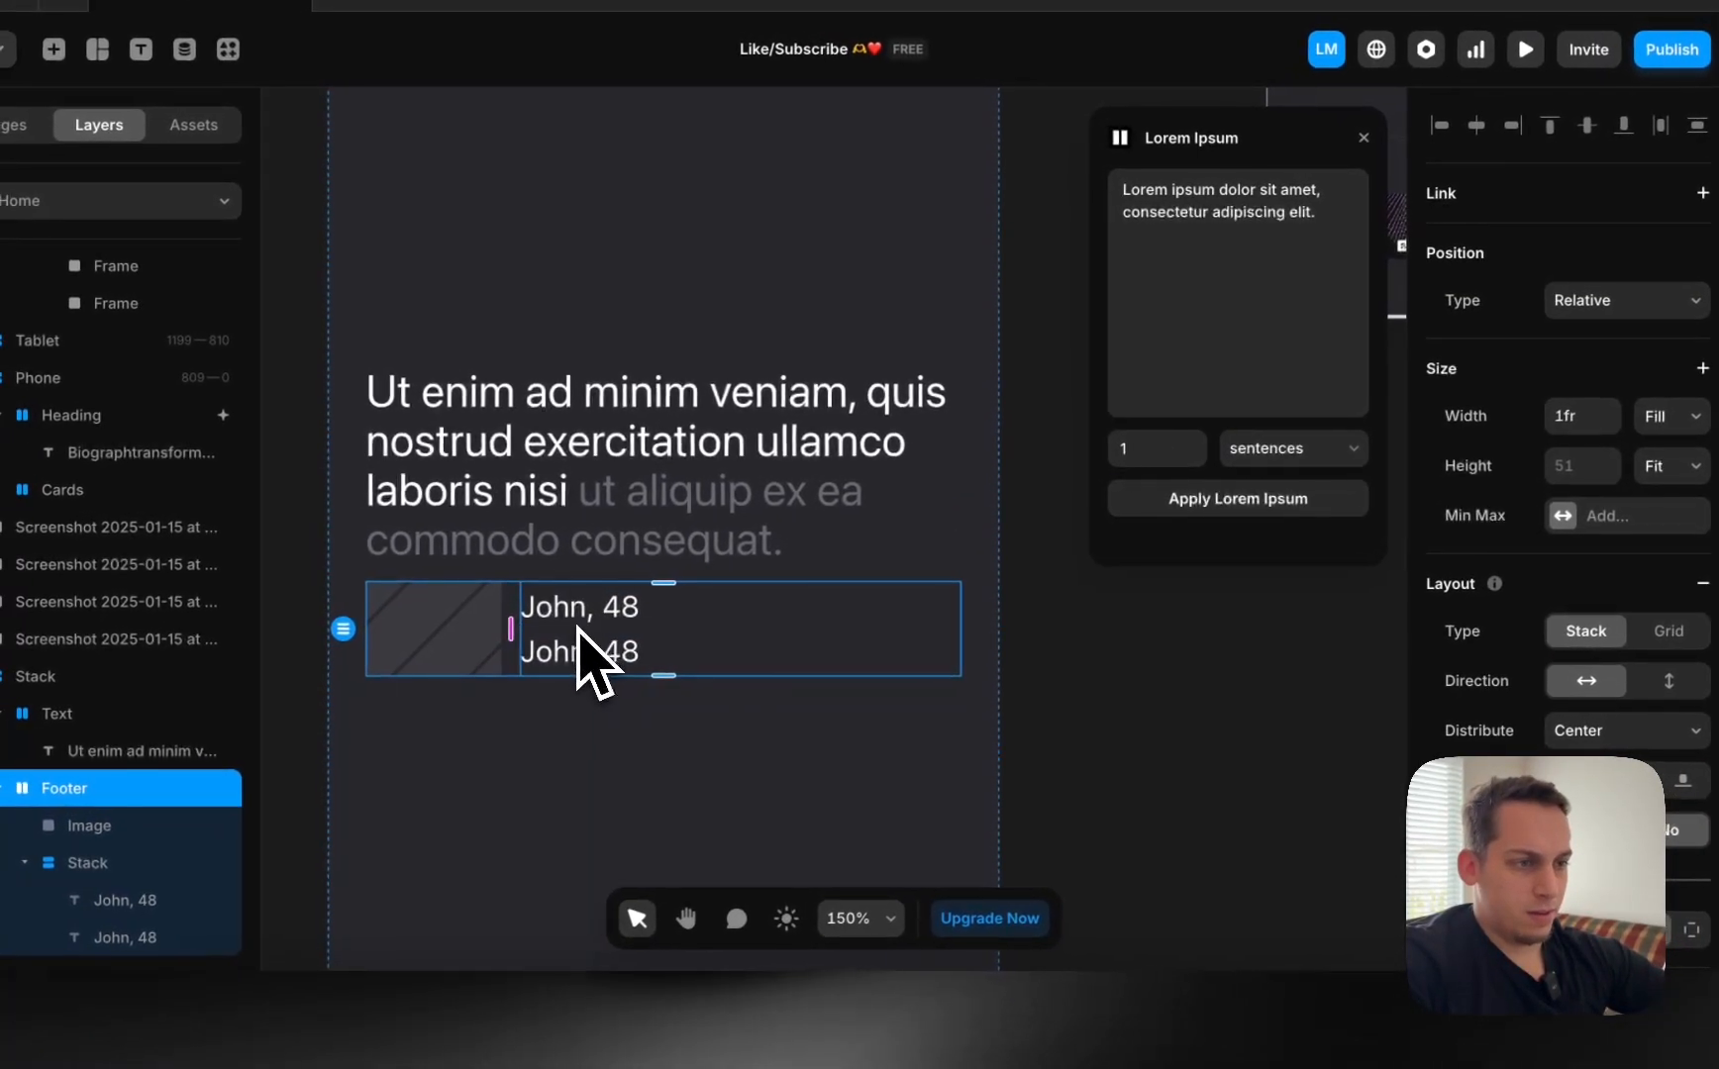
left_click(580, 634)
left_click(1604, 730)
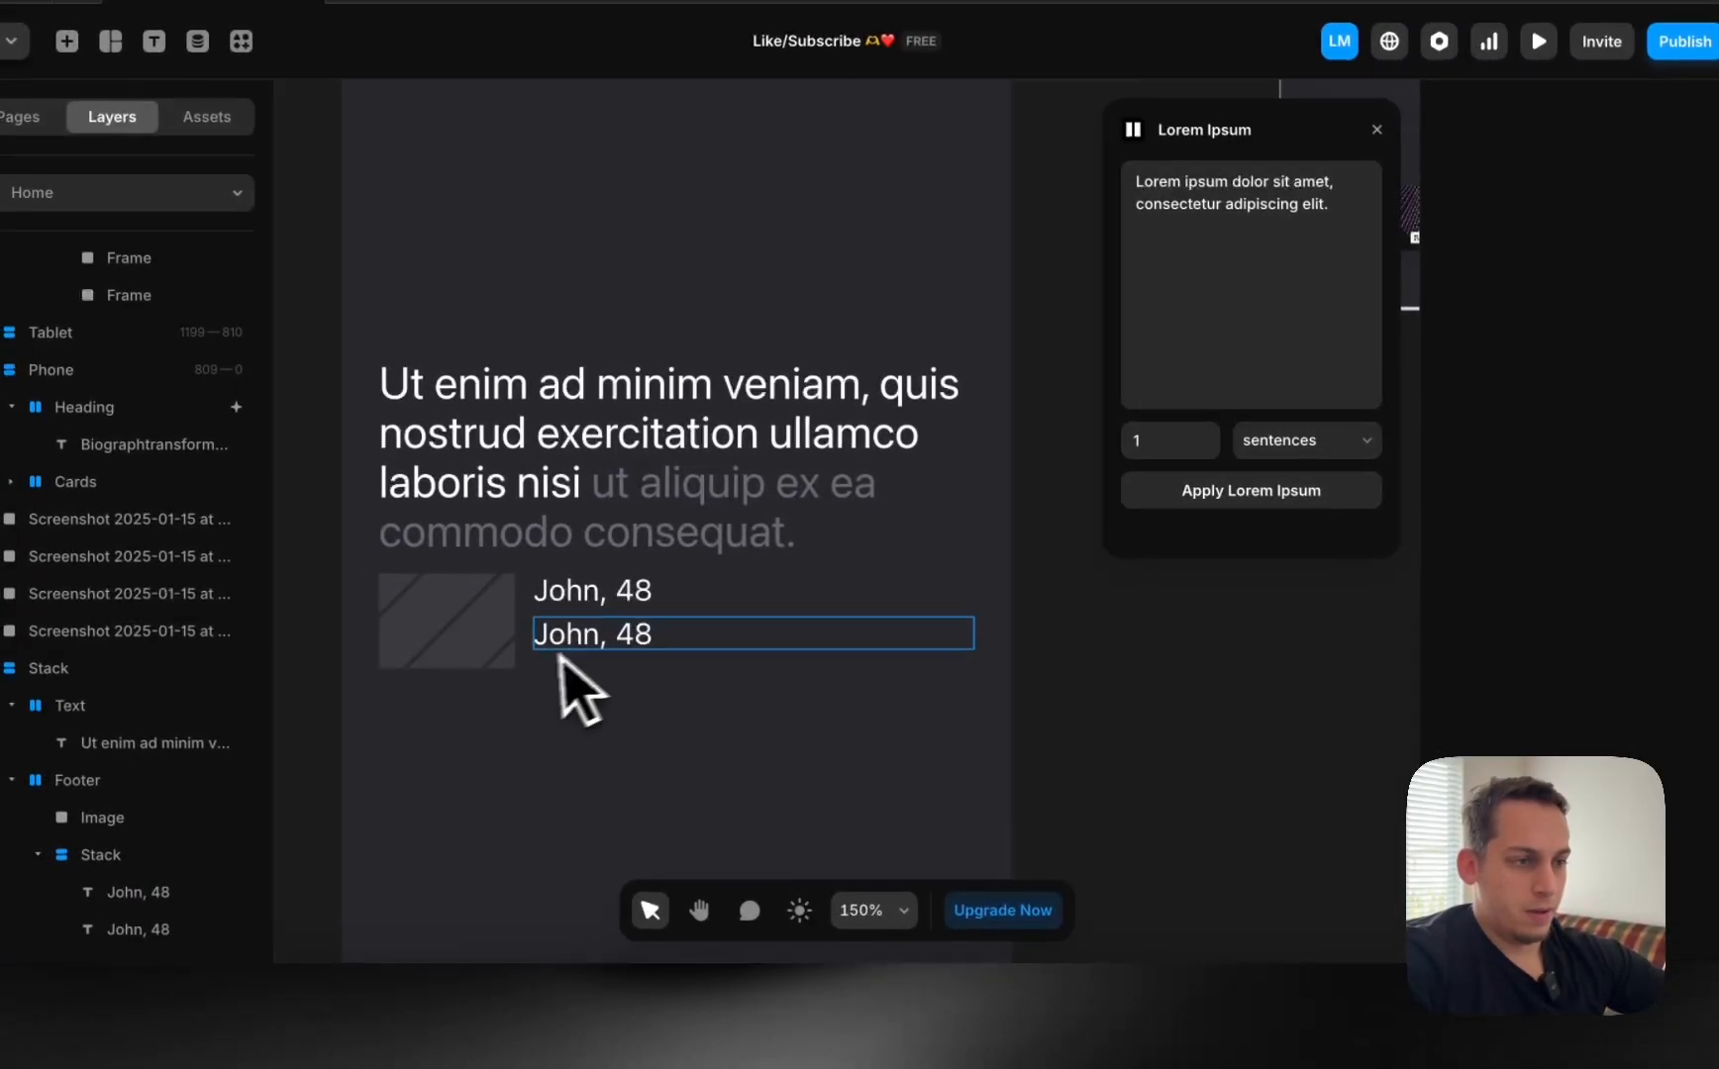
Colour the lower footer text line #686973 by sampling the grey part of the quote text.
left_click(466, 633)
left_click(1505, 808)
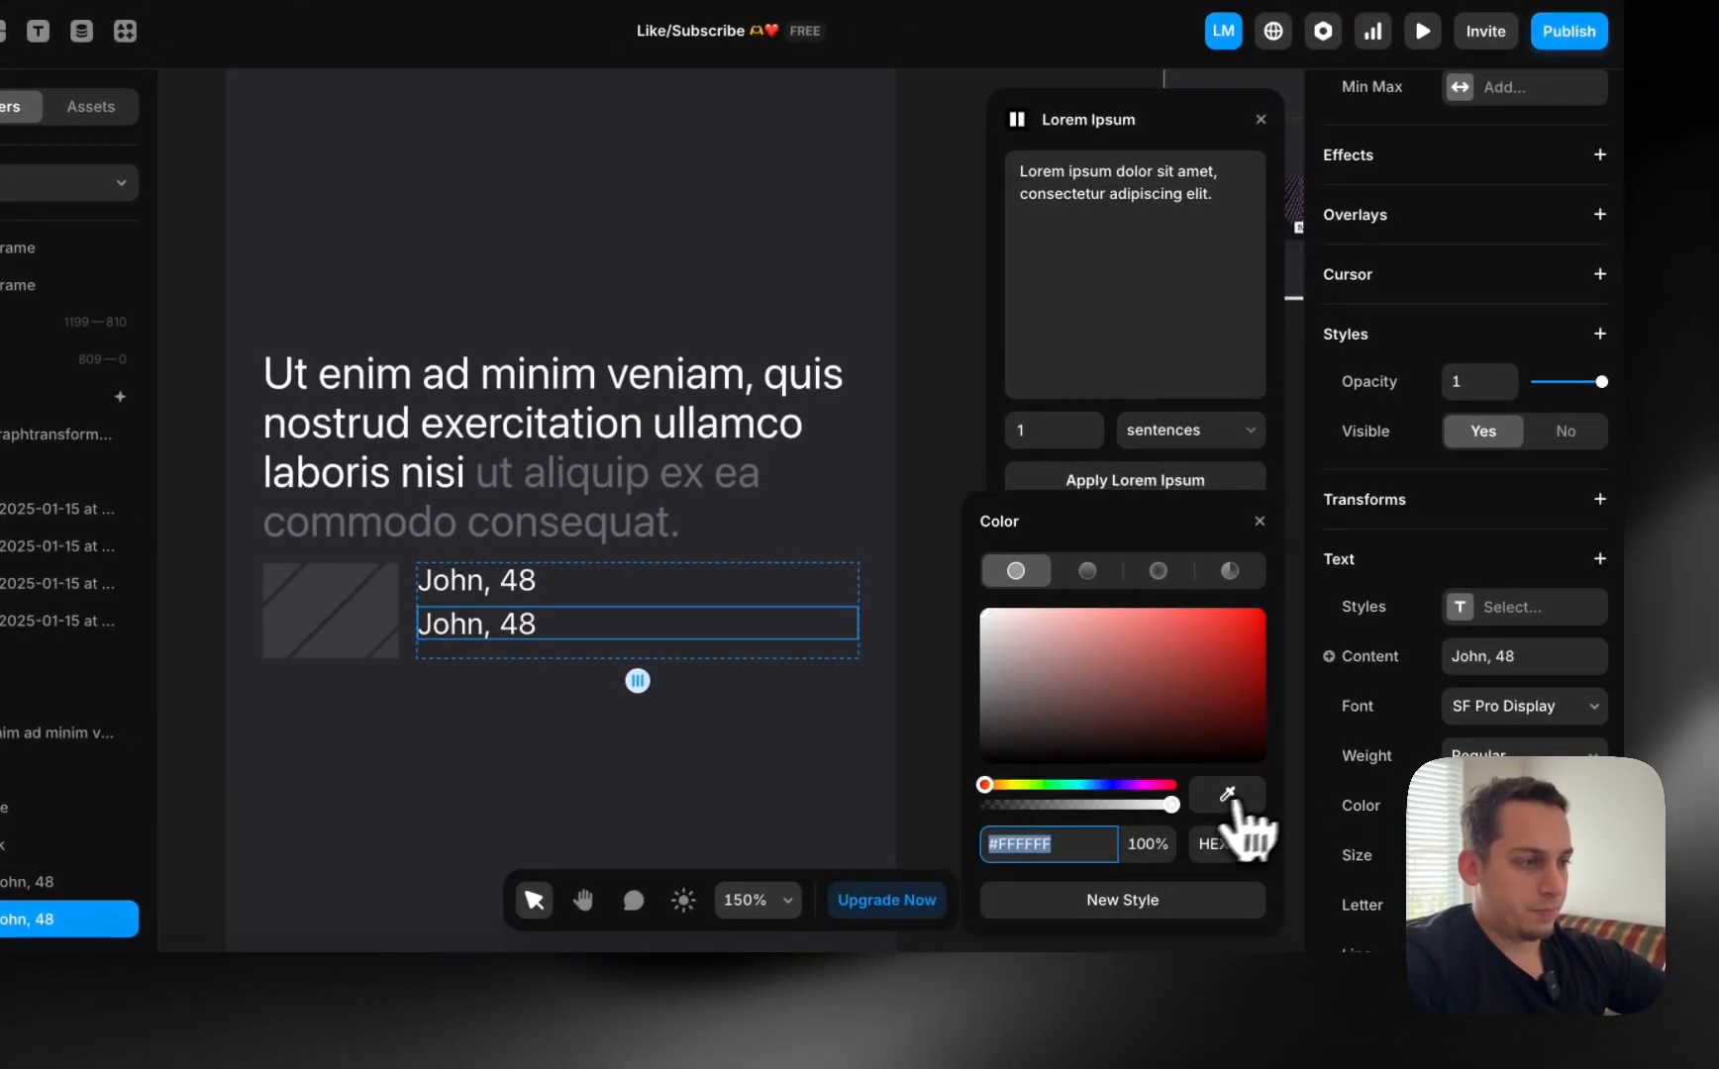
left_click(1238, 802)
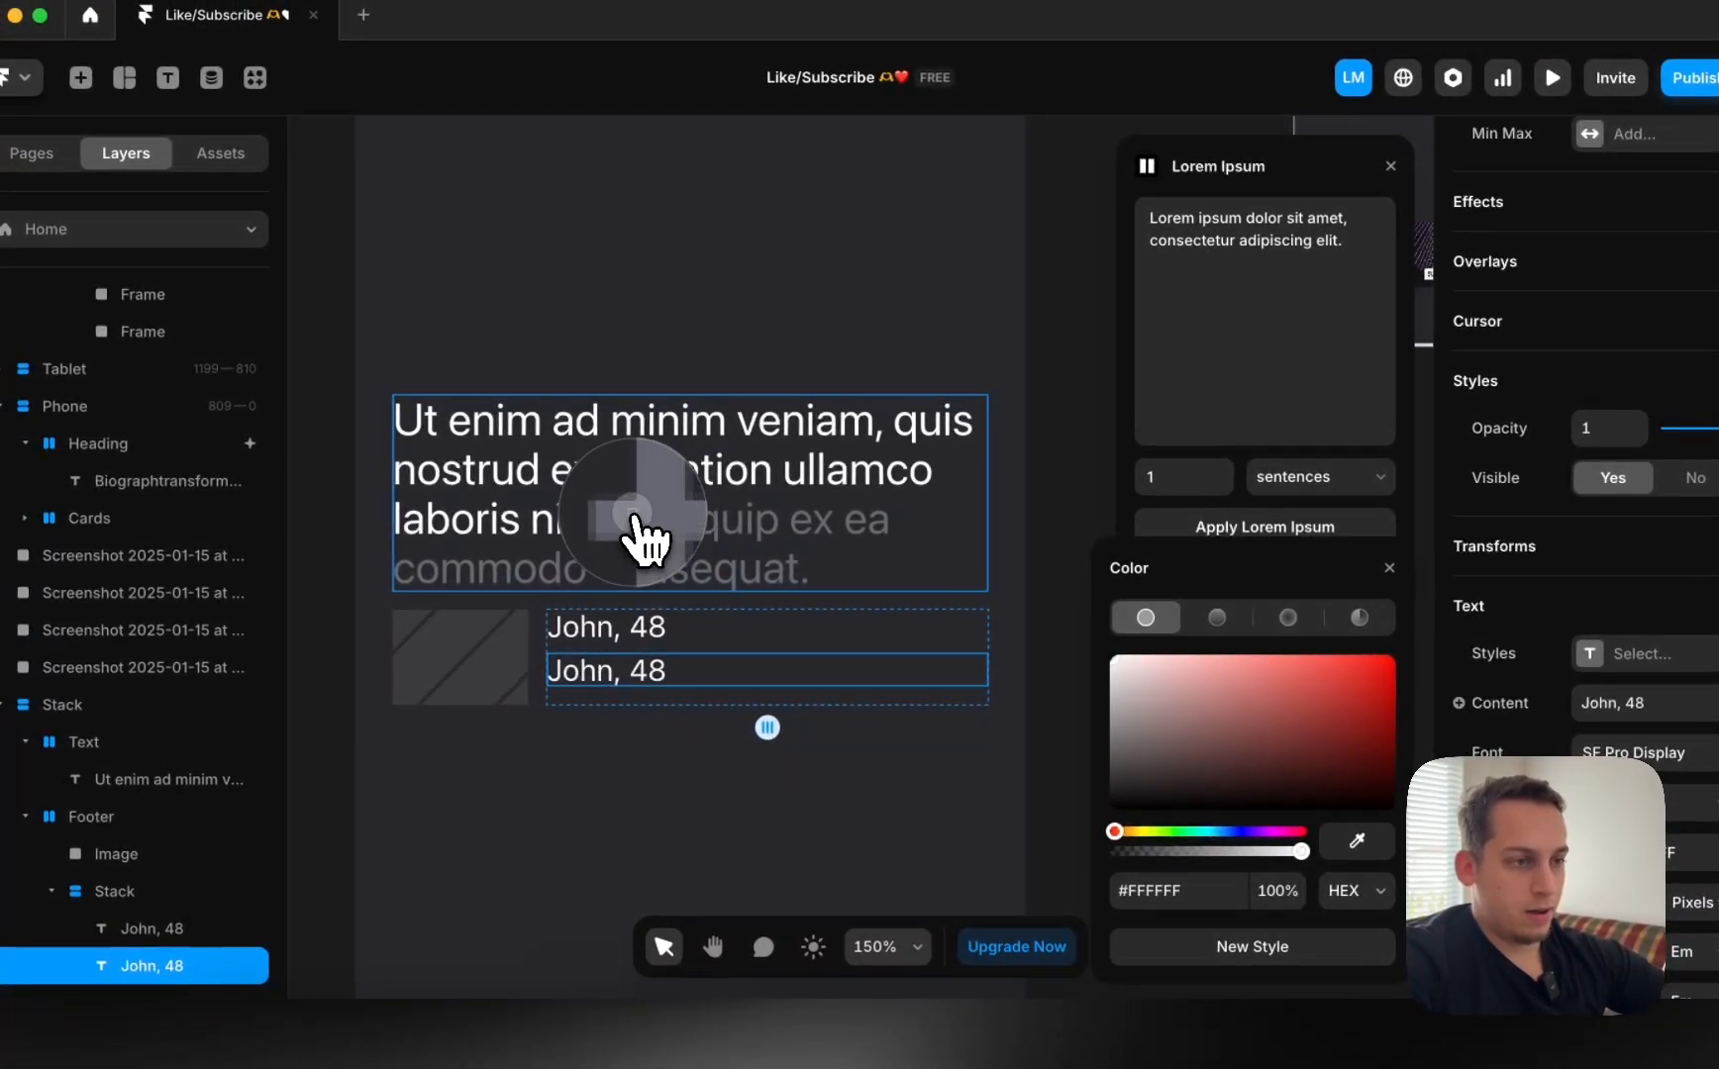
left_click(631, 513)
Replace the lower footer line's text with "Premium Membership".
scroll(641, 674, "down", 5)
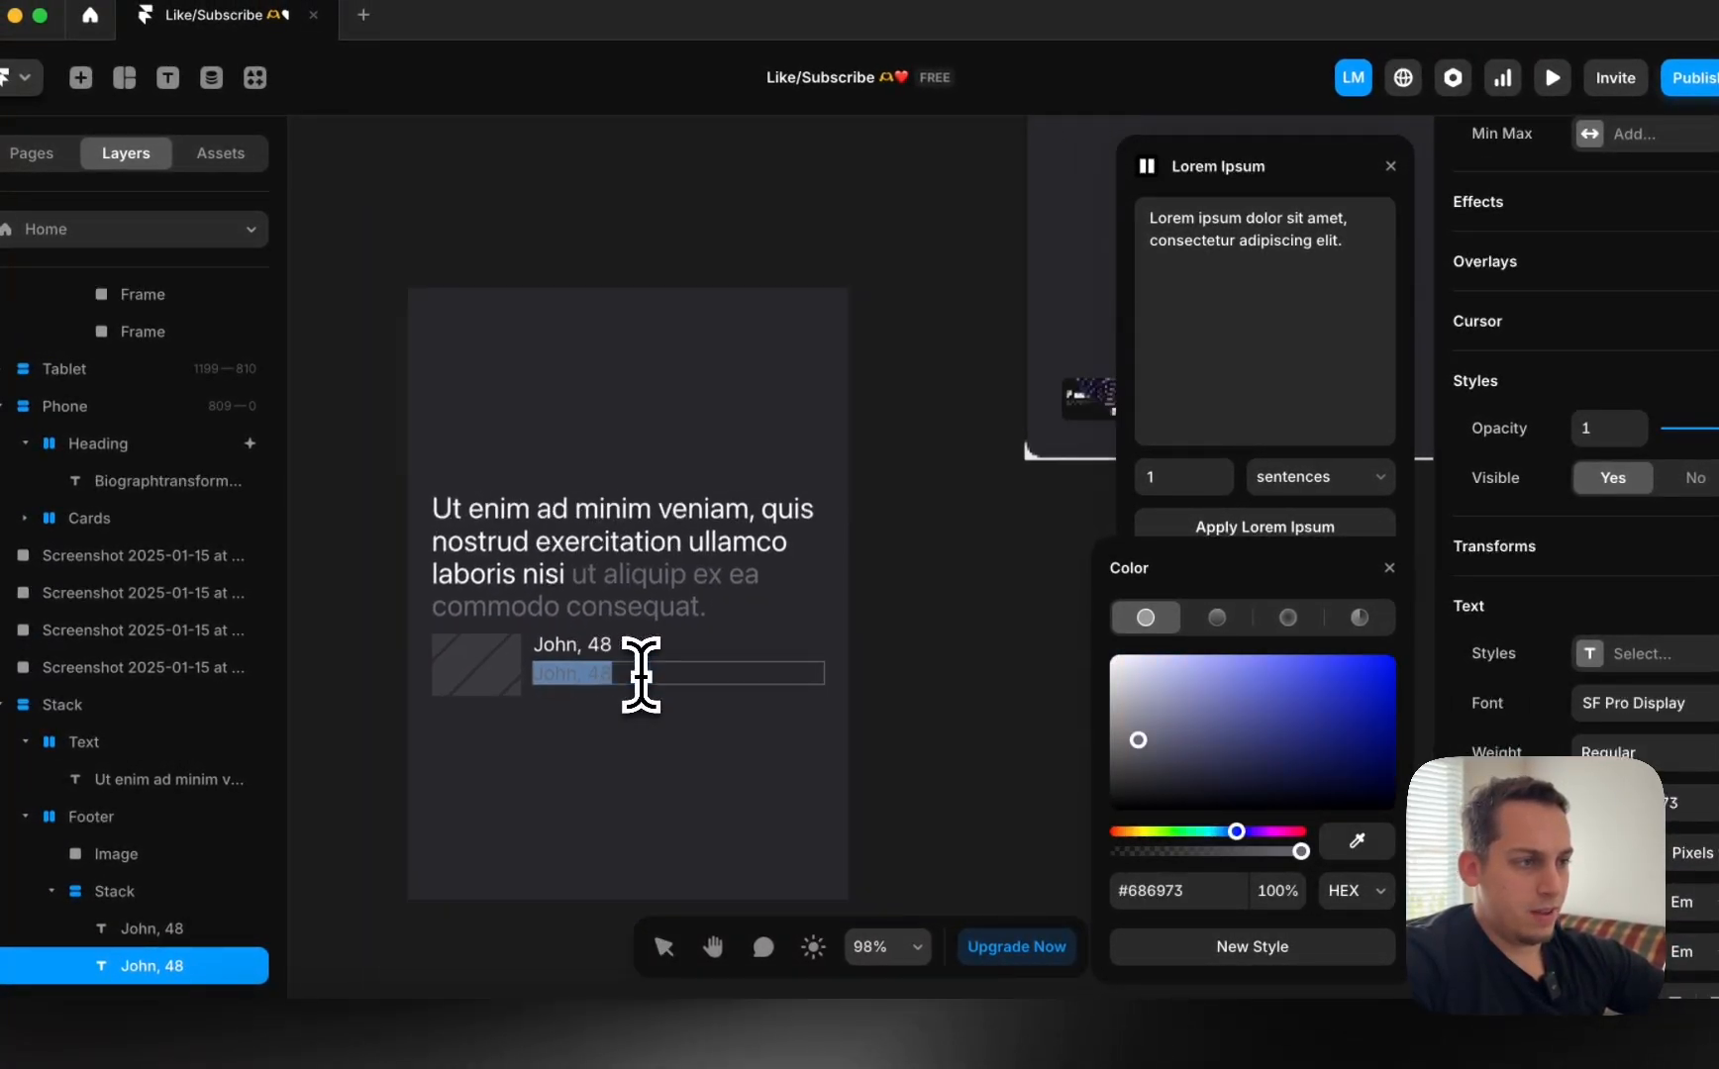
scroll(641, 672, "right", 5)
scroll(634, 452, "up", 3)
scroll(634, 453, "left", 5)
scroll(633, 453, "down", 2)
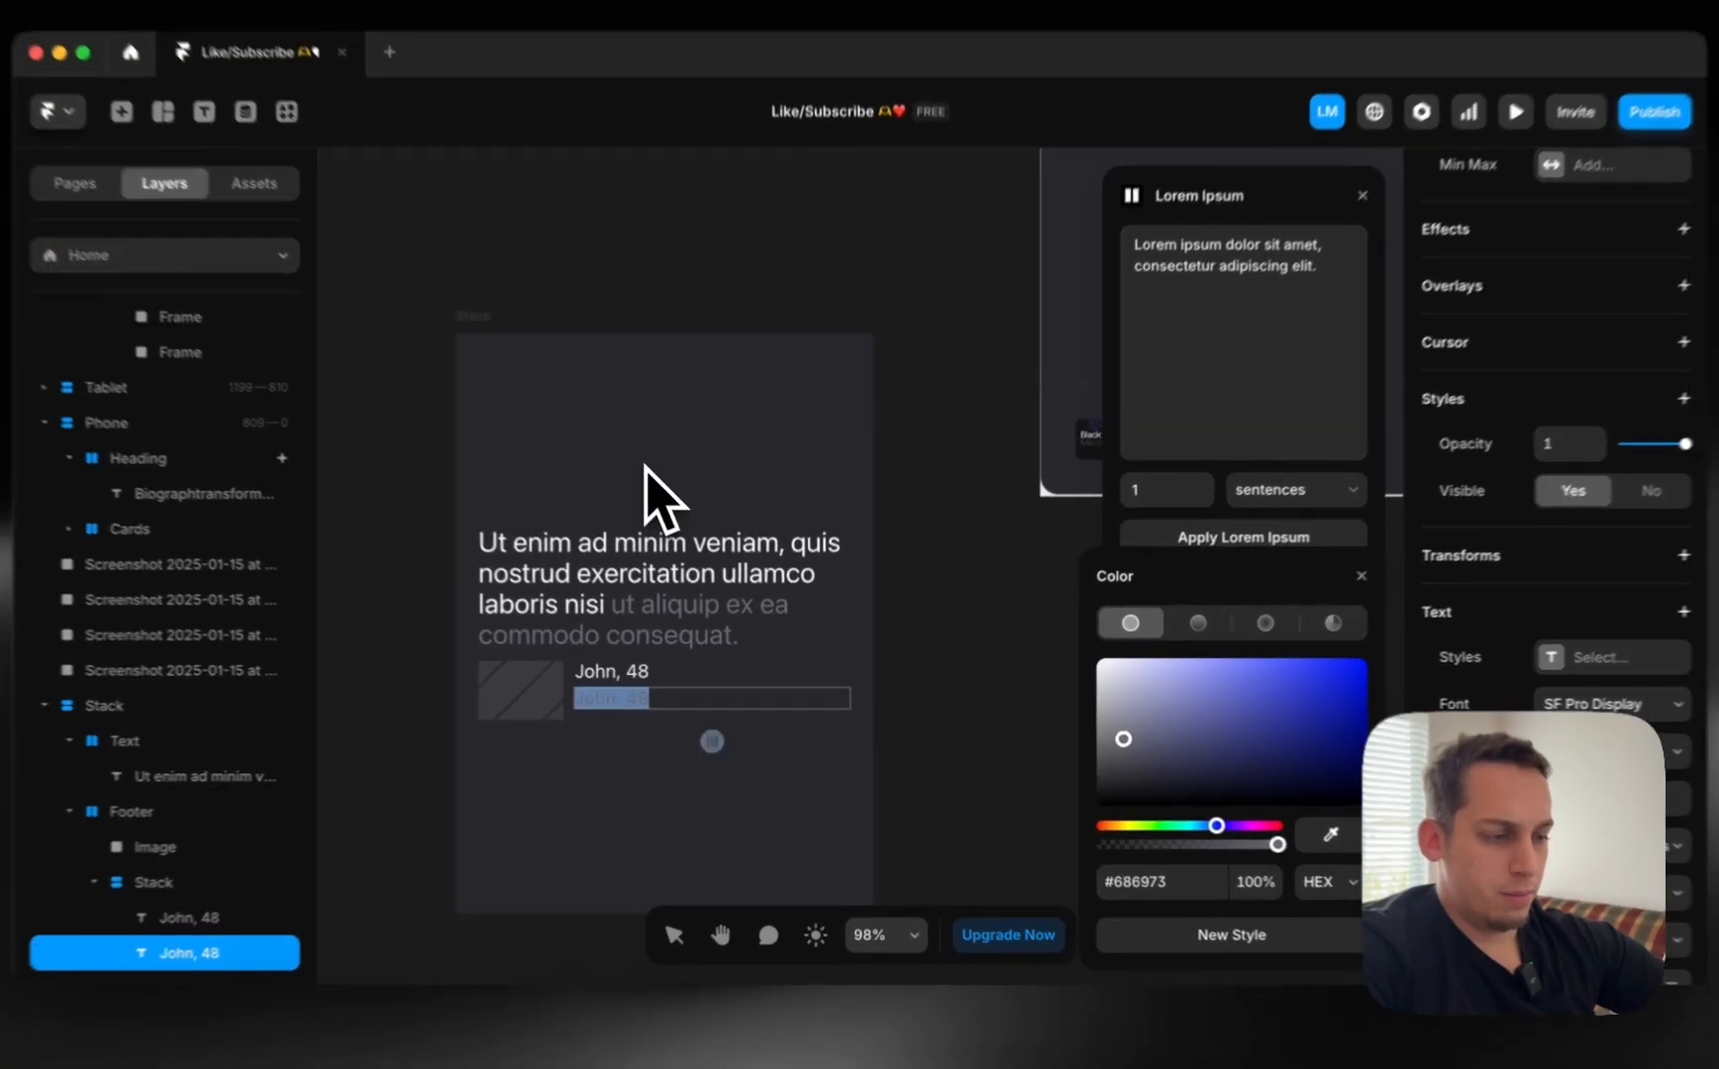
type("Premium ")
type("Membershup")
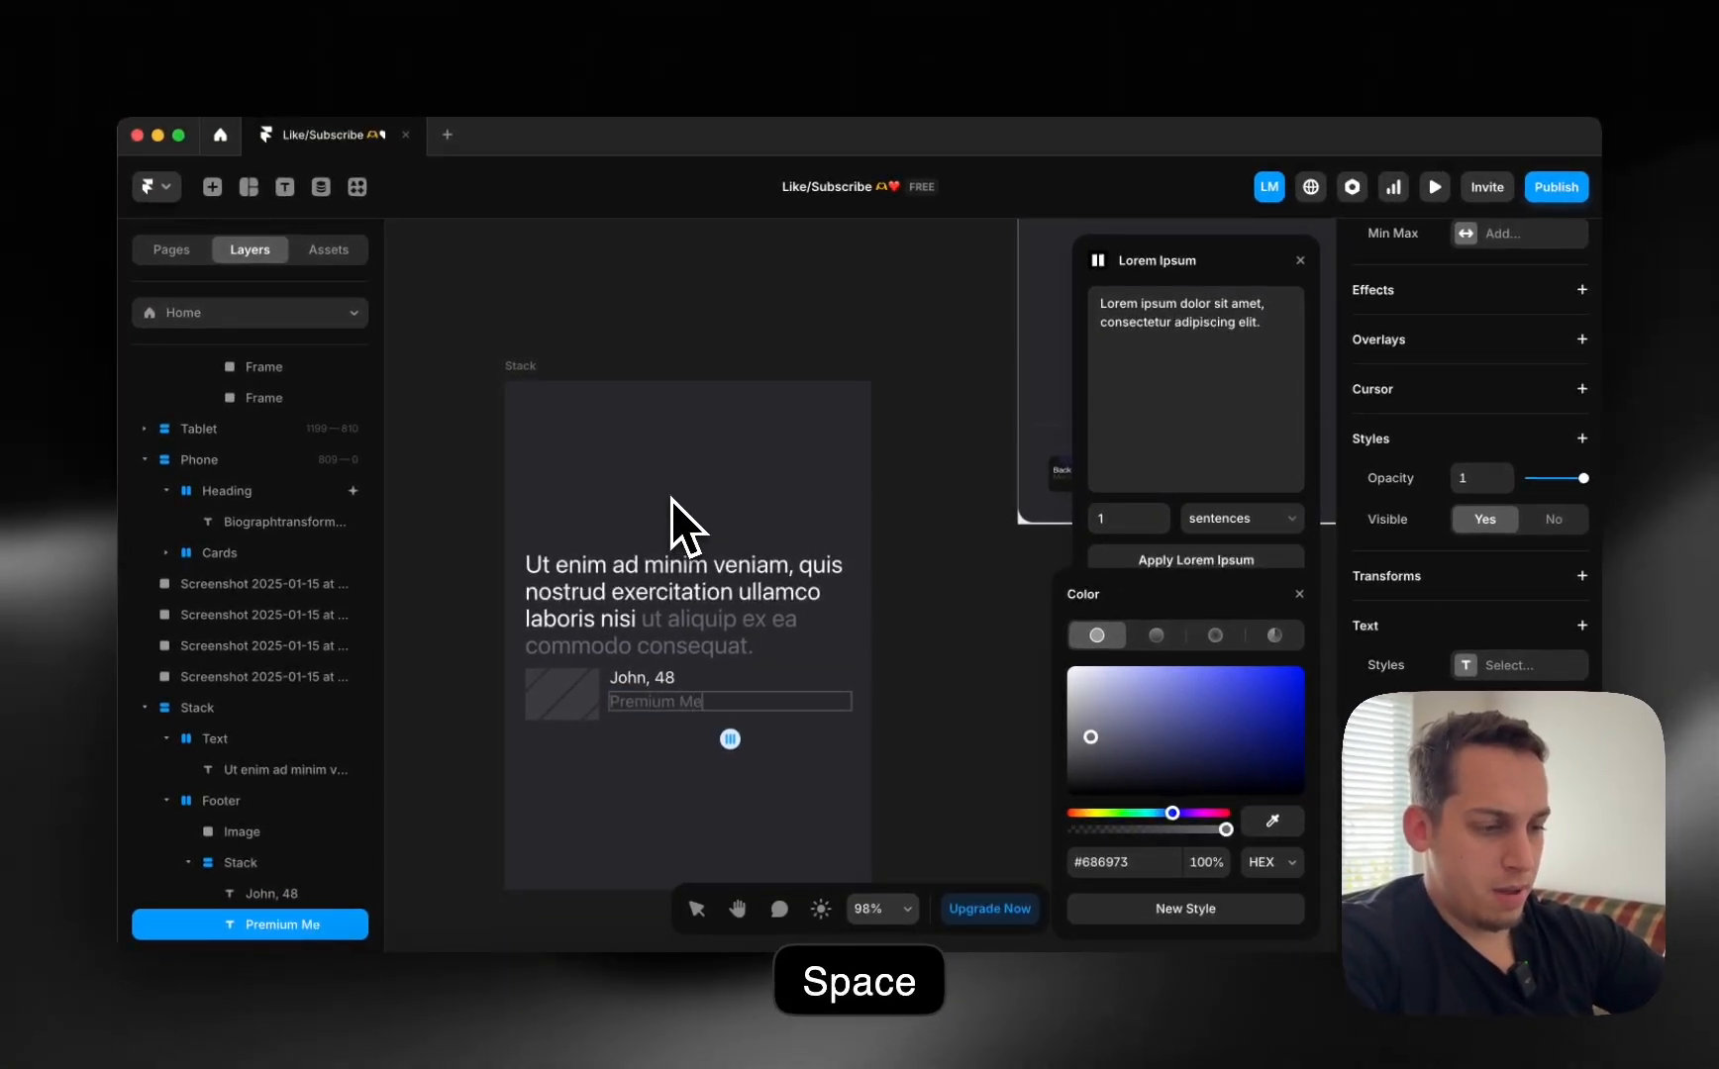
key("BackSpace")
key("BackSpace")
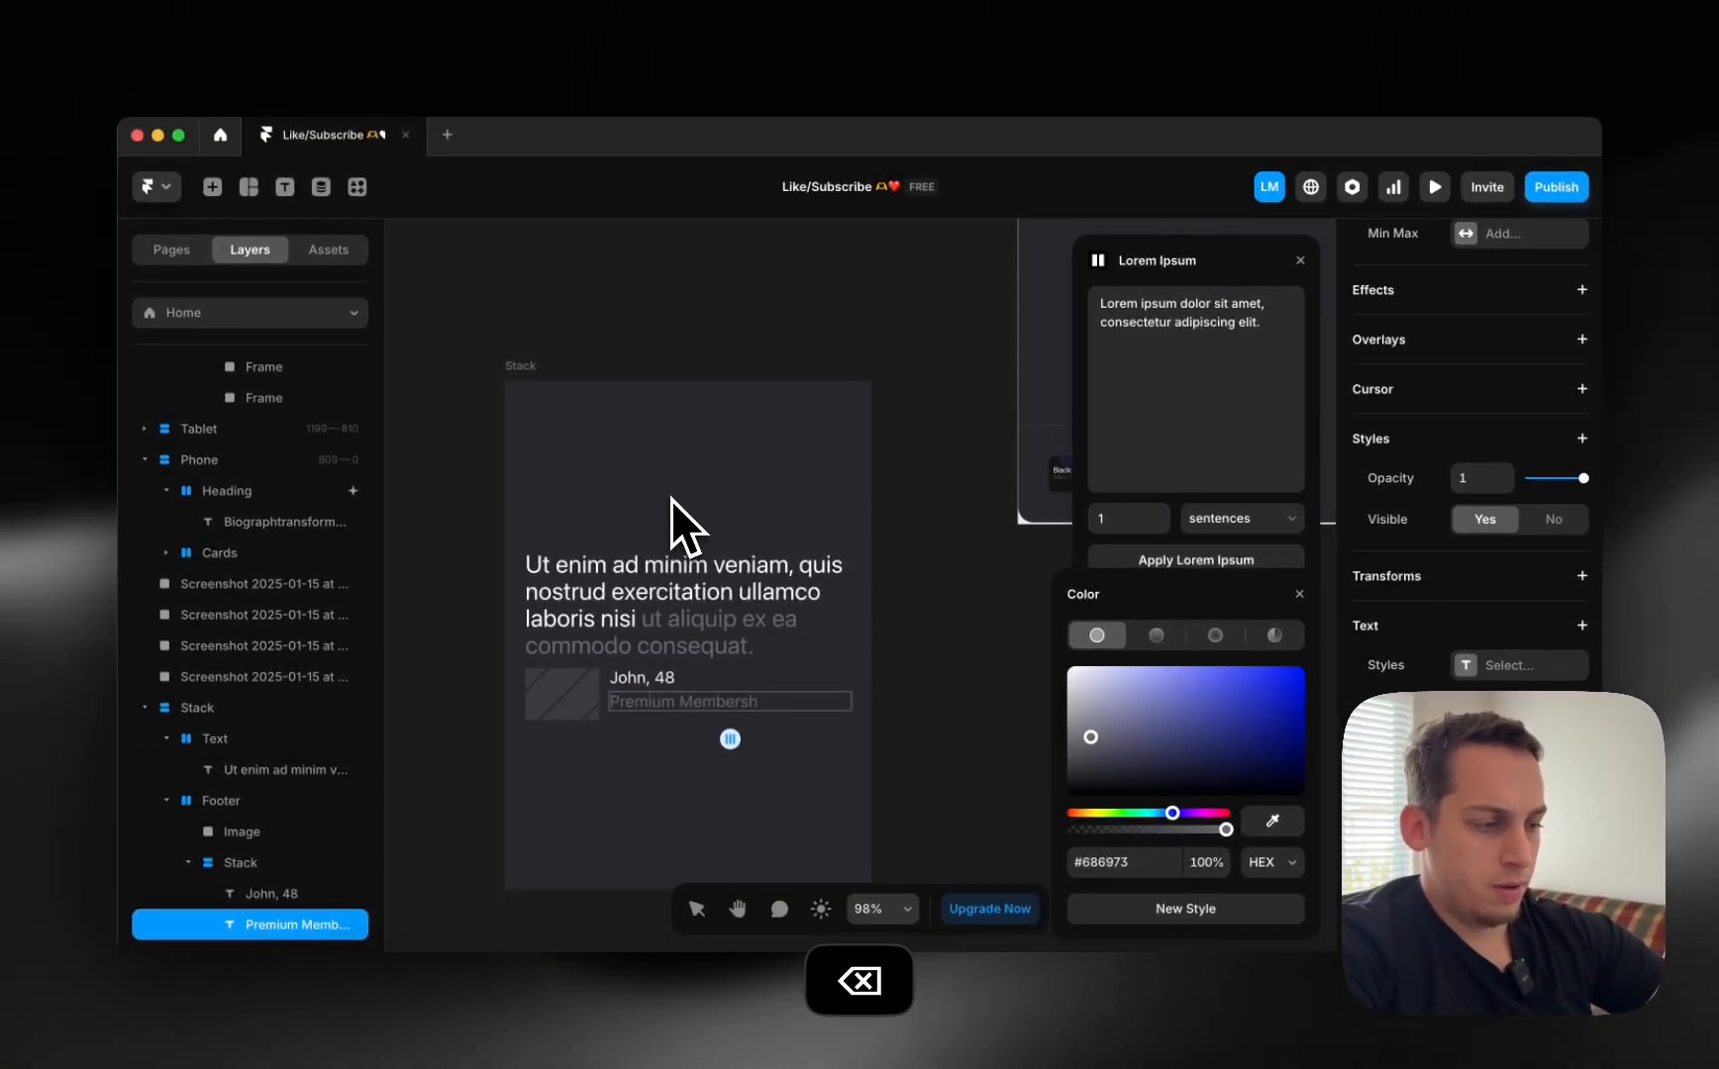
type("ip")
key("Escape")
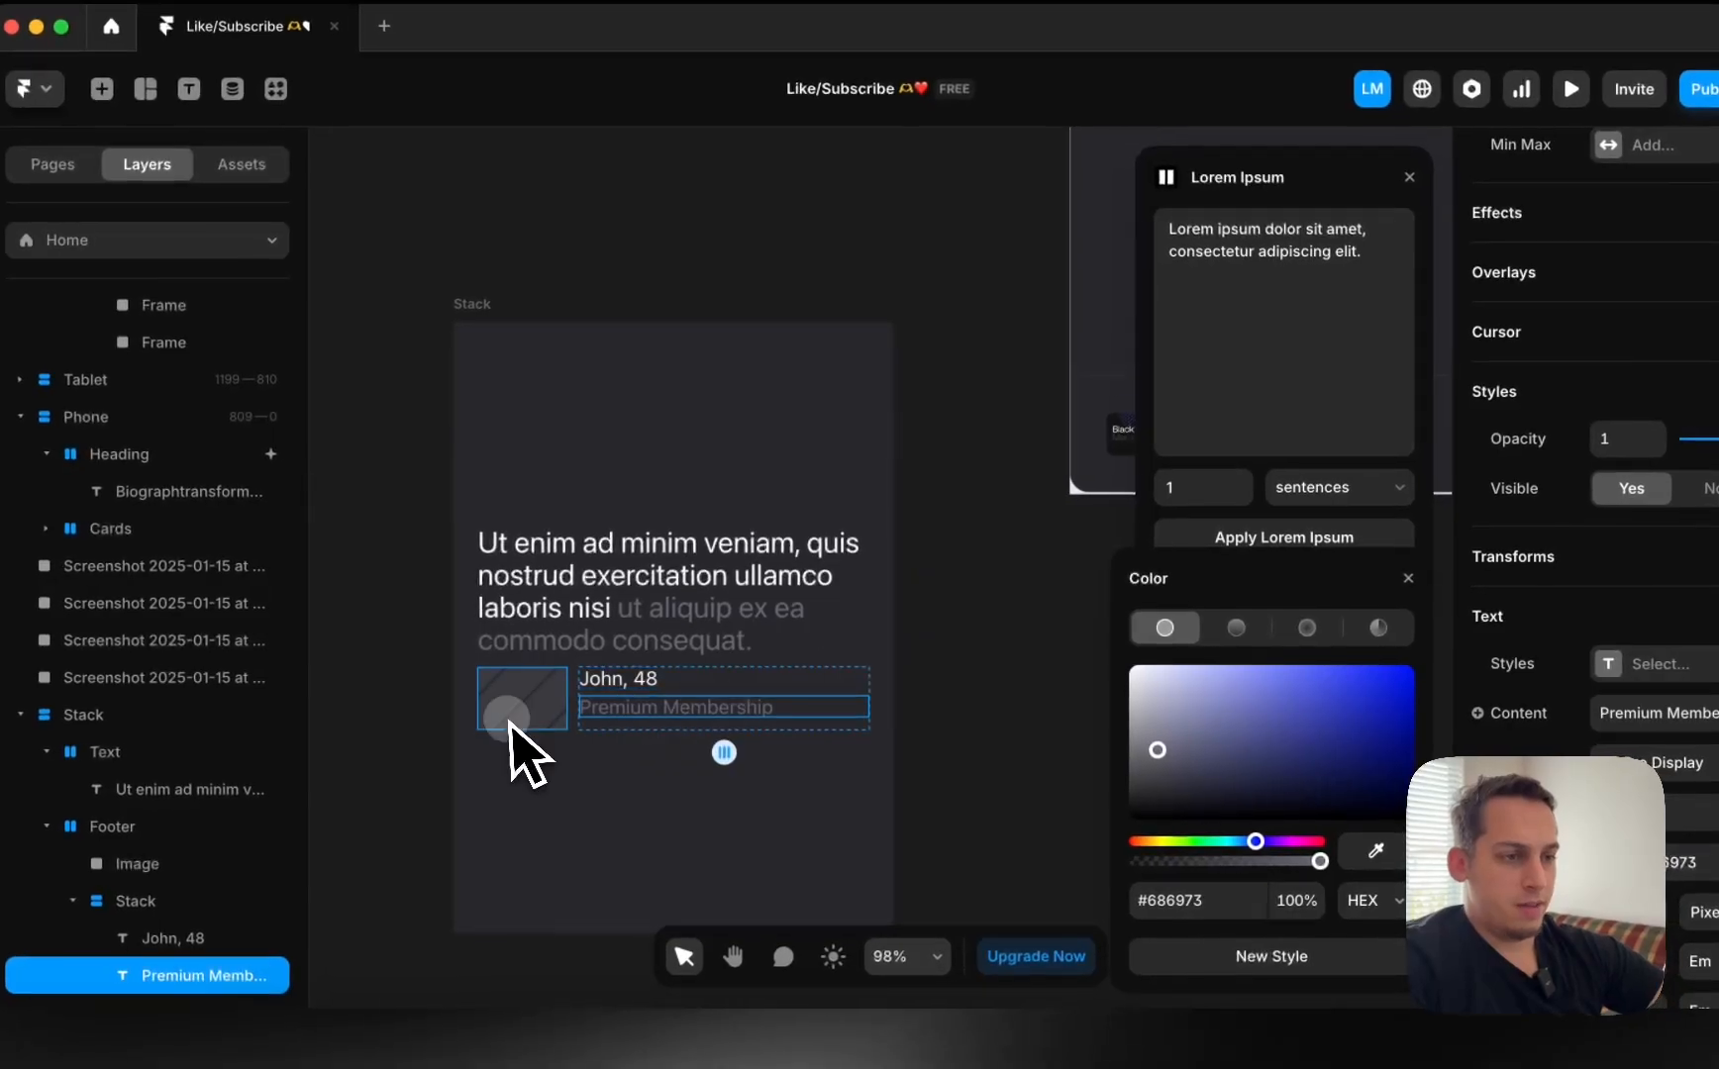
Open the Lummi plugin to find a picture for the footer image's fill.
left_click(520, 712)
scroll(520, 733, "down", 3)
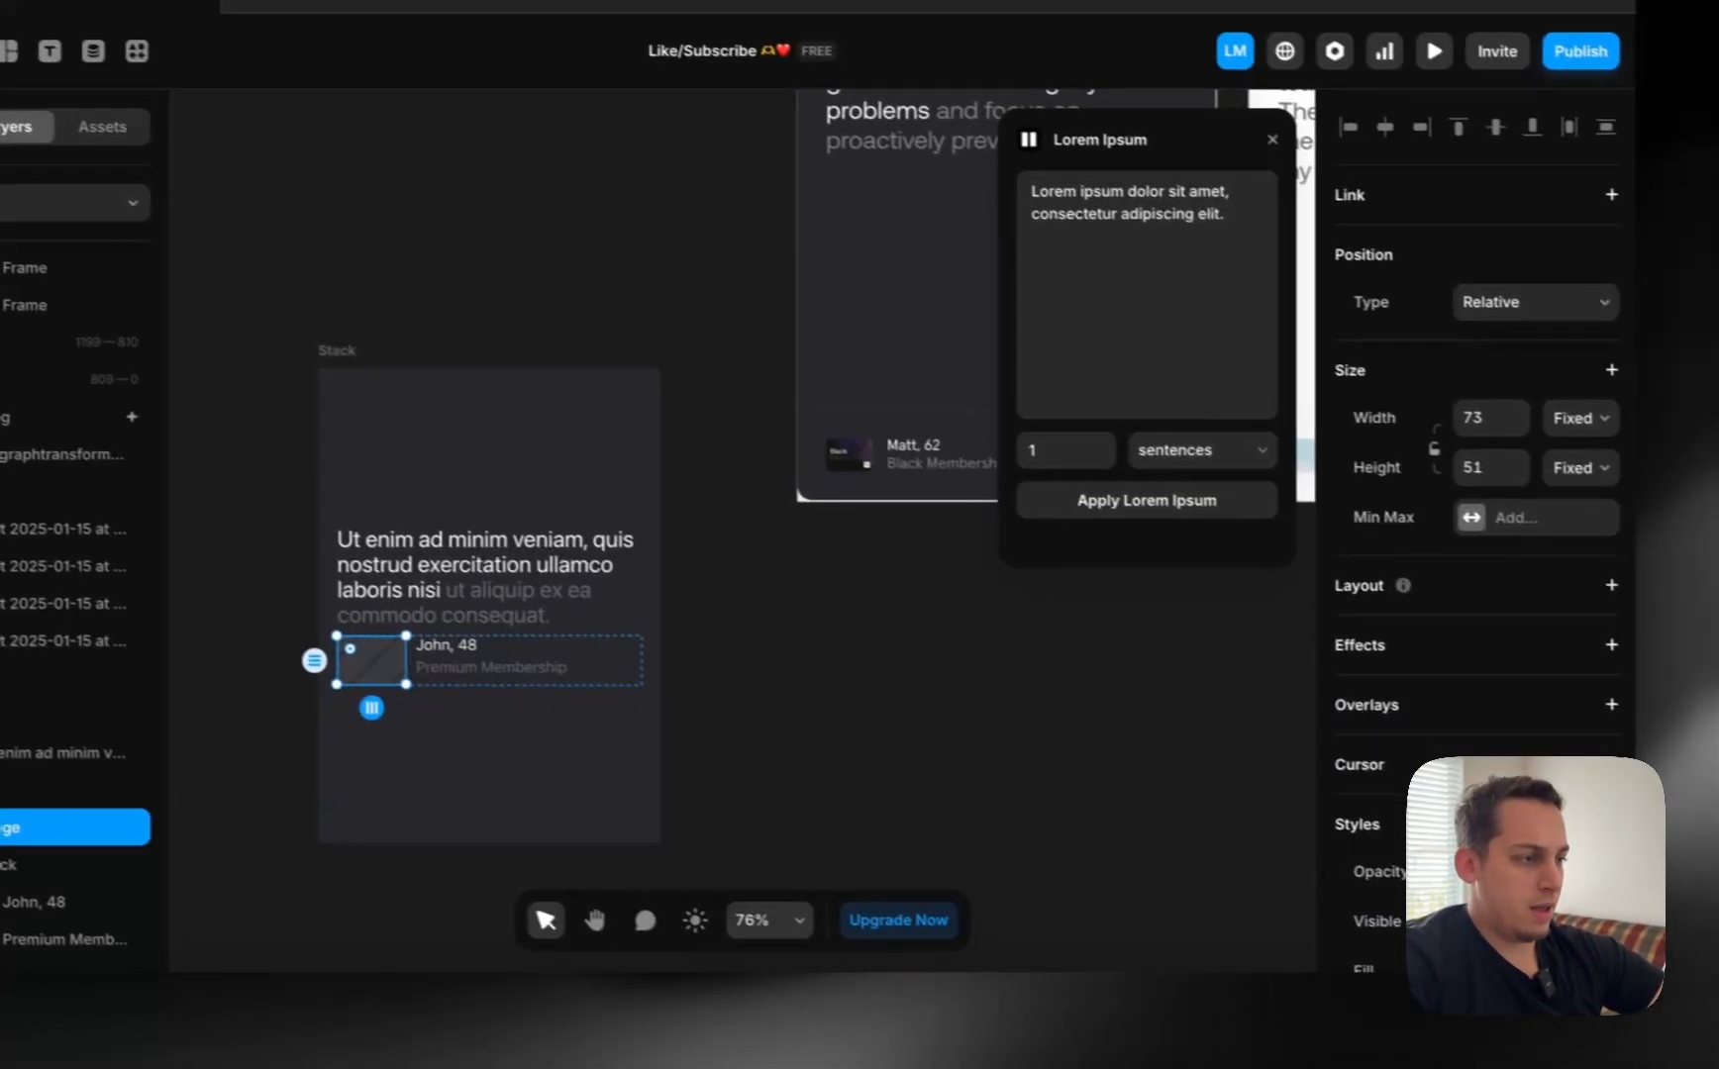
scroll(1334, 775, "down", 5)
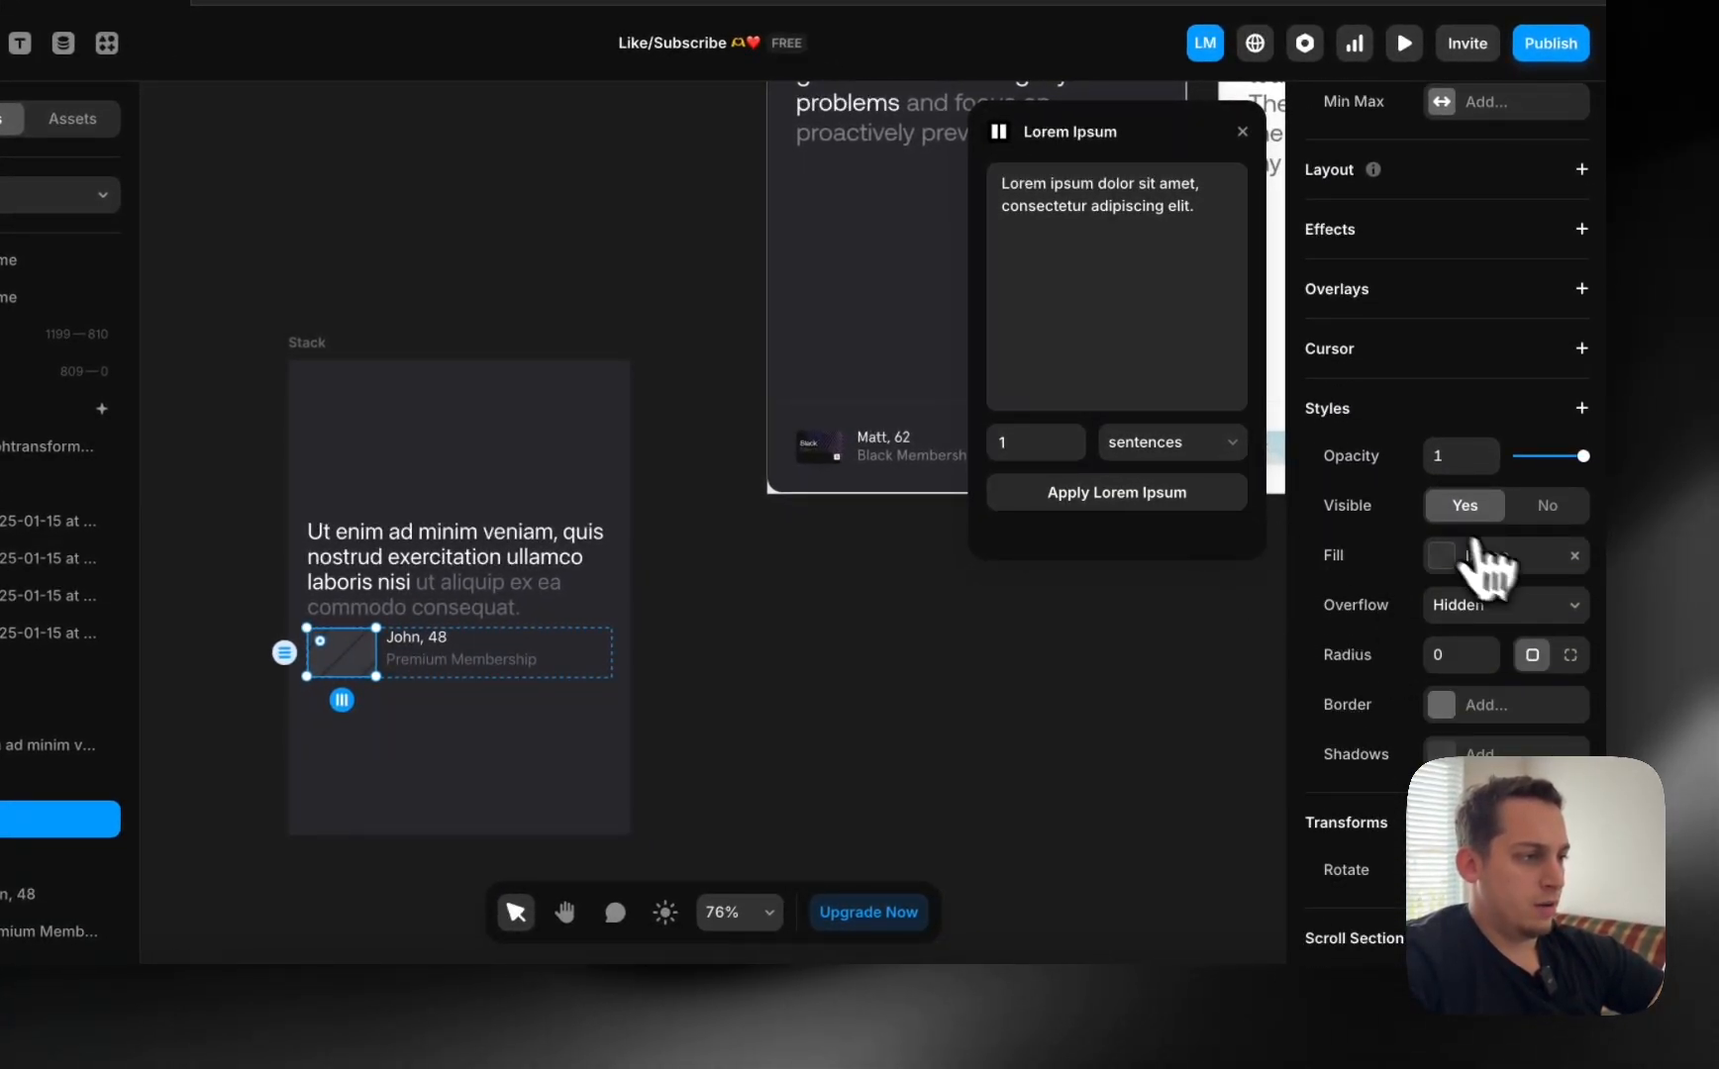
left_click(1475, 569)
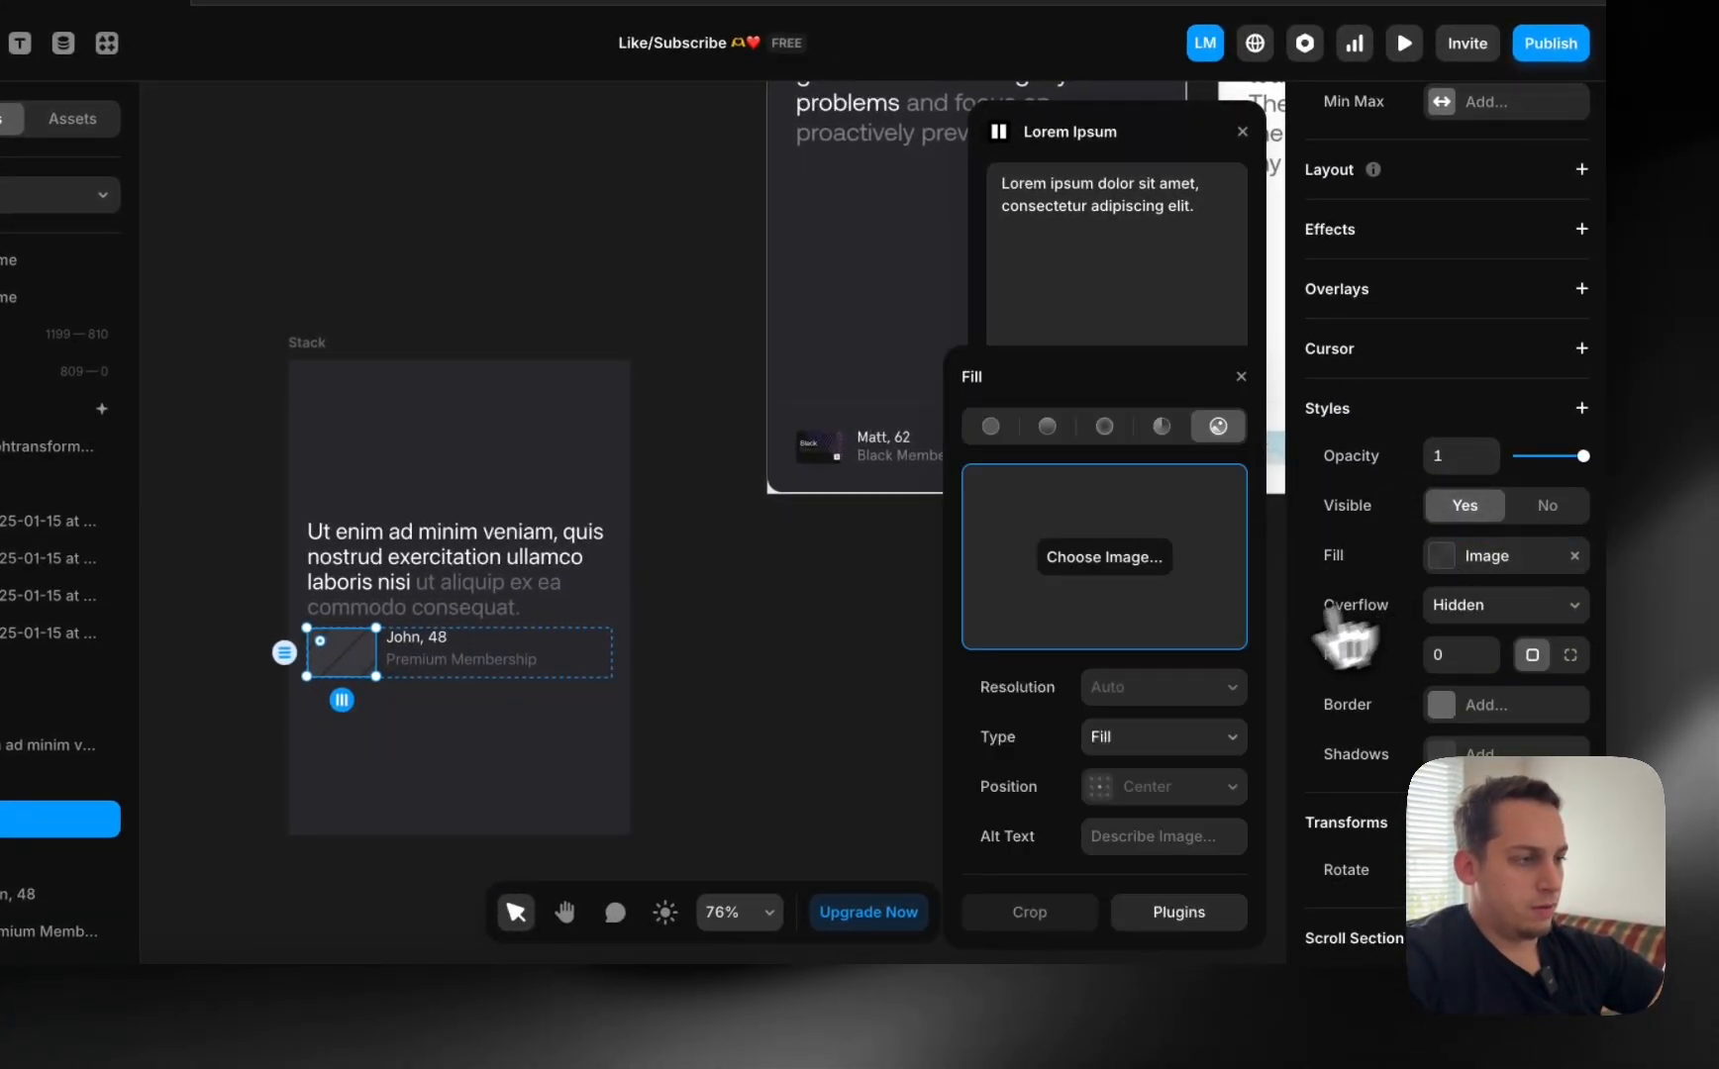
left_click(1178, 912)
left_click(1087, 610)
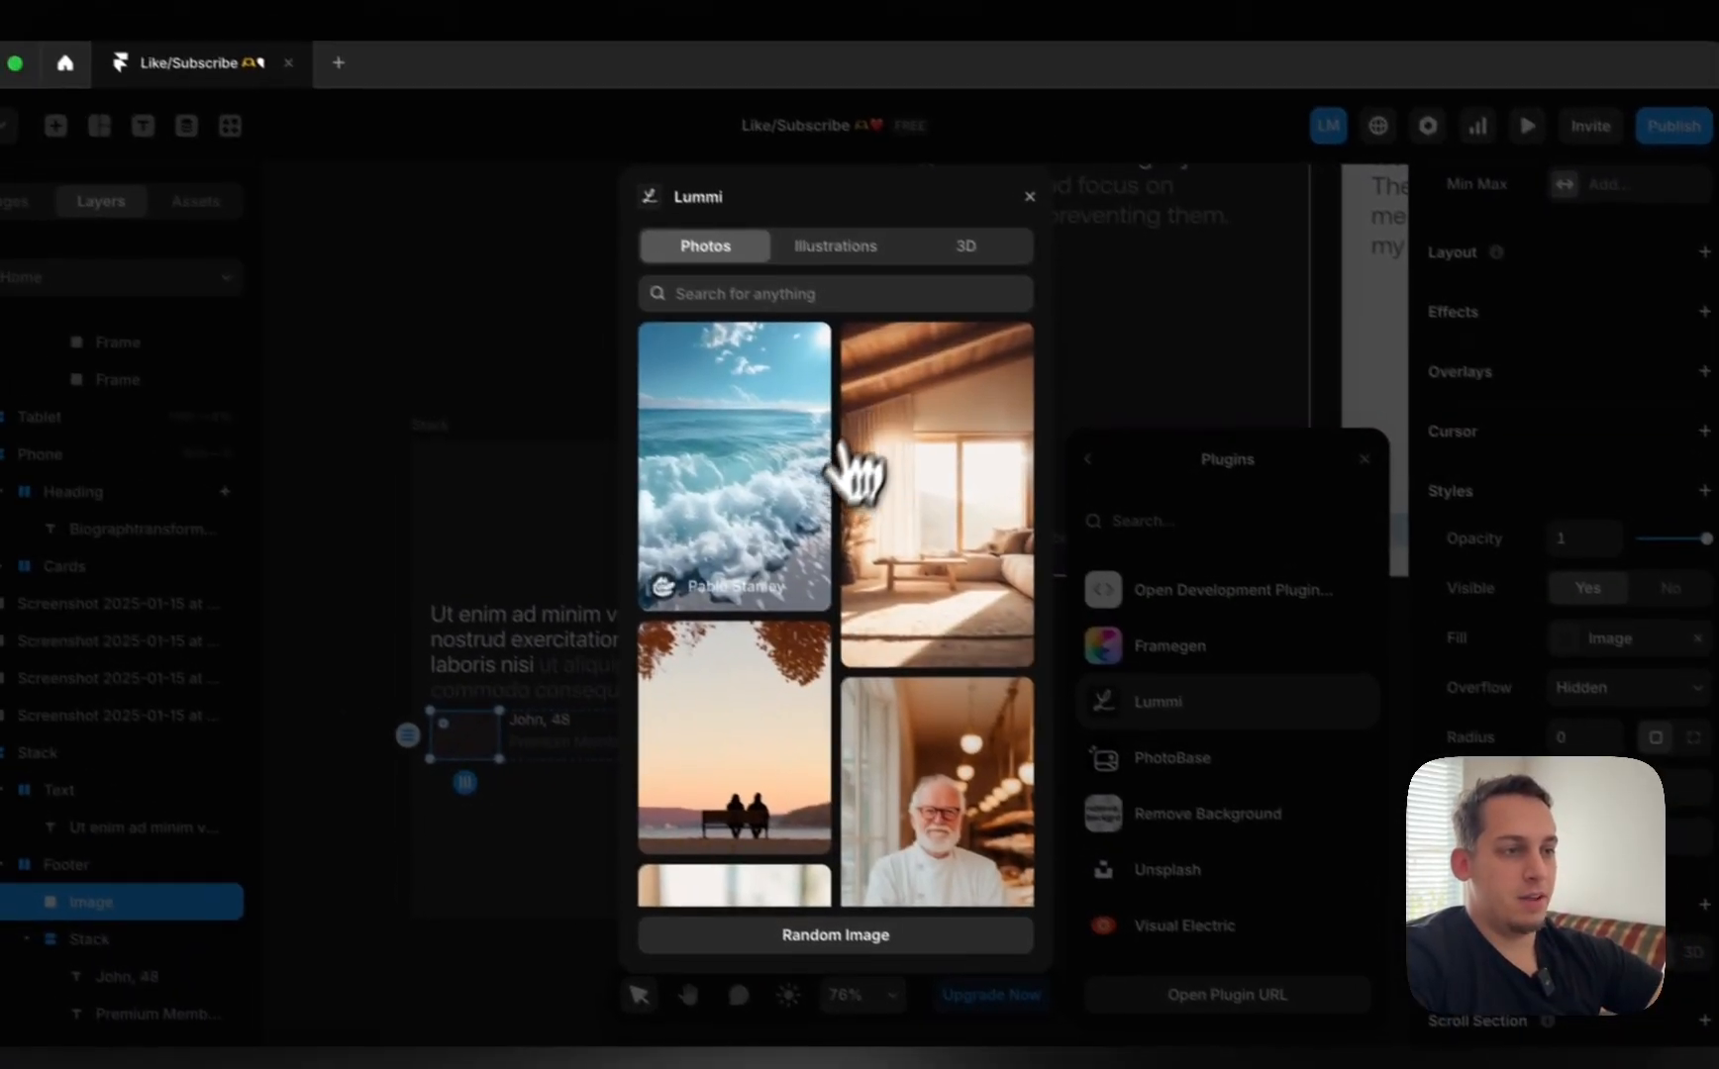
Search Lummi's photos for "white" and apply a pale interior photo as the footer image's fill.
scroll(797, 507, "down", 10)
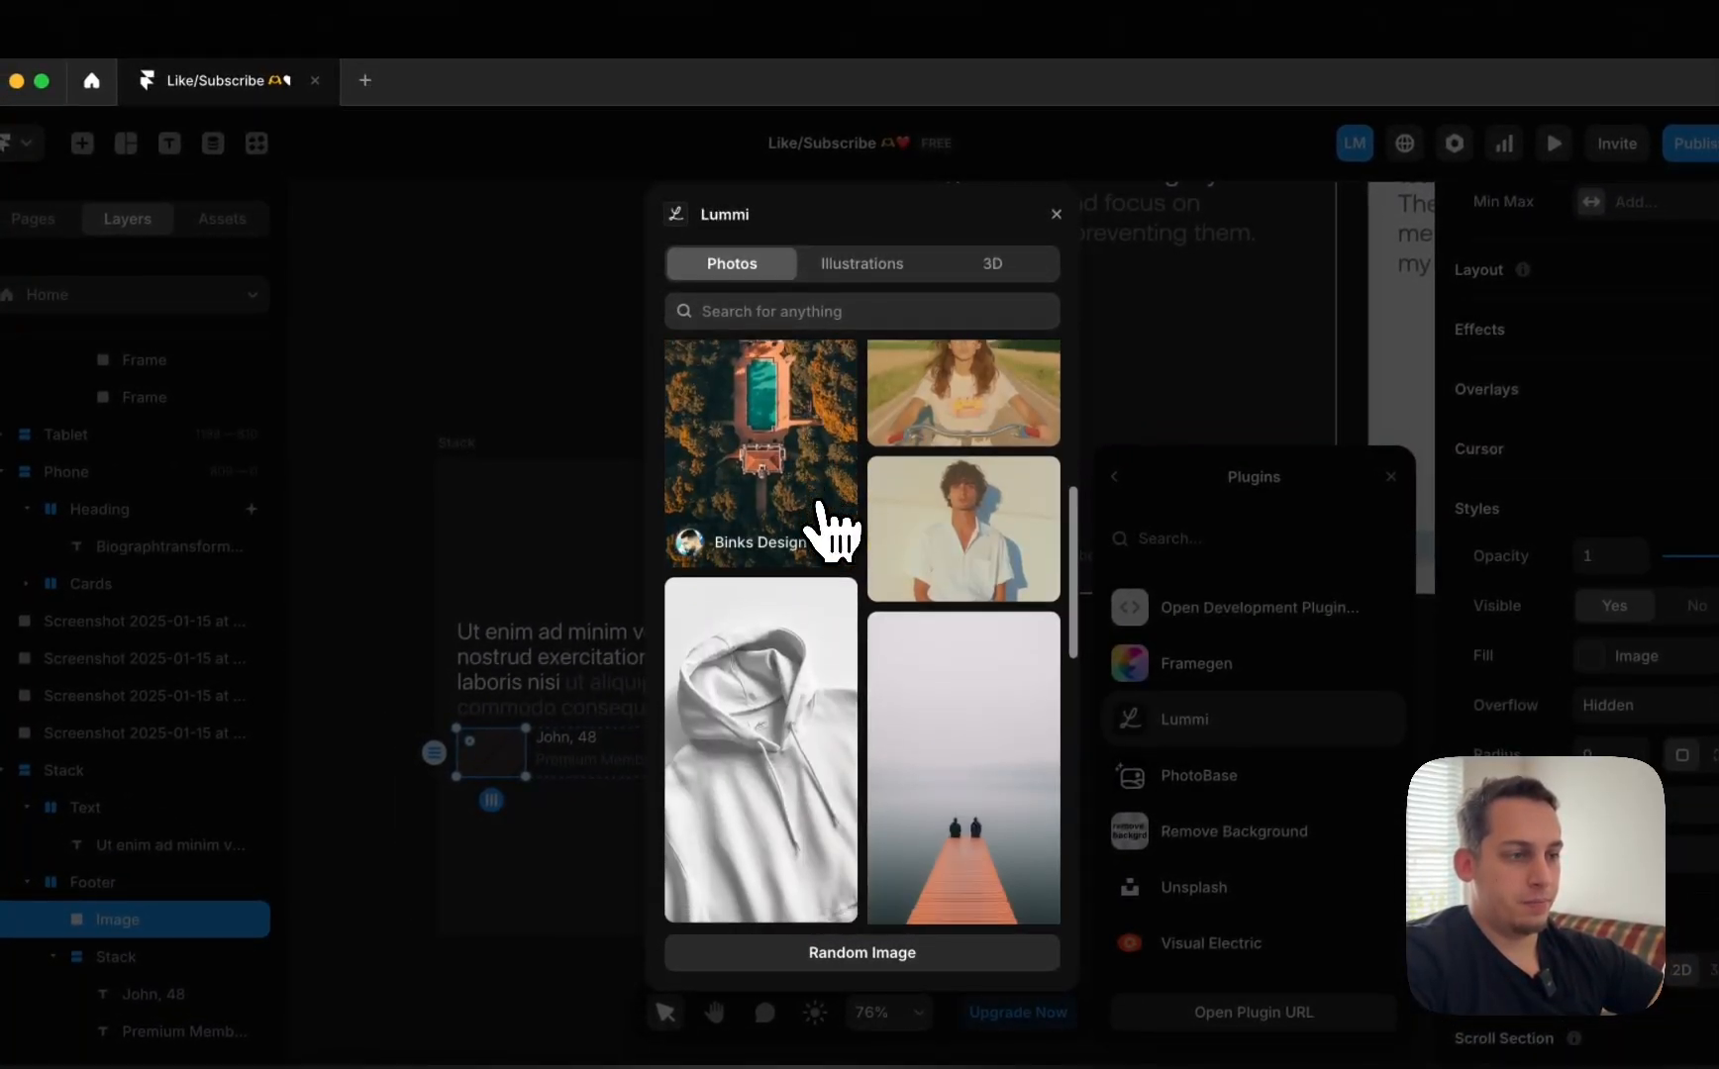
scroll(830, 530, "down", 3)
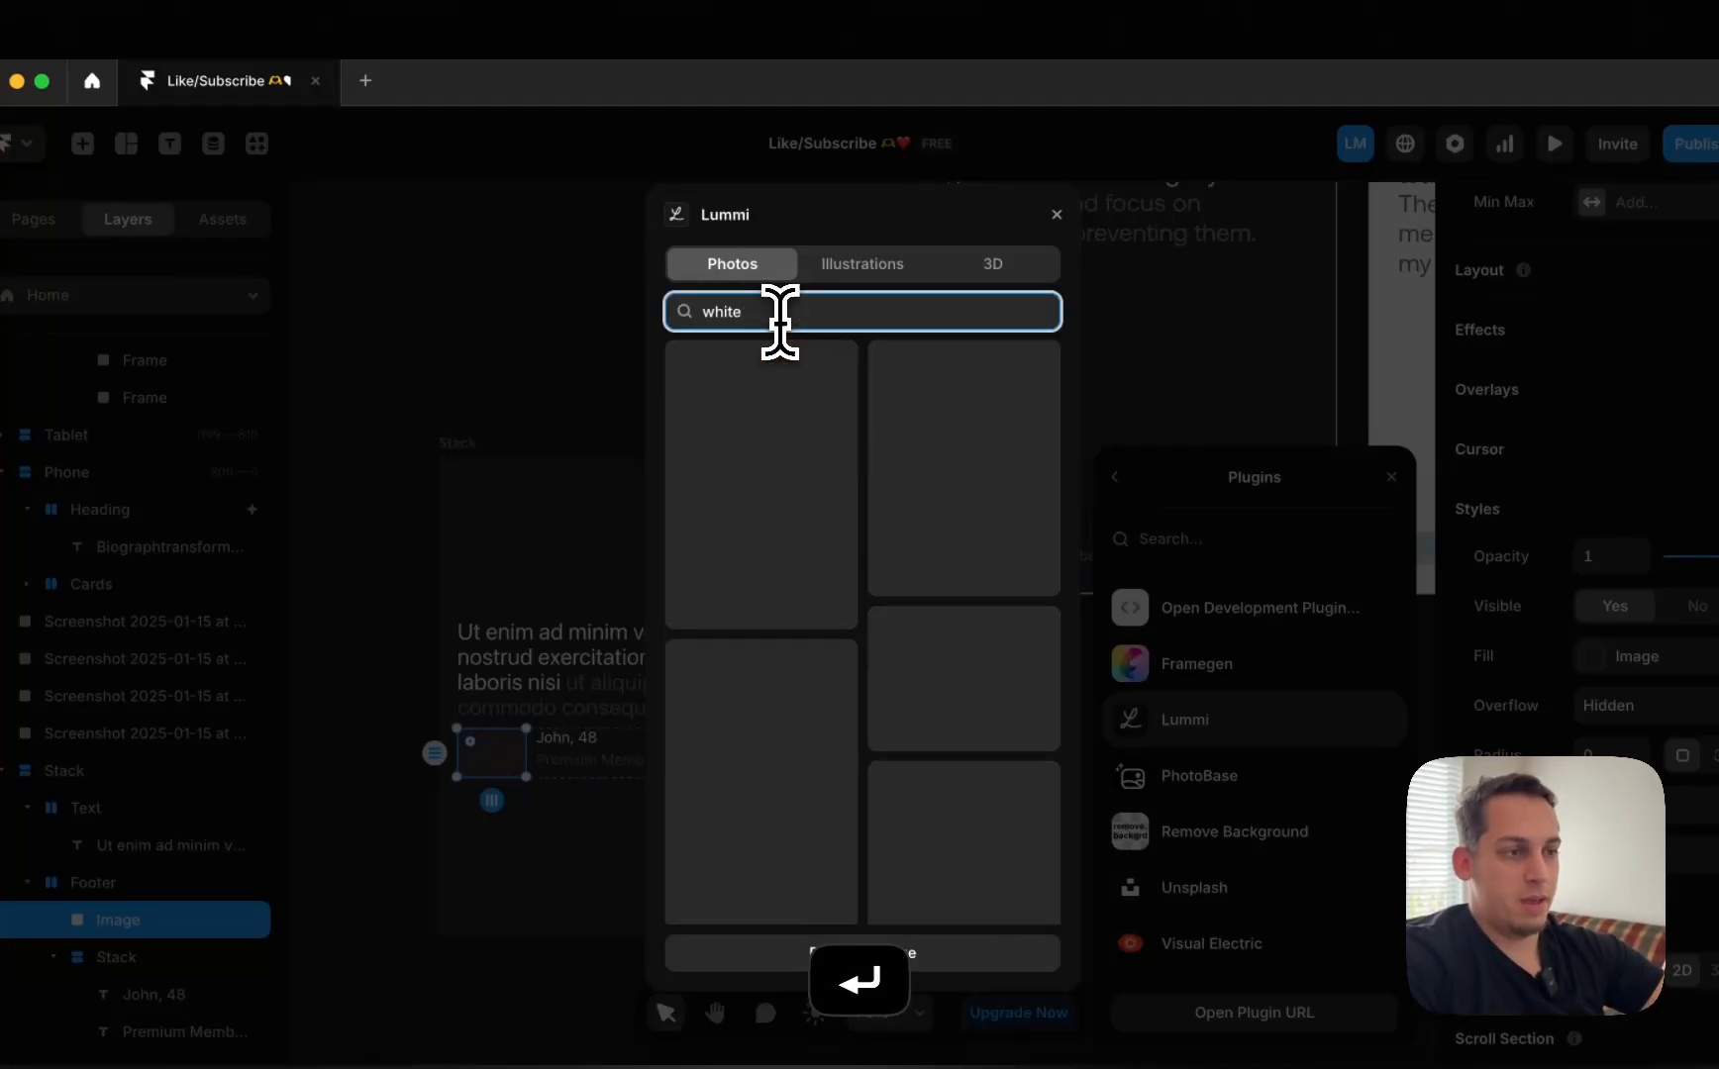
scroll(693, 683, "down", 3)
left_click(906, 674)
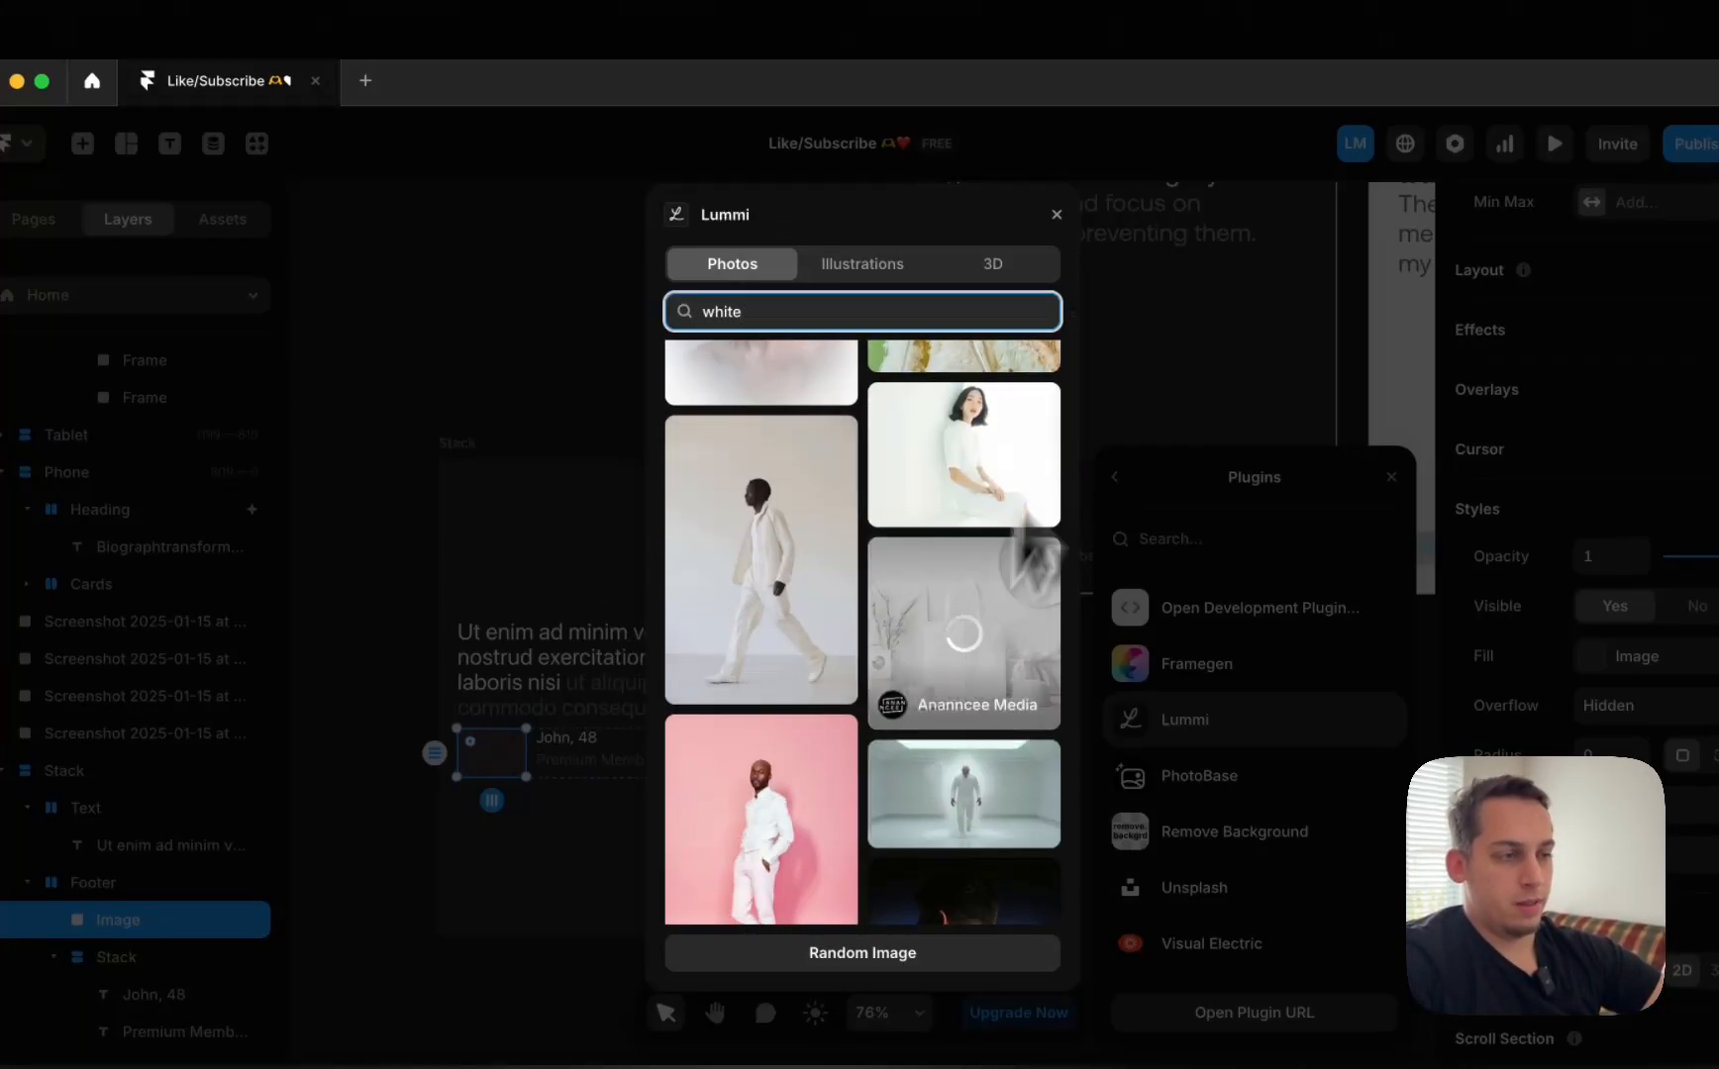
left_click(1056, 216)
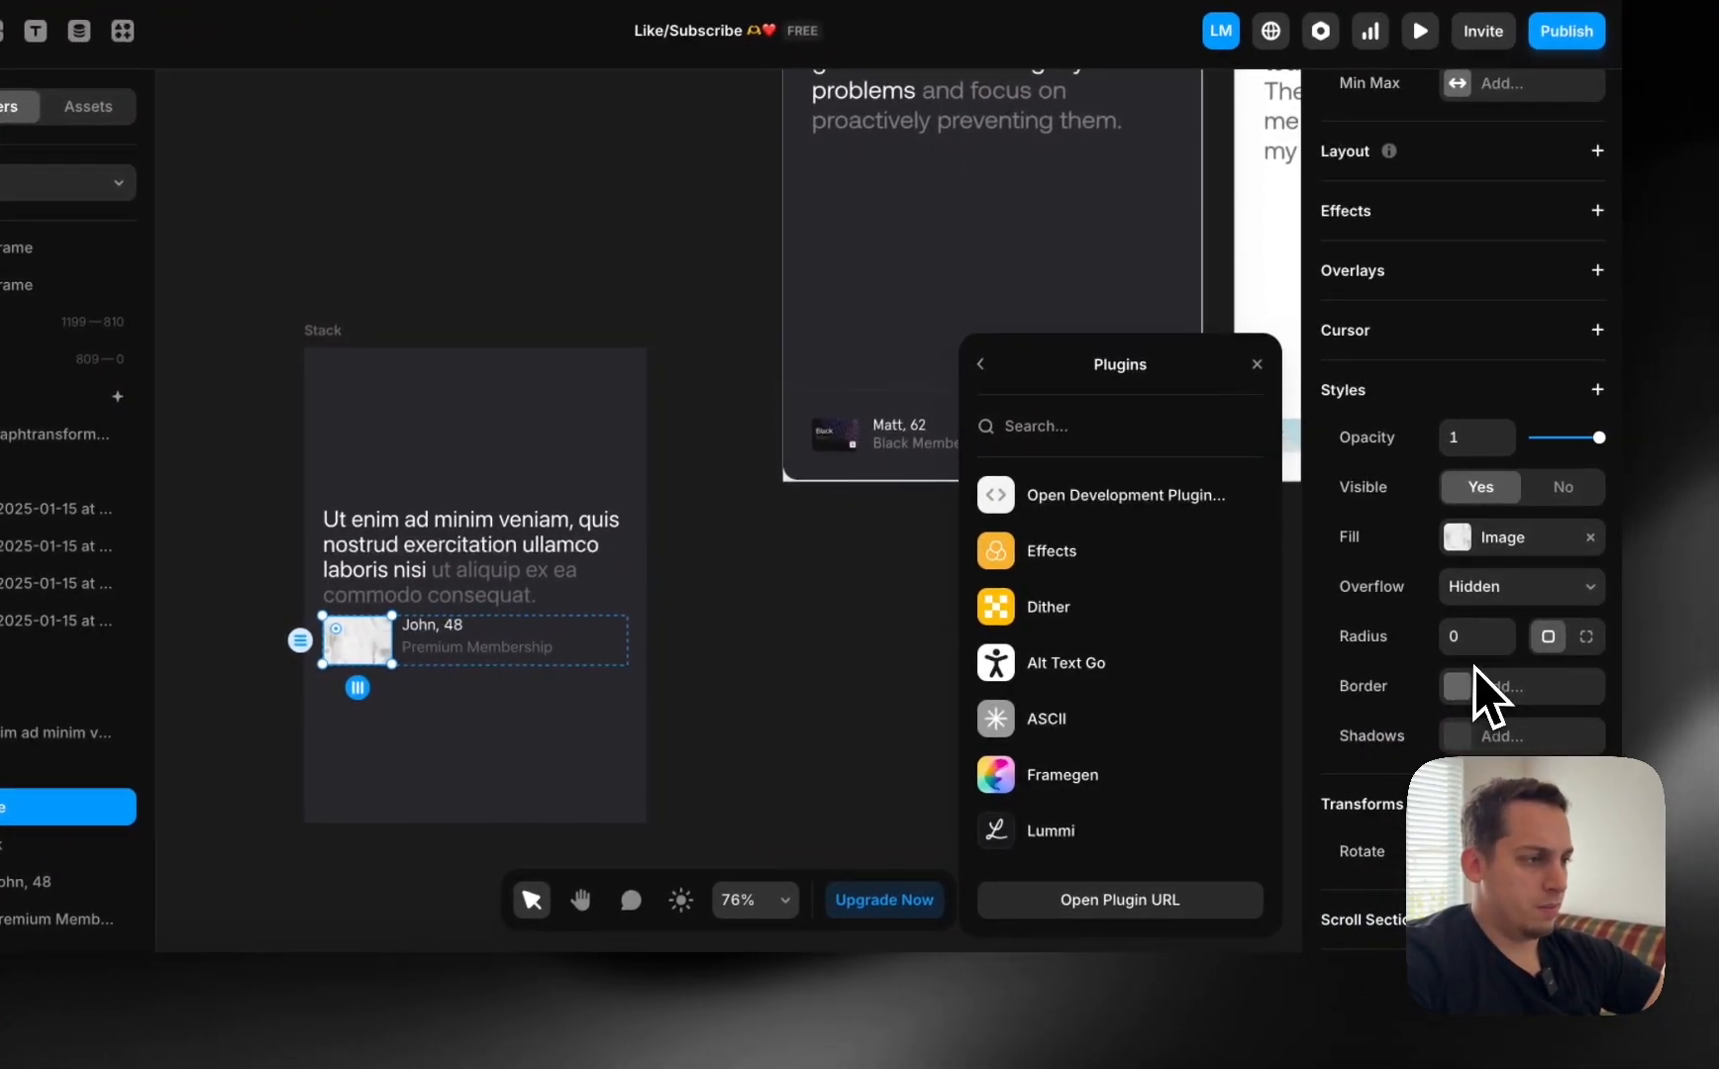
Round the corners of the footer image.
left_click(1551, 665)
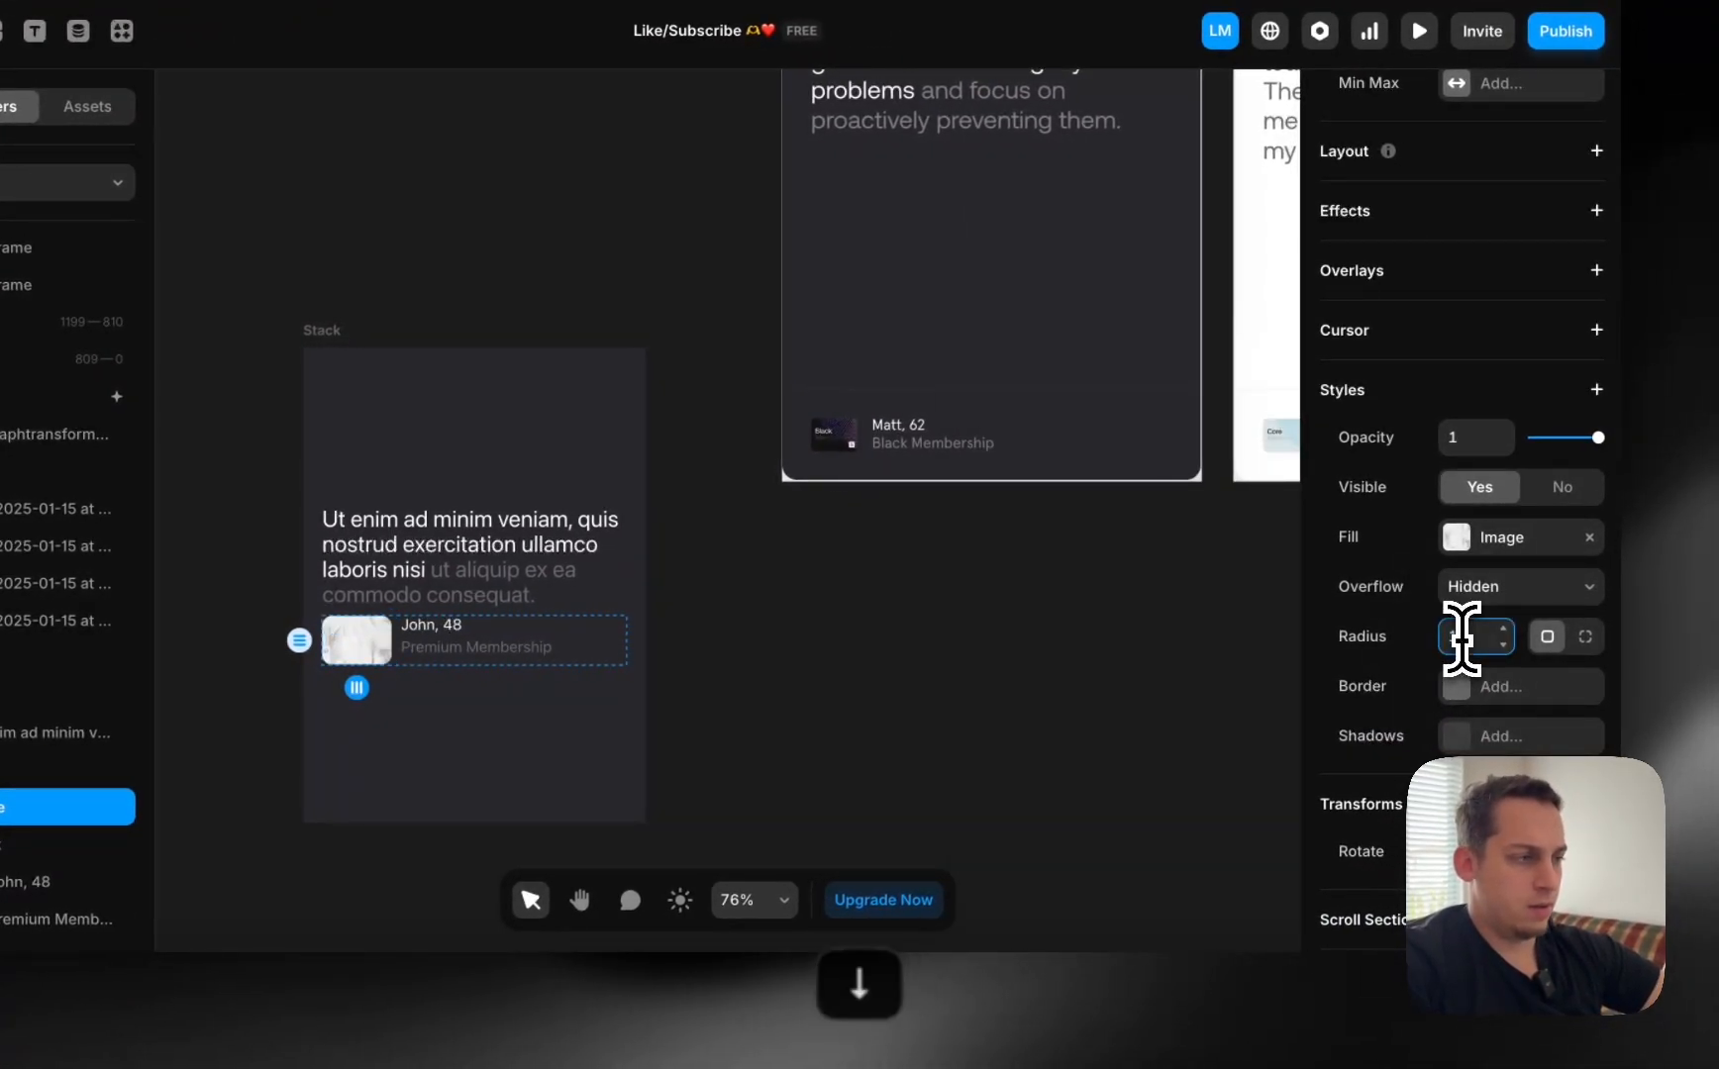
left_click(984, 755)
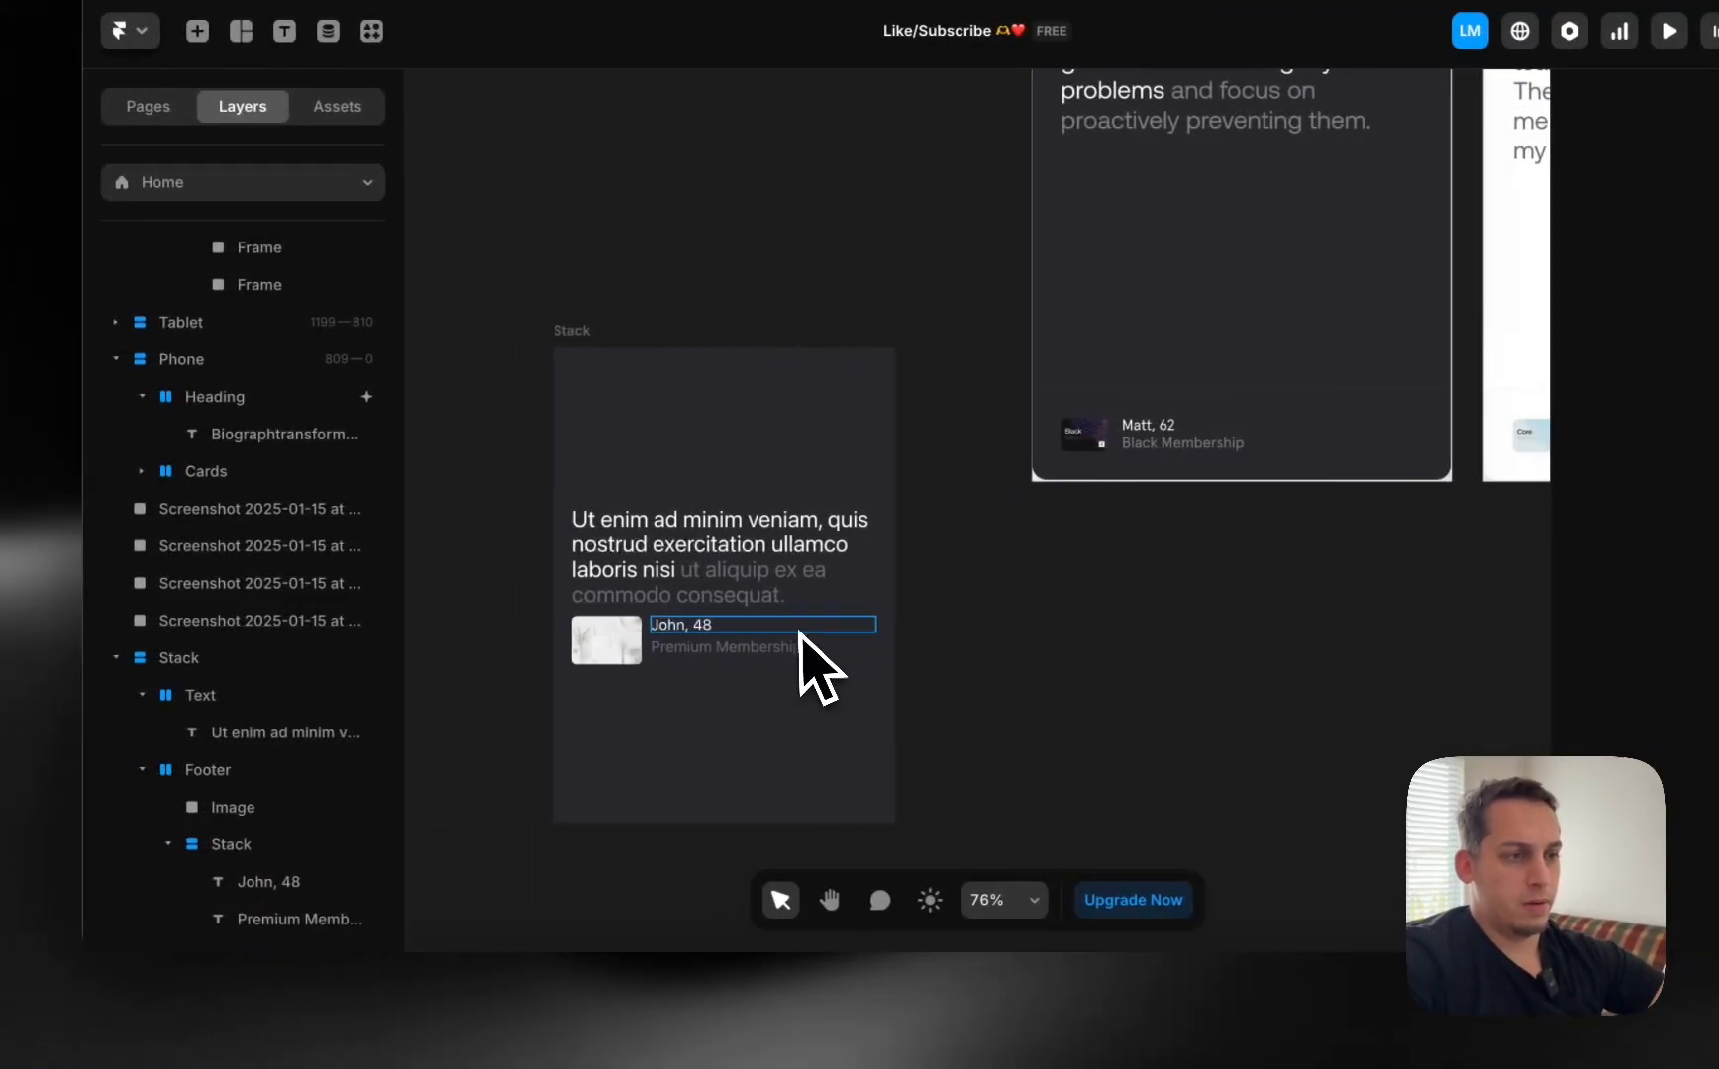
Give the footer individual side padding, with 20 at the top and 0 on the other sides.
left_click(648, 649)
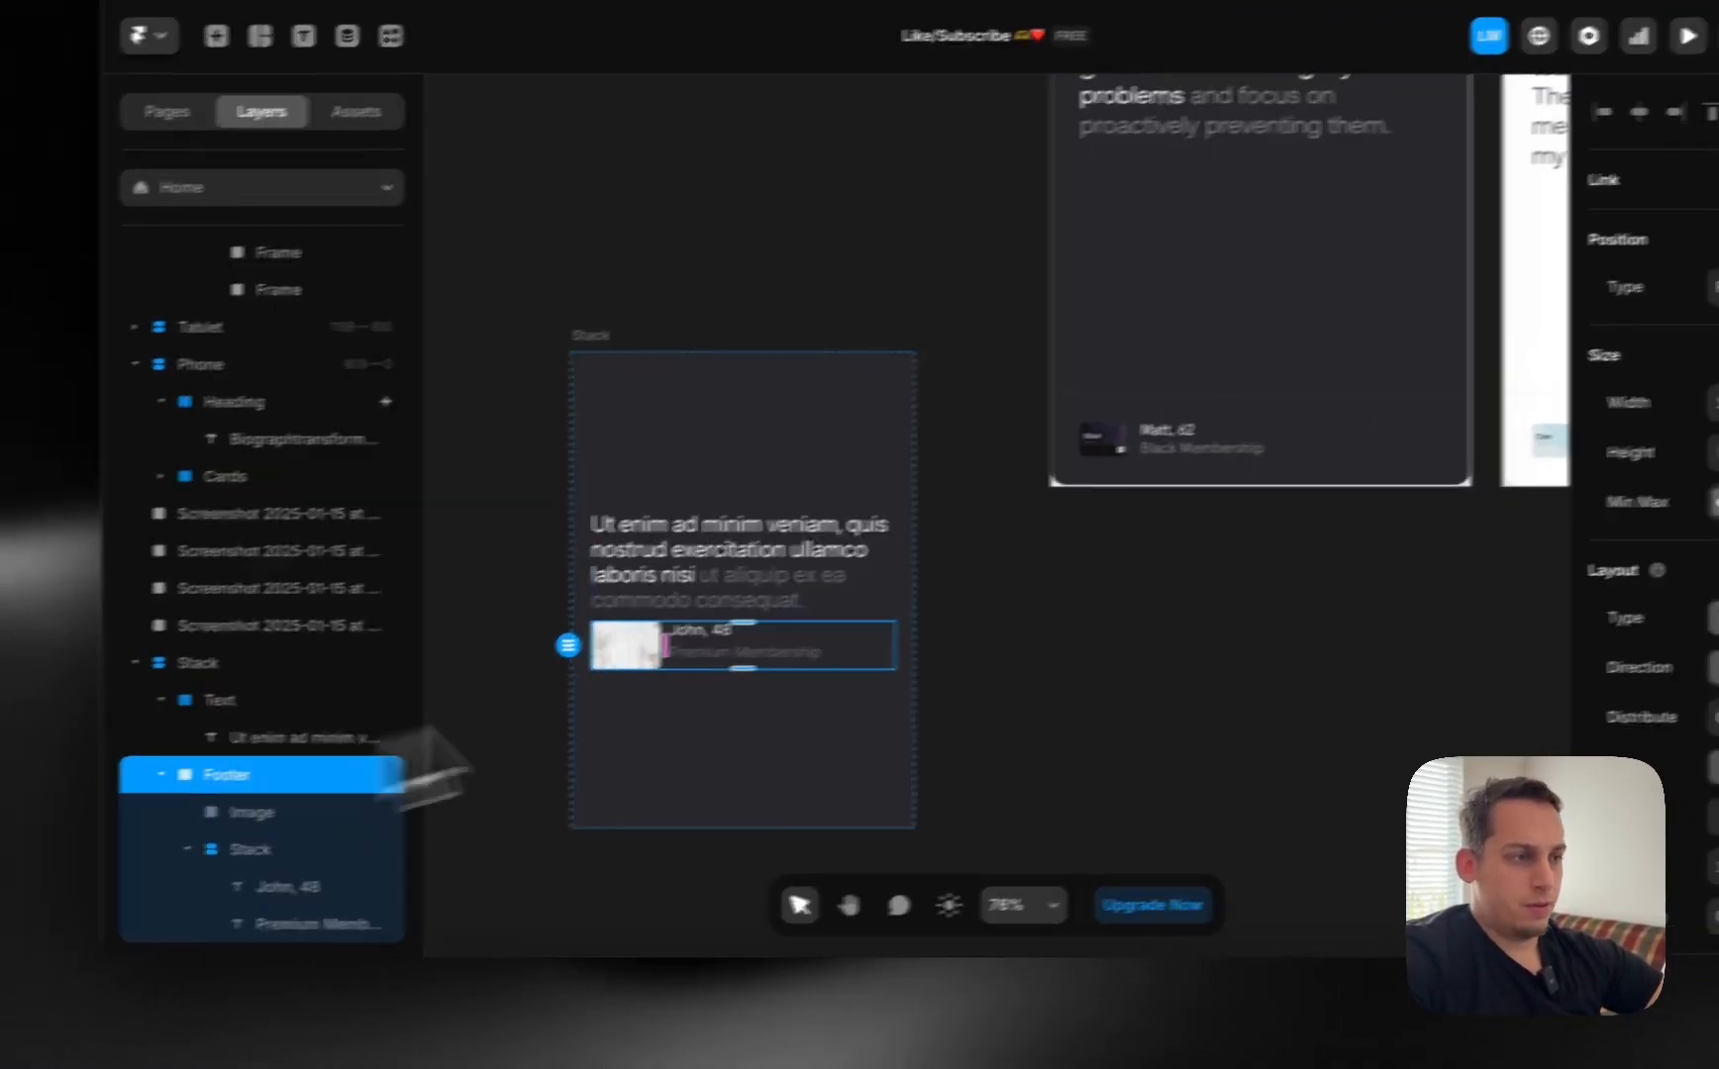
scroll(1099, 450, "up", 5)
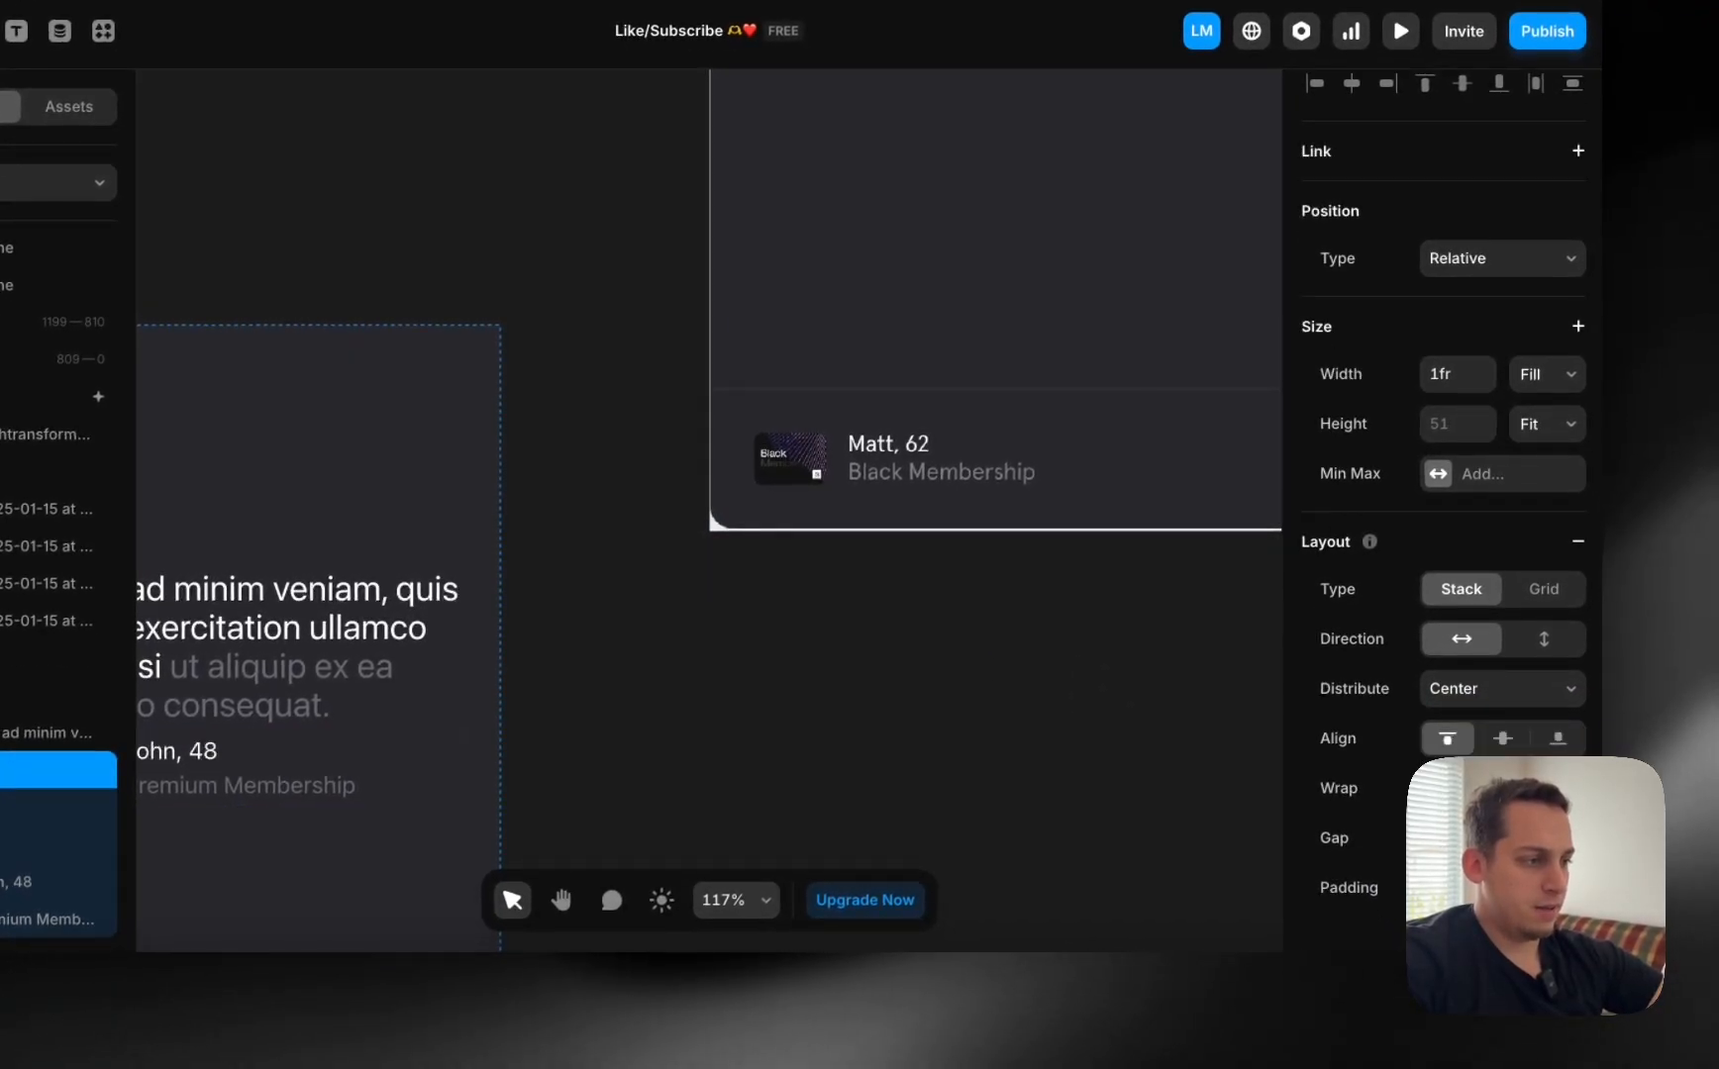
key("shift+Up")
scroll(1441, 511, "down", 7)
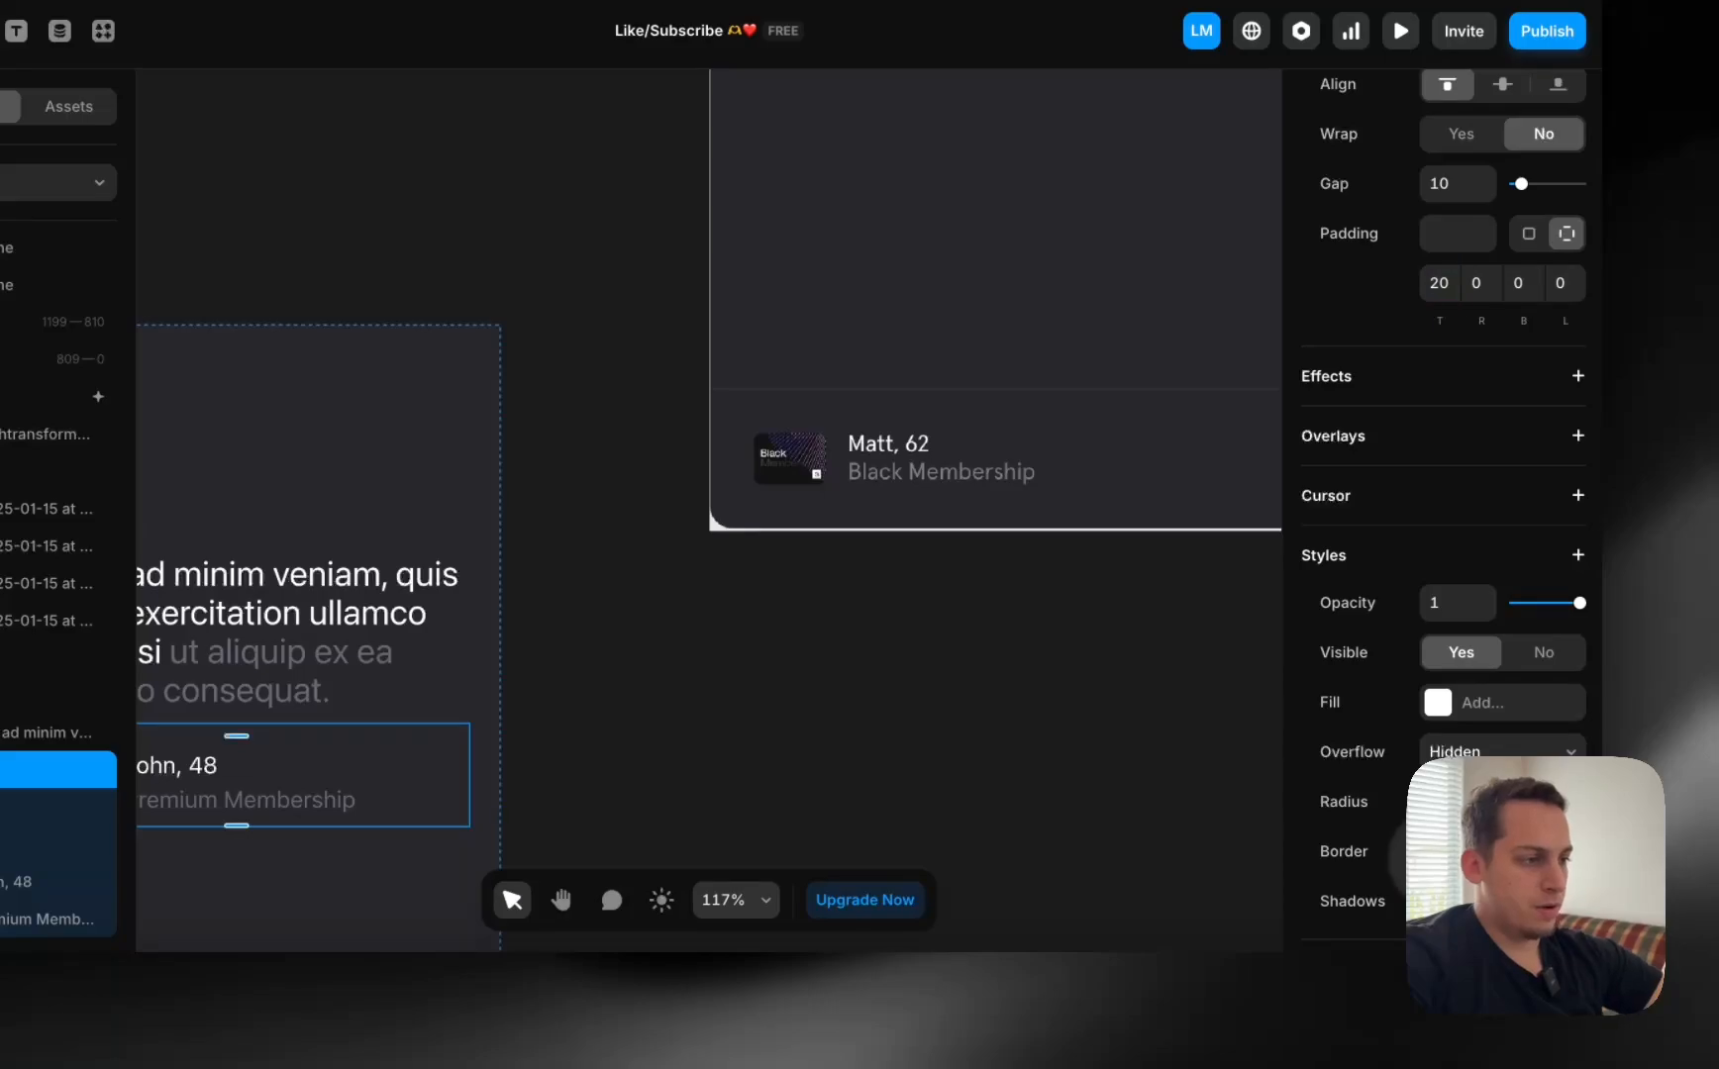
Add a border to the footer and sample its colour, #686973, from the dimmed part of the quote text.
left_click(1321, 853)
left_click(1095, 802)
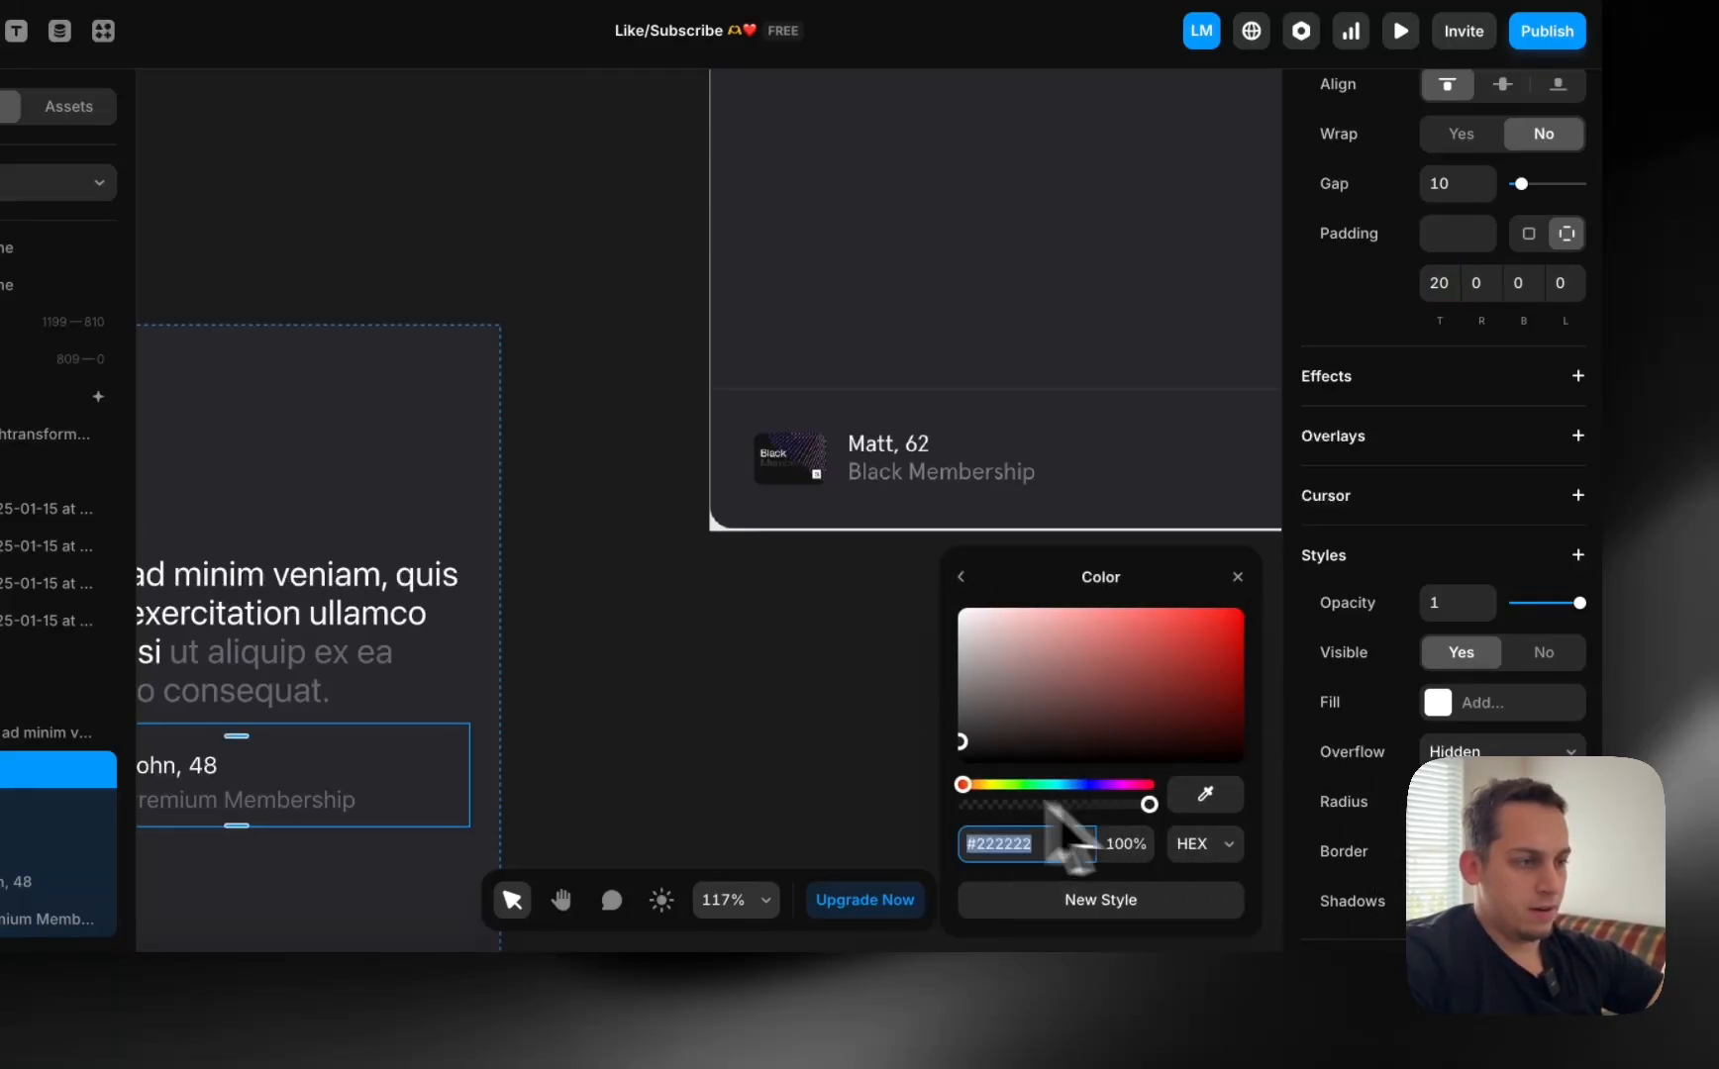
left_click(1210, 792)
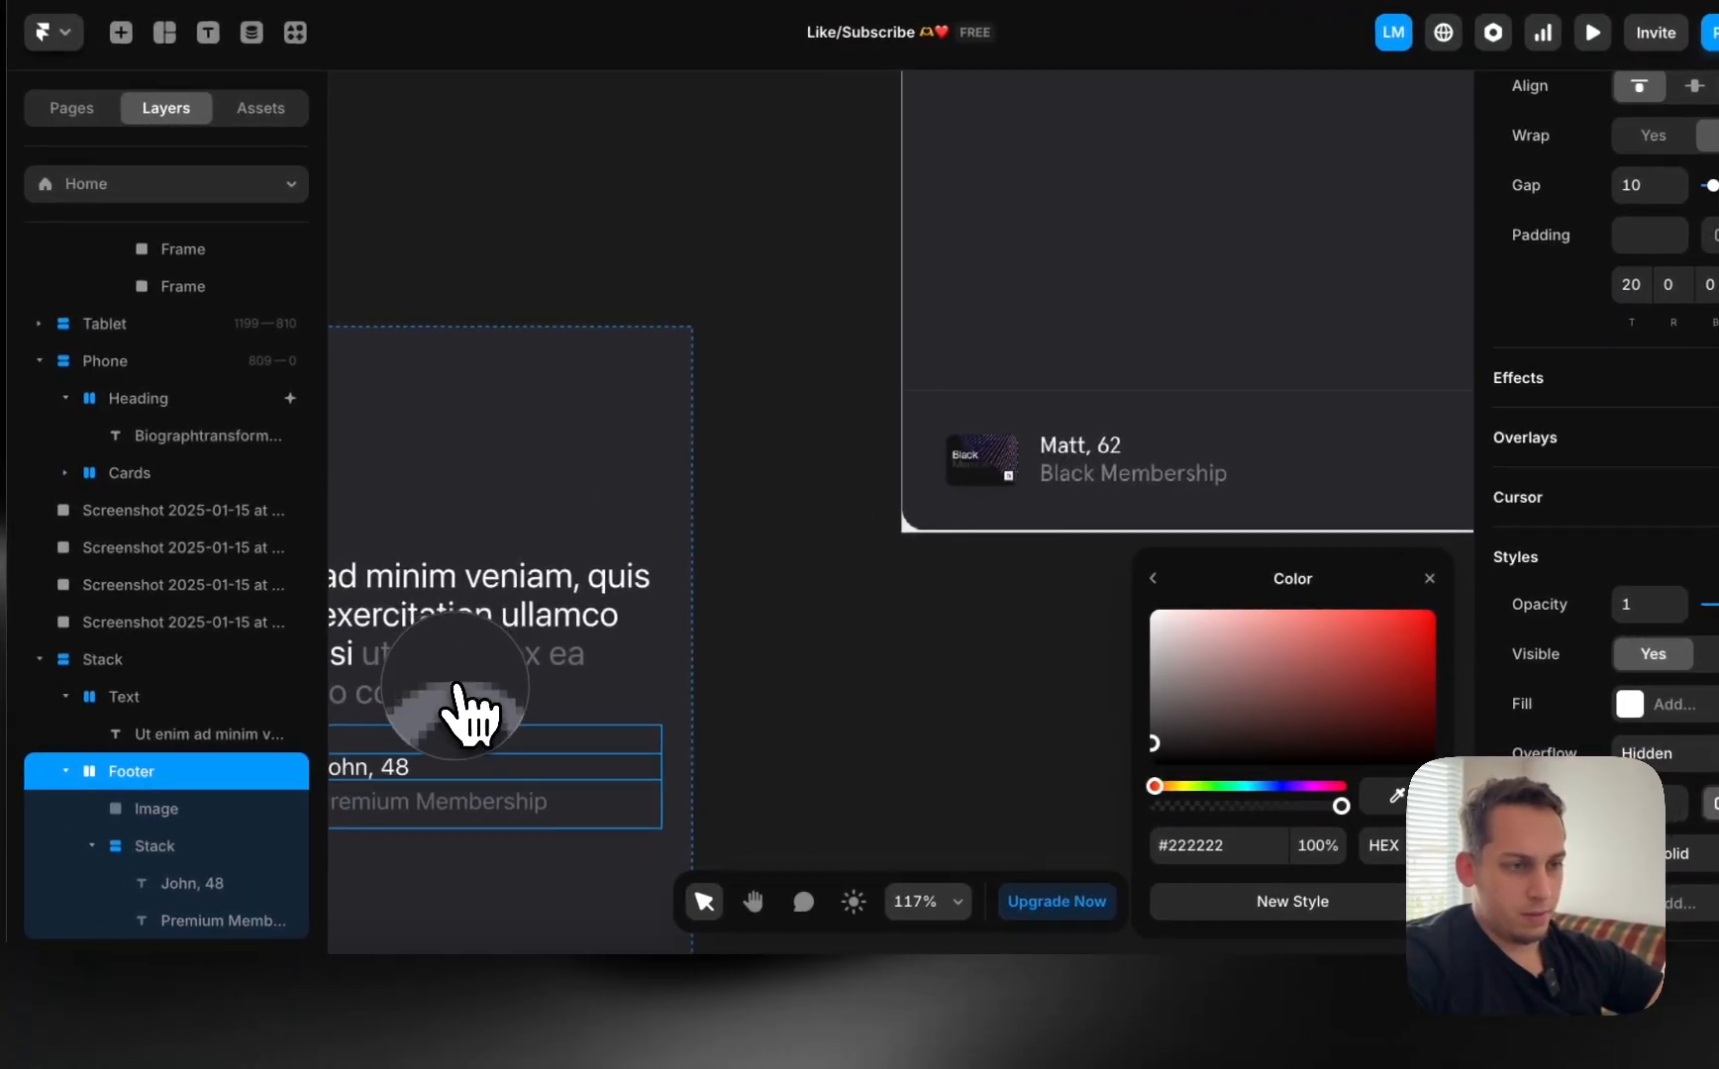
left_click(442, 691)
scroll(683, 669, "left", 3)
scroll(683, 669, "down", 1)
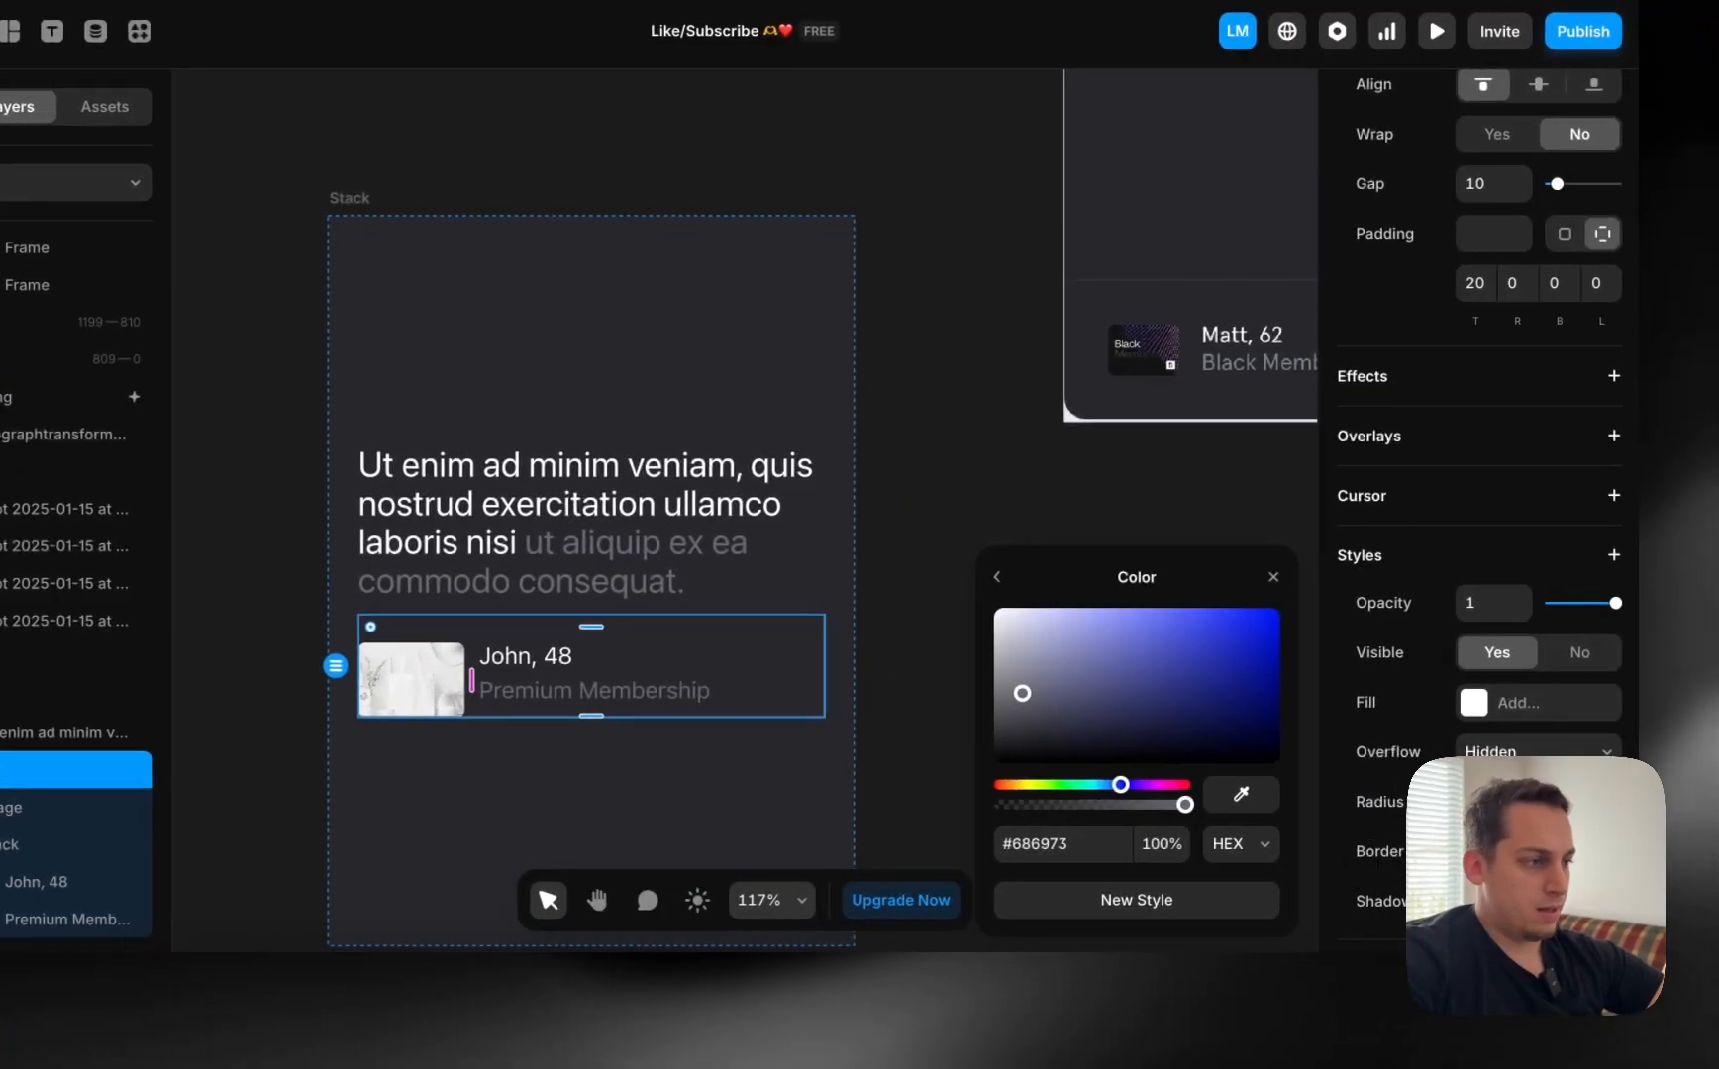
Limit the footer's border to the top edge, with width 1 there and 0 on the right, bottom and left sides.
left_click(1649, 853)
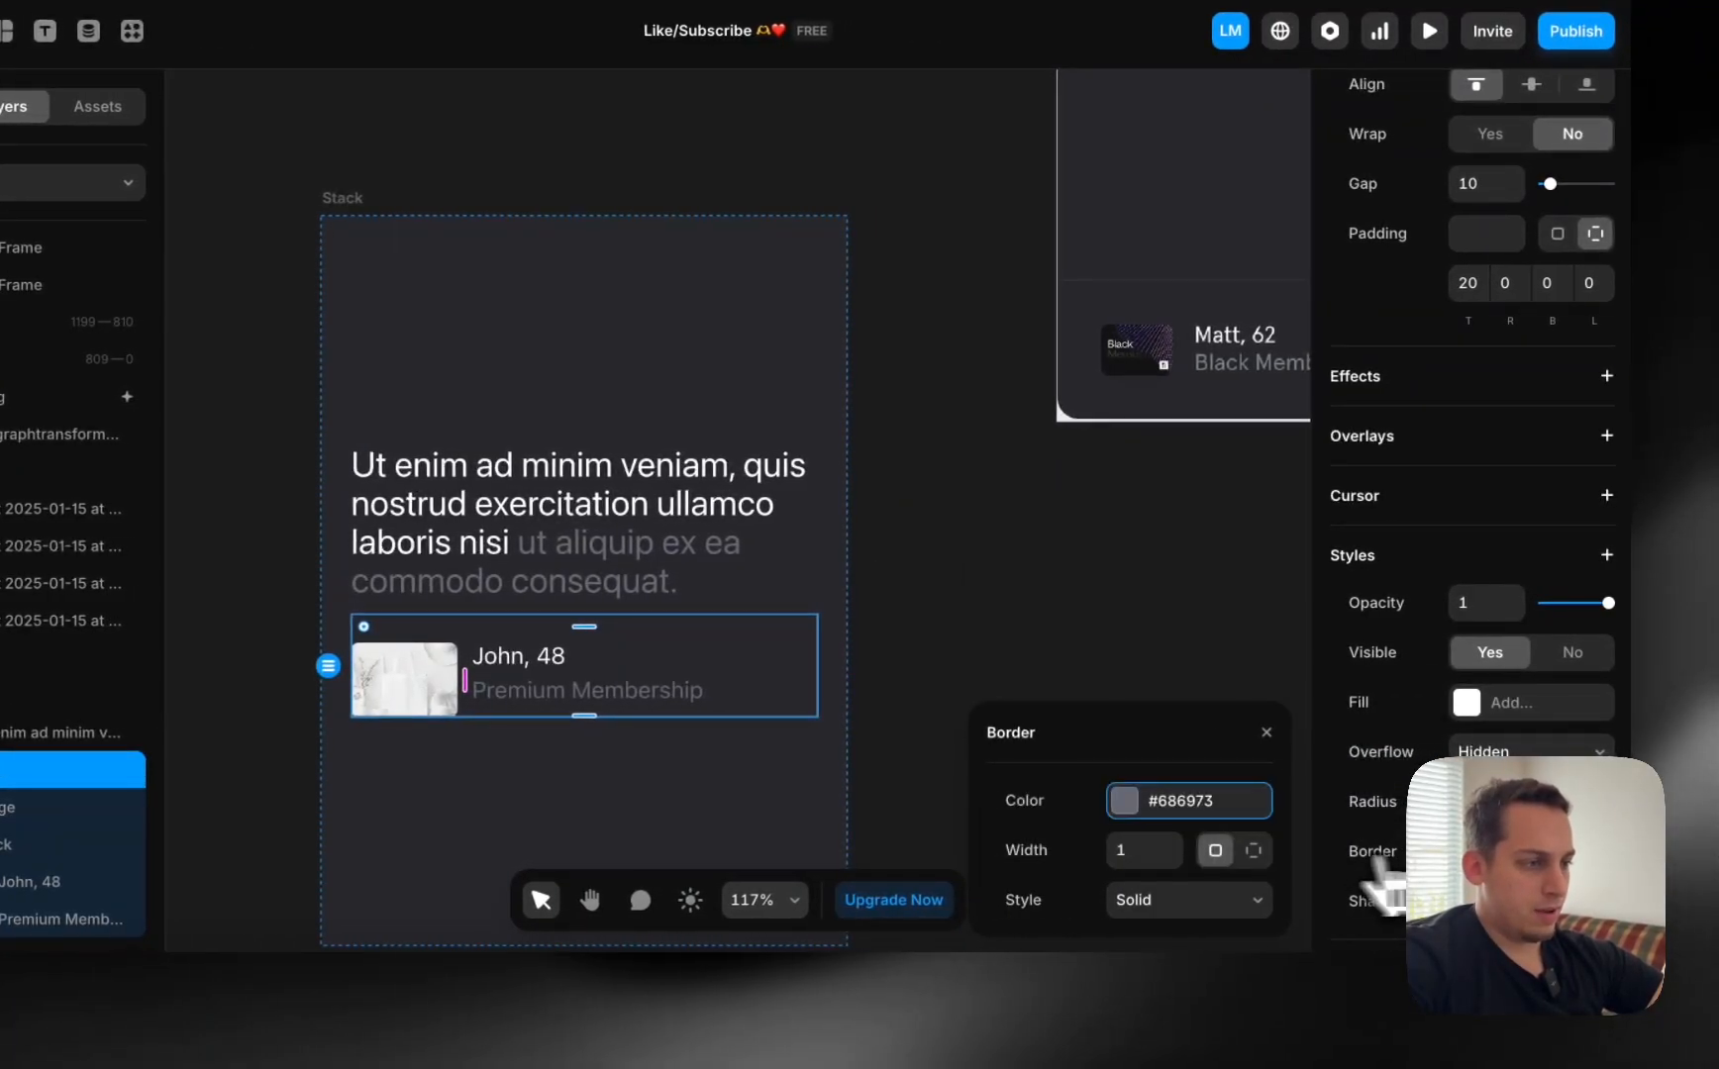
left_click(1253, 849)
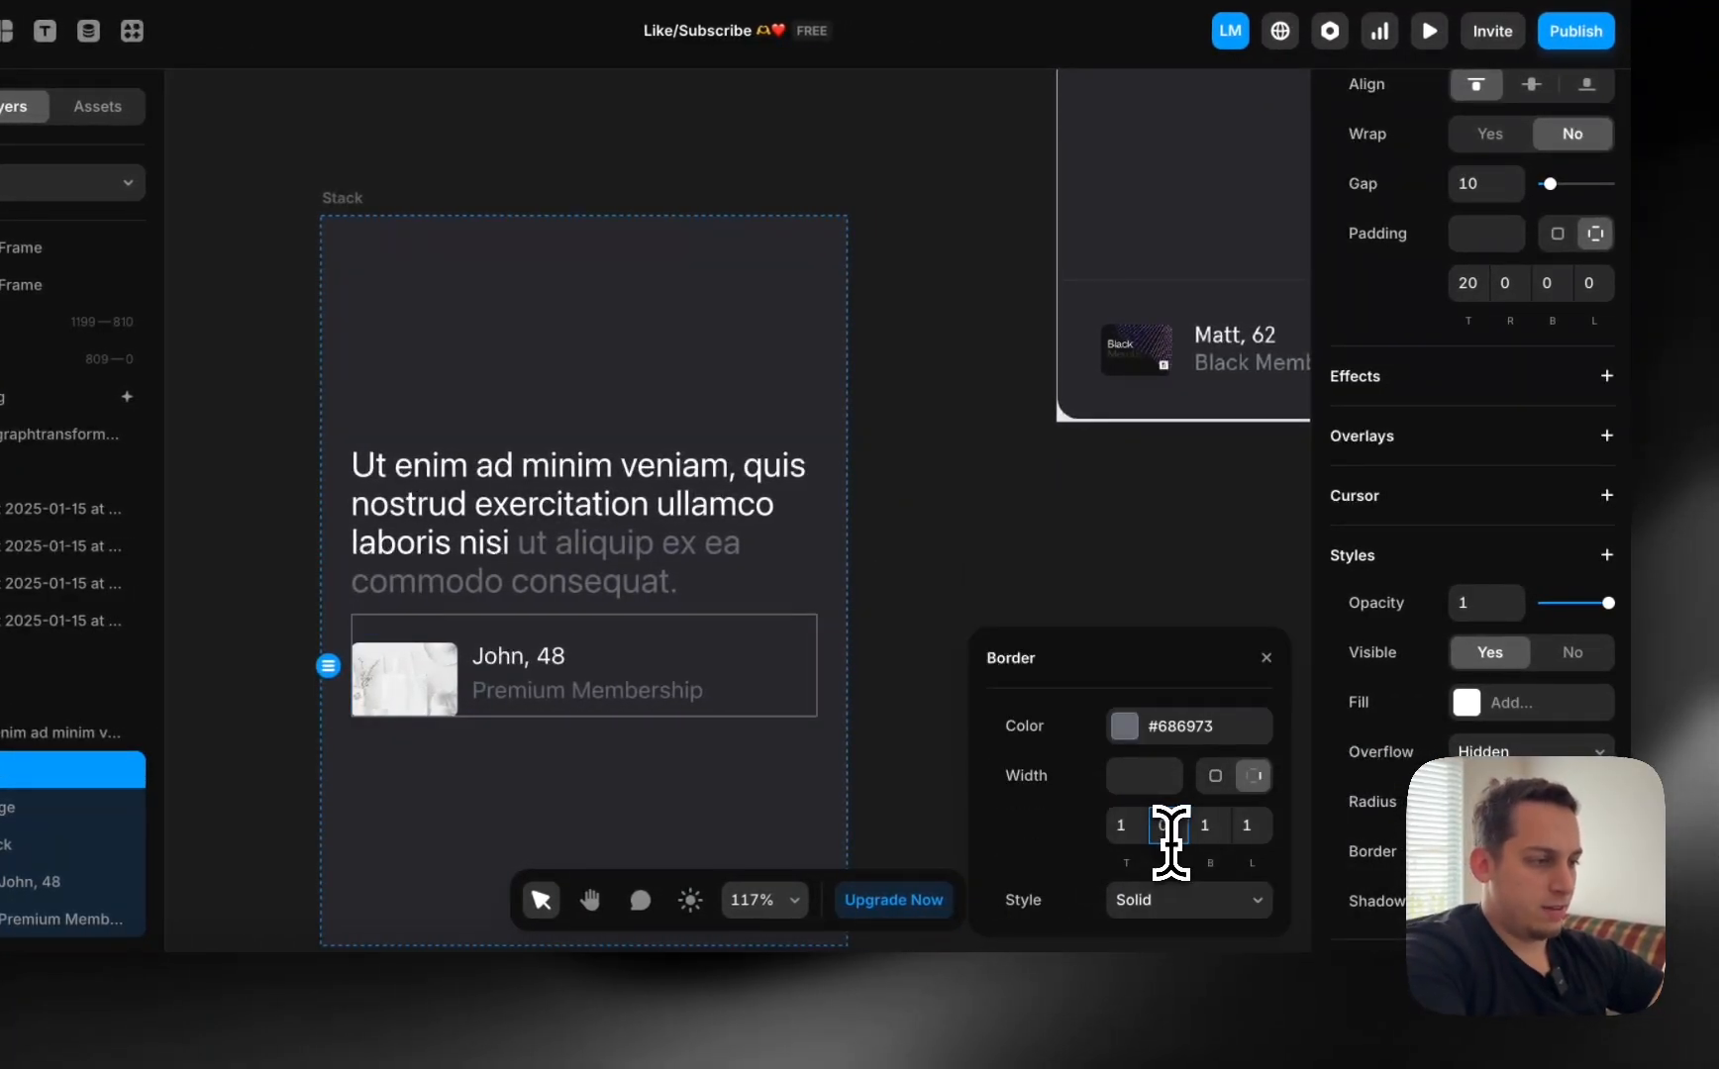
left_click(1247, 825)
type("0")
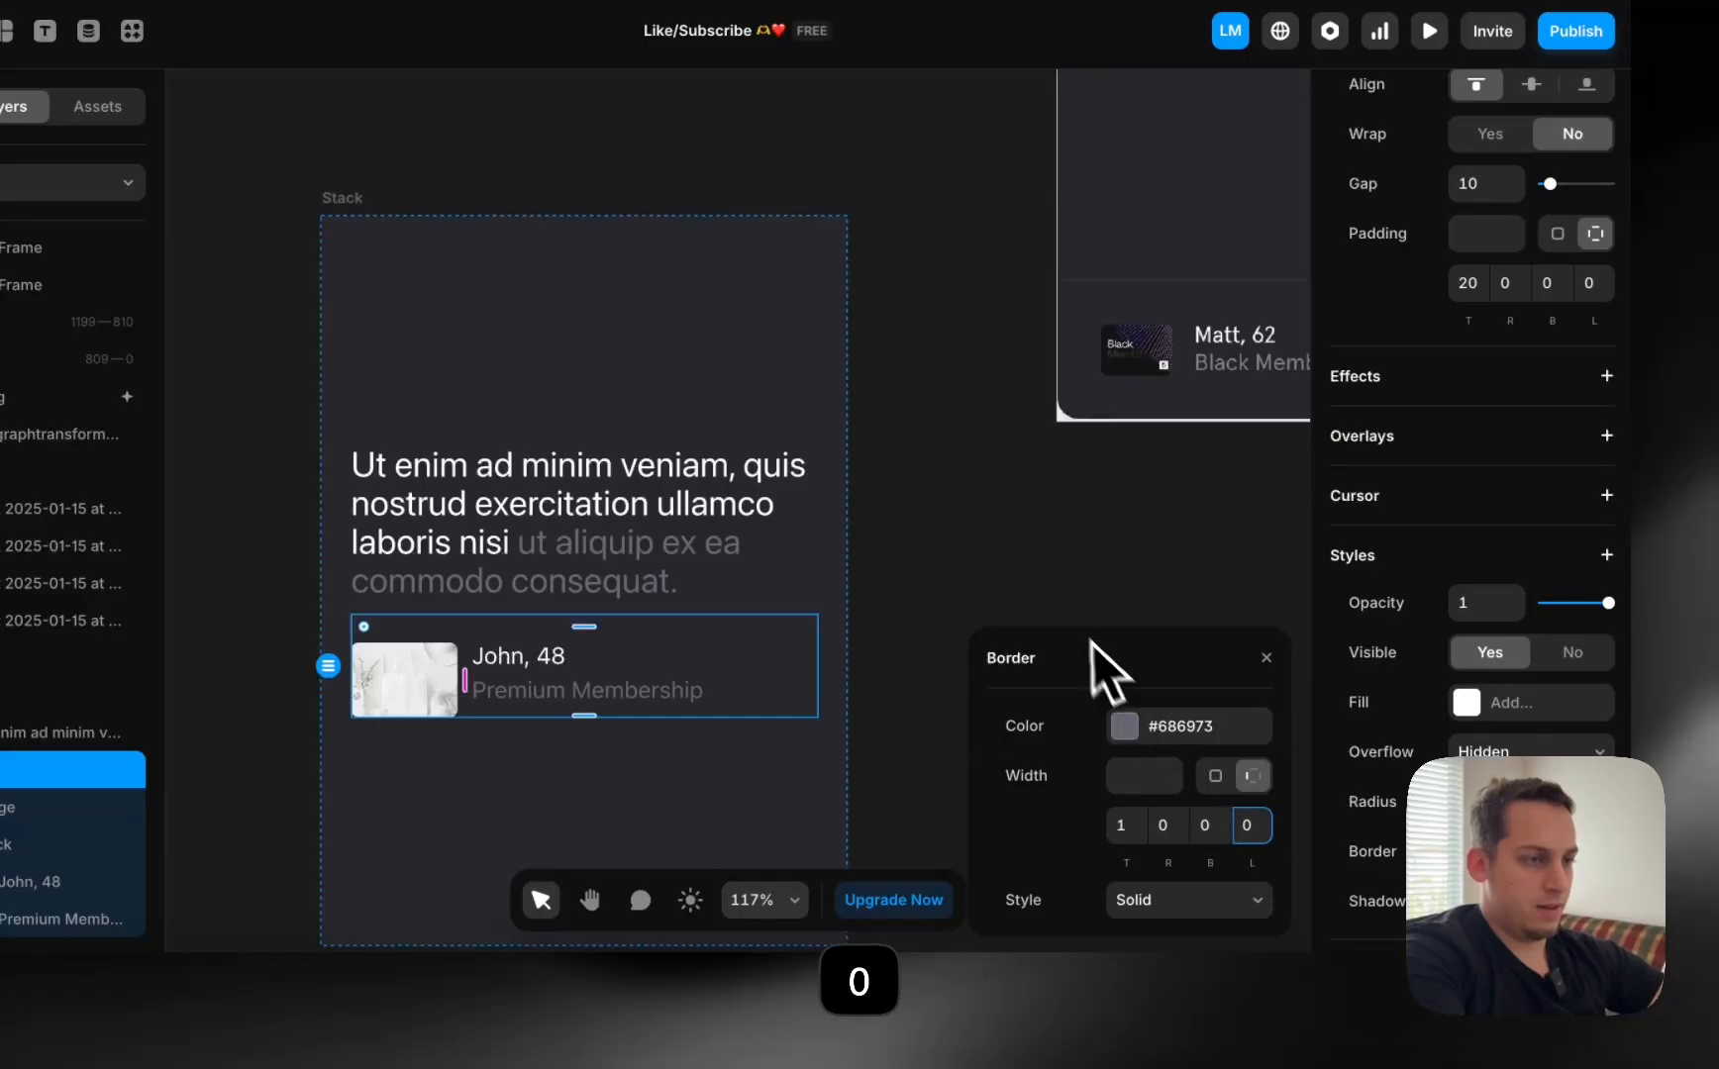
left_click(948, 632)
left_click(756, 650)
left_click(731, 631)
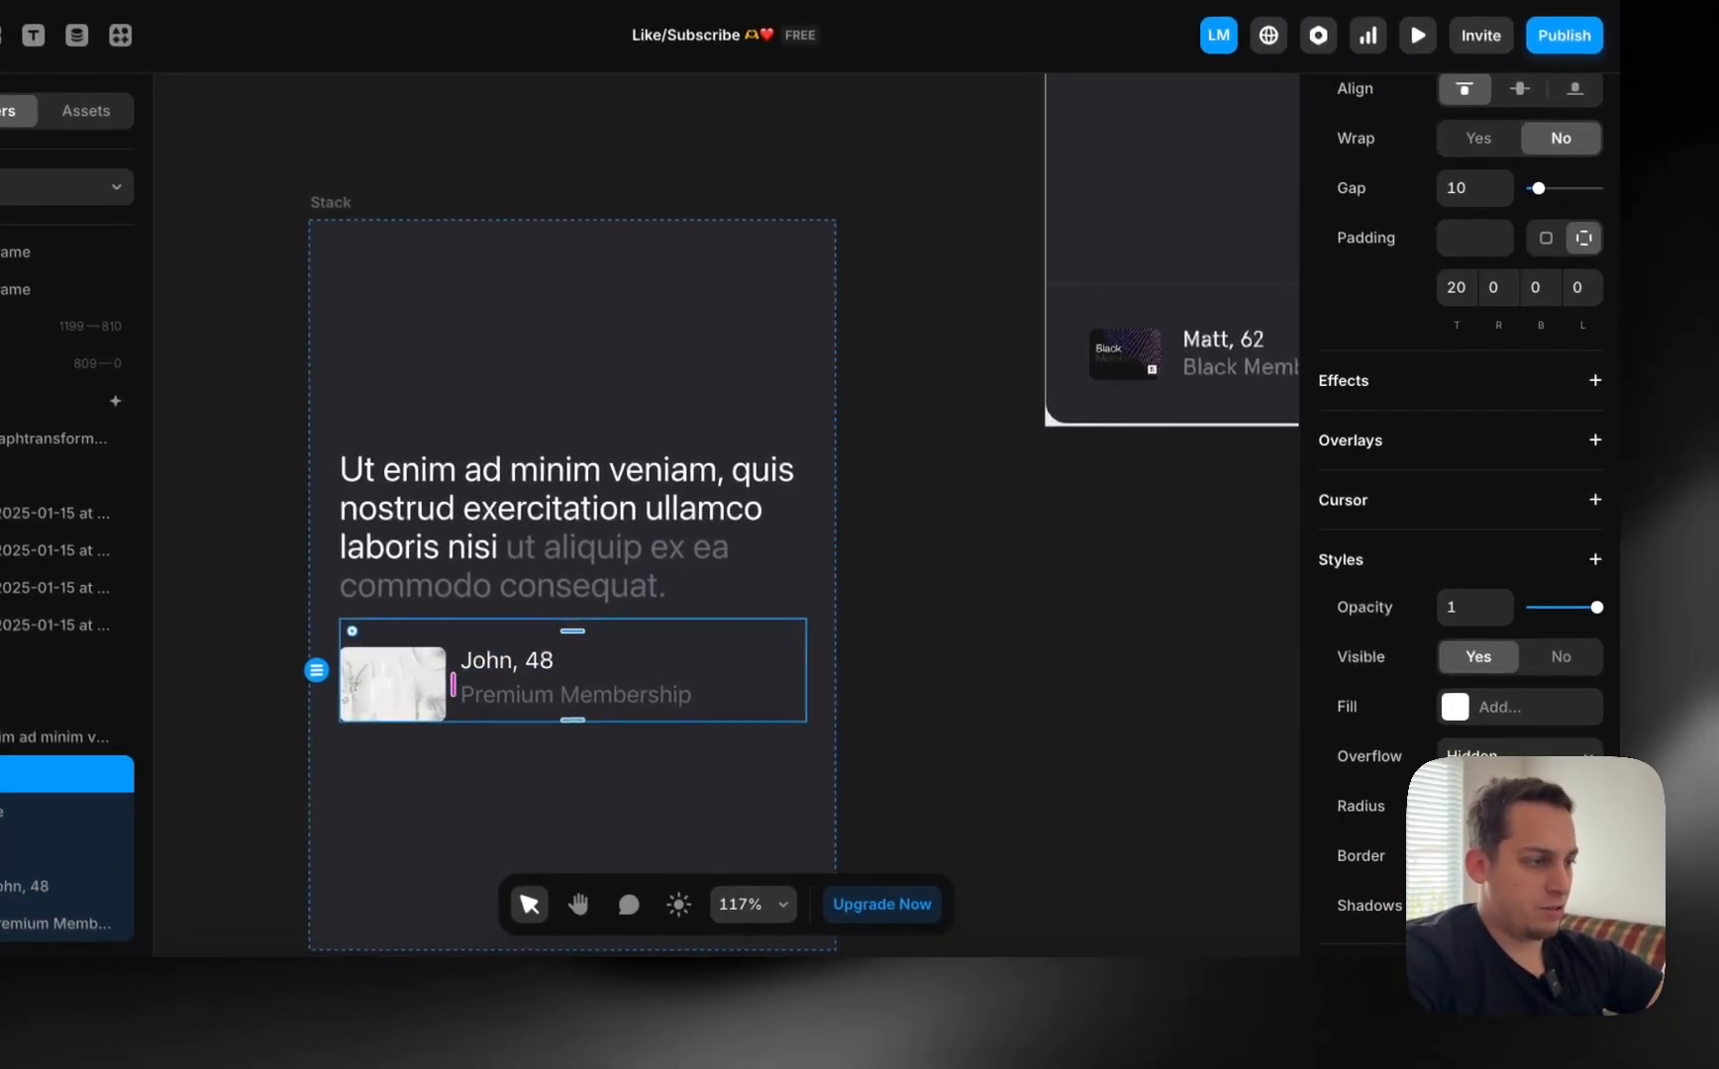
Lower the opacity of the footer's border colour.
left_click(1485, 856)
left_click(1113, 731)
left_click(1062, 848)
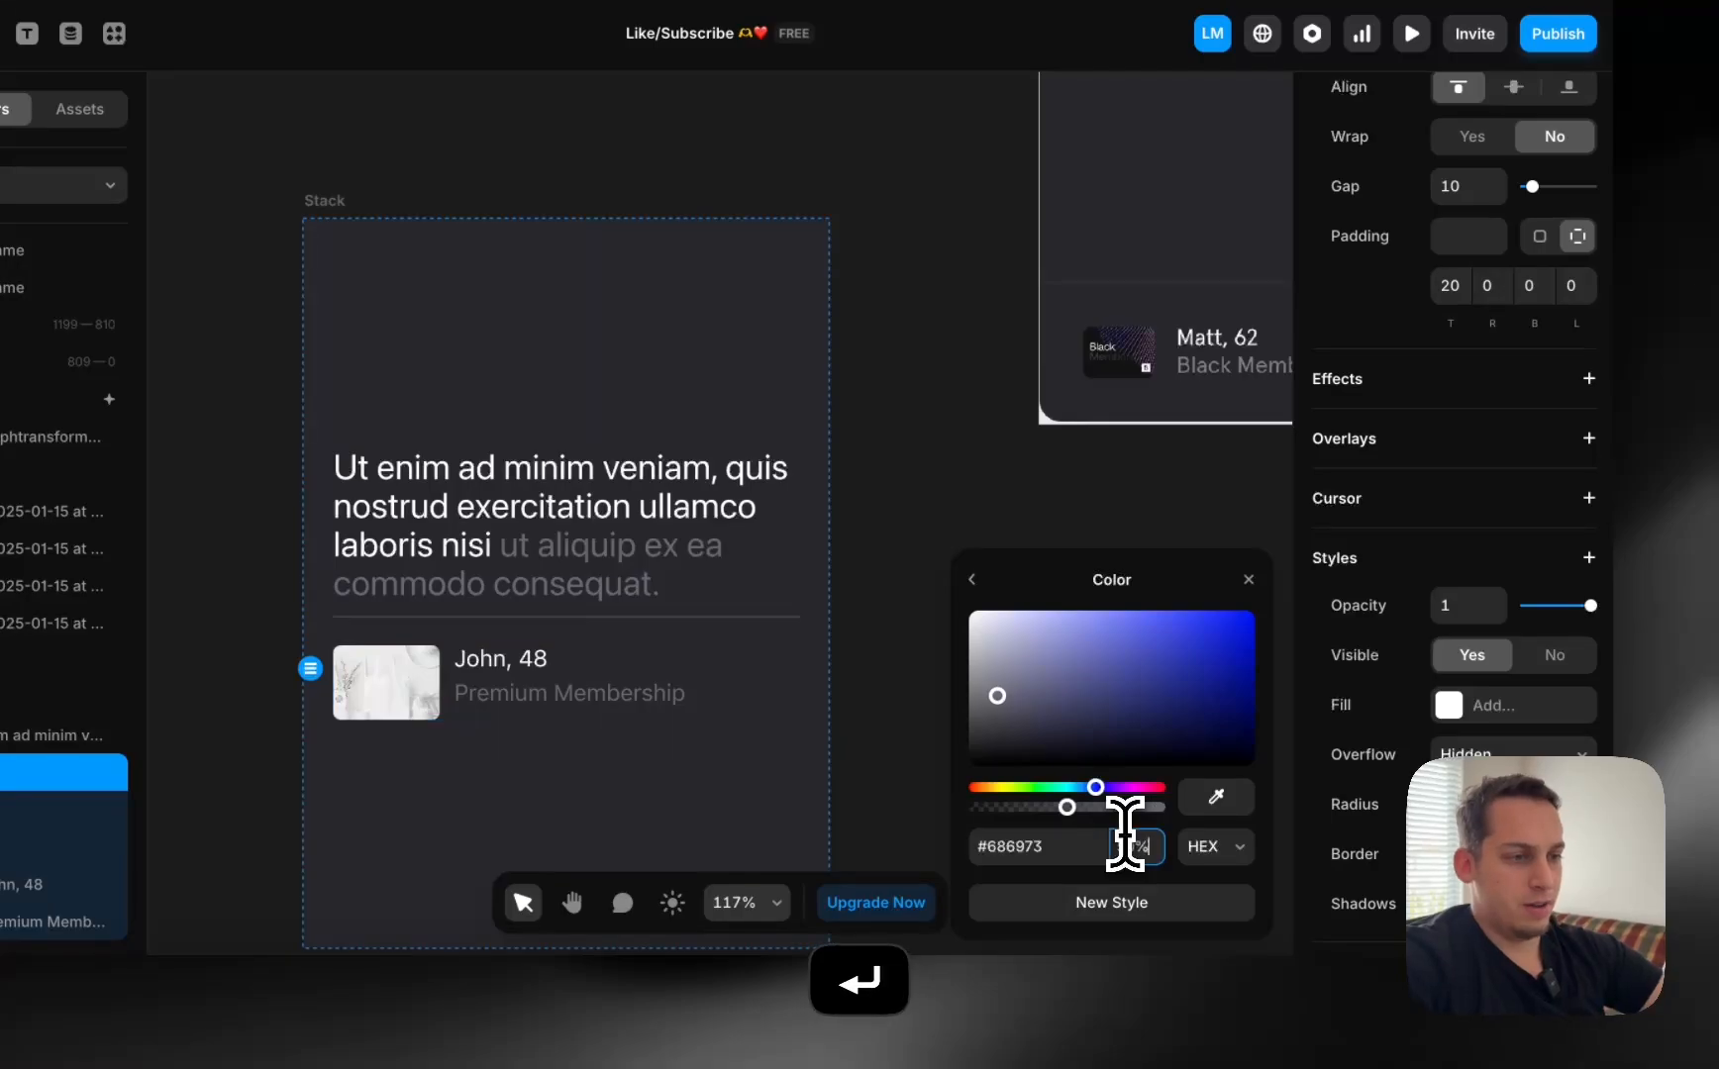
left_click(906, 531)
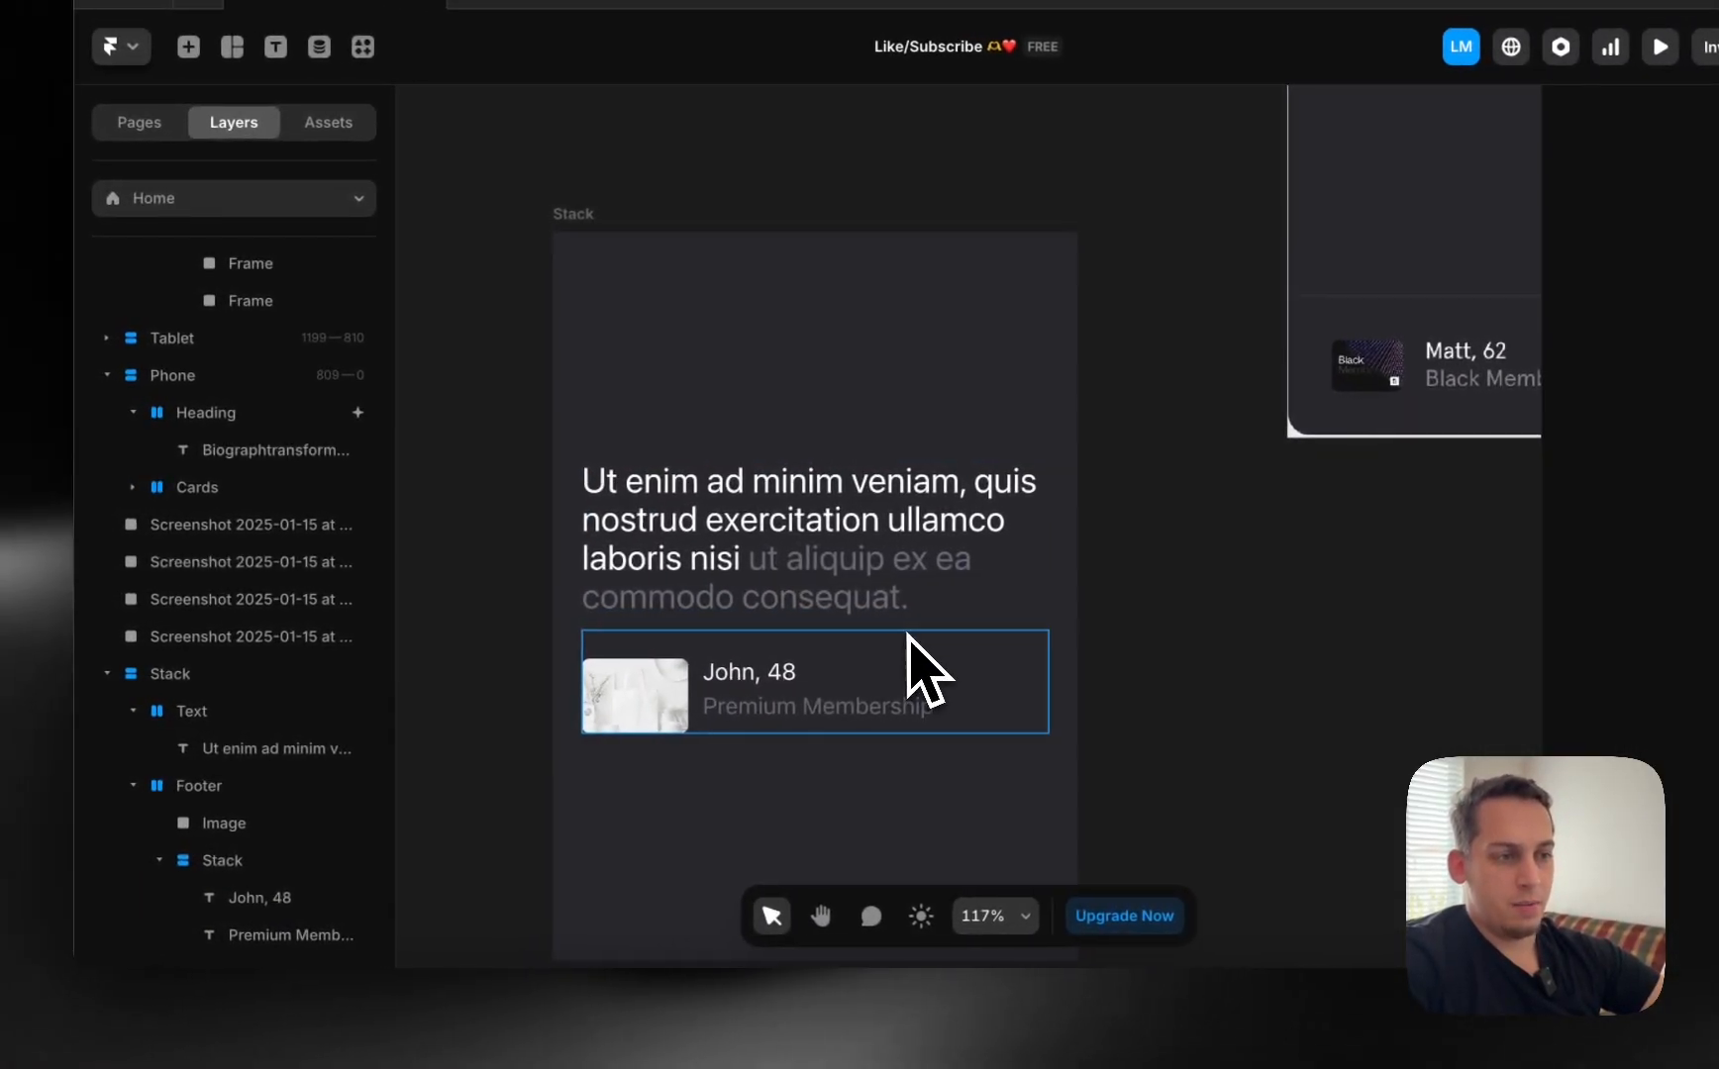
Set the outer card stack's distribution to Space Between.
left_click(877, 600)
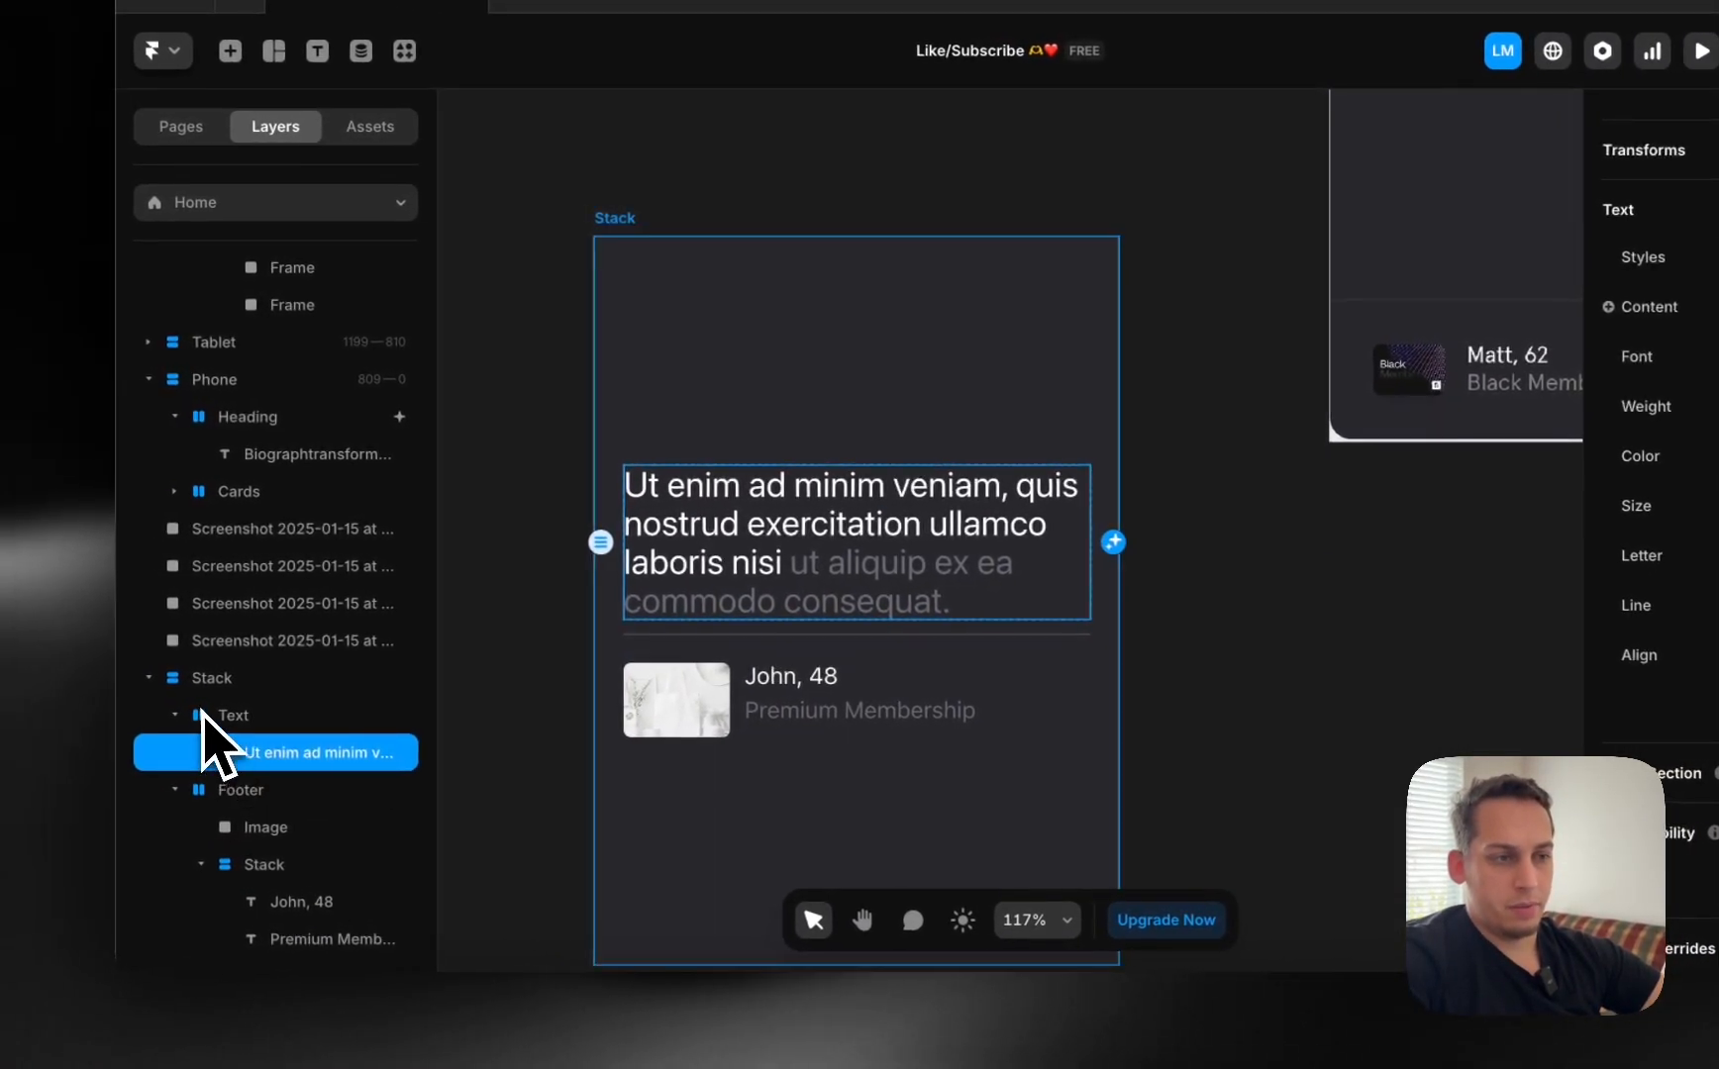
left_click(213, 681)
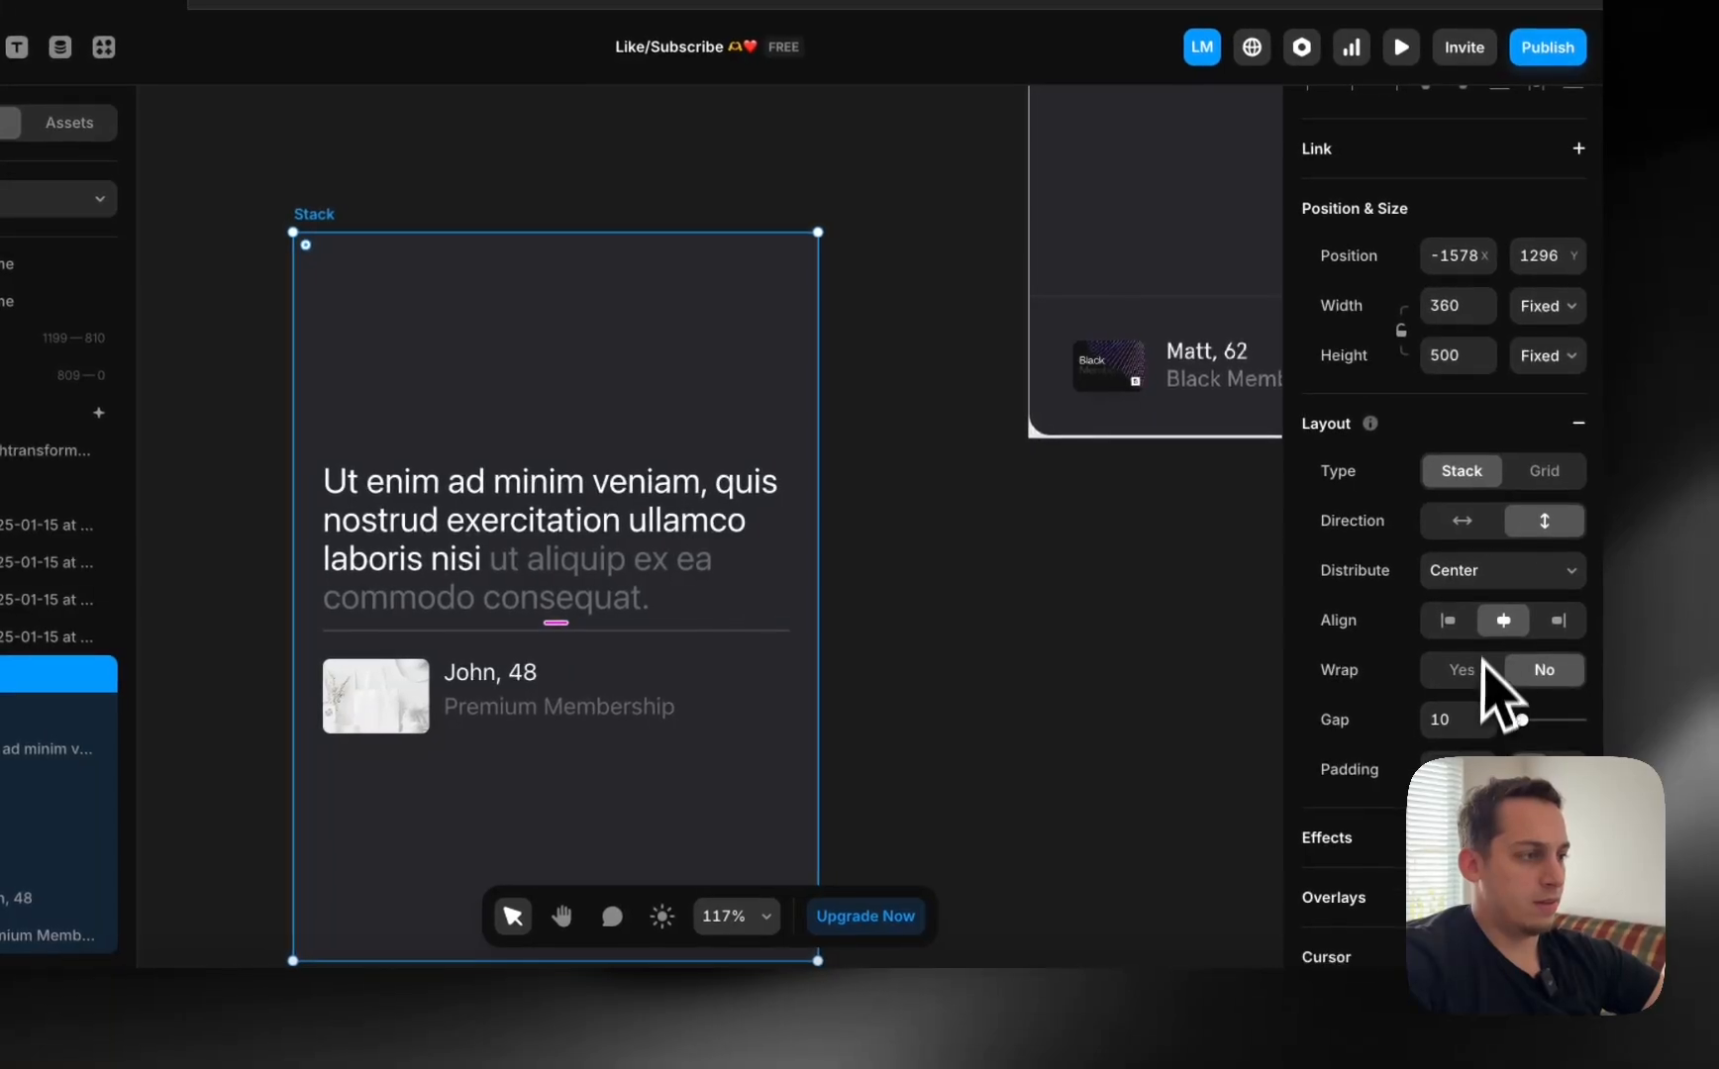
left_click(1440, 574)
left_click(1527, 634)
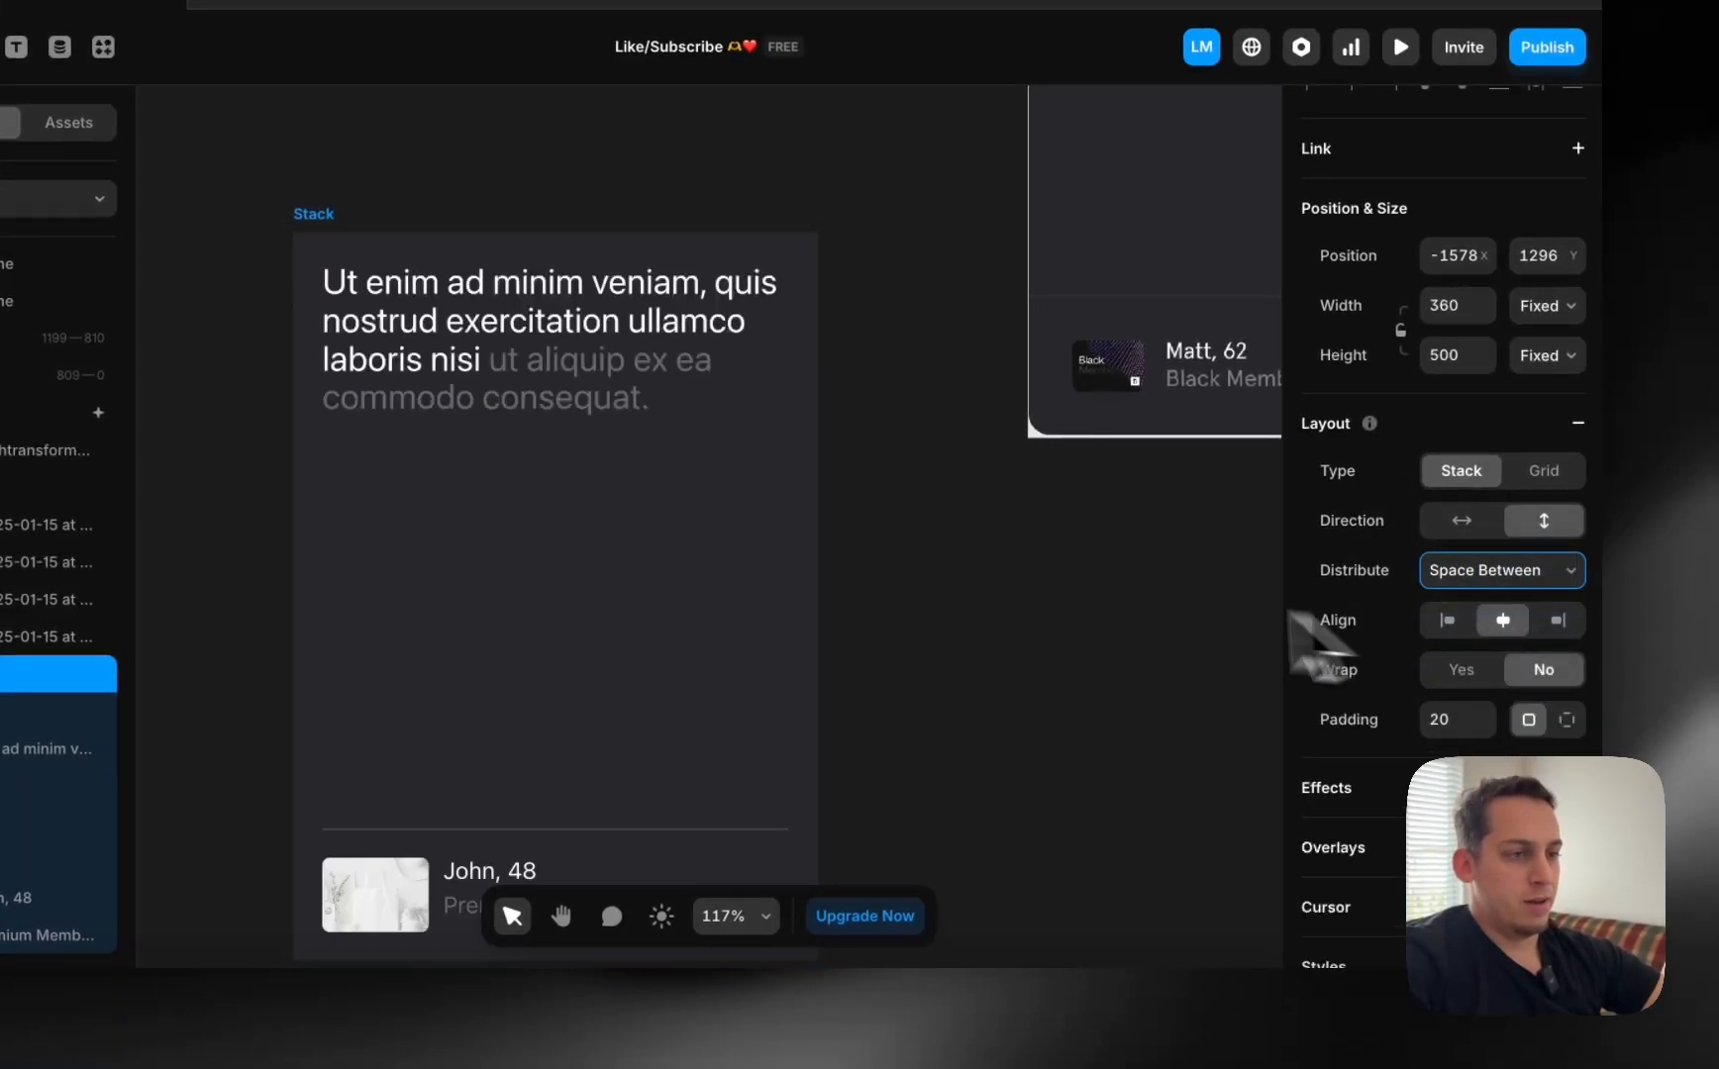
left_click(1029, 609)
Shrink the footer image, using the reference testimonial cards as a guide for its proportions.
scroll(1017, 612, "down", 5)
scroll(1013, 609, "down", 3)
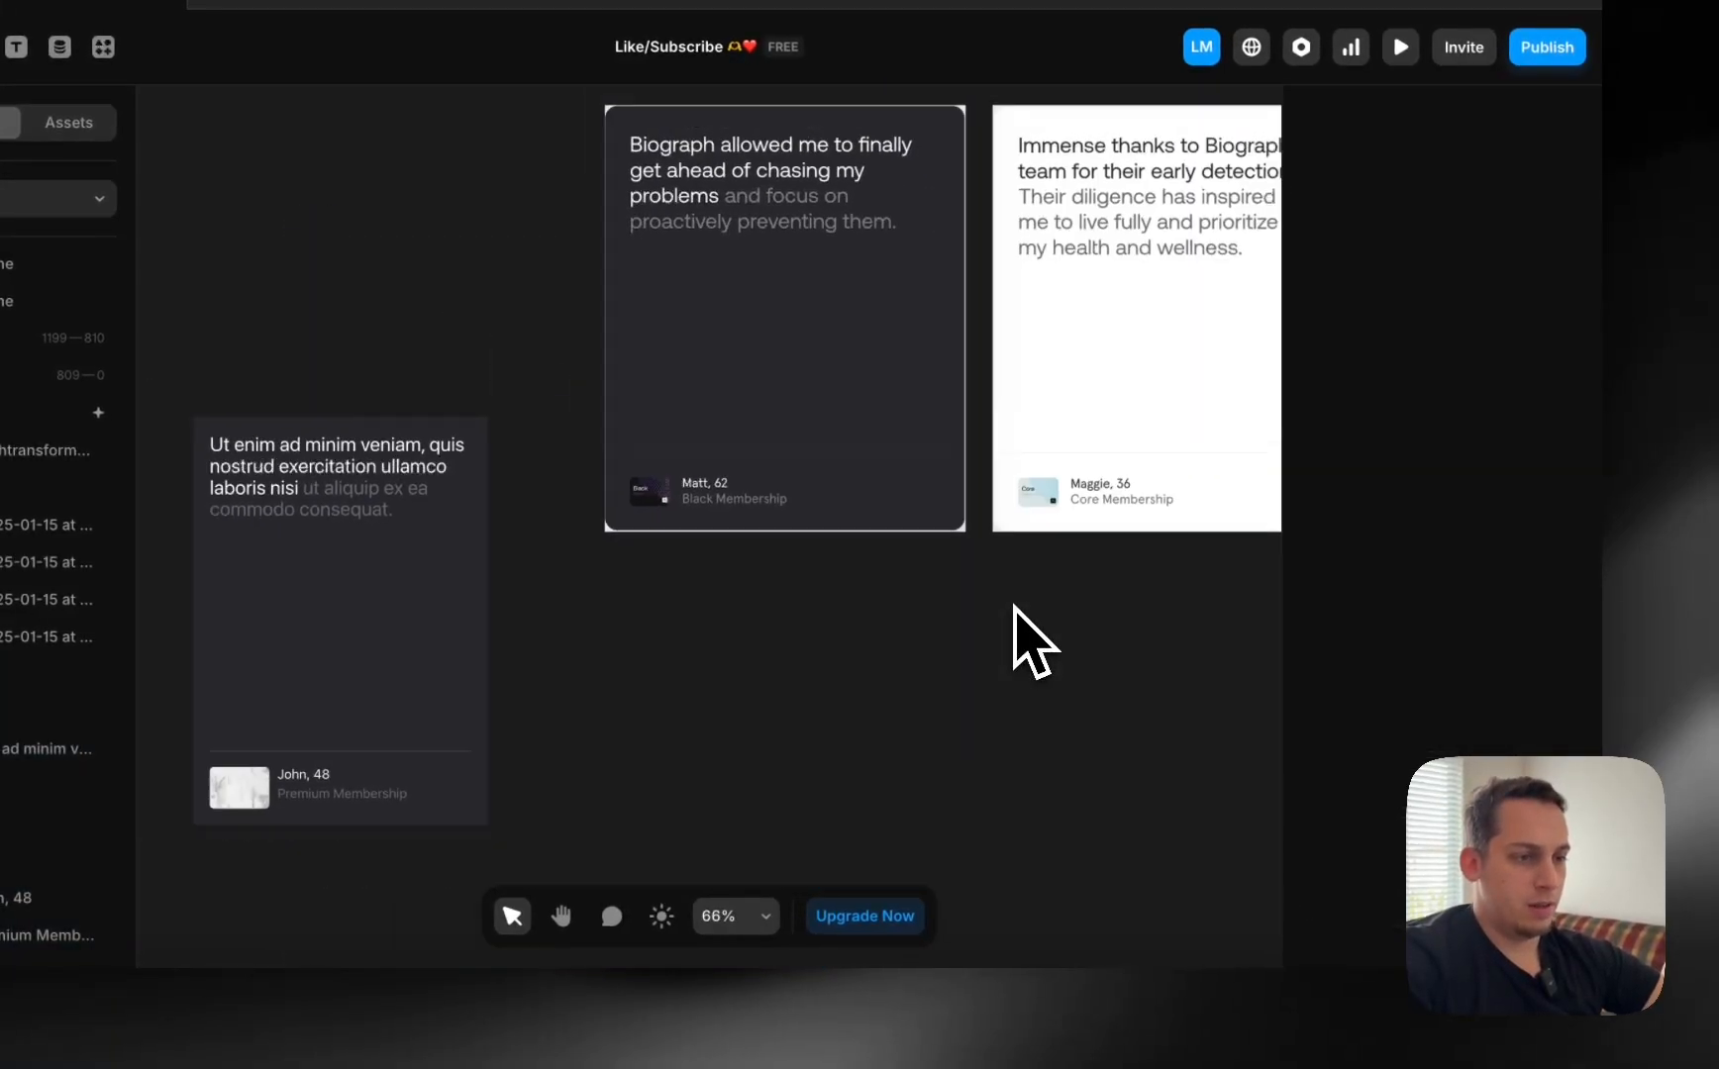
scroll(633, 730, "up", 4)
left_click(602, 733)
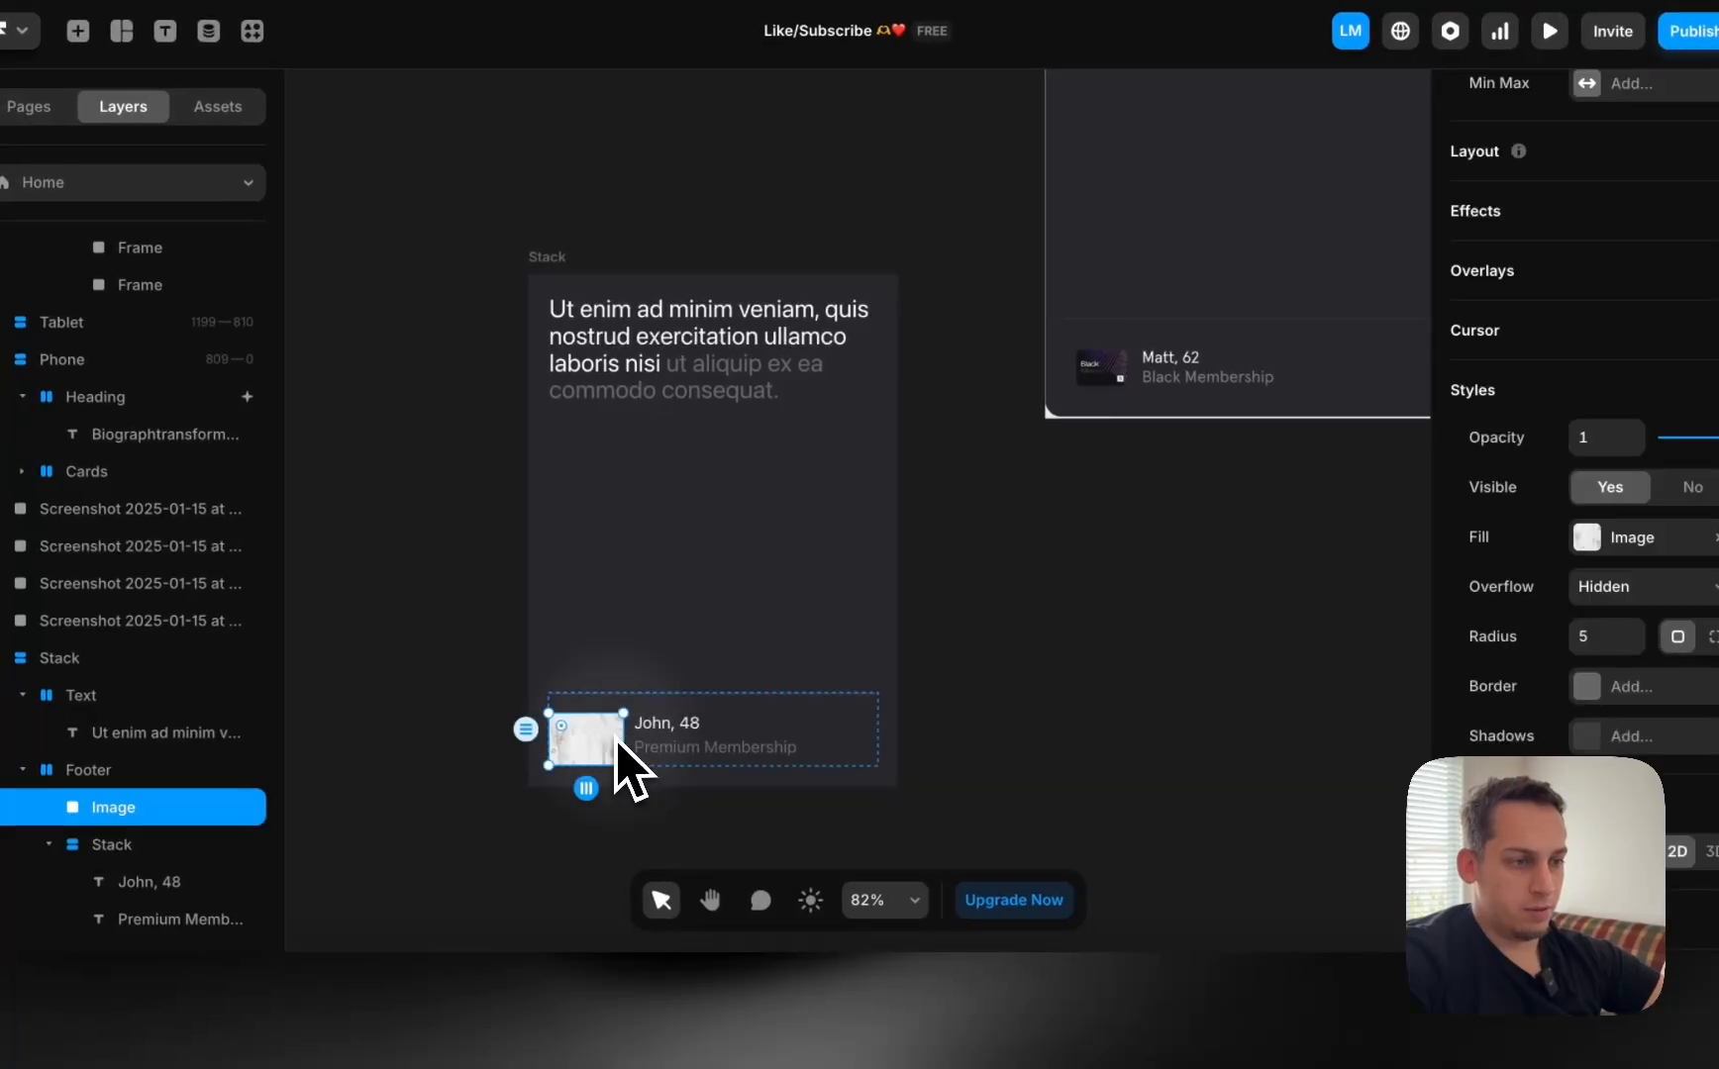
scroll(612, 744, "up", 4)
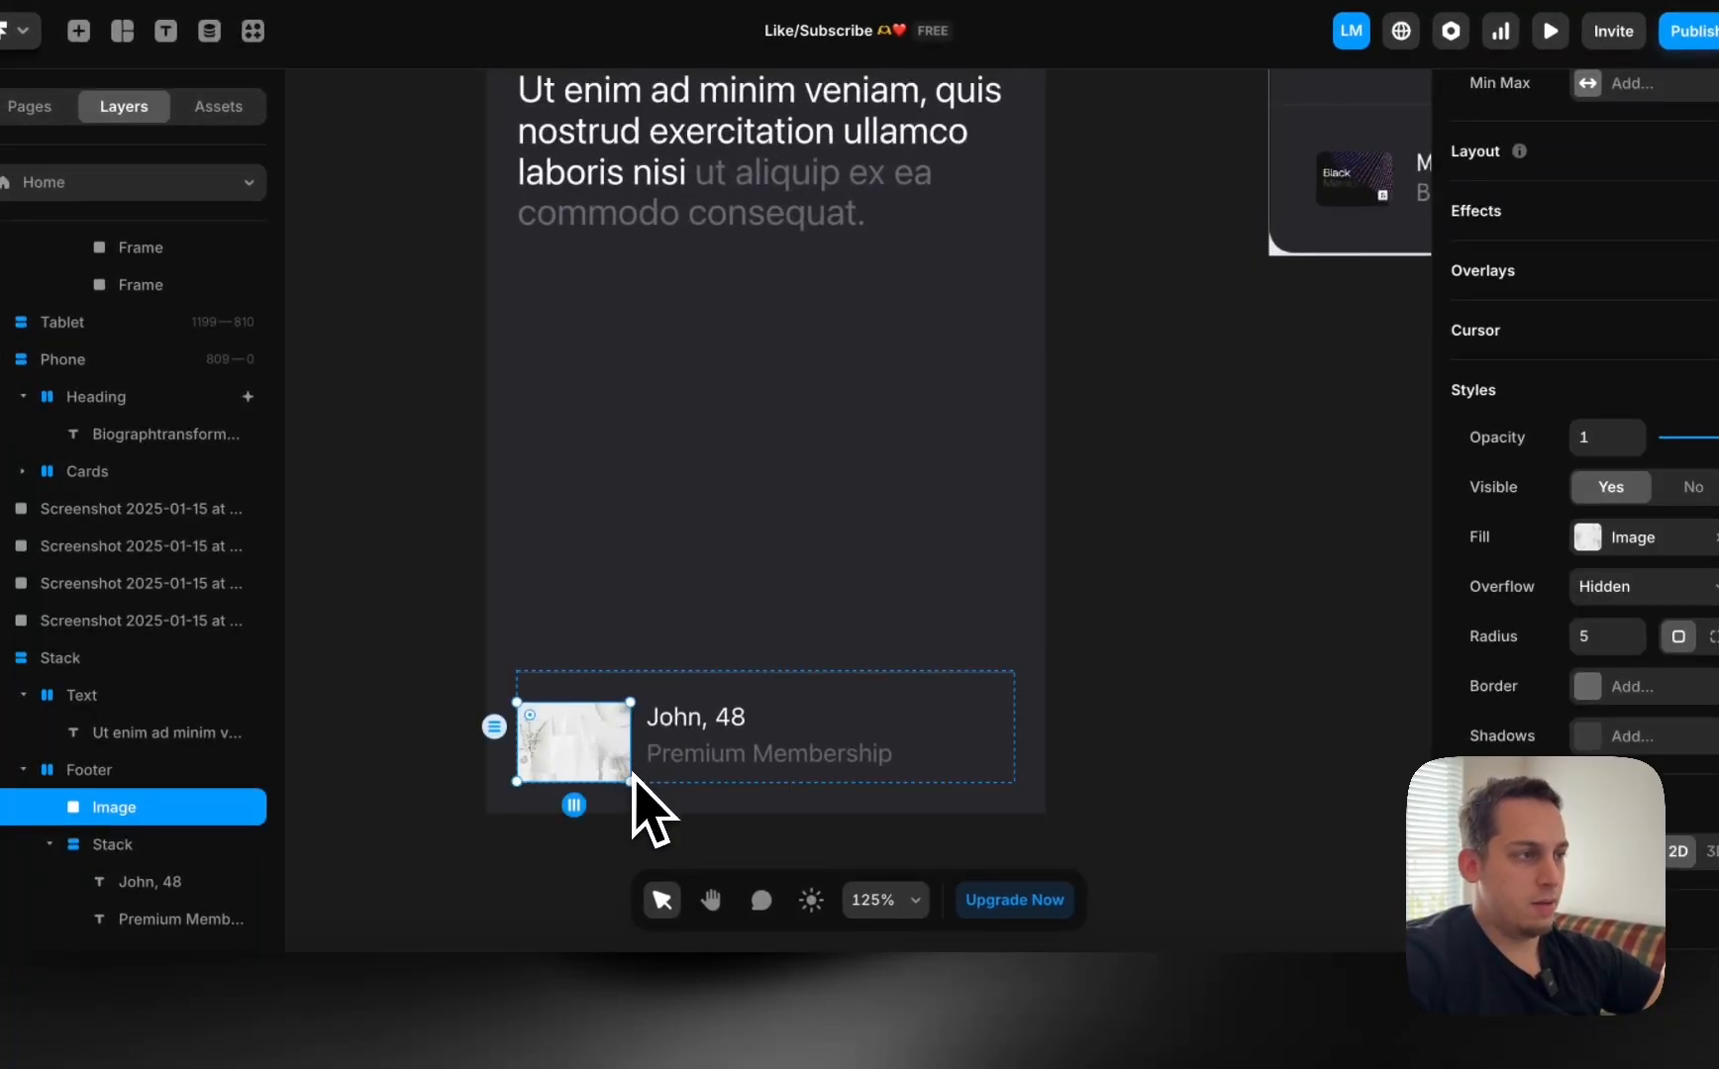
scroll(633, 779, "down", 2)
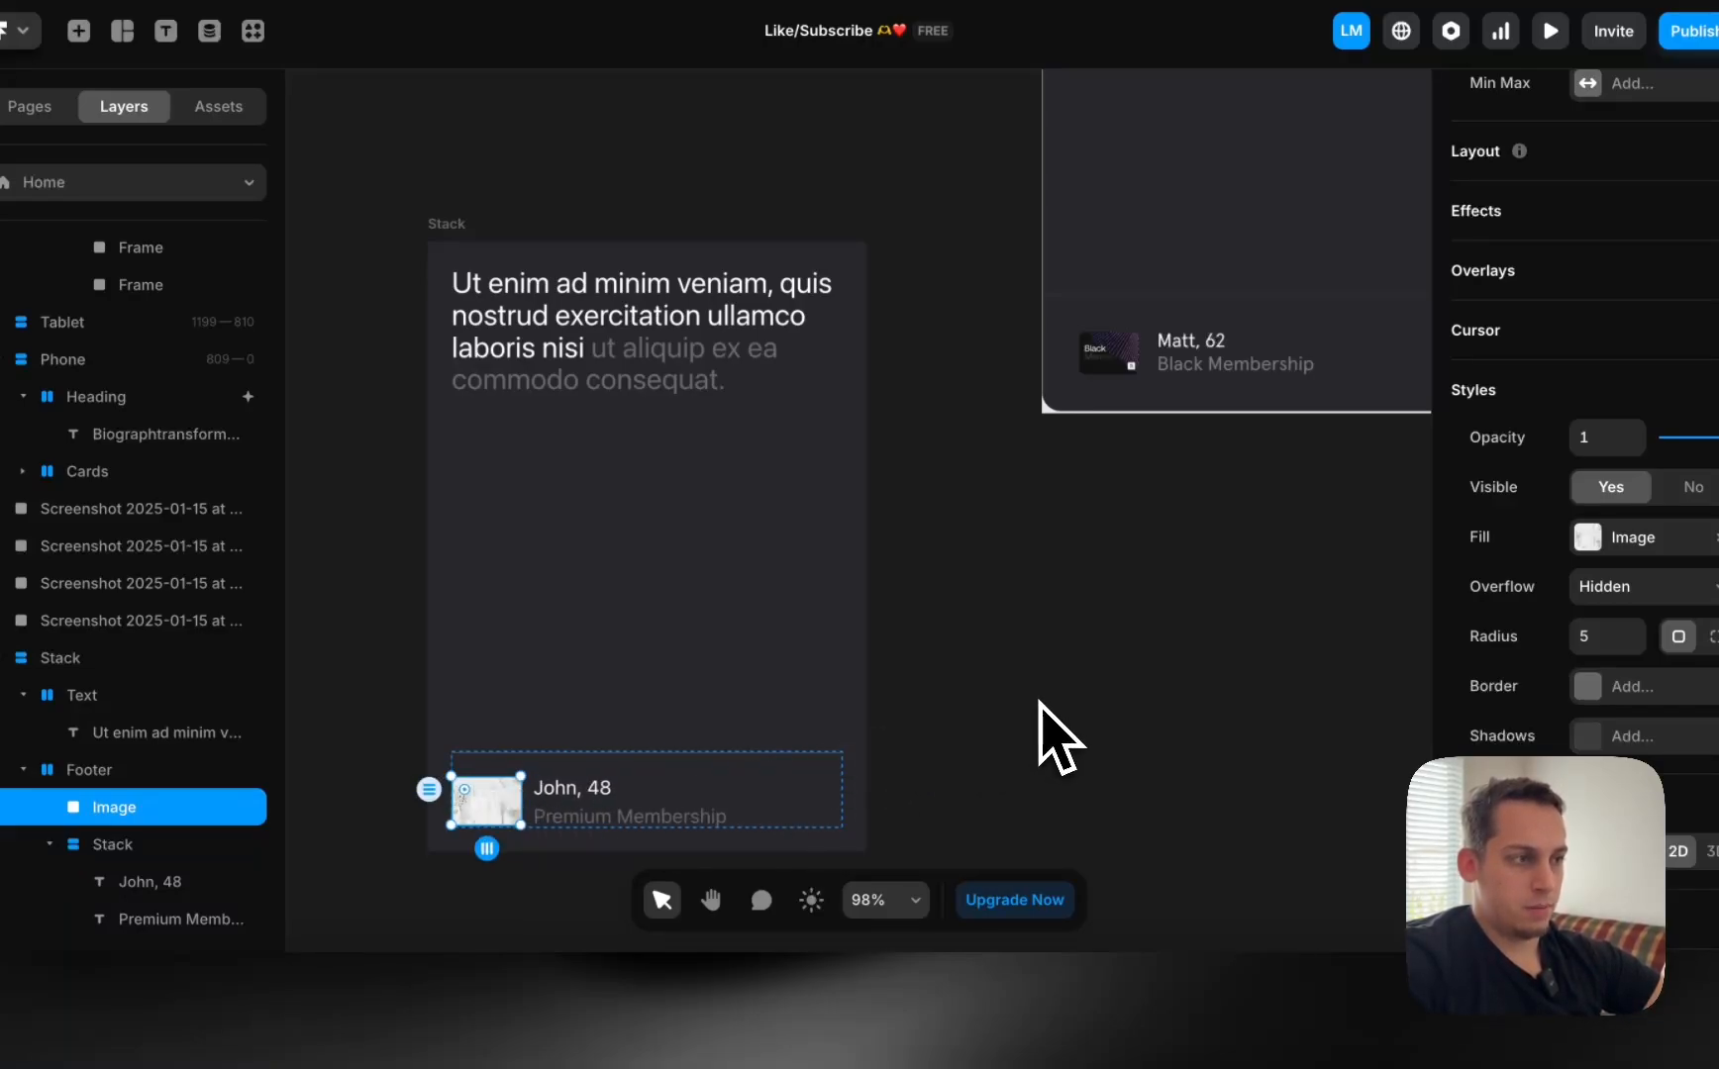
Reduce the text size of the "Premium Membership" label in the footer.
scroll(1041, 713, "left", 3)
left_click(679, 798)
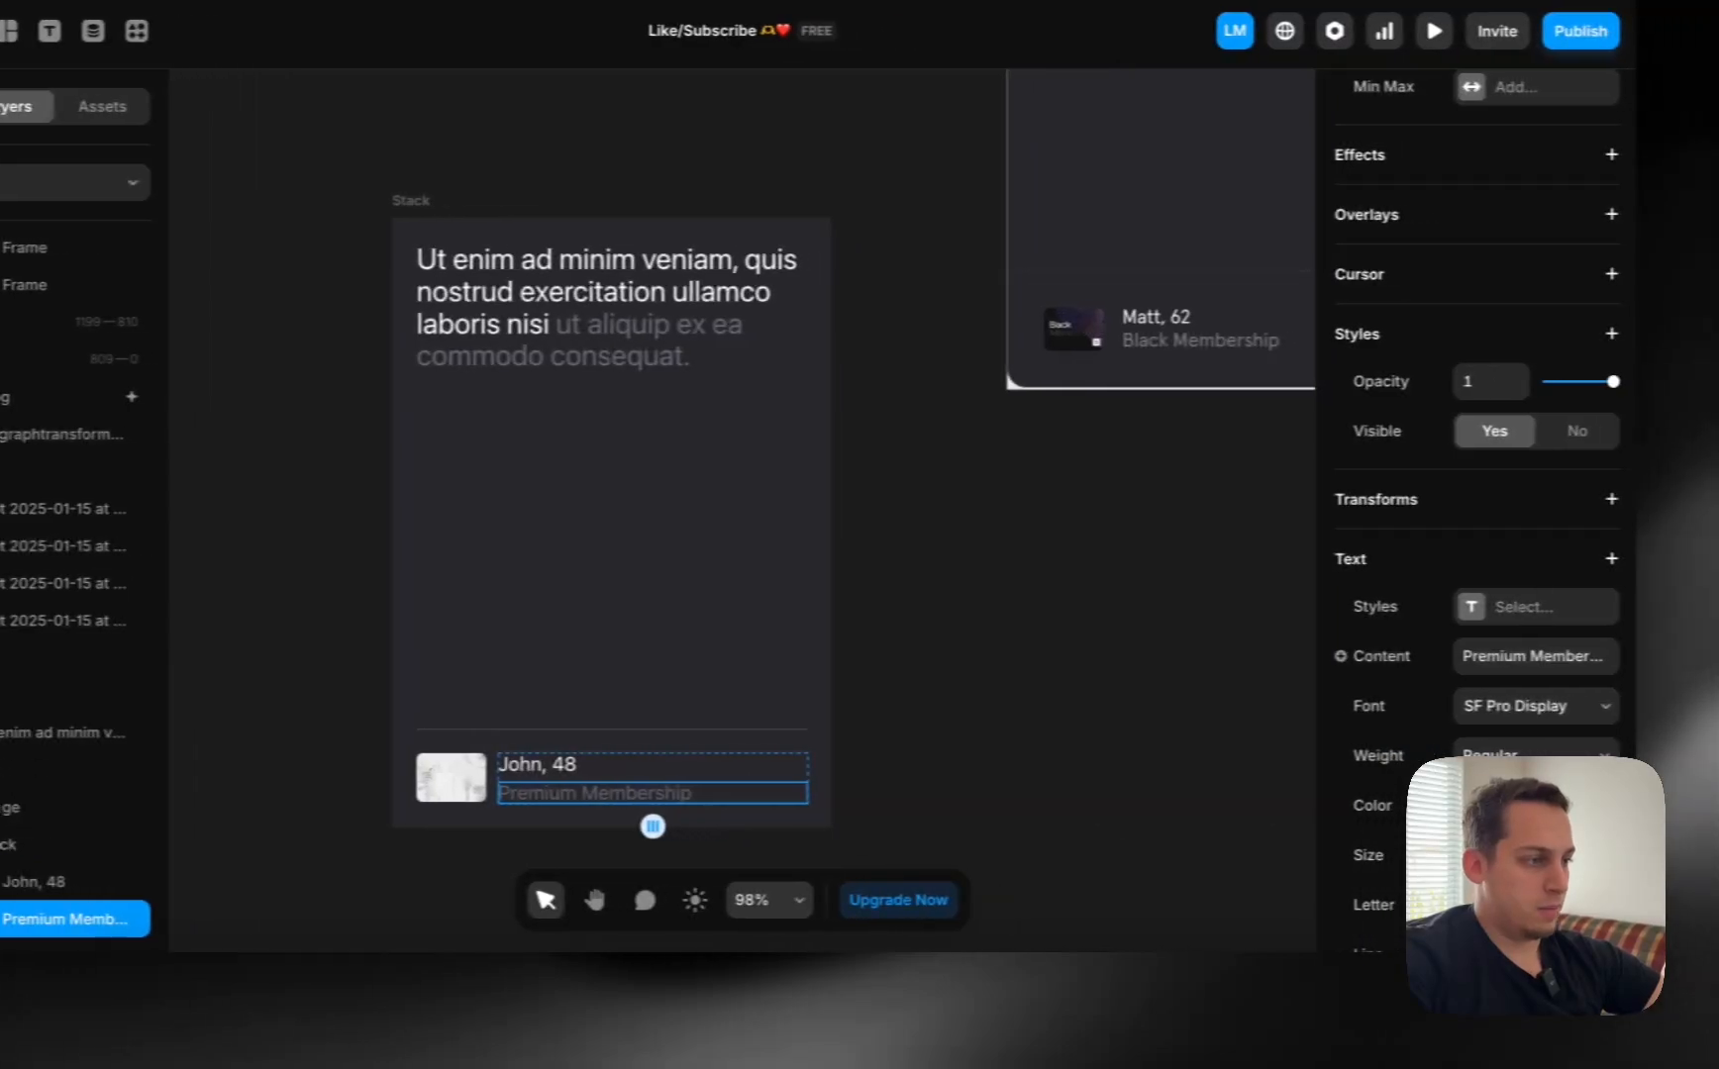
left_click(979, 817)
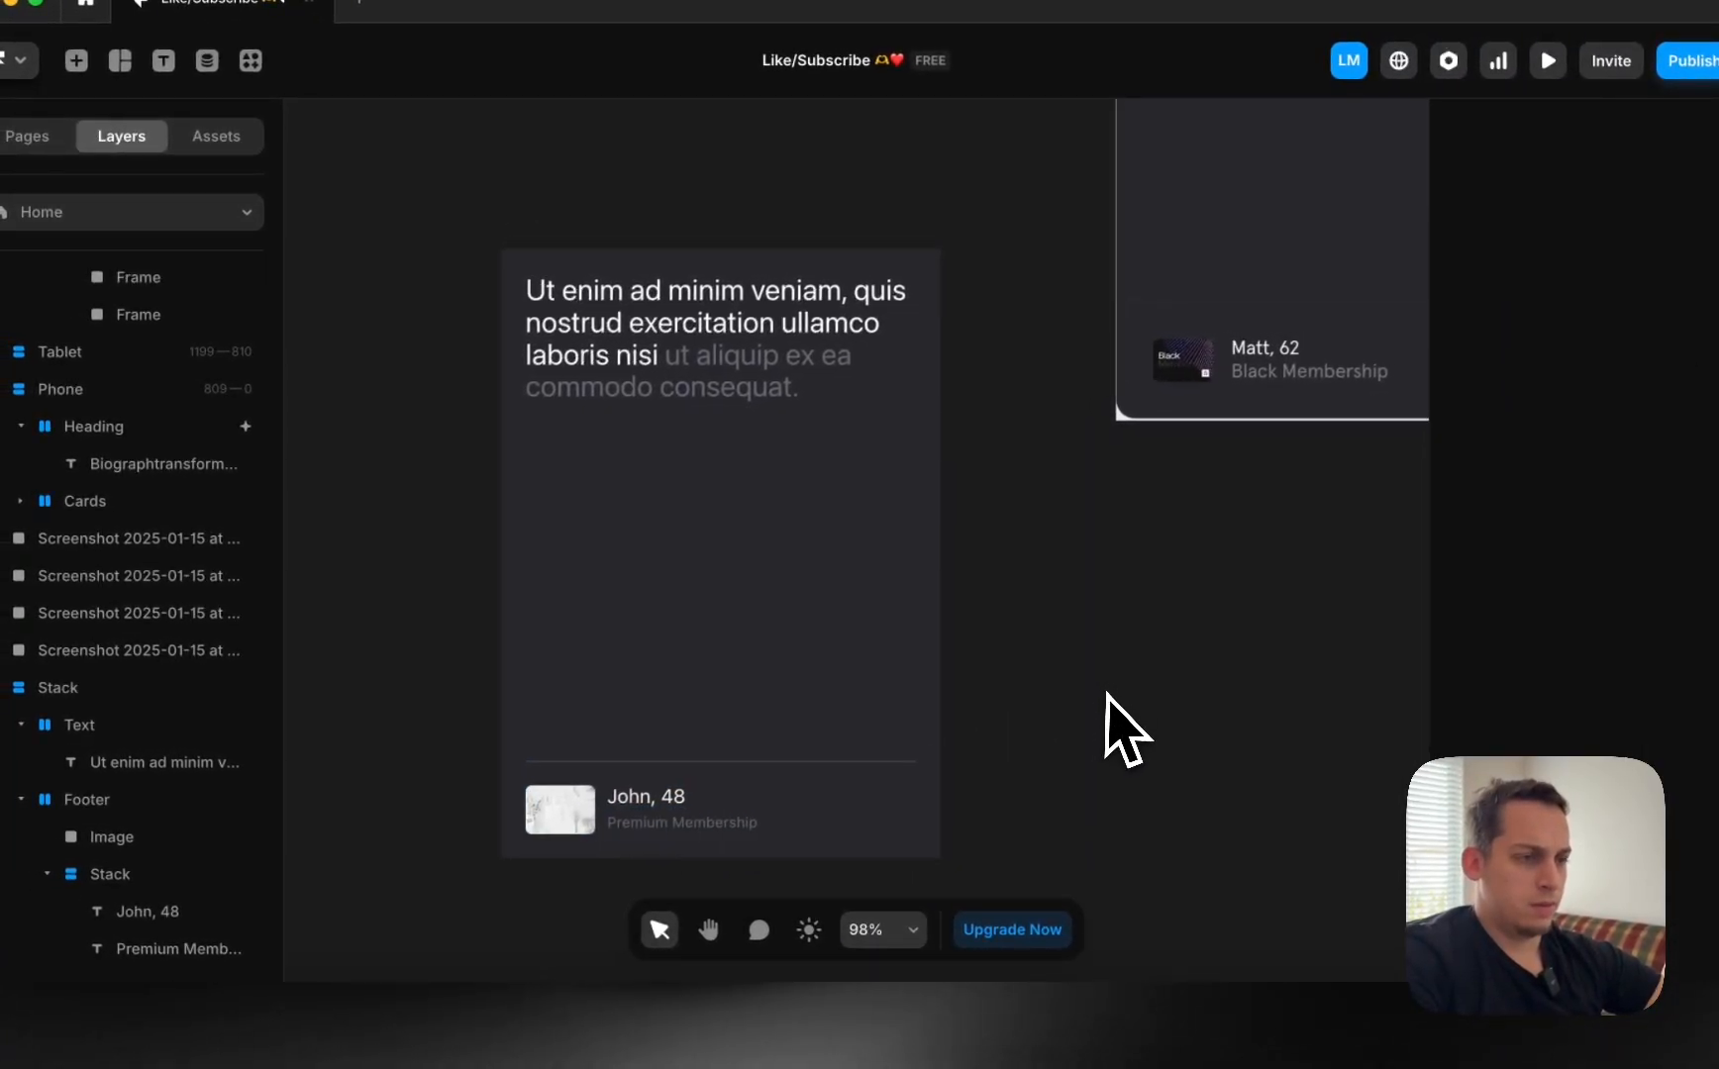
Shrink the footer image further, to about 35 px high.
scroll(1117, 730, "down", 3)
left_click(597, 782)
scroll(597, 787, "up", 4)
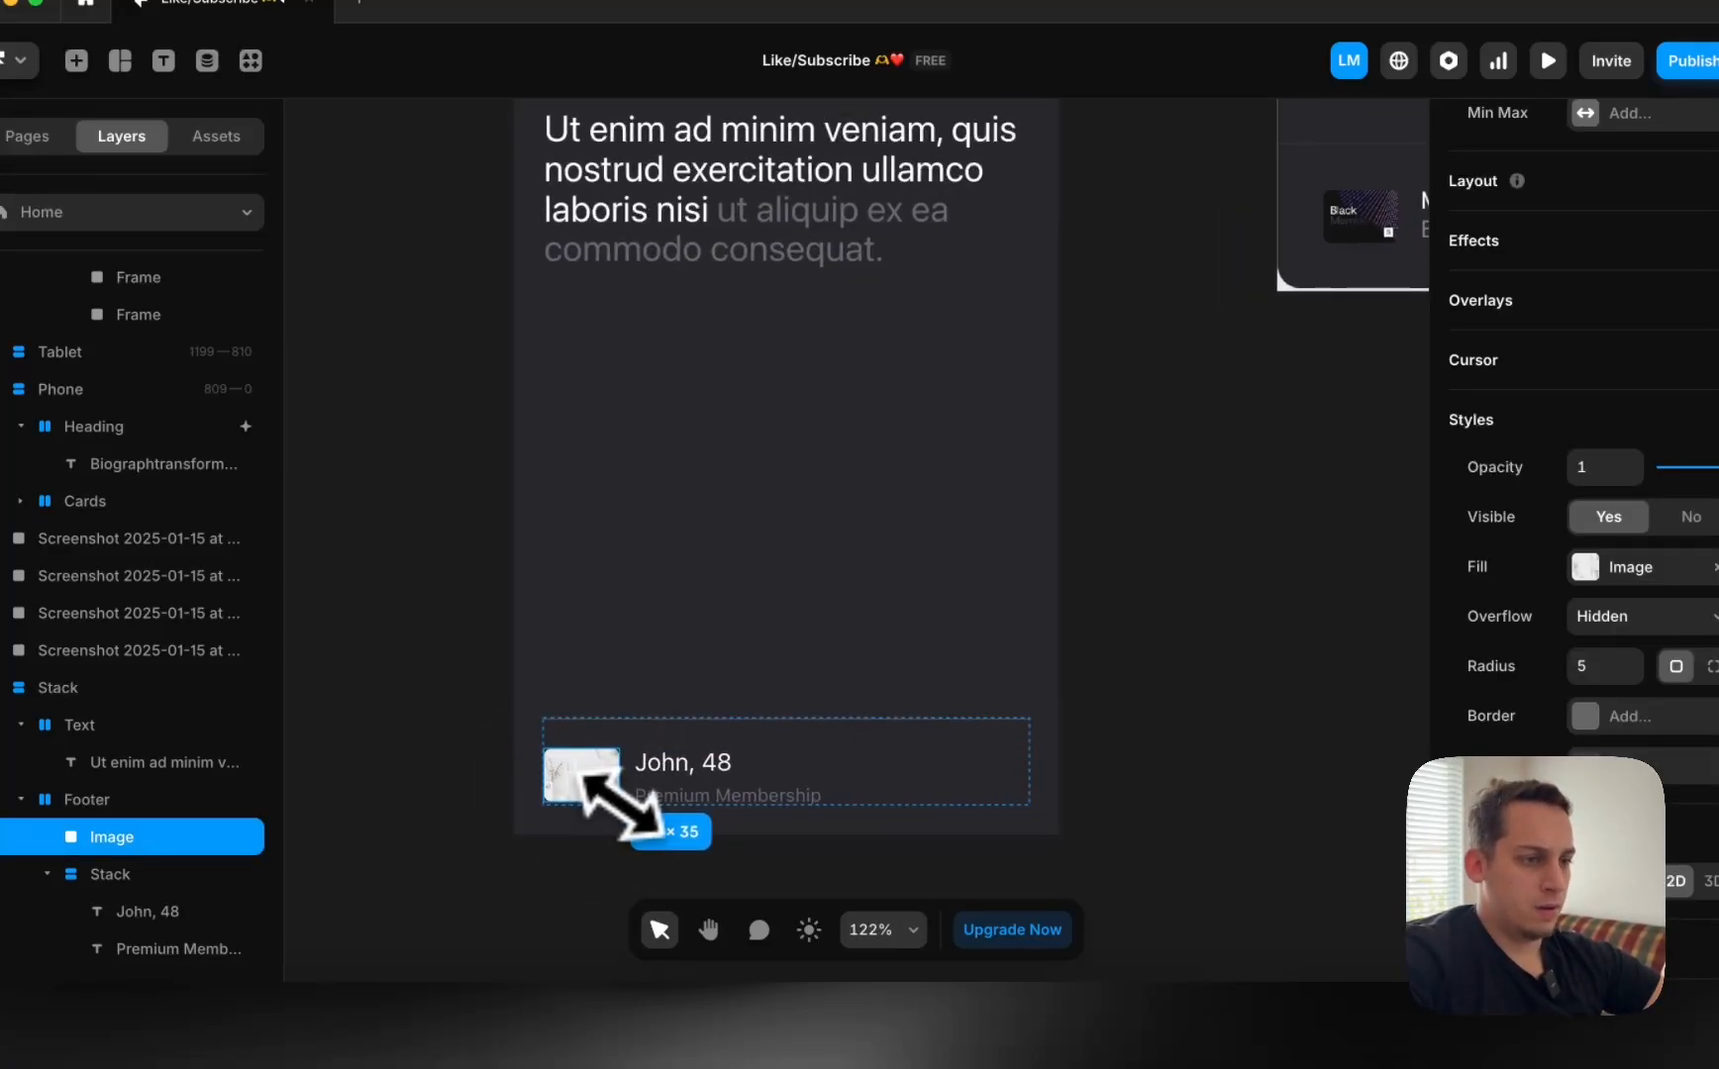
left_click(1178, 666)
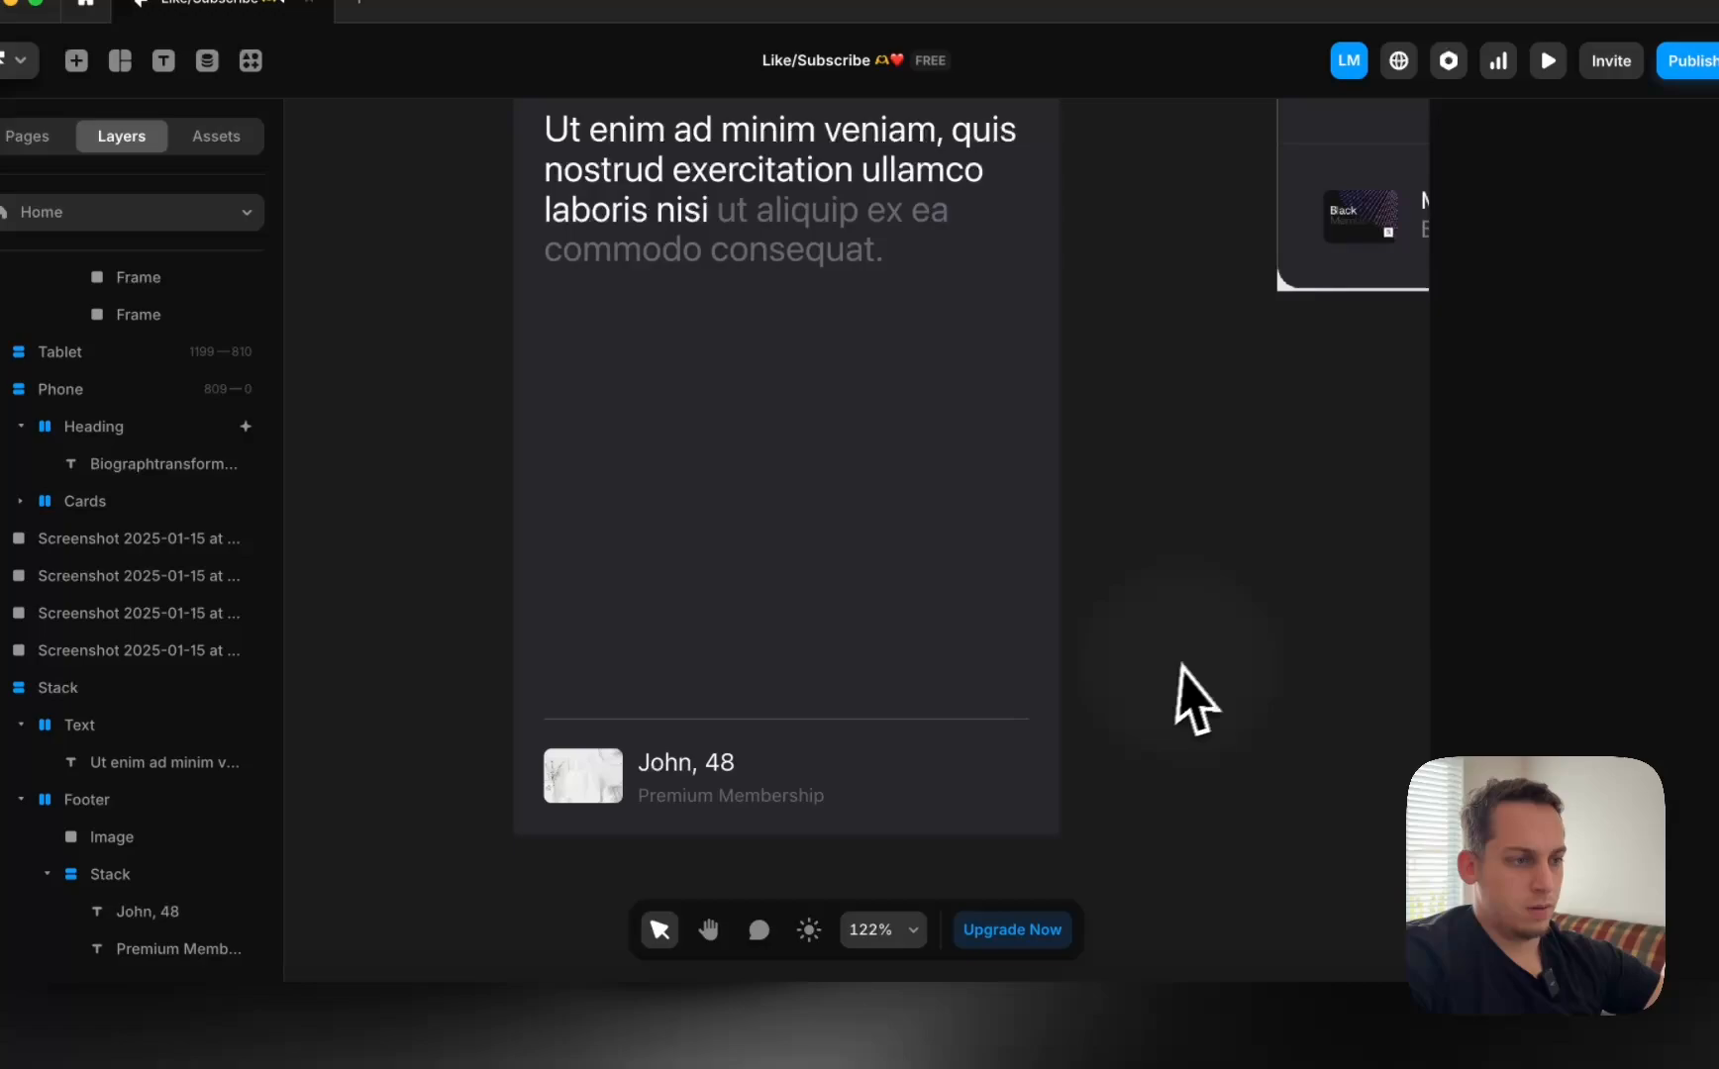
left_click(1025, 758)
left_click(1093, 708)
Move the card farther from the reference screenshots and rename its outer stack "Dark Stack".
scroll(1246, 614, "down", 4)
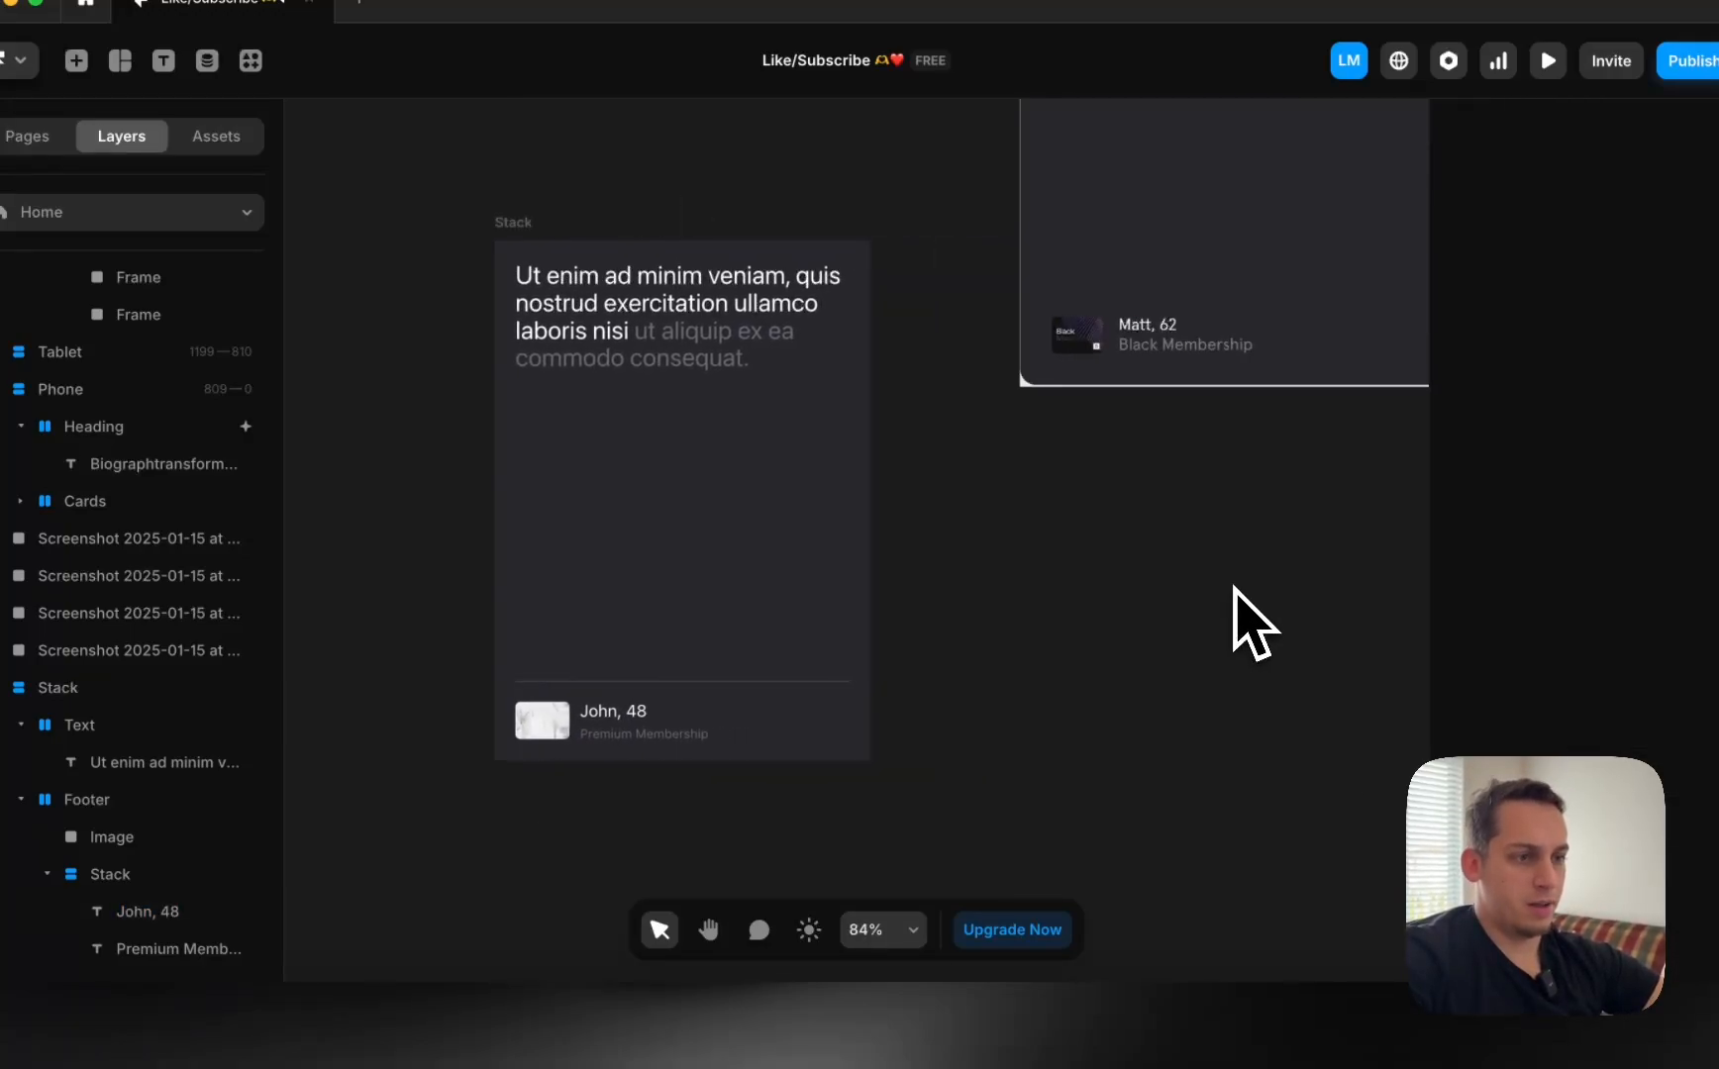
scroll(1234, 594, "down", 6)
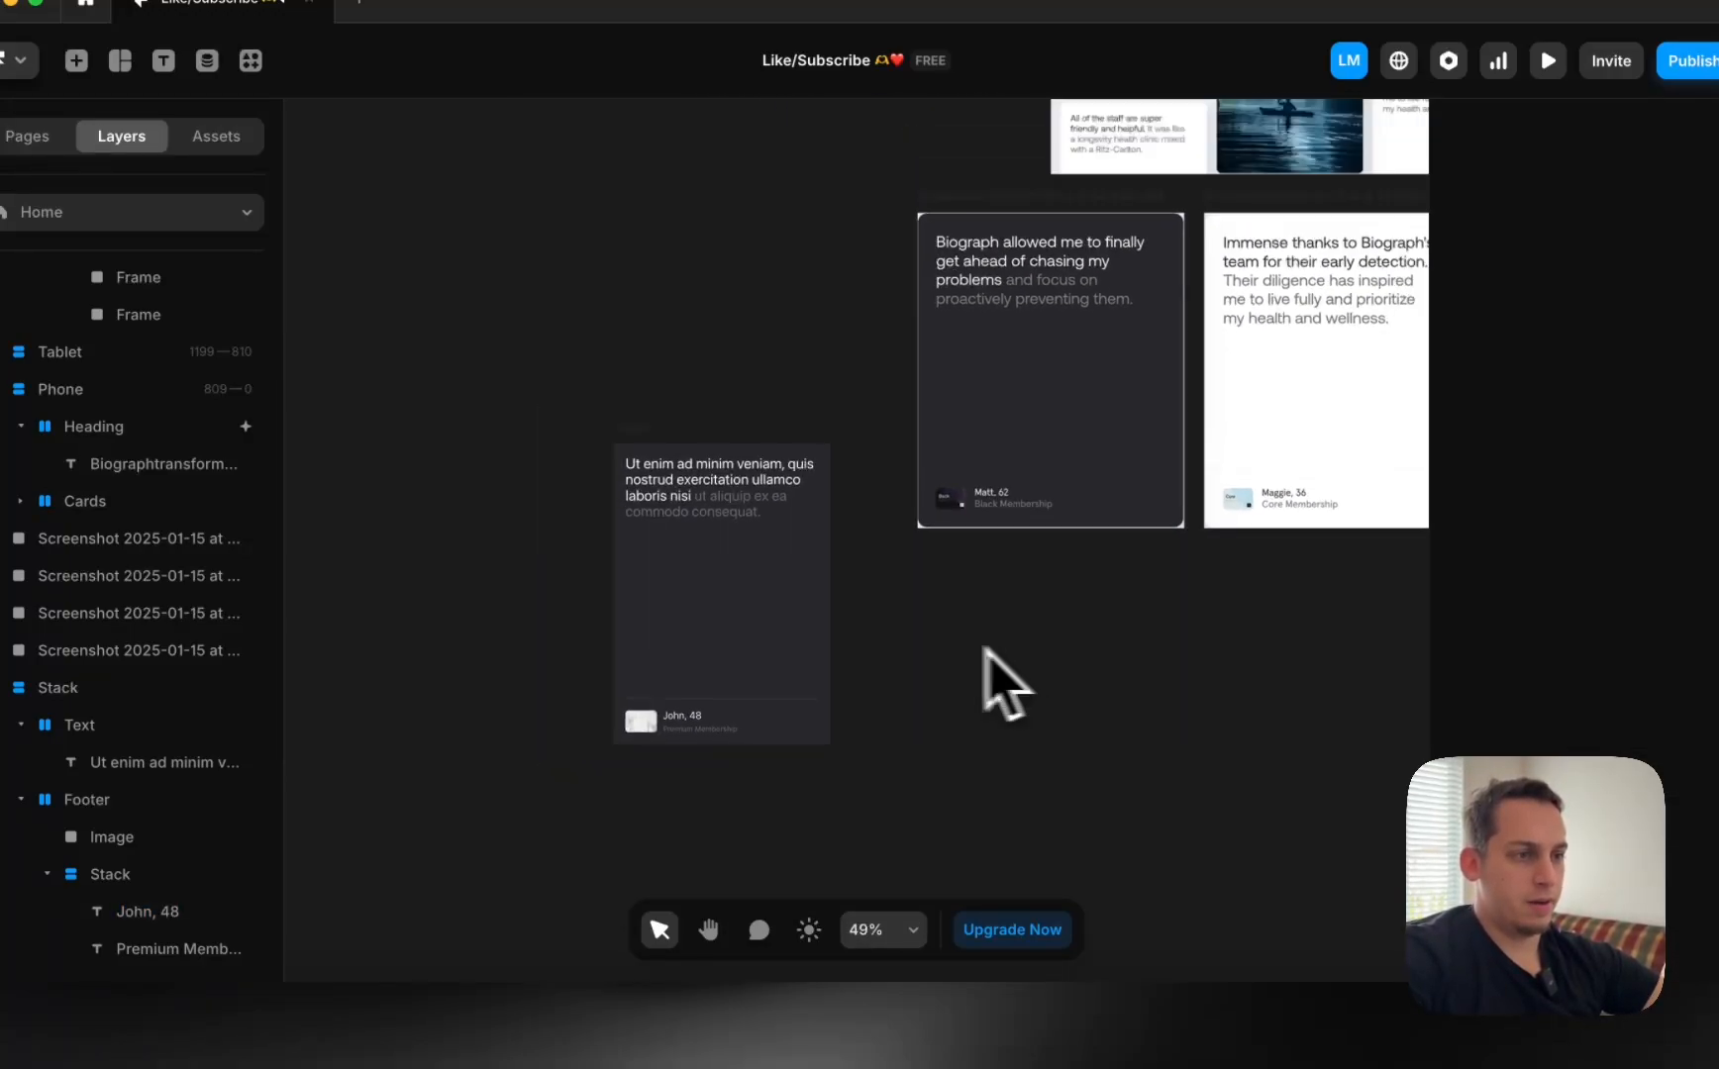
left_click_drag(629, 465, 504, 431)
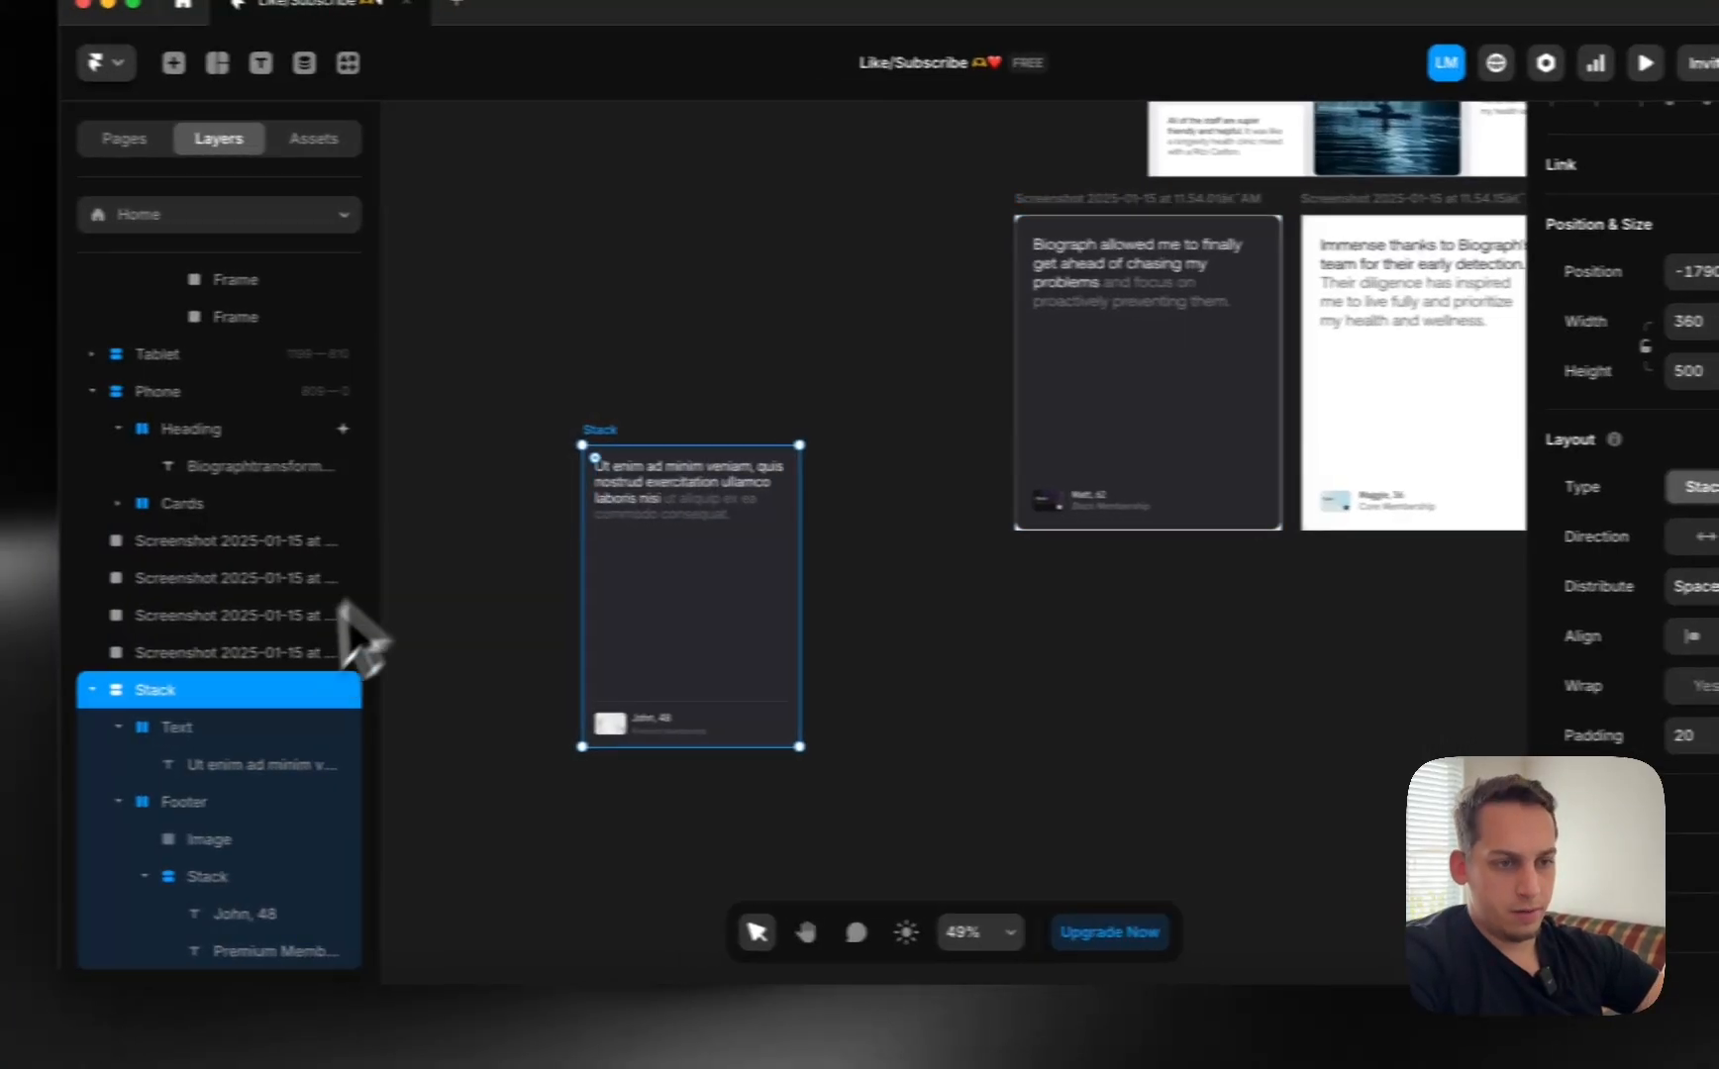
double_click(169, 693)
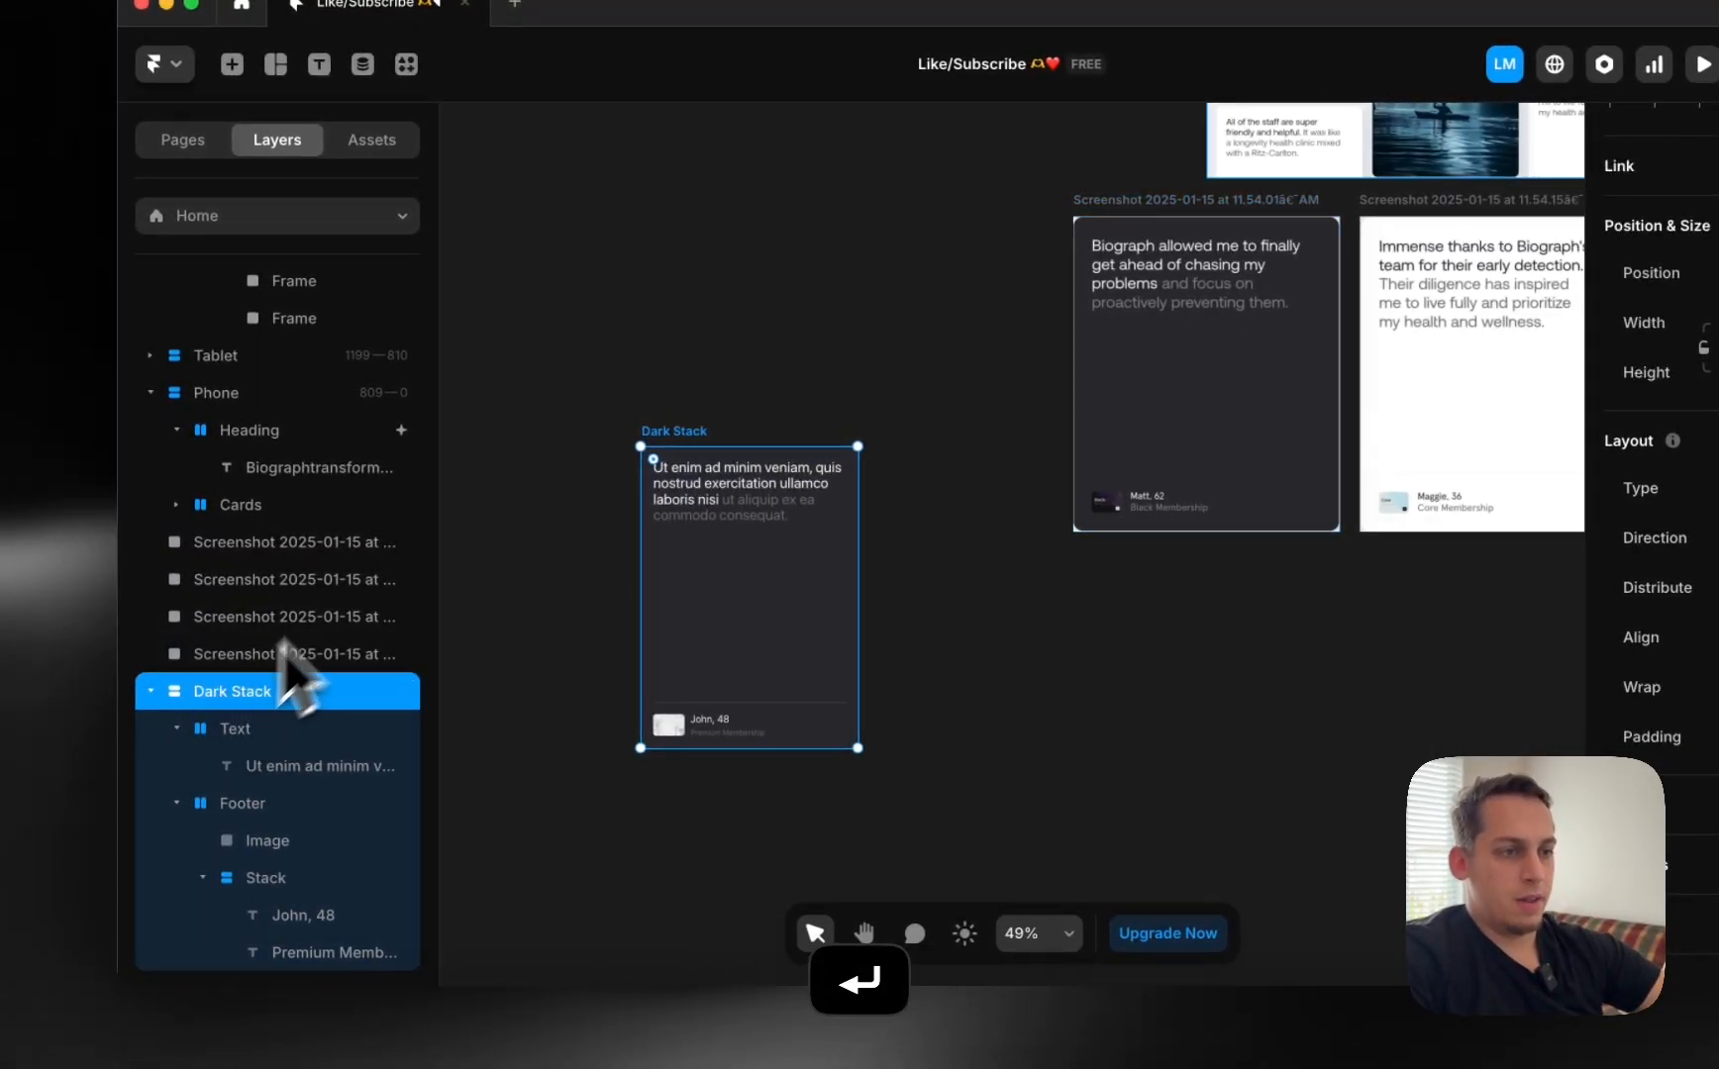
Duplicate the Dark Stack card beside the original and rename the copy "Light Stack".
left_click_drag(690, 431, 820, 430)
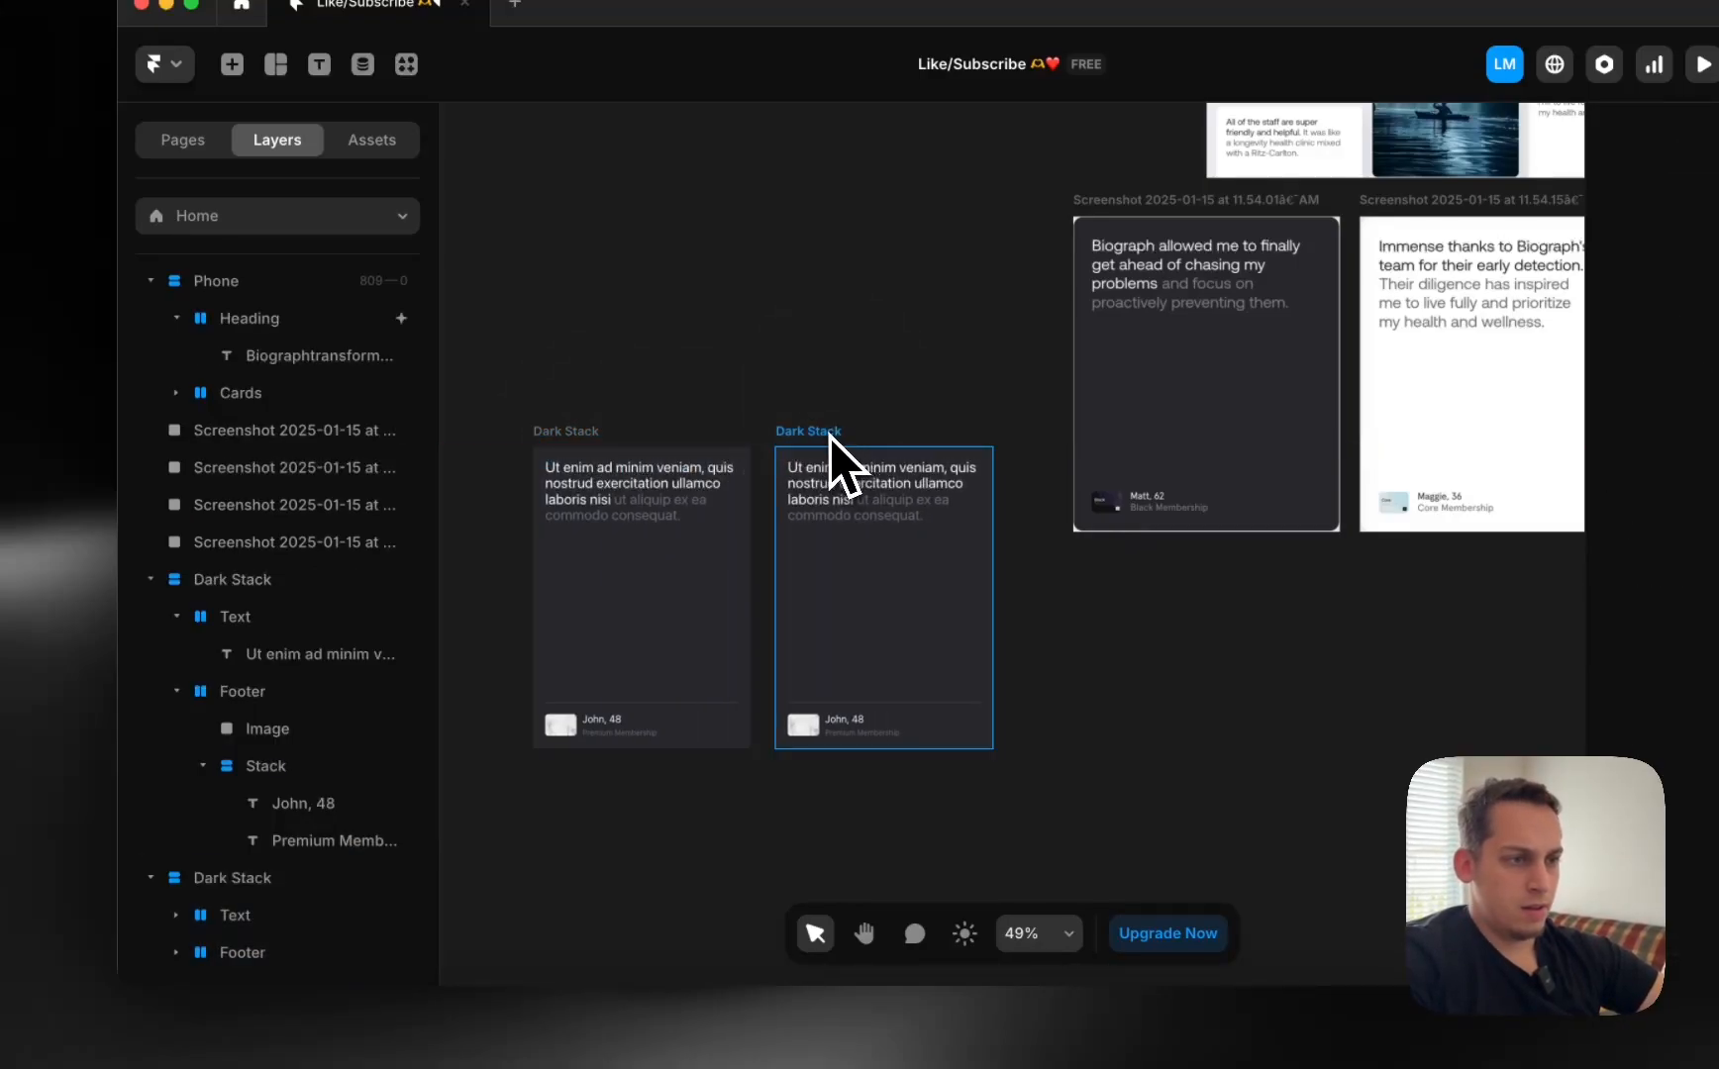
double_click(228, 878)
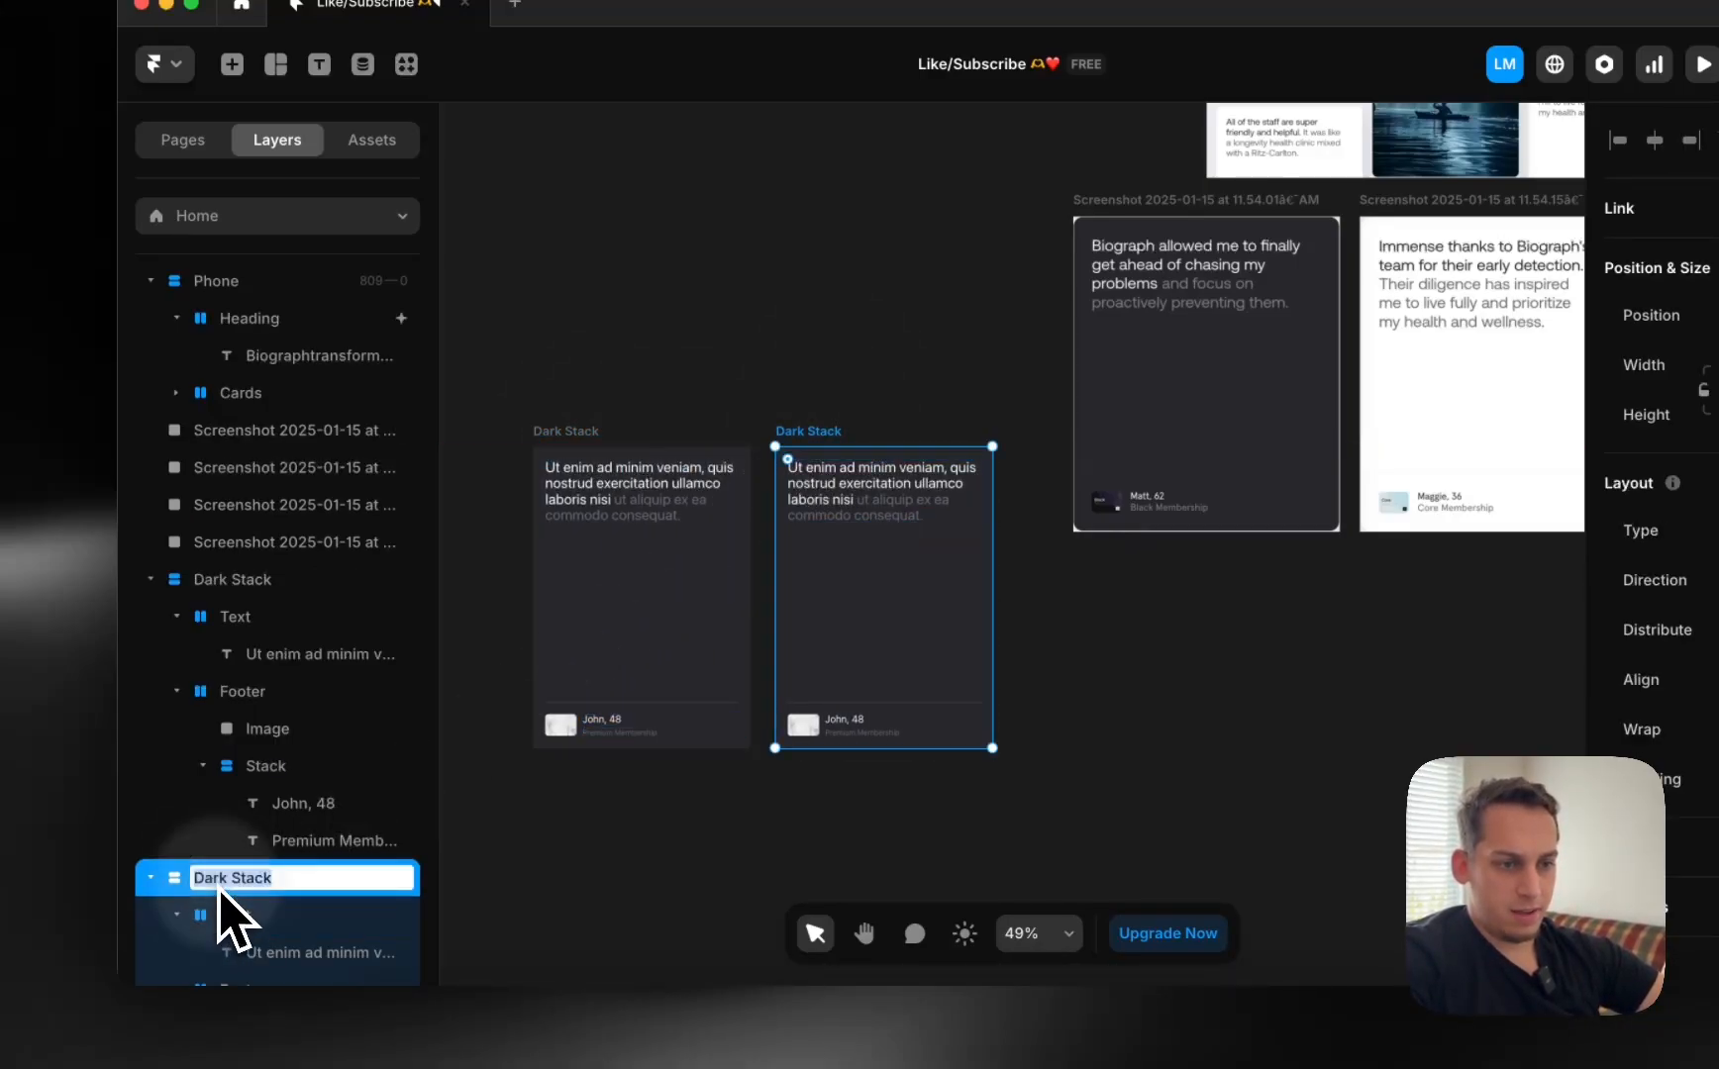
type("Ligh")
key("Return")
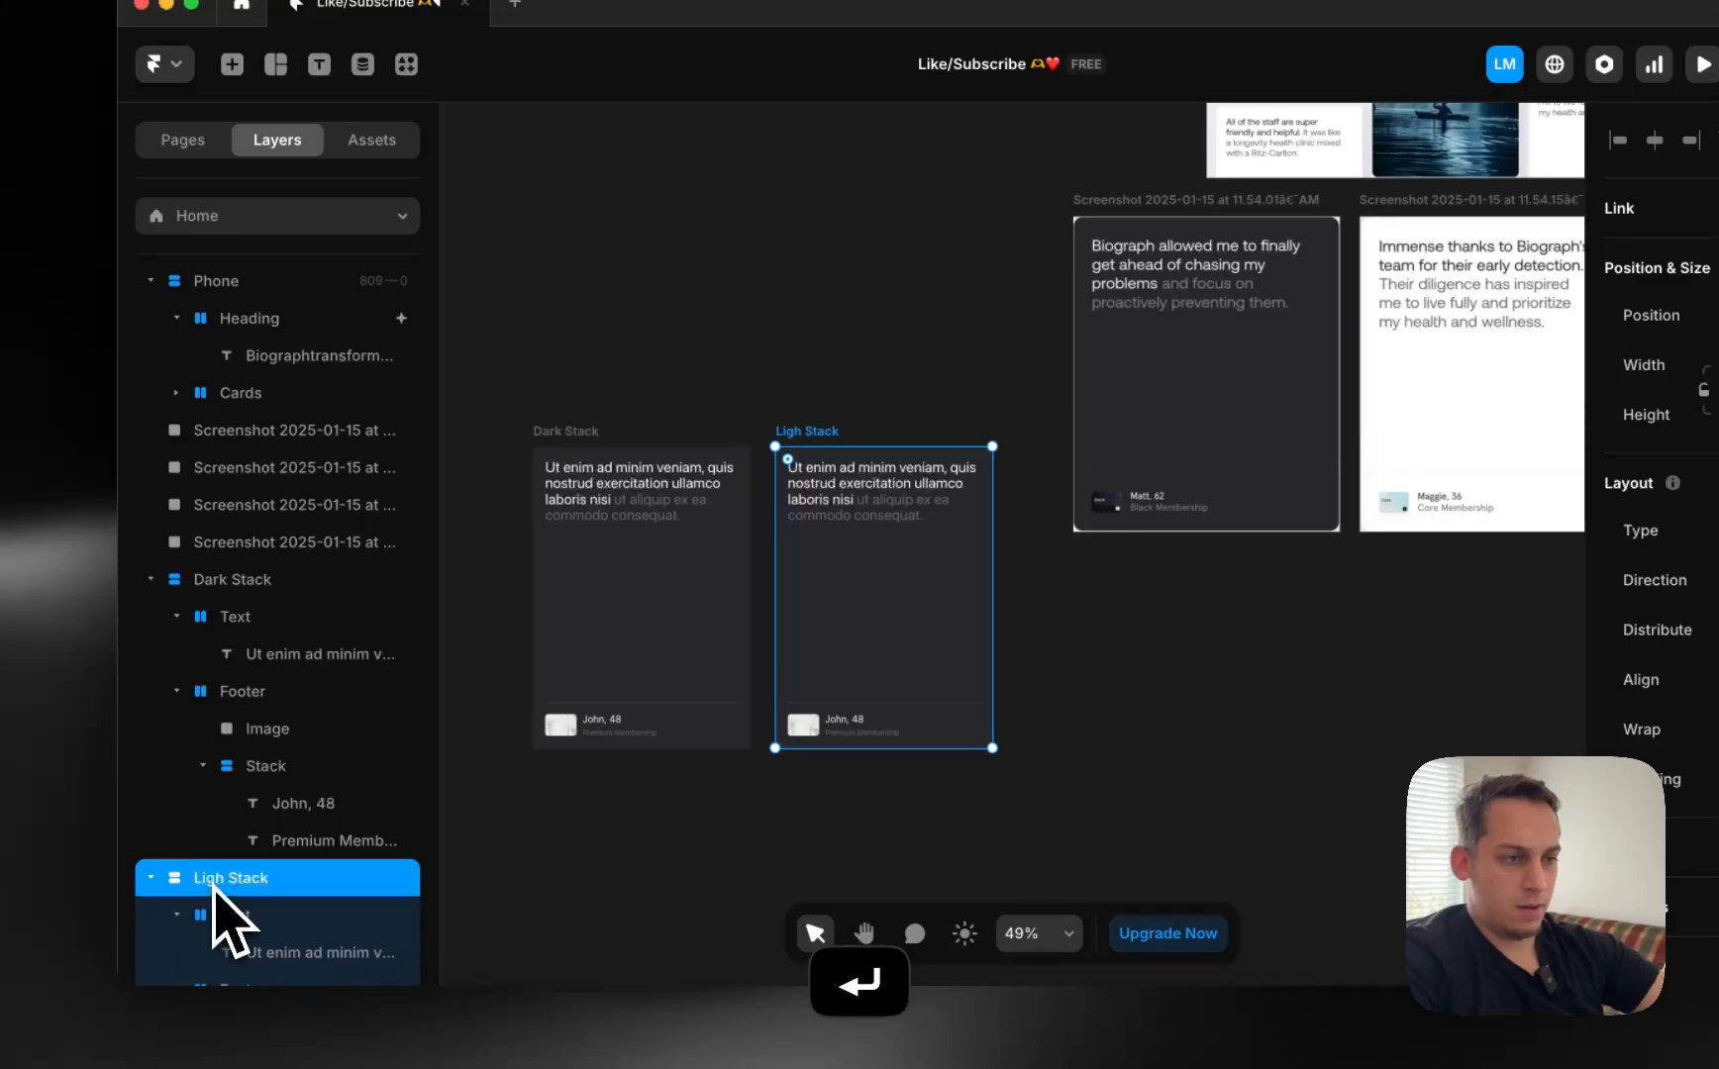
double_click(218, 880)
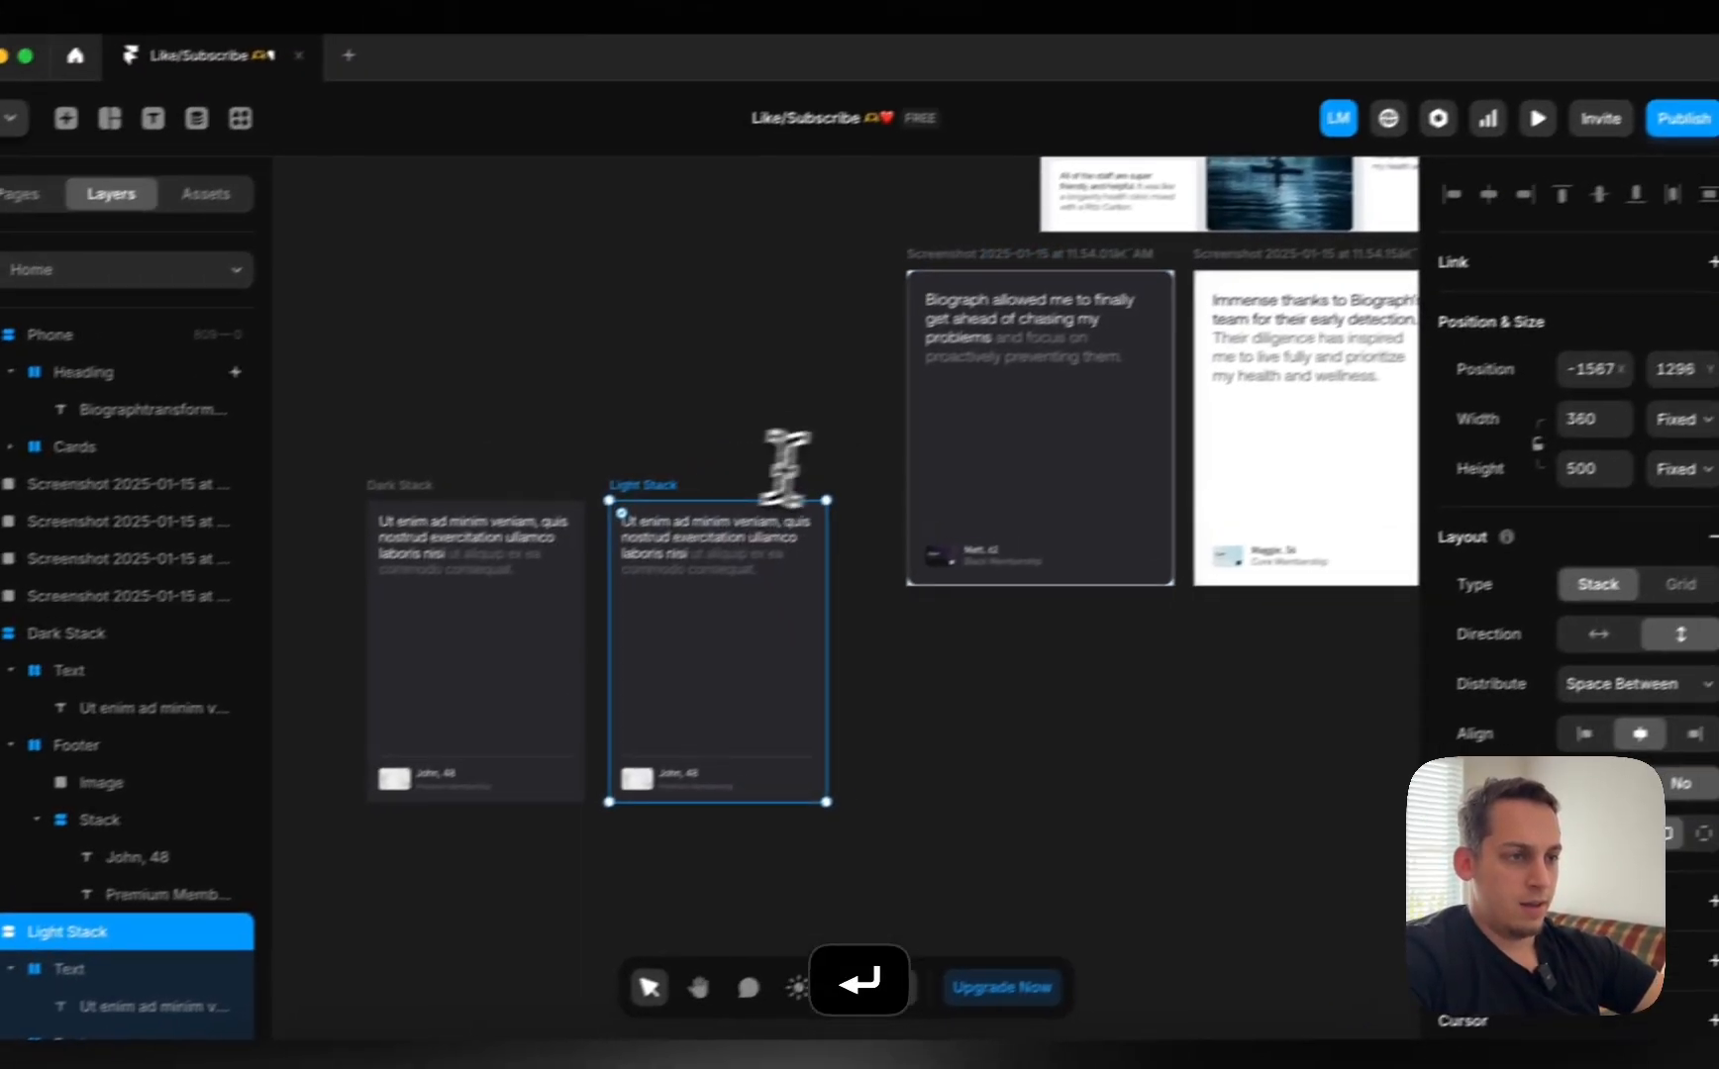
Change the Light Stack's fill to #FFFFFF by sampling the white reference card.
scroll(1485, 685, "down", 7)
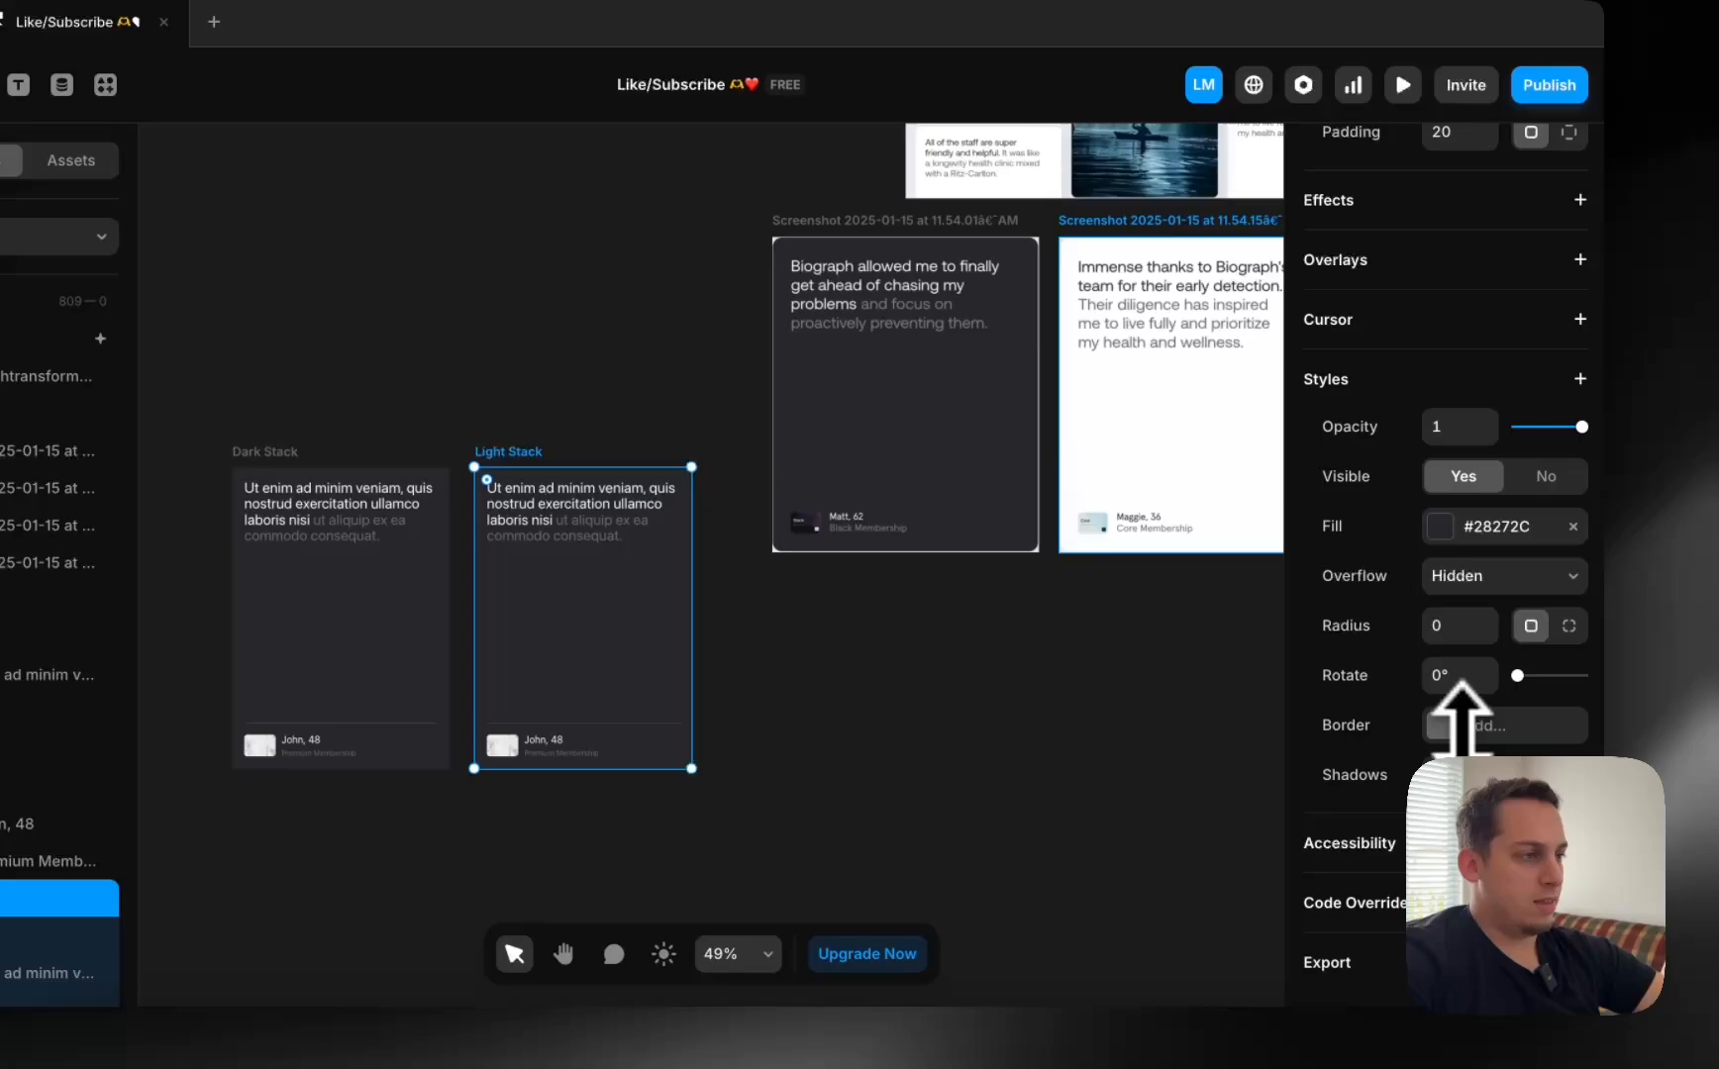
left_click(1432, 542)
left_click(1184, 797)
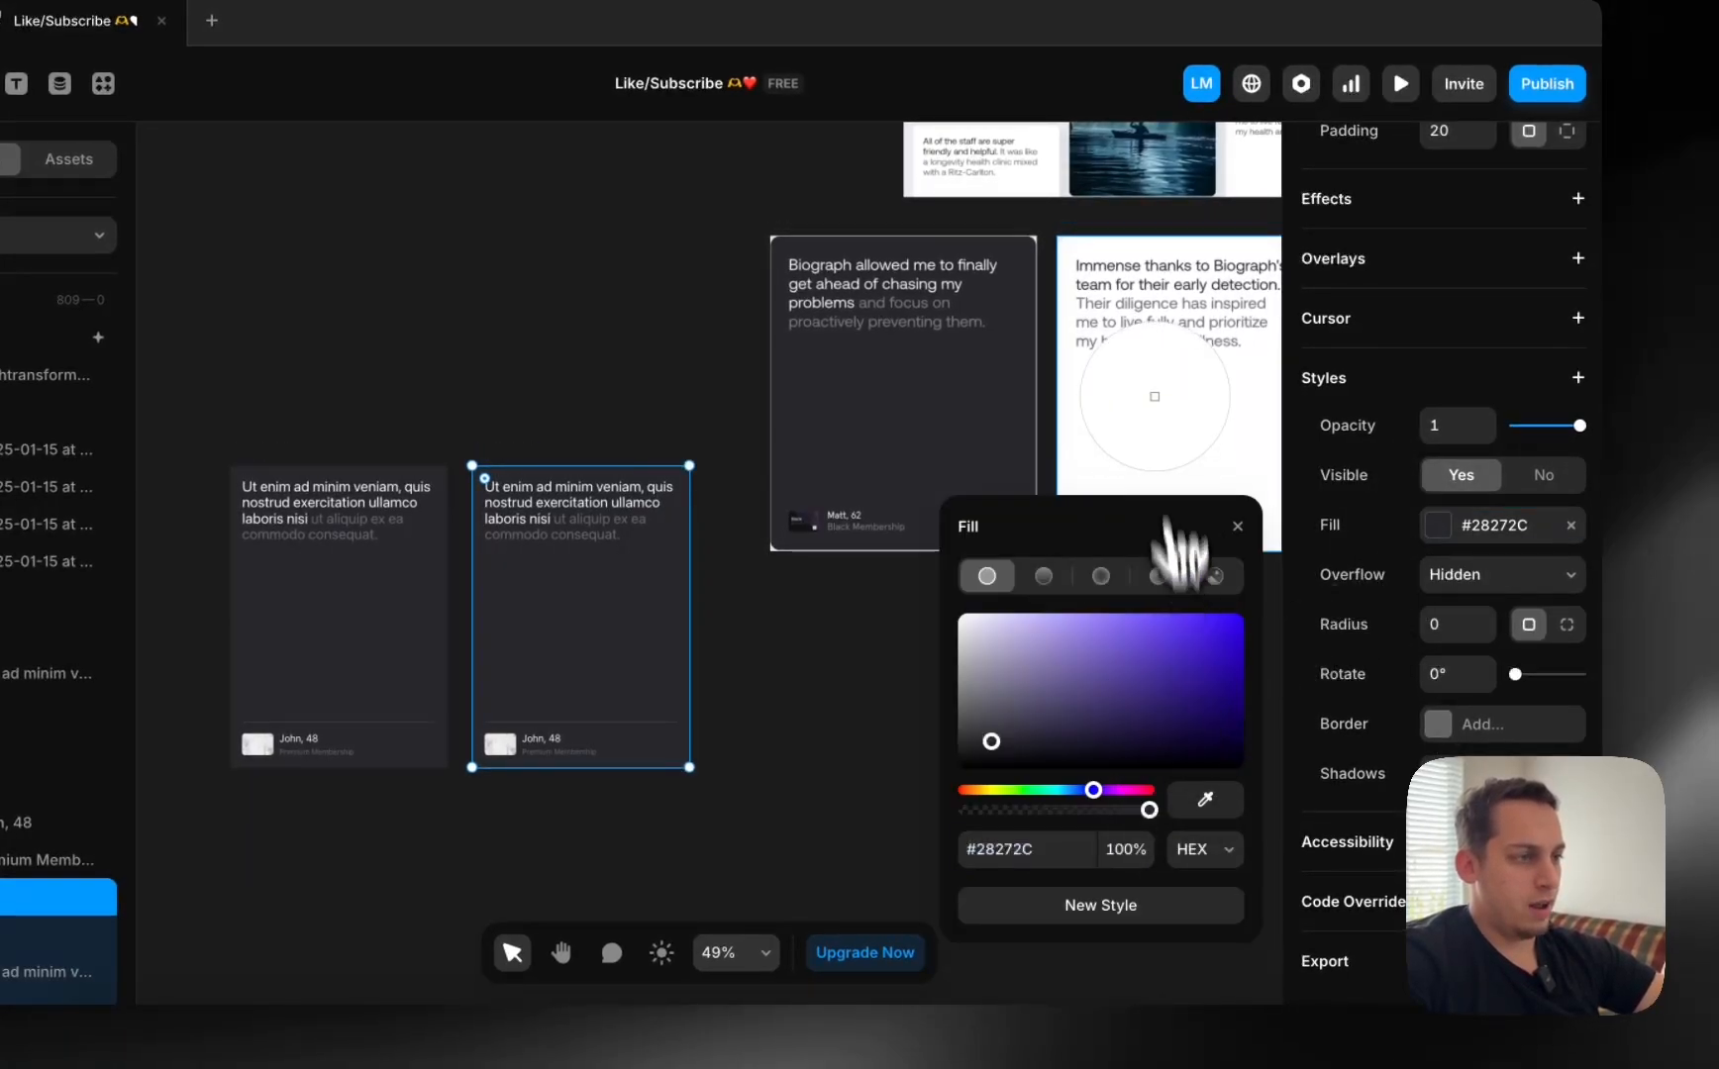
left_click(1160, 408)
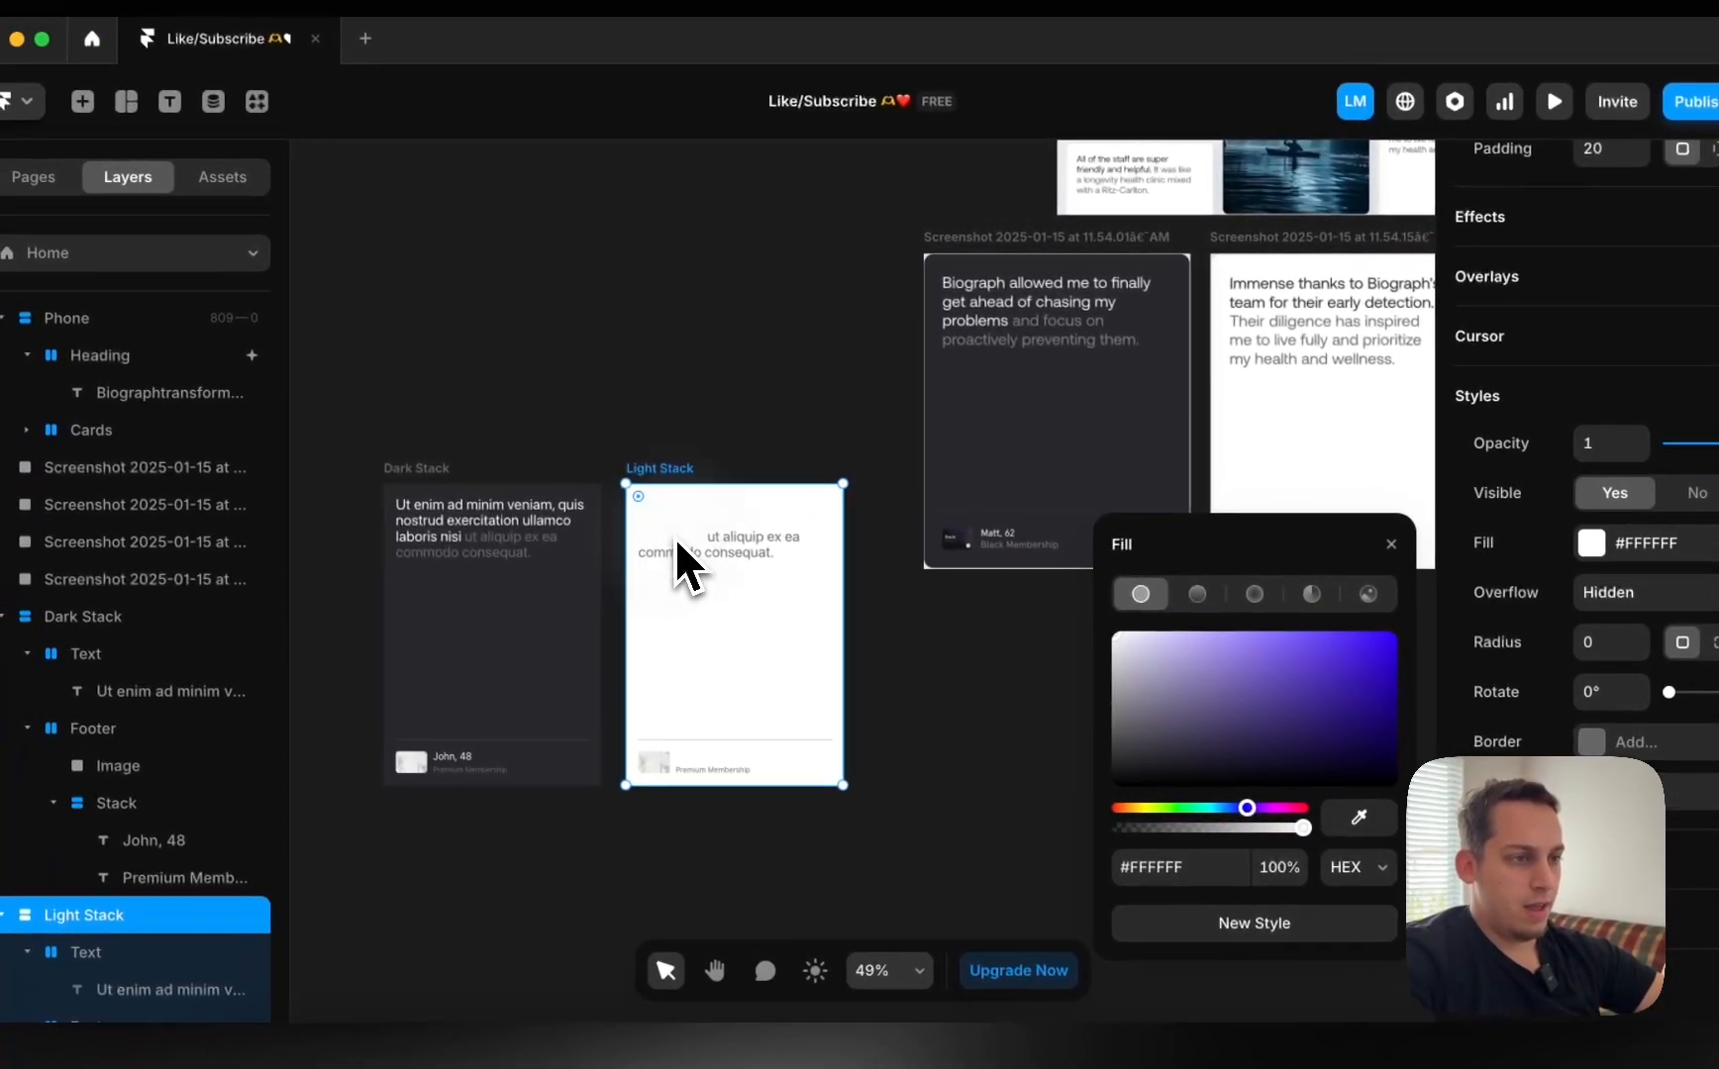
Recolour the emphasized opening words of the Light Stack's quote, "Ut enim ad minim veniam, quis nostrud exercitation ullamco laboris nisi", to #000000.
left_click(532, 535)
left_click(687, 545)
scroll(687, 545, "up", 5)
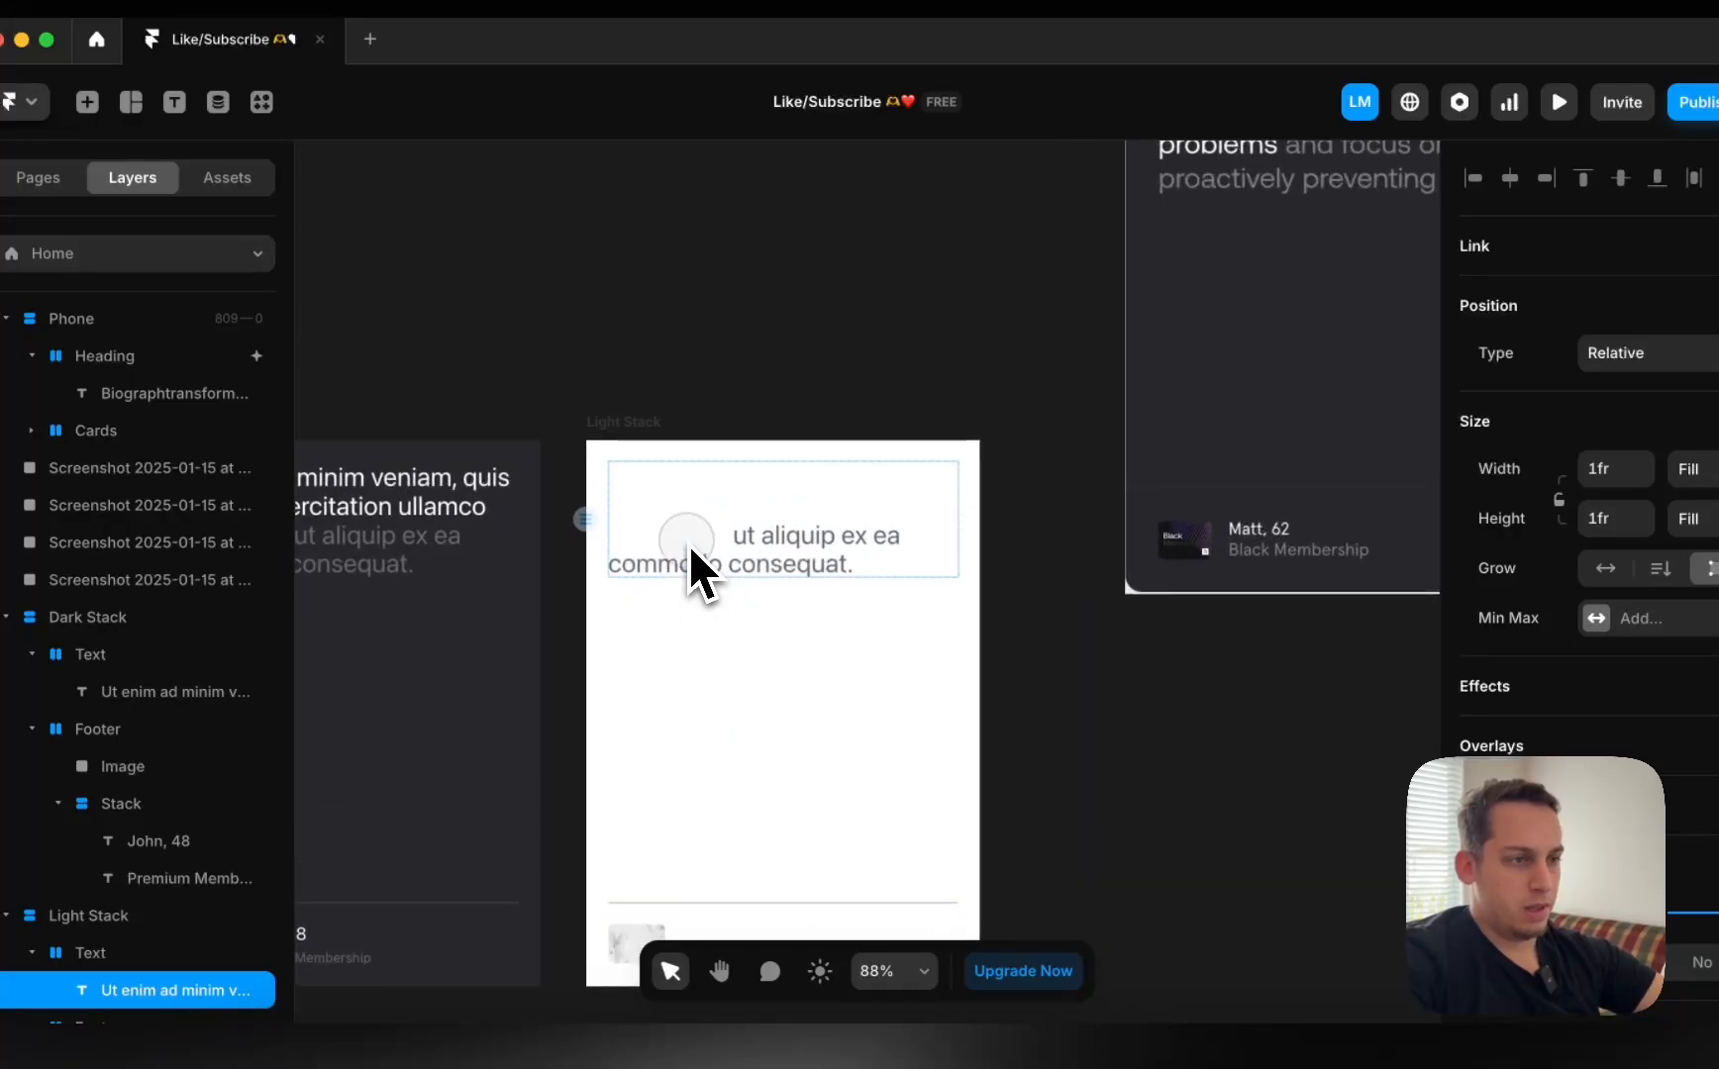
left_click_drag(713, 537, 594, 479)
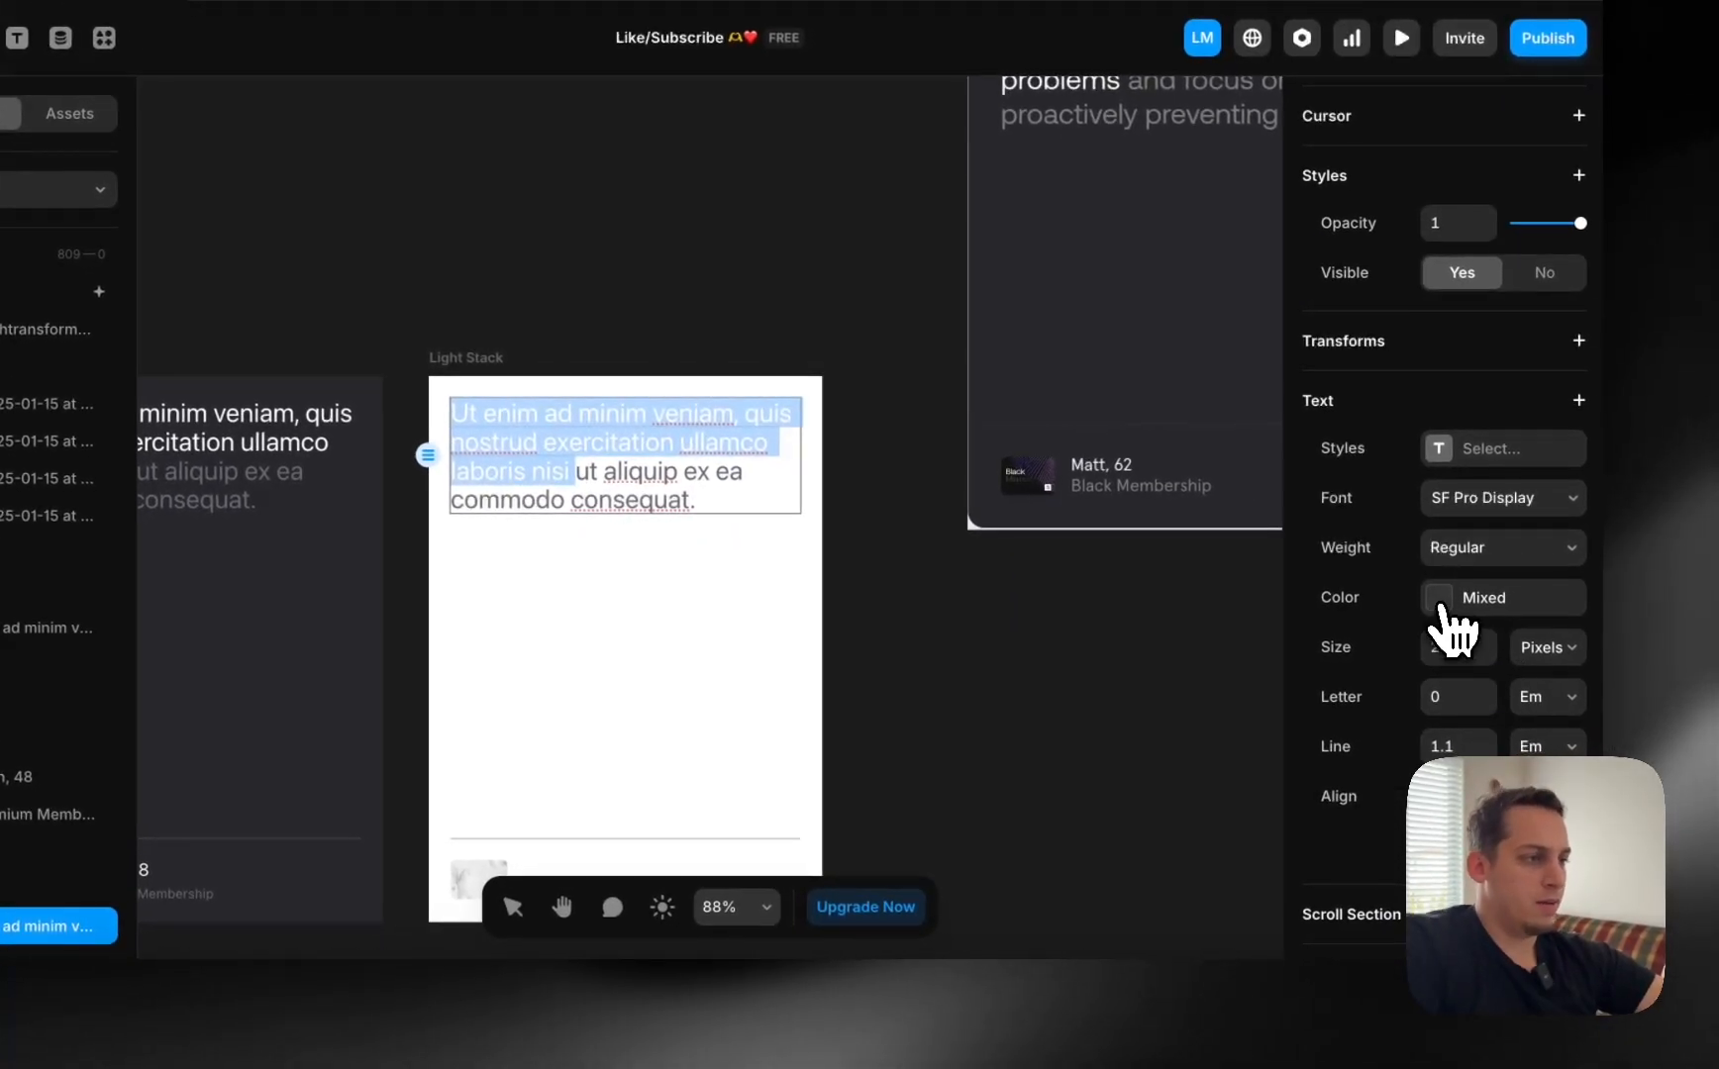
left_click(1440, 603)
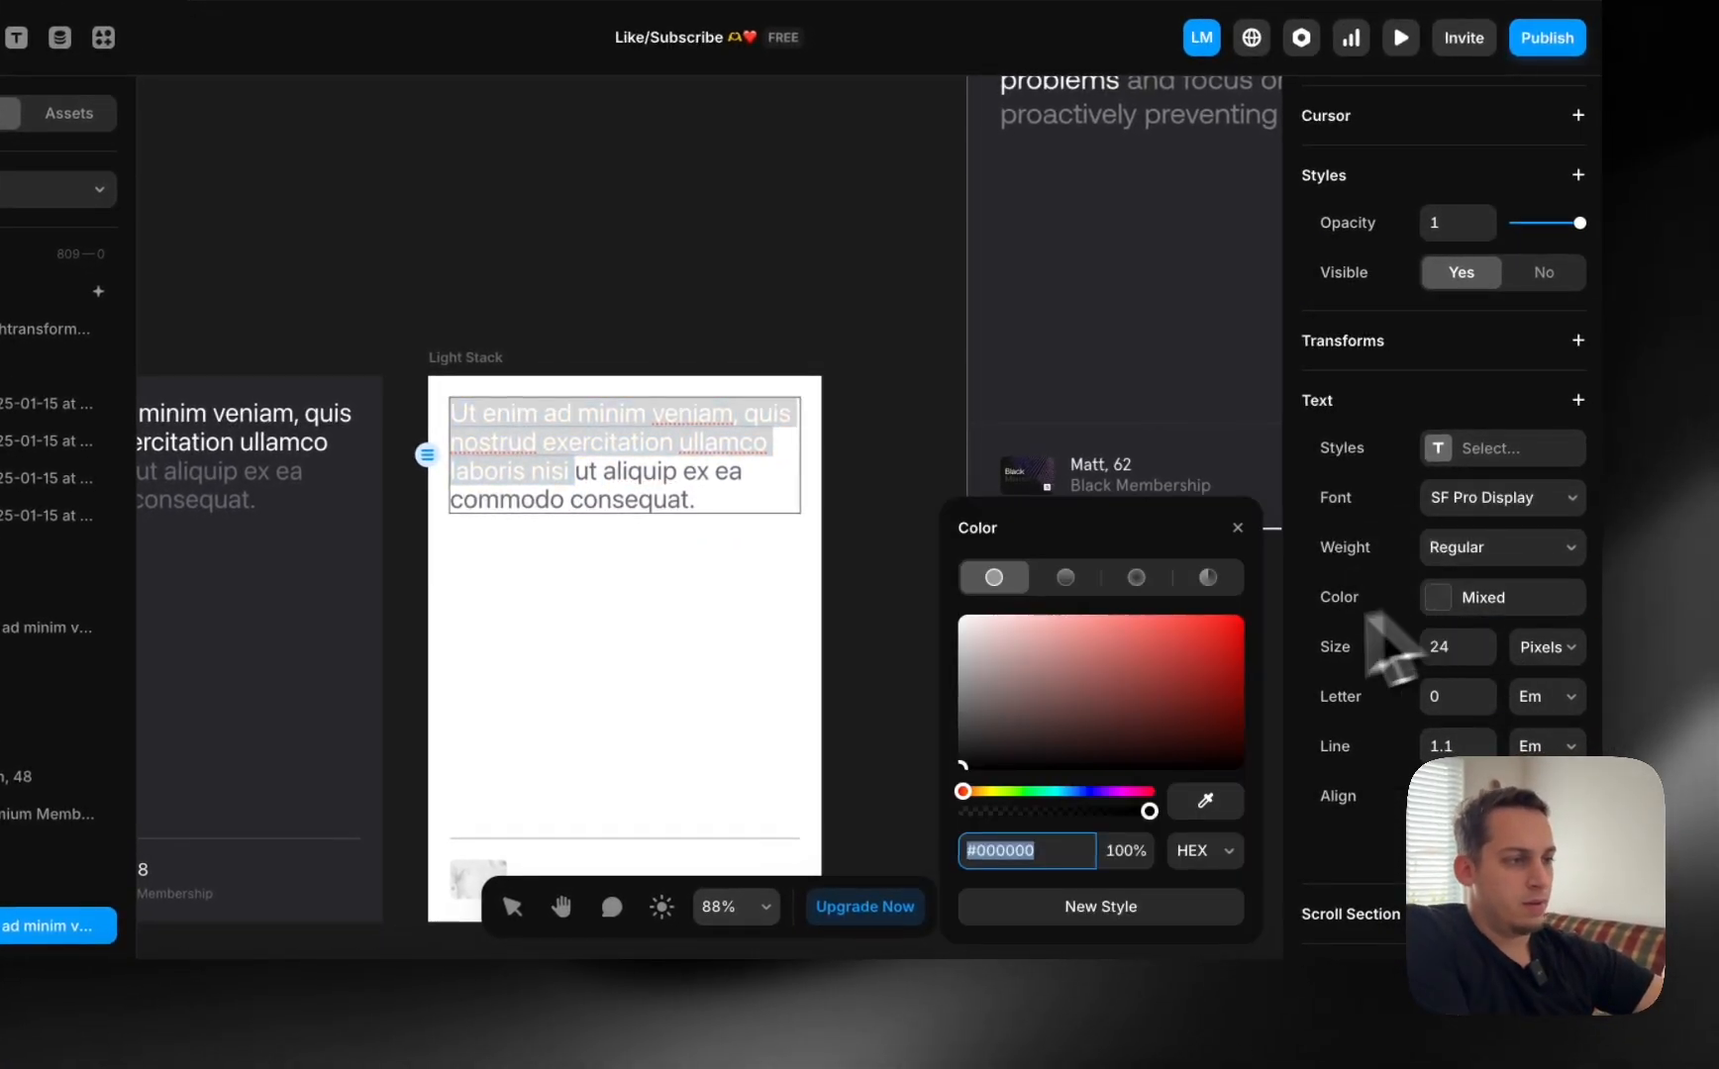
left_click_drag(1139, 683, 828, 876)
key("Escape")
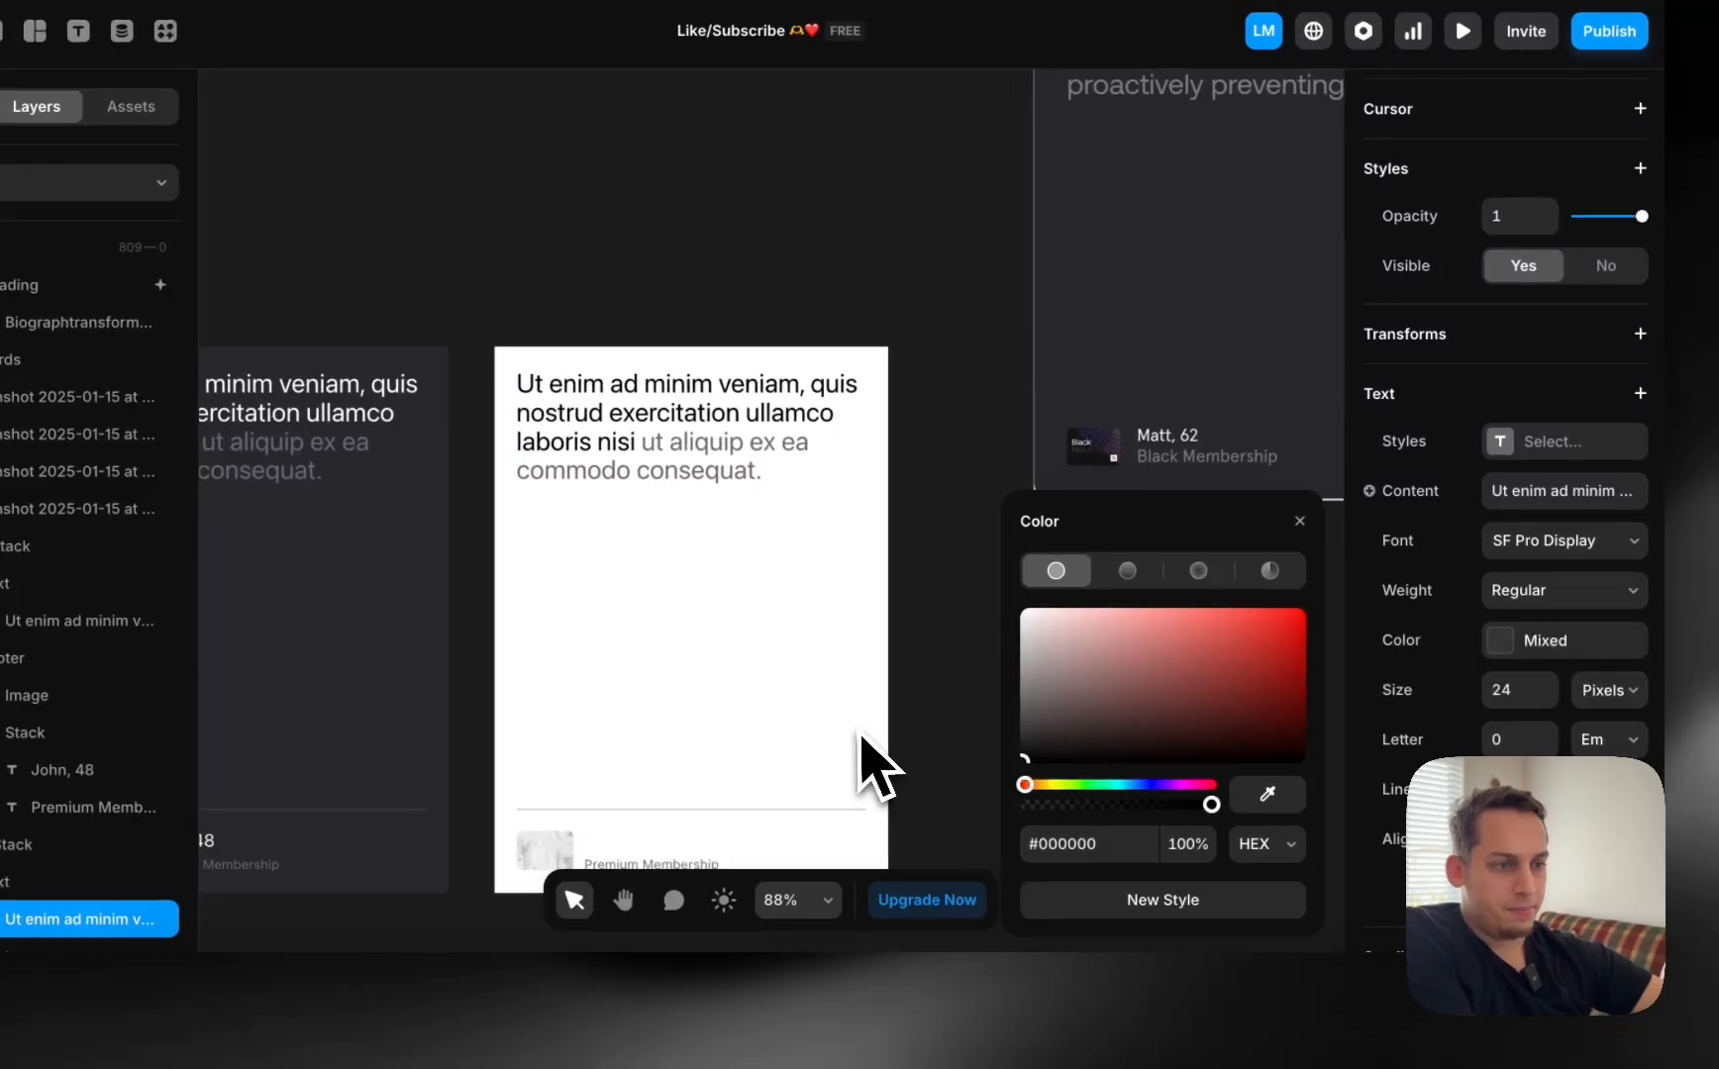
Set the customer name text in the Light Stack's footer to black.
scroll(863, 755, "down", 3)
left_click(688, 770)
left_click(1084, 683)
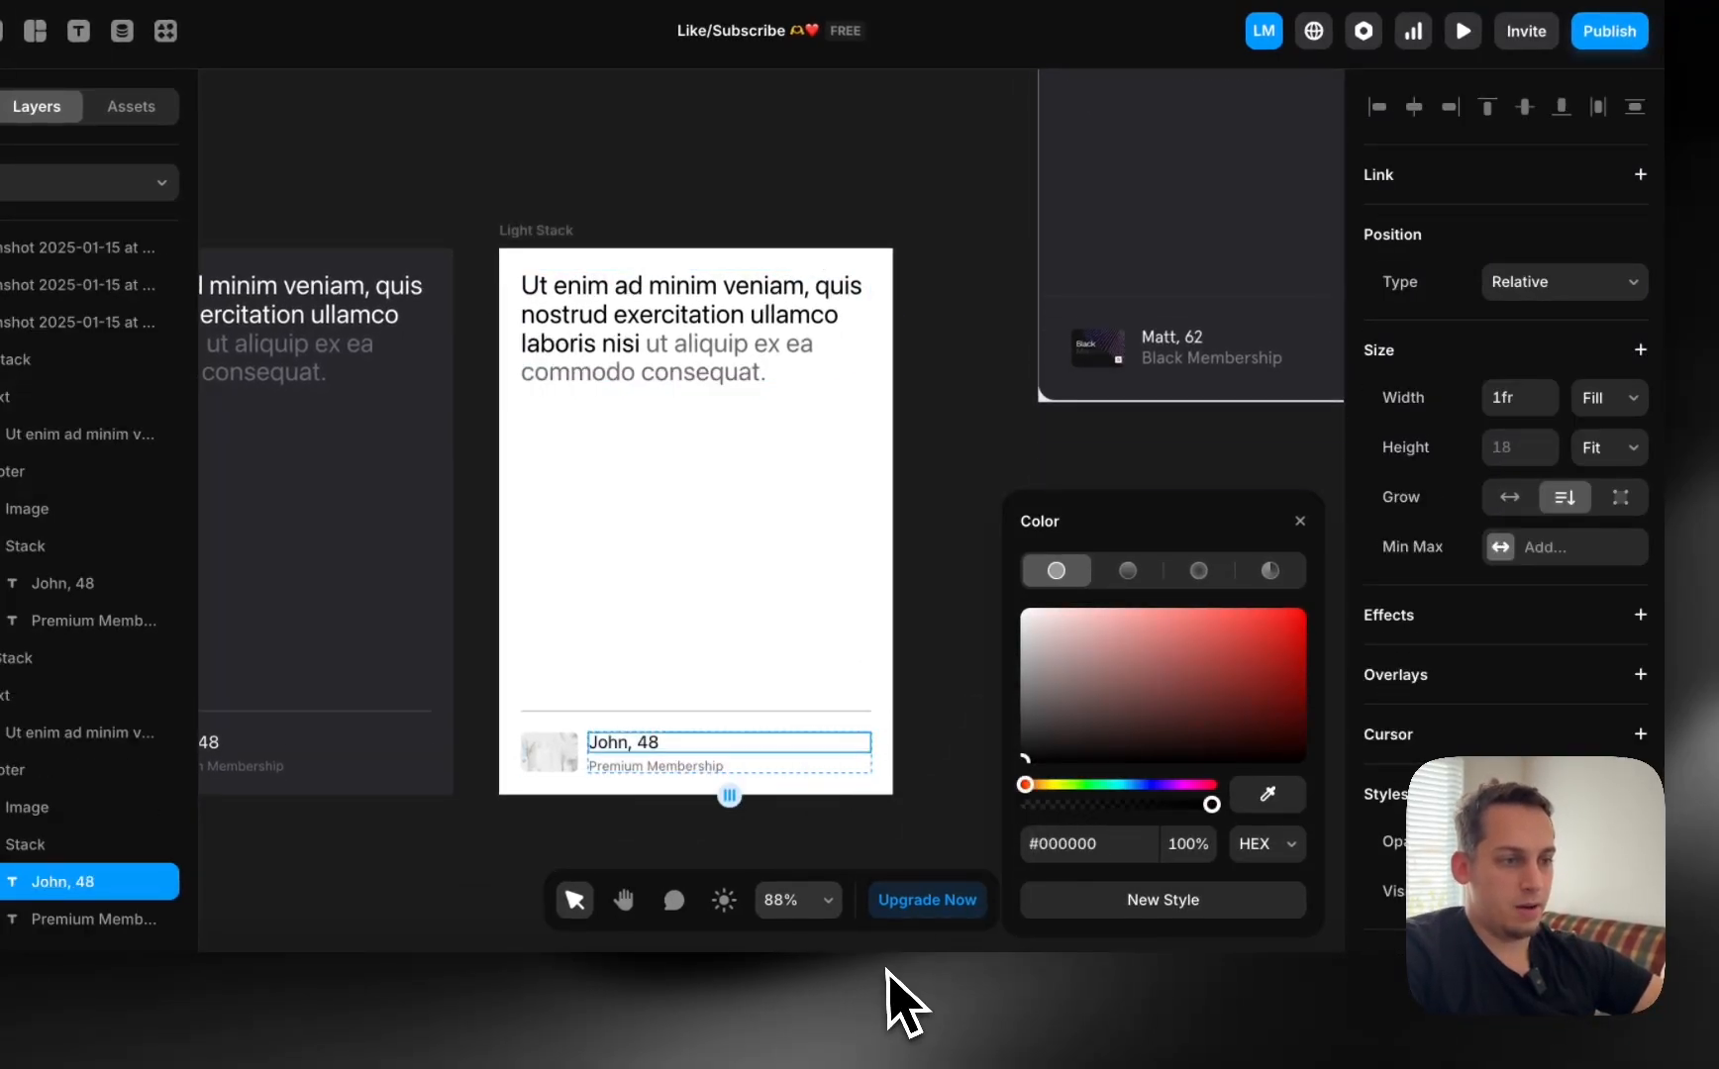
left_click(937, 642)
Compare with the reference cards and lower the Light Stack footer's border colour opacity to 20%.
scroll(1097, 600, "right", 8)
scroll(1097, 600, "up", 3)
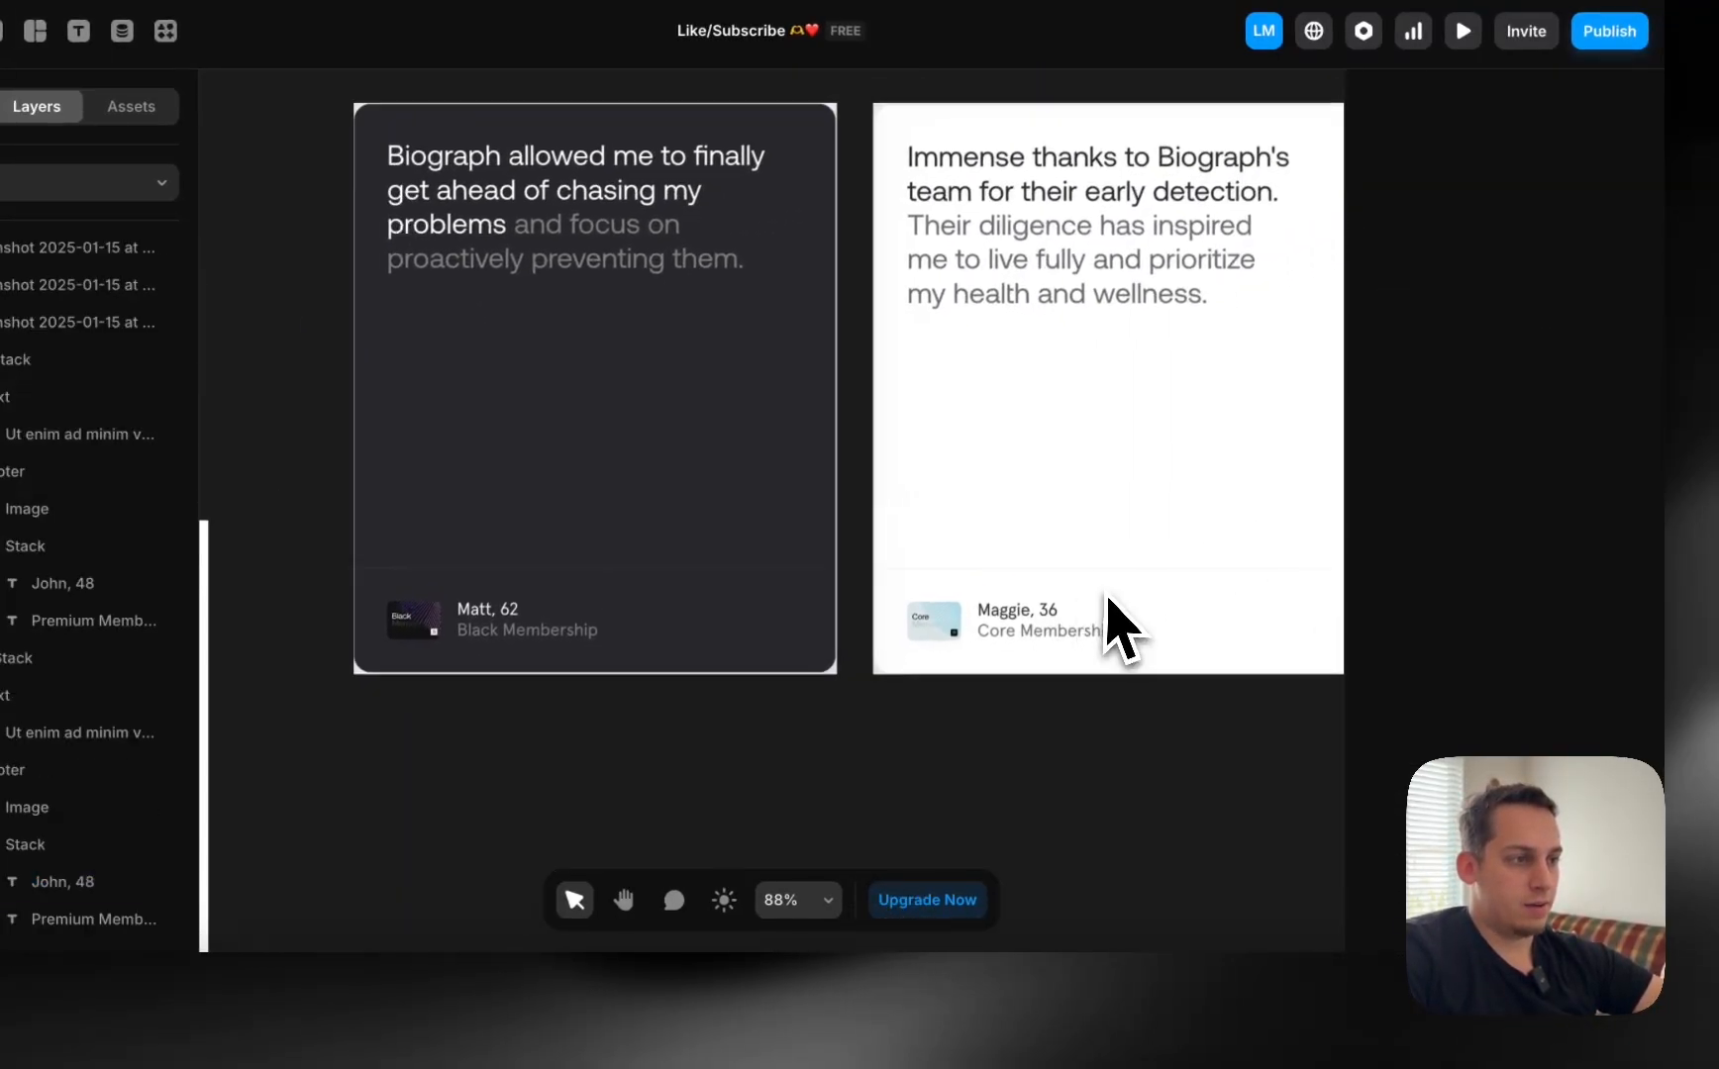
scroll(990, 658, "left", 8)
scroll(990, 658, "down", 2)
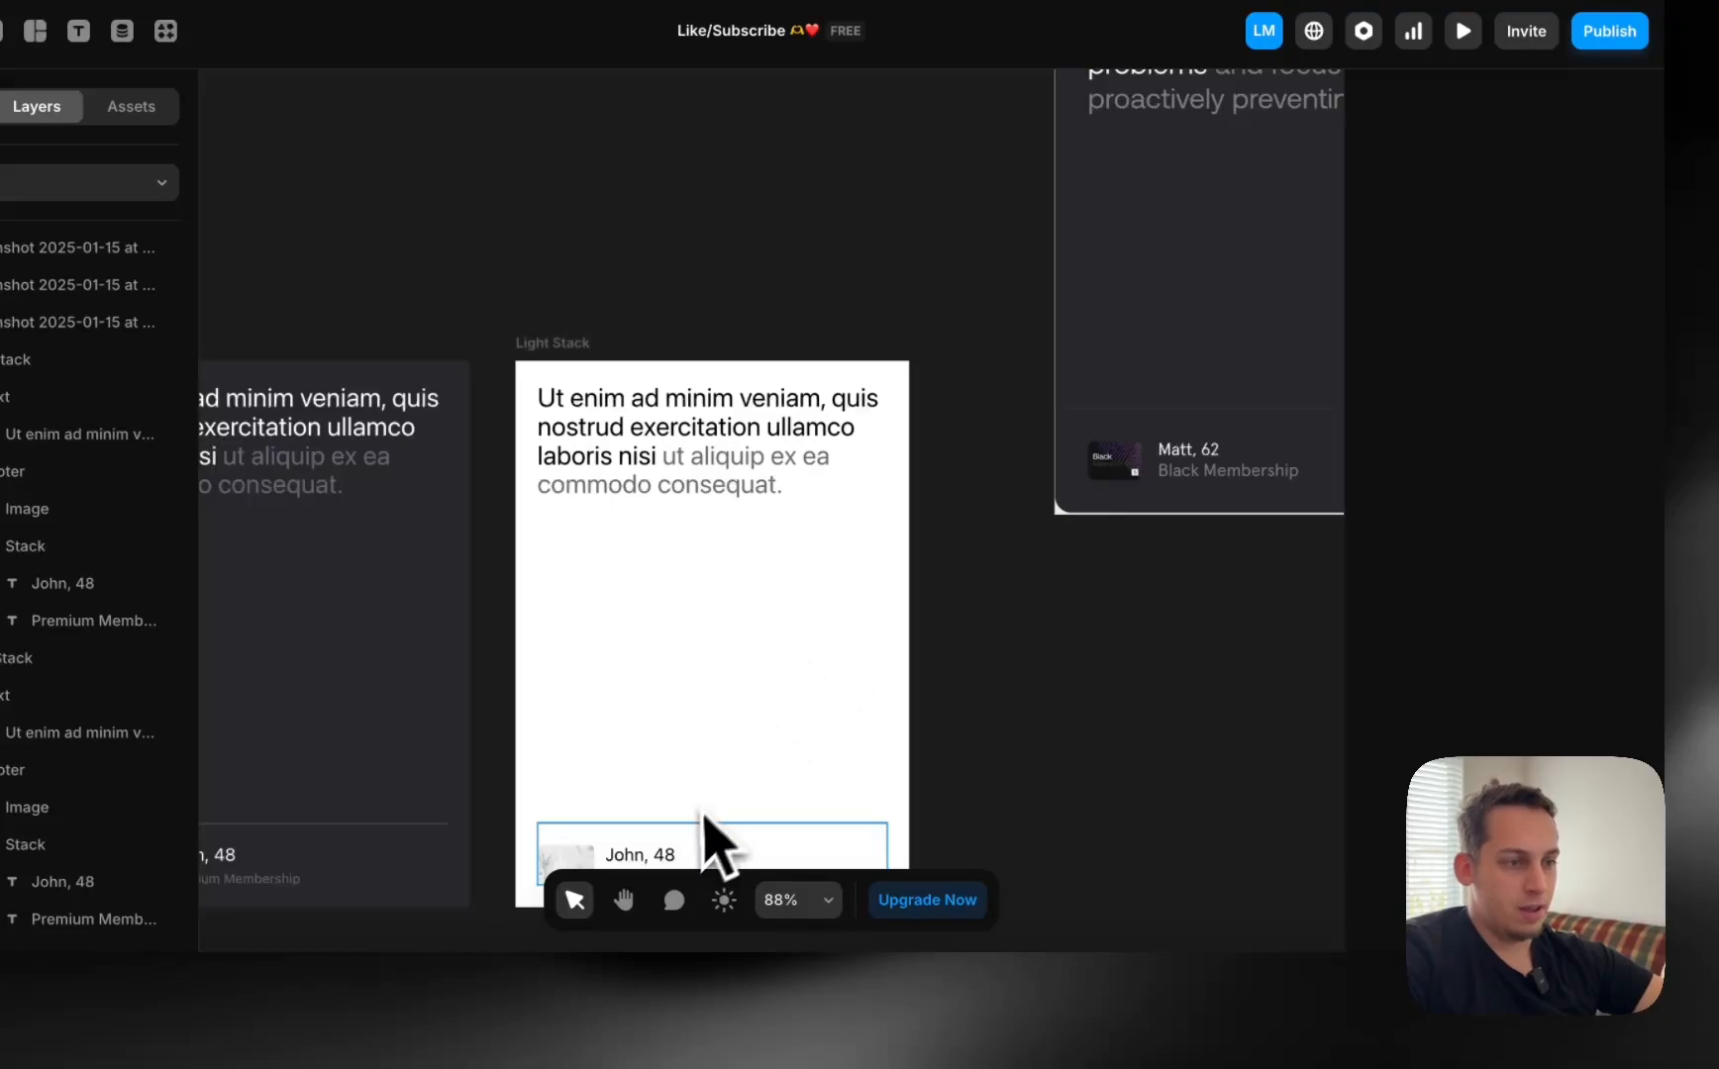
left_click(714, 867)
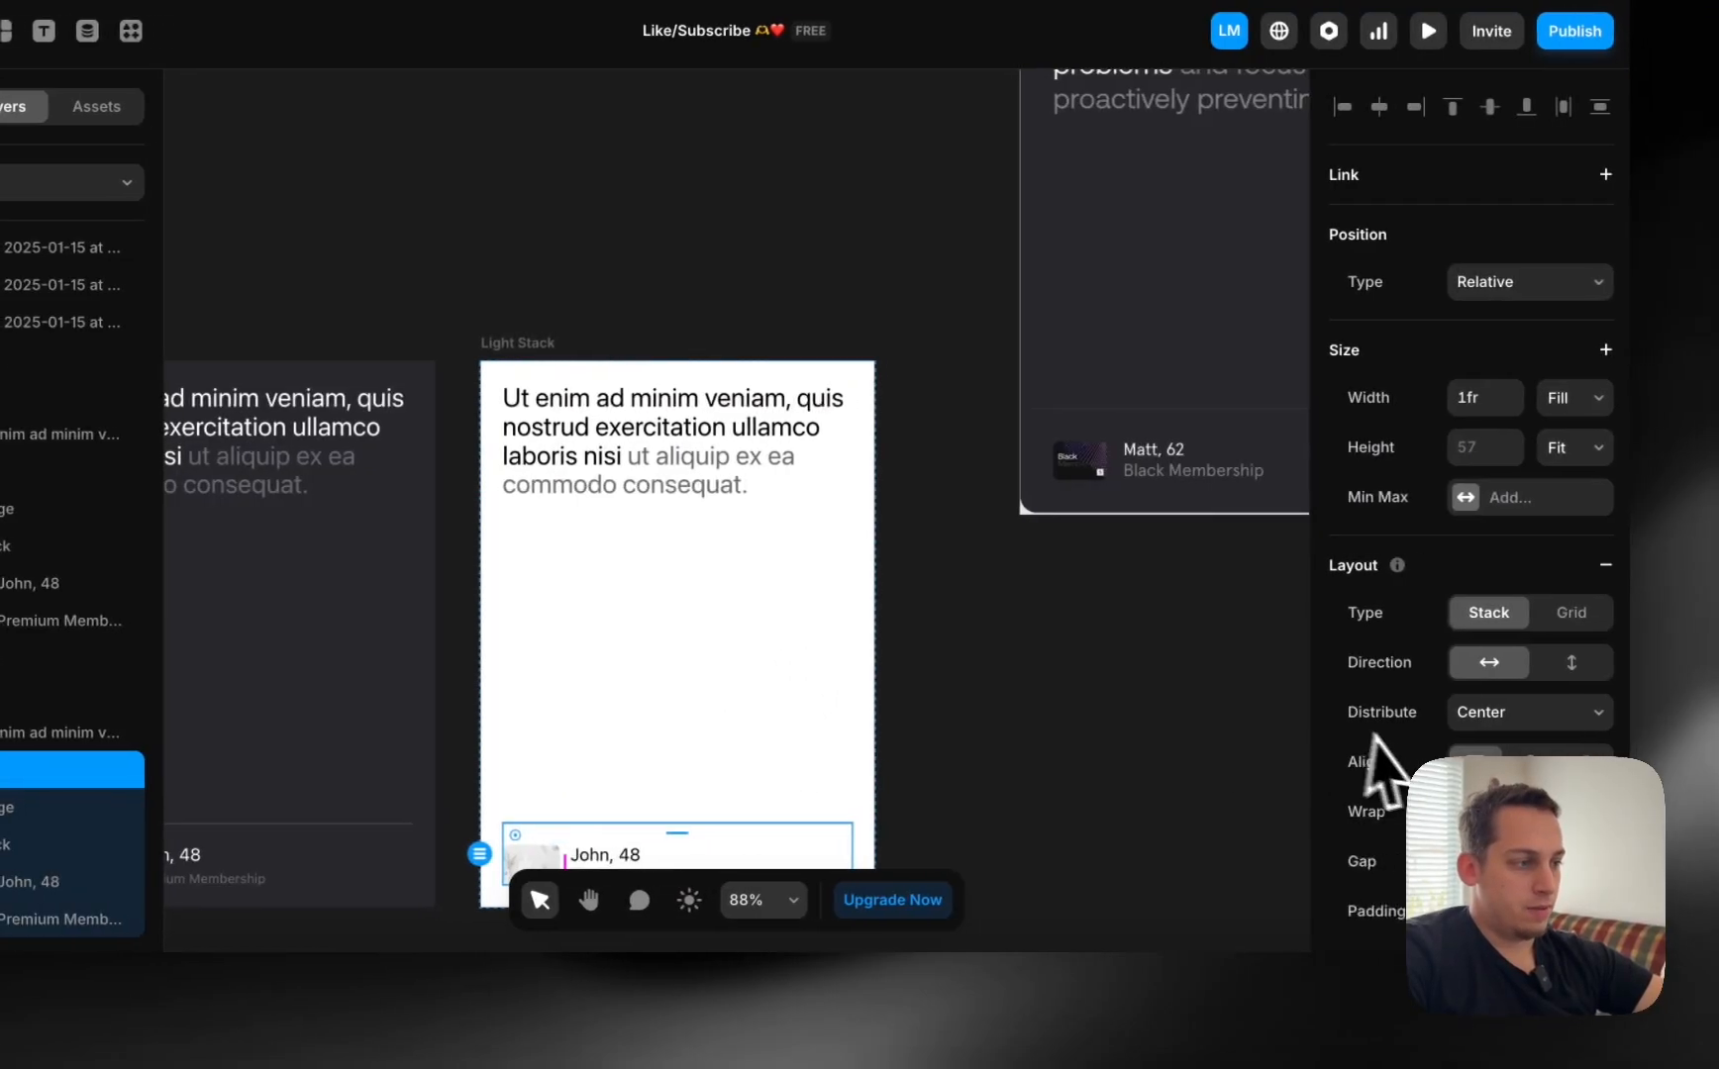
scroll(1381, 767, "down", 8)
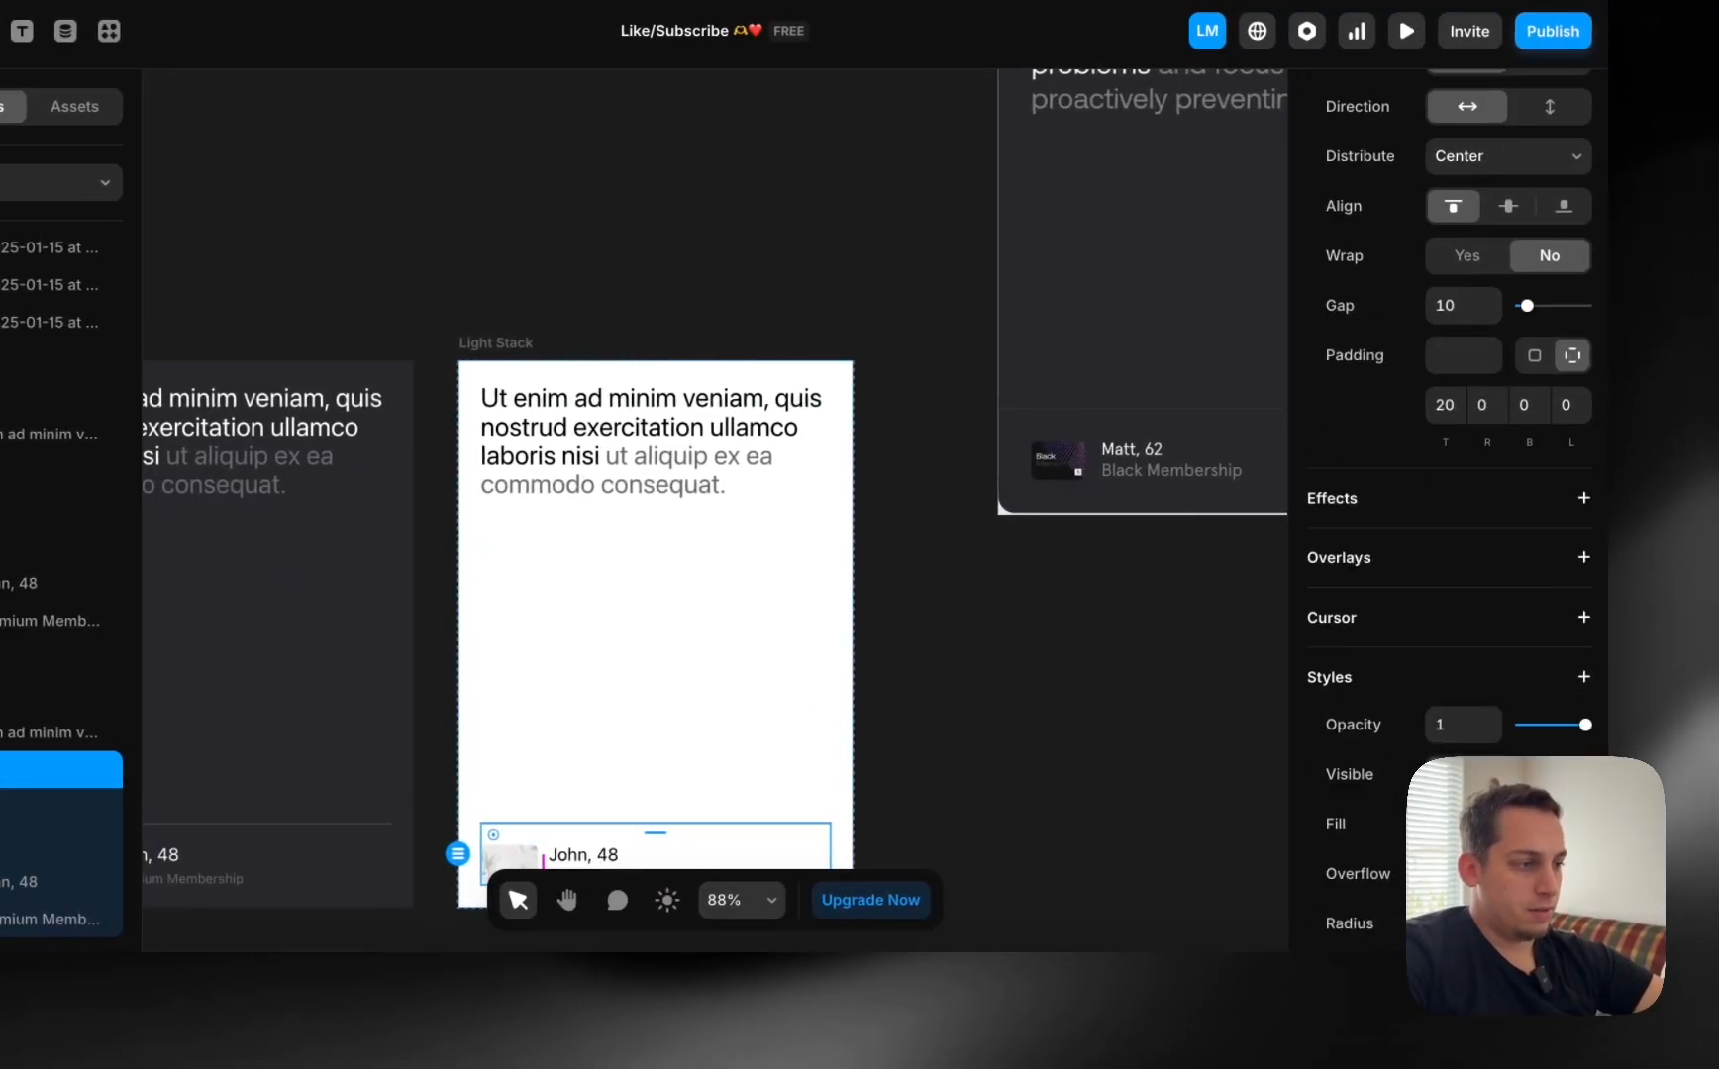
left_click(1440, 665)
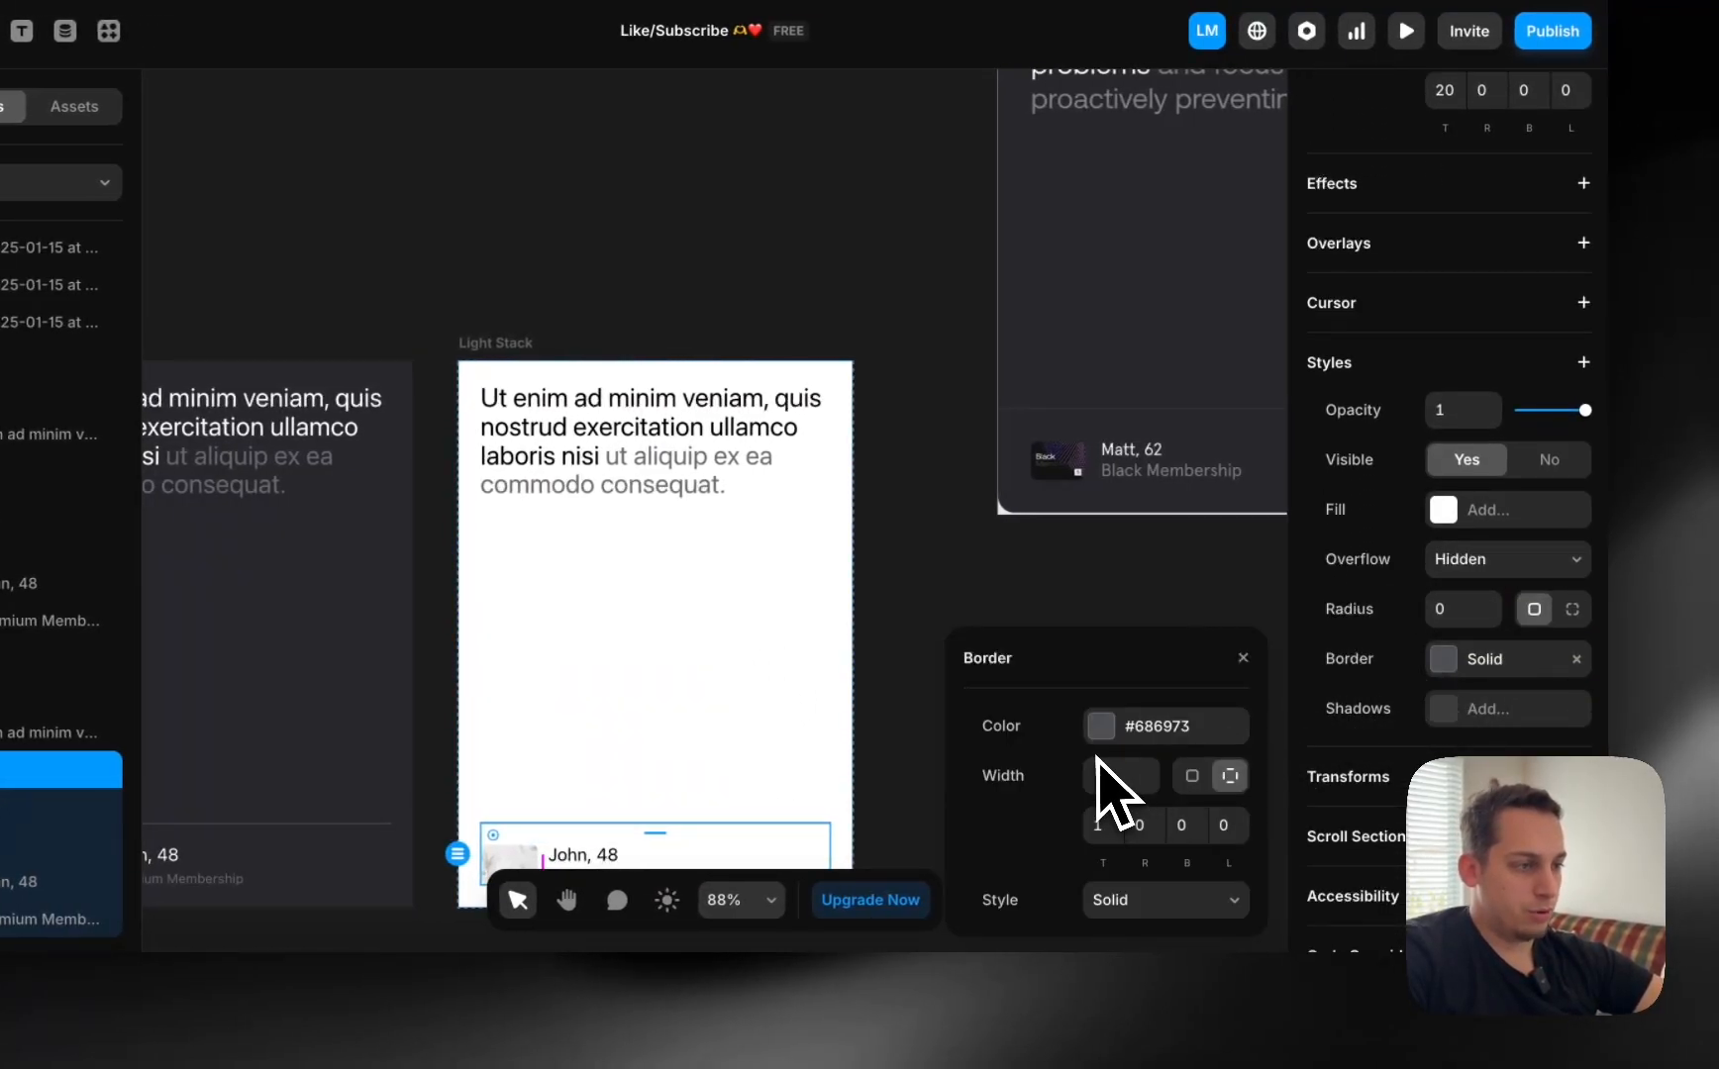
left_click(1100, 727)
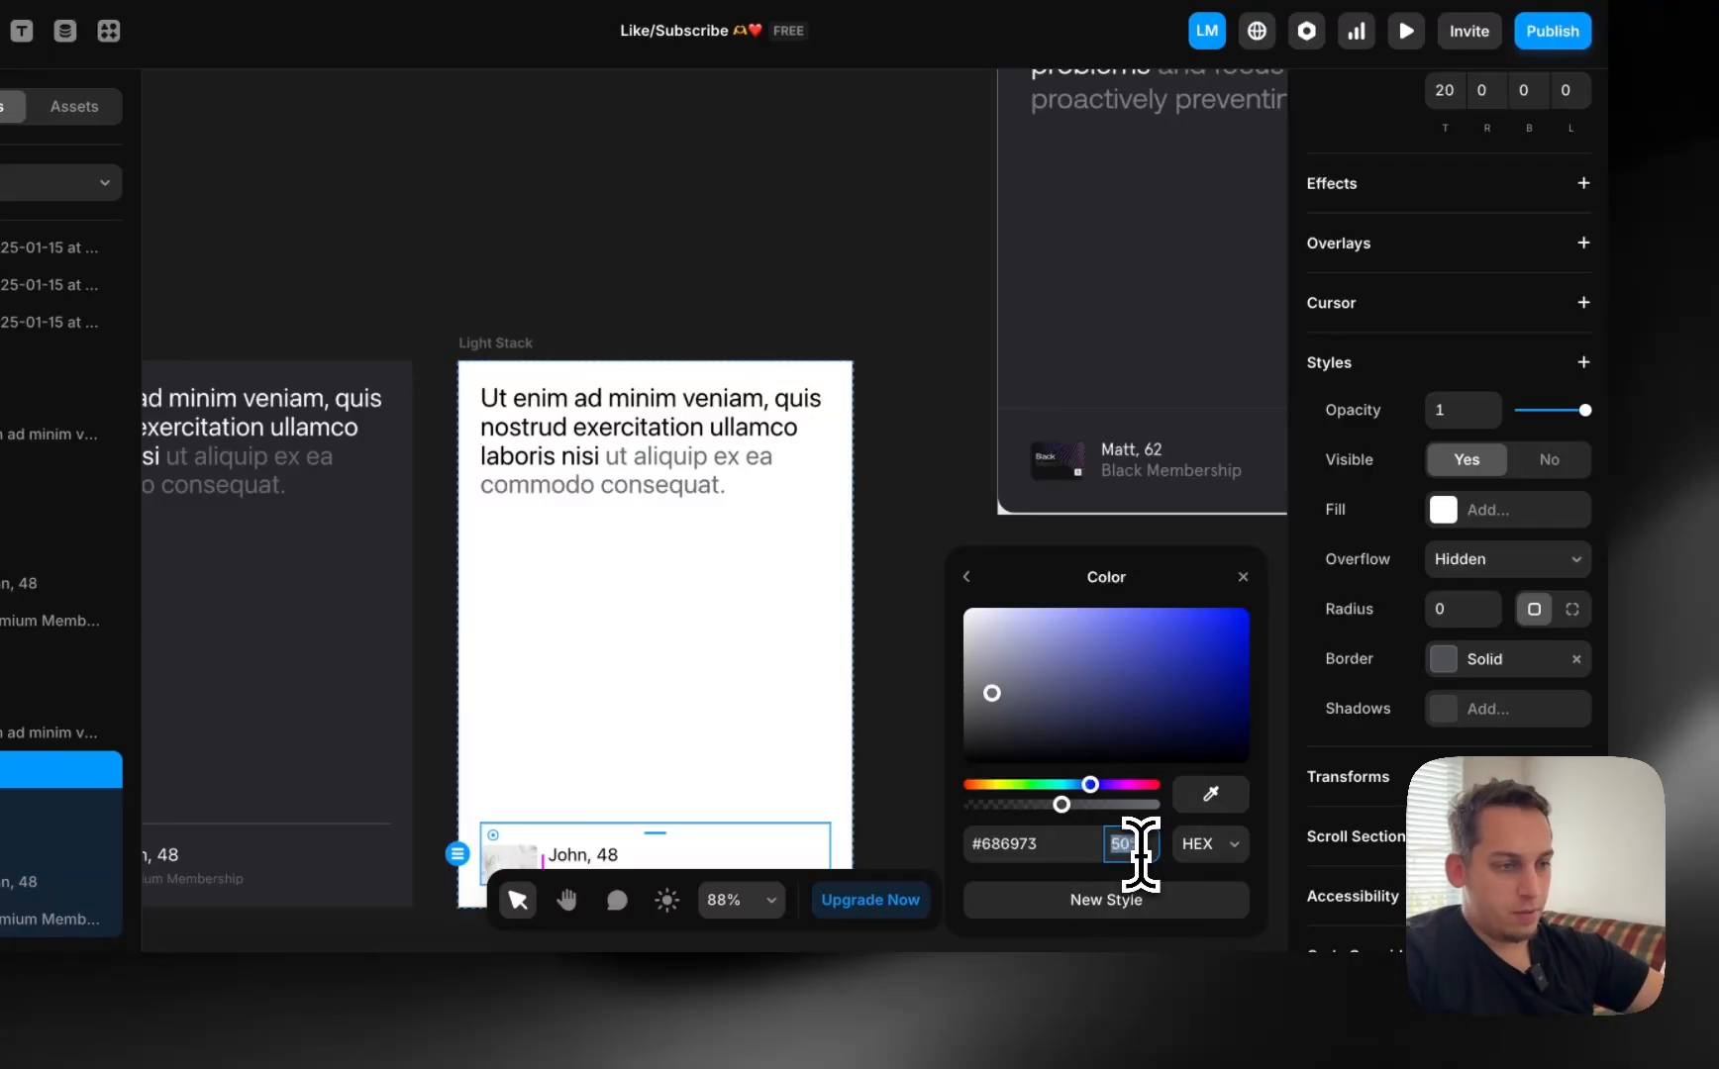
key("shift+Down")
key("shift+Down")
key("shift+Down")
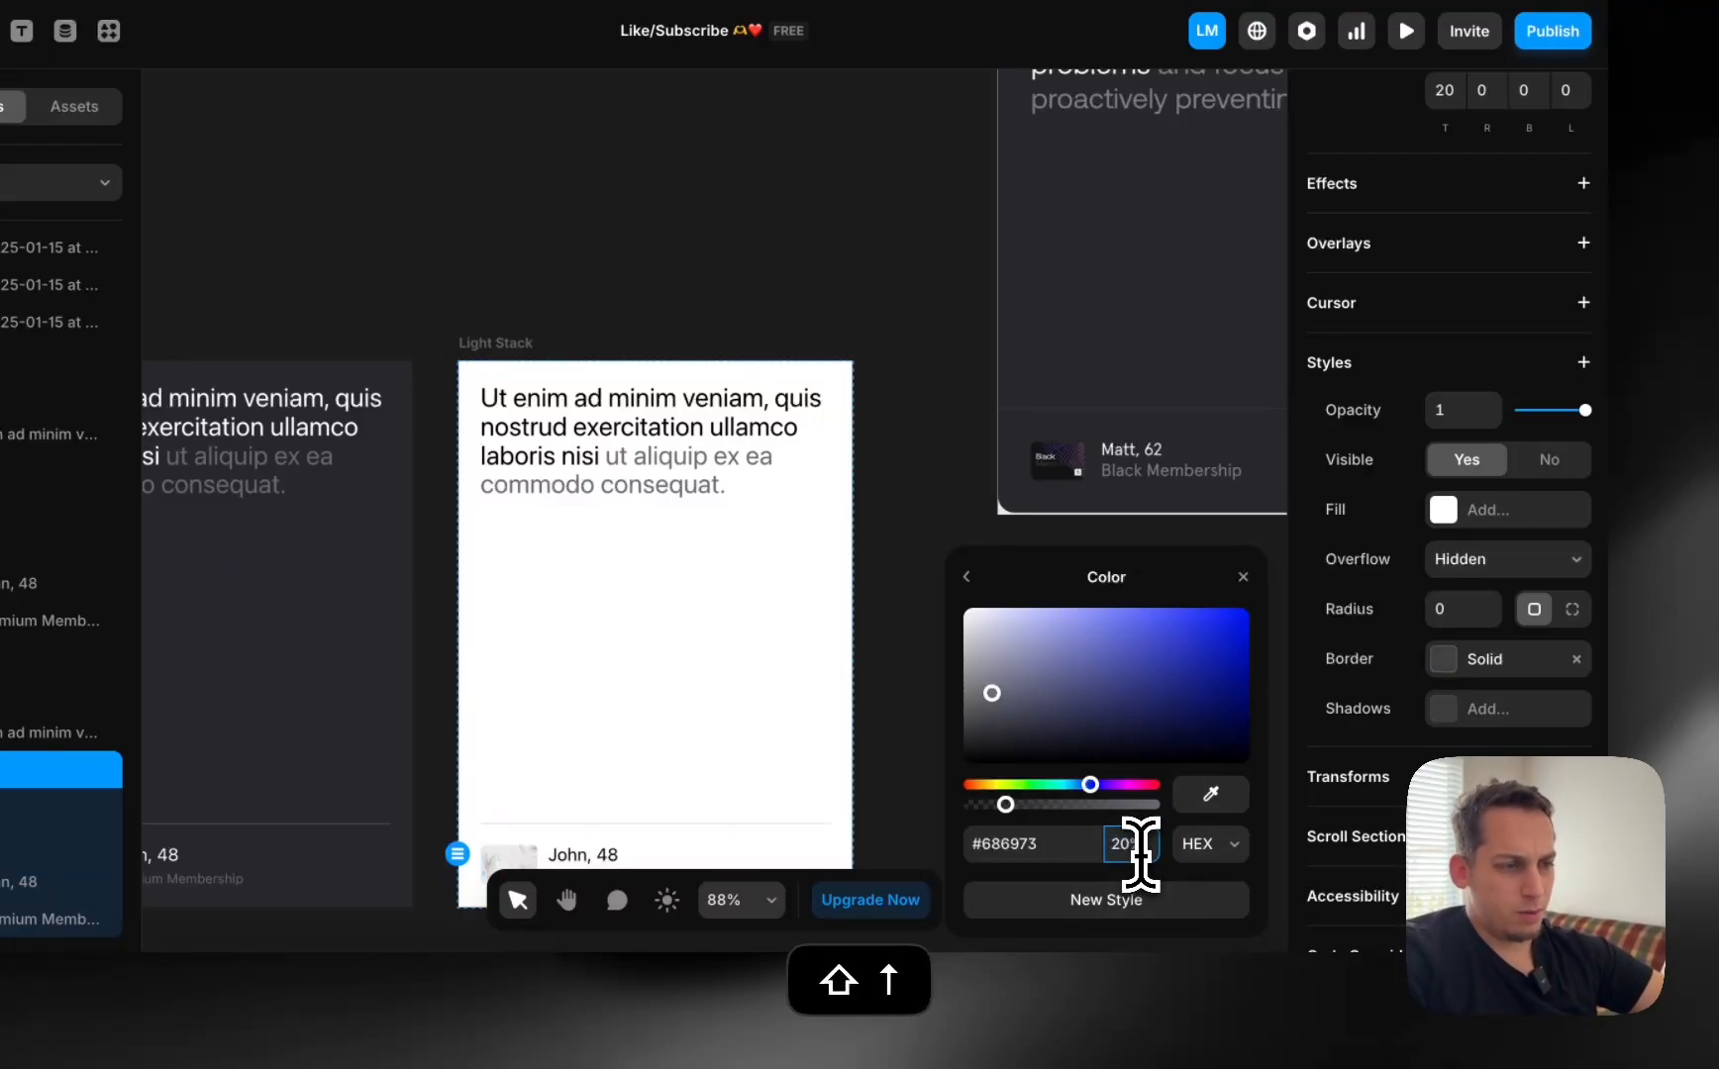
left_click(896, 728)
Select both the Dark Stack and Light Stack cards and set their corner radius to 10.
scroll(894, 729, "down", 3)
scroll(894, 730, "down", 2)
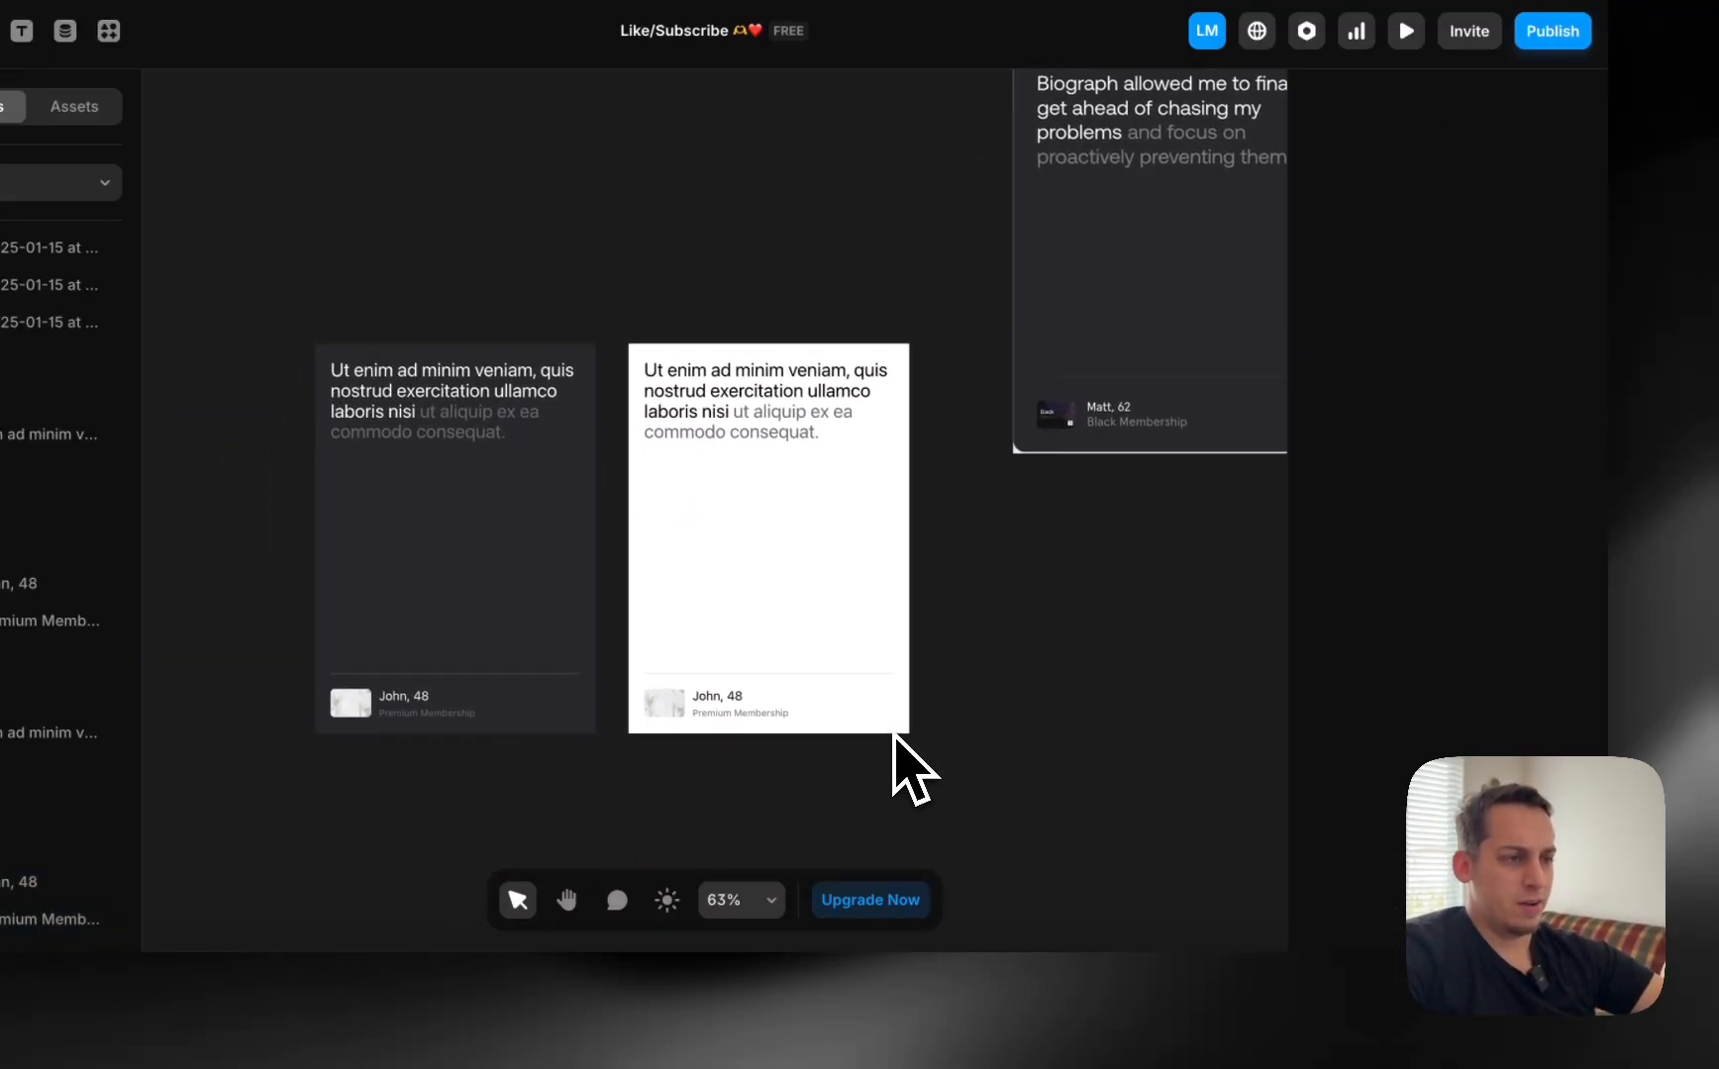
left_click(754, 438)
left_click(490, 451, "shift")
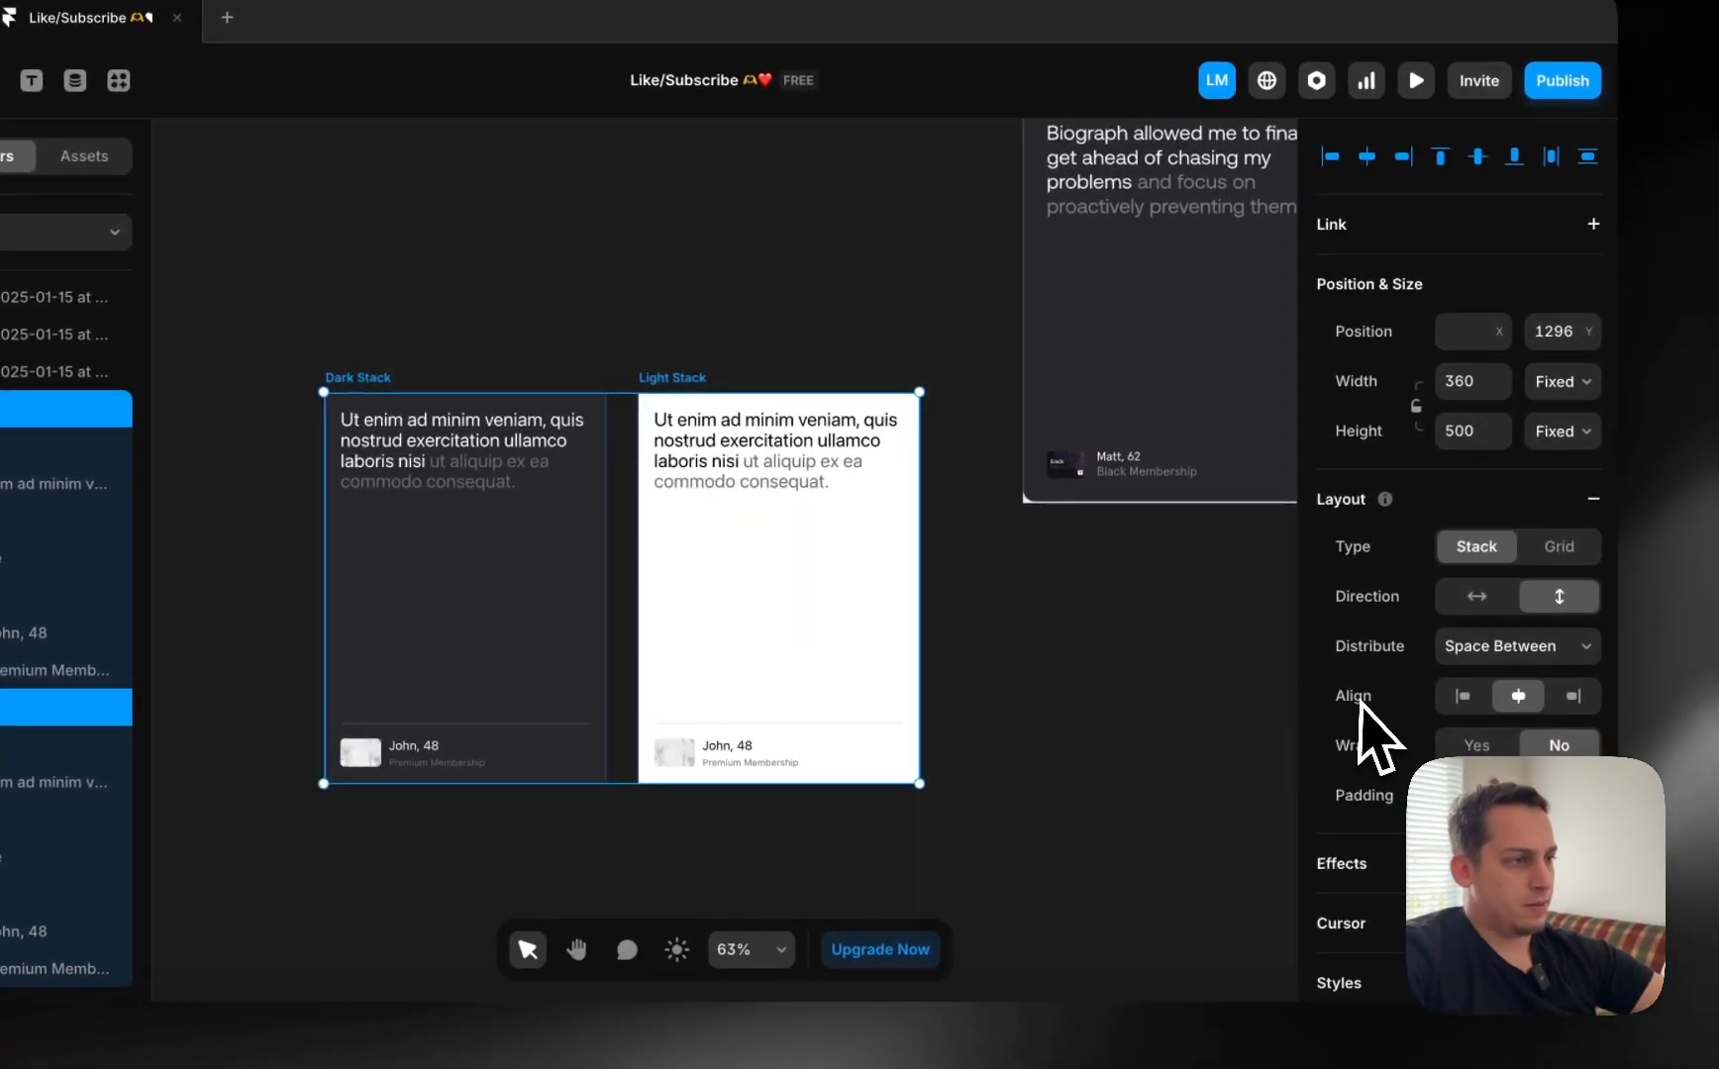
scroll(1433, 738, "down", 5)
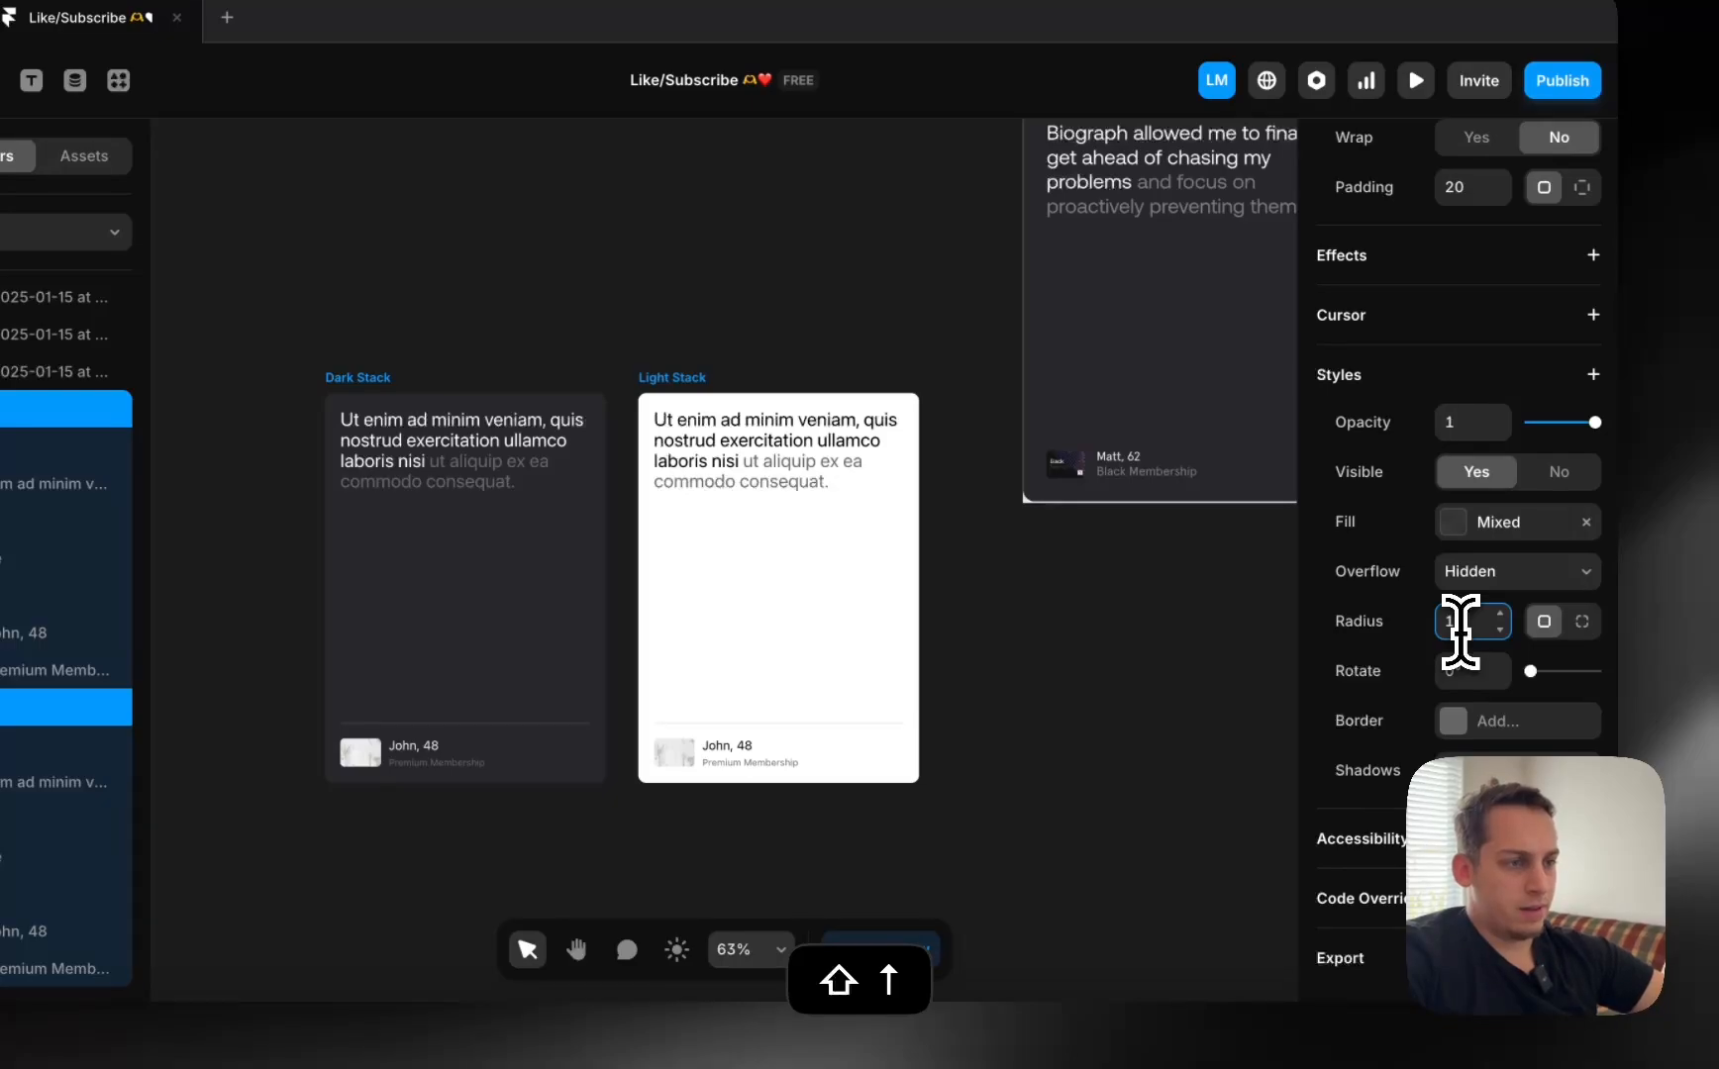
left_click(1003, 567)
Check the card shadows on biograph.com in Chrome and add a Realistic outside shadow to both the Dark Stack and Light Stack in Framer.
left_click(420, 1019)
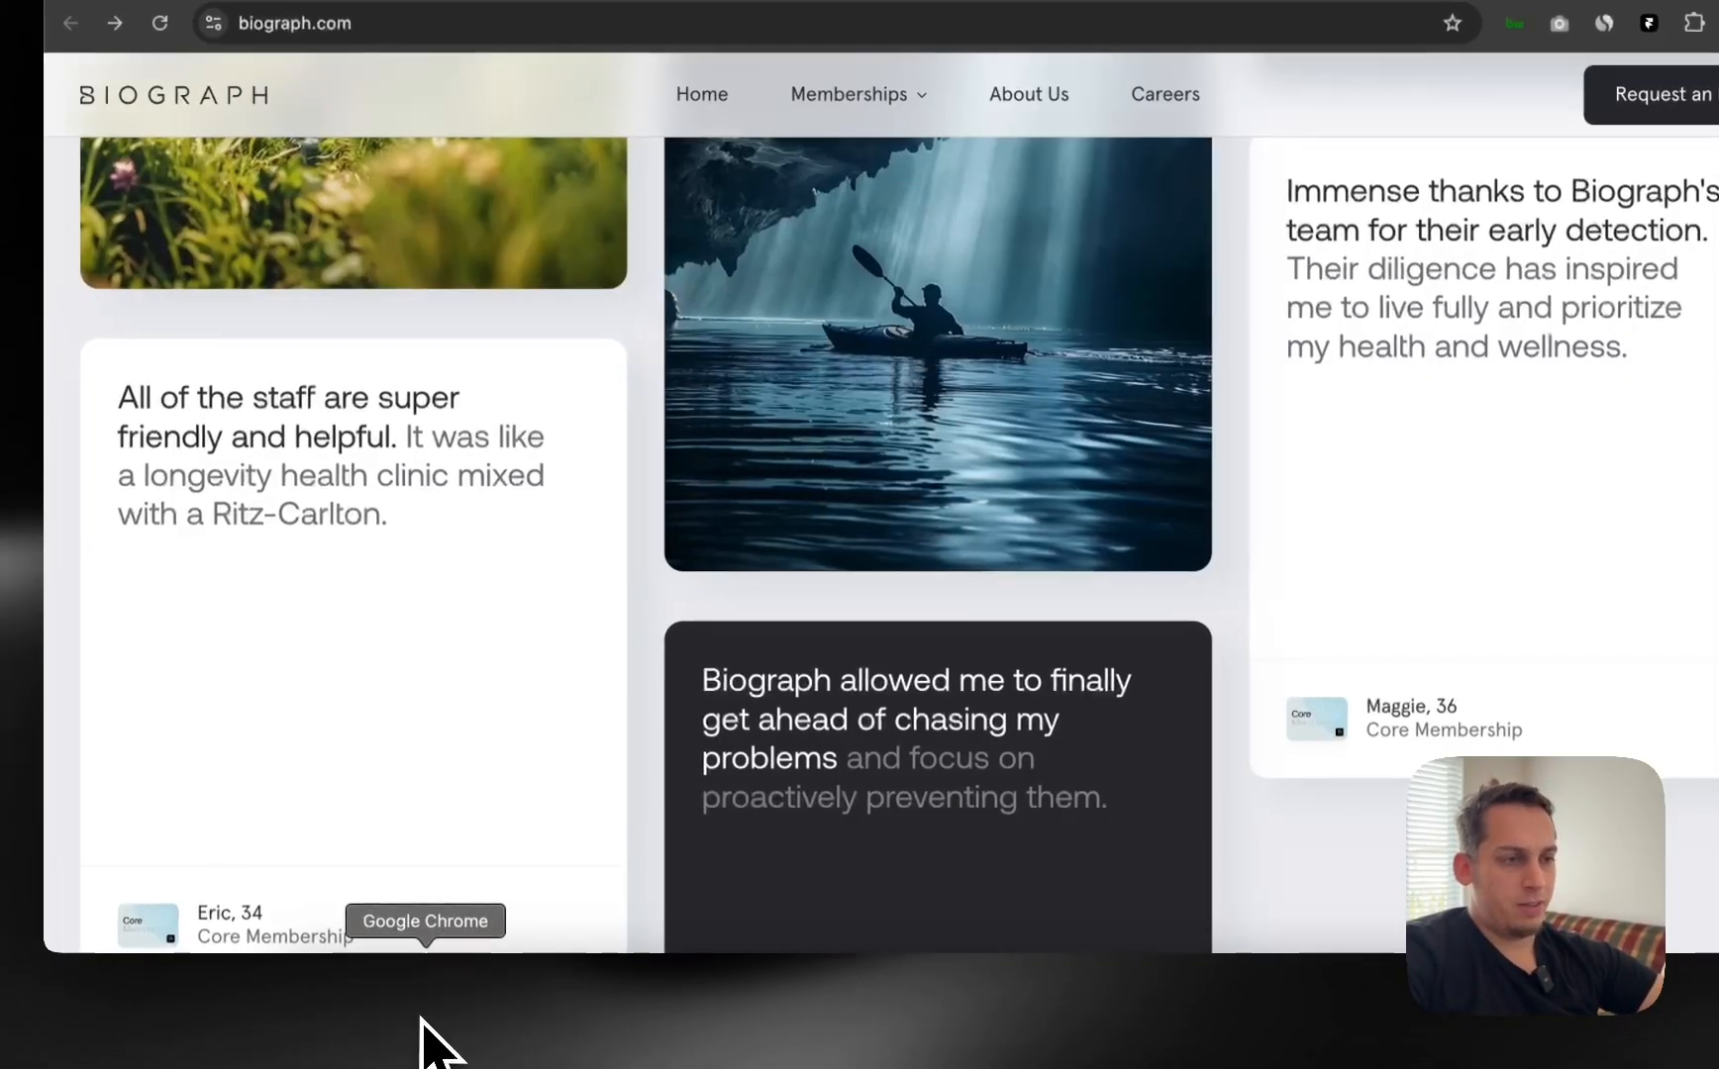
scroll(658, 624, "down", 1)
scroll(661, 604, "down", 1)
scroll(662, 603, "up", 2)
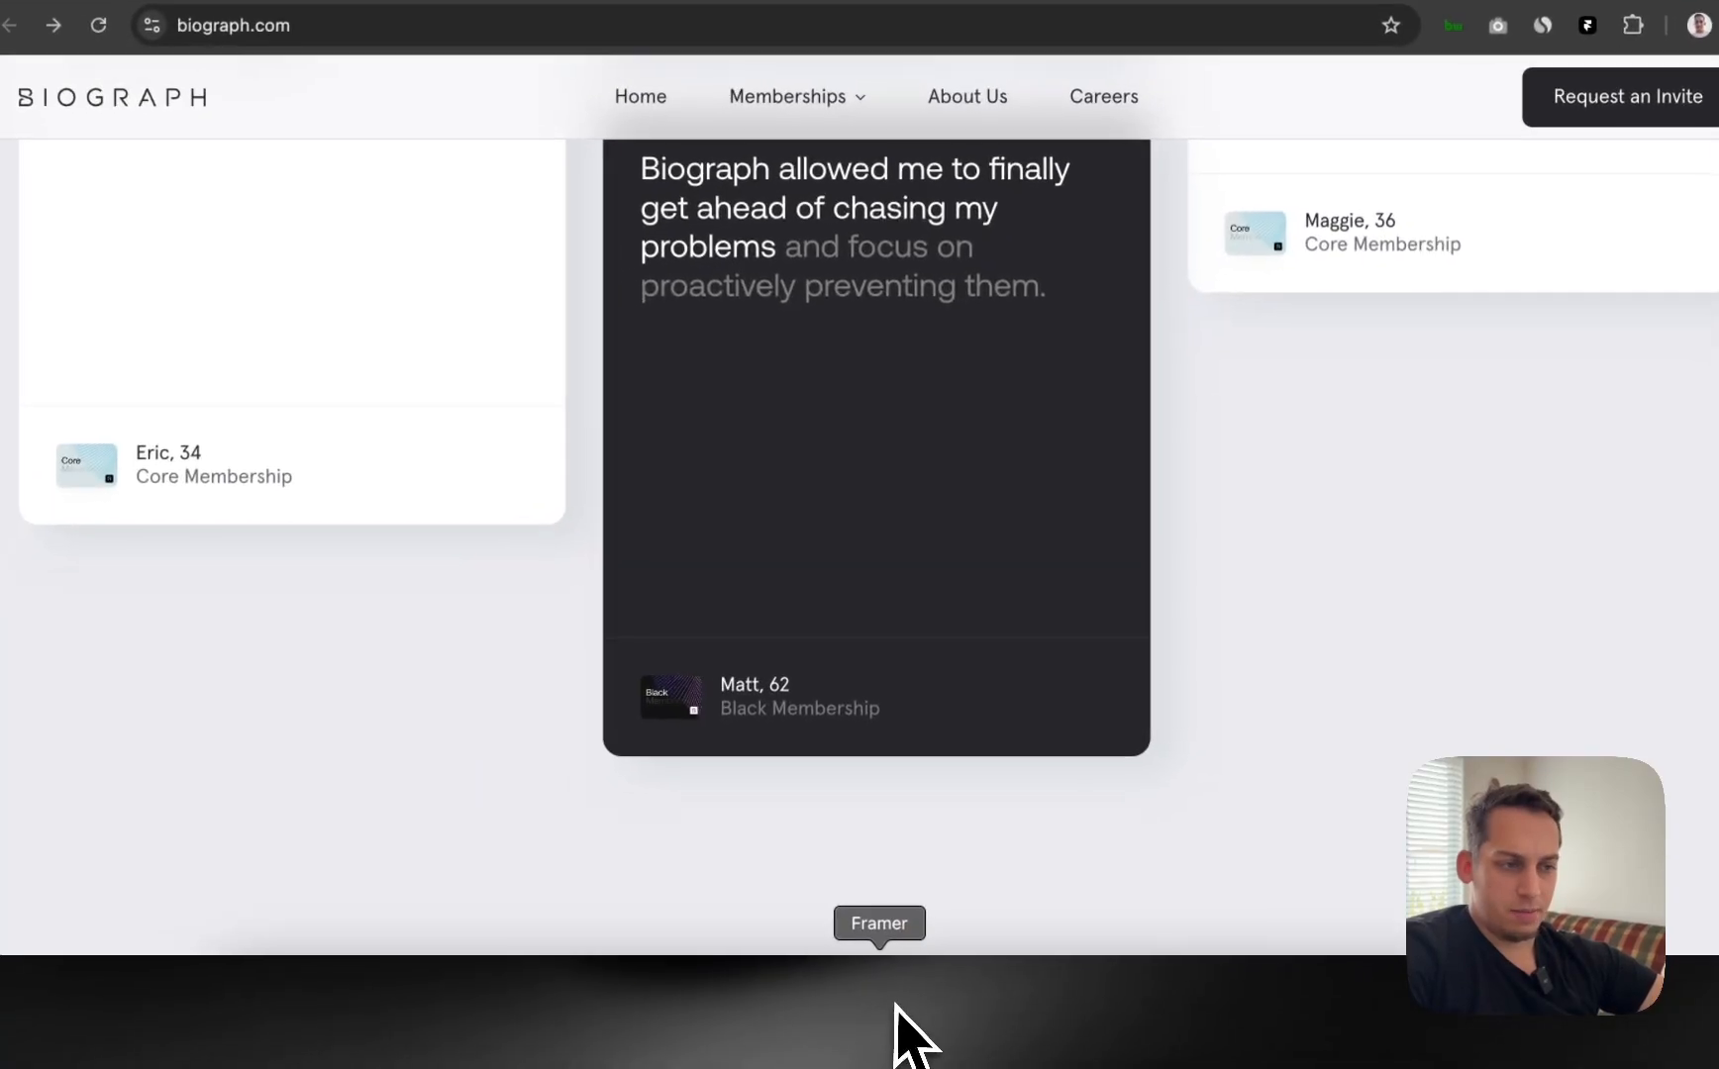
left_click(907, 1030)
left_click(524, 433)
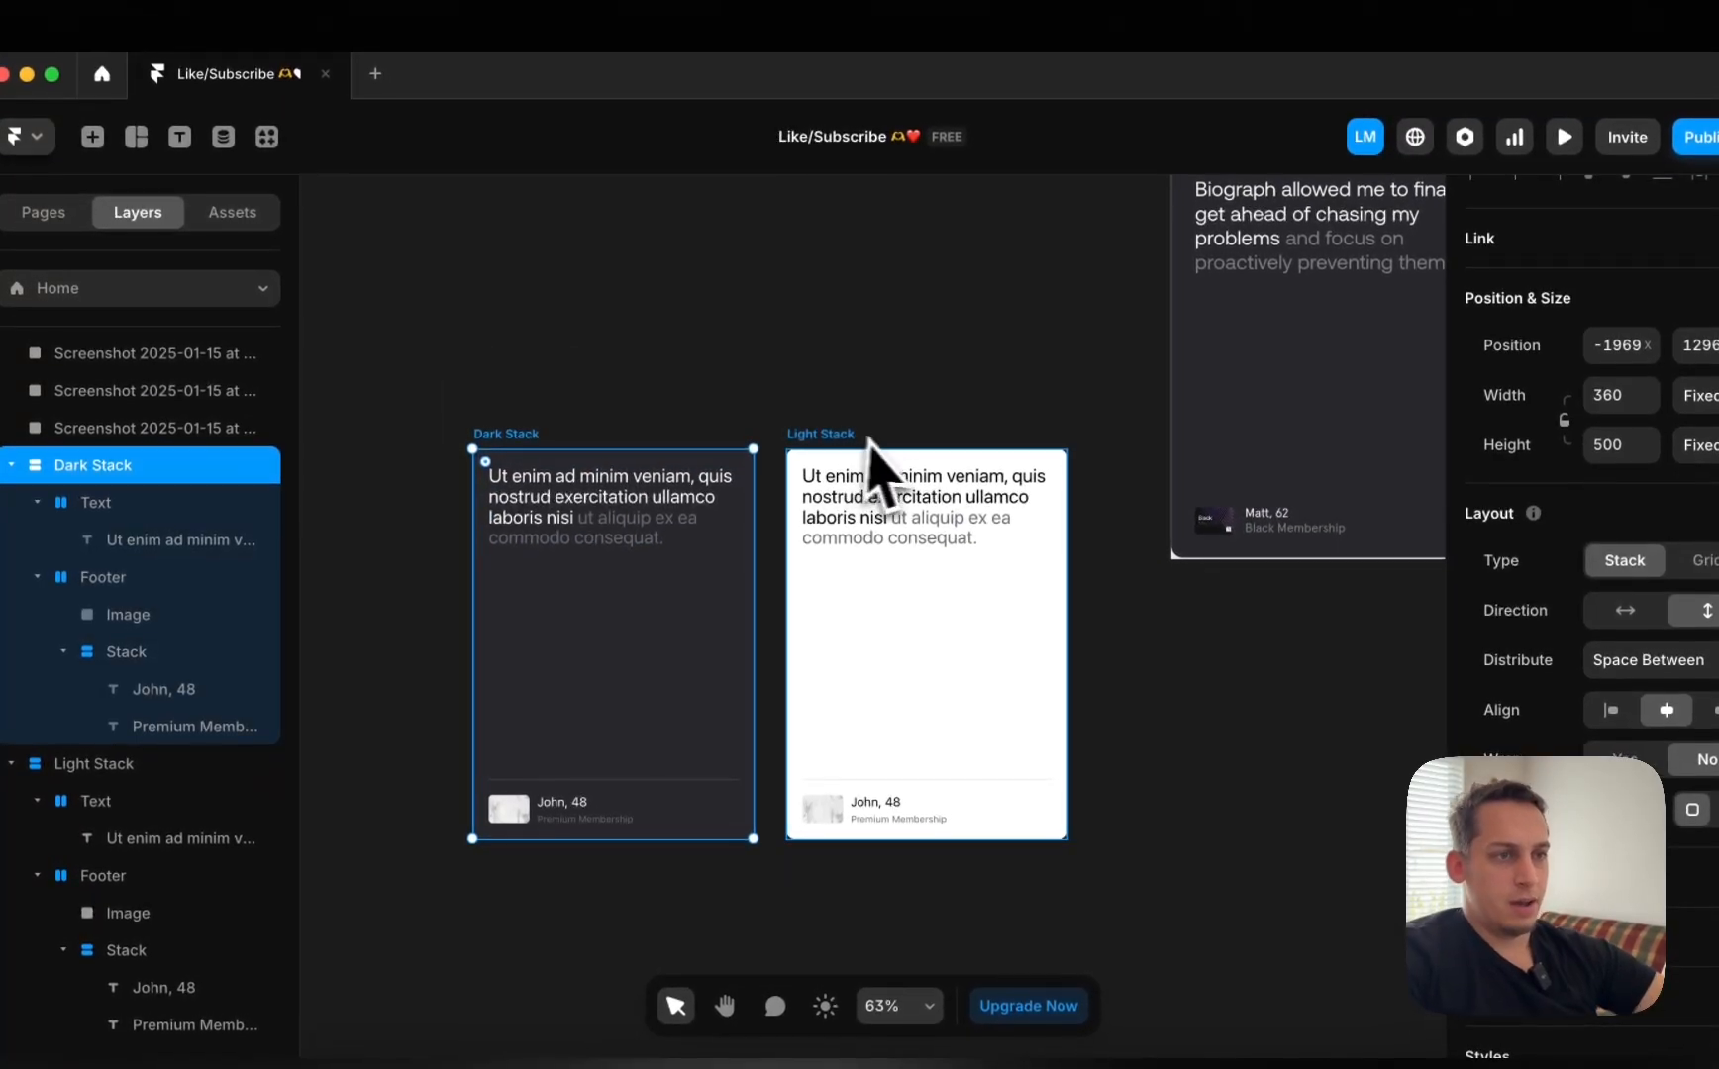
left_click(808, 445, "shift")
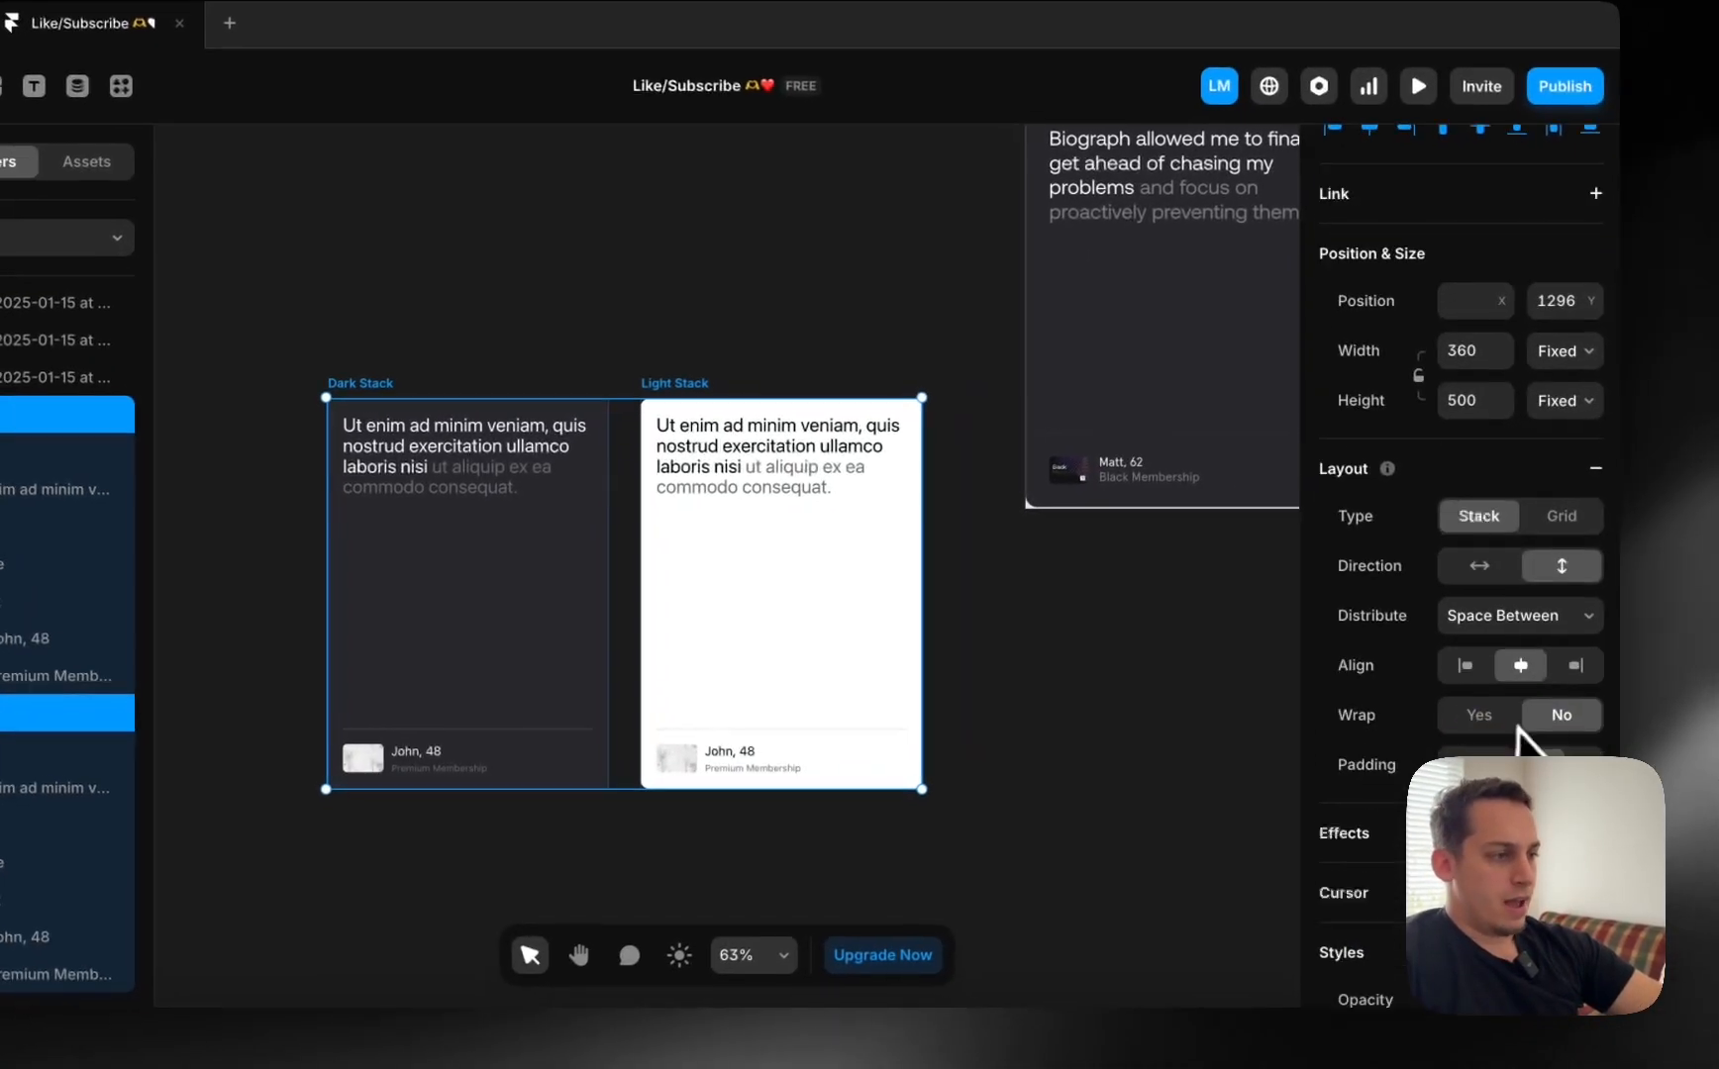
scroll(1659, 795, "down", 5)
scroll(1494, 737, "down", 3)
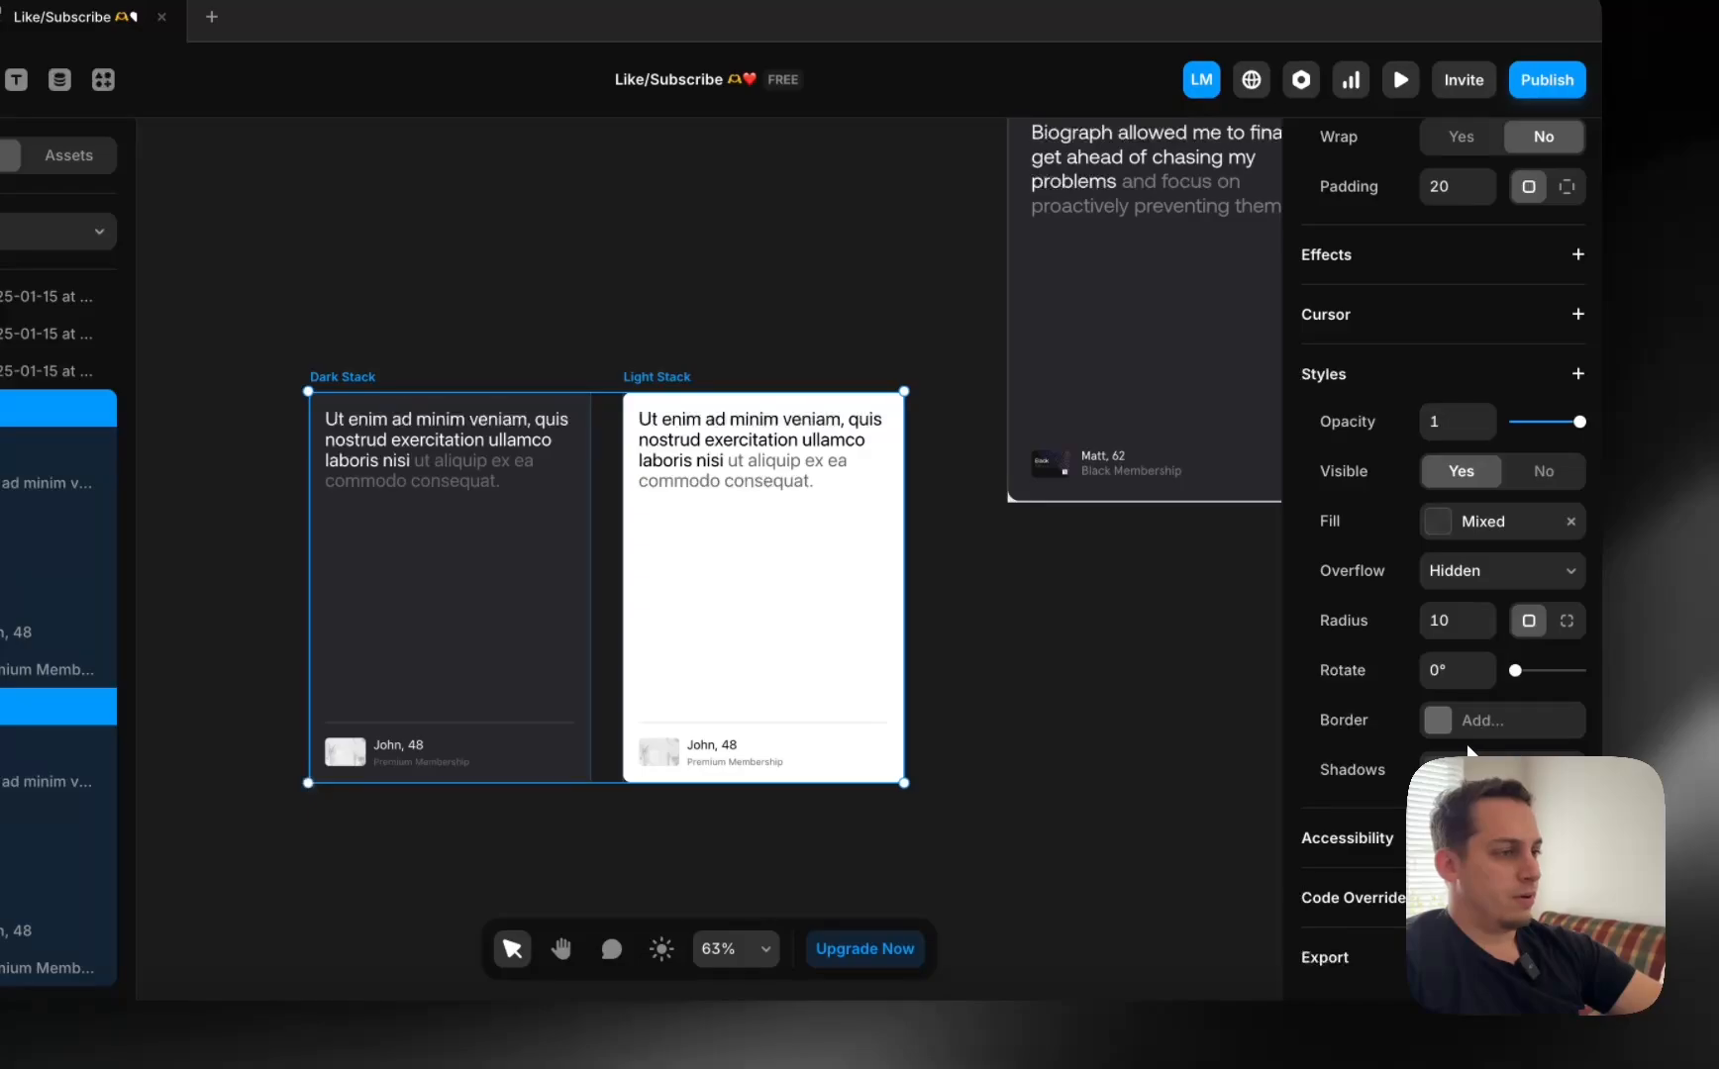
left_click(1578, 770)
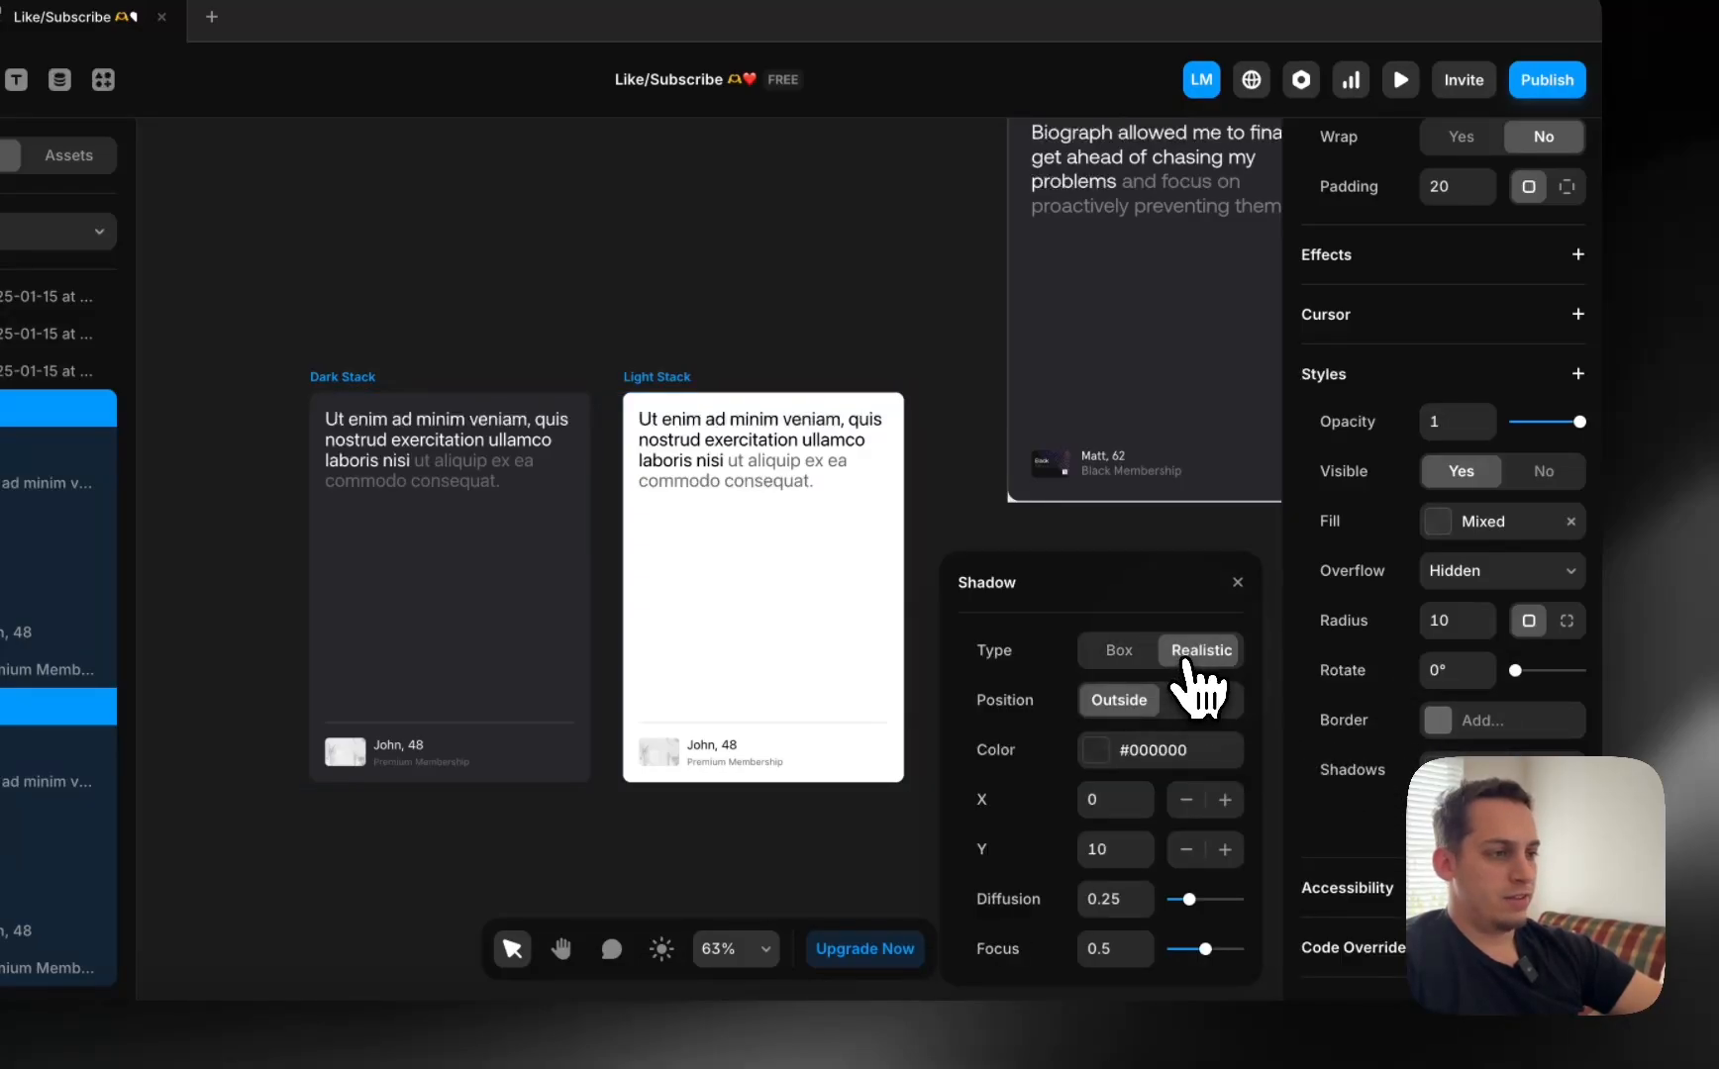
left_click(919, 583)
Try placing the Light Stack in the desktop layout's first card column in place of a placeholder frame, and undo the placement.
scroll(919, 584, "down", 5)
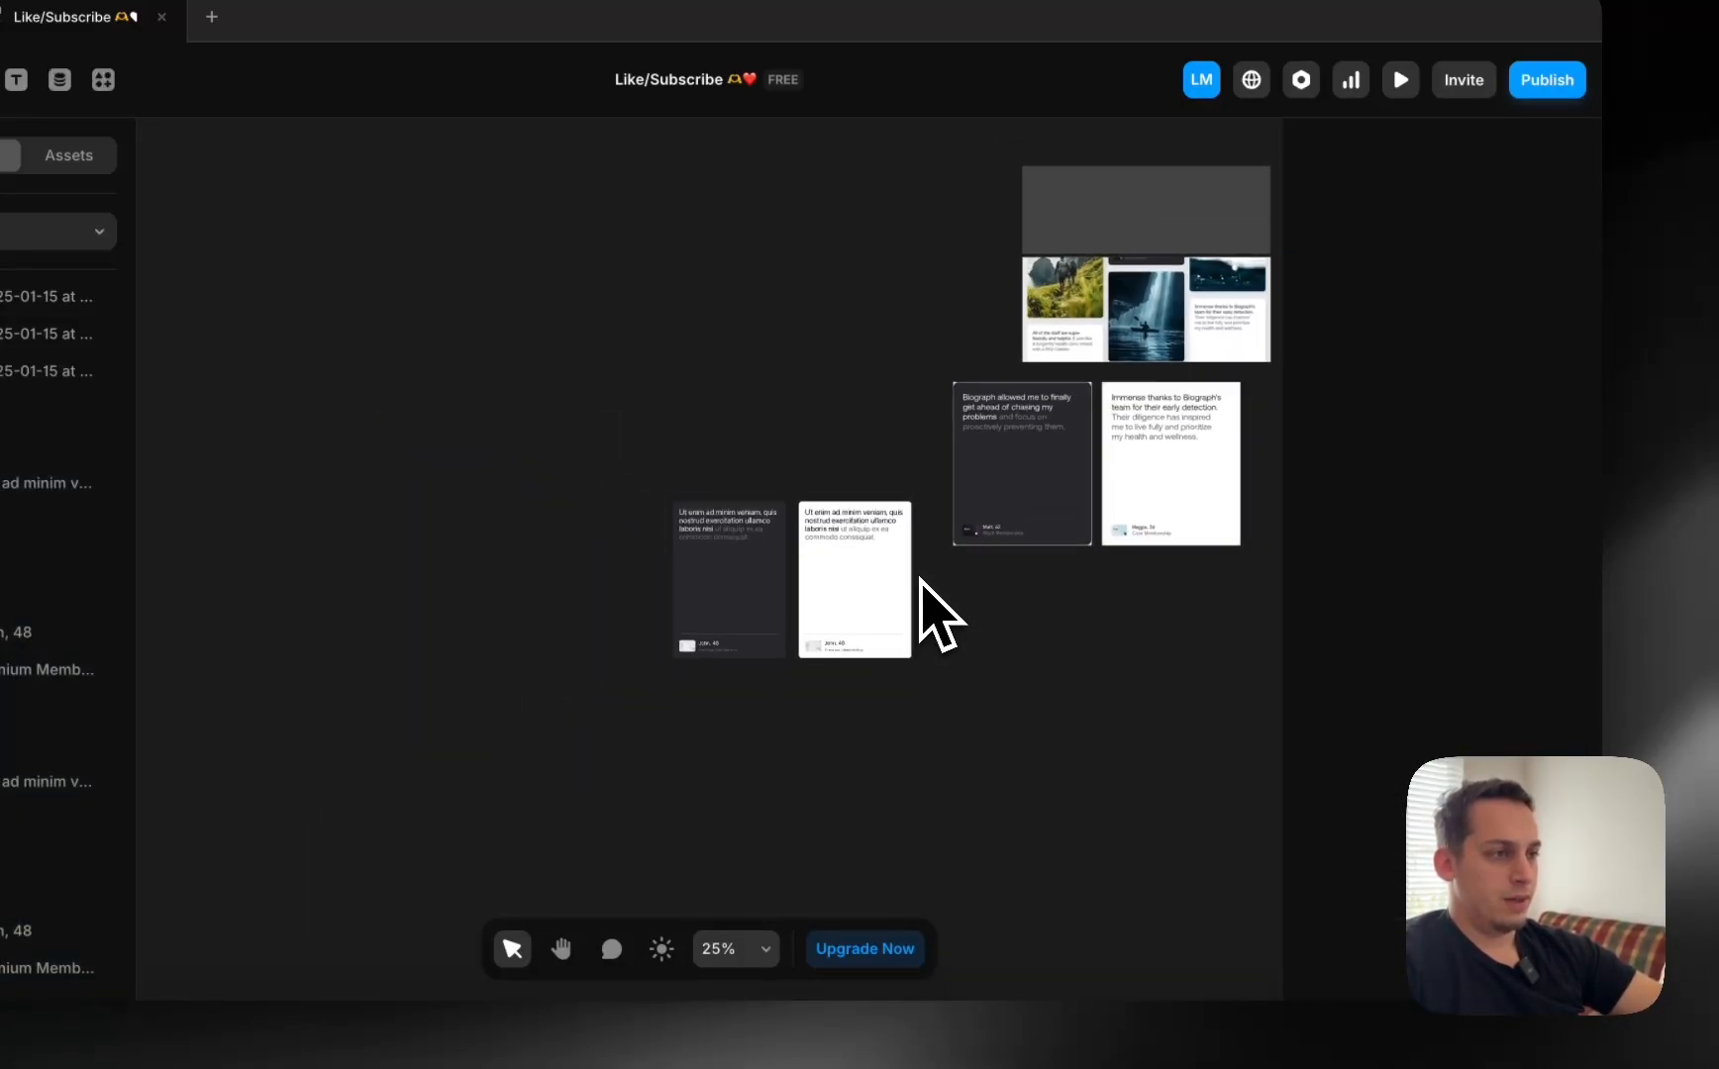
scroll(921, 584, "right", 3)
scroll(921, 584, "up", 3)
scroll(921, 584, "right", 1)
scroll(920, 584, "down", 1)
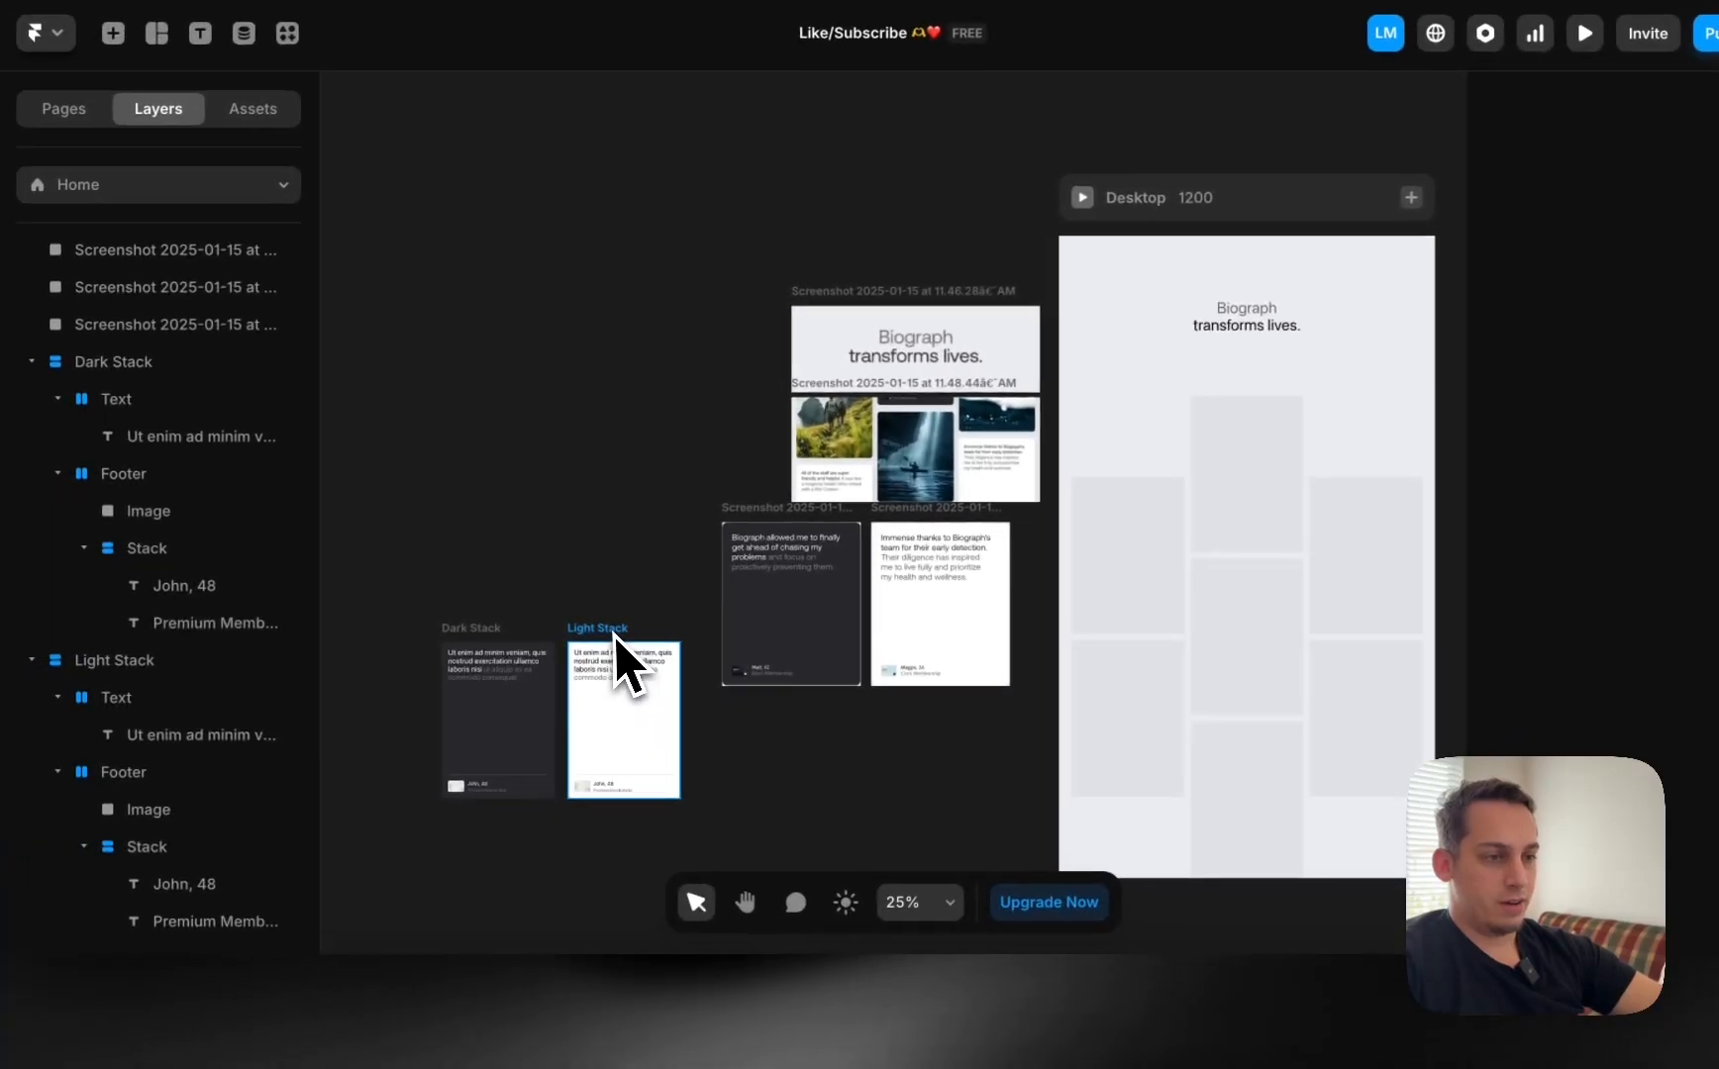
left_click_drag(434, 683, 966, 560)
left_click_drag(1161, 517, 1135, 513)
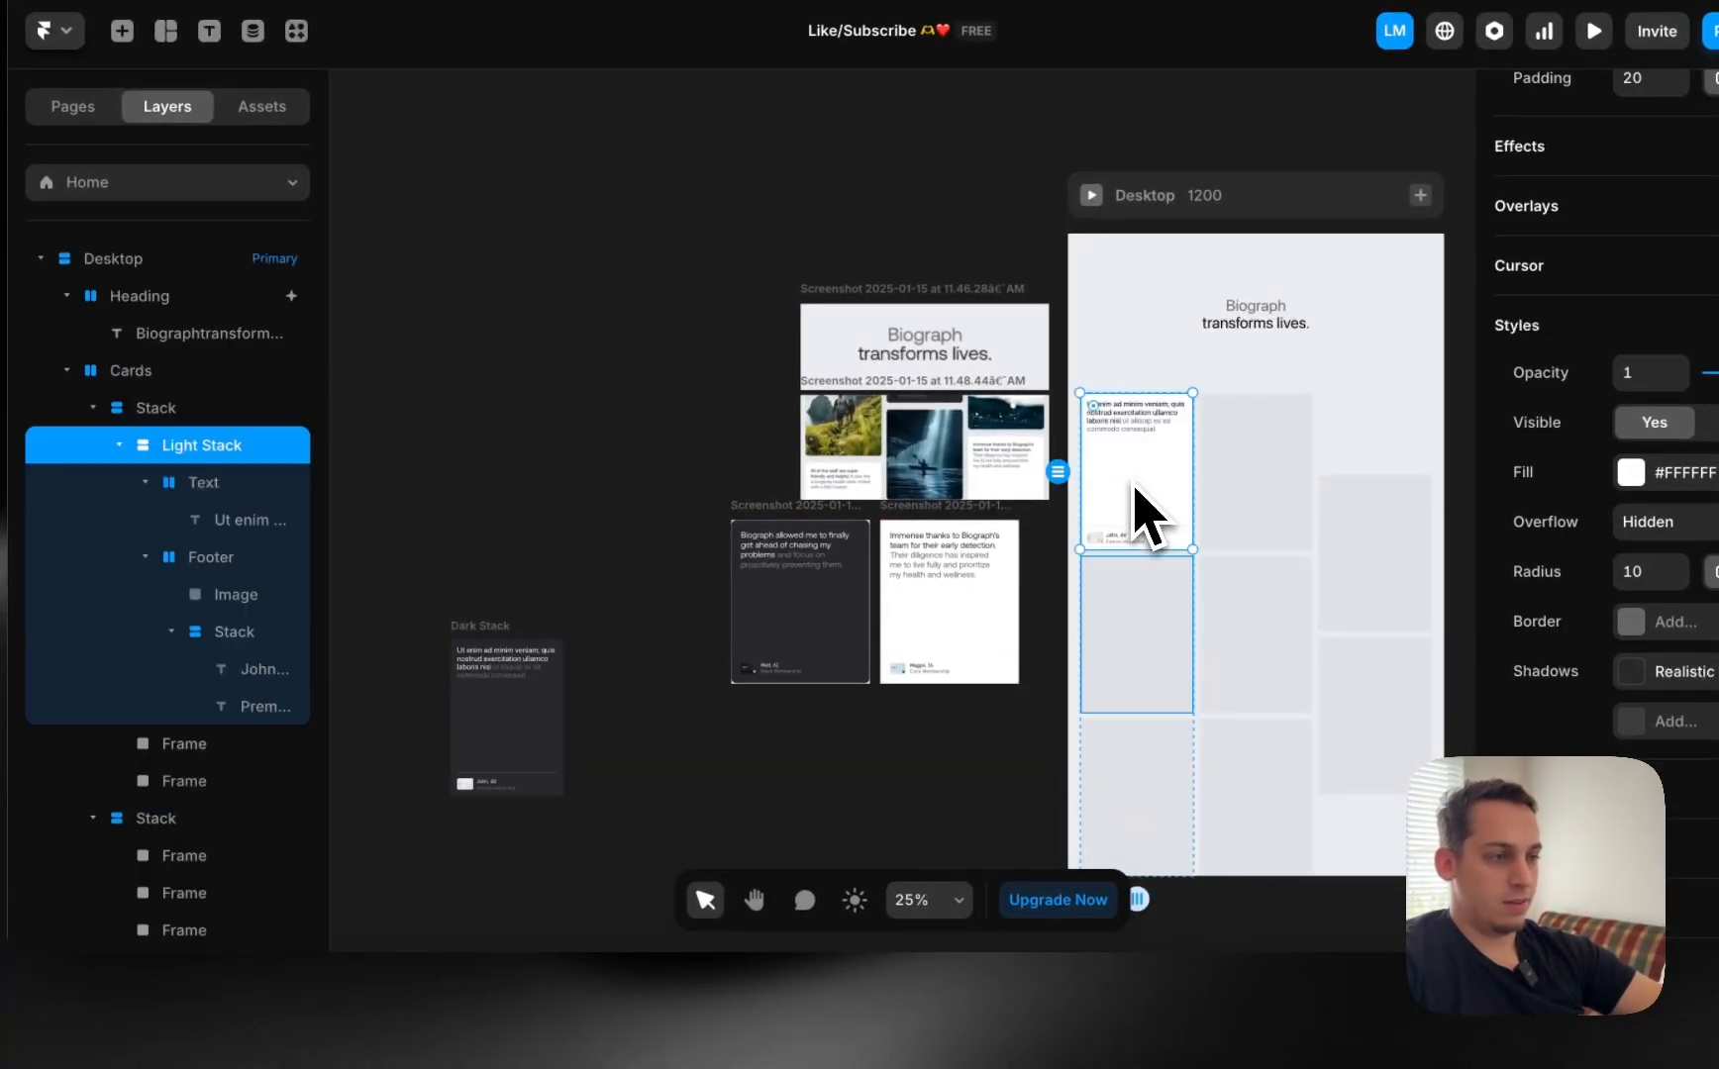
left_click(1152, 663)
key("BackSpace")
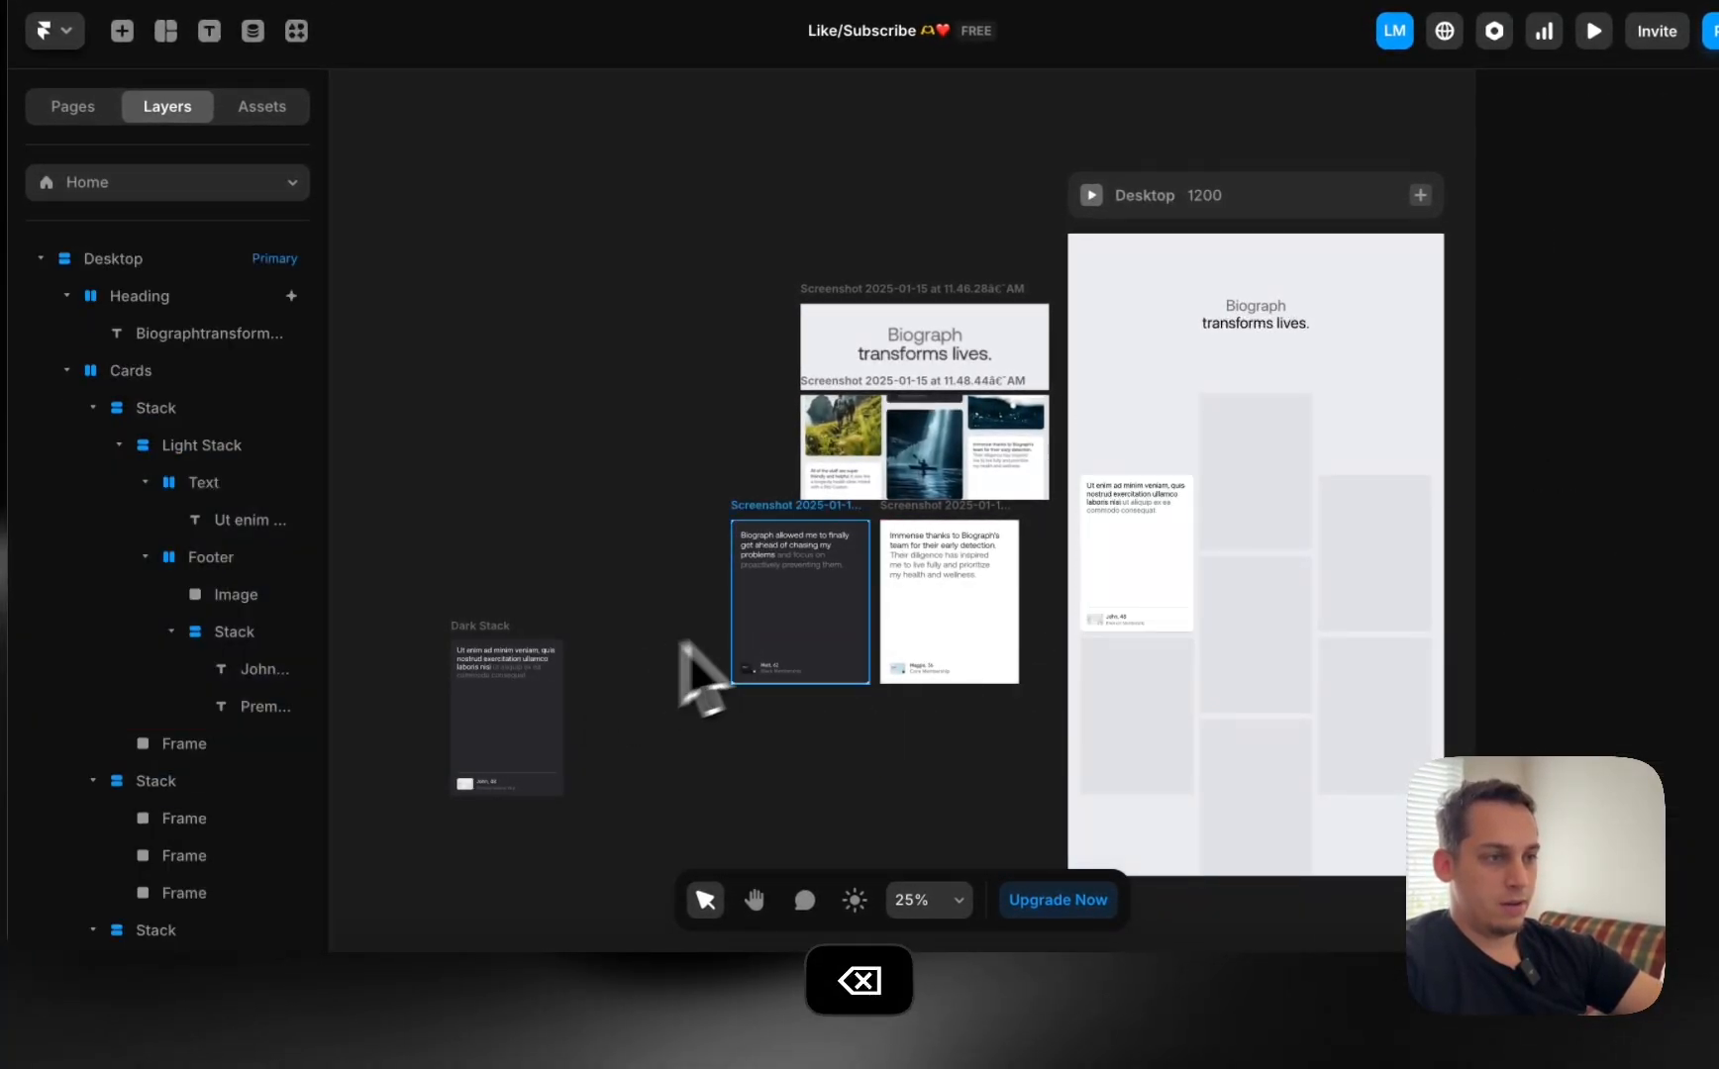
key("super+z")
key("super+z")
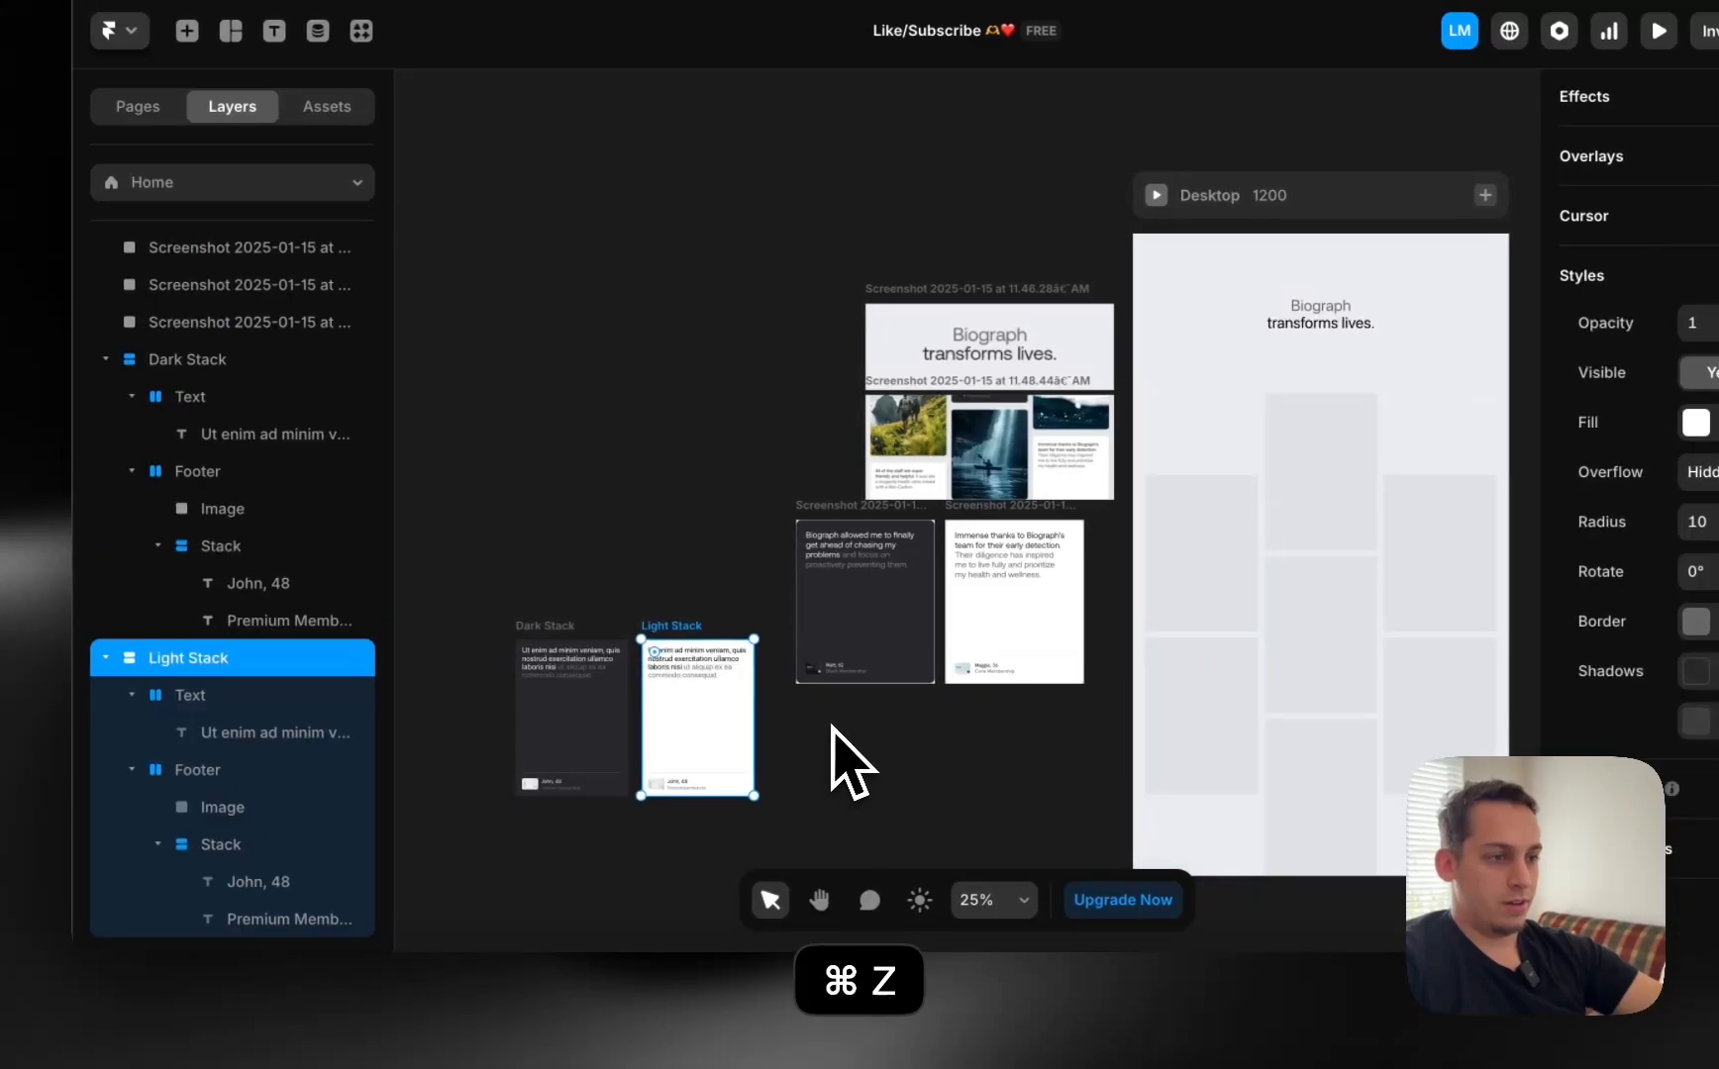
left_click(842, 790)
Switch to Chrome and examine how testimonial and photo cards alternate across the three columns on biograph.com.
left_click(475, 1026)
scroll(606, 731, "up", 10)
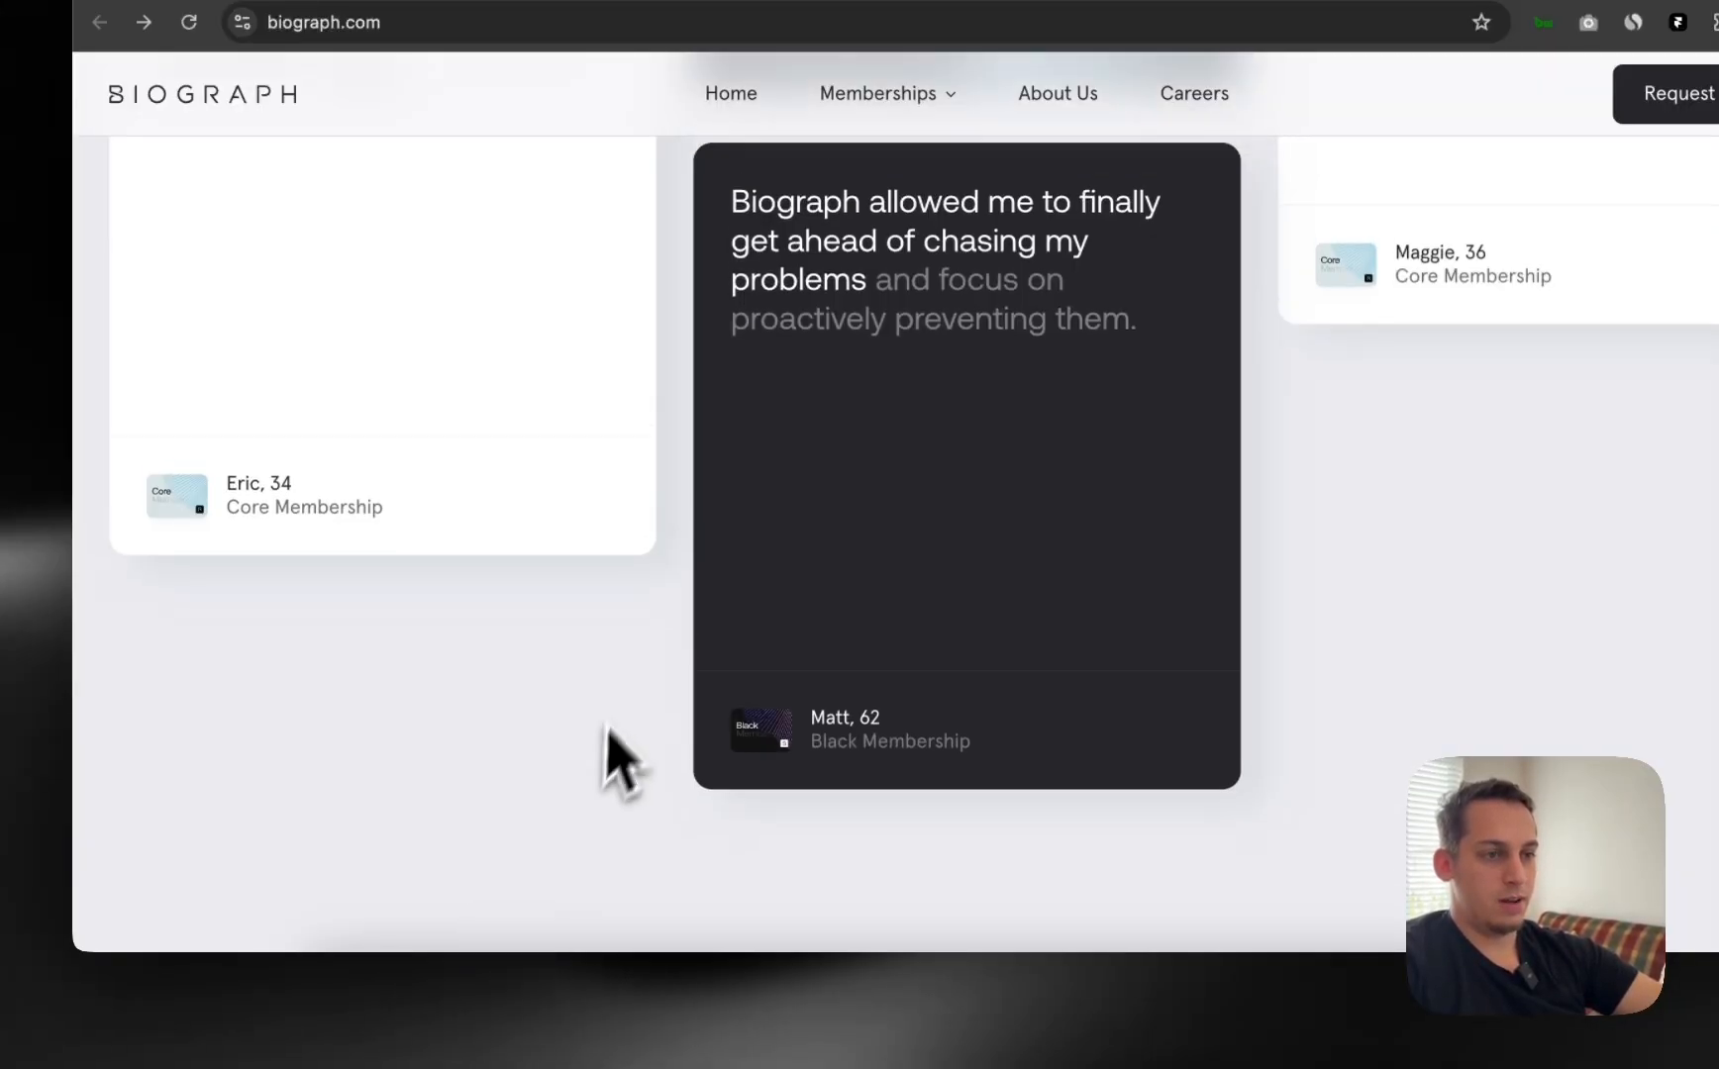
scroll(594, 772, "up", 5)
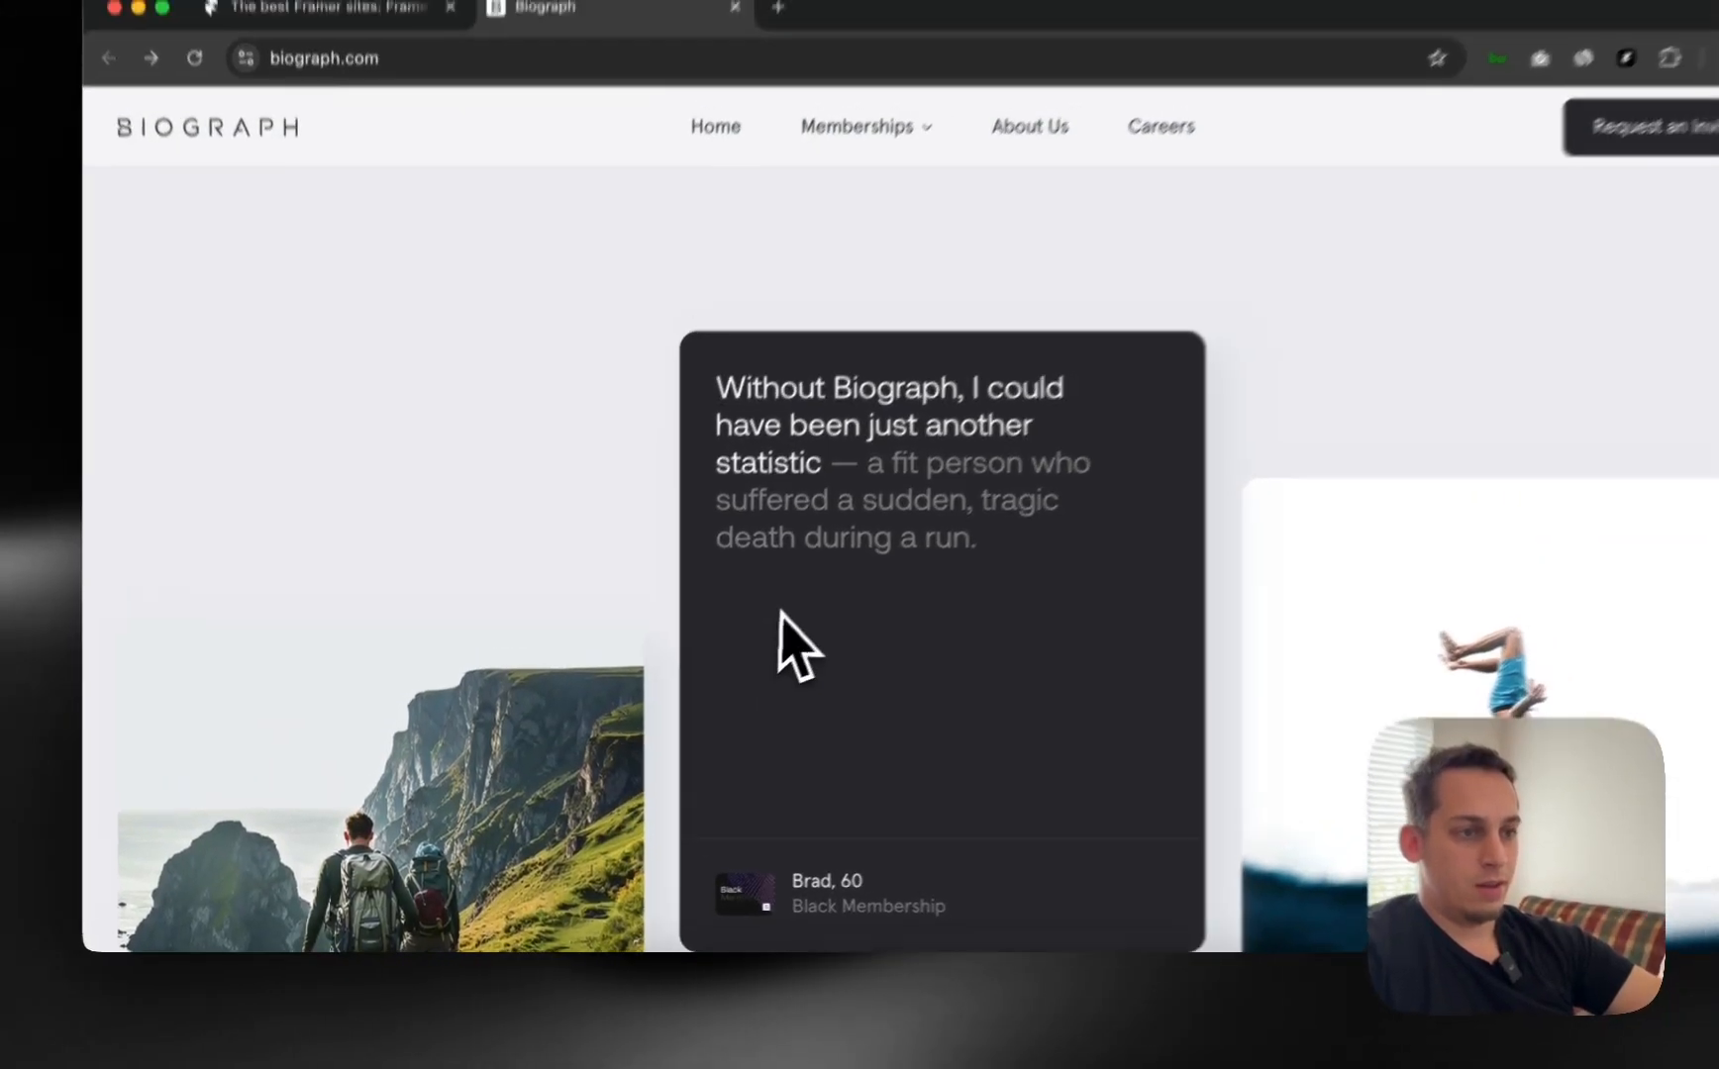
scroll(783, 653, "down", 10)
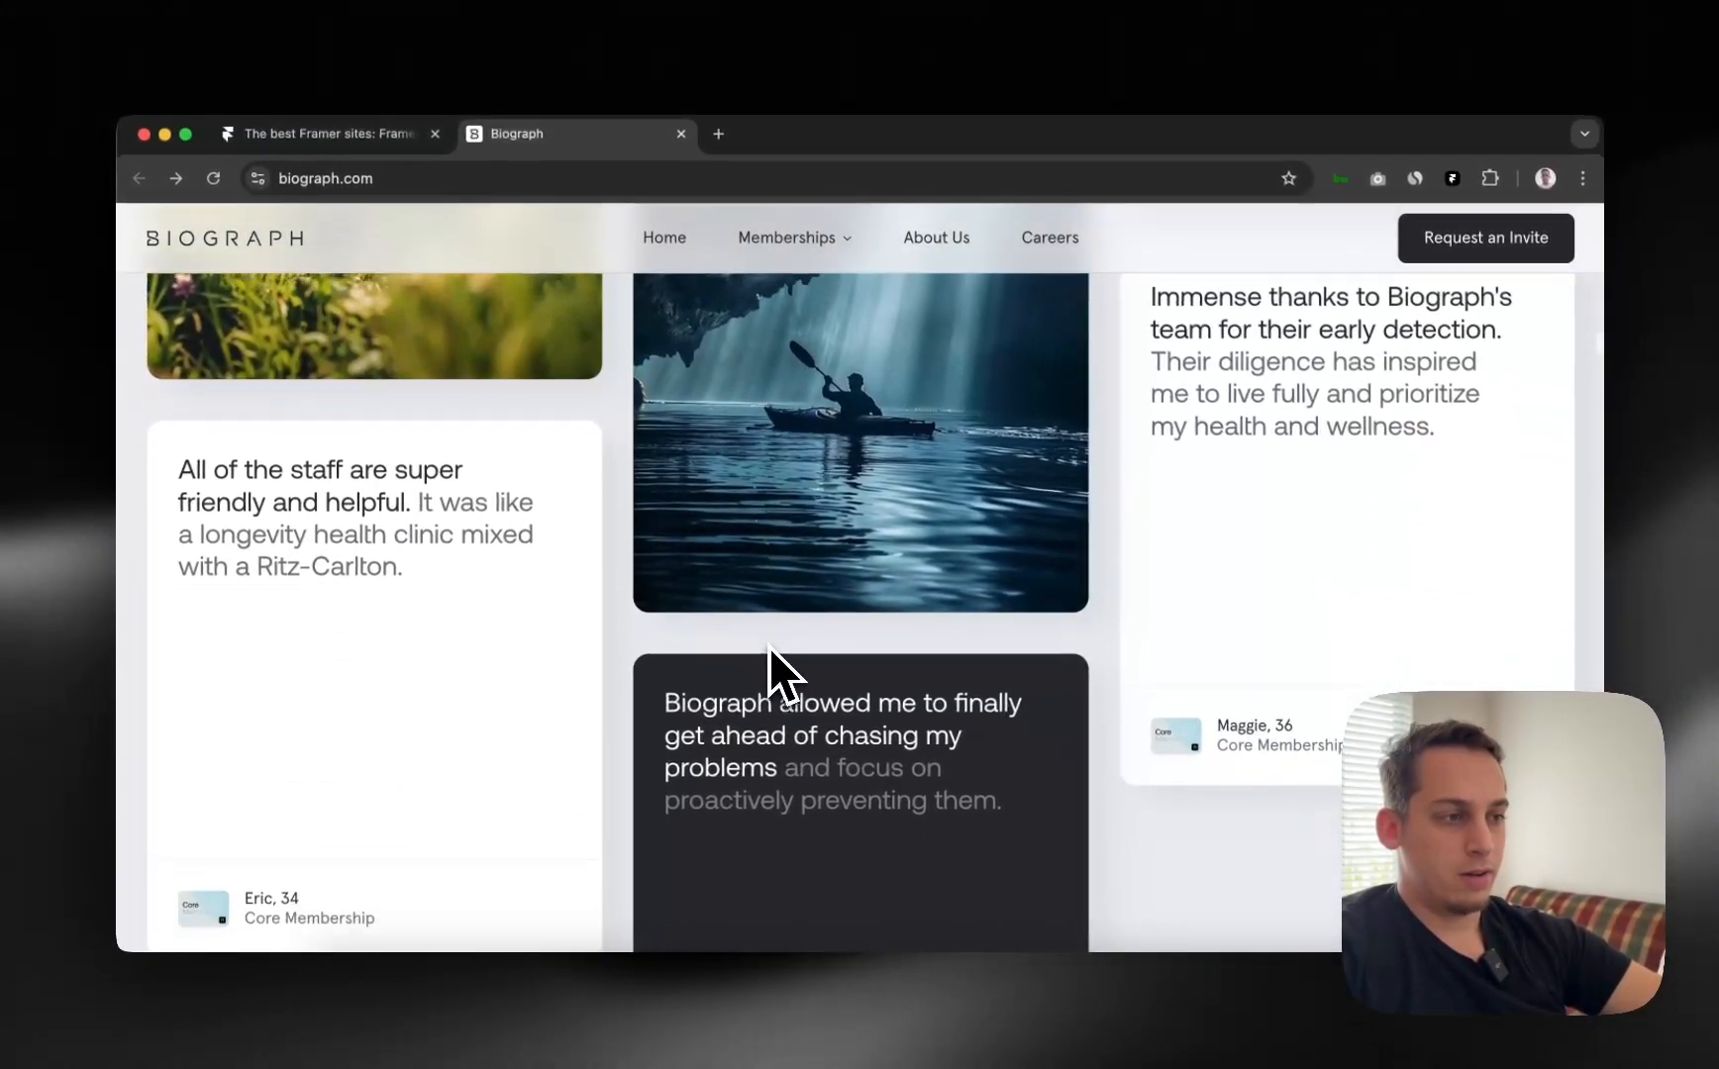
scroll(906, 618, "up", 5)
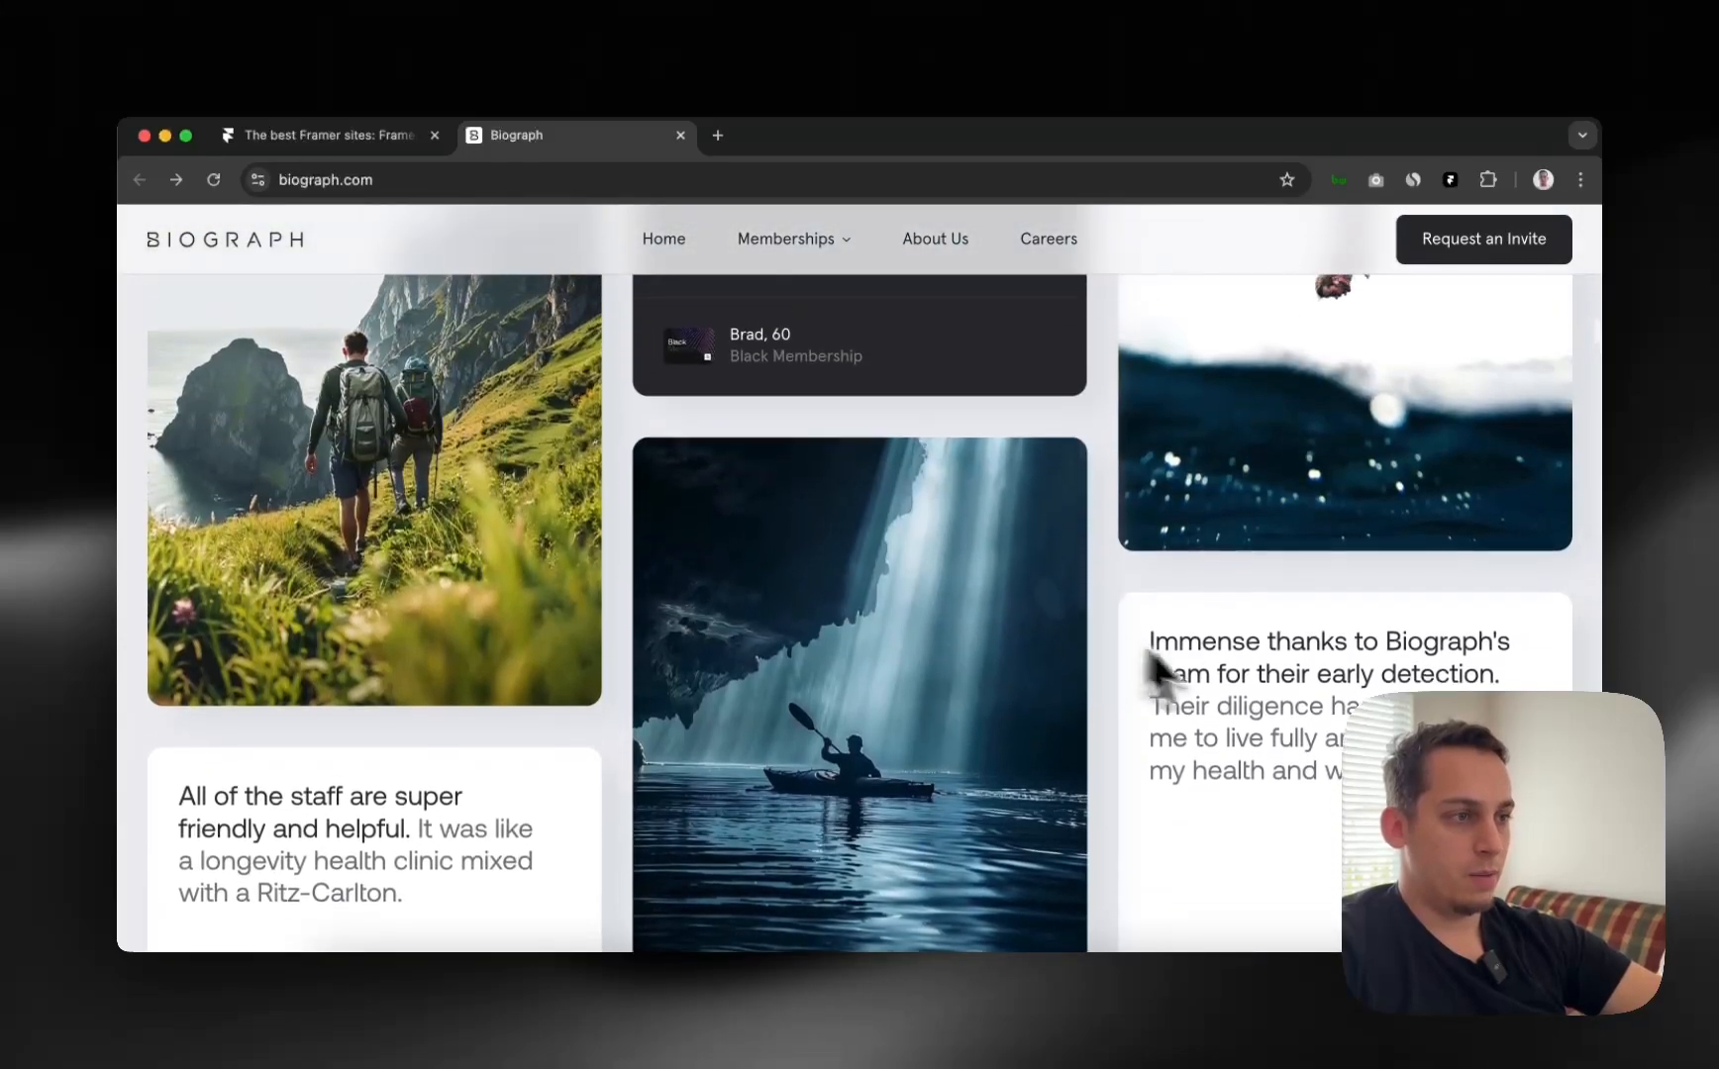
scroll(1150, 642, "down", 2)
scroll(1148, 641, "down", 5)
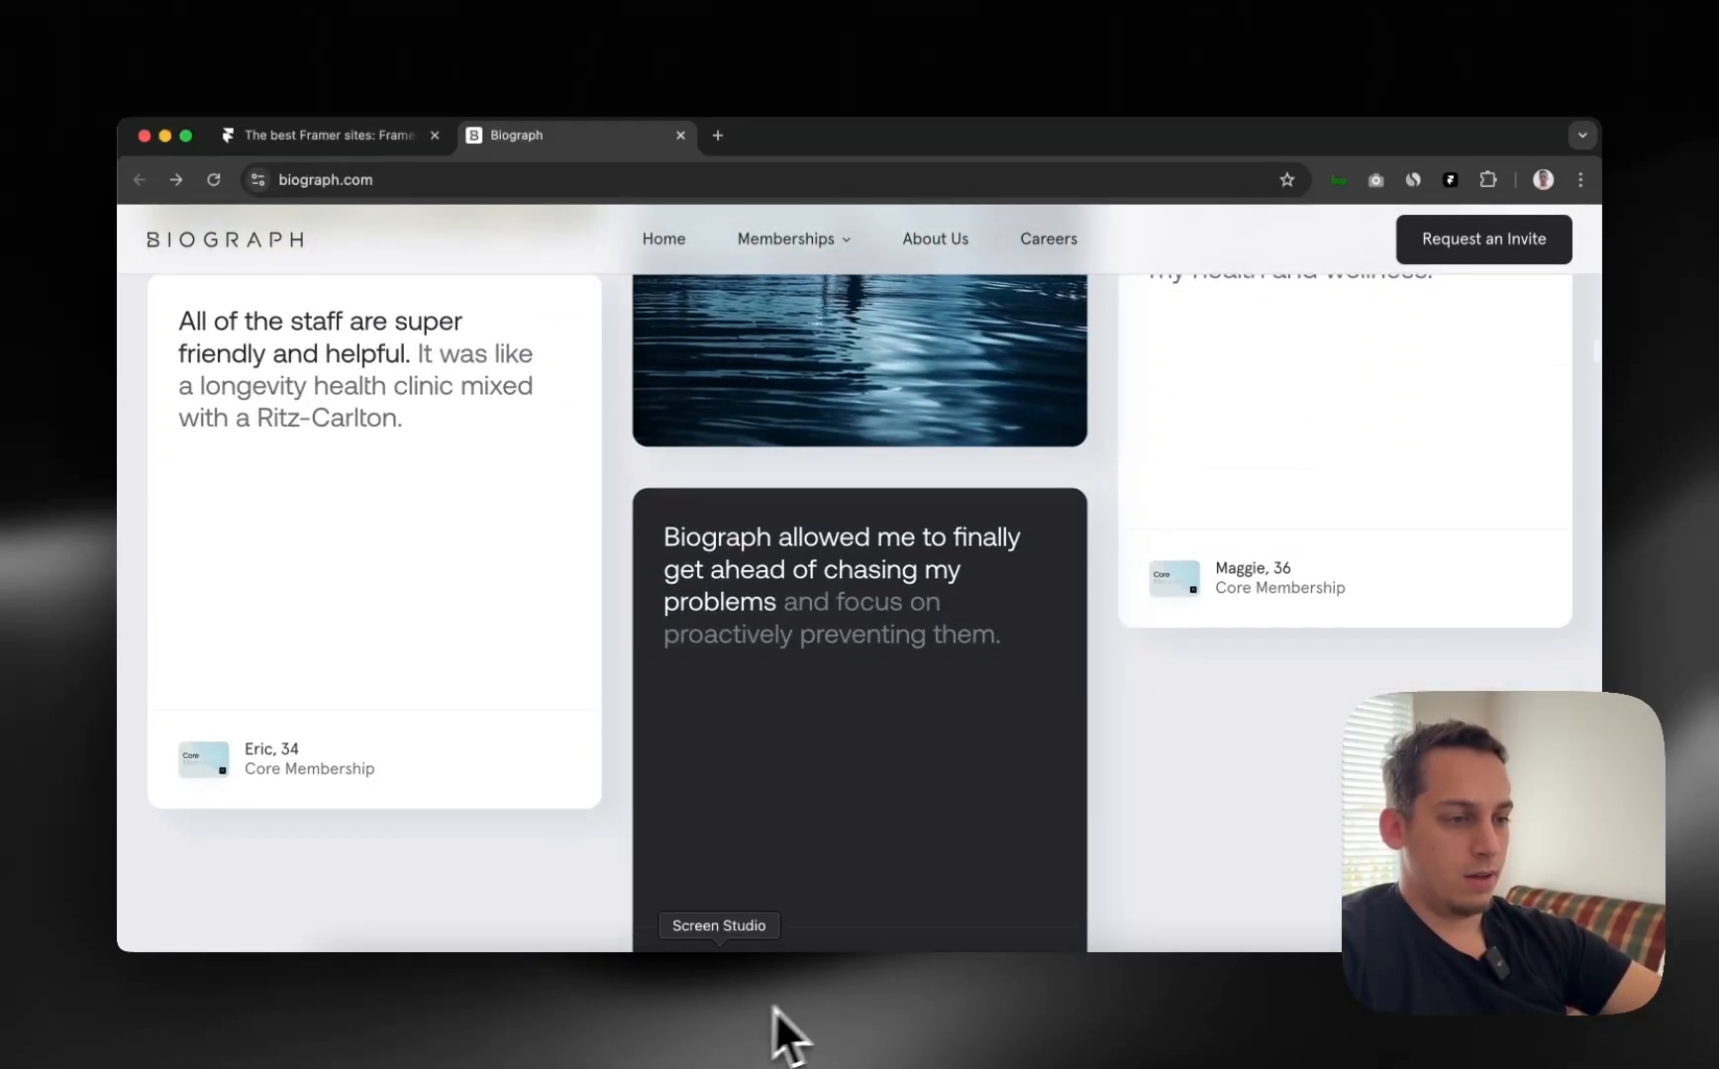
scroll(779, 652, "up", 7)
scroll(768, 491, "up", 3)
scroll(767, 515, "down", 7)
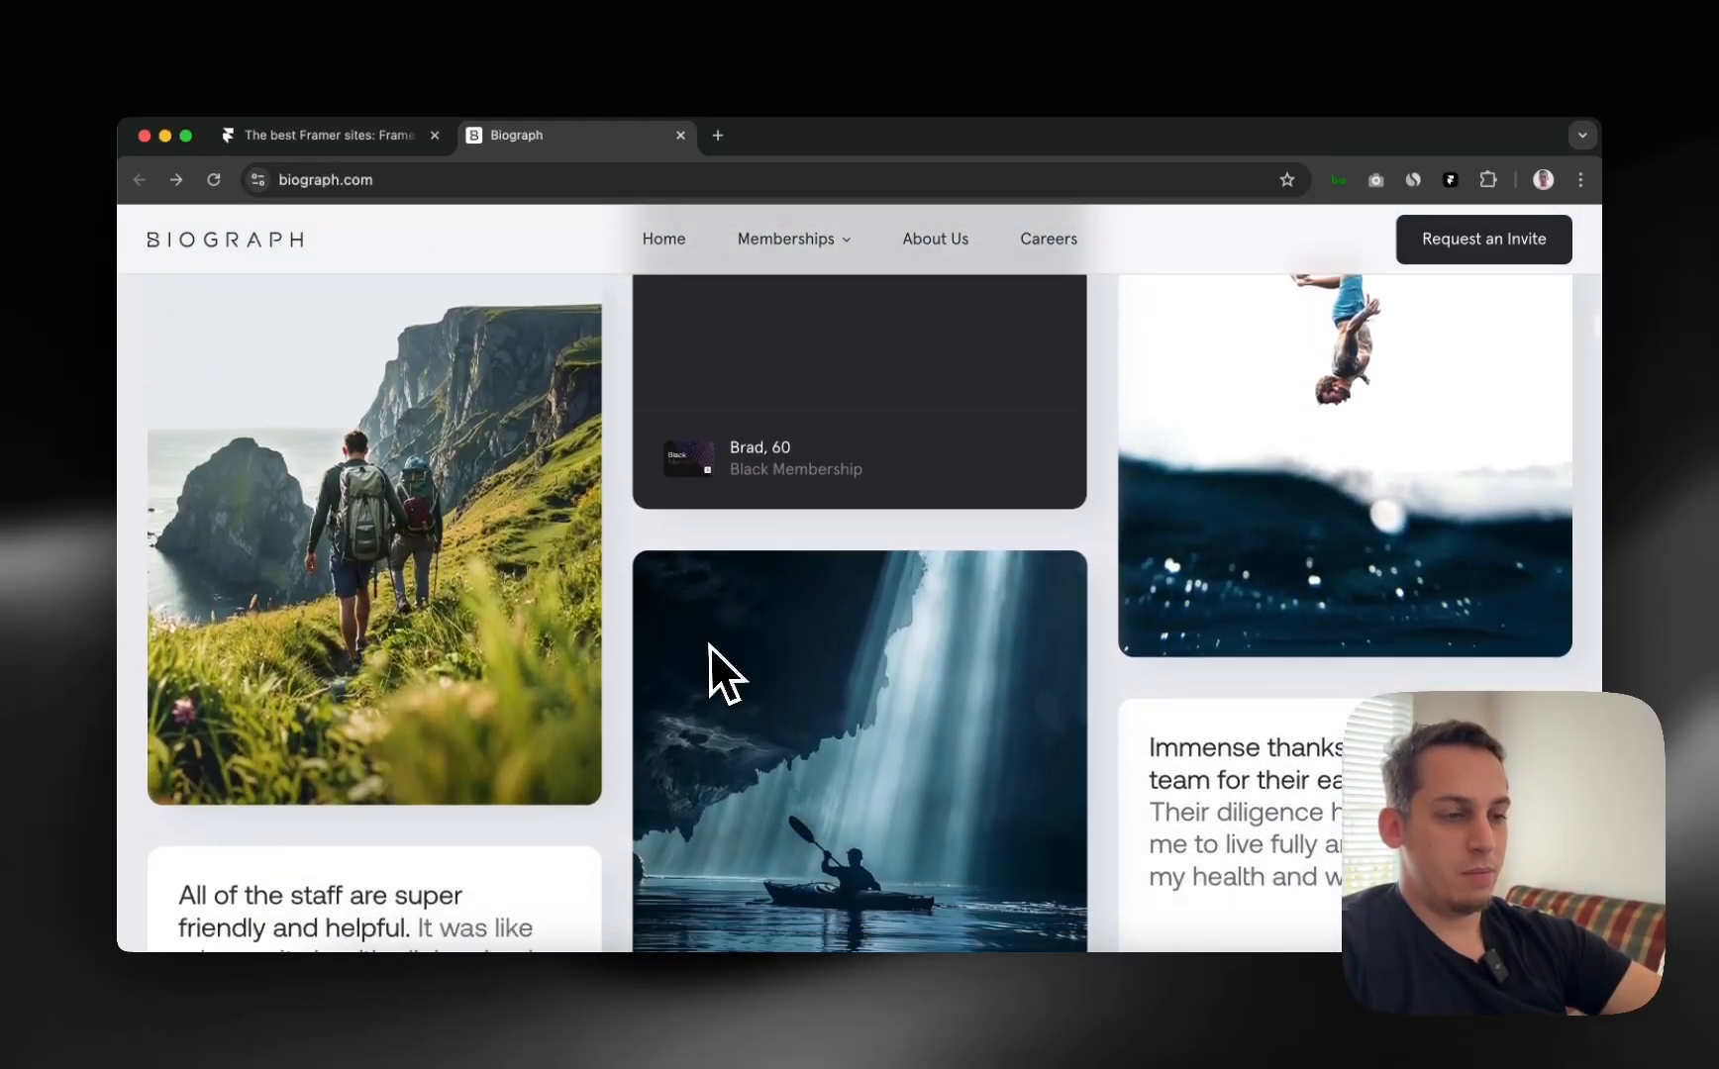
Switch back to Framer, duplicate the Dark Stack beside the original and delete the copy's text and footer to leave an empty card.
left_click(871, 1015)
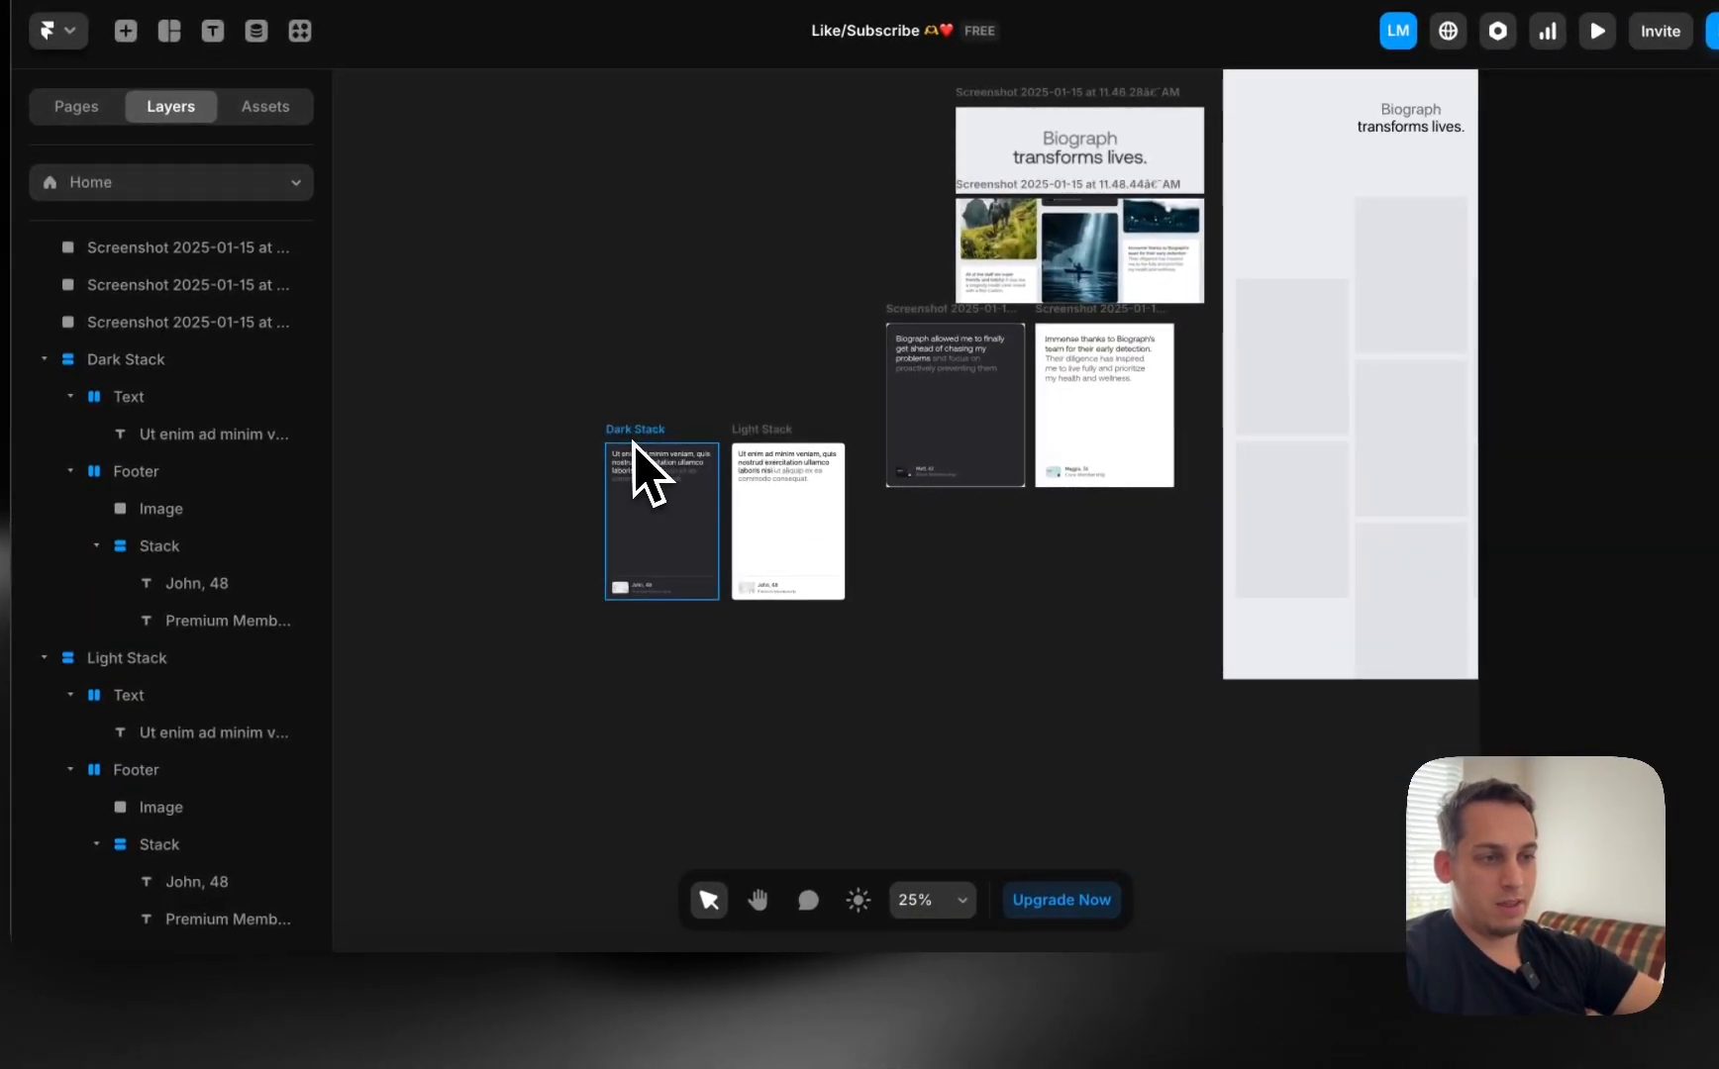
left_click_drag(633, 445, 500, 453)
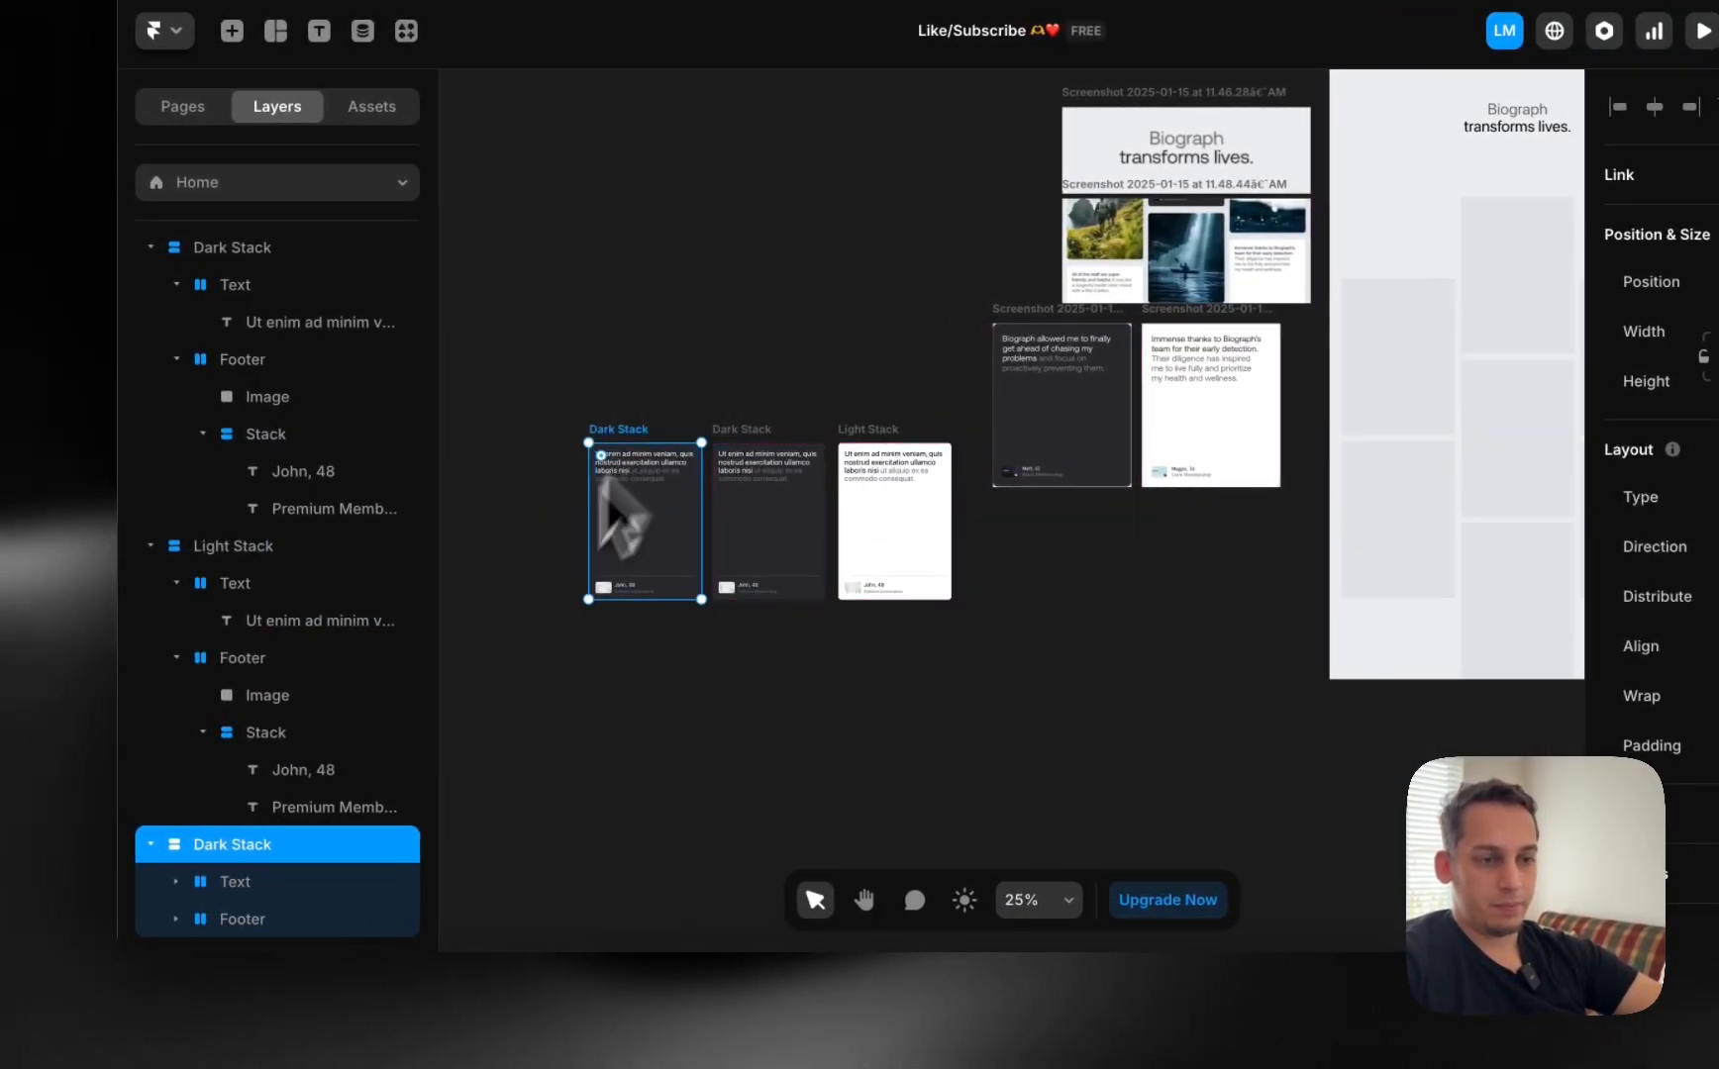
left_click(248, 921)
key("BackSpace")
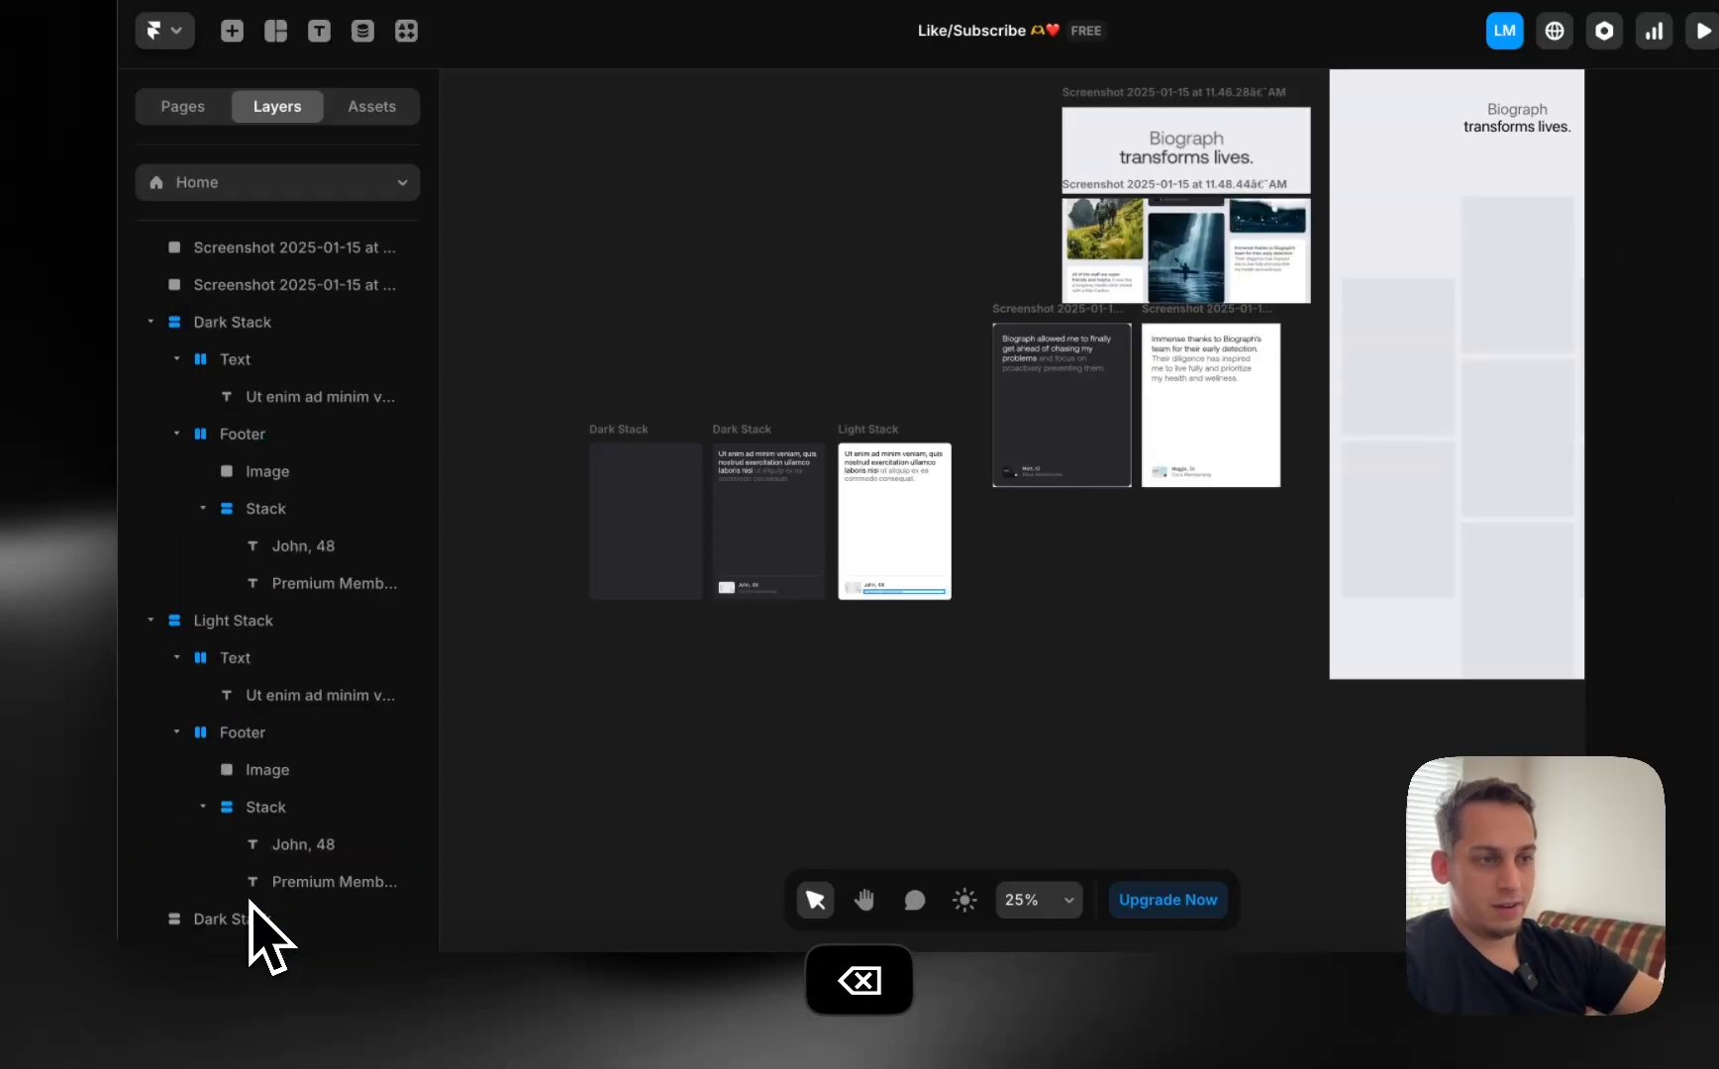
Change the empty Dark Stack copy's fill from solid colour to an image fill, cancelling the local file selection.
left_click(641, 540)
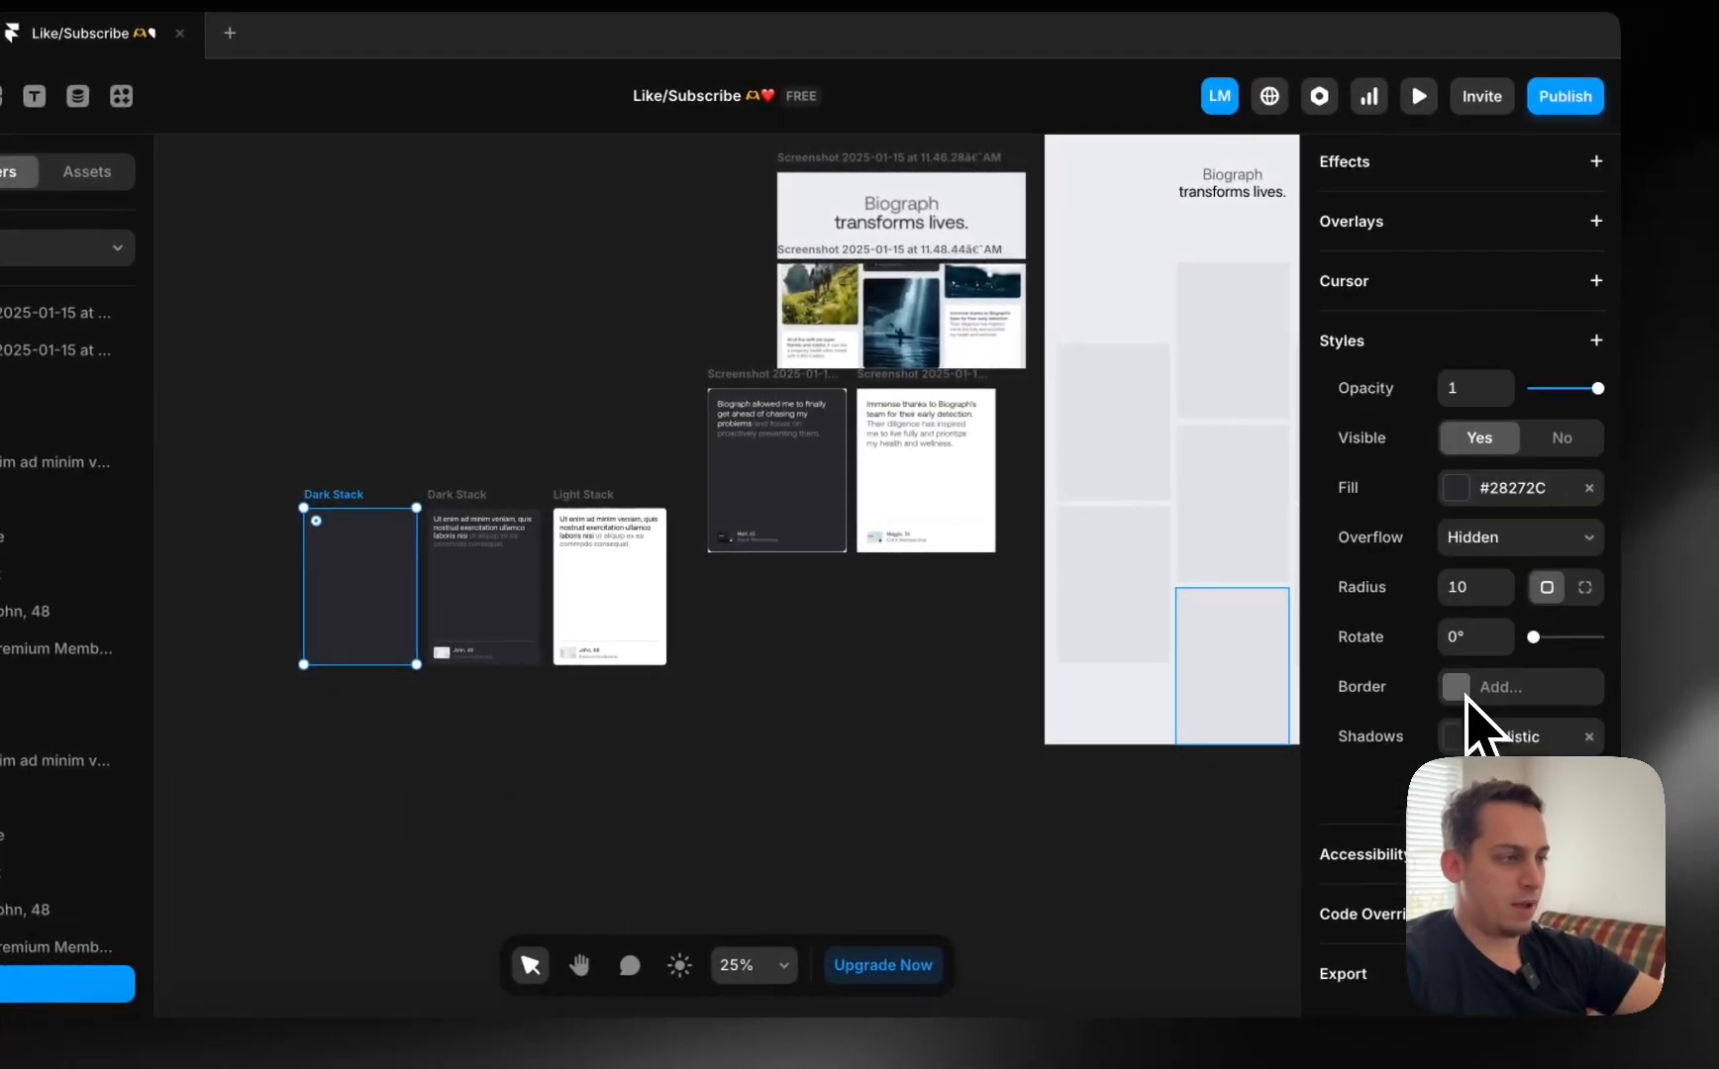
left_click(1454, 483)
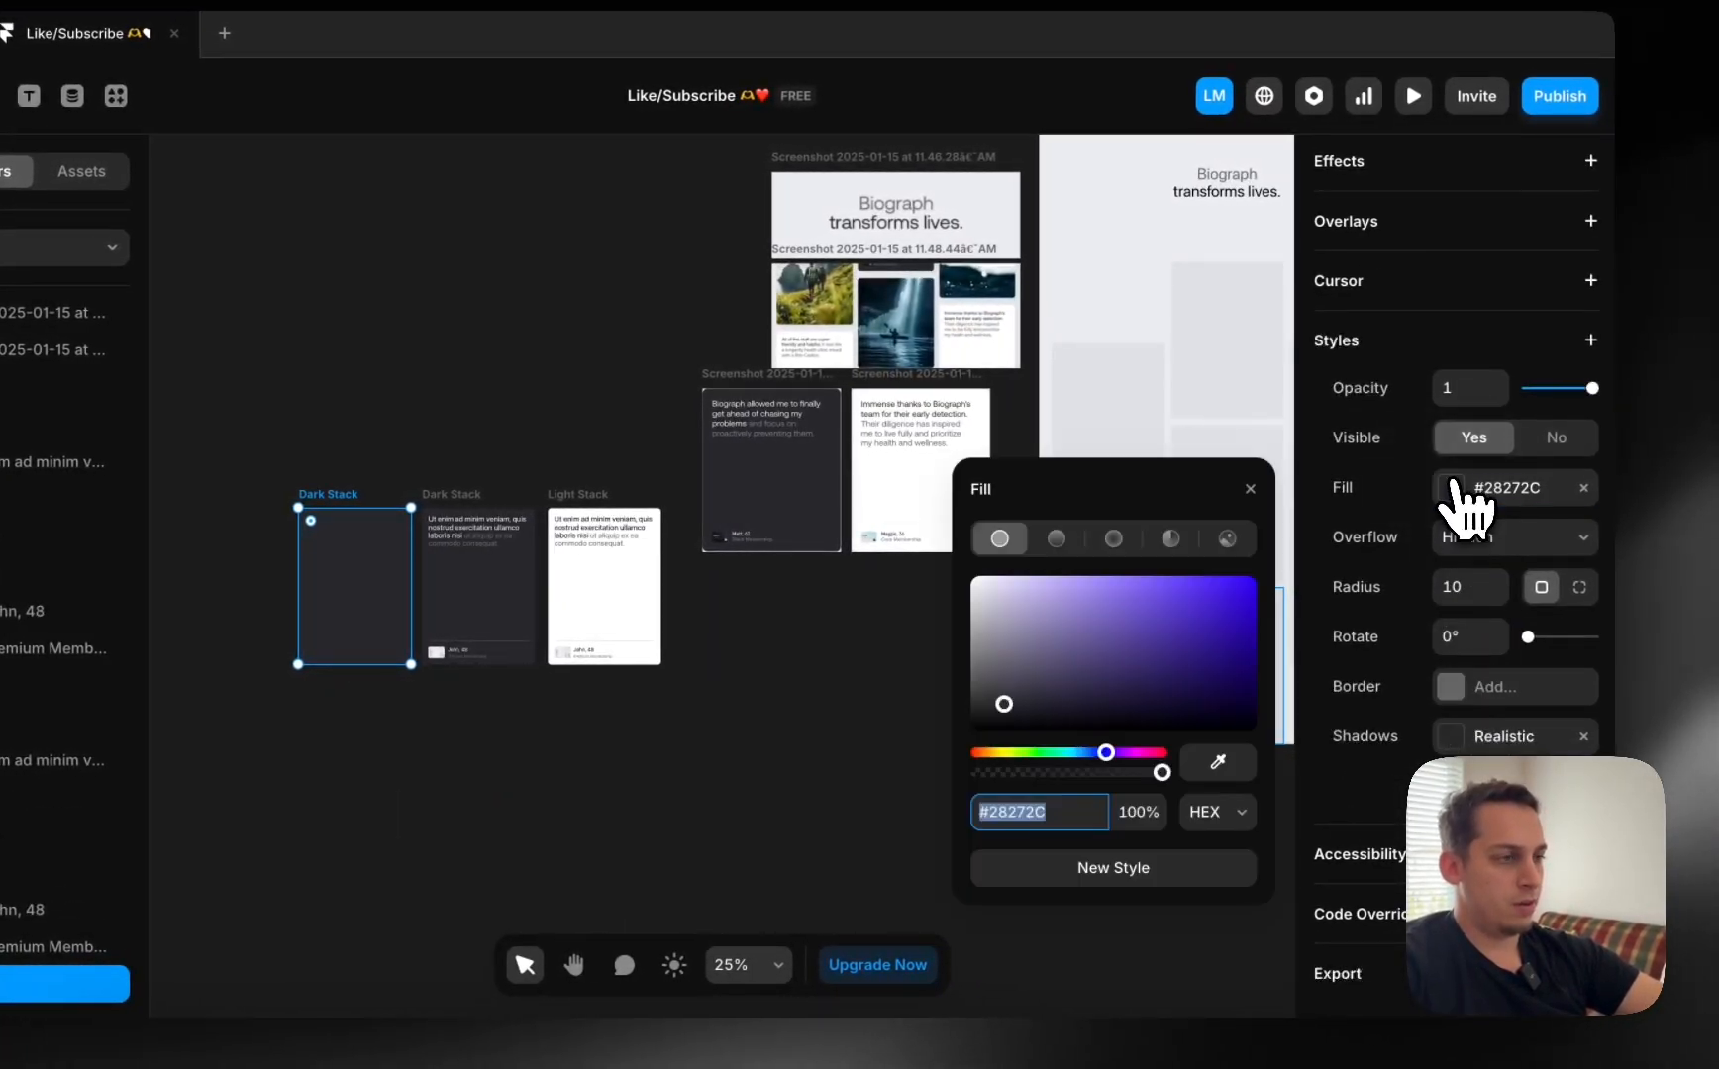
left_click(1226, 538)
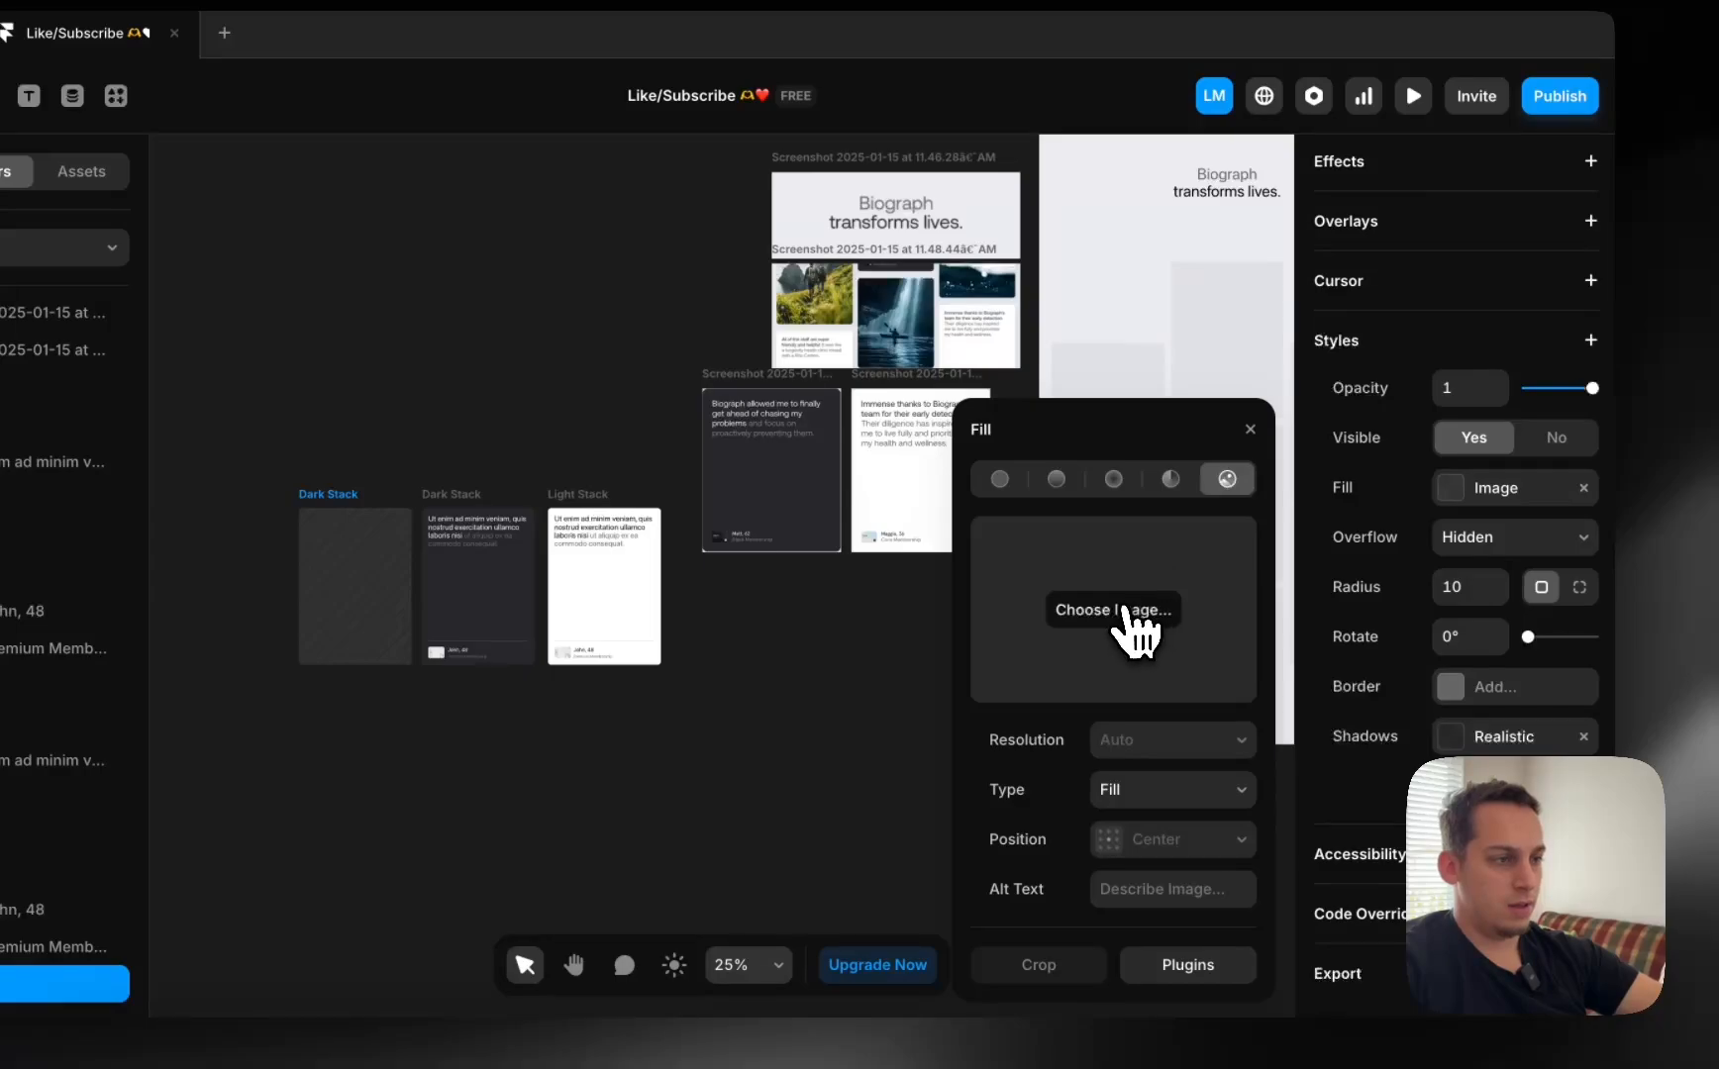
left_click(978, 543)
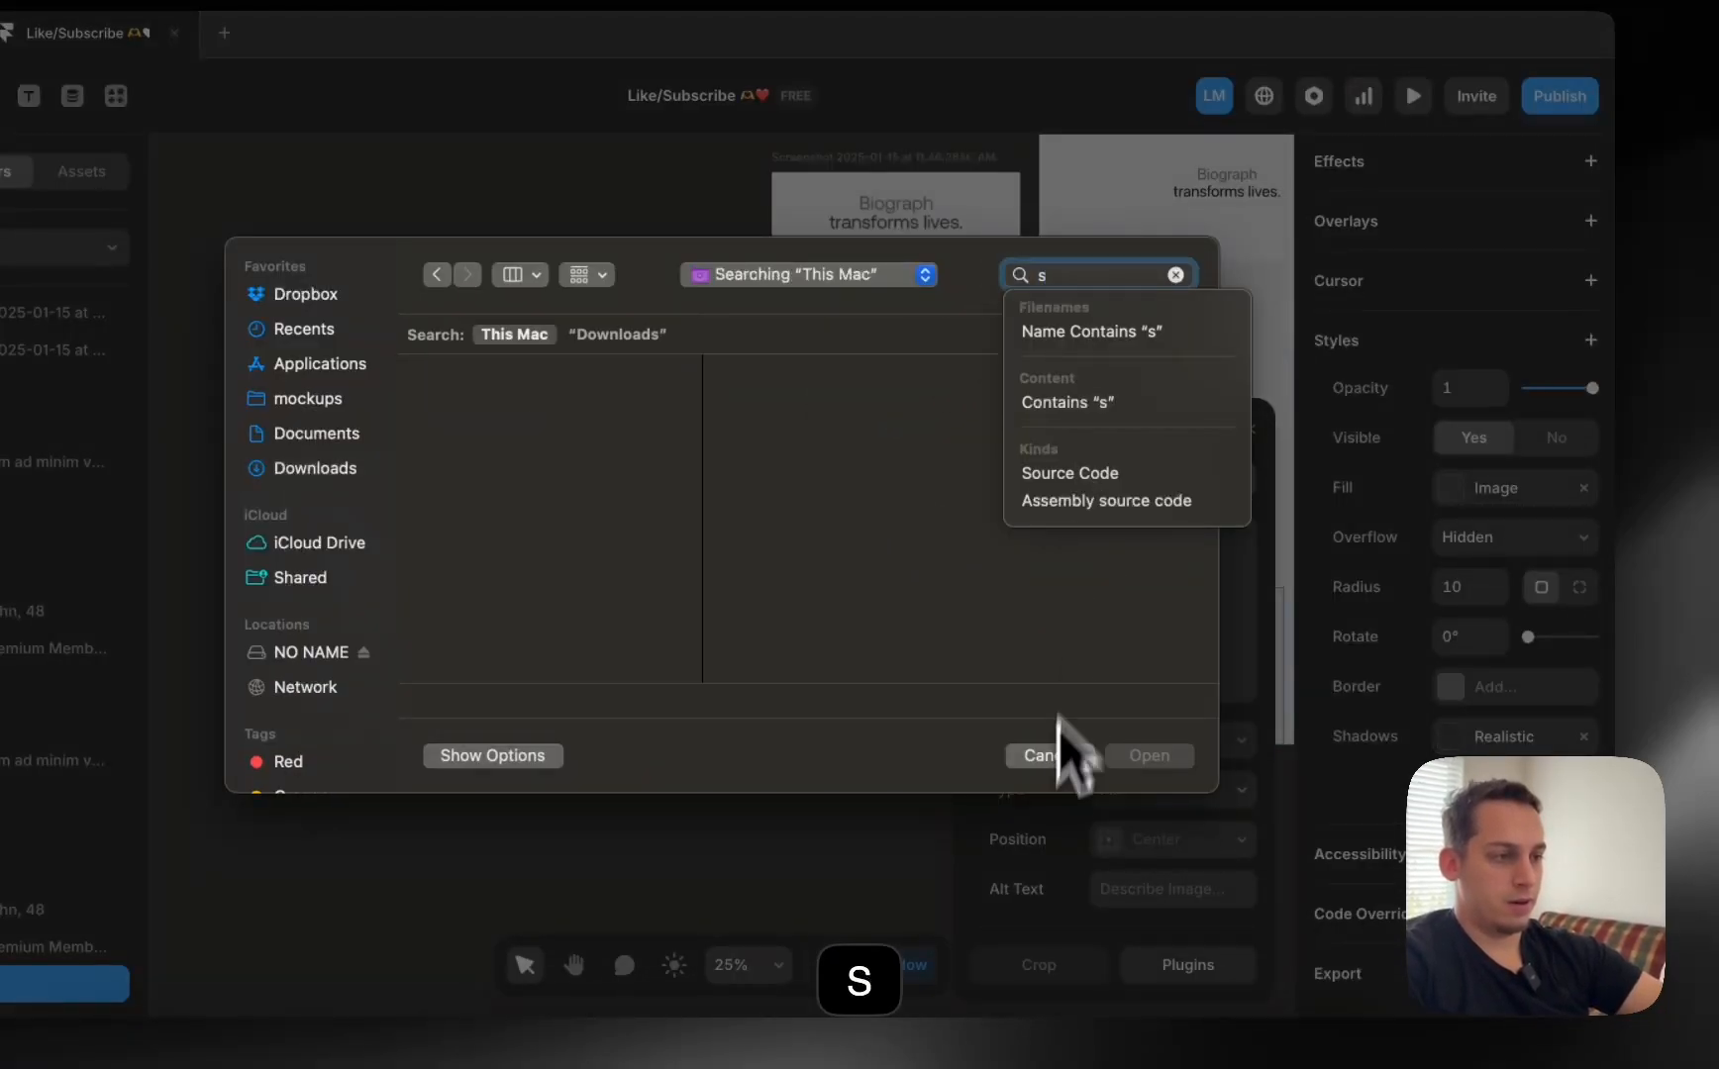
left_click(1067, 755)
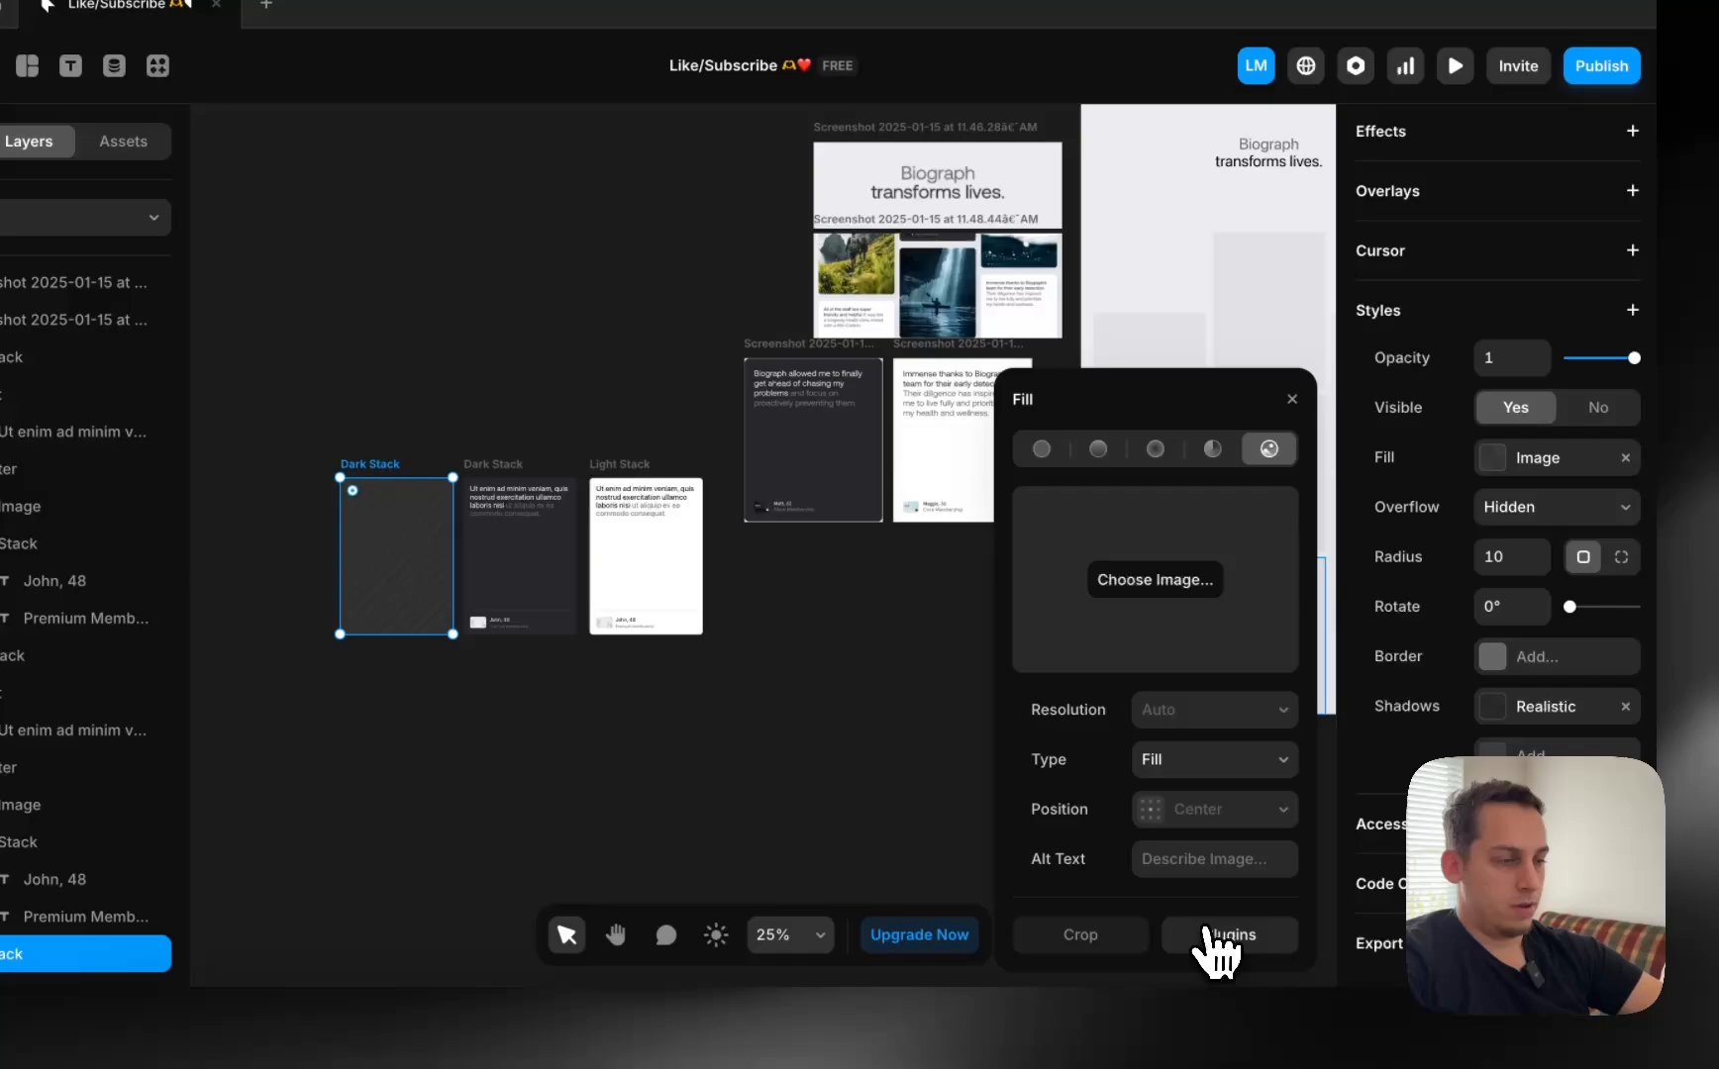
Use the Lummi plugin to search photos for "surf" and fill the empty card with a surfer-on-wave photo.
left_click(1209, 935)
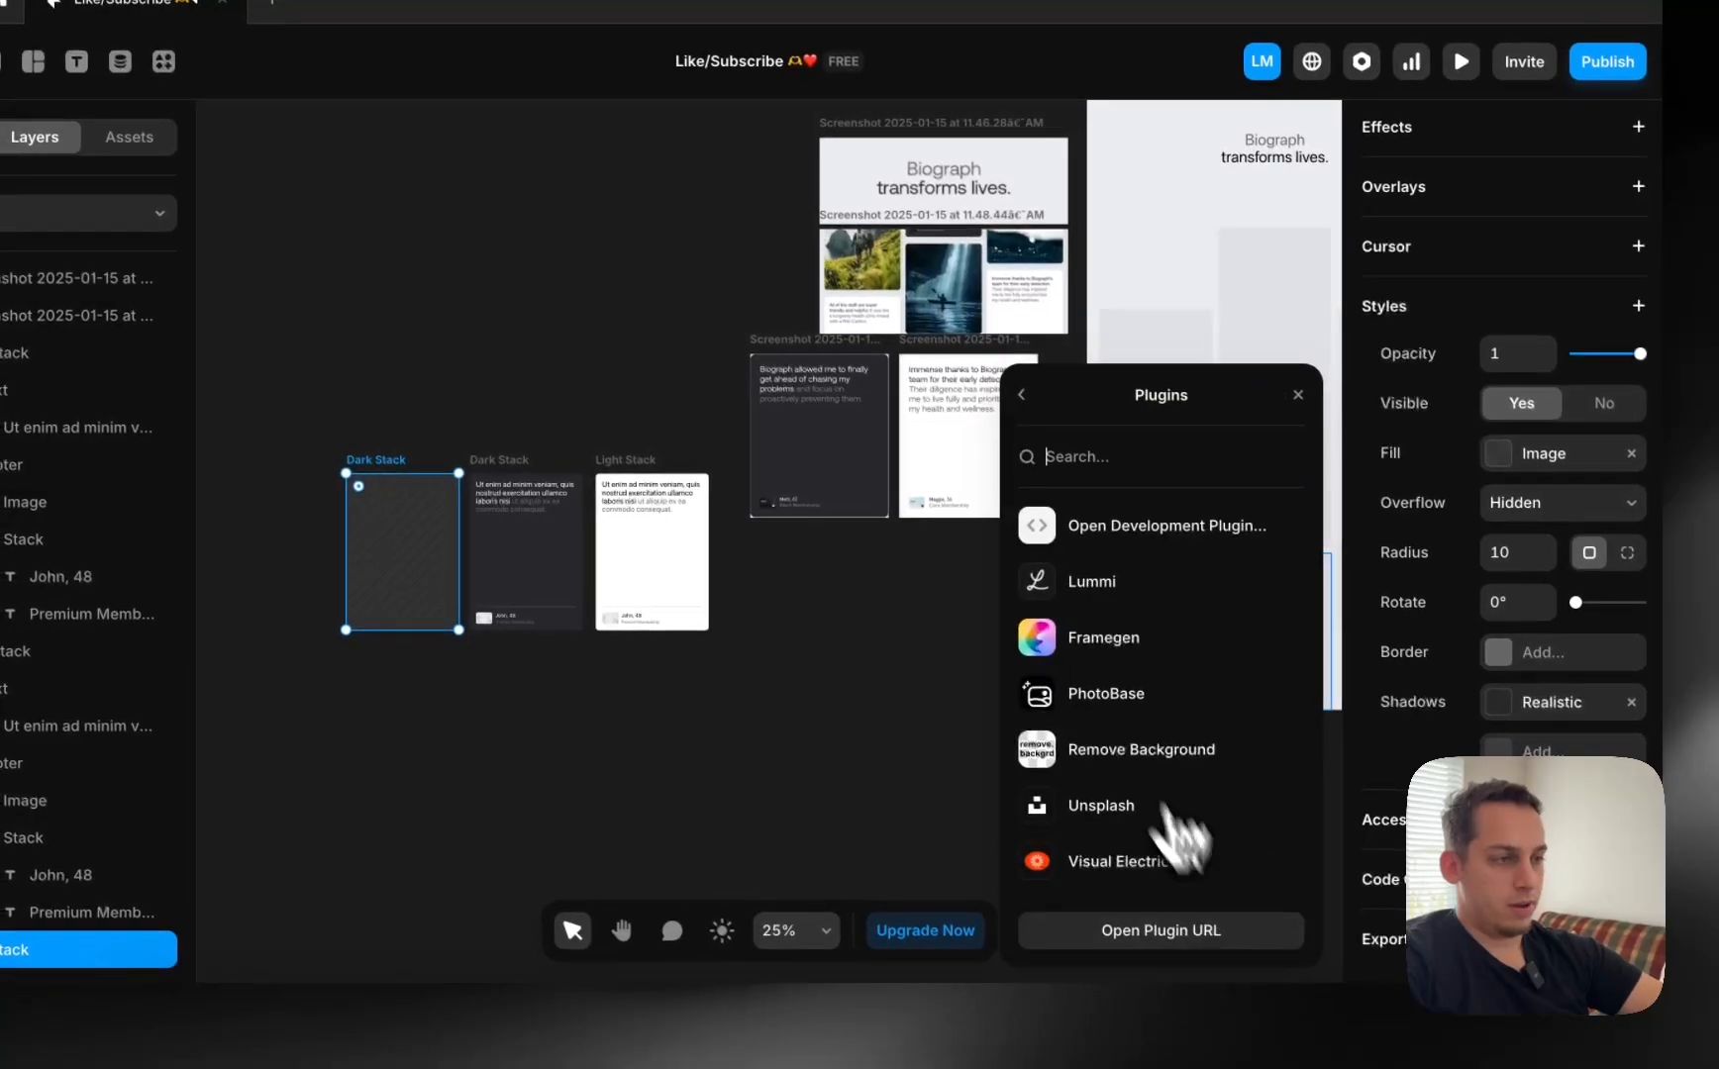
left_click(1089, 589)
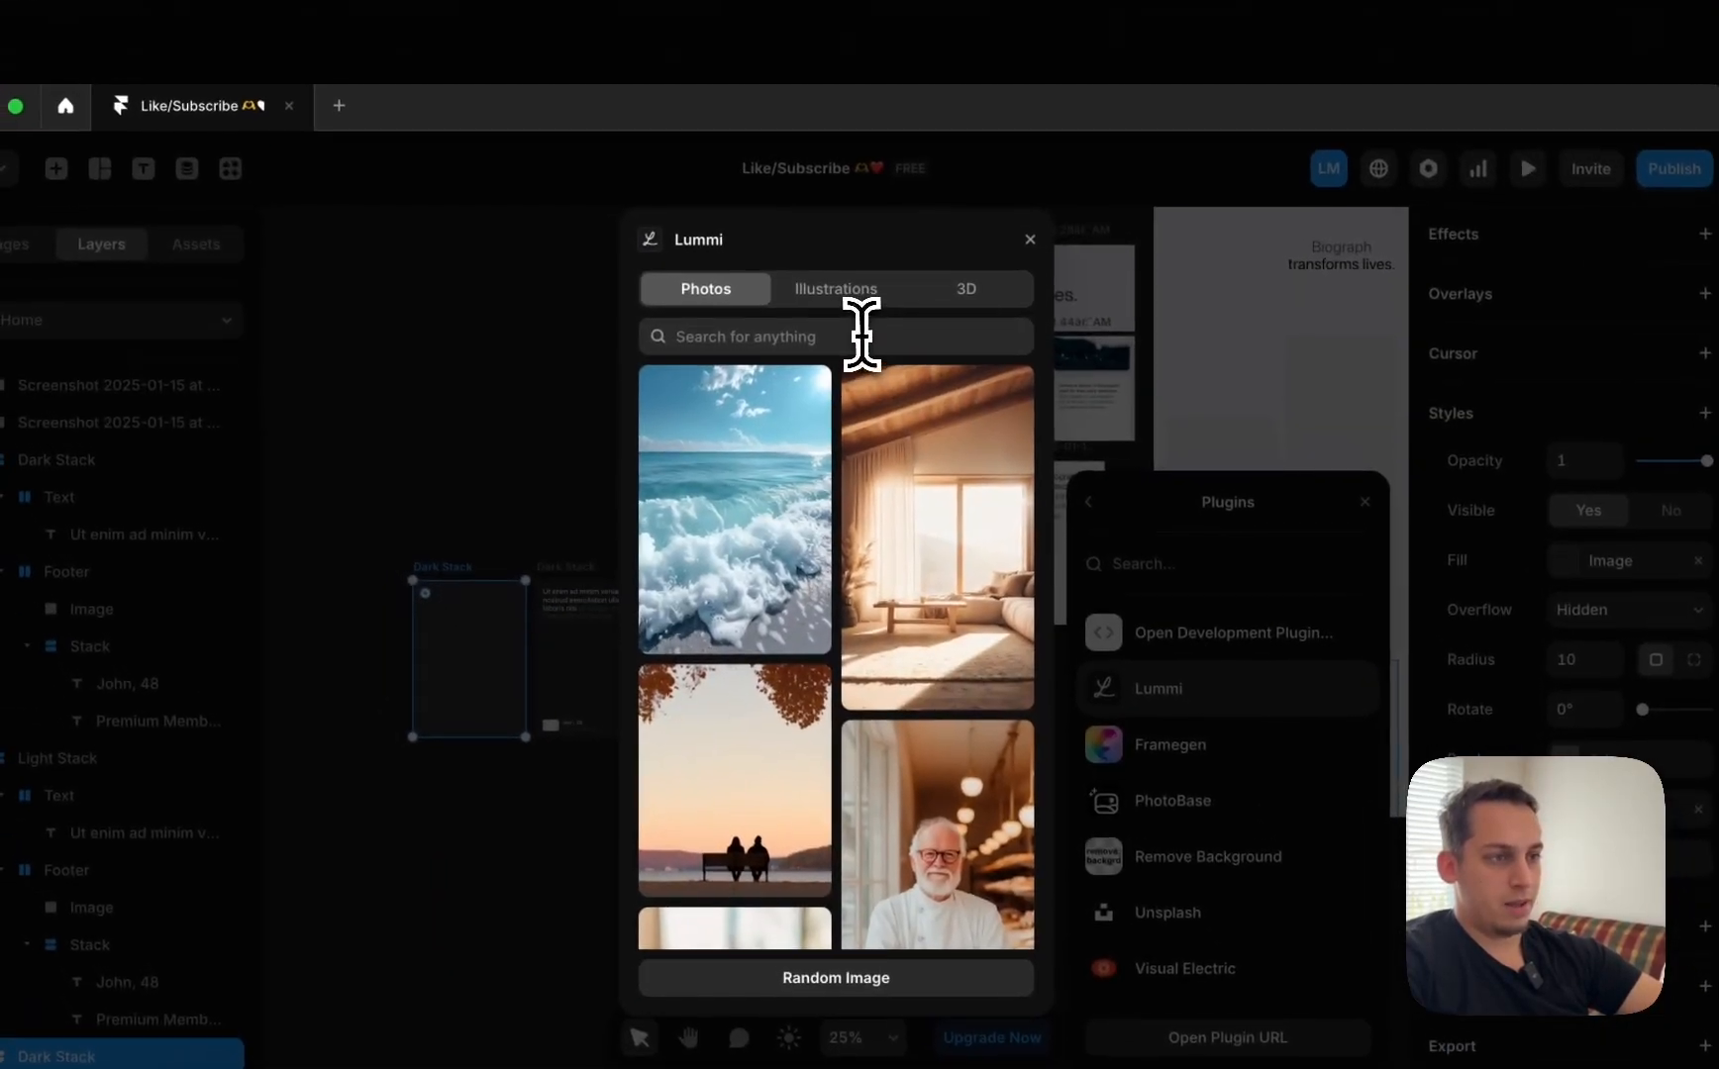
left_click(831, 287)
type("surf")
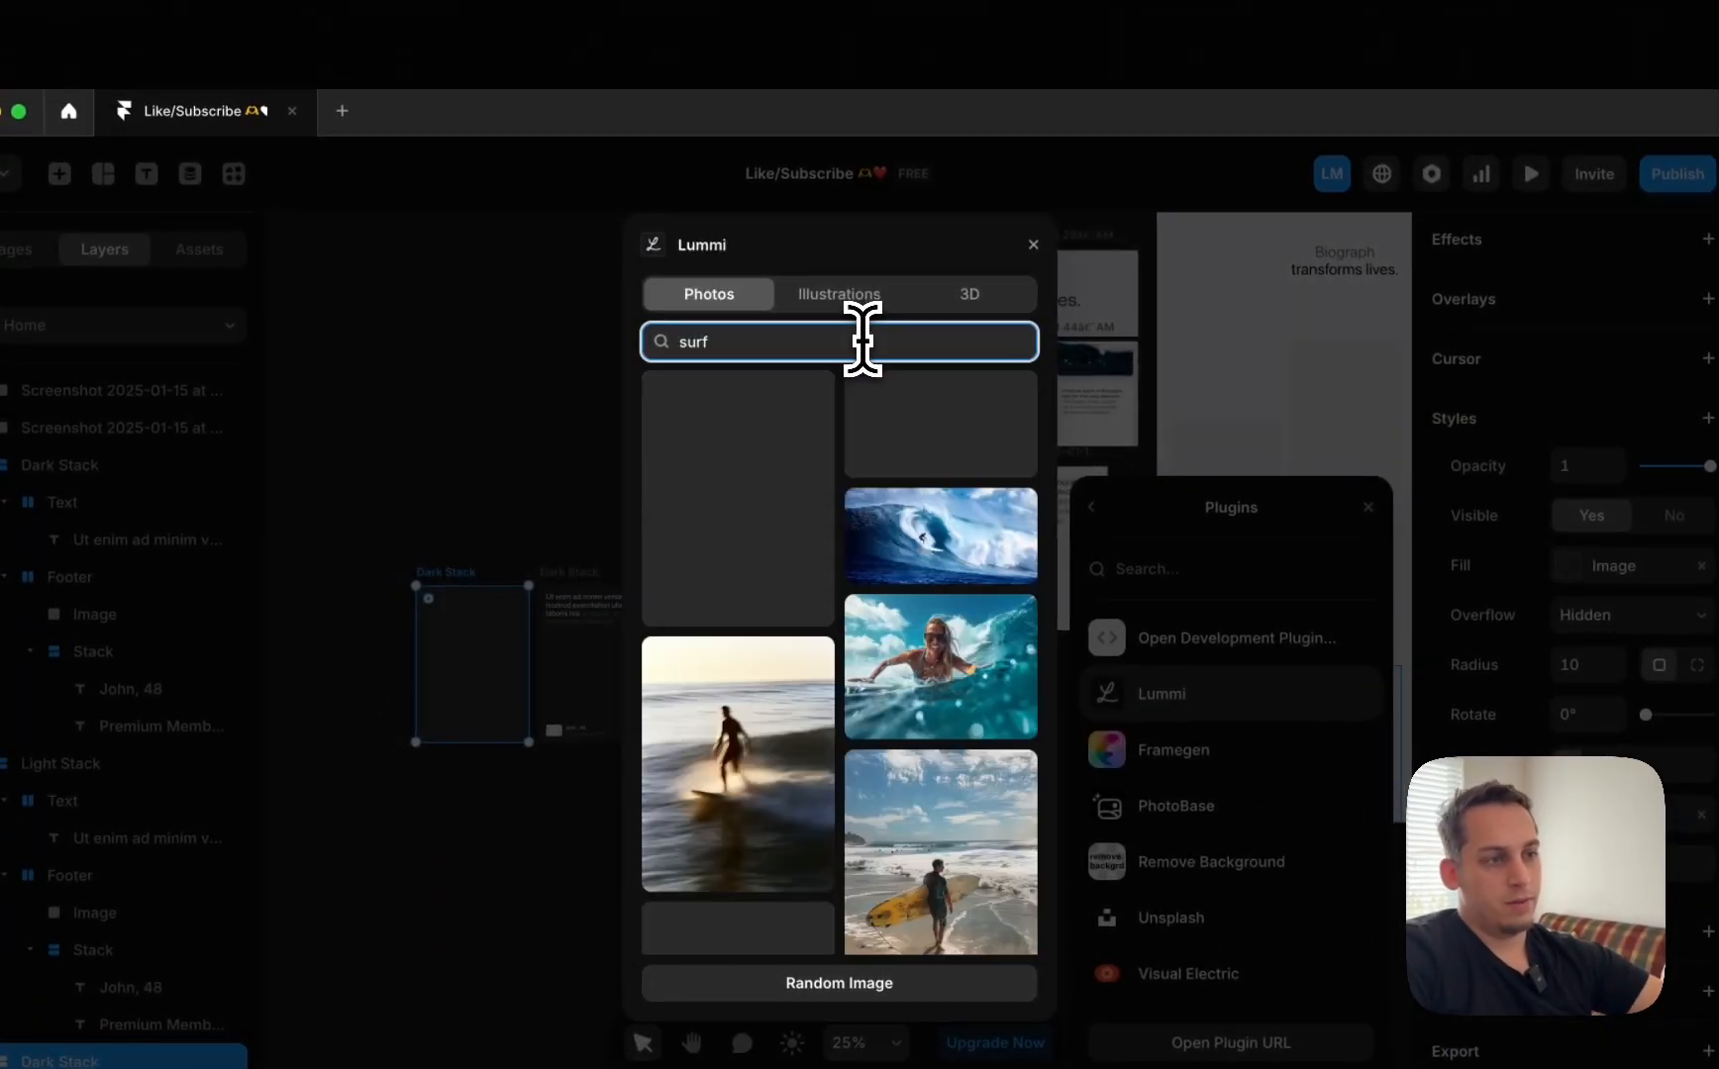
scroll(855, 604, "down", 2)
scroll(854, 602, "up", 2)
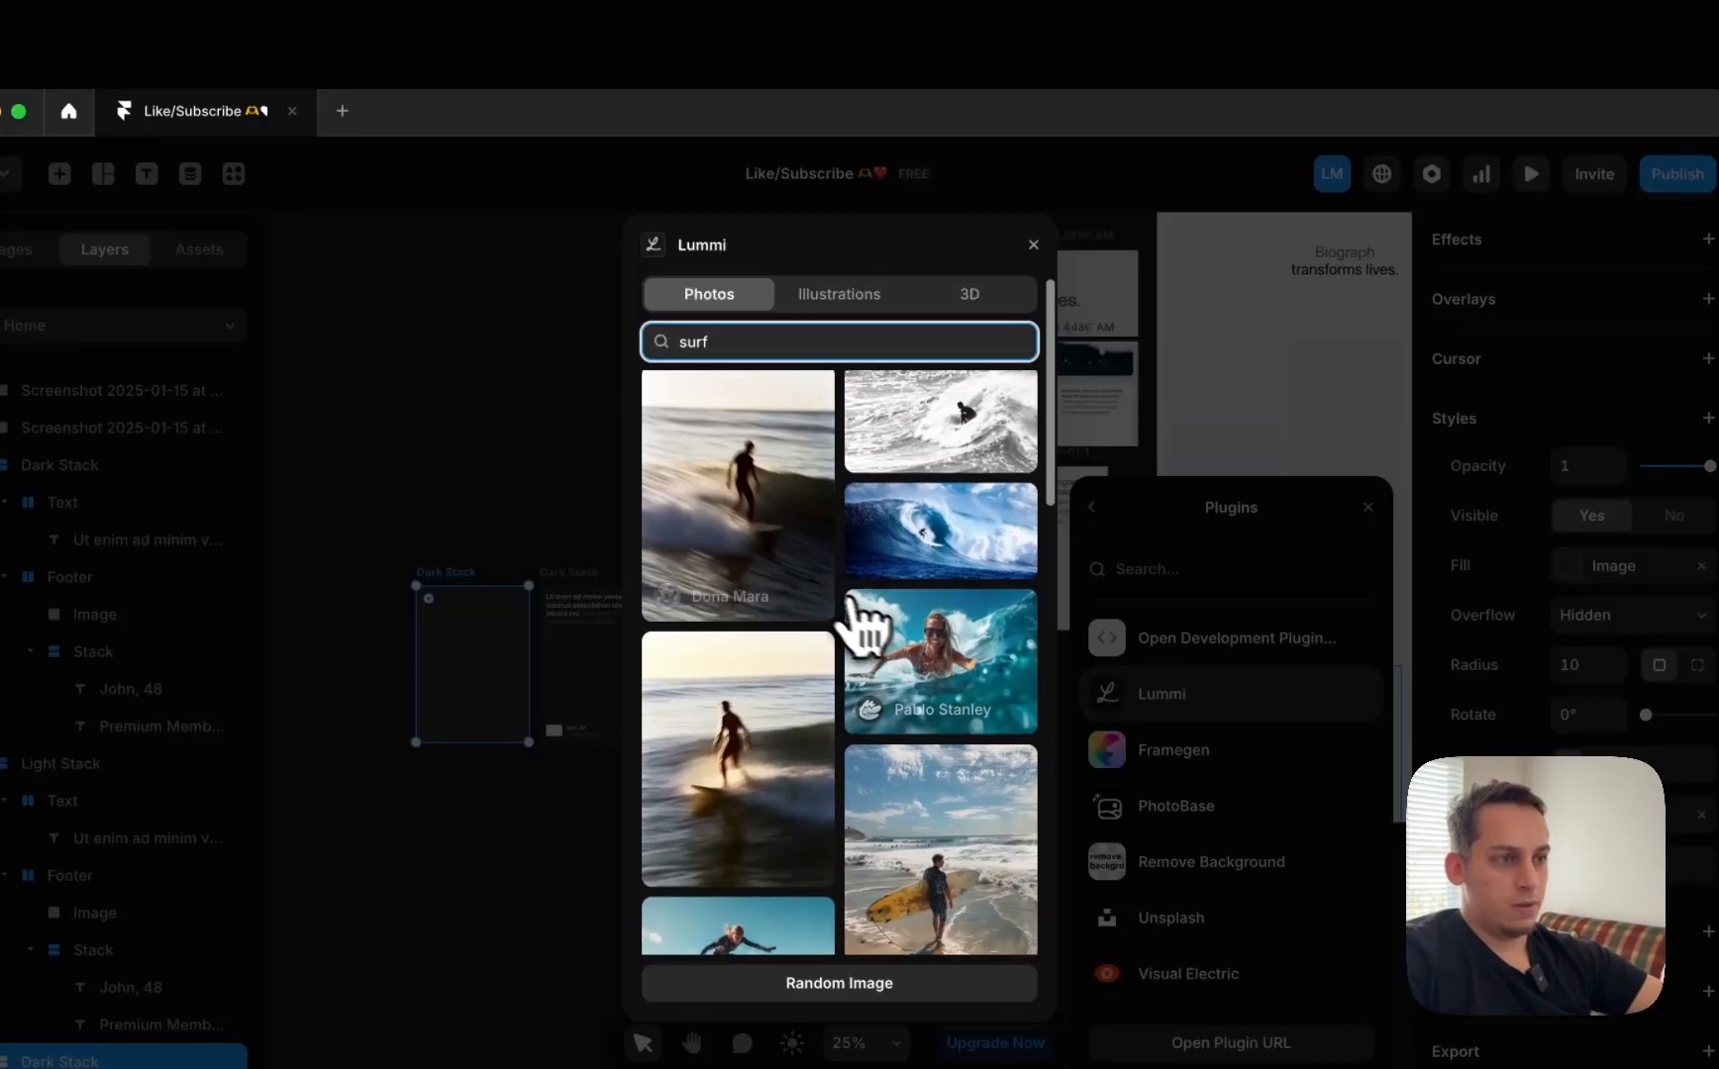
left_click(768, 558)
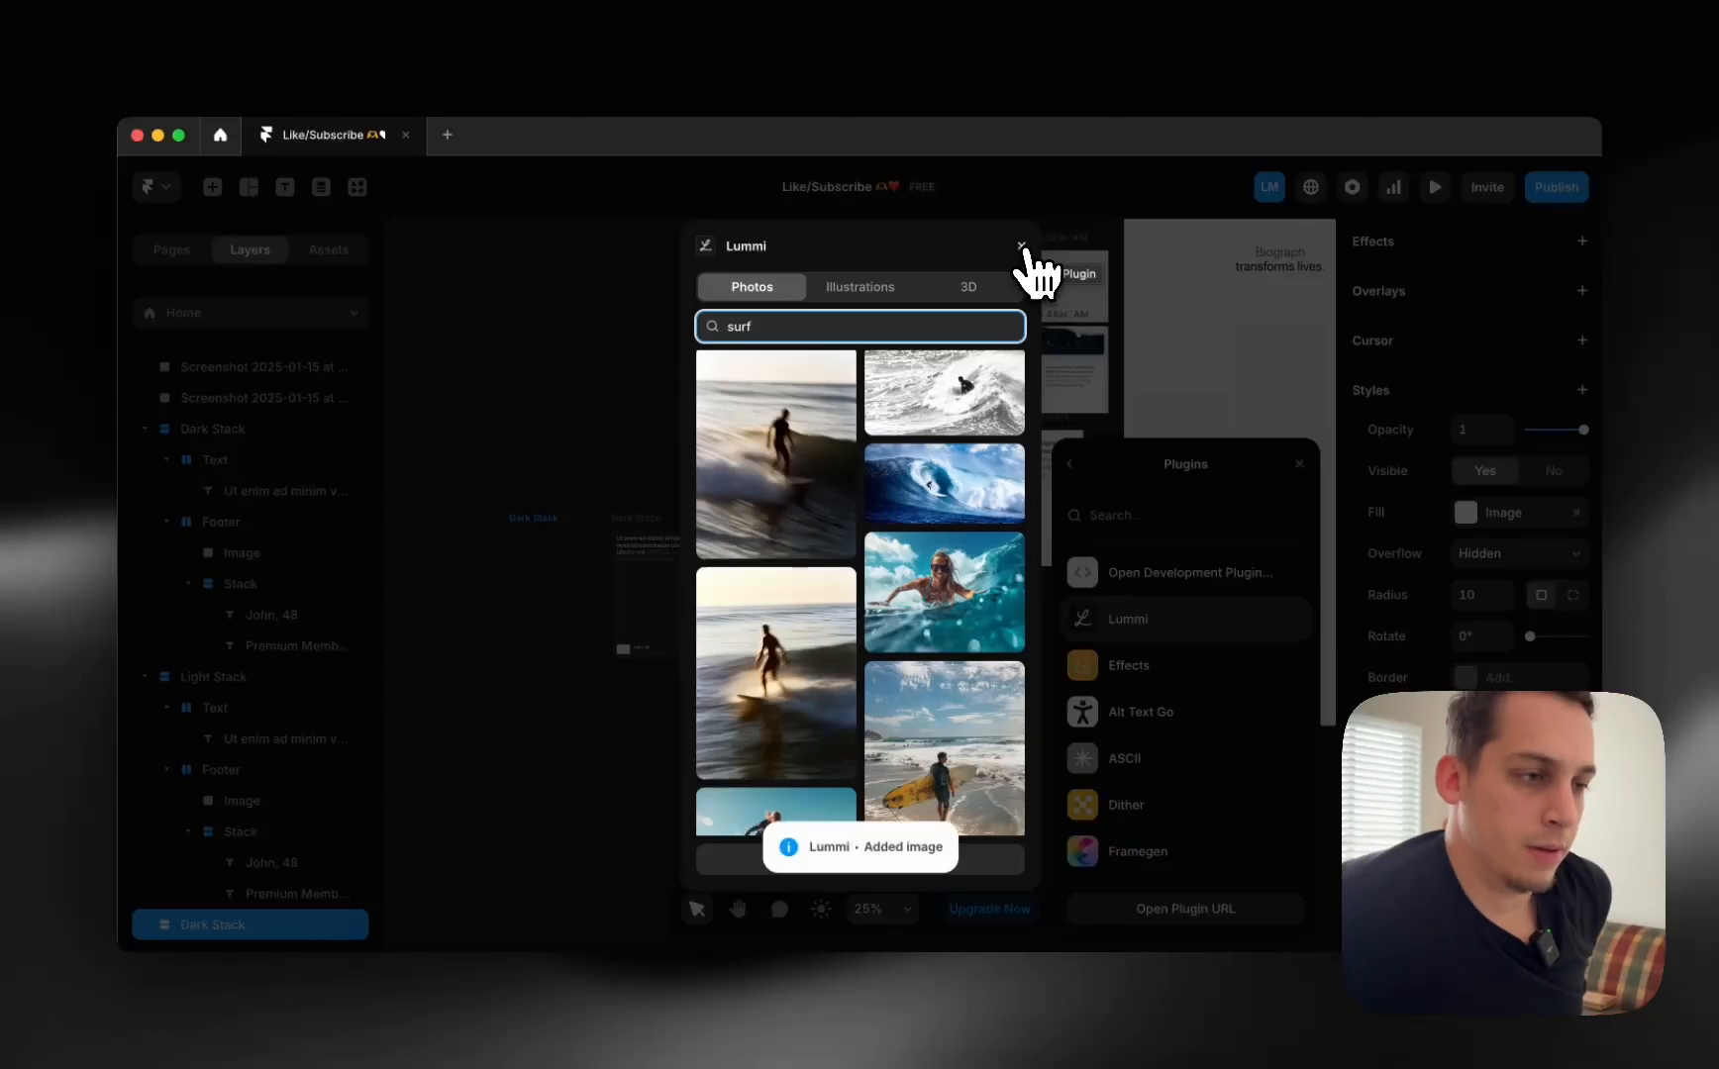
left_click(1023, 246)
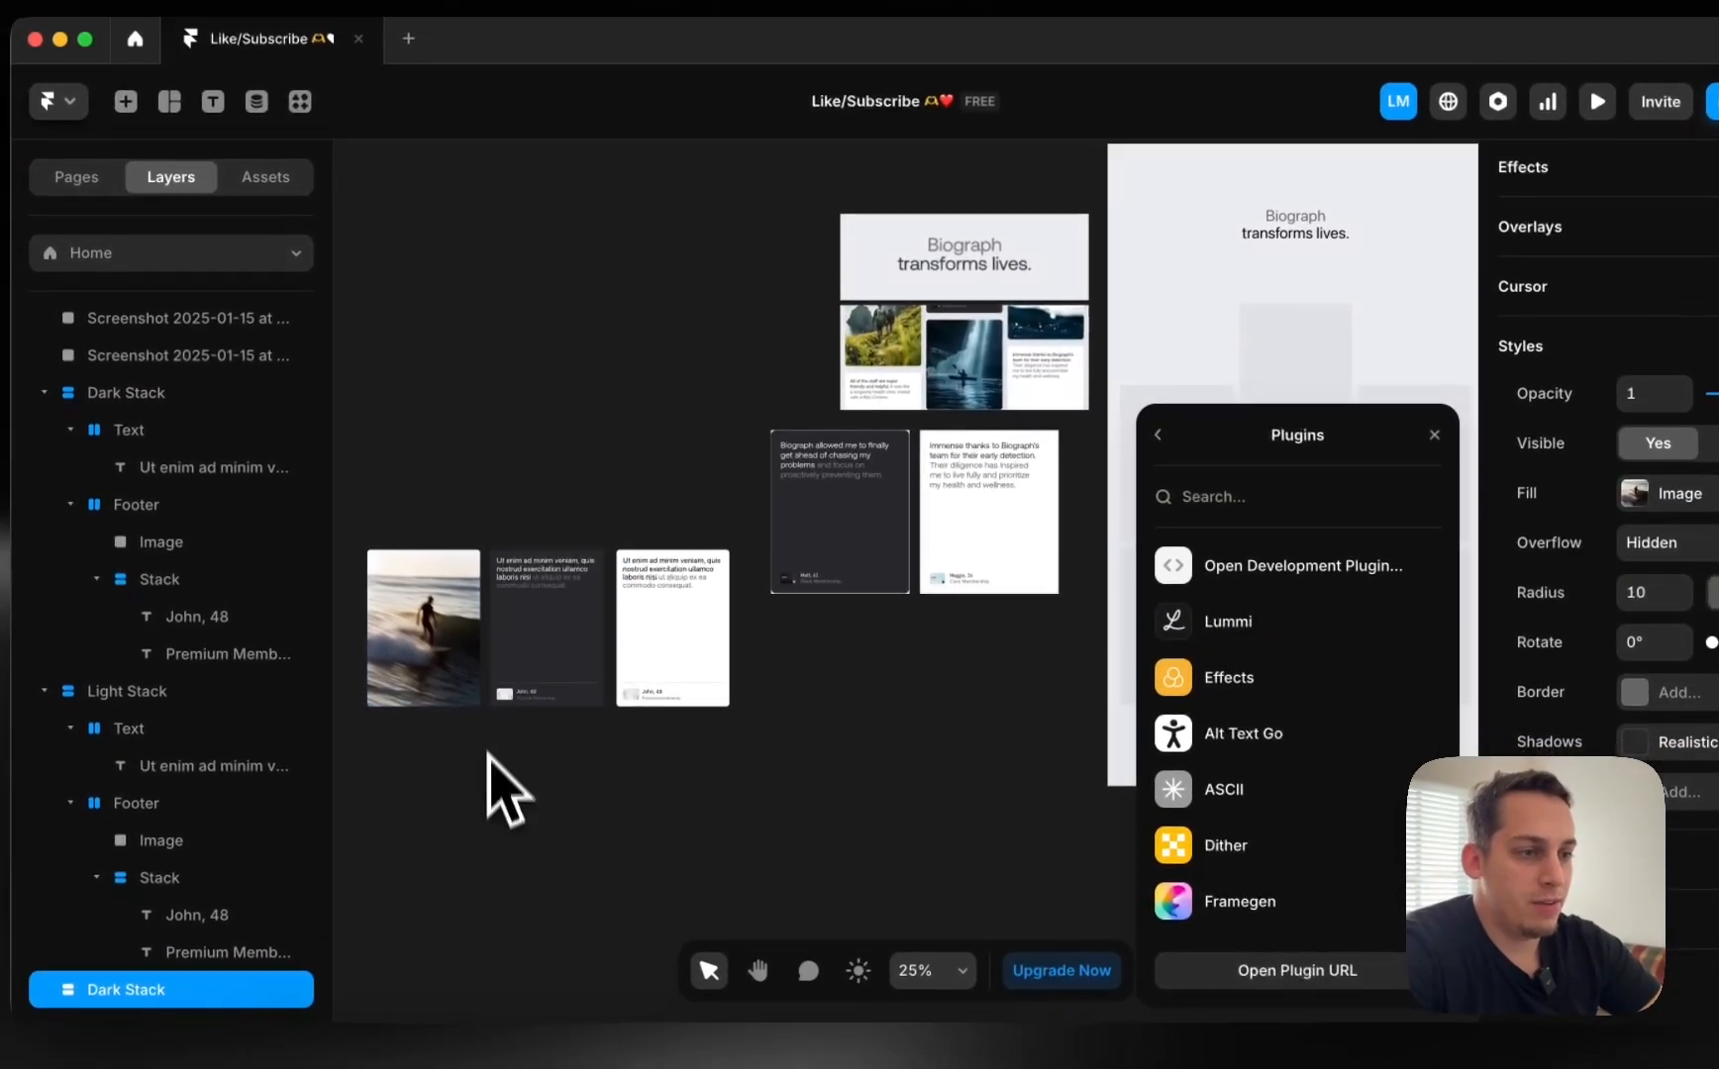
Place the surfer image card and the Light Stack below it in the desktop layout's first column, deleting that column's placeholder frames.
left_click(439, 551)
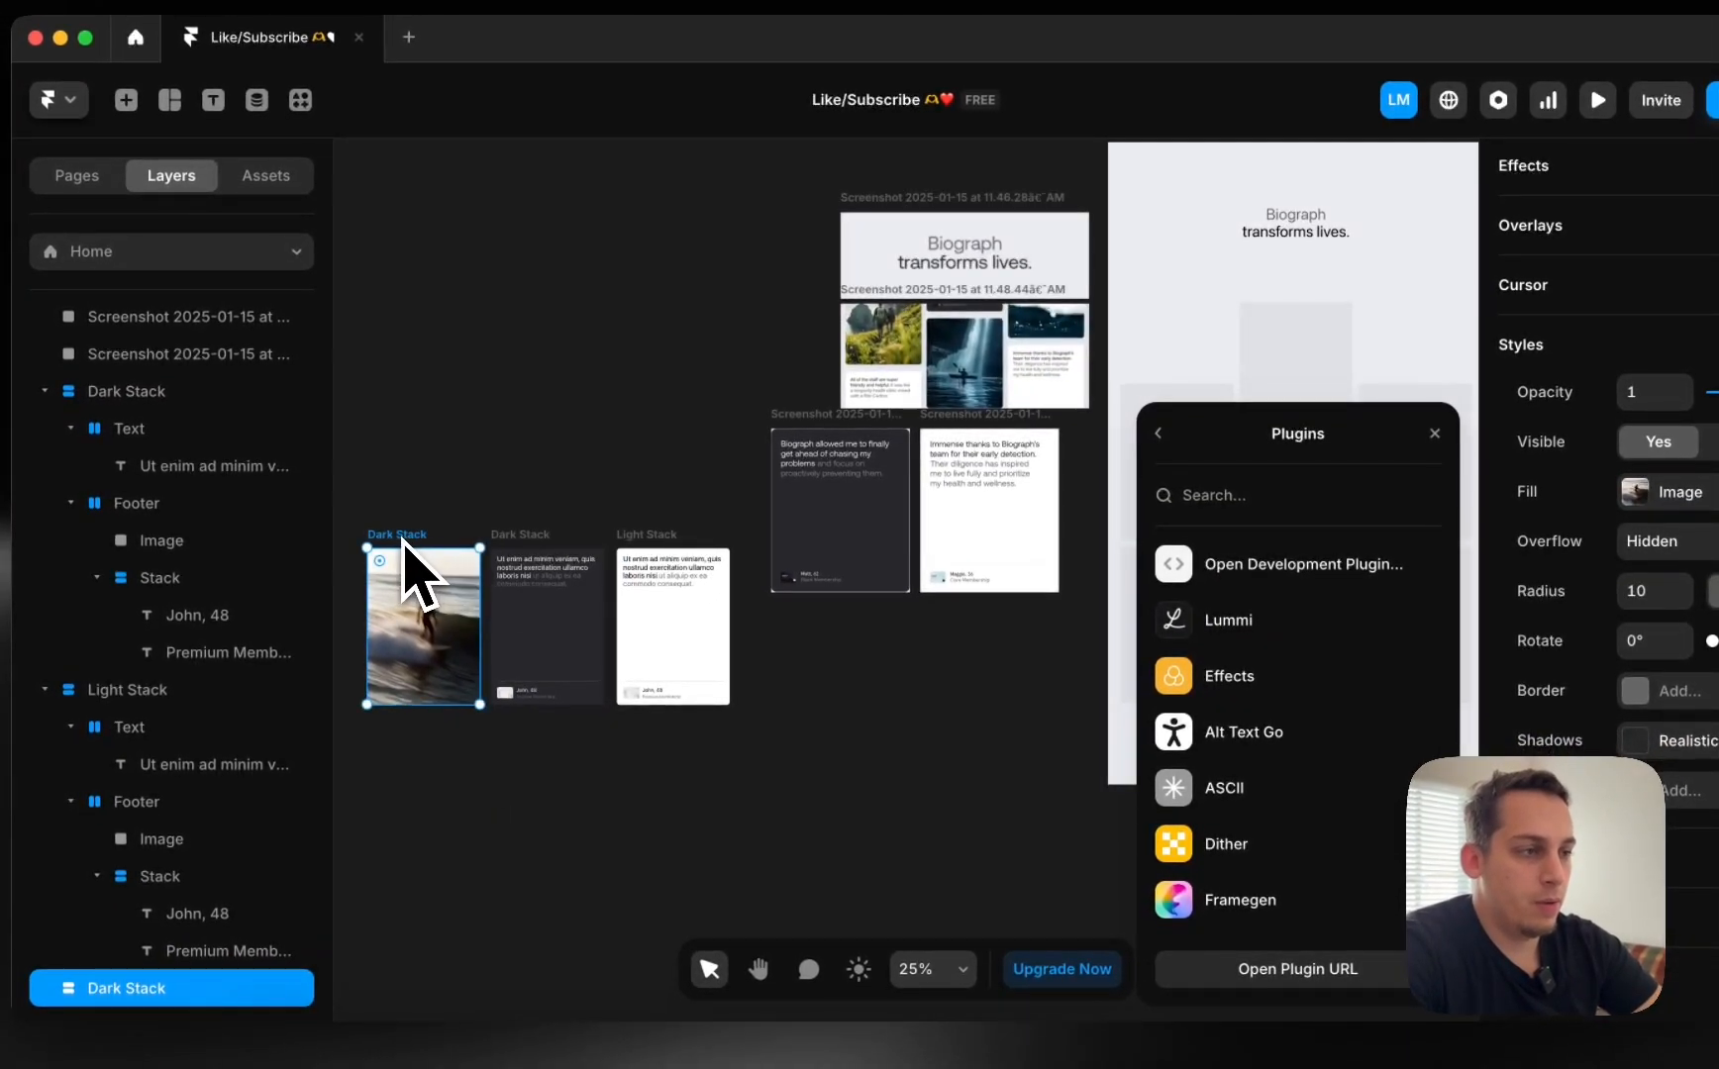
left_click_drag(420, 540, 1154, 422)
scroll(1089, 420, "right", 5)
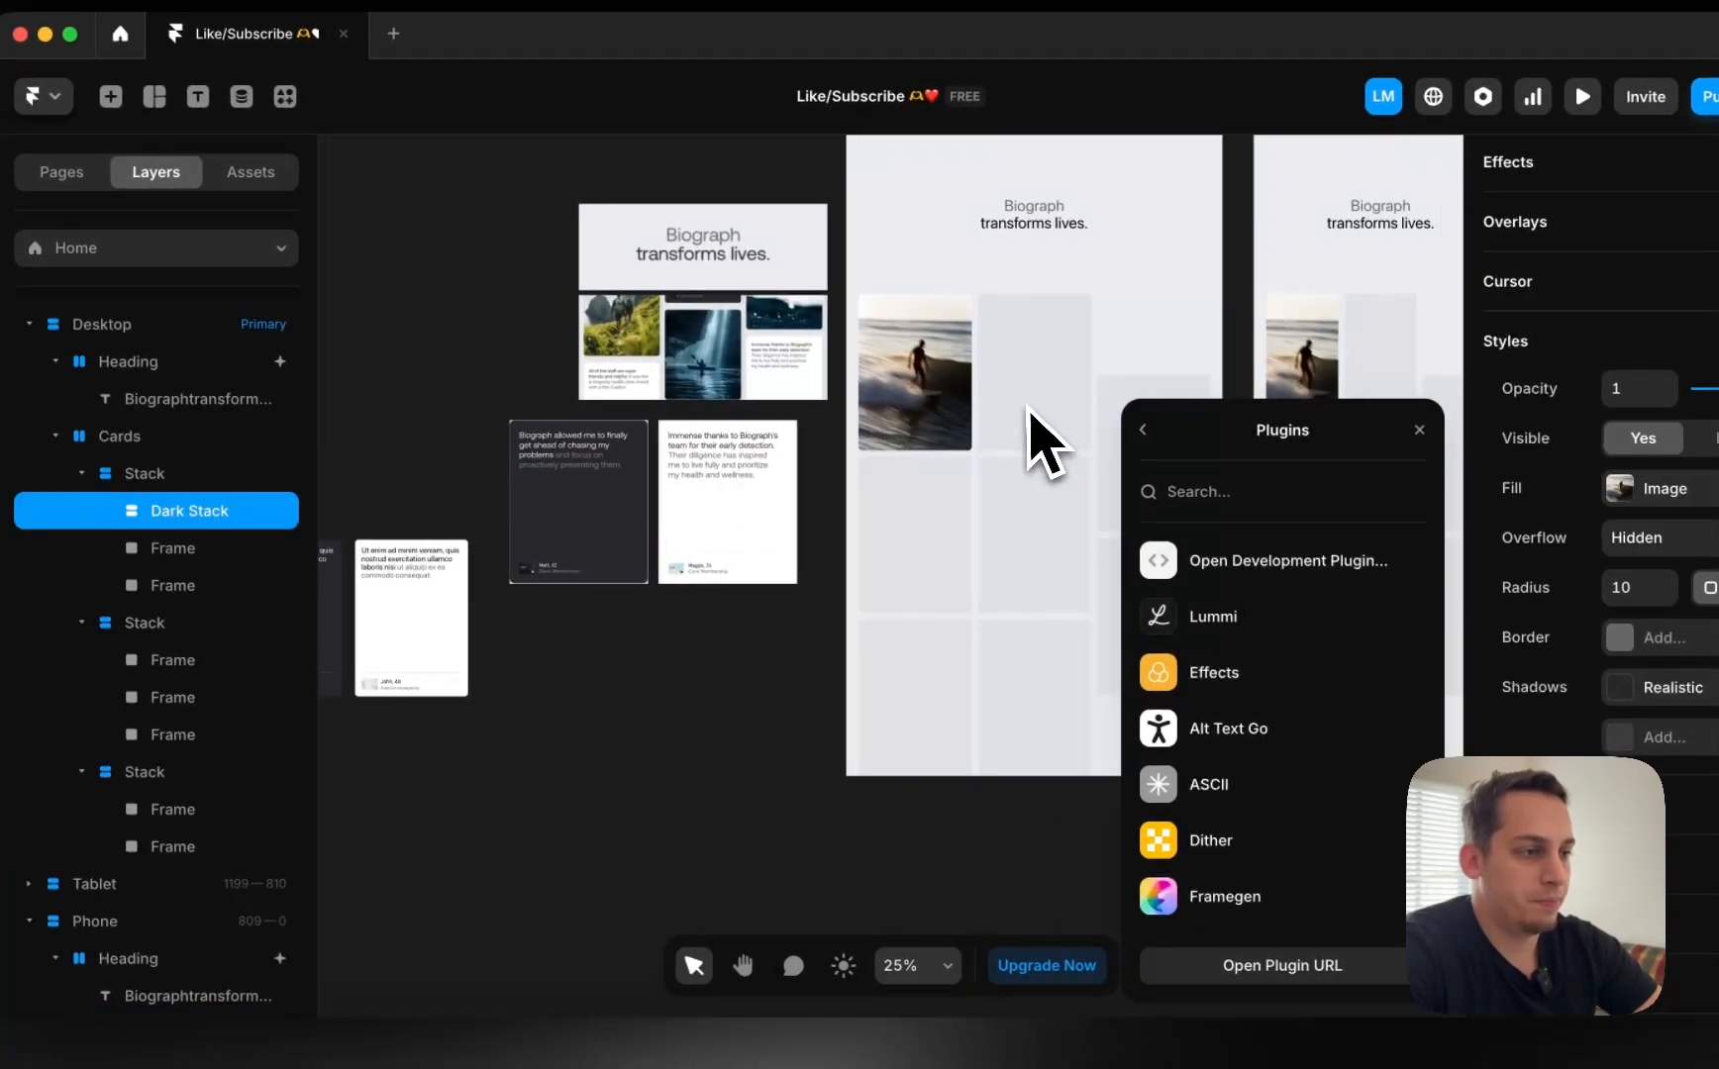
double_click(891, 594)
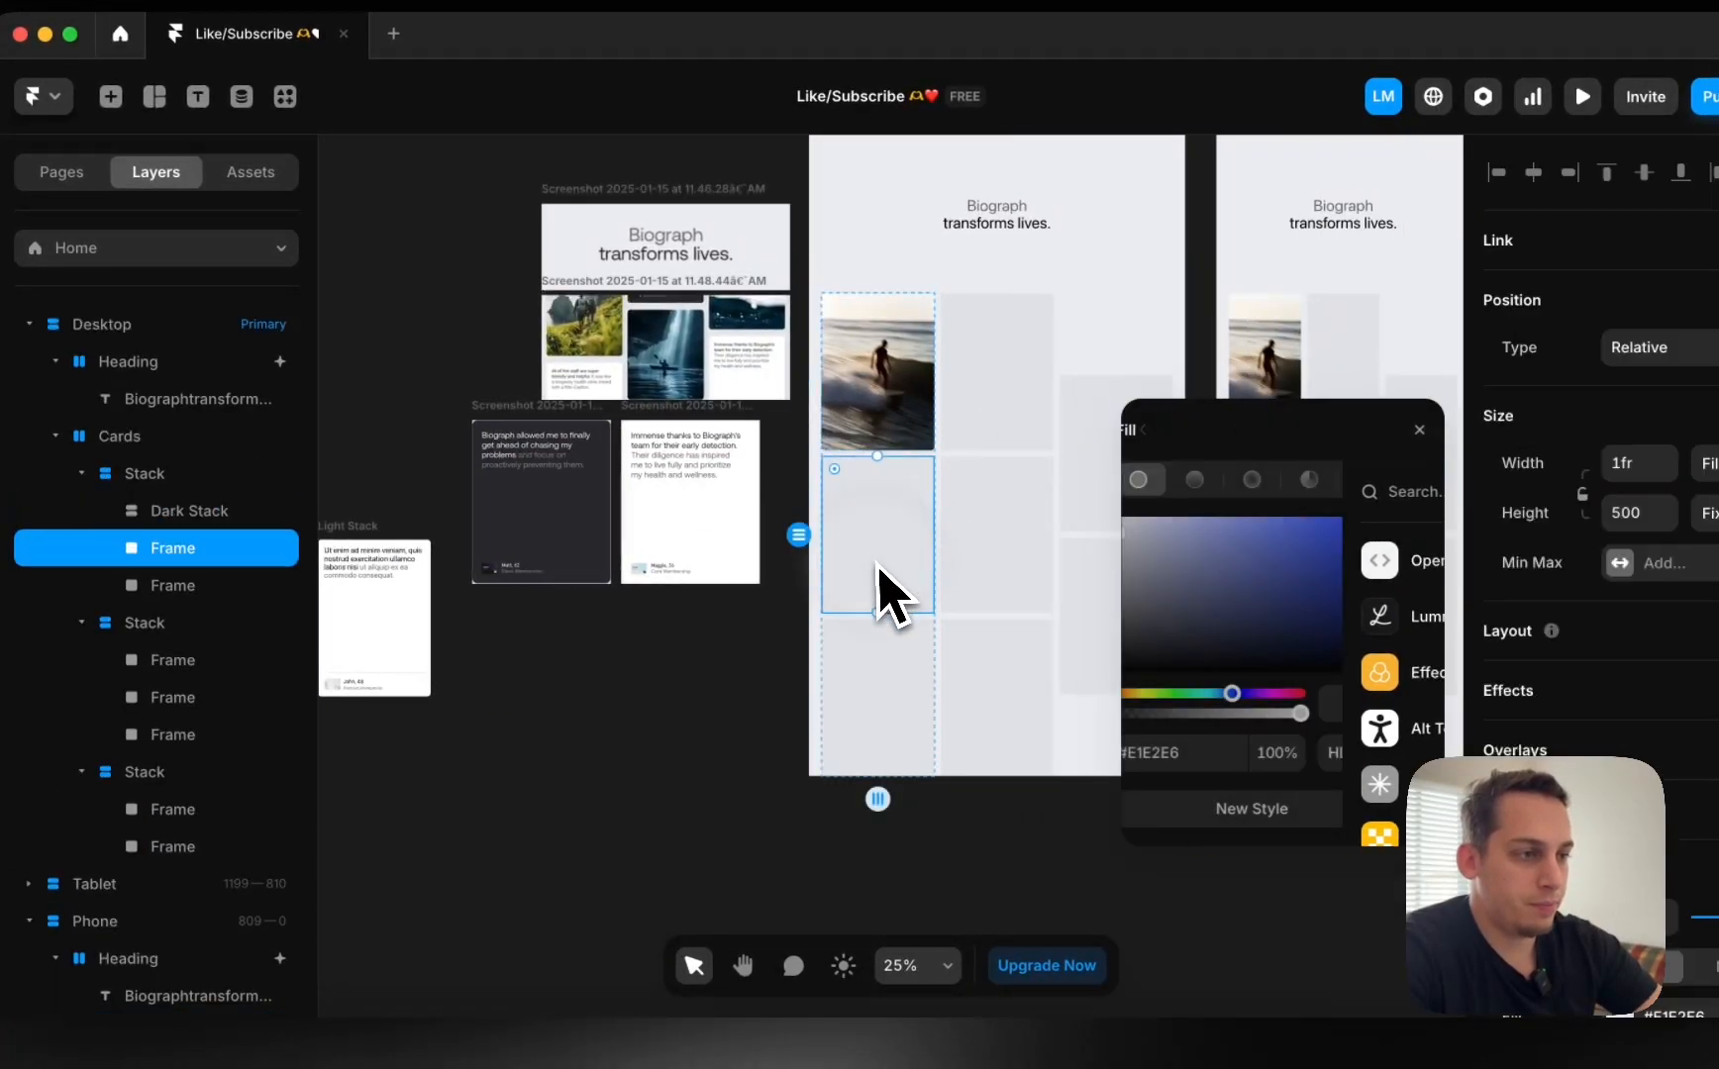
key("BackSpace")
key("BackSpace")
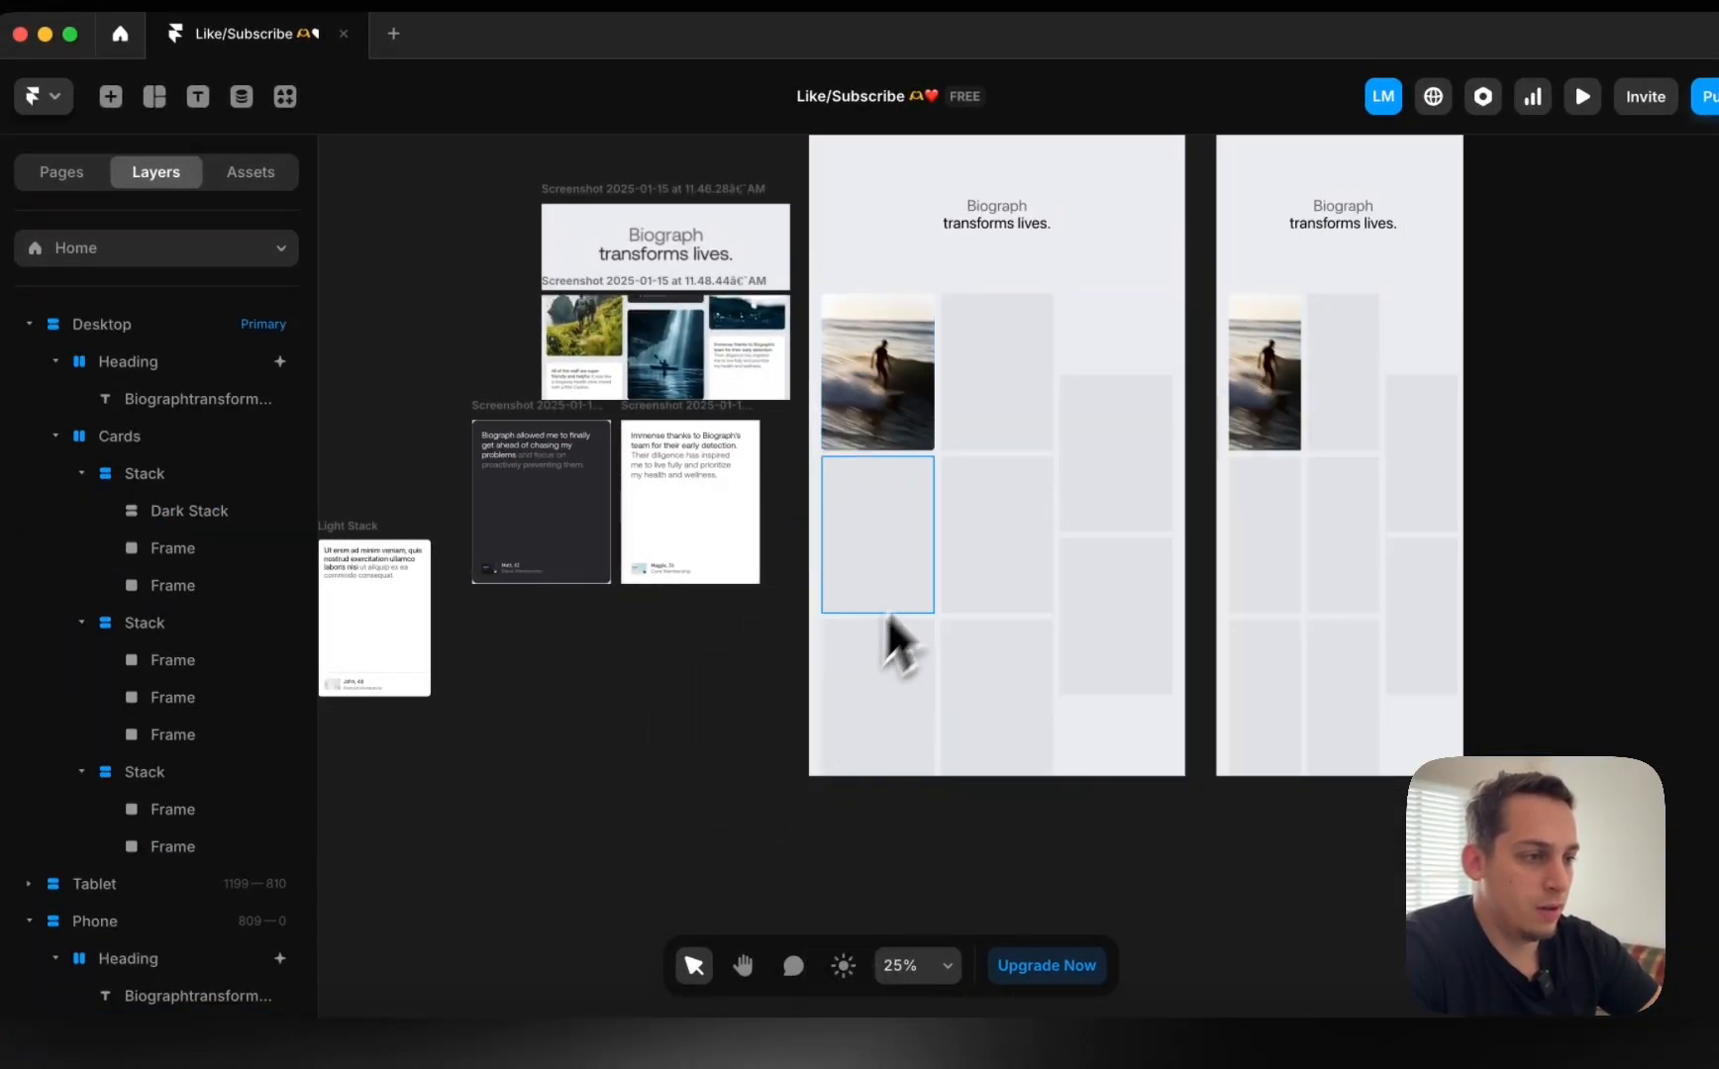
left_click_drag(356, 554, 906, 645)
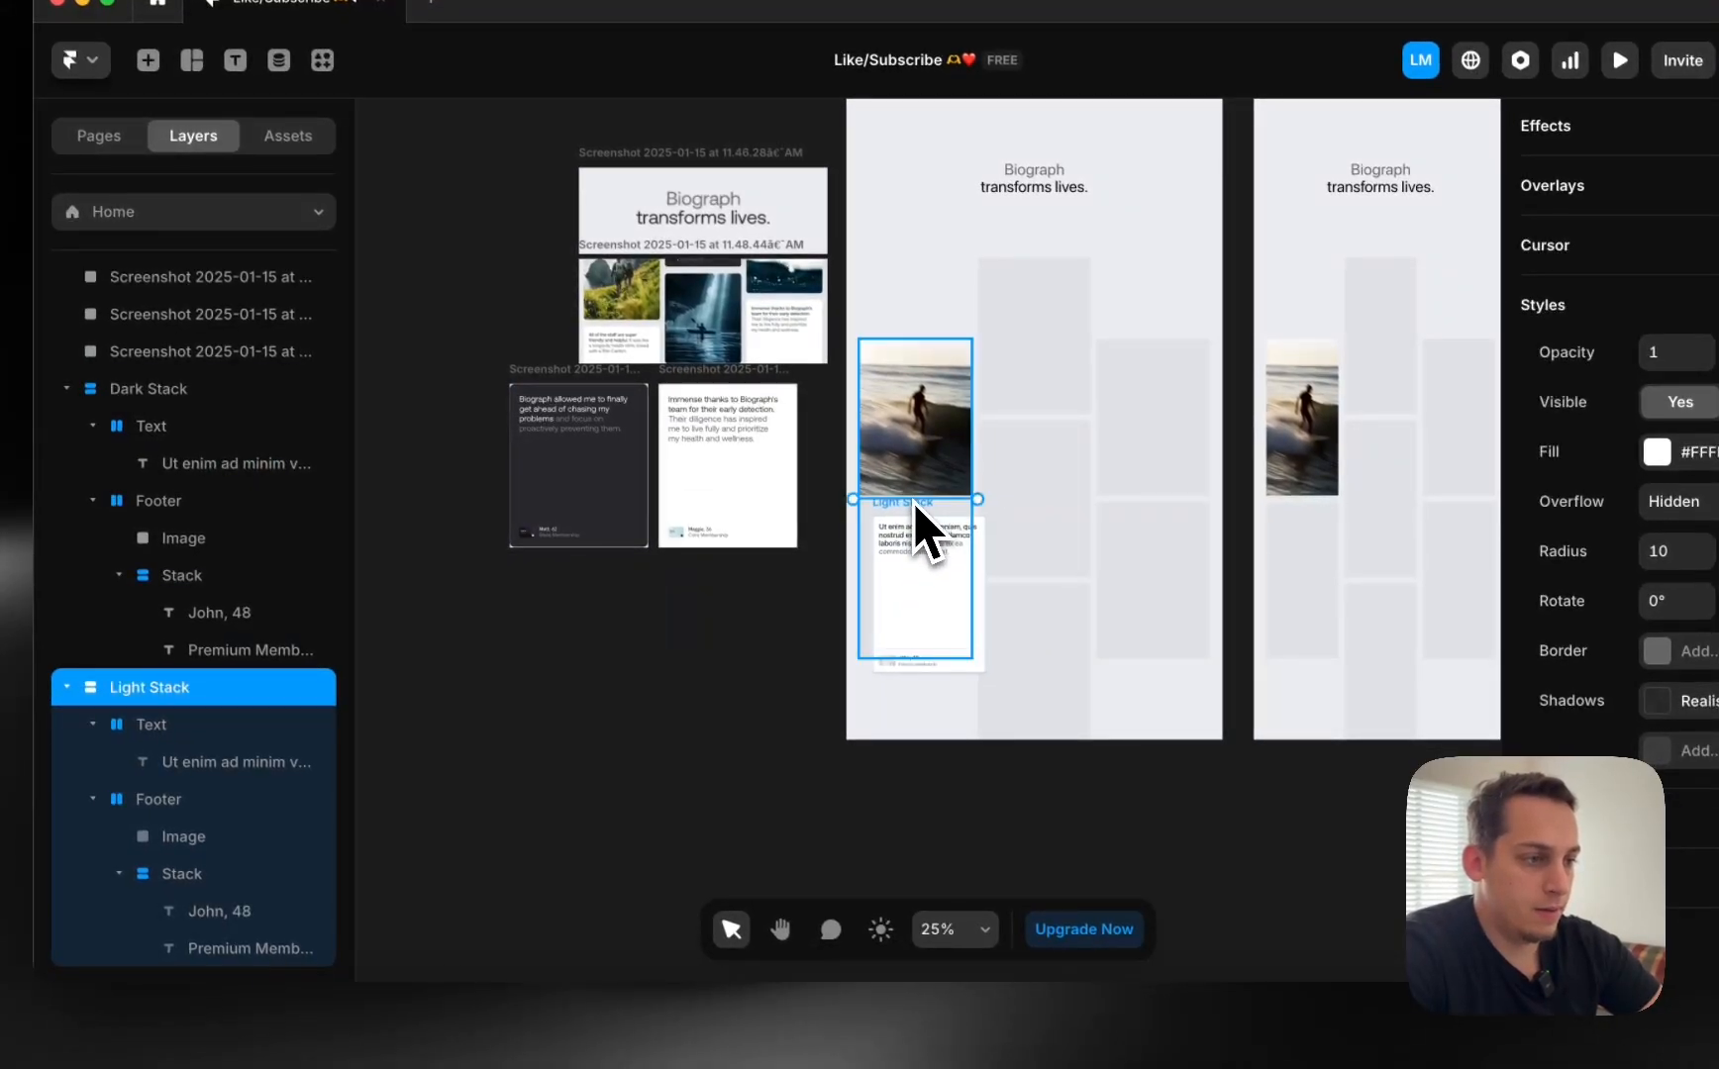
key("BackSpace")
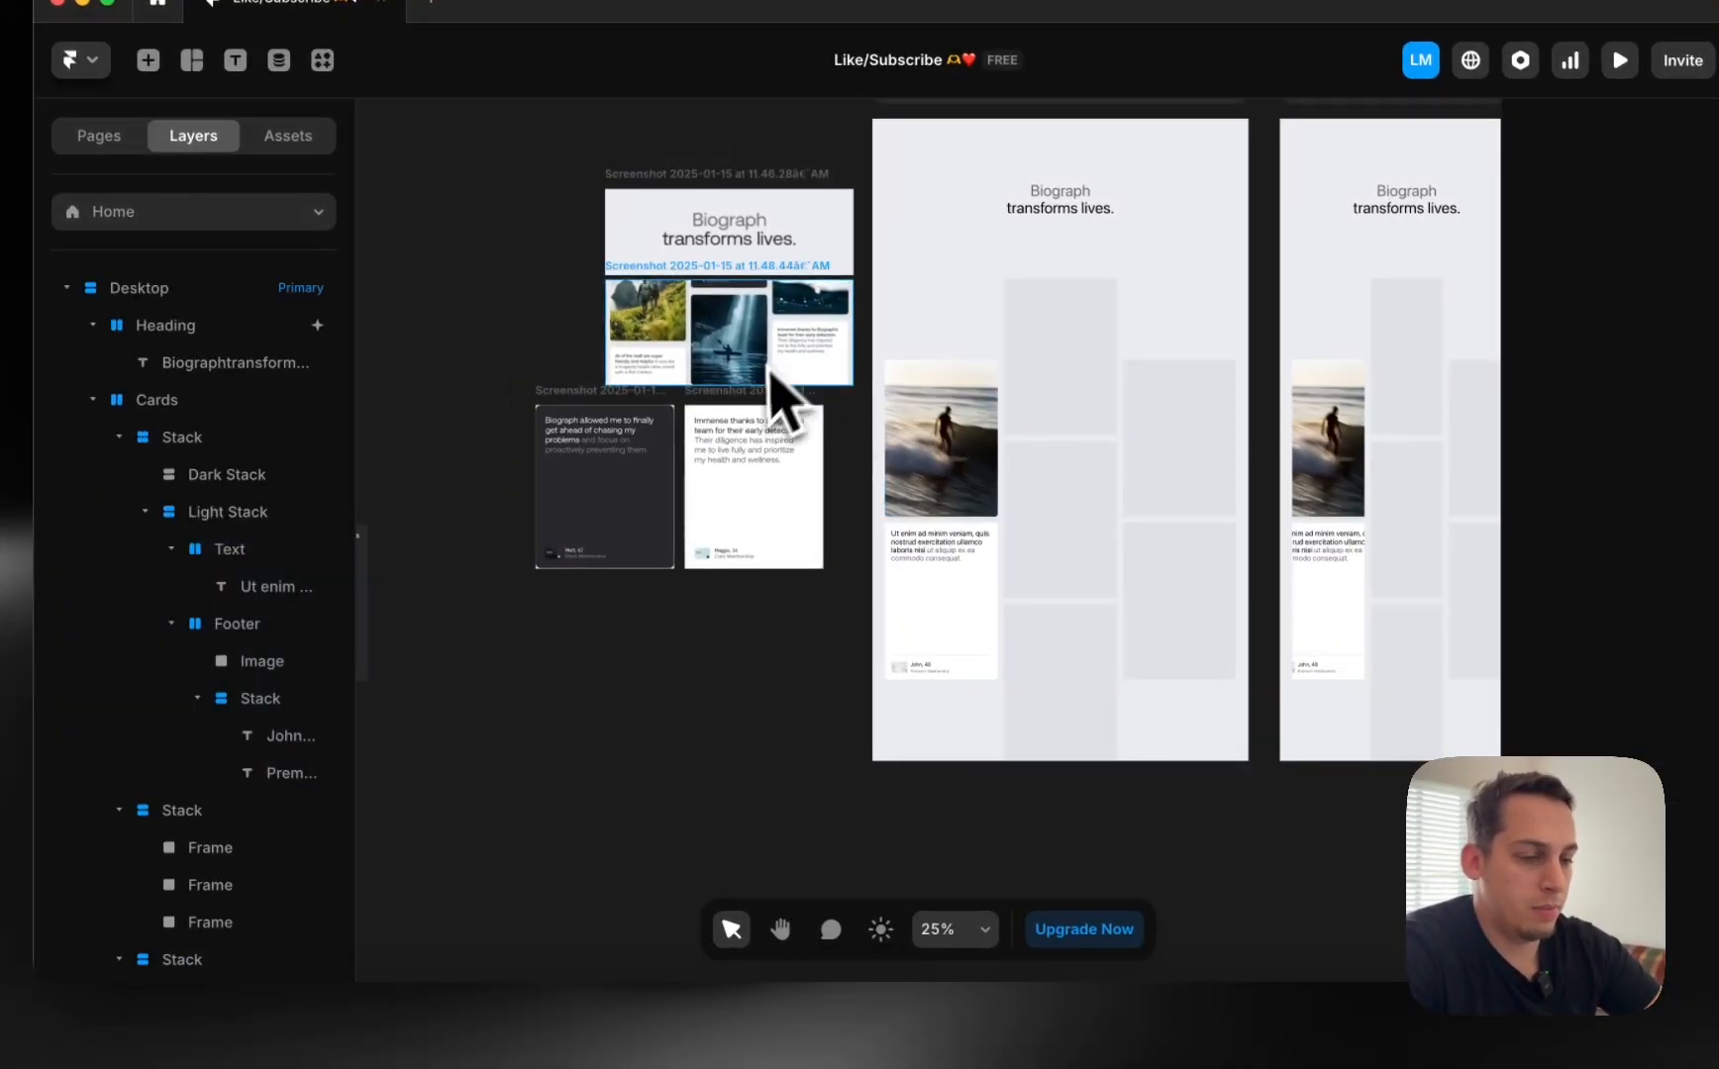
Switch to Chrome, check the card order in the middle column on biograph.com, and return to Framer.
left_click(510, 1058)
scroll(755, 499, "up", 10)
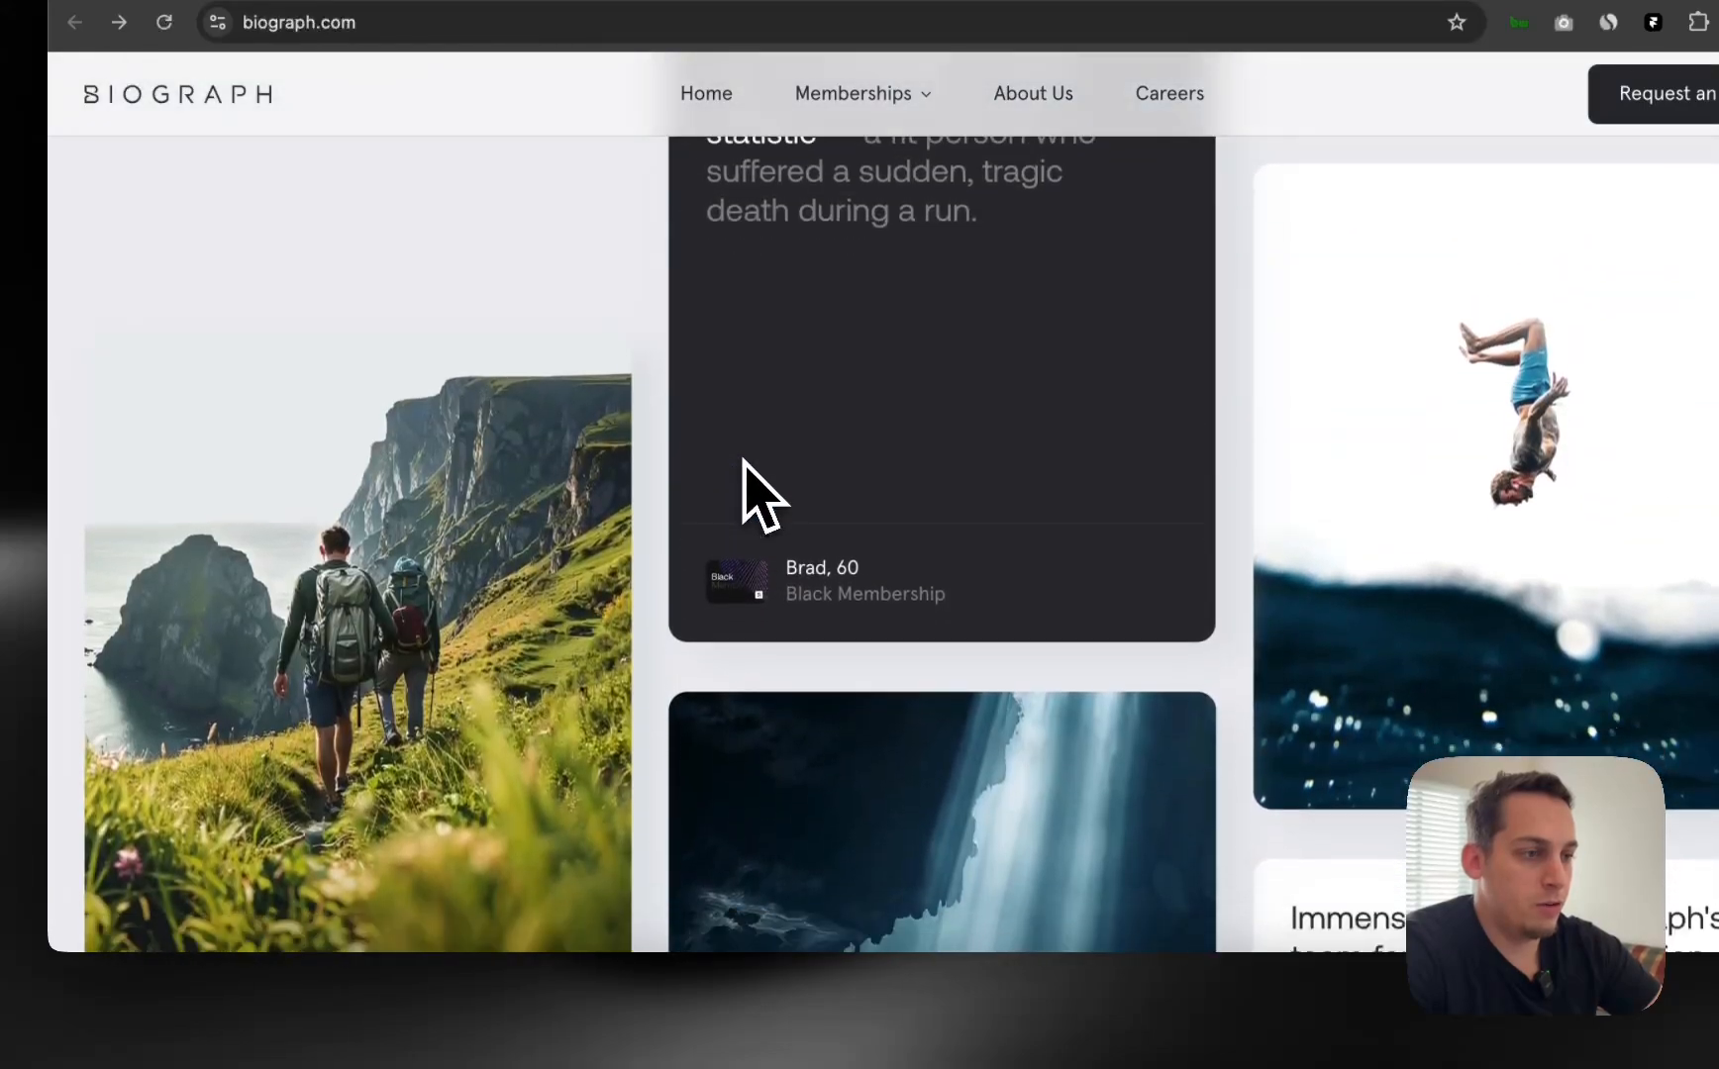
scroll(755, 491, "down", 12)
left_click(937, 1040)
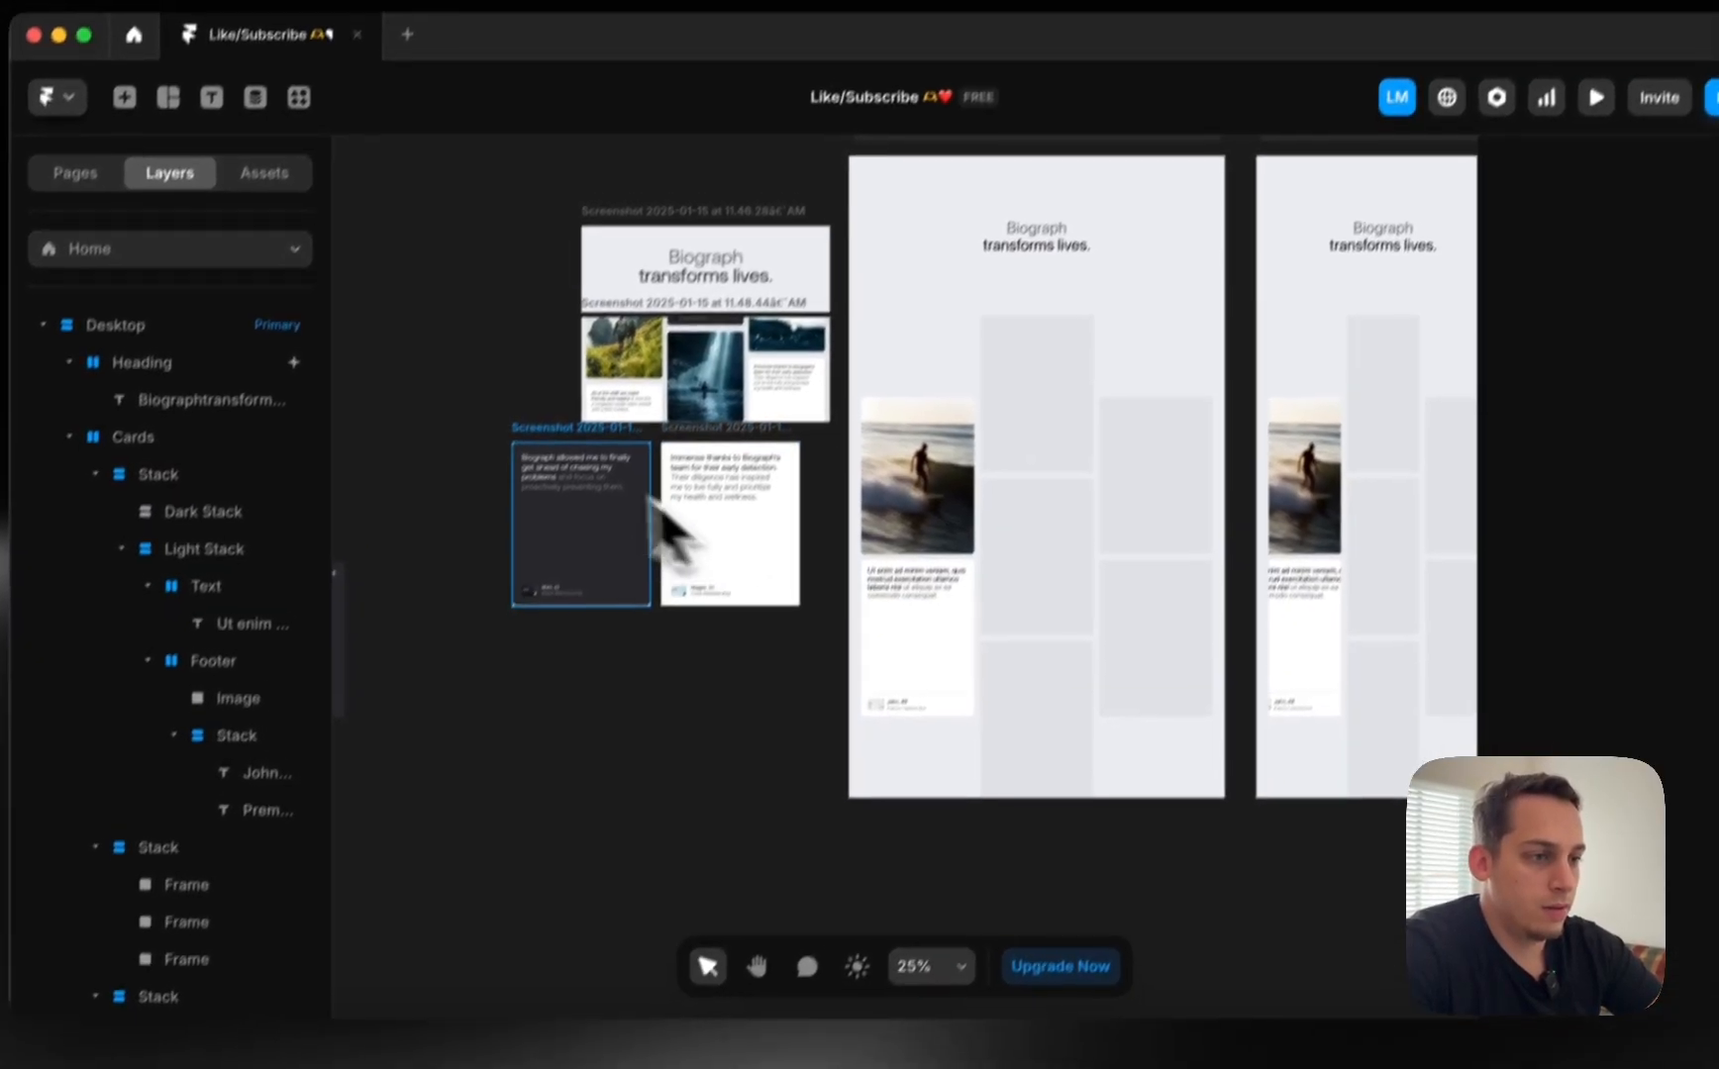
Move the dark reference screenshot aside, place the Dark Stack at the head of the desktop's middle column and delete one placeholder frame.
left_click(526, 500)
left_click_drag(524, 485, 461, 556)
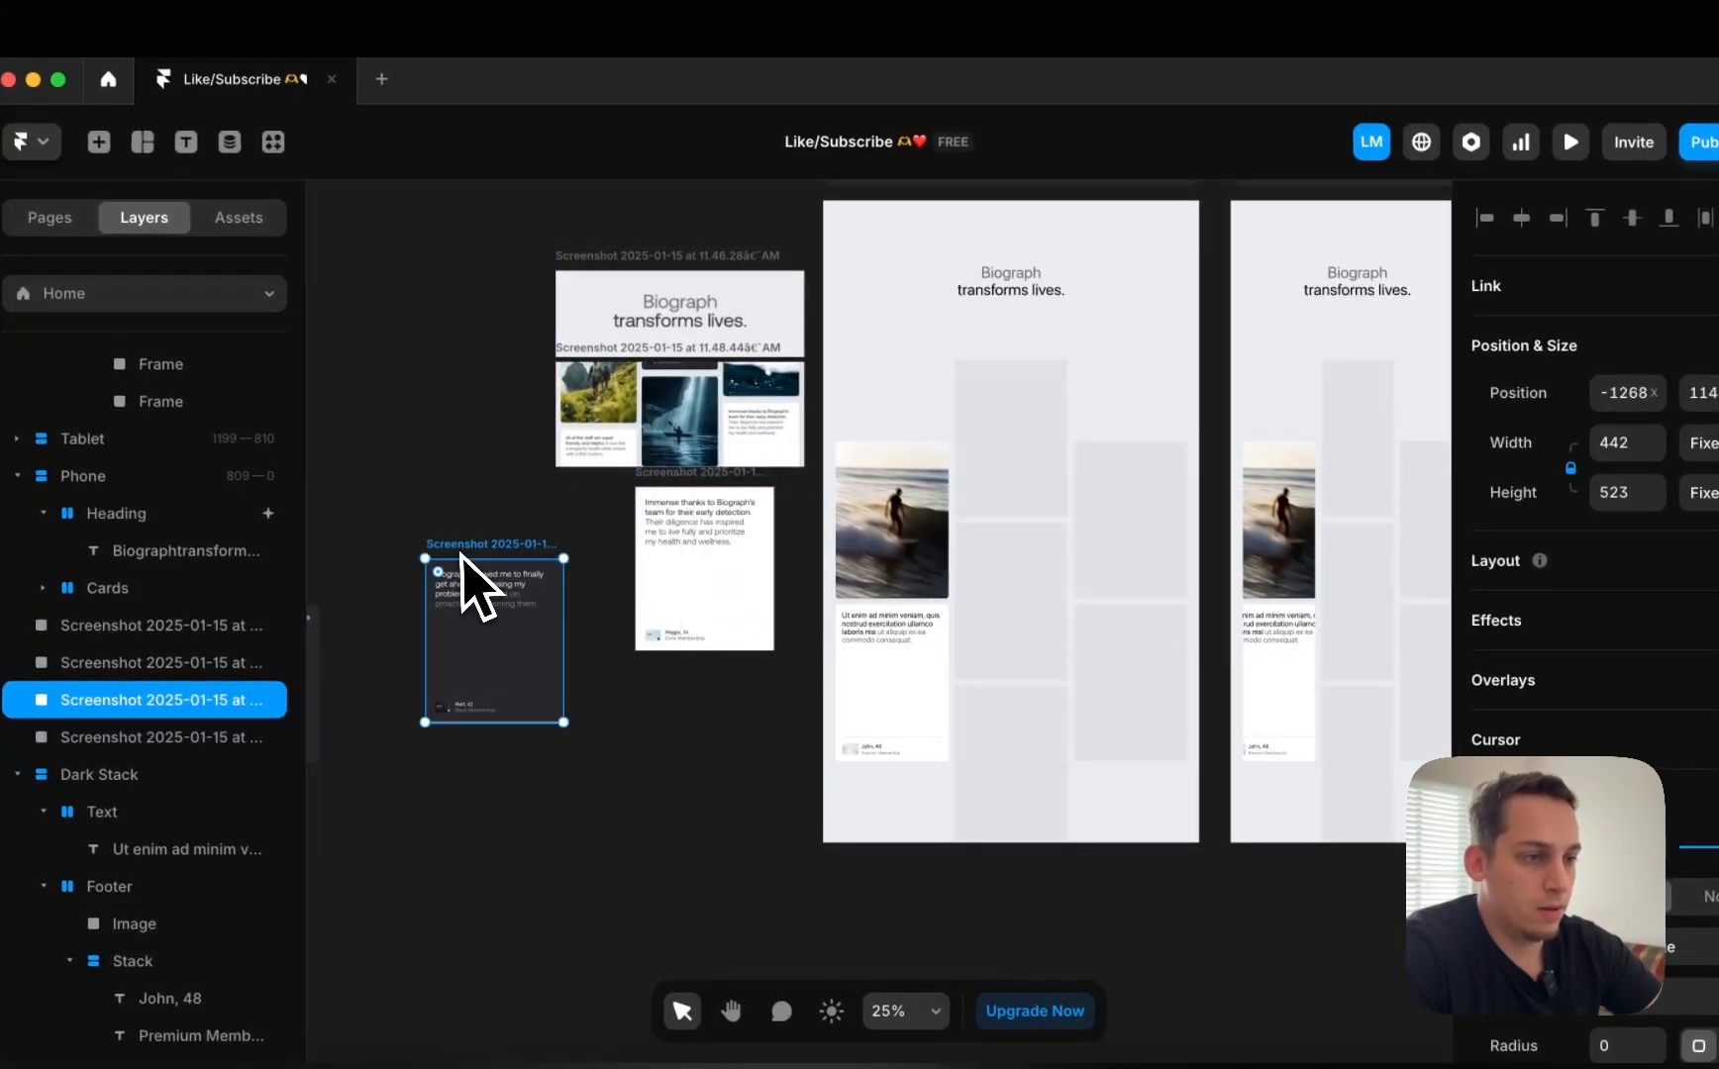
scroll(460, 555, "left", 5)
left_click_drag(525, 614, 1217, 312)
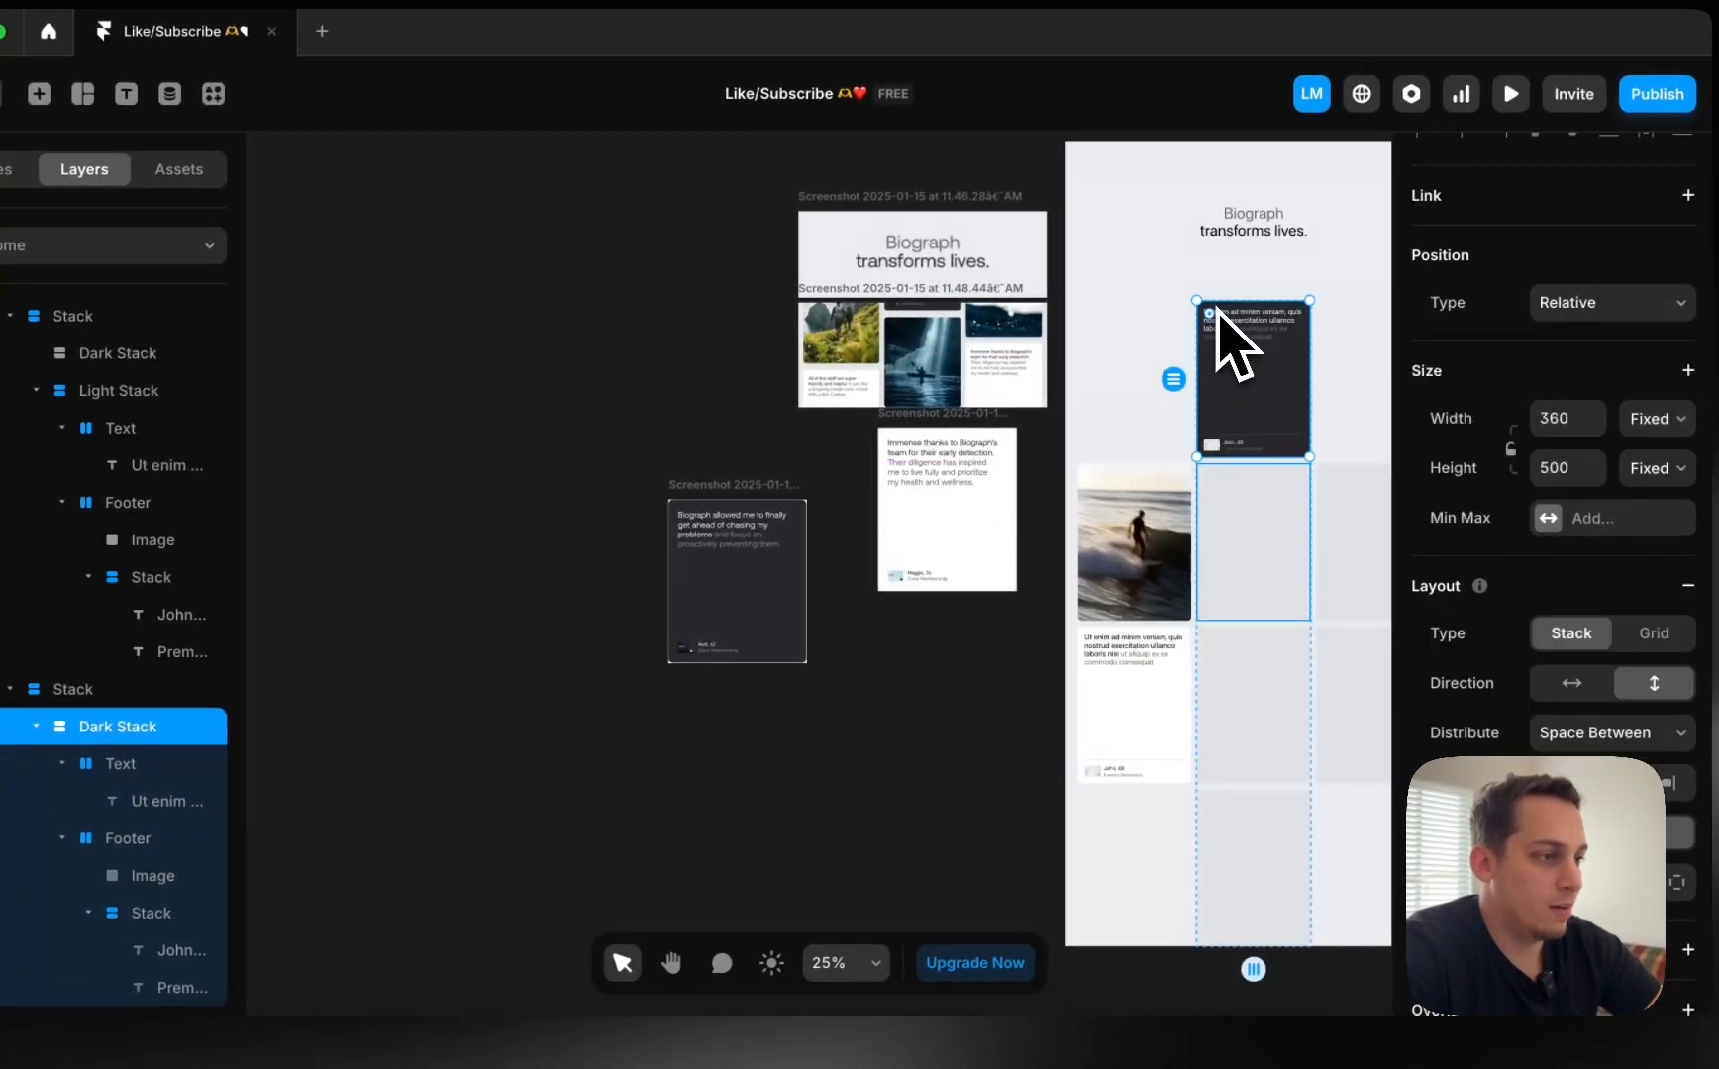
left_click(1233, 516)
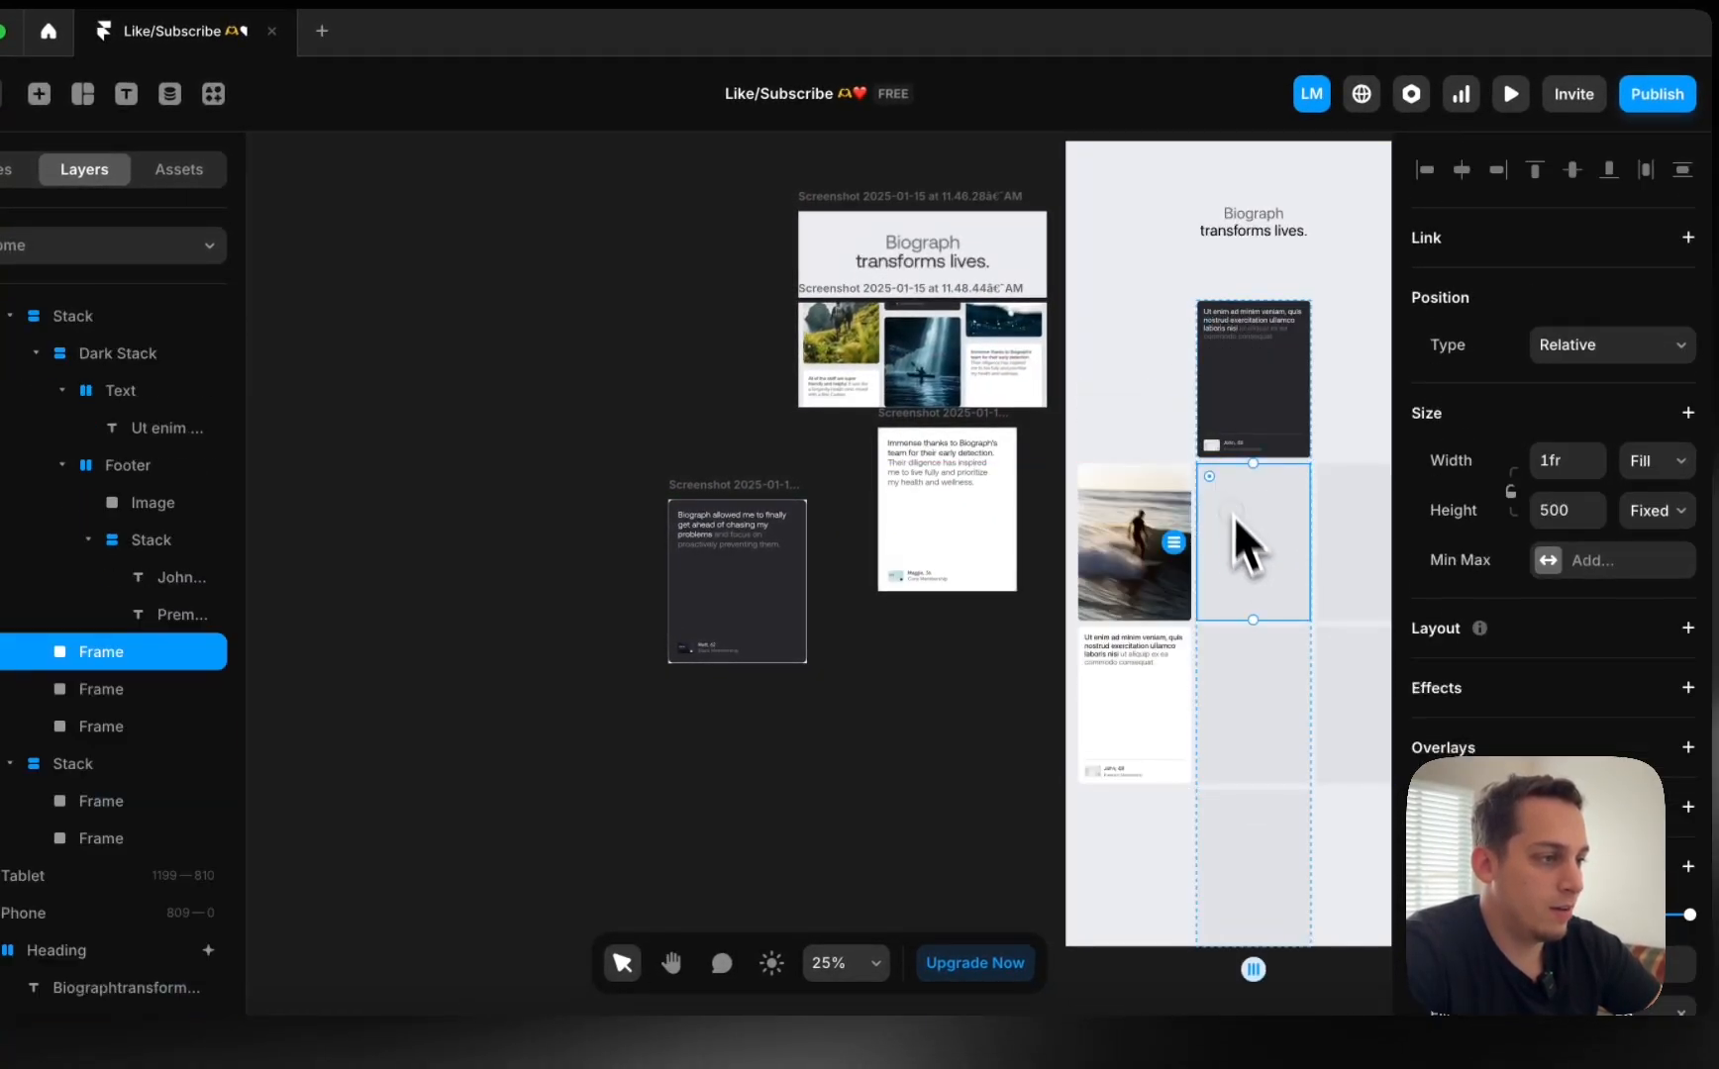
key("BackSpace")
Copy the surfer image card into the middle column below the Dark Stack and delete another placeholder frame.
left_click_drag(1135, 499, 1305, 629)
left_click(1277, 710)
key("BackSpace")
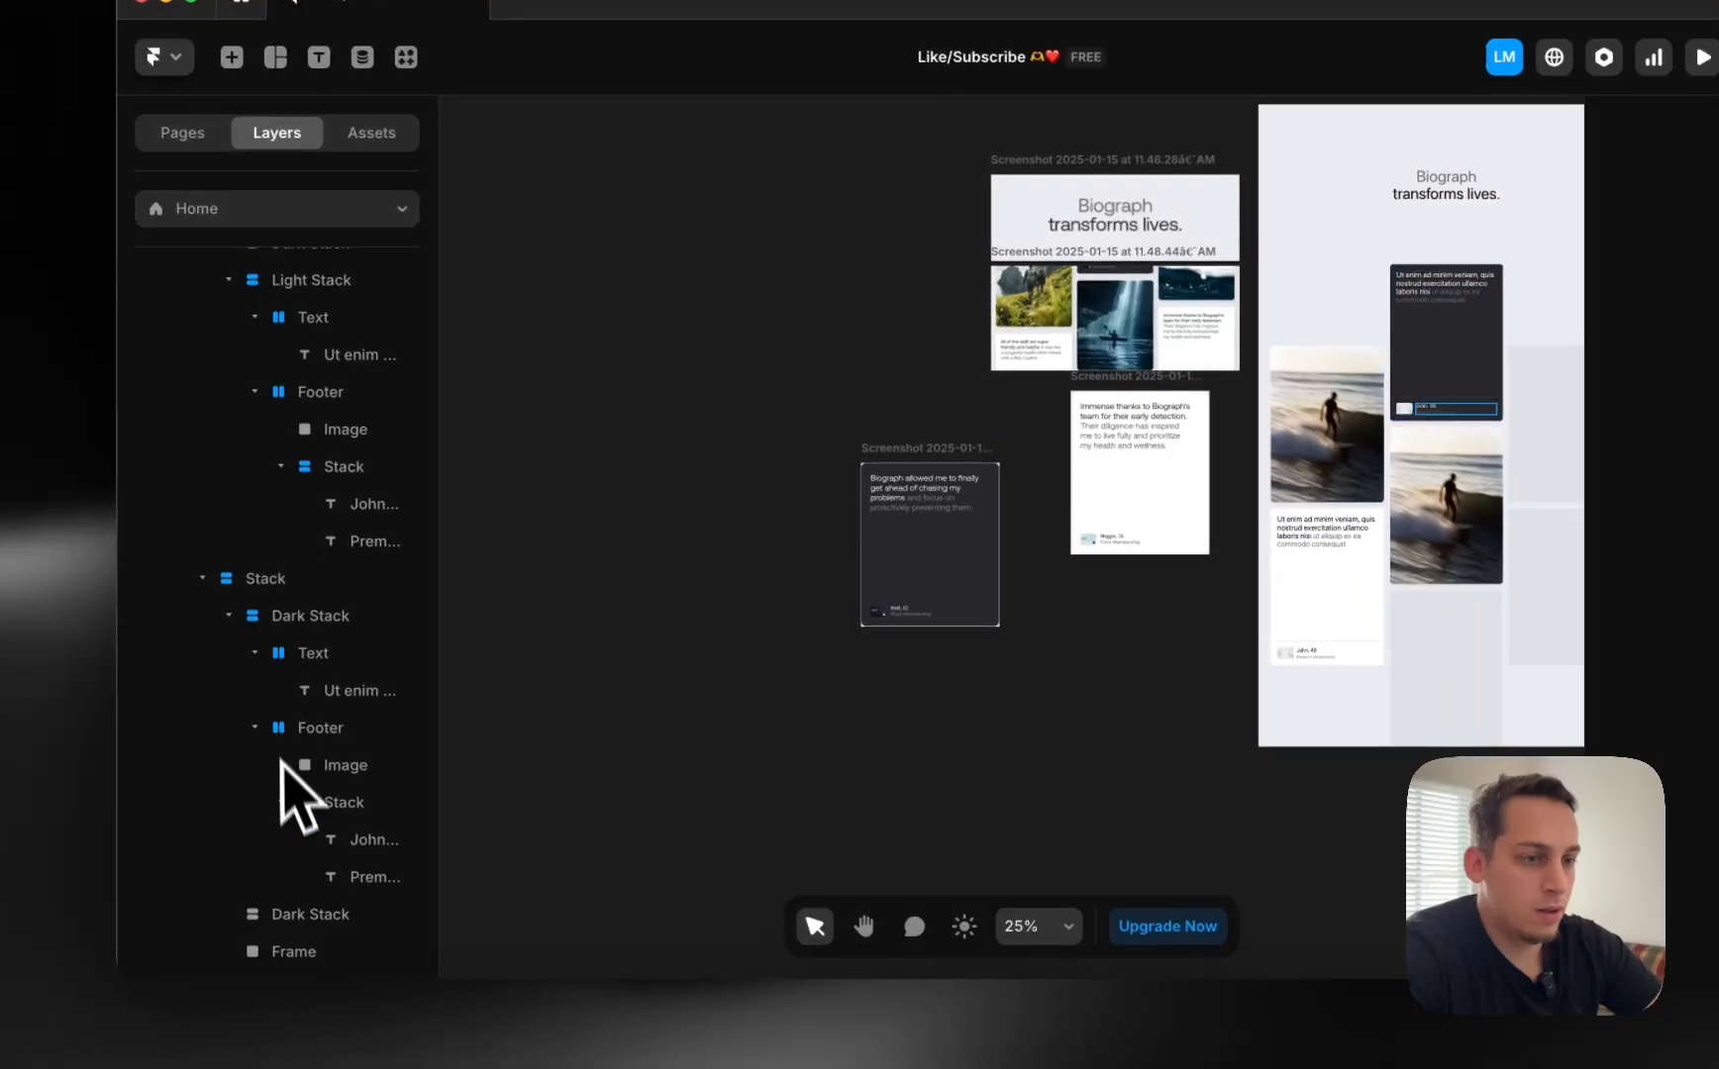
Duplicate the middle column's Dark Stack, reorder the copy below the image card and delete the last placeholder frame there.
left_click(254, 653)
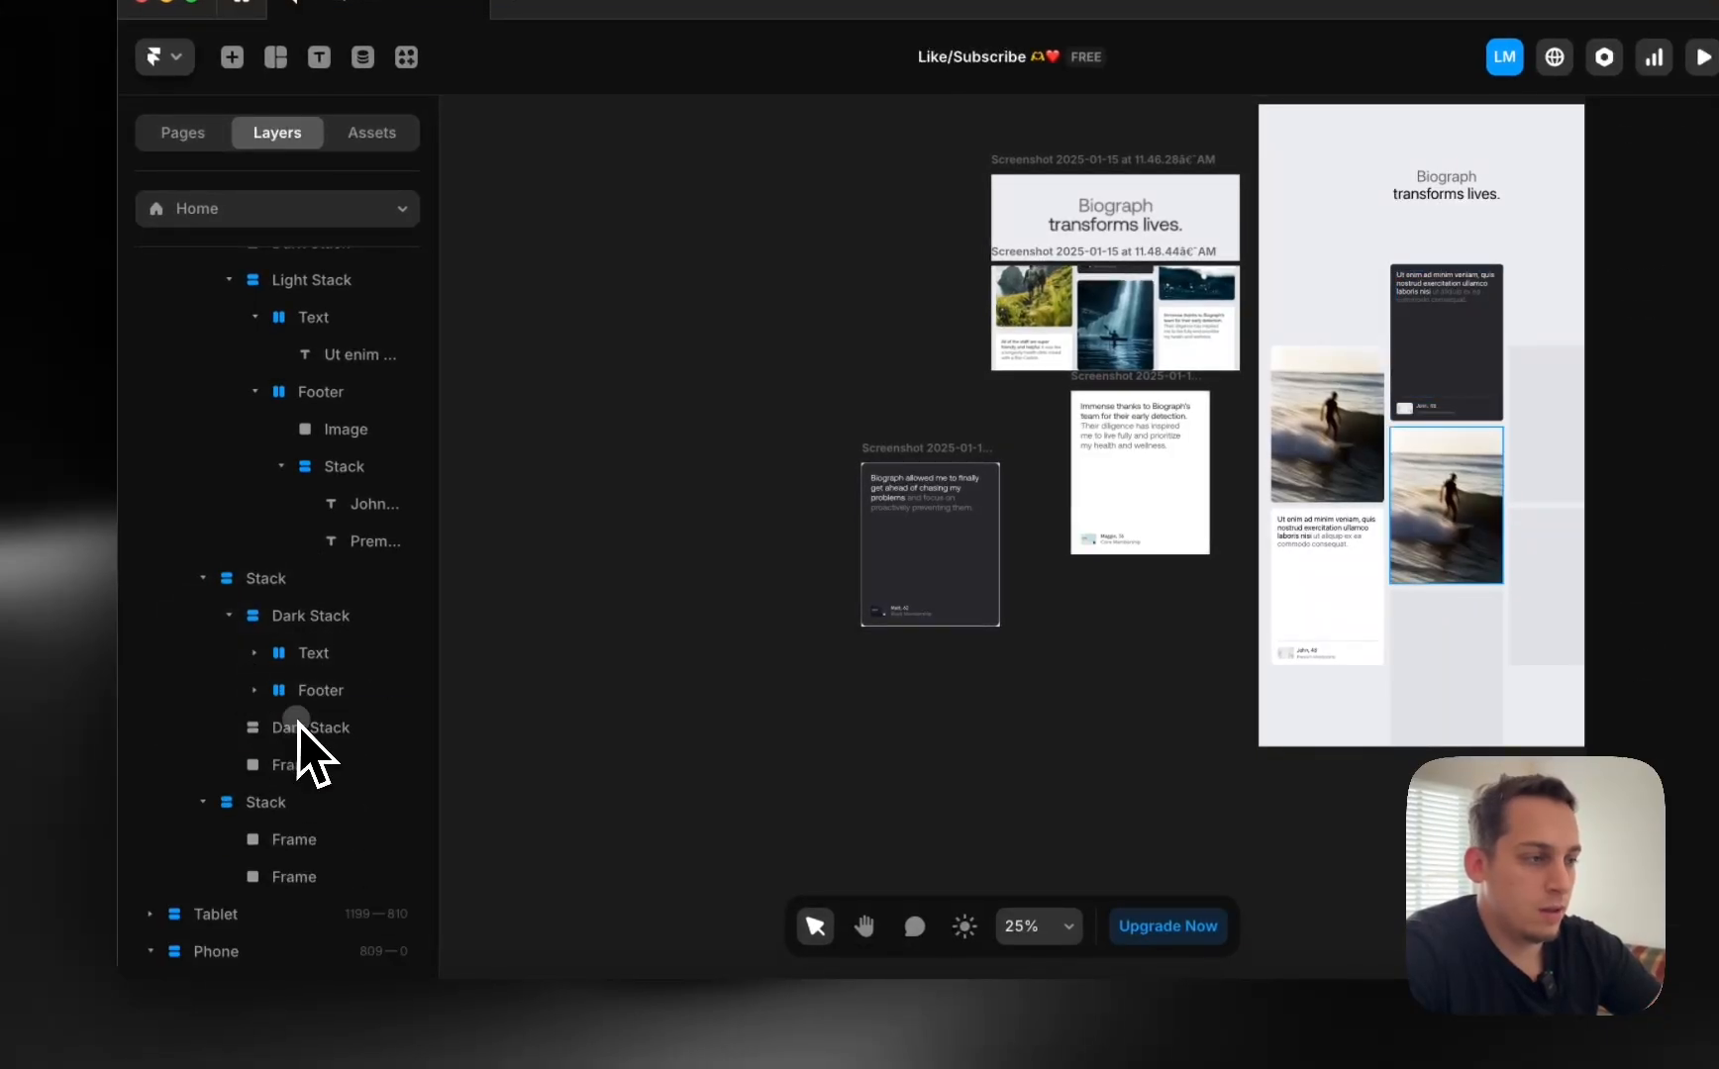
left_click(297, 727)
left_click(1463, 349)
key("super+d")
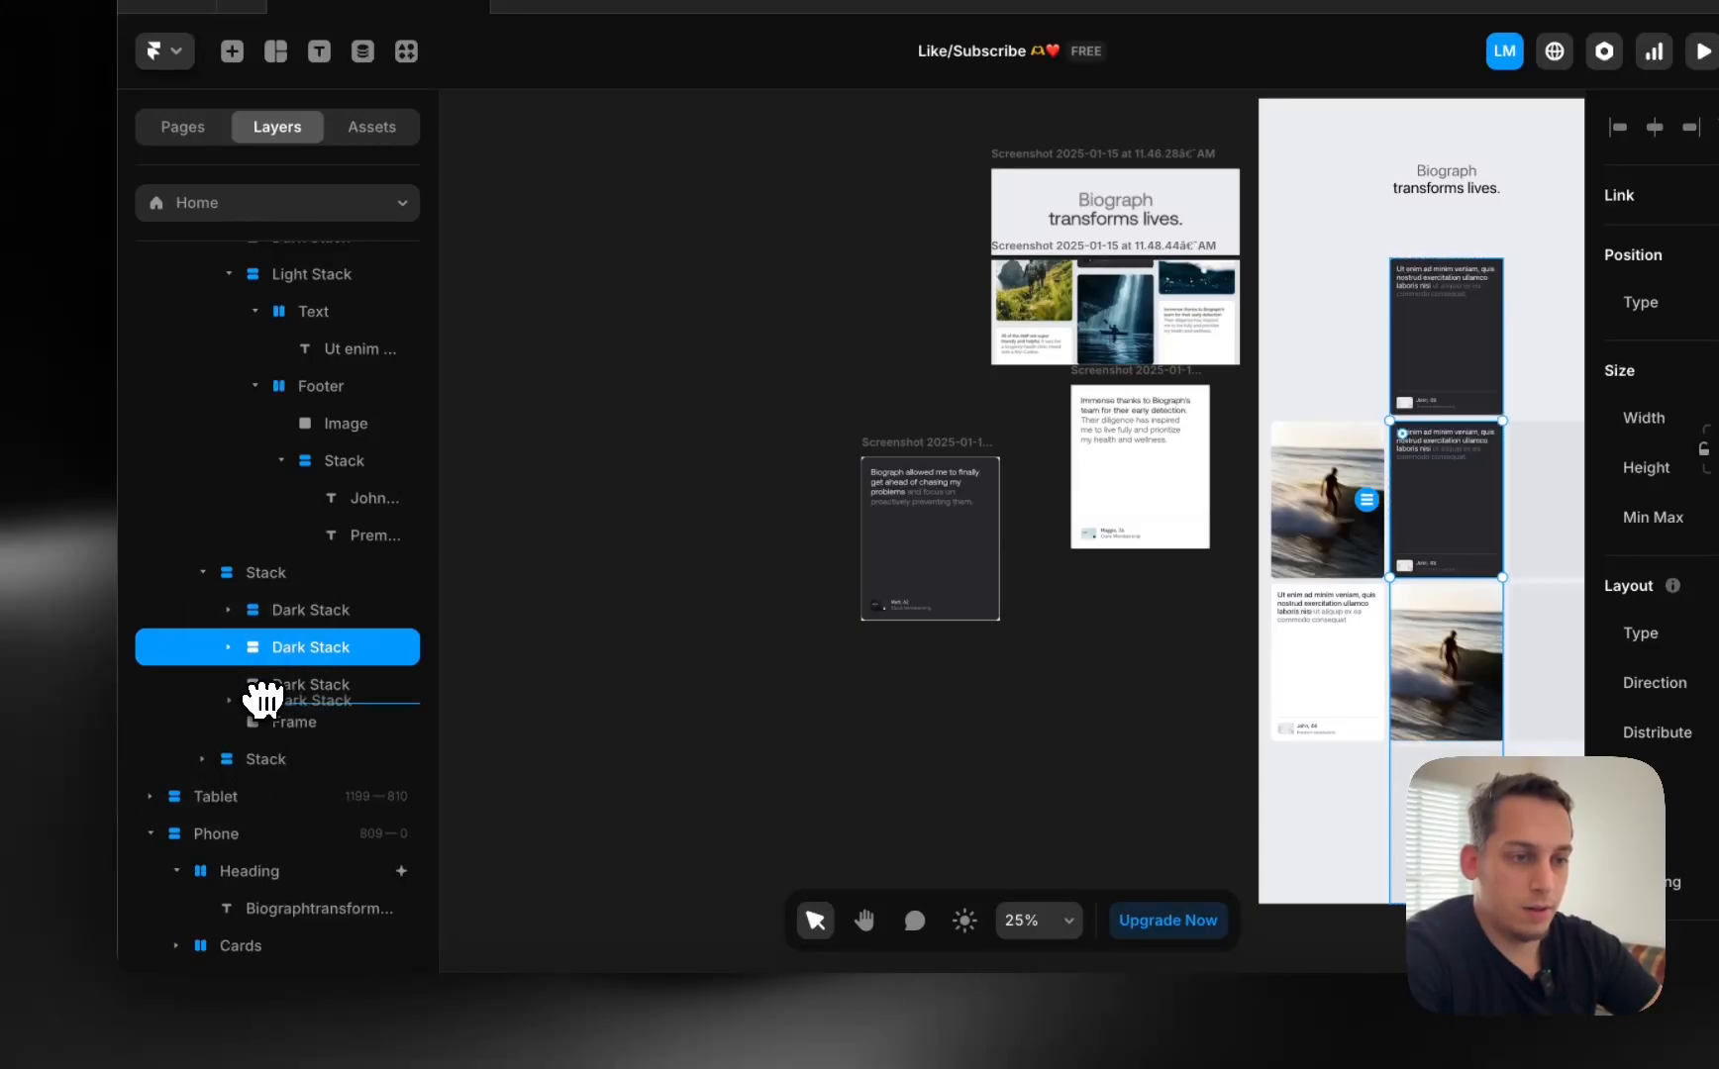
left_click_drag(263, 699, 261, 693)
key("BackSpace")
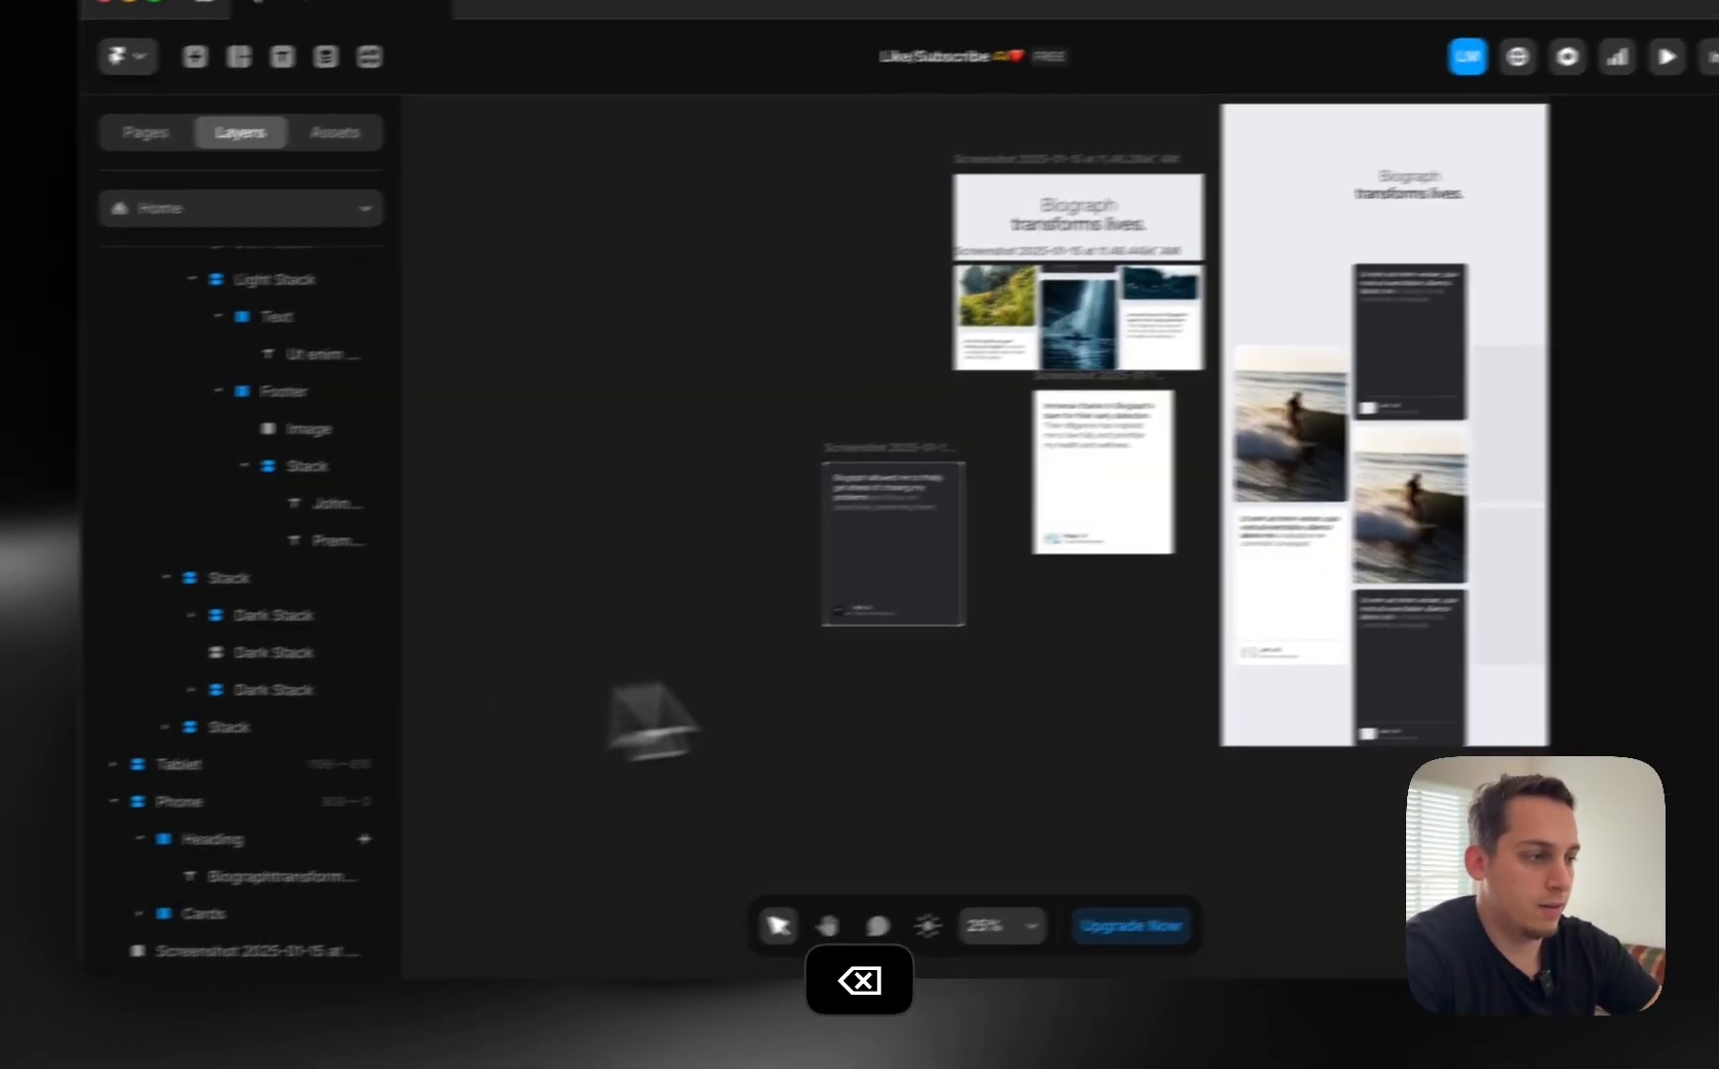
Copy the middle column's surfer image card onto the empty canvas below the reference screenshots.
scroll(974, 437, "up", 3)
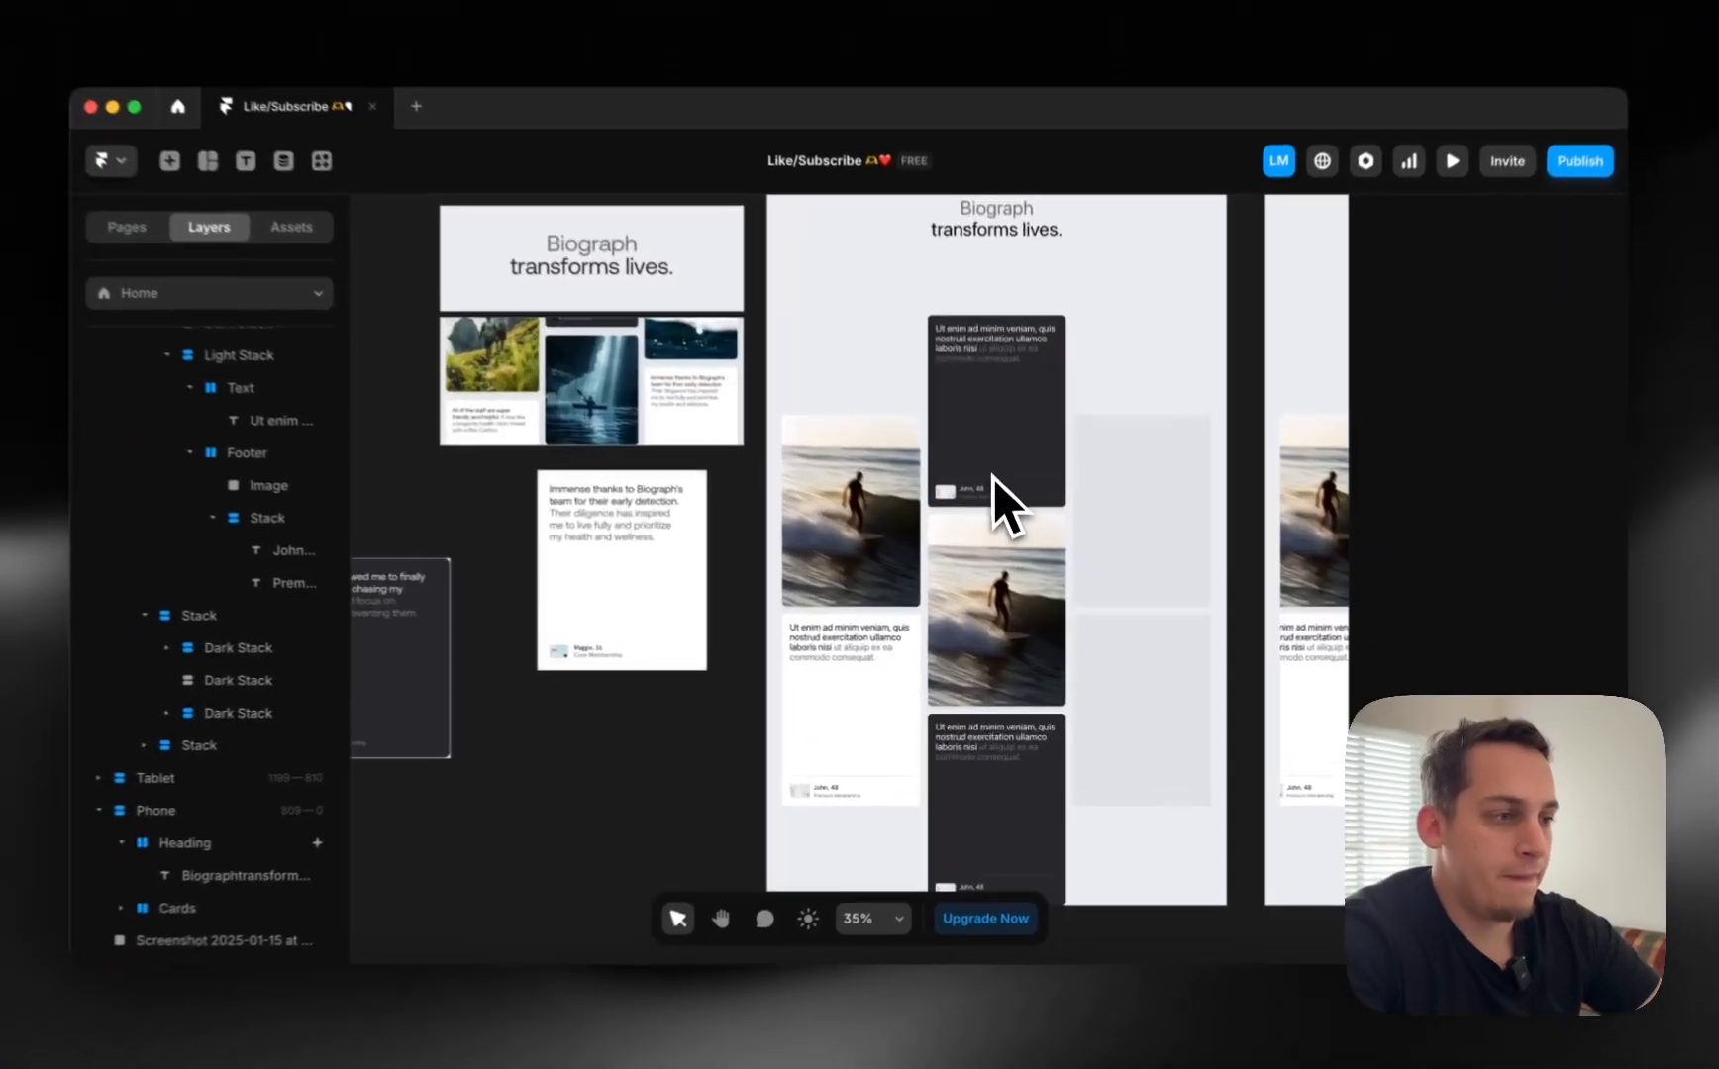
scroll(980, 437, "right", 1)
scroll(1007, 497, "down", 3)
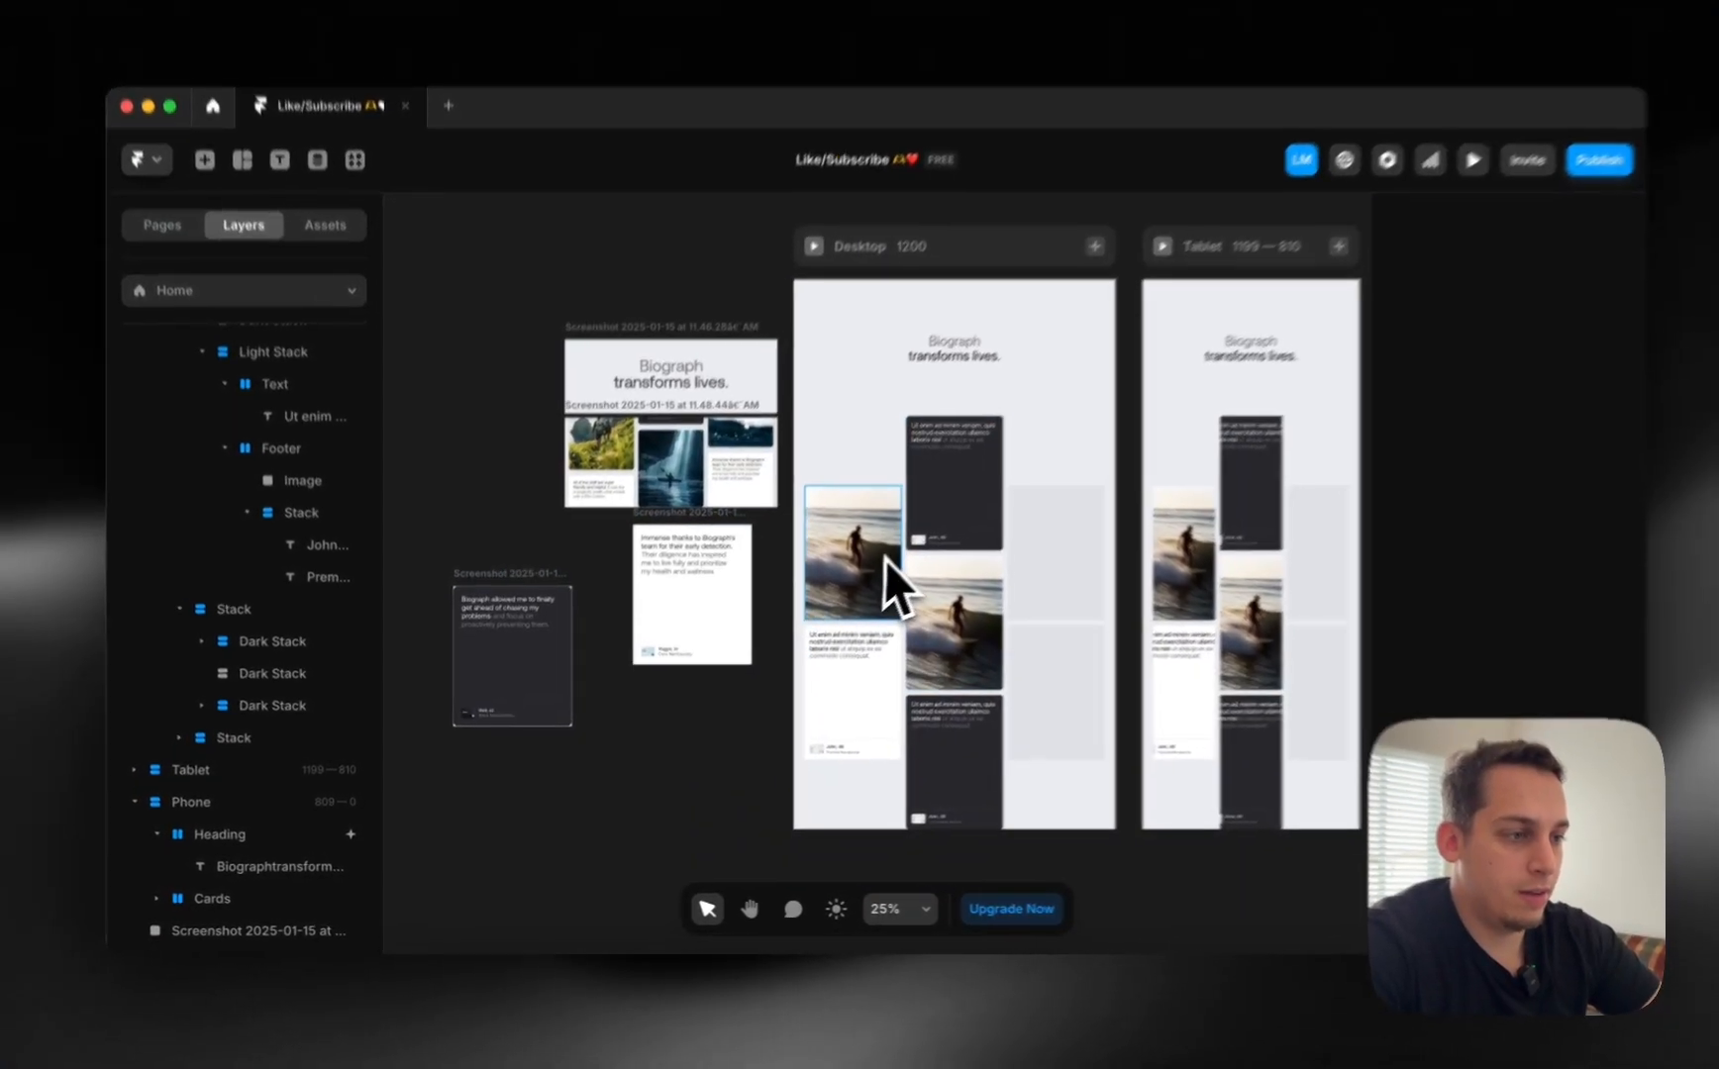
left_click(957, 640)
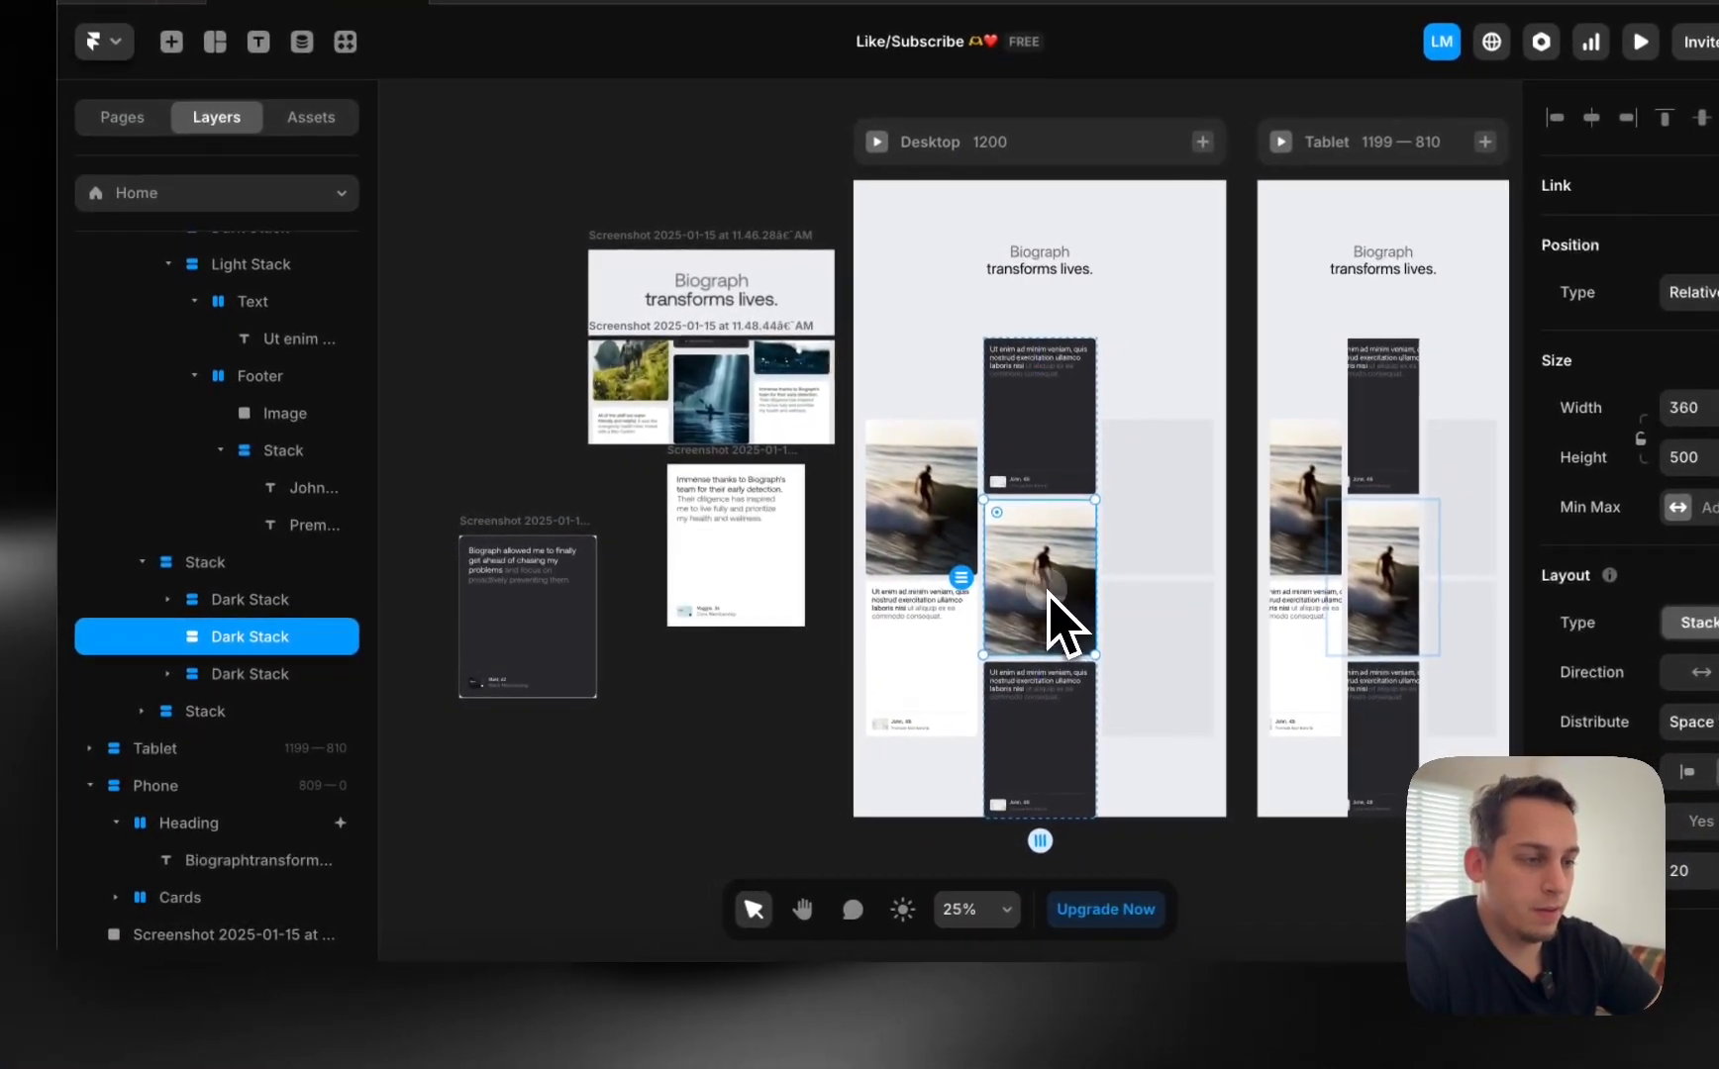
left_click_drag(961, 633, 673, 787)
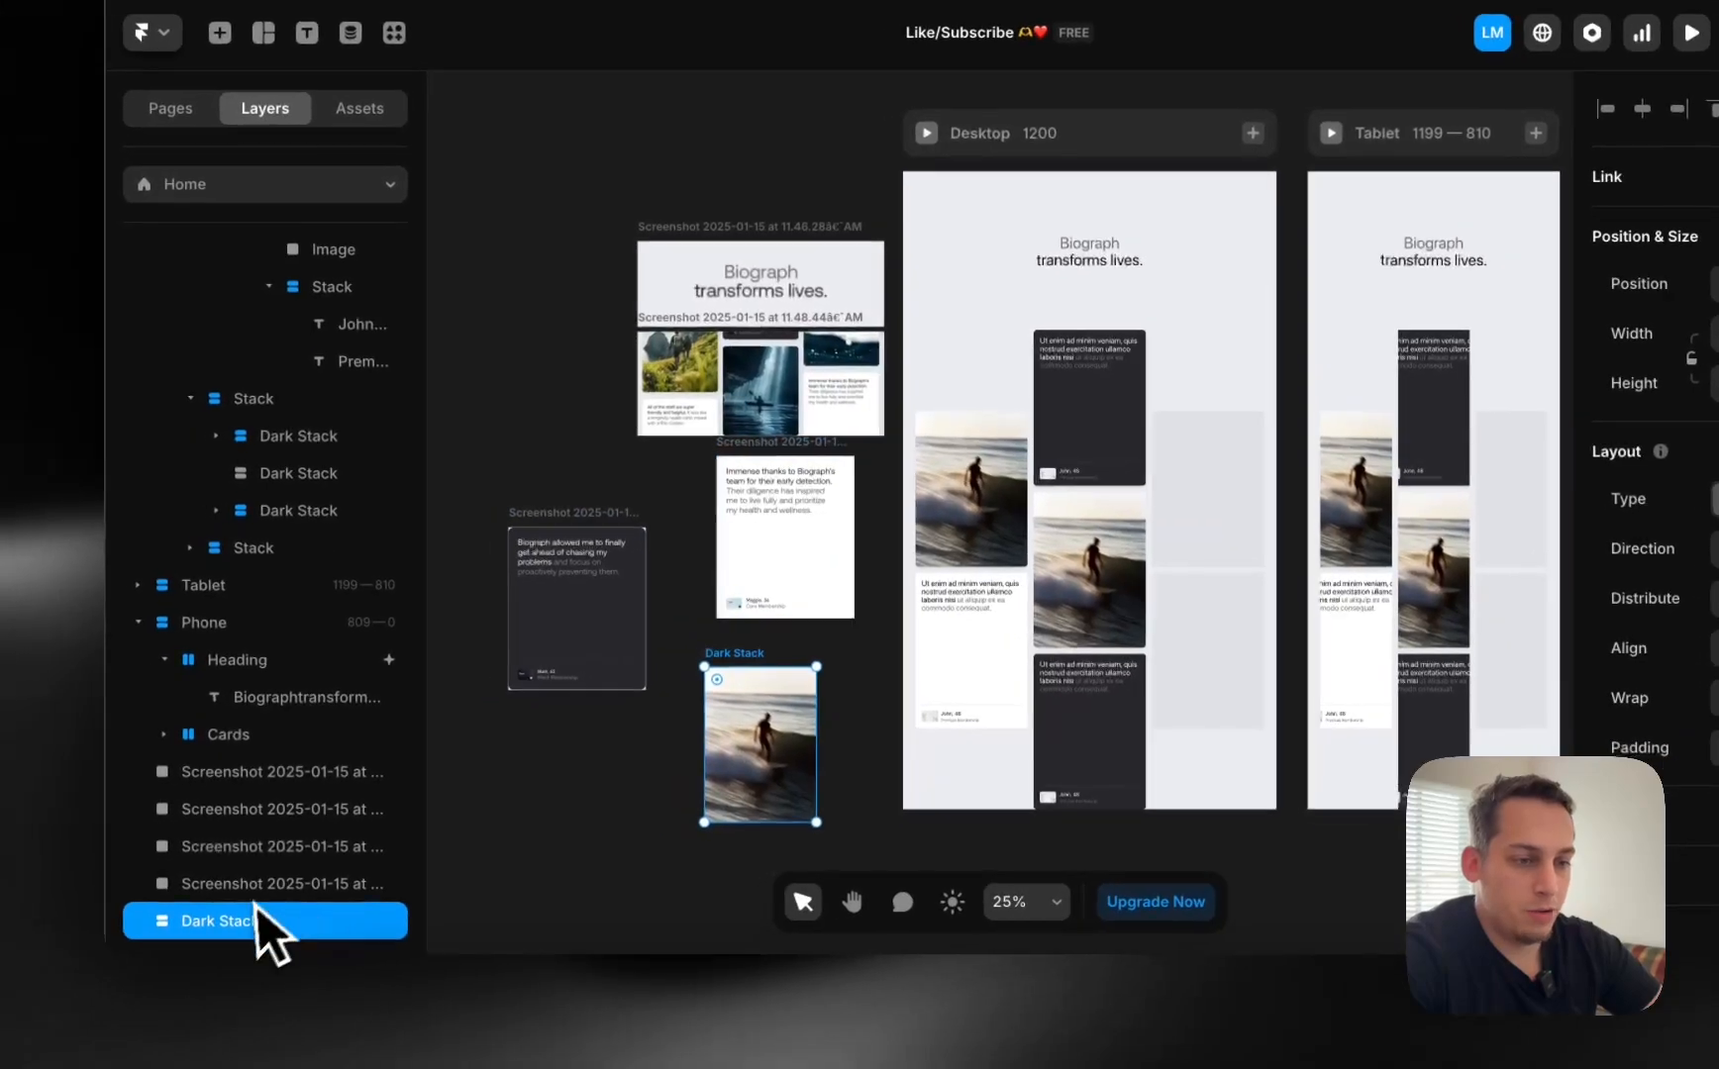
Rename the three surfer image cards, on the canvas and in the first and middle columns, as "Image Stack".
double_click(189, 928)
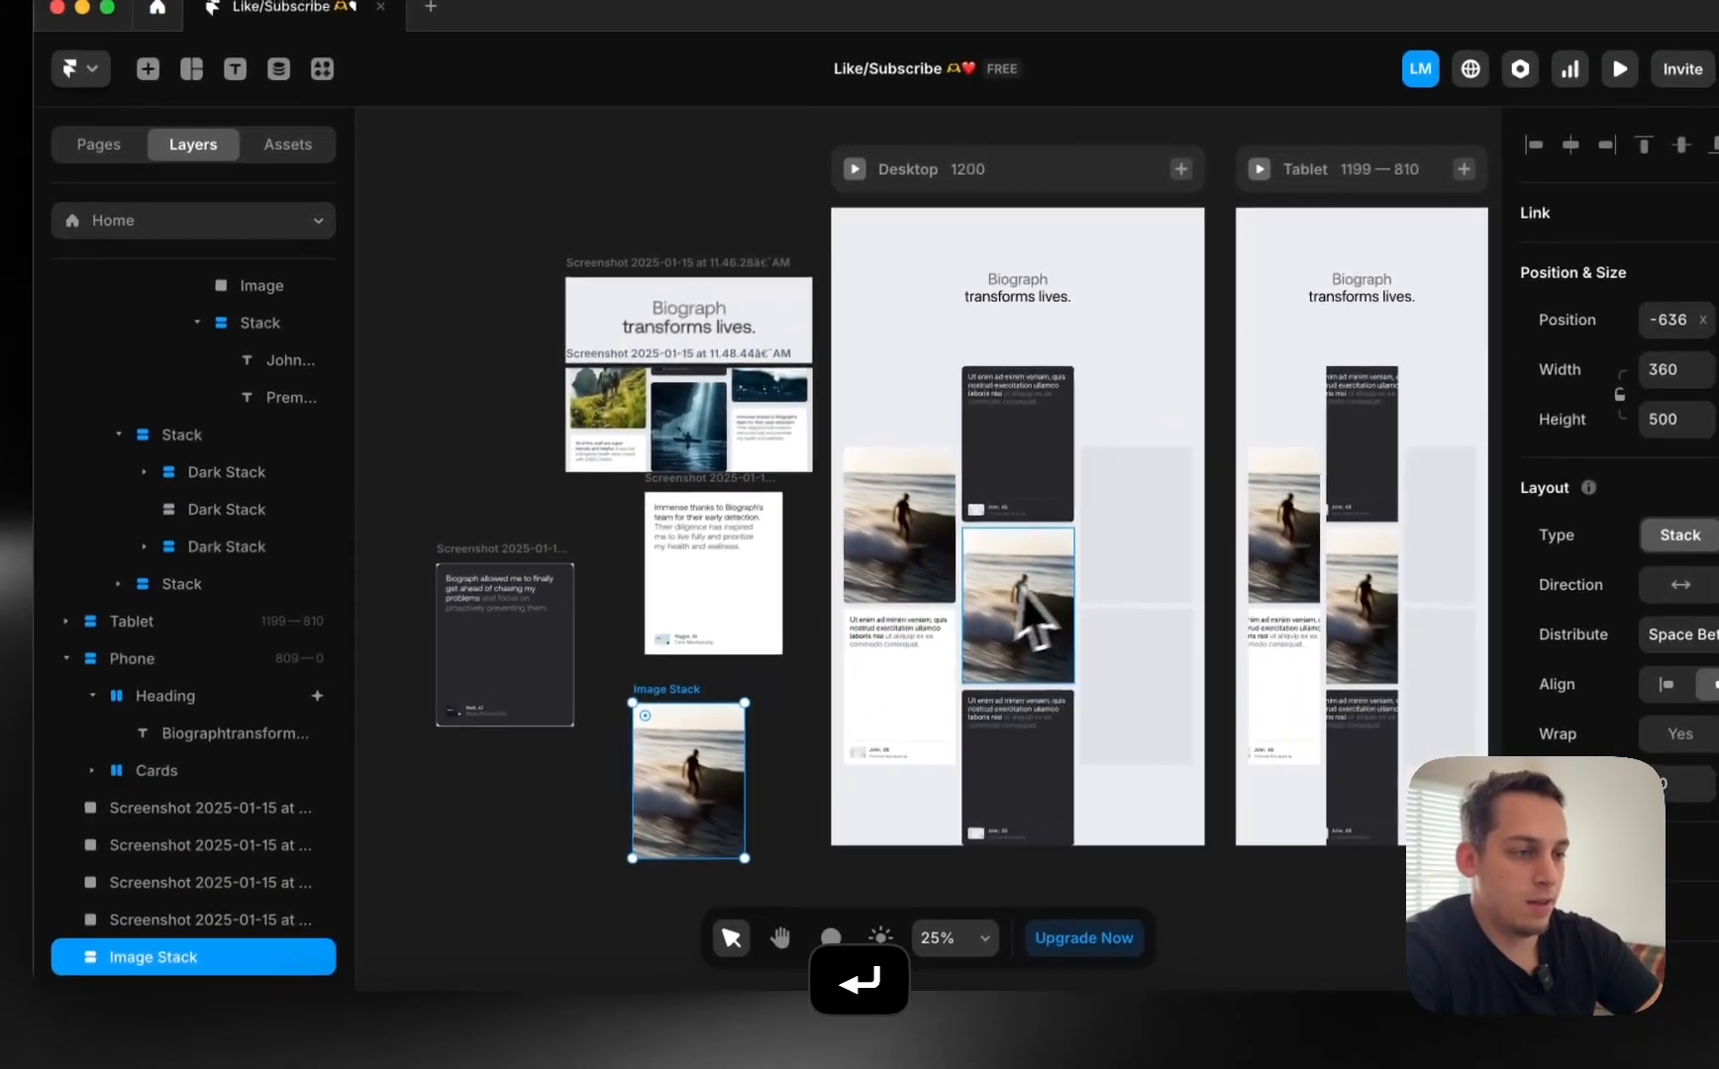
left_click(288, 471)
double_click(289, 473)
double_click(262, 516)
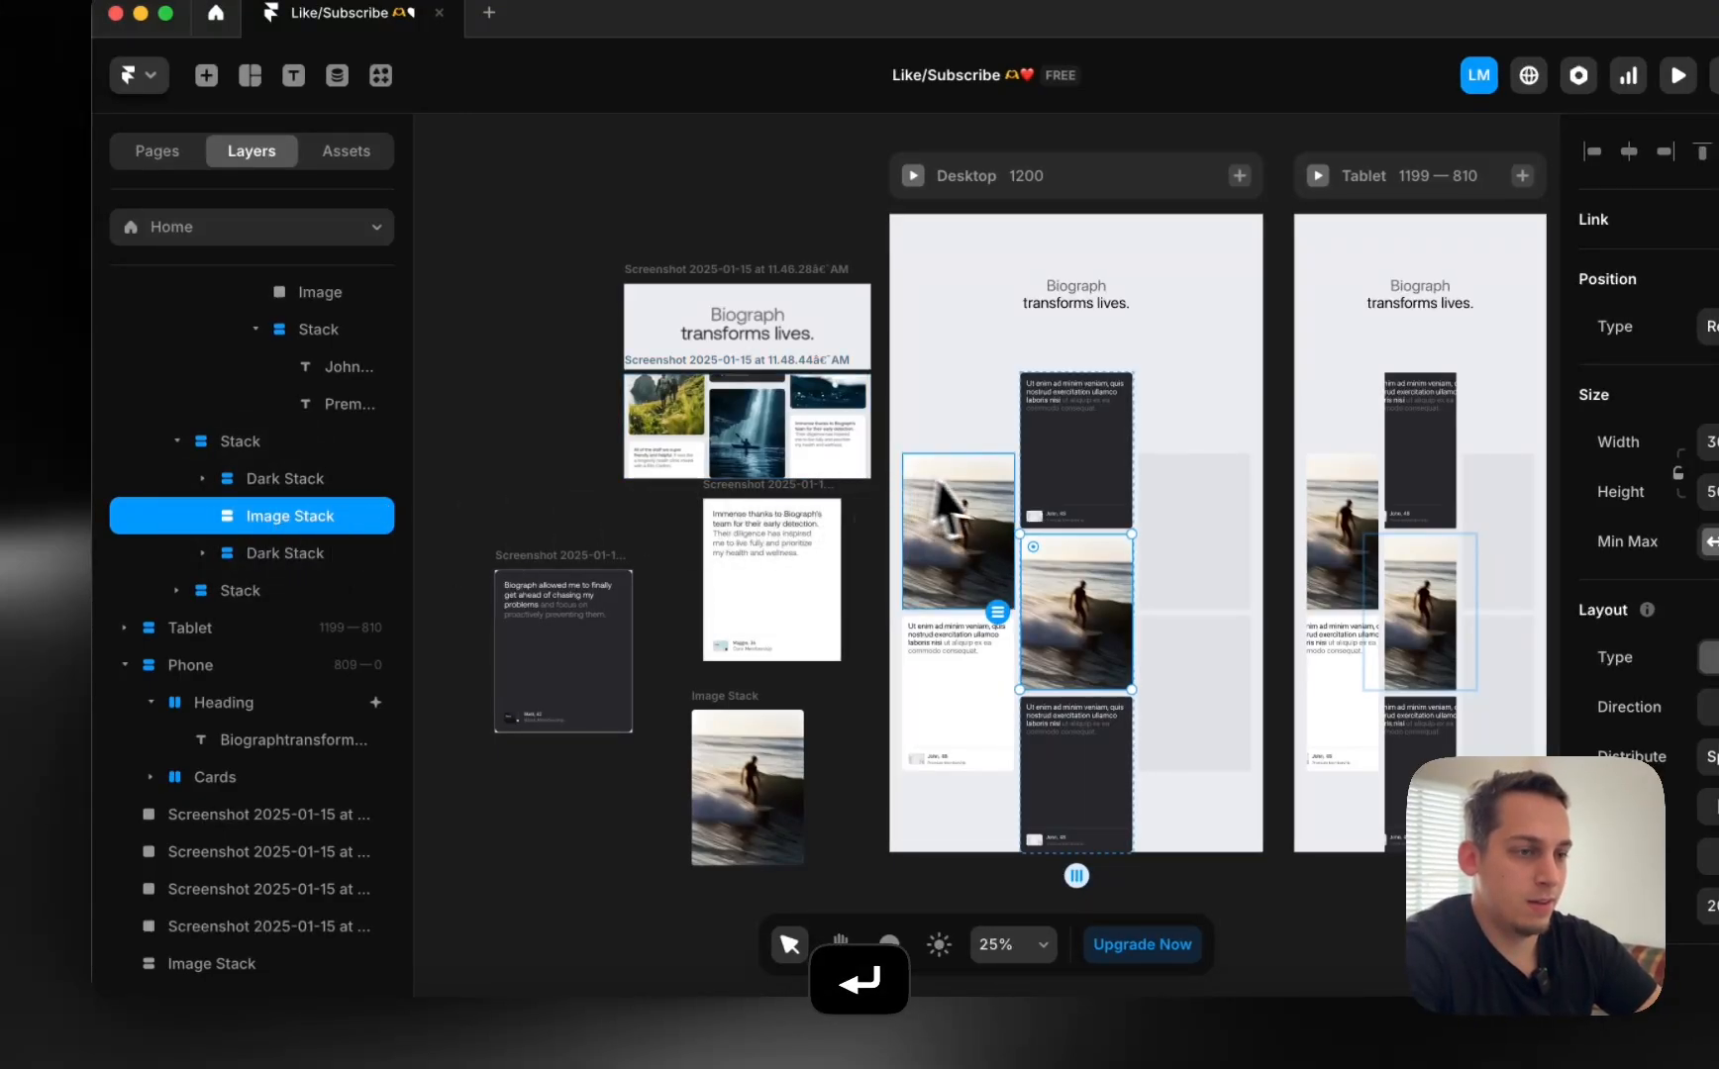
left_click(936, 490)
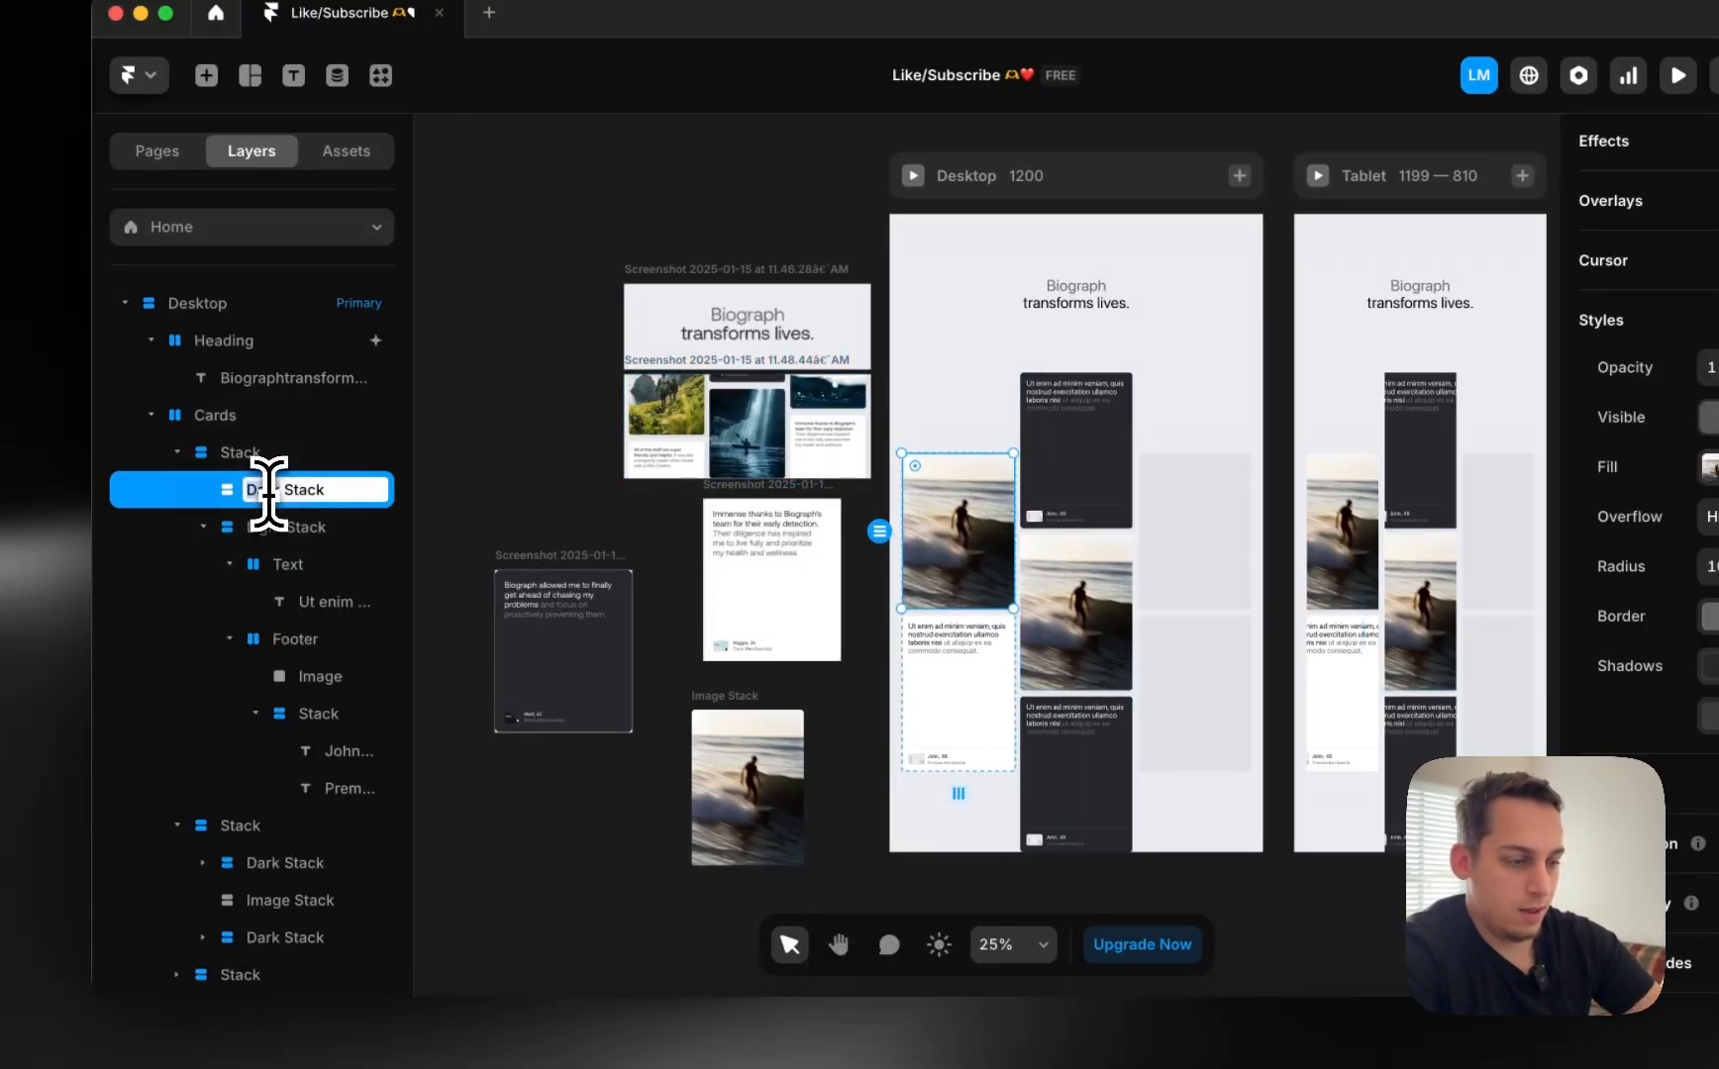
Place the loose Image Stack at the head of the desktop layout's third column, above the placeholder frames.
left_click(767, 769)
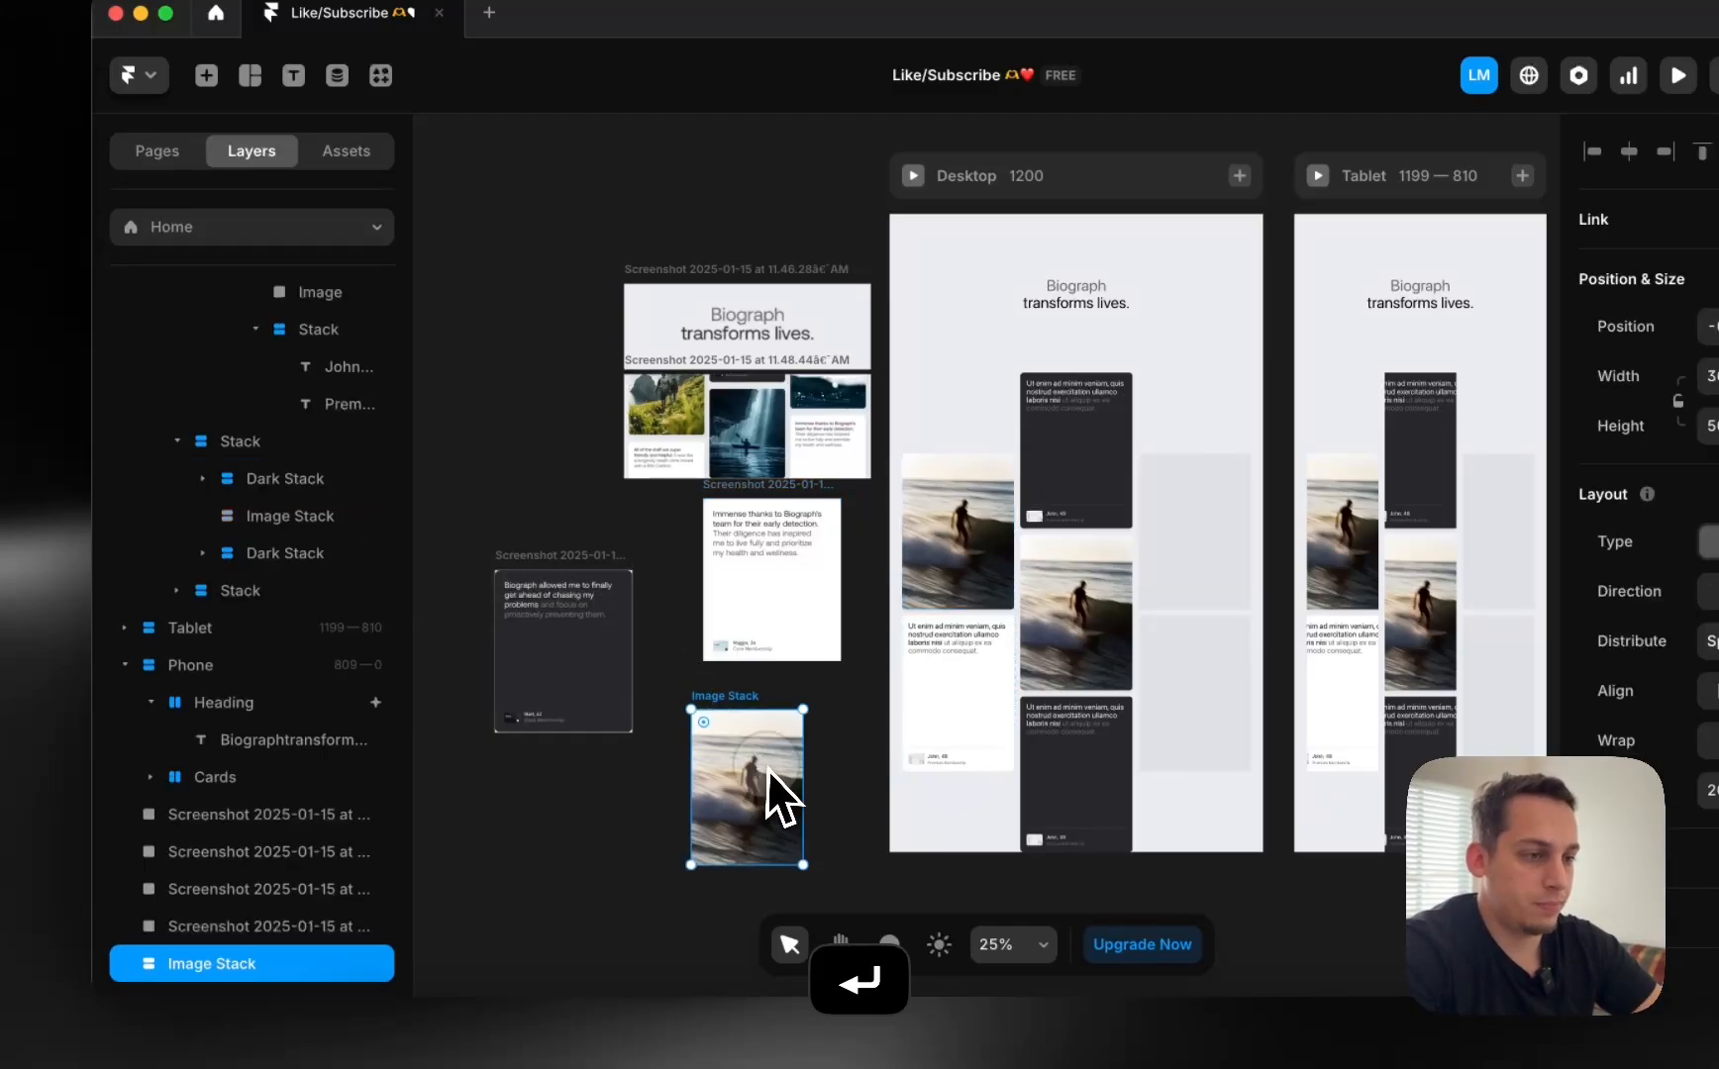
left_click_drag(742, 750, 1156, 483)
left_click_drag(1059, 453, 1059, 452)
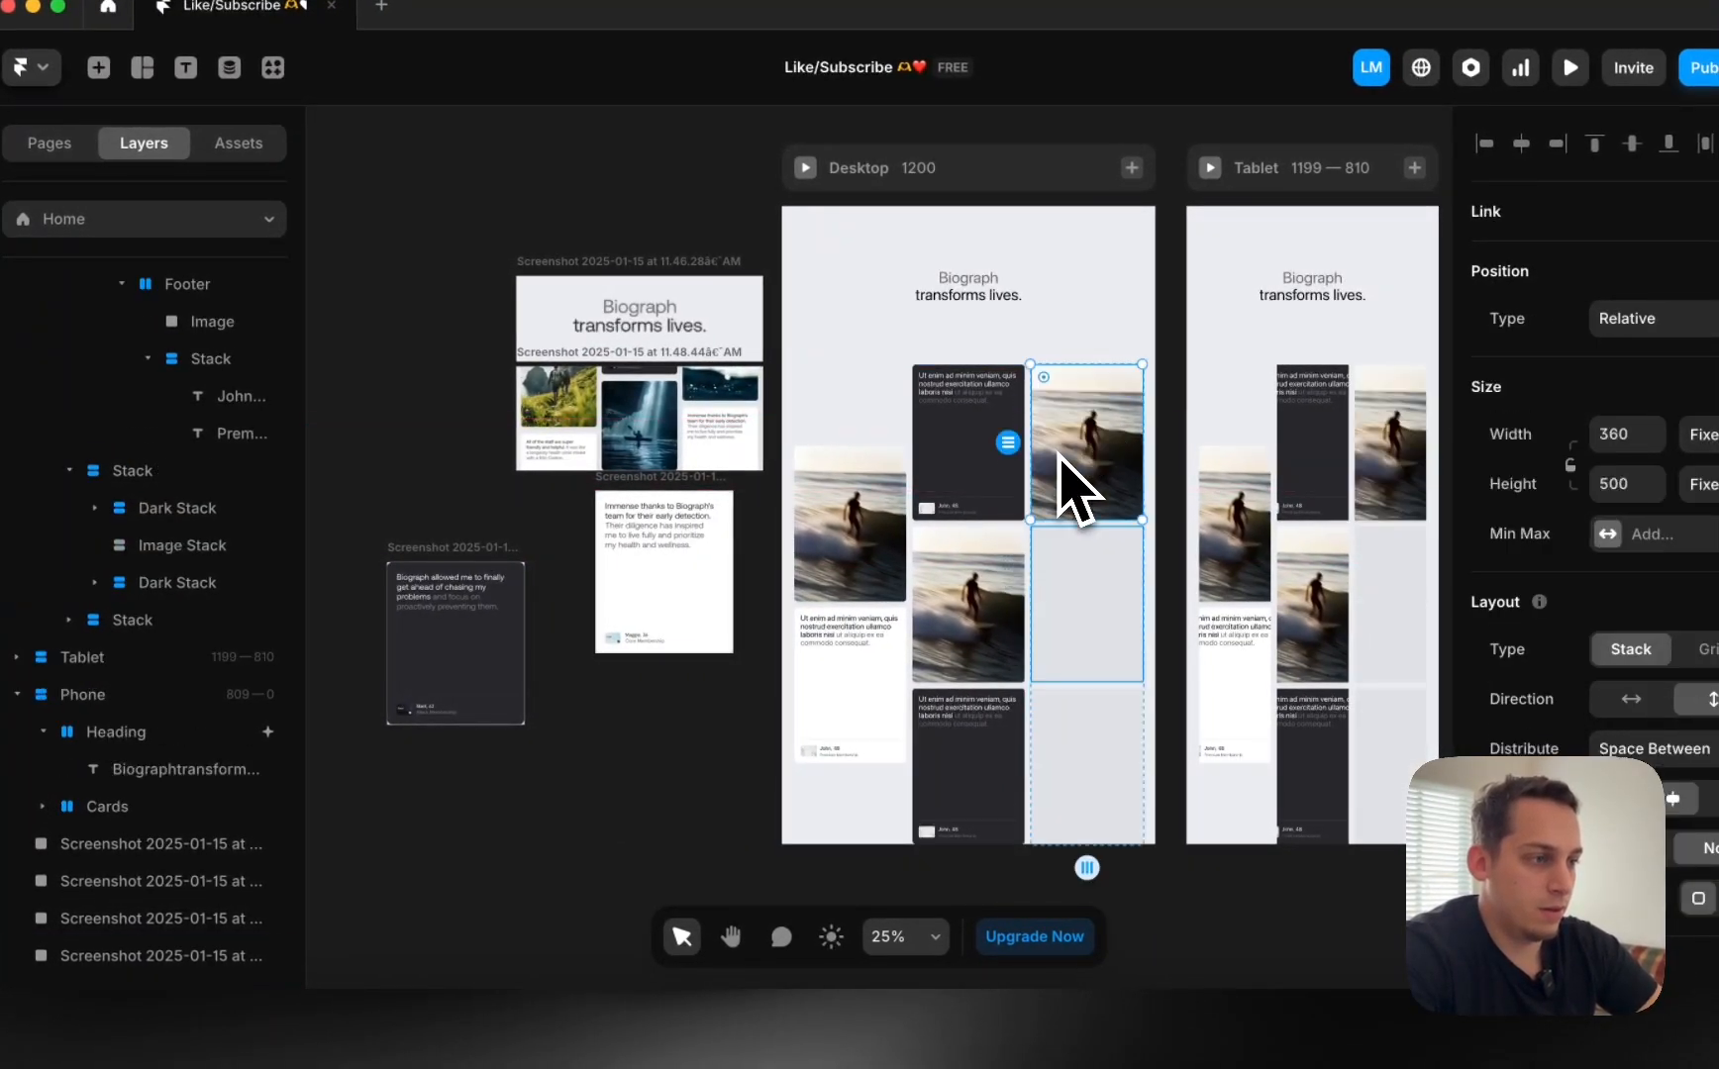
Duplicate the first column's Light Stack below the third column's image card and delete both remaining placeholder frames there.
key("BackSpace")
left_click(902, 699)
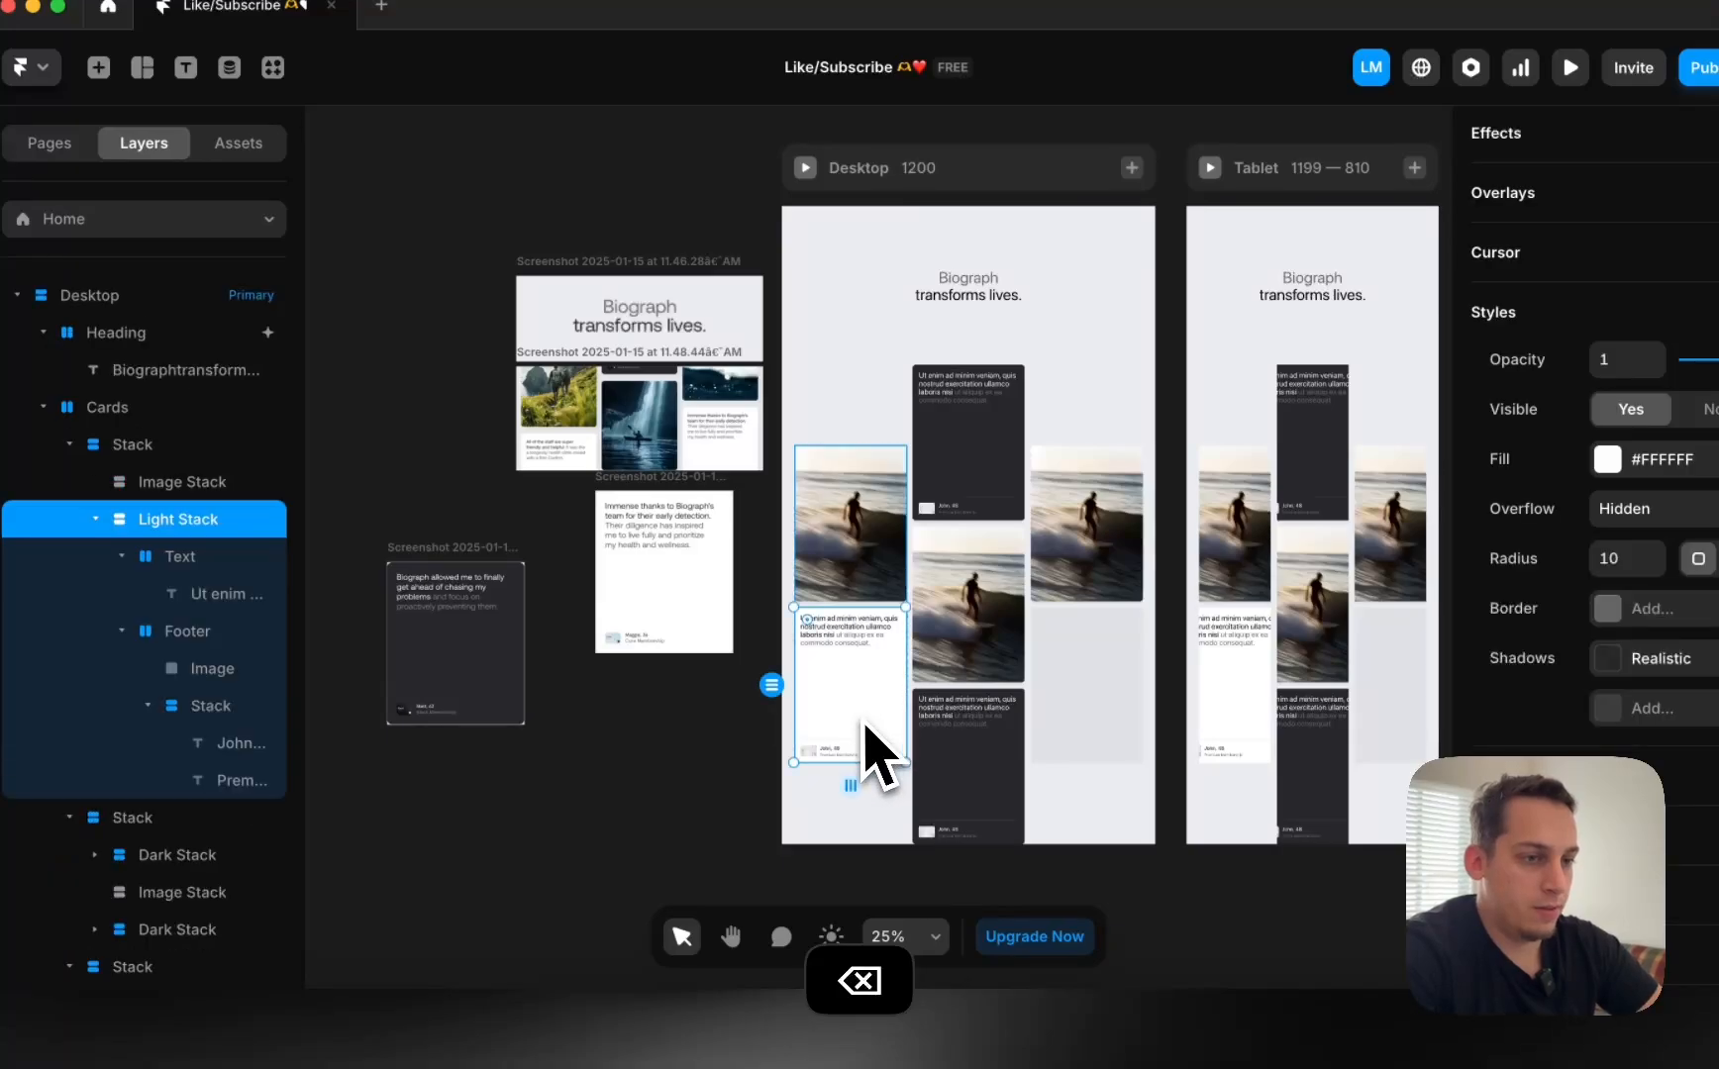
left_click_drag(859, 722, 1105, 701)
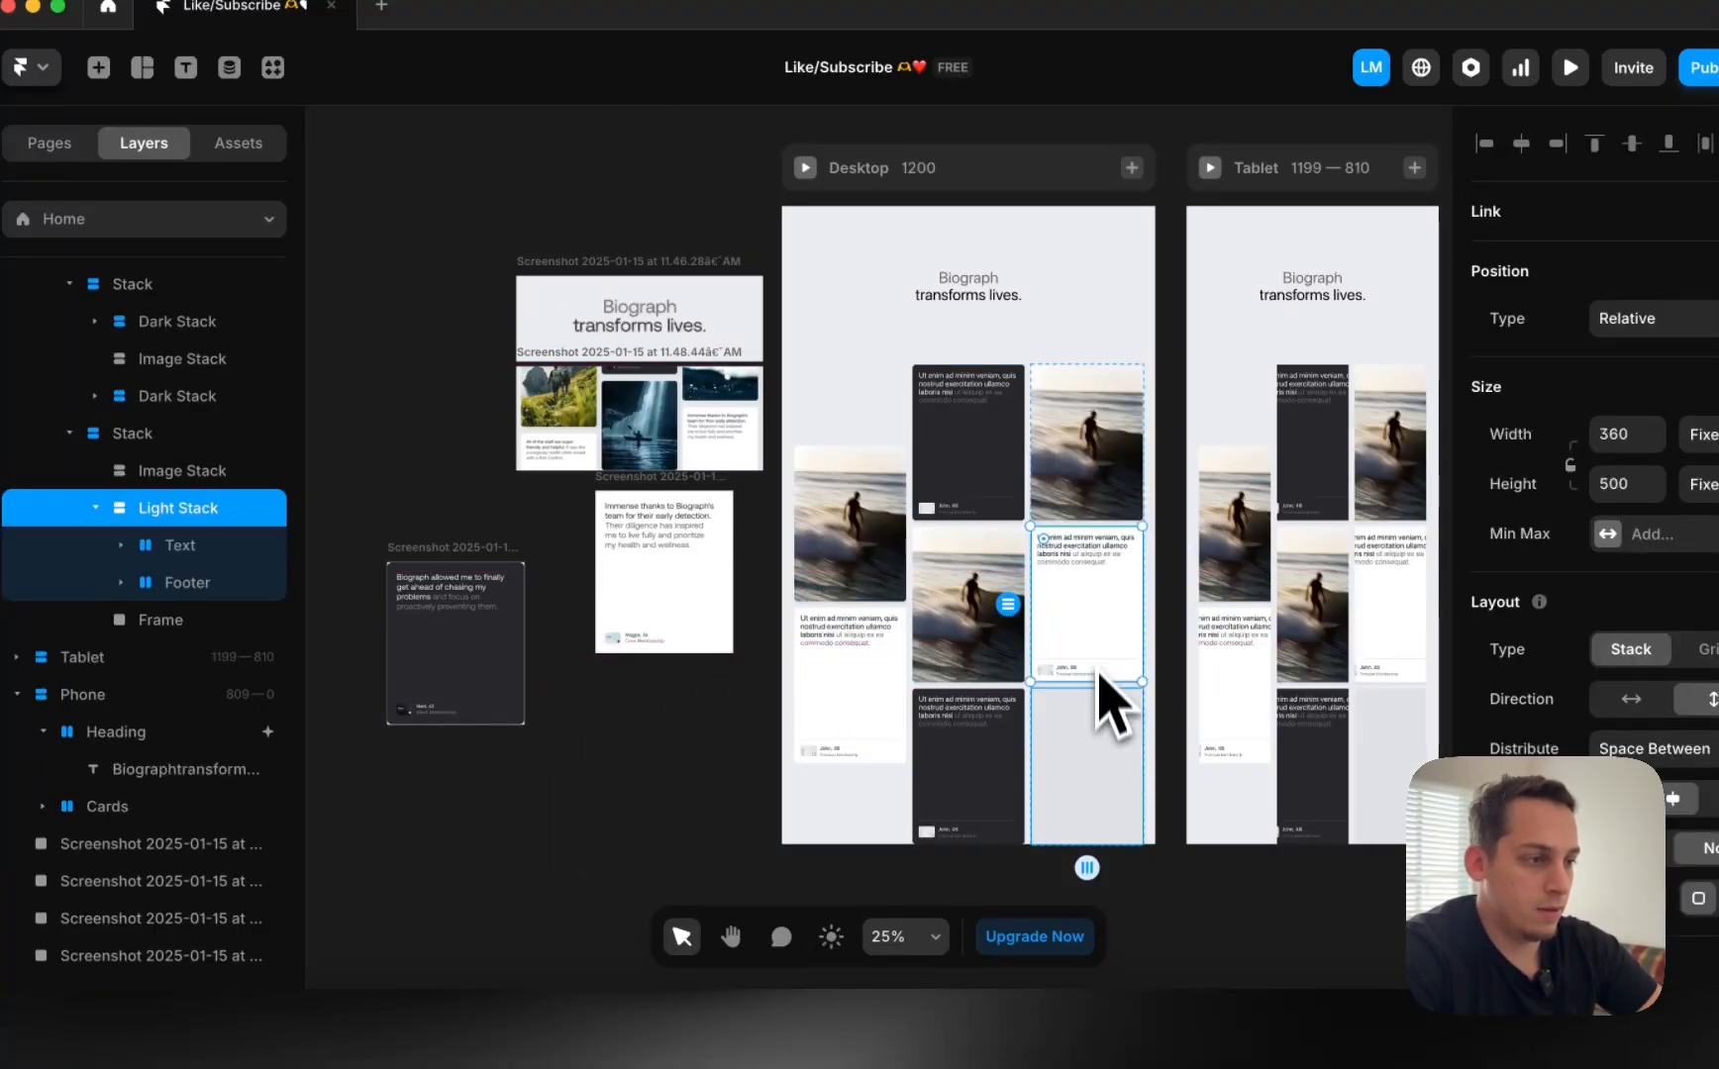
left_click(1114, 777)
key("BackSpace")
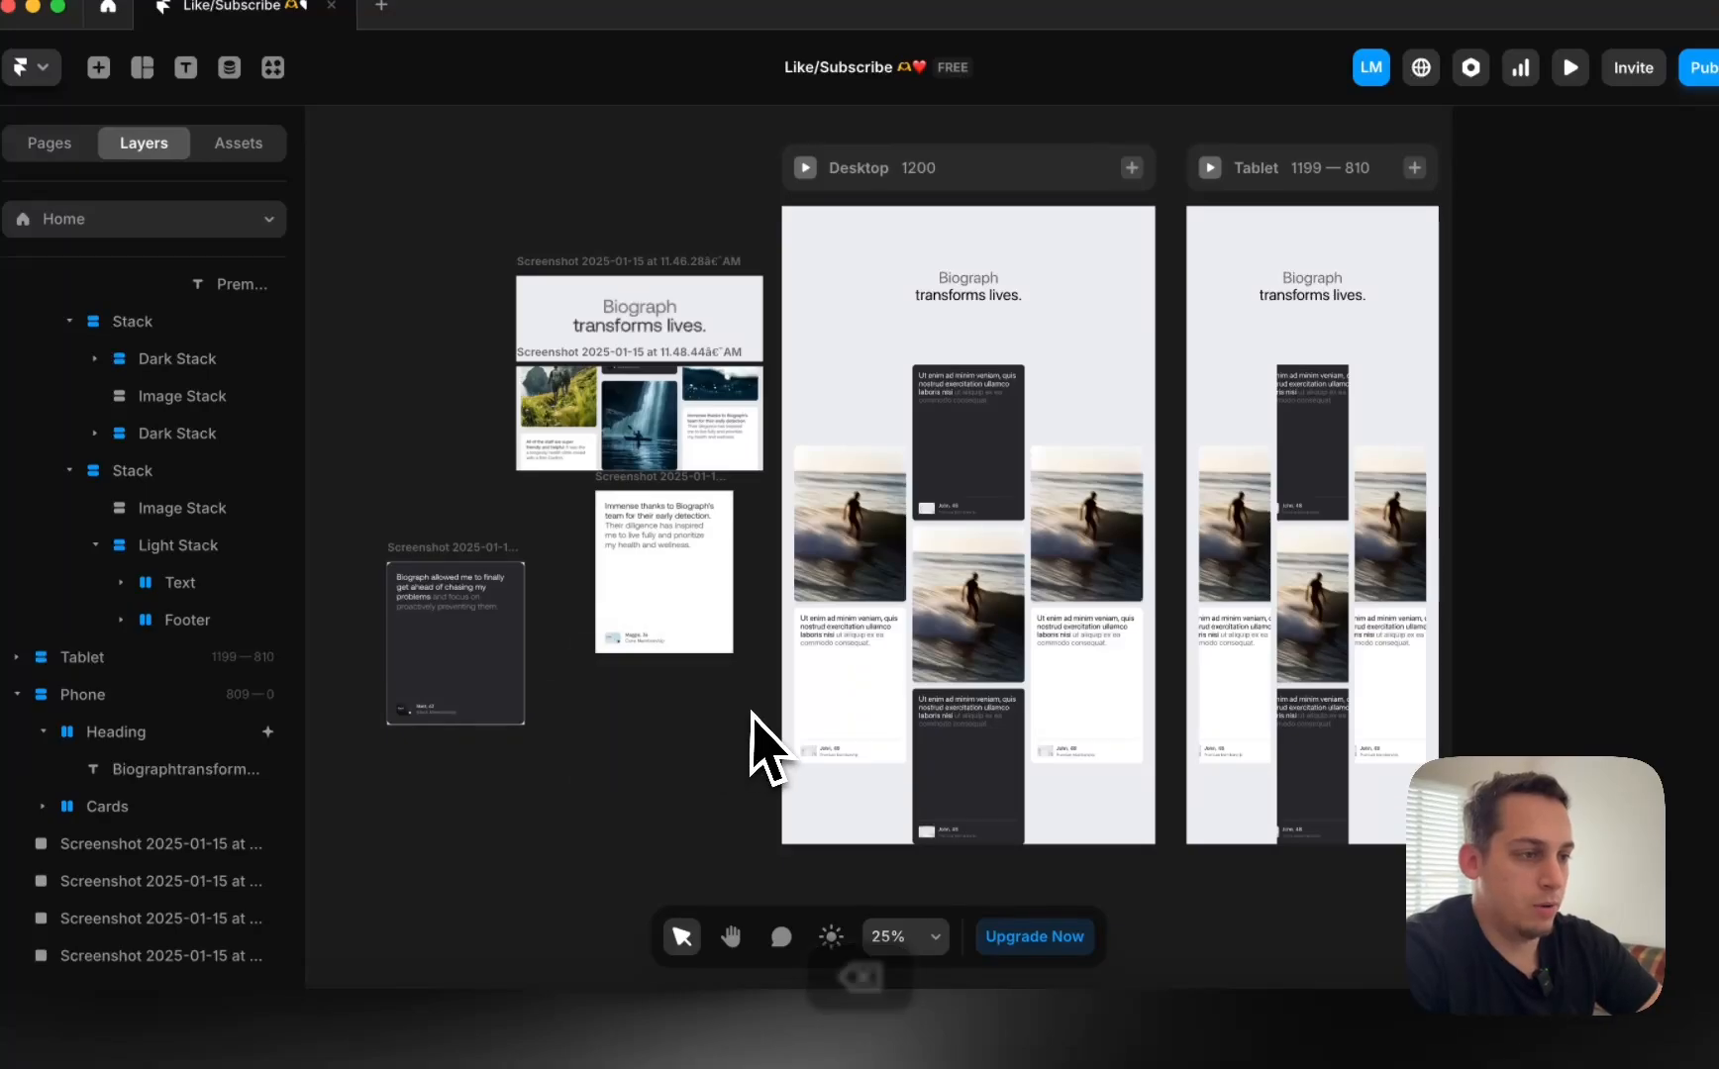
Delete the dark-card and light-card reference screenshots from the canvas, keeping the heading and three-column ones.
left_click(423, 594)
left_click(606, 530, "shift")
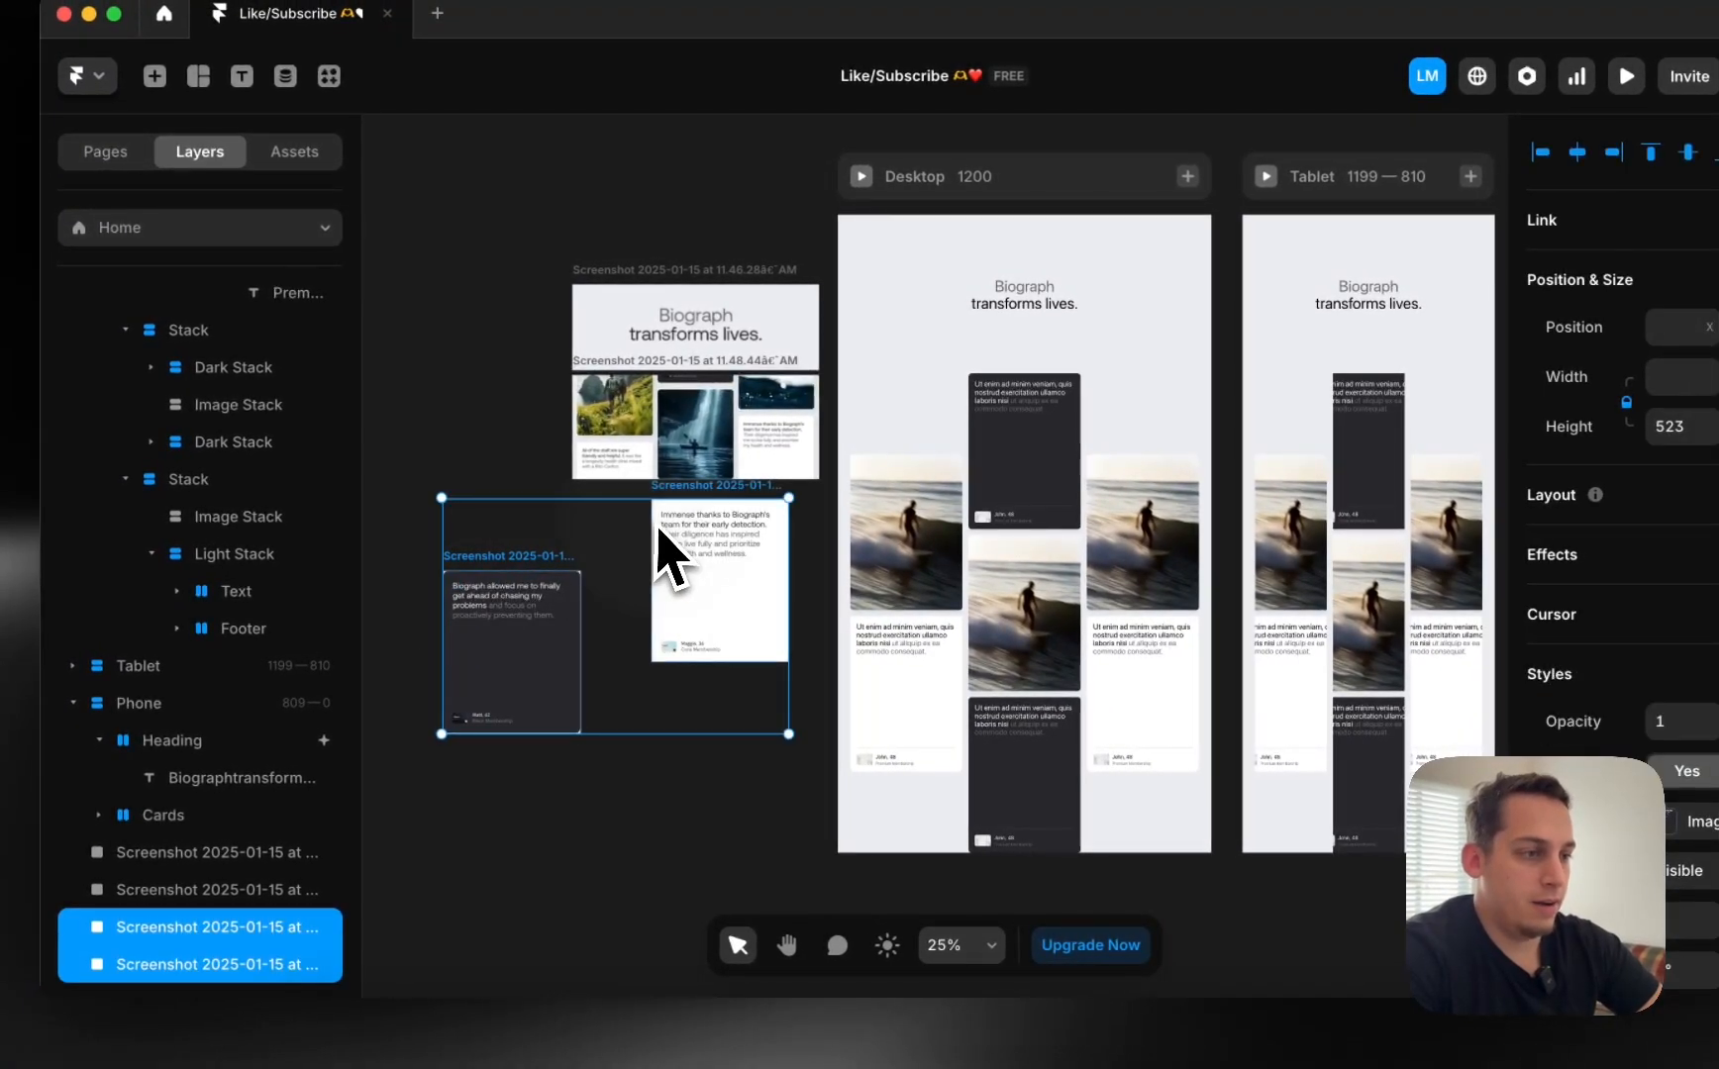
key("BackSpace")
Open the Lummi plugin from the image fill settings of the middle column's Image Stack.
left_click(954, 599)
left_click(986, 575)
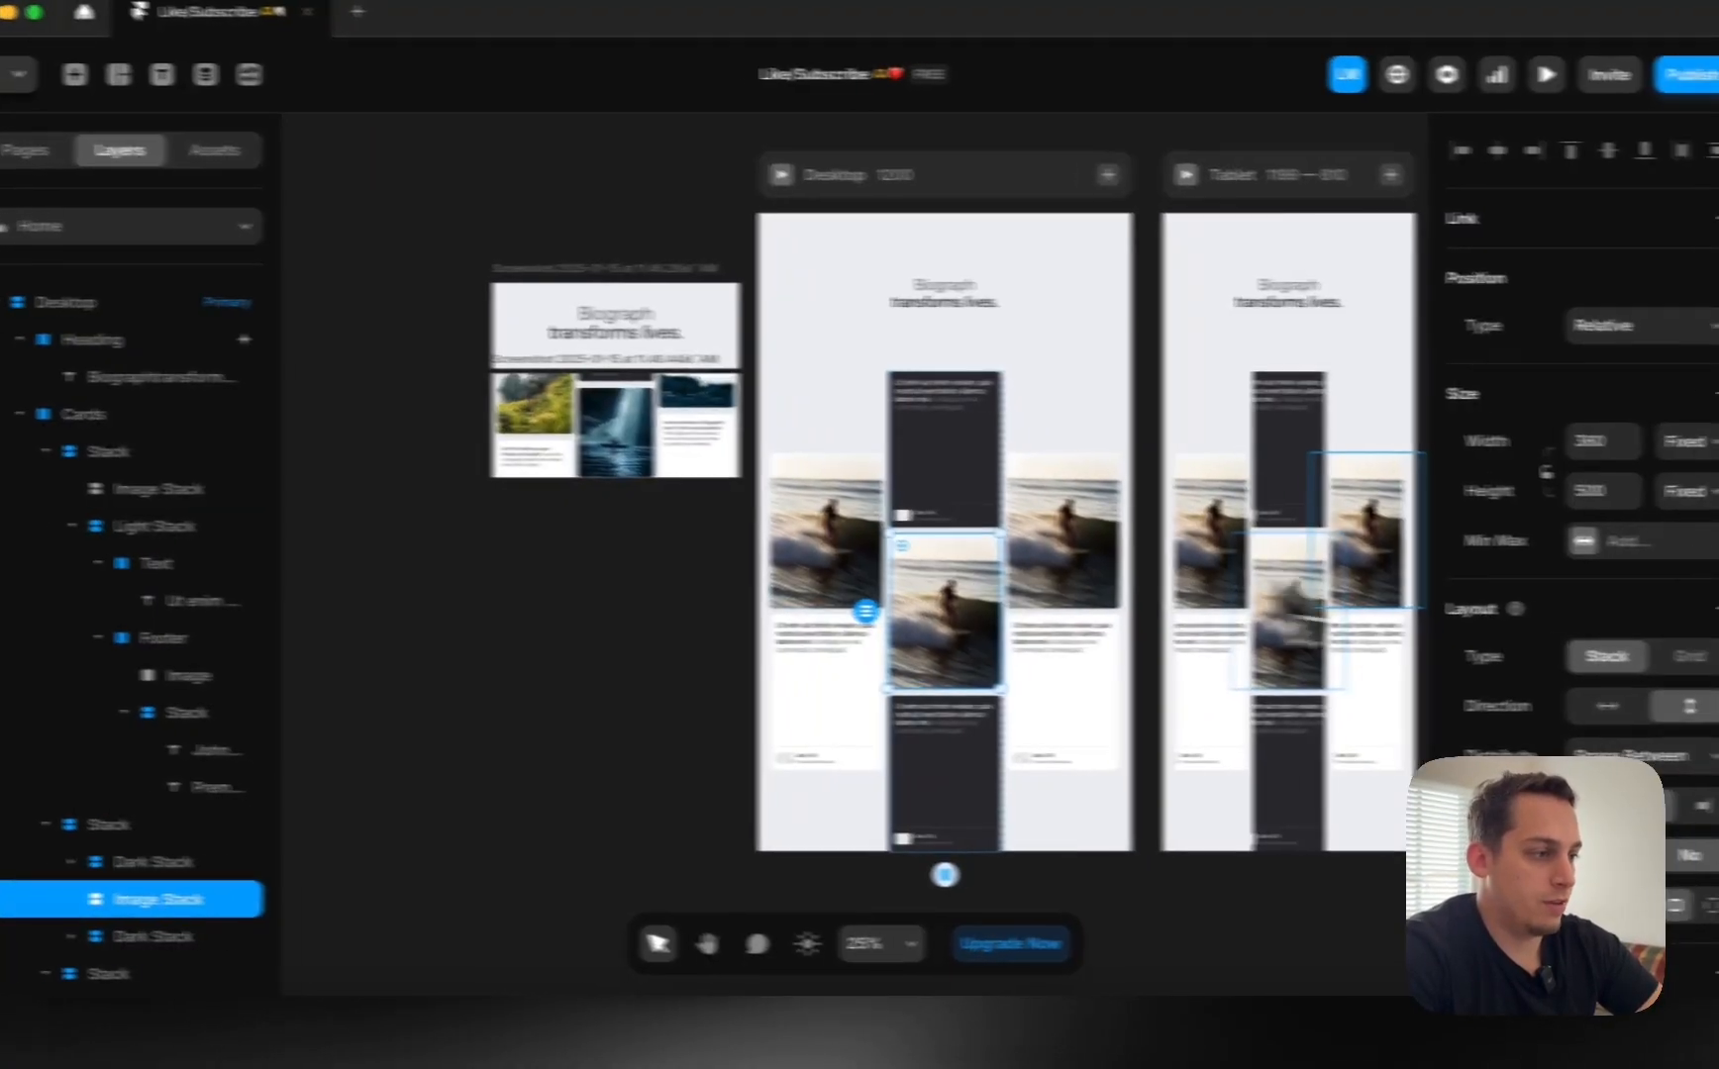
scroll(1505, 594, "down", 8)
left_click(1448, 457)
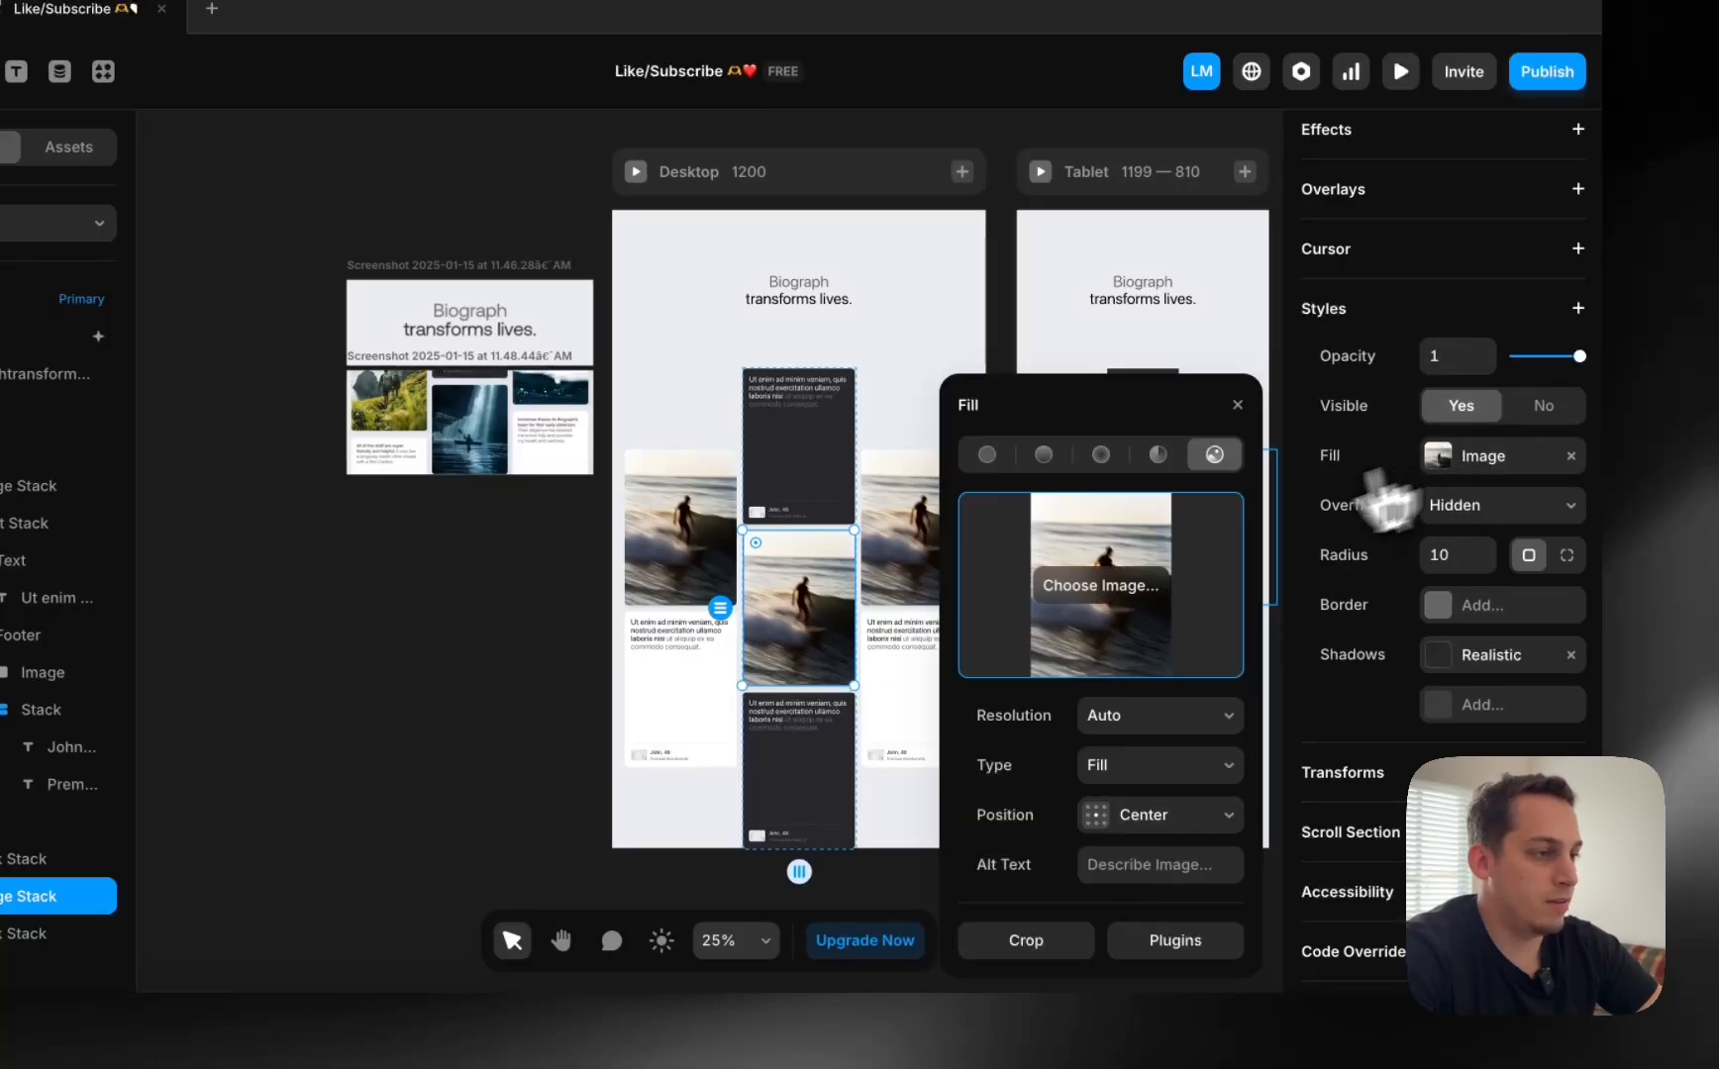
left_click(711, 750)
scroll(628, 773, "right", 5)
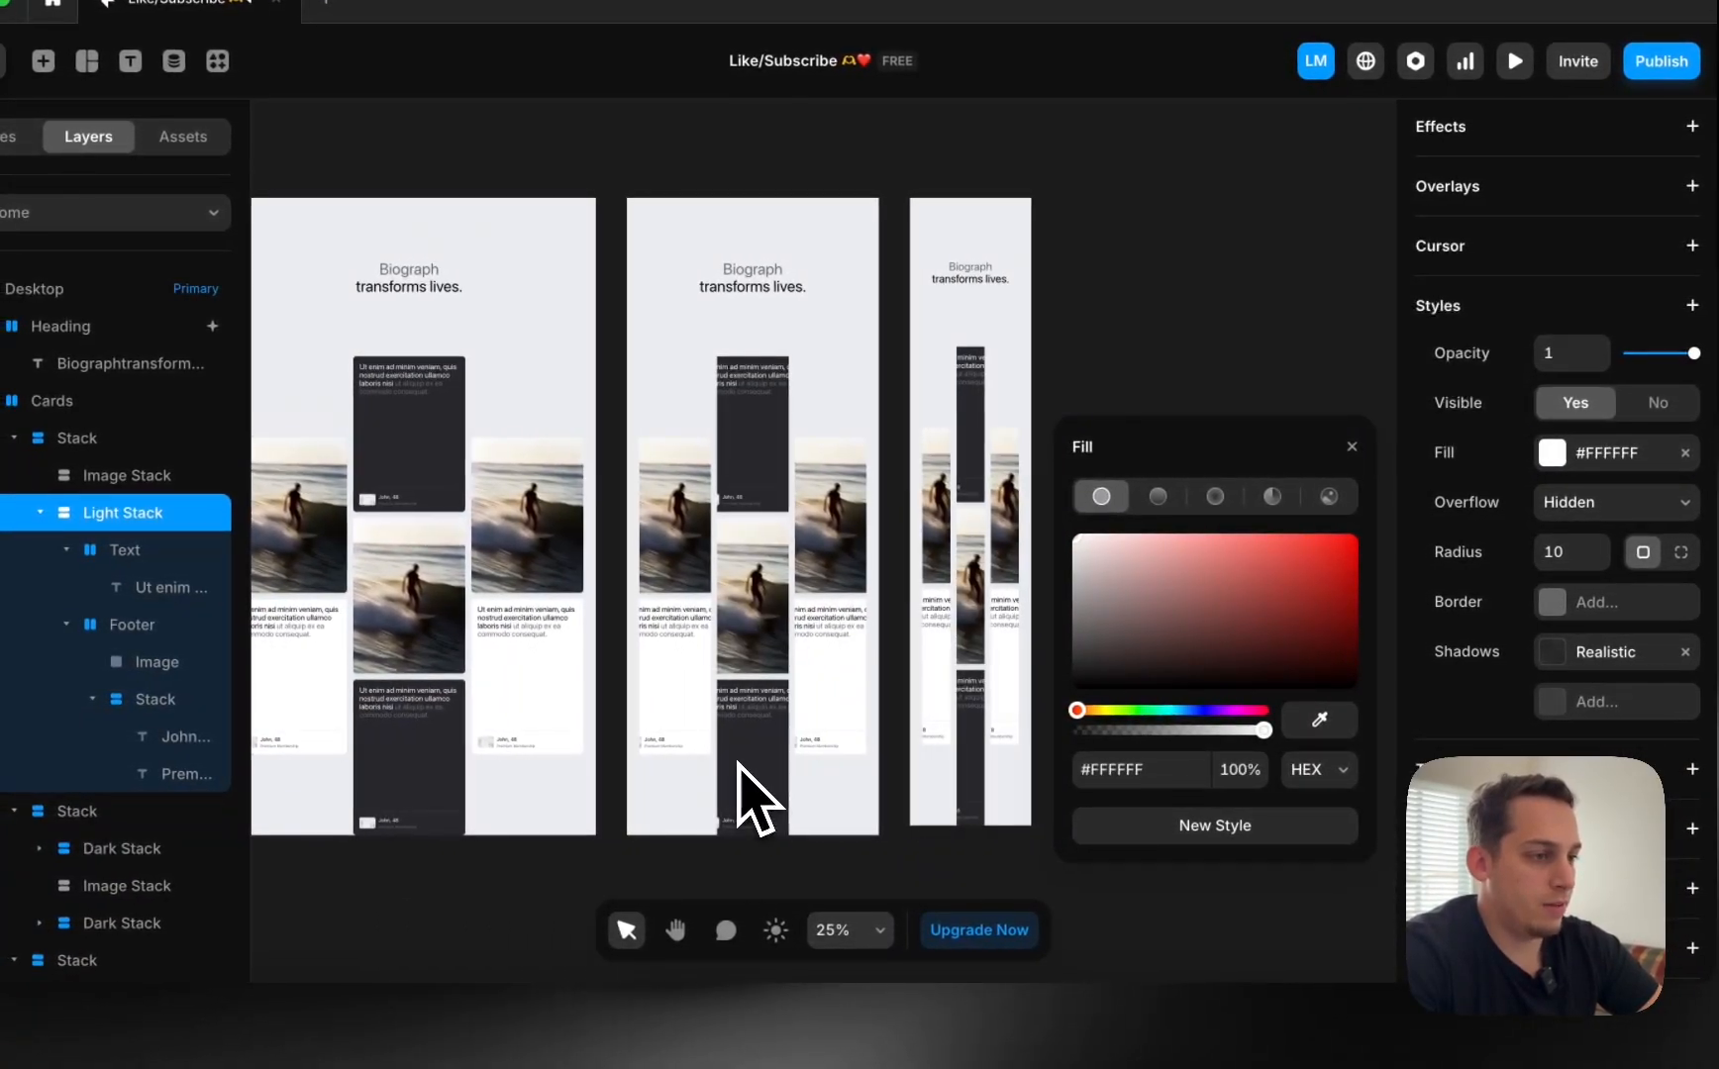
scroll(742, 802, "left", 2)
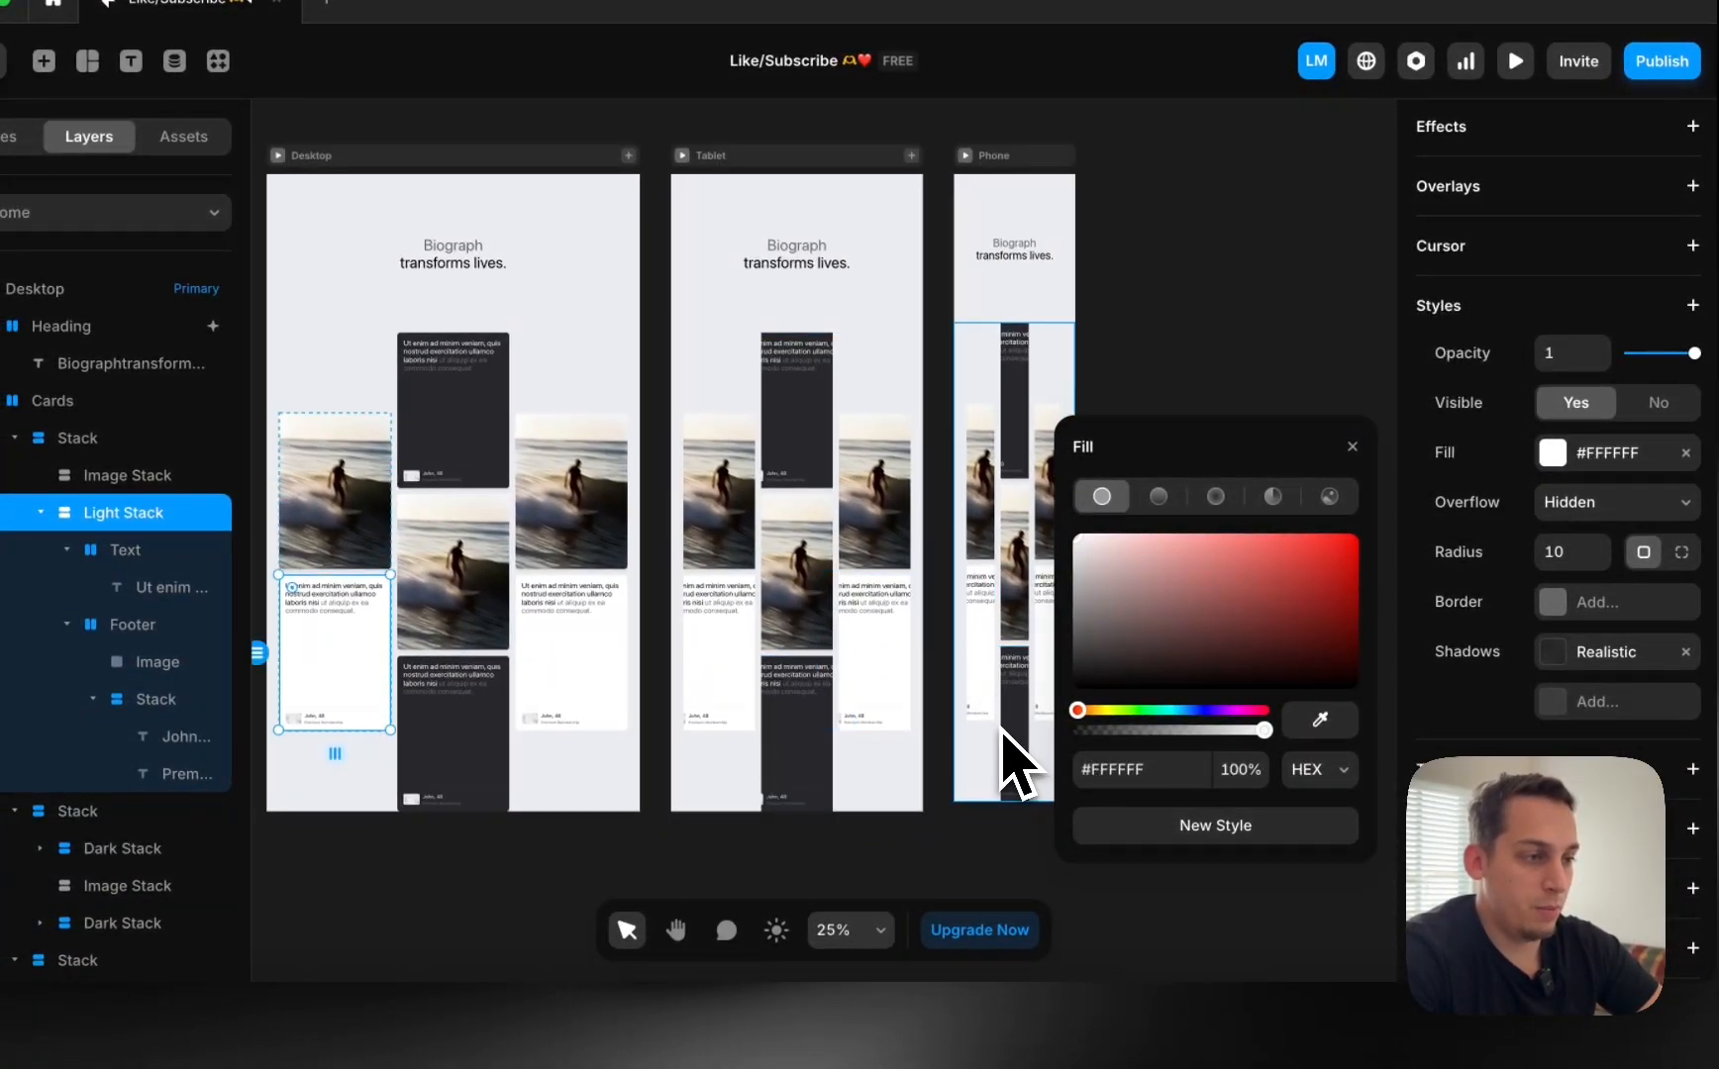
scroll(980, 619, "left", 10)
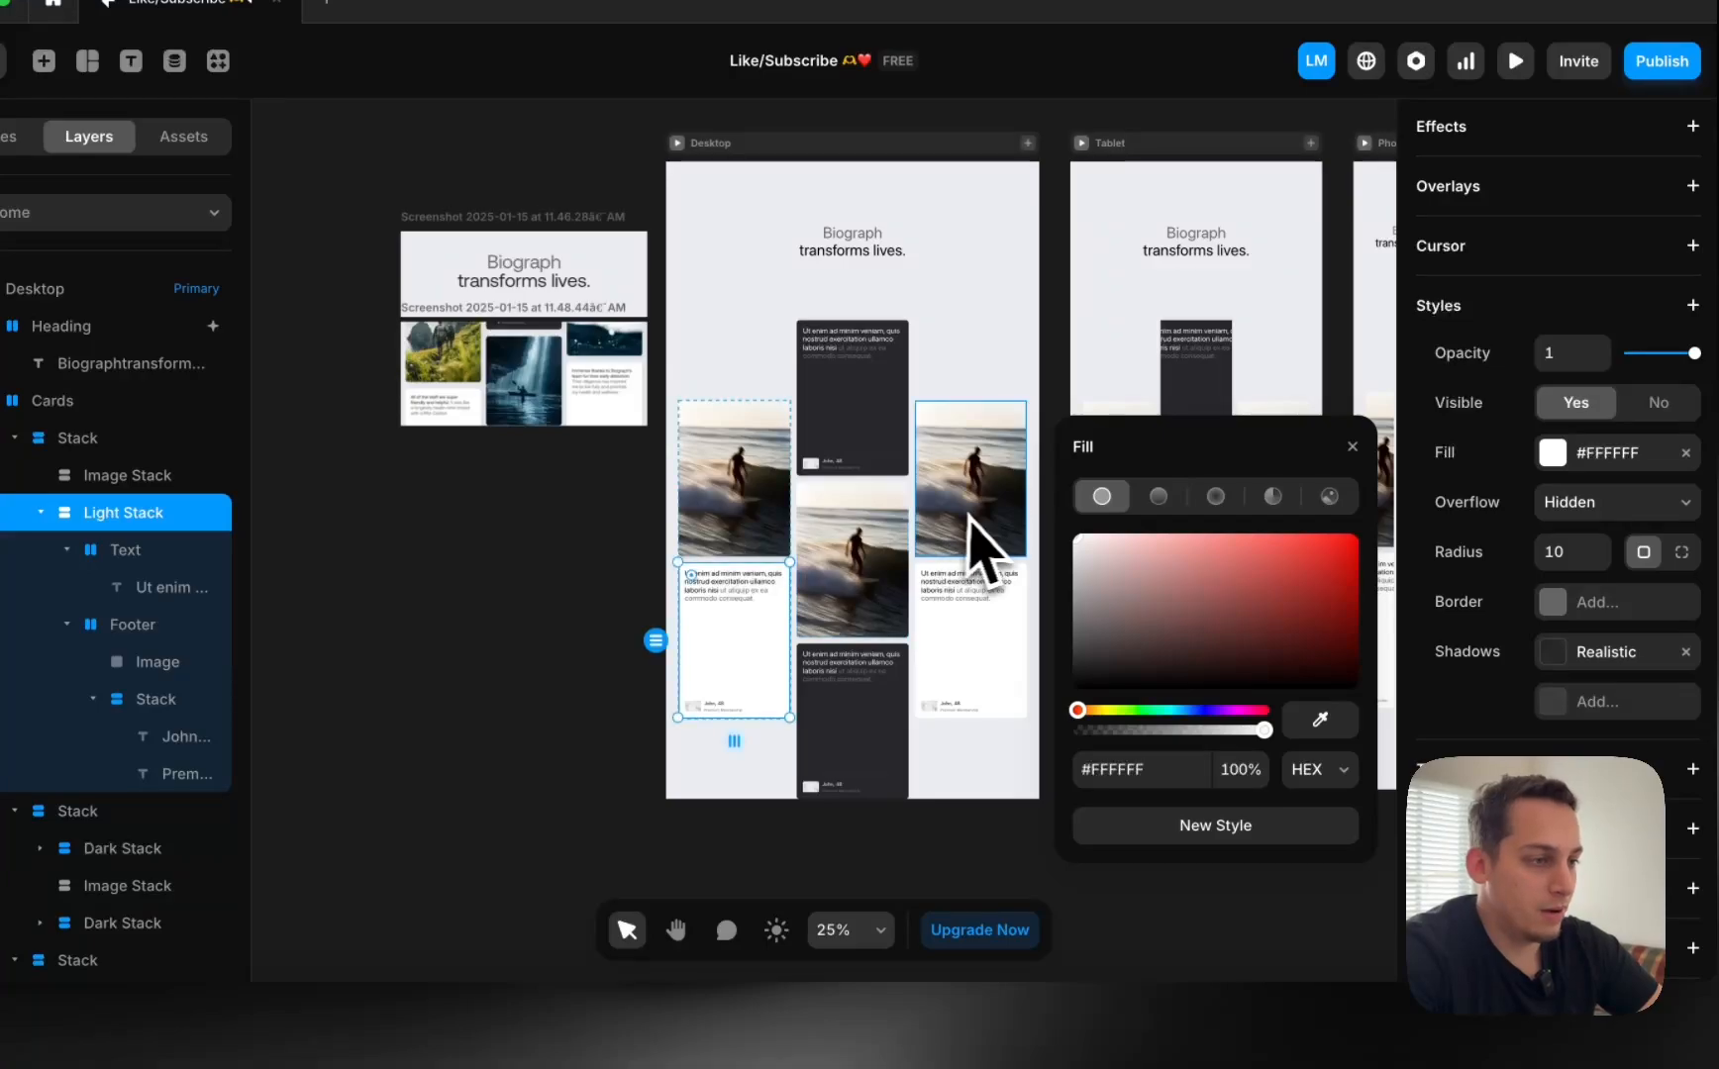
left_click(852, 609)
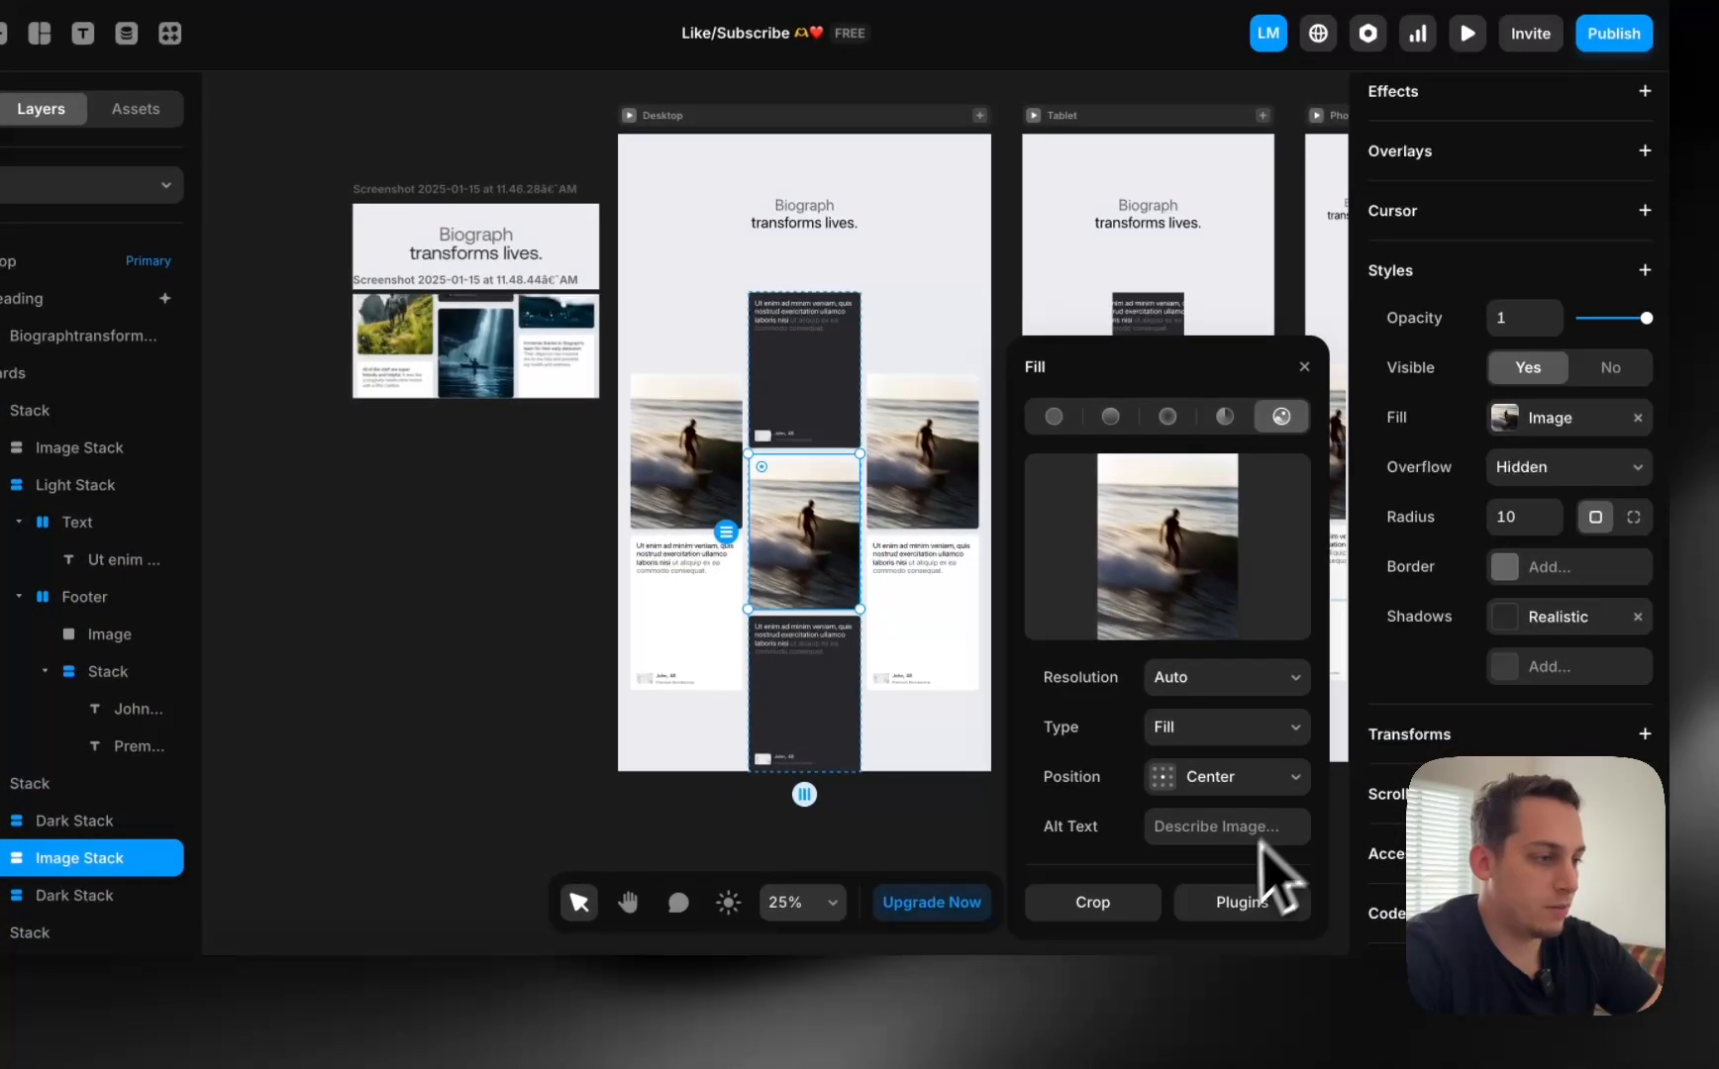
left_click(1279, 930)
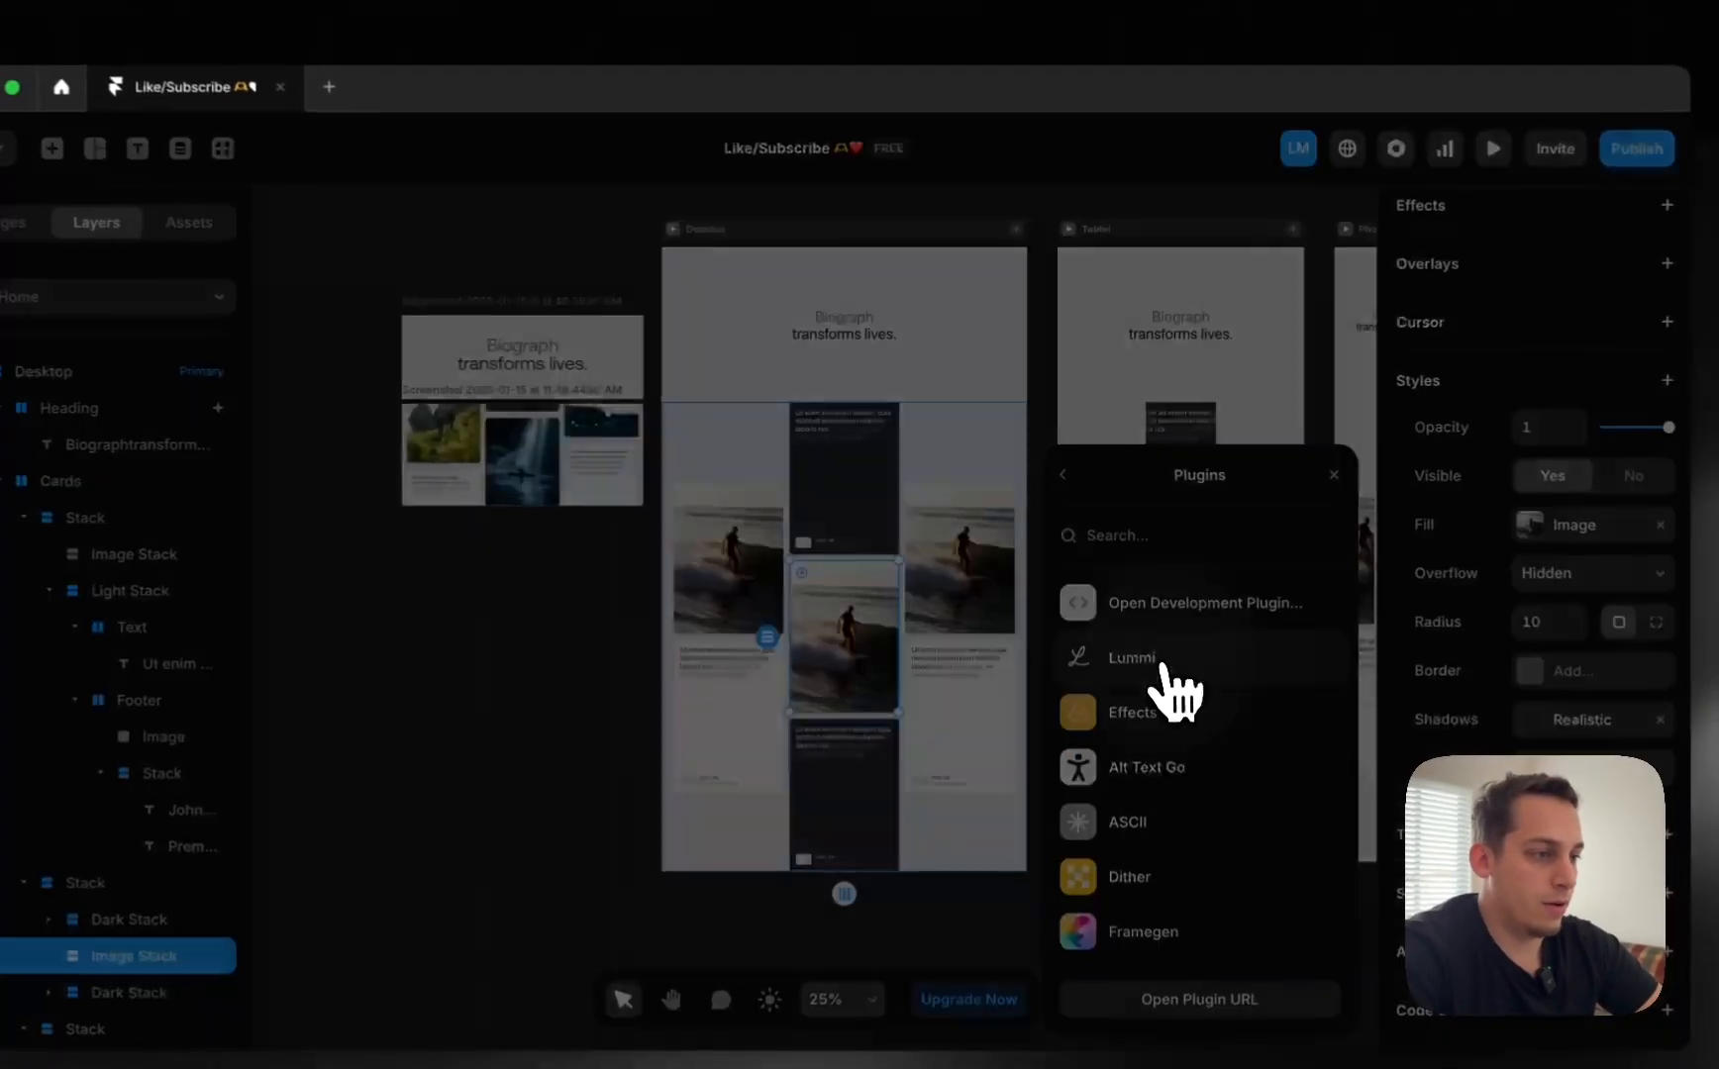
left_click(1114, 619)
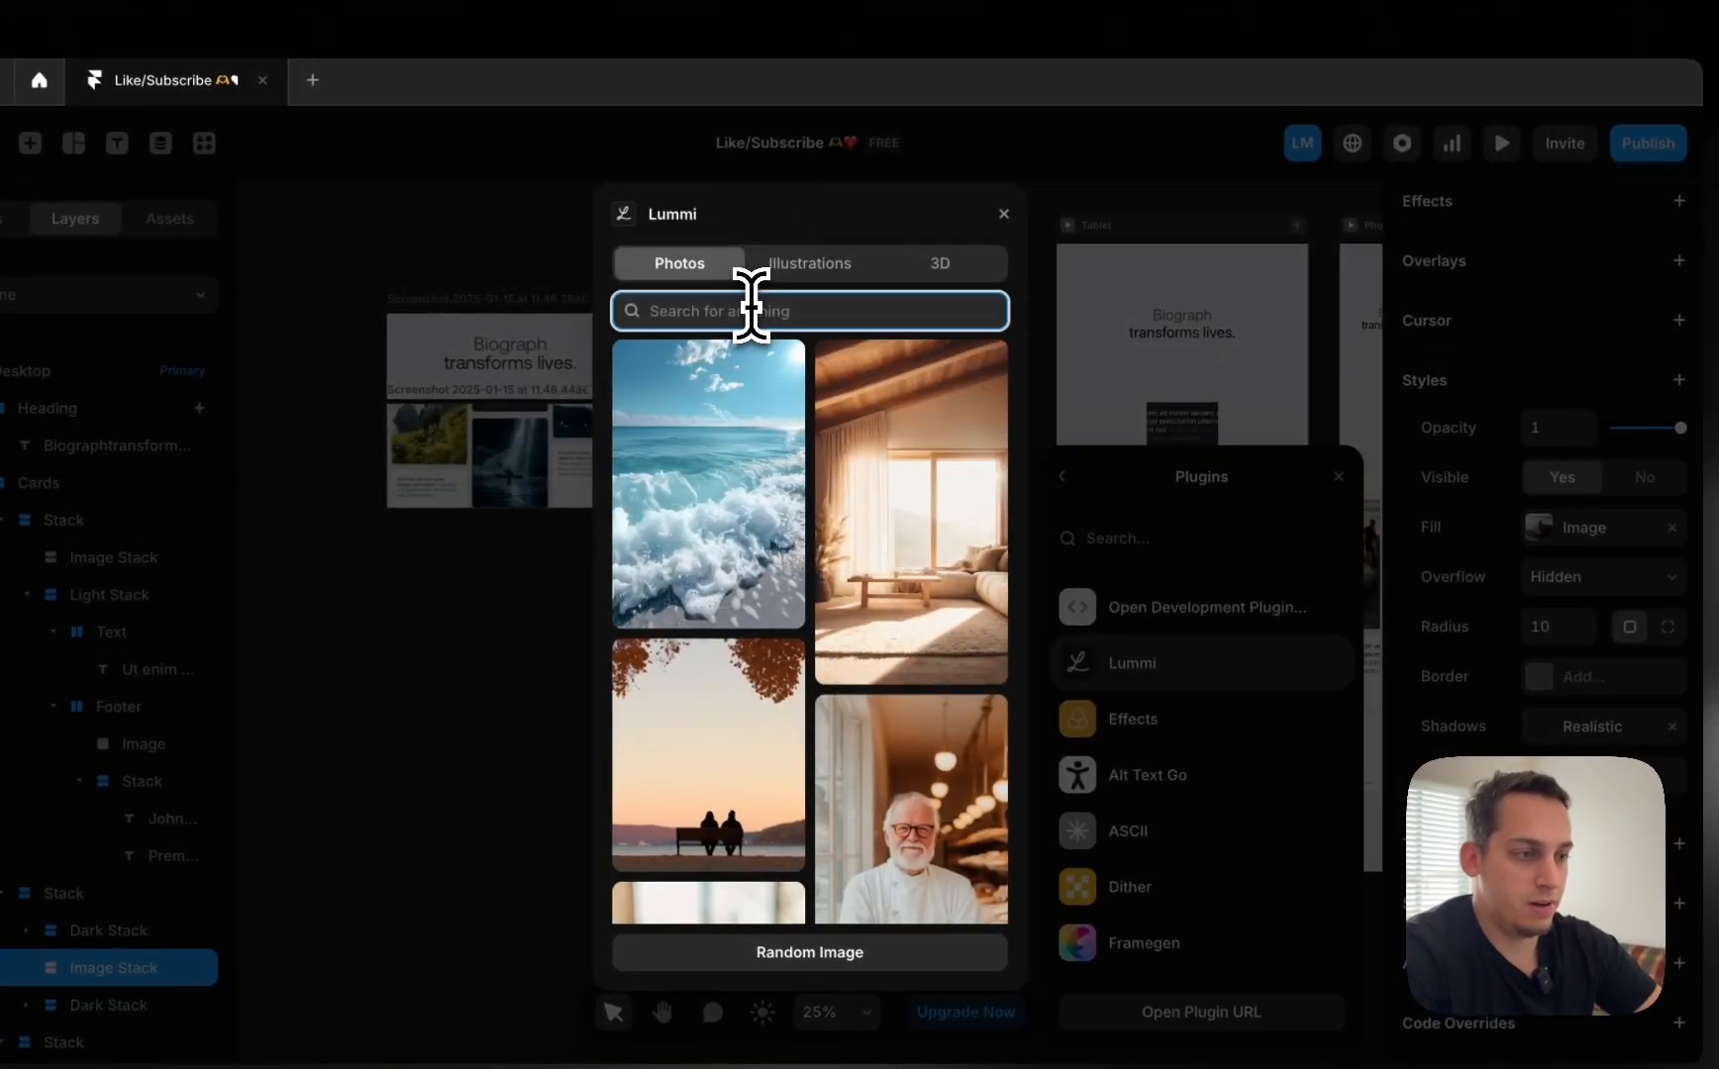
Search Lummi photos for "running" and fill the middle image card with the photo of women racing against a dark background.
type("running")
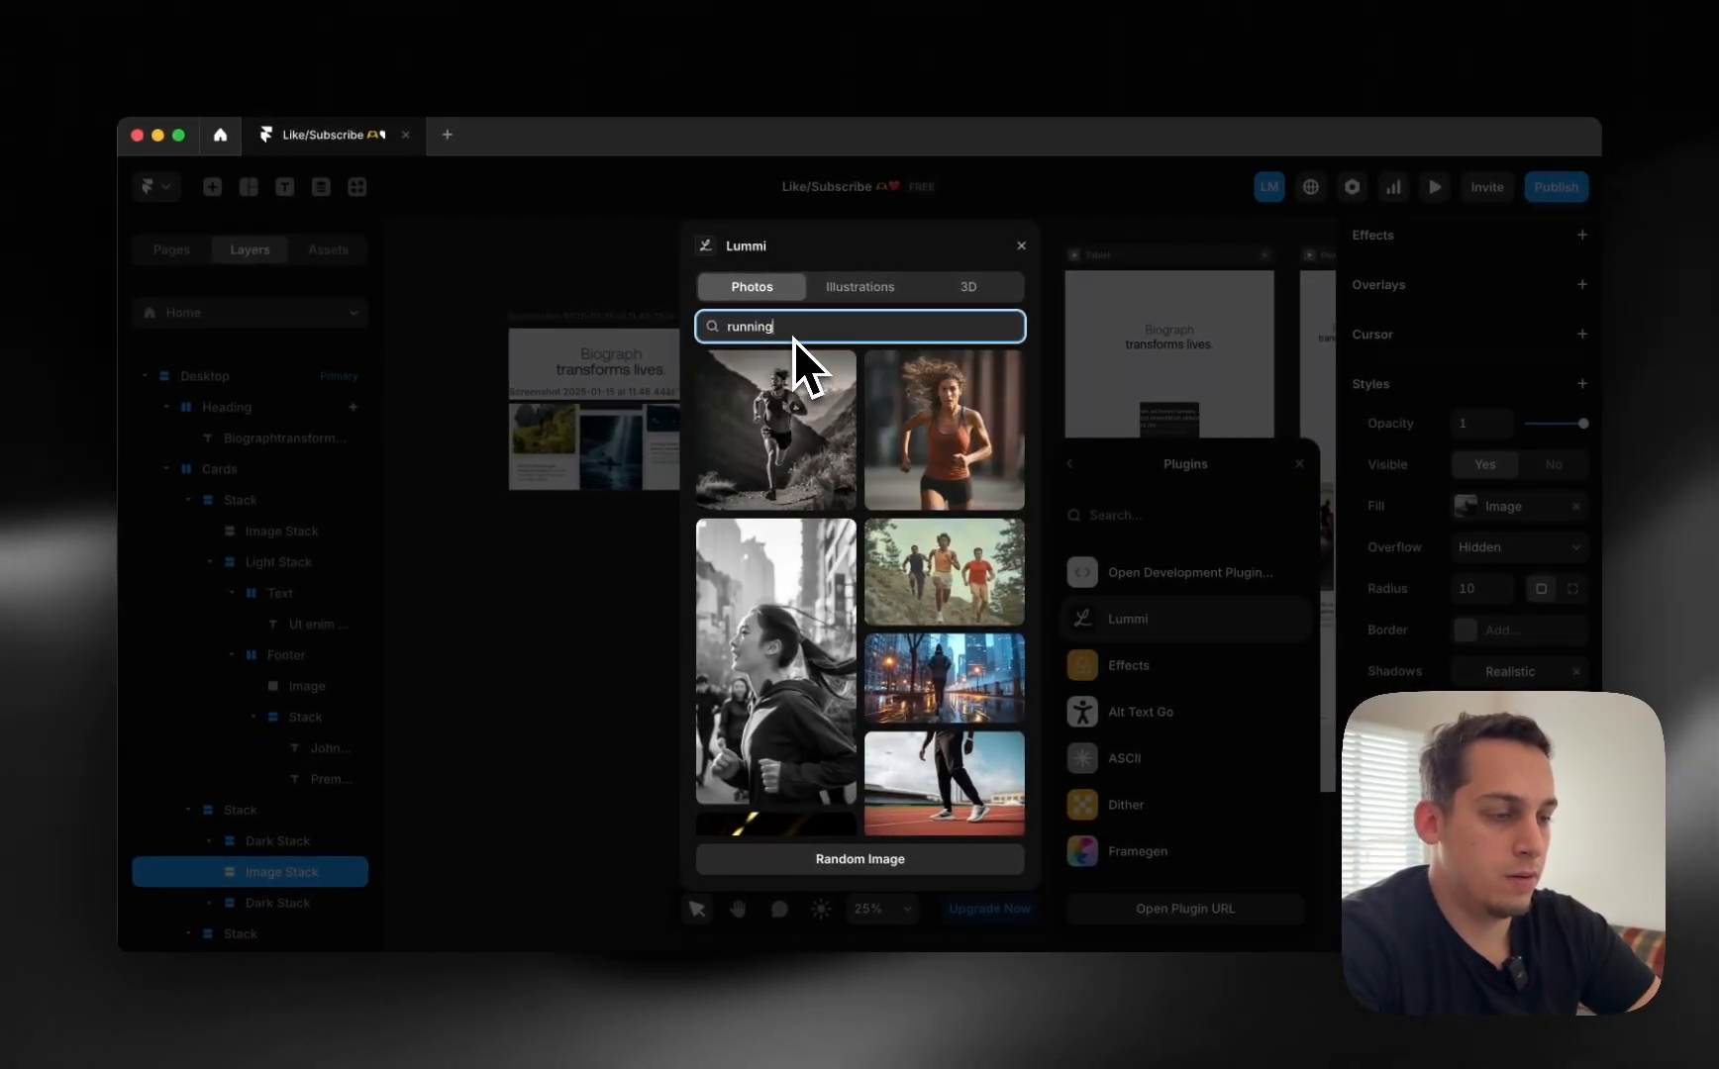
scroll(798, 554, "down", 5)
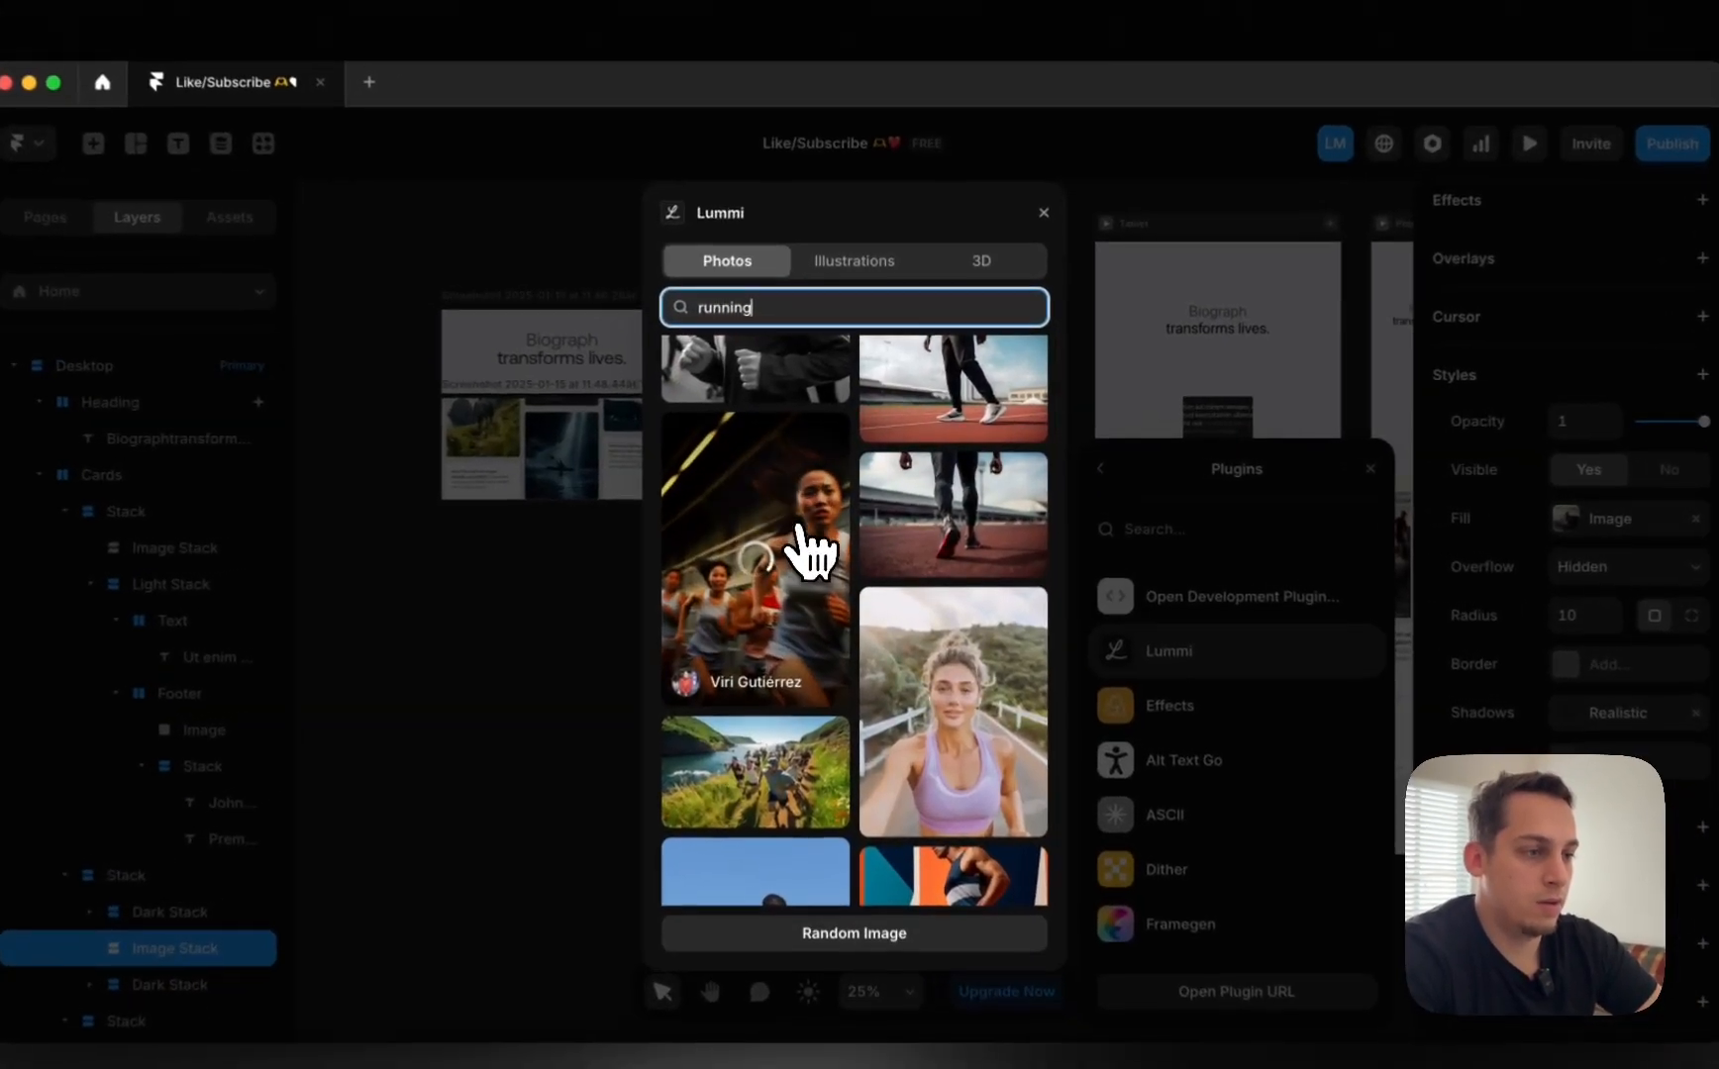
left_click(790, 539)
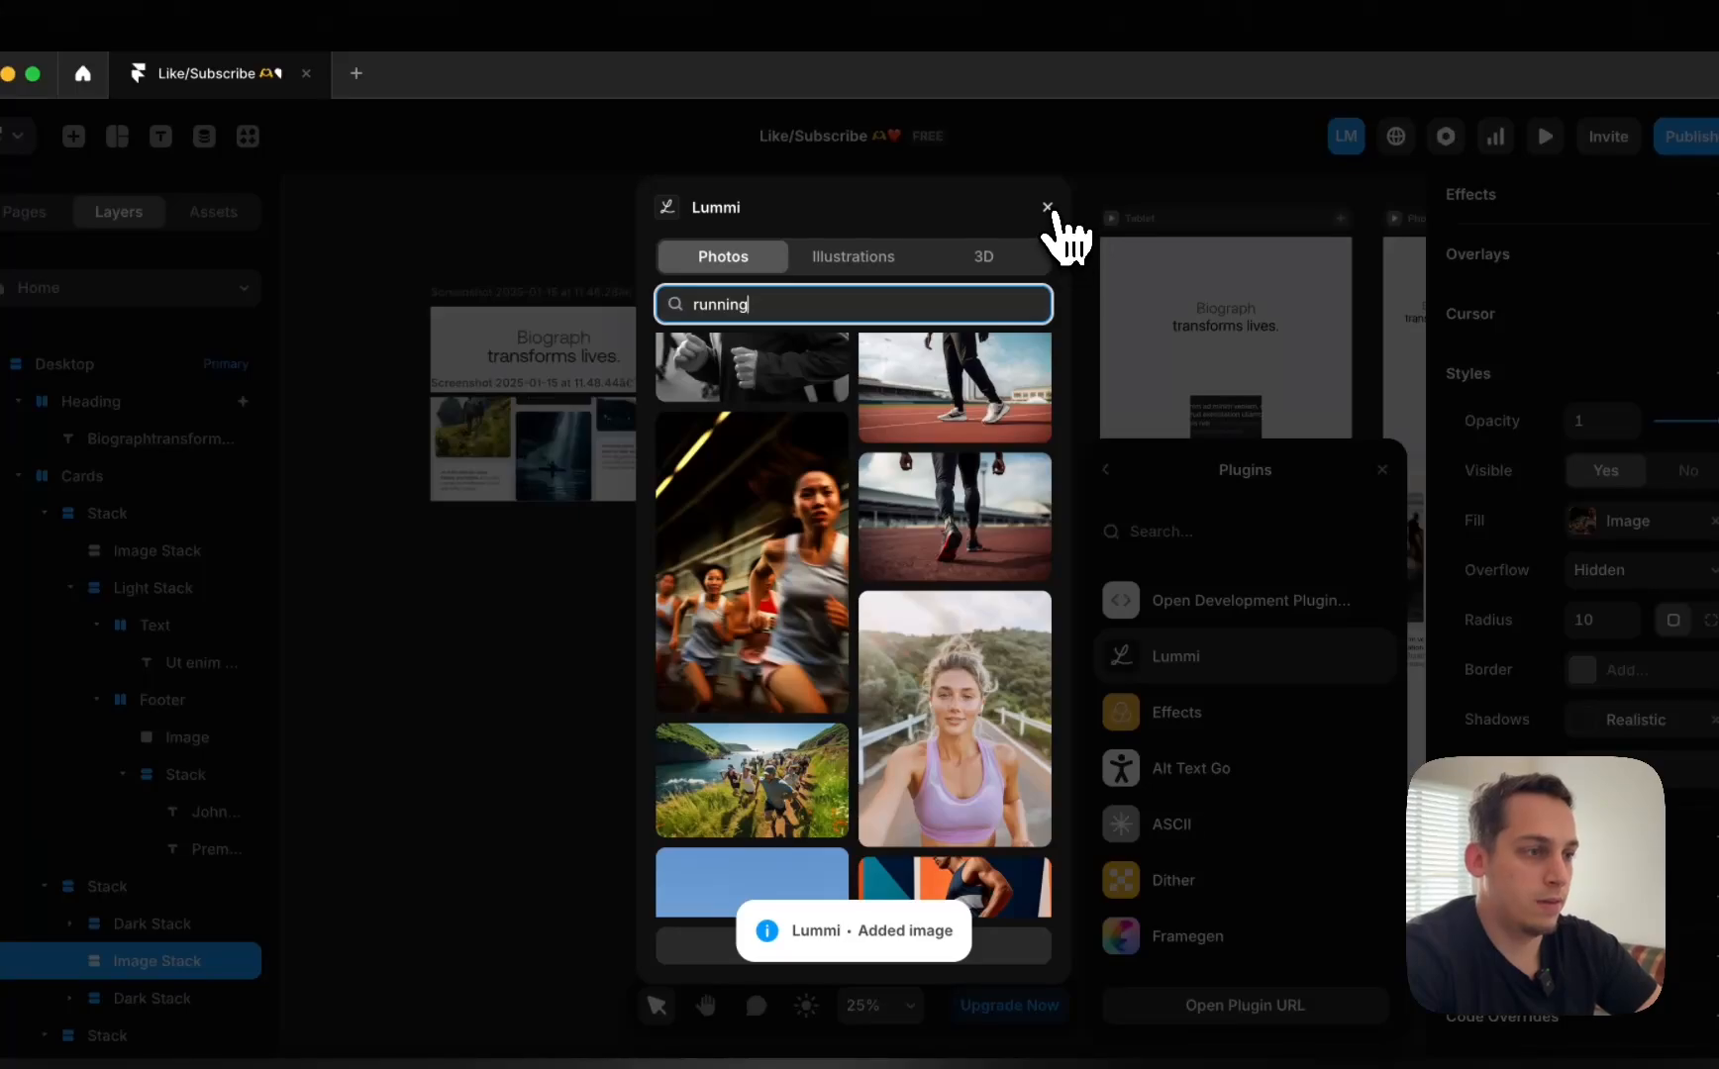
left_click(1048, 208)
Open Lummi for the third column's Image Stack and search its photos for "swimming".
left_click(1010, 579)
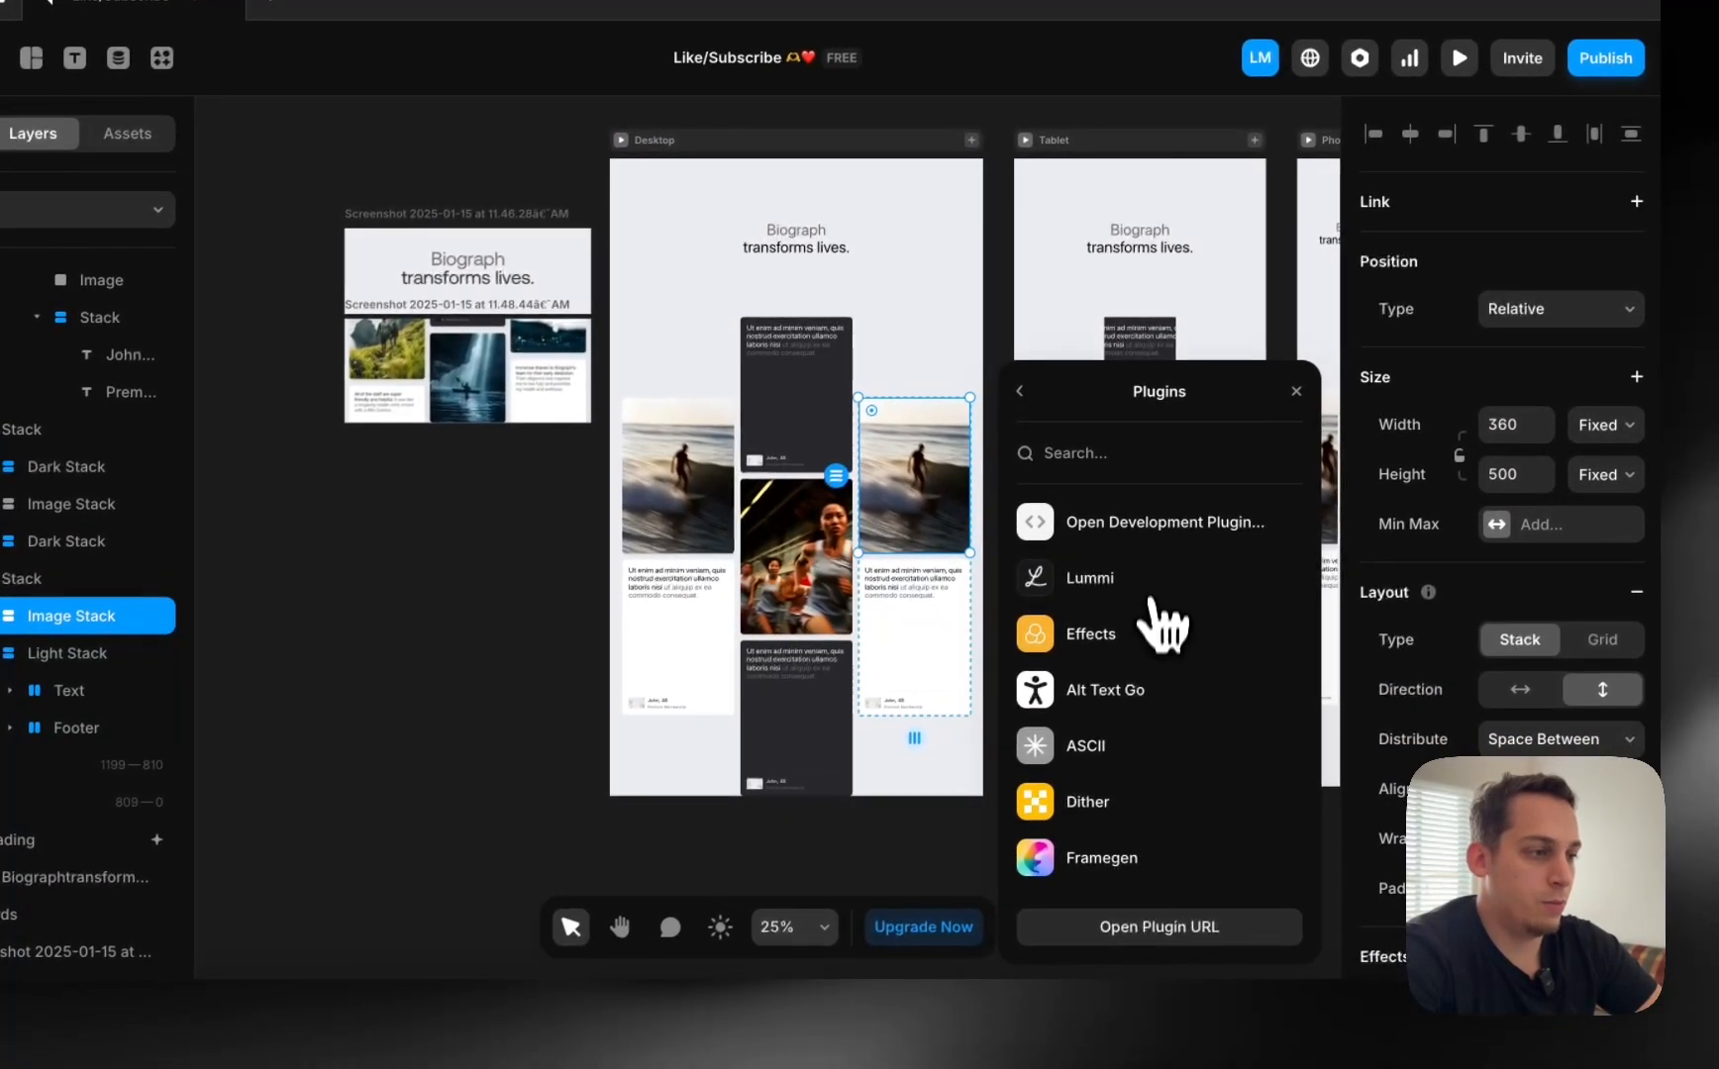
left_click(1232, 653)
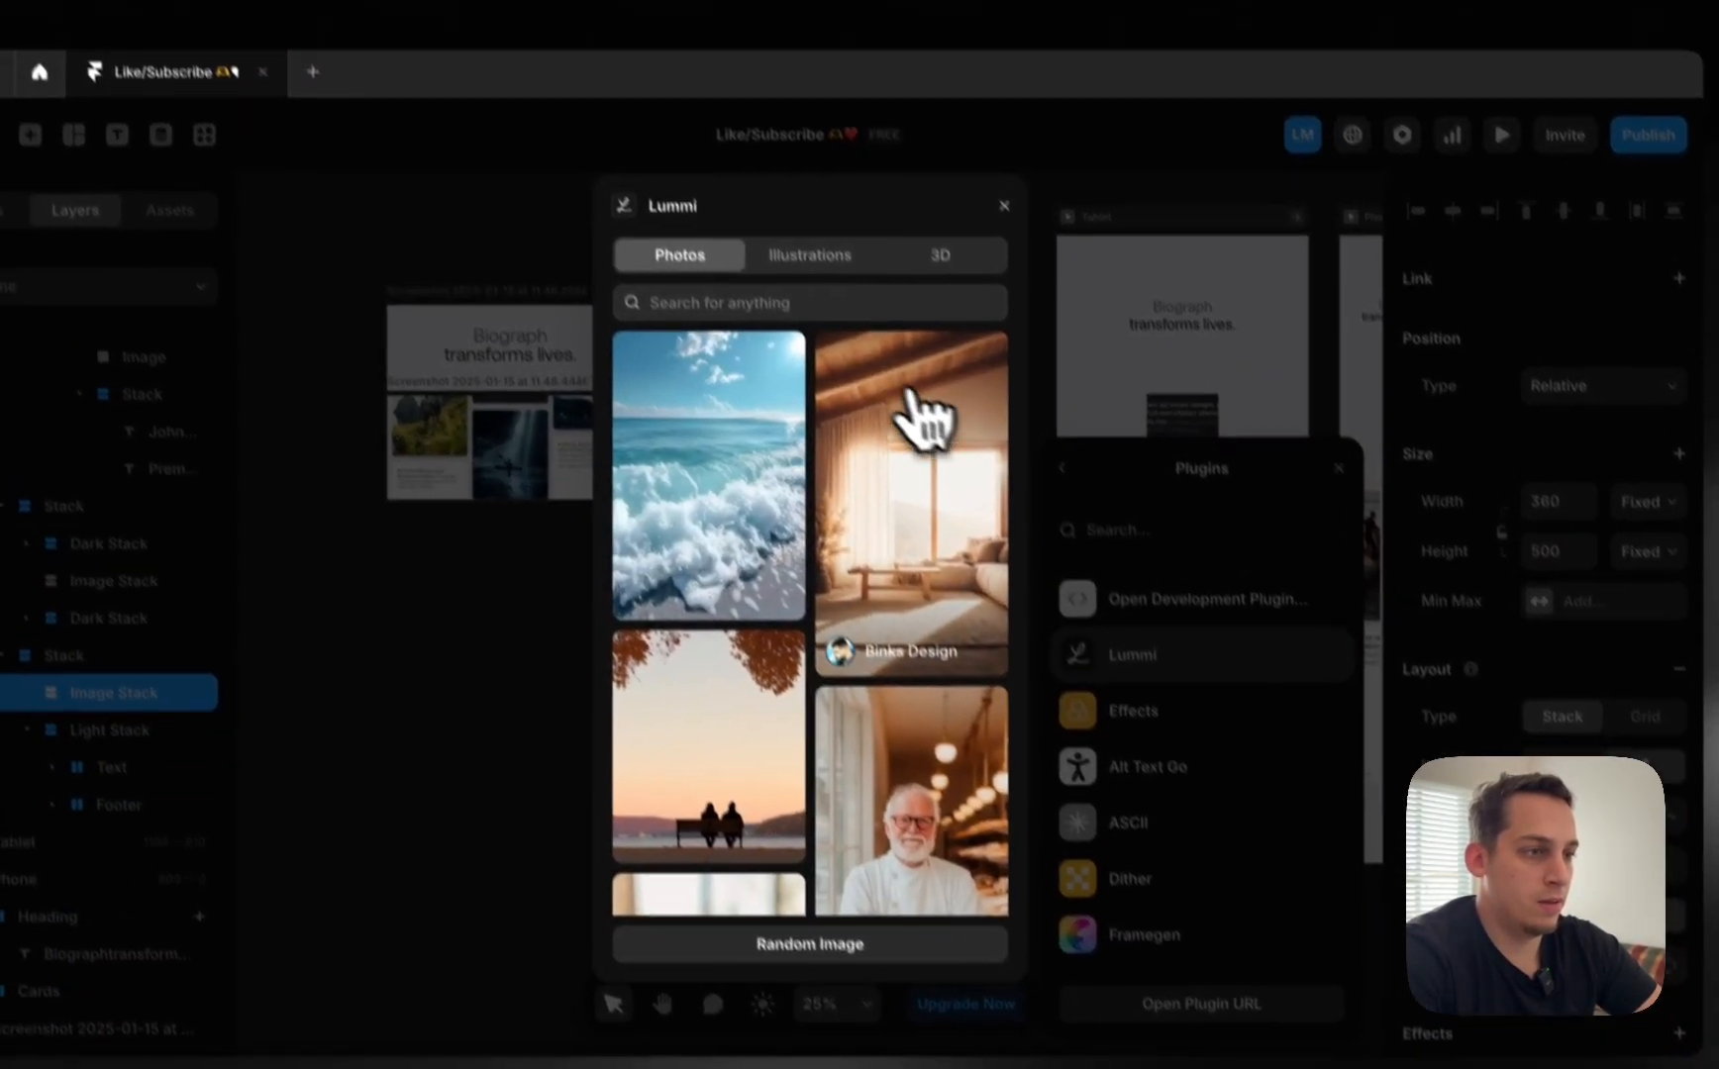
left_click(764, 229)
type("swimming")
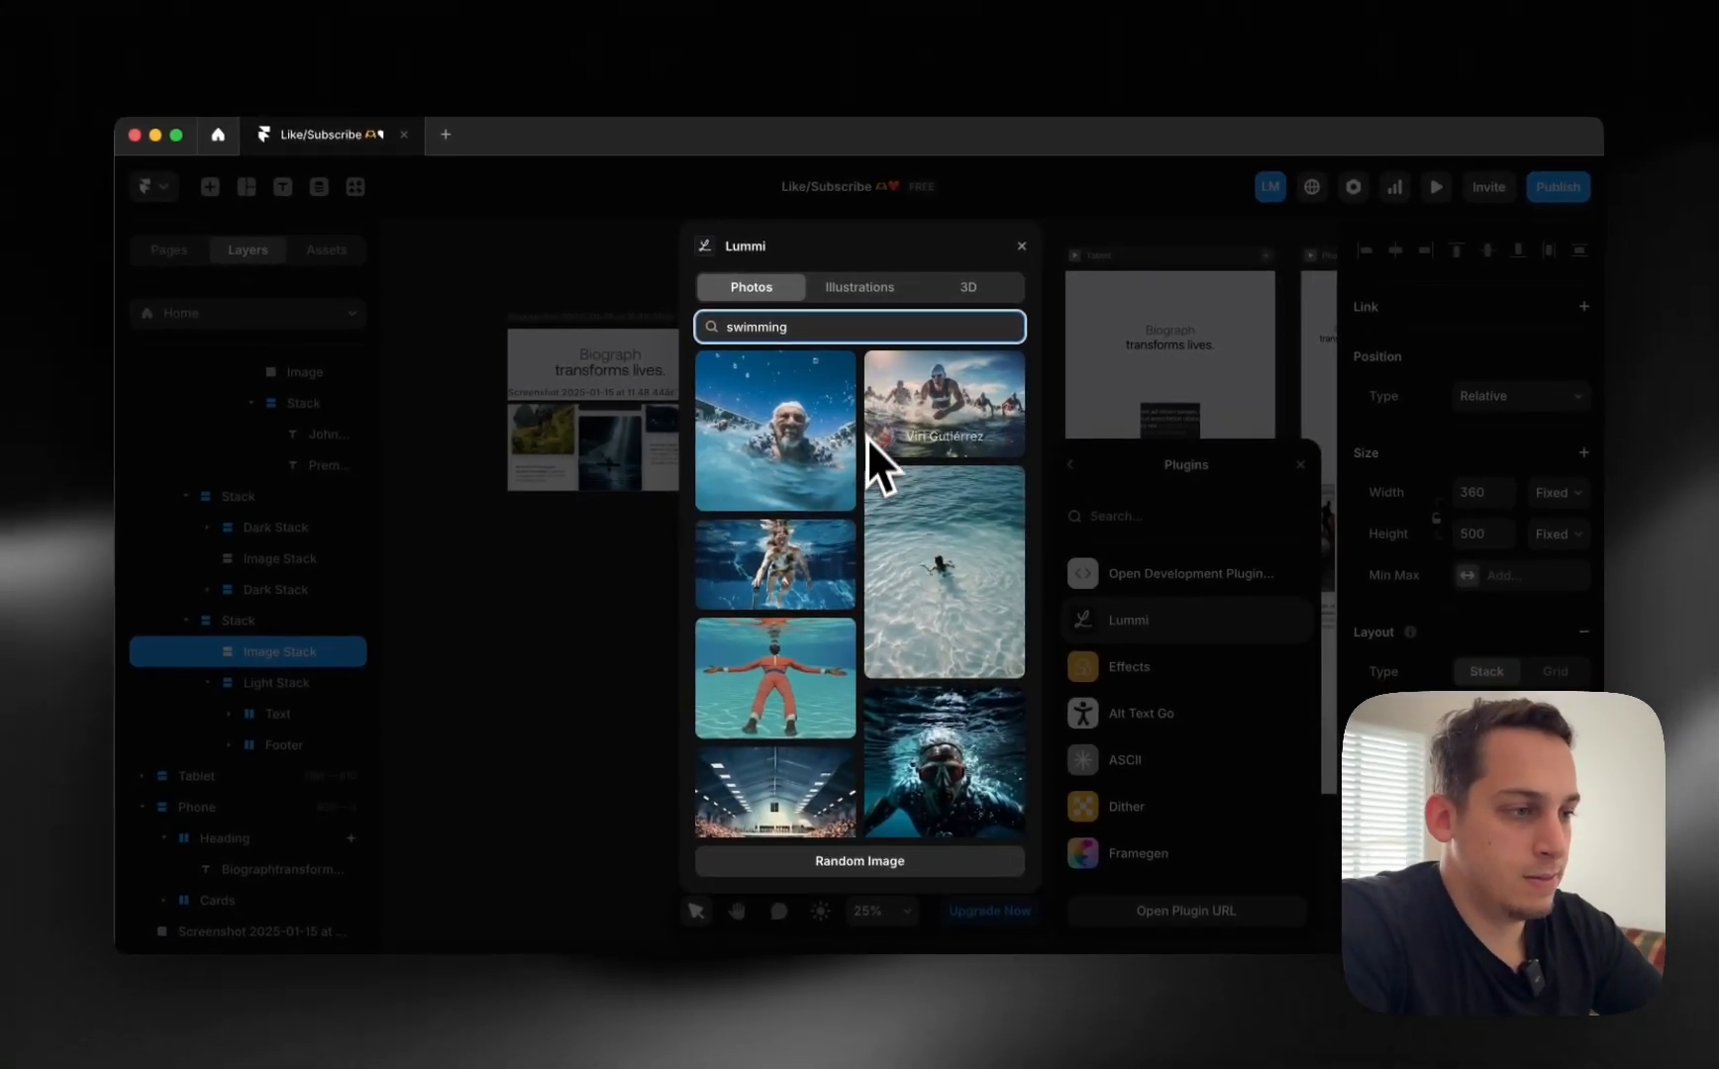
Browse the swimming photos for a picture that suits the third column's image card.
scroll(864, 458, "down", 2)
scroll(865, 457, "down", 3)
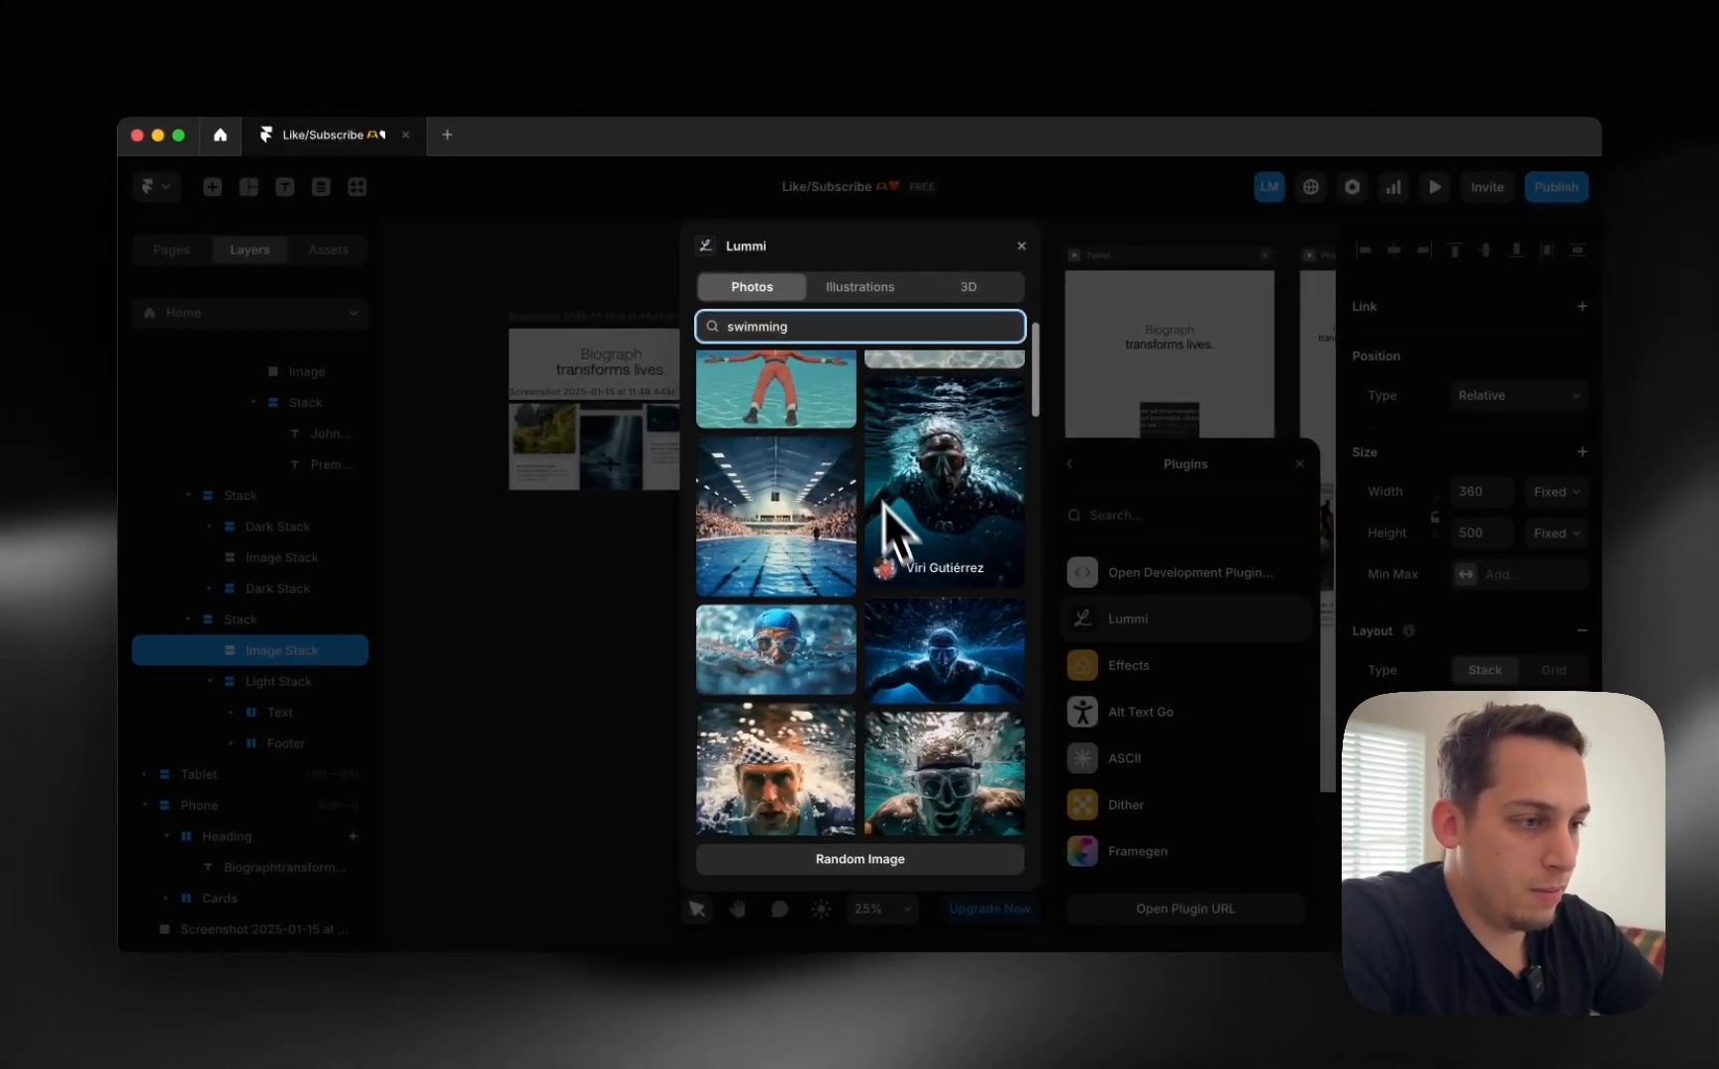
scroll(860, 709, "down", 3)
scroll(861, 709, "down", 5)
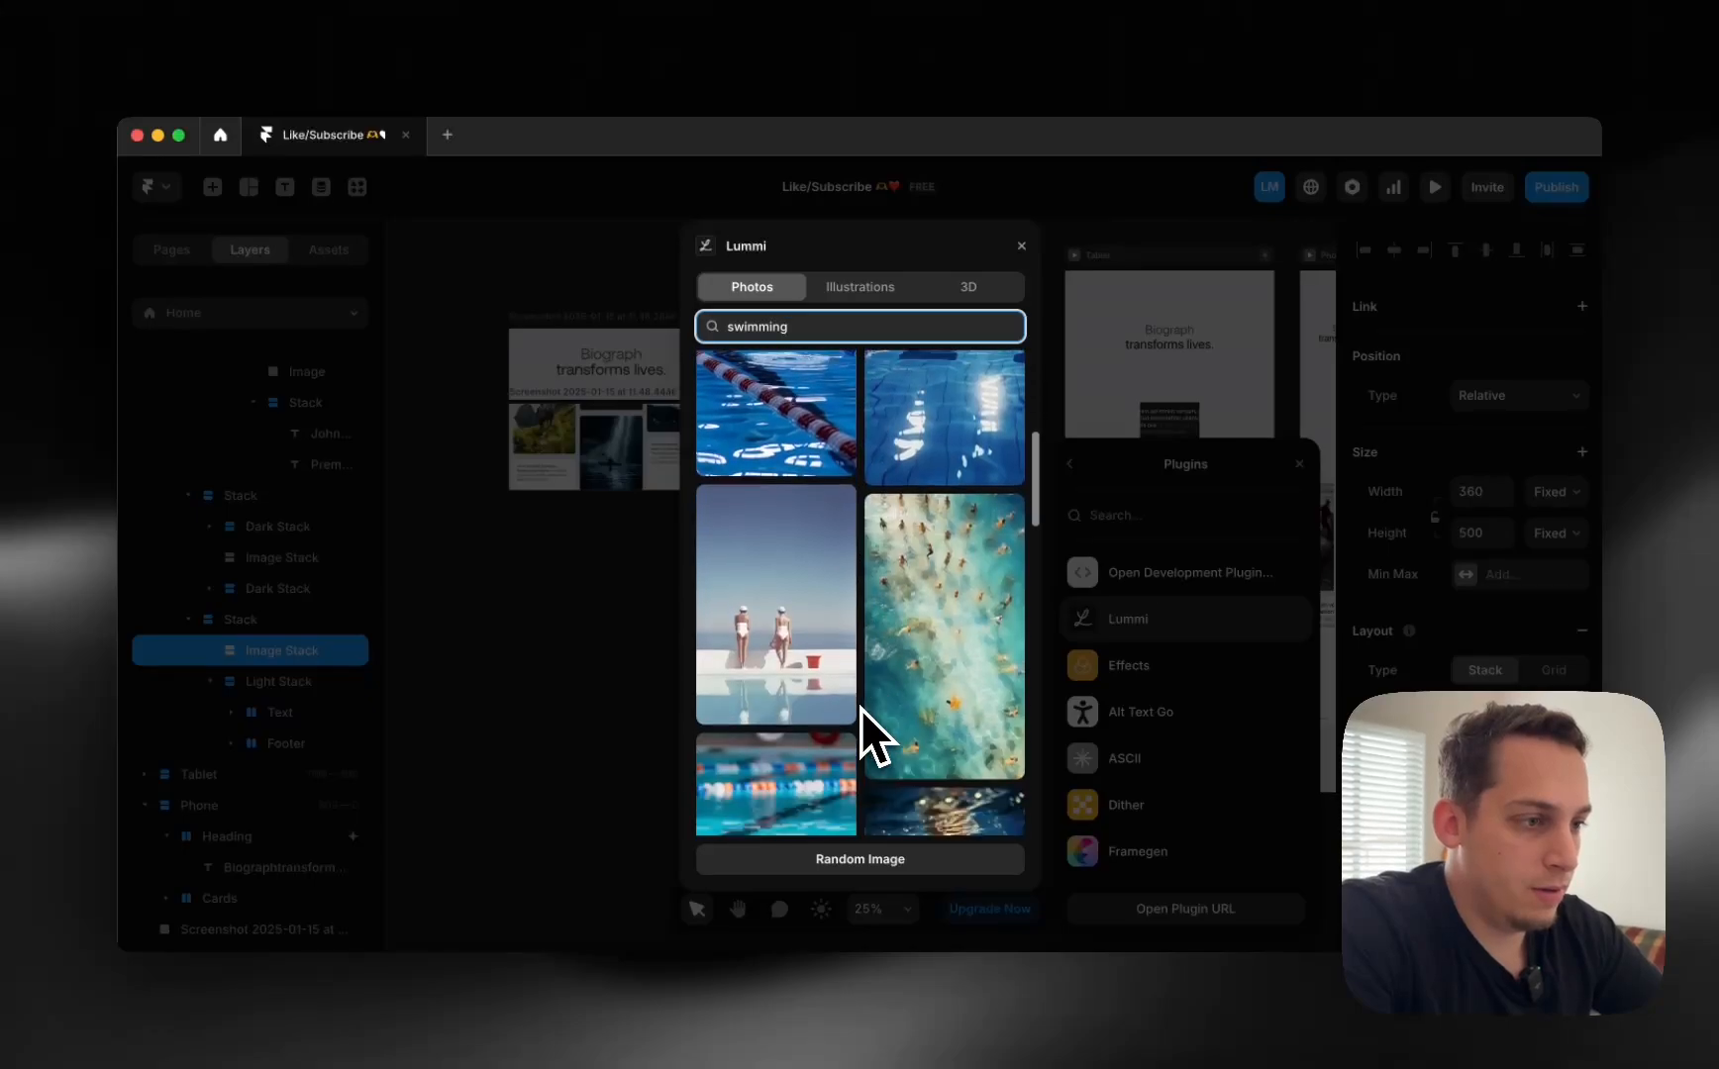
scroll(860, 709, "down", 5)
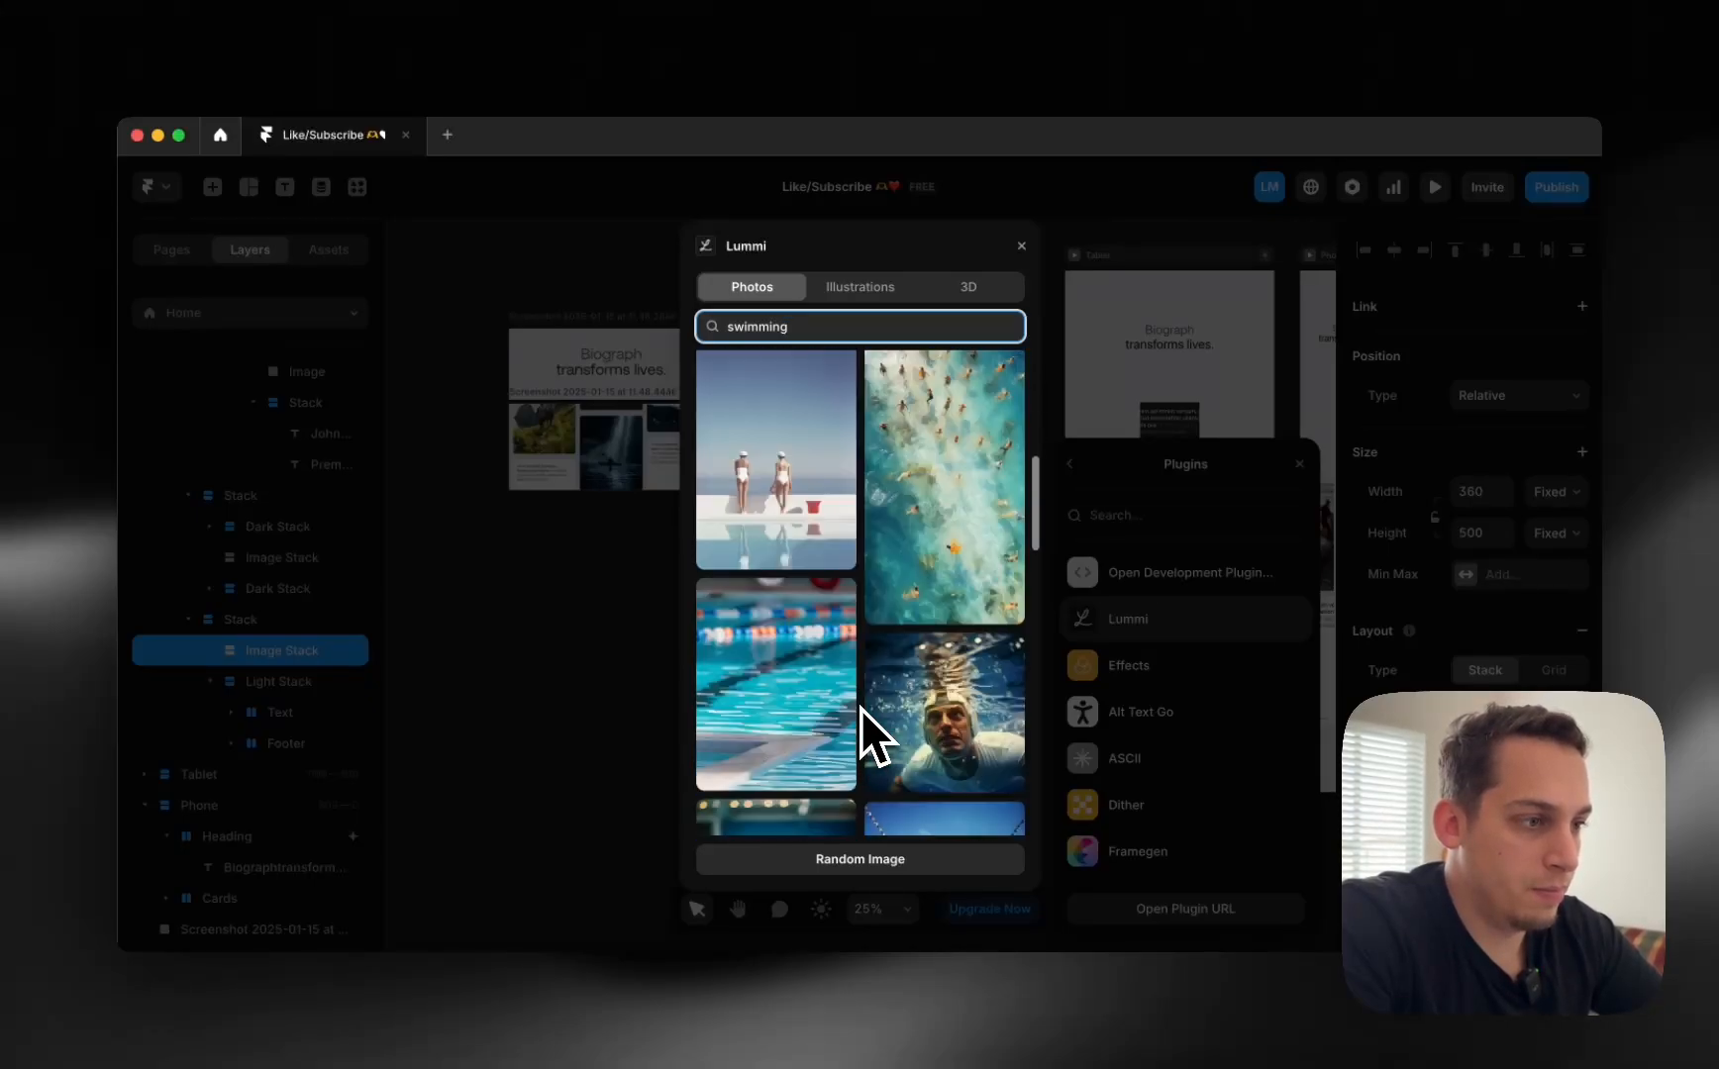
scroll(860, 709, "down", 5)
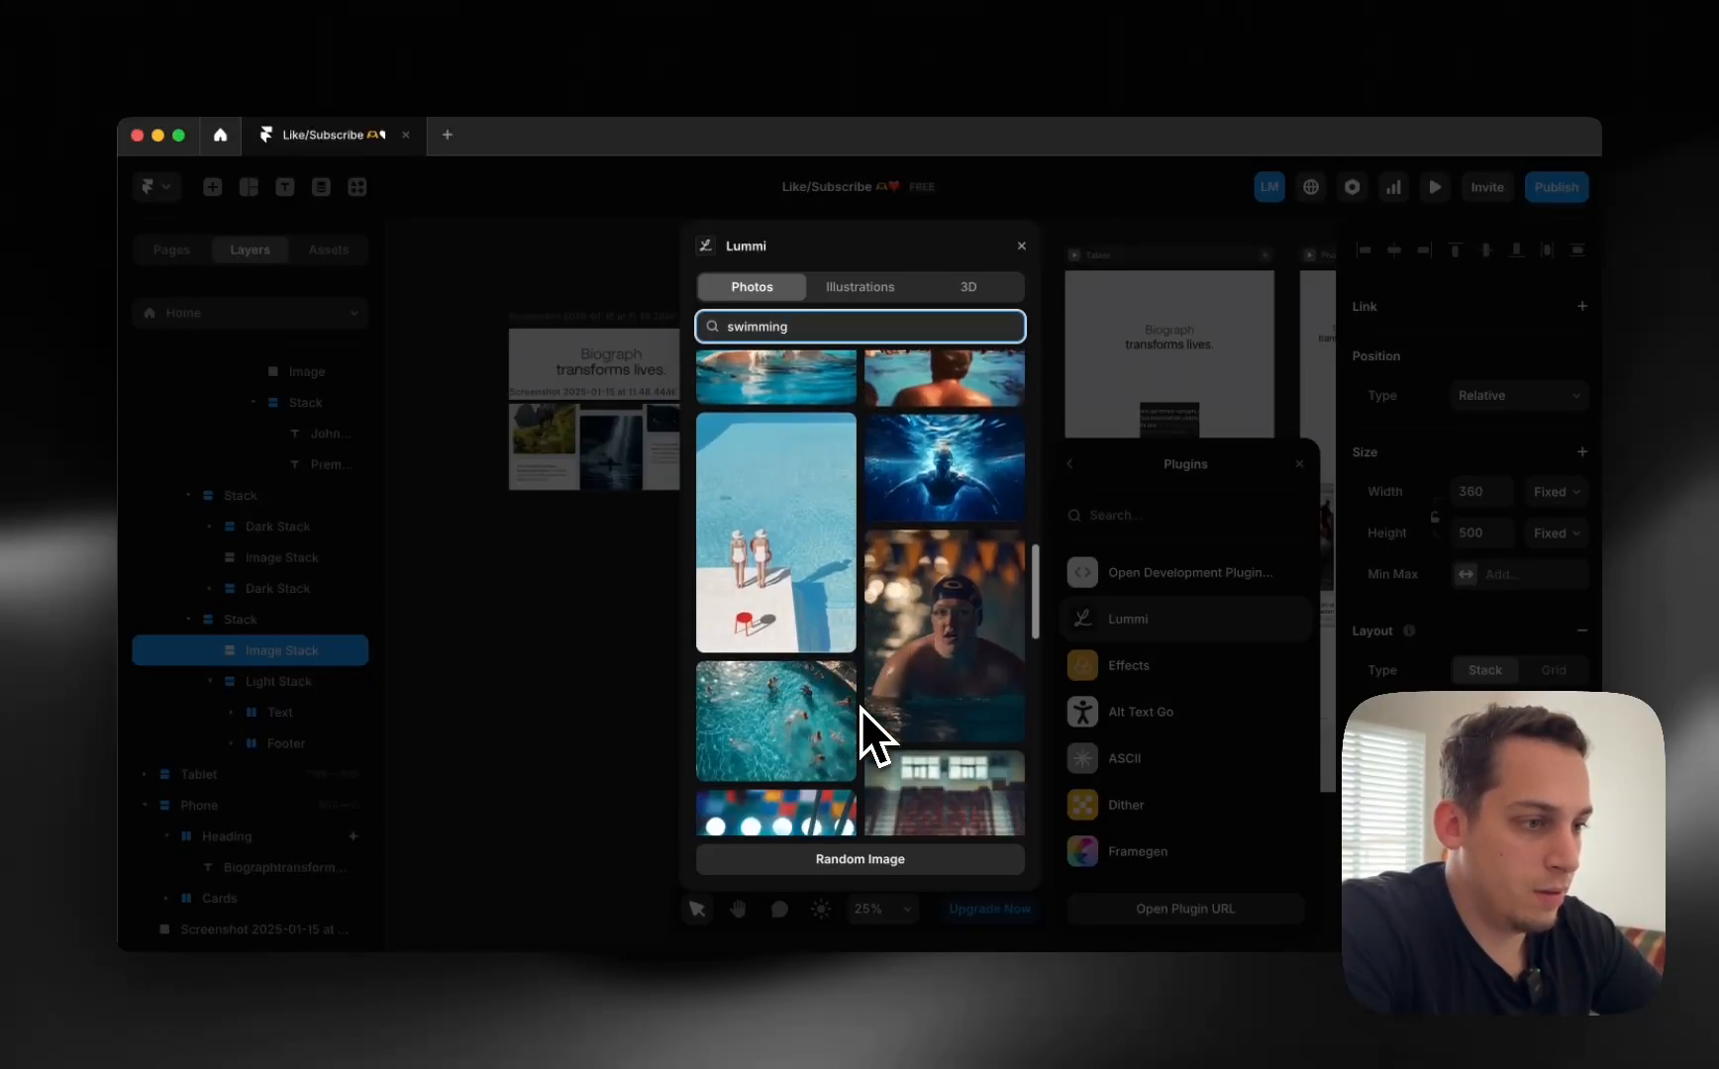
scroll(860, 709, "down", 5)
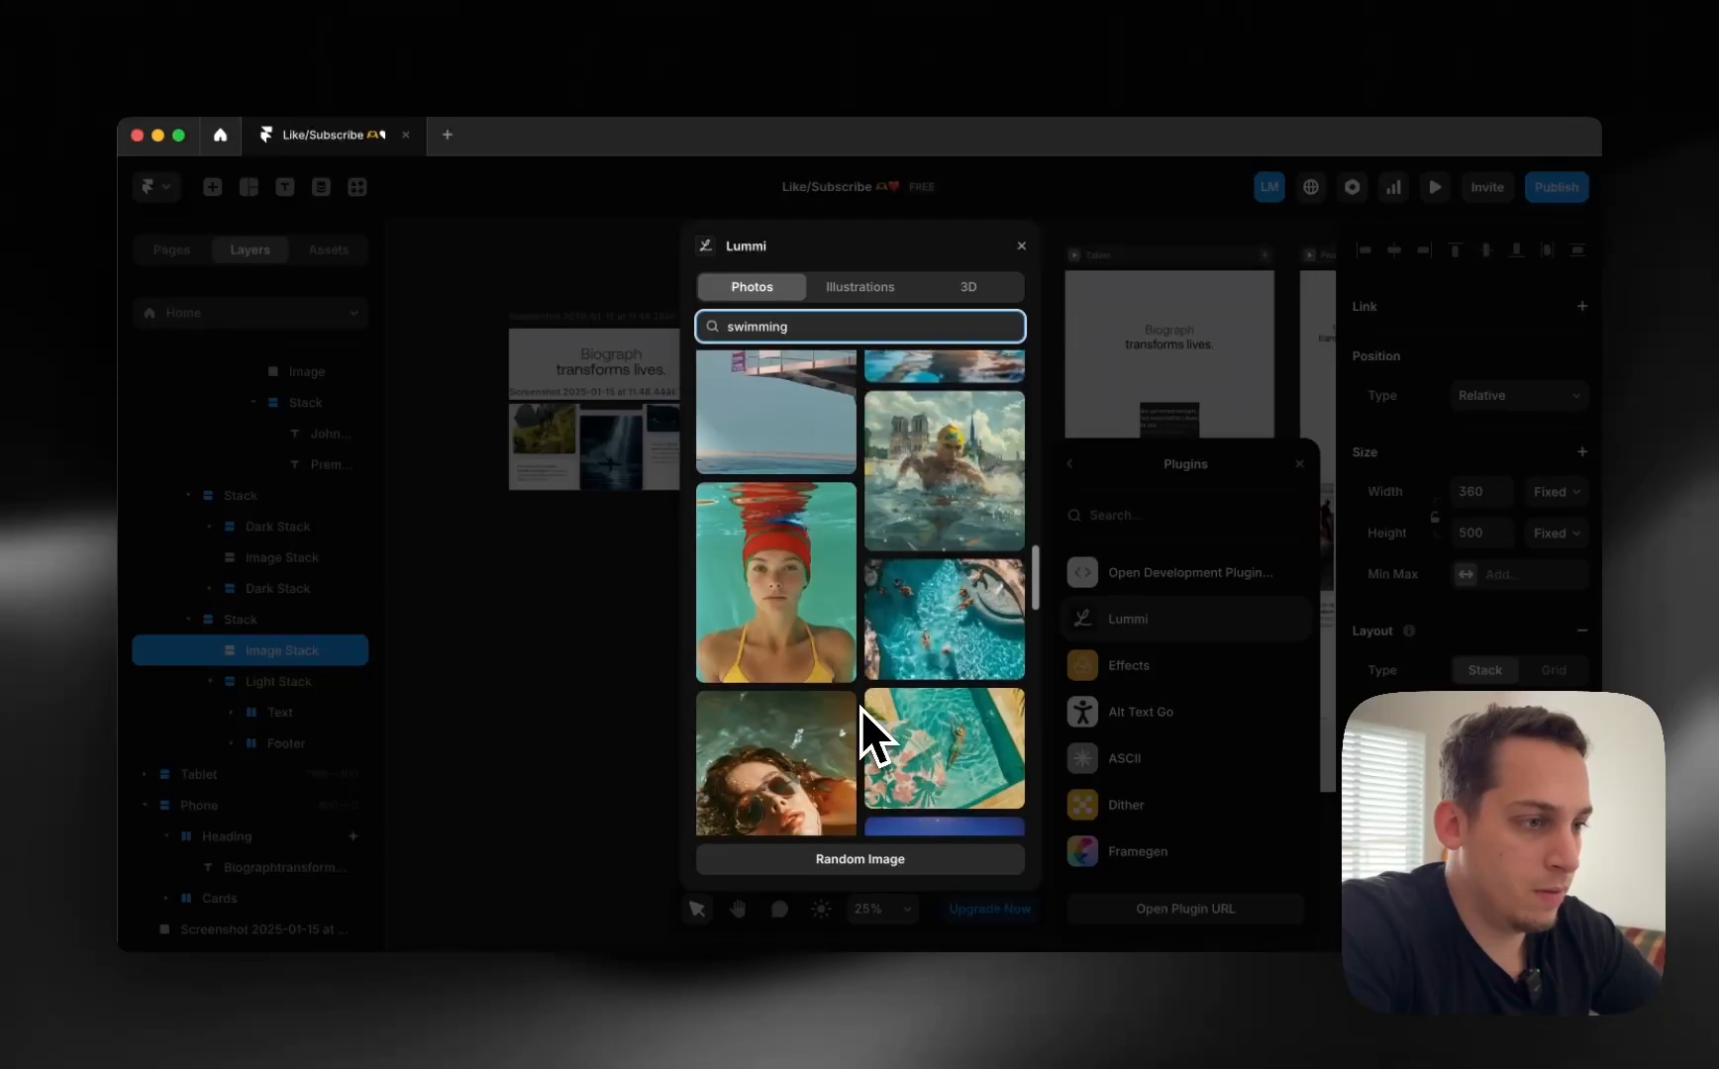
scroll(861, 709, "down", 5)
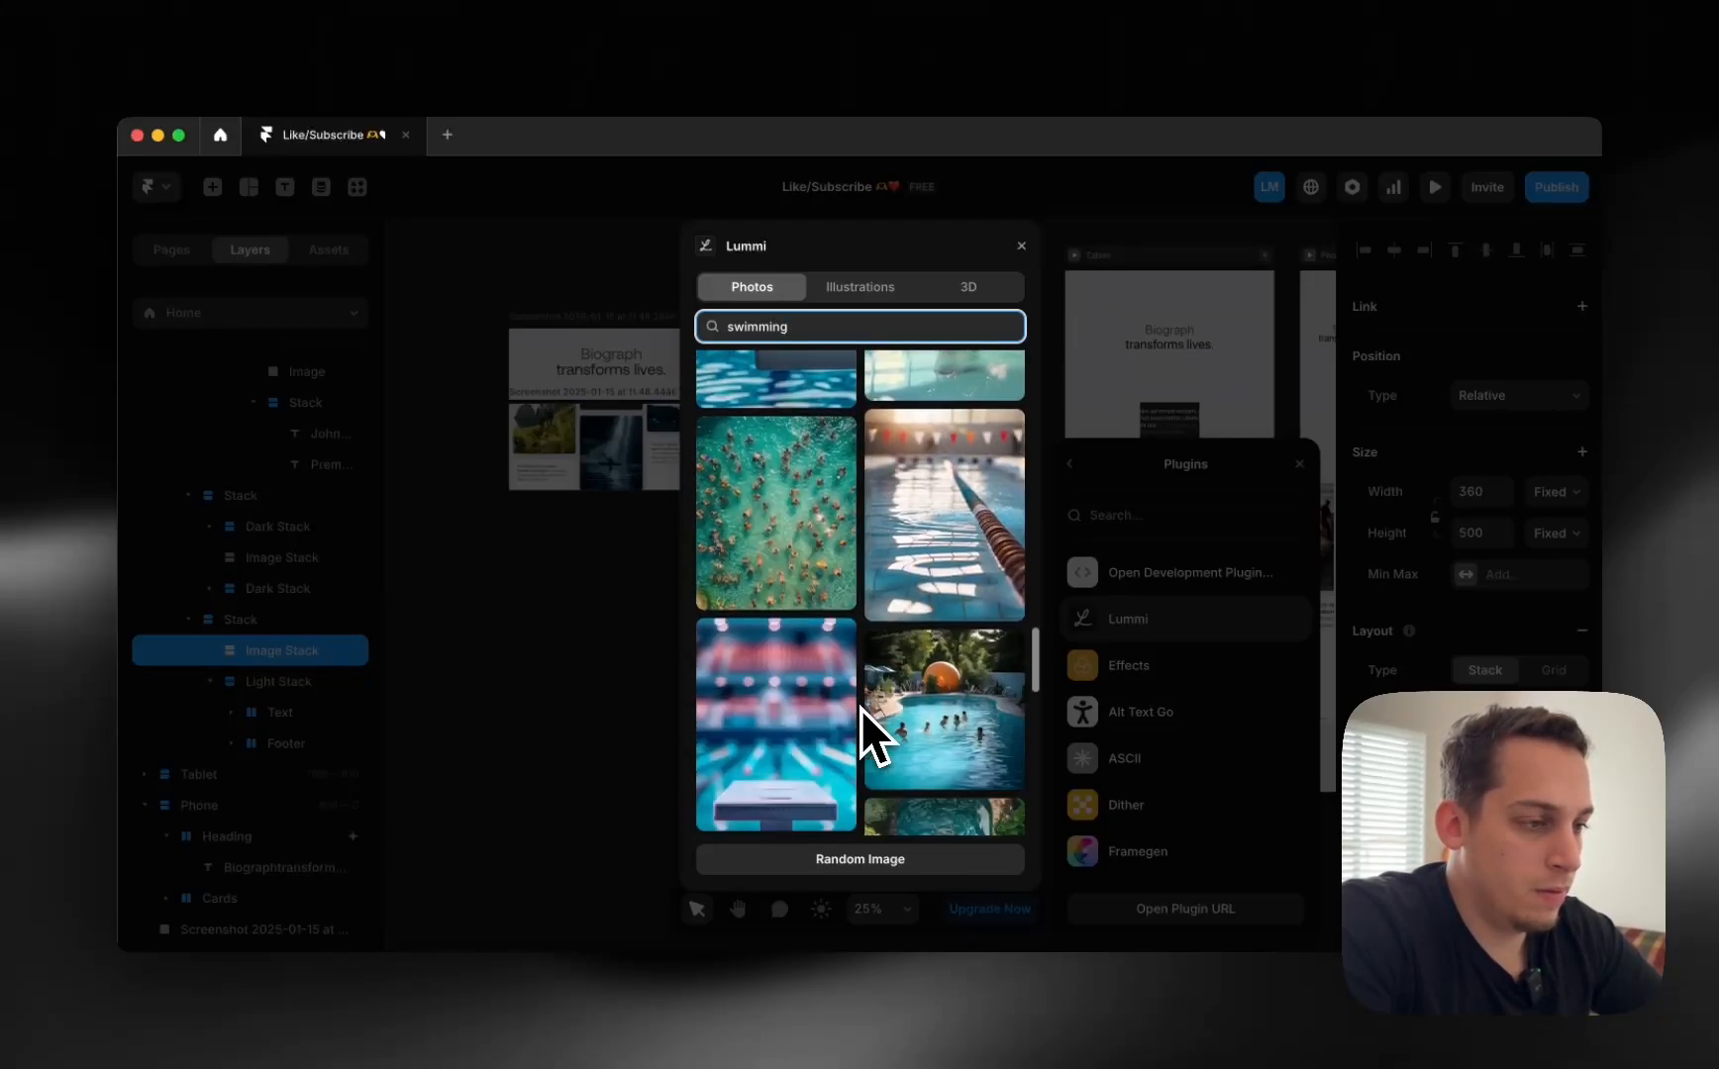
scroll(860, 709, "down", 6)
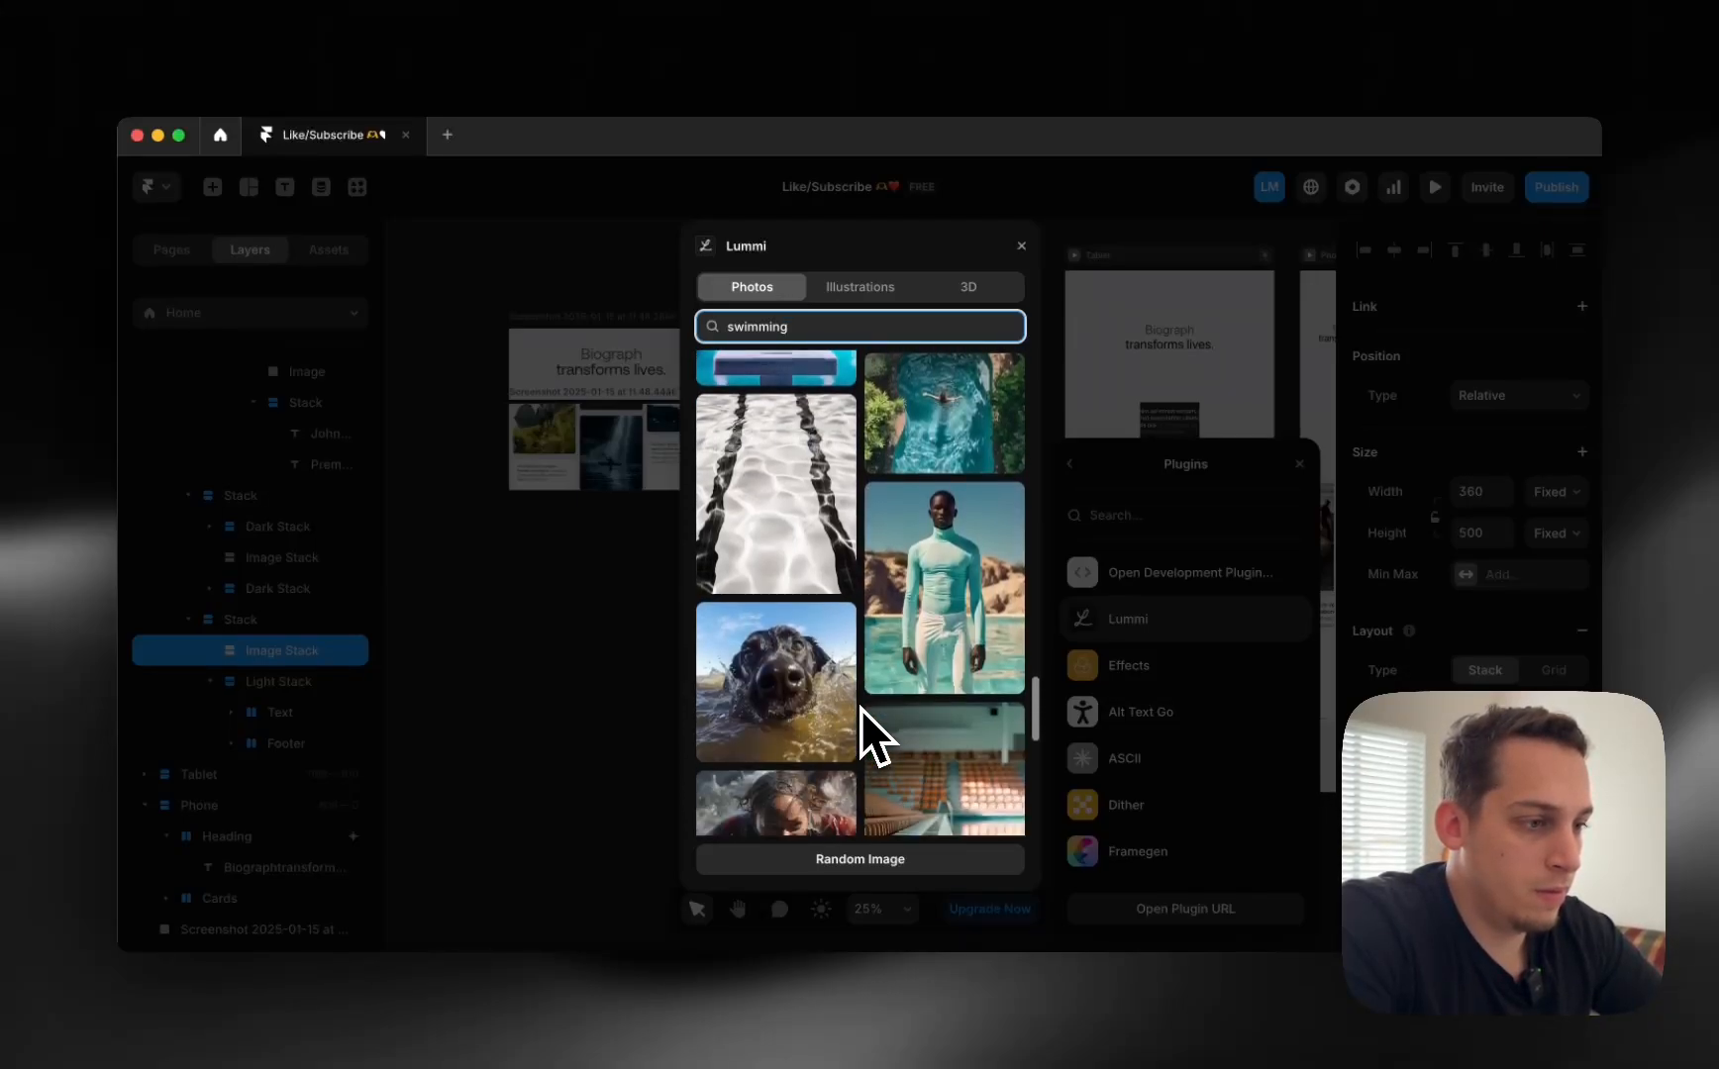
scroll(861, 709, "down", 8)
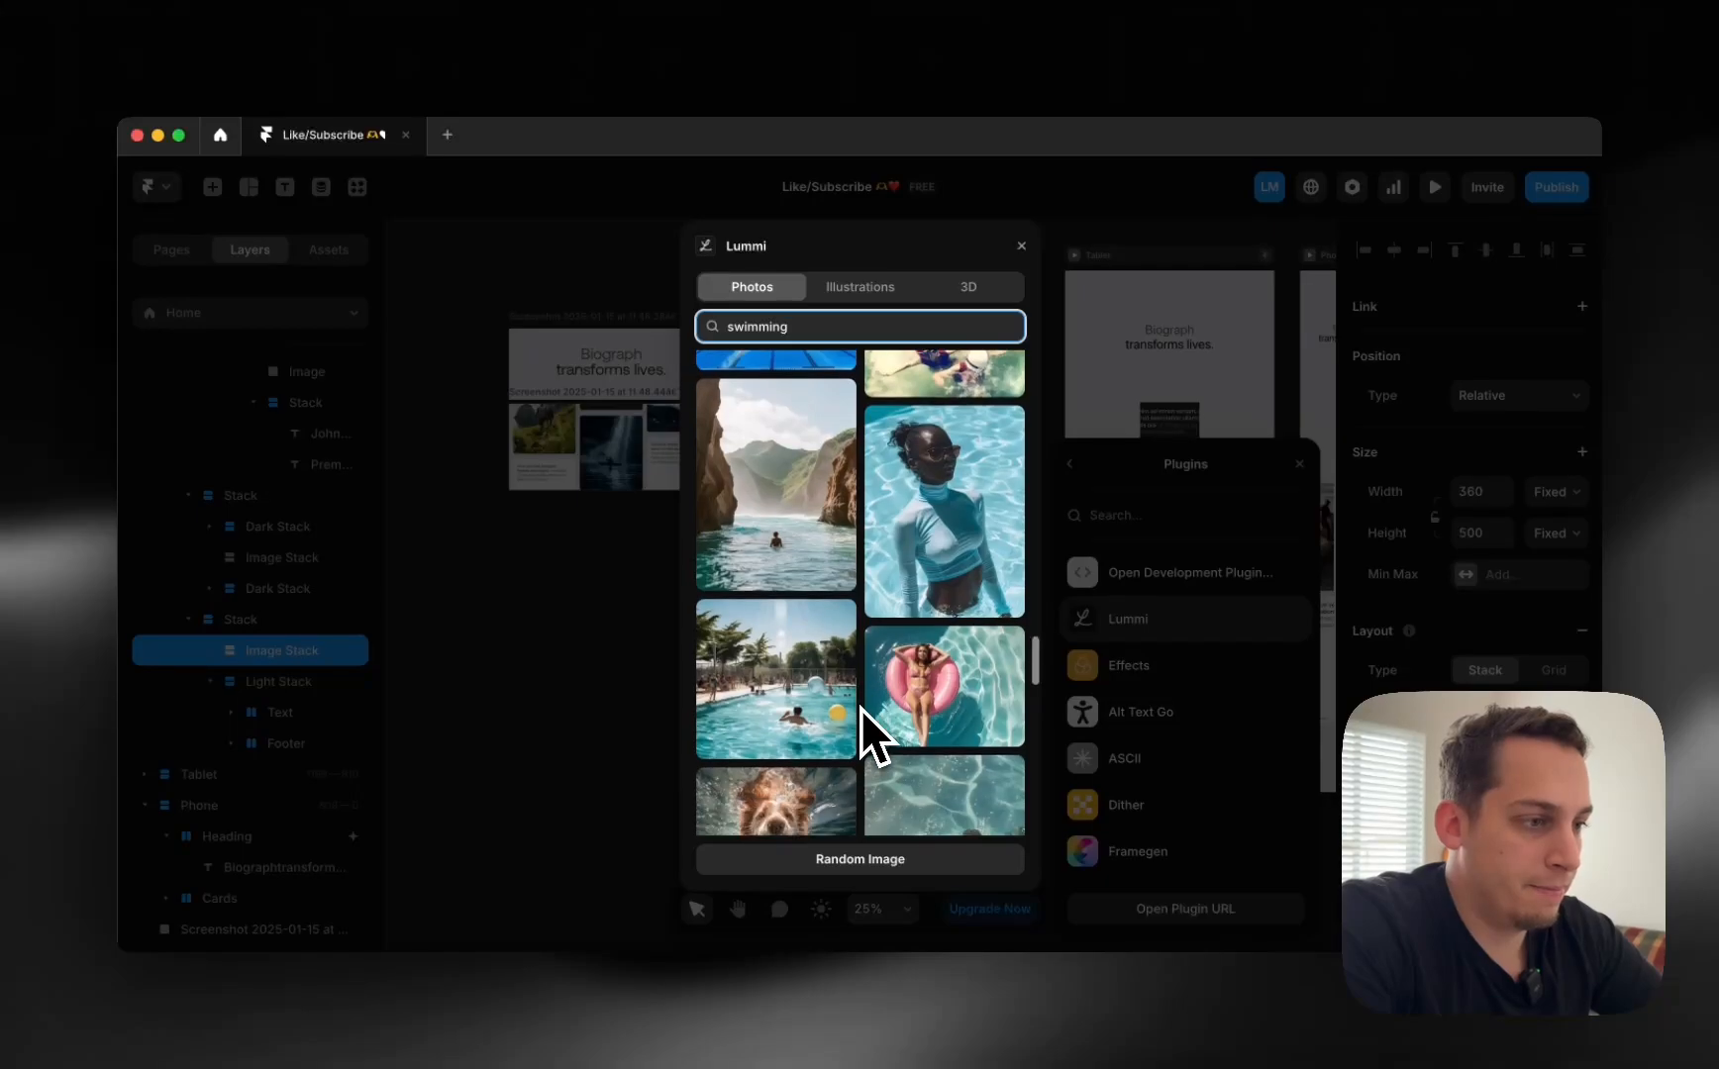
Refine the Lummi search to "swimming blur" and fill the third column's image card with the black-and-white blurred running man.
left_click(807, 337)
type("blur")
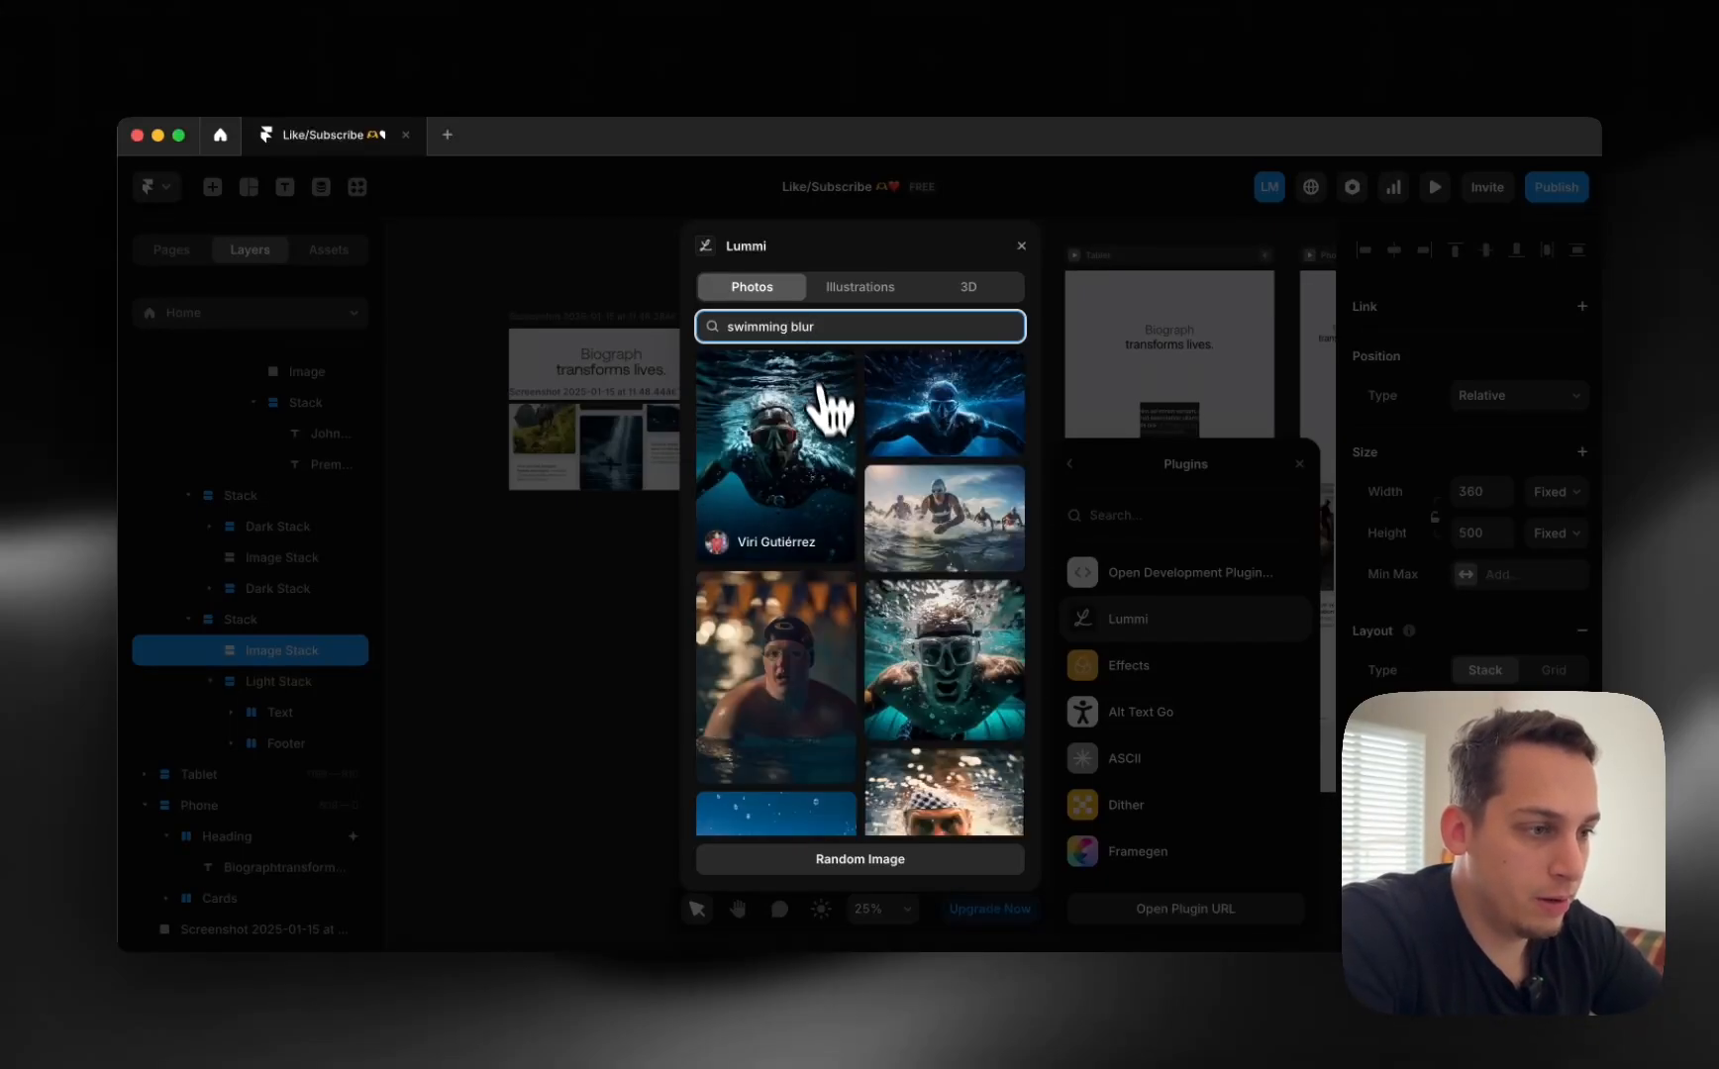
scroll(825, 509, "down", 3)
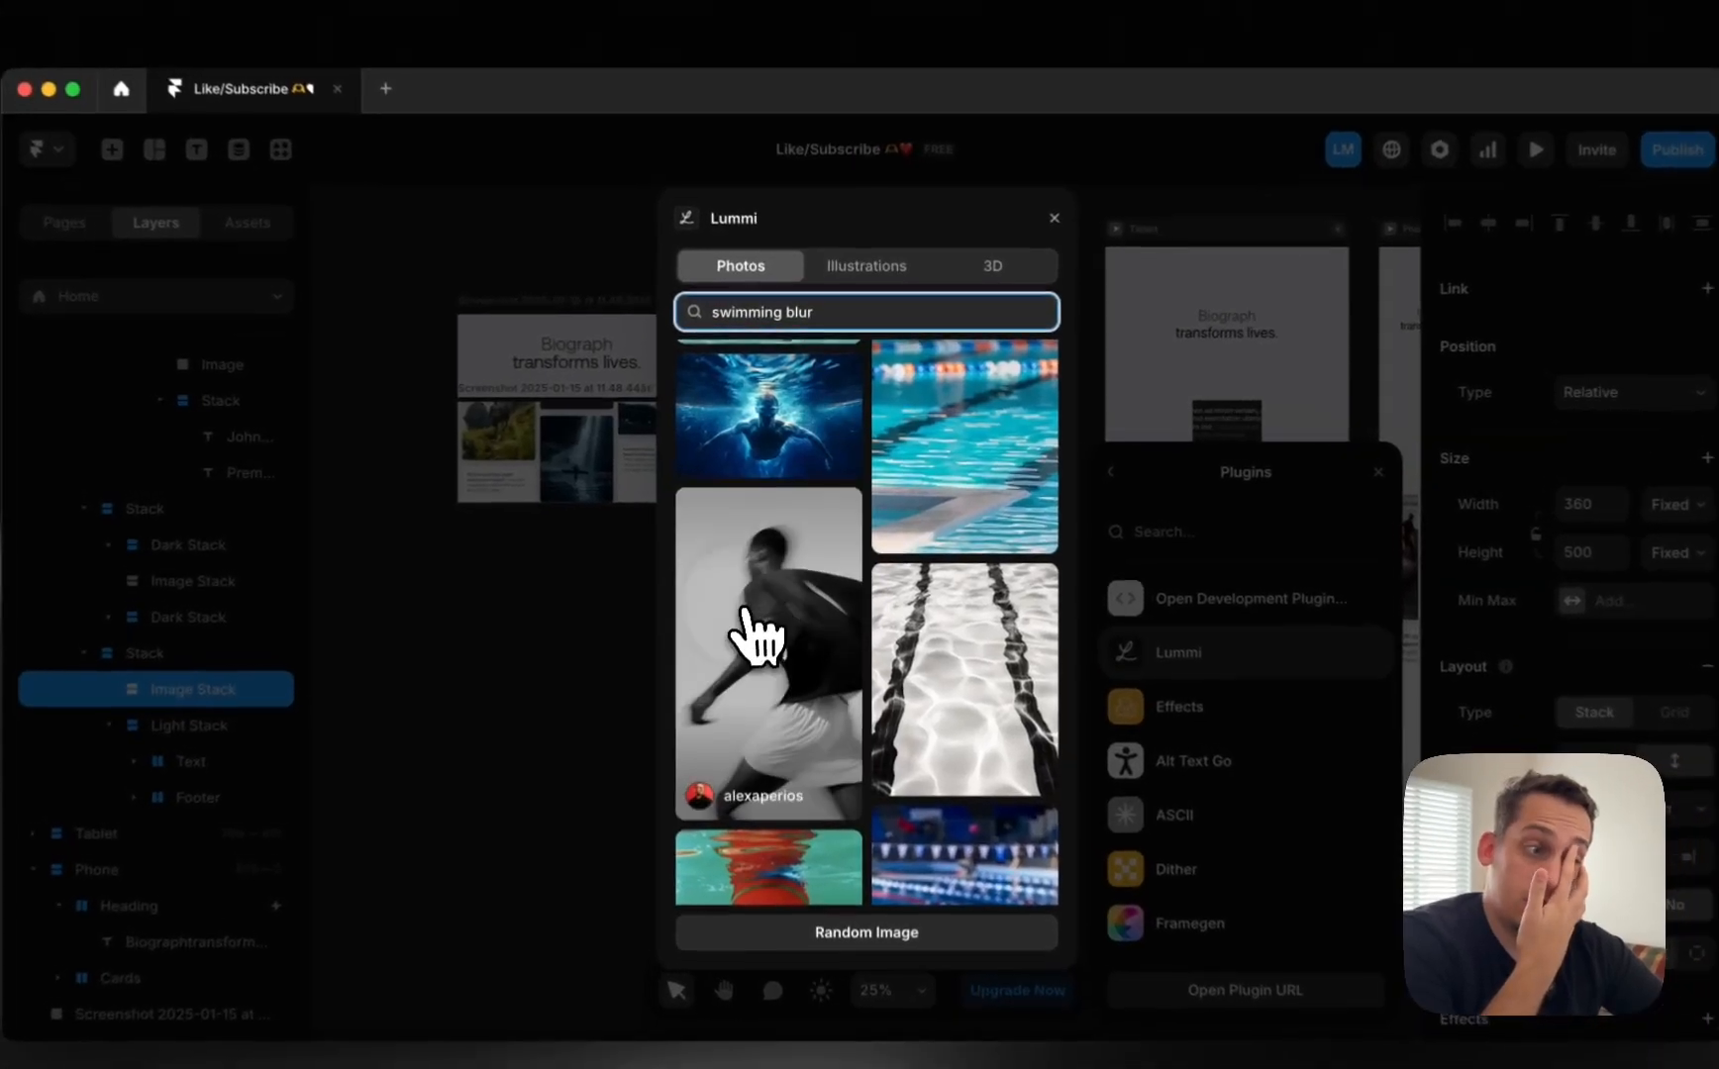
left_click(1063, 211)
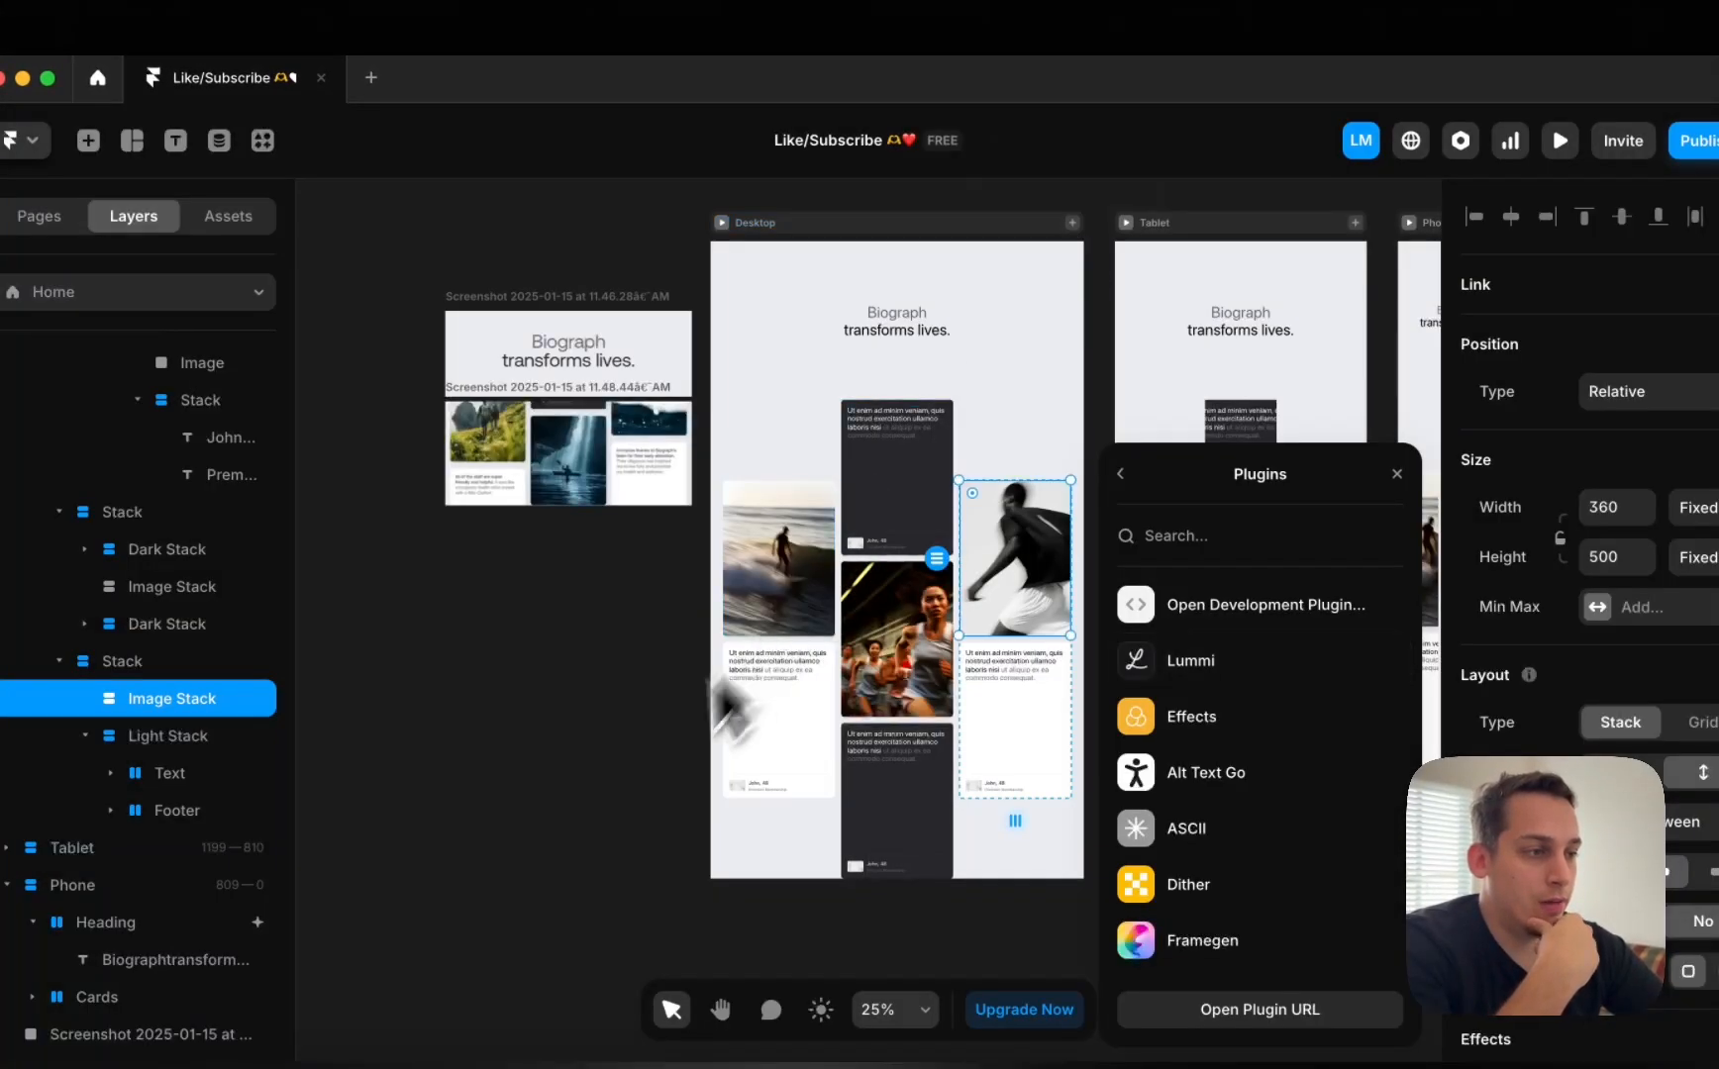
left_click(627, 753)
Preview the Desktop page and examine how the three-column card section looks while scrolling.
scroll(637, 738, "right", 2)
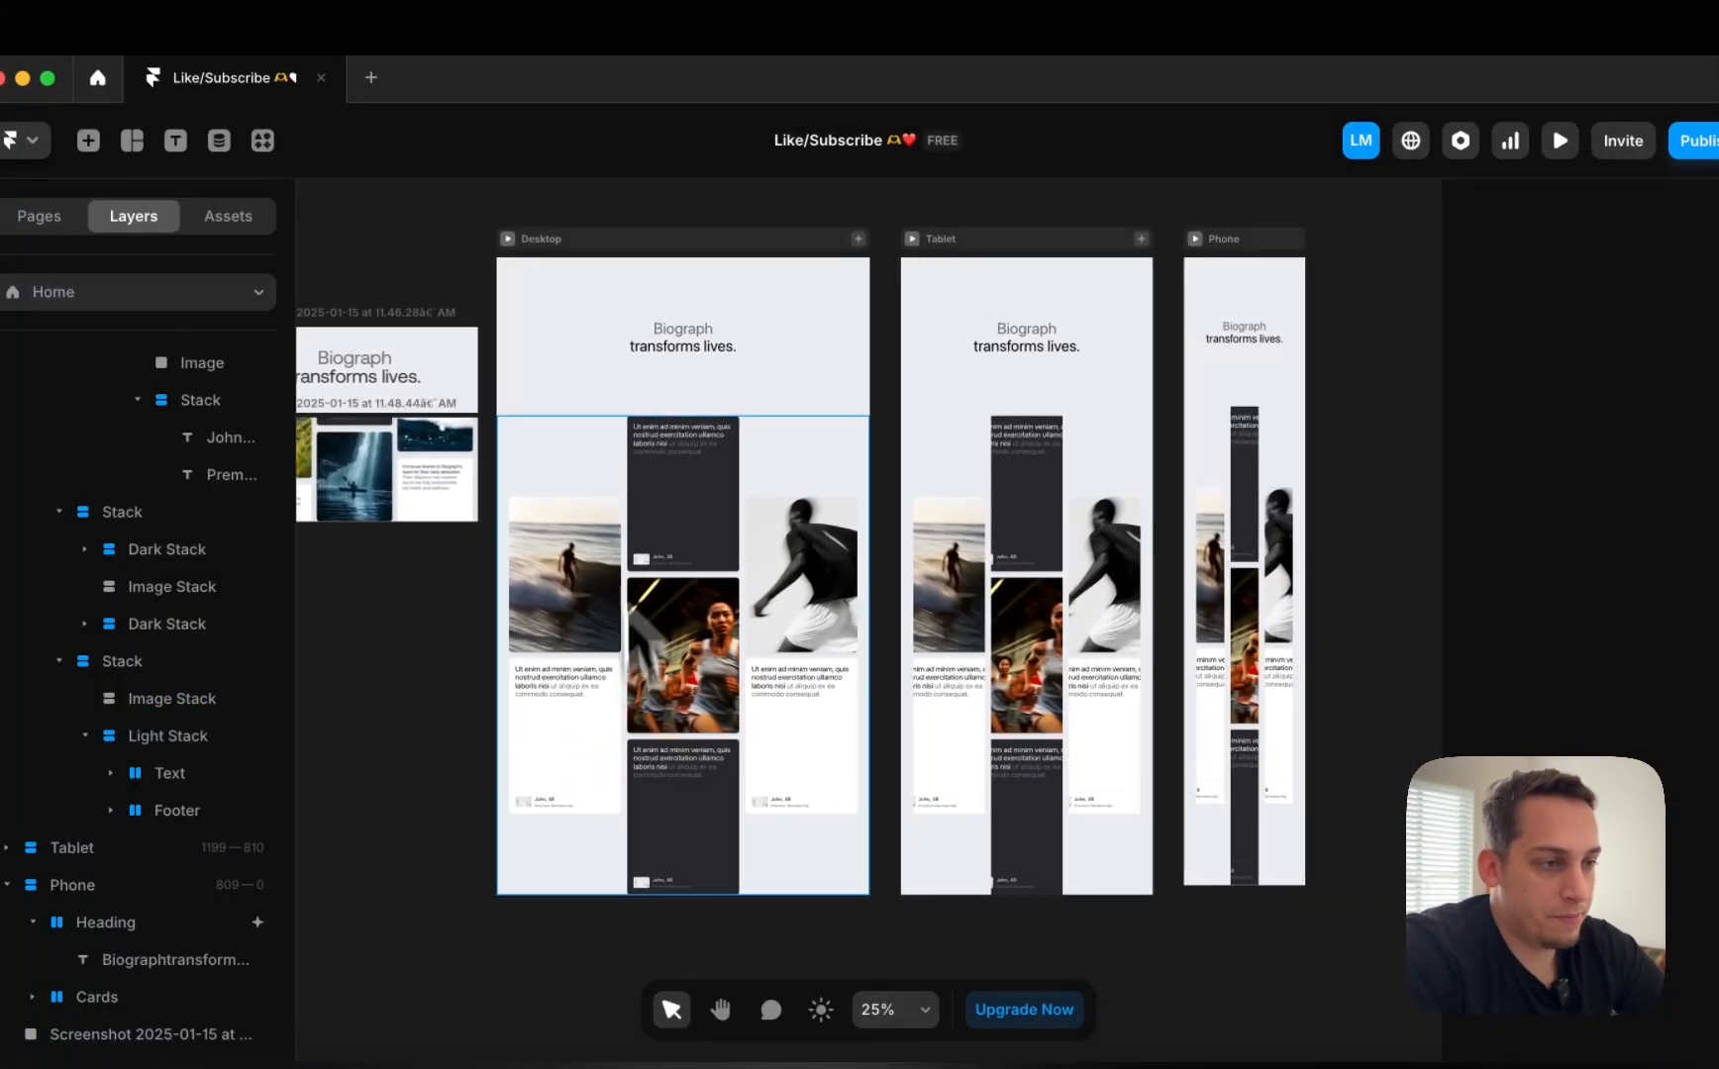
scroll(673, 440, "up", 3)
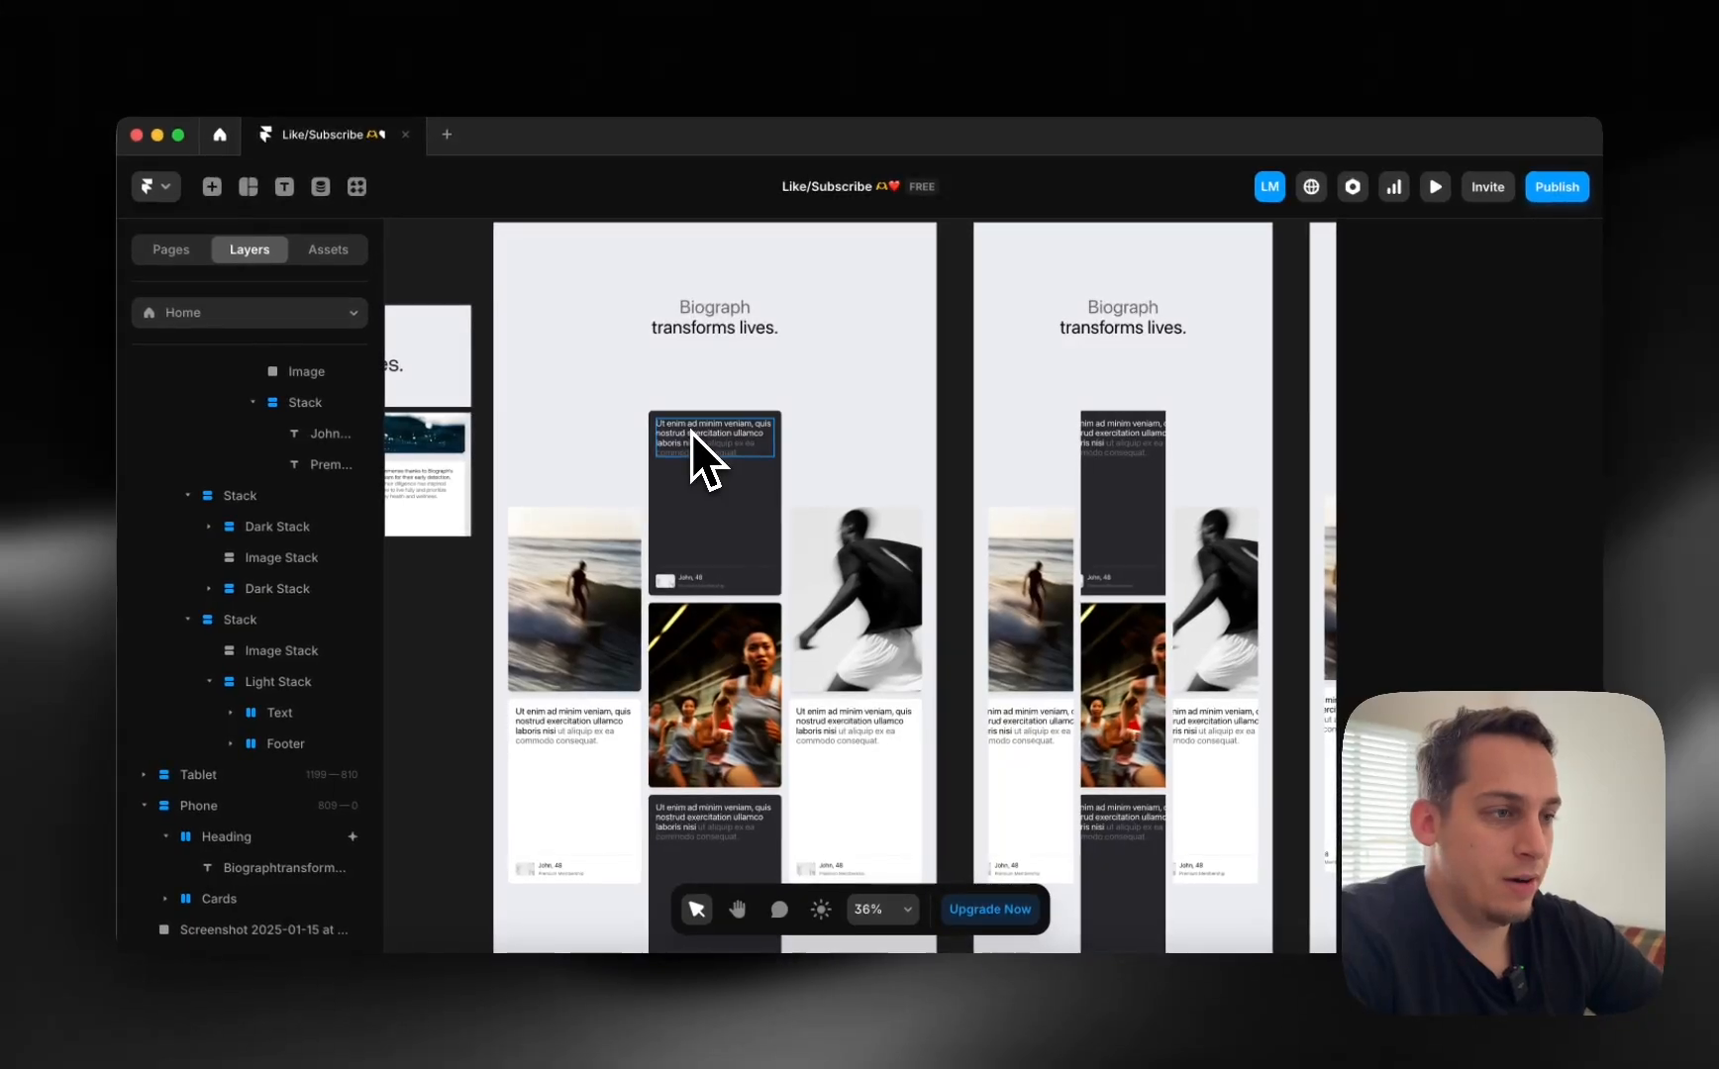
scroll(691, 430, "left", 2)
scroll(653, 596, "up", 1)
scroll(653, 596, "right", 1)
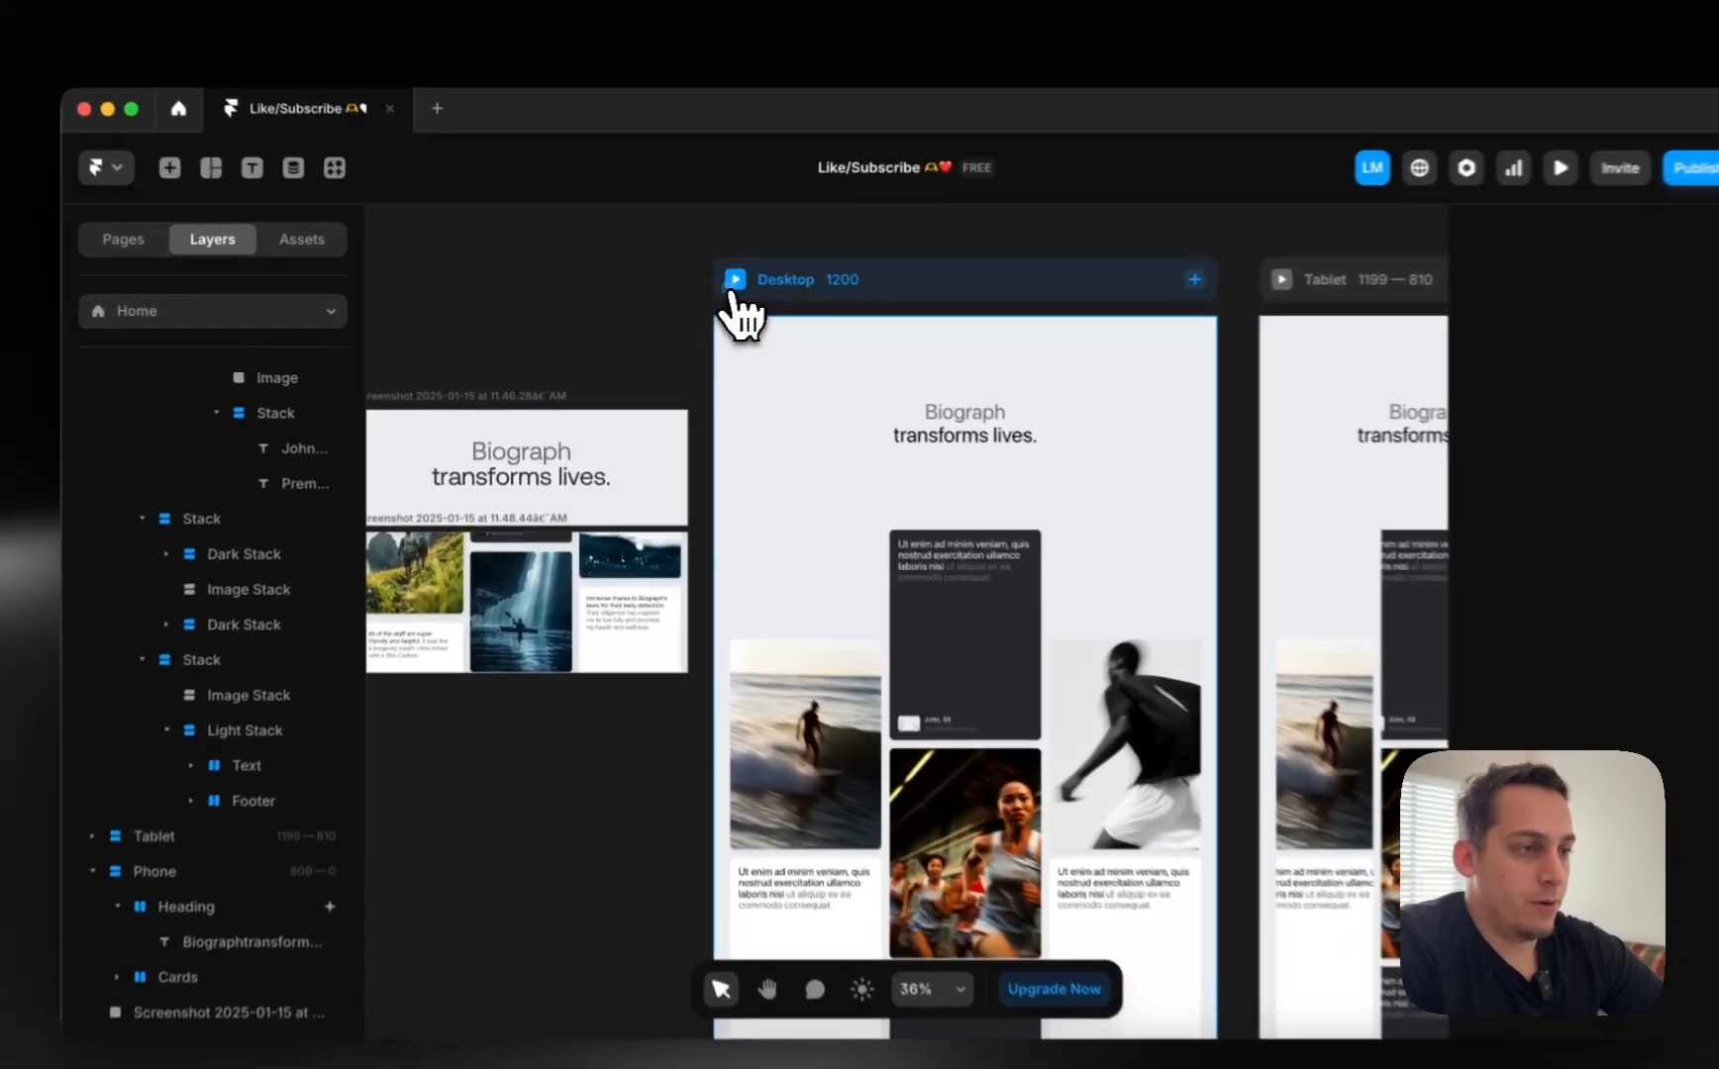
left_click(735, 282)
scroll(718, 649, "down", 6)
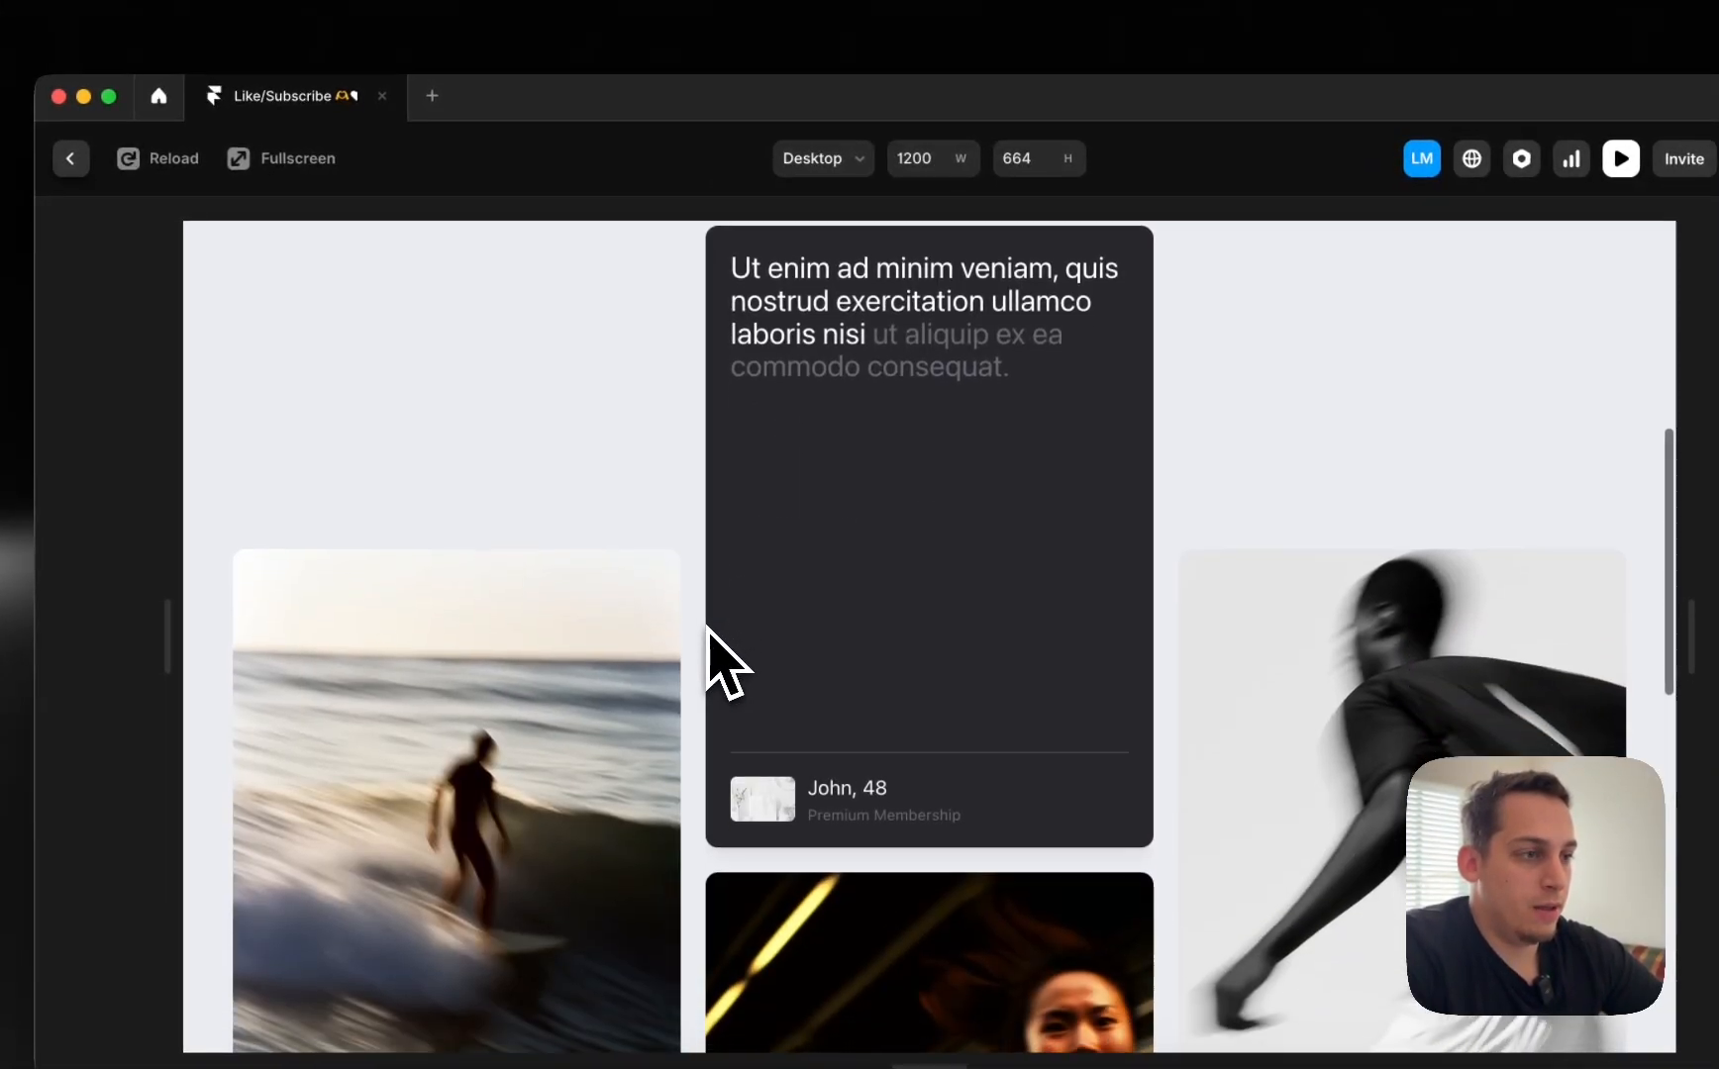
scroll(711, 642, "up", 6)
scroll(709, 633, "down", 4)
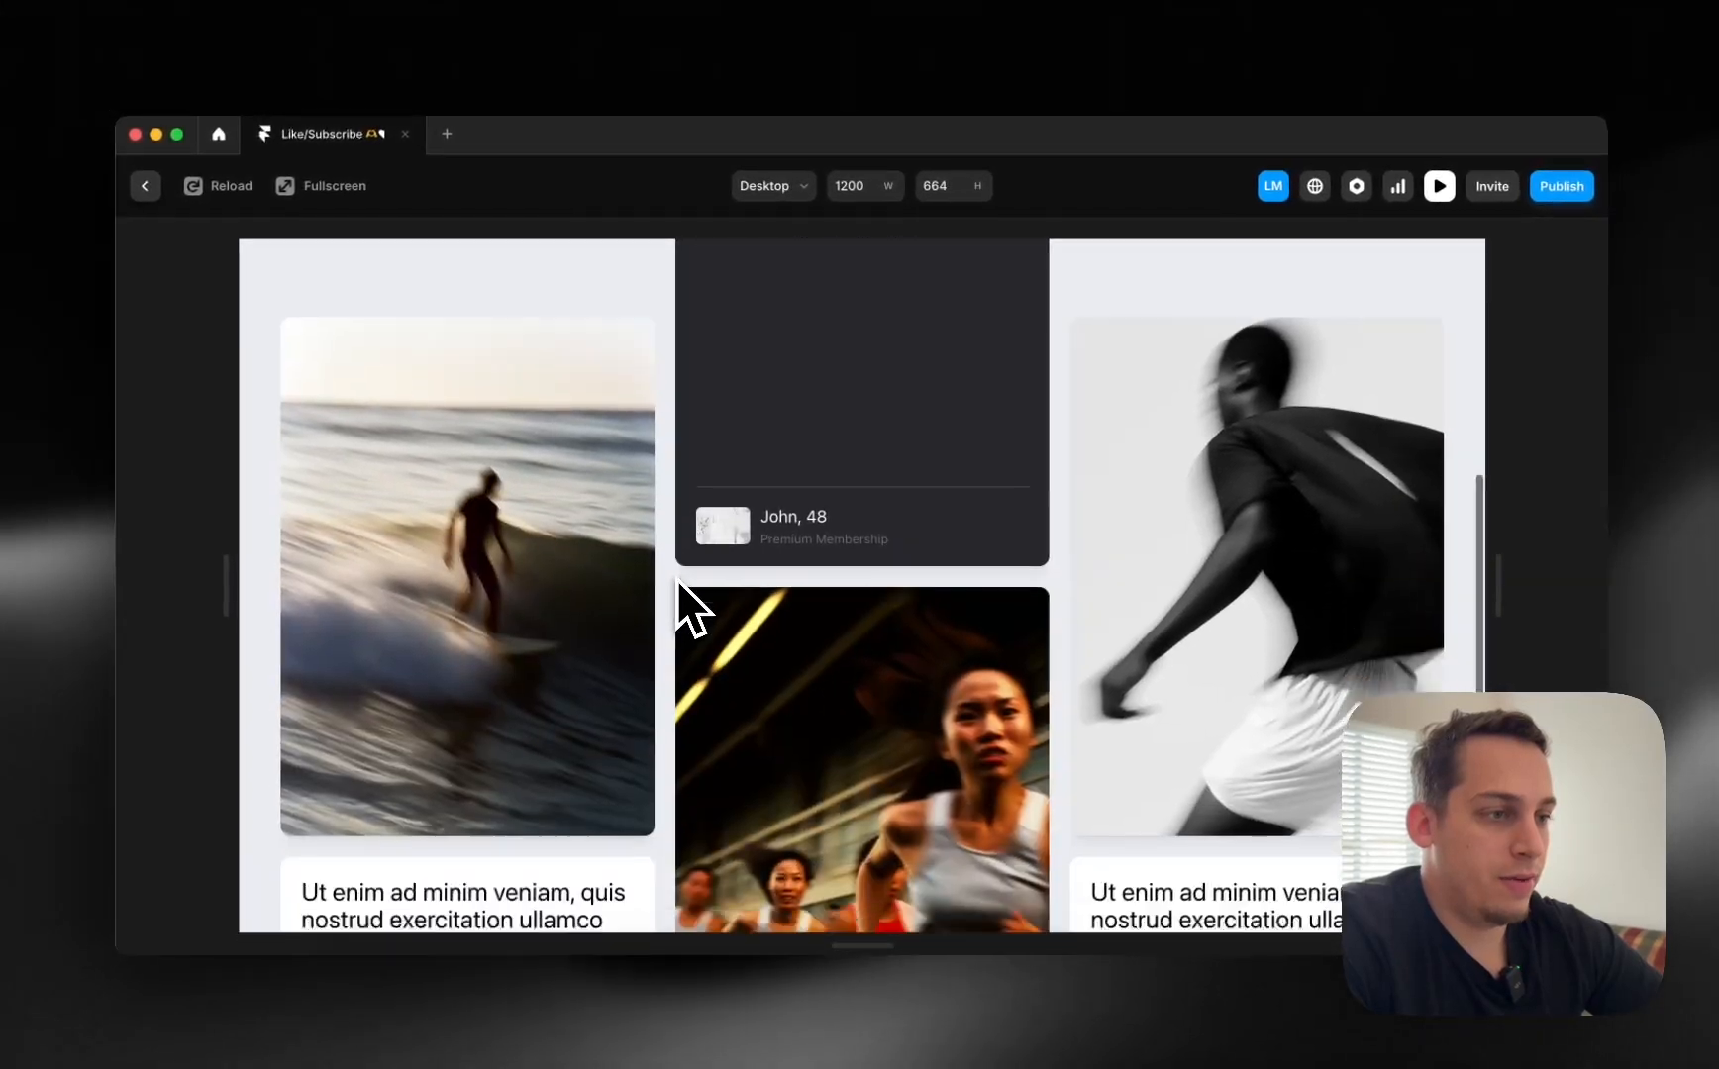
scroll(709, 634, "up", 4)
scroll(709, 634, "down", 6)
scroll(675, 579, "down", 3)
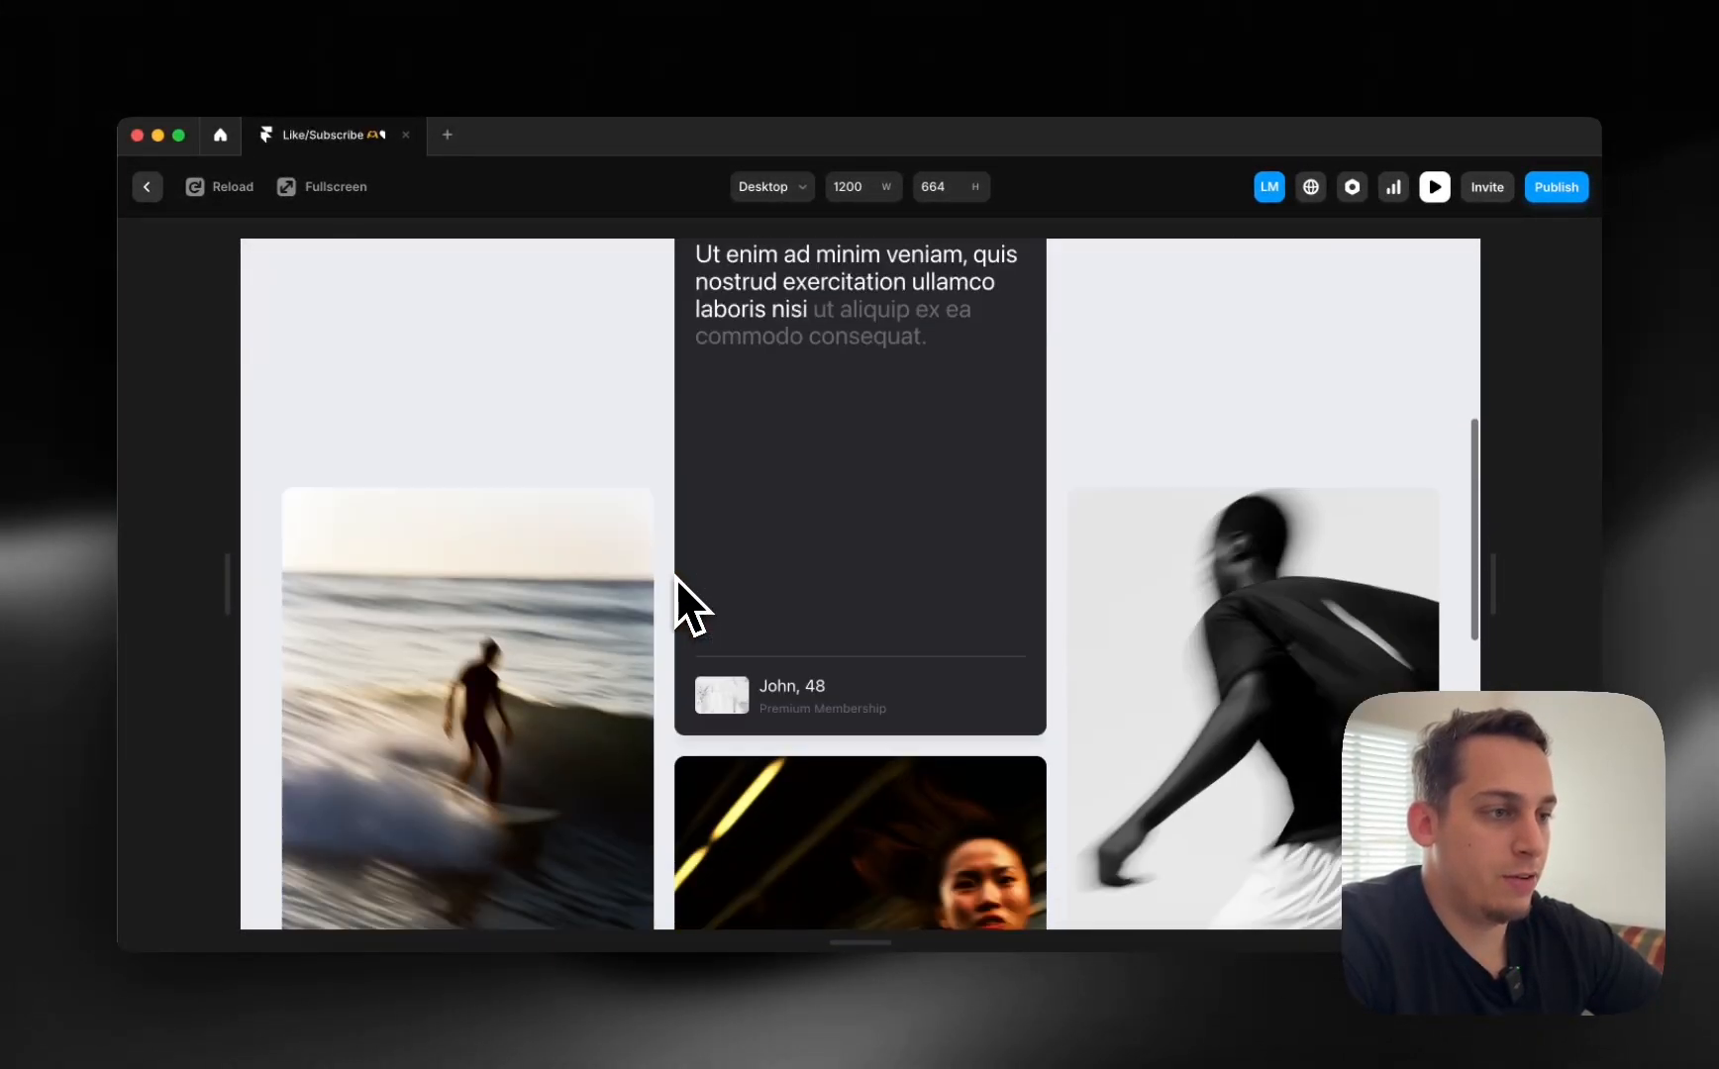
Examine how the three card columns line up while scrolling the Desktop preview, and return to the editing canvas.
scroll(675, 579, "up", 10)
scroll(735, 662, "down", 8)
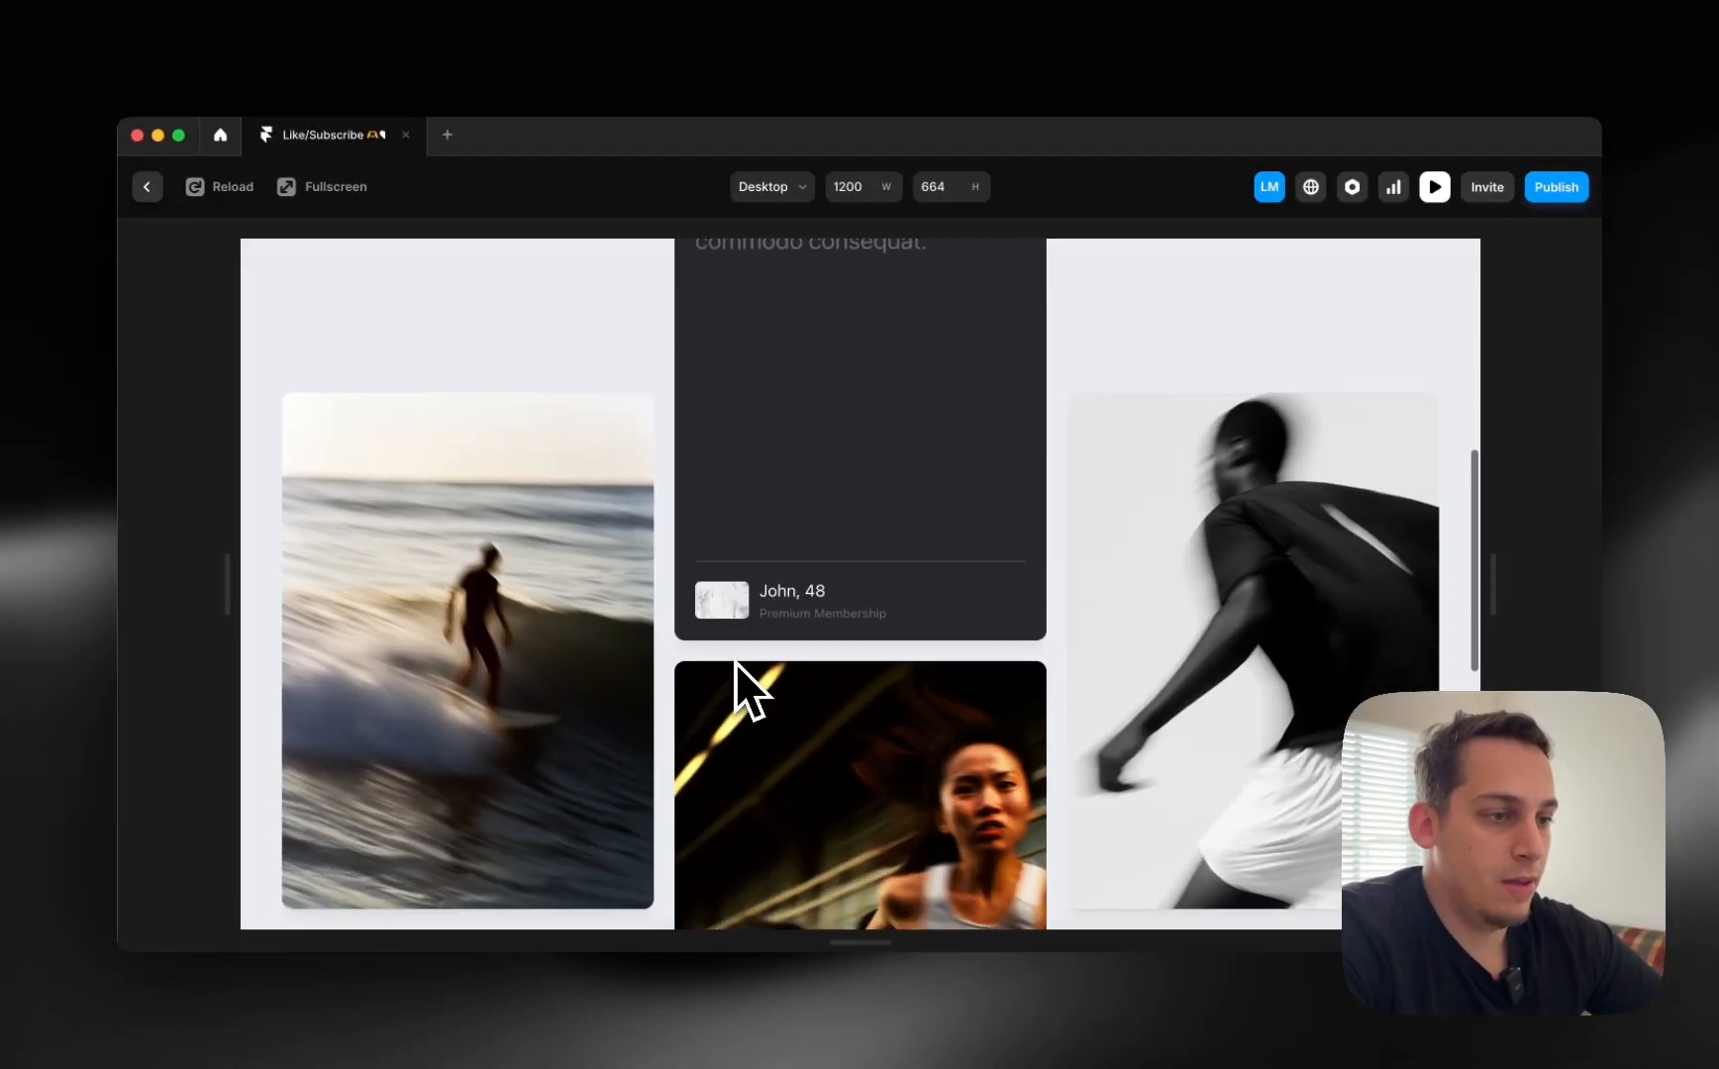
scroll(735, 662, "up", 3)
scroll(734, 663, "down", 3)
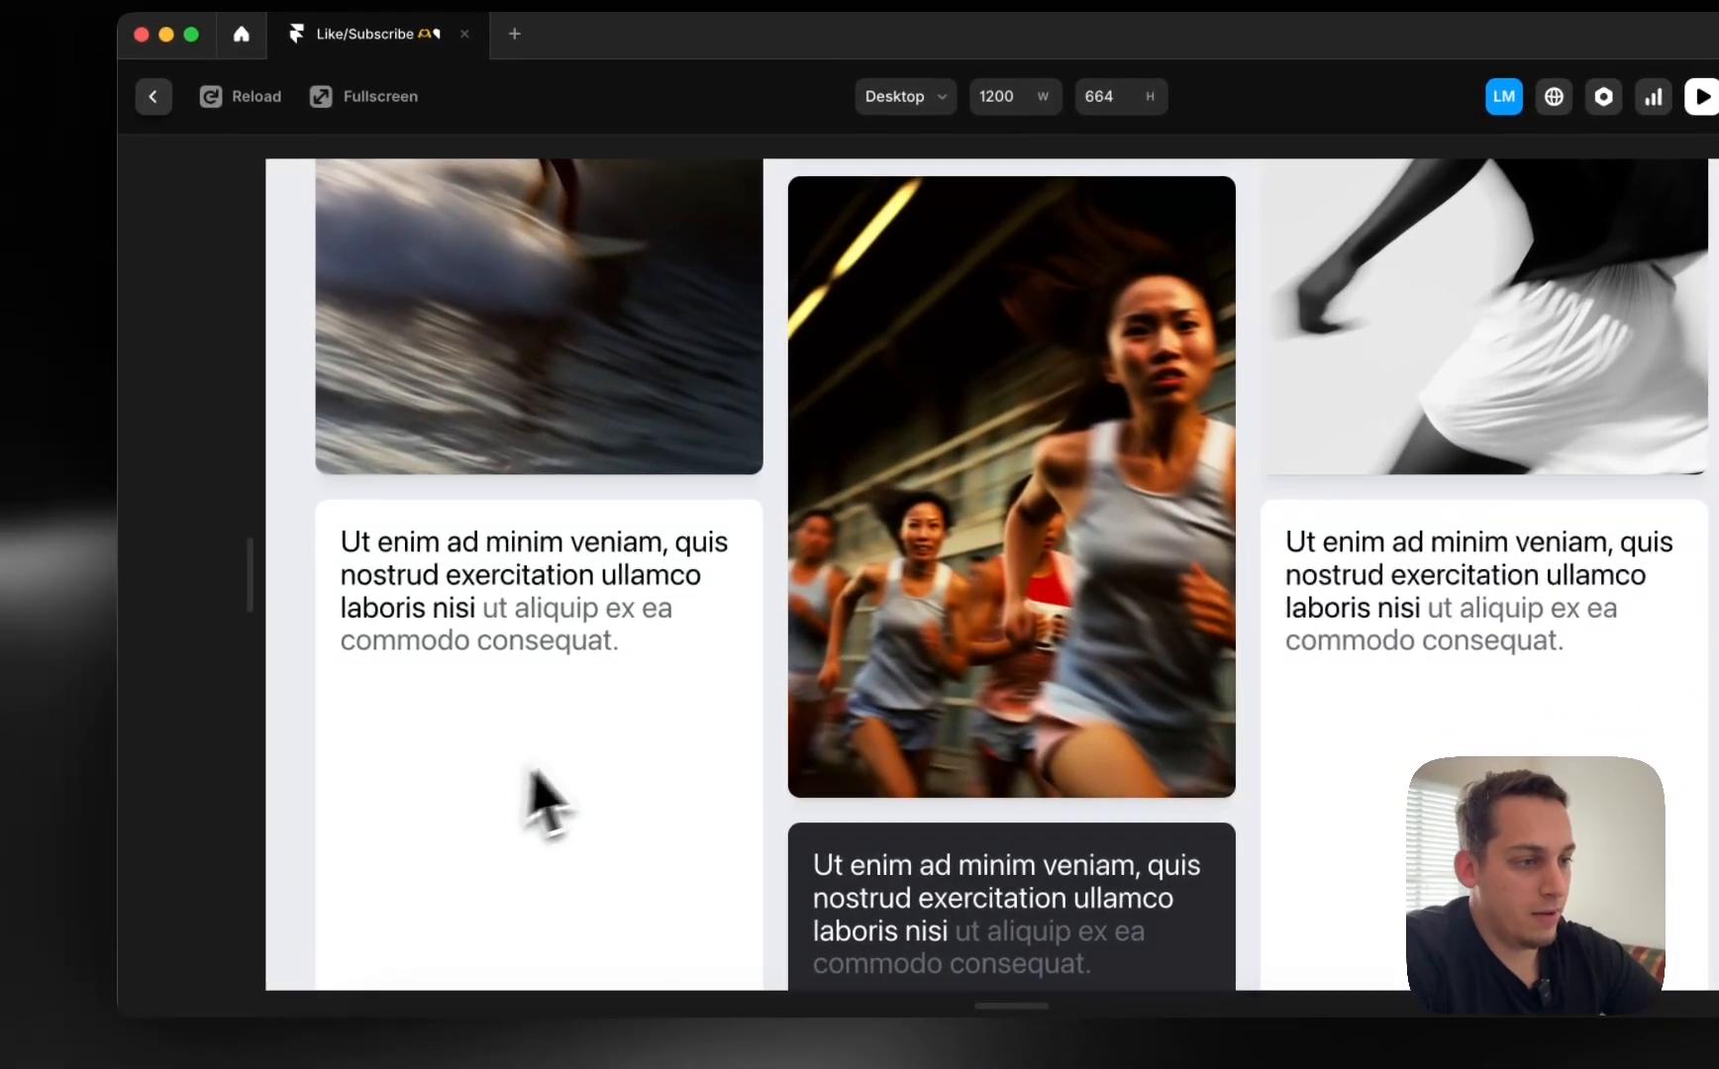
scroll(472, 766, "down", 3)
left_click(152, 94)
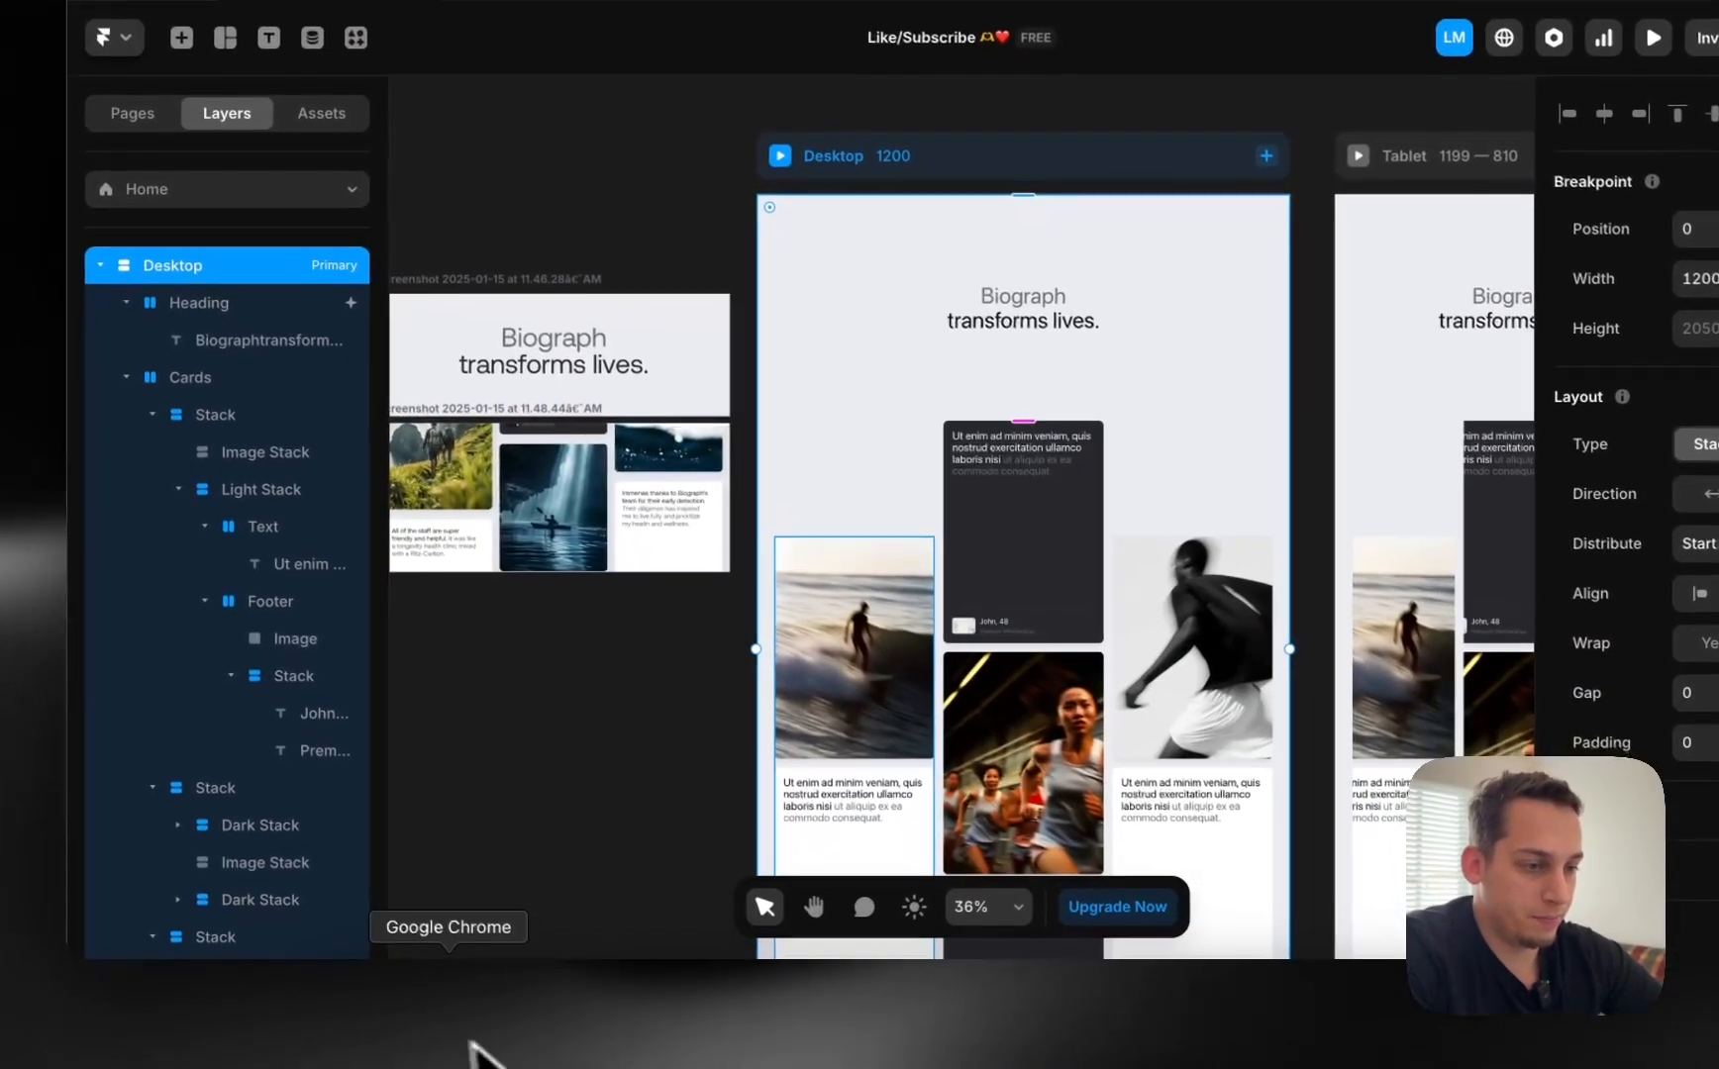
Switch to Chrome and examine how the testimonial columns on biograph.com move relative to each other while scrolling.
left_click(436, 1067)
scroll(896, 515, "up", 10)
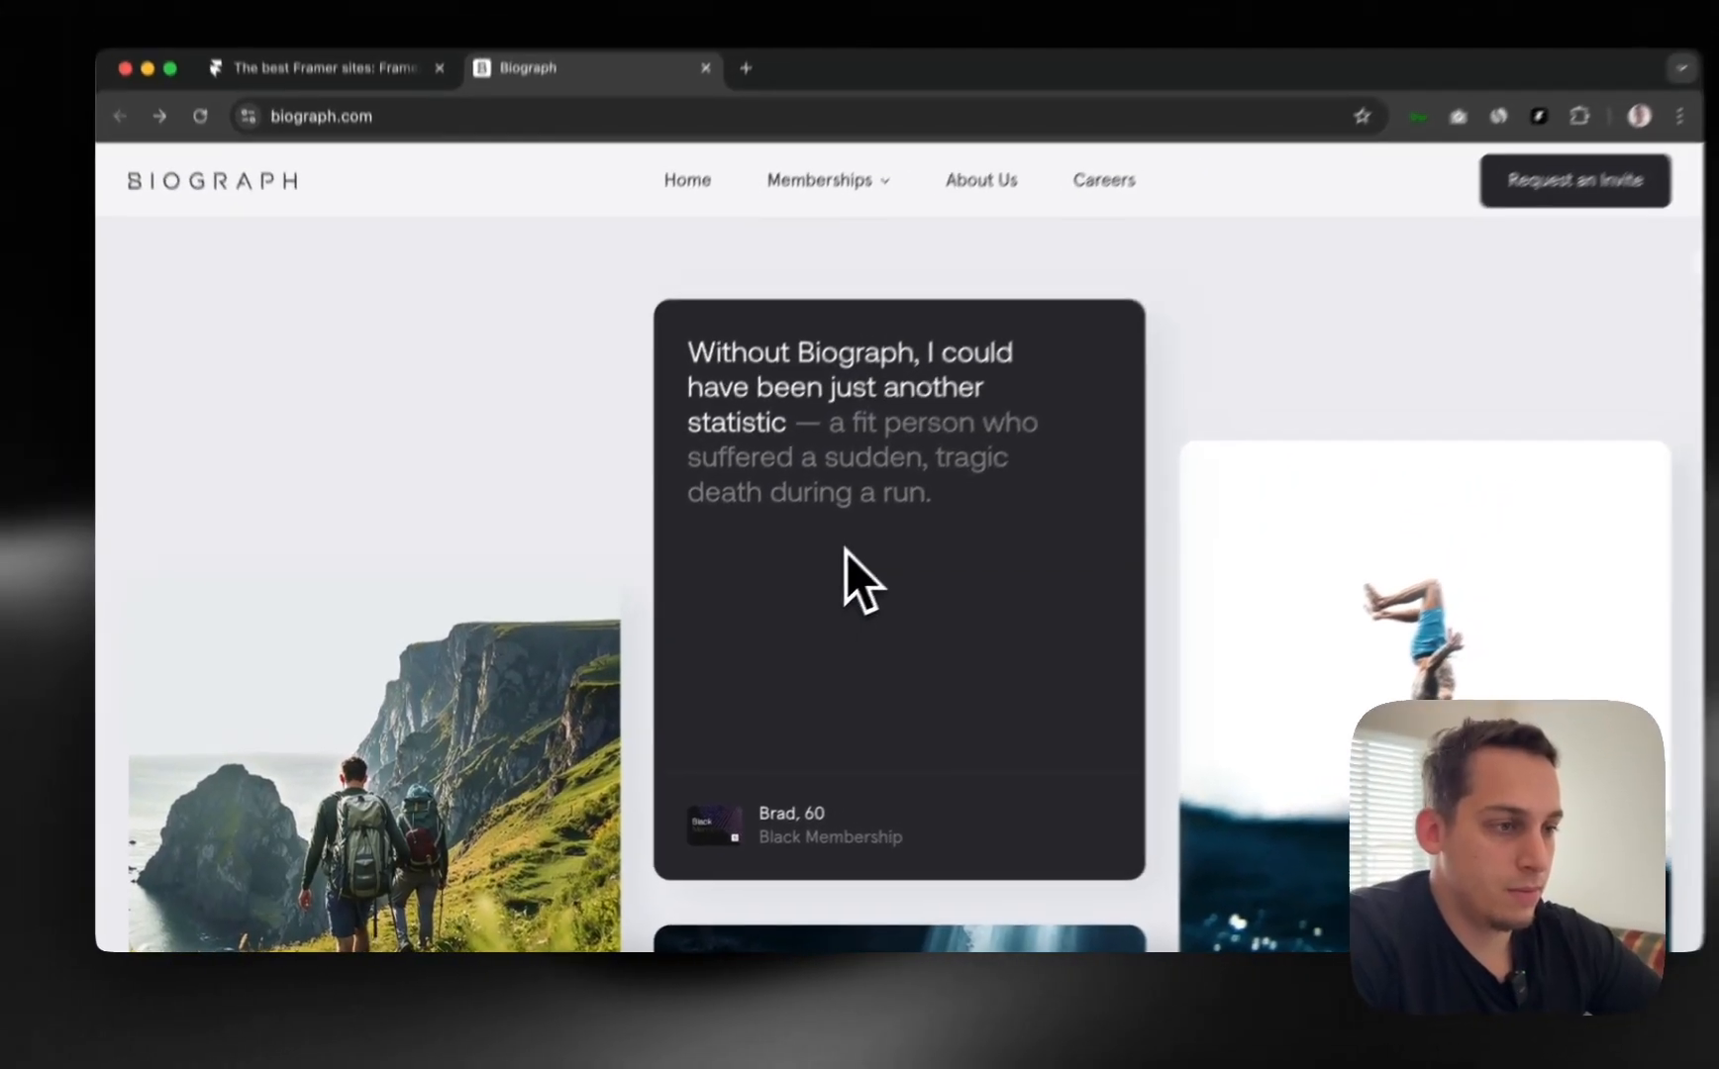
scroll(896, 503, "down", 8)
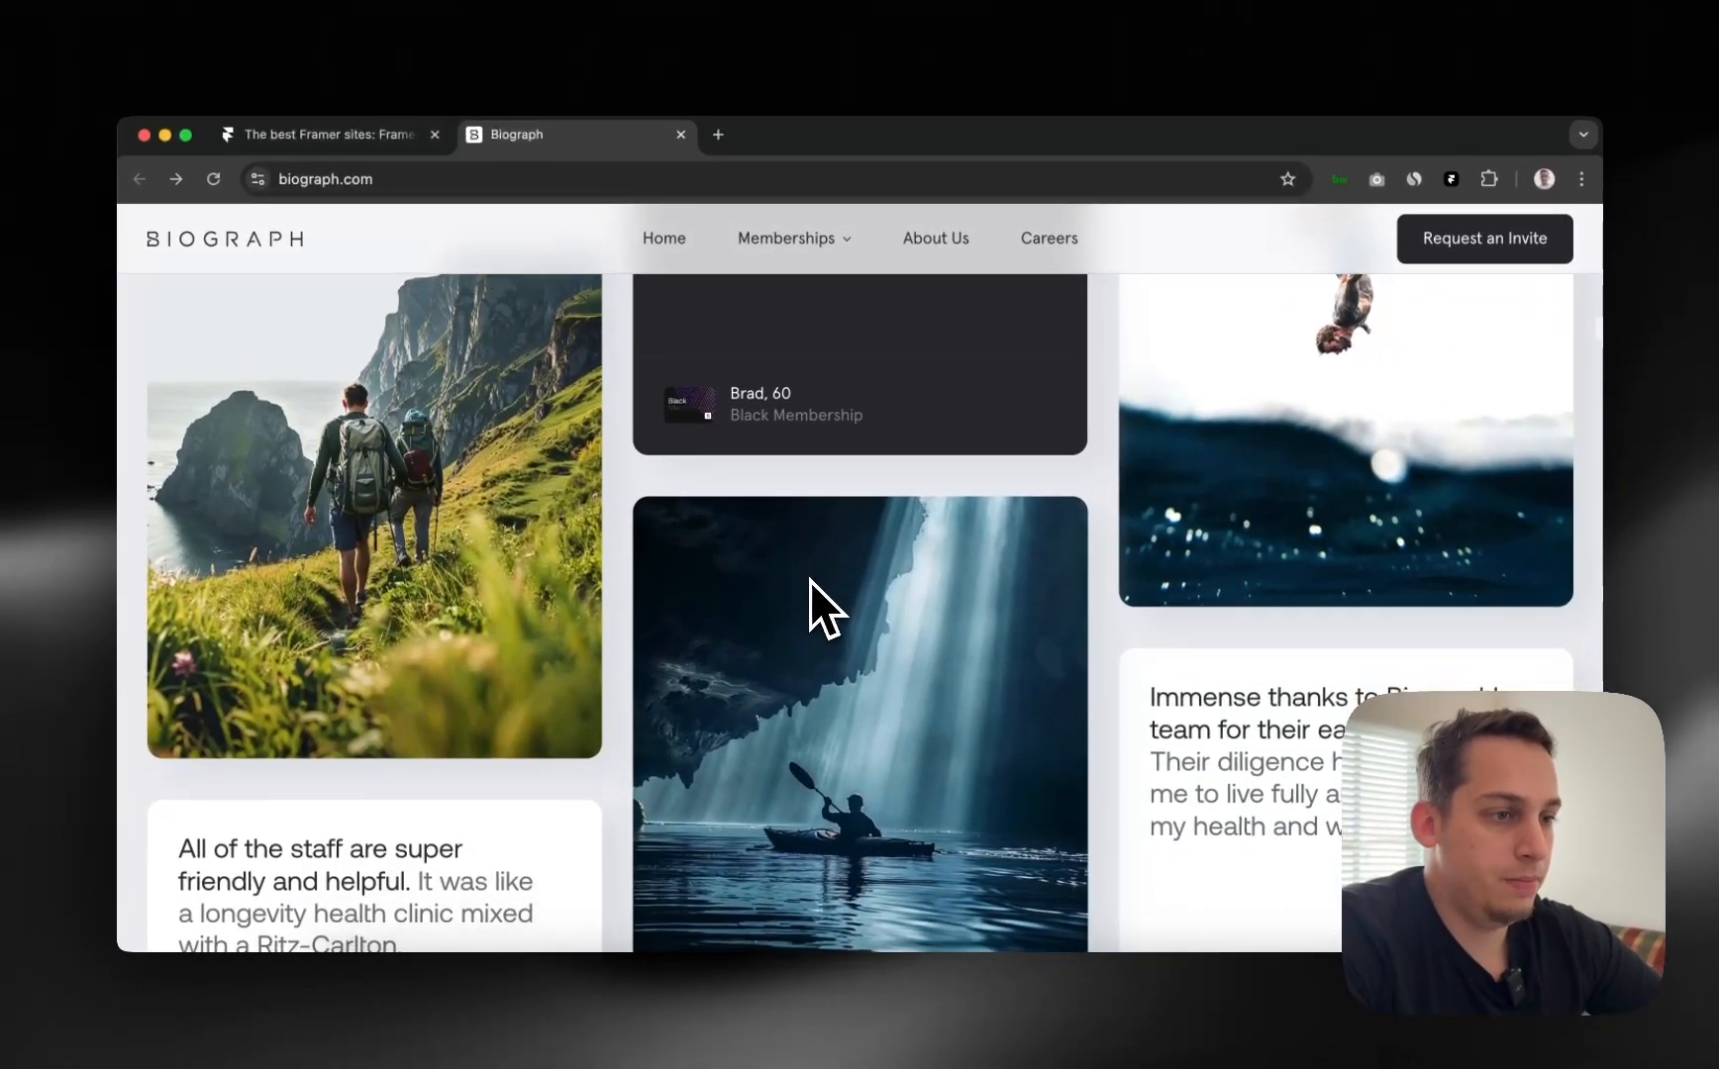
scroll(808, 581, "down", 6)
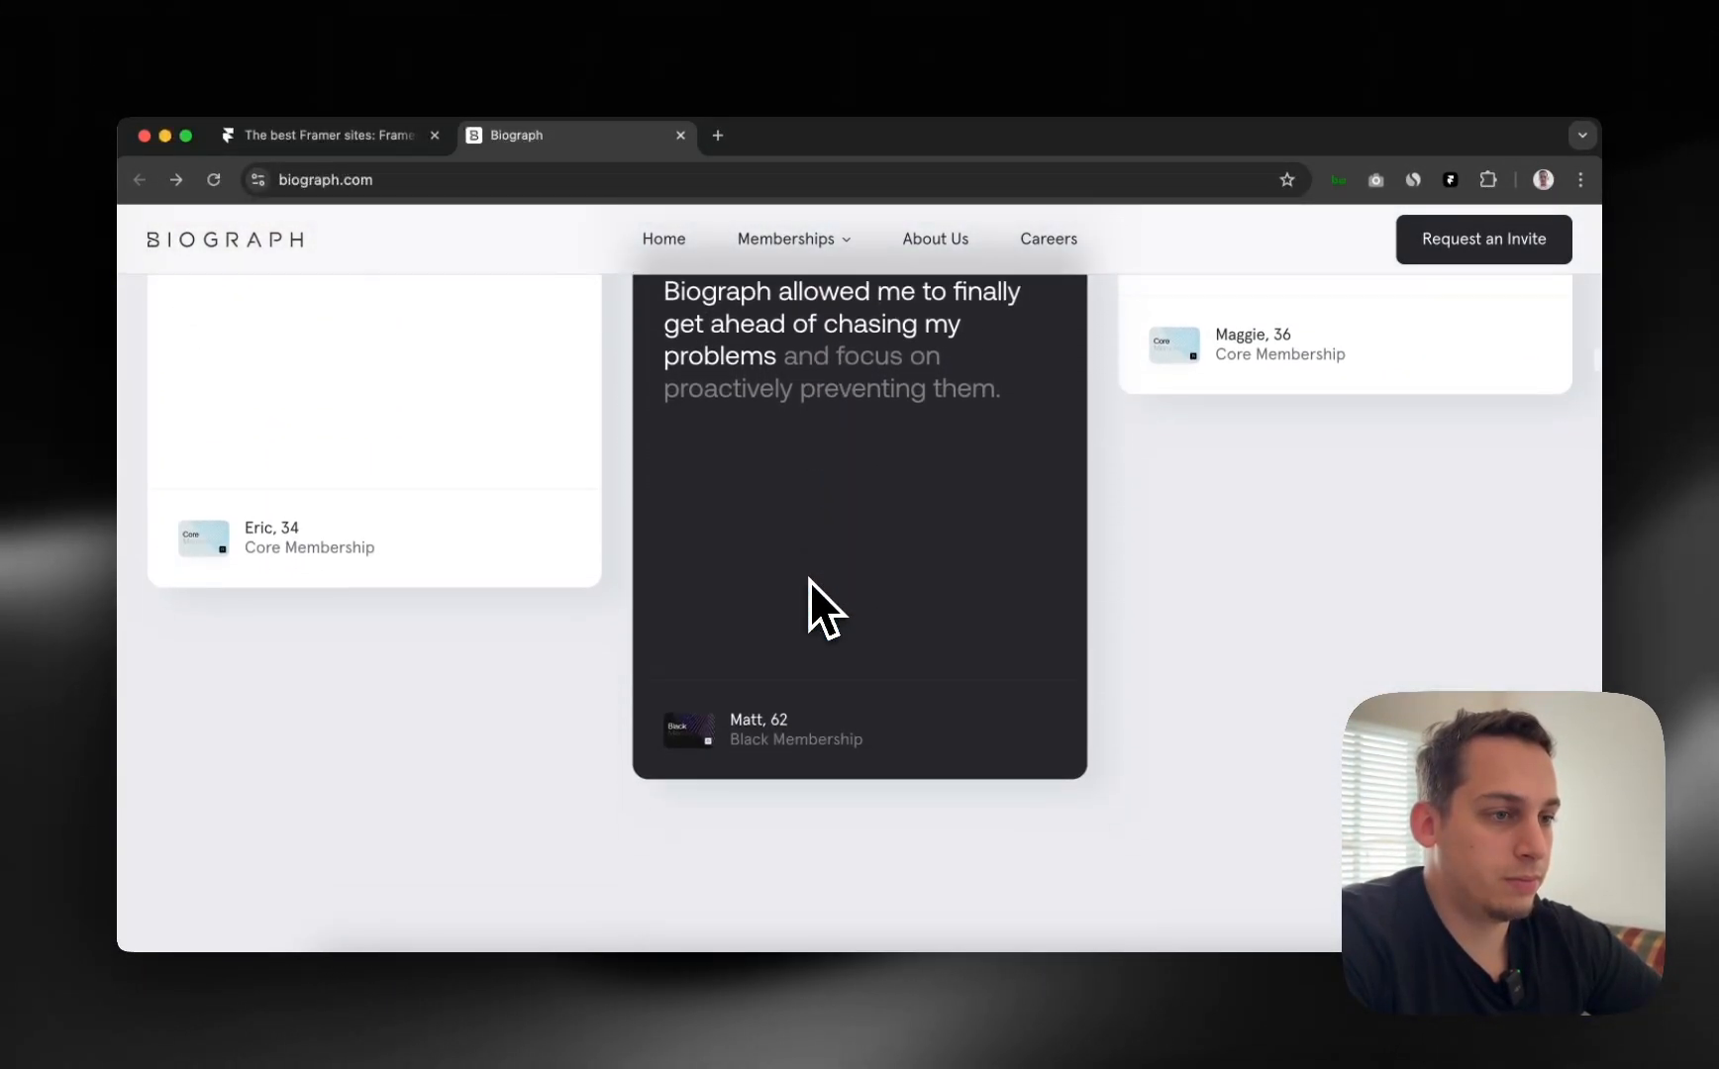
scroll(807, 581, "up", 5)
scroll(808, 581, "up", 12)
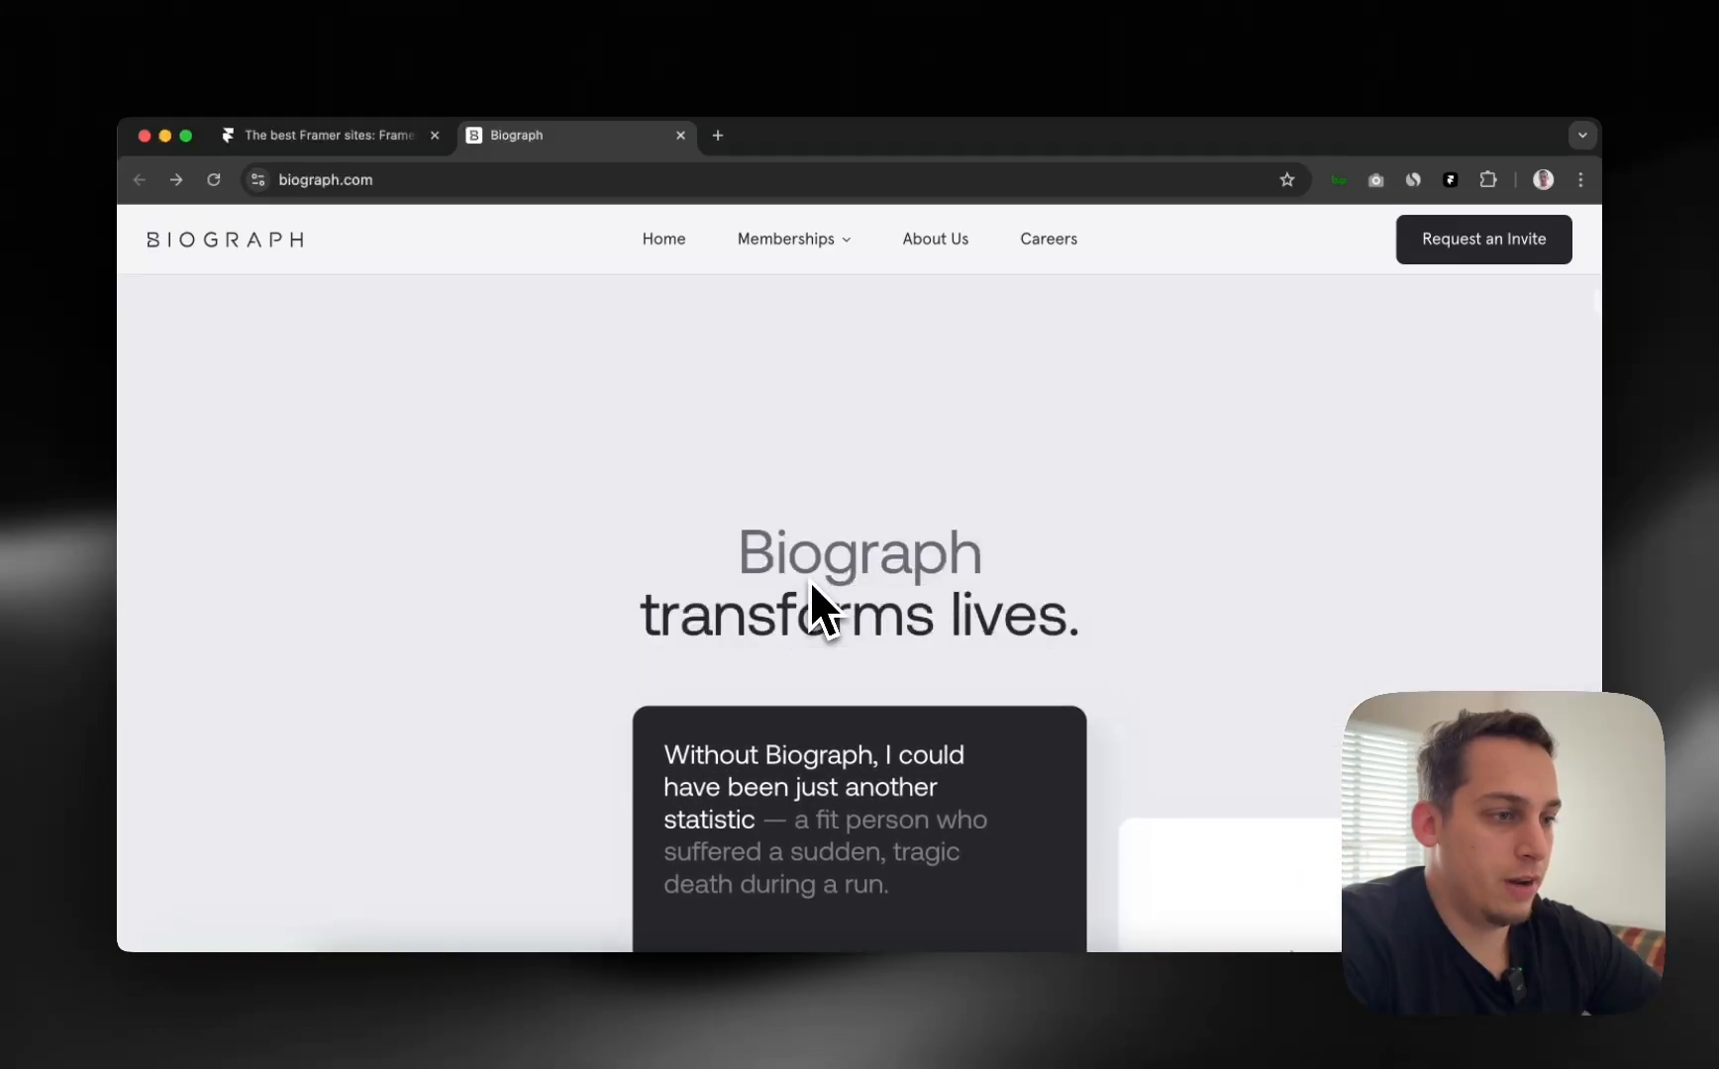
scroll(808, 581, "down", 4)
scroll(808, 581, "down", 10)
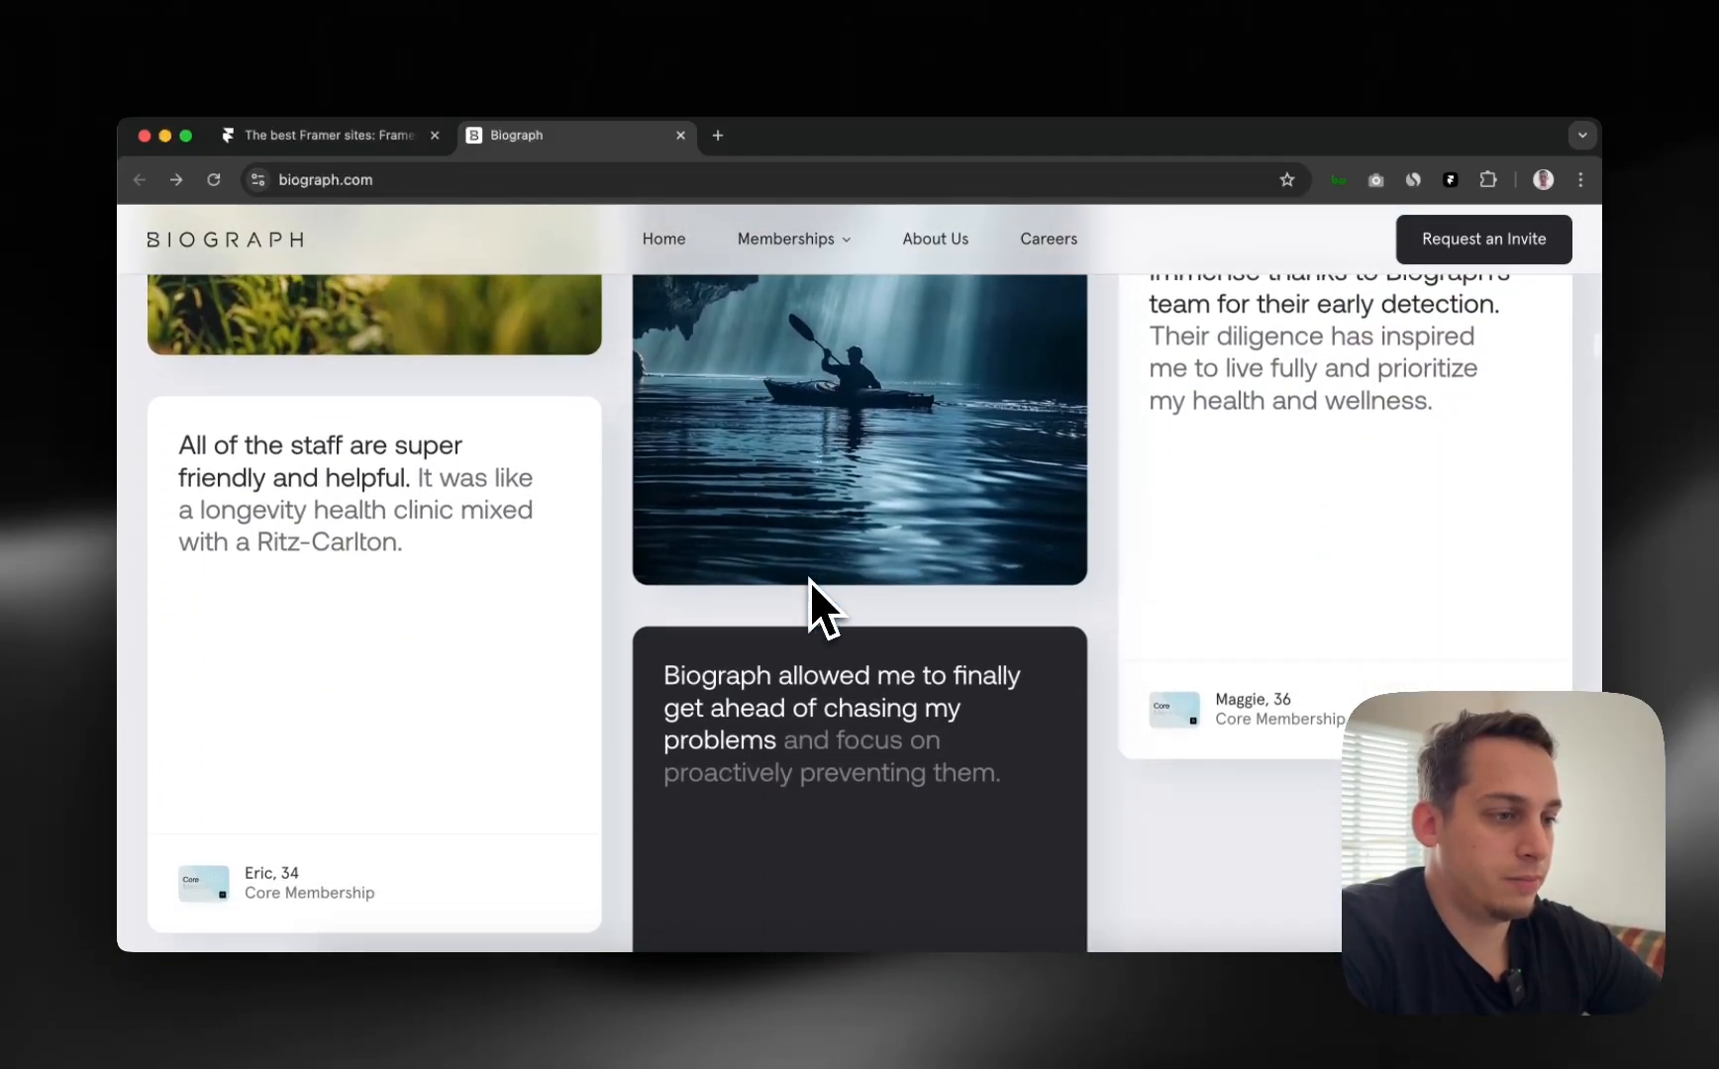
scroll(652, 448, "up", 8)
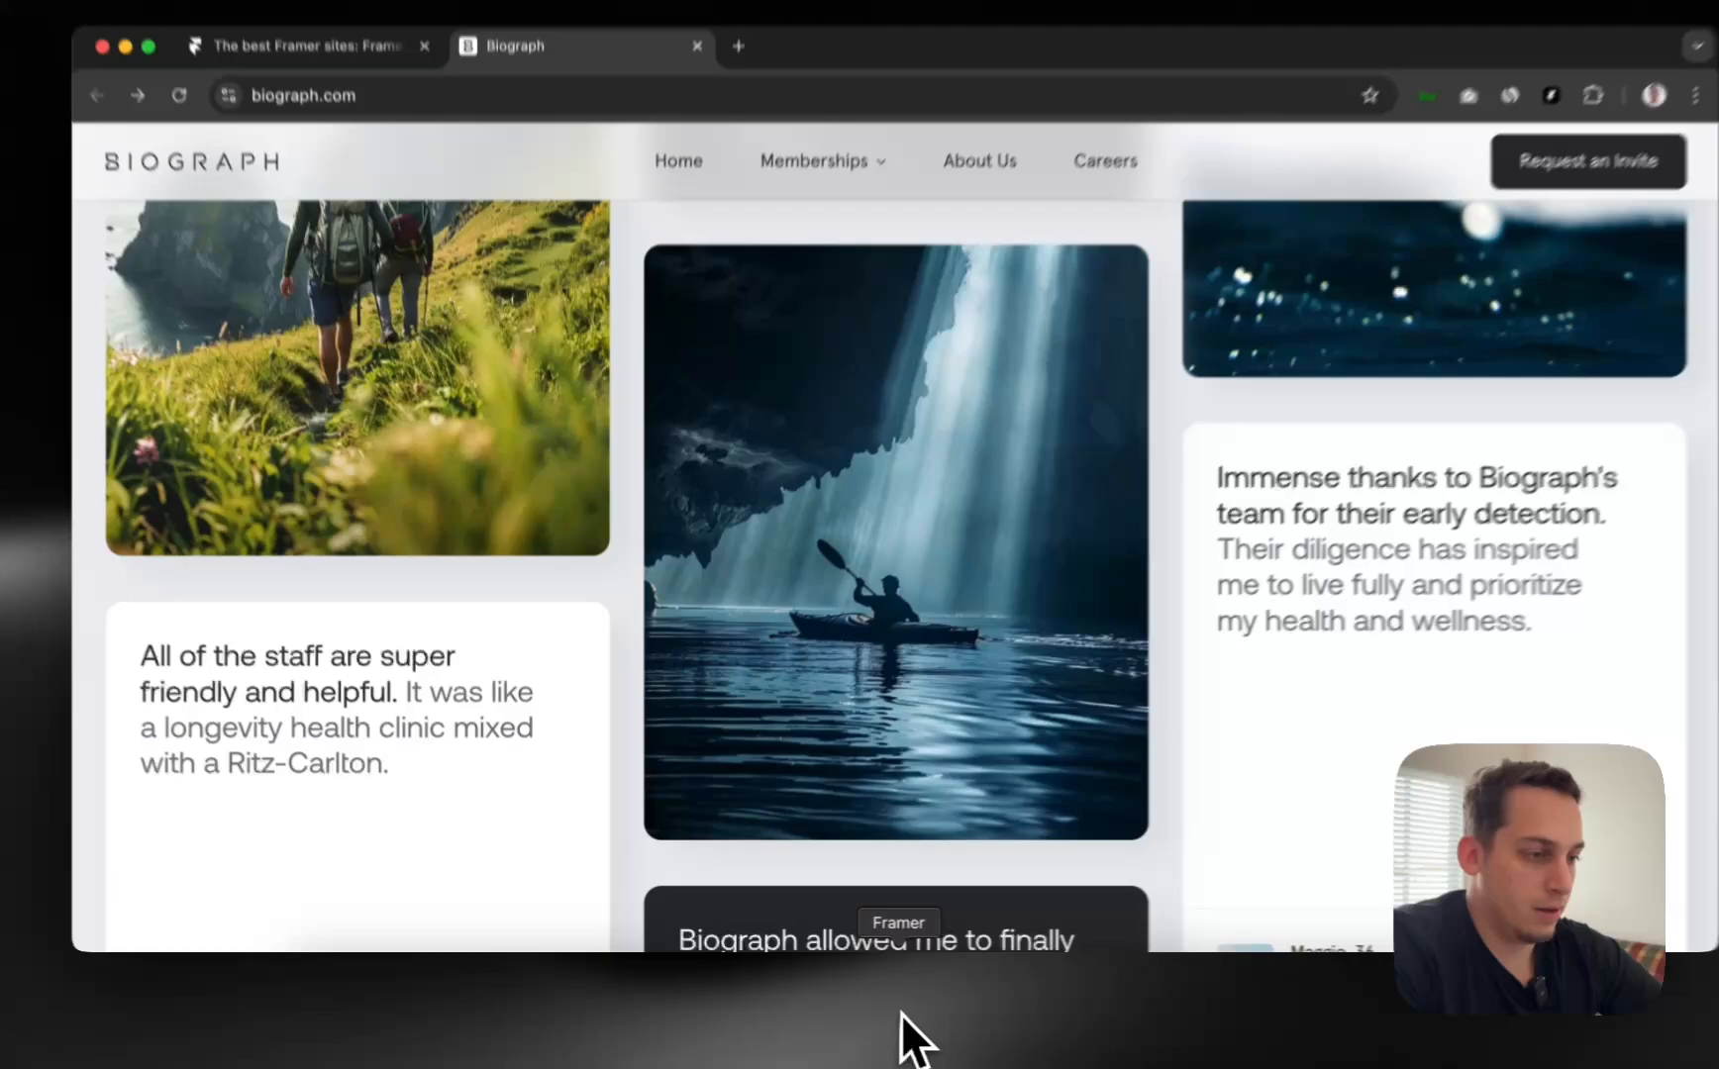
Return to Framer and rename the three column stacks inside the Desktop Cards layer as Left, Middle and Right.
left_click(898, 1035)
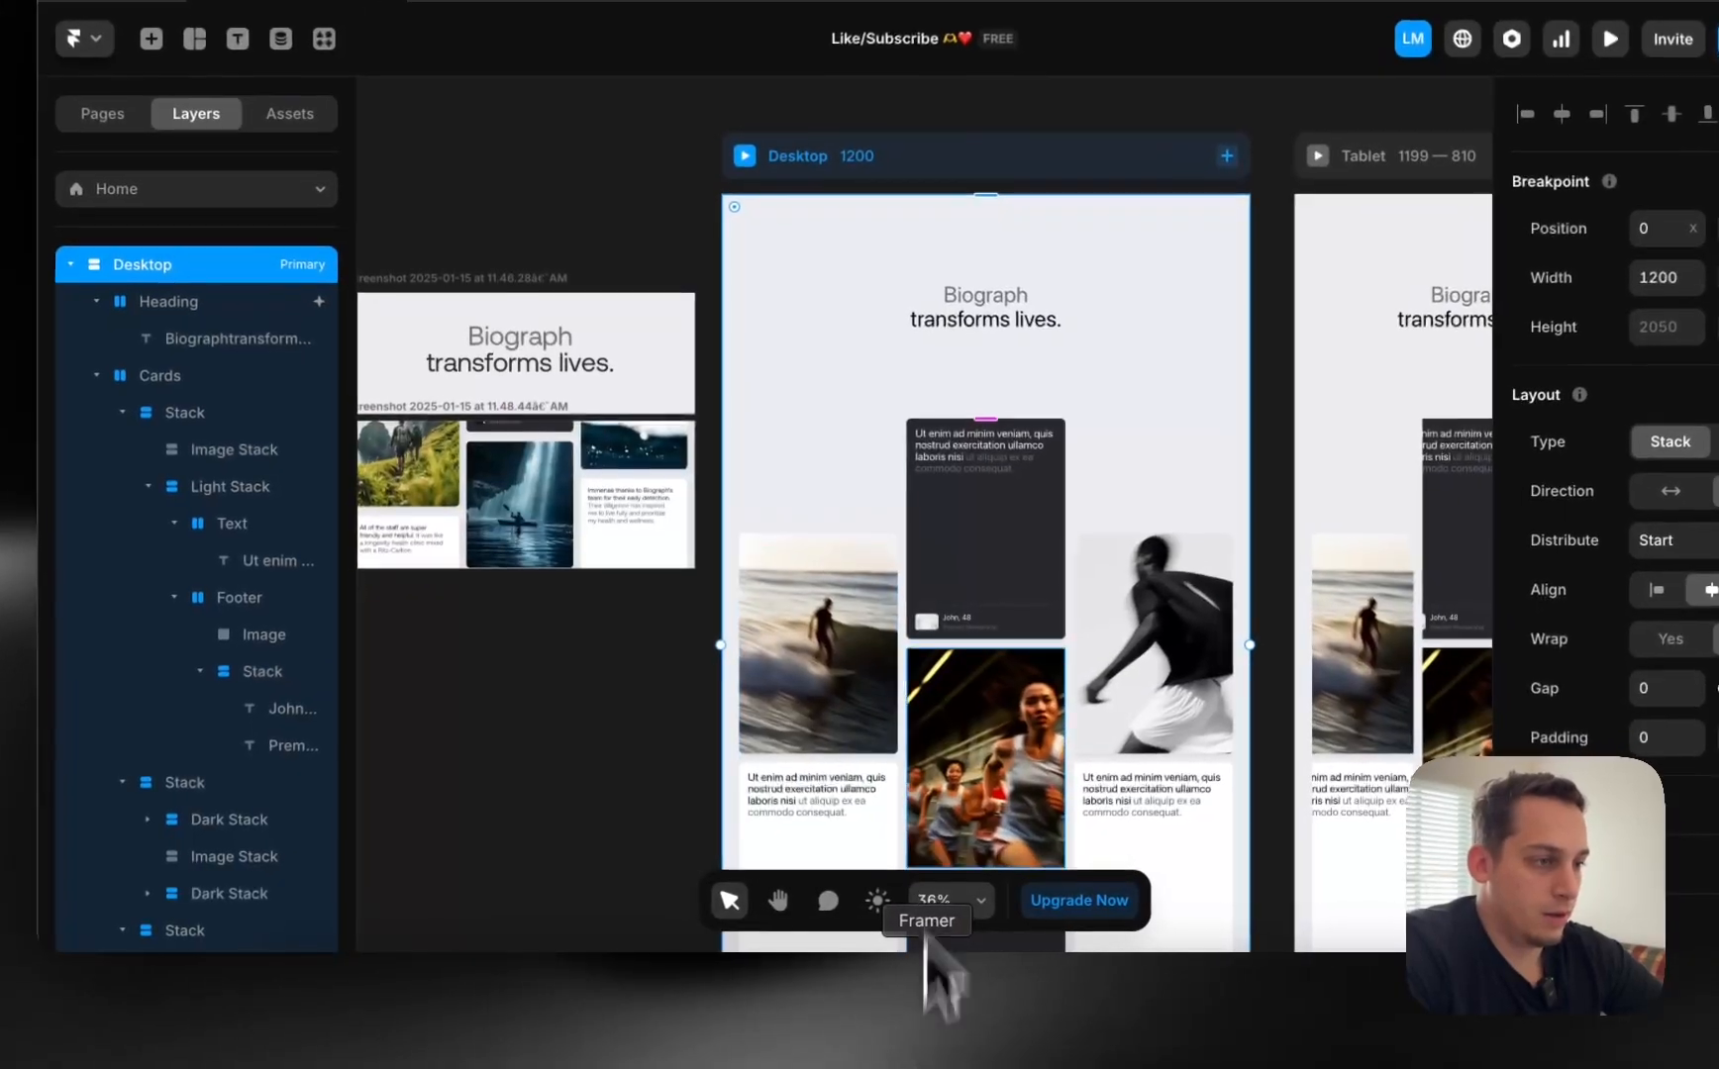
left_click(956, 602)
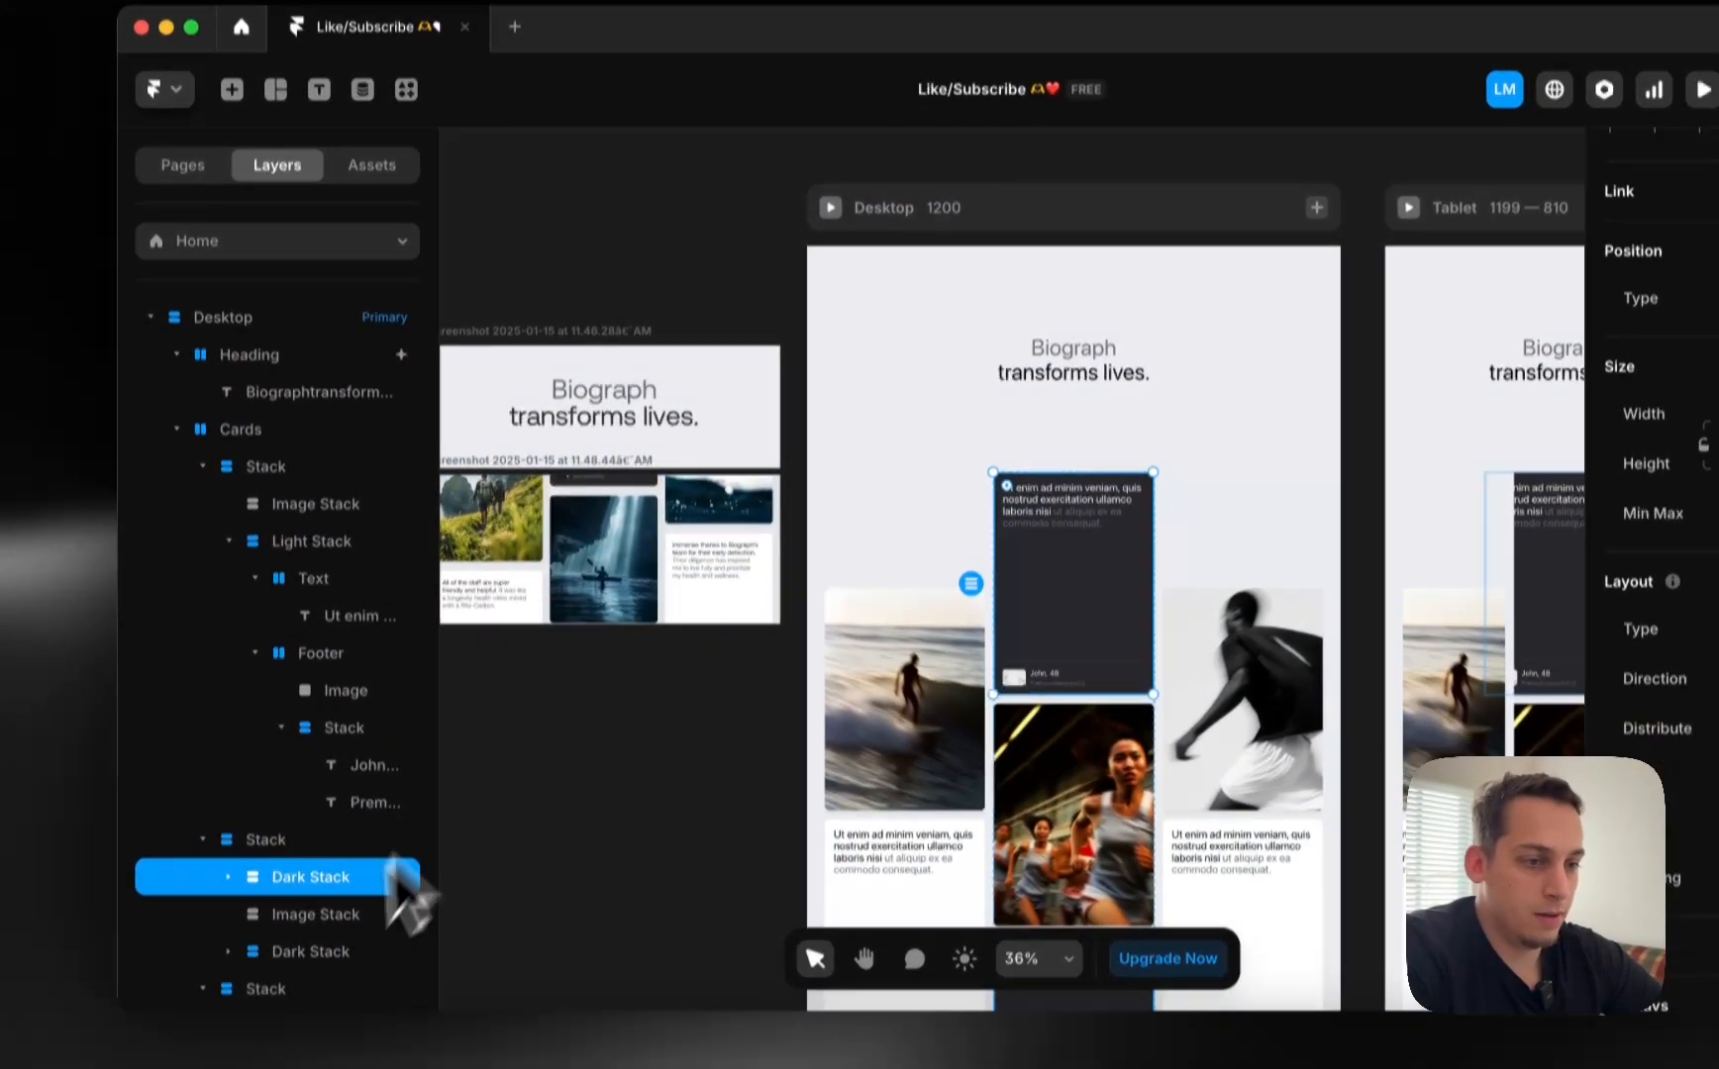
left_click(210, 820)
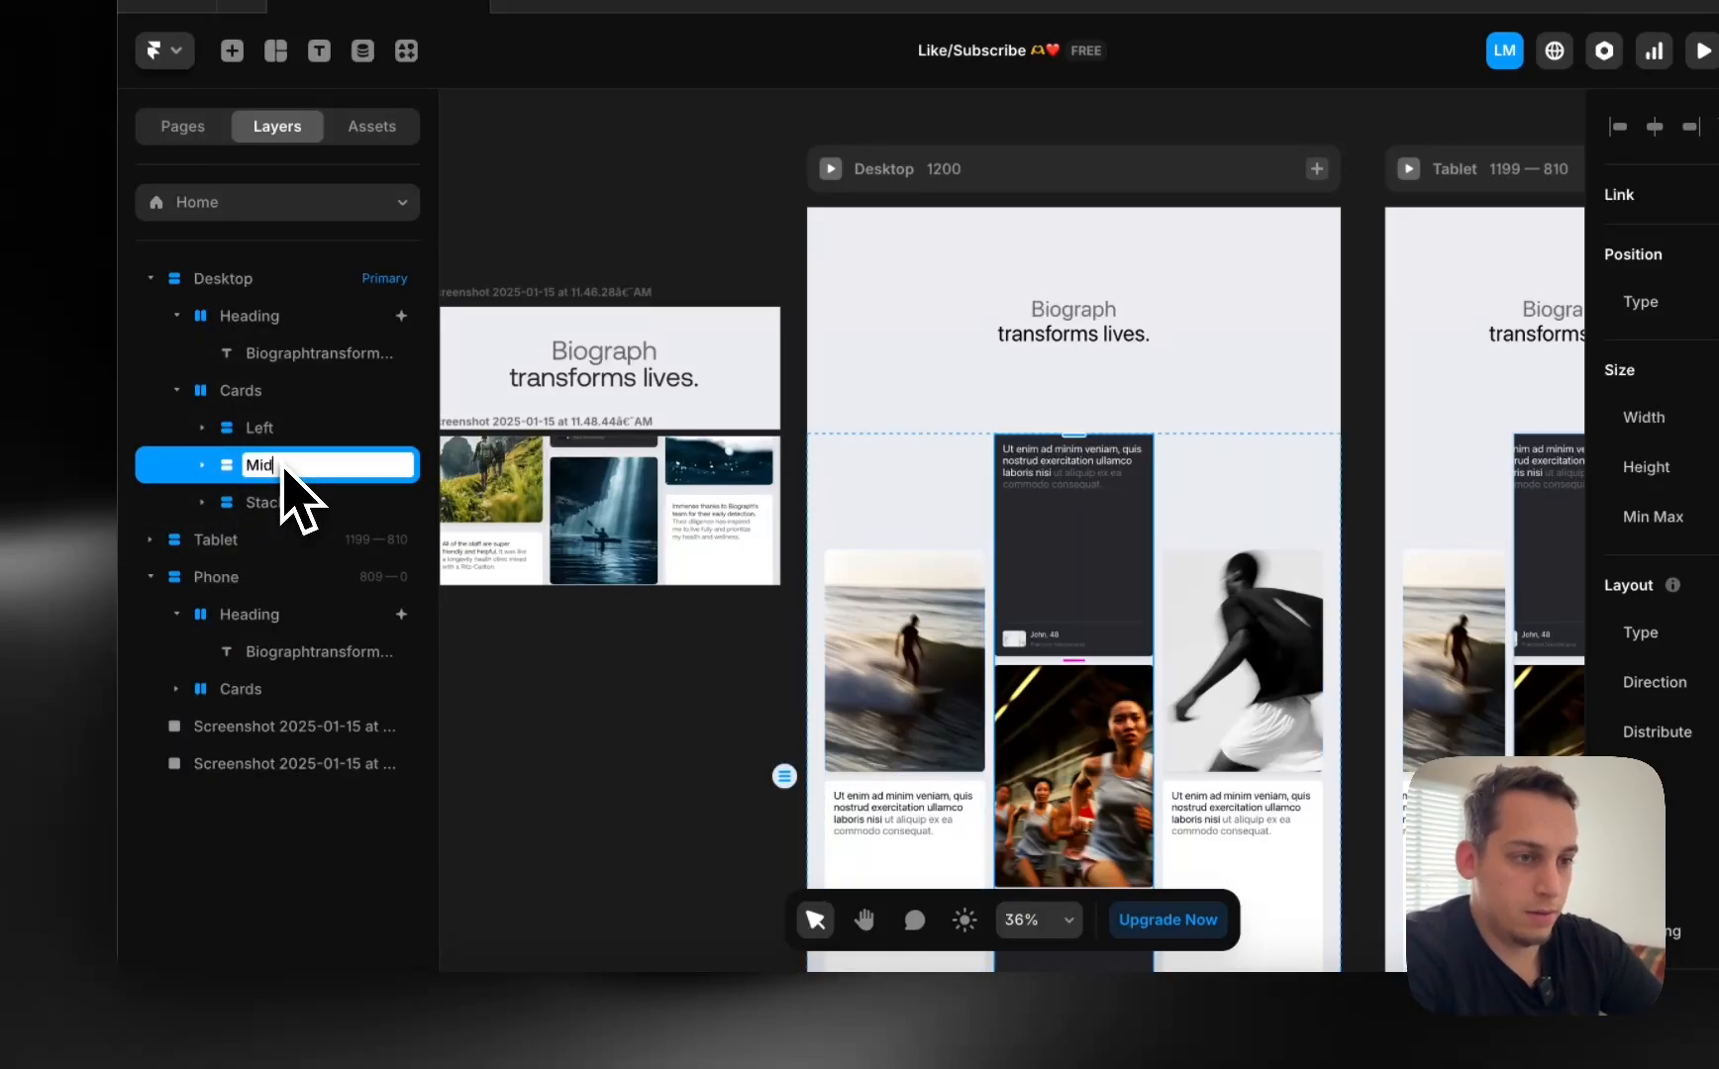
double_click(265, 516)
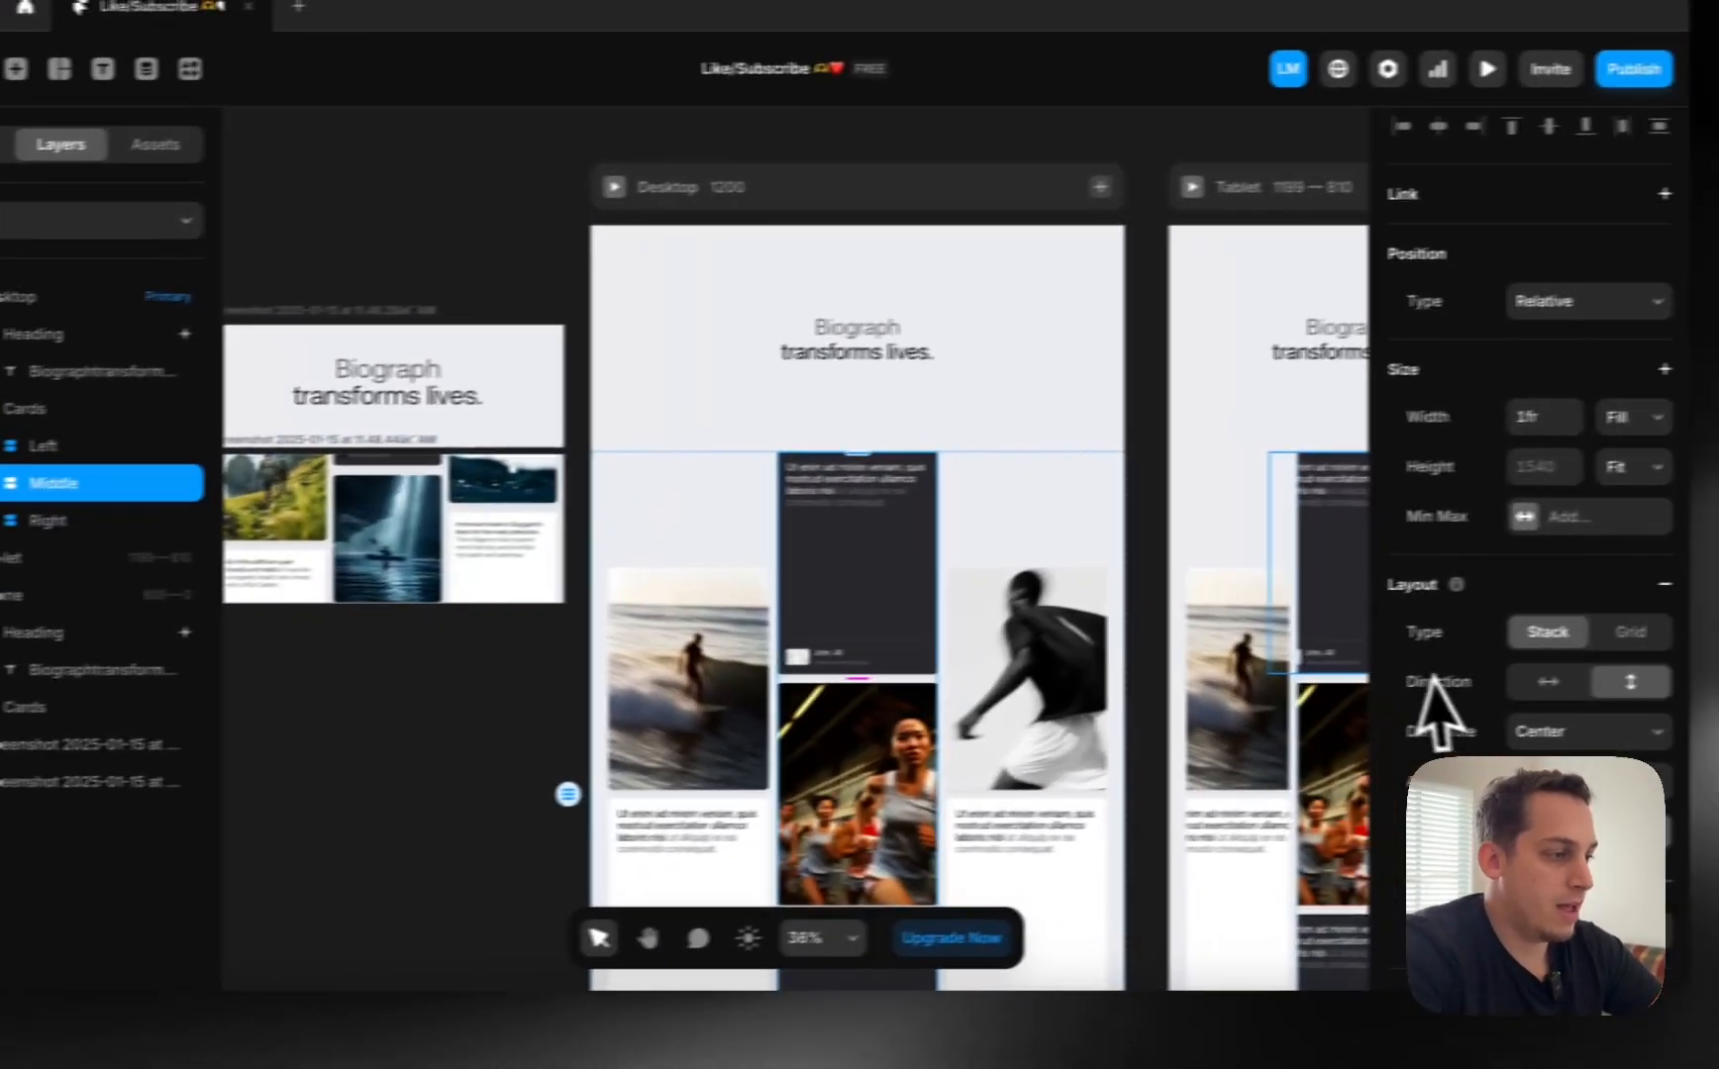
Add a Scroll Speed effect of 110% to the Middle column.
scroll(1426, 723, "down", 5)
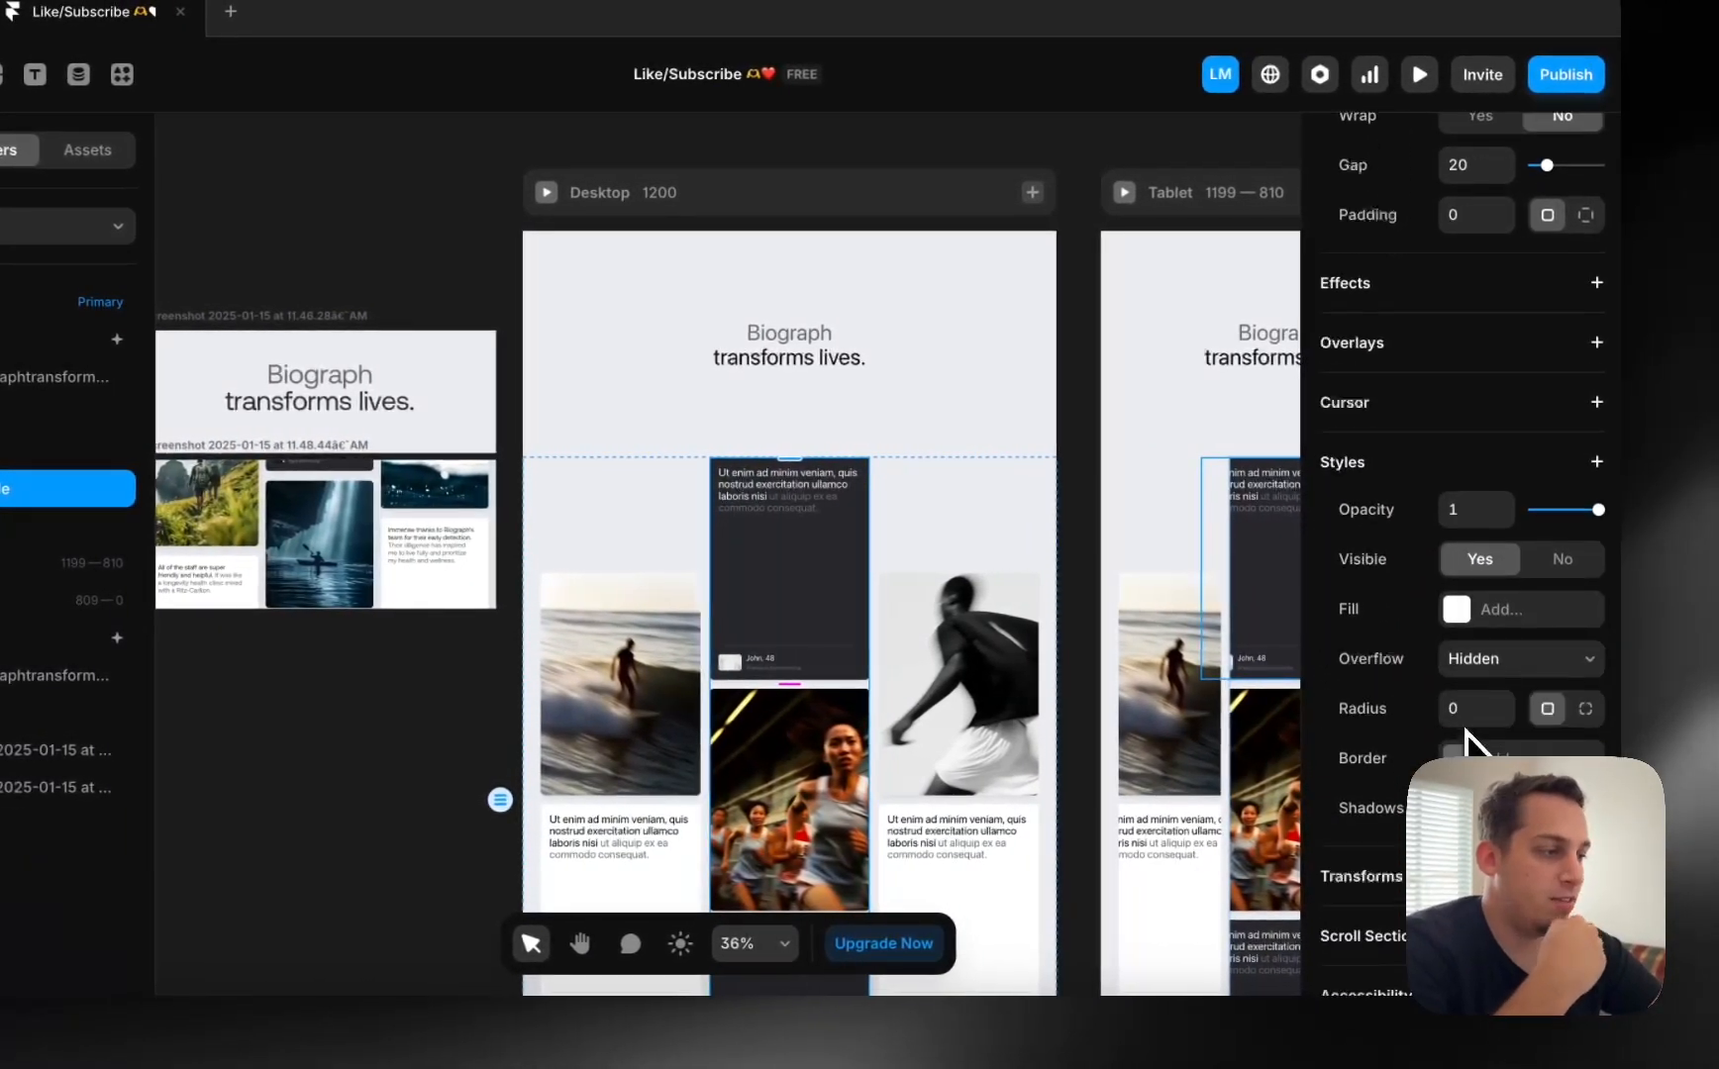
scroll(1515, 524, "up", 2)
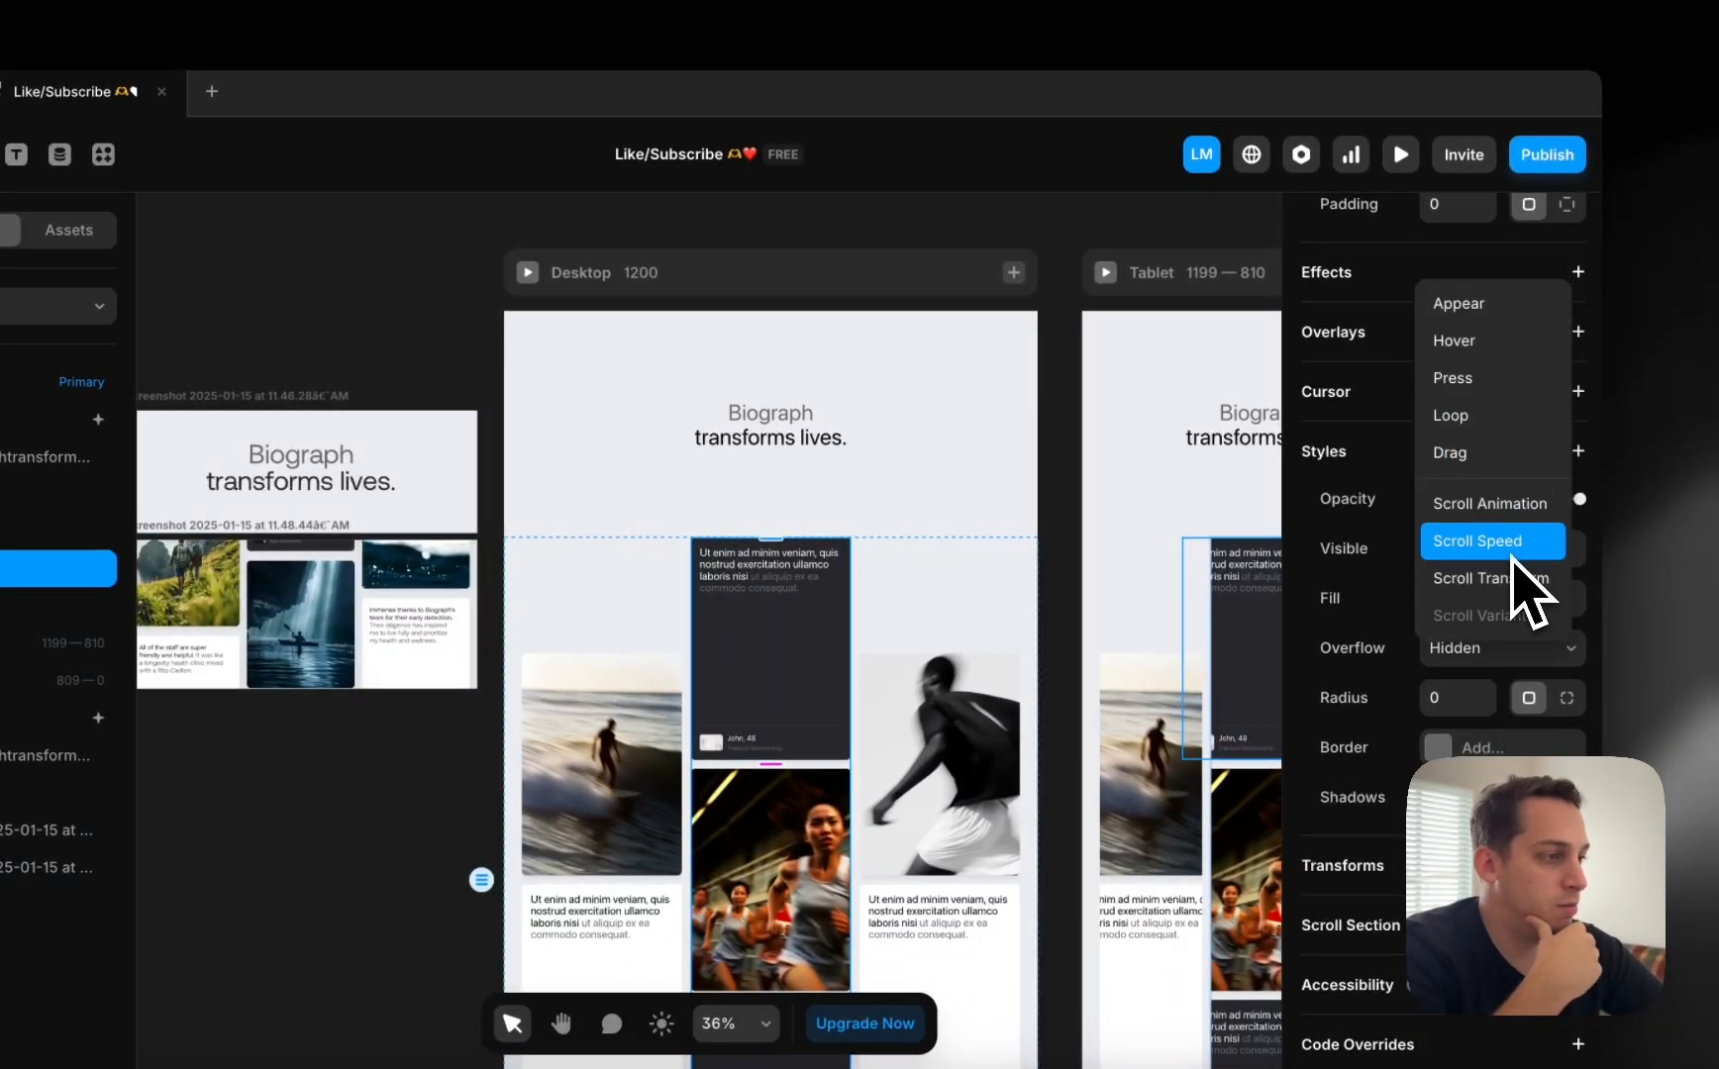
left_click(1492, 540)
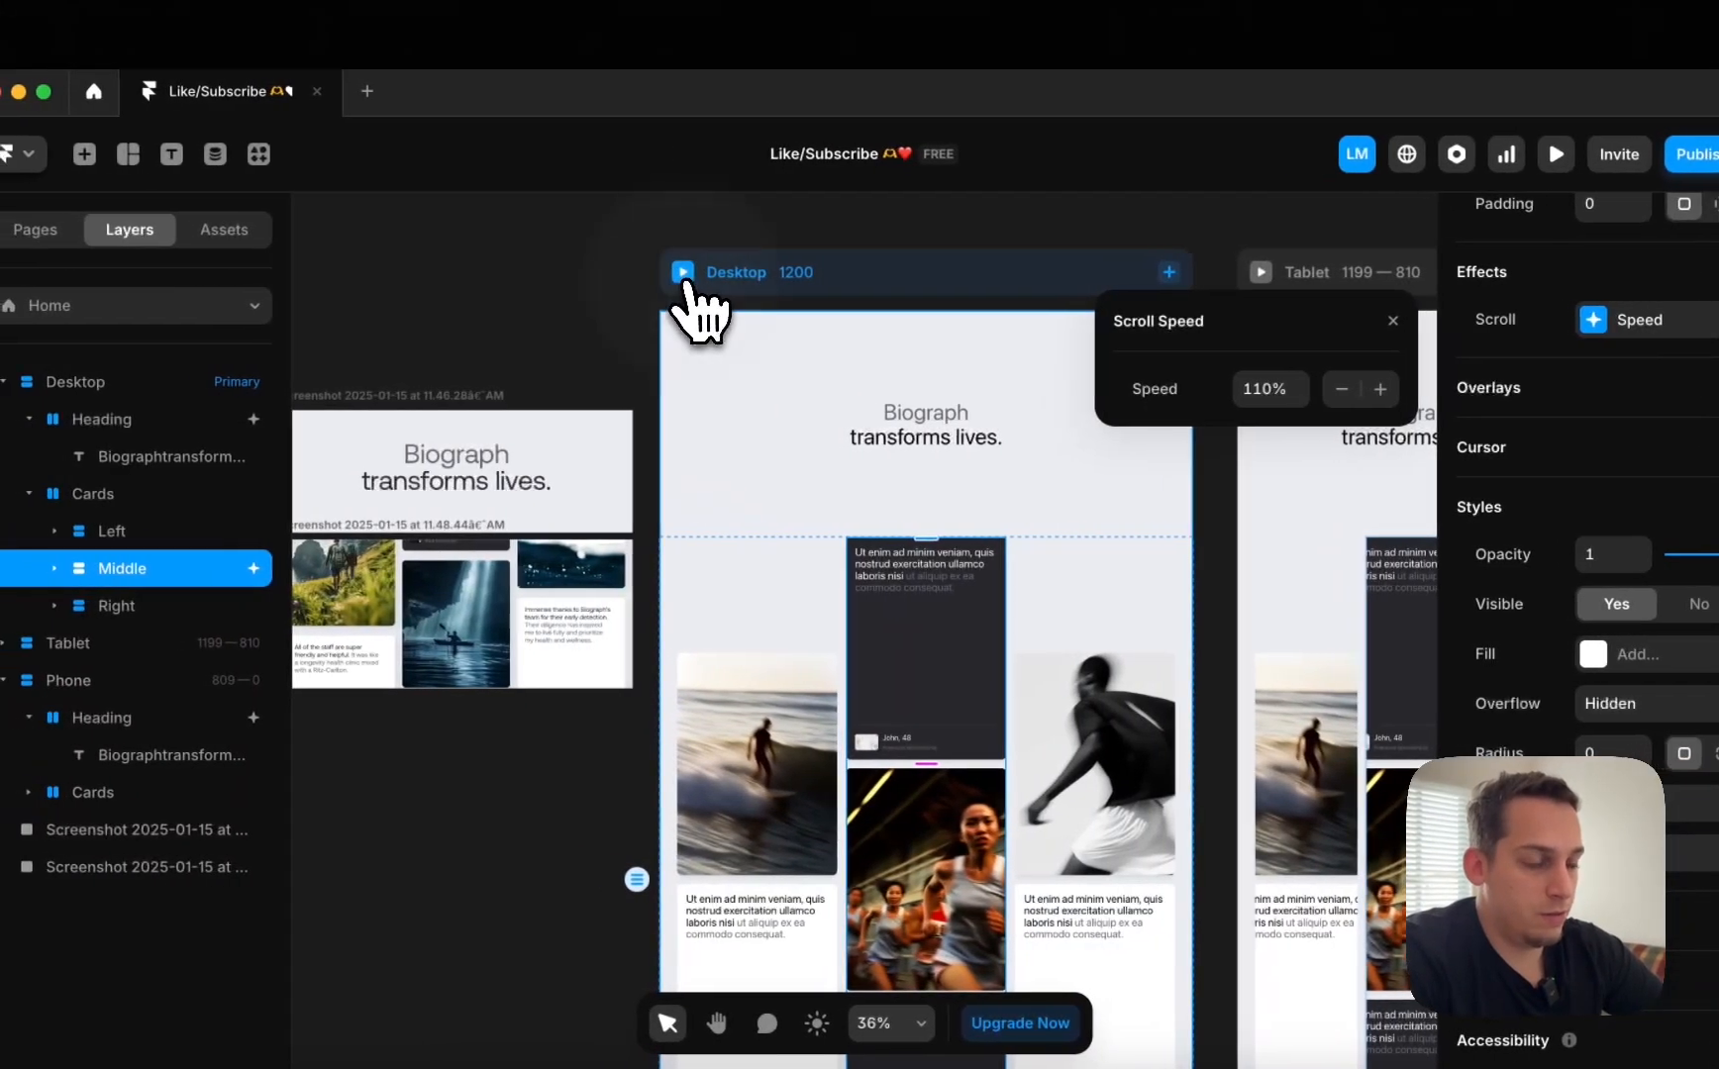
Preview the Desktop page and examine how the Middle column moves against the heading and the side columns while scrolling.
left_click(527, 273)
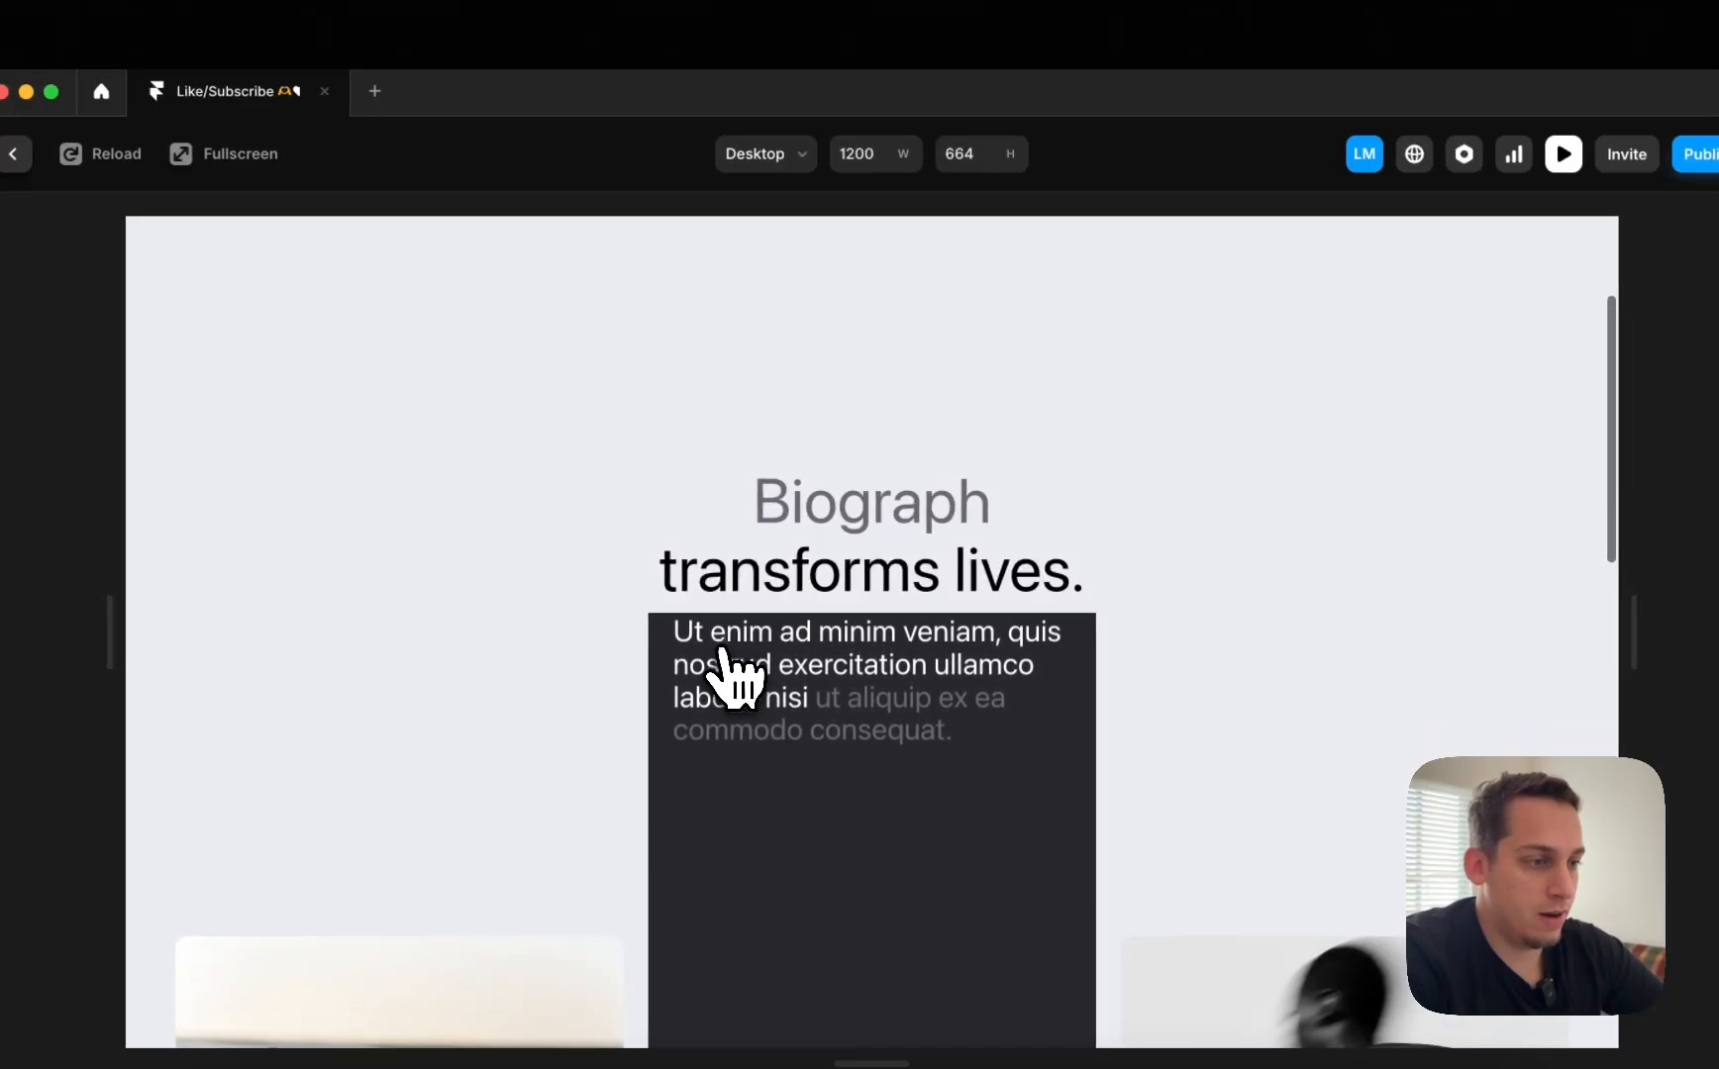
scroll(732, 674, "down", 10)
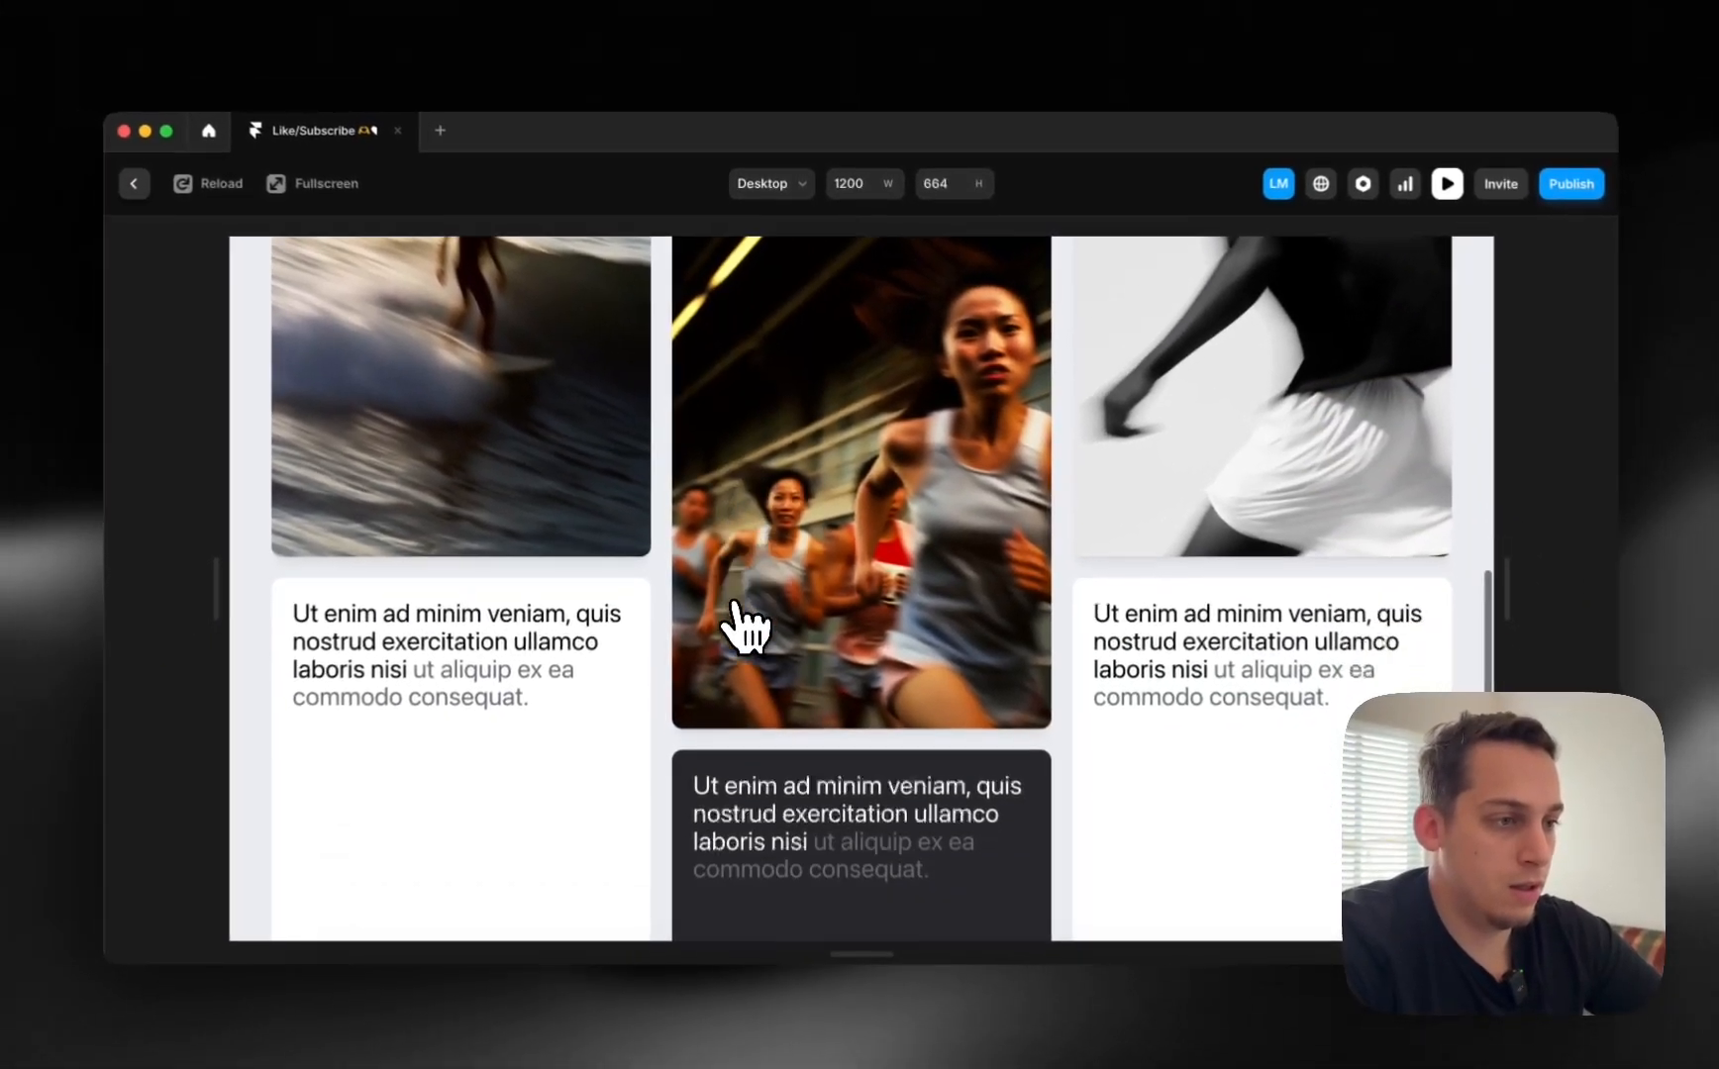
scroll(741, 622, "up", 15)
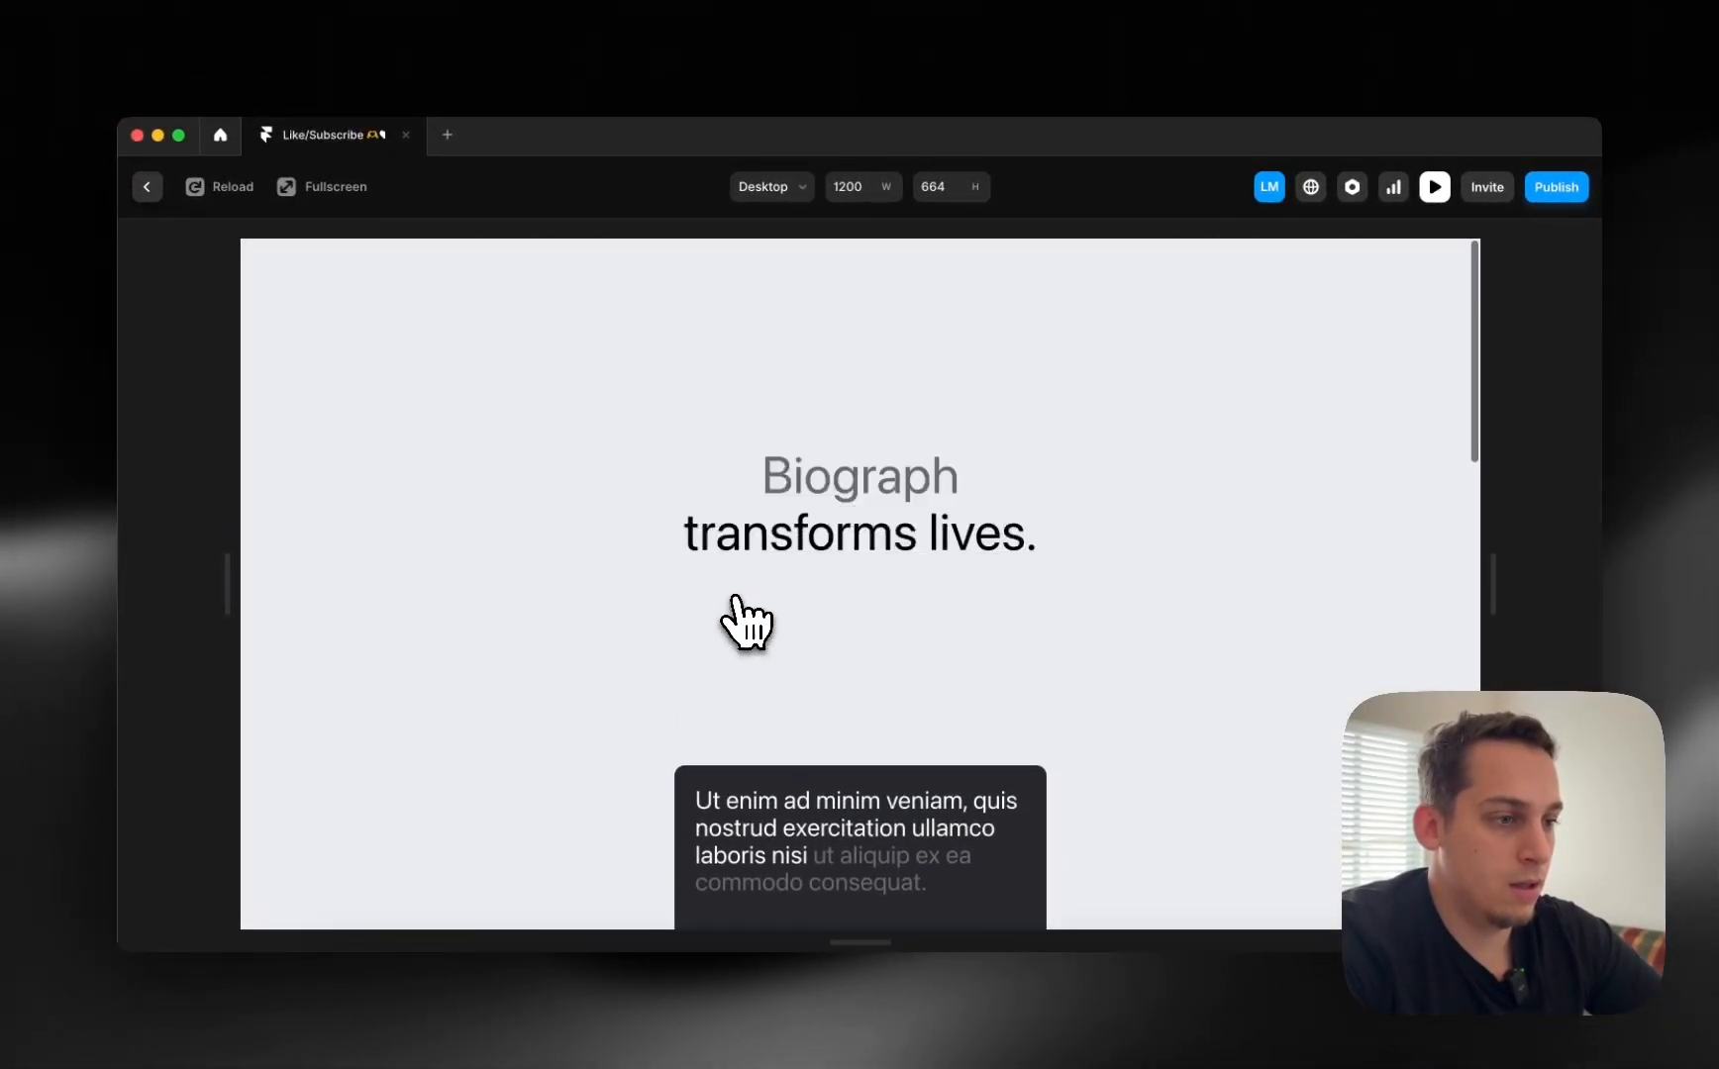
scroll(743, 619, "down", 10)
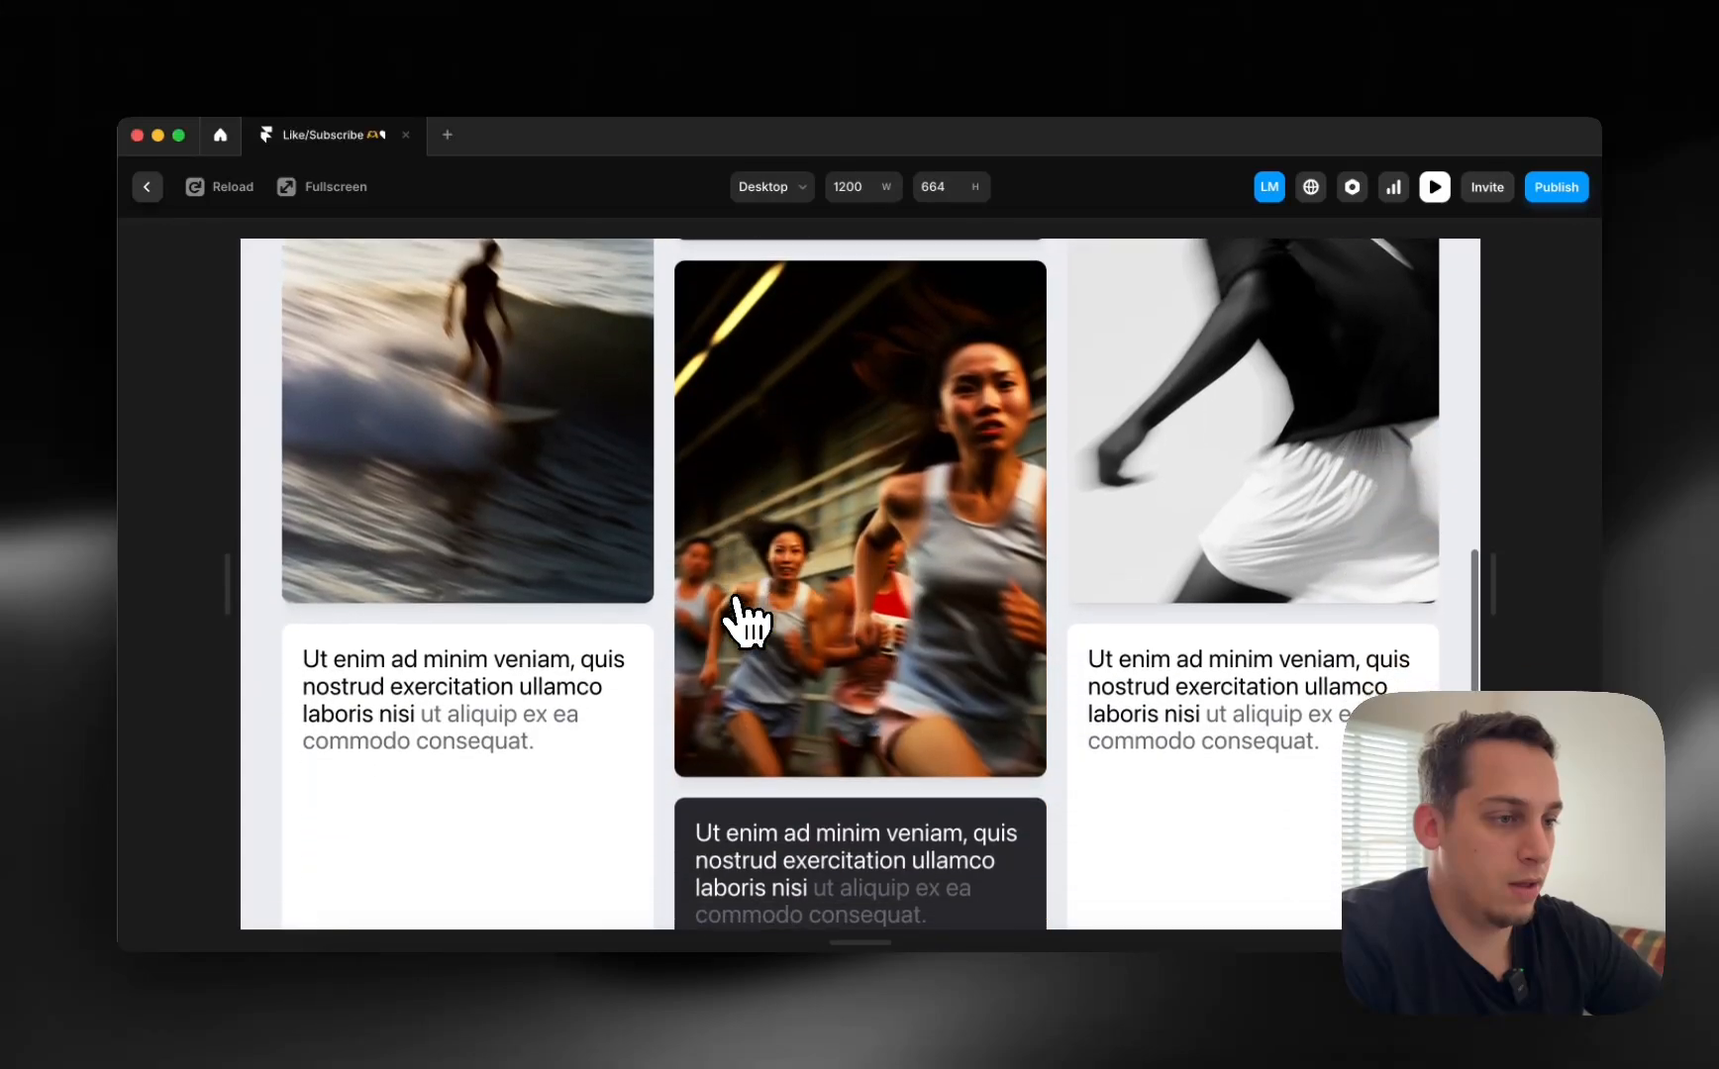
scroll(743, 619, "up", 5)
scroll(743, 619, "down", 4)
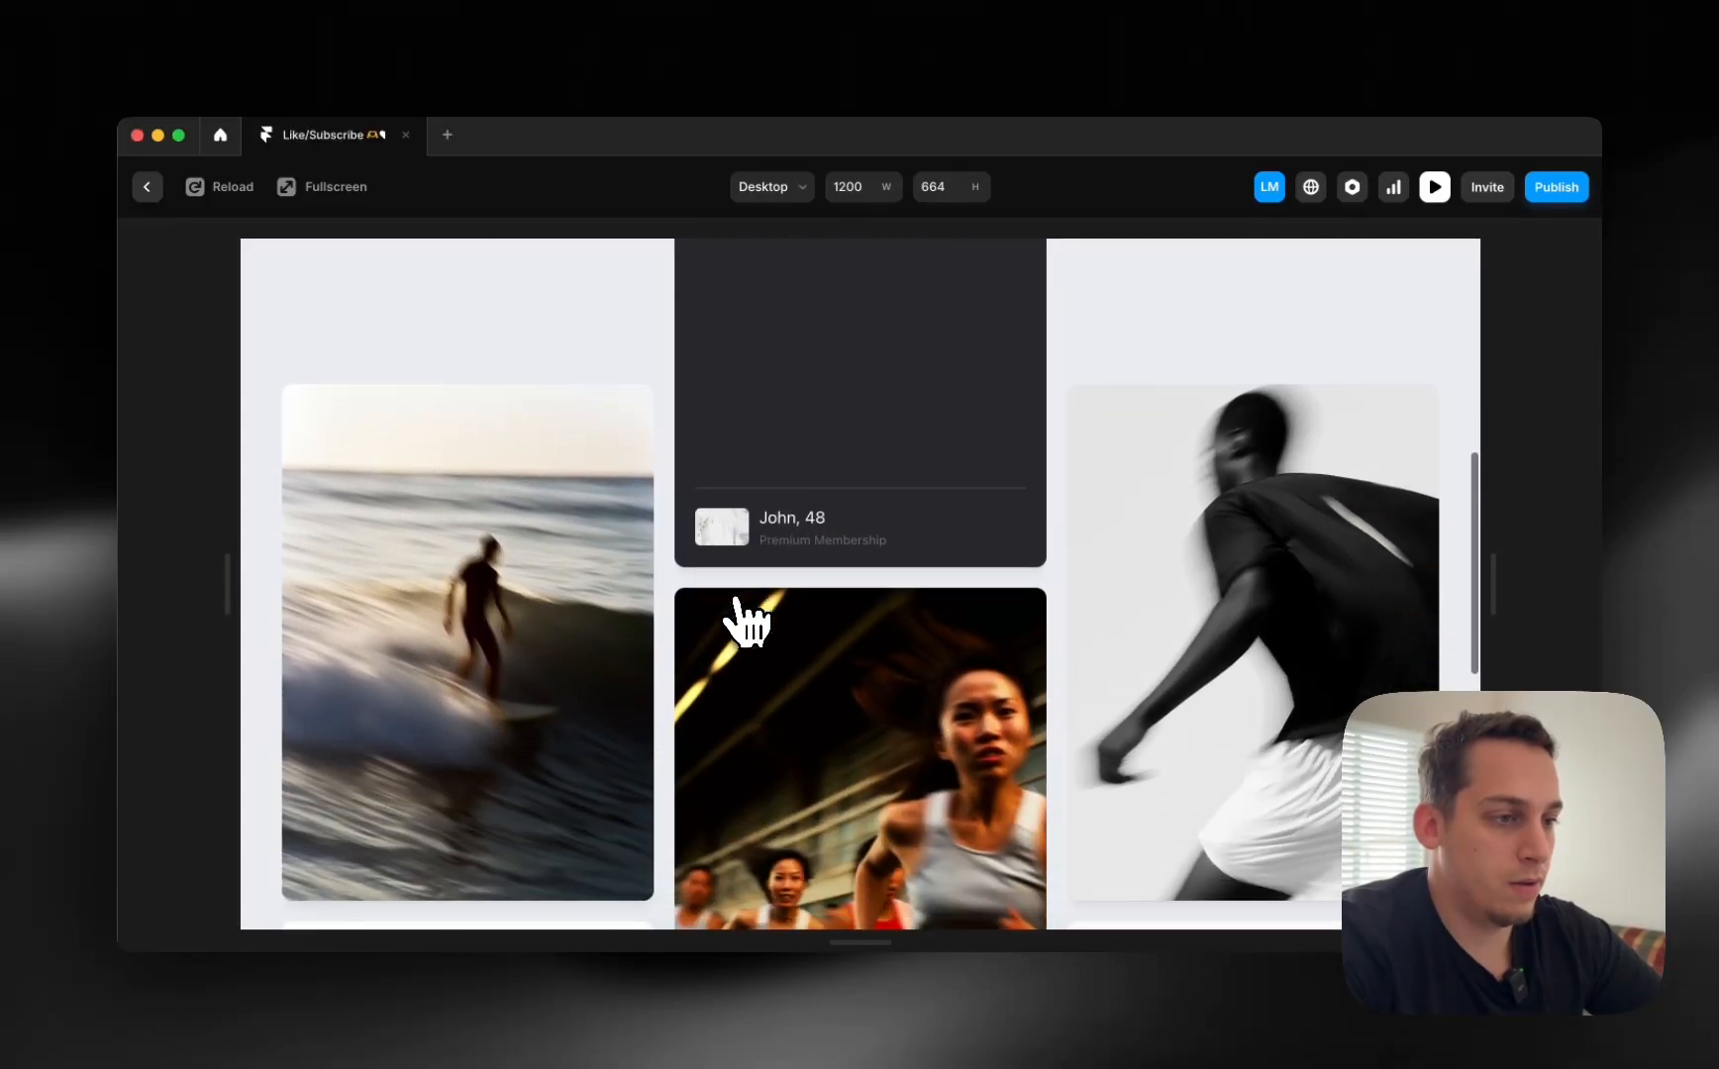
scroll(737, 604, "down", 4)
scroll(738, 604, "up", 14)
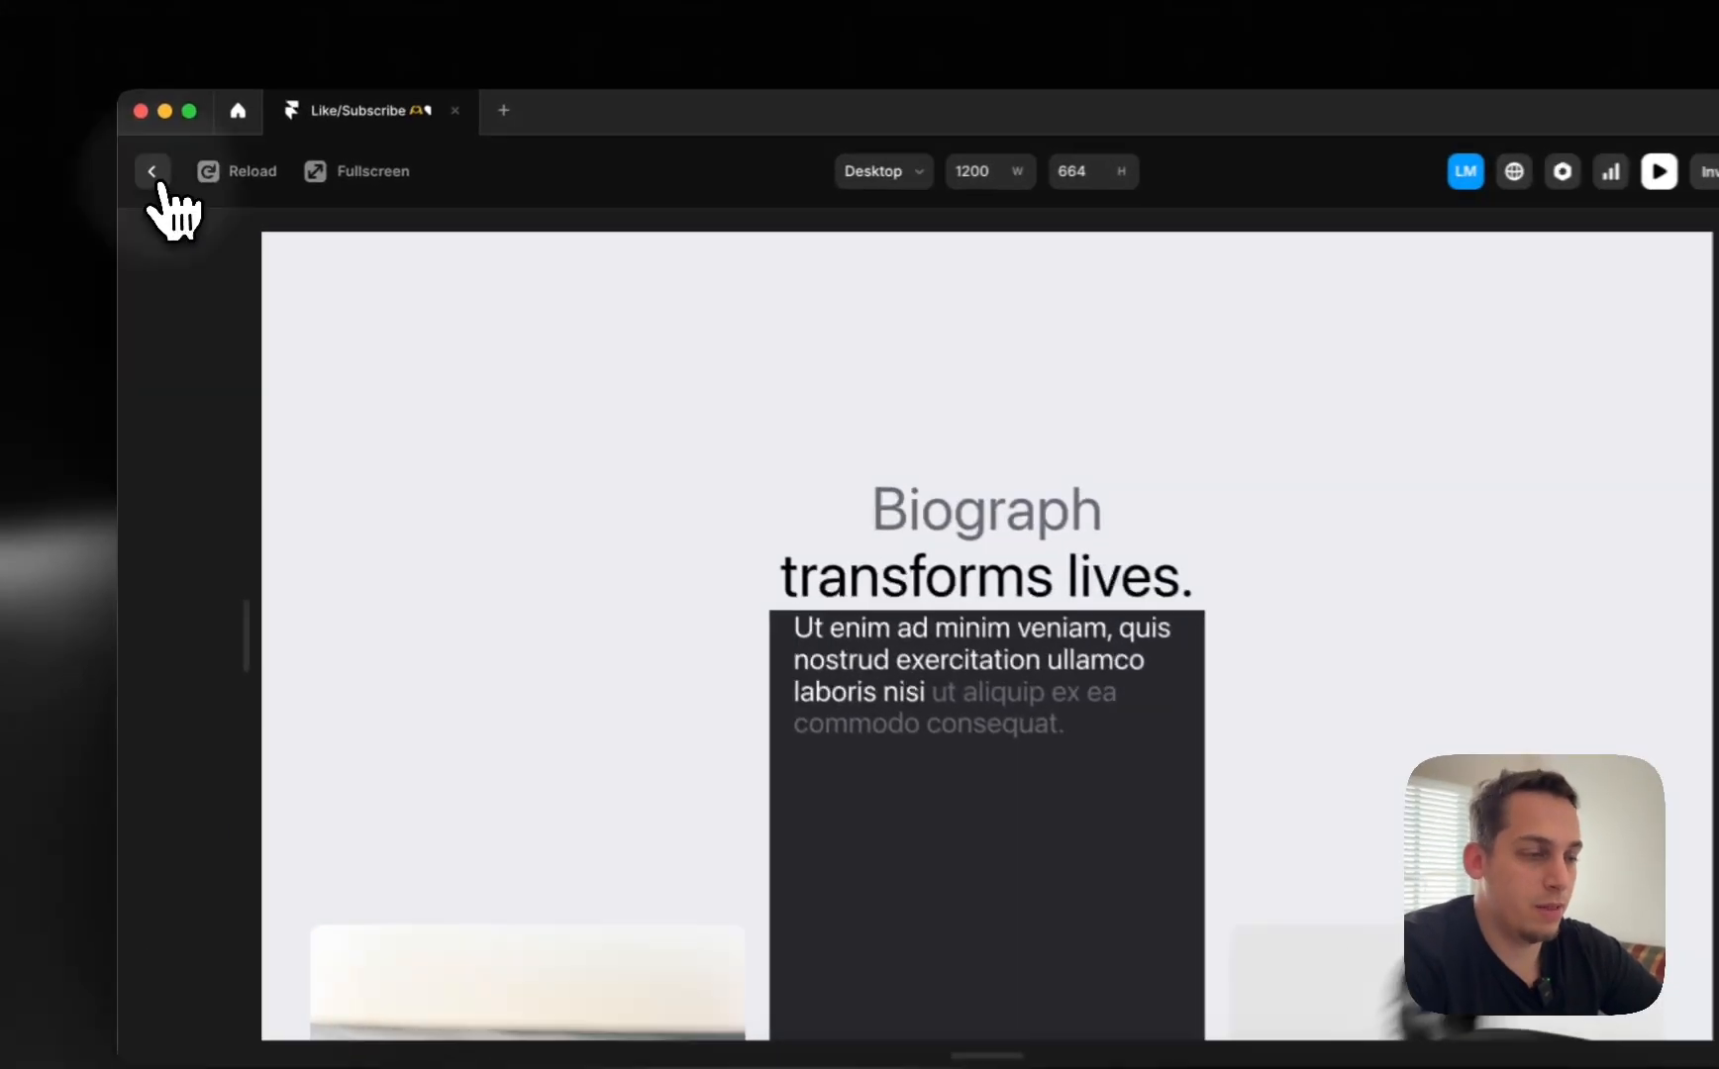
left_click(146, 186)
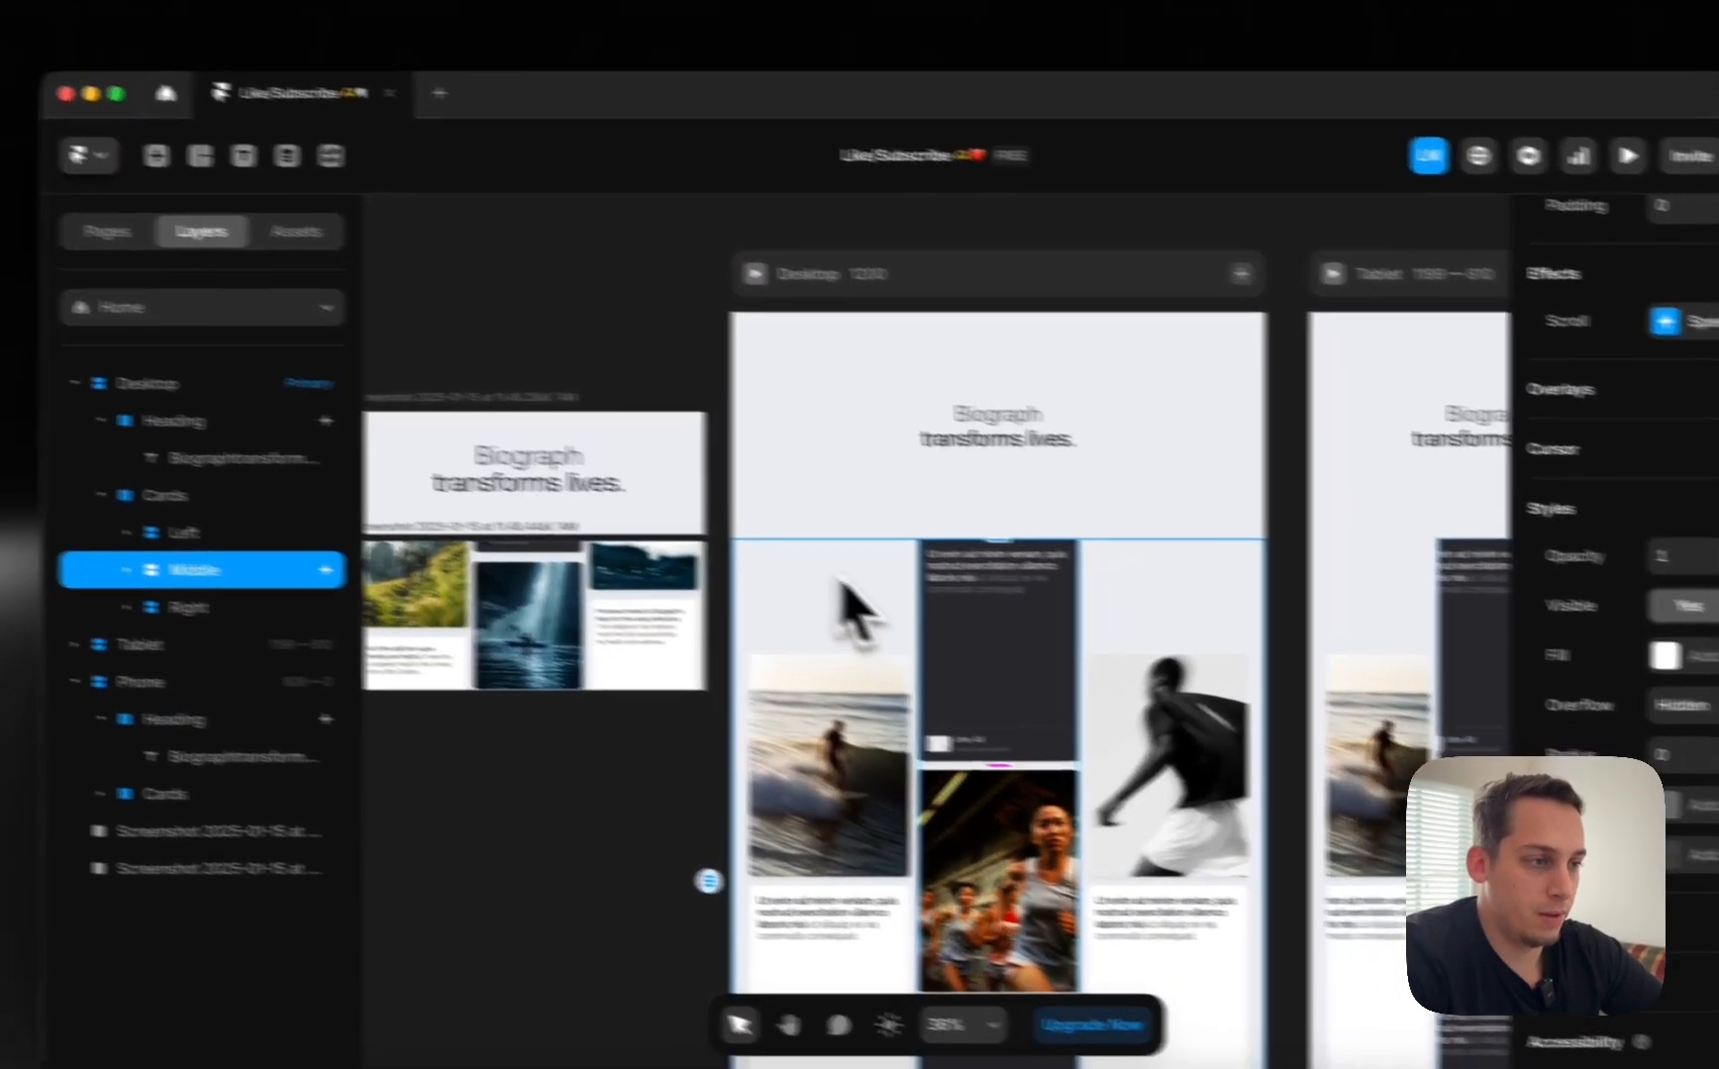
Remove the Scroll Speed effect from the Middle column.
left_click(930, 592)
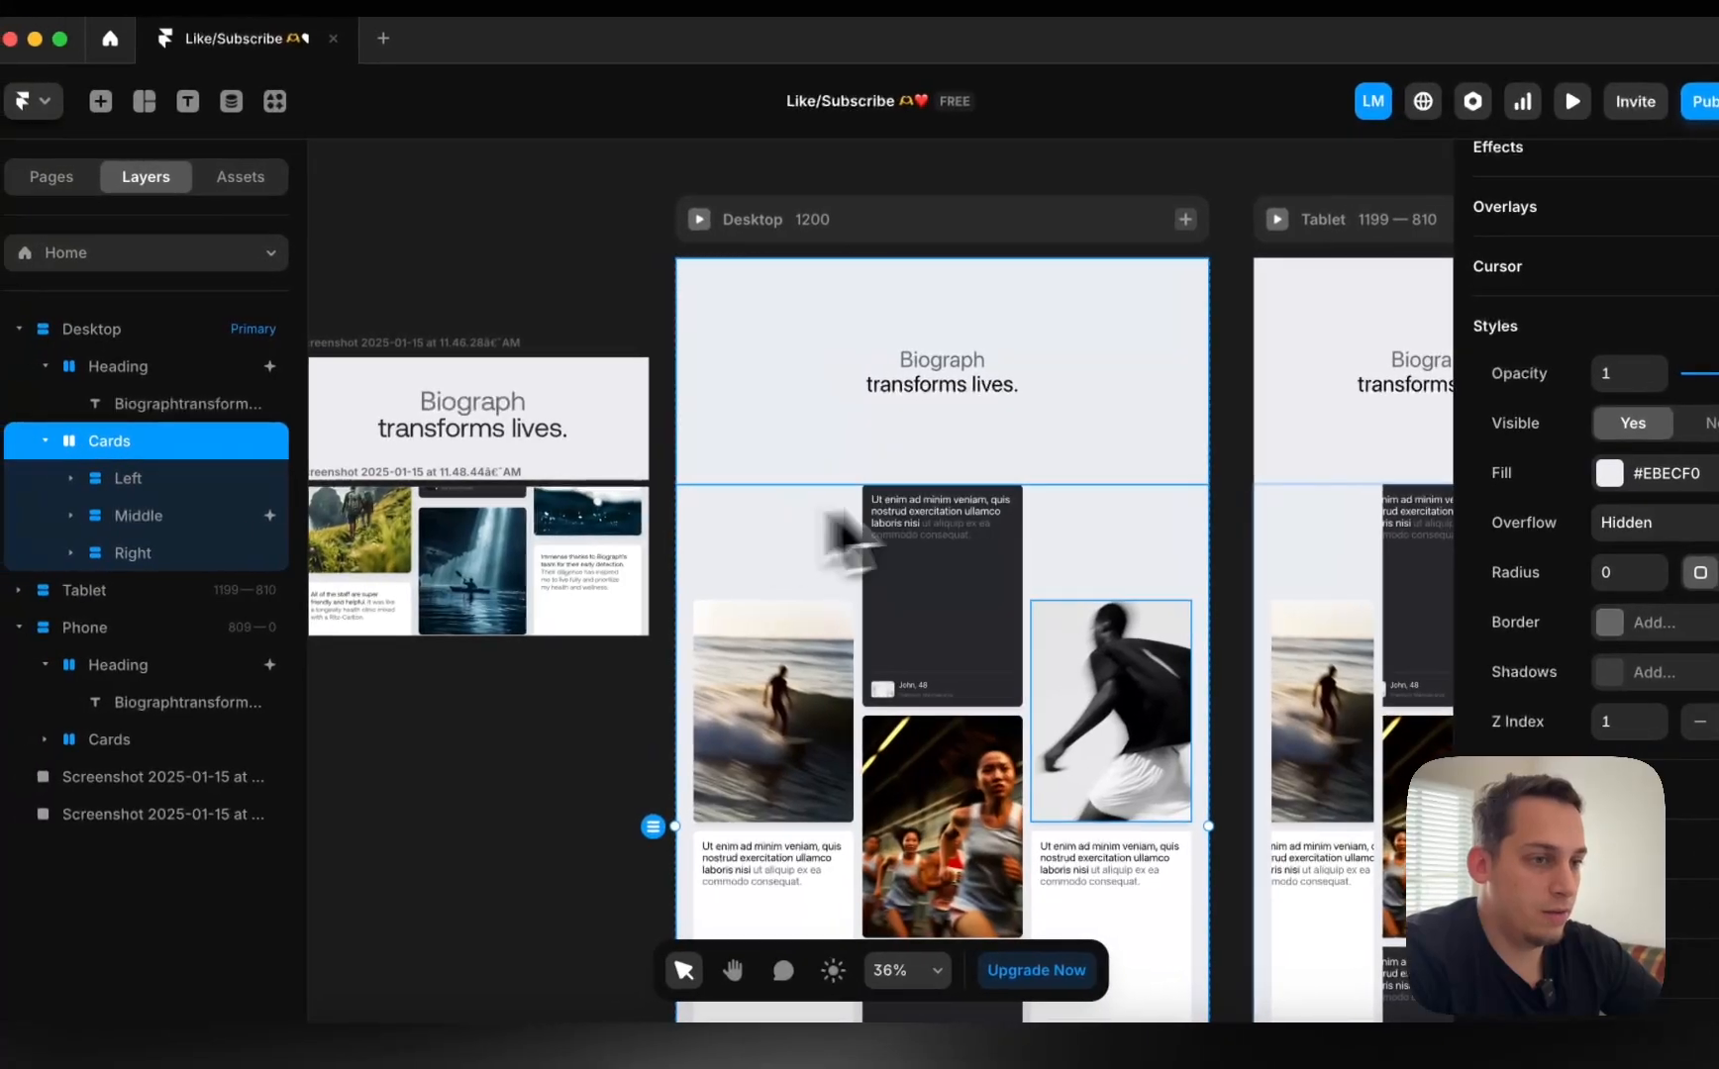
left_click(259, 519)
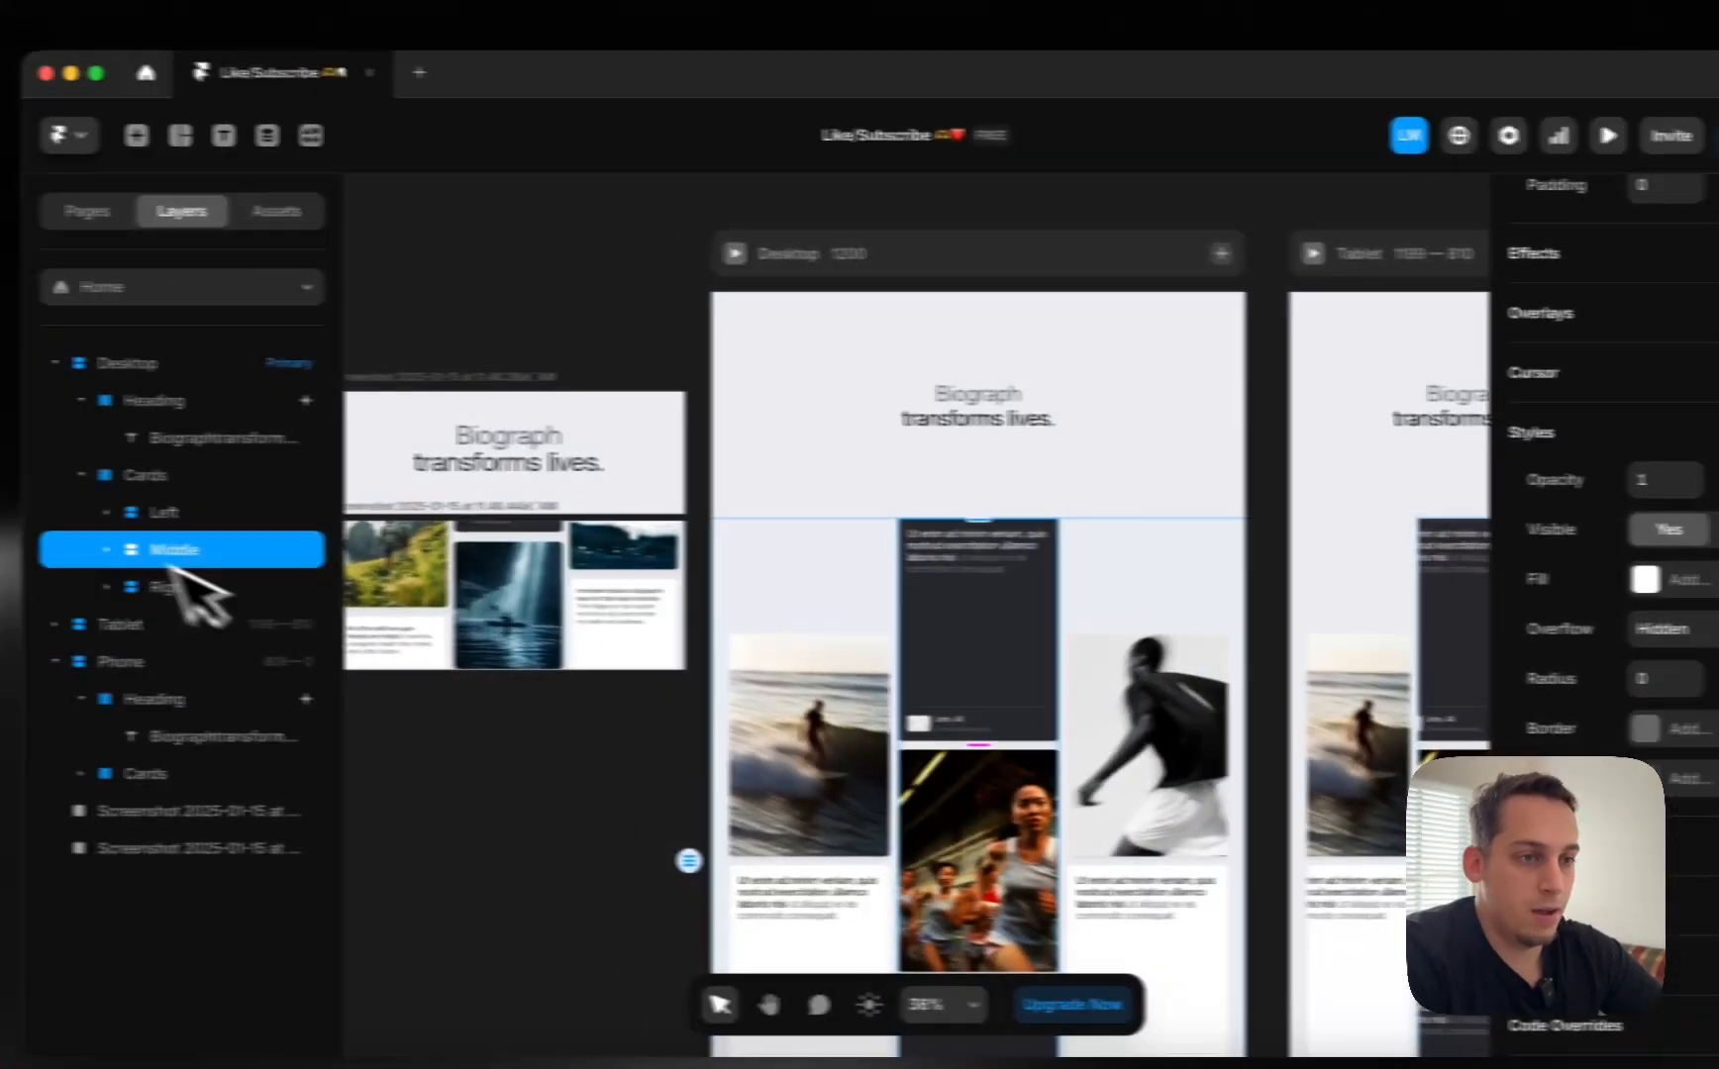
Add a Scroll Speed effect of 115% to the whole Cards stack.
left_click(279, 476)
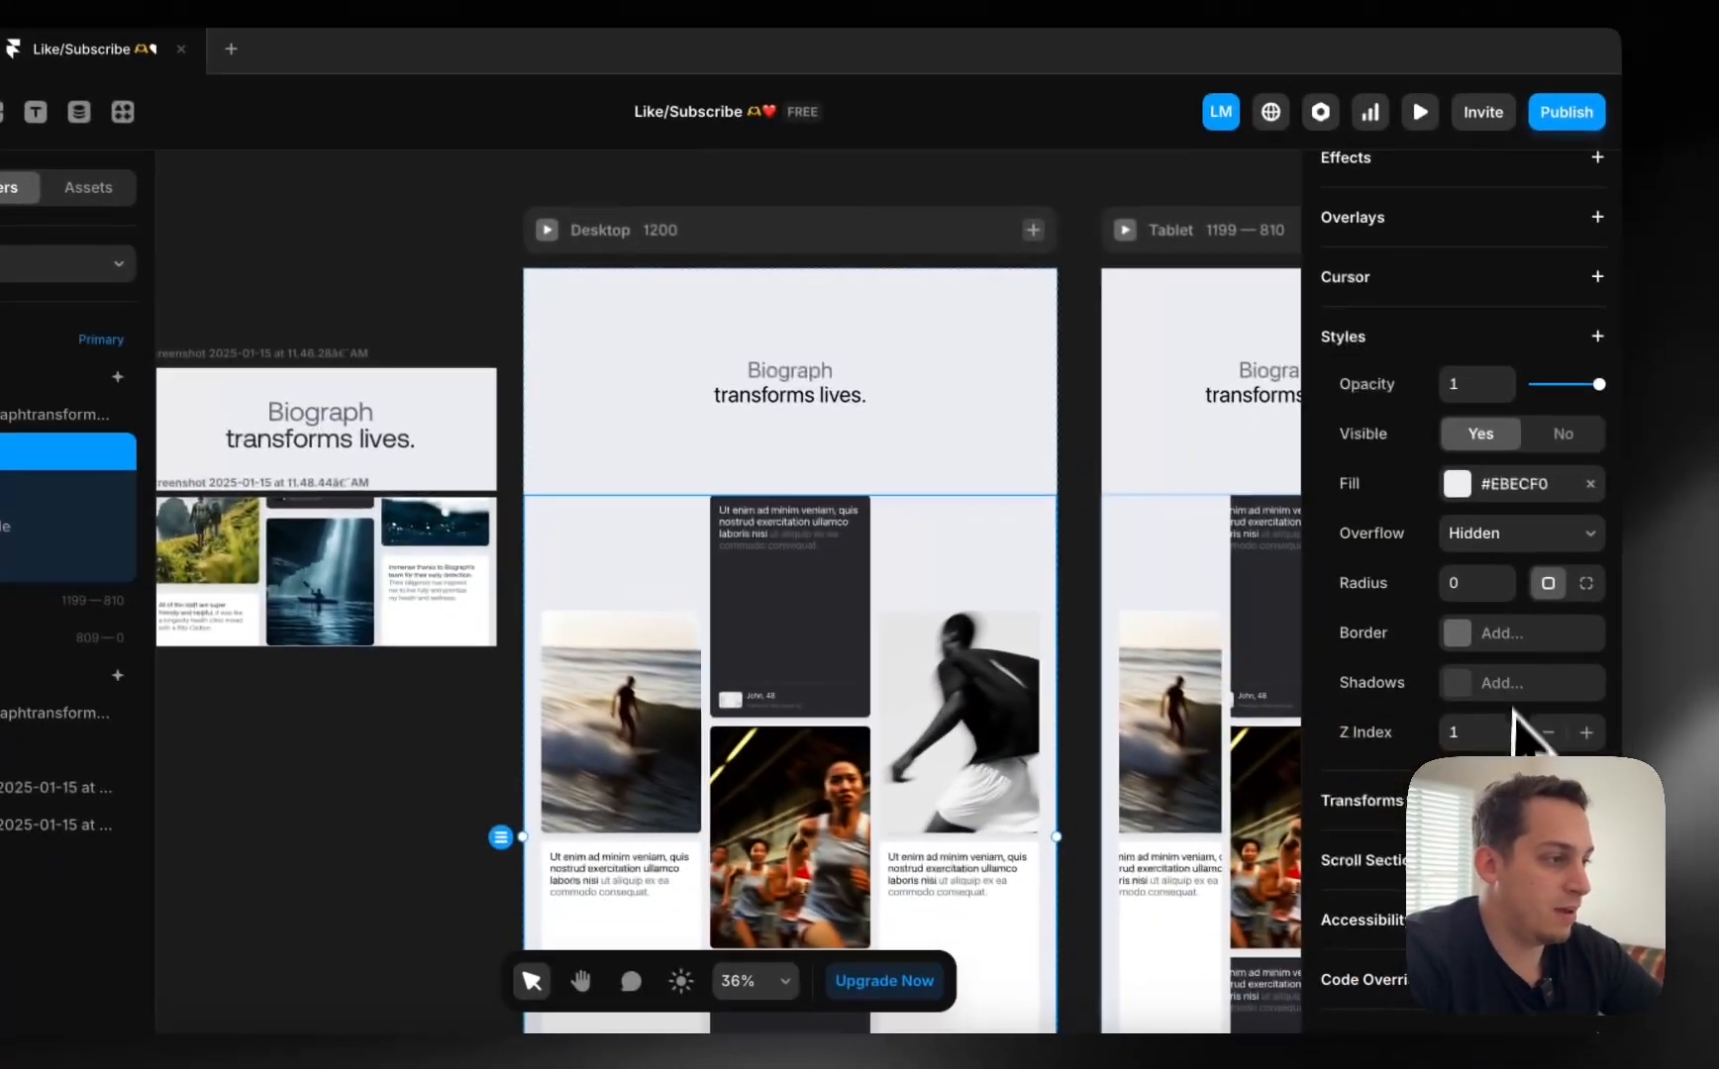
scroll(1544, 644, "up", 3)
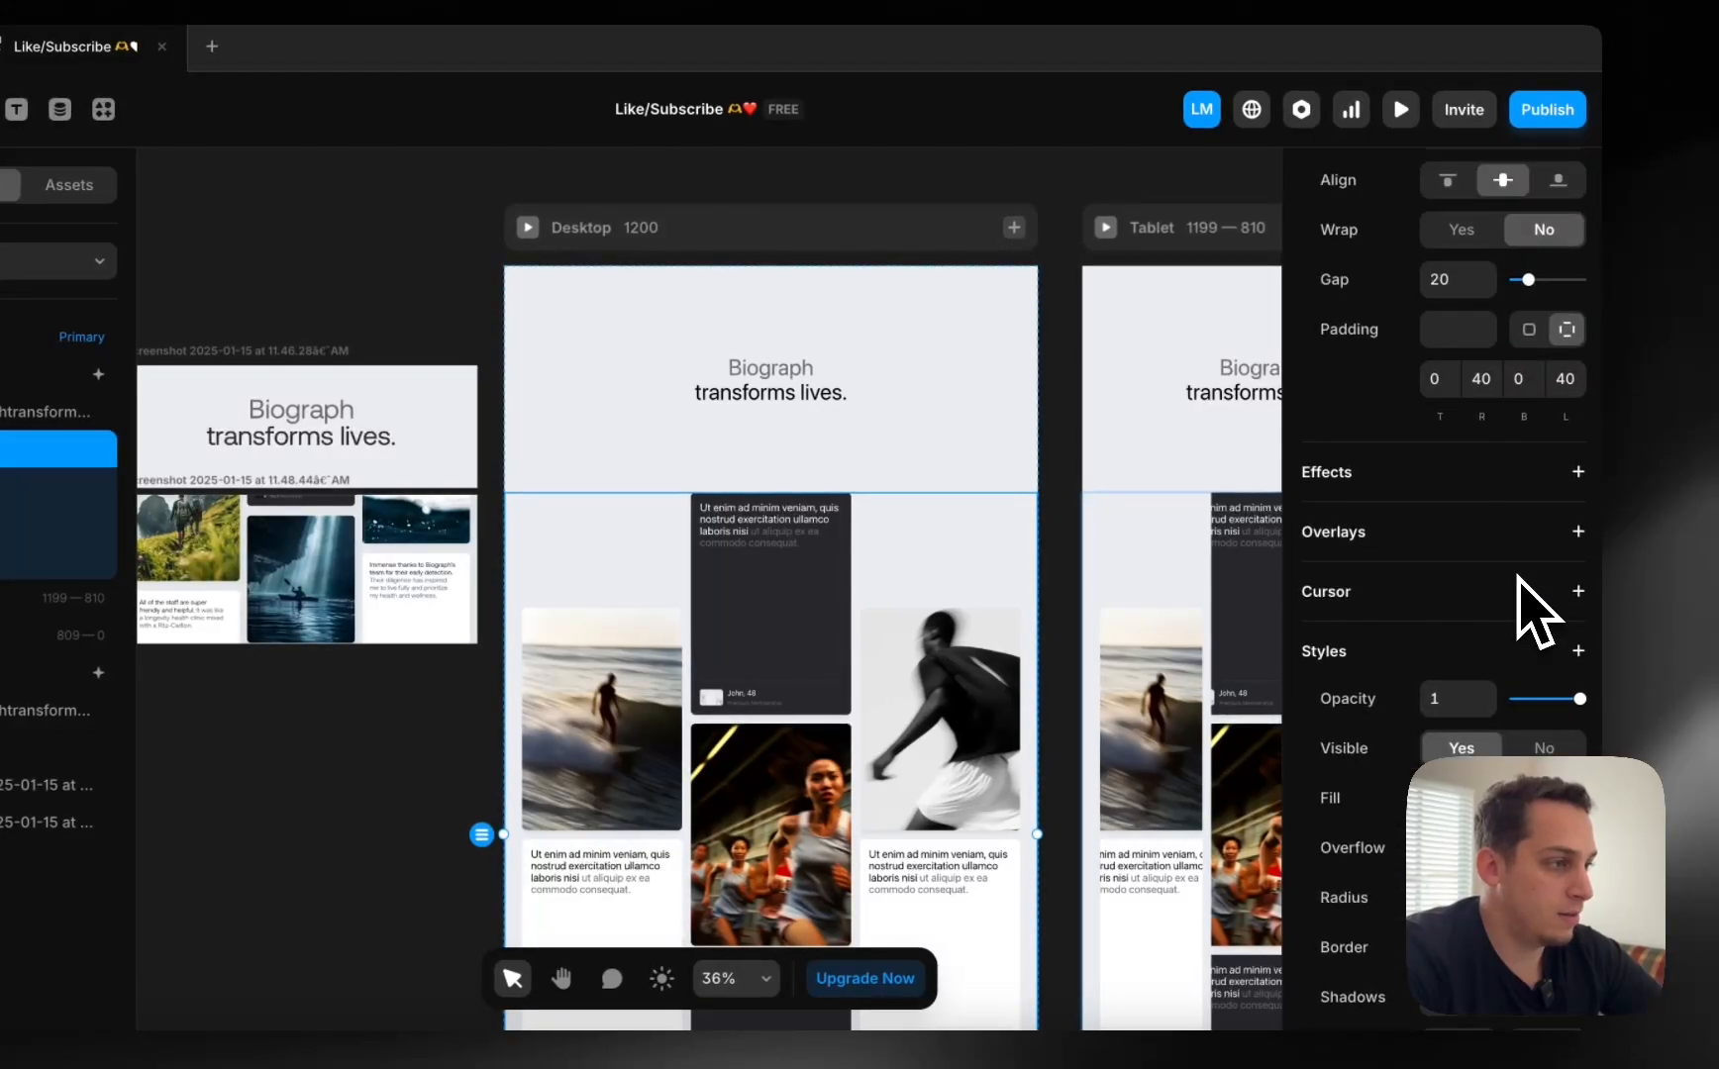
scroll(1538, 604, "down", 3)
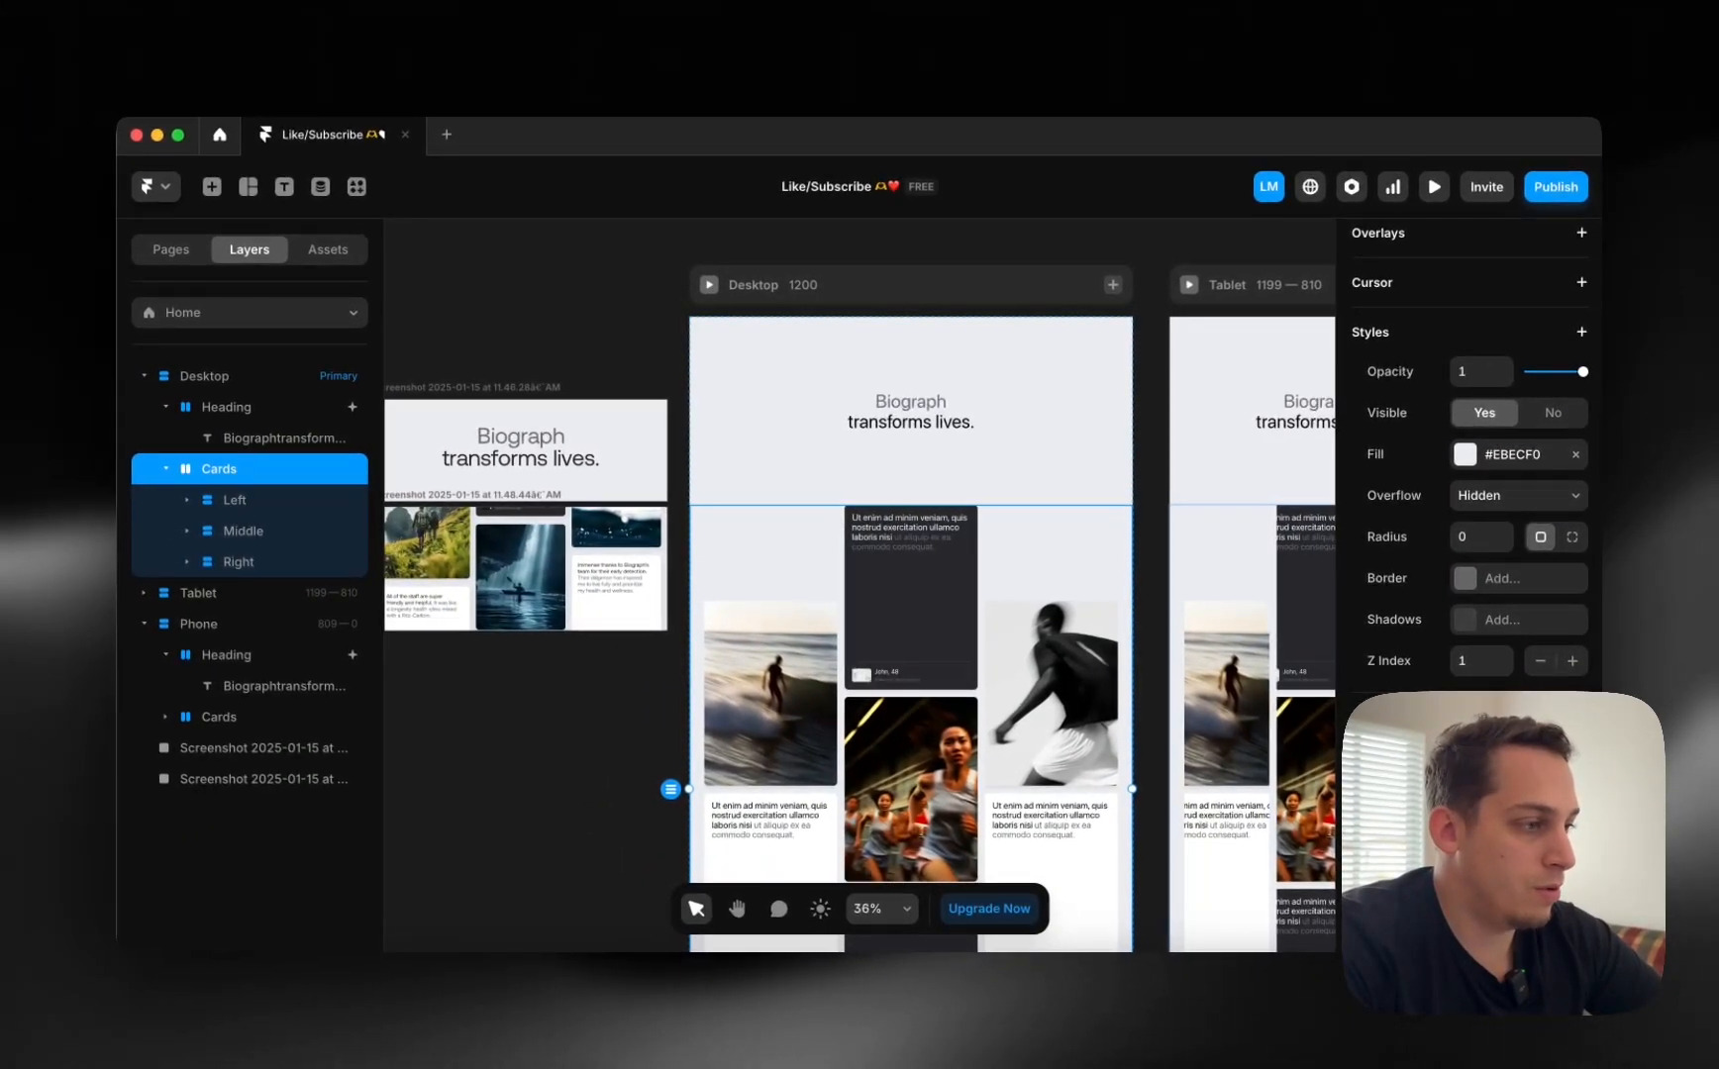
scroll(1550, 630, "up", 3)
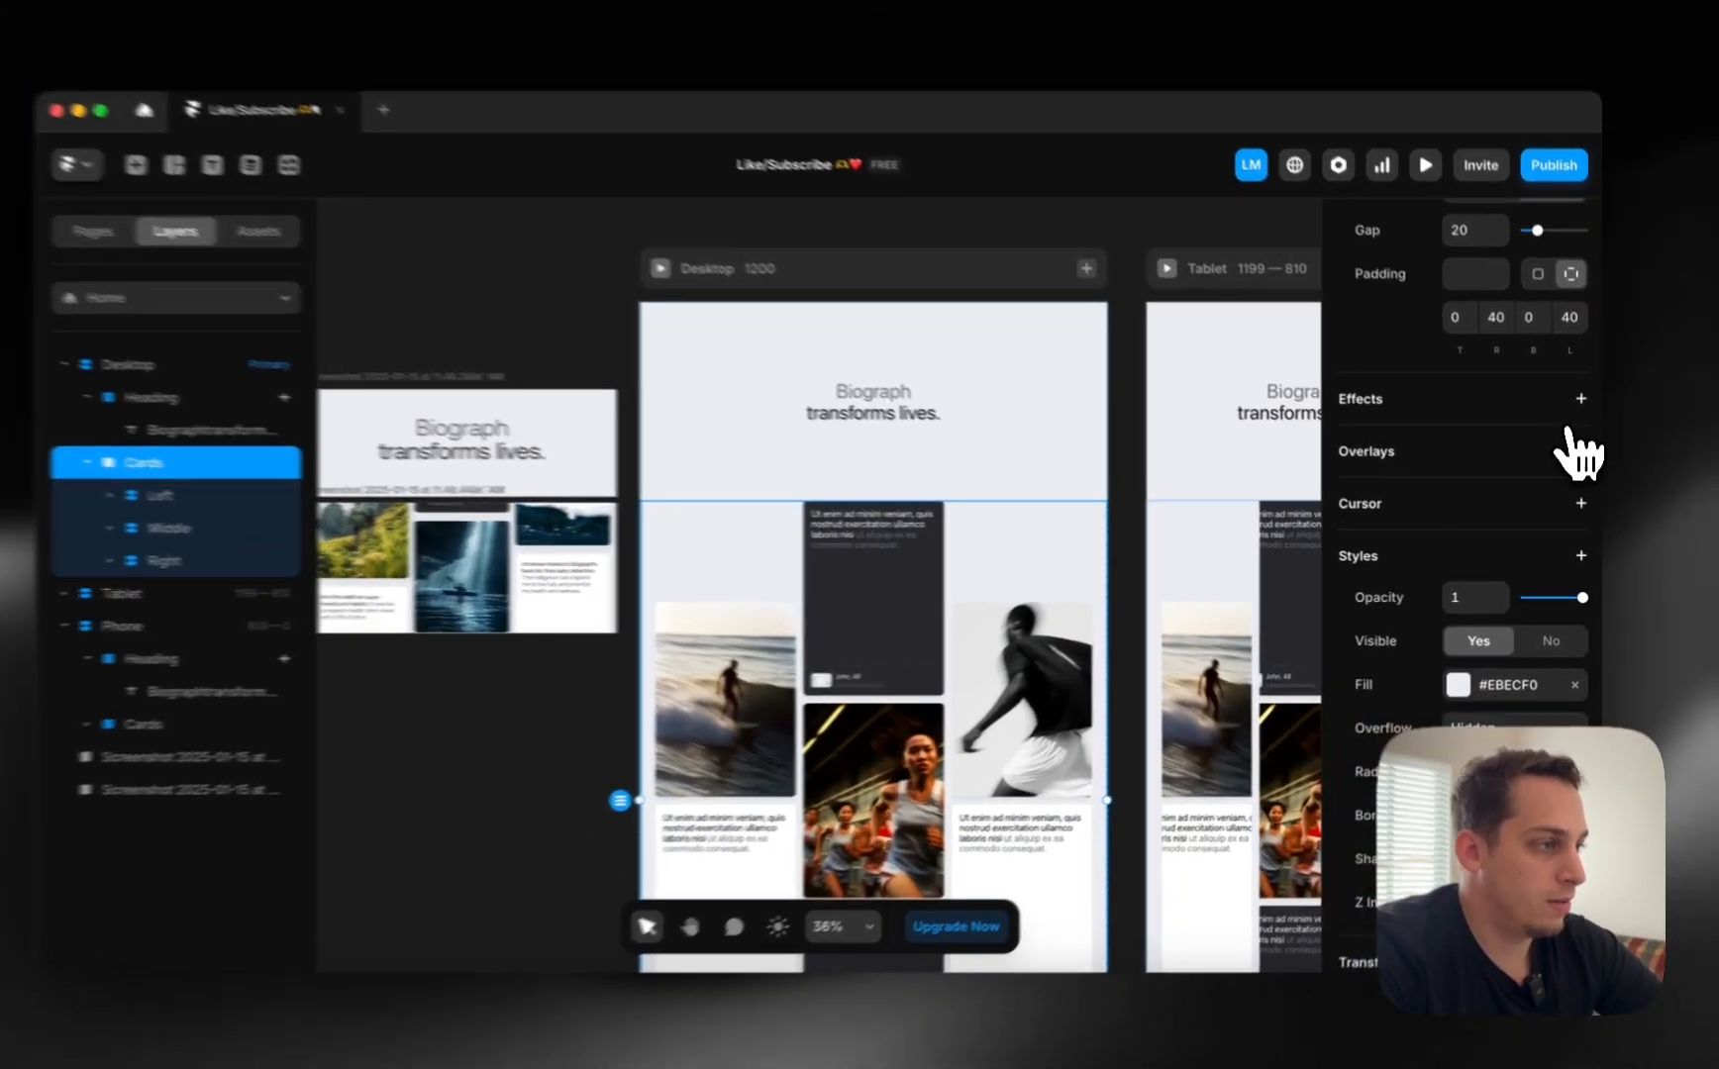
left_click(1577, 364)
left_click(1477, 643)
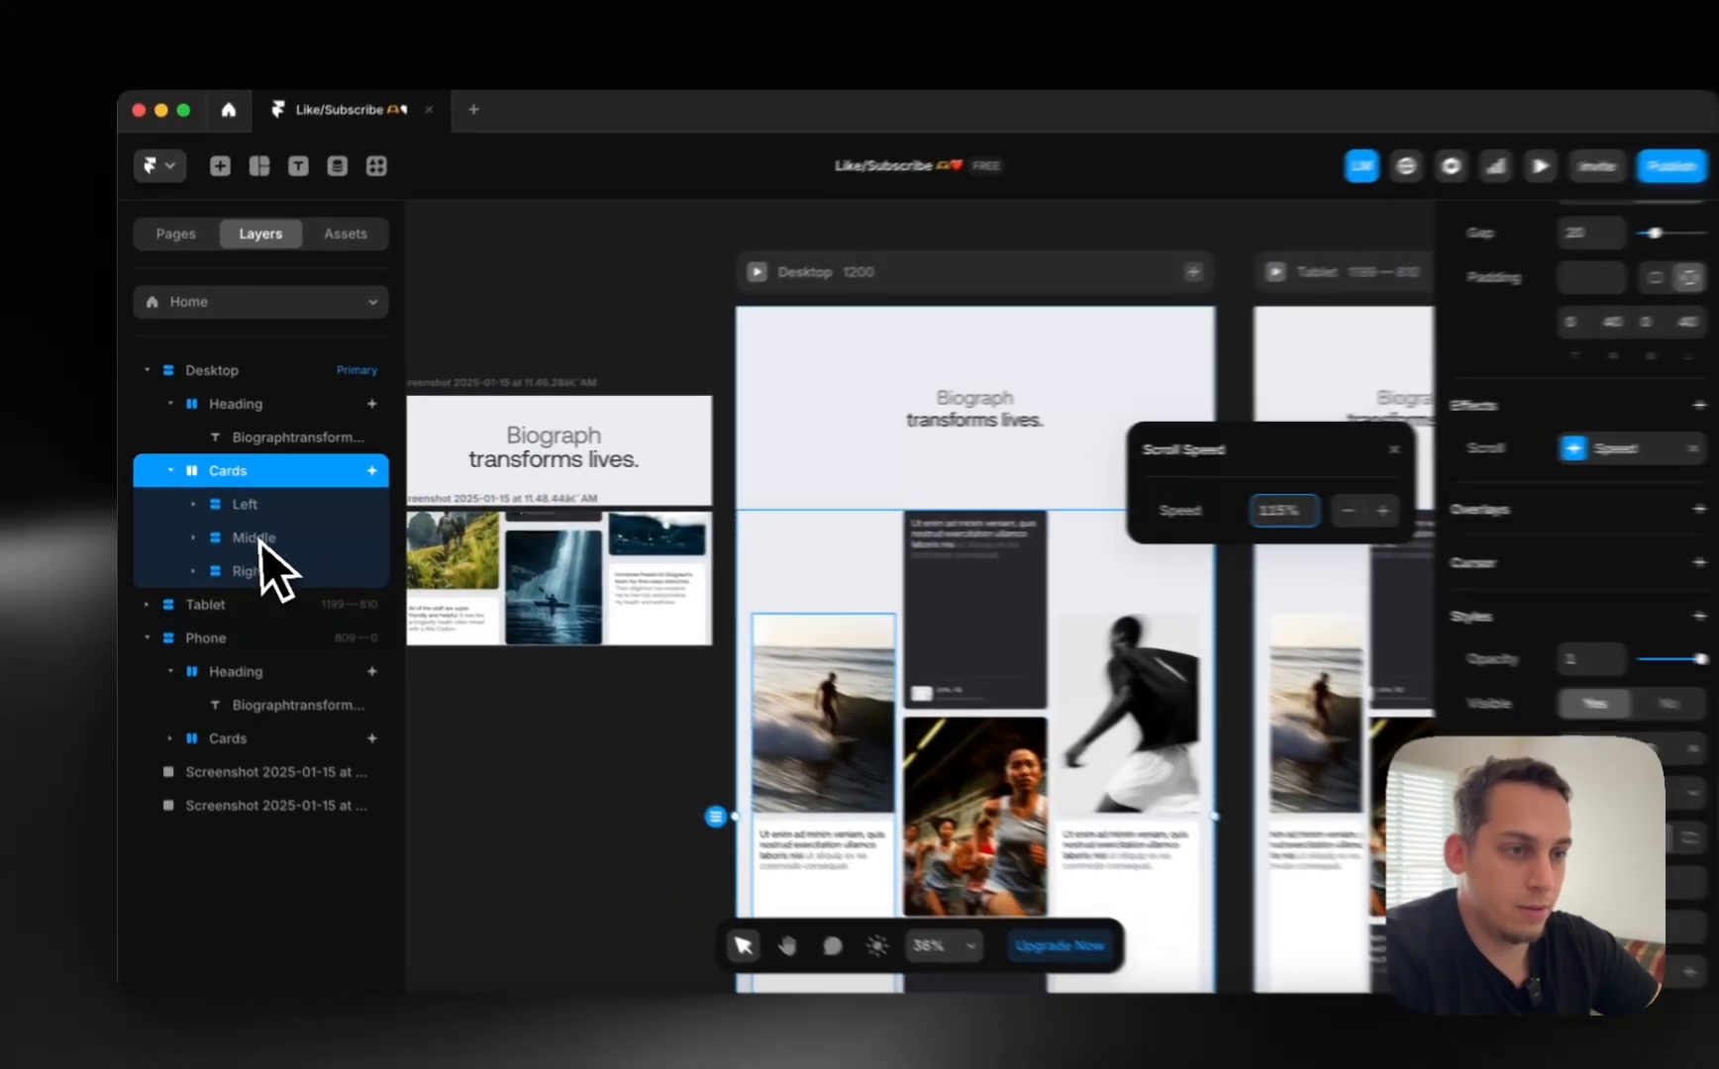
Add a Scroll Speed effect of 85% to the Right column.
left_click(235, 500)
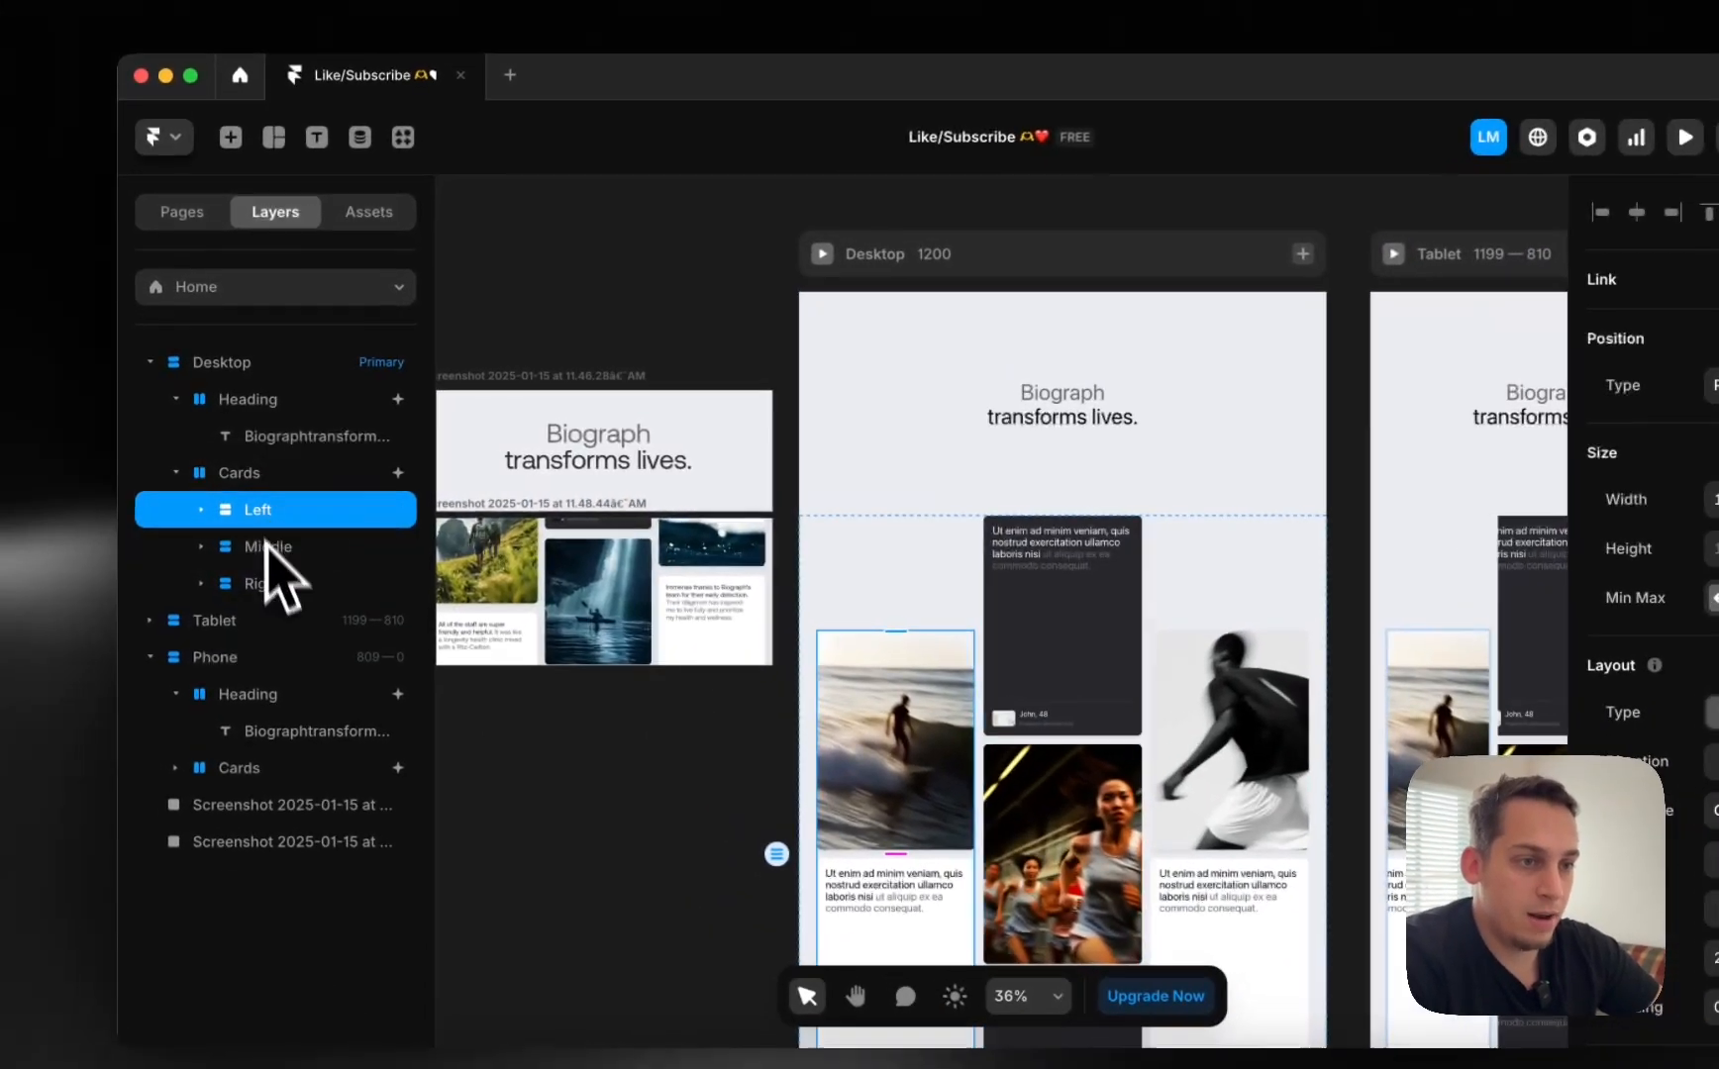
left_click(239, 561, "shift")
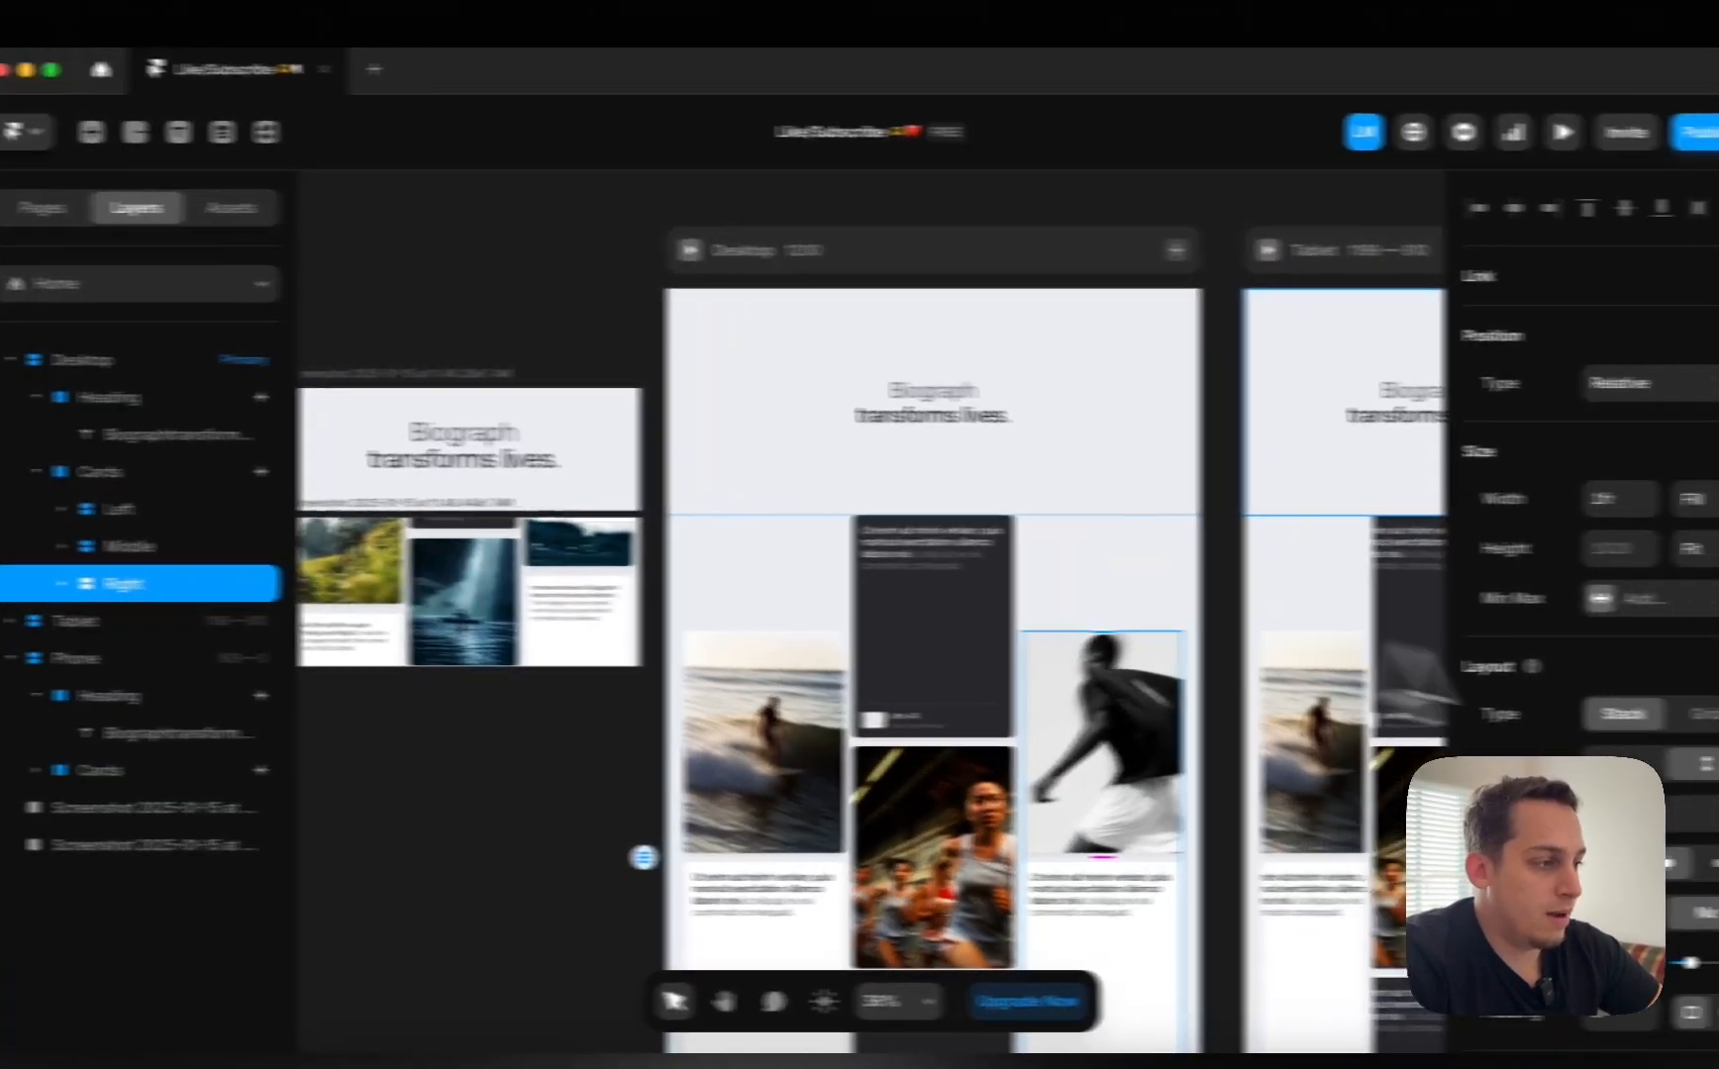
scroll(1592, 711, "down", 8)
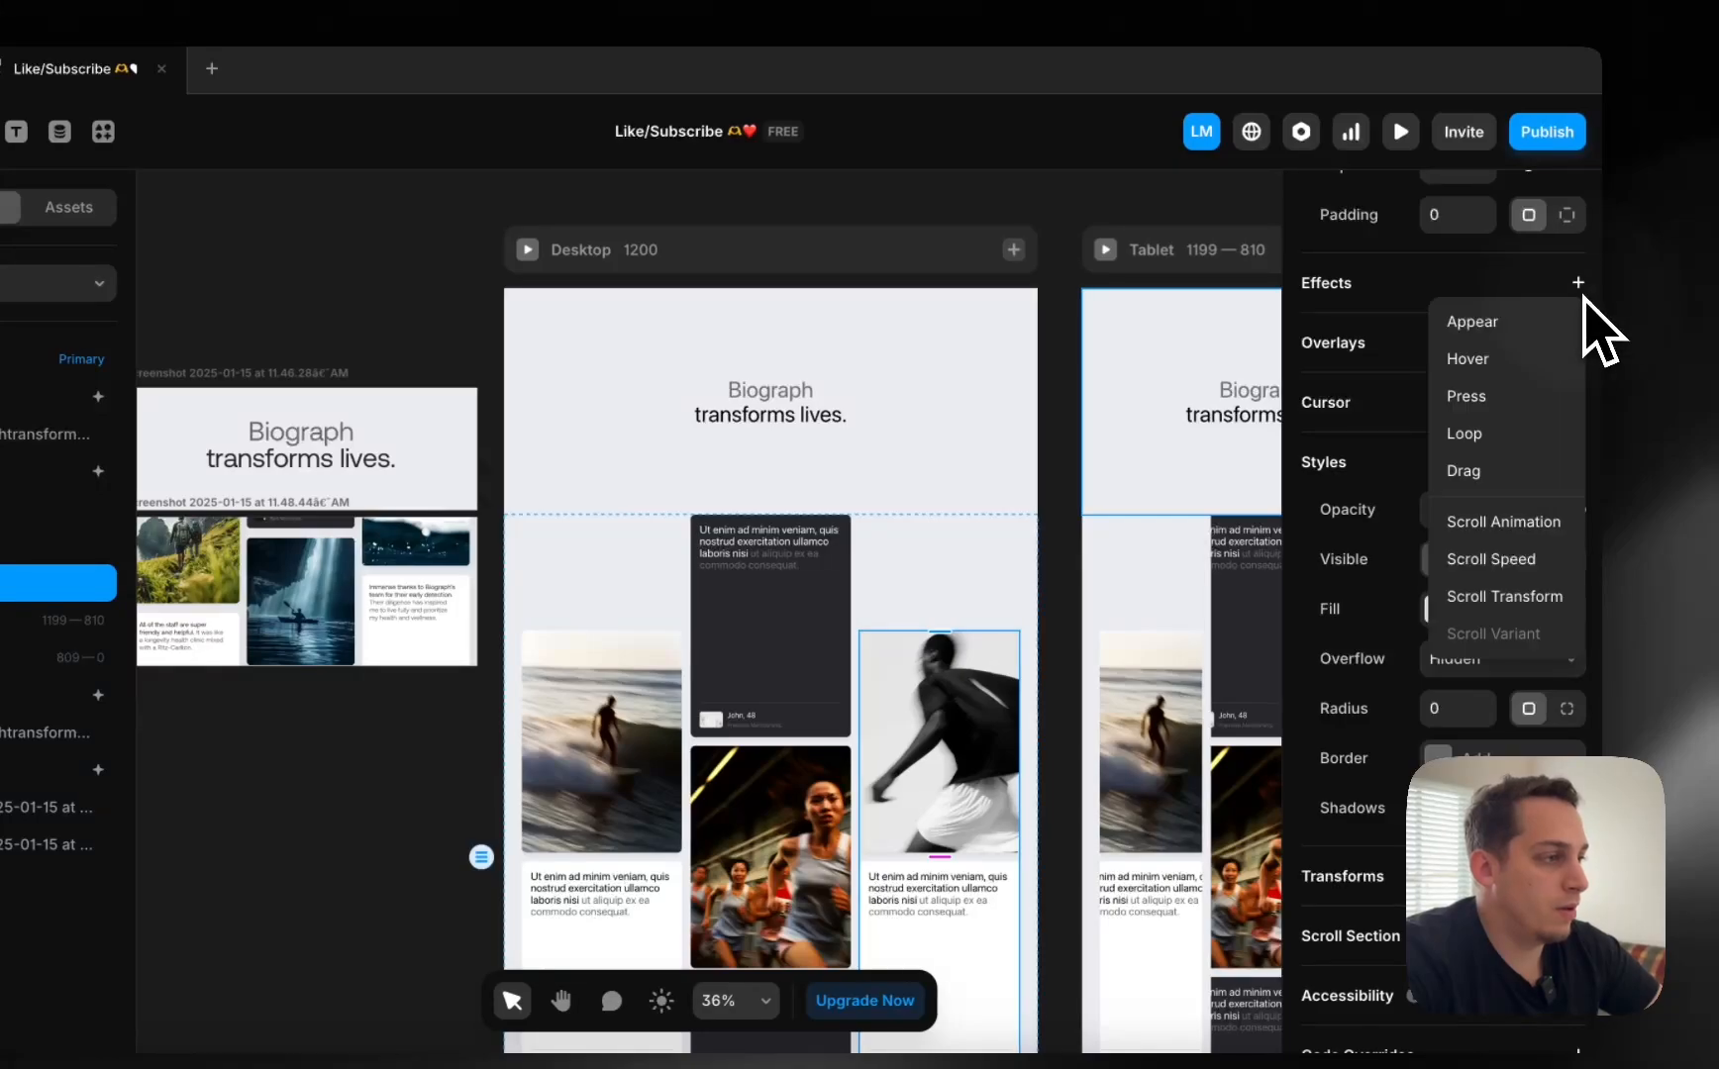
left_click(1495, 558)
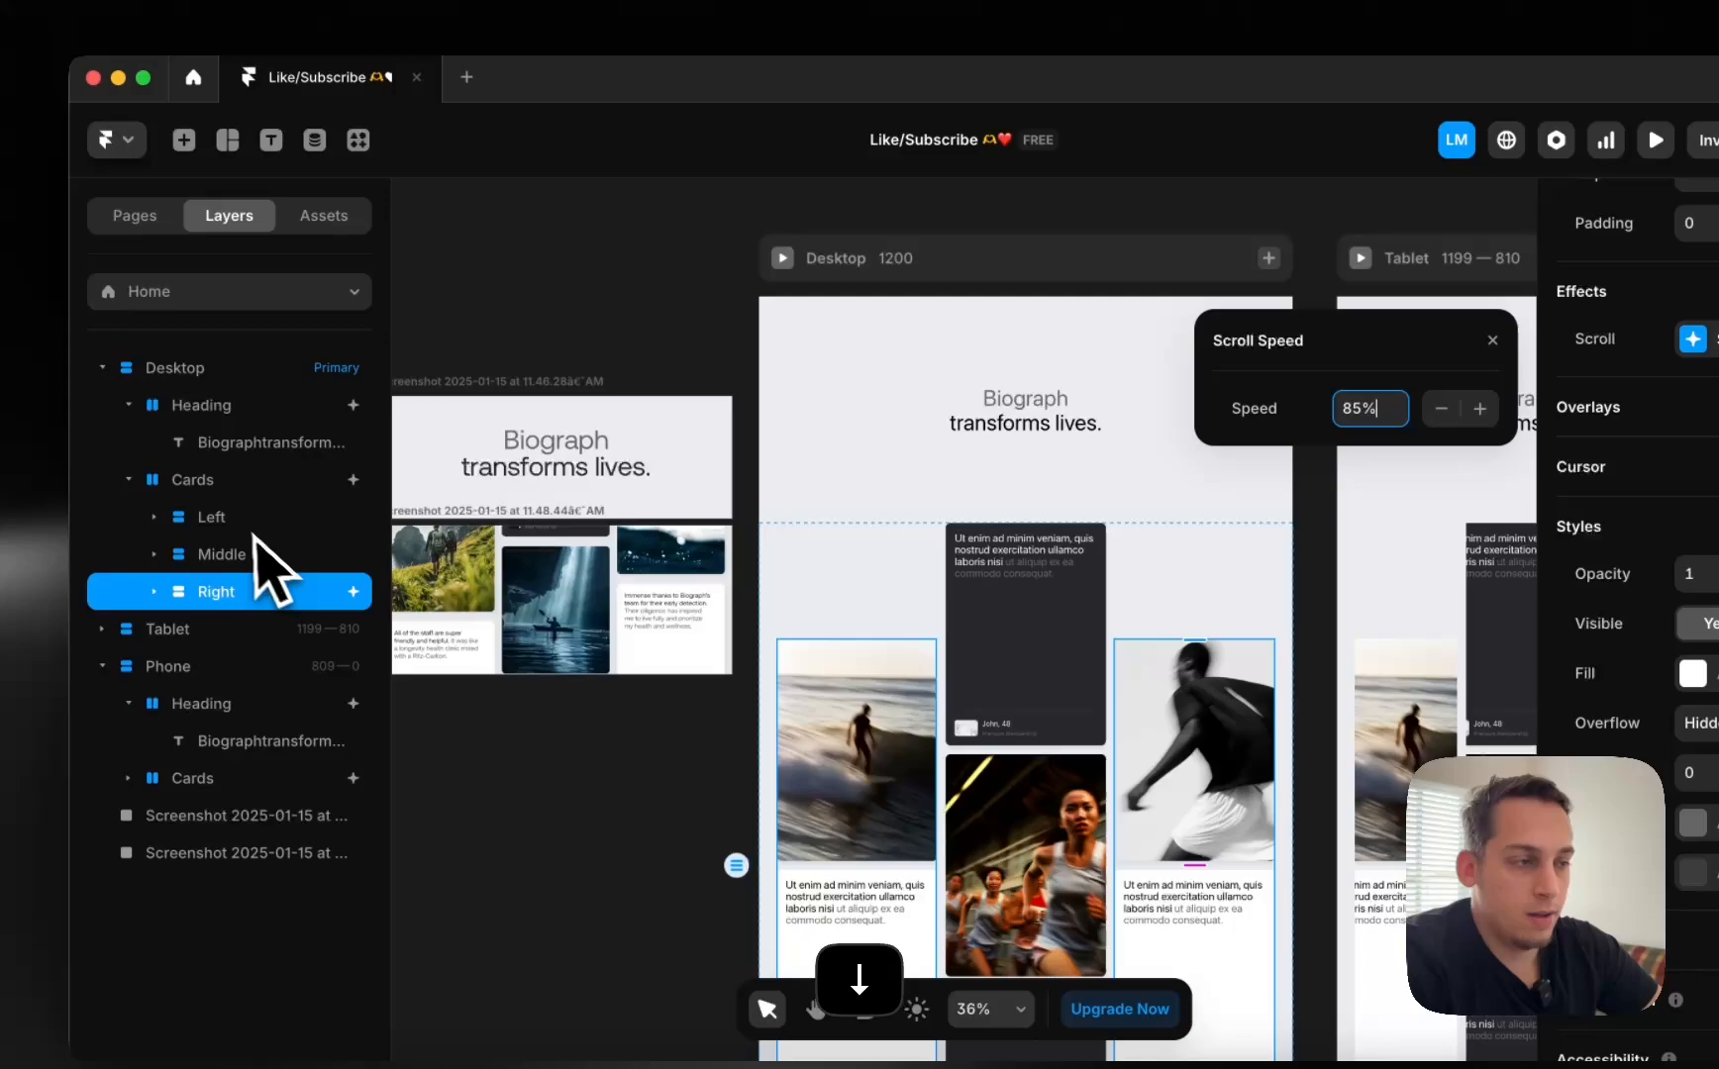
Add a Scroll Speed effect of 85% to the Left column of the Desktop cards.
left_click(64, 509)
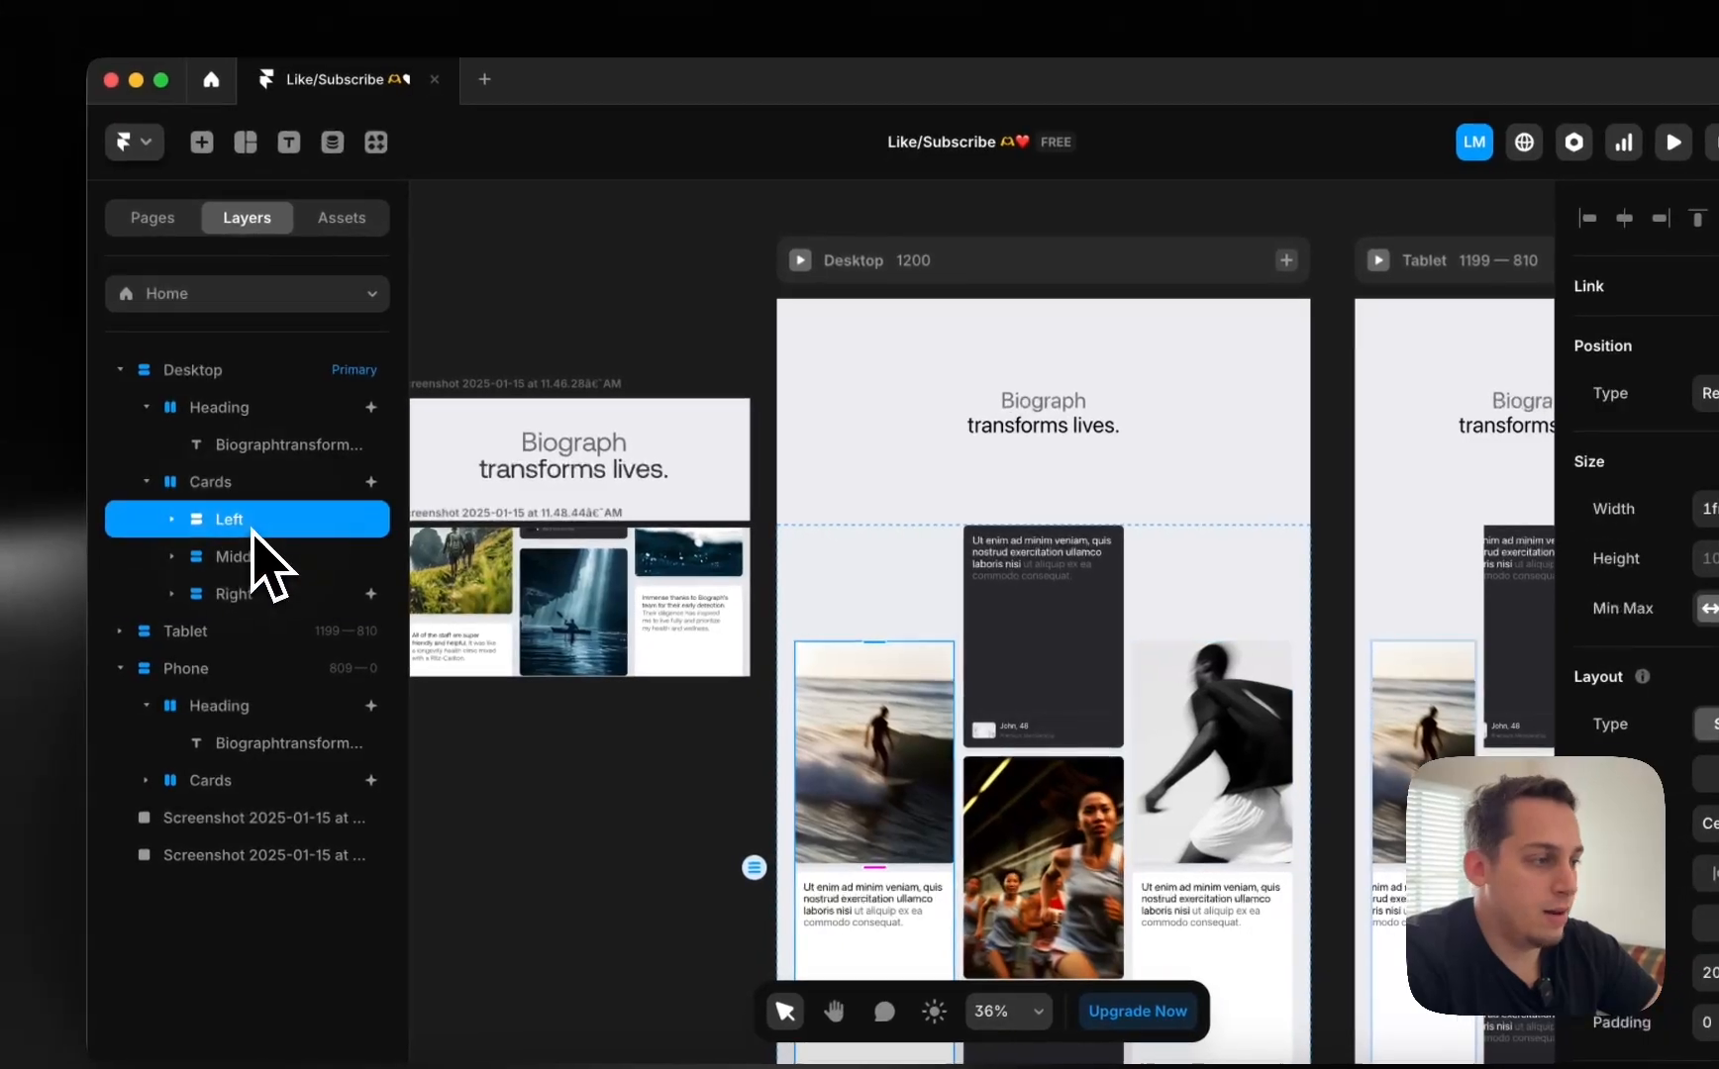
scroll(1436, 614, "down", 6)
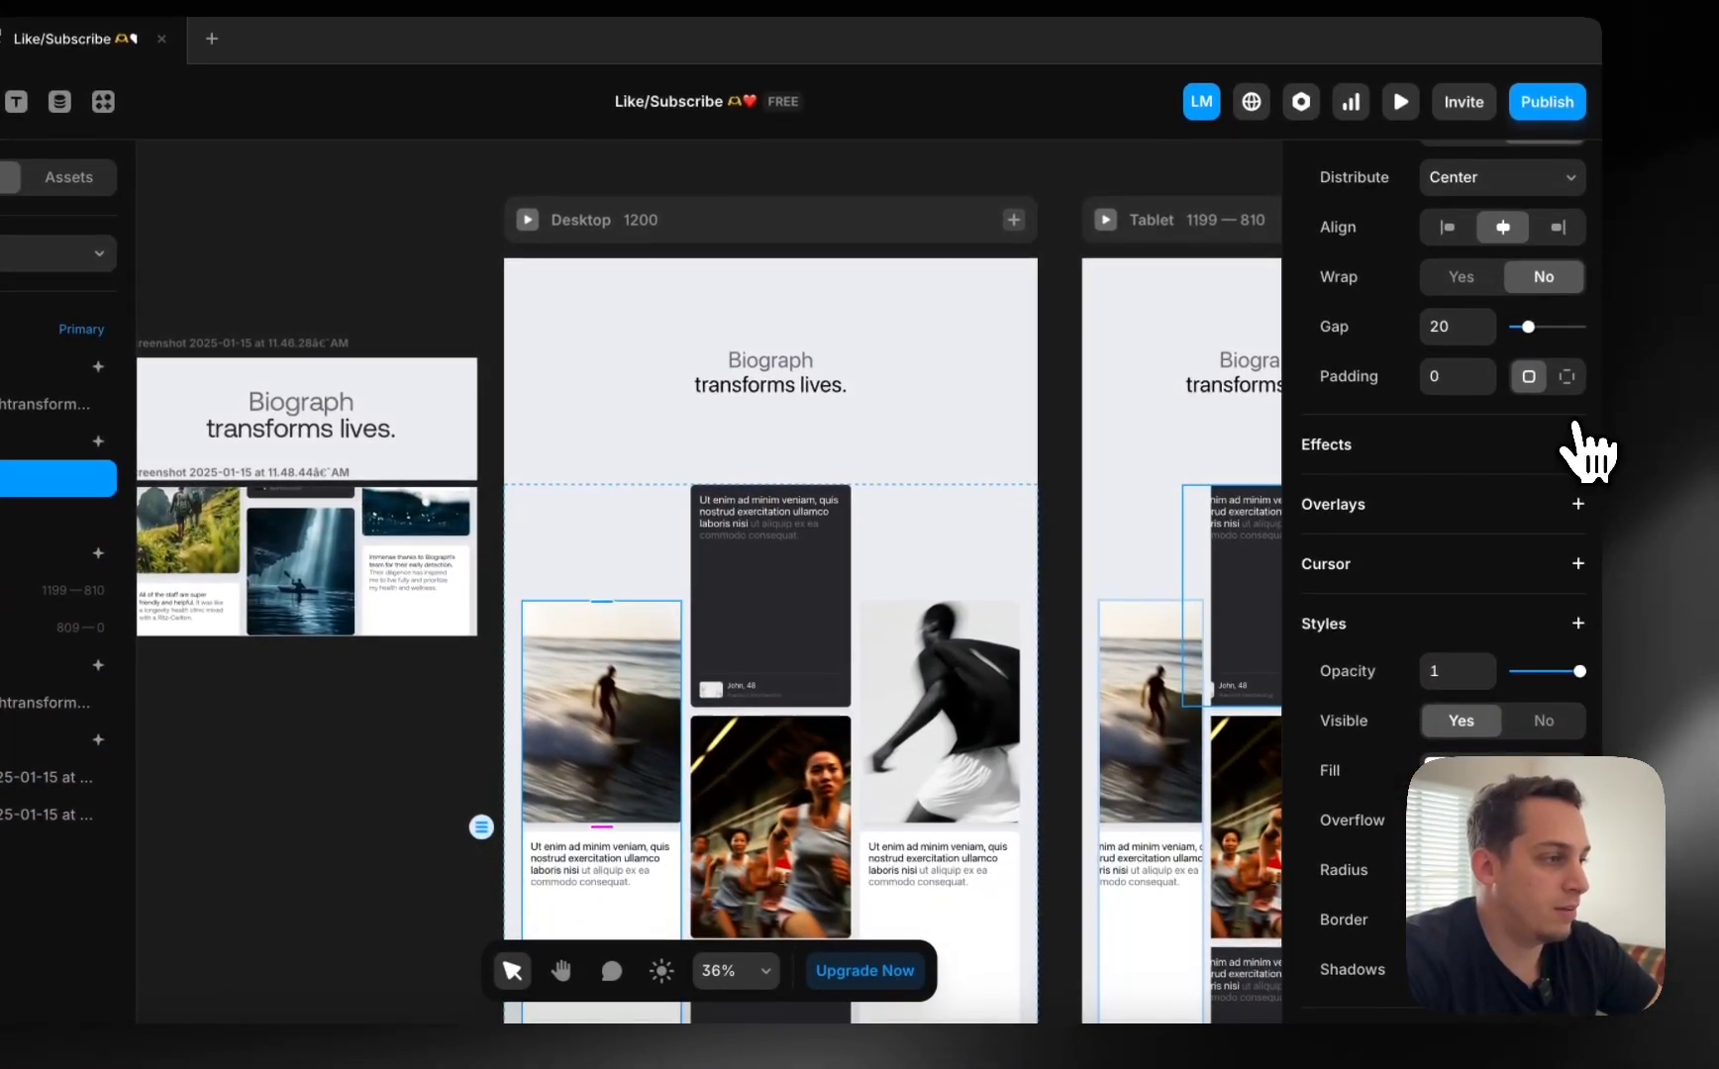
left_click(1530, 721)
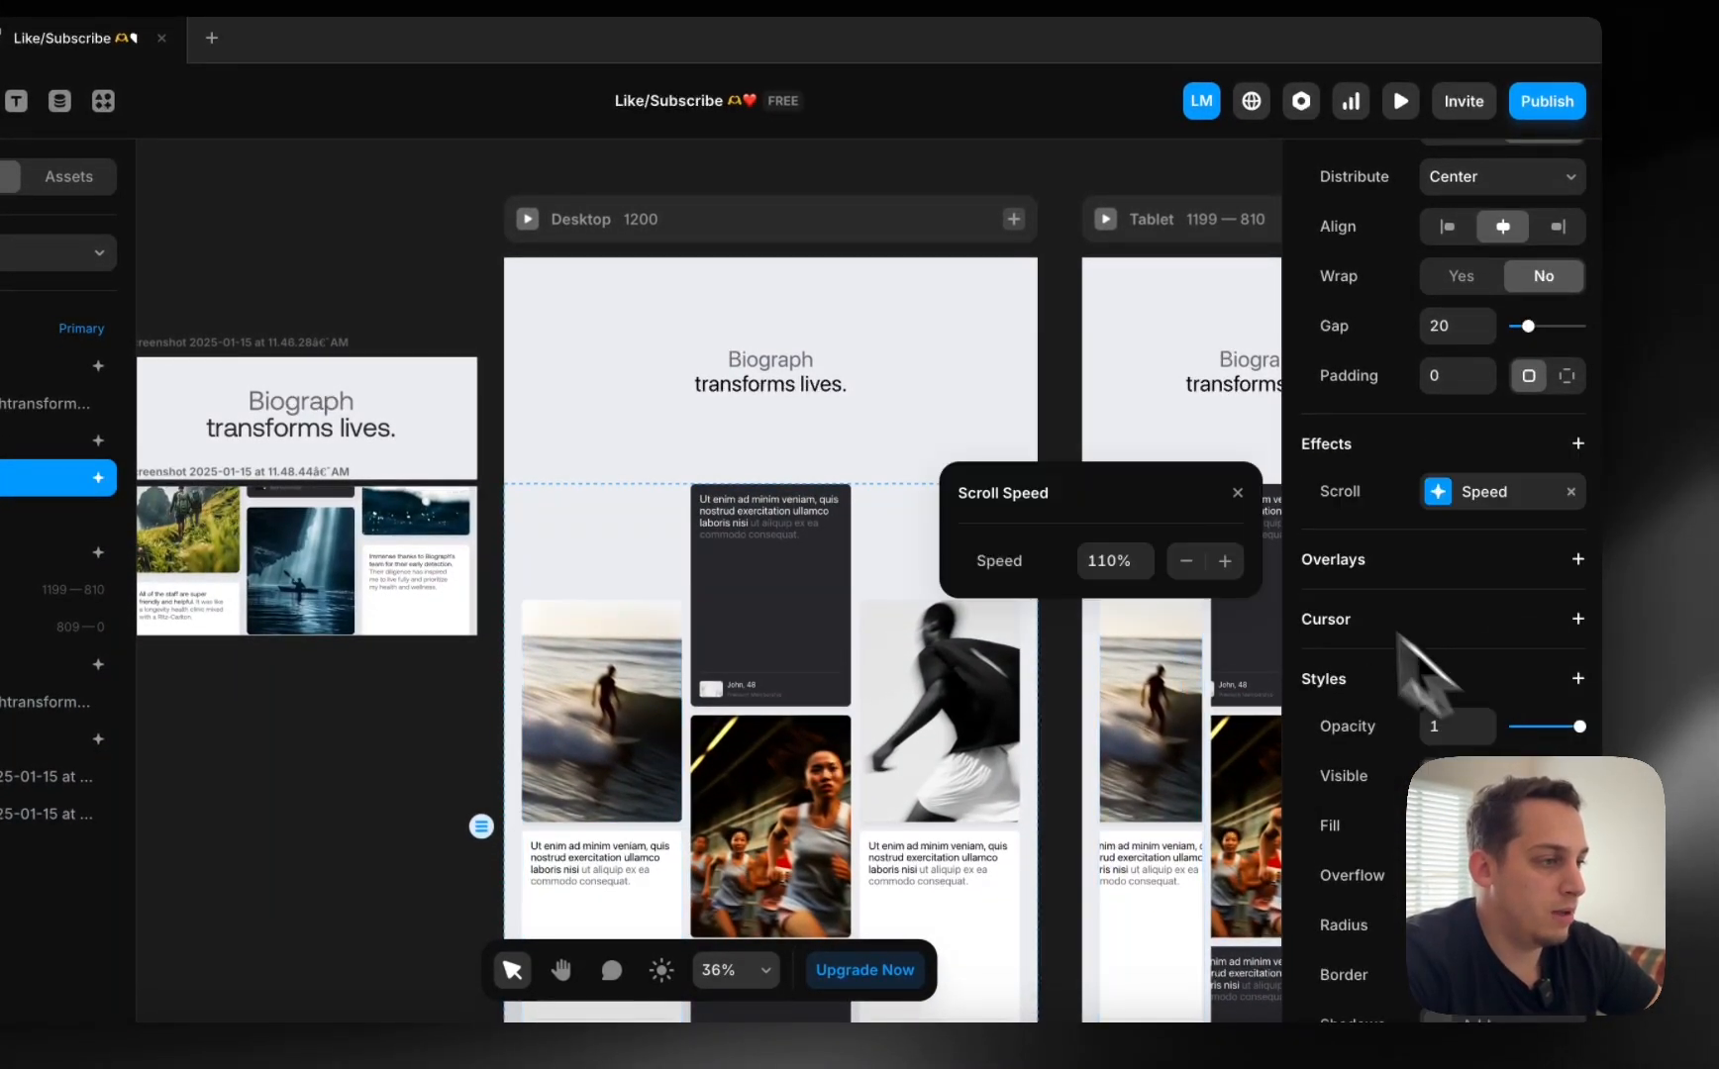
left_click(1099, 560)
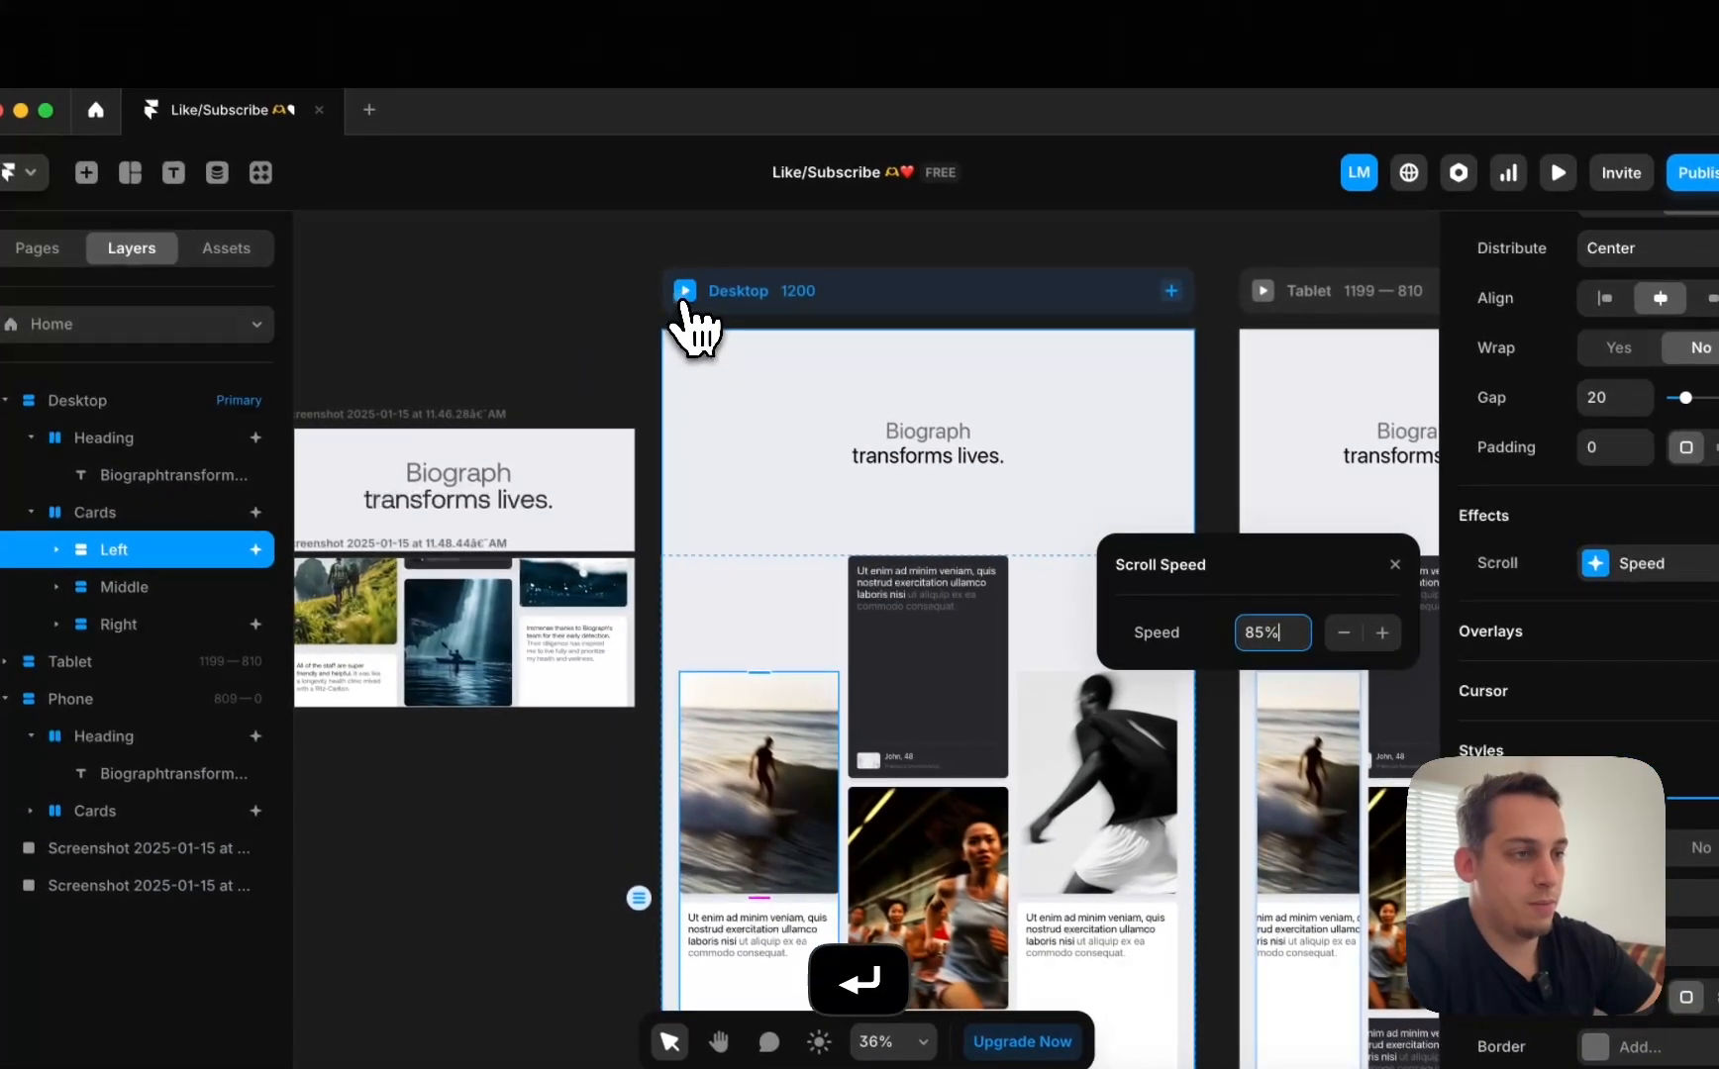
Preview the Desktop page and examine how the three card columns move against each other and the heading while scrolling.
left_click(527, 219)
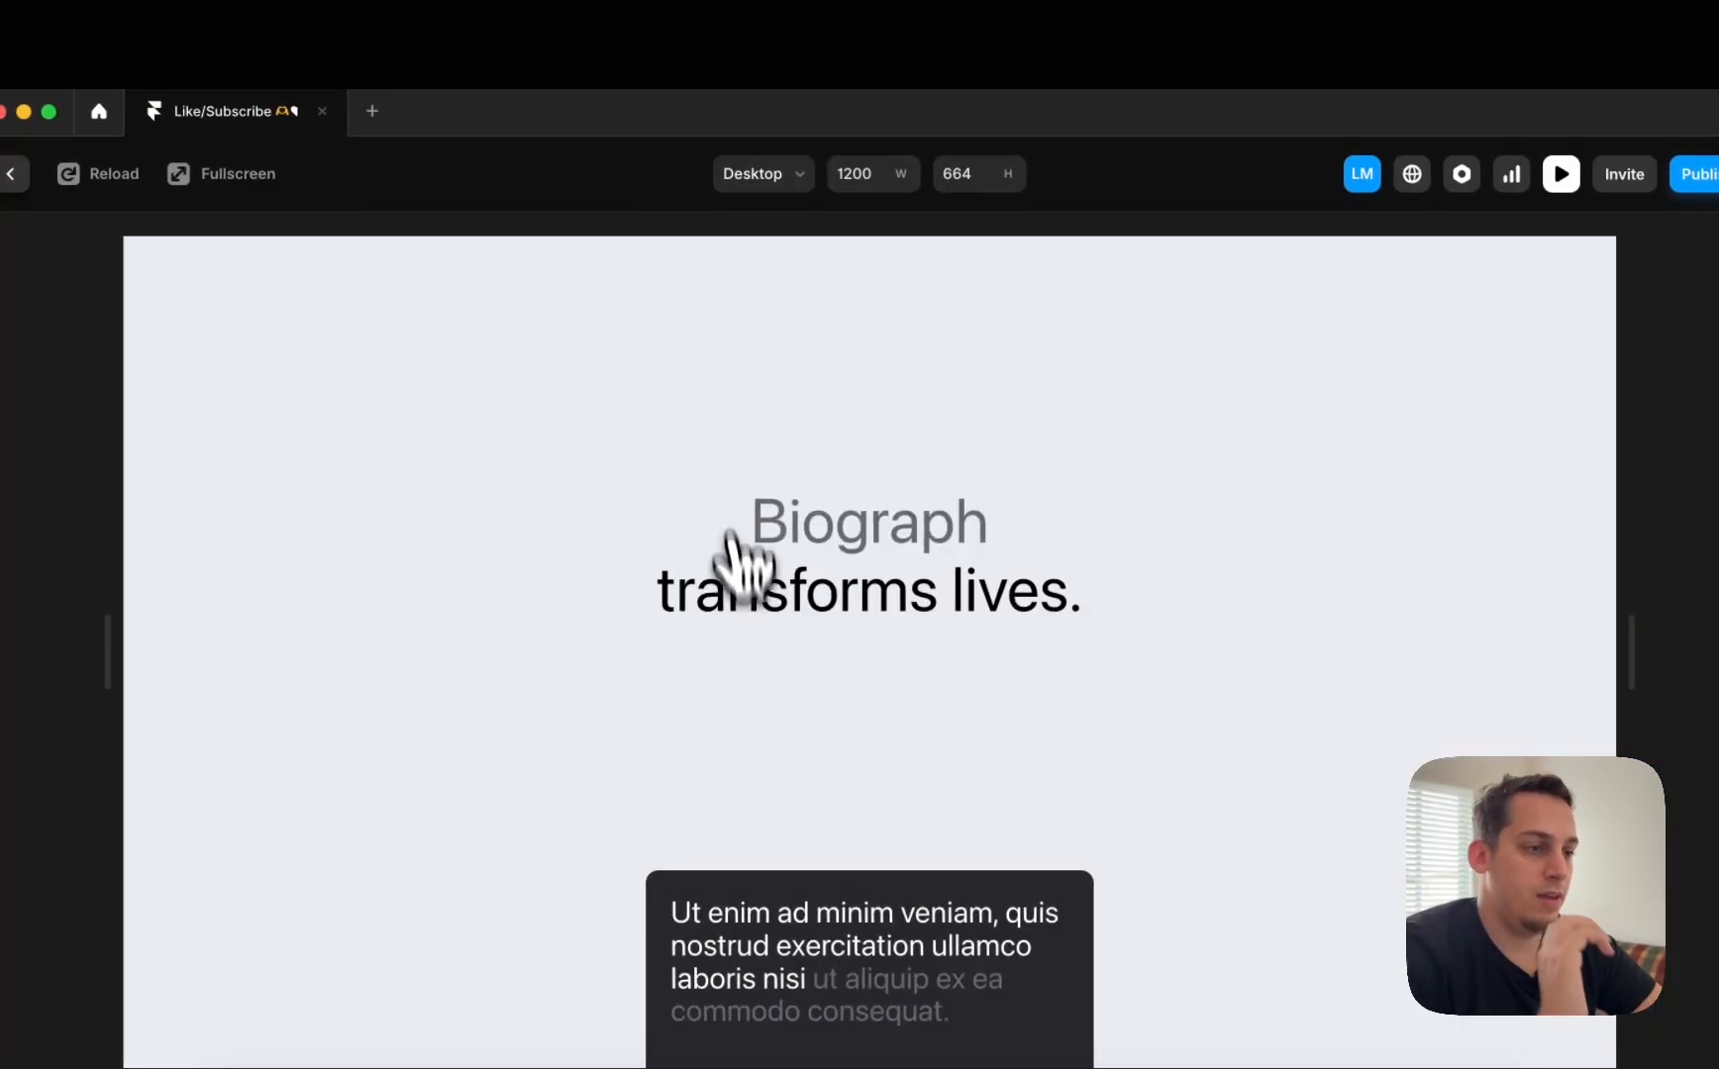
scroll(753, 633, "down", 10)
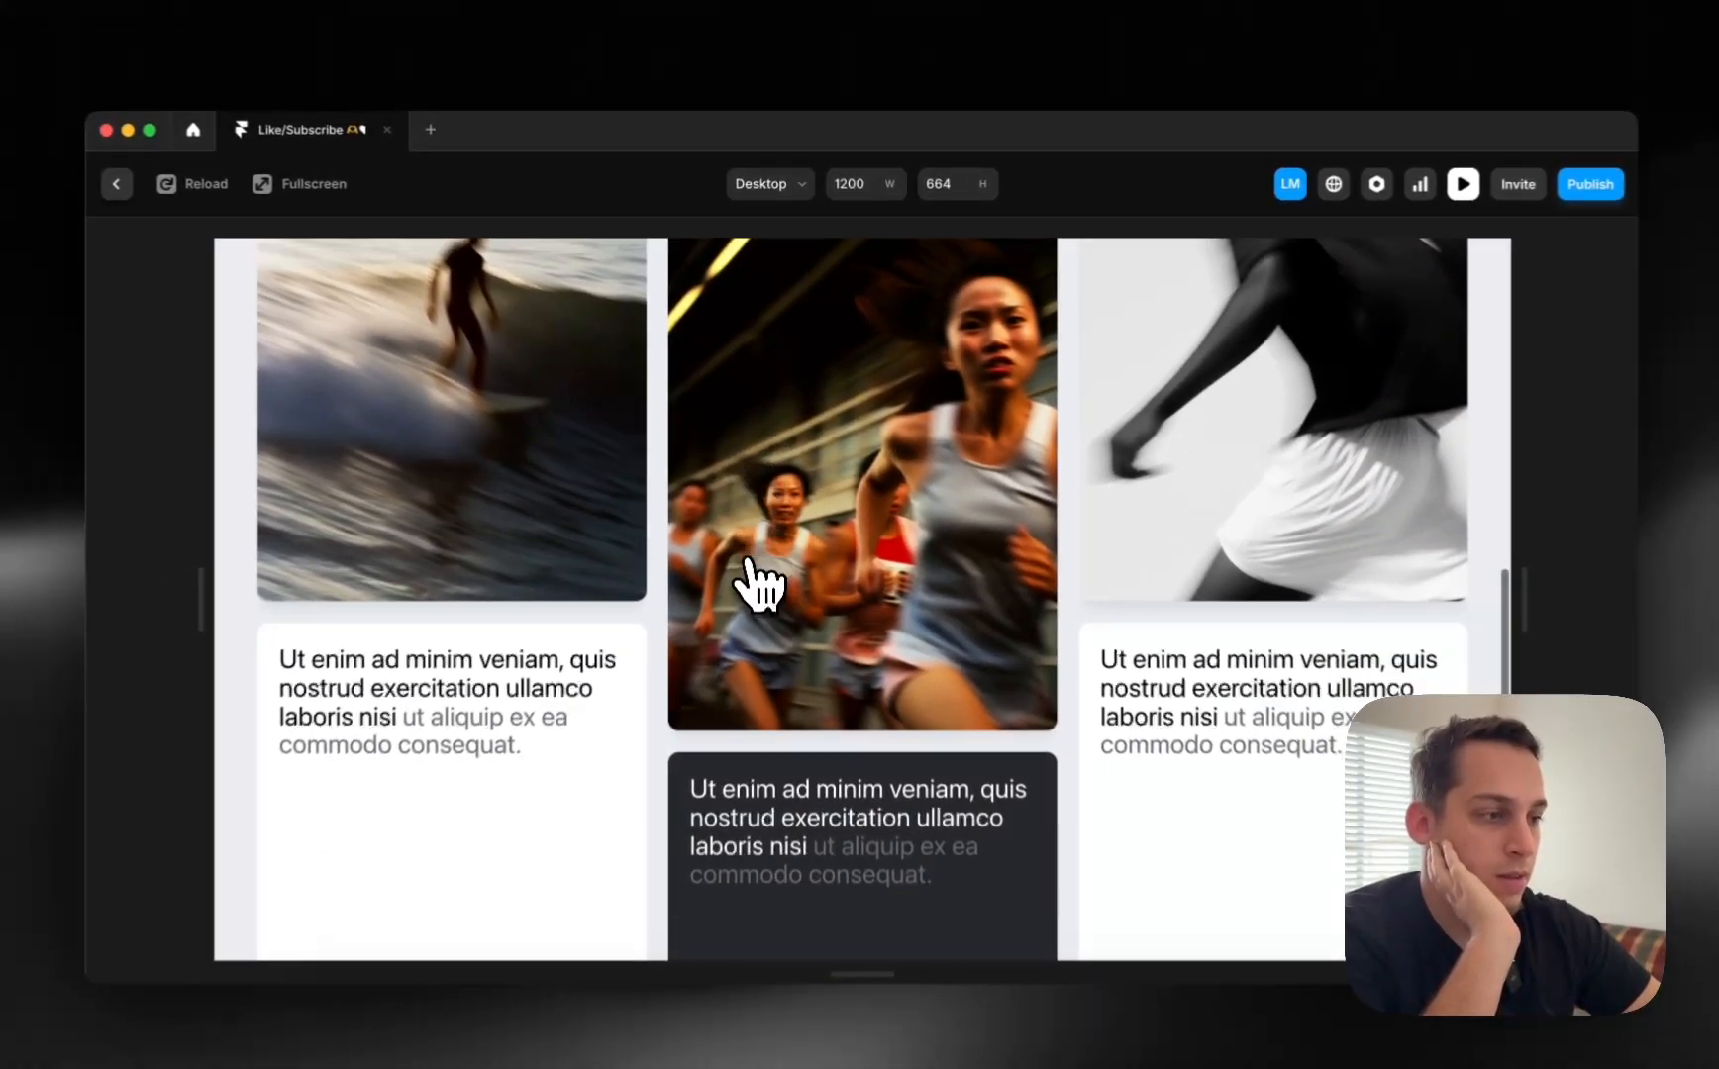
scroll(758, 584, "down", 5)
scroll(760, 574, "up", 6)
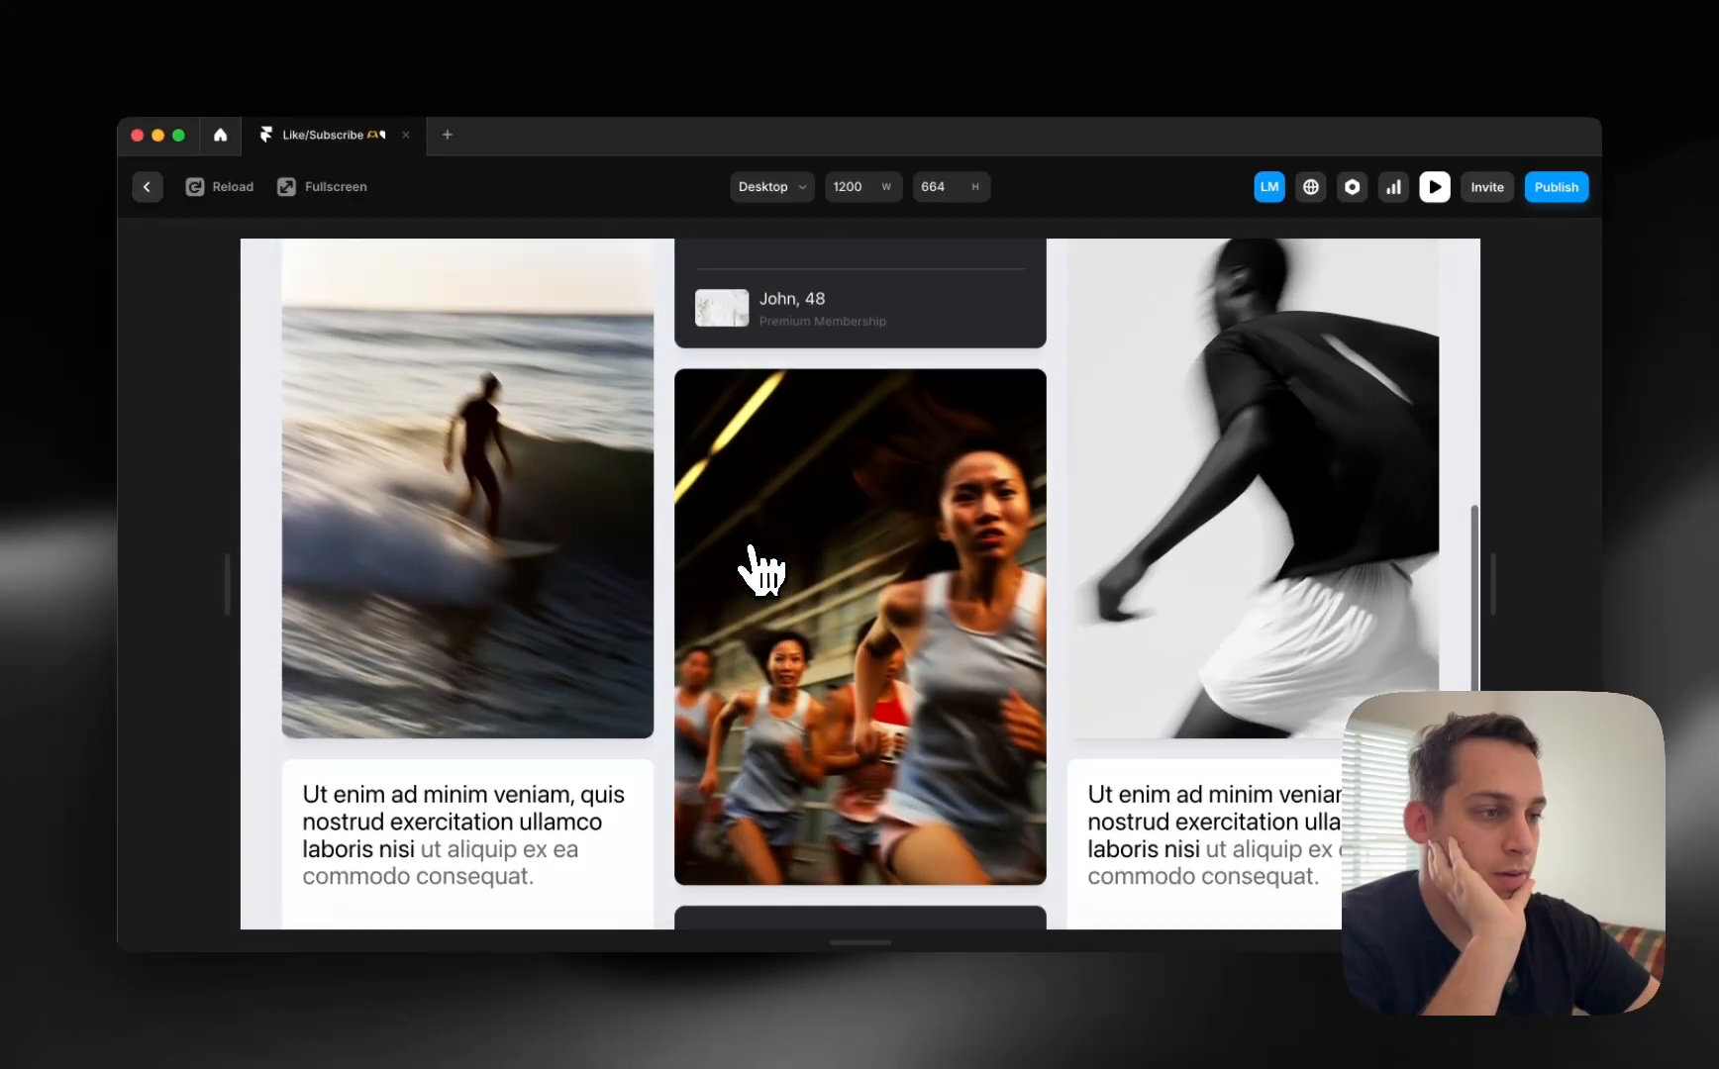
scroll(760, 572, "up", 6)
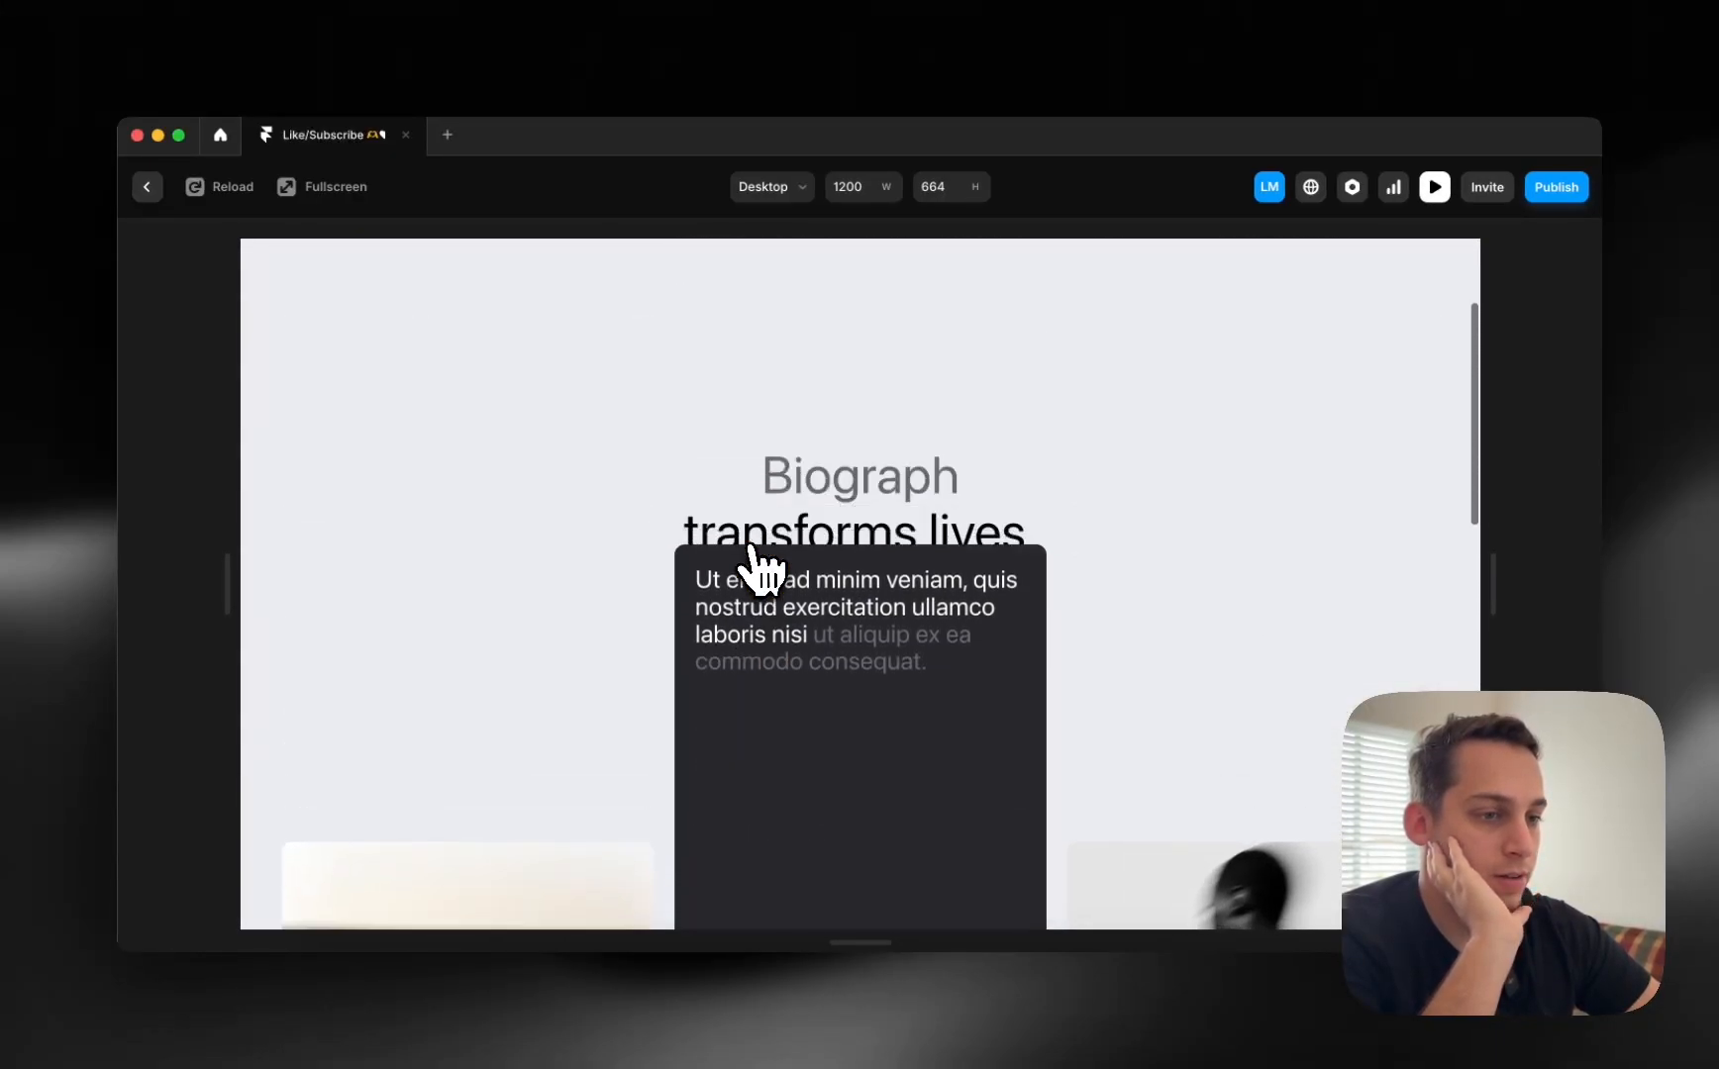
scroll(761, 572, "down", 10)
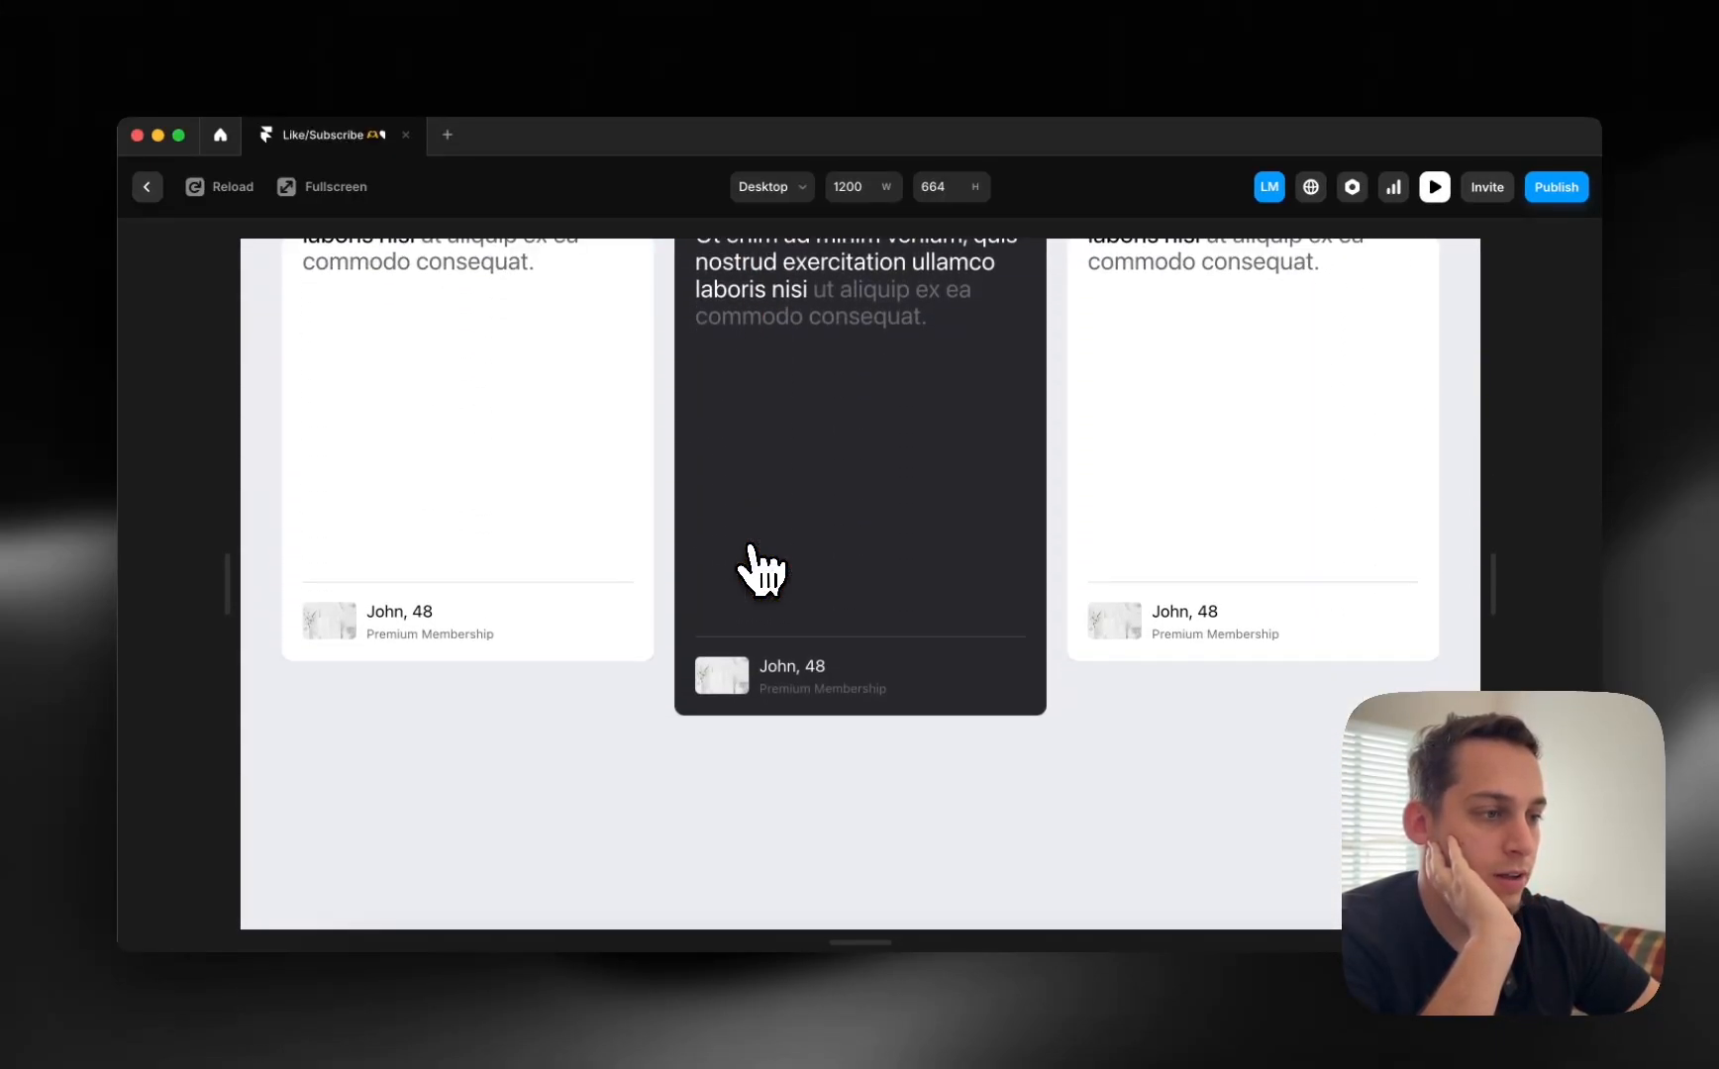
scroll(760, 573, "up", 10)
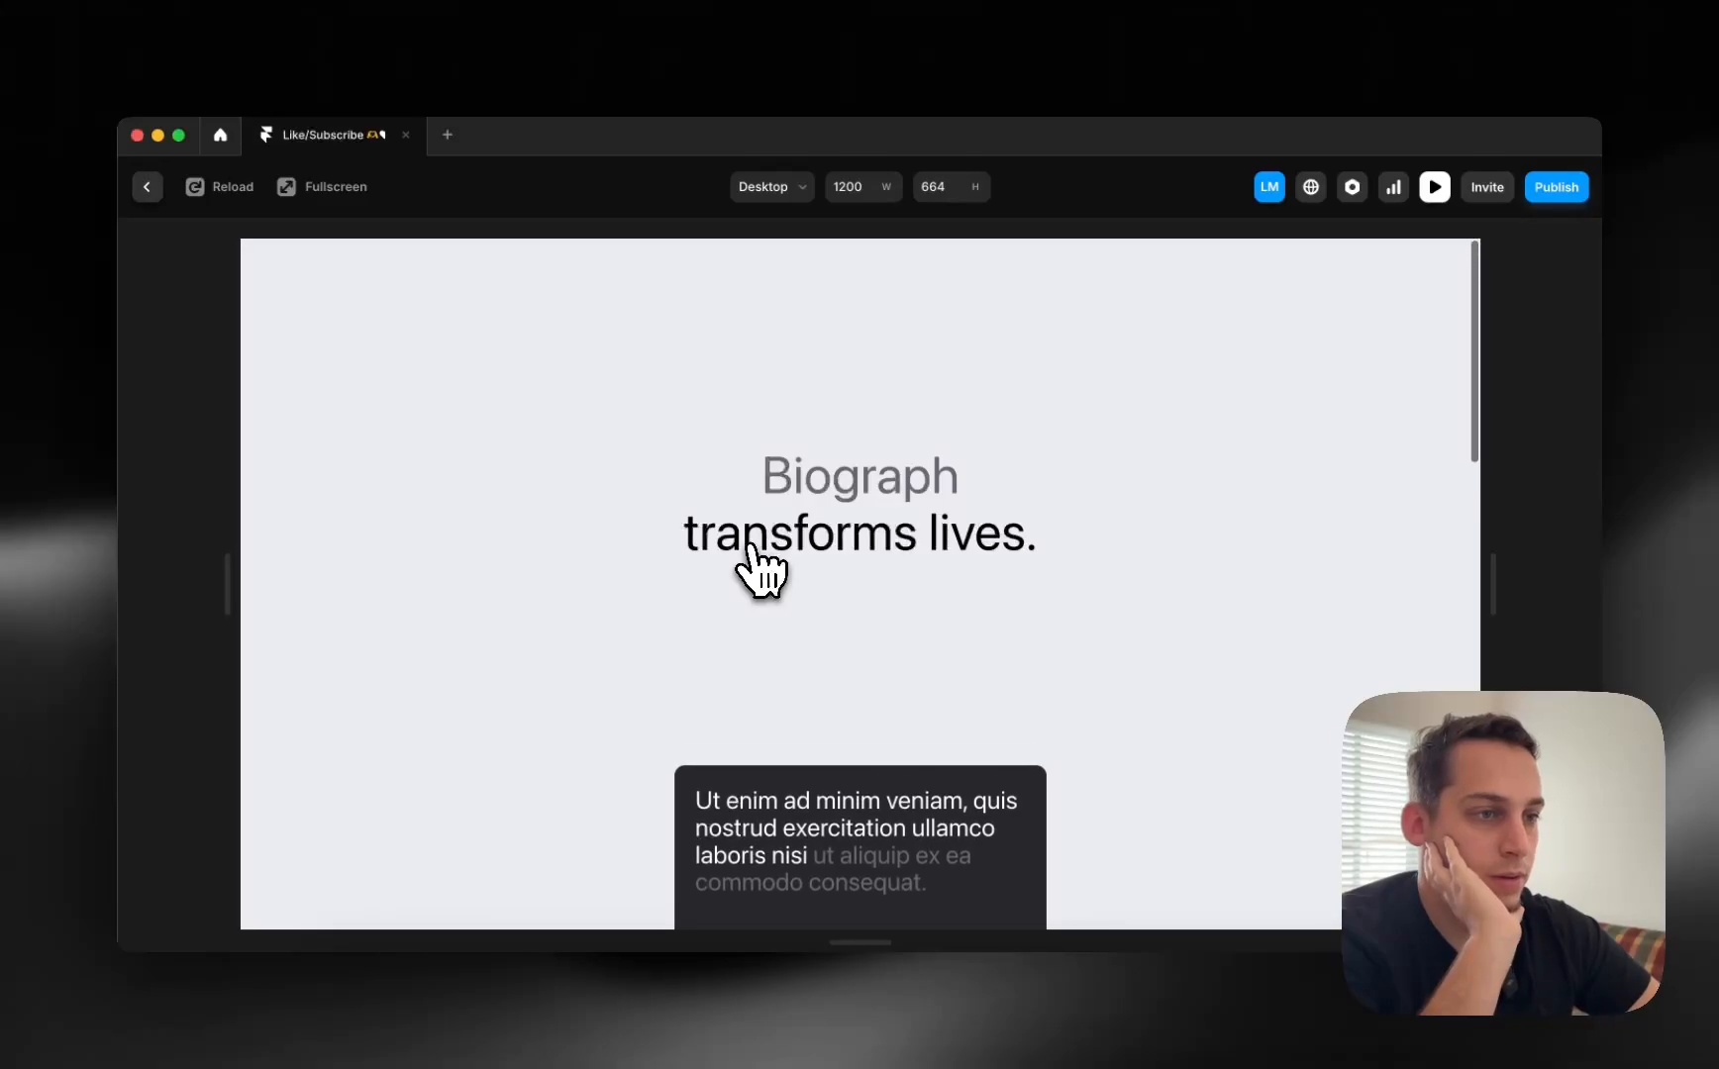
left_click(147, 186)
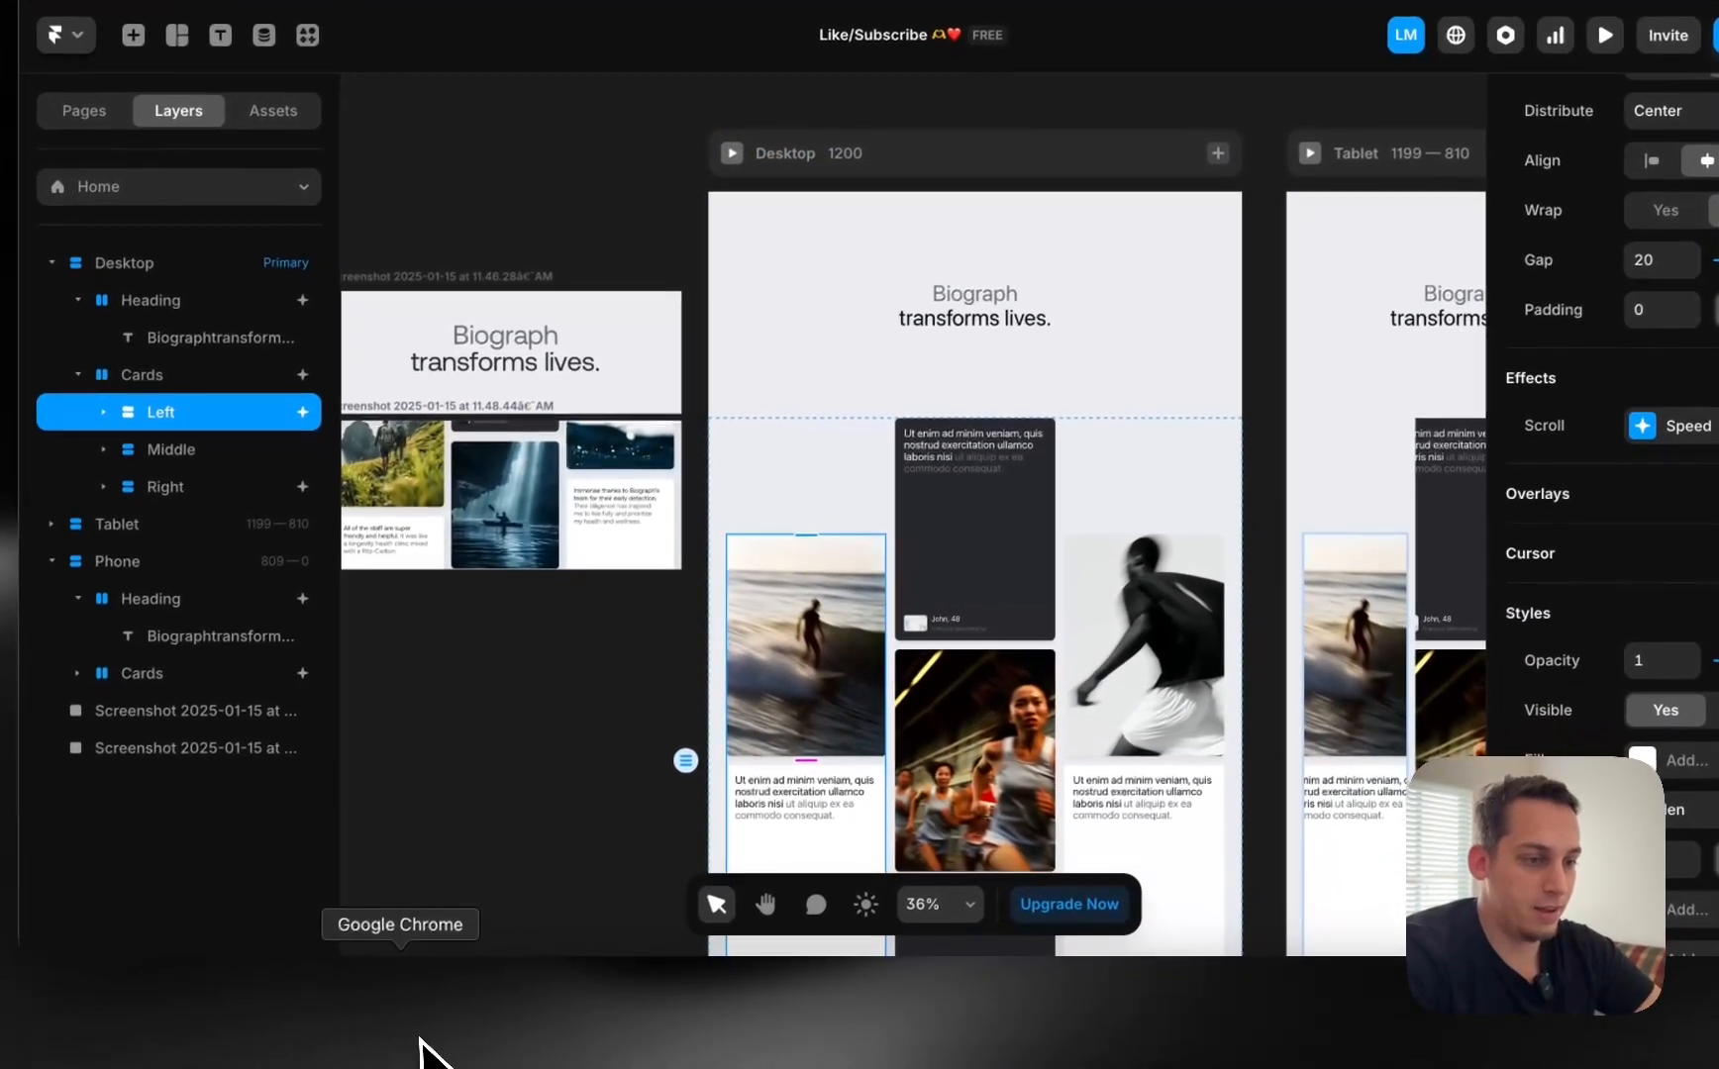
Switch to Chrome, narrow the Biograph site's window to mobile width, and examine how its testimonial cards and slider adapt.
left_click(420, 1039)
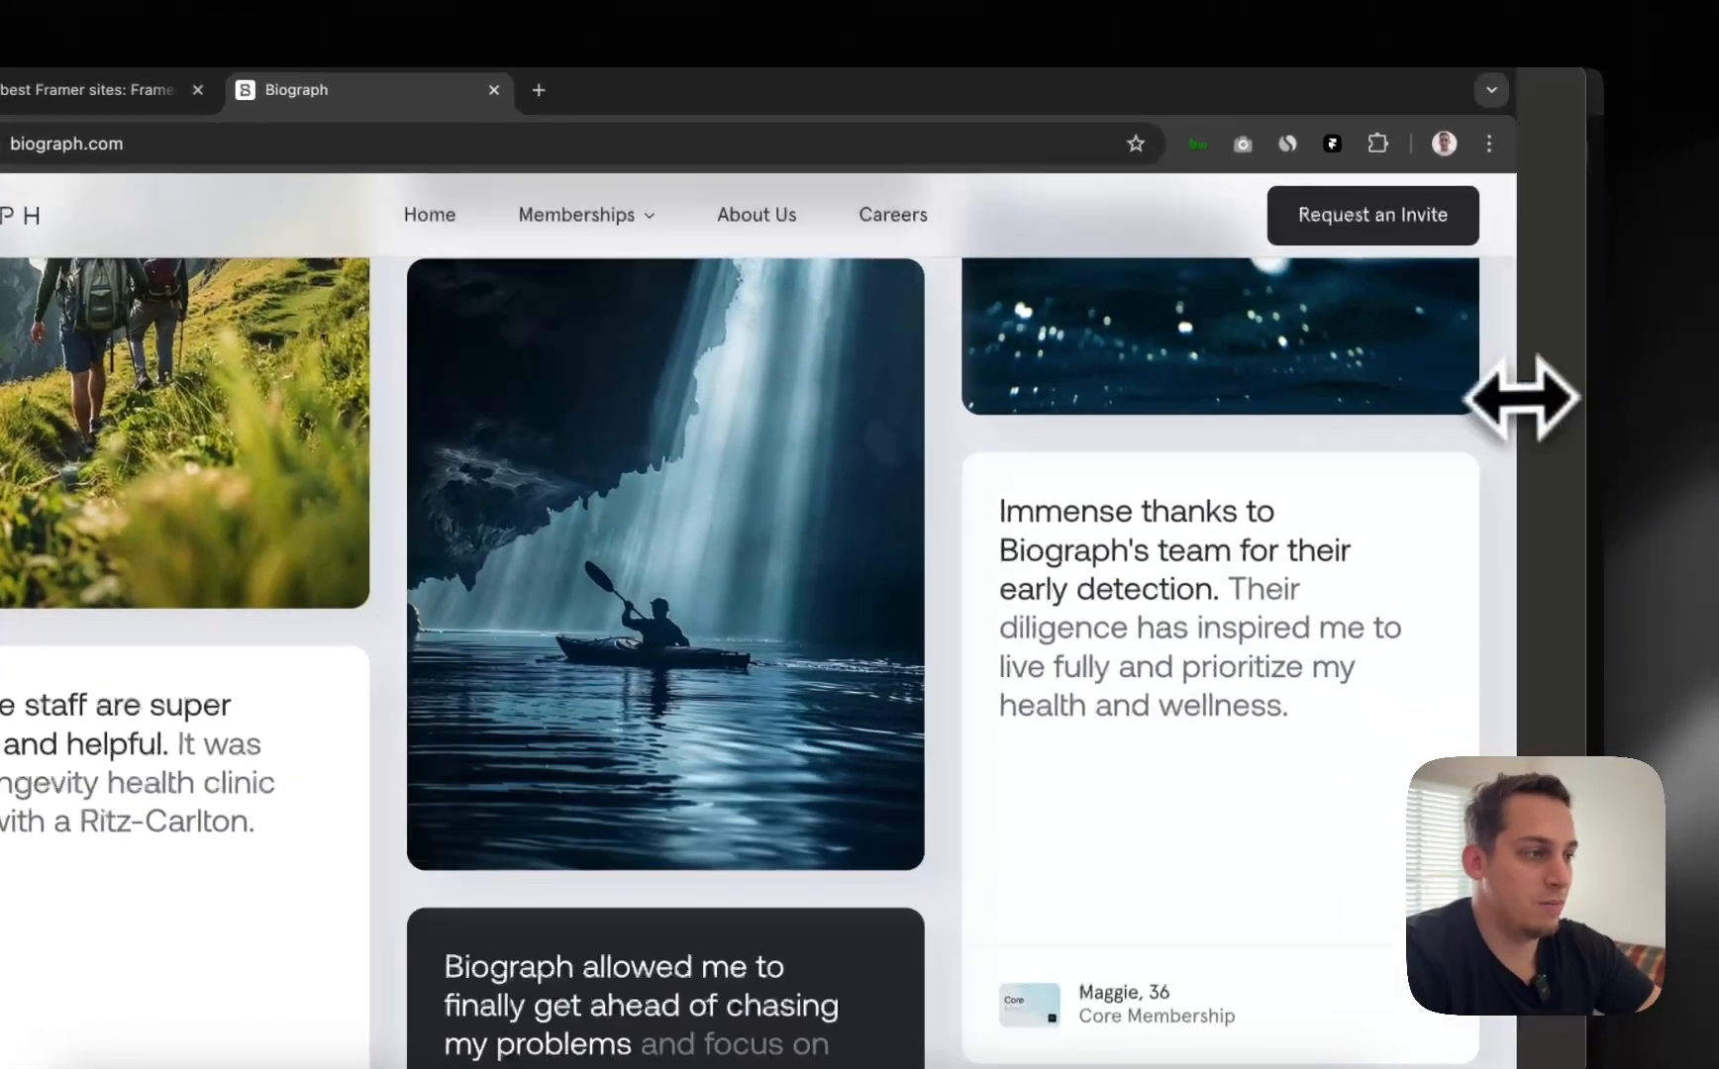
left_click_drag(1520, 396, 594, 436)
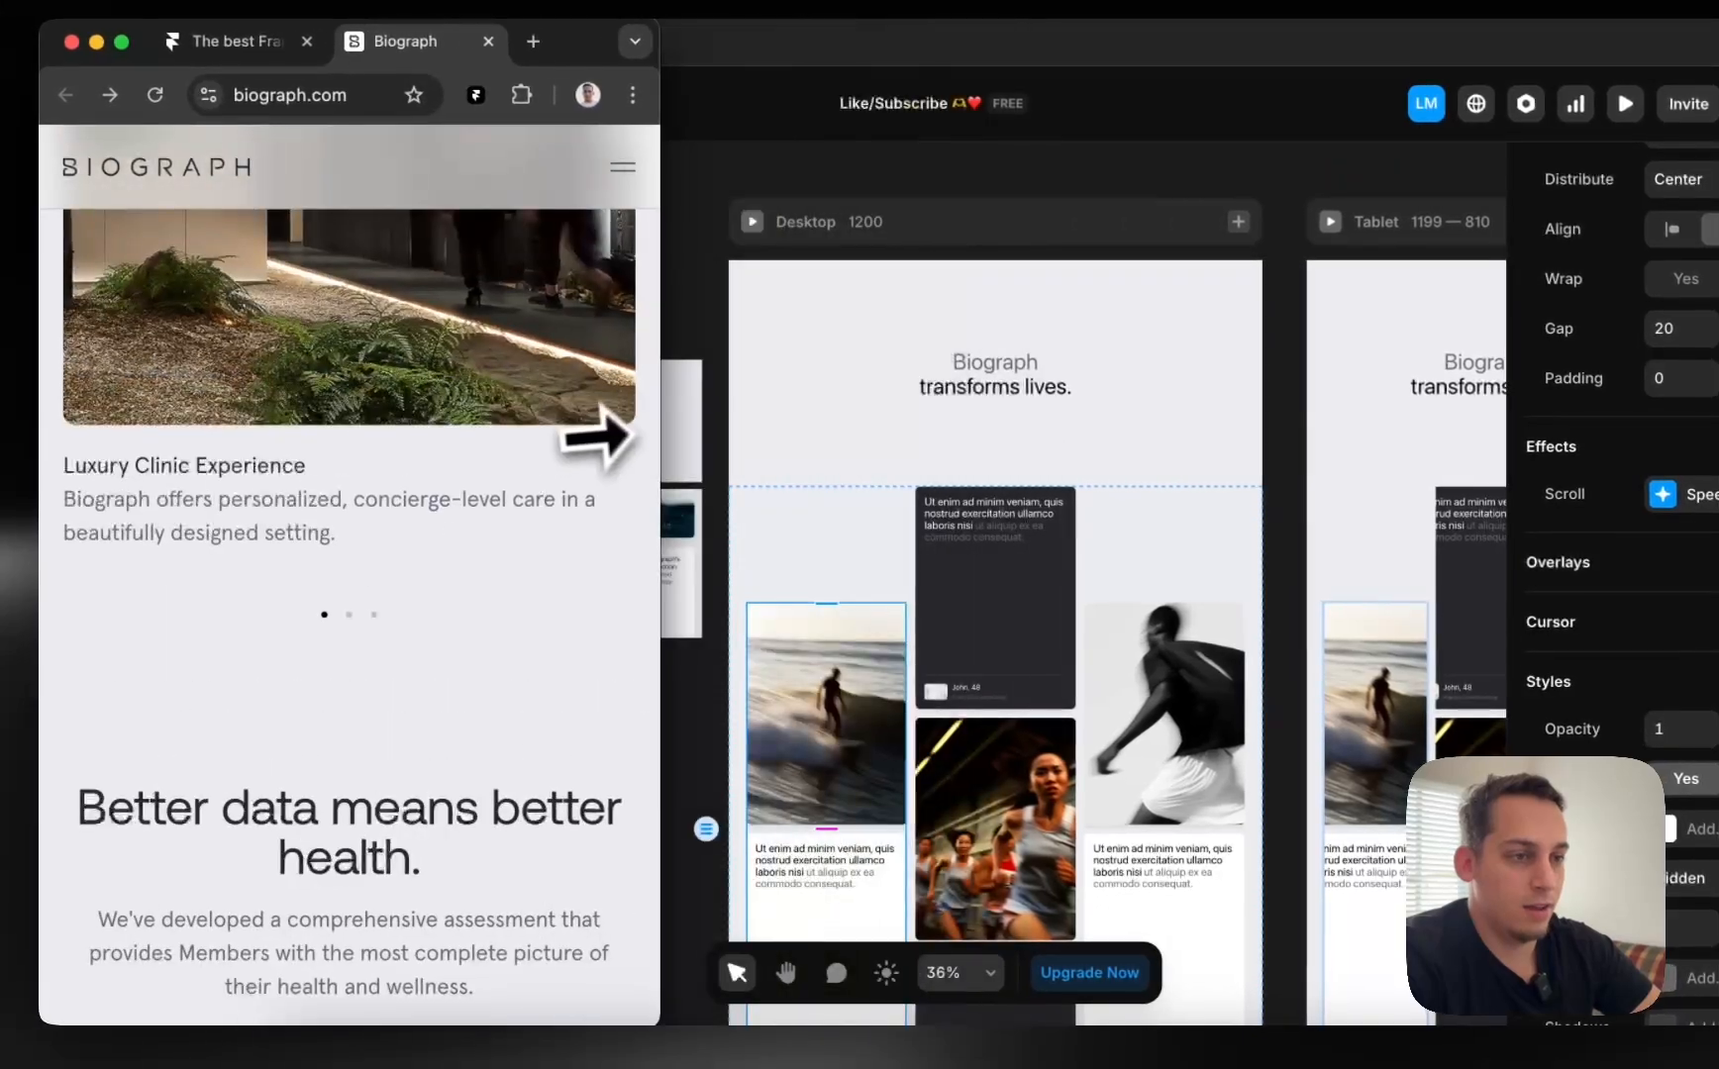
scroll(371, 604, "down", 20)
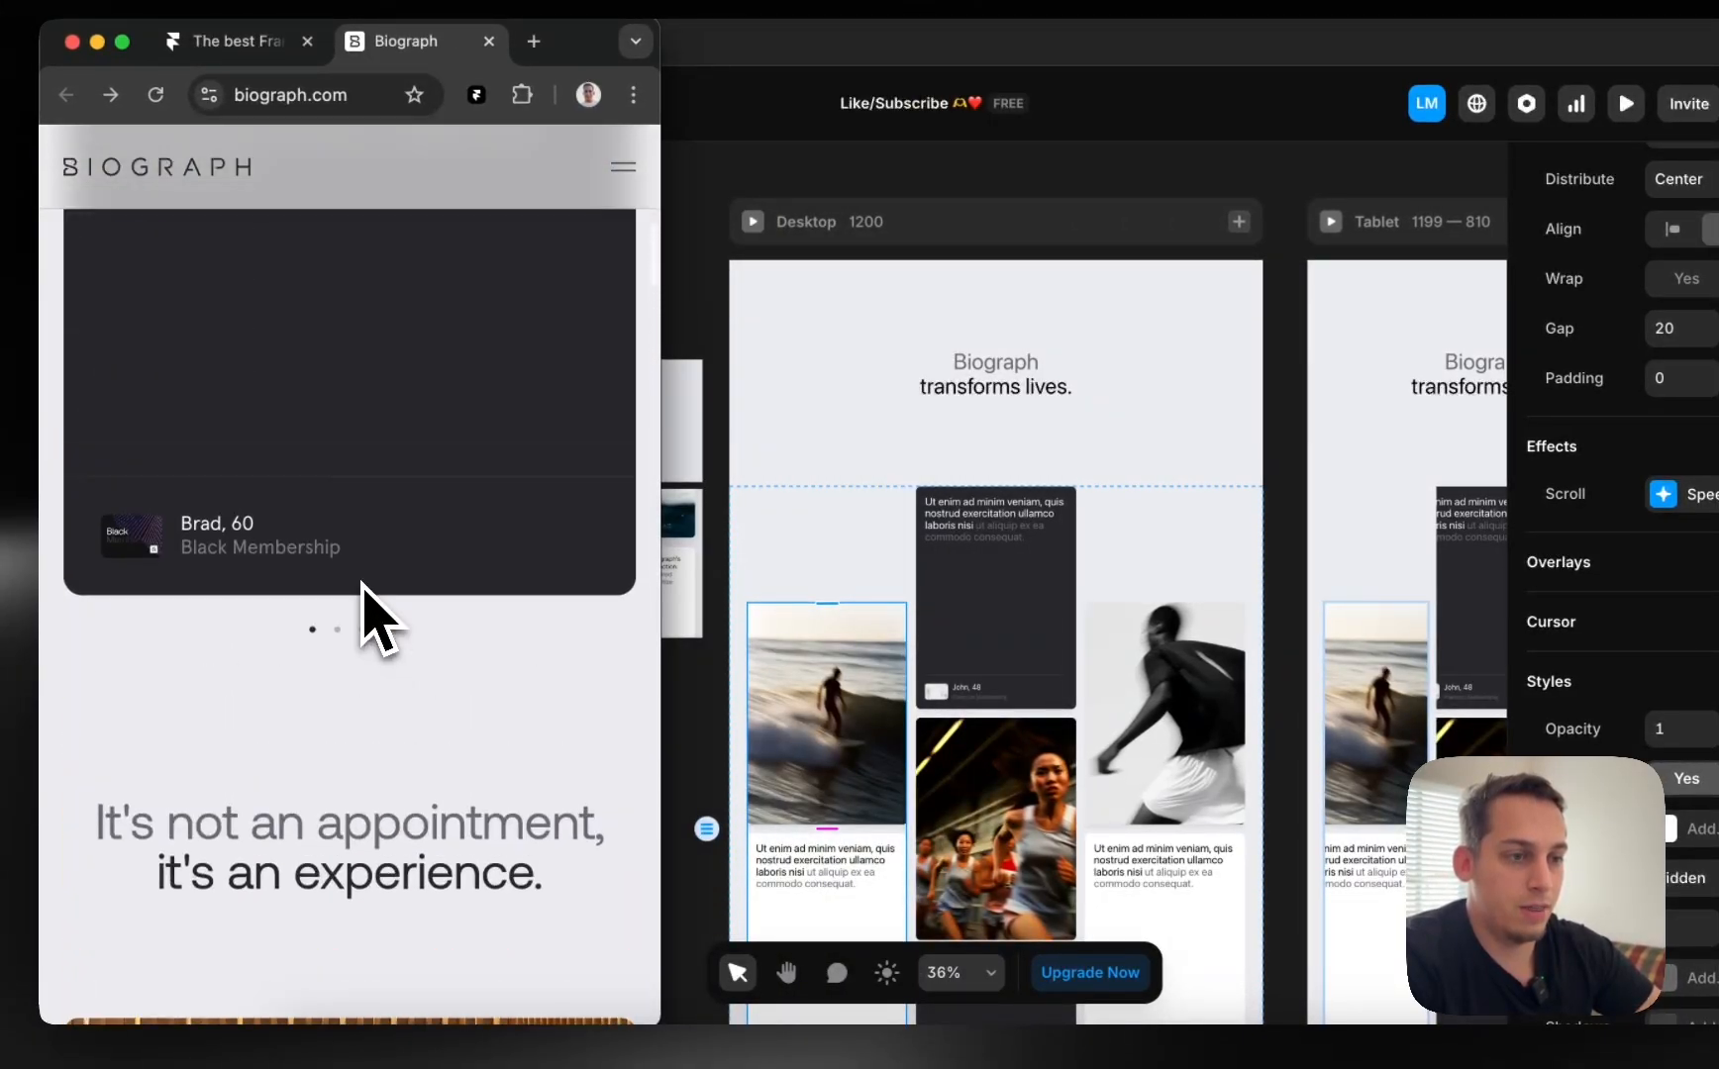
scroll(374, 616, "up", 4)
scroll(377, 616, "down", 7)
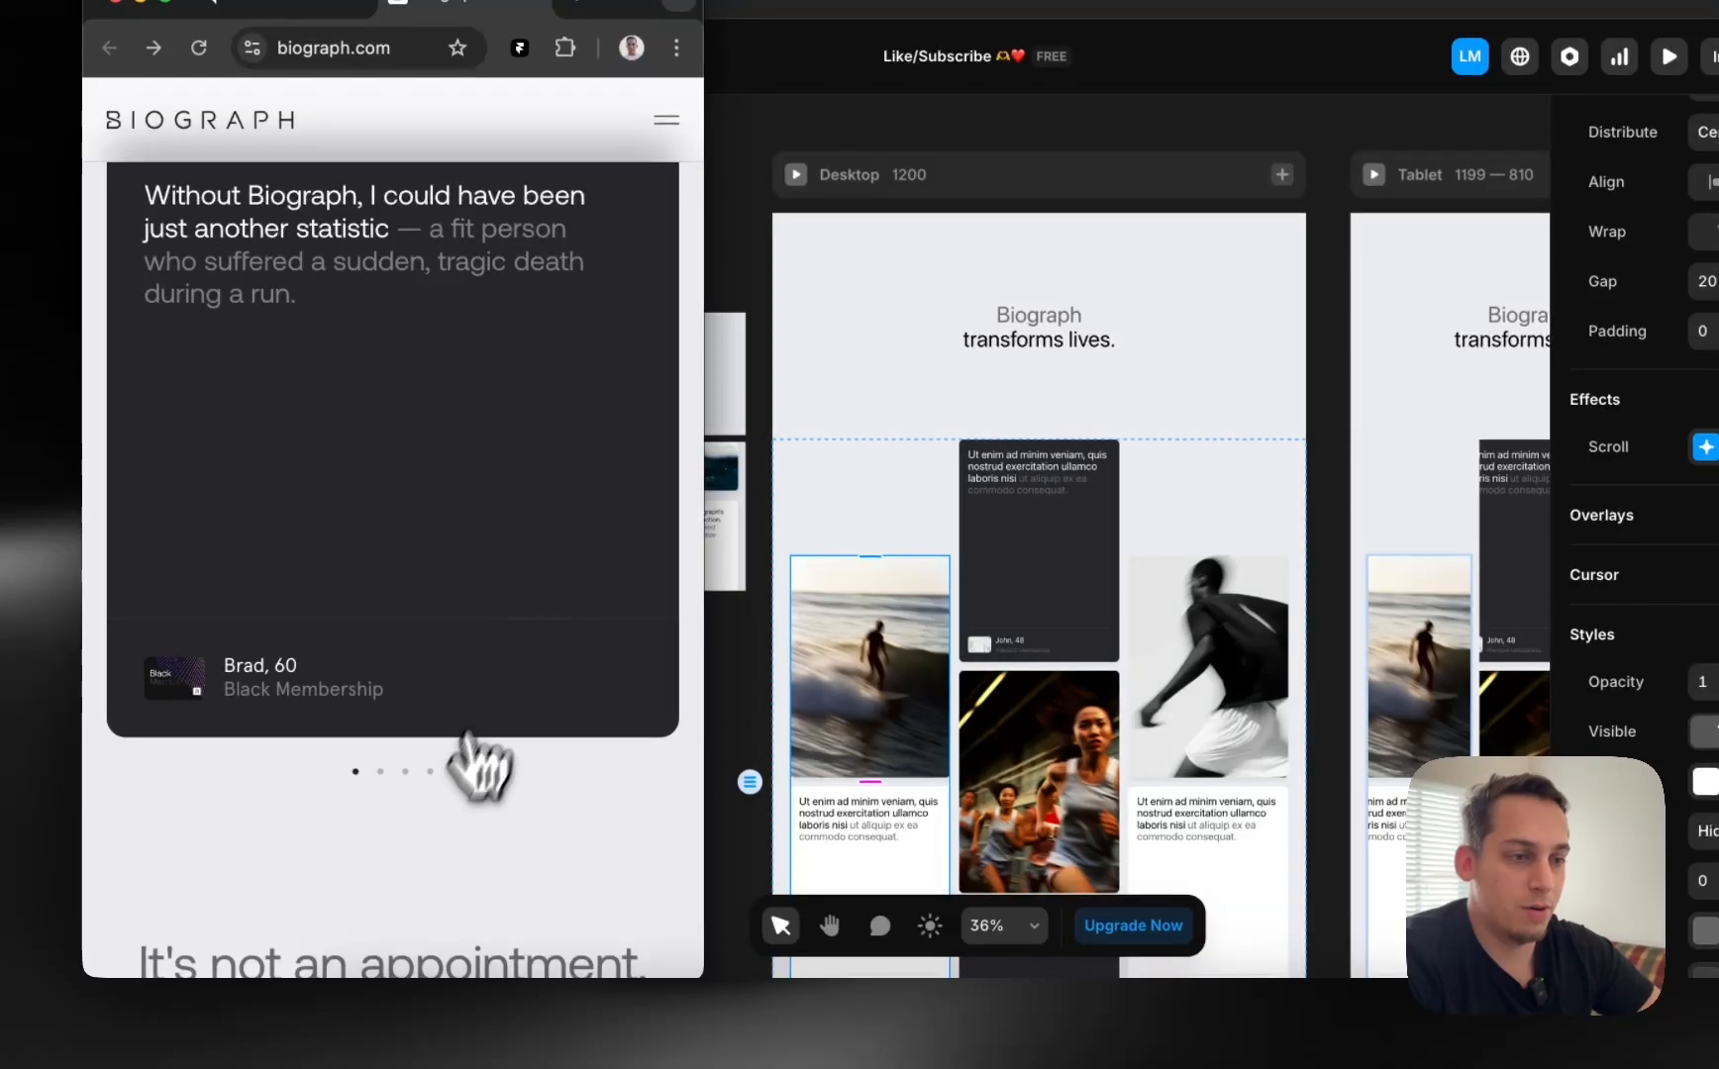
left_click(382, 771)
left_click(405, 771)
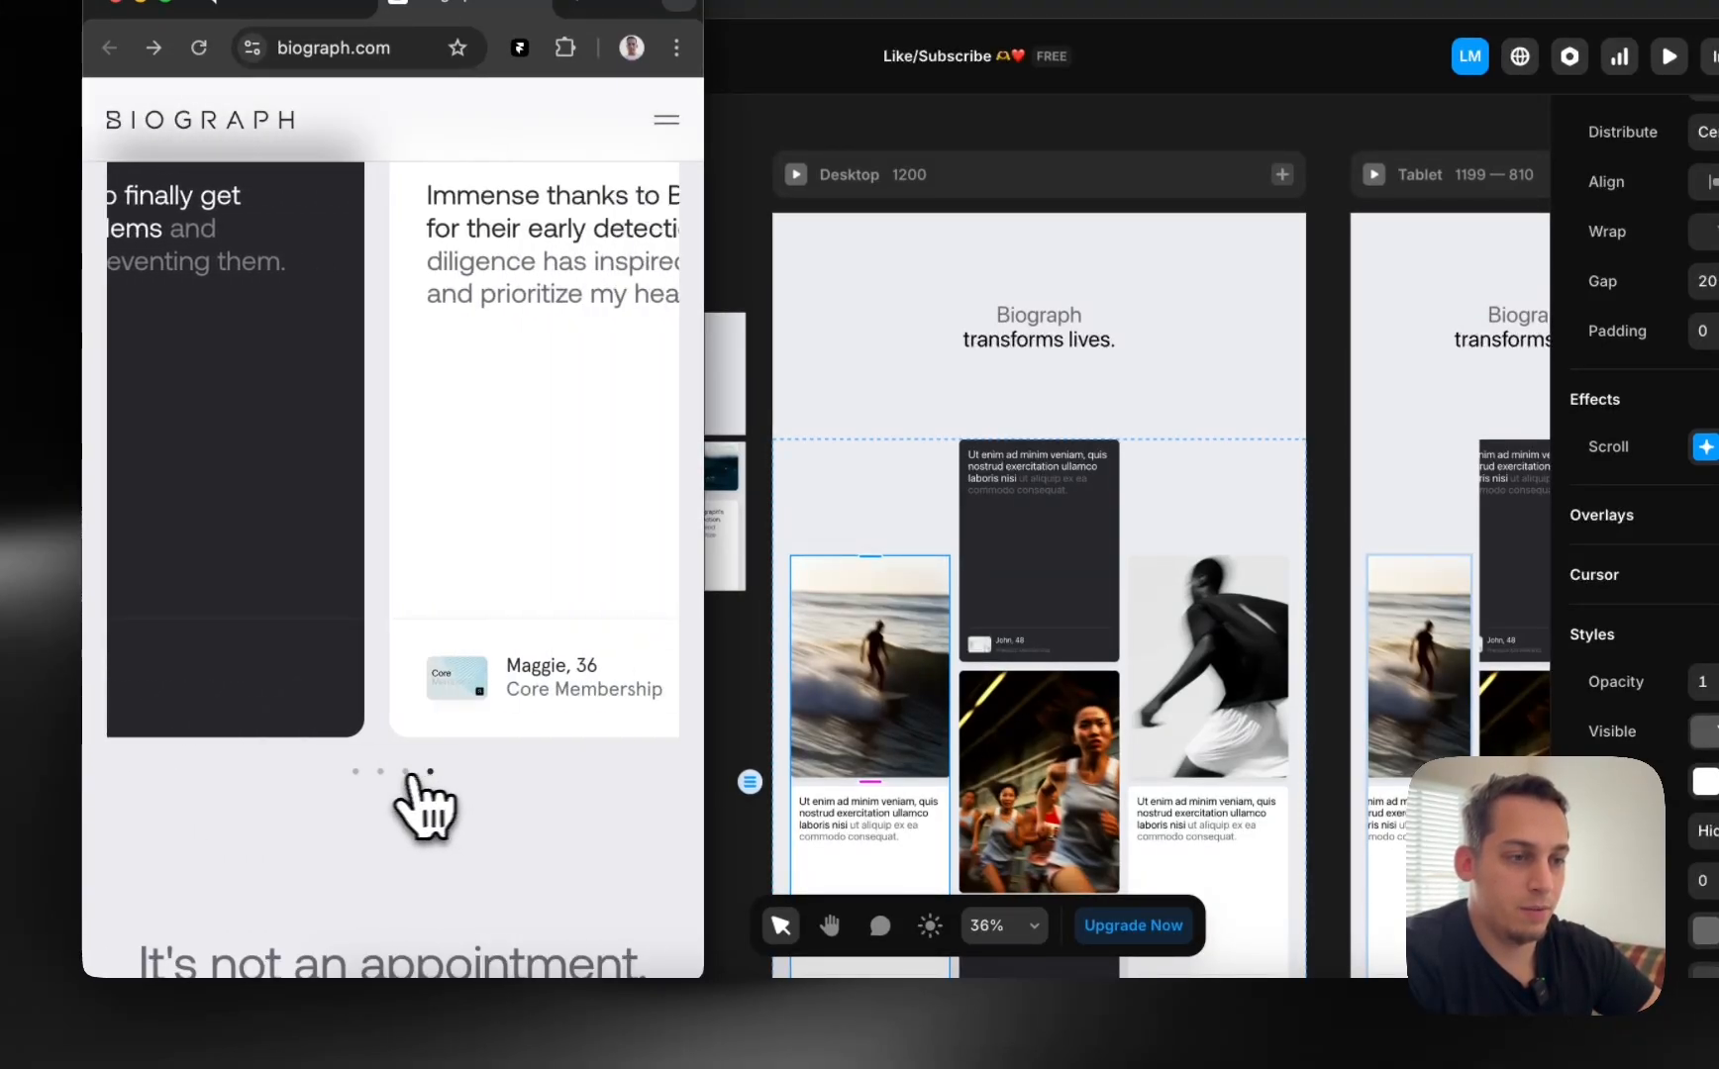
left_click(375, 777)
scroll(485, 824, "down", 15)
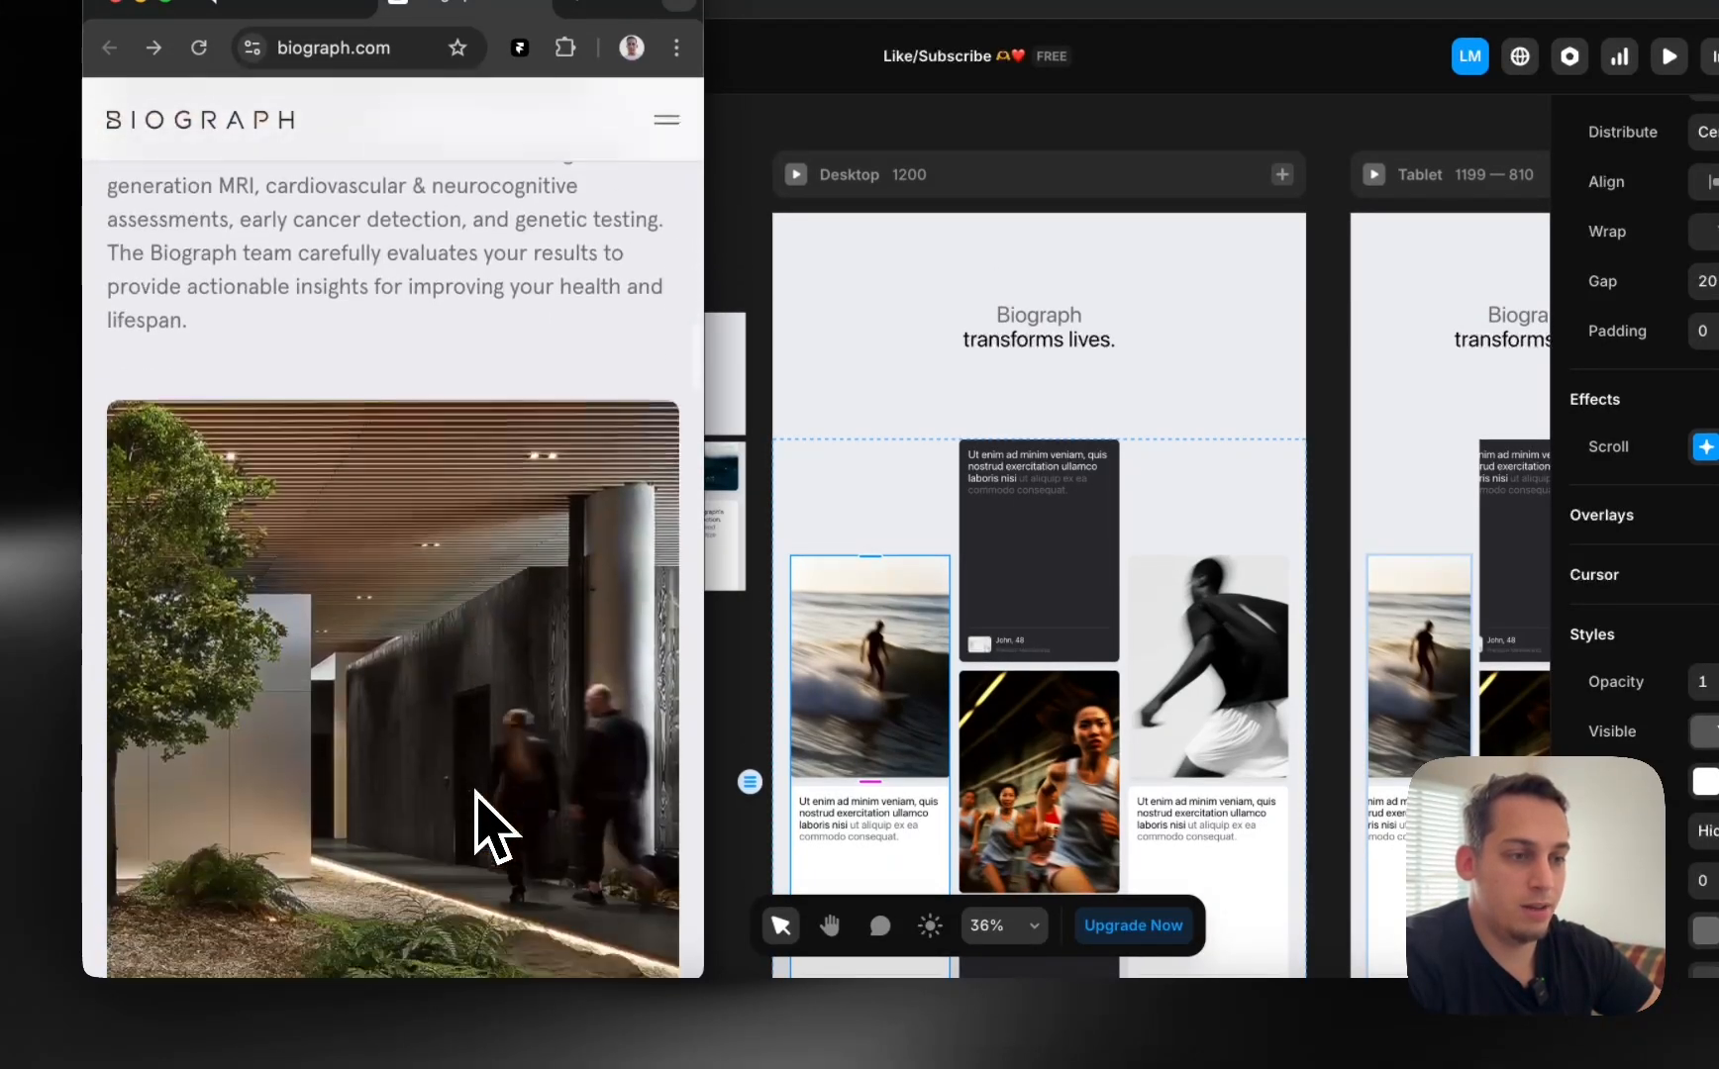
scroll(479, 798, "down", 8)
Return to Framer and try setting the width of the two cards in the Tablet's Left column to Fill.
left_click(1132, 527)
scroll(1161, 503, "right", 5)
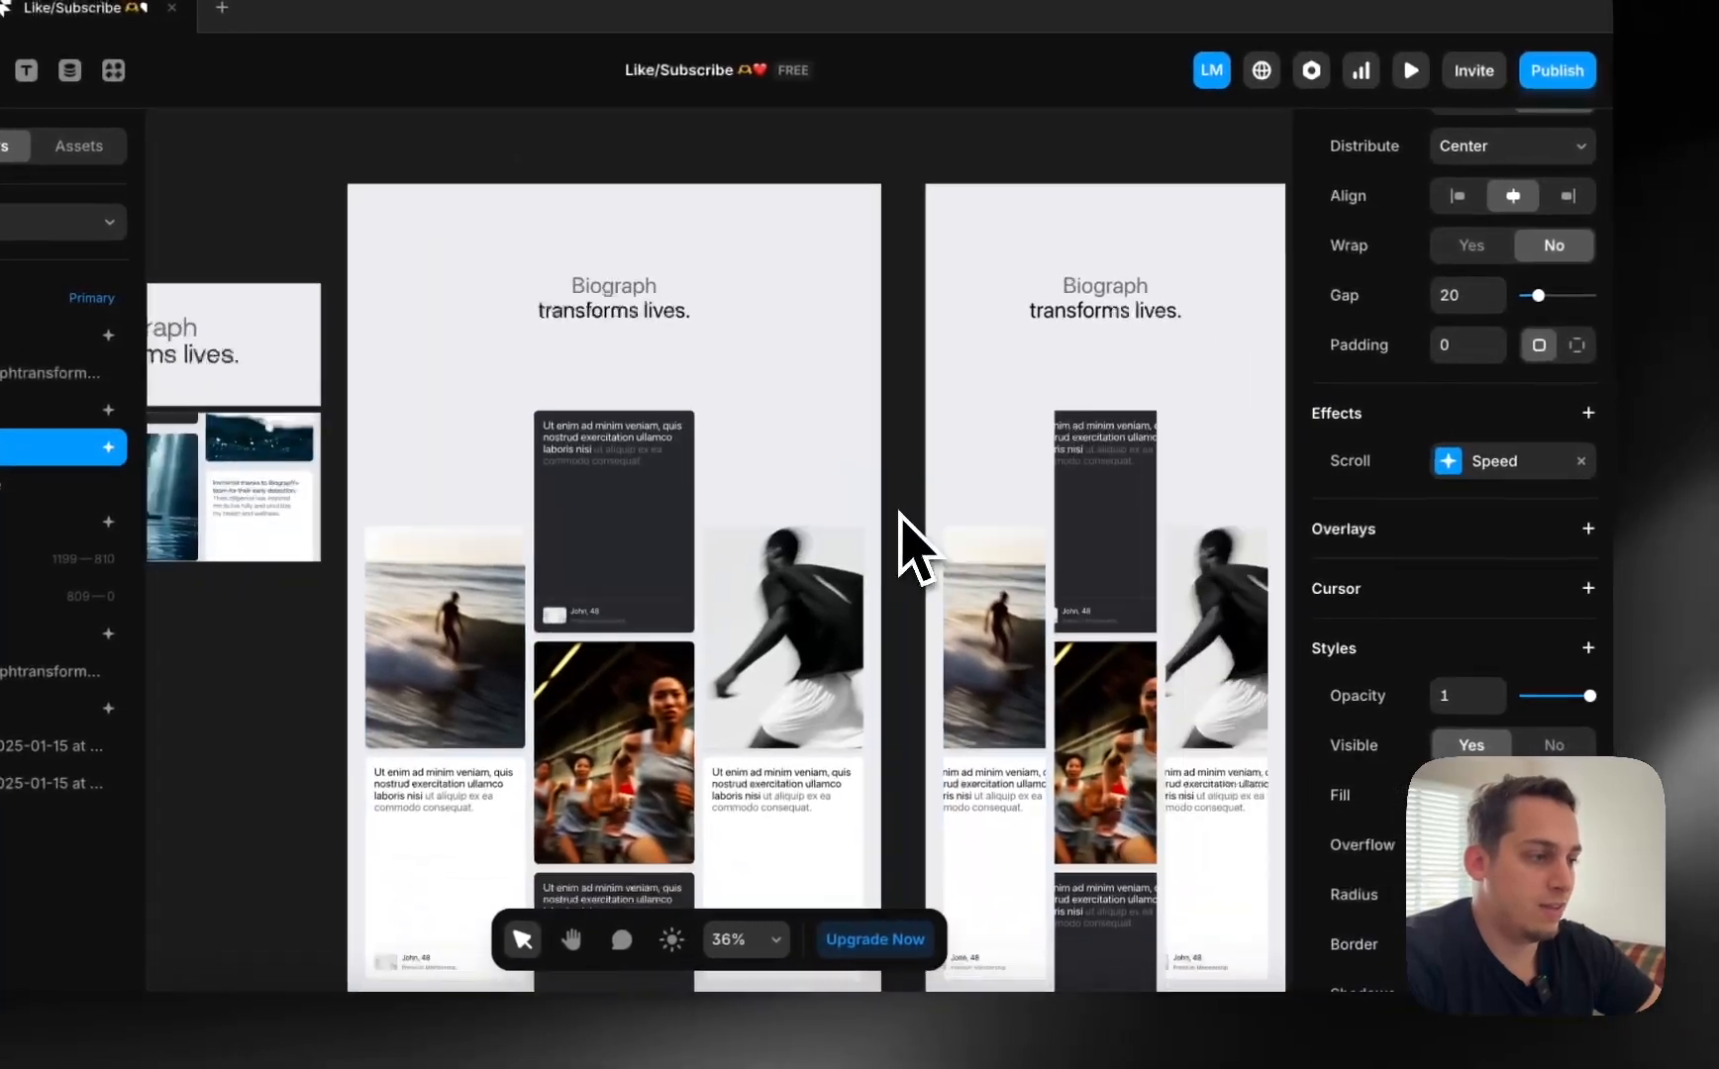
left_click(855, 448)
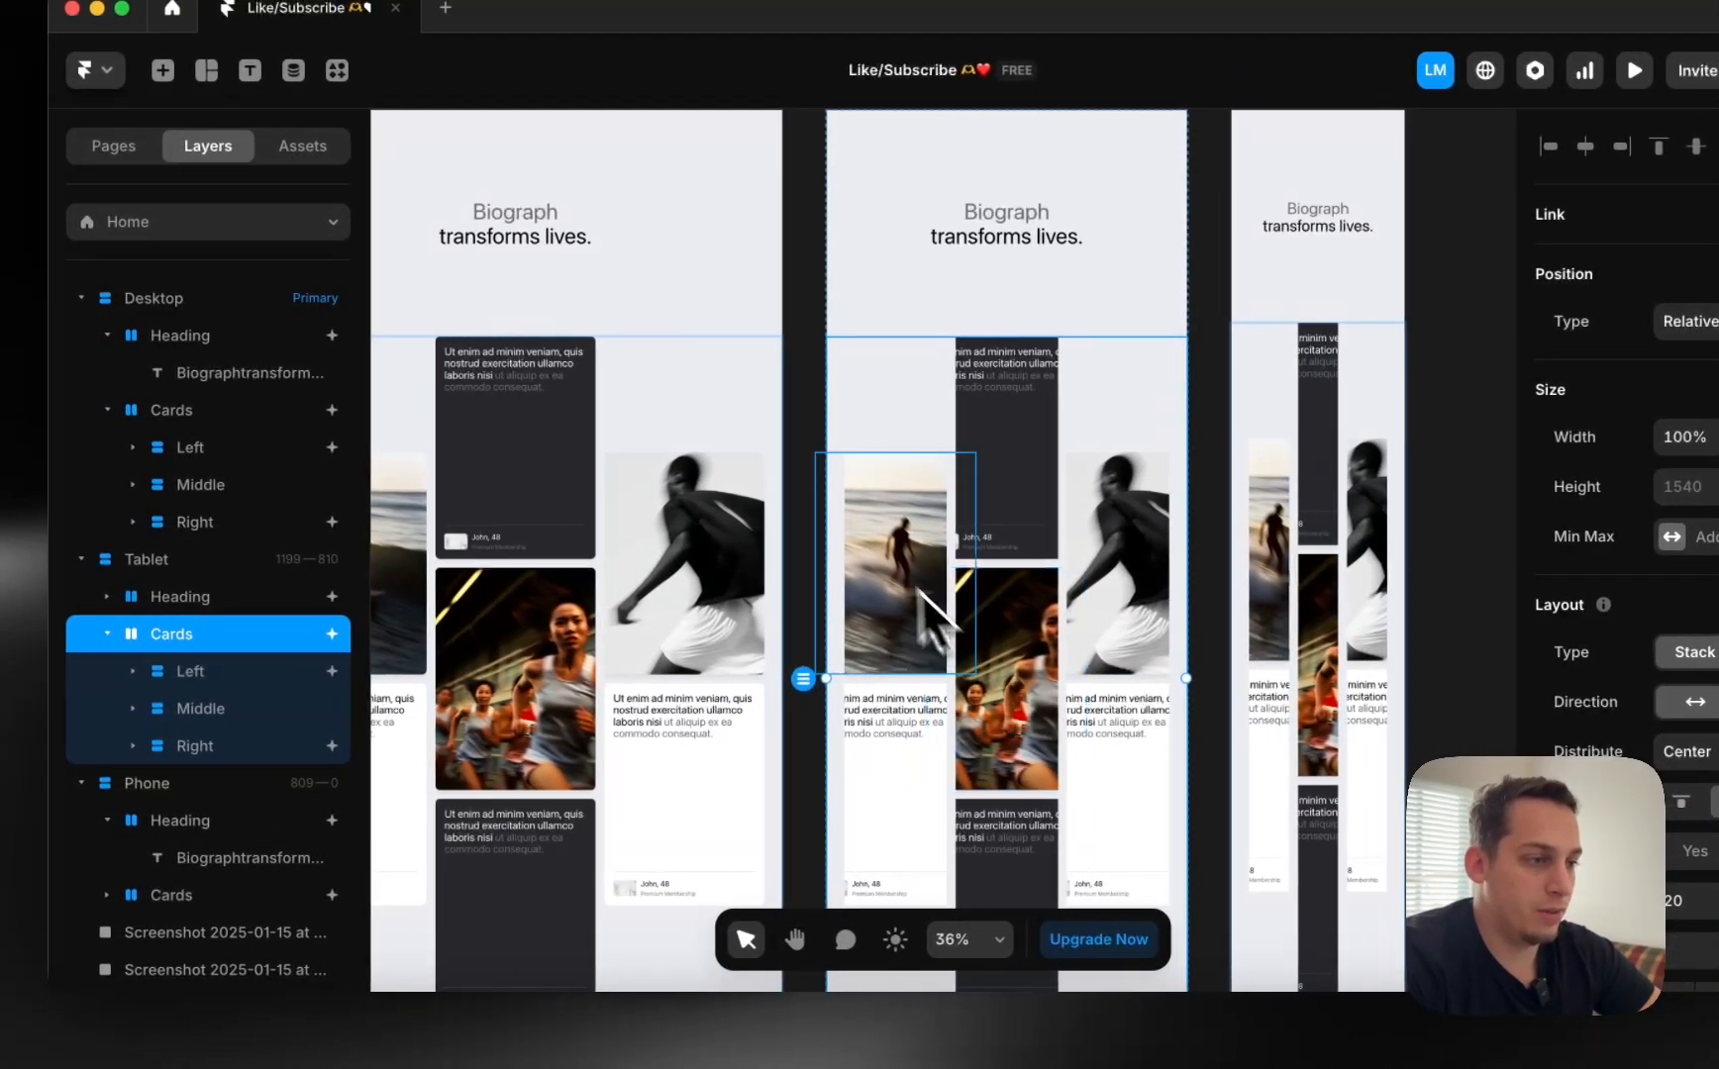
left_click(683, 571)
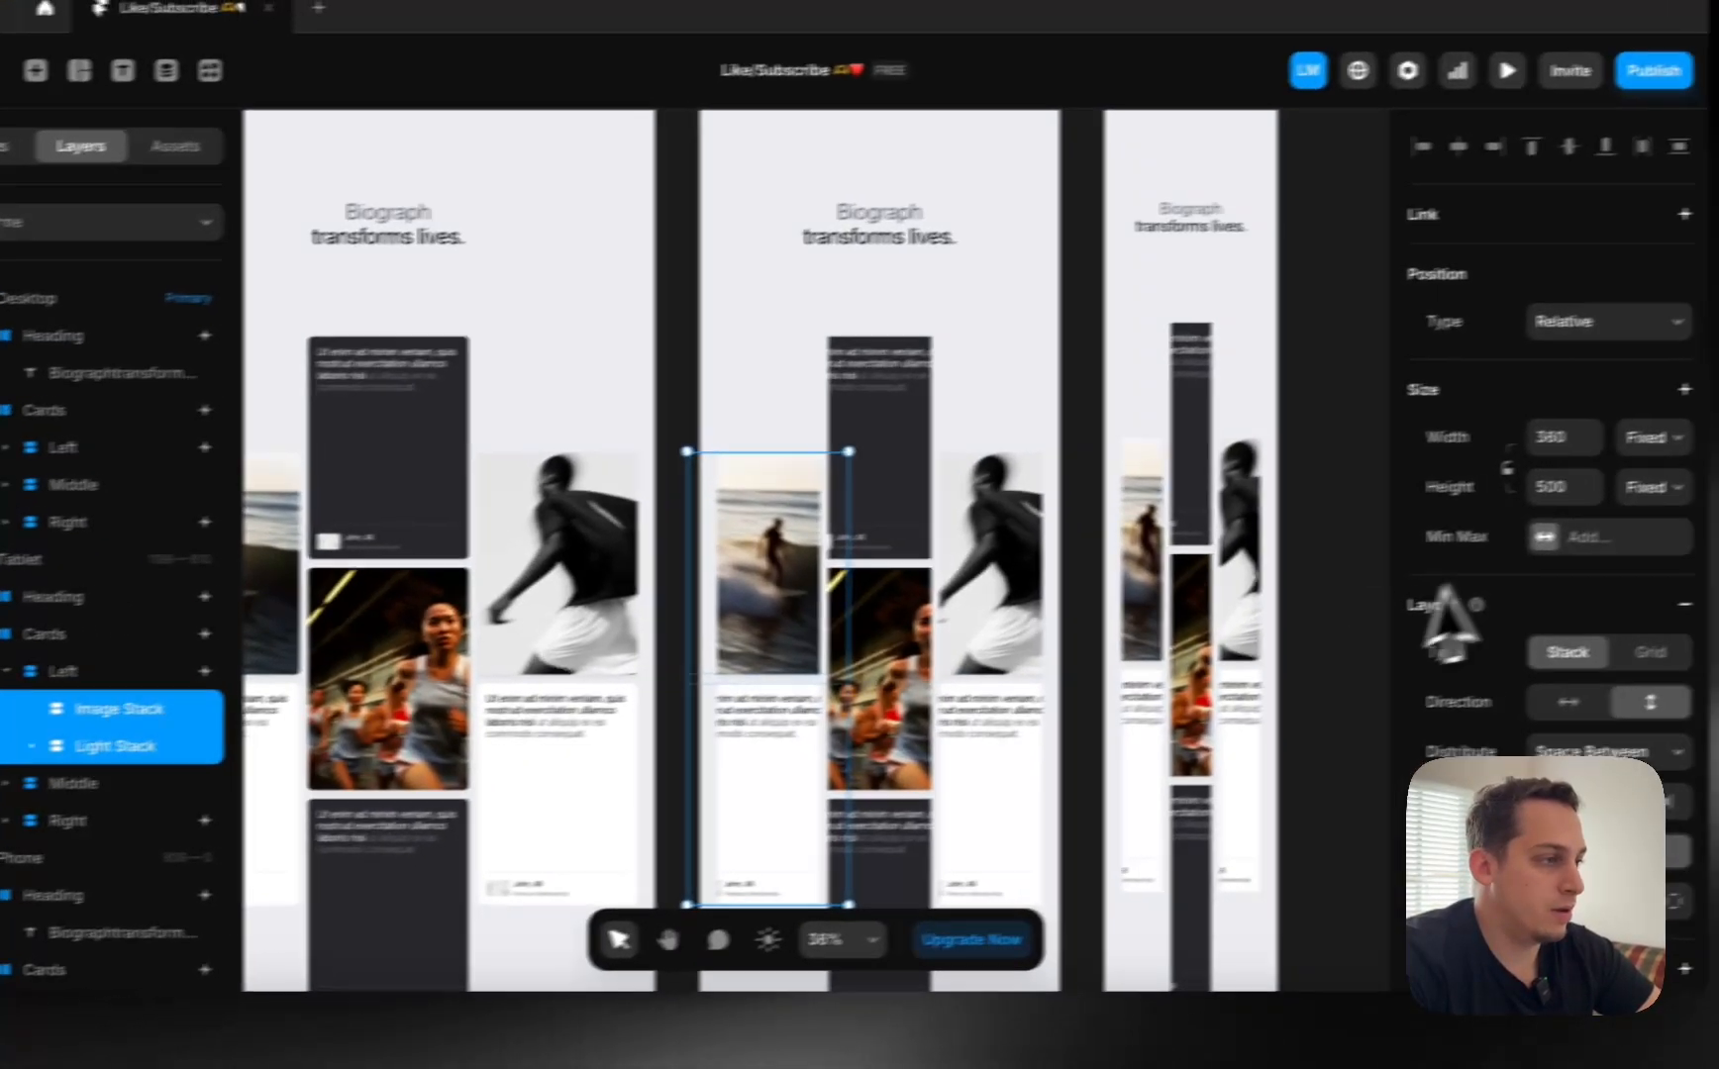
left_click(1546, 448)
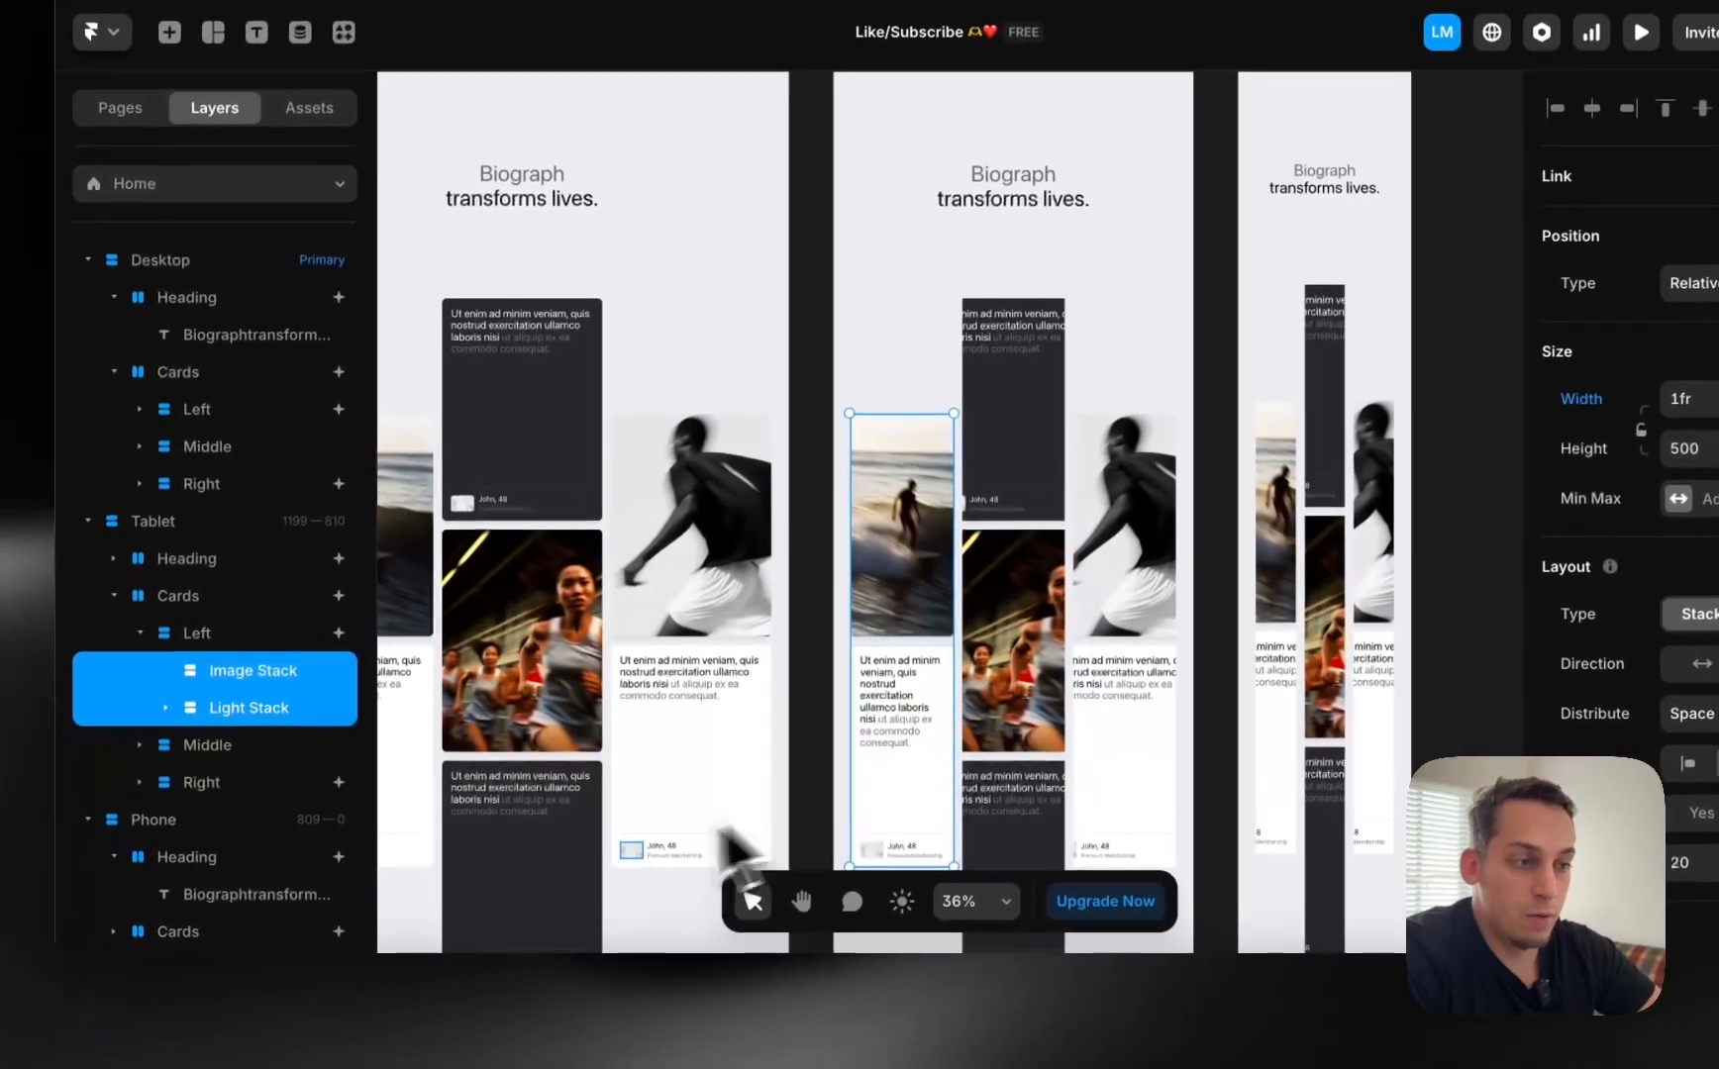
scroll(651, 738, "down", 3)
left_click(145, 743)
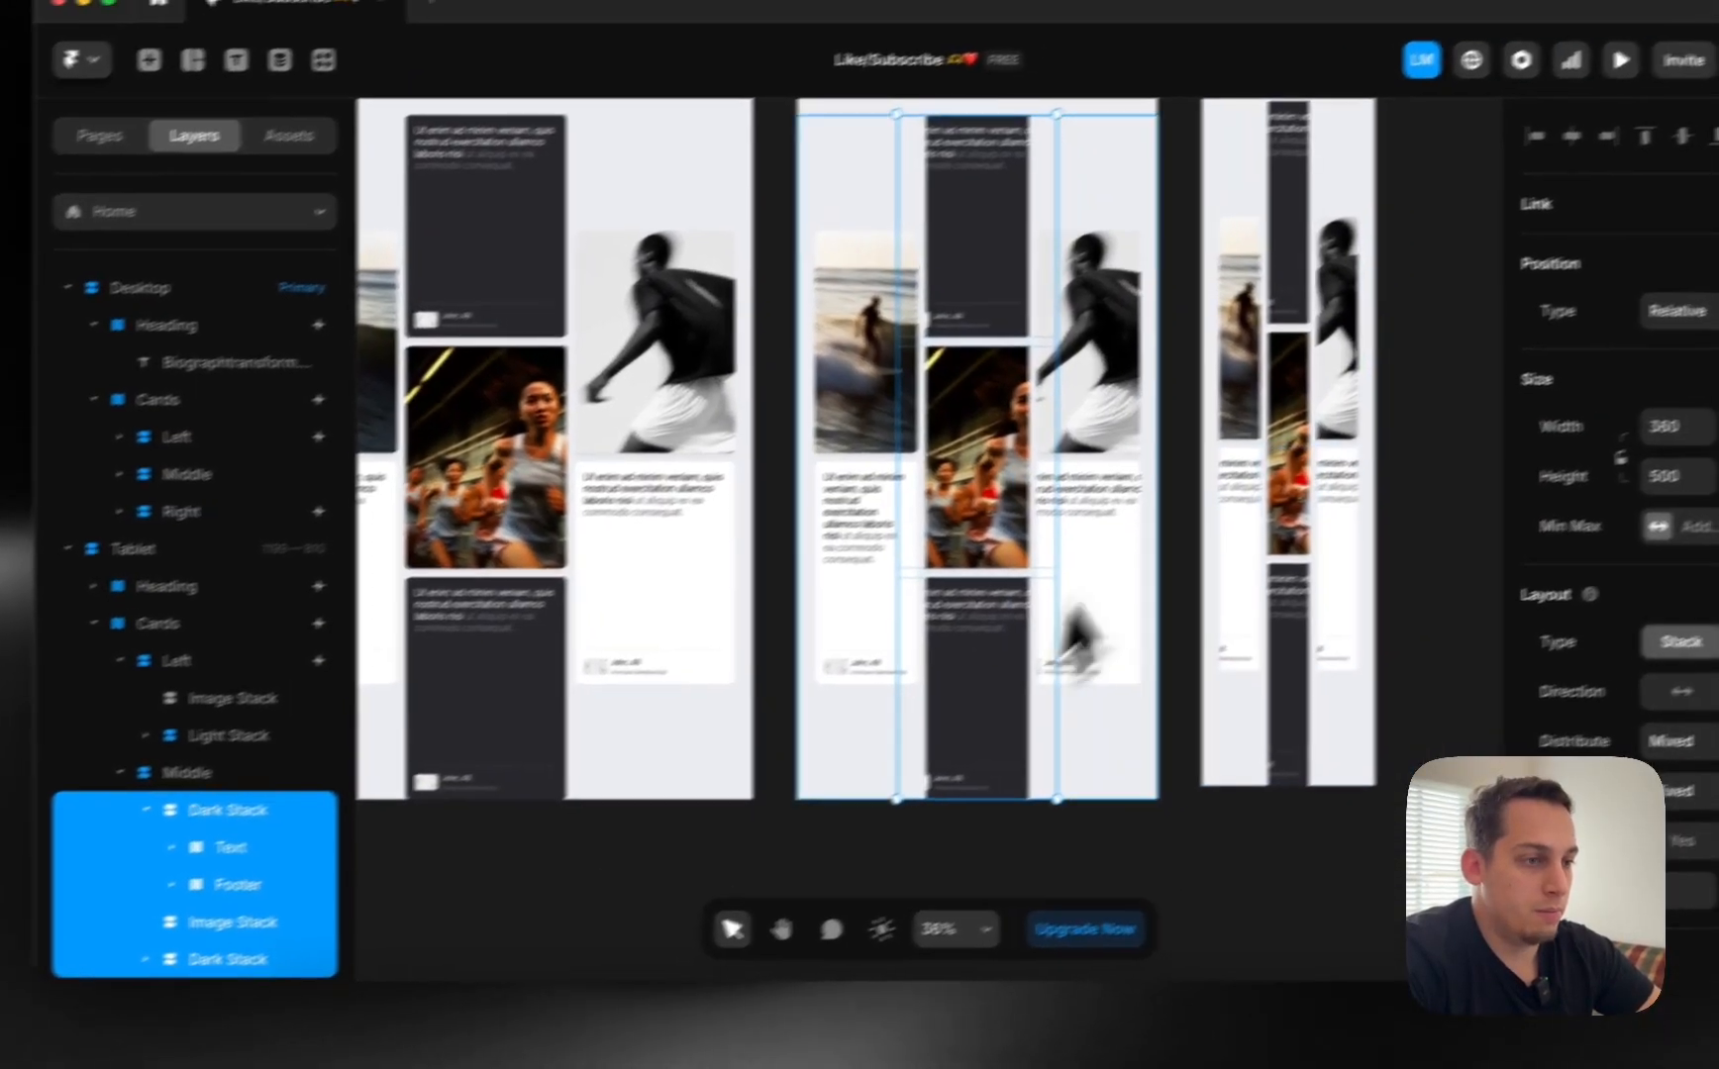
key("super+z")
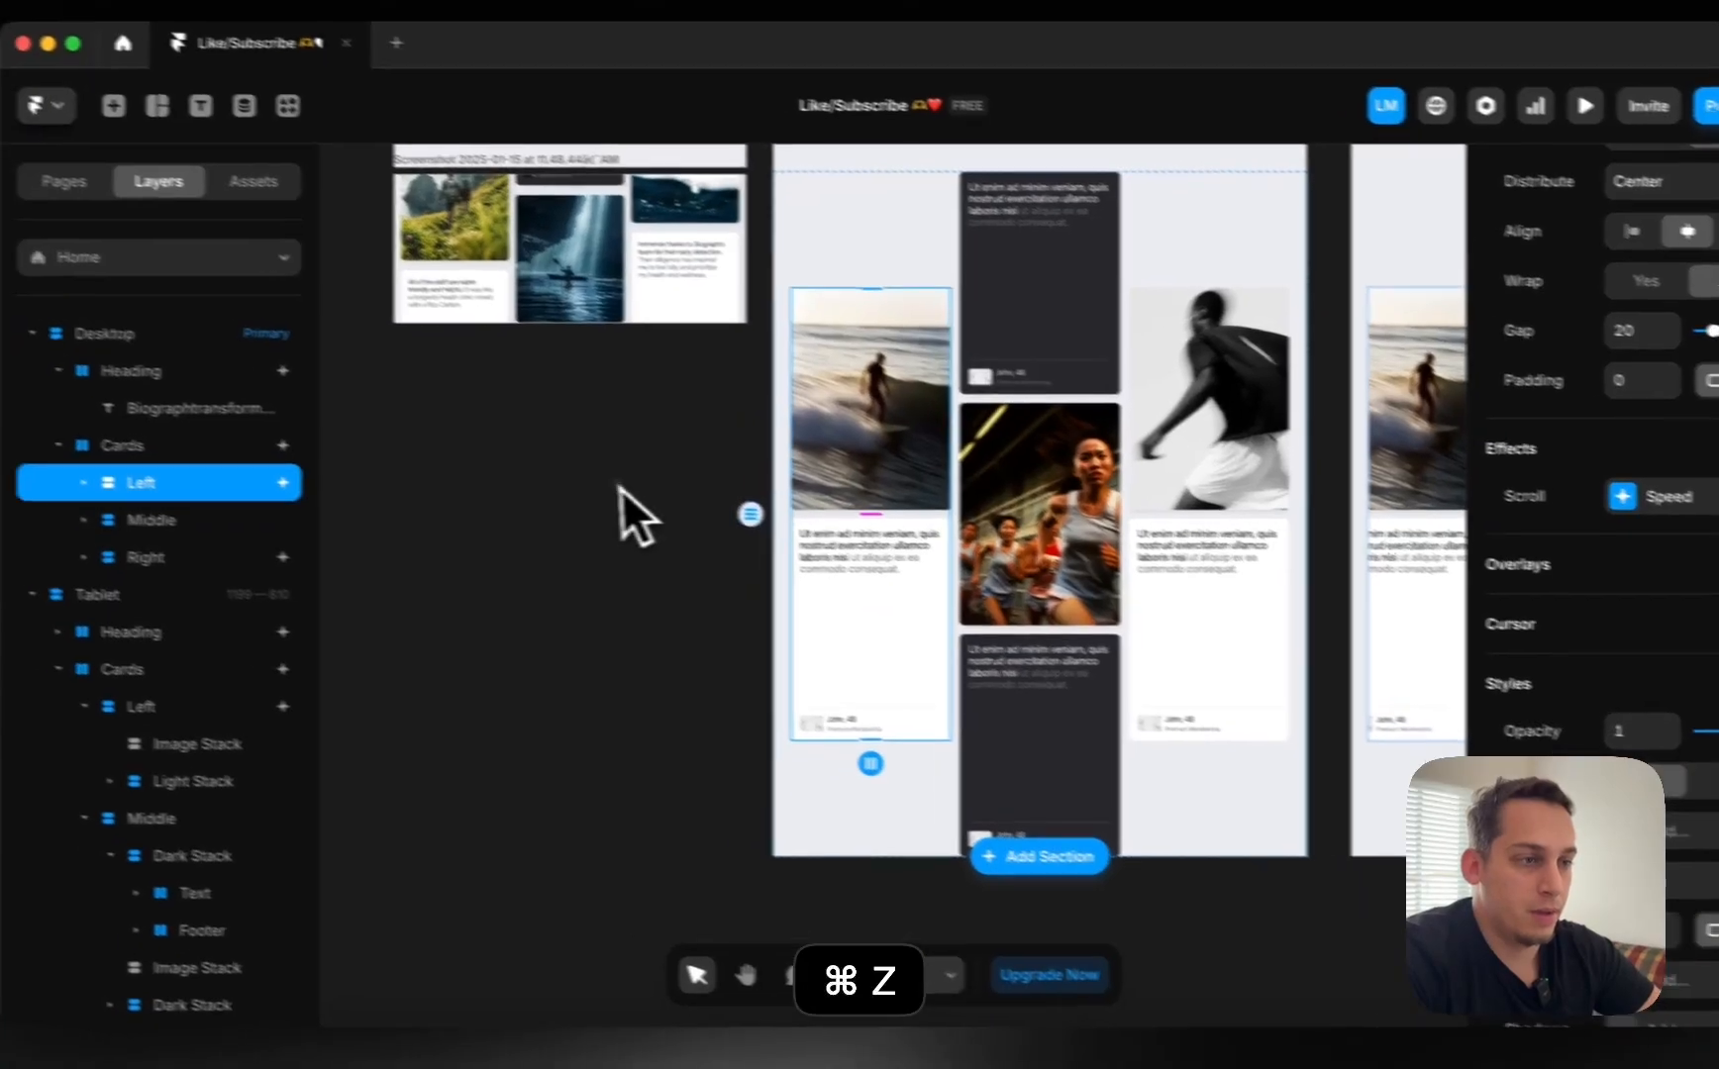
Set the width of the Image Stack and Light Stack in the Desktop's Left column to Fill.
left_click(808, 446, "super")
left_click(52, 544)
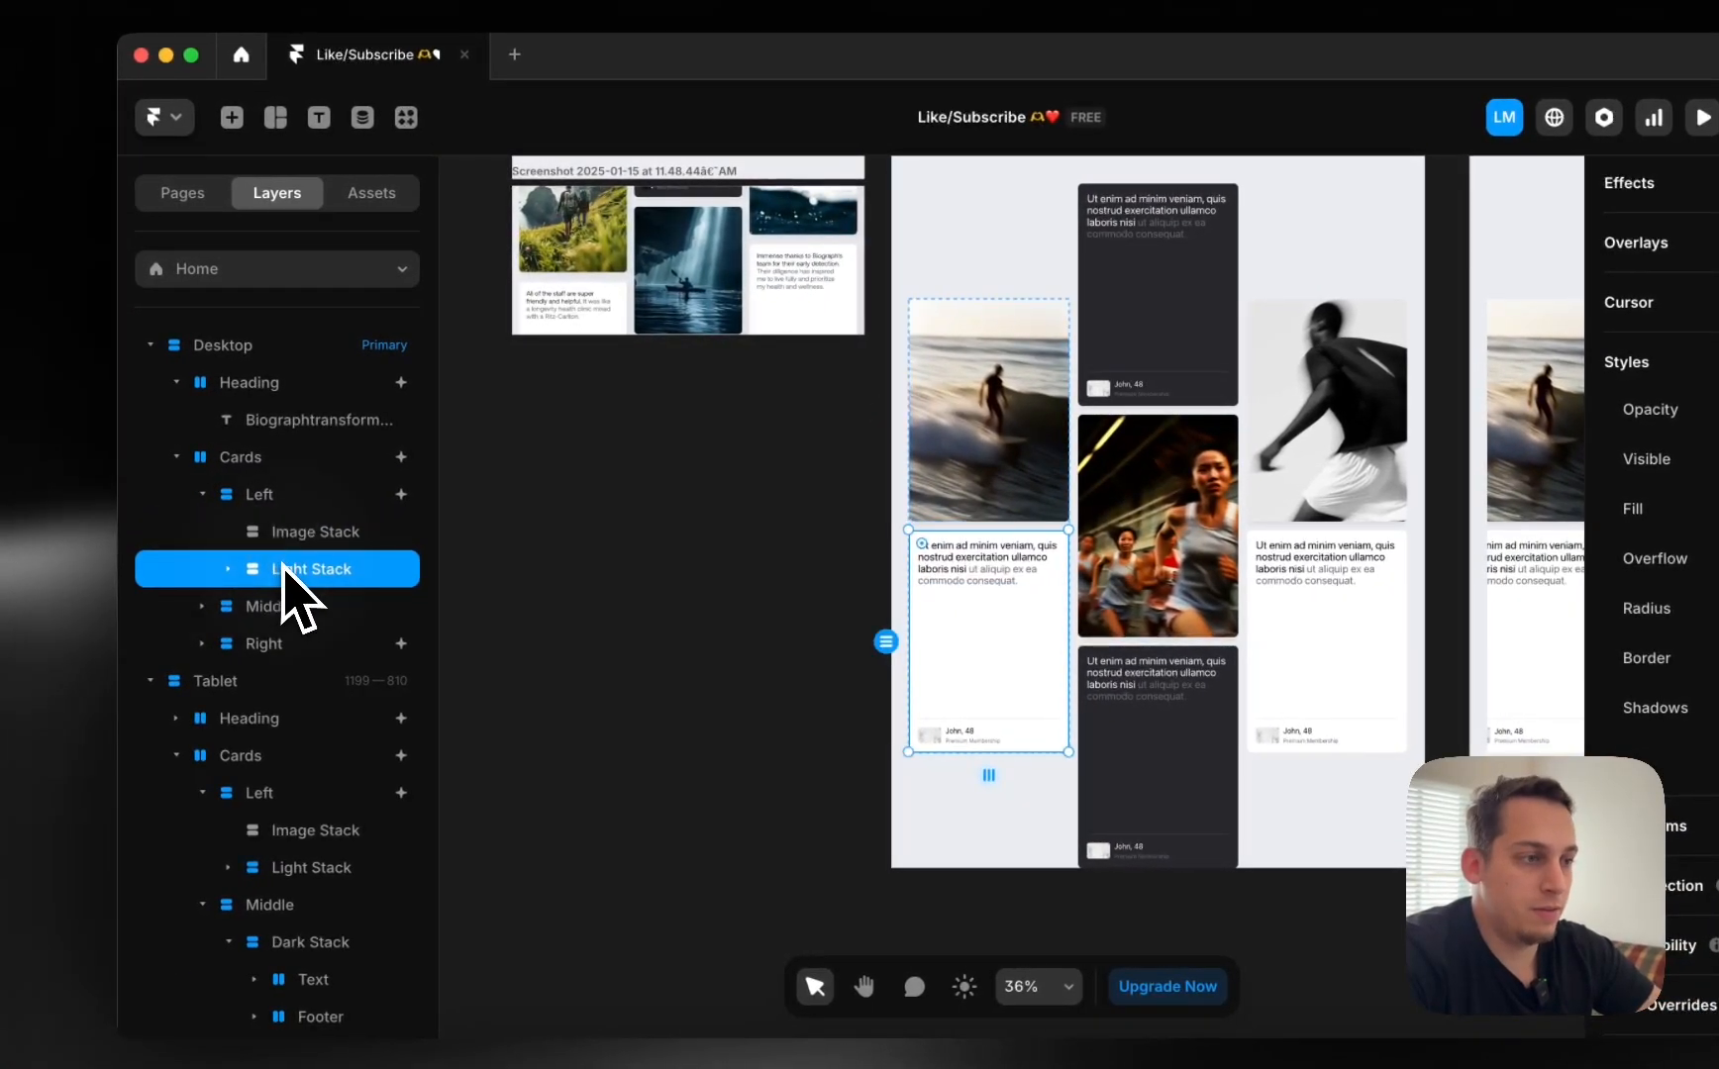
left_click(295, 537, "shift")
left_click(1562, 506)
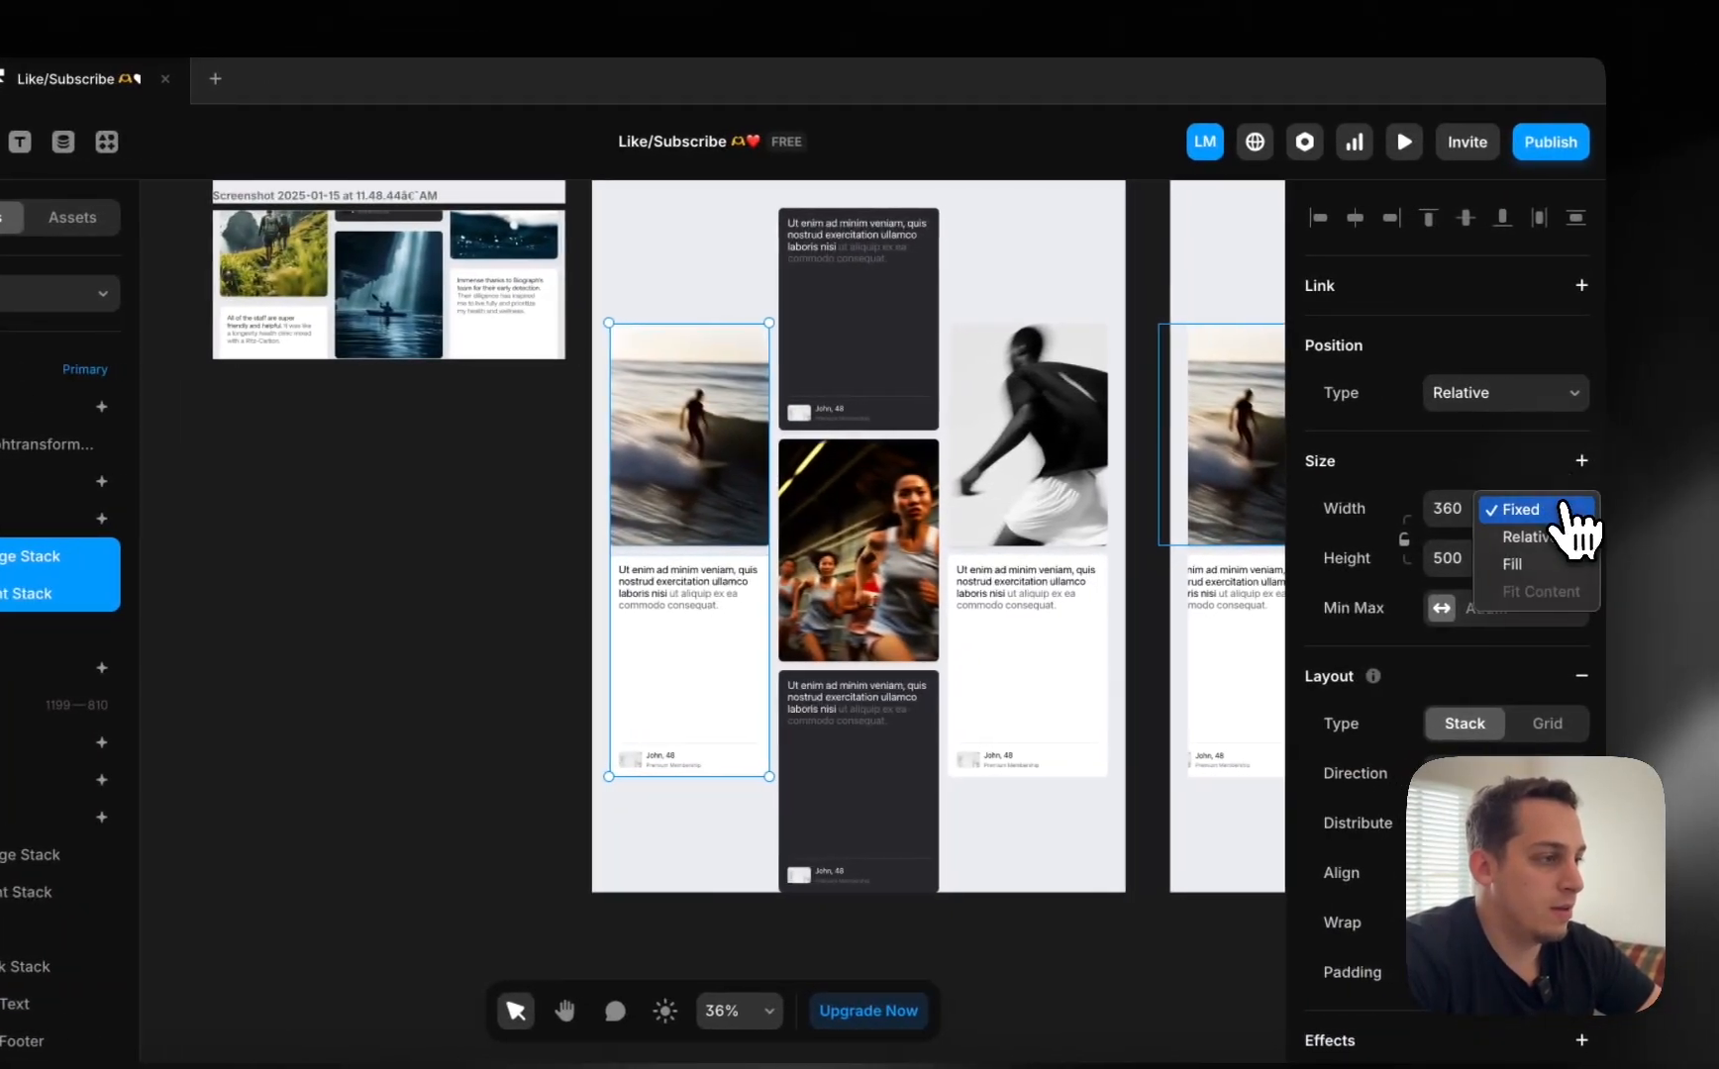
left_click(1562, 566)
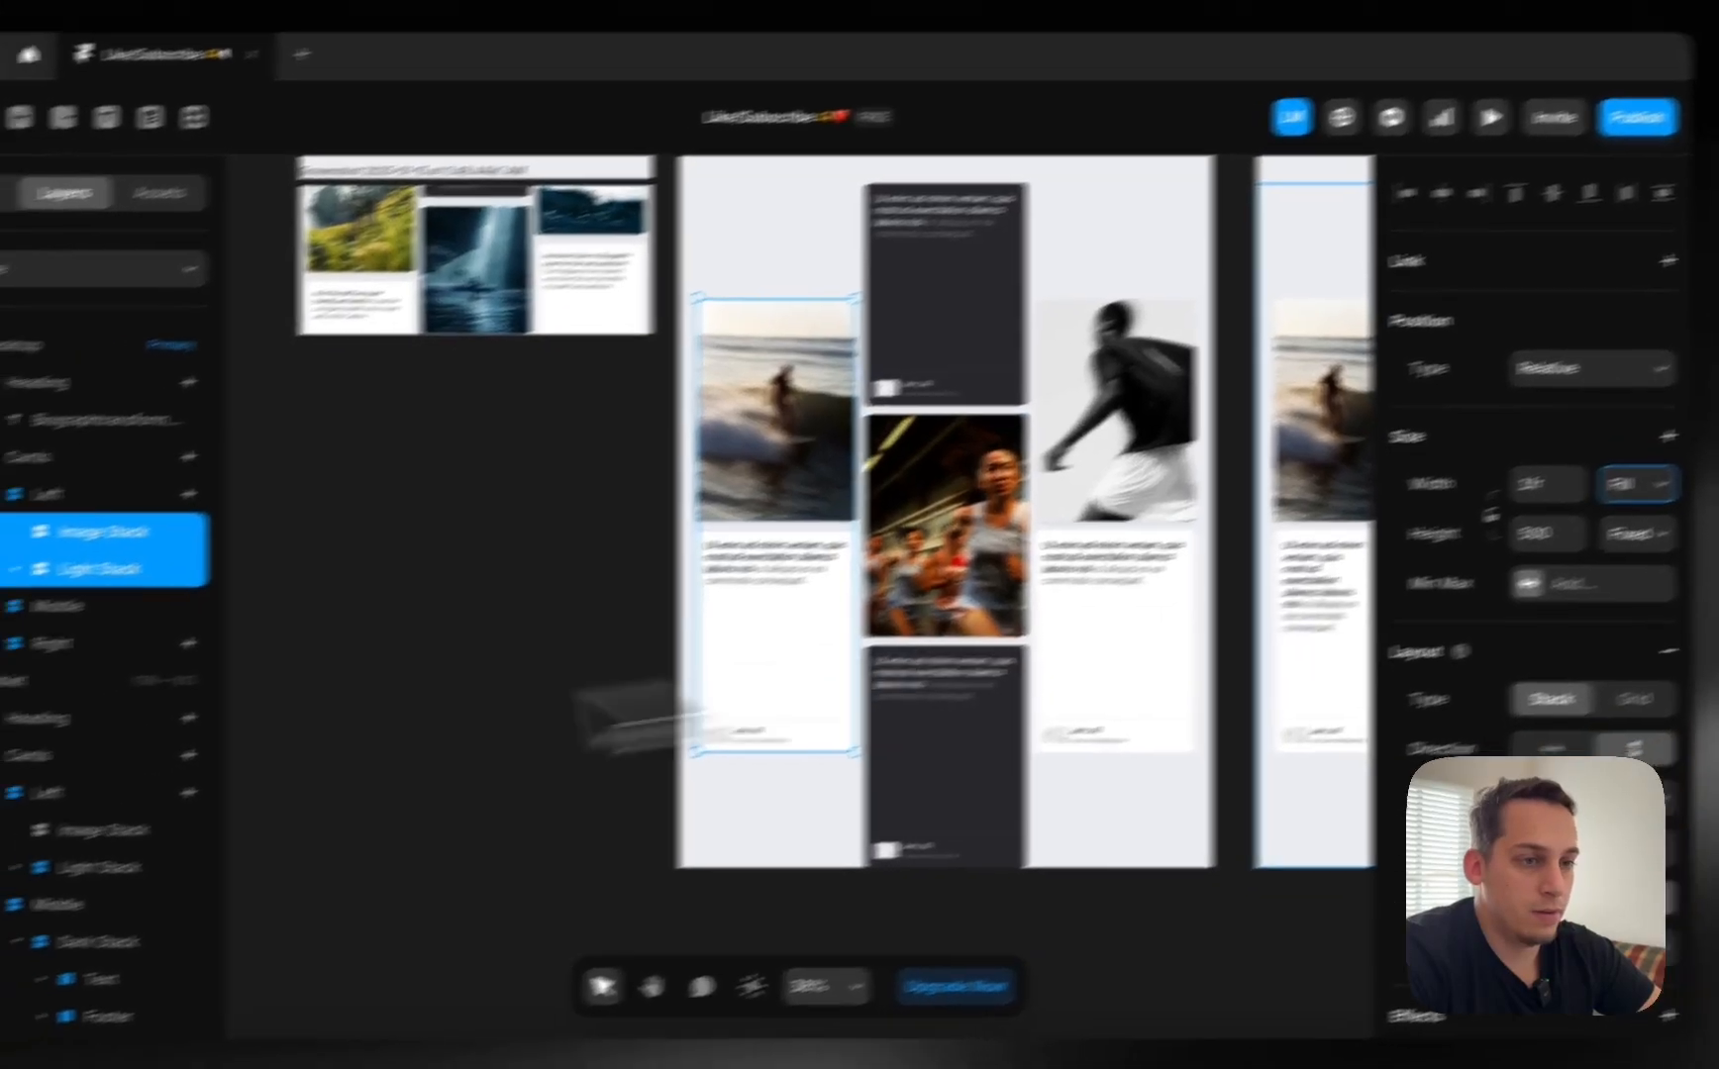
Set the width of all card stacks in the Desktop's Middle and Right columns to Fill.
left_click(200, 552)
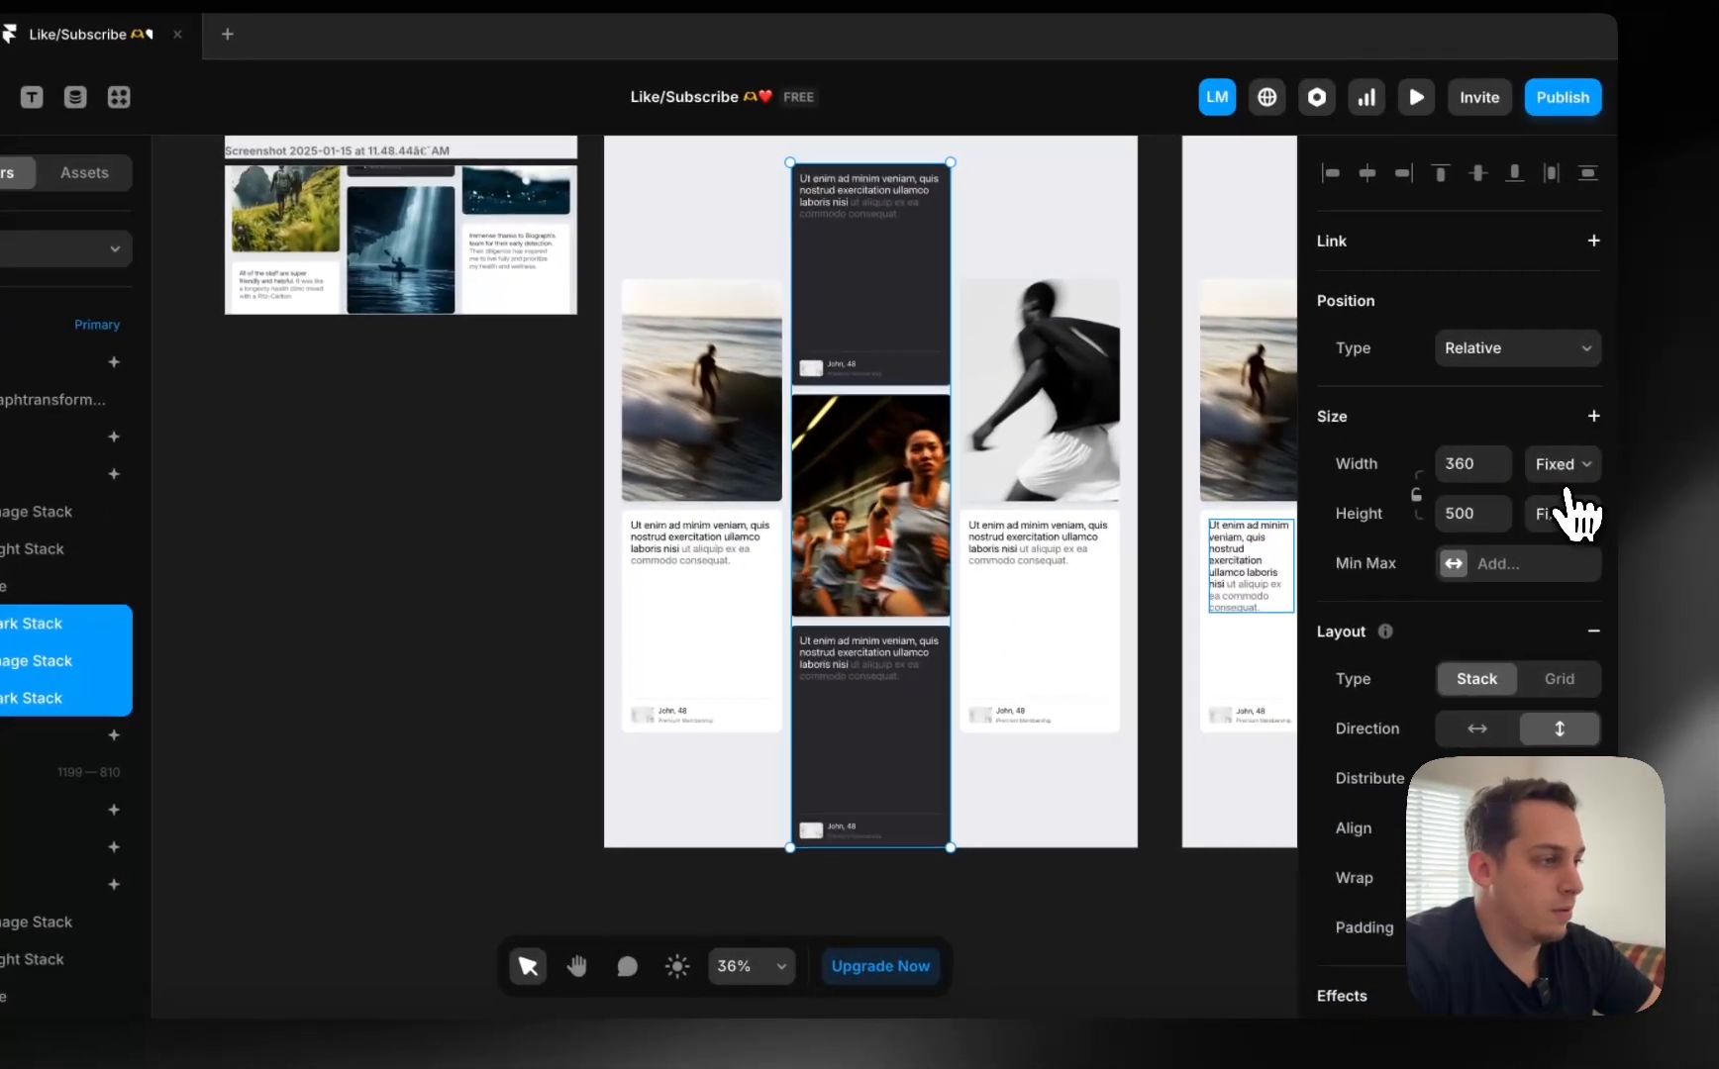
left_click(1565, 463)
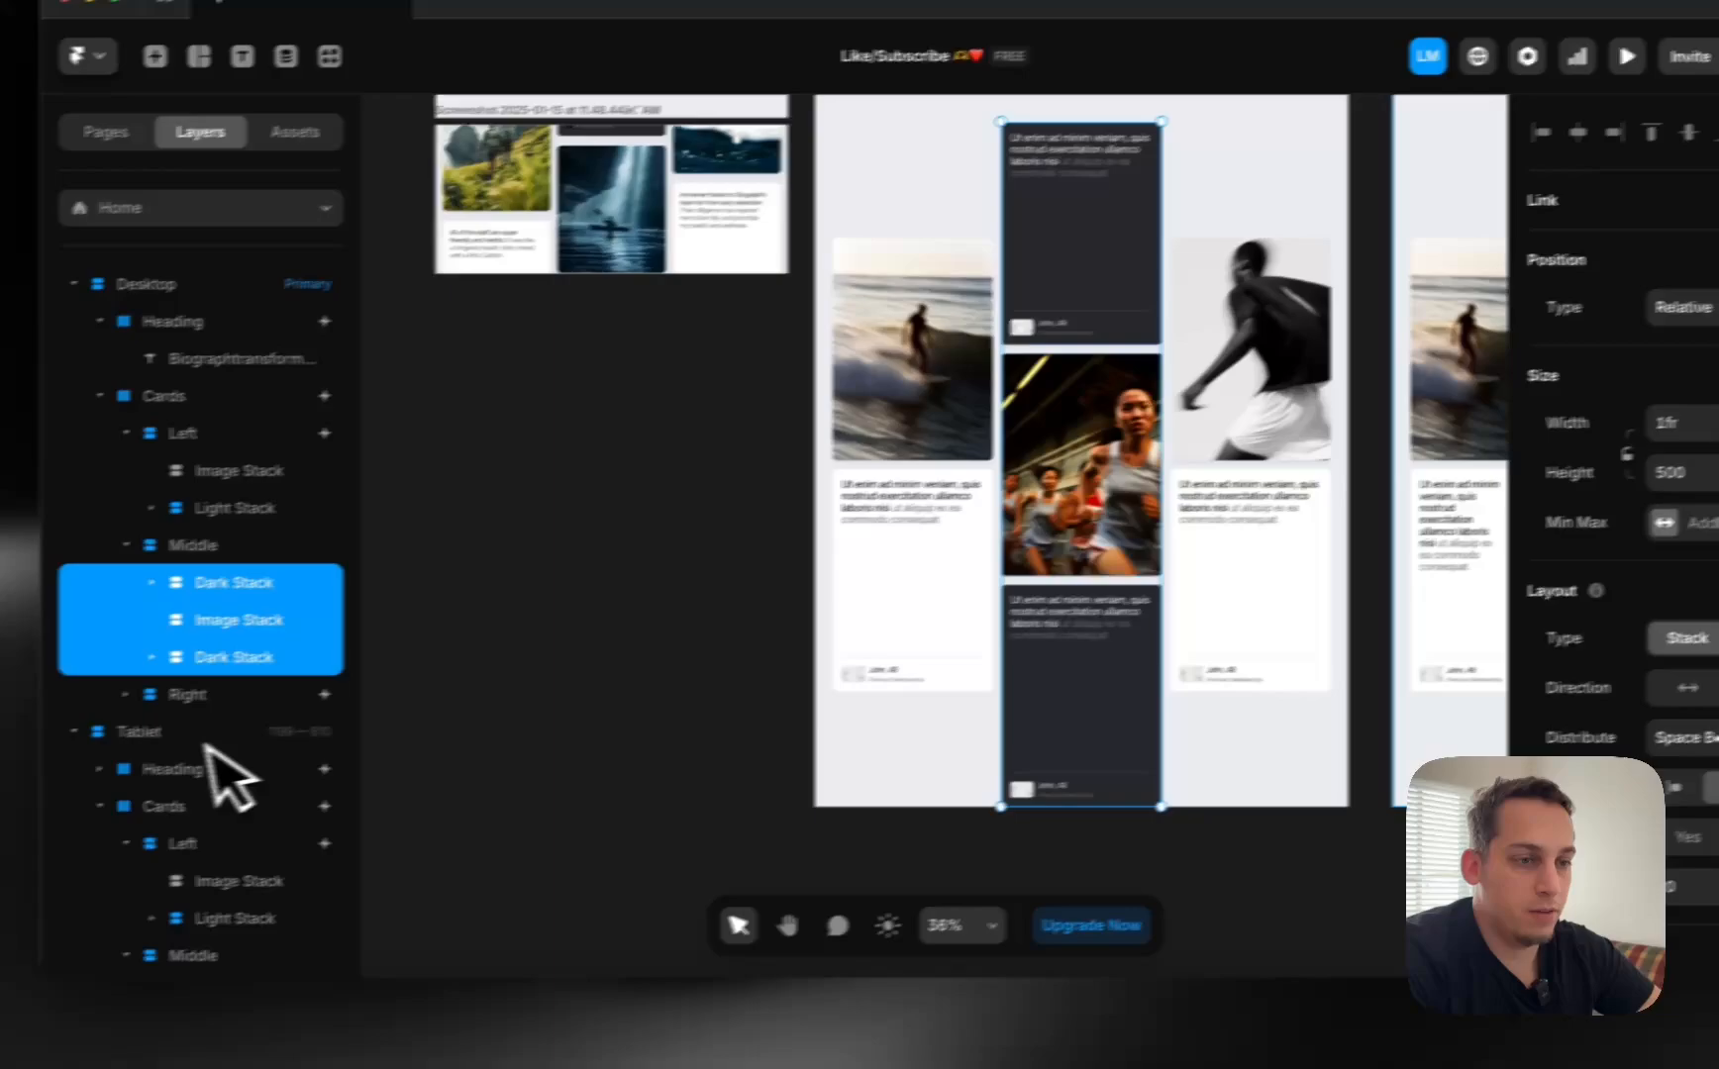
left_click(0, 737)
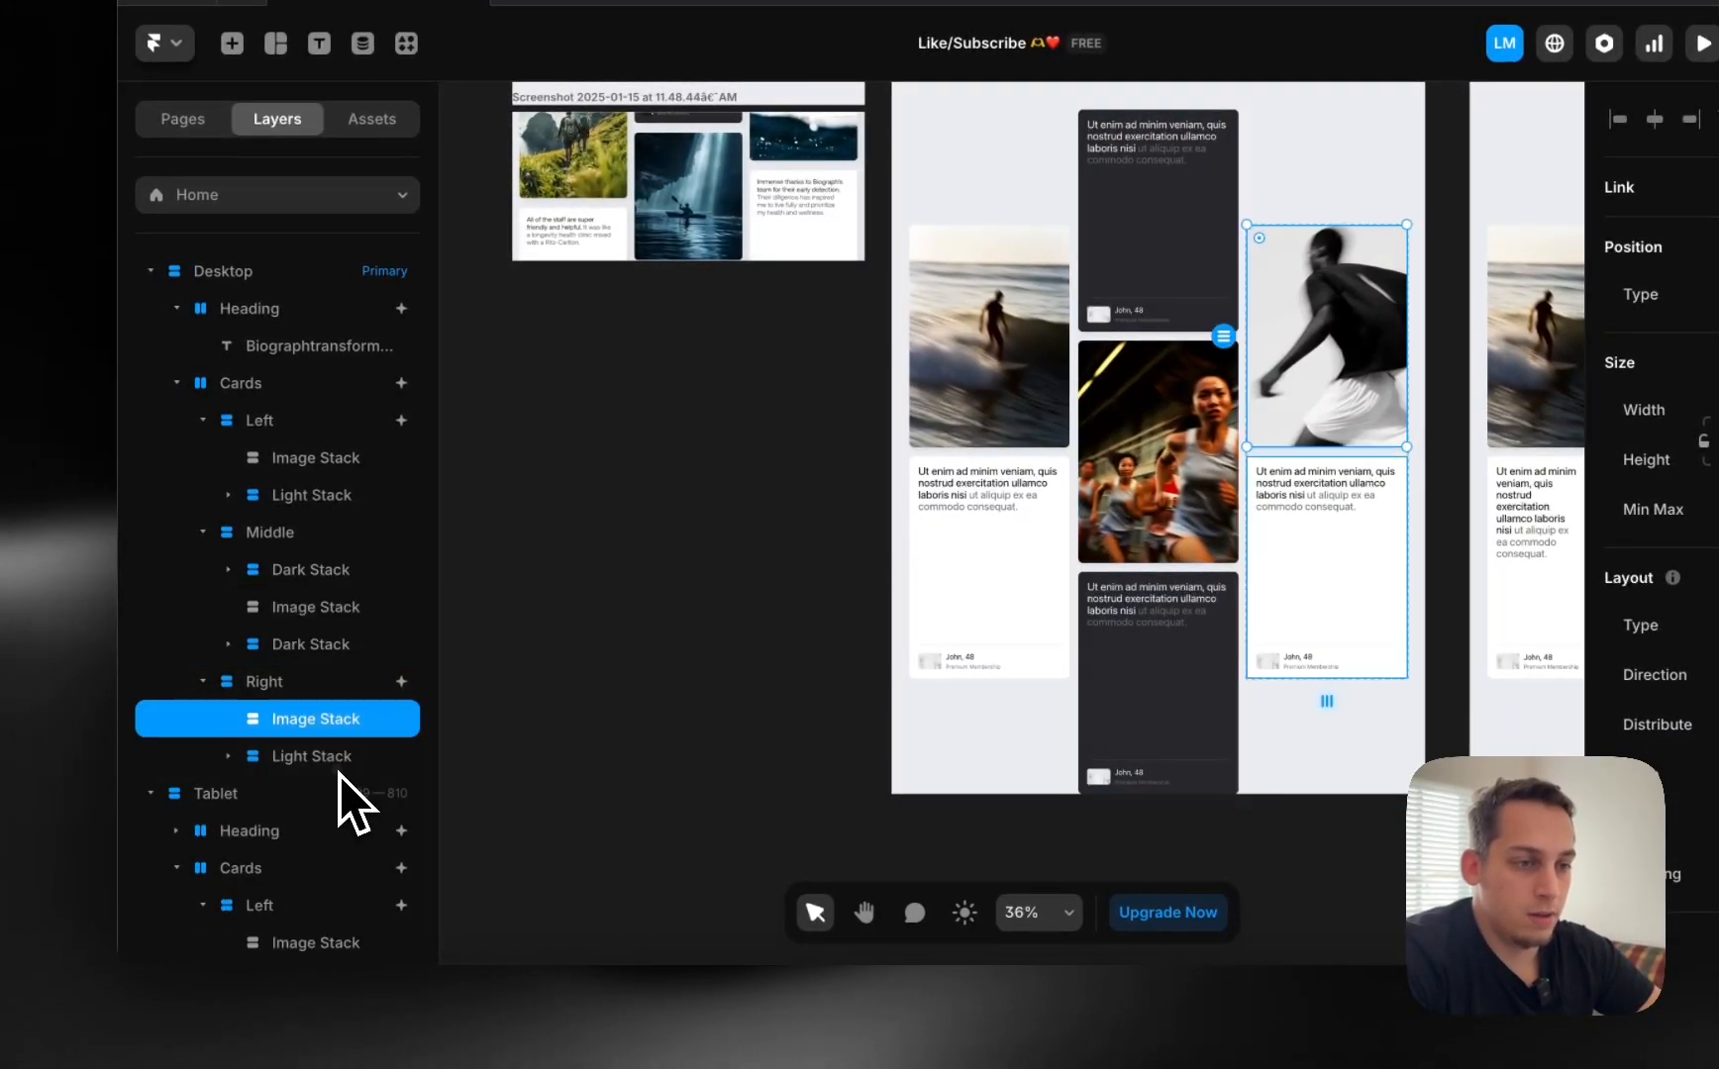
left_click(339, 762, "shift")
left_click(1587, 423)
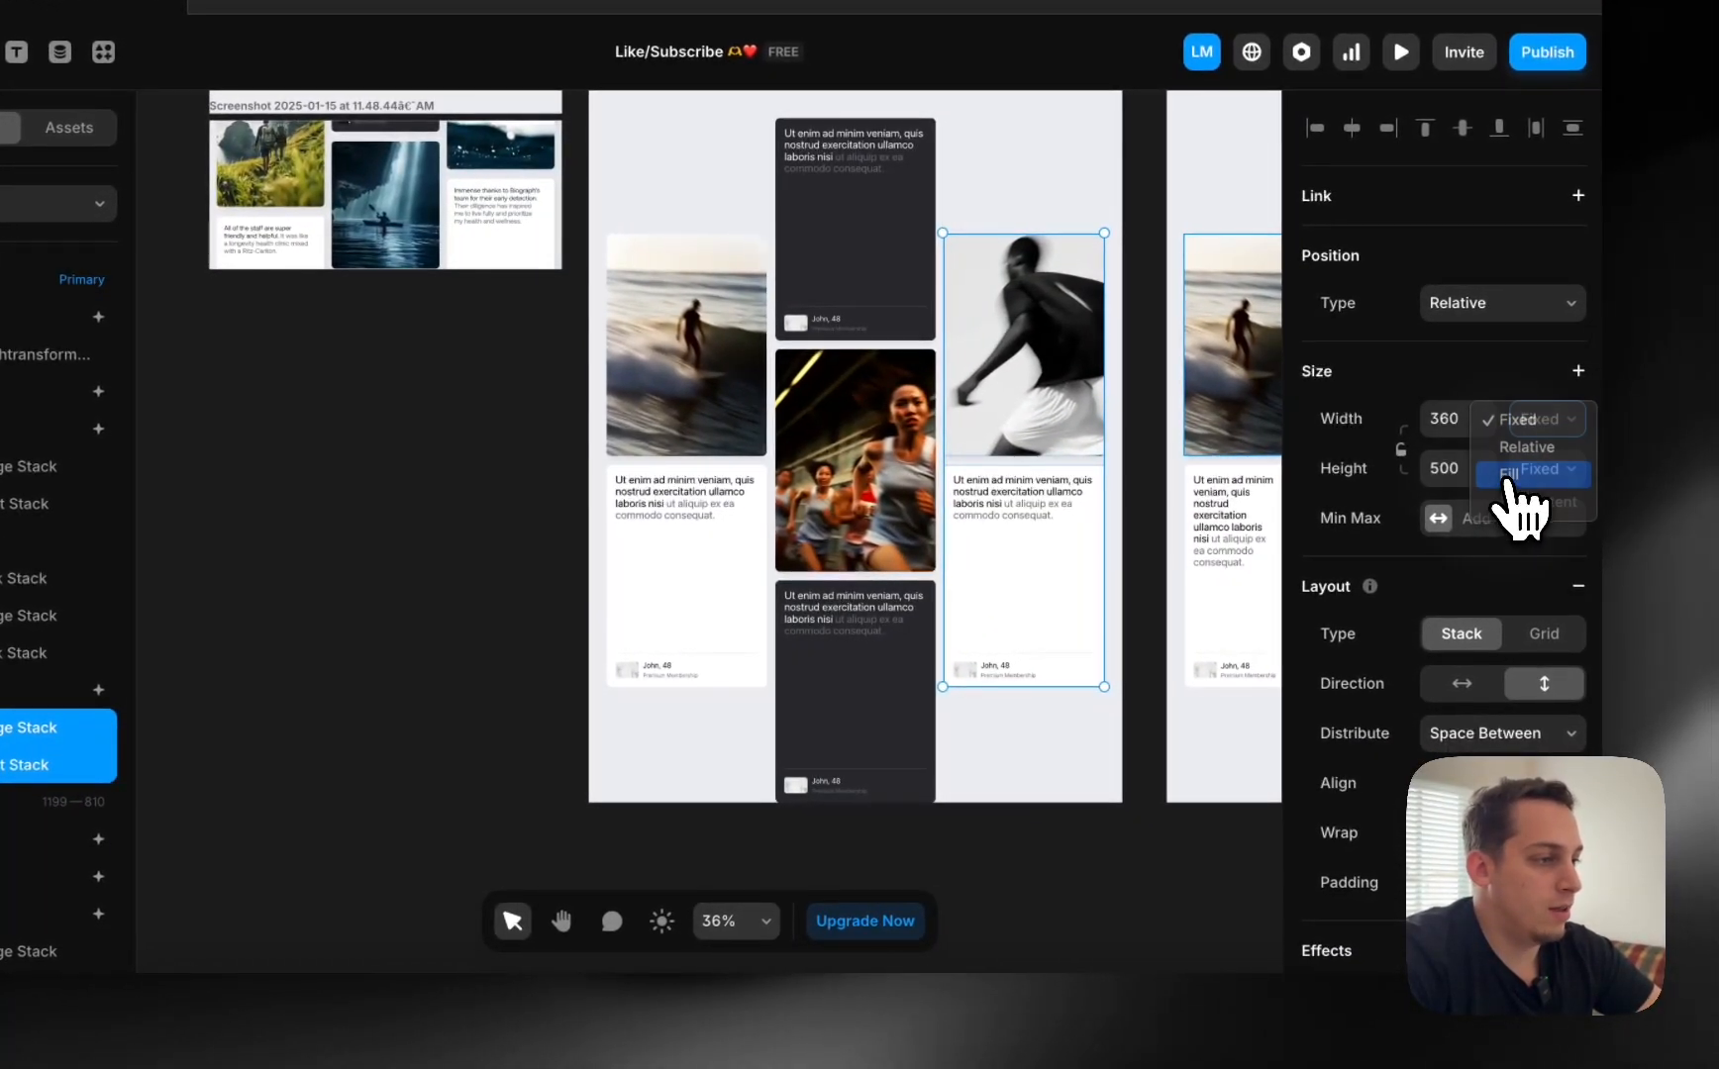
left_click(1141, 920)
Try a vertical direction for the Tablet's Cards stack.
scroll(1137, 914, "right", 5)
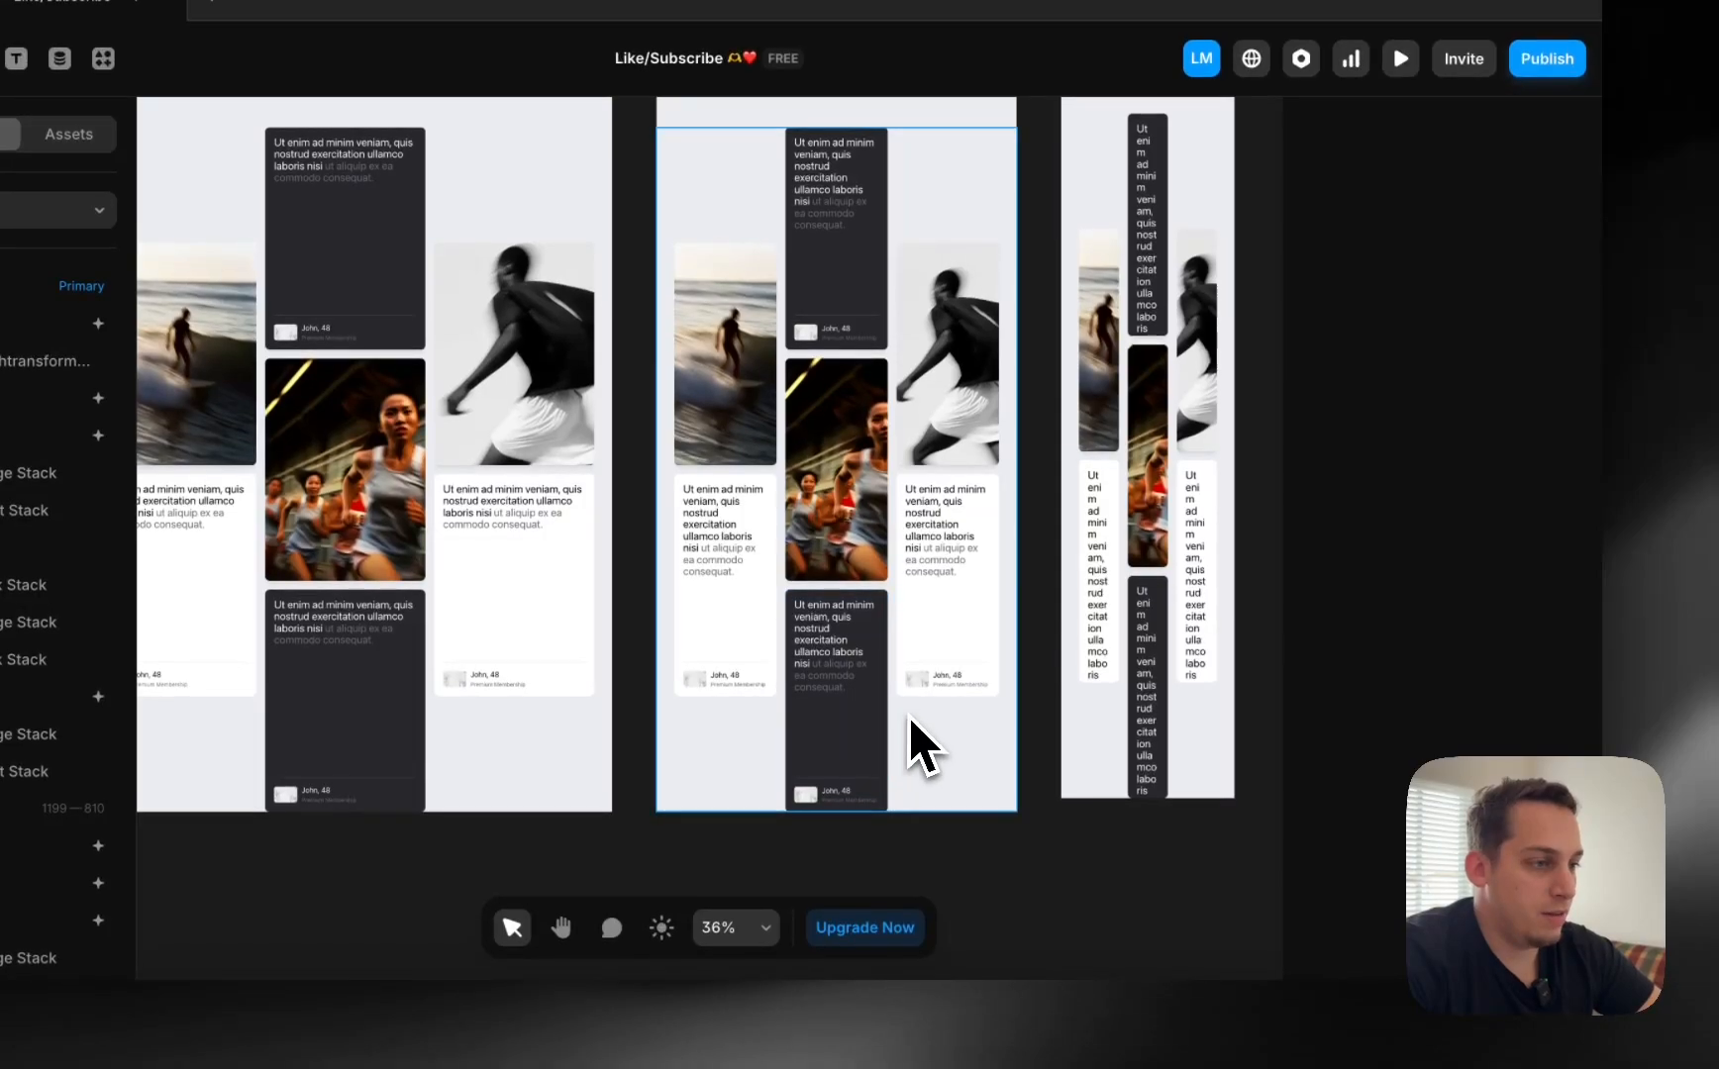
left_click(1542, 690)
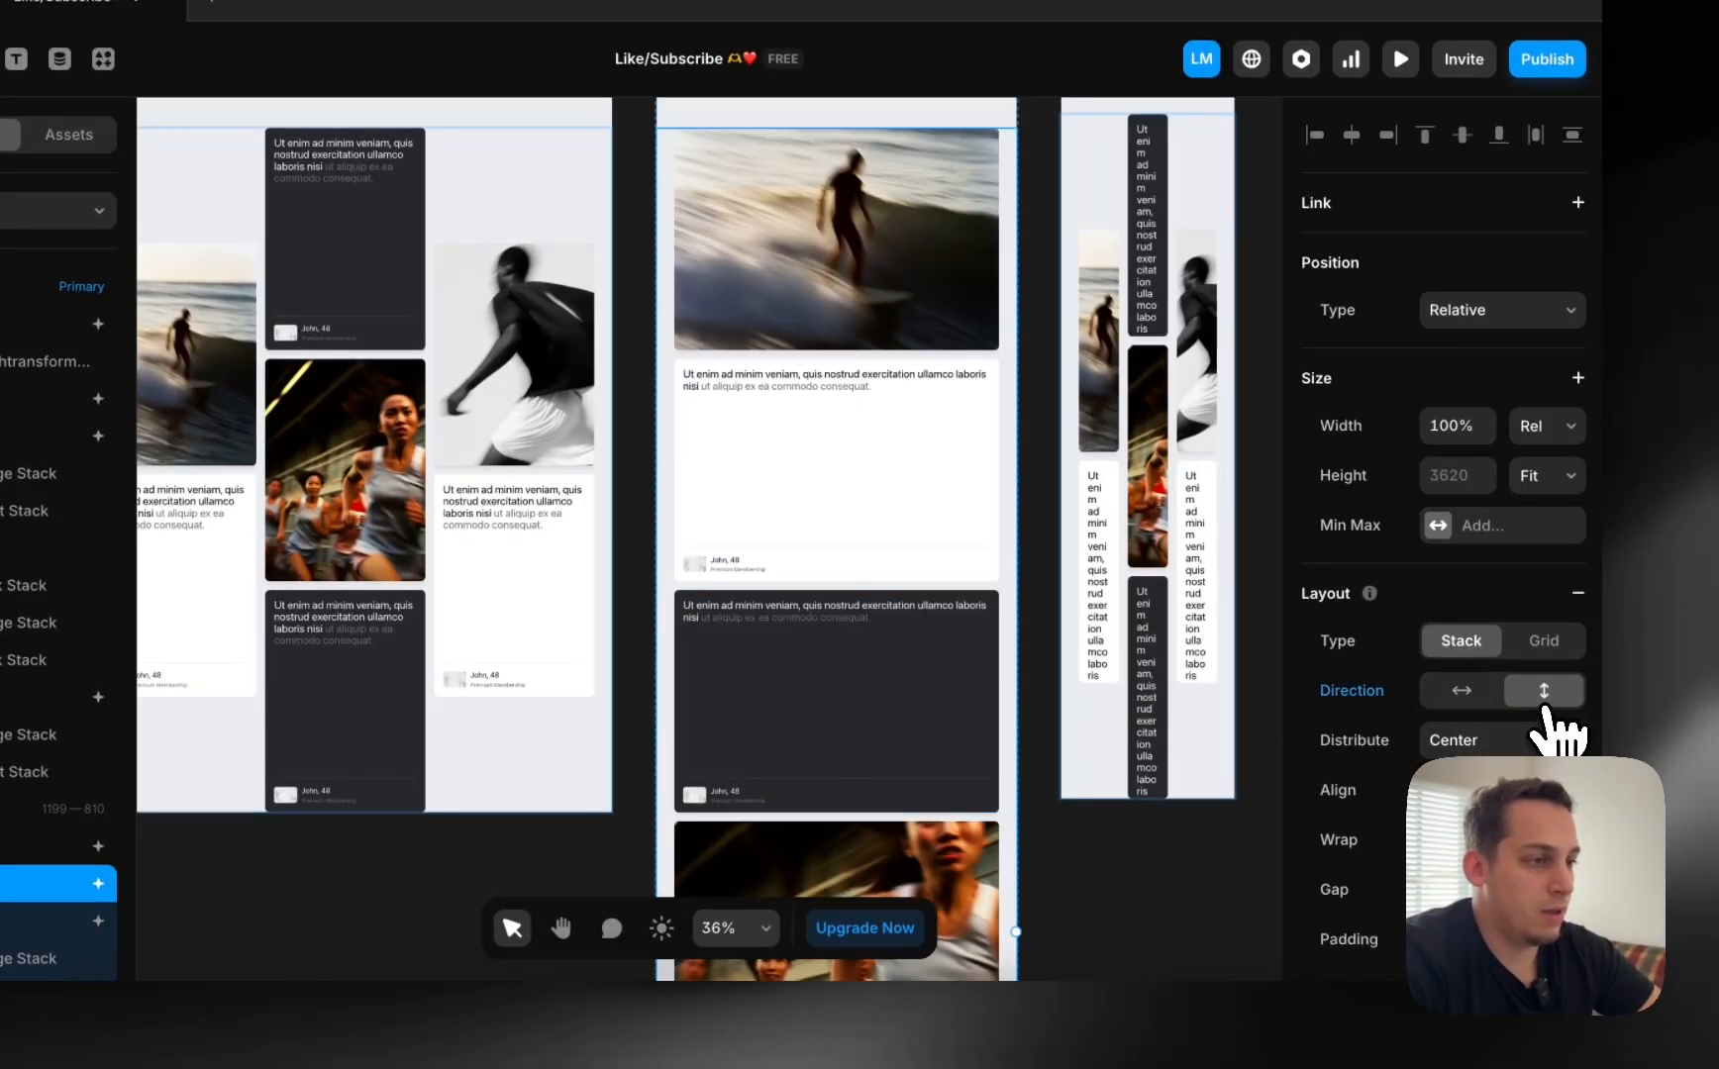
scroll(803, 569, "up", 3)
scroll(801, 548, "down", 3)
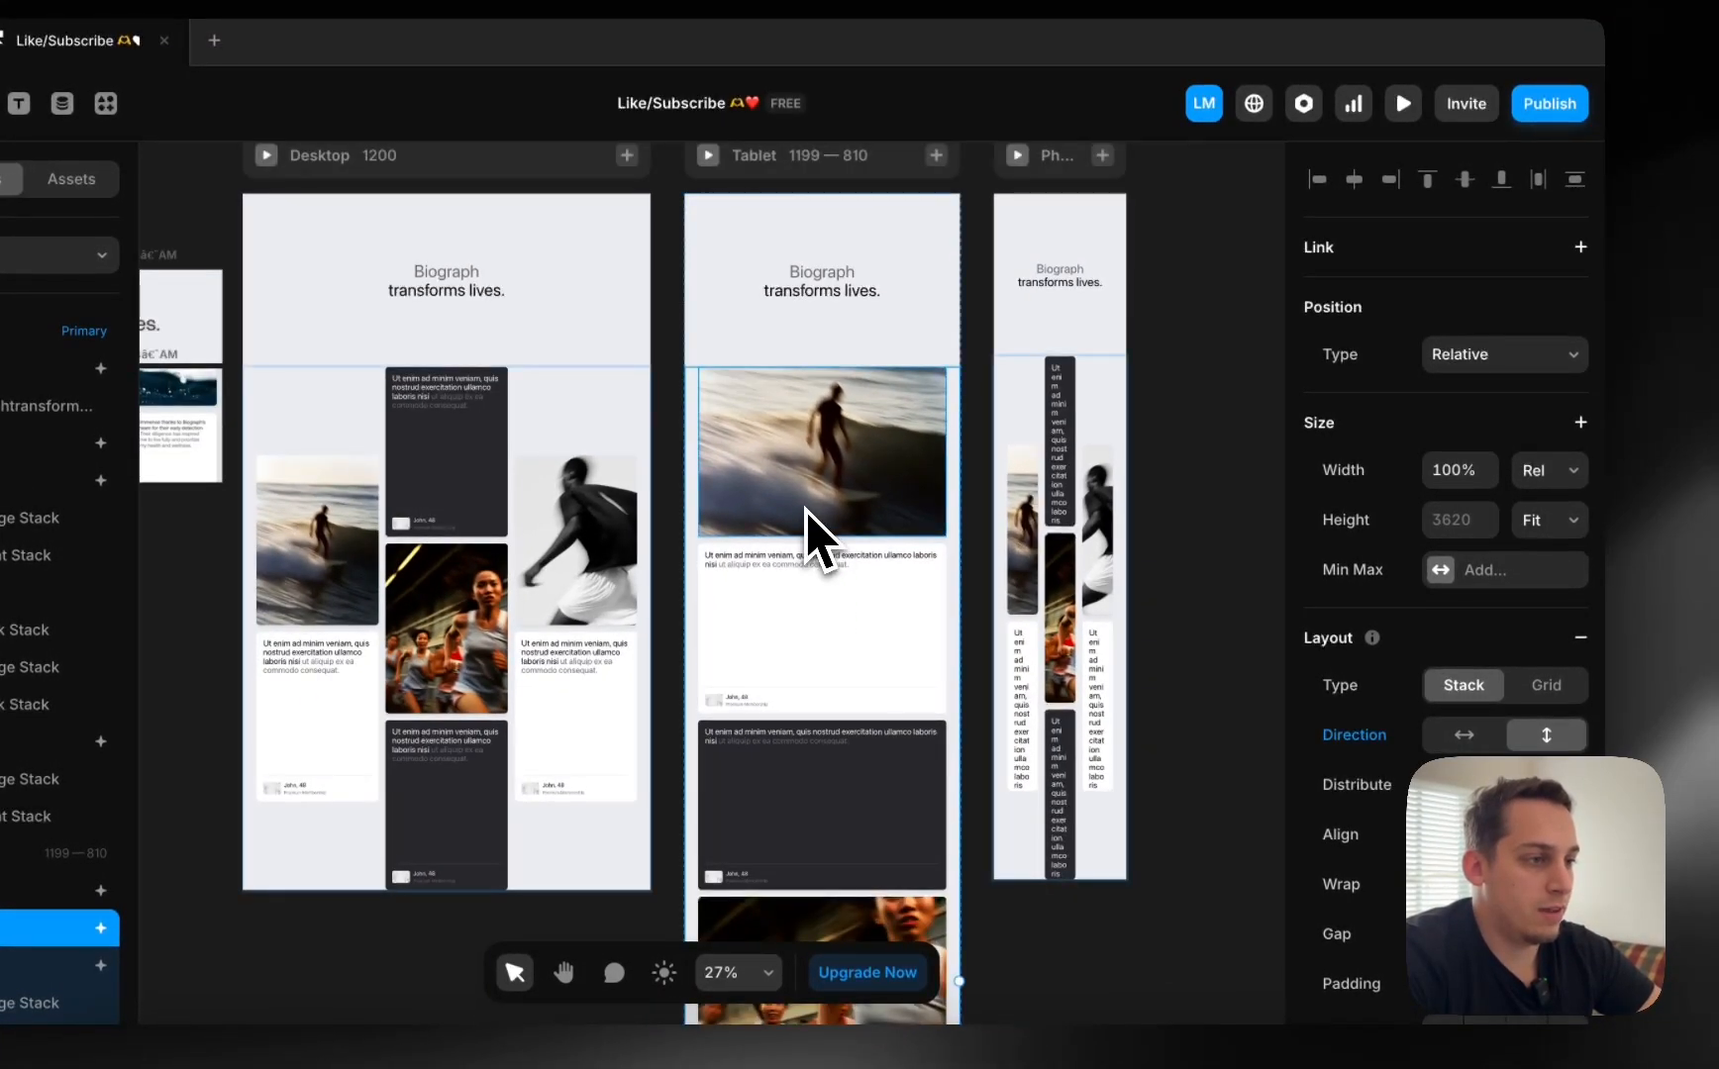
key("super+z")
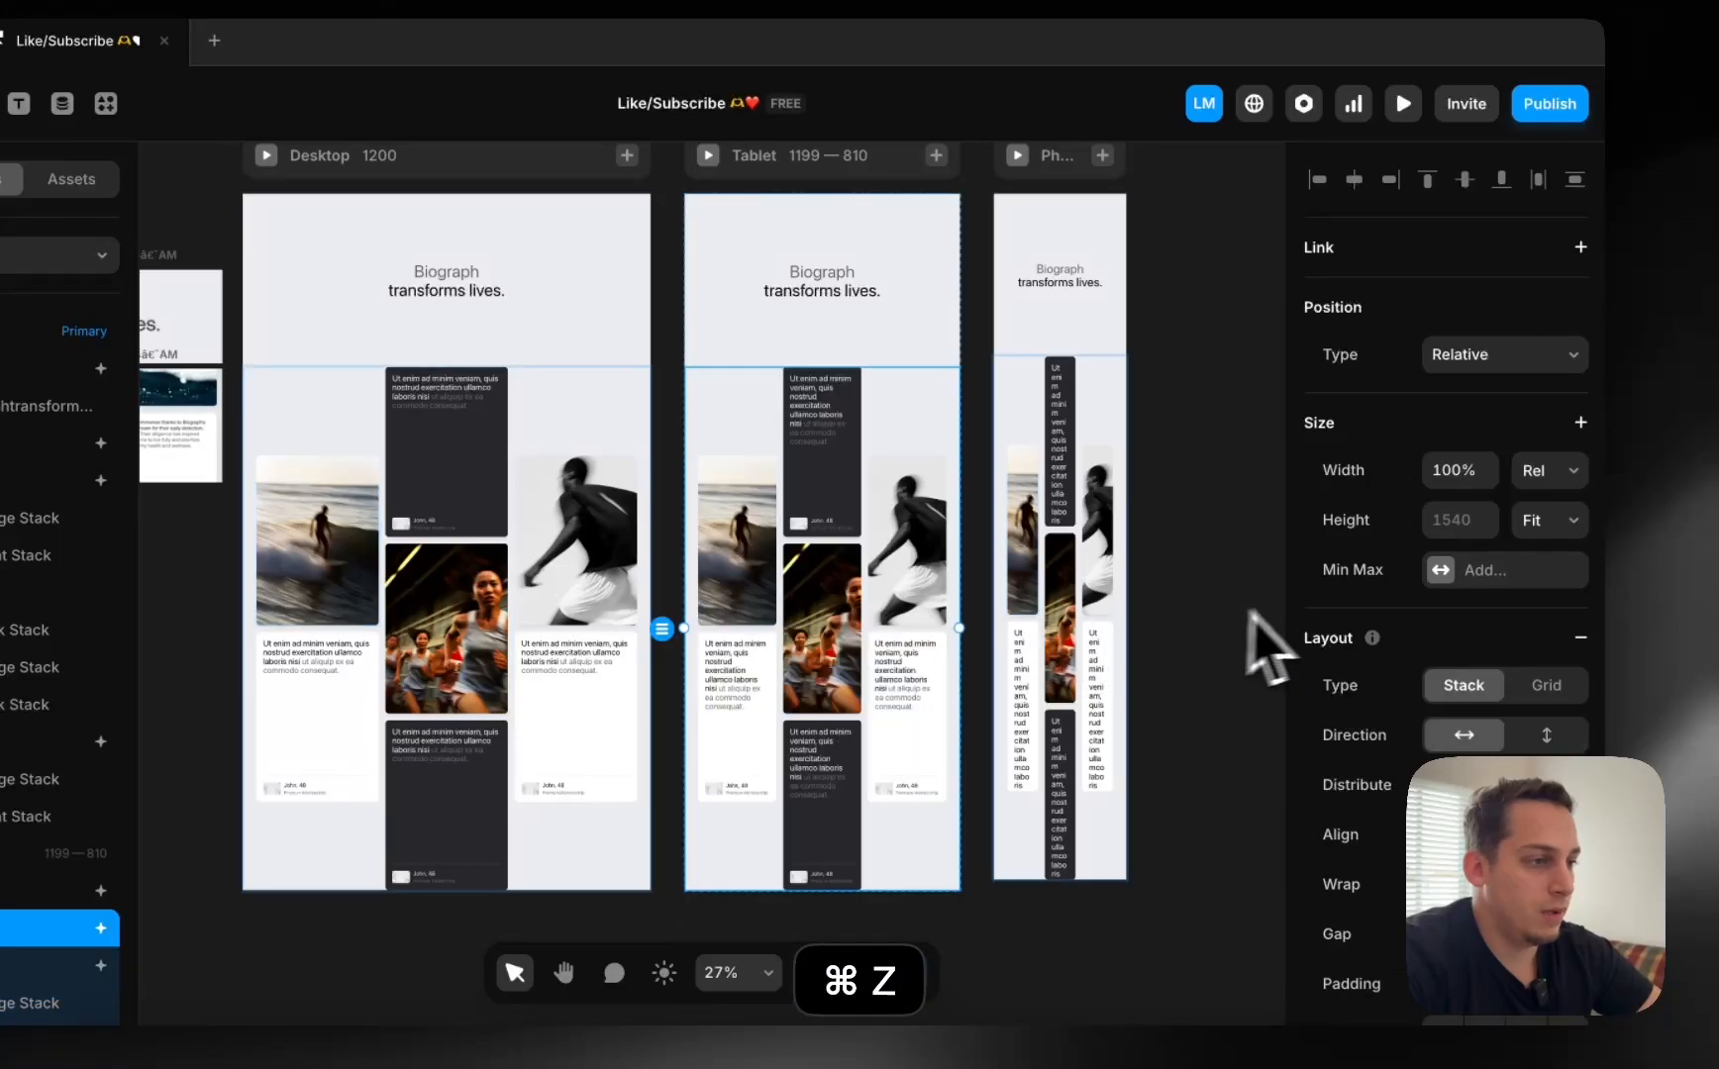
Change the layout type of the Tablet's Cards stack to Grid.
left_click(1546, 685)
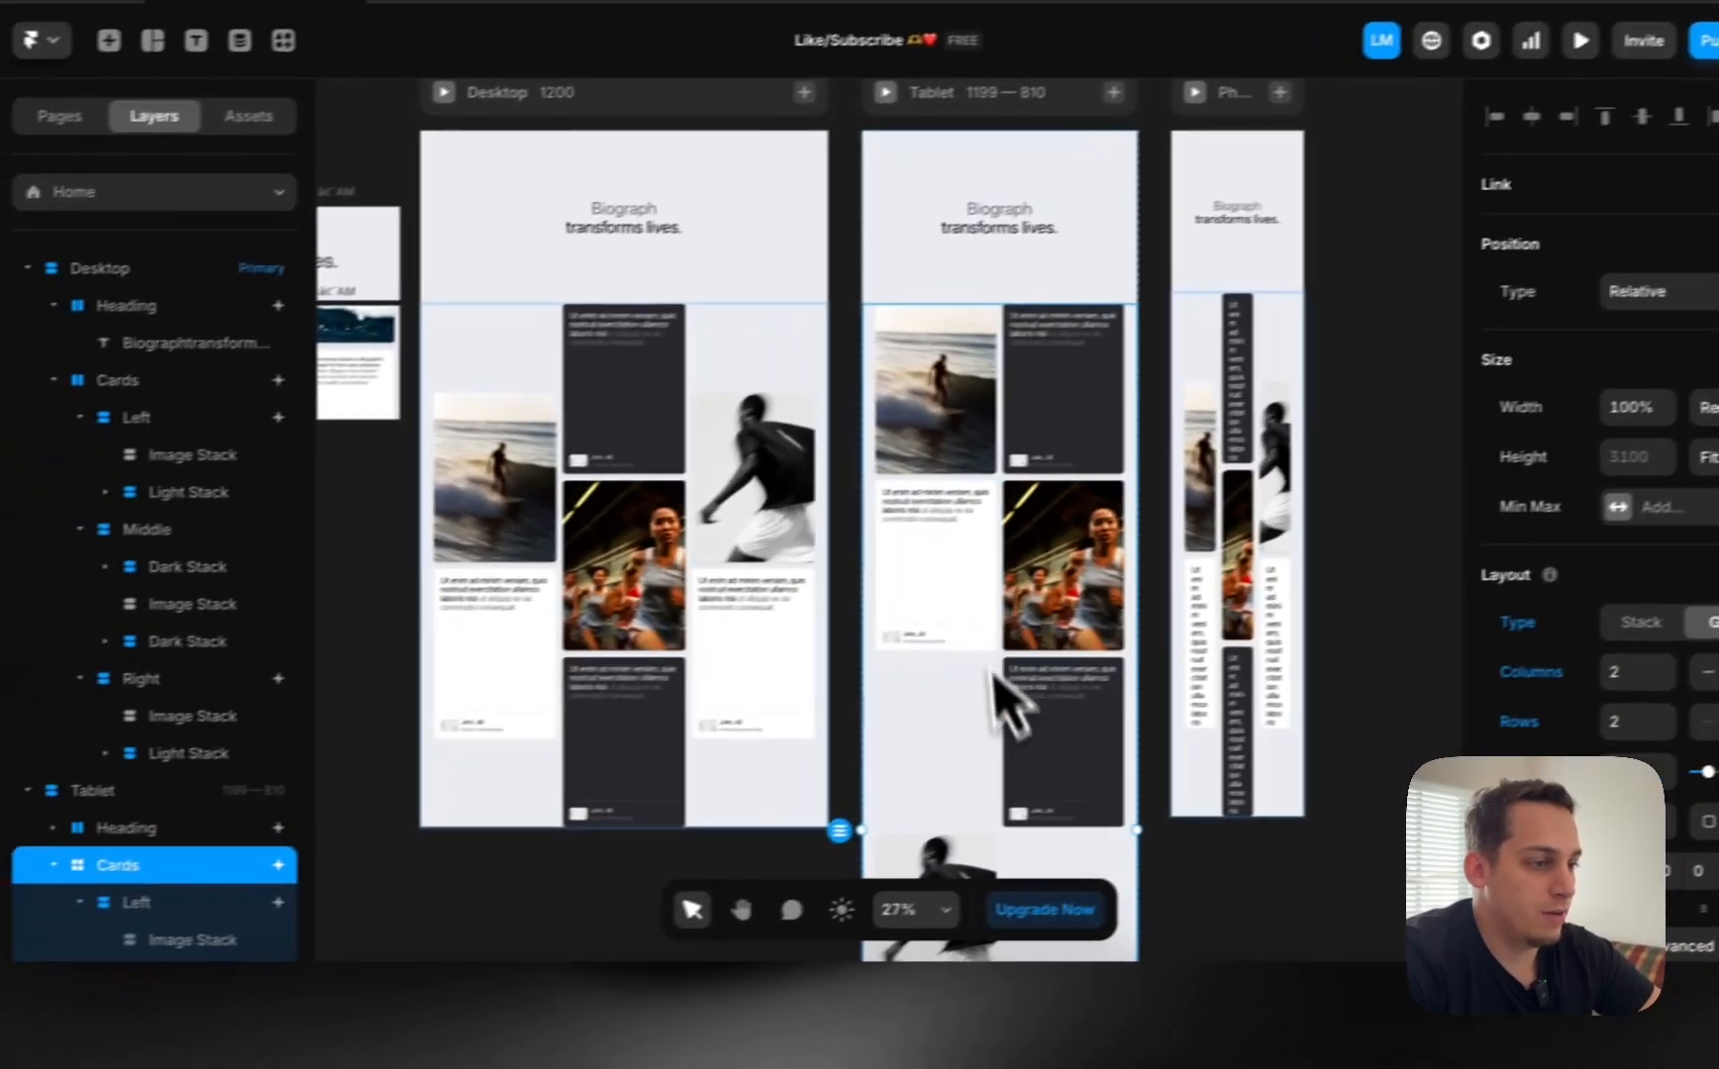
Try to move the Image Stack out of the Right column in the Tablet's Cards grid.
scroll(792, 782, "down", 3)
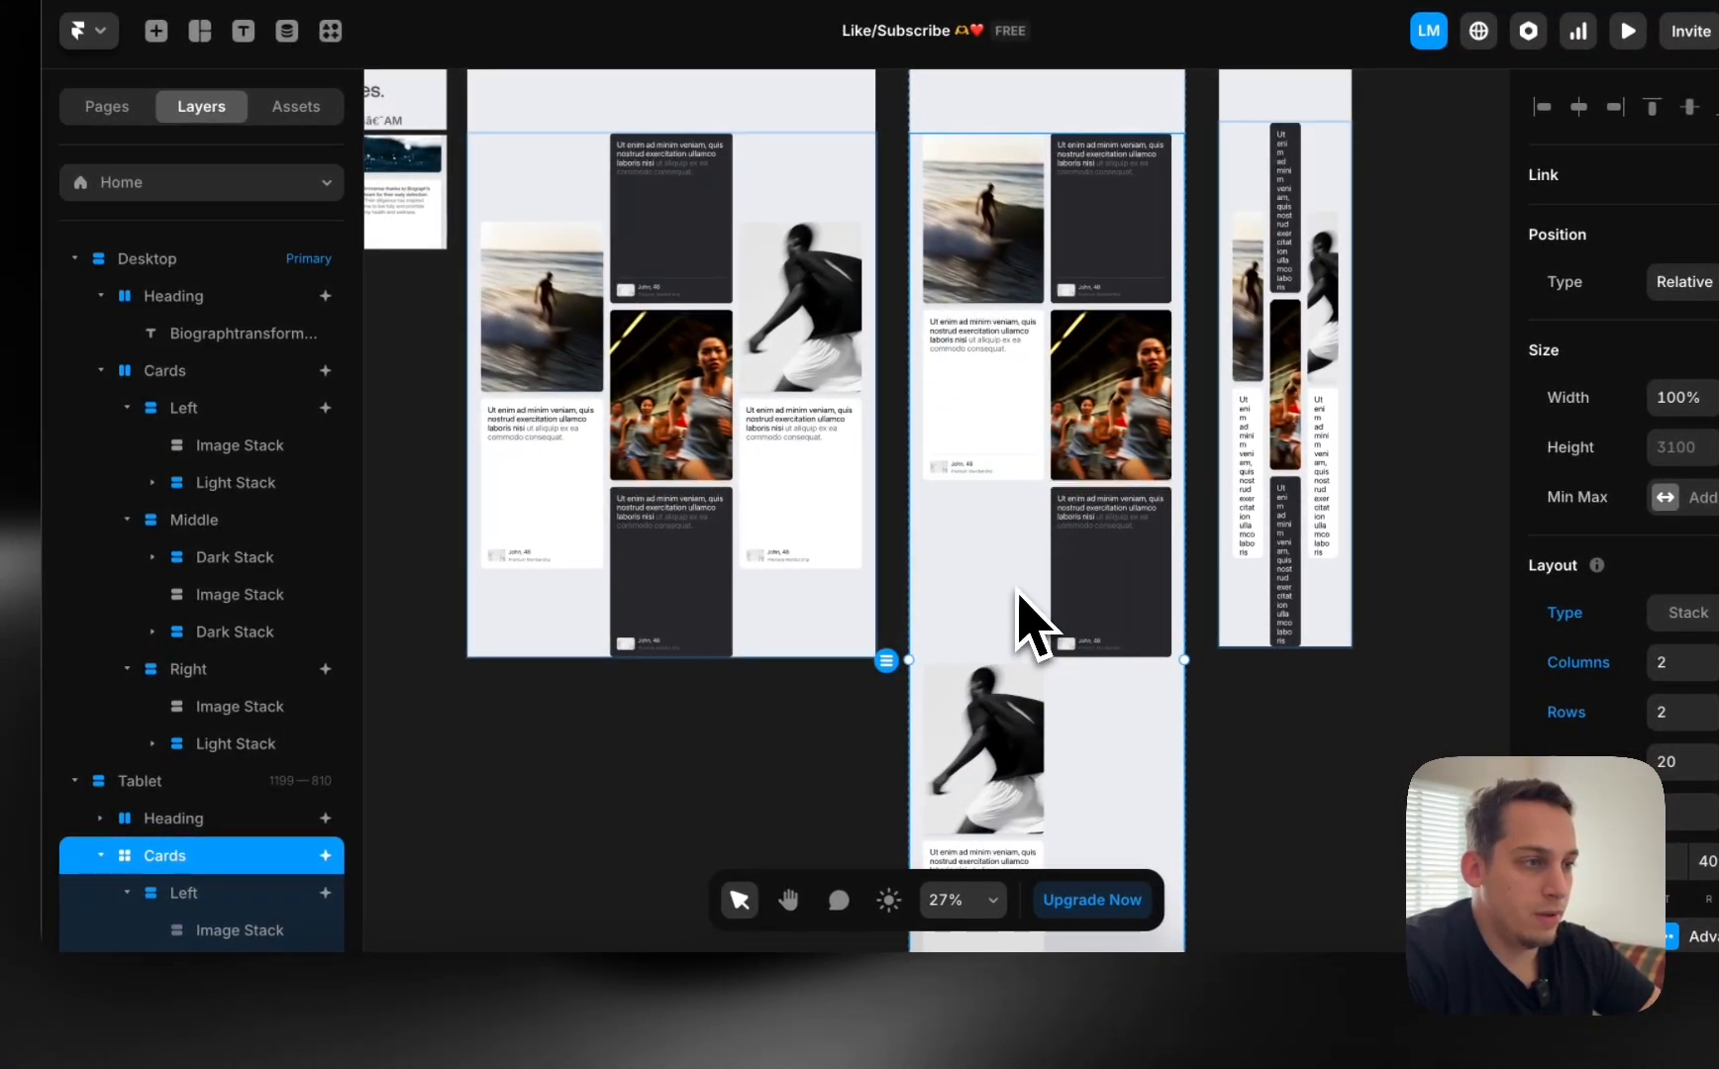
scroll(1019, 598, "down", 2)
scroll(1020, 599, "left", 2)
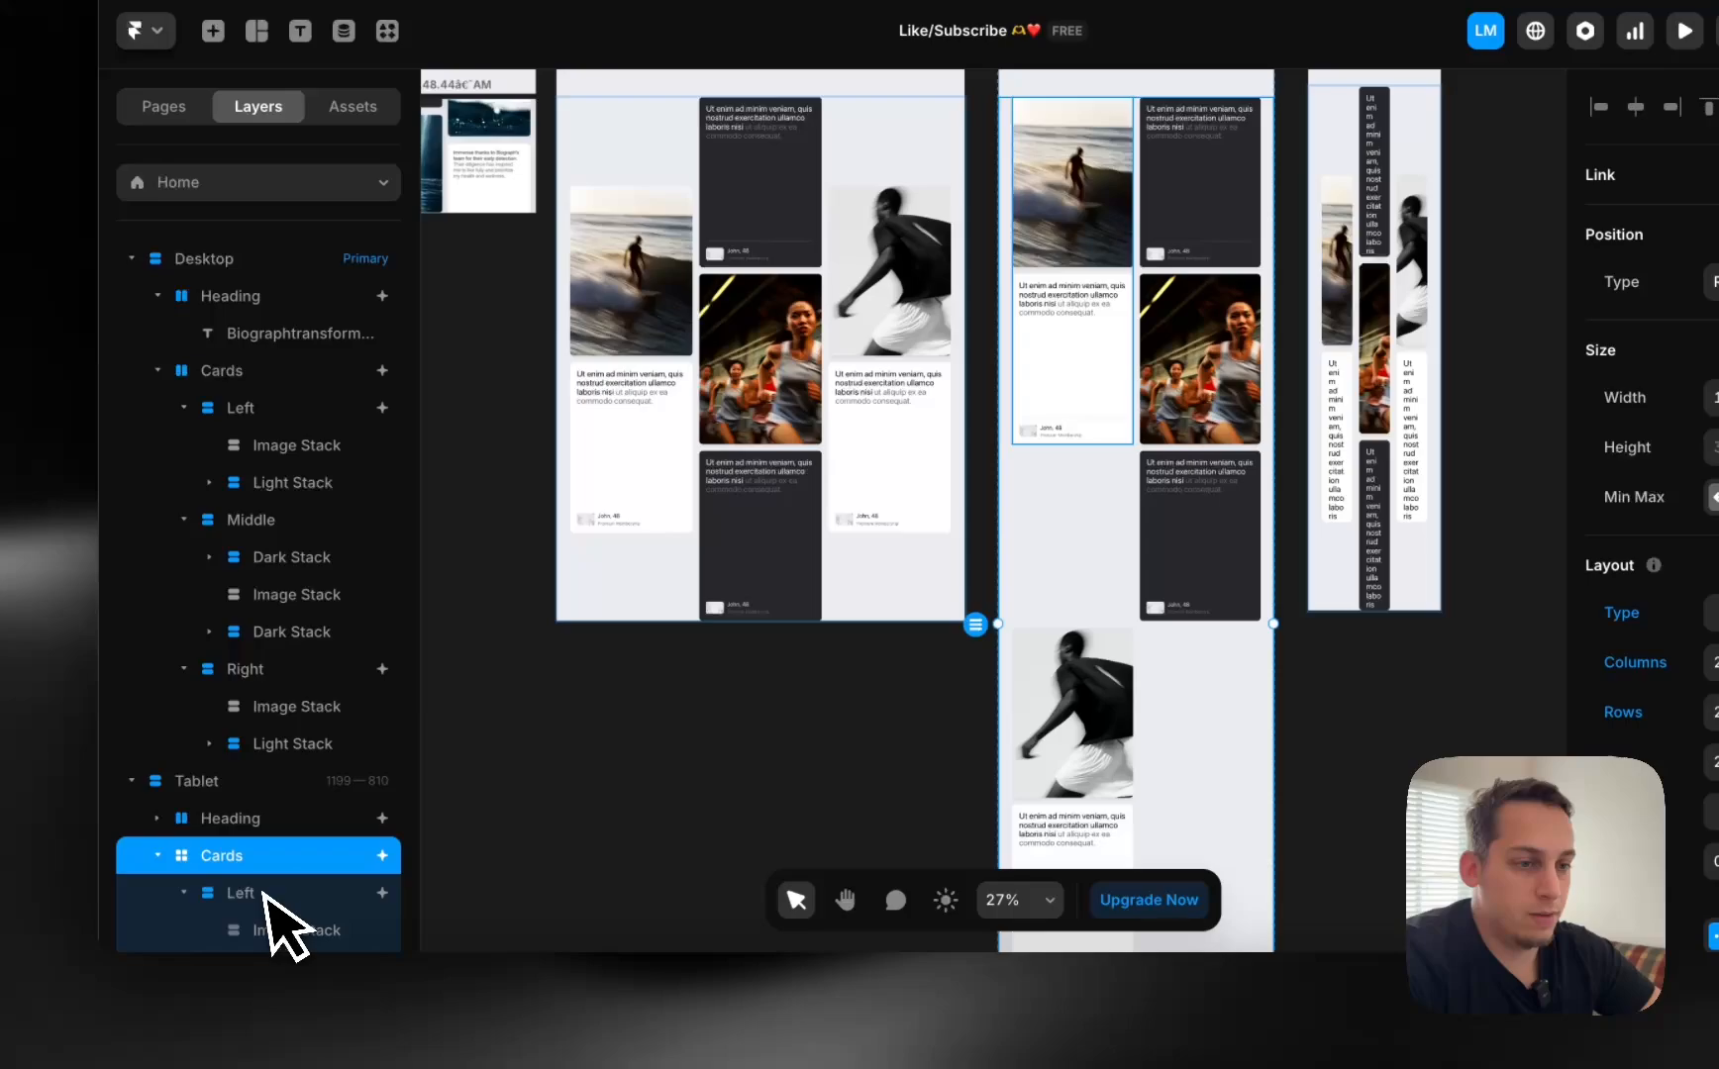
scroll(212, 921, "down", 5)
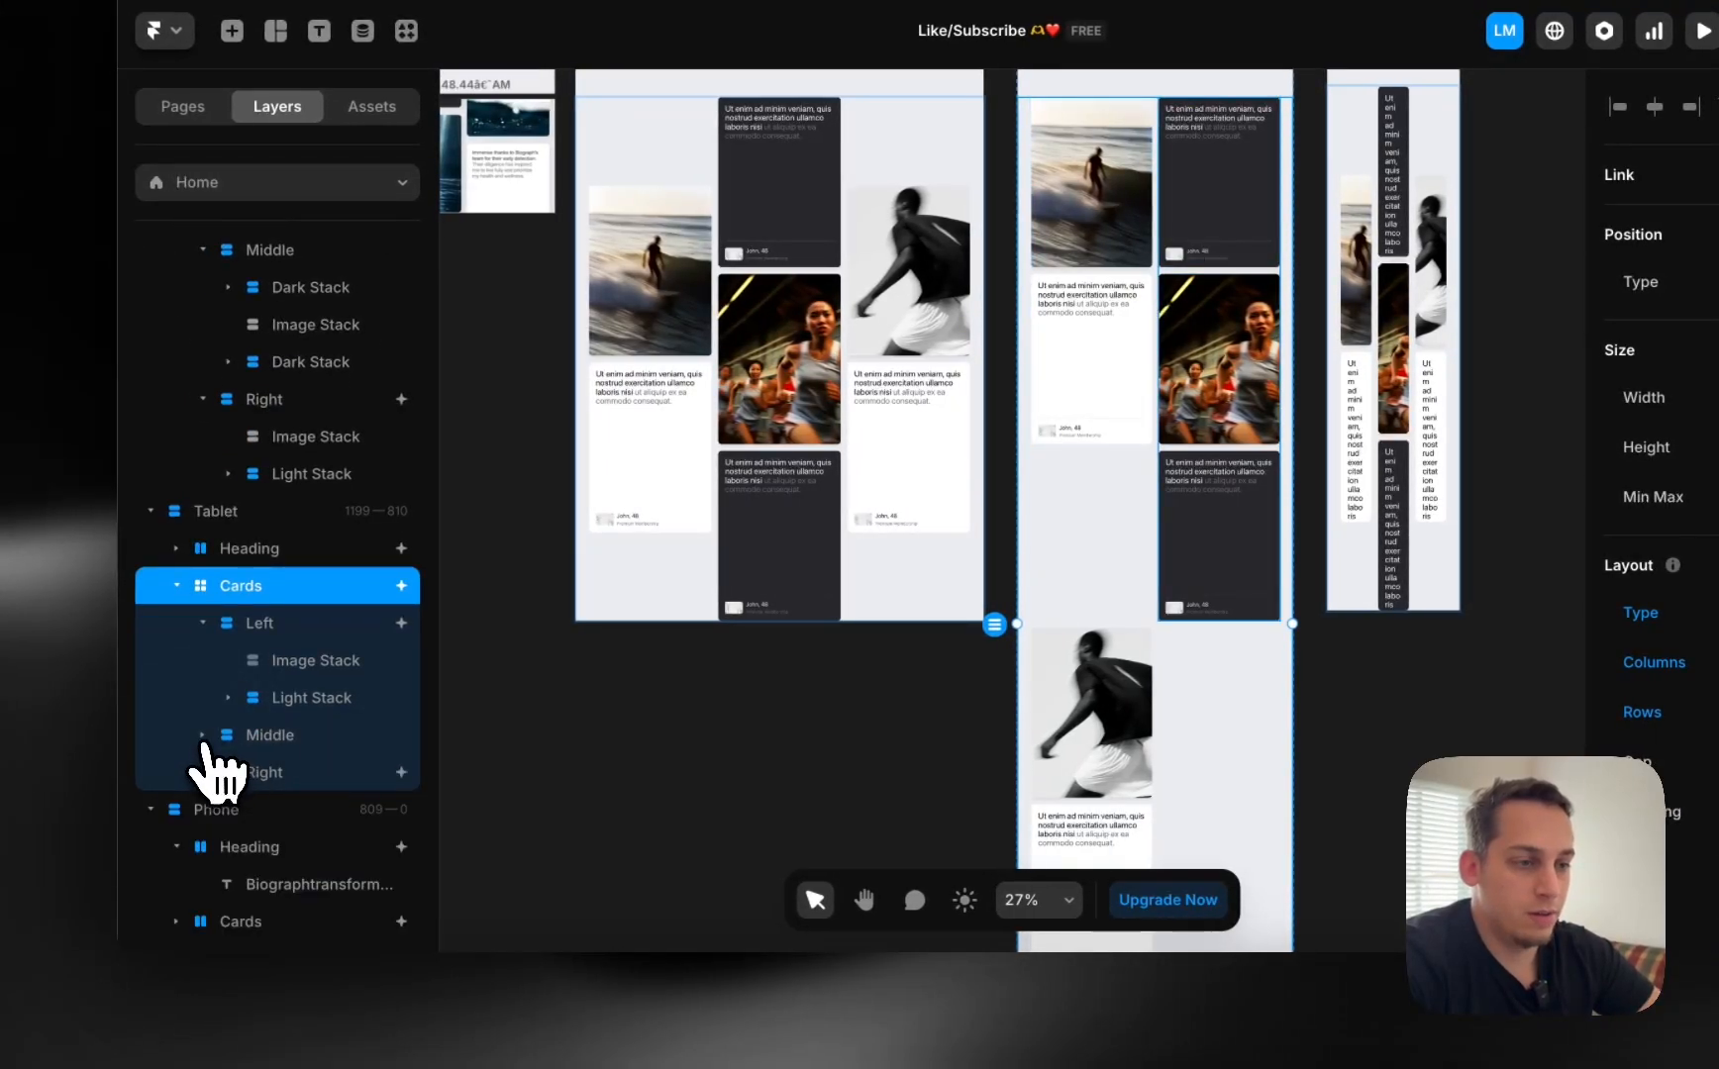
scroll(210, 782, "down", 2)
scroll(989, 683, "down", 3)
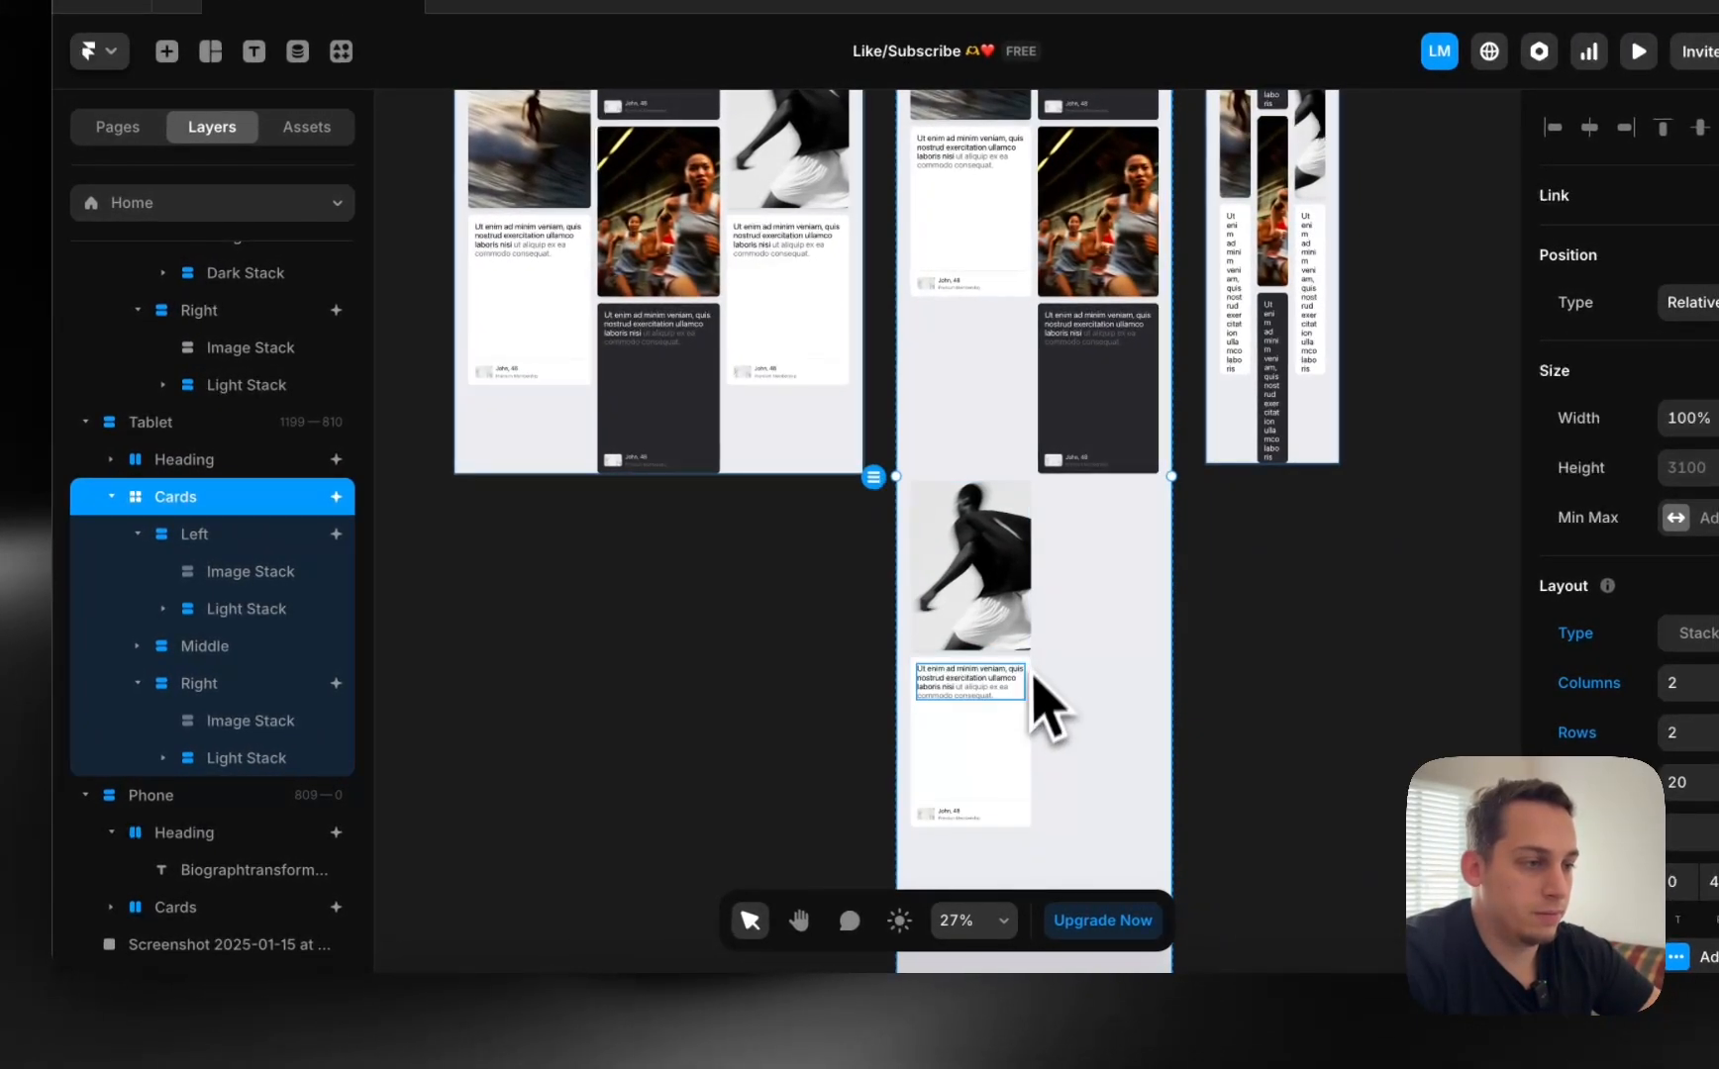
left_click(206, 721)
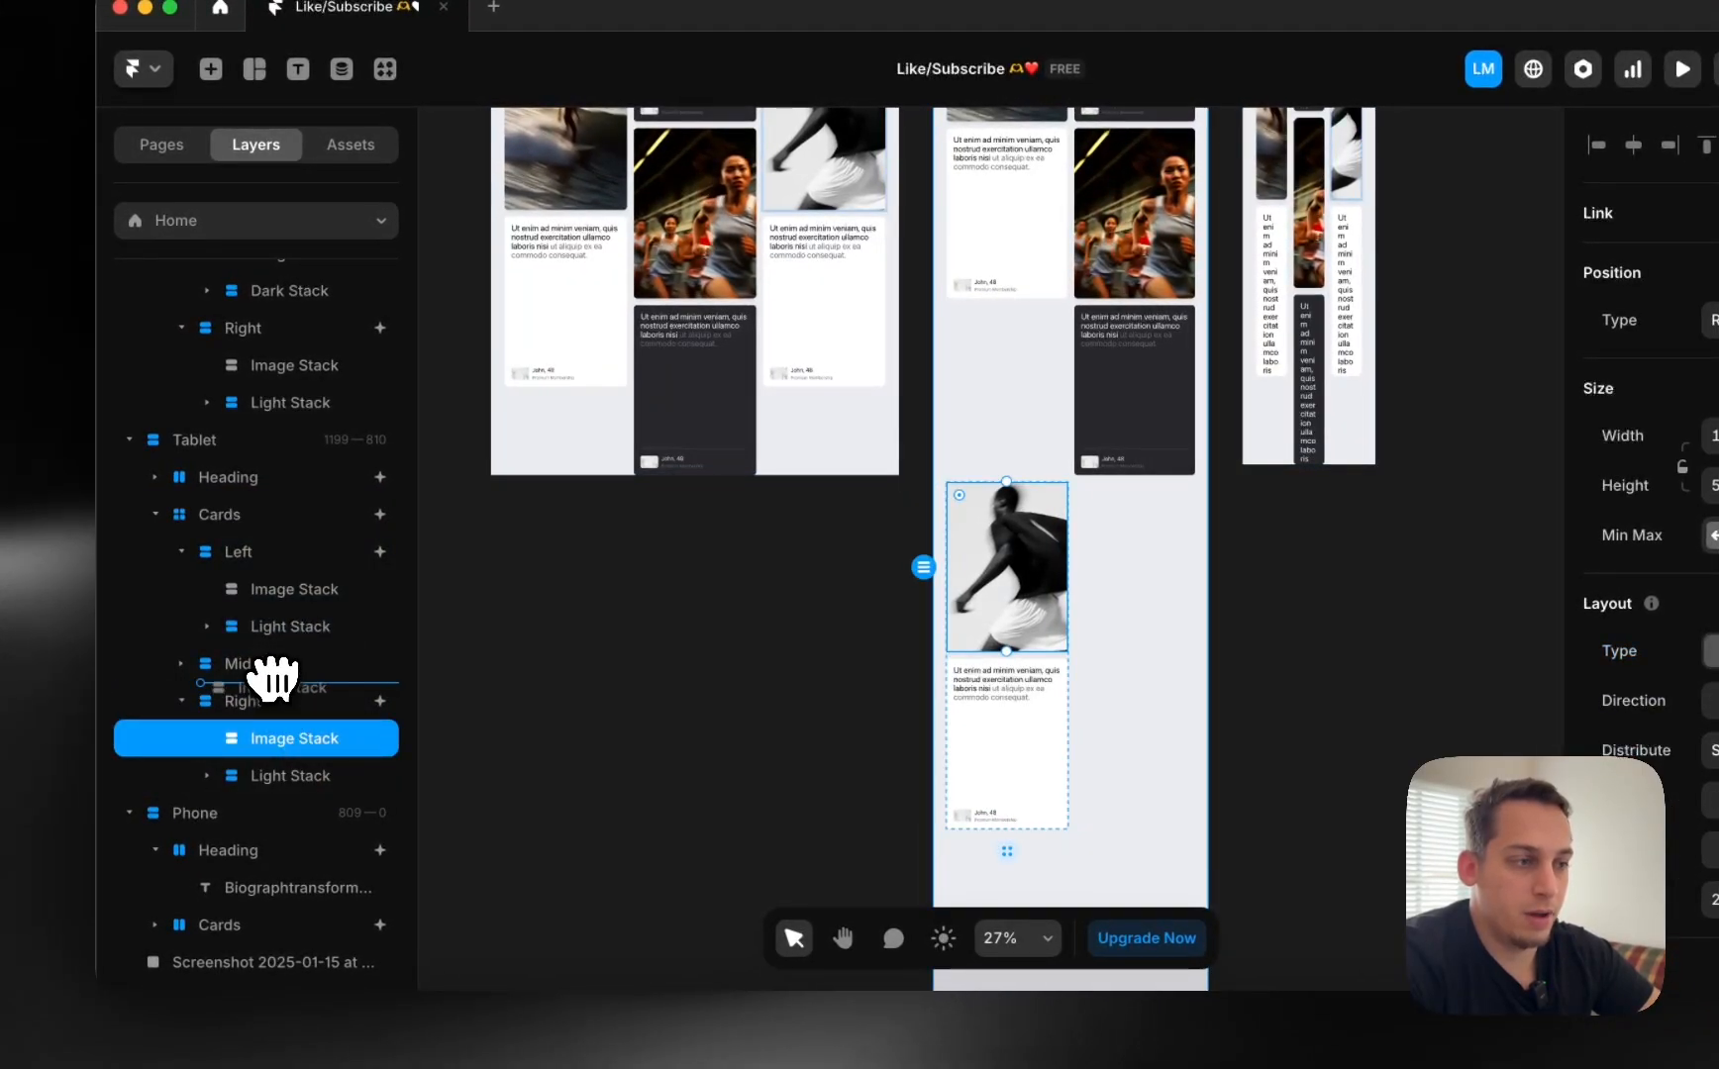
left_click_drag(269, 679, 269, 675)
key("super+z")
Undo the Tablet's grid layout and set the Cards stacks on Tablet and Phone to a vertical direction.
scroll(861, 555, "up", 3)
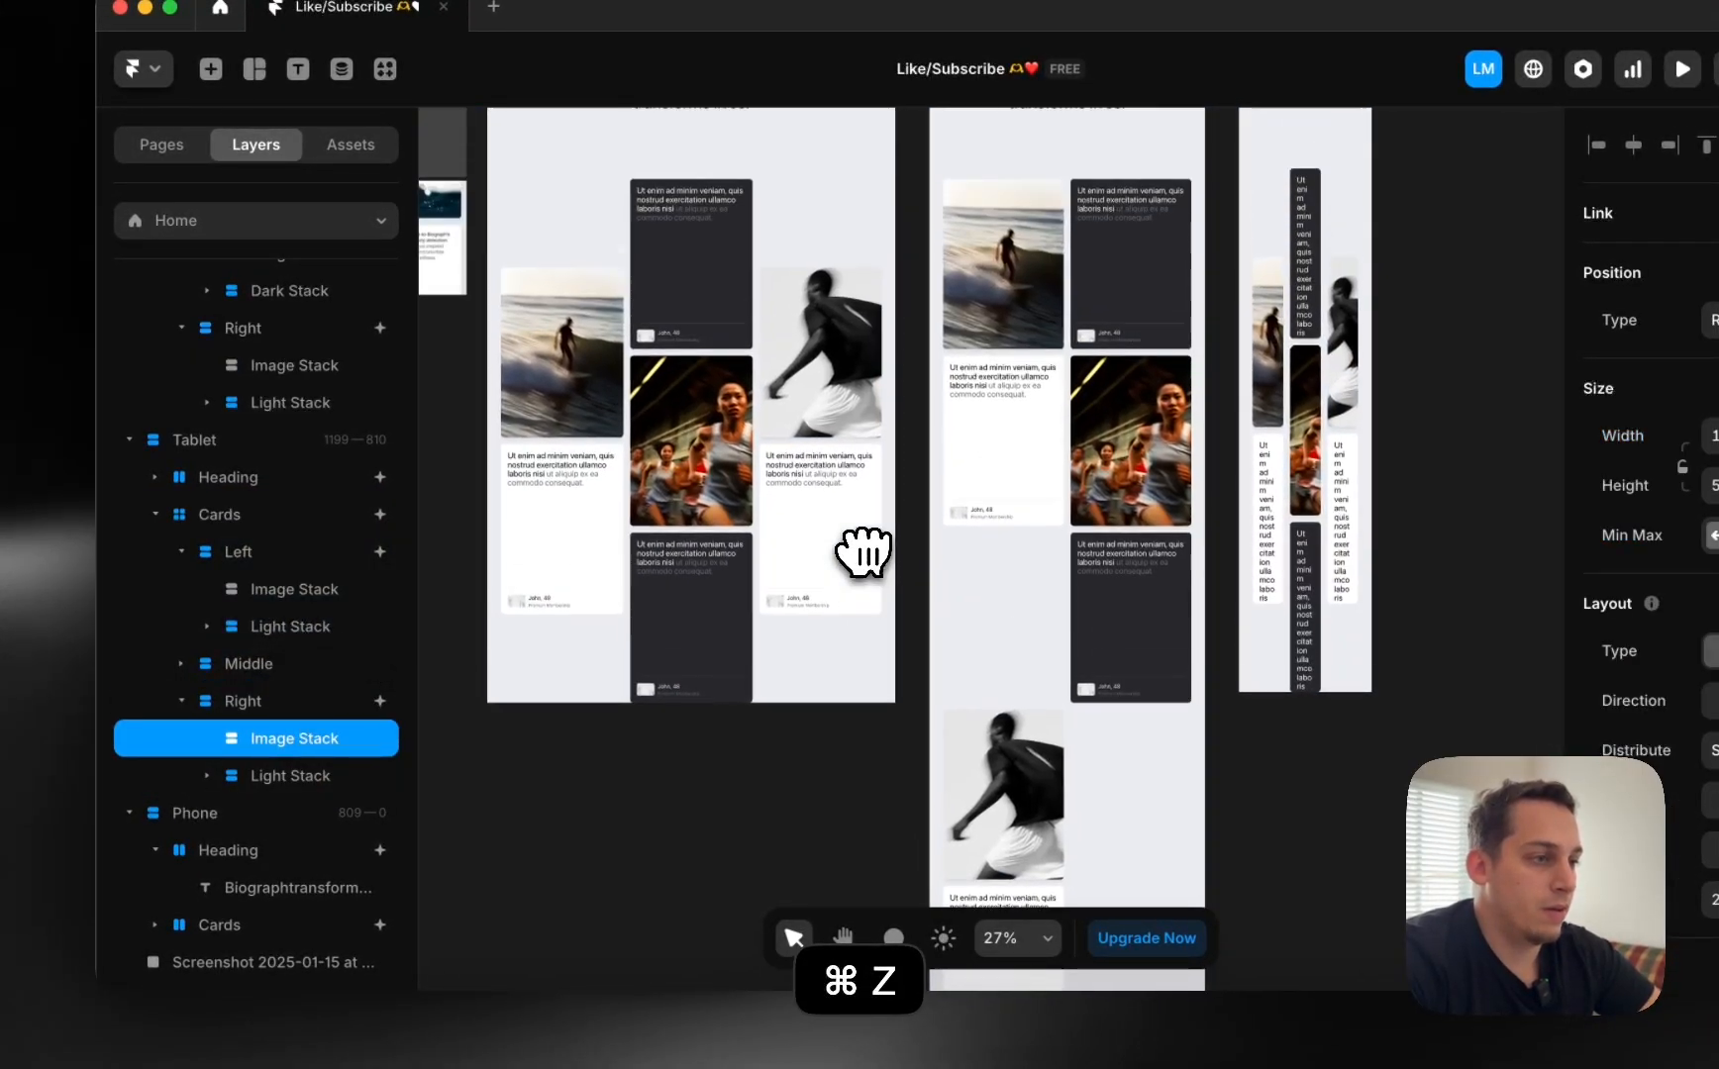
scroll(1025, 356, "up", 3)
scroll(903, 617, "down", 3)
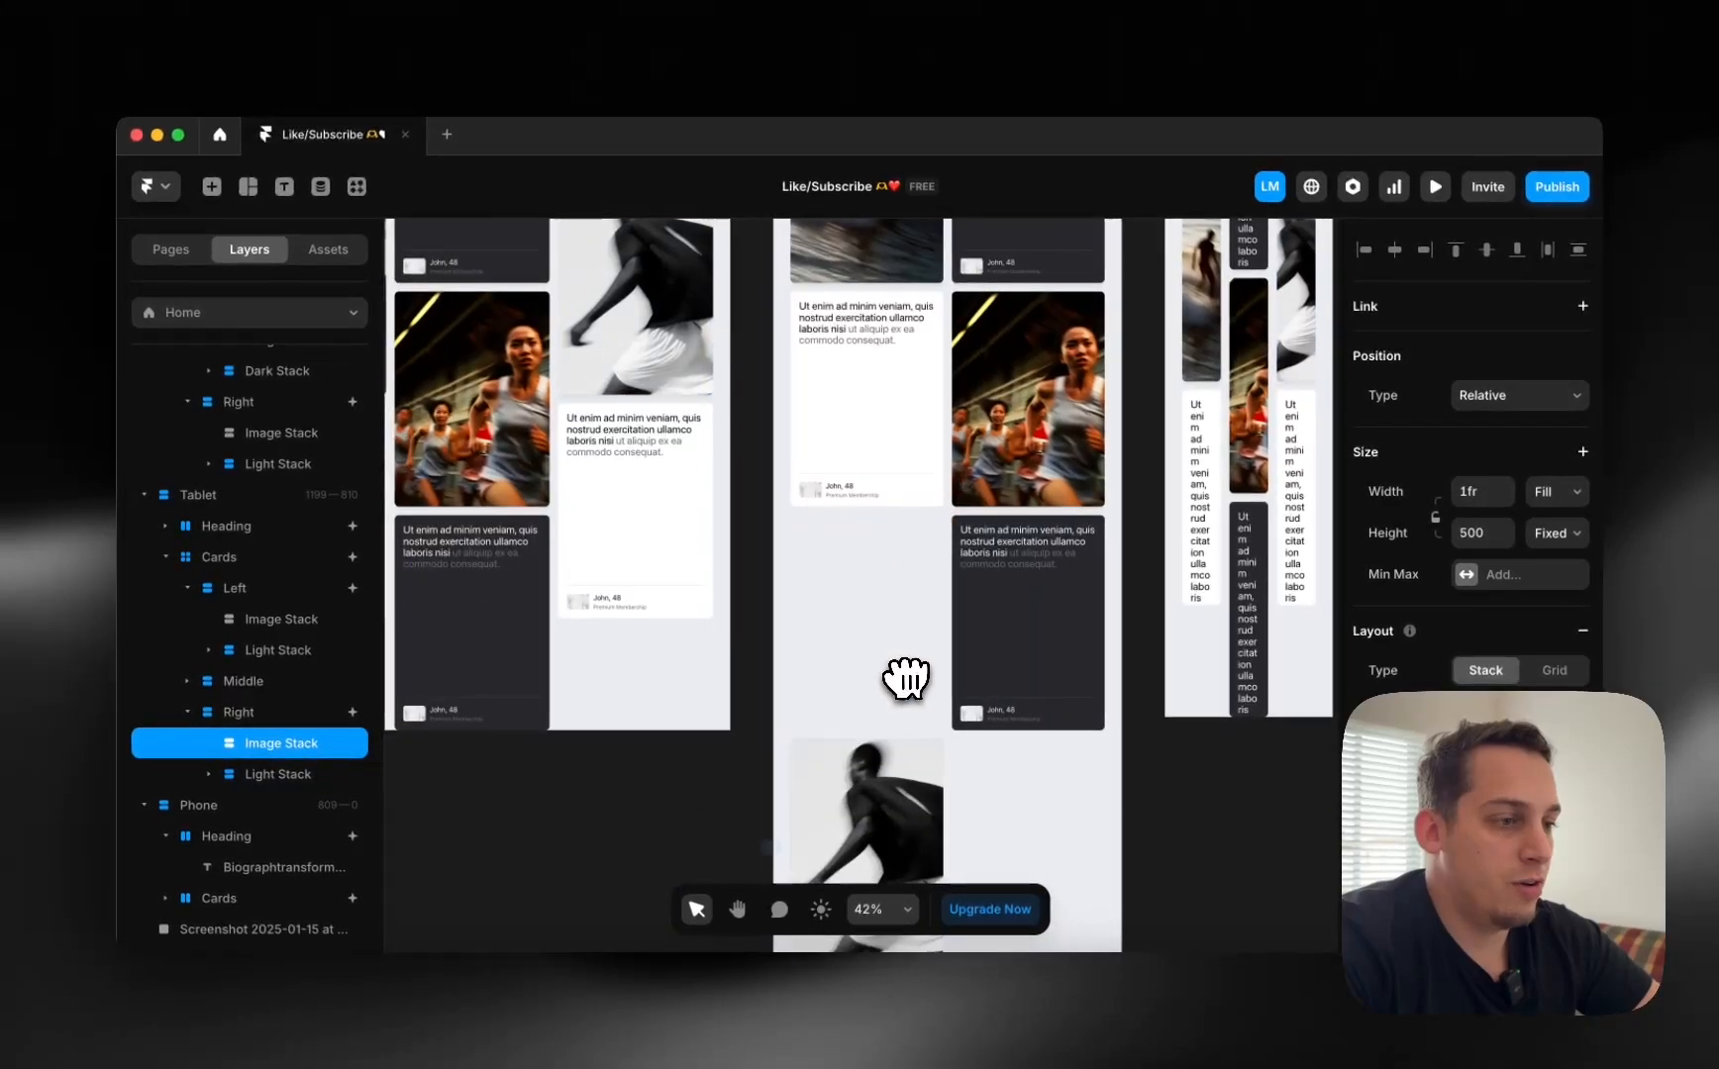
scroll(909, 683, "down", 5)
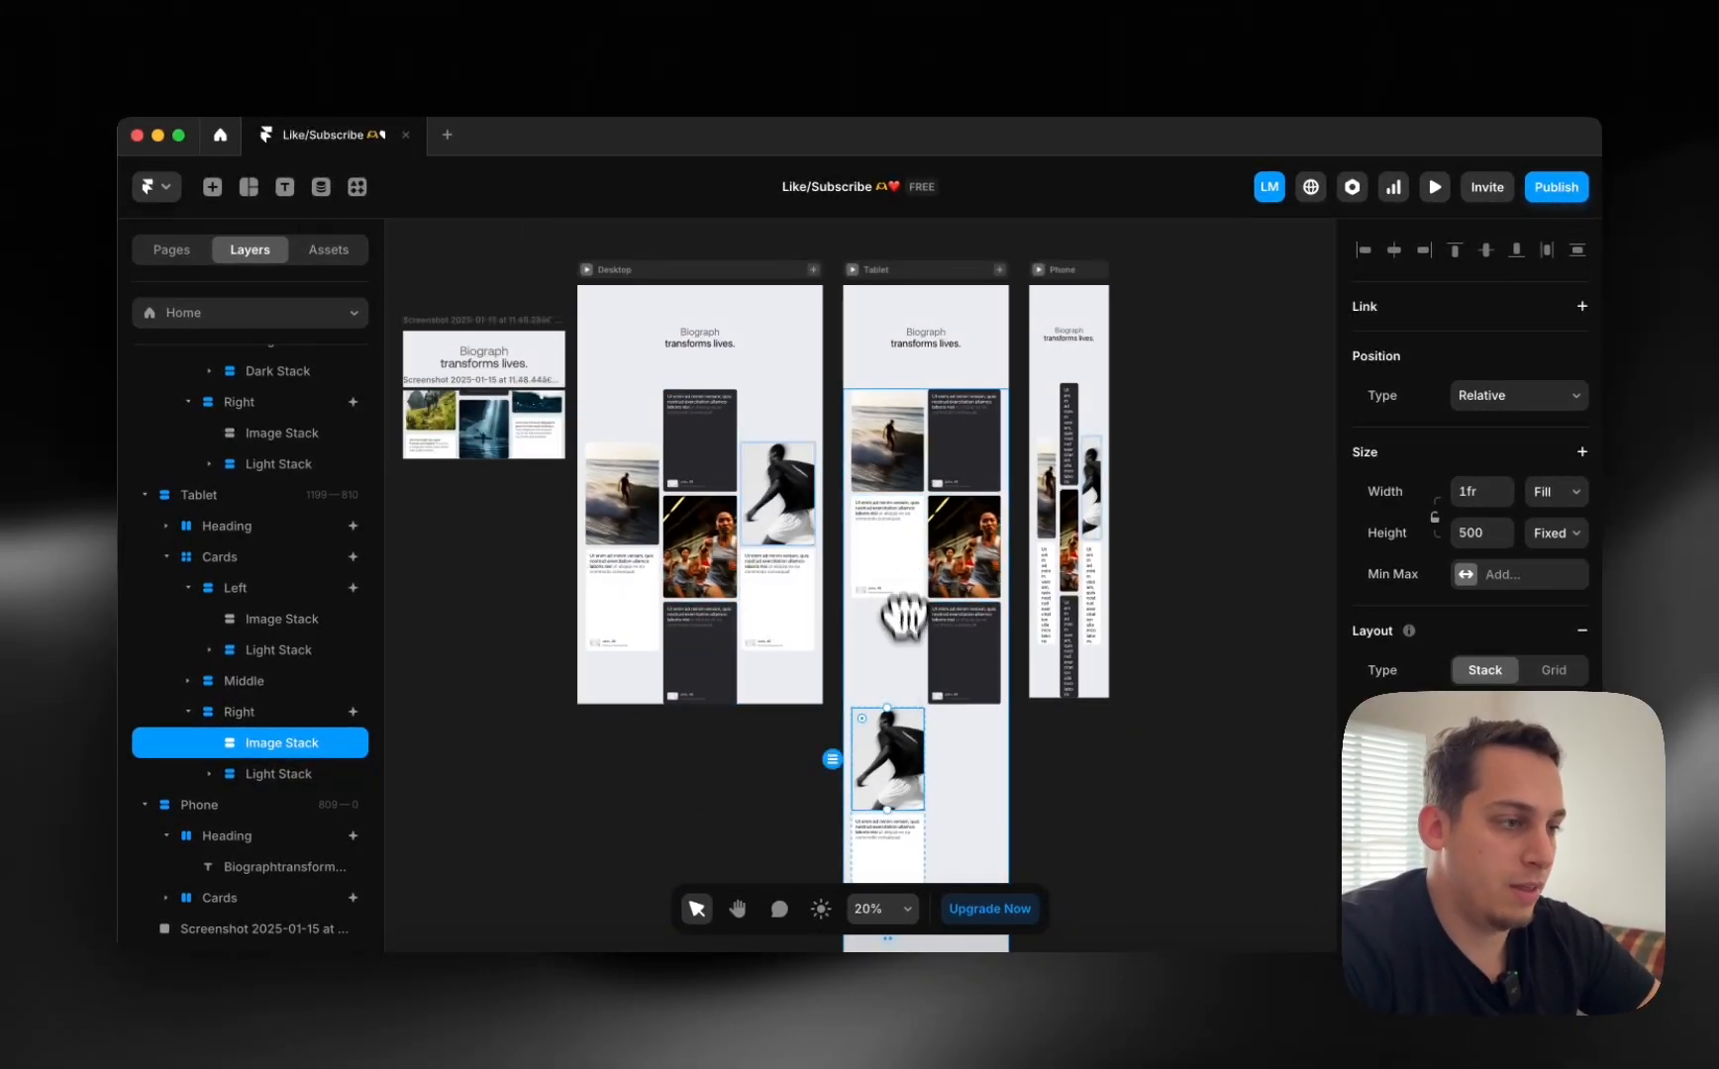
key("super+z")
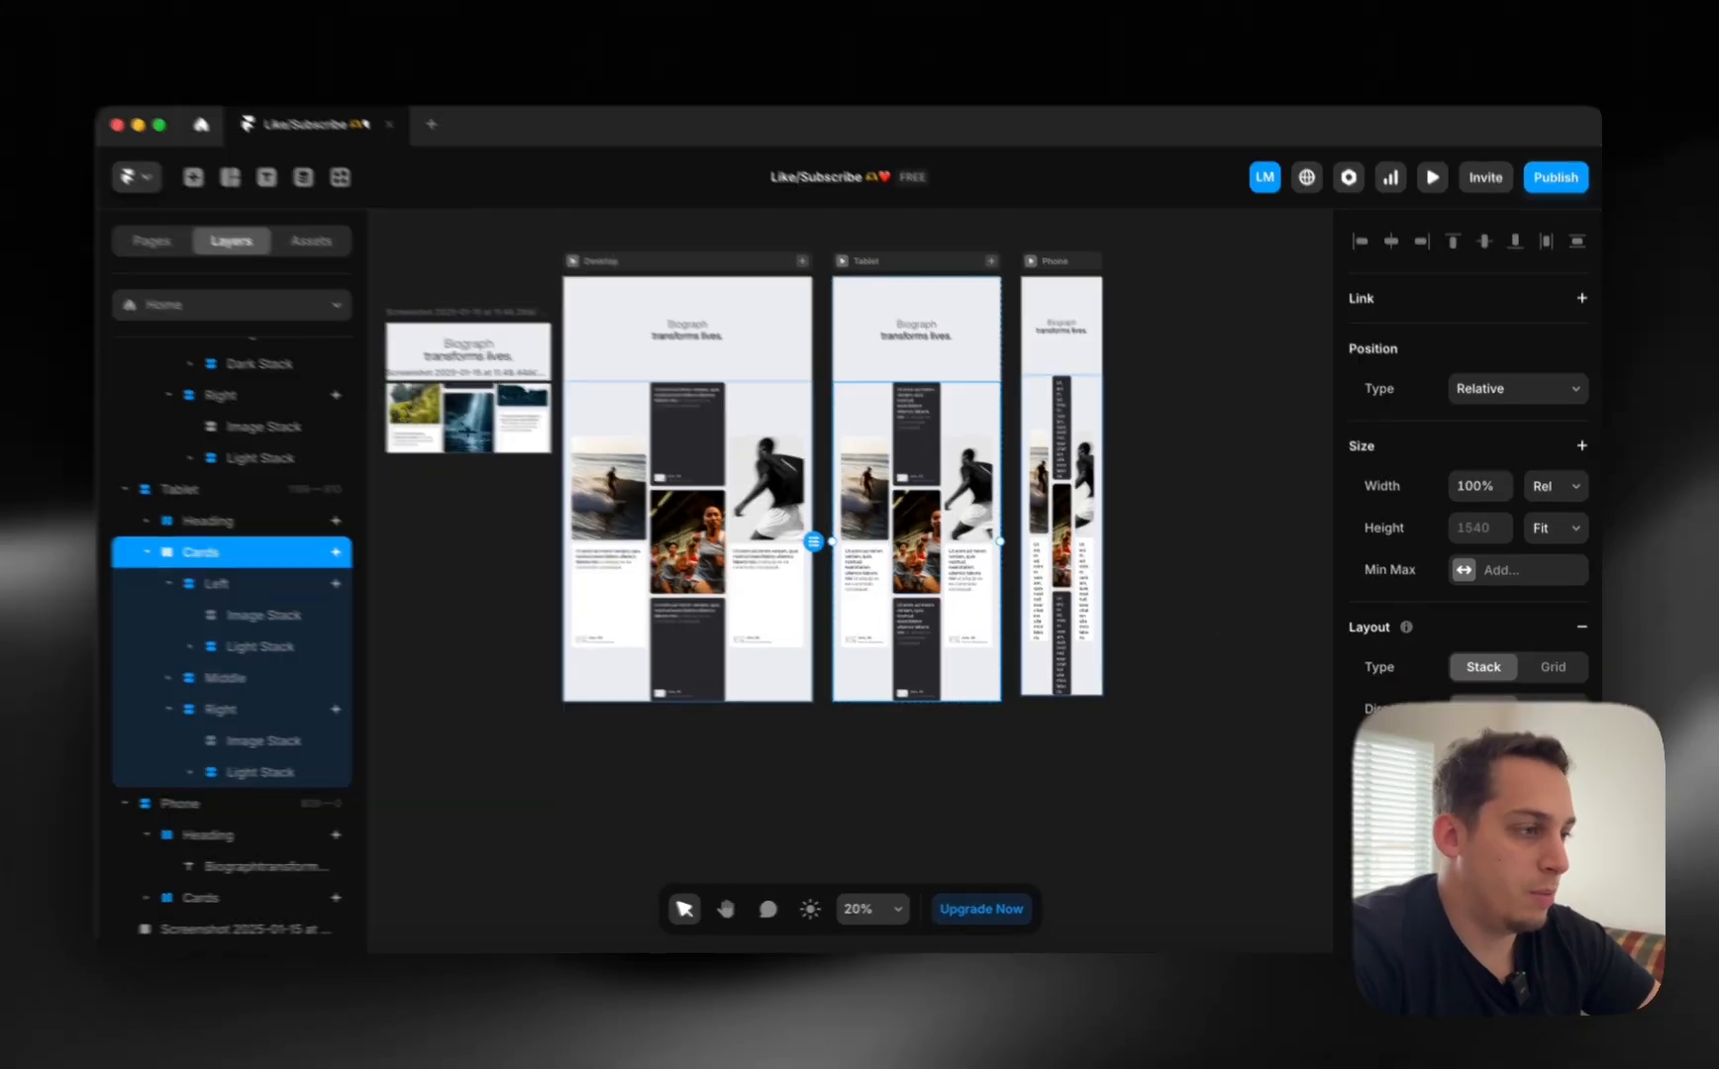
left_click(1554, 711)
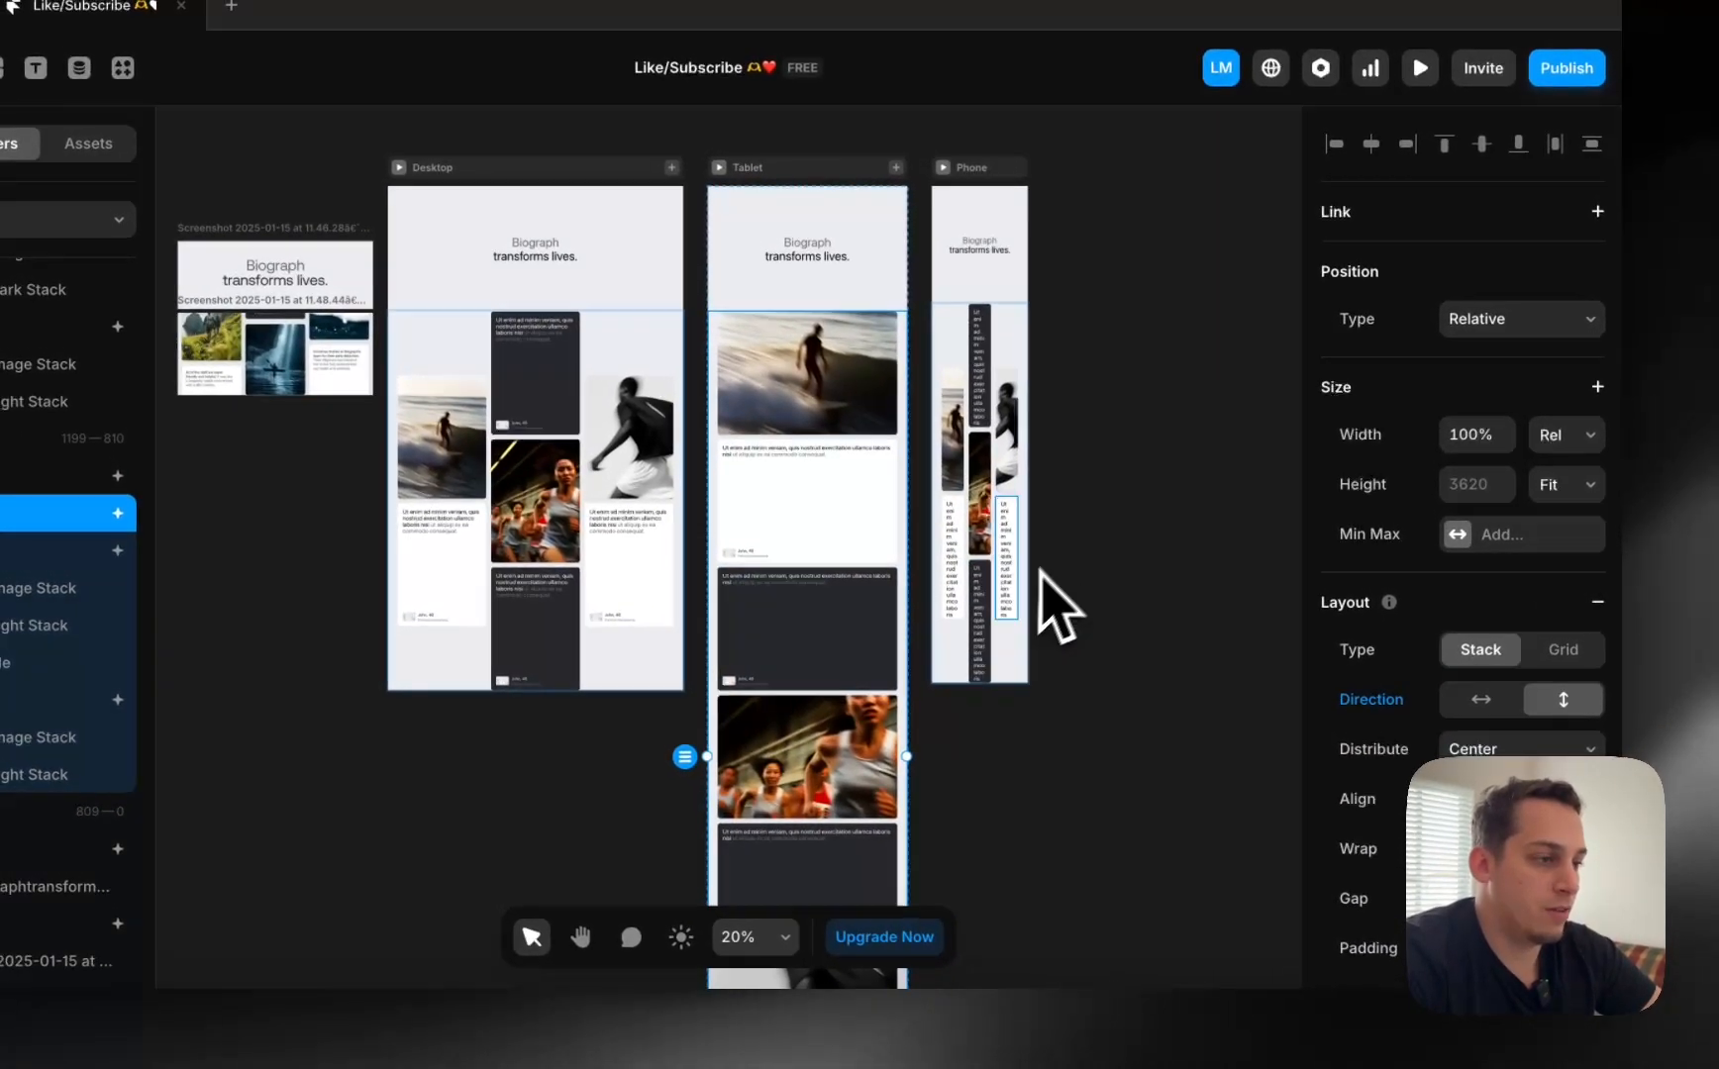
left_click(1016, 644)
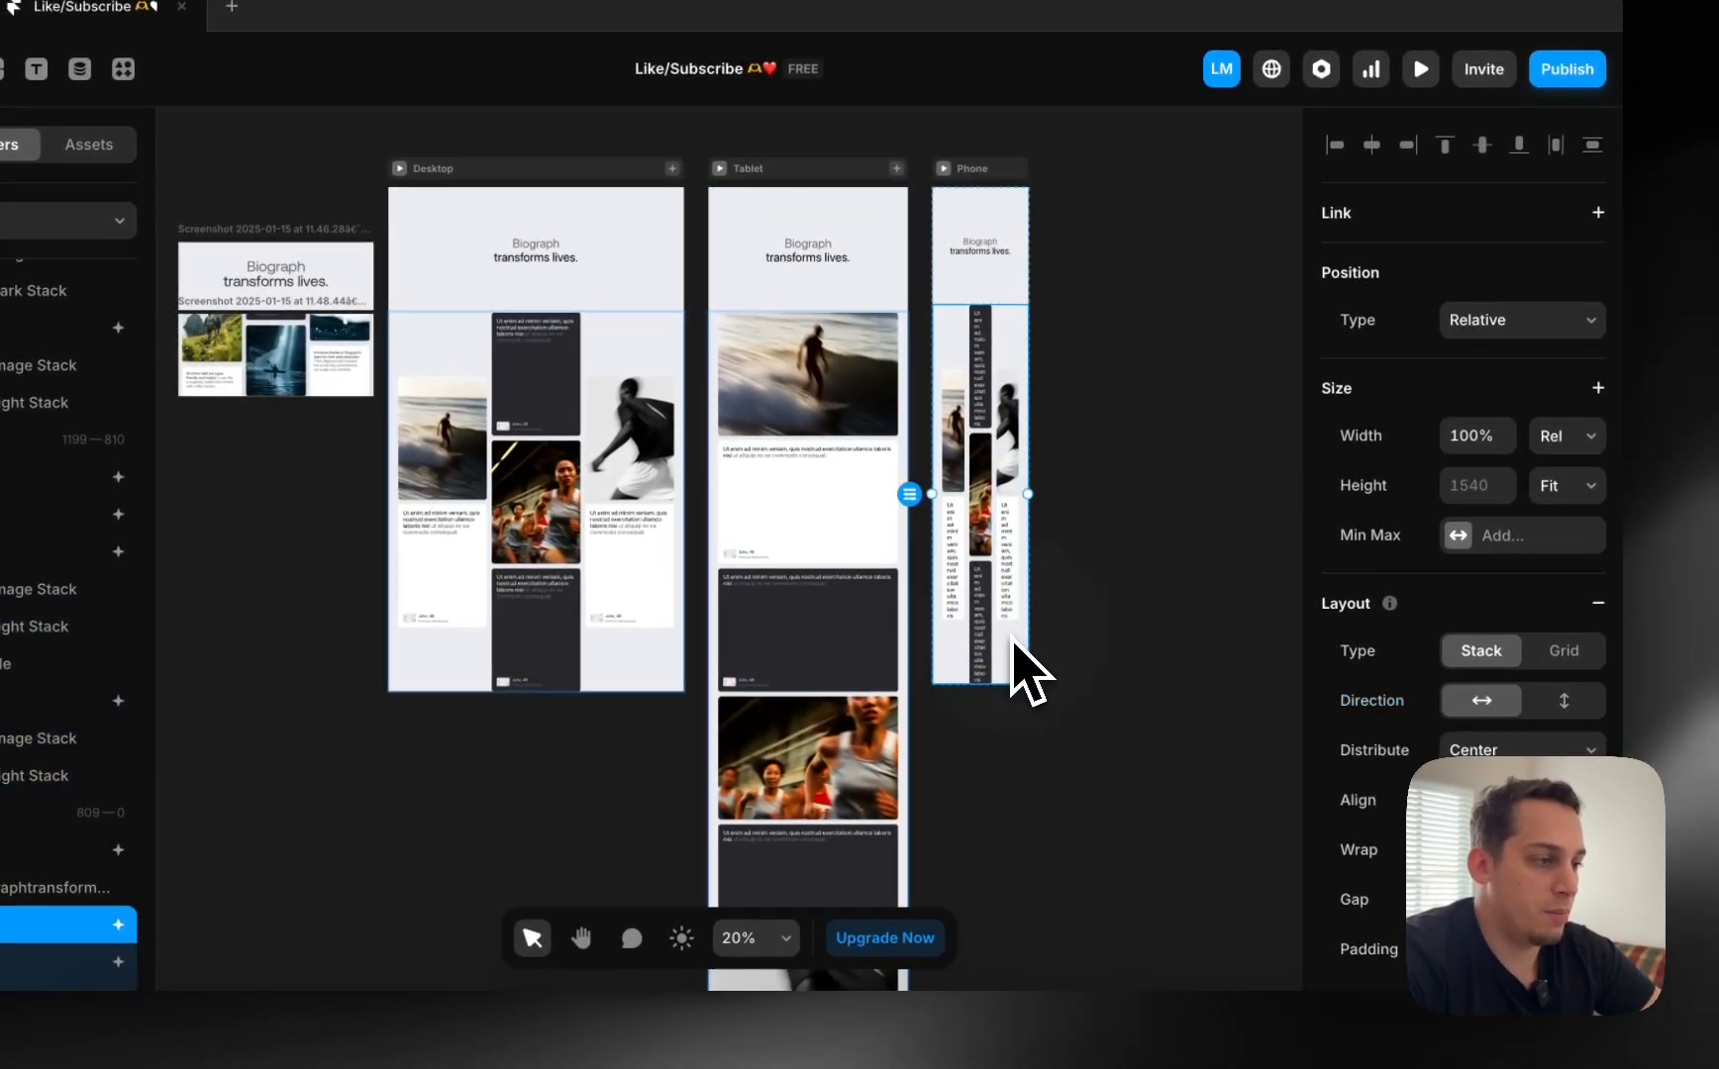
left_click(1563, 699)
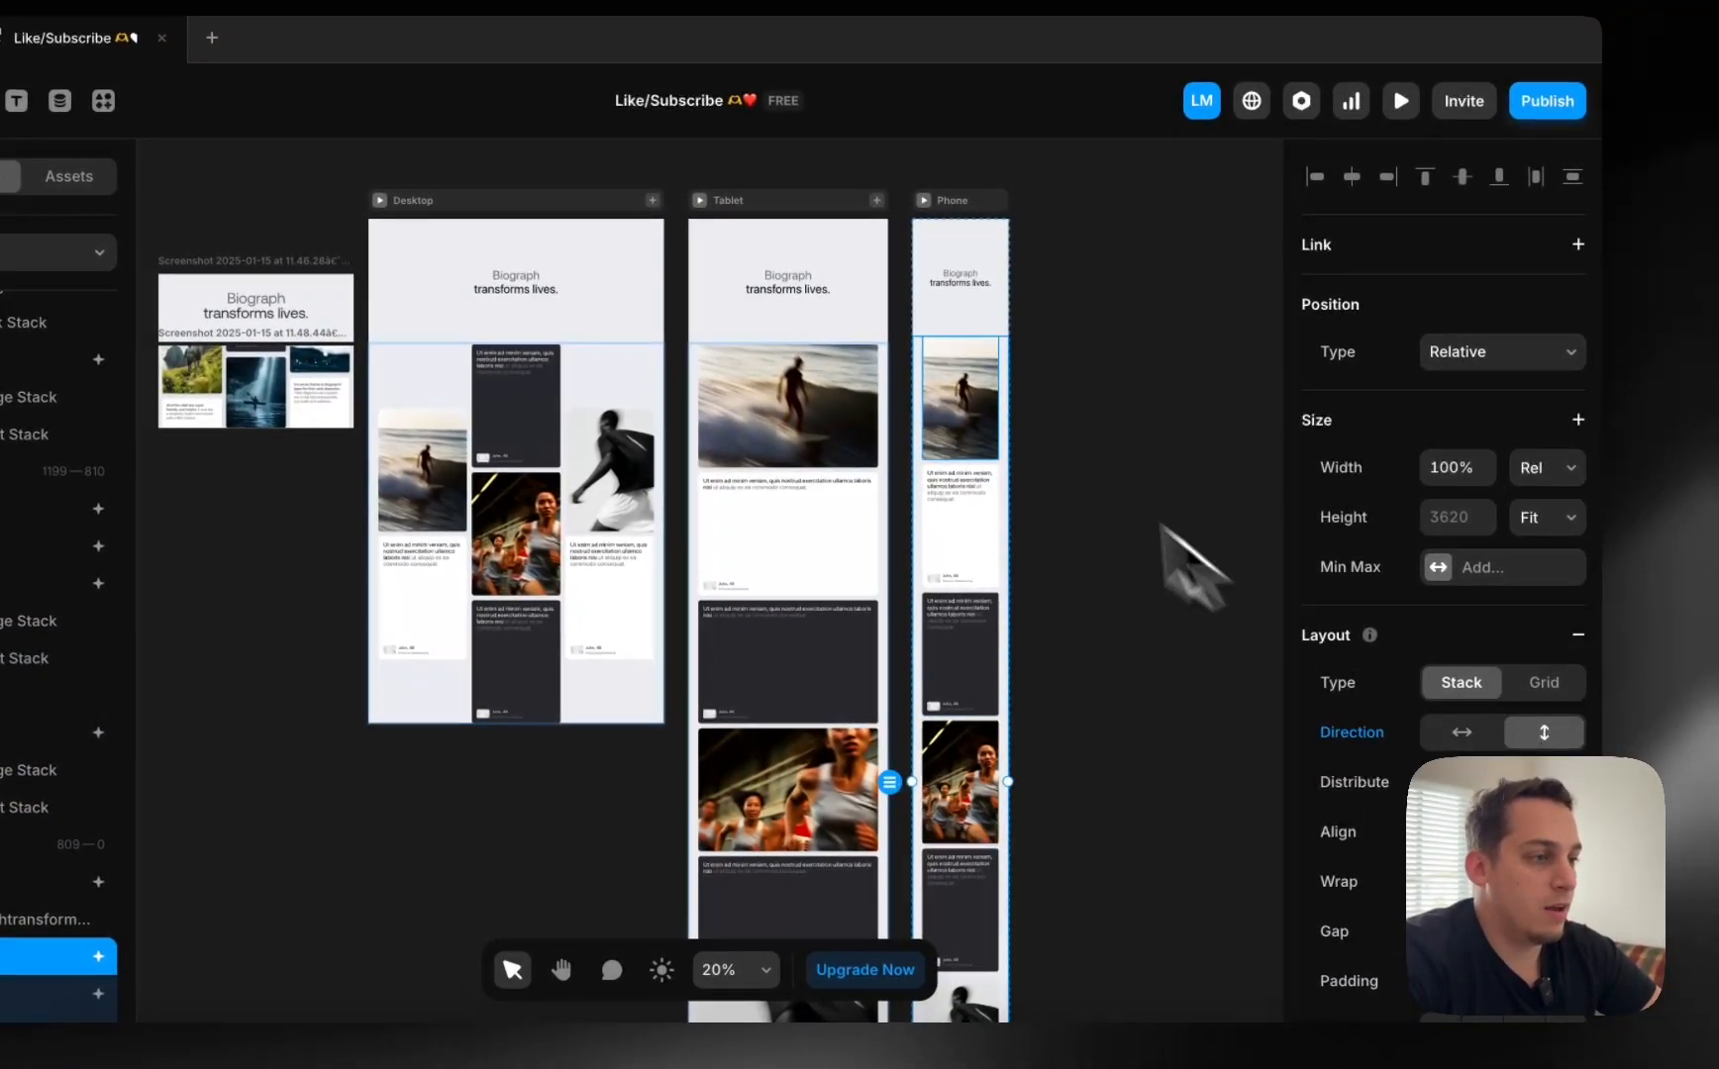
Delete the Image Stacks from the Left, Middle and Right columns on the Tablet breakpoint.
scroll(1005, 430, "up", 5)
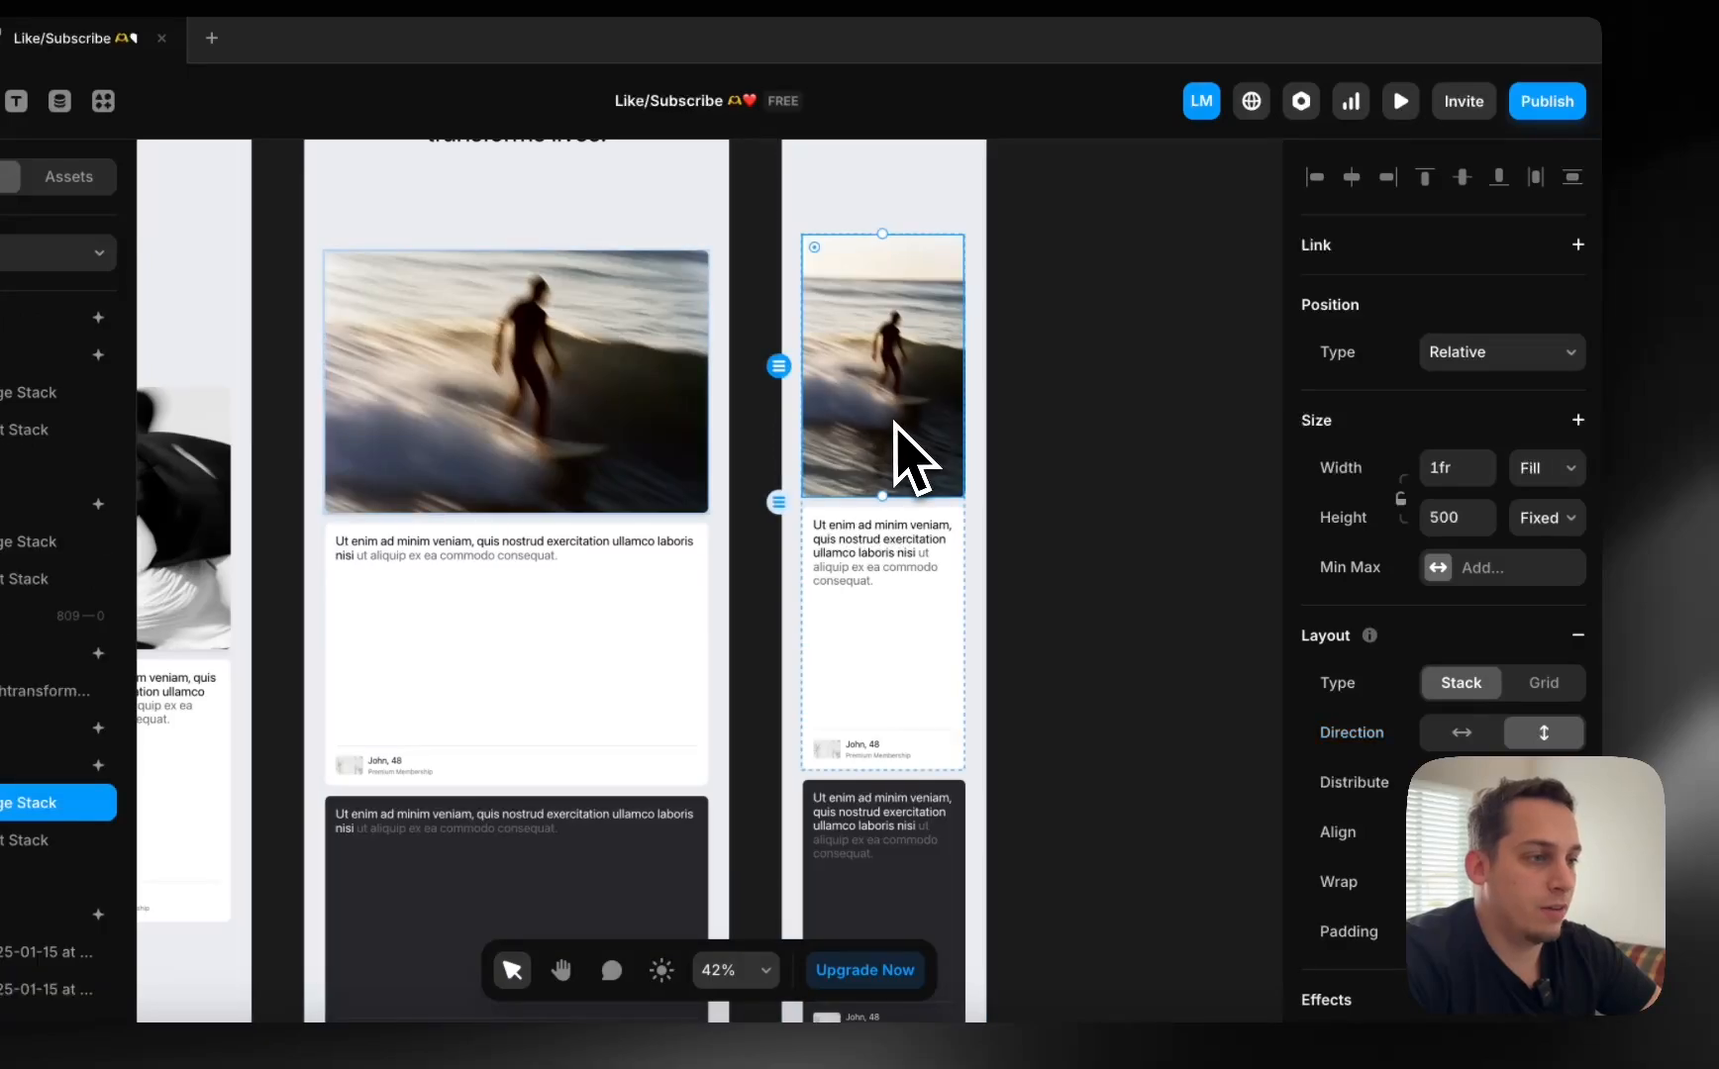
scroll(894, 422, "down", 4)
key("BackSpace")
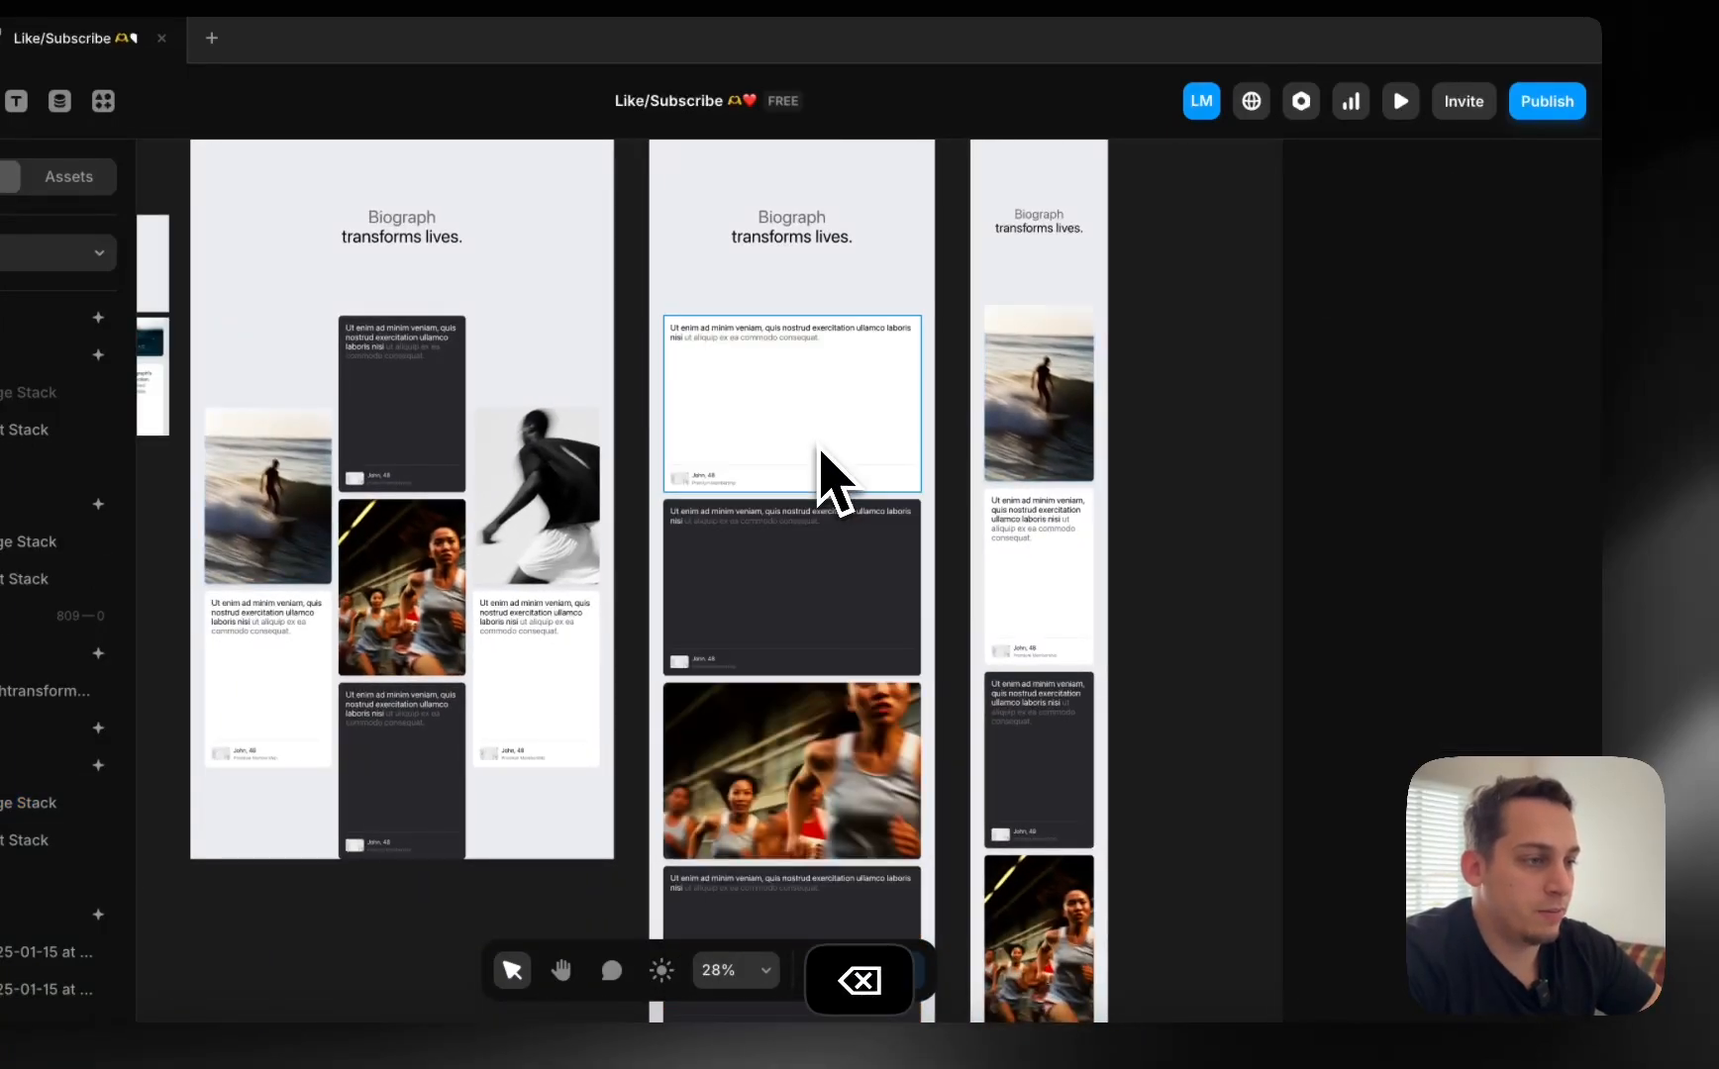
left_click(746, 773)
key("BackSpace")
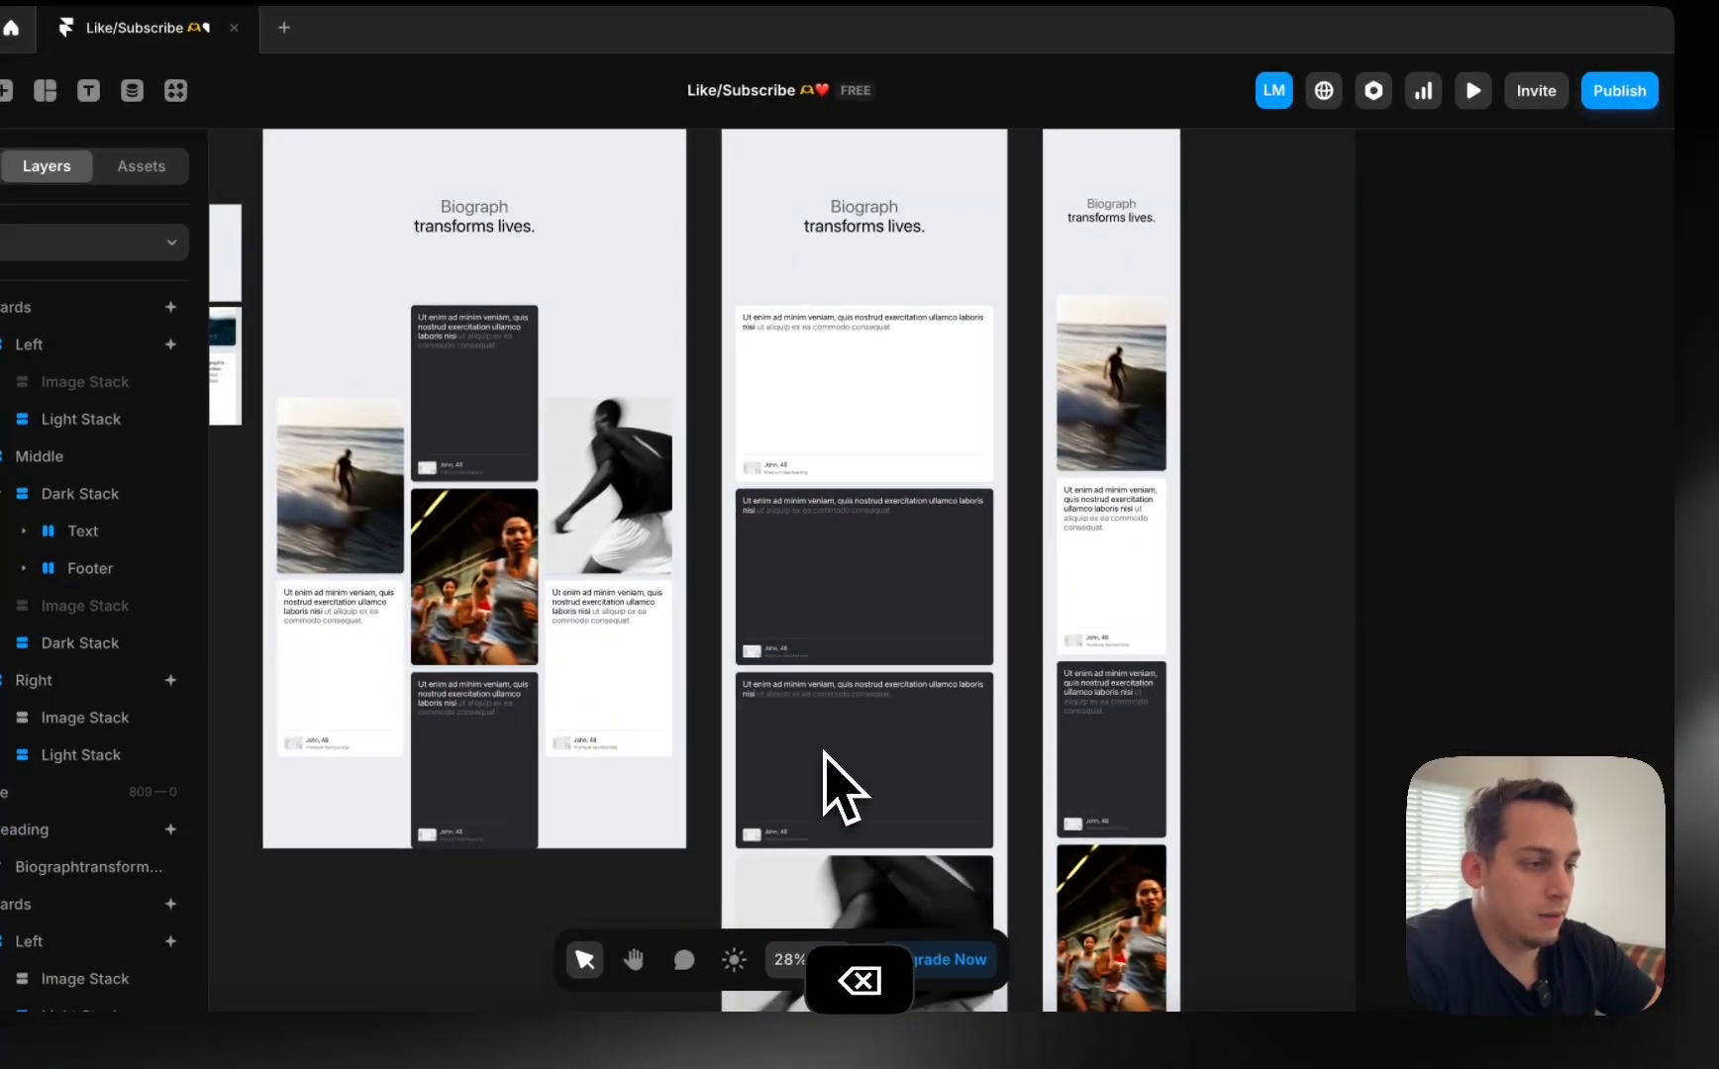
scroll(824, 754, "down", 3)
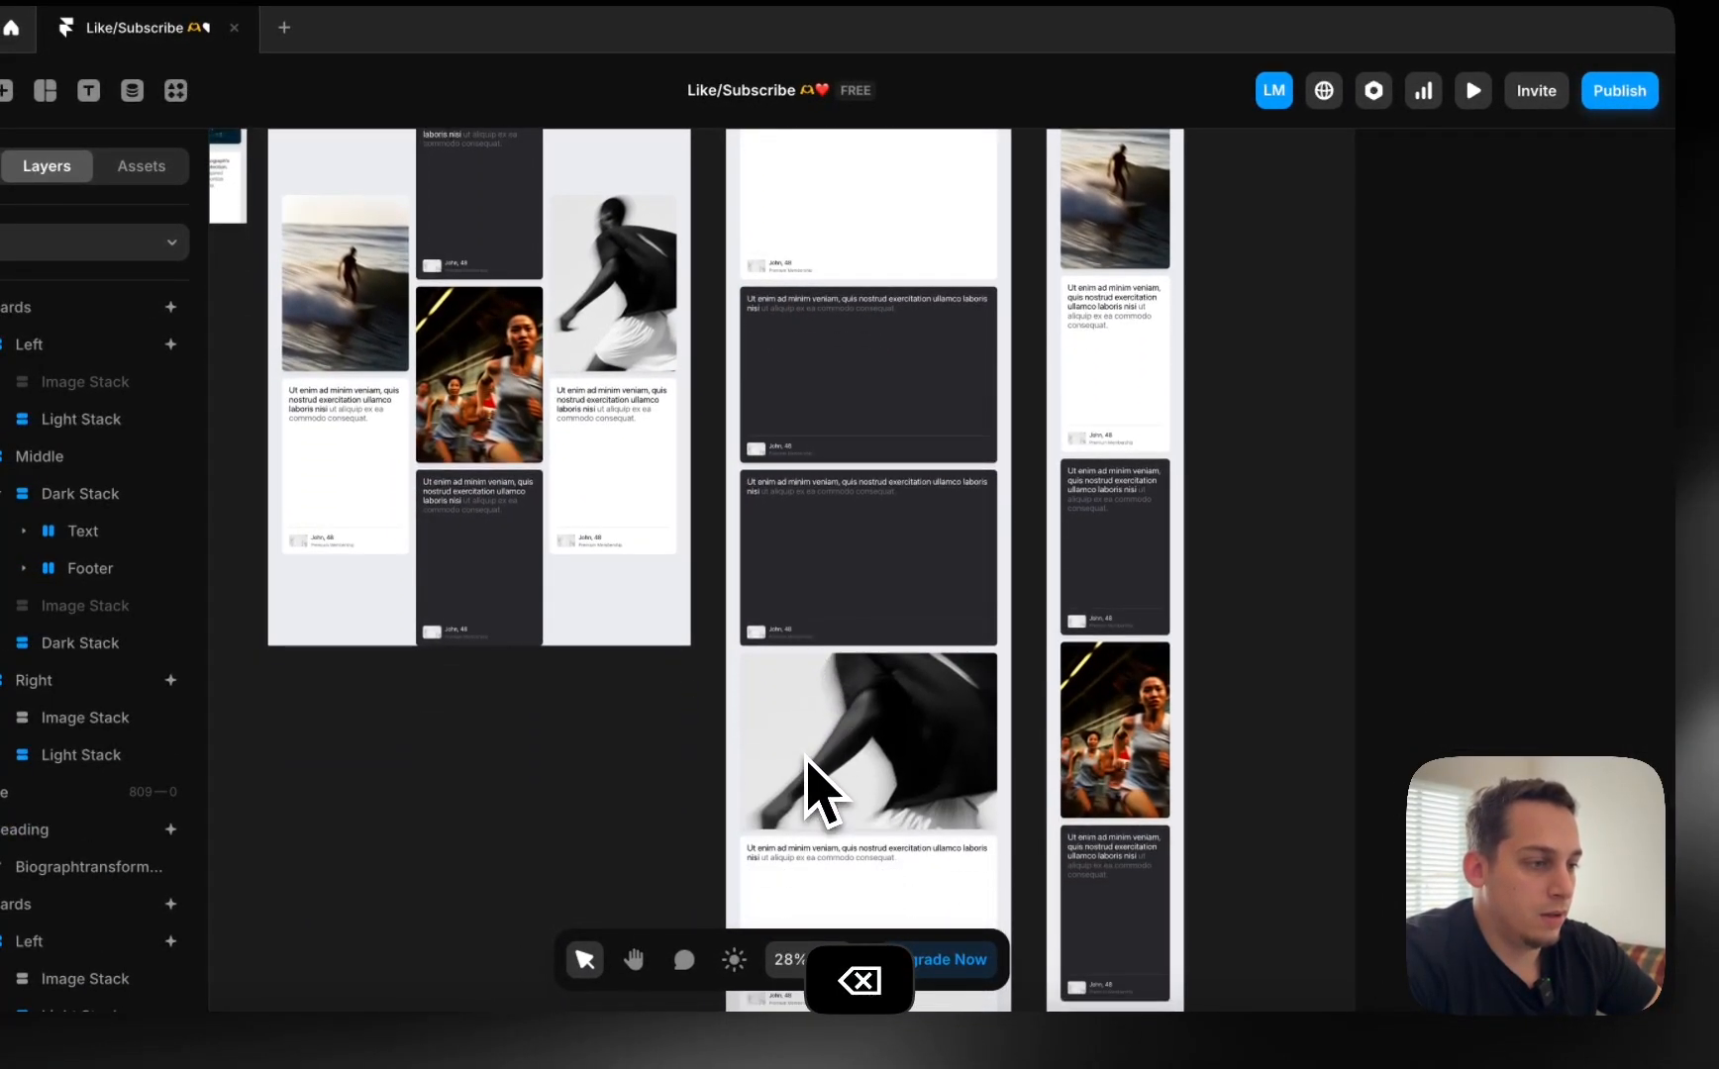
left_click(809, 737)
key("BackSpace")
Delete the Image Stacks from the Left, Middle and Right columns on the Phone breakpoint.
left_click(1110, 721)
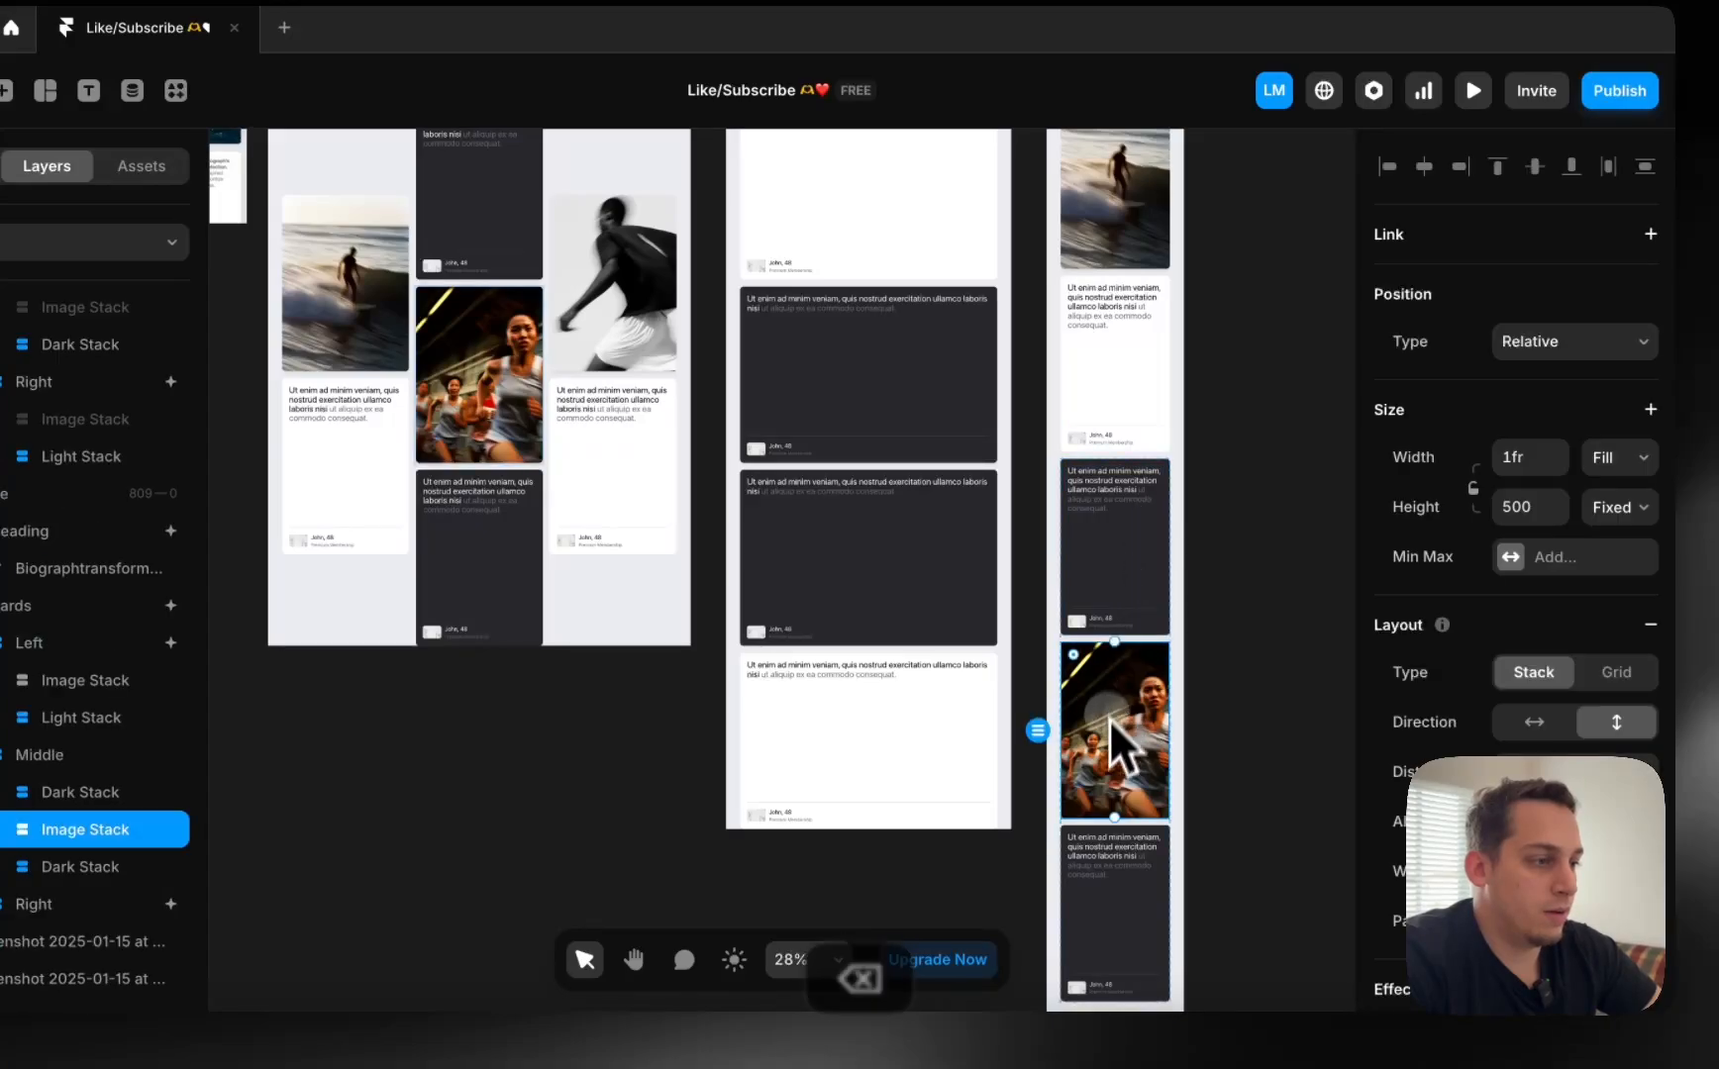
key("BackSpace")
scroll(1117, 594, "up", 2)
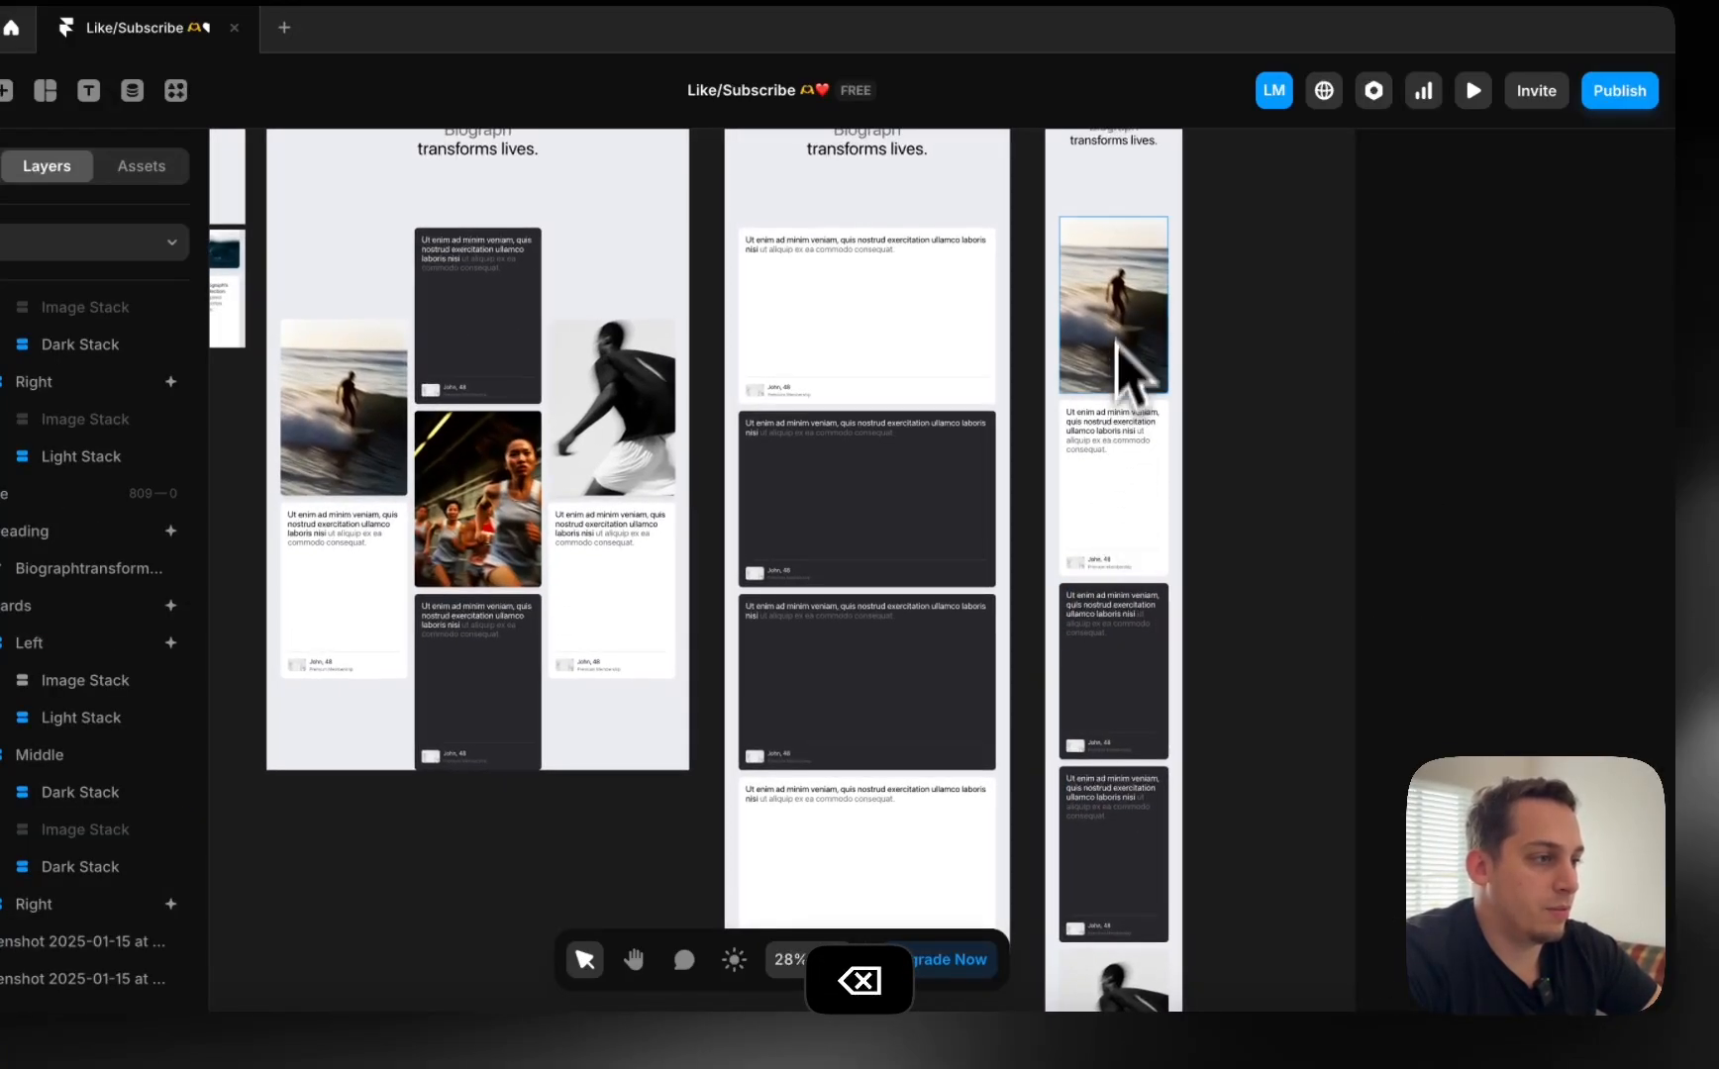
left_click(1122, 887)
key("BackSpace")
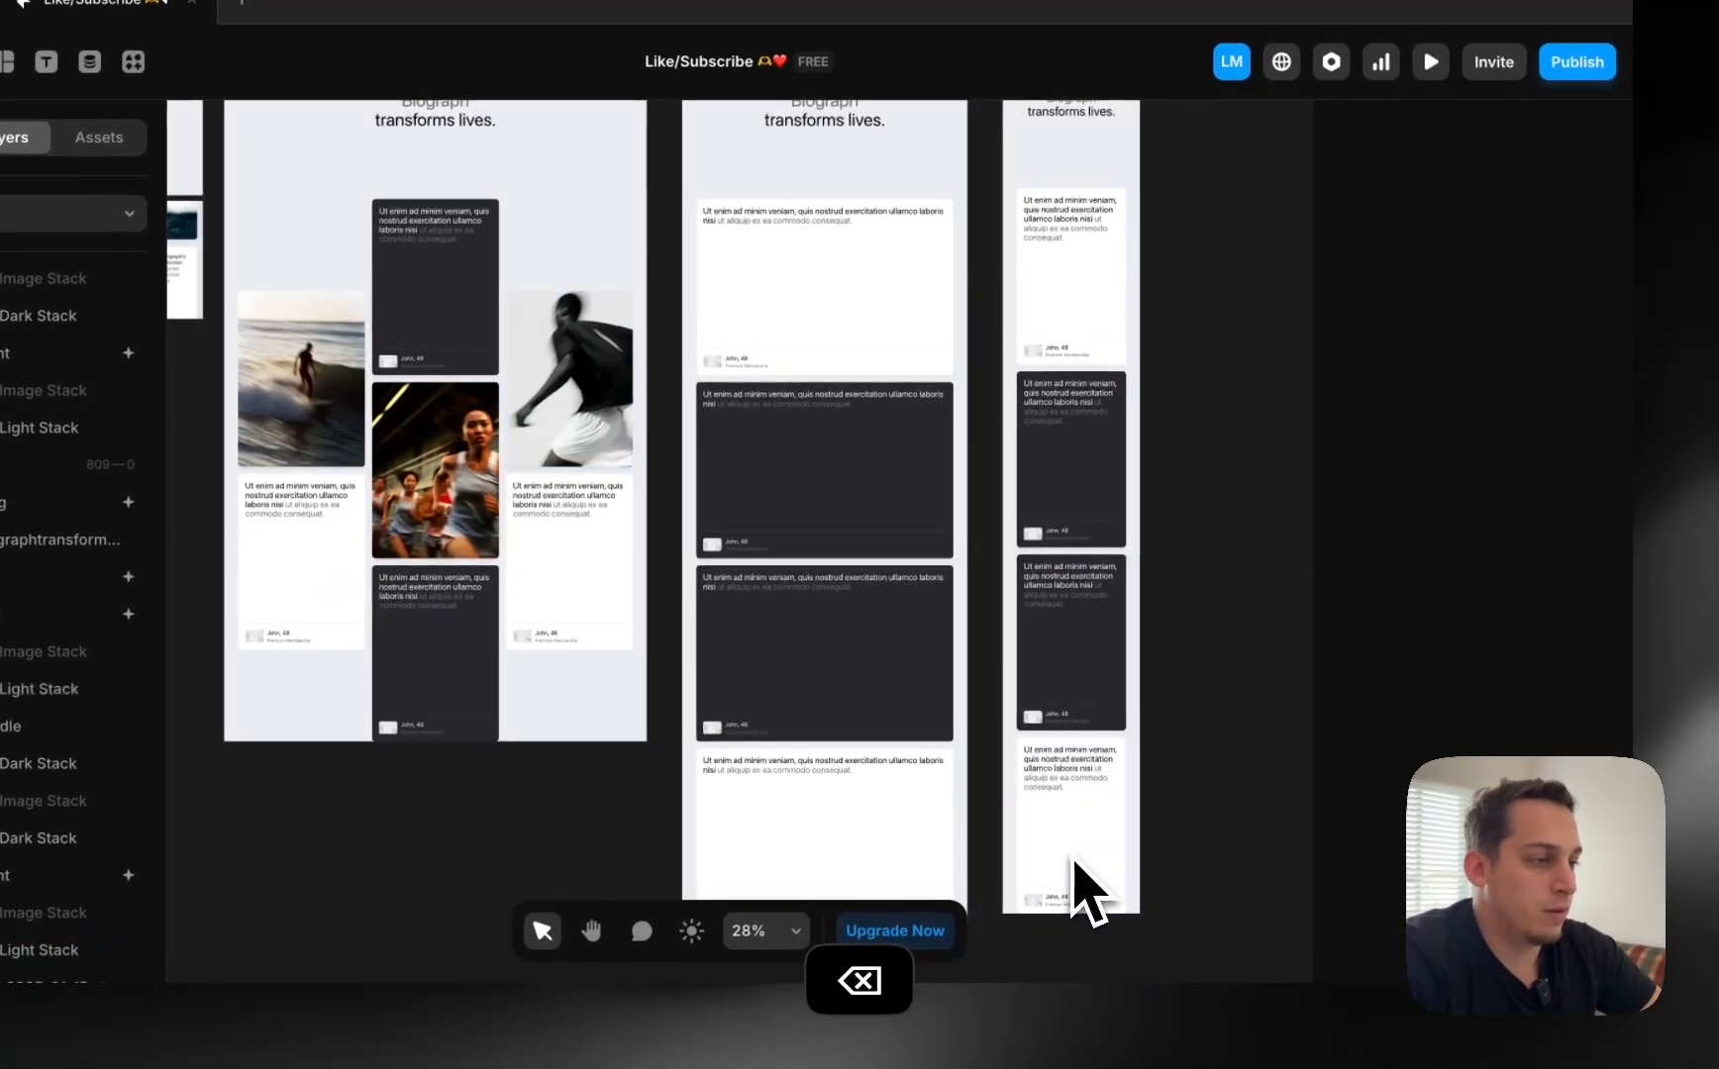
Set the height of all four light and dark text cards on the Tablet breakpoint to 240.
left_click(1099, 847)
scroll(1094, 841, "up", 1)
left_click(812, 405)
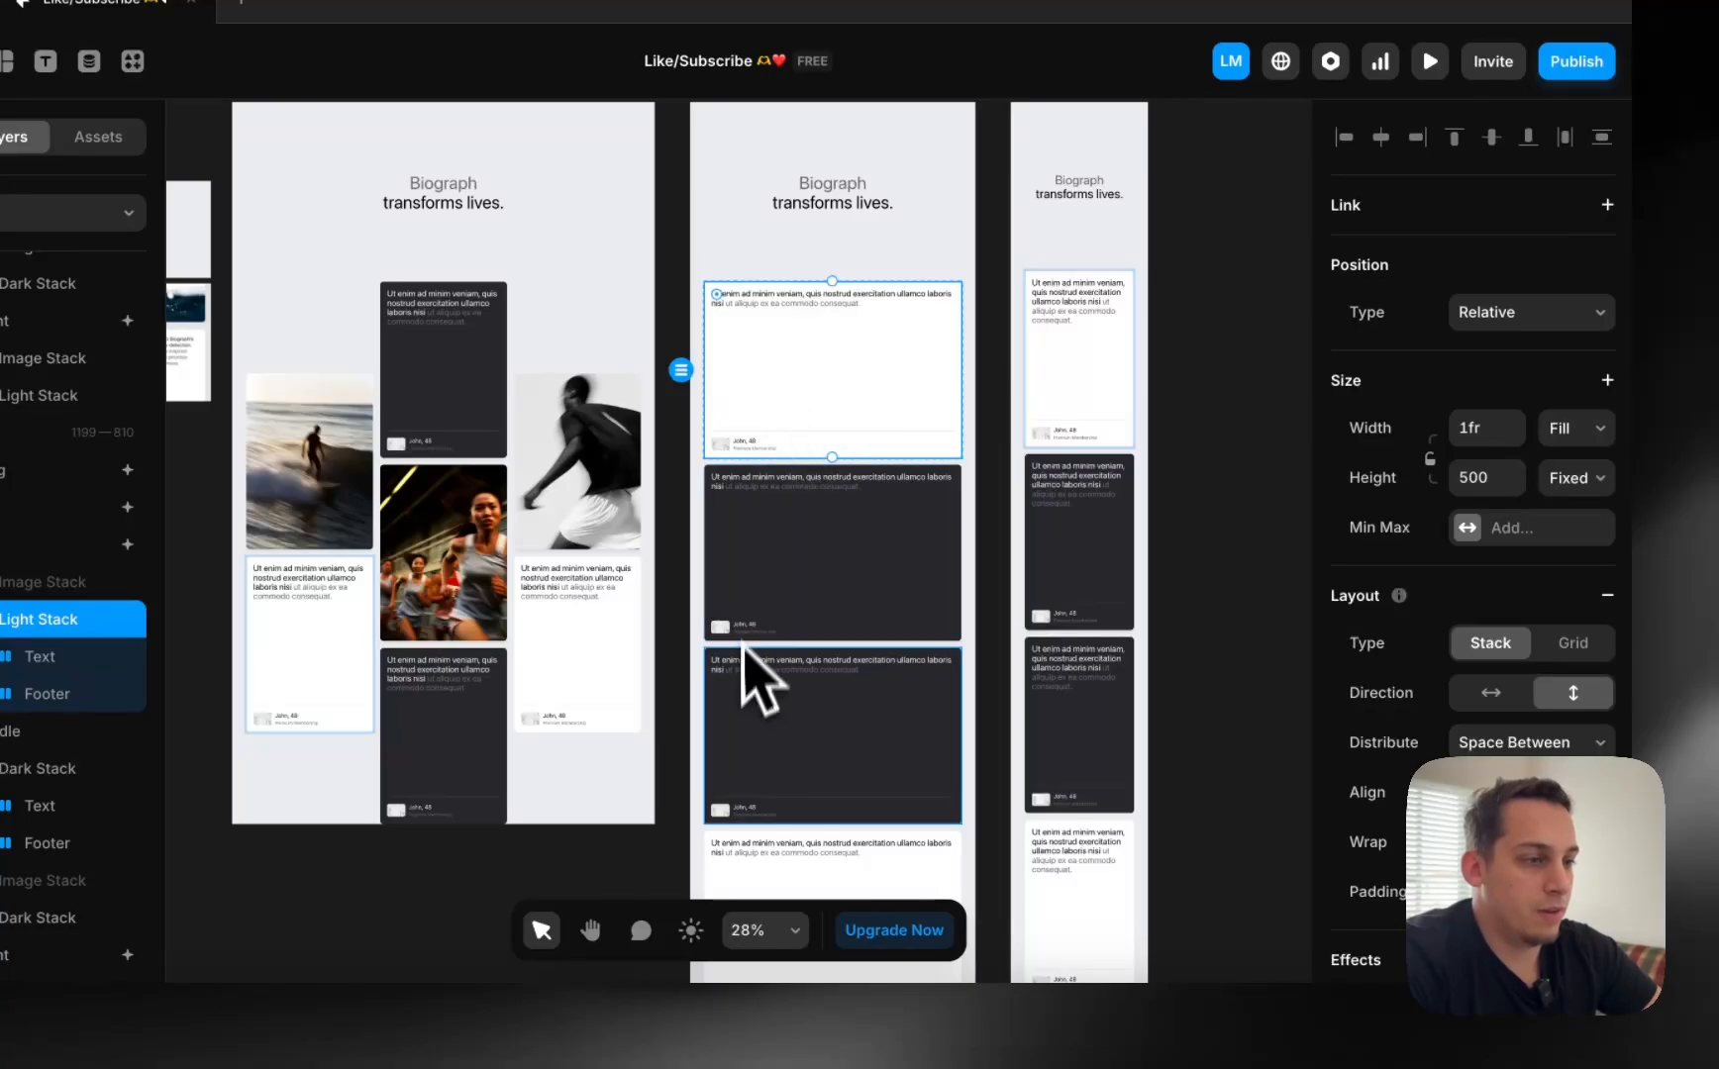
scroll(810, 758, "down", 2)
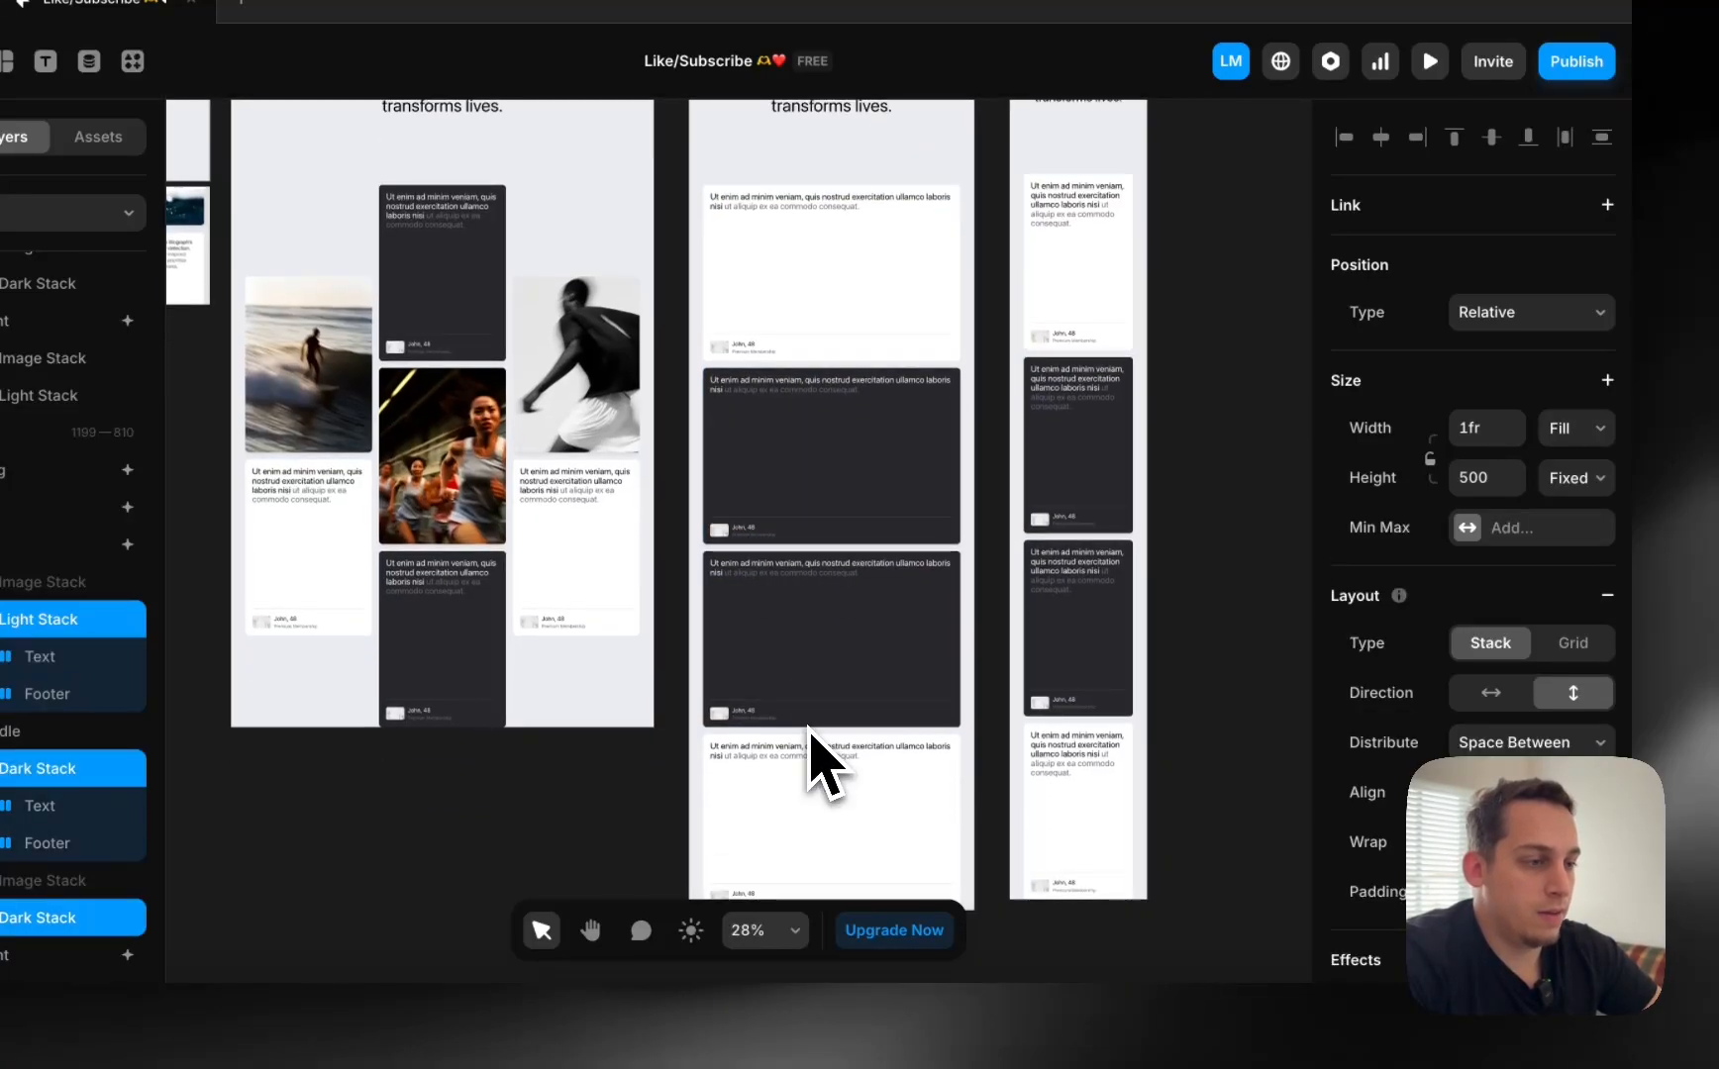
left_click(1475, 477)
key("shift+Down")
key("shift+Down")
key("shift+Down")
key("shift+Down")
key("shift+Down")
key("shift+Down")
key("shift+Down")
key("shift+Down")
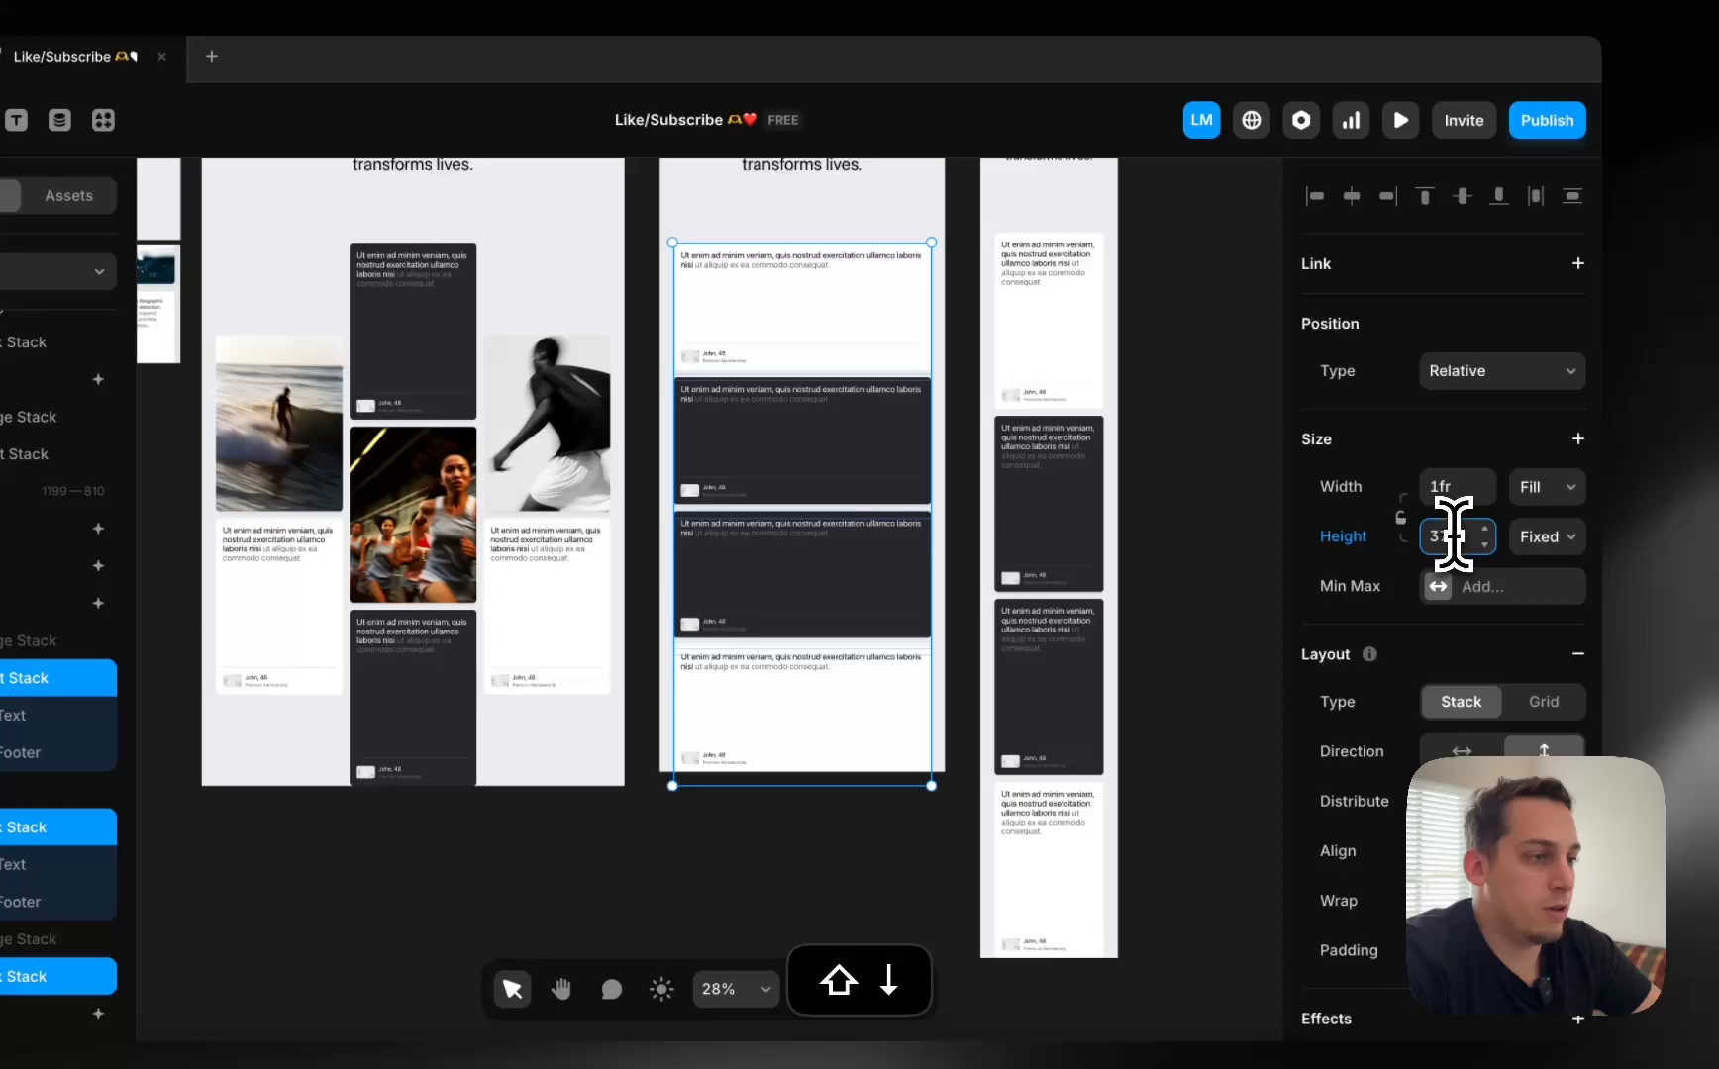
key("shift+Down")
key("shift+Down")
key("shift+Down")
key("shift+Down")
key("shift+Down")
key("shift+Down")
key("shift+Down")
key("shift+Down")
key("shift+Down")
key("shift+Down")
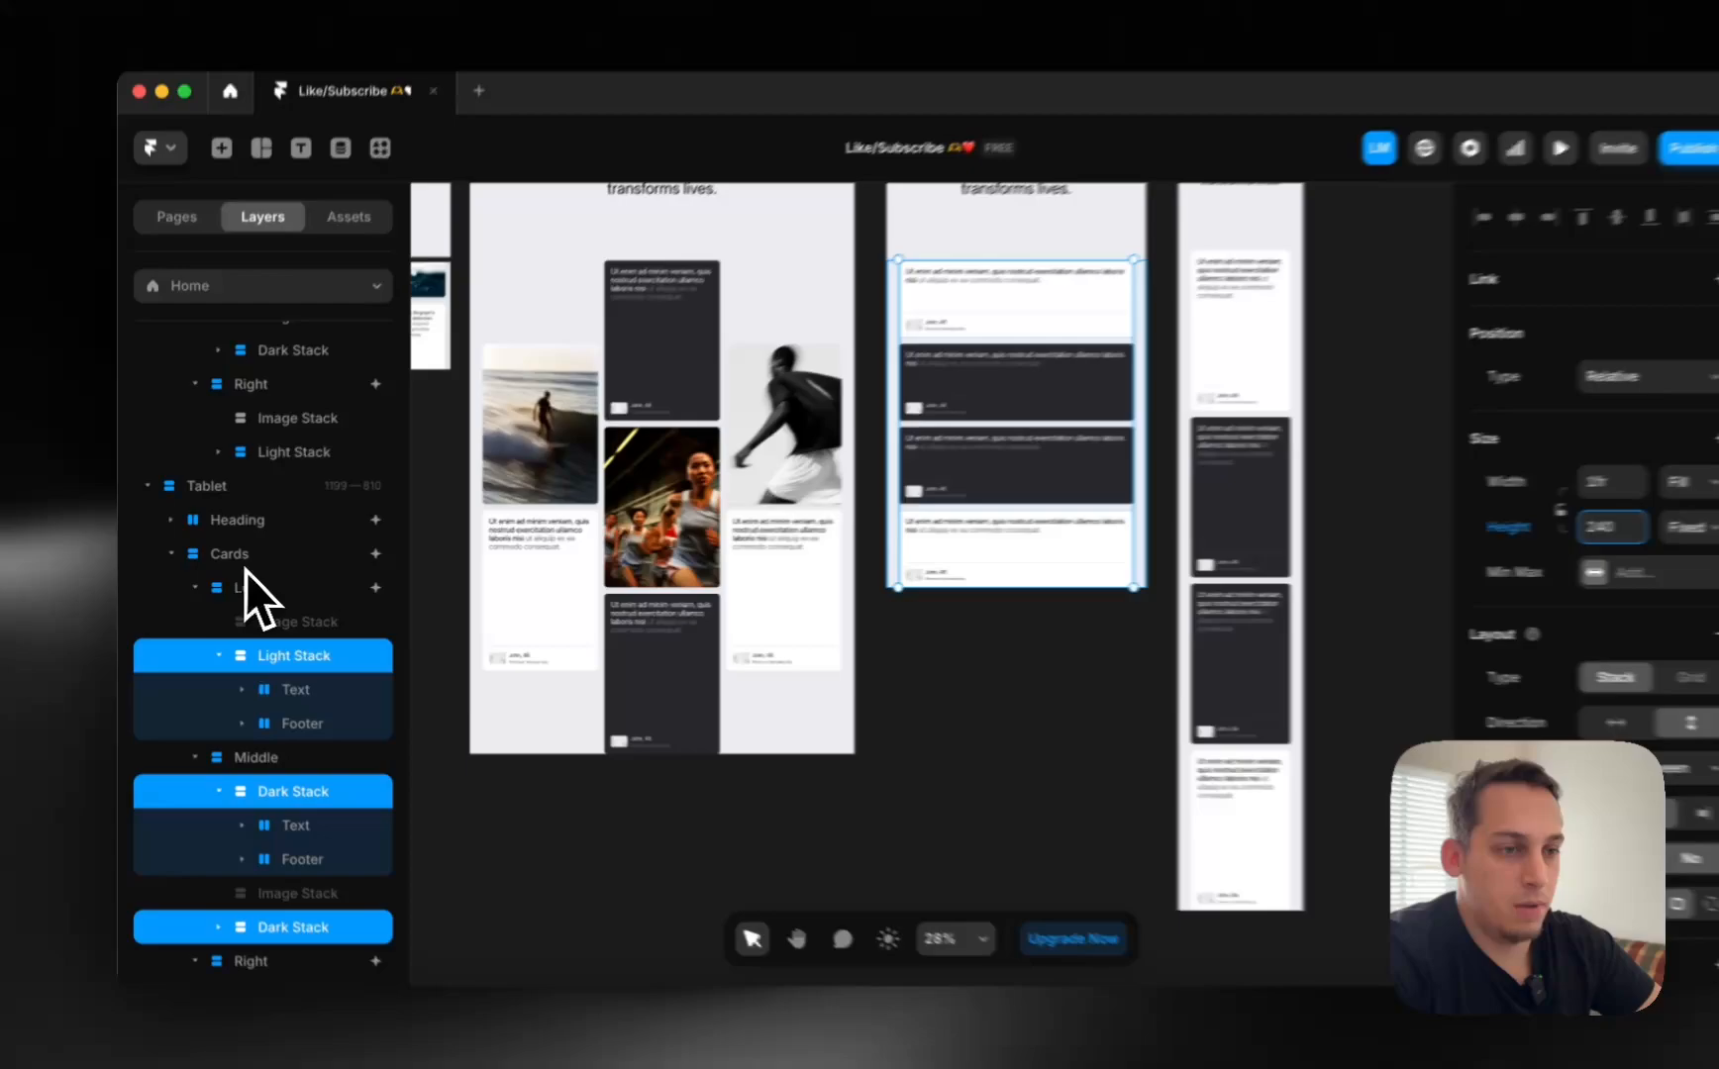
Try a horizontal direction for the Tablet's Cards stack with the shortened cards.
left_click(233, 561)
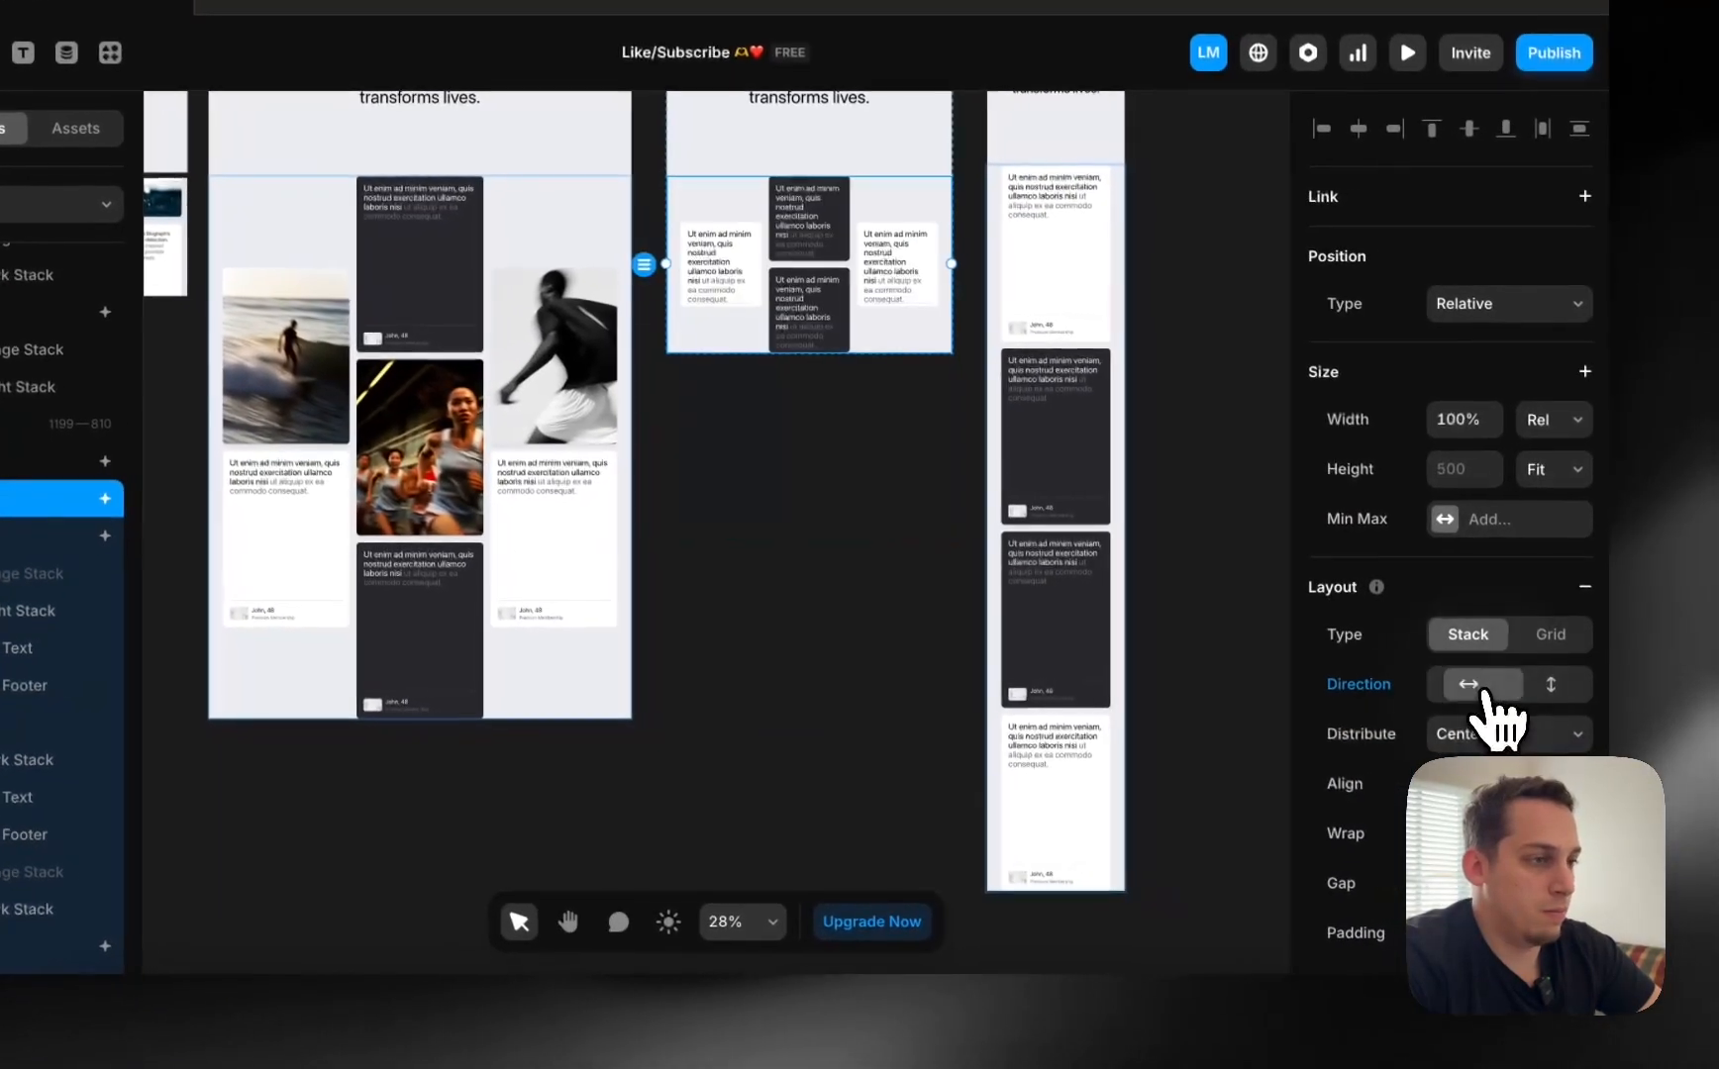
left_click(1477, 691)
key("super+z")
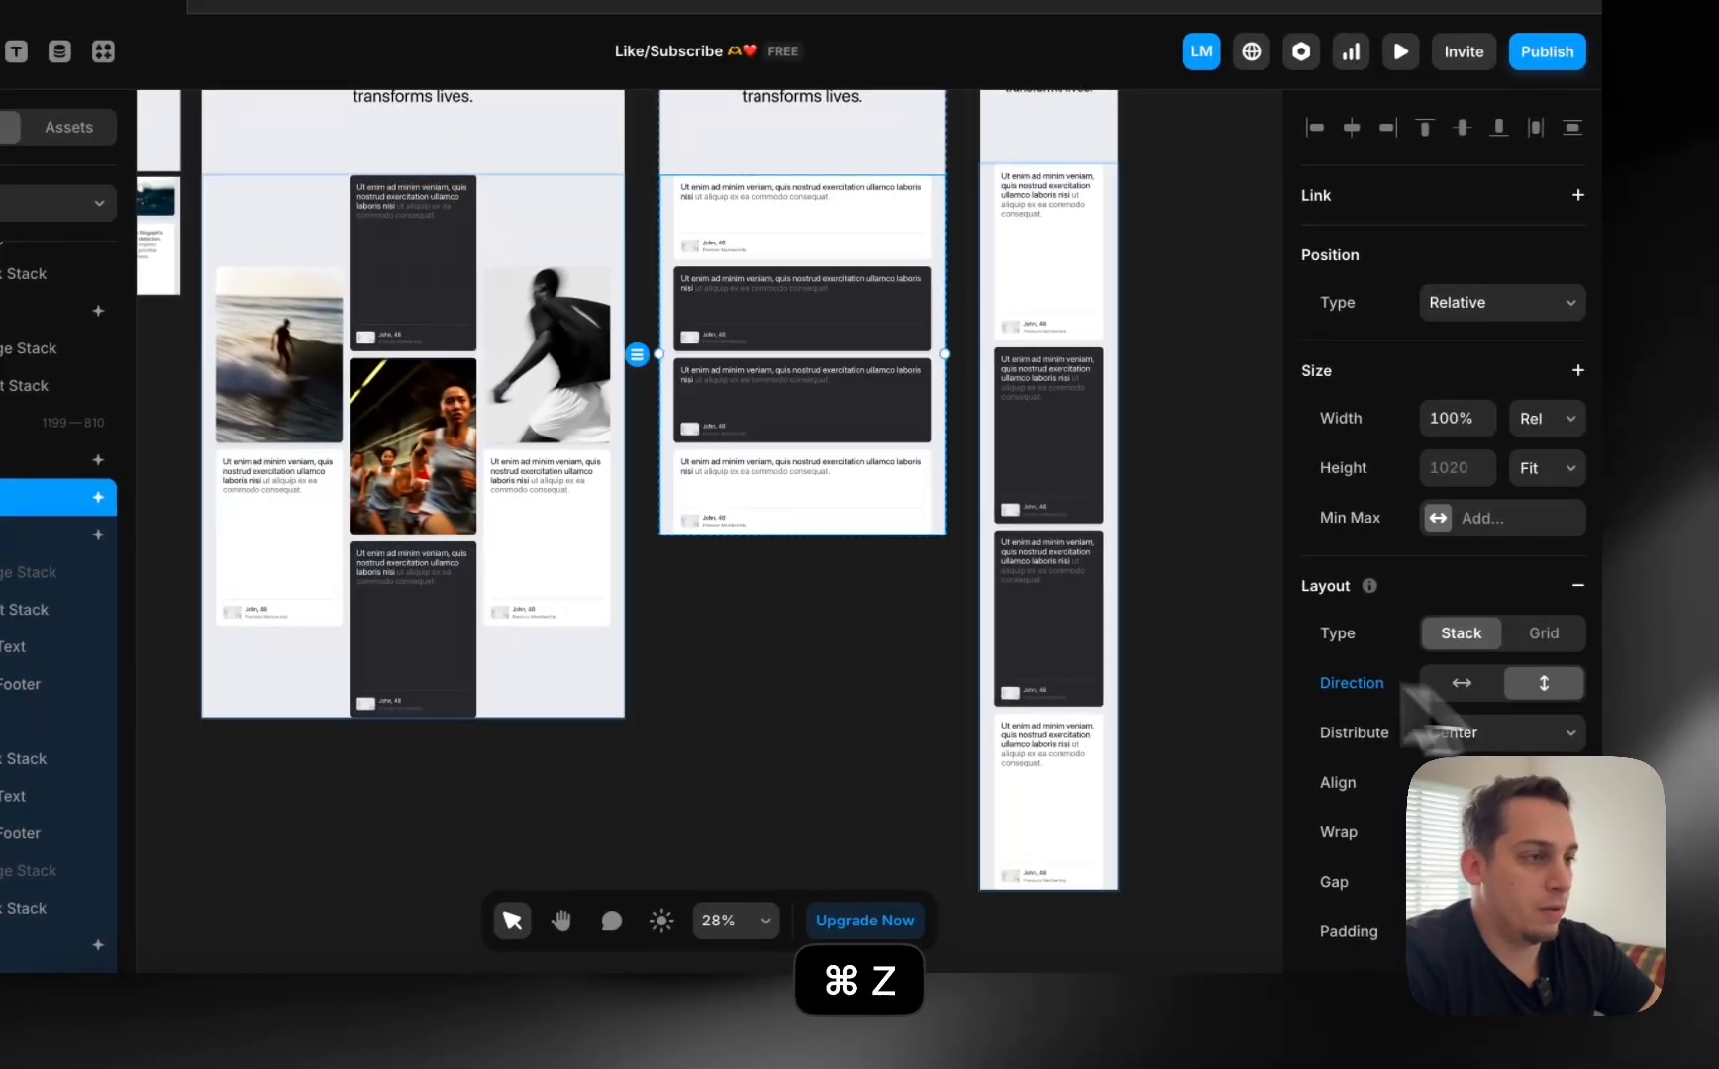
key("super+z")
Set the height of all four light and dark text cards on the Phone breakpoint to 320.
scroll(838, 710, "up", 5)
scroll(838, 710, "right", 4)
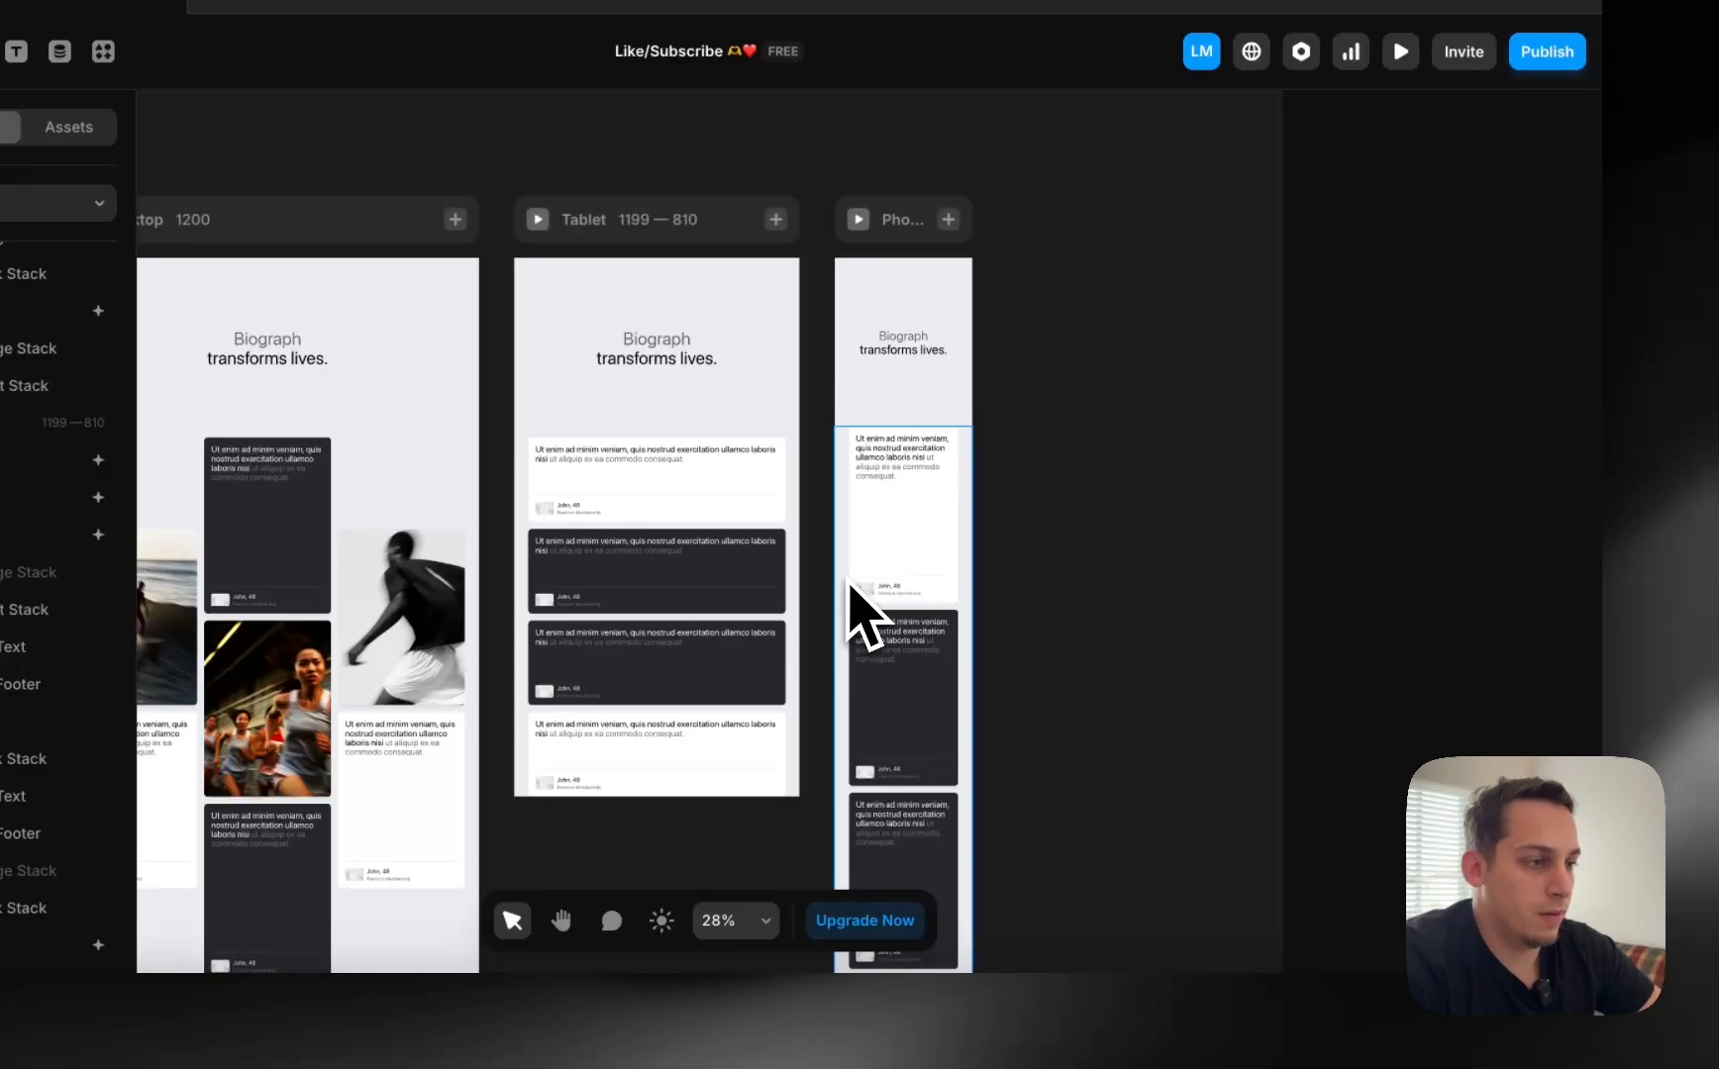
left_click(883, 584)
scroll(893, 759, "down", 2)
left_click(893, 760, "shift")
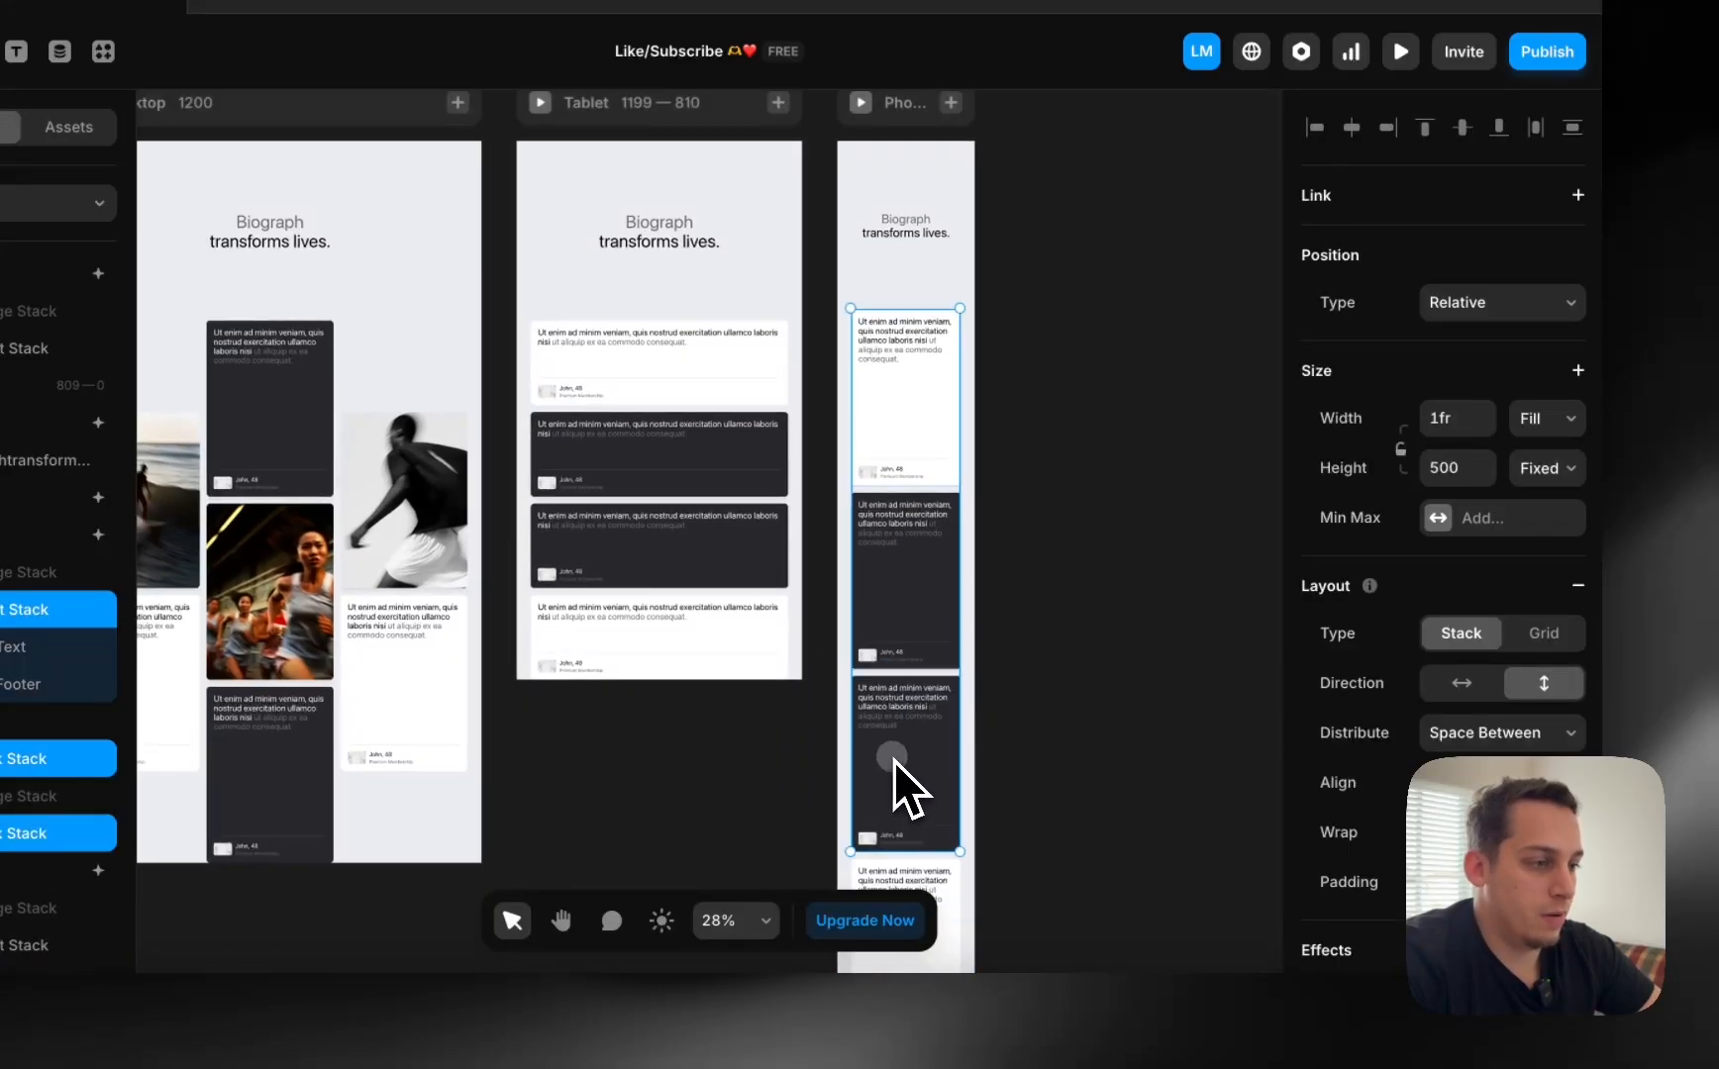
scroll(893, 762, "down", 3)
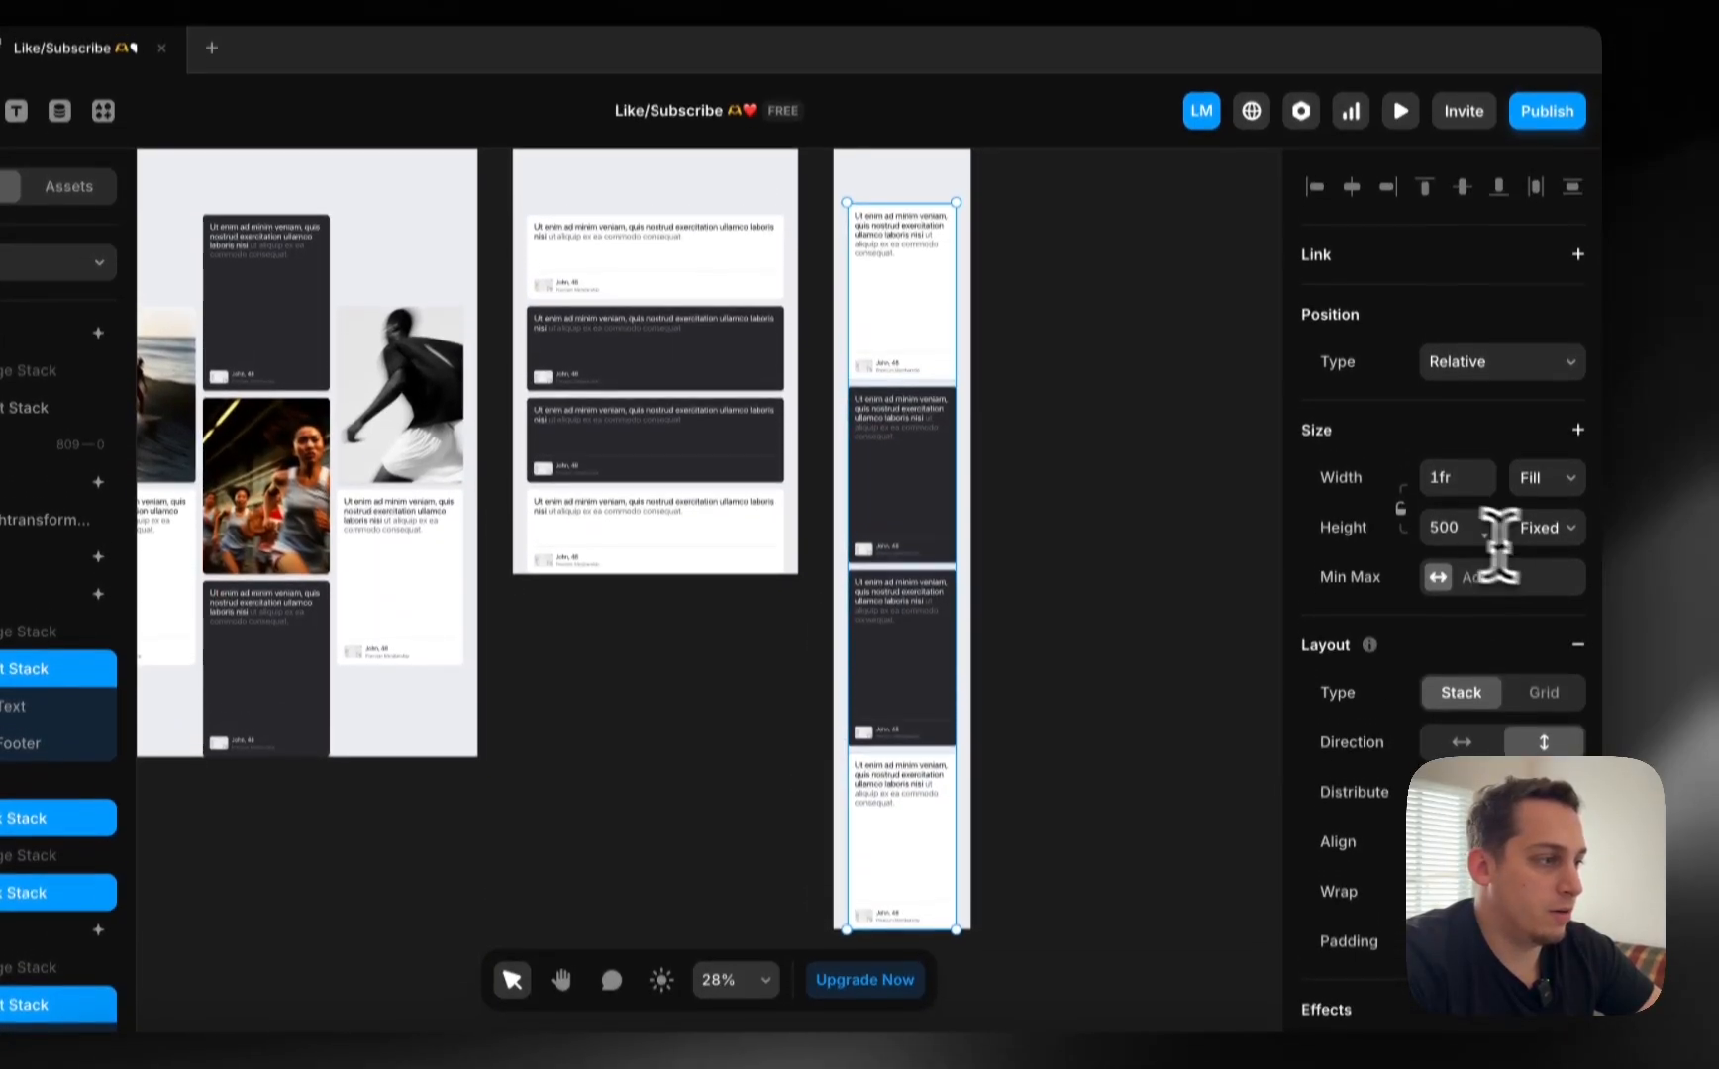
left_click(1429, 464)
key("shift+Down")
key("shift+Down")
key("shift+Down")
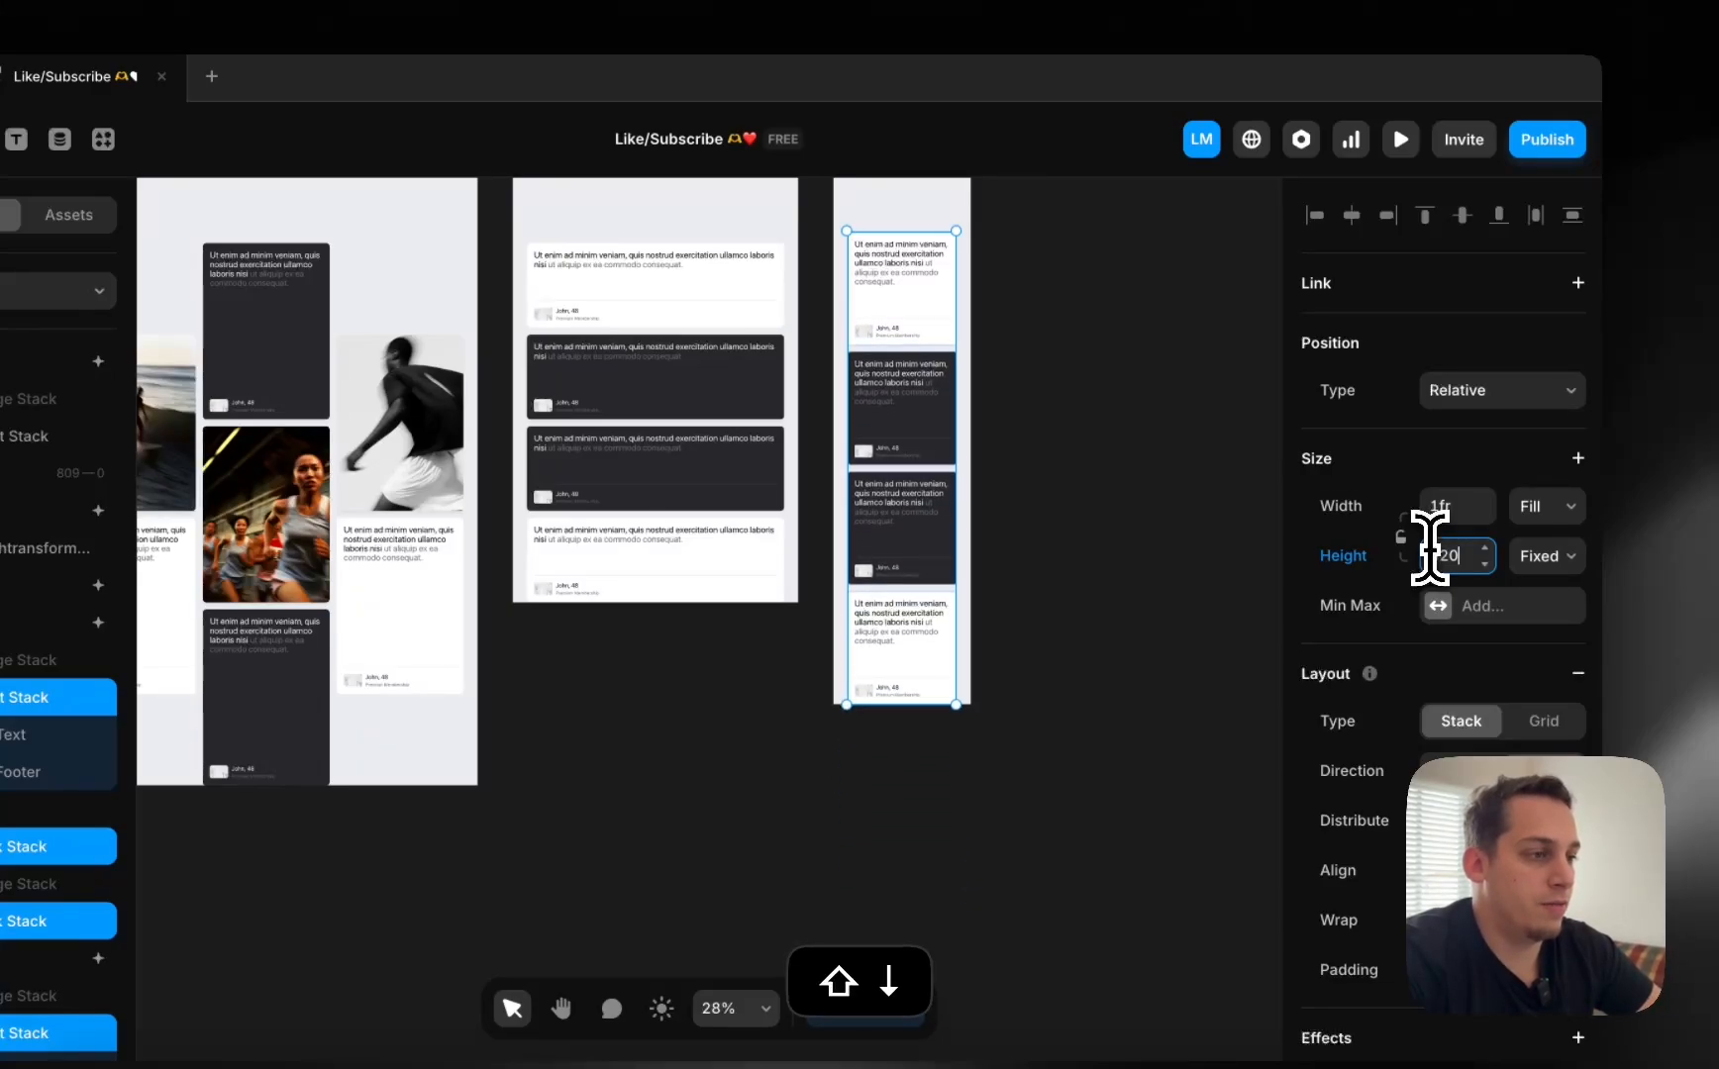
left_click(1103, 481)
Preview the Phone breakpoint, check how its stacked cards scroll, and return to the canvas.
scroll(1095, 481, "up", 3)
scroll(1093, 481, "down", 2)
scroll(1093, 483, "left", 1)
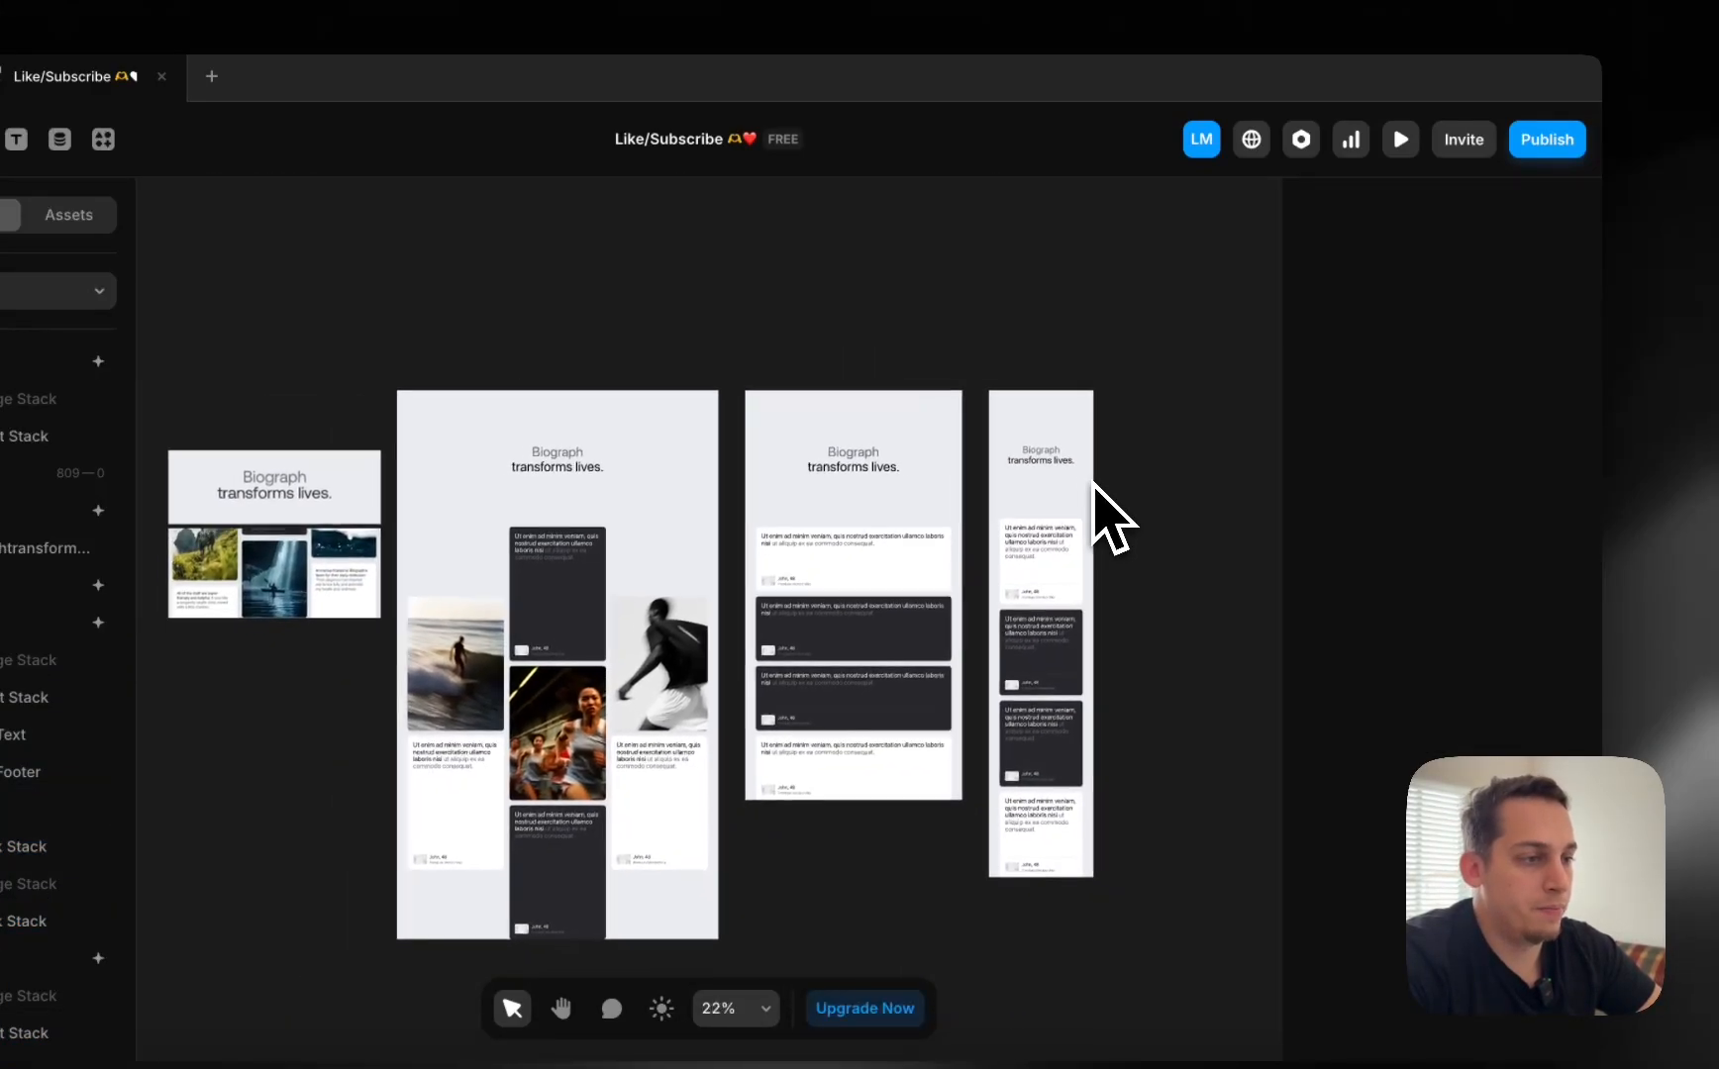
left_click(1051, 391)
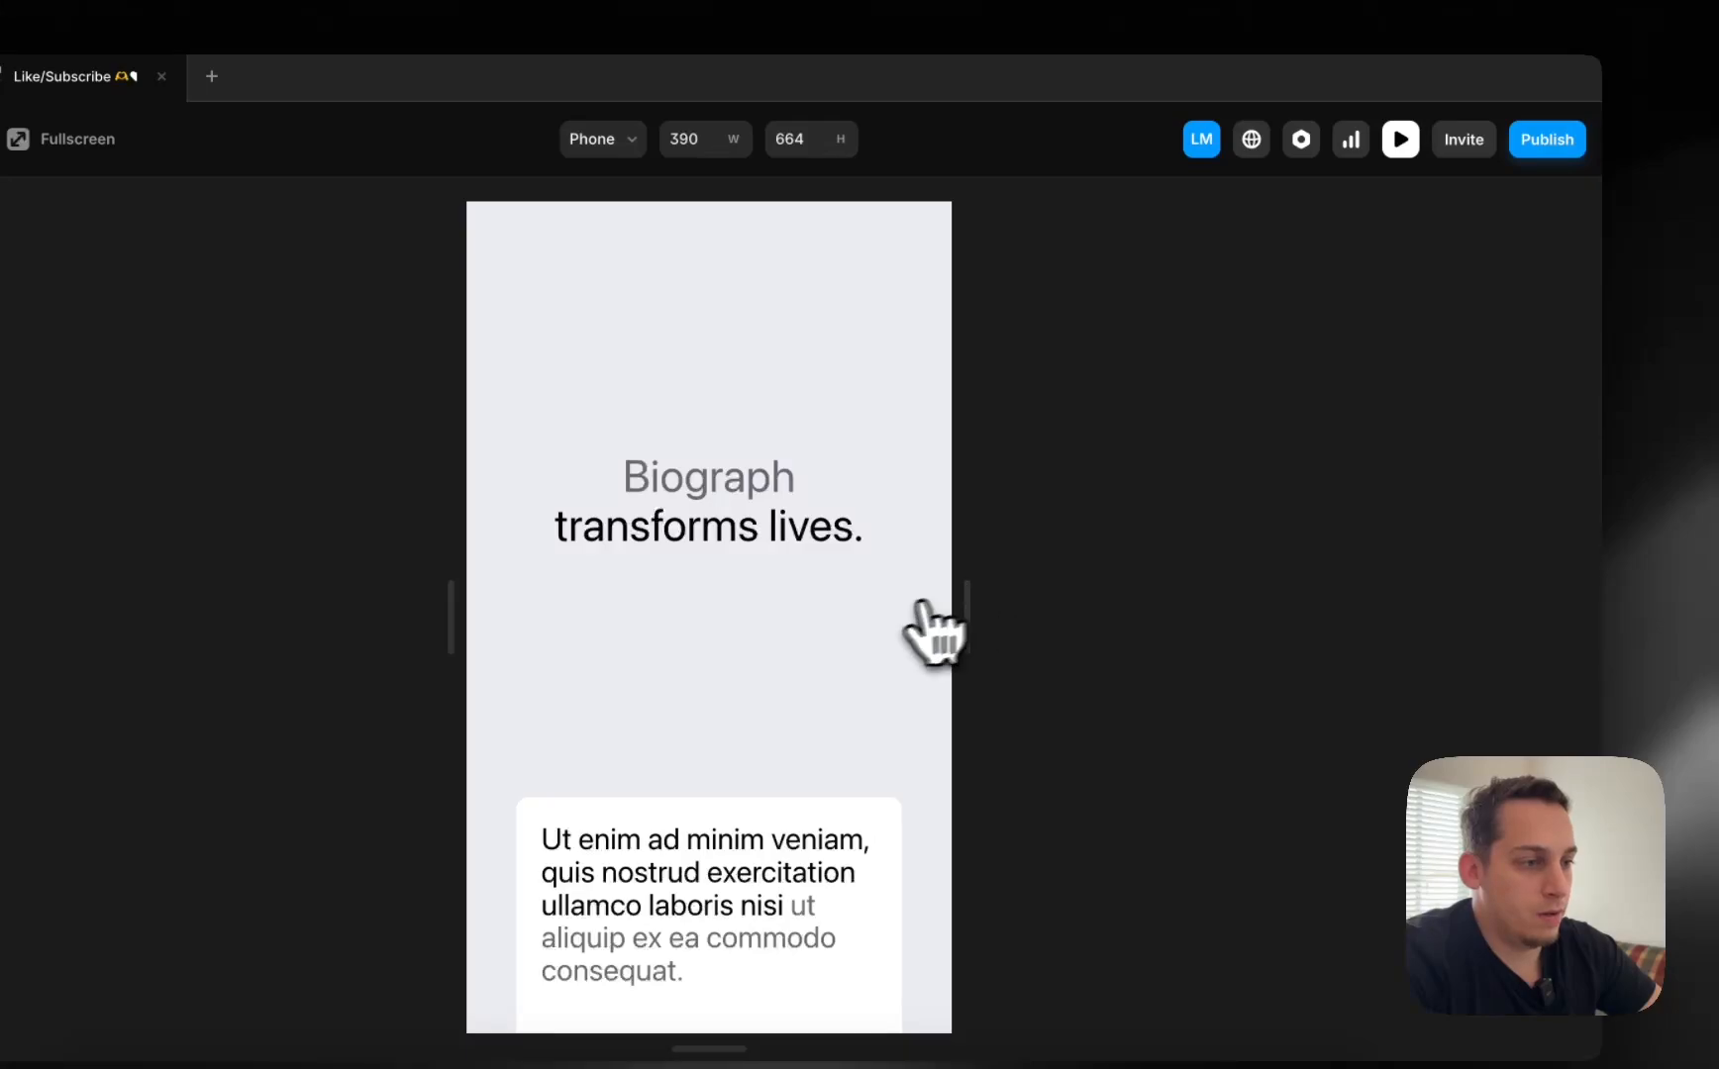
scroll(925, 624, "down", 10)
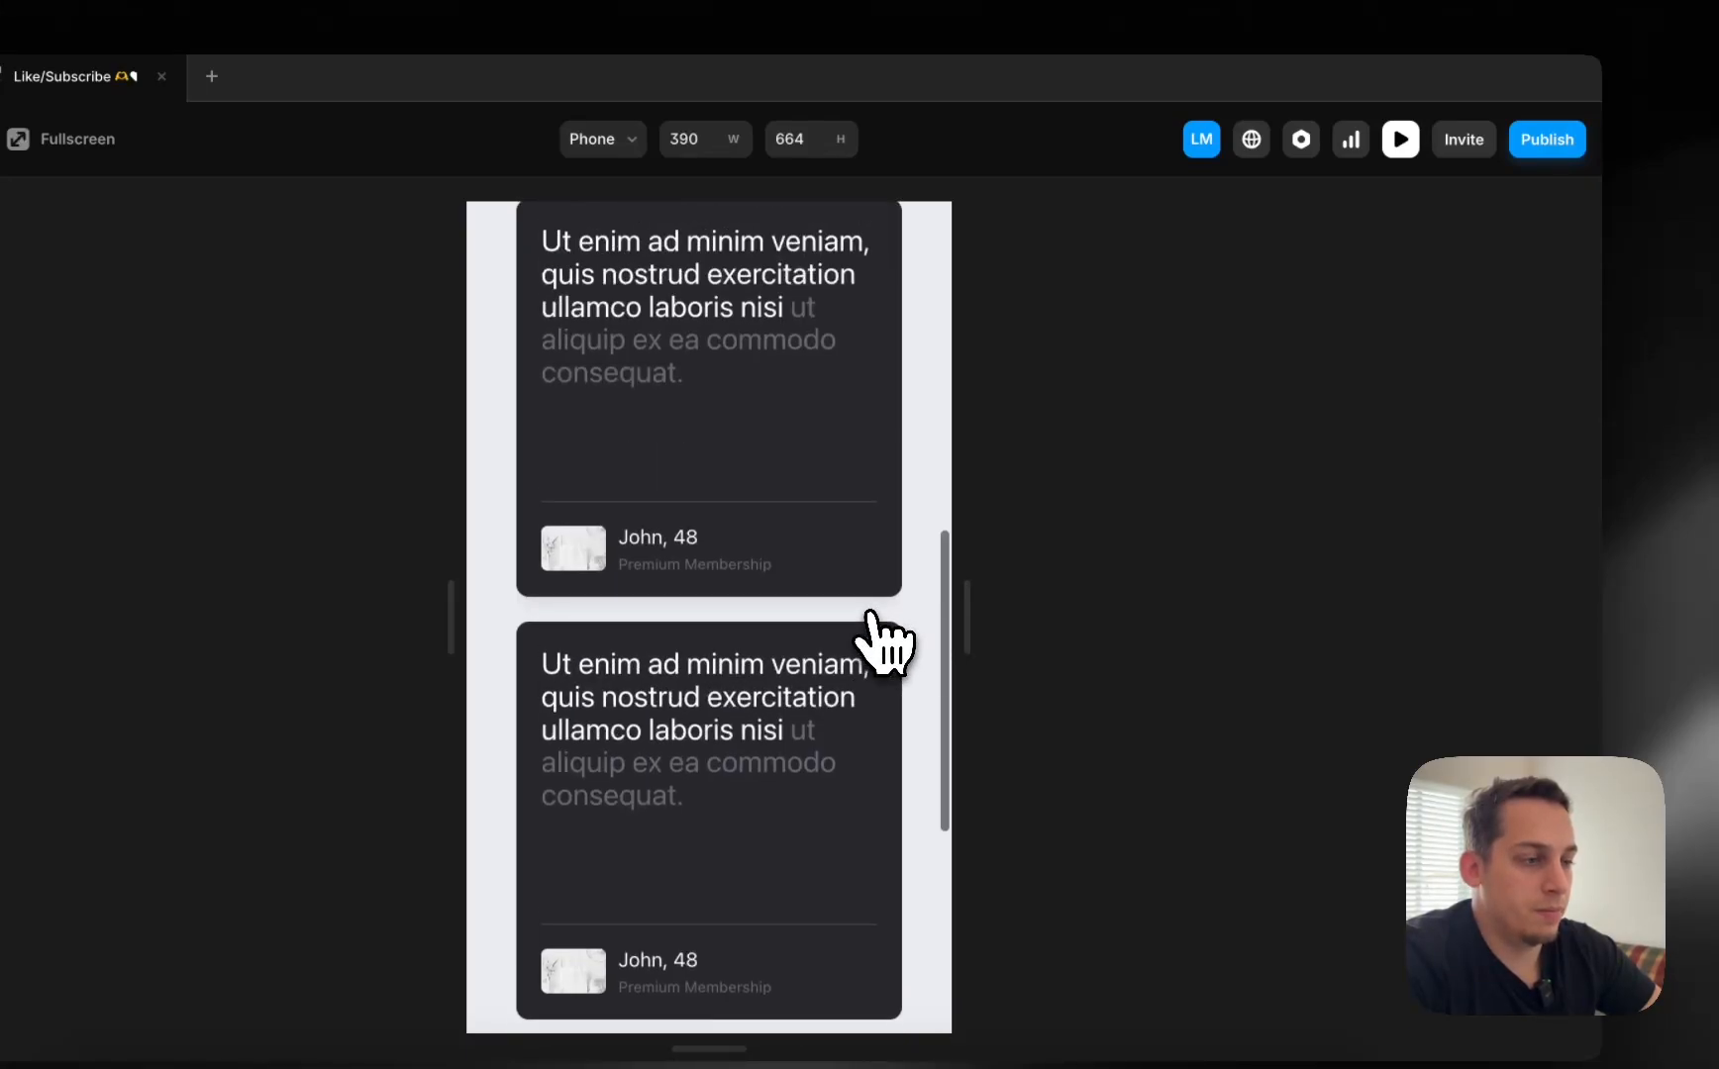
scroll(871, 624, "up", 10)
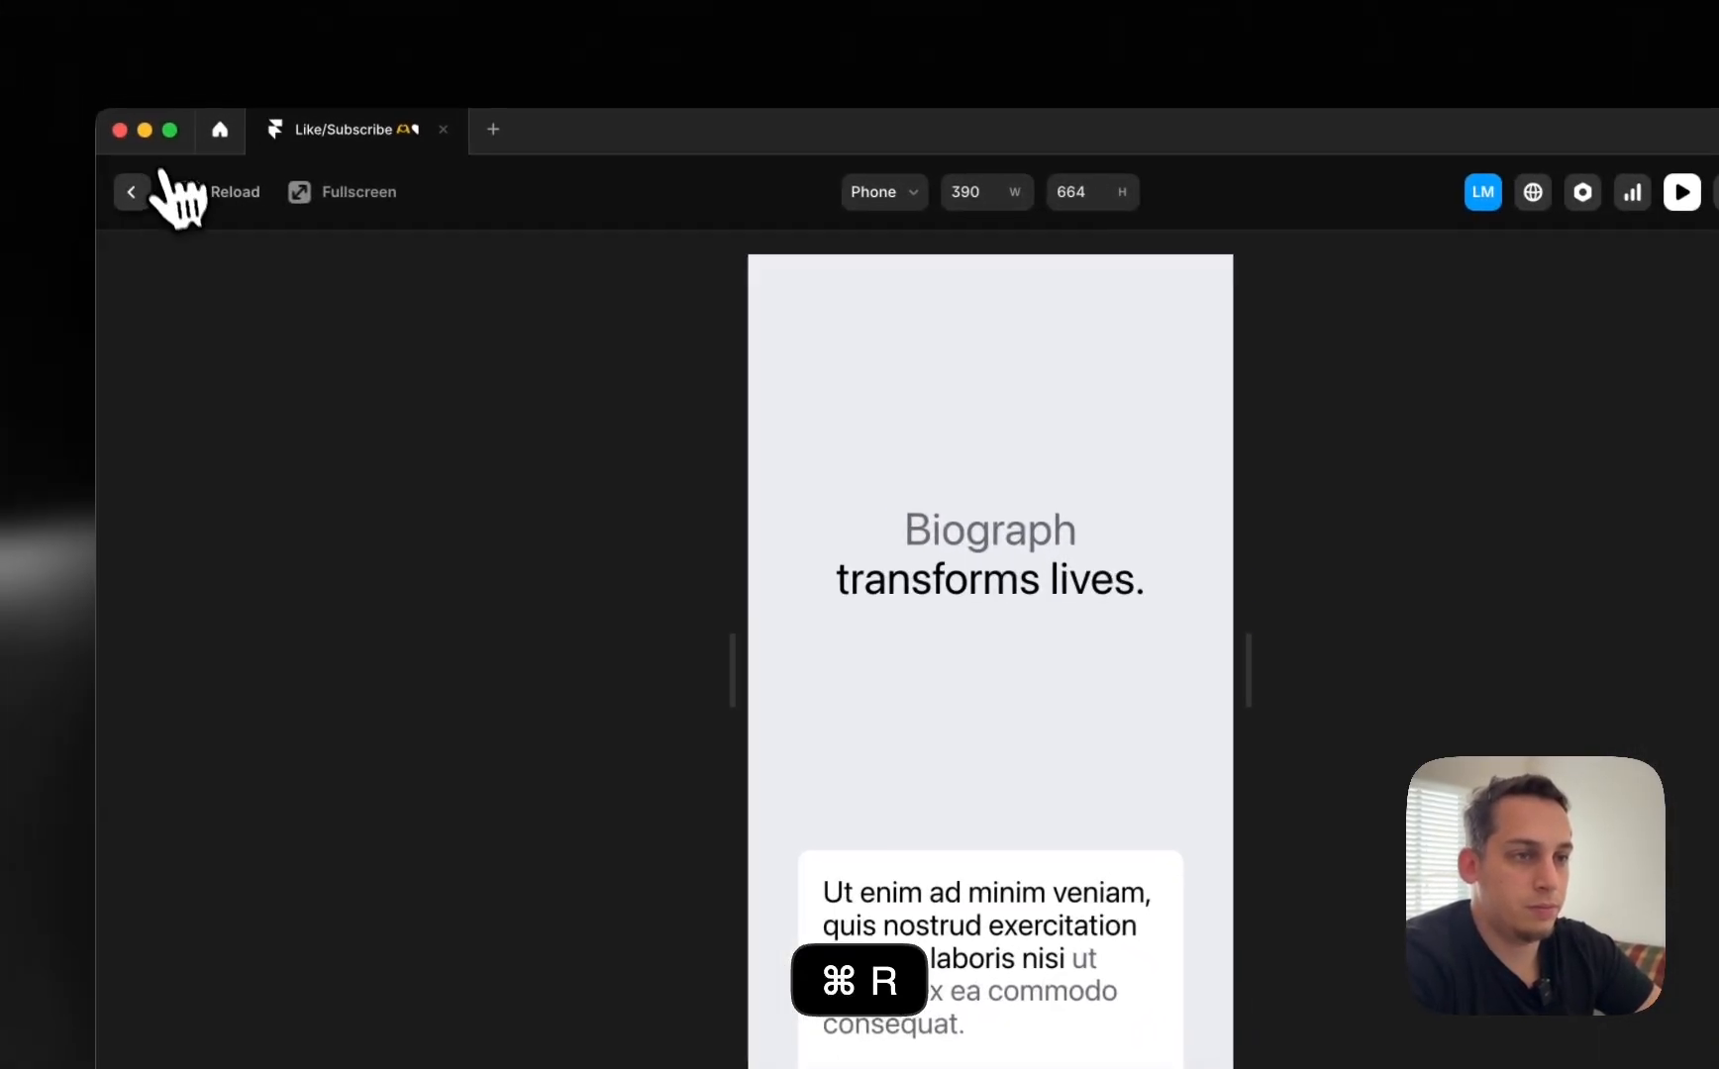
scroll(703, 587, "down", 10)
scroll(935, 634, "up", 10)
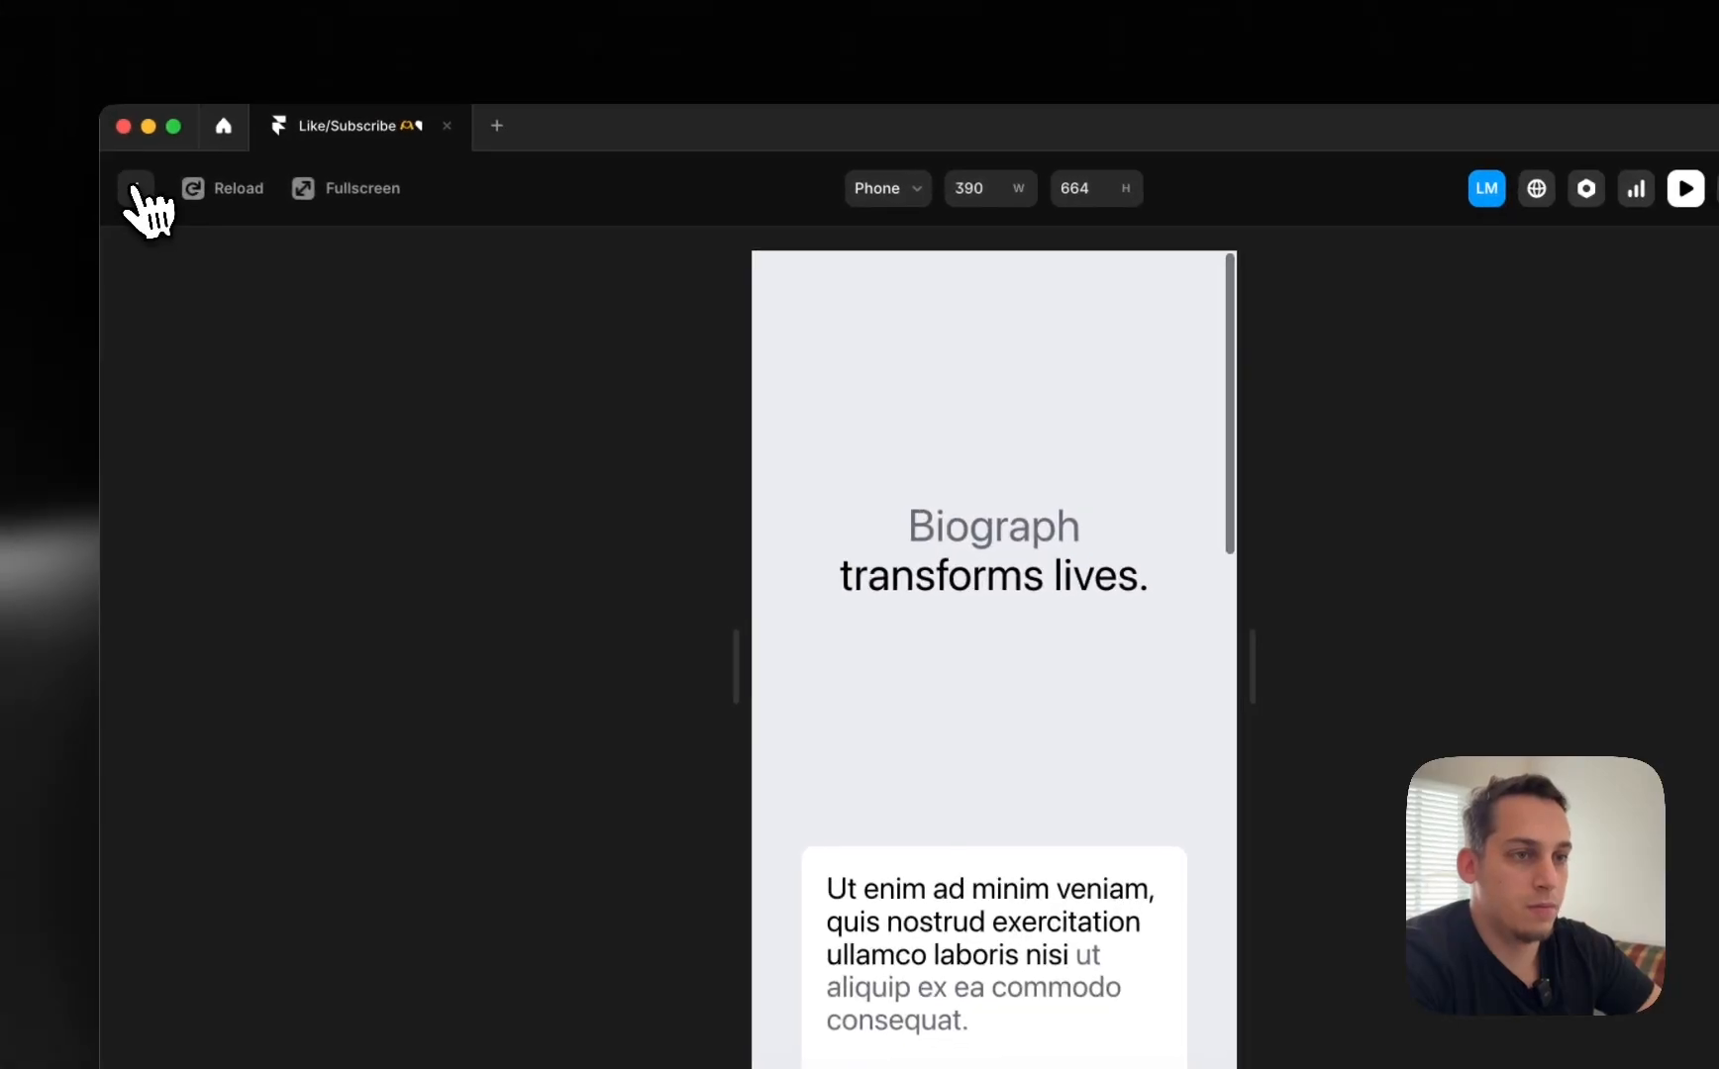
left_click(82, 150)
scroll(1179, 651, "down", 1)
left_click(1083, 716)
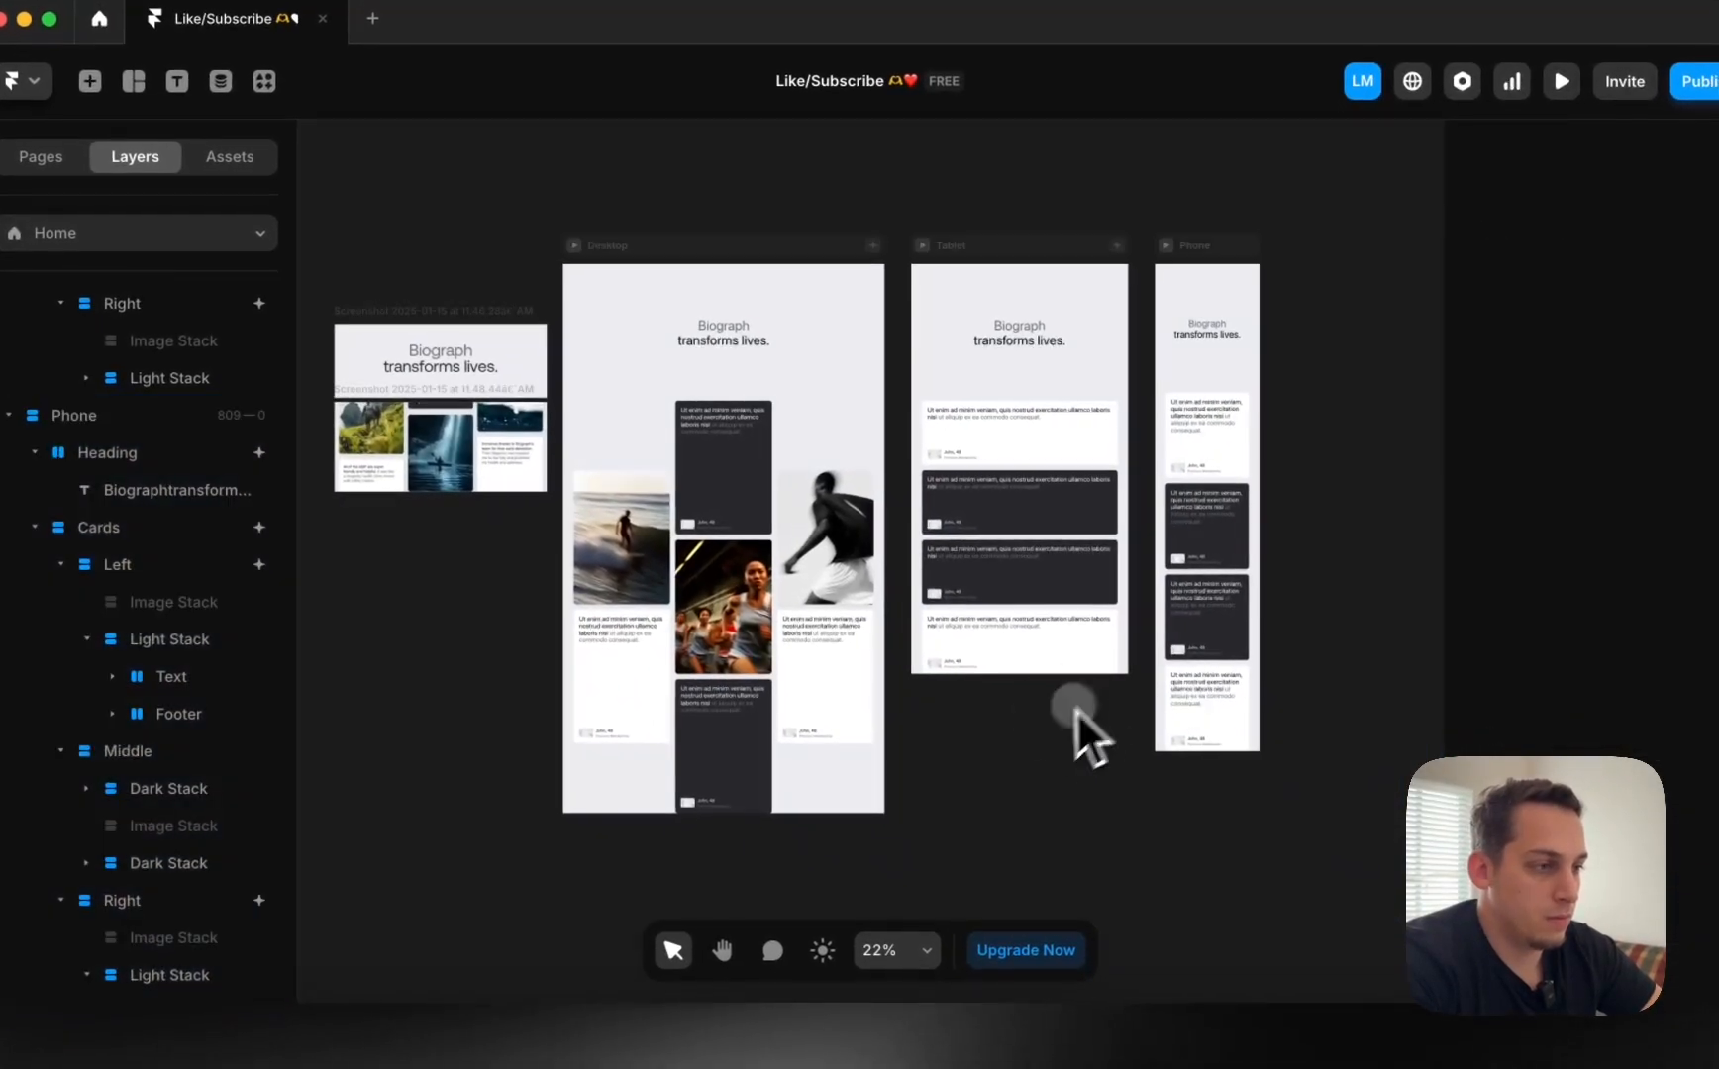
Preview the Desktop breakpoint, check how its three card columns move at different scroll speeds, and return to the canvas with nothing selected.
left_click(1174, 698)
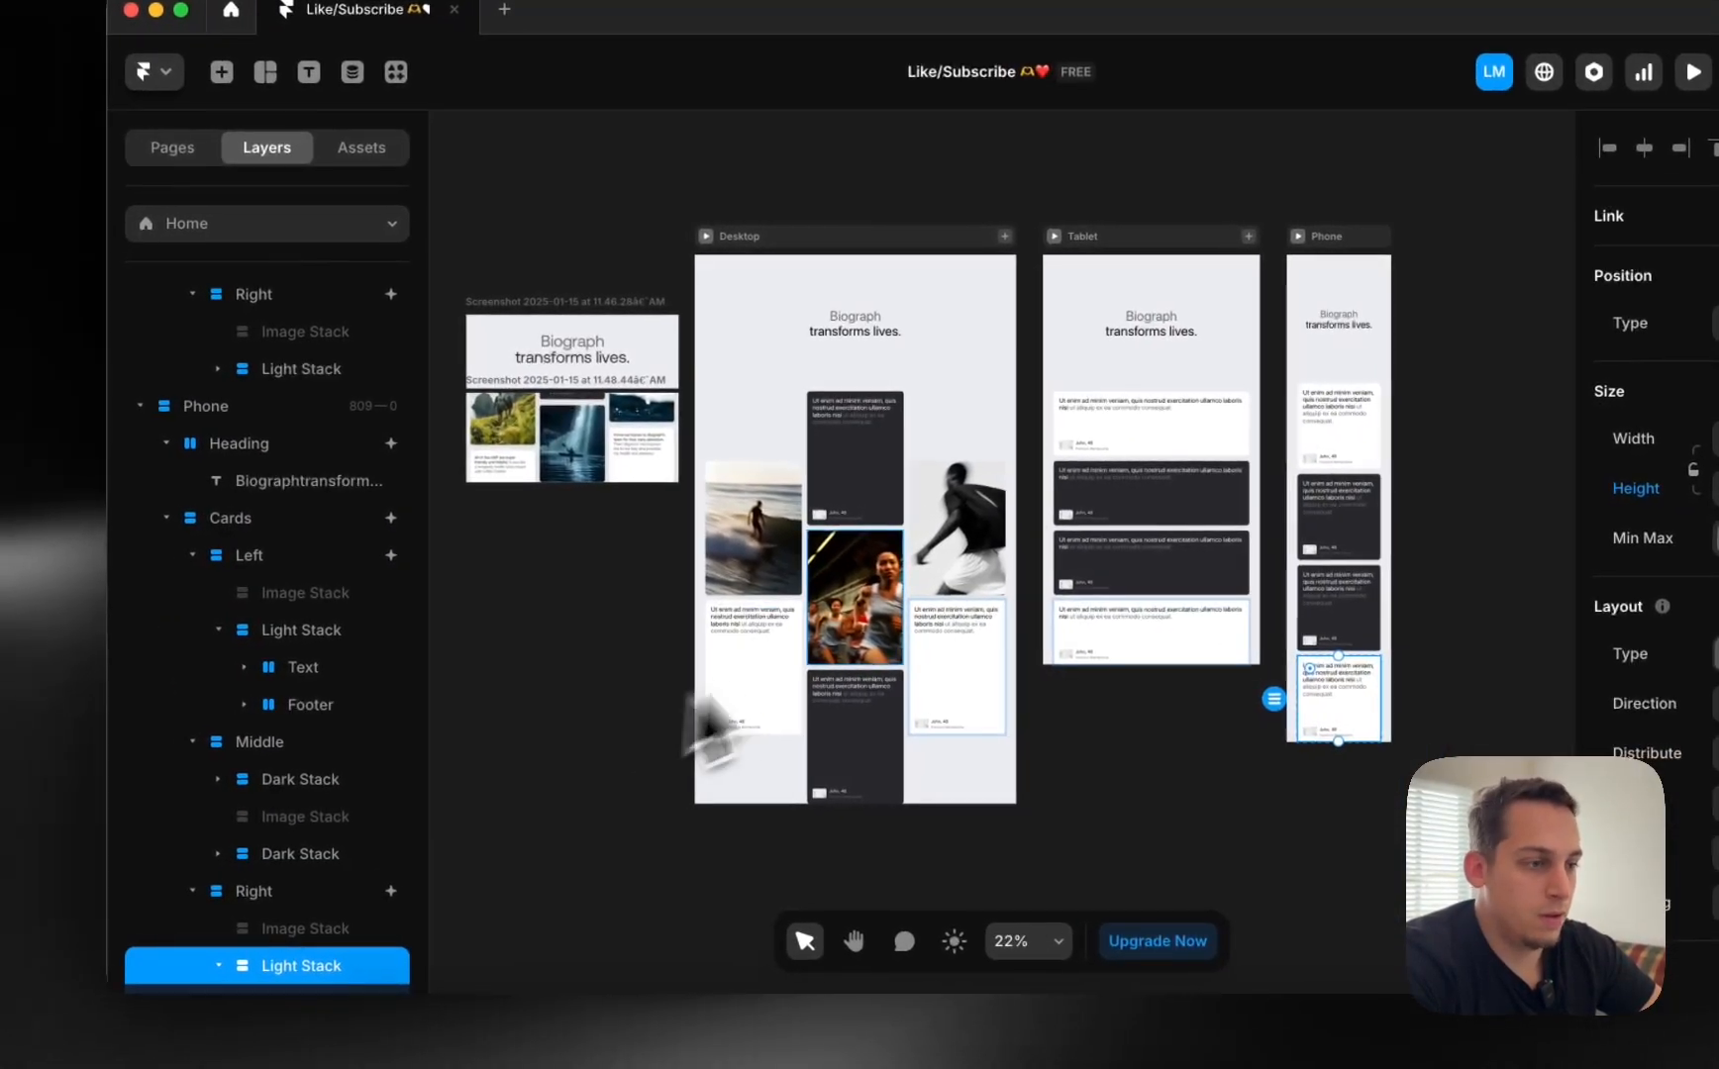
scroll(693, 673, "left", 3)
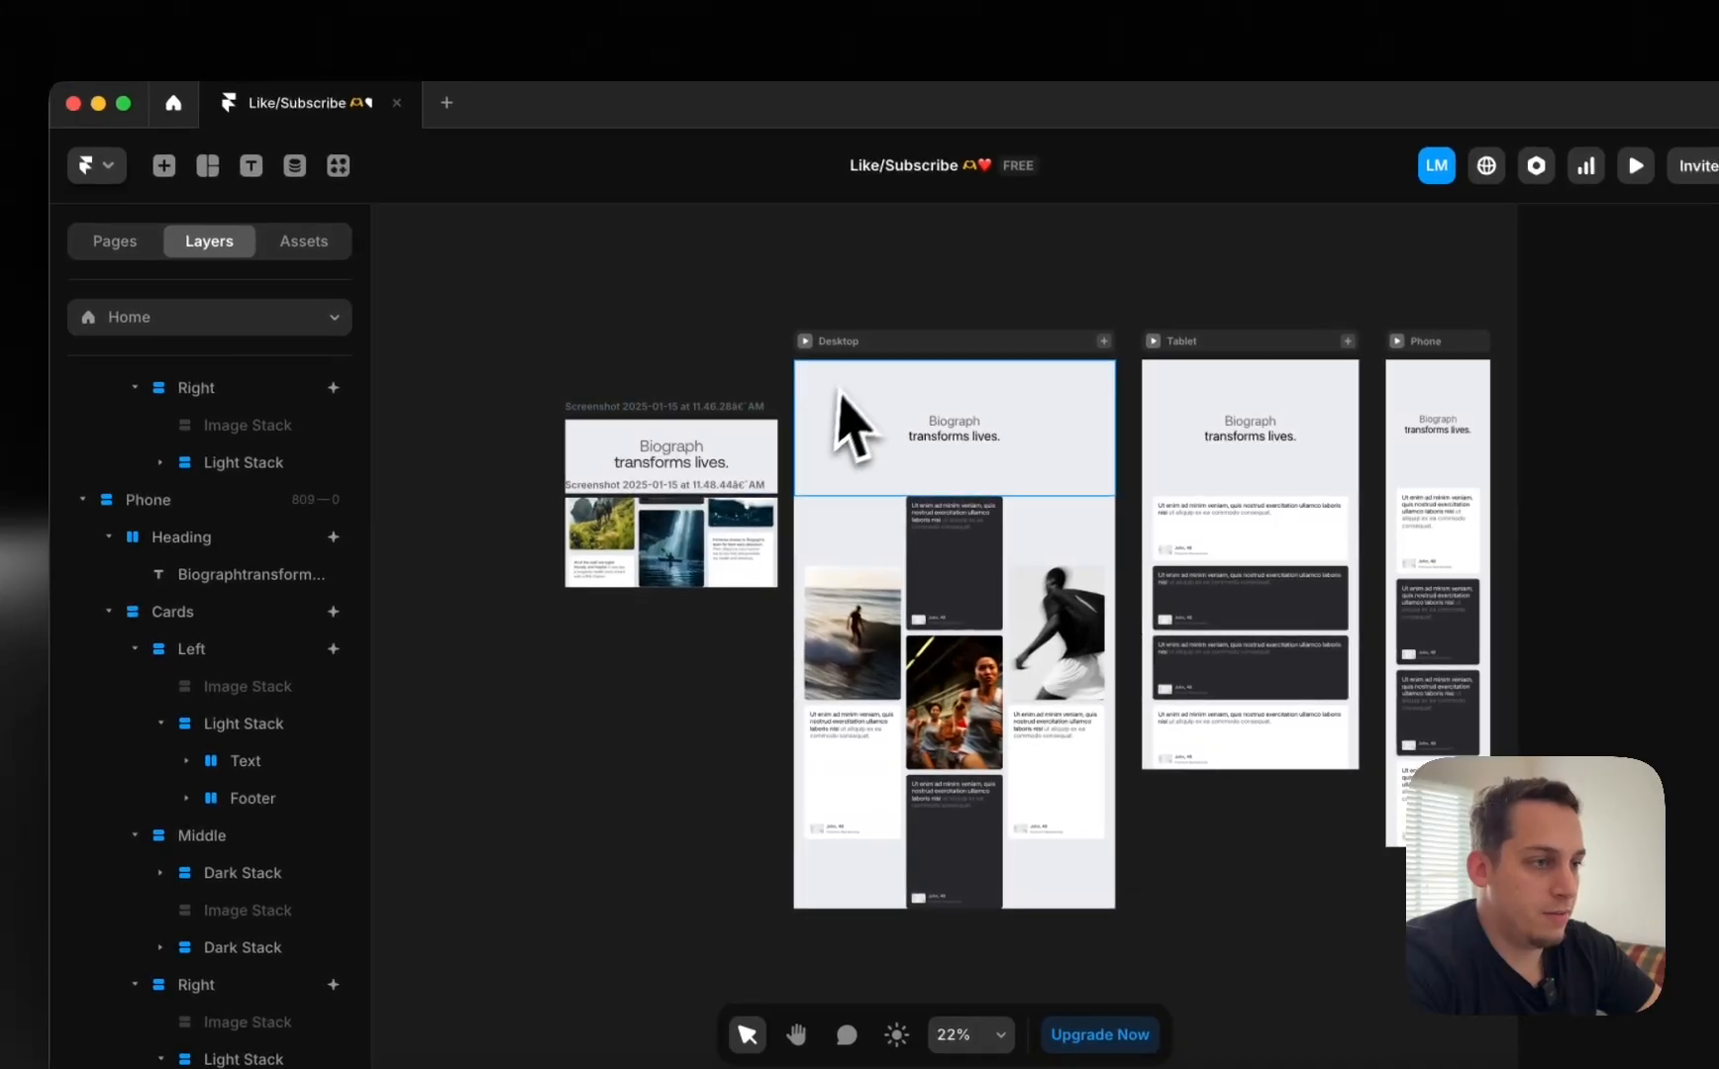
left_click(870, 246)
scroll(741, 535, "down", 5)
scroll(740, 534, "up", 4)
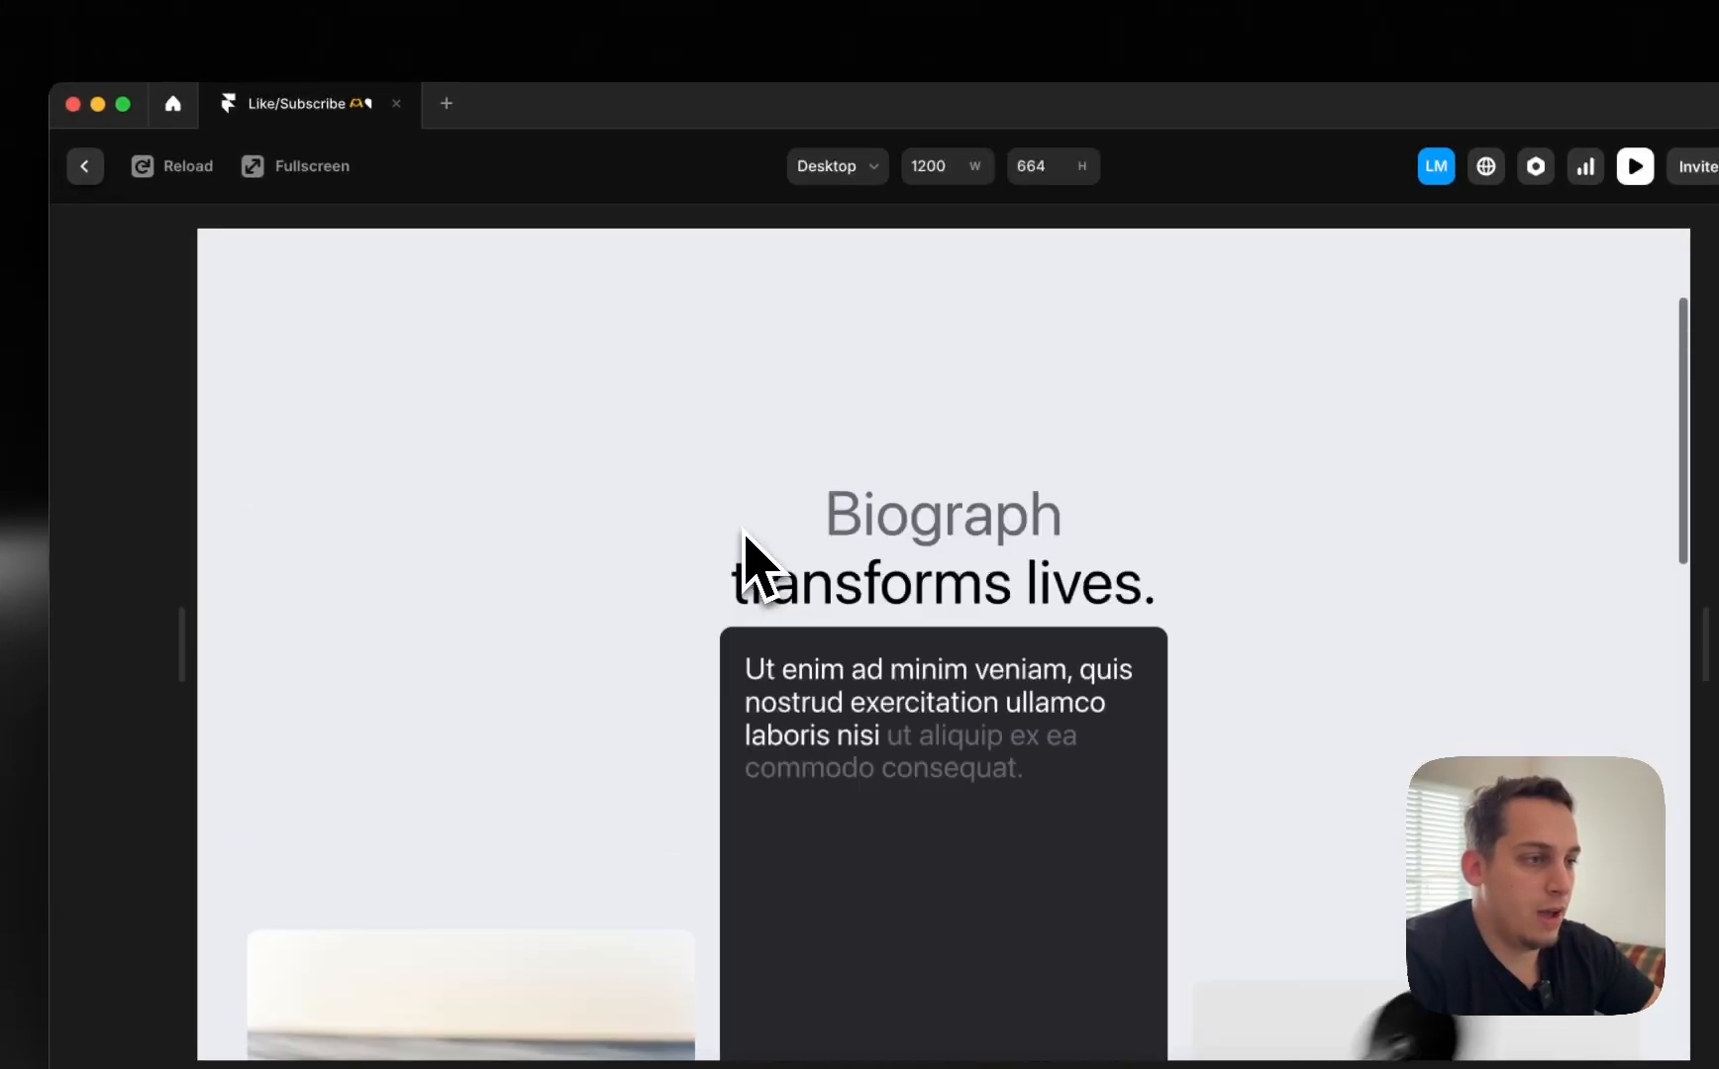
scroll(740, 534, "down", 8)
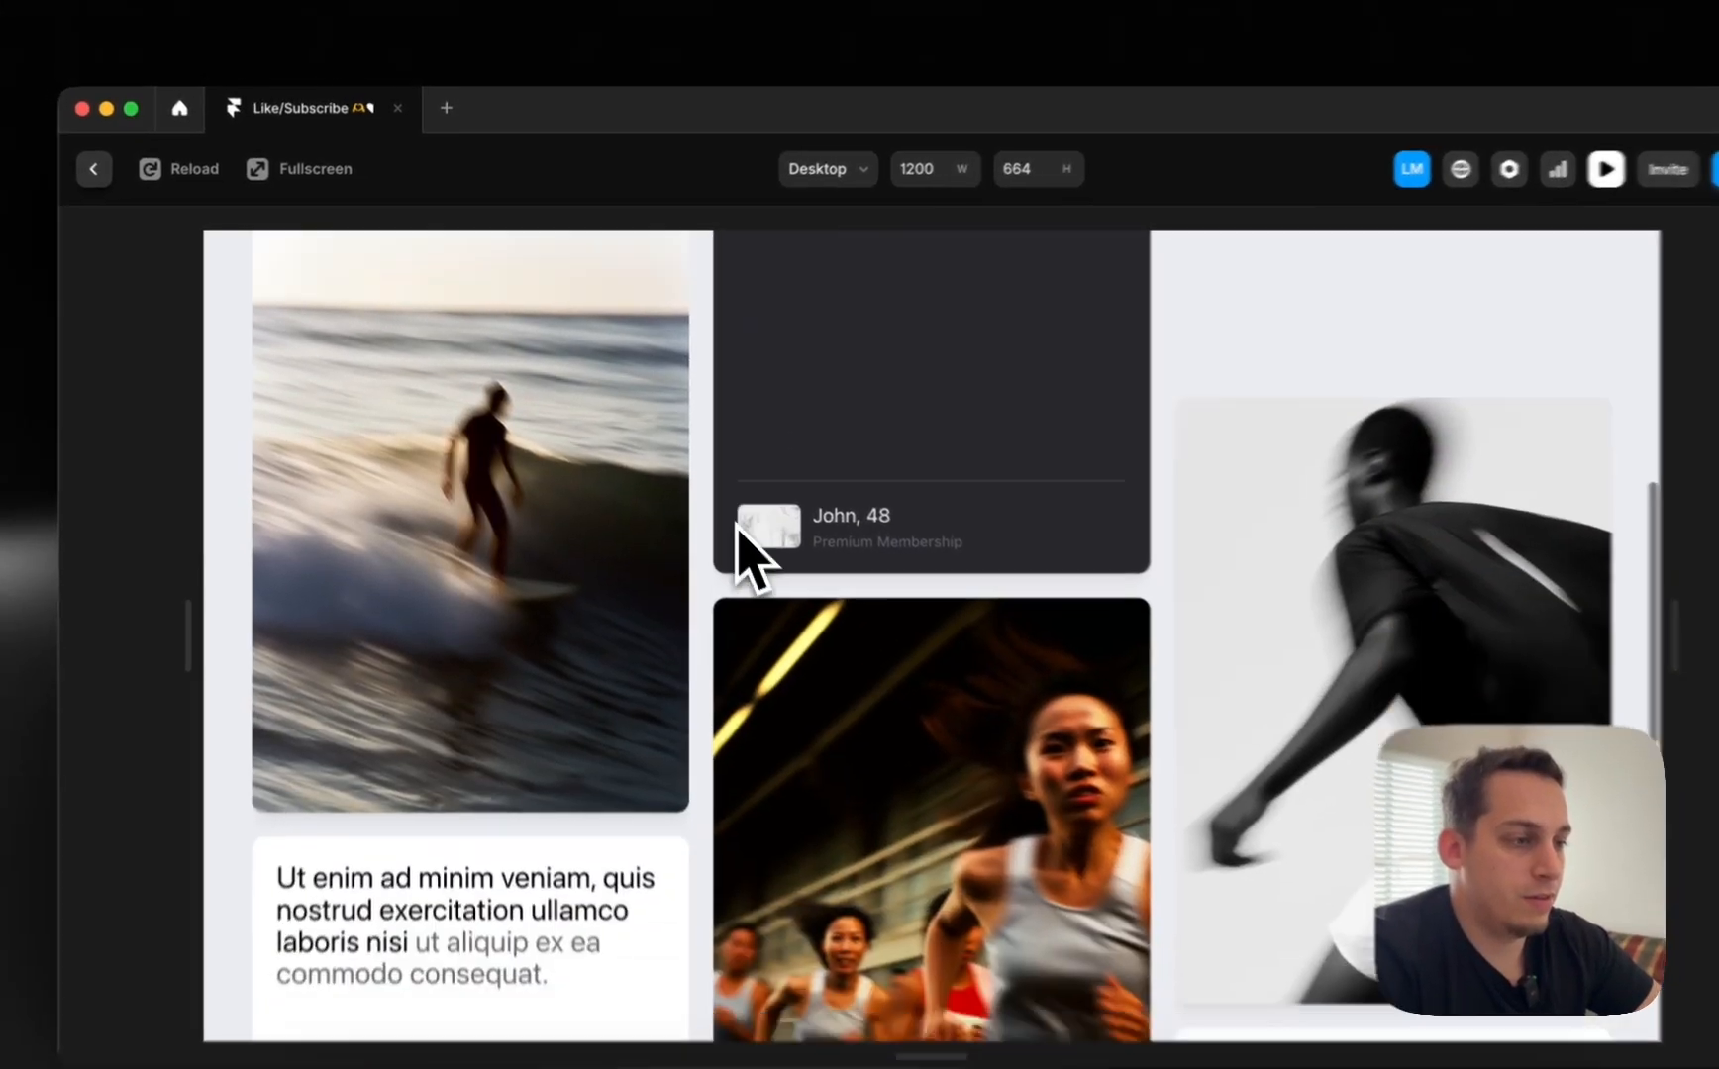
scroll(736, 524, "down", 10)
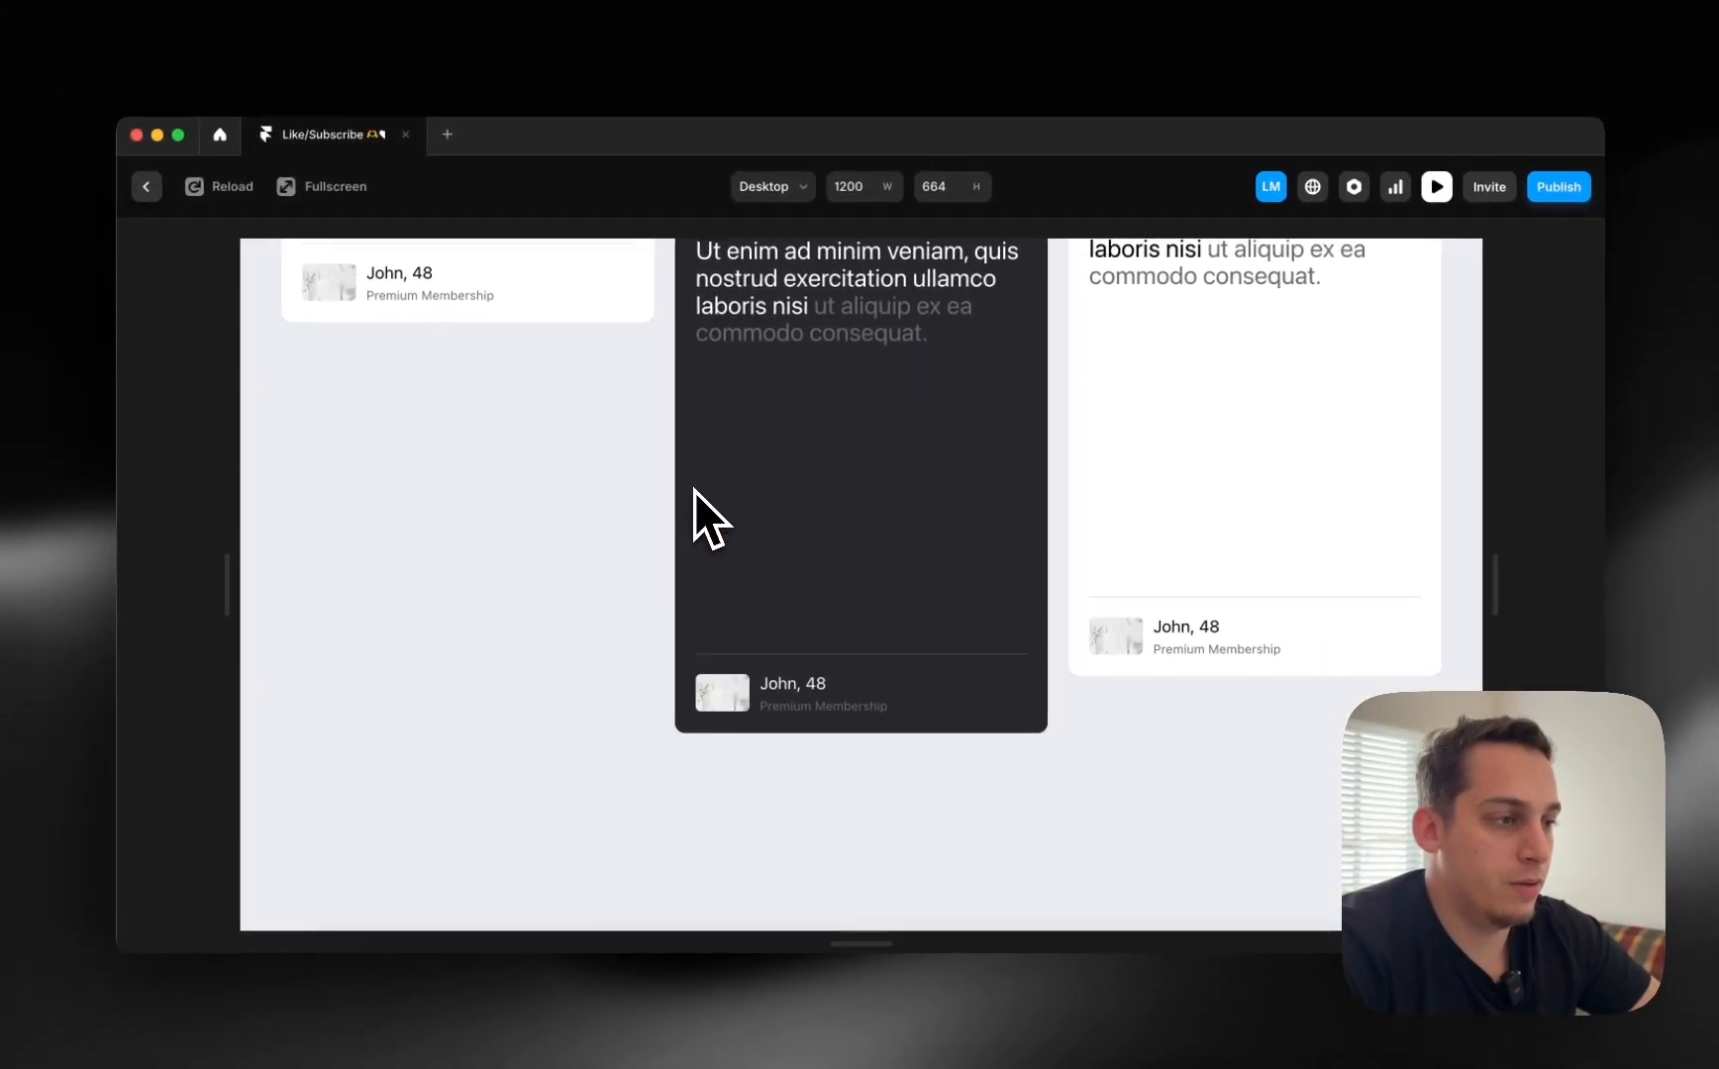
scroll(735, 525, "up", 5)
scroll(693, 490, "up", 8)
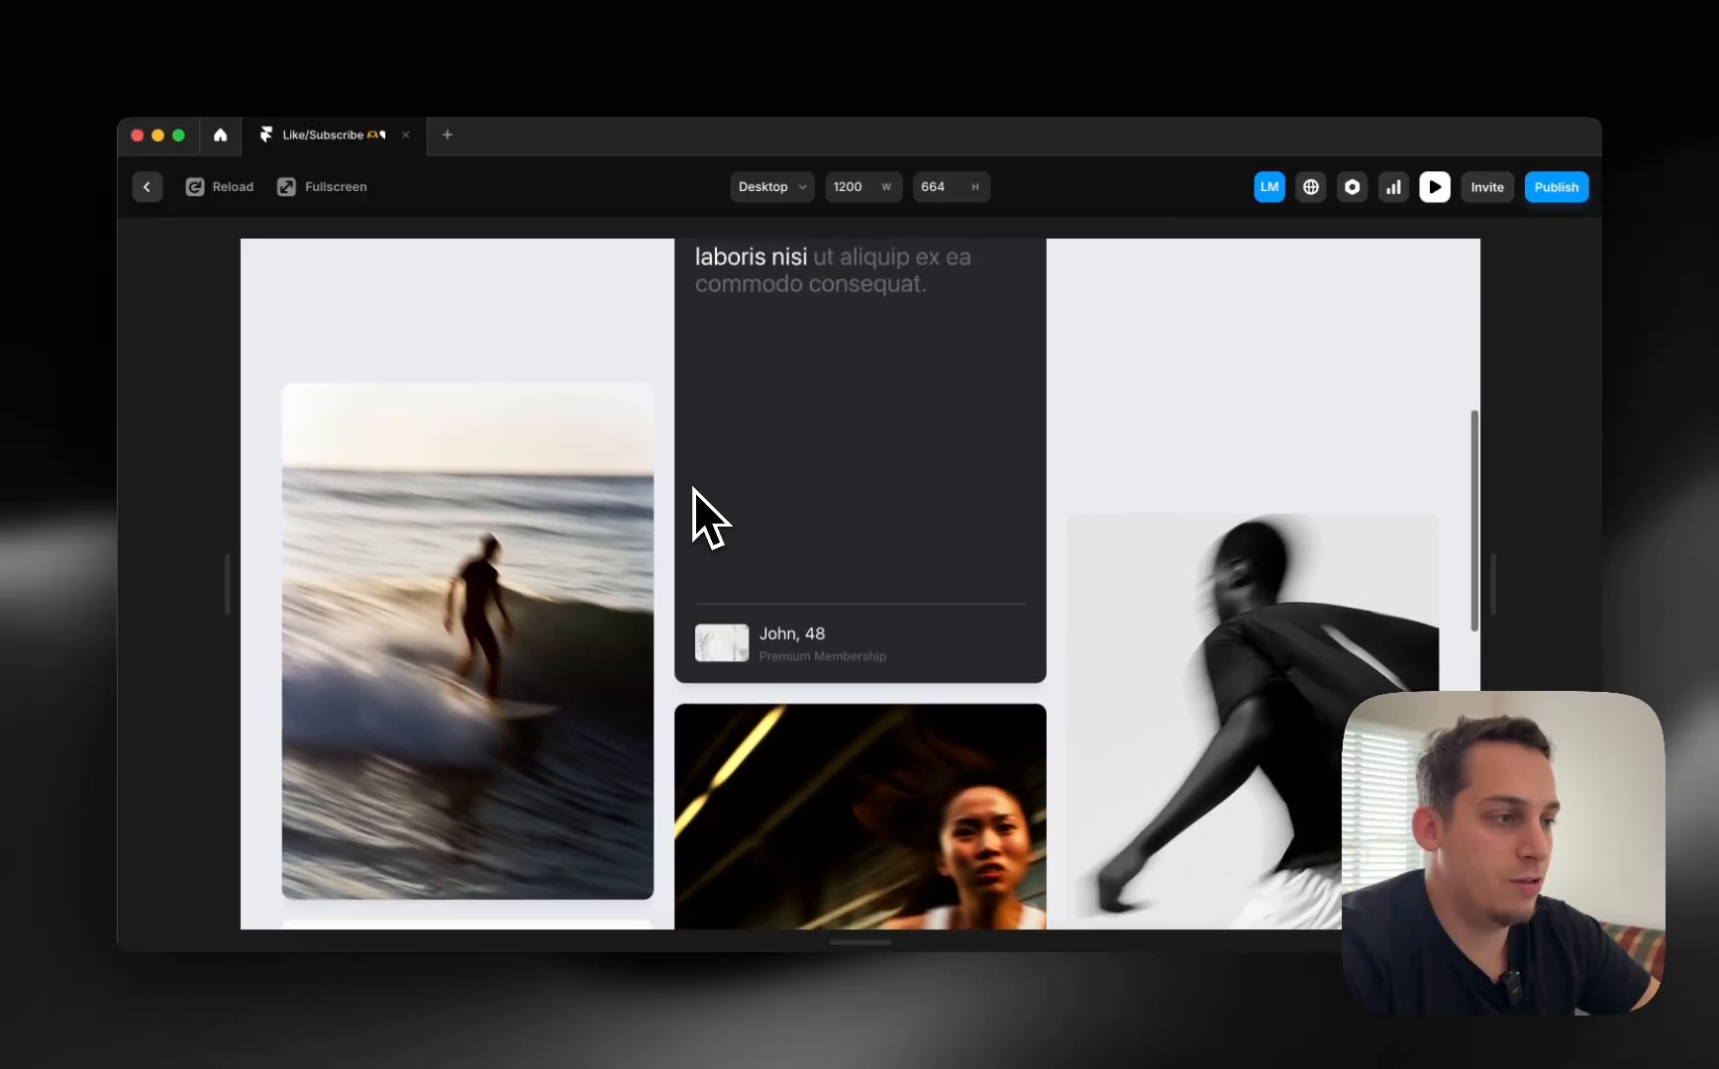
scroll(693, 490, "down", 10)
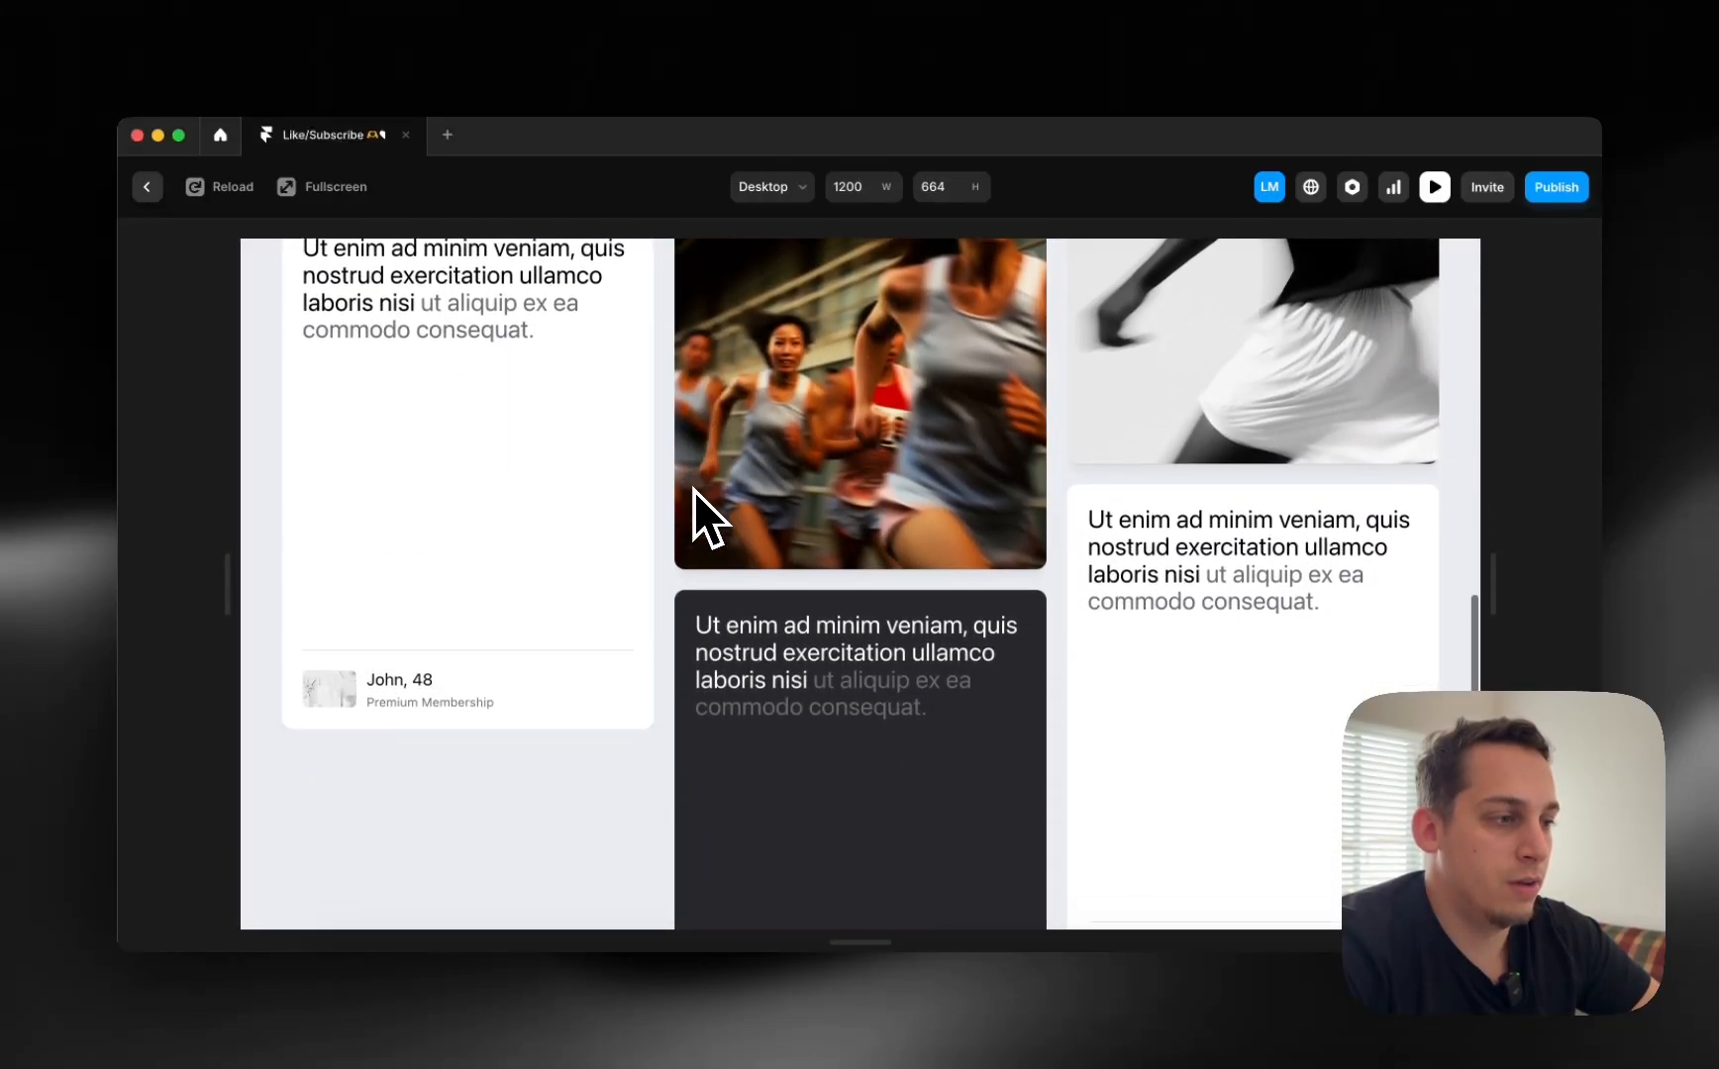
scroll(693, 490, "down", 3)
scroll(693, 490, "up", 3)
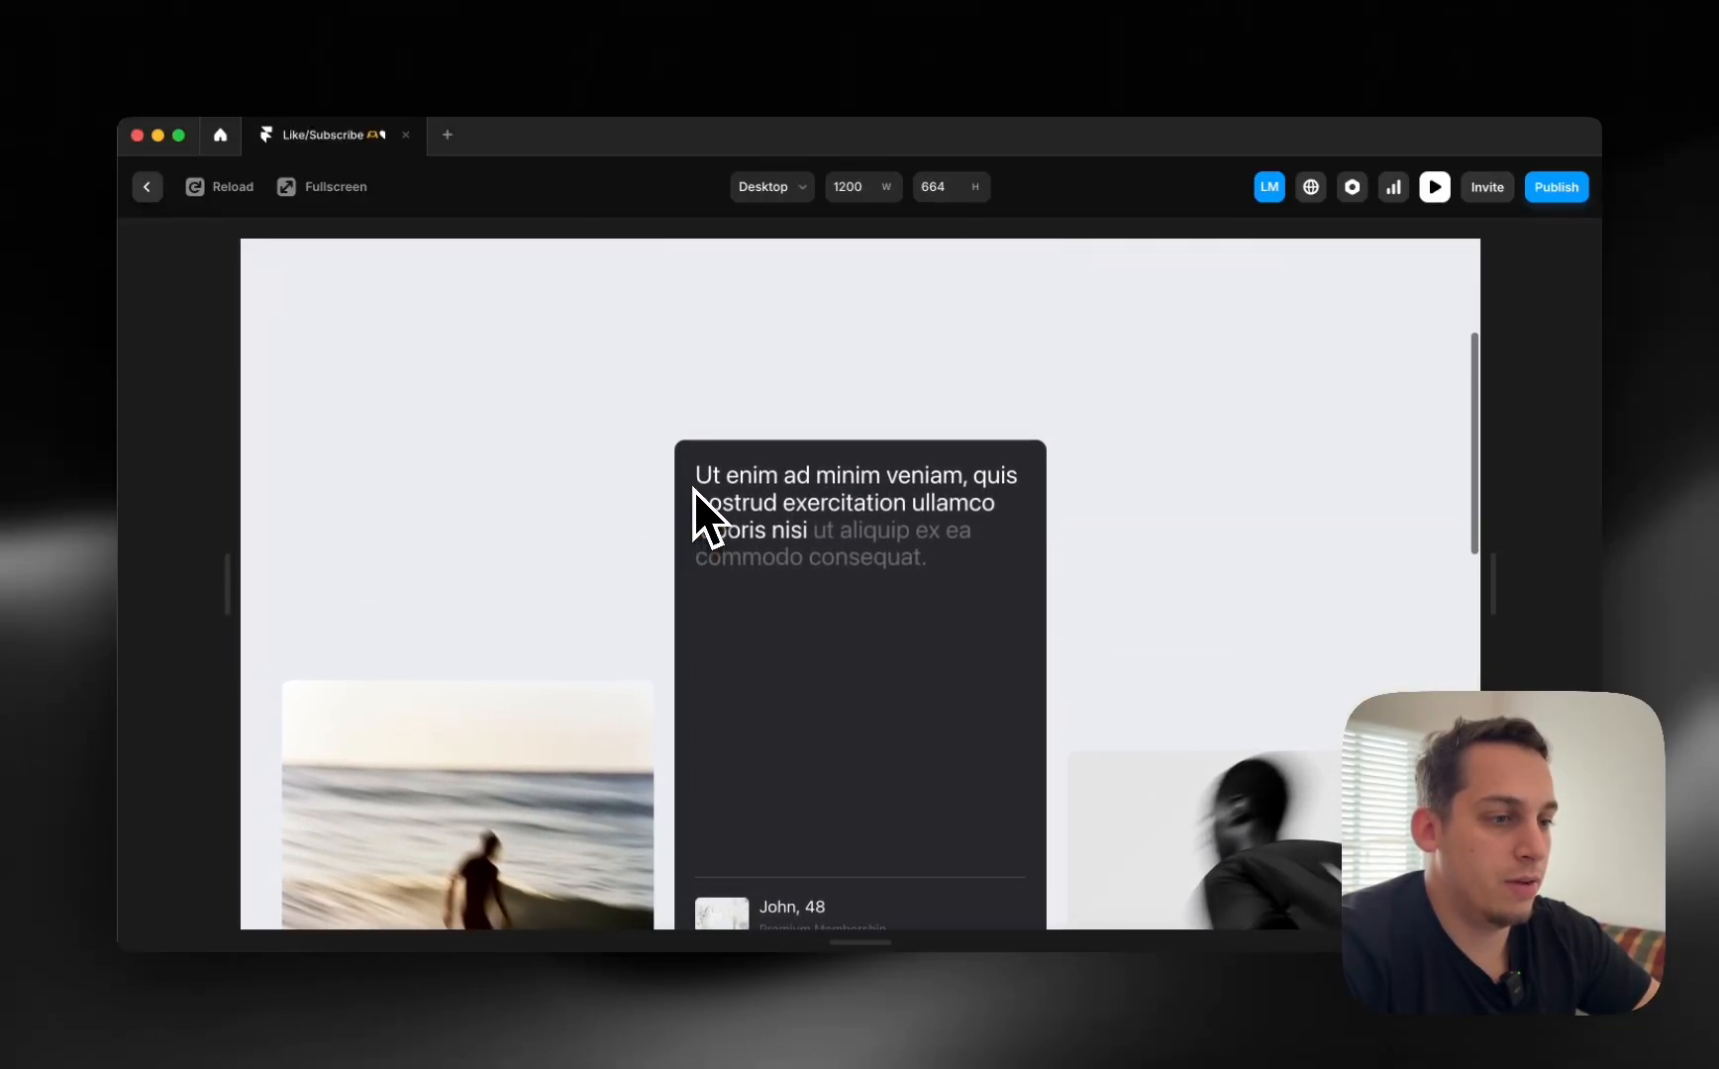
scroll(693, 490, "down", 5)
scroll(693, 490, "up", 7)
scroll(693, 490, "down", 5)
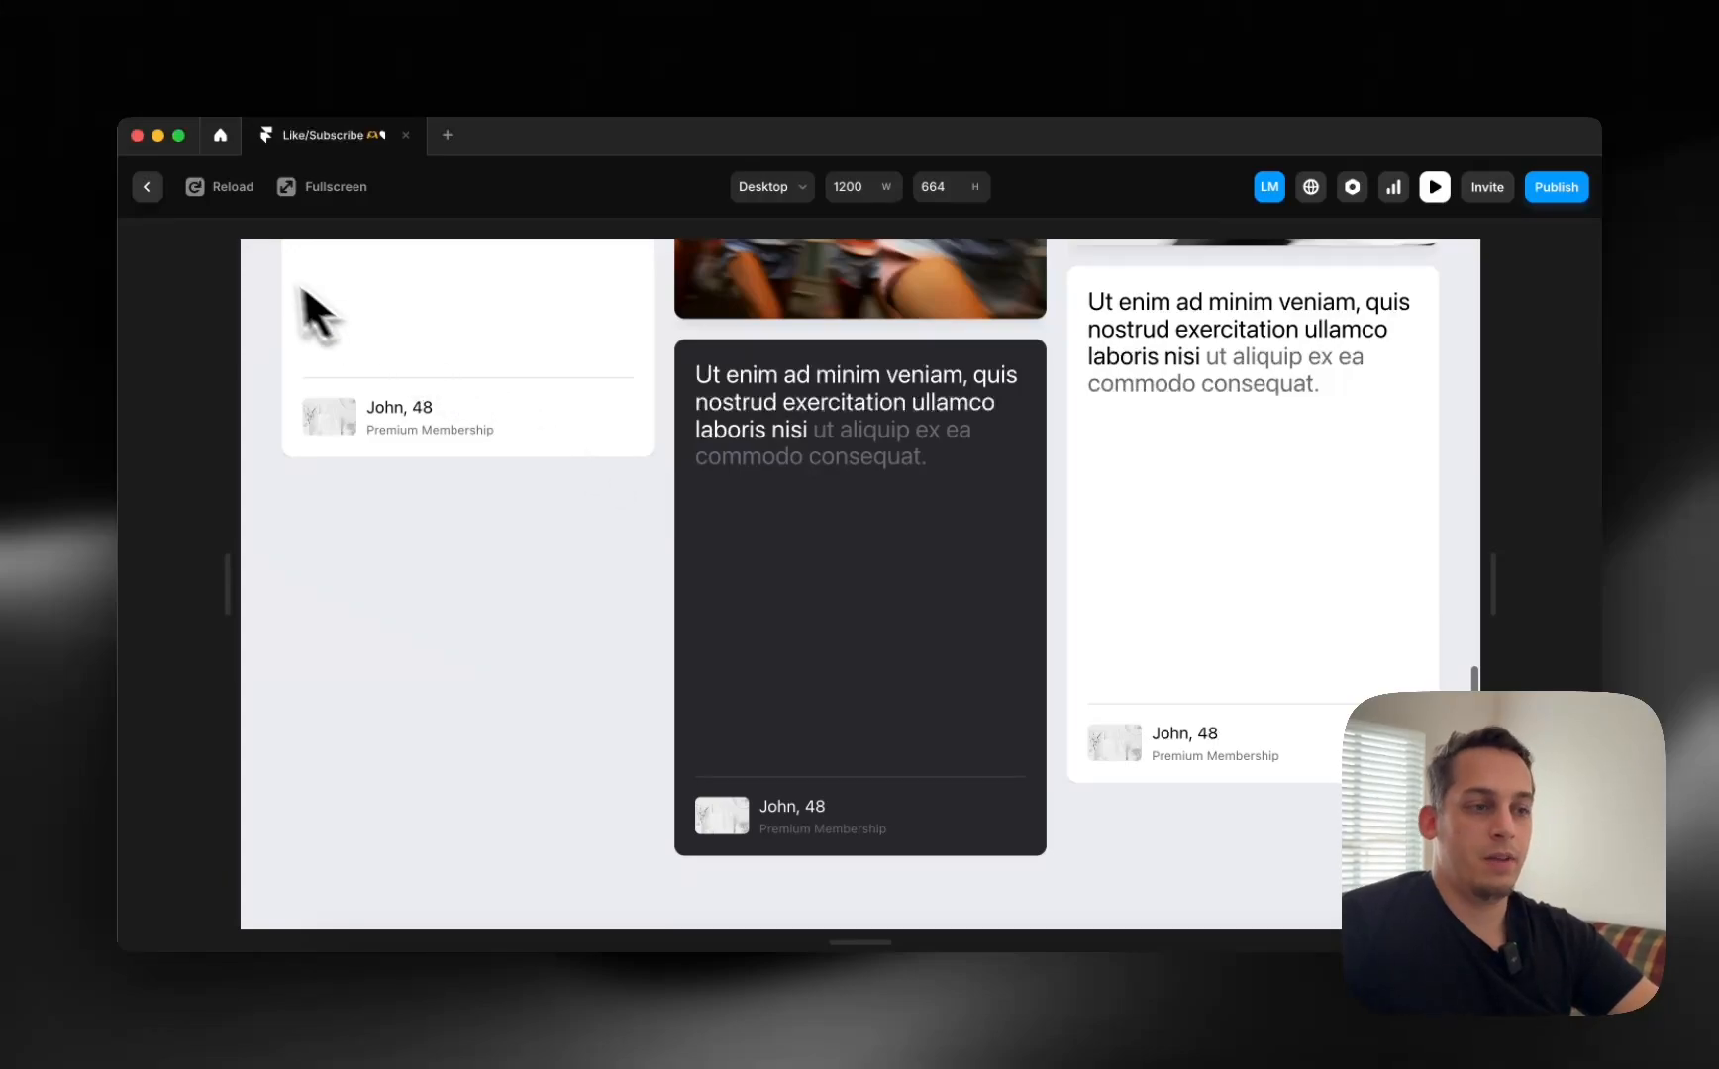
scroll(661, 535, "up", 10)
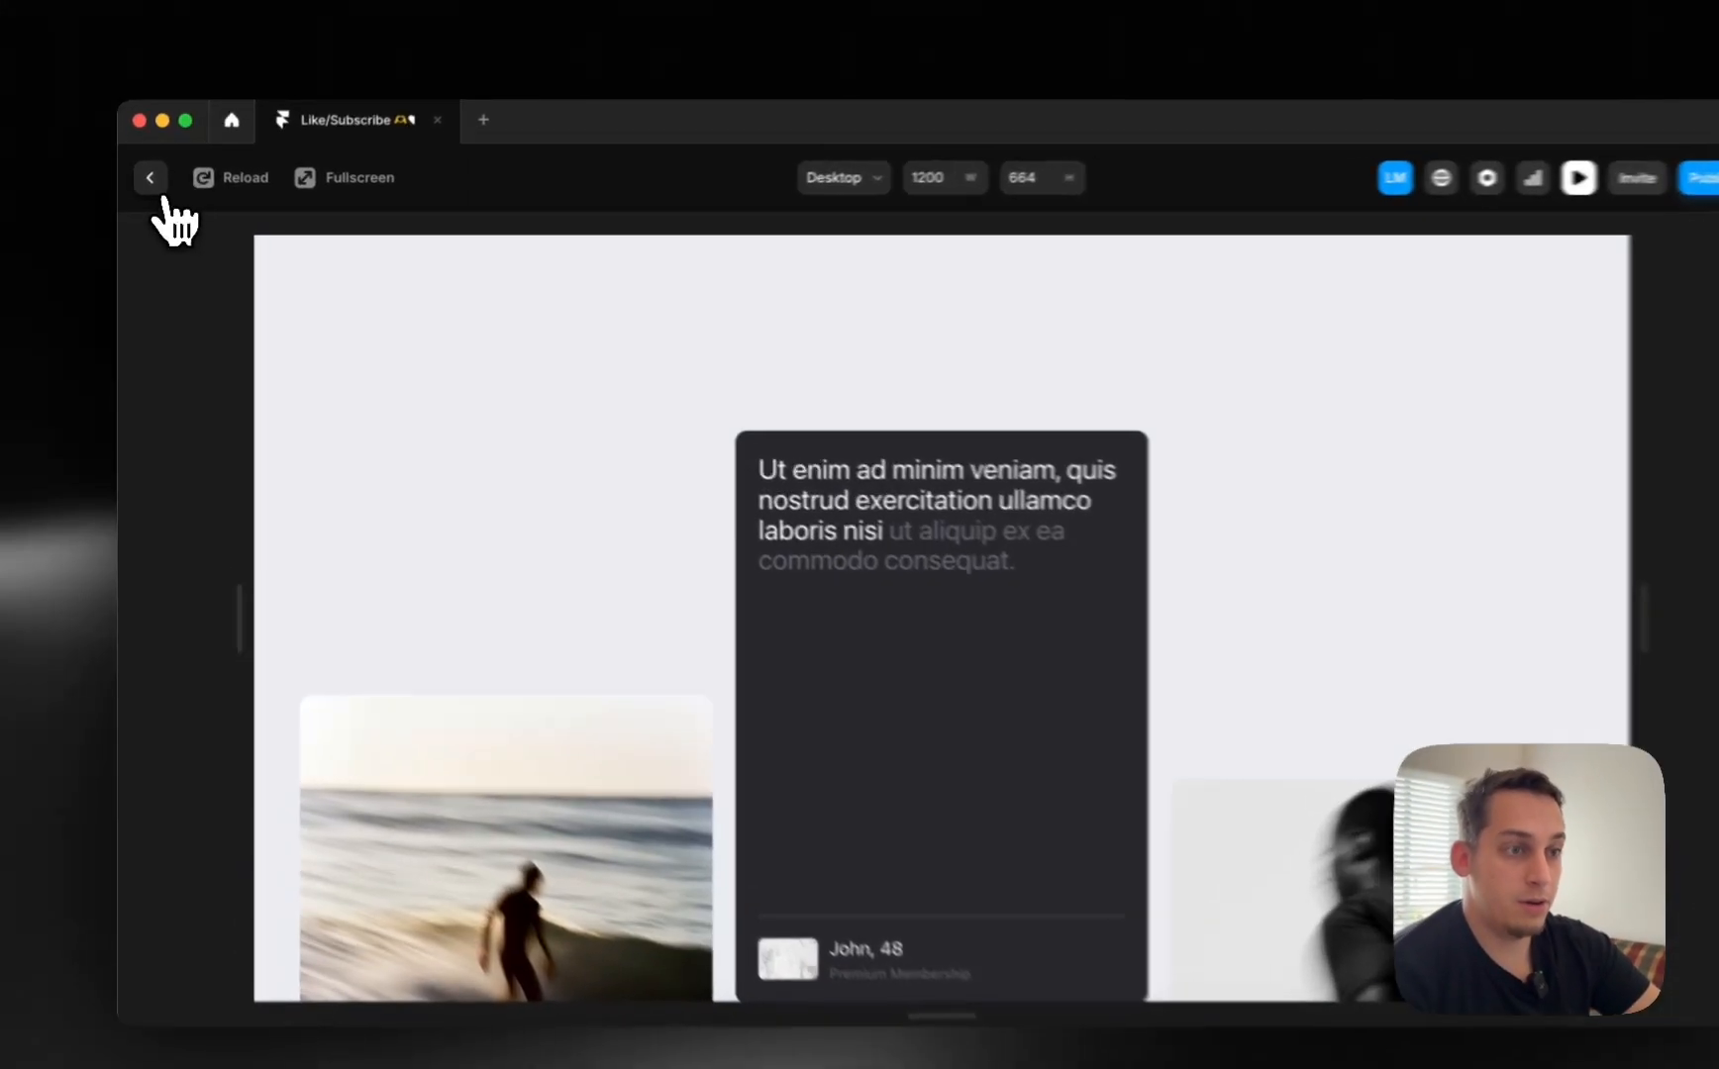
left_click(147, 186)
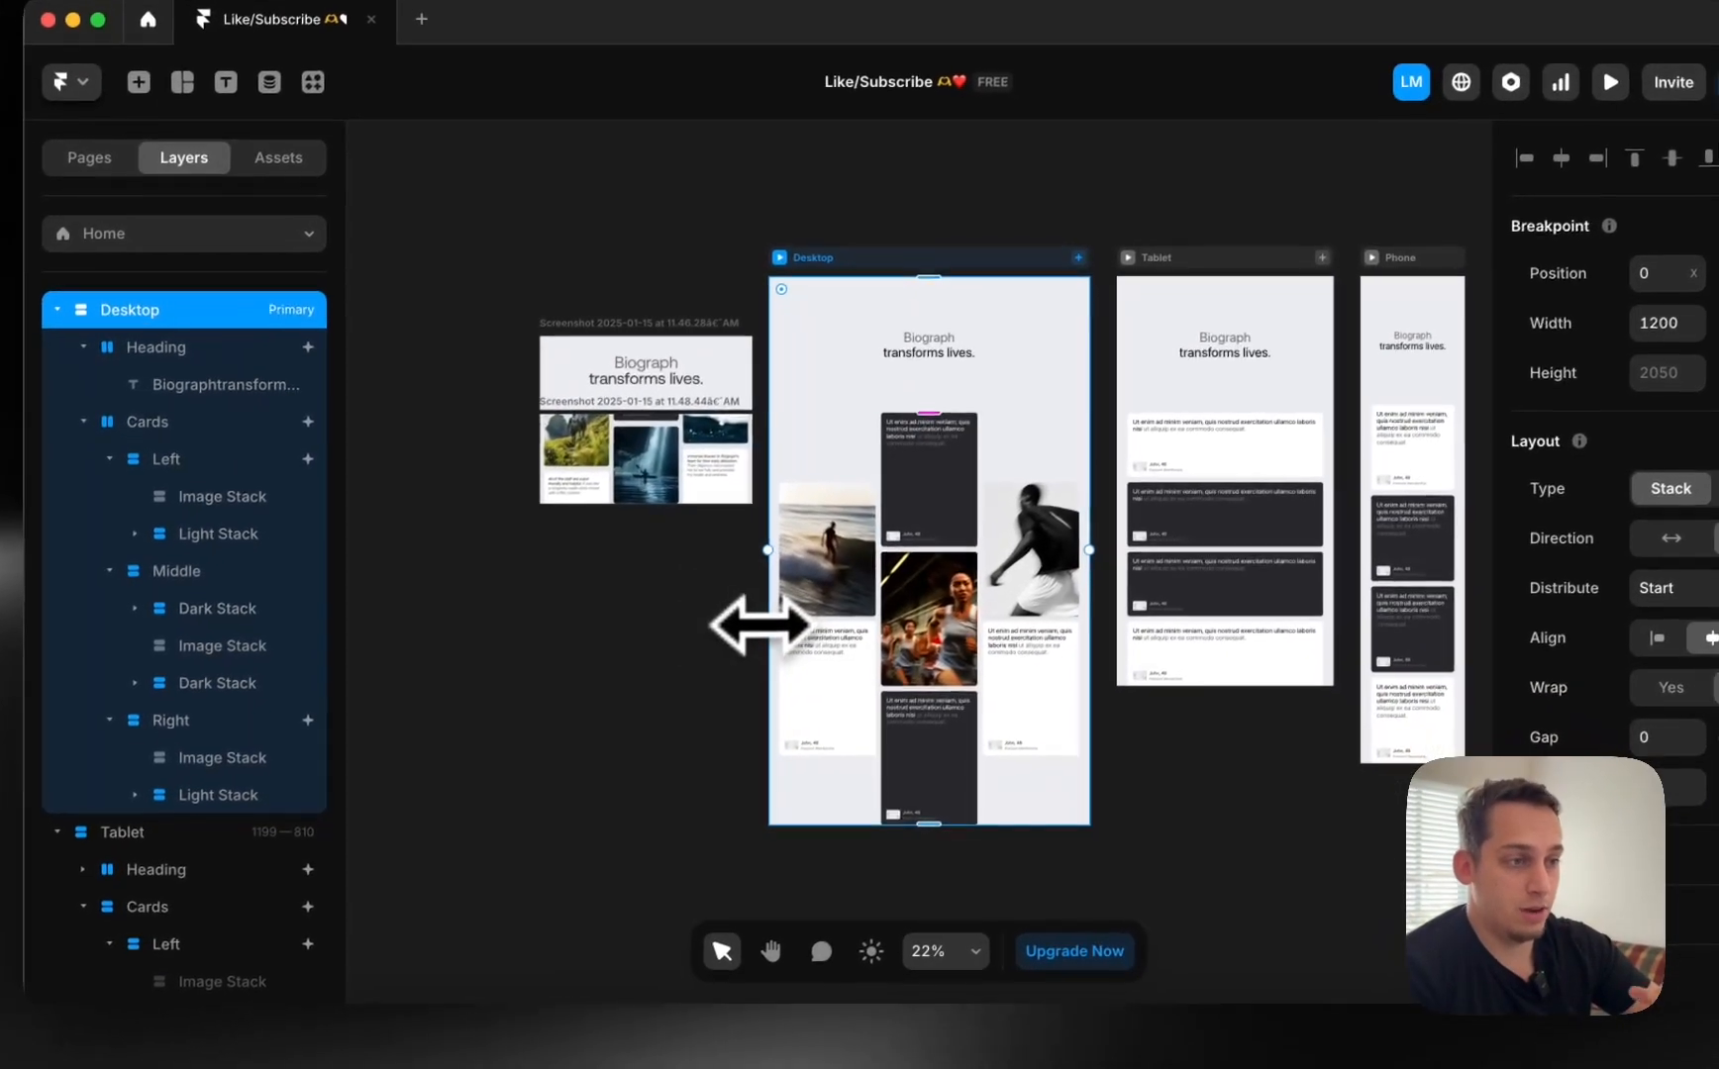
left_click(698, 668)
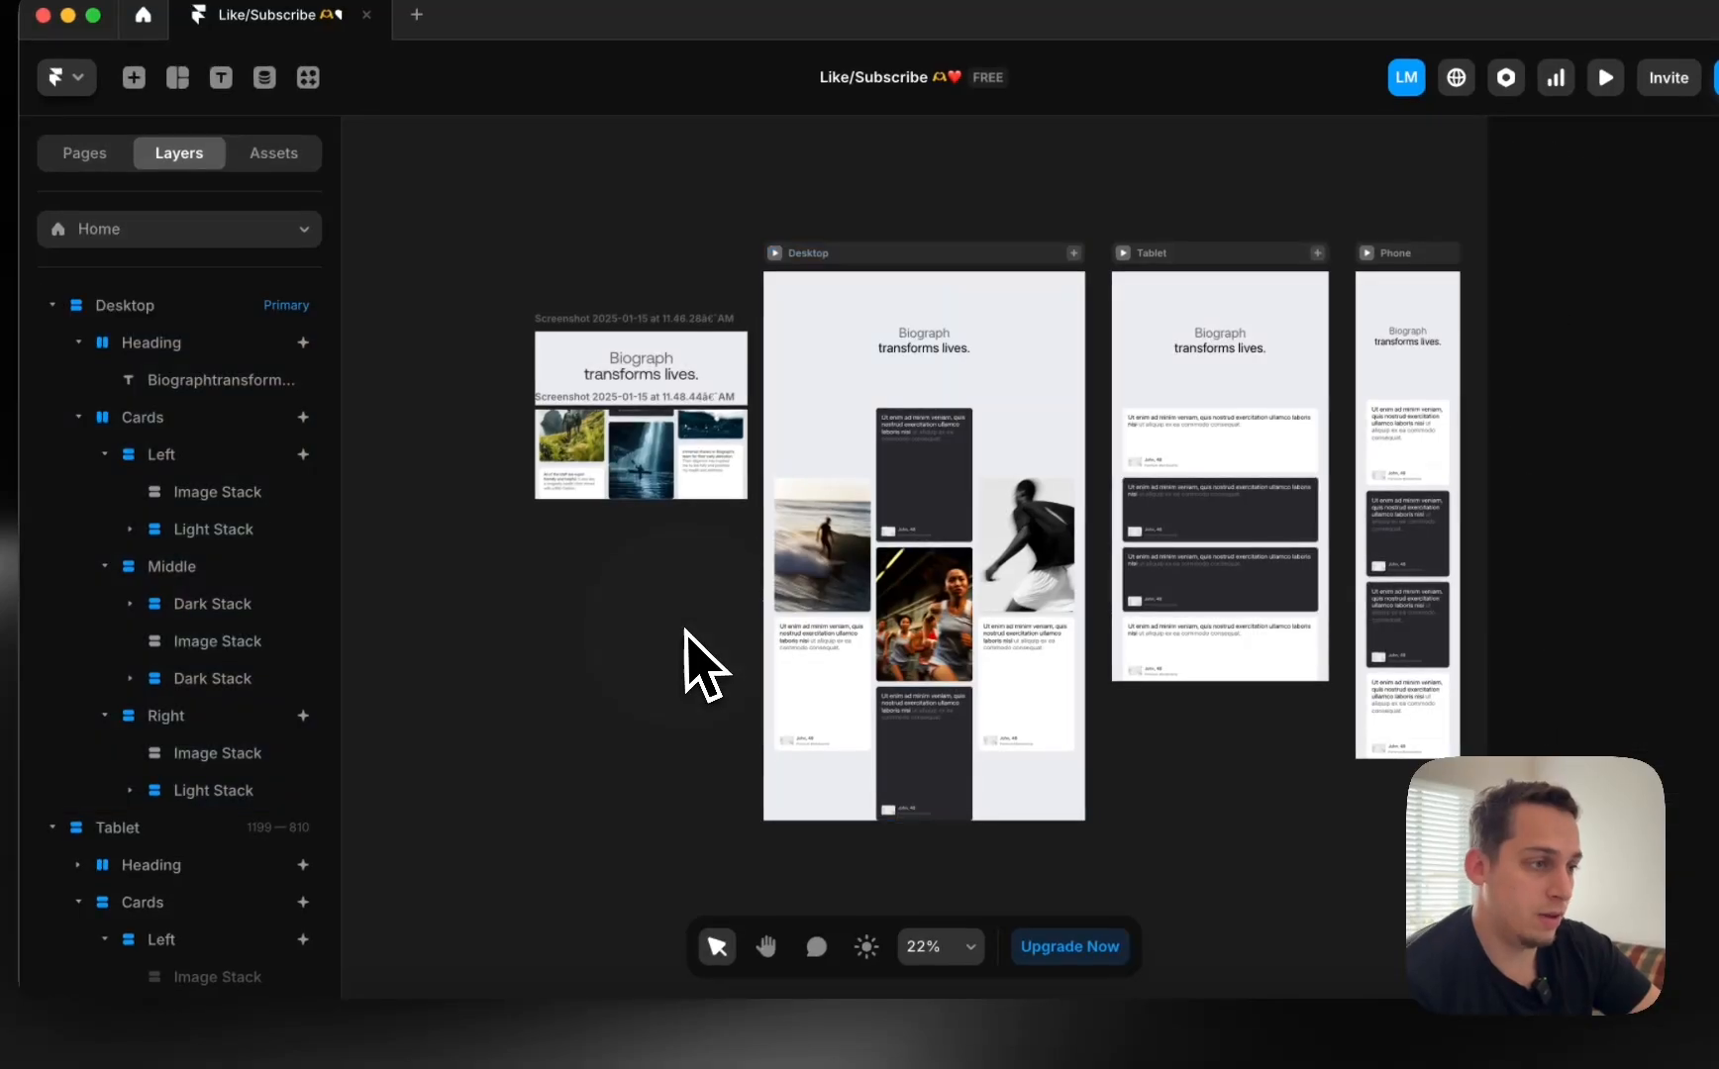